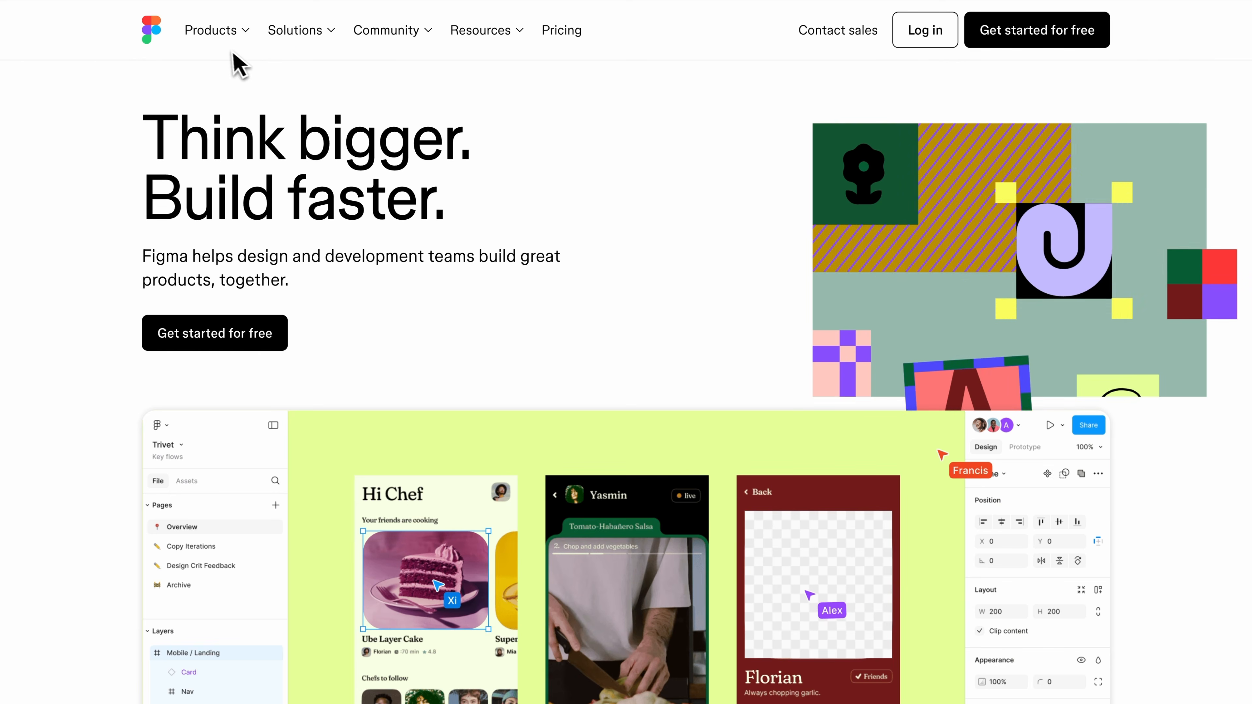
Look up the desktop app downloads and the pricing plans on the Figma website
{"action": "left_click", "coordinate": [240, 36]}
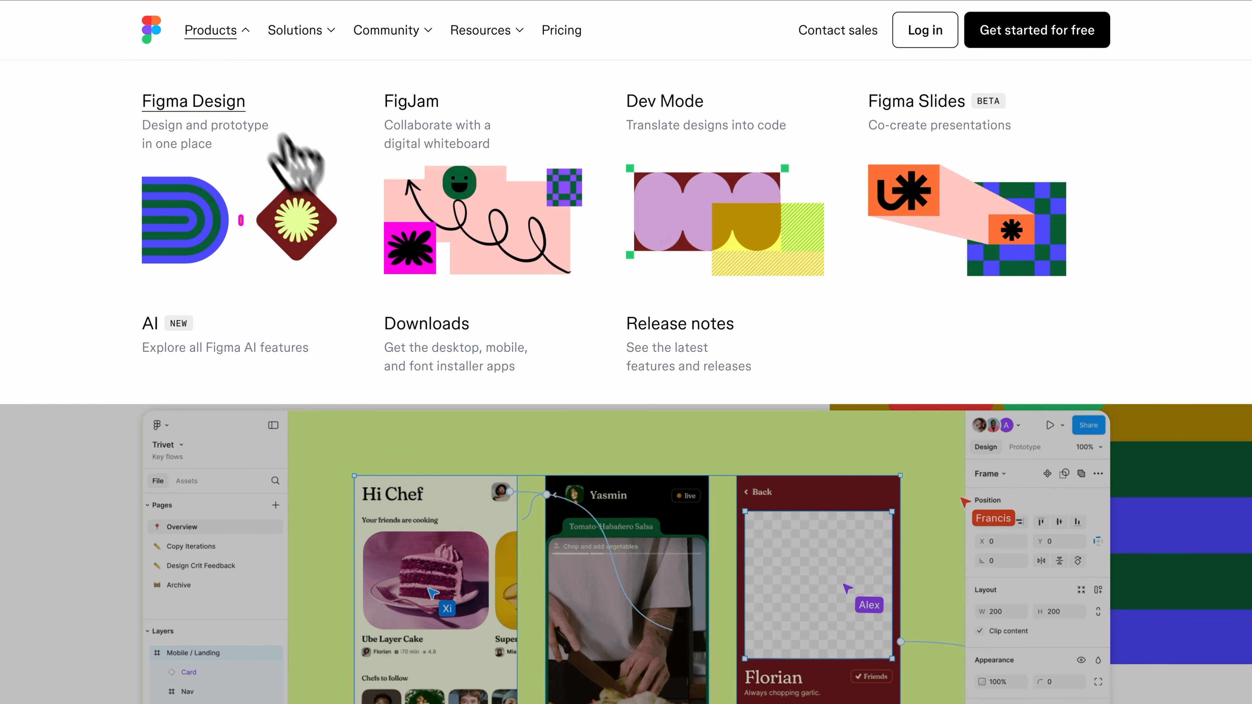
{"action": "left_click", "coordinate": [440, 326]}
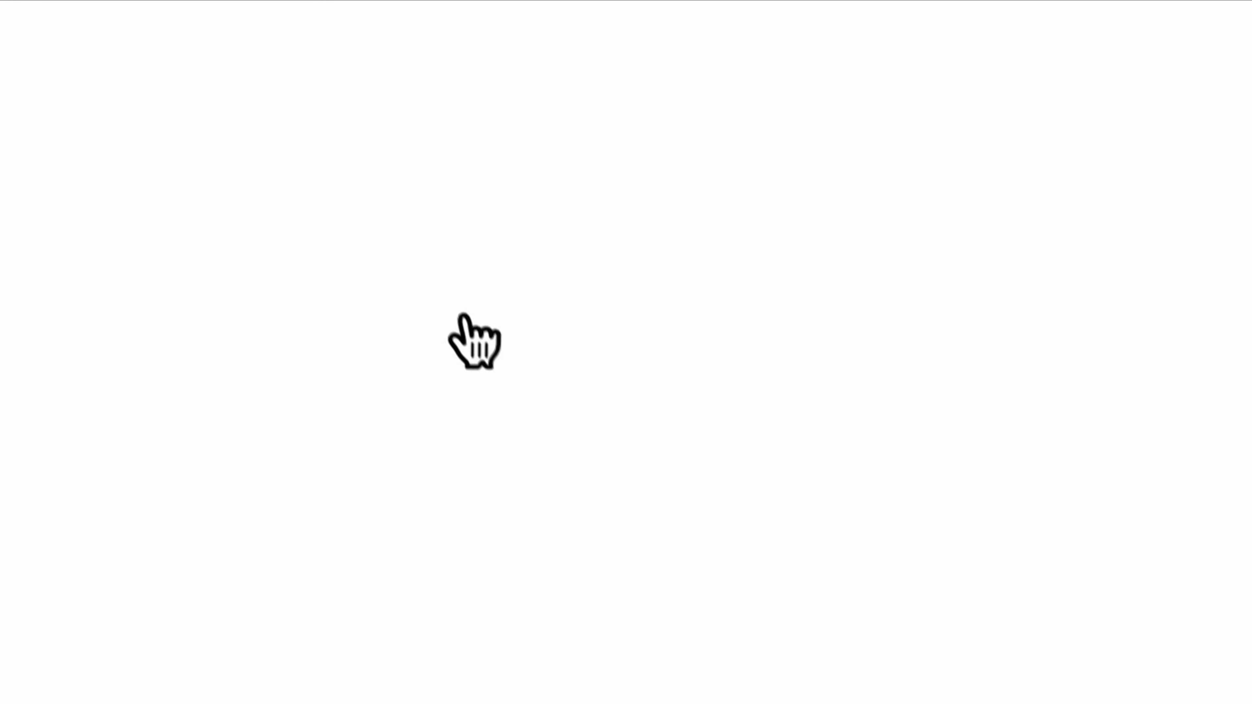
{"action": "scroll", "coordinate": [429, 345], "scroll_direction": "down", "scroll_amount": 3}
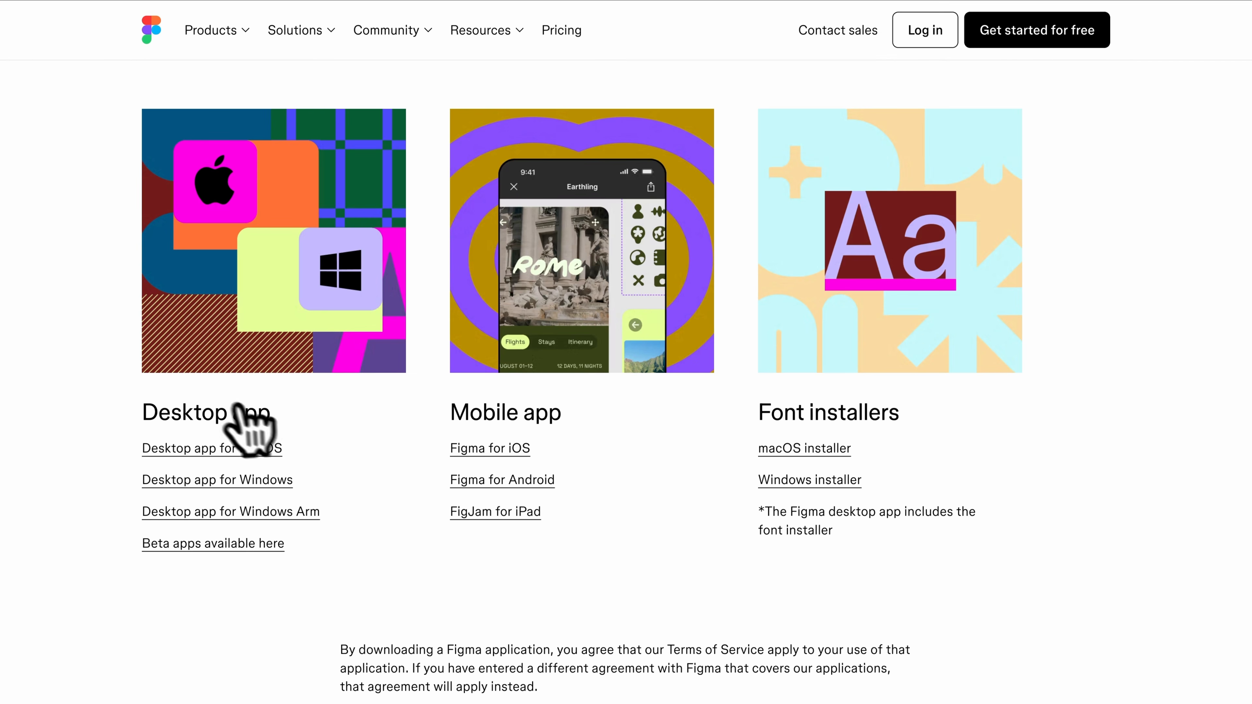
{"action": "left_click", "coordinate": [576, 35]}
{"action": "scroll", "coordinate": [411, 210], "scroll_direction": "down", "scroll_amount": 2}
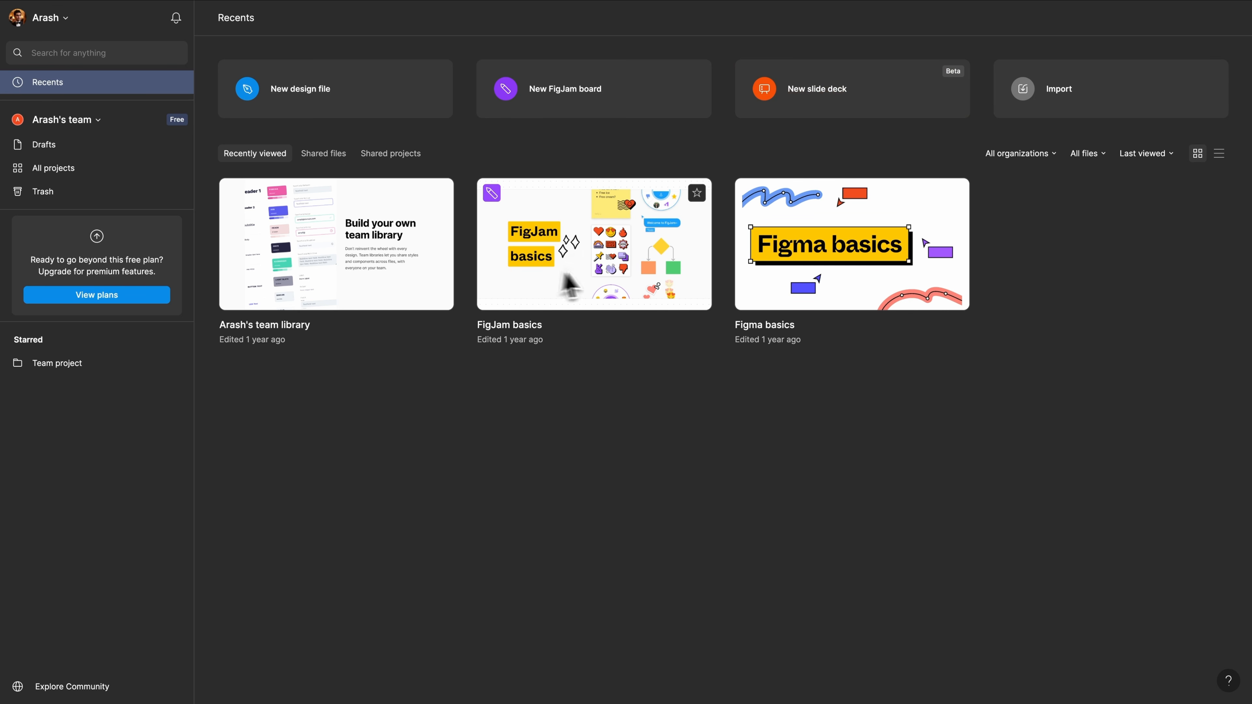
Browse the team's draft files and all of its projects
{"action": "left_click", "coordinate": [122, 148]}
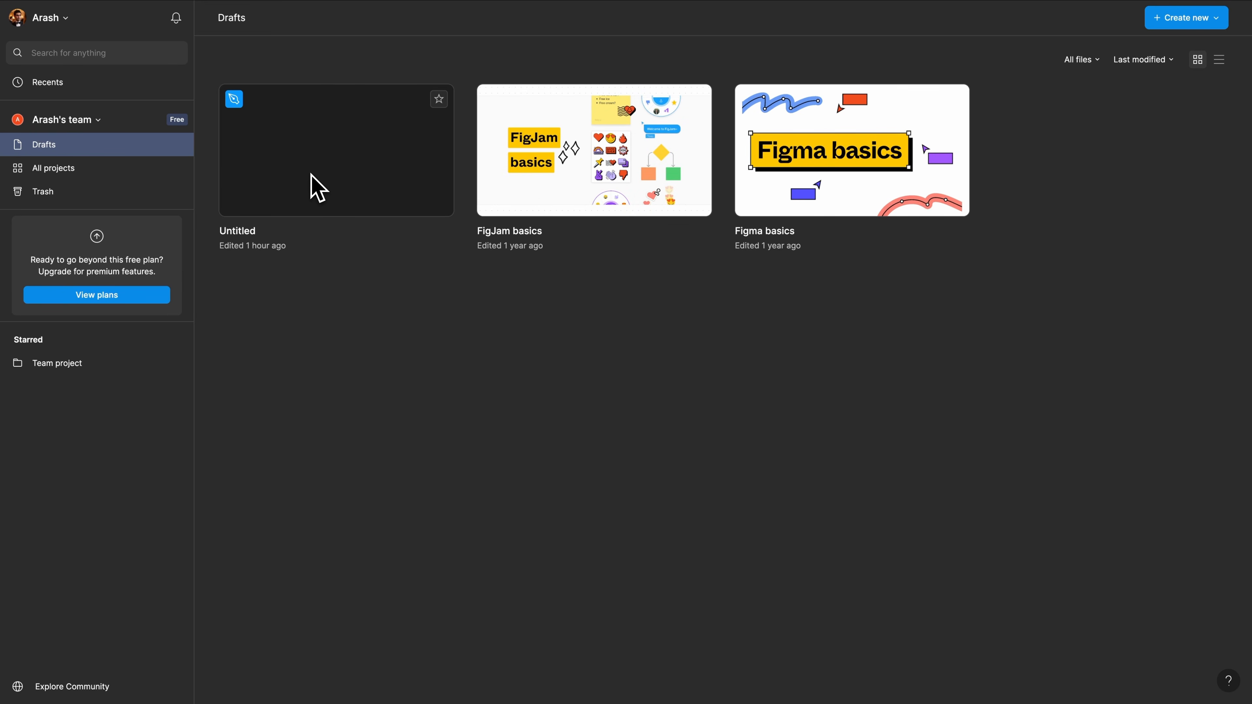
{"action": "left_click", "coordinate": [81, 173]}
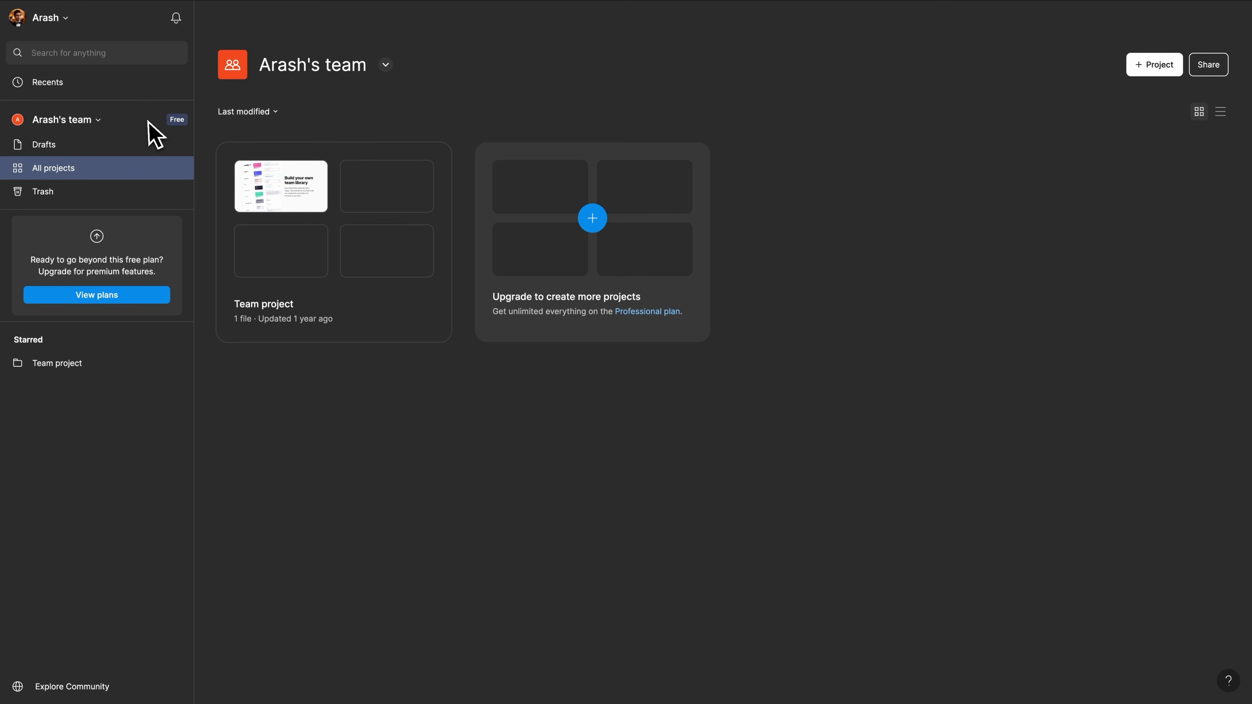
{"action": "left_click", "coordinate": [103, 121]}
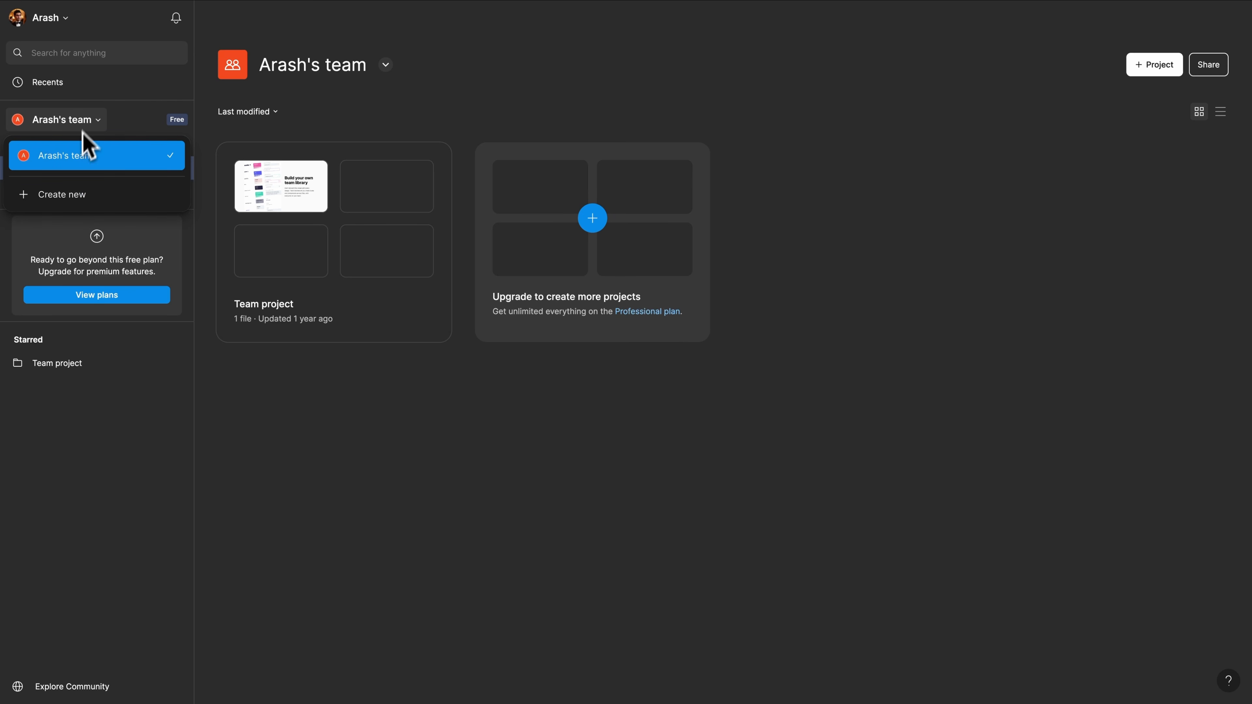
{"action": "left_click", "coordinate": [72, 195]}
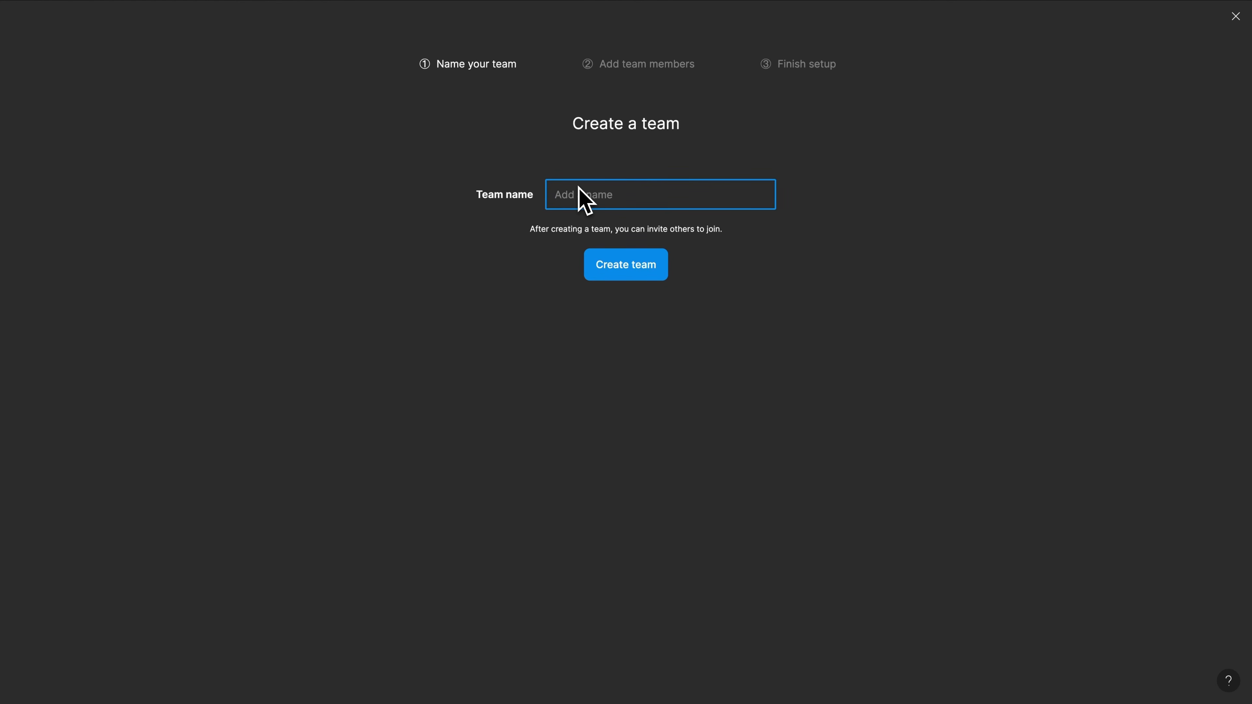
{"action": "left_click", "coordinate": [1236, 19]}
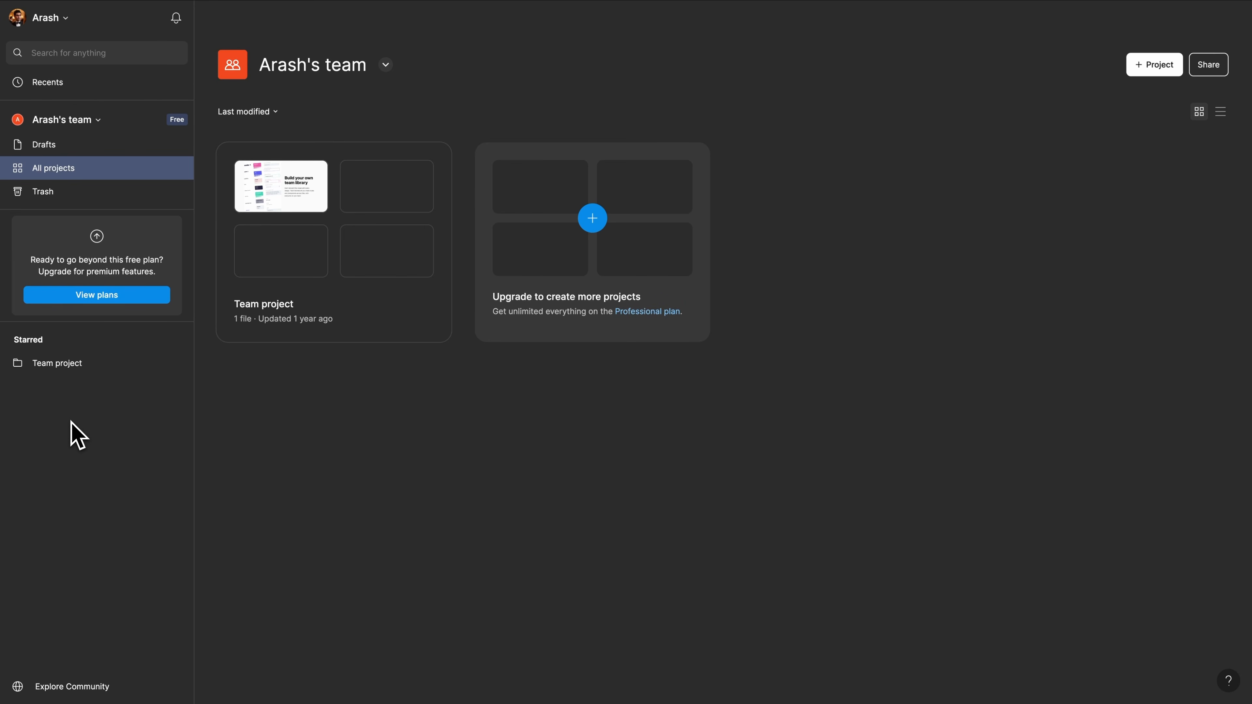
Open the Figma Community from the file browser
{"action": "left_click", "coordinate": [79, 687]}
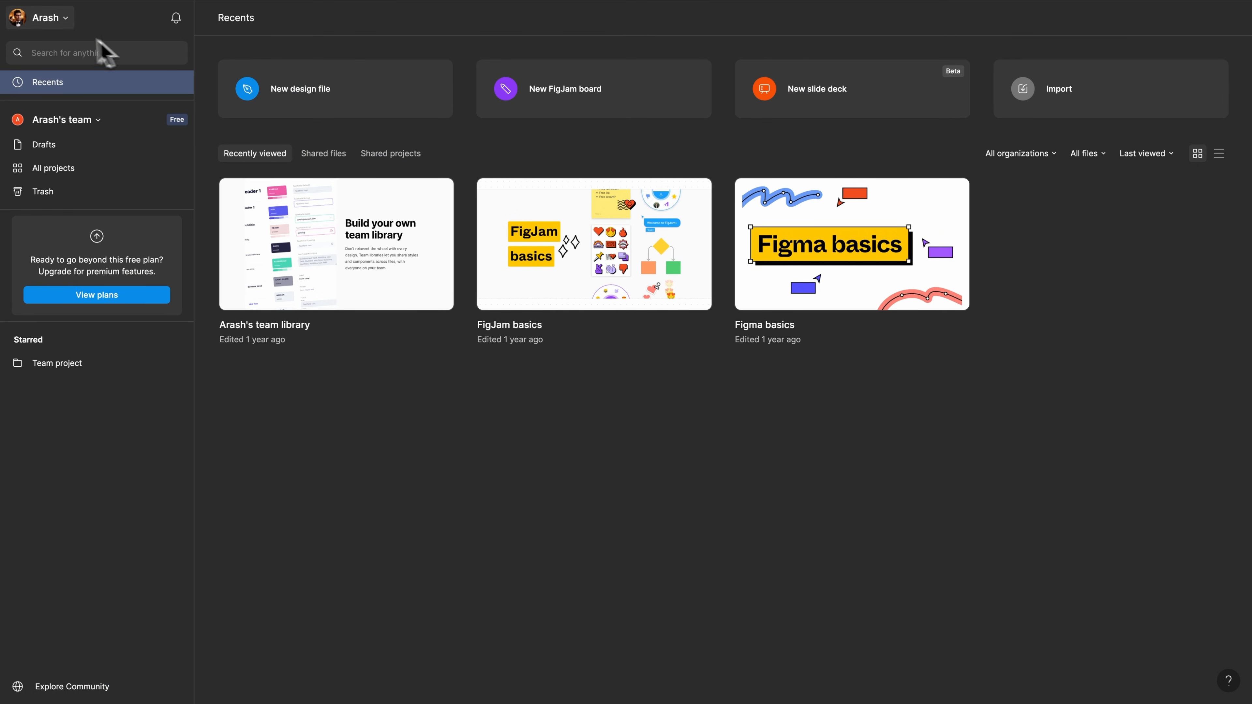
Try the Light and Dark themes for the interface
{"action": "left_click", "coordinate": [58, 20]}
{"action": "mouse_move", "coordinate": [92, 139]}
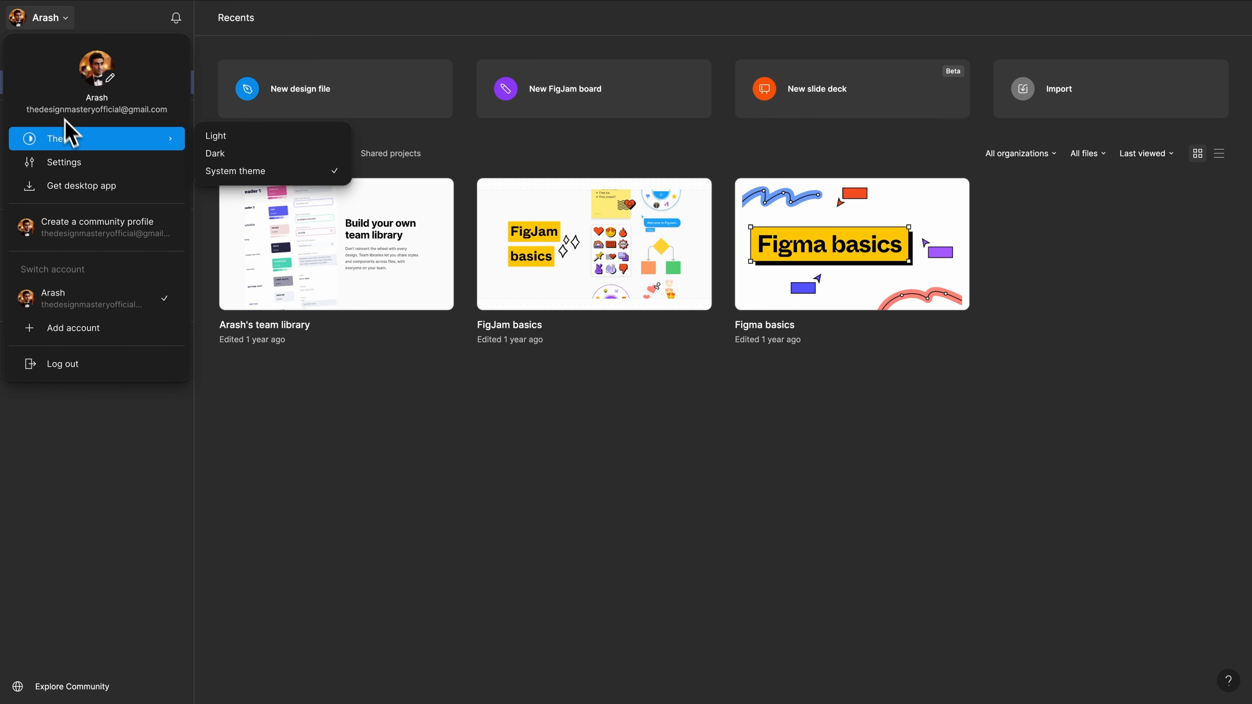
{"action": "left_click", "coordinate": [254, 140]}
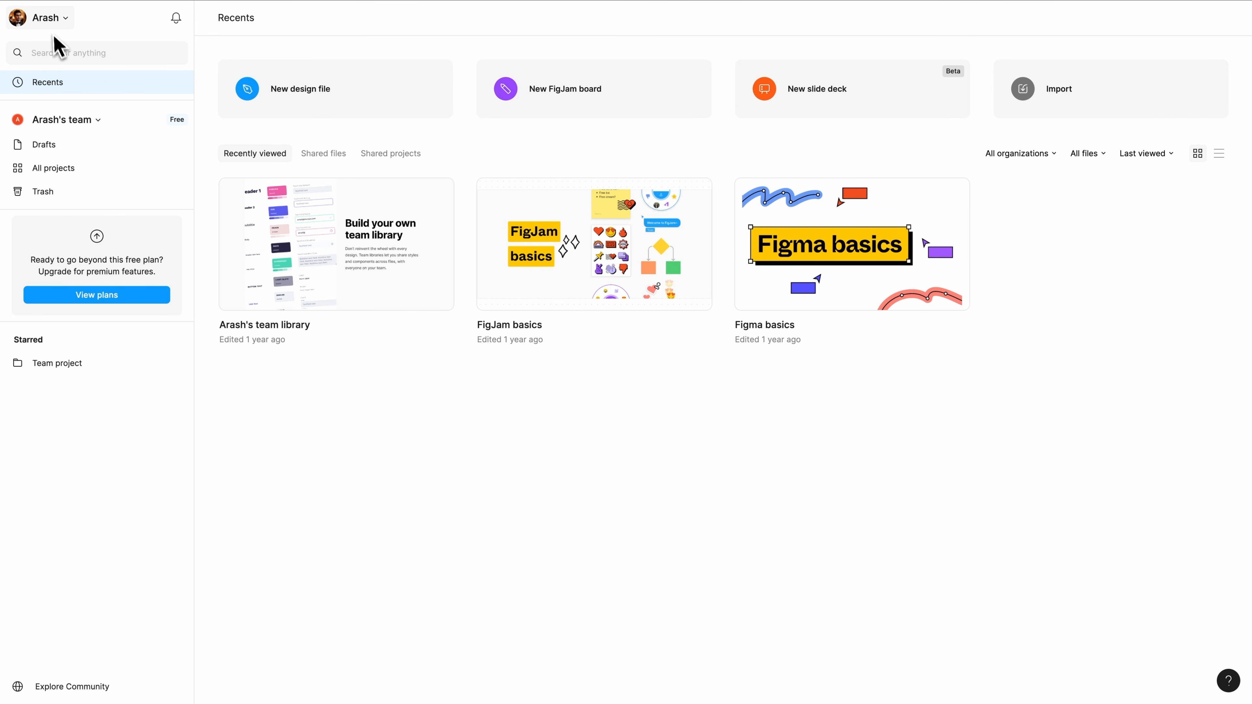
{"action": "left_click", "coordinate": [53, 20]}
{"action": "mouse_move", "coordinate": [84, 140]}
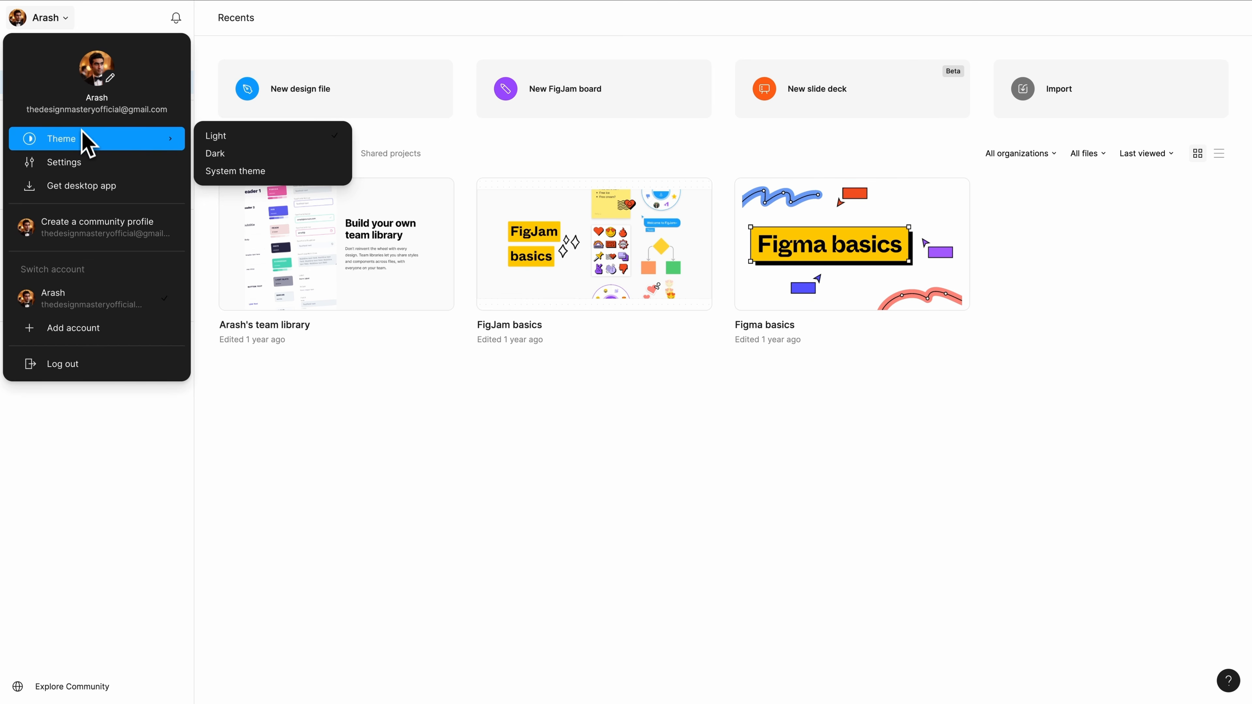
{"action": "left_click", "coordinate": [217, 154]}
Set the interface theme to follow the system theme
{"action": "left_click", "coordinate": [49, 17]}
{"action": "mouse_move", "coordinate": [130, 145]}
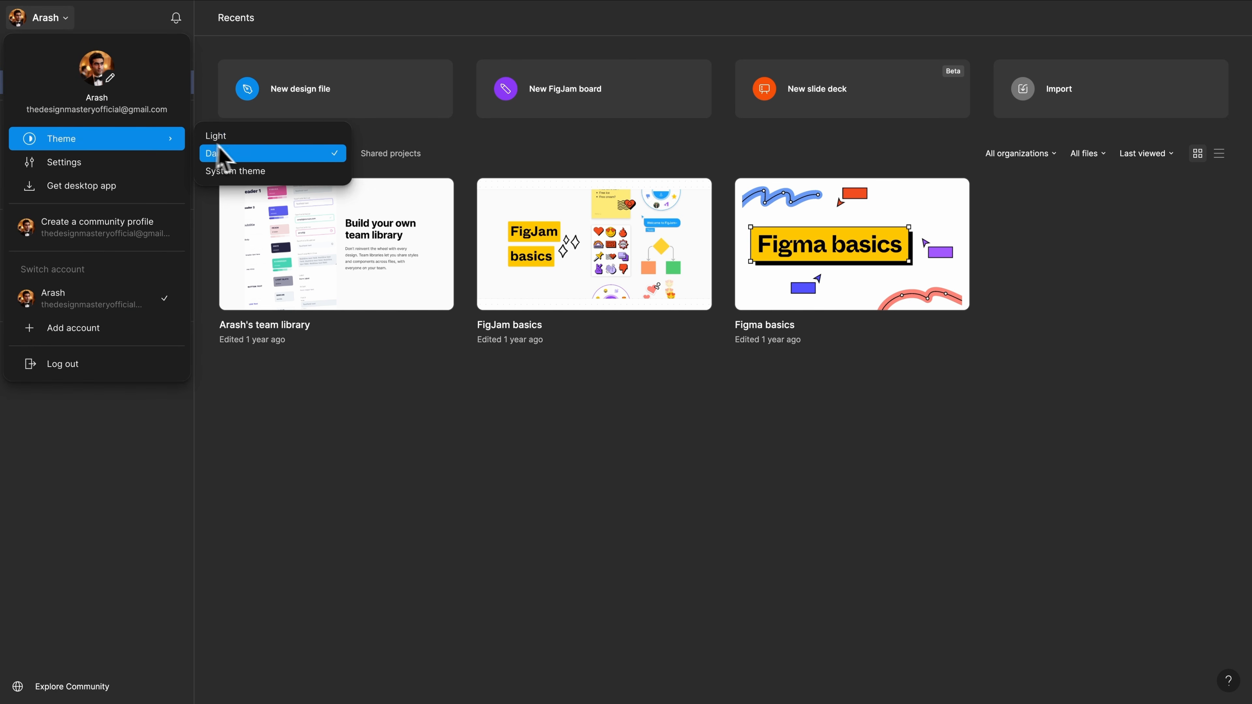
{"action": "left_click", "coordinate": [233, 173]}
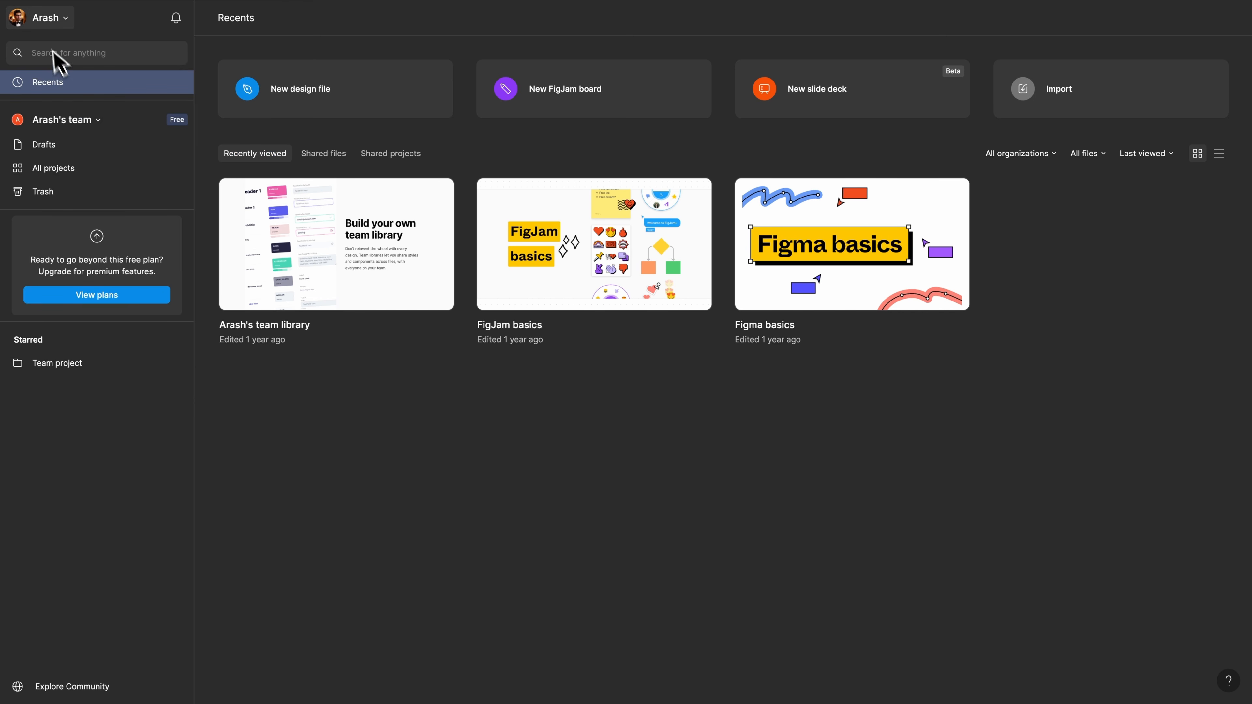
{"action": "left_click", "coordinate": [48, 18]}
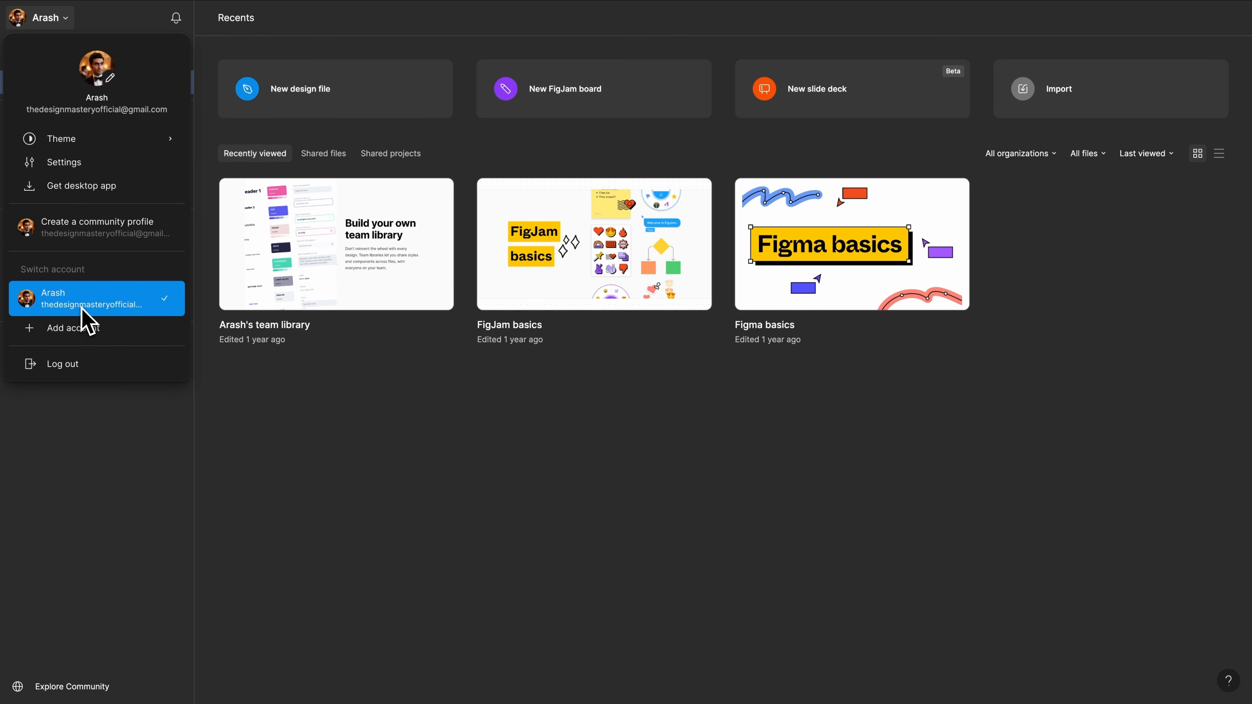
{"action": "left_click", "coordinate": [275, 375]}
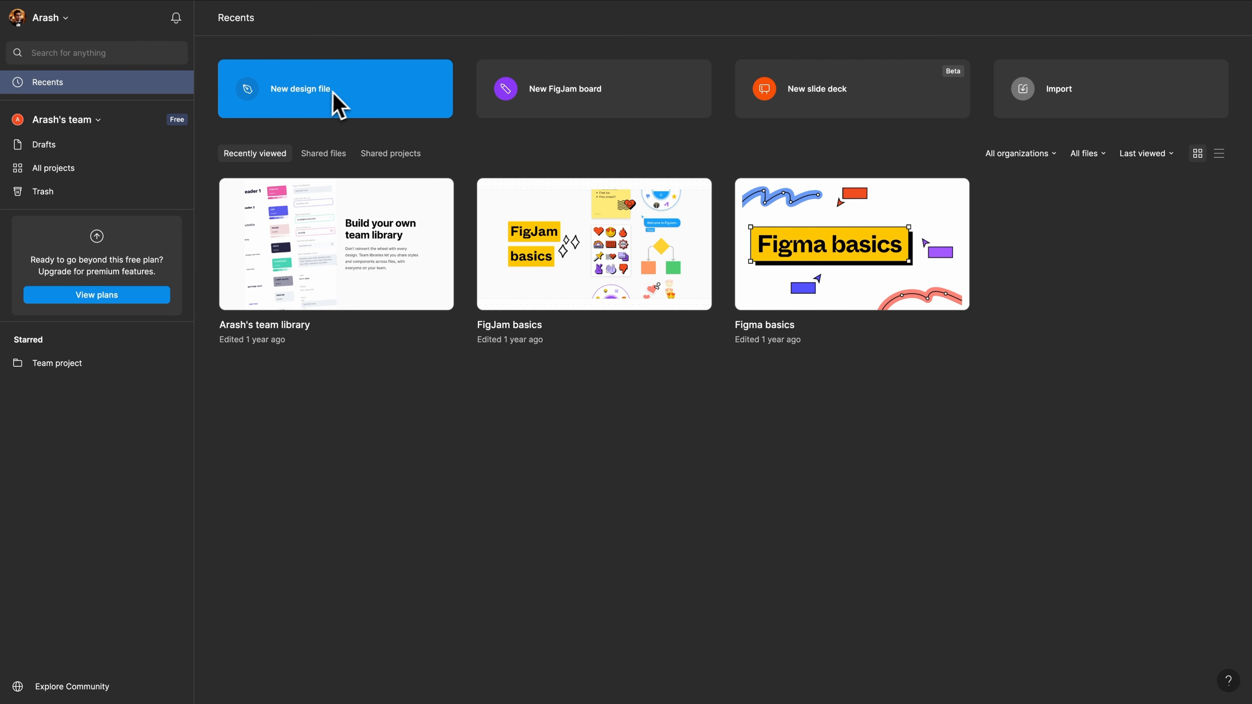
Create a new design file and look over the component libraries available in its assets
{"action": "left_click", "coordinate": [294, 103]}
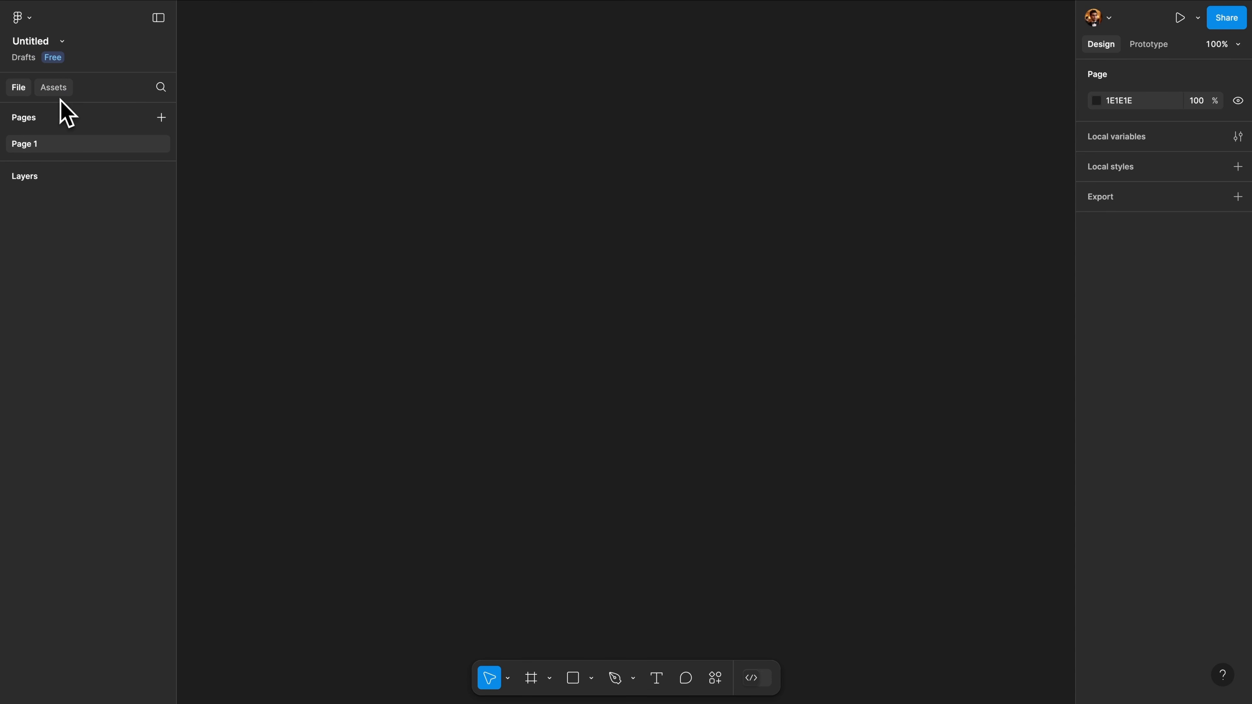
{"action": "left_click", "coordinate": [44, 93]}
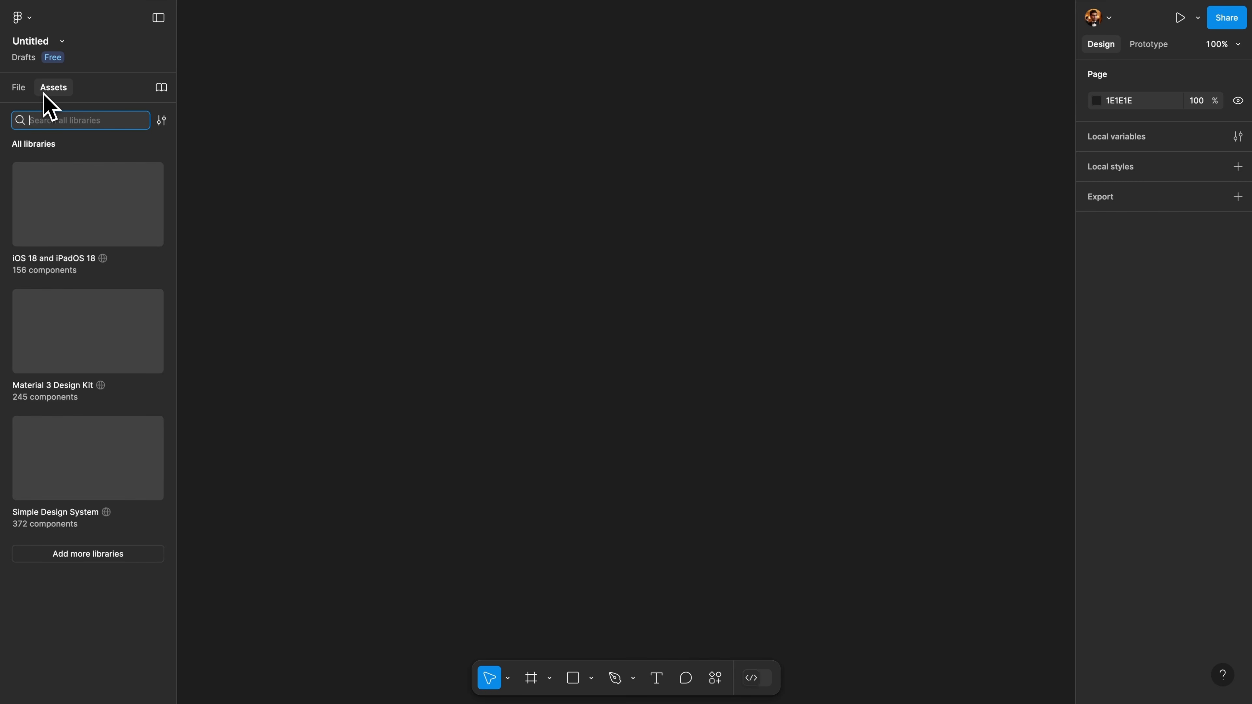
{"action": "left_click", "coordinate": [21, 89]}
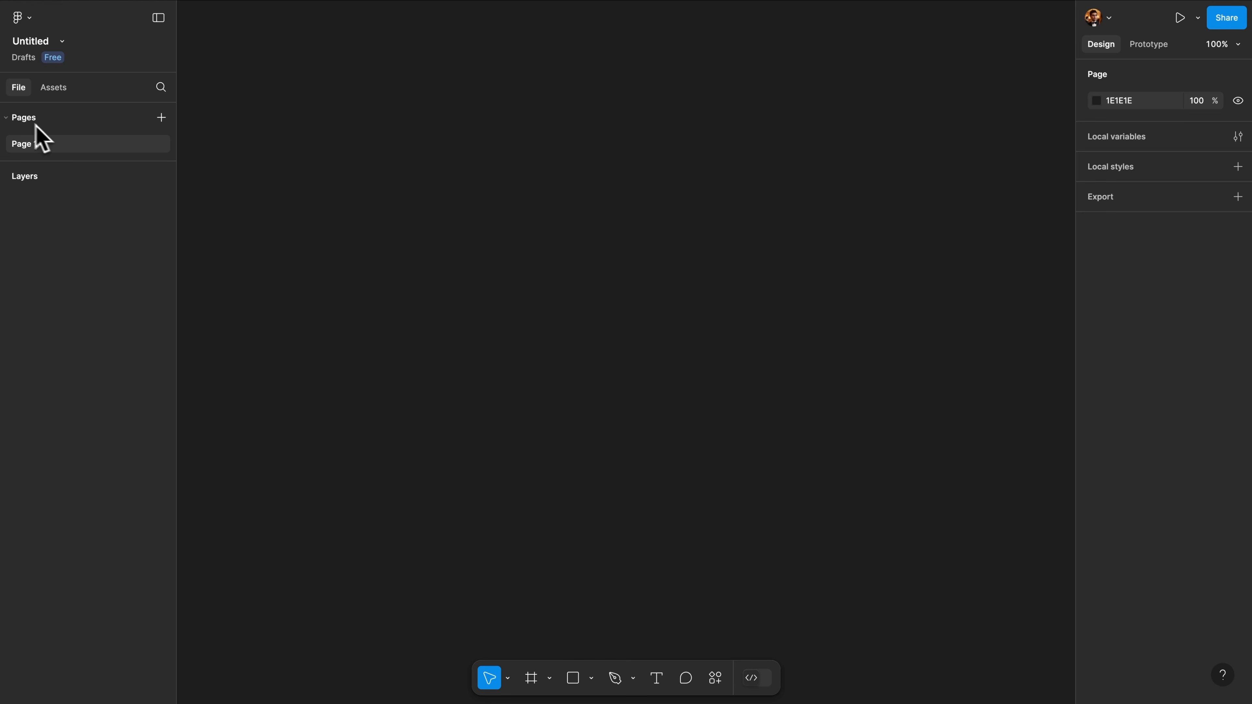
Add a second page named Design System, checking Page 1 before making the new page current again
{"action": "left_click", "coordinate": [162, 119]}
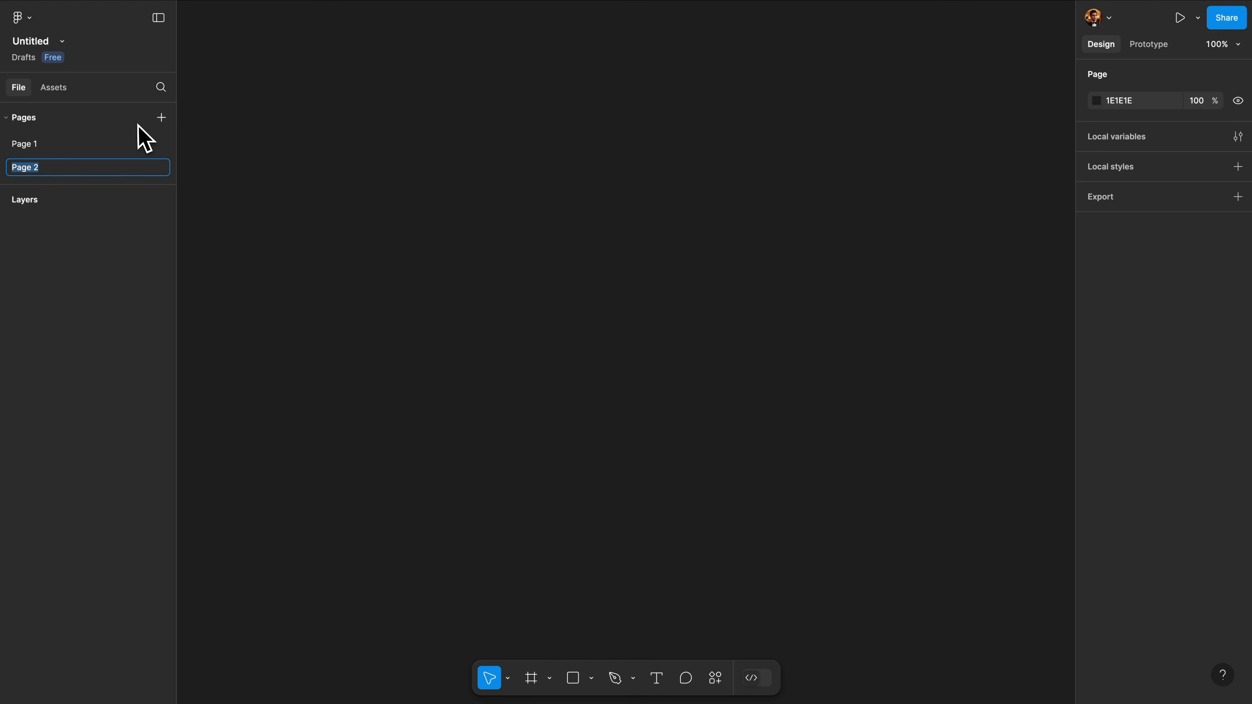
{"action": "type", "text": "Desigm"}
{"action": "key", "text": "BackSpace"}
{"action": "type", "text": "n System"}
{"action": "key", "text": "Return"}
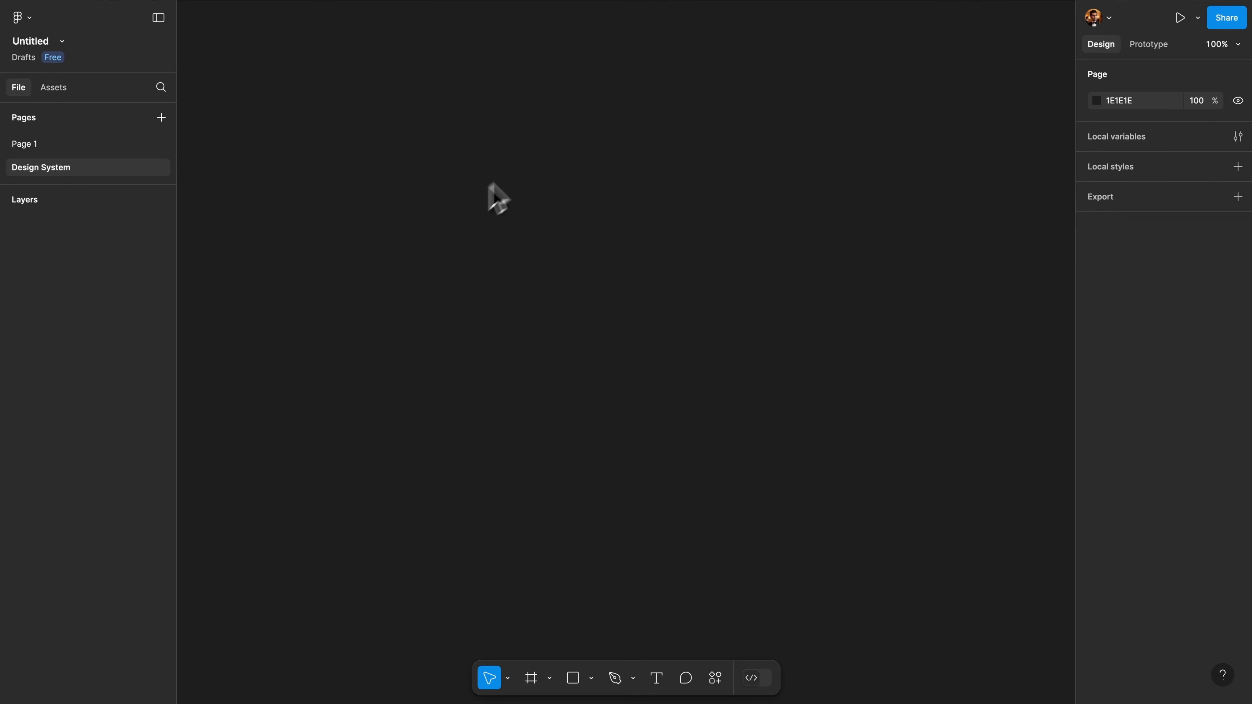
{"action": "left_click", "coordinate": [88, 147]}
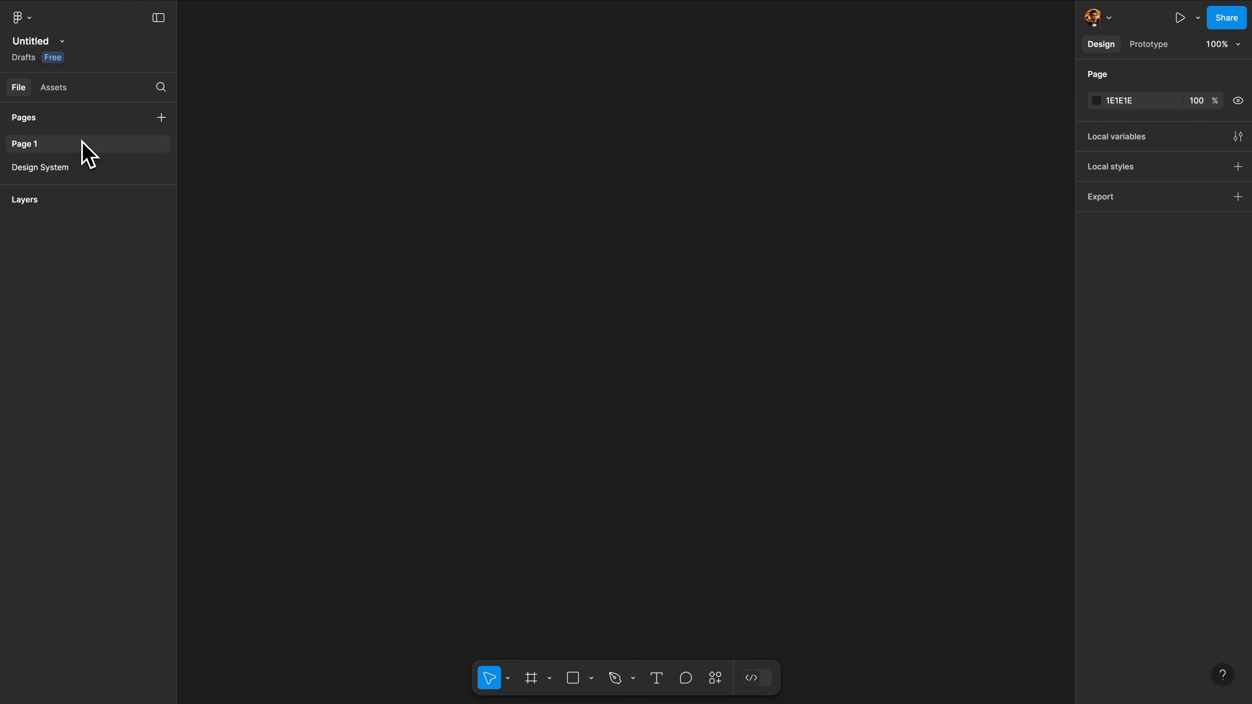
{"action": "left_click", "coordinate": [61, 167]}
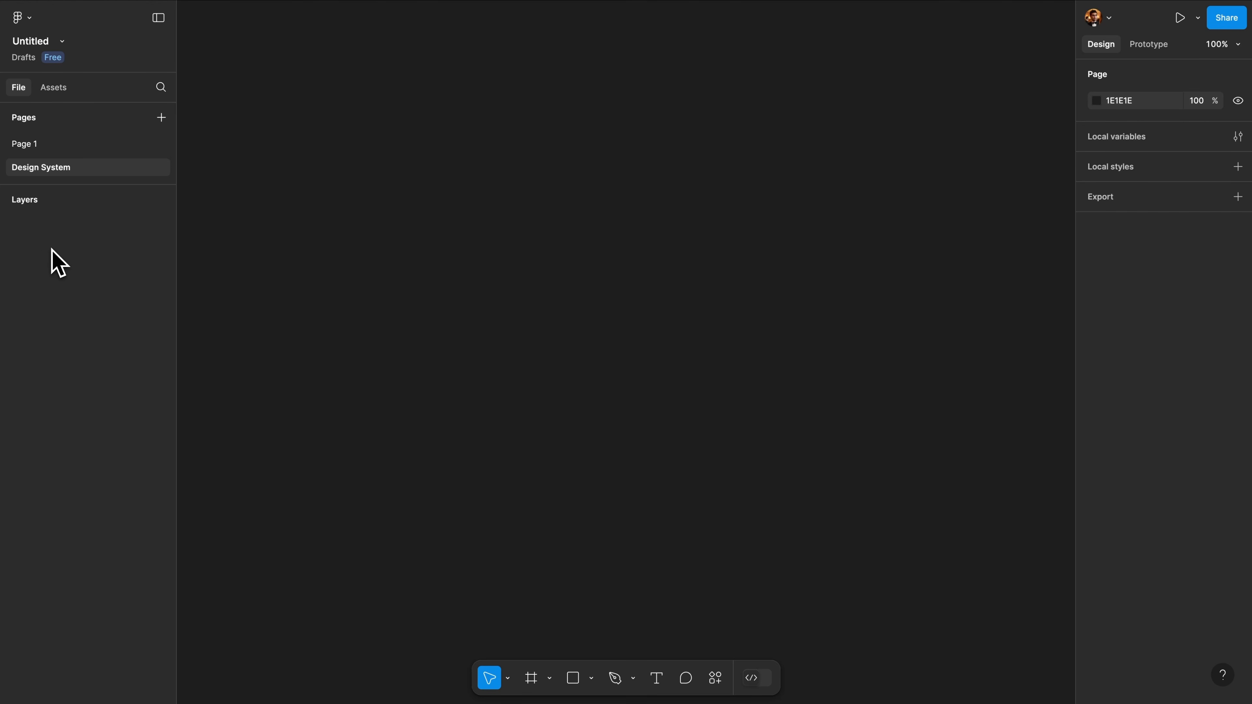
Examine the file's asset libraries and the library management options, and return to the page and layer list
{"action": "left_click", "coordinate": [58, 89]}
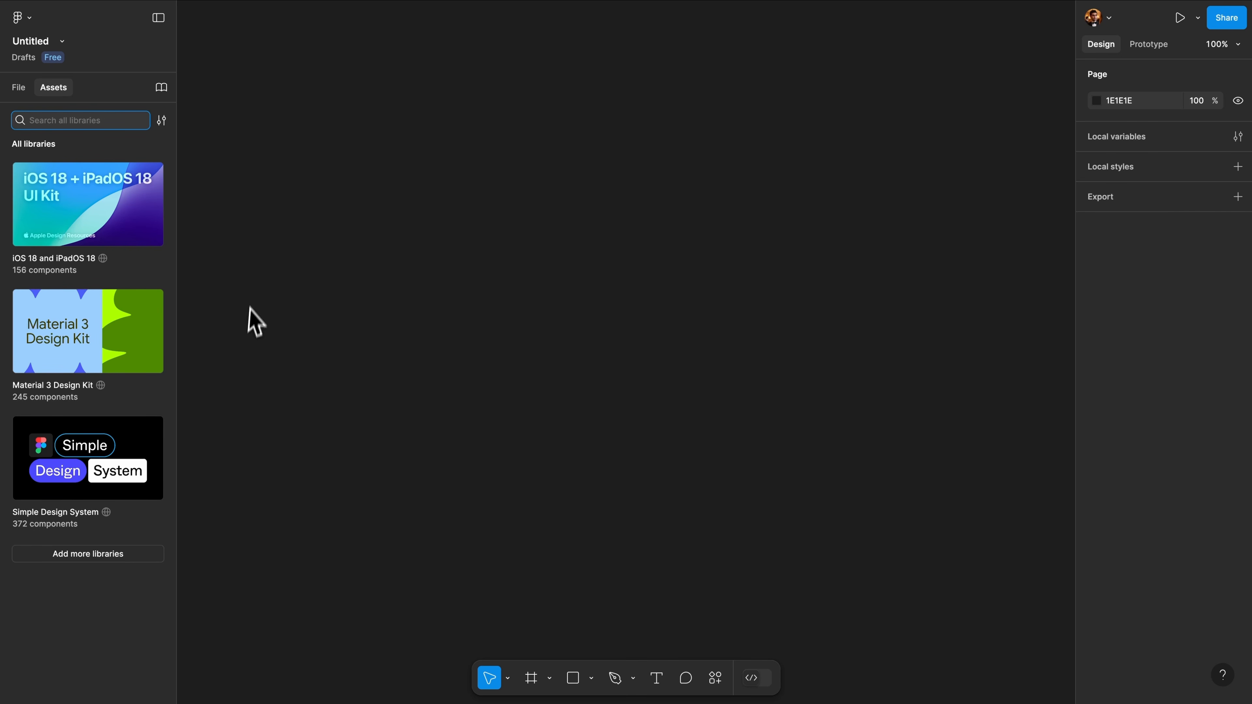
{"action": "left_click", "coordinate": [163, 89]}
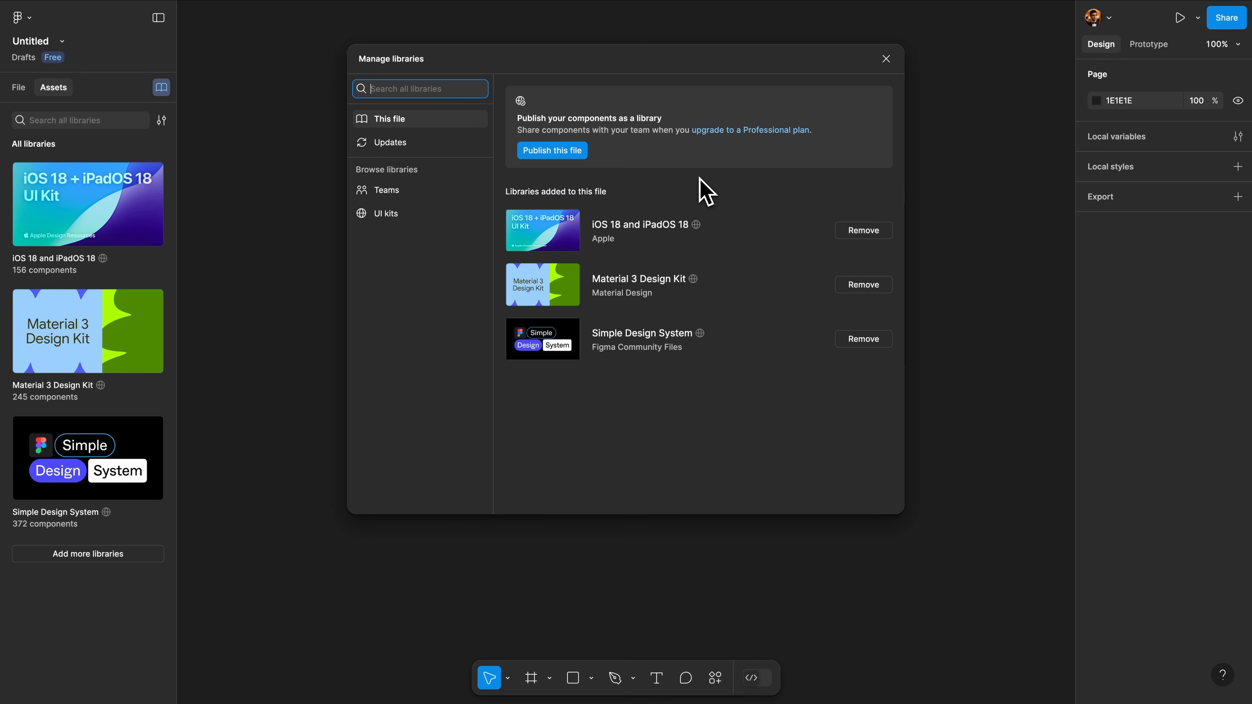
{"action": "left_click", "coordinate": [886, 59]}
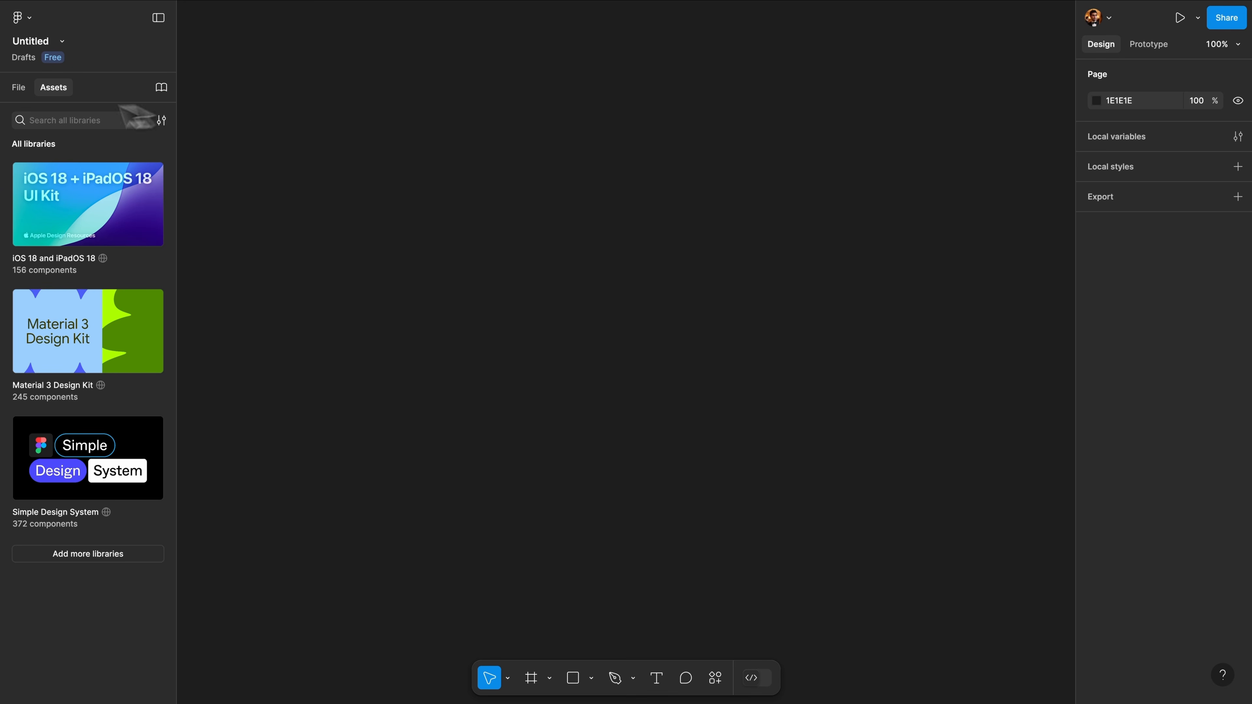
{"action": "left_click", "coordinate": [22, 90]}
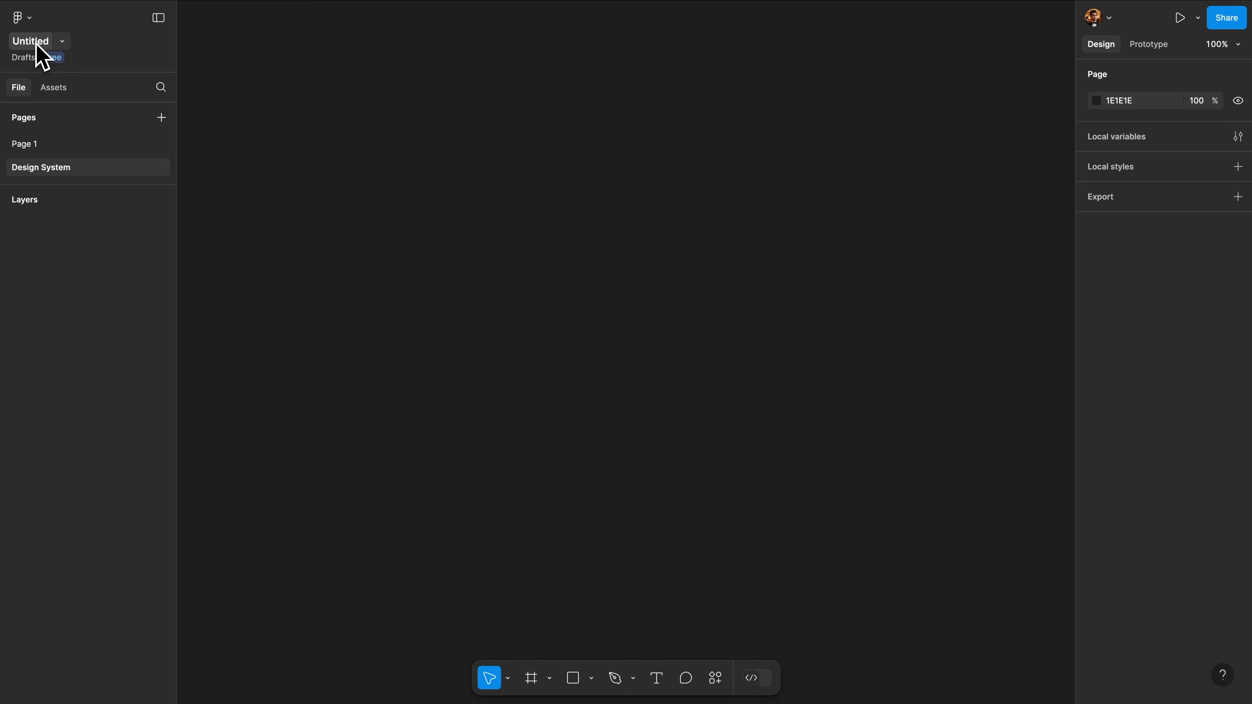
Rename the design file as Draft
{"action": "double_click", "coordinate": [36, 43]}
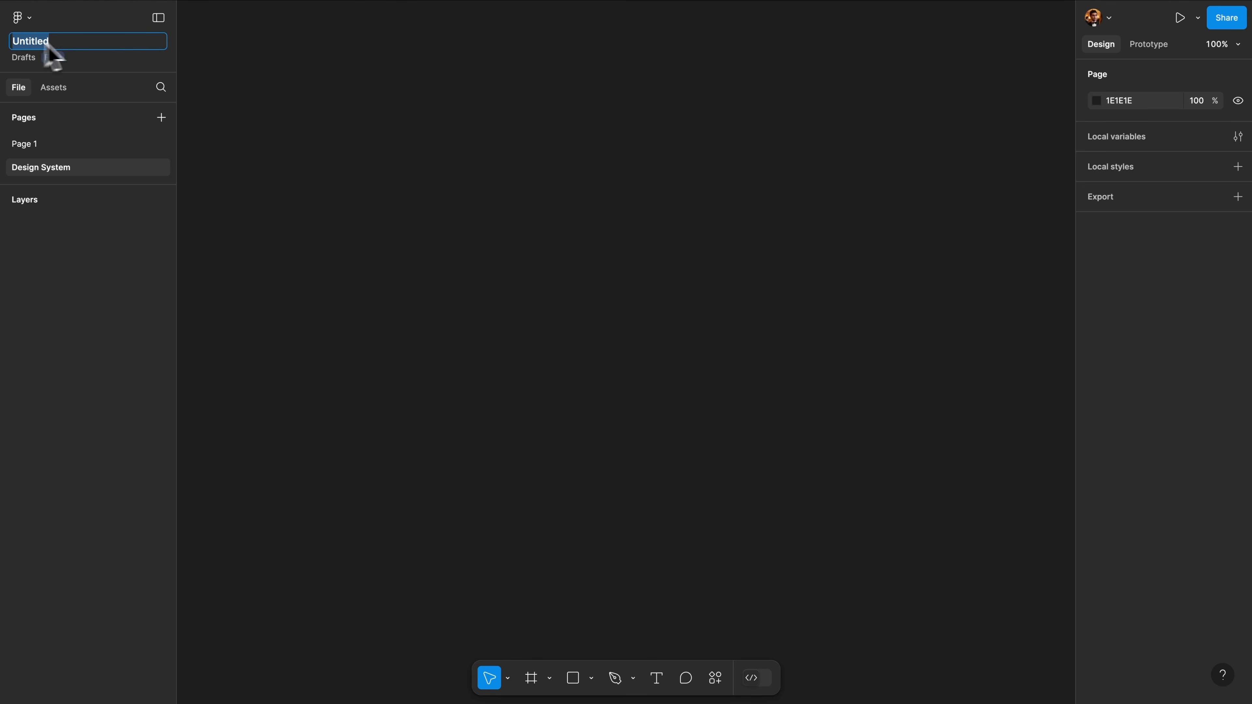
{"action": "type", "text": "Draft"}
{"action": "key", "text": "Return"}
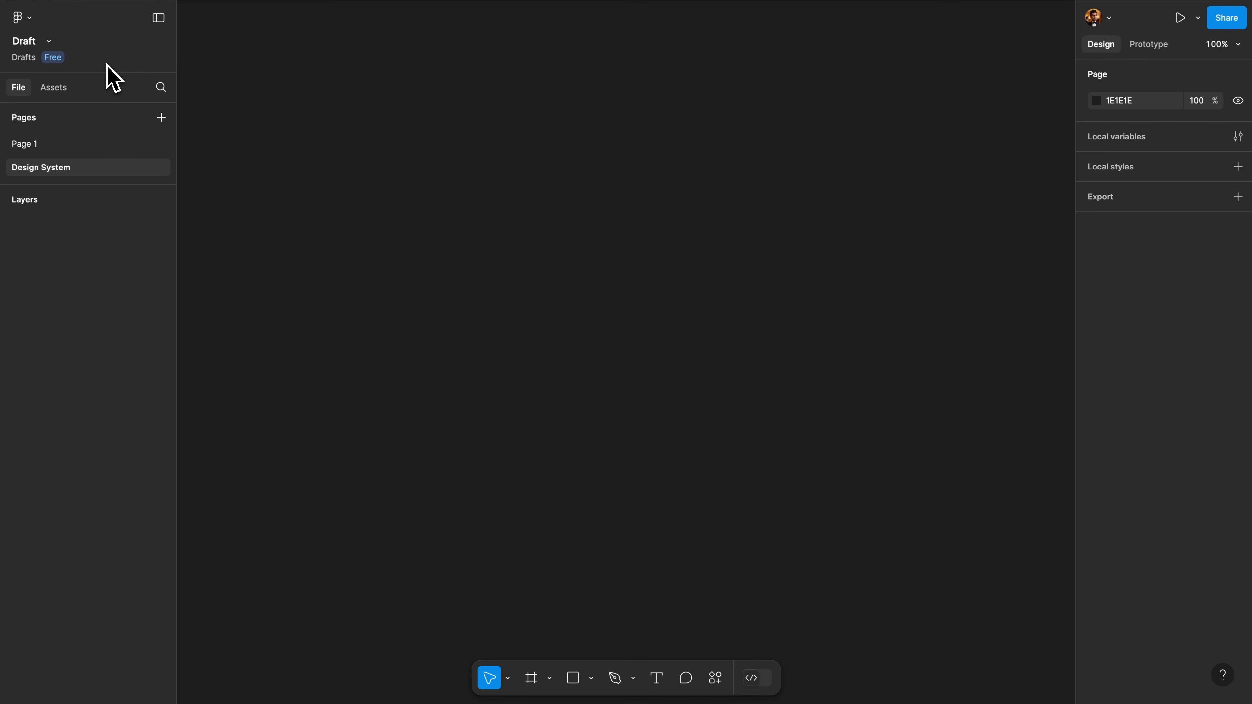
{"action": "left_click", "coordinate": [49, 42]}
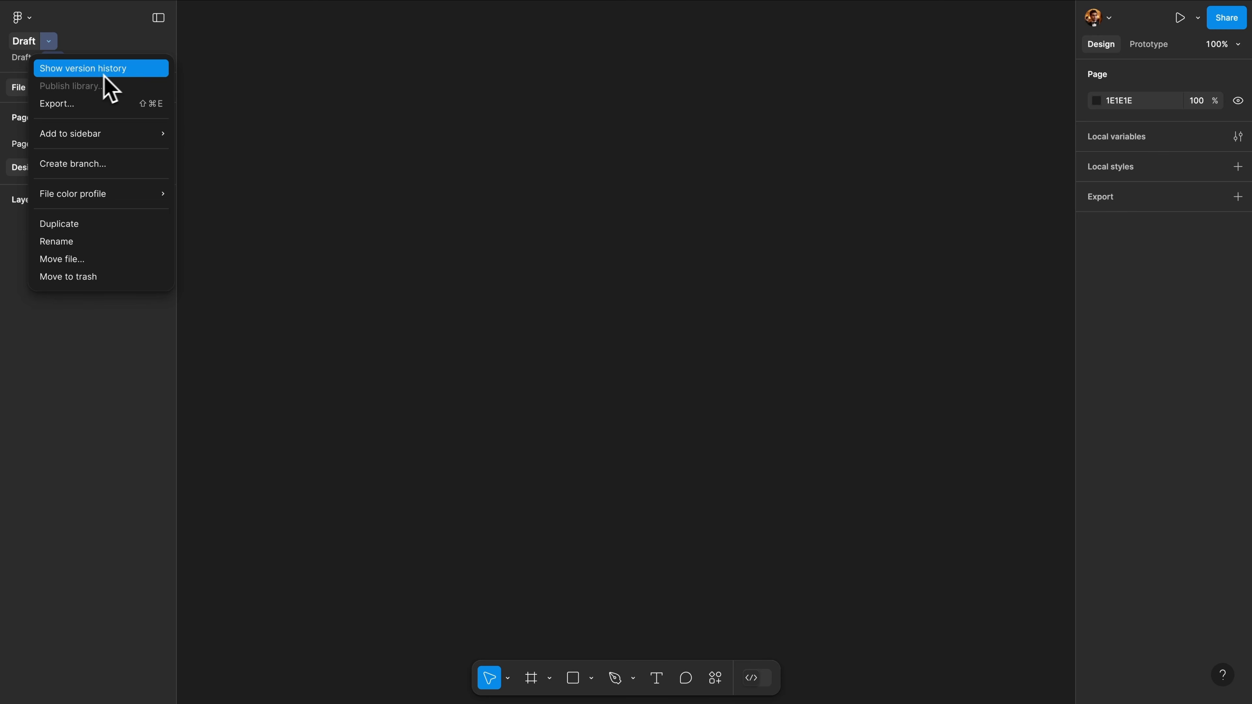
{"action": "mouse_move", "coordinate": [102, 125]}
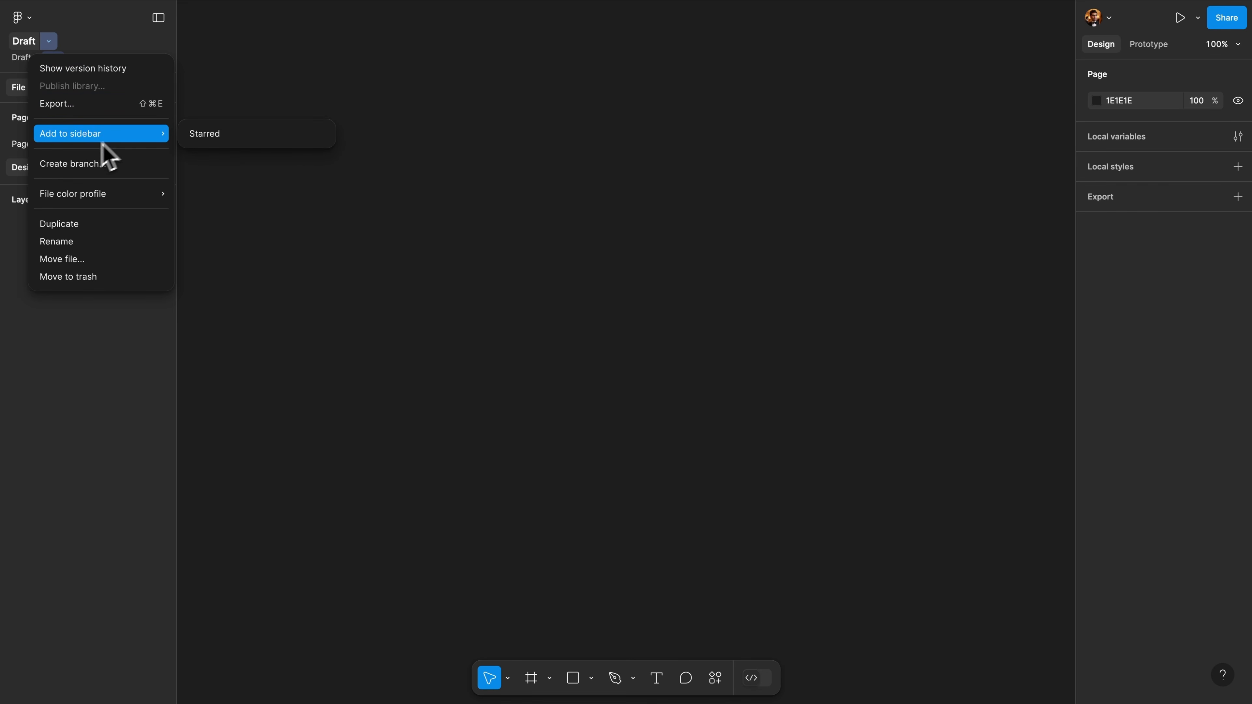
{"action": "mouse_move", "coordinate": [72, 183]}
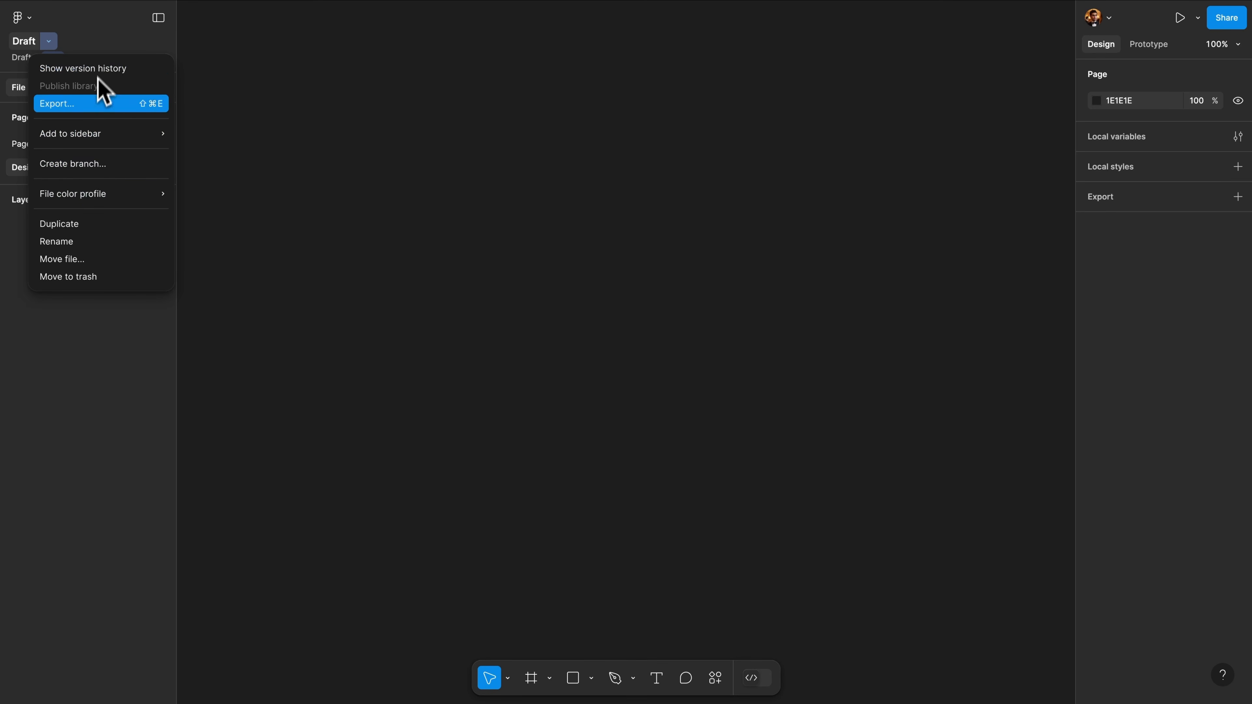
{"action": "left_click", "coordinate": [30, 22]}
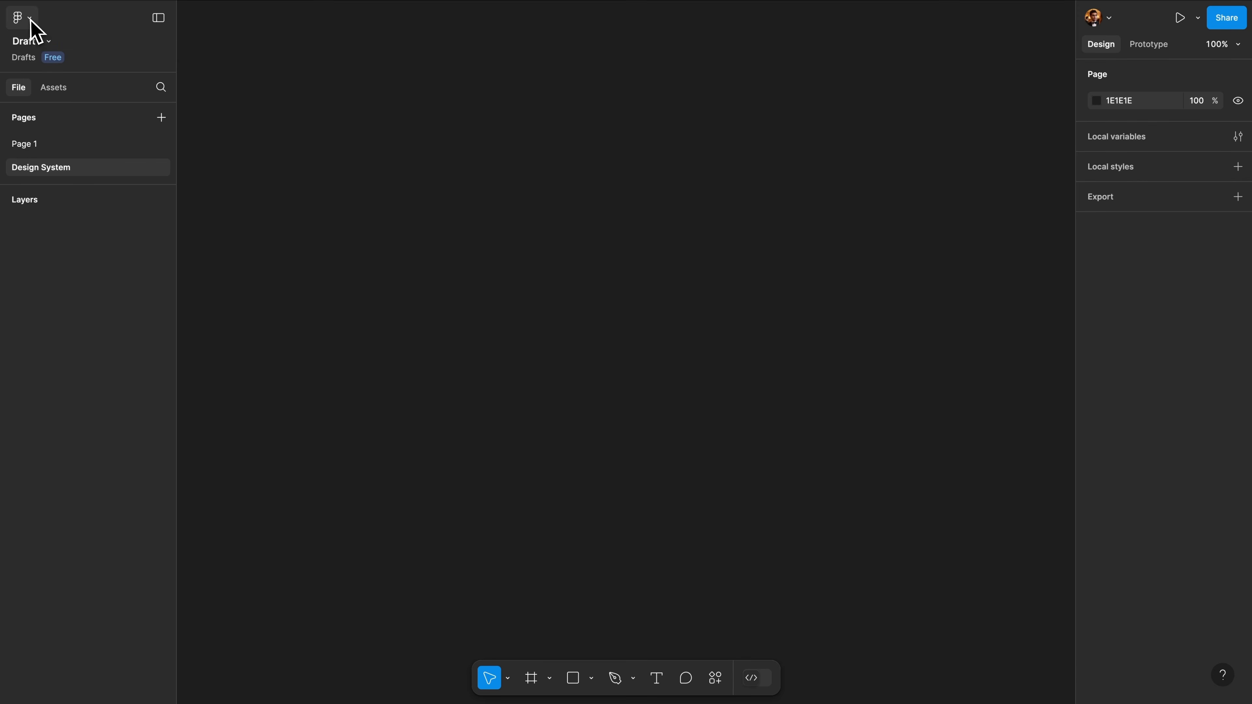
Look through the main menu's editing, object and preference options, and close it without changing anything
{"action": "left_click", "coordinate": [30, 20]}
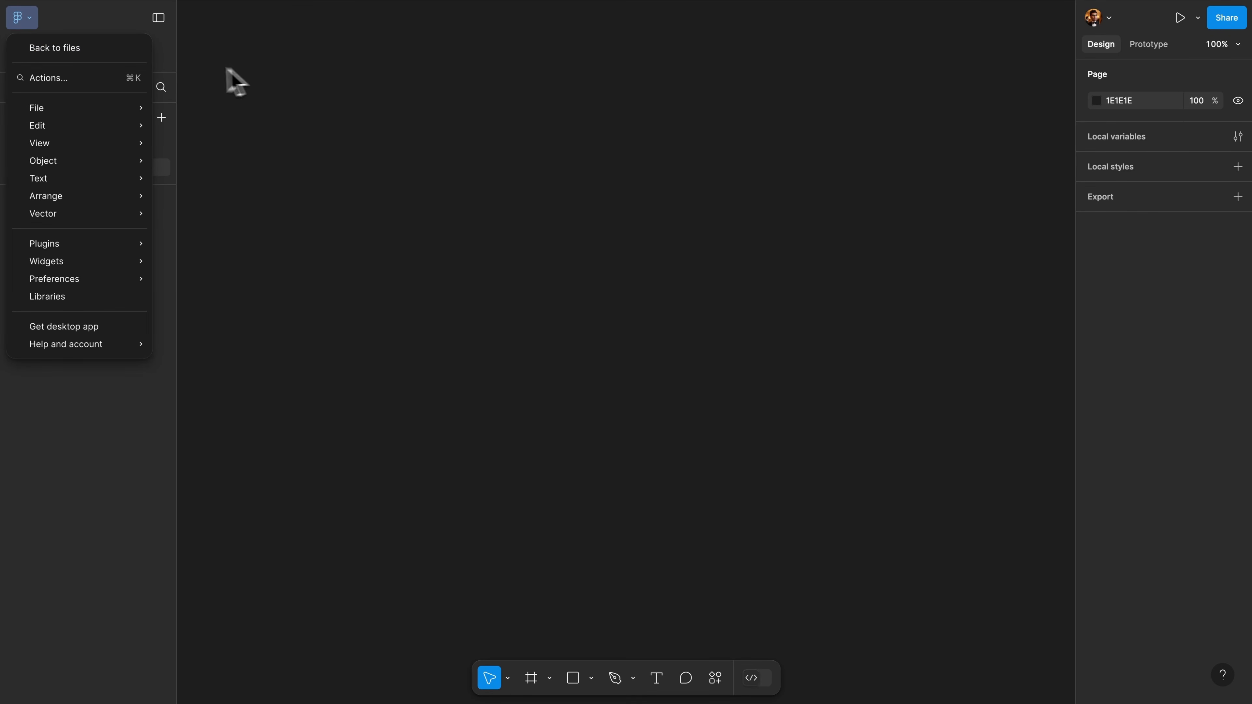
{"action": "mouse_move", "coordinate": [76, 109]}
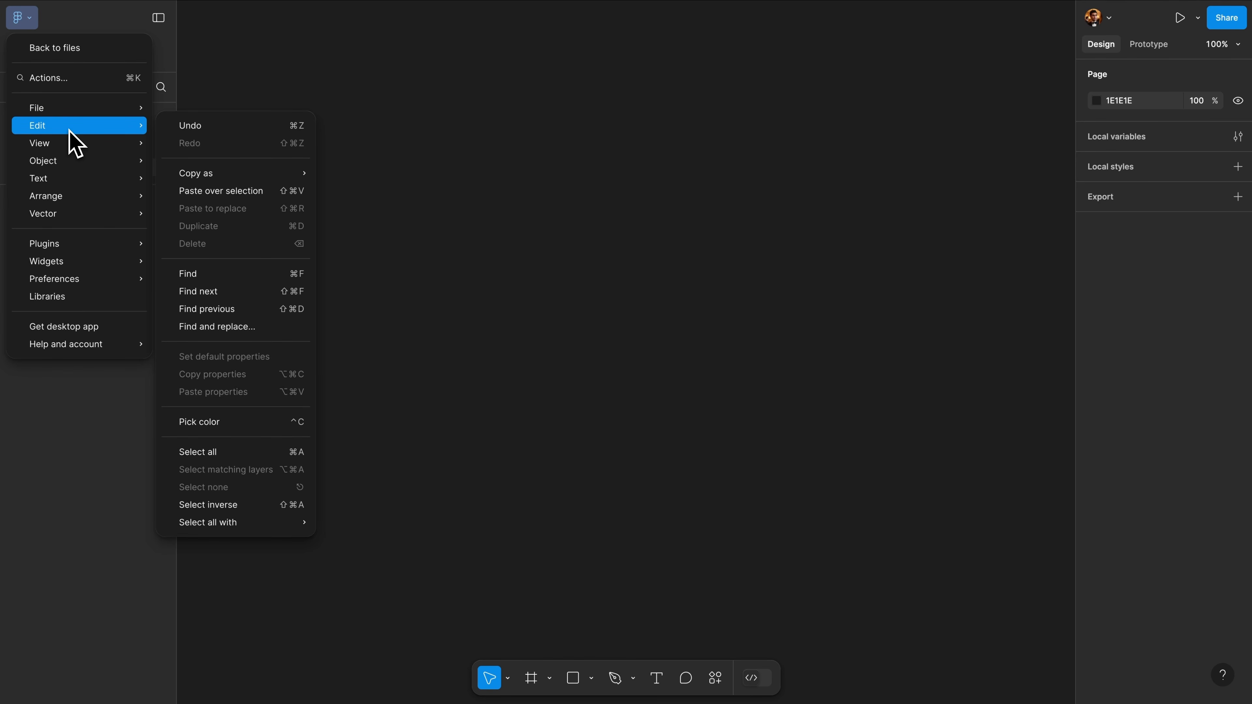
{"action": "mouse_move", "coordinate": [63, 198]}
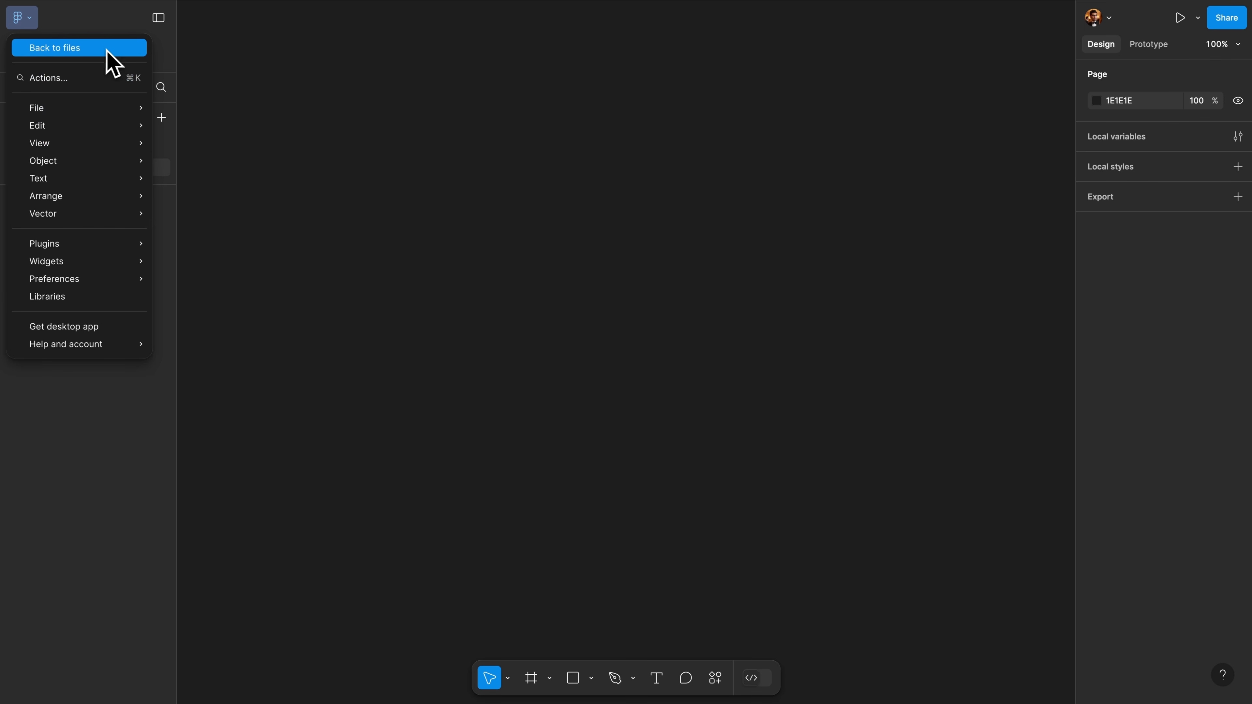
{"action": "mouse_move", "coordinate": [69, 162]}
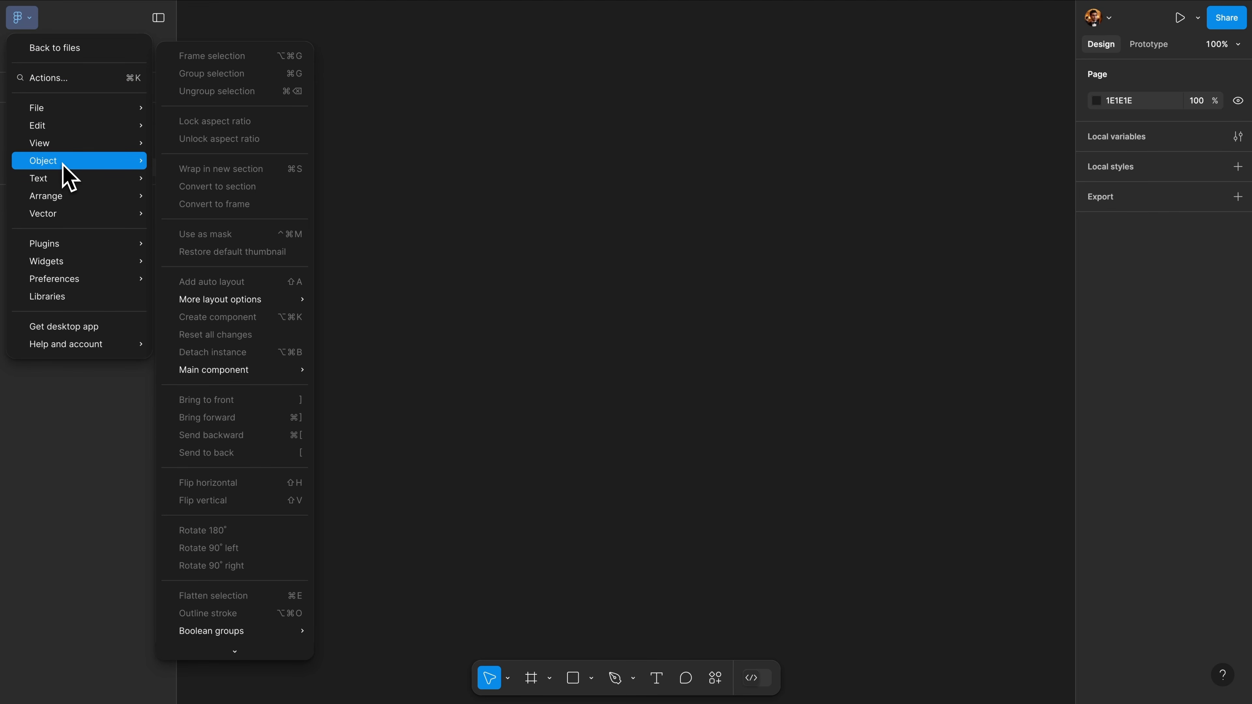
{"action": "mouse_move", "coordinate": [70, 282]}
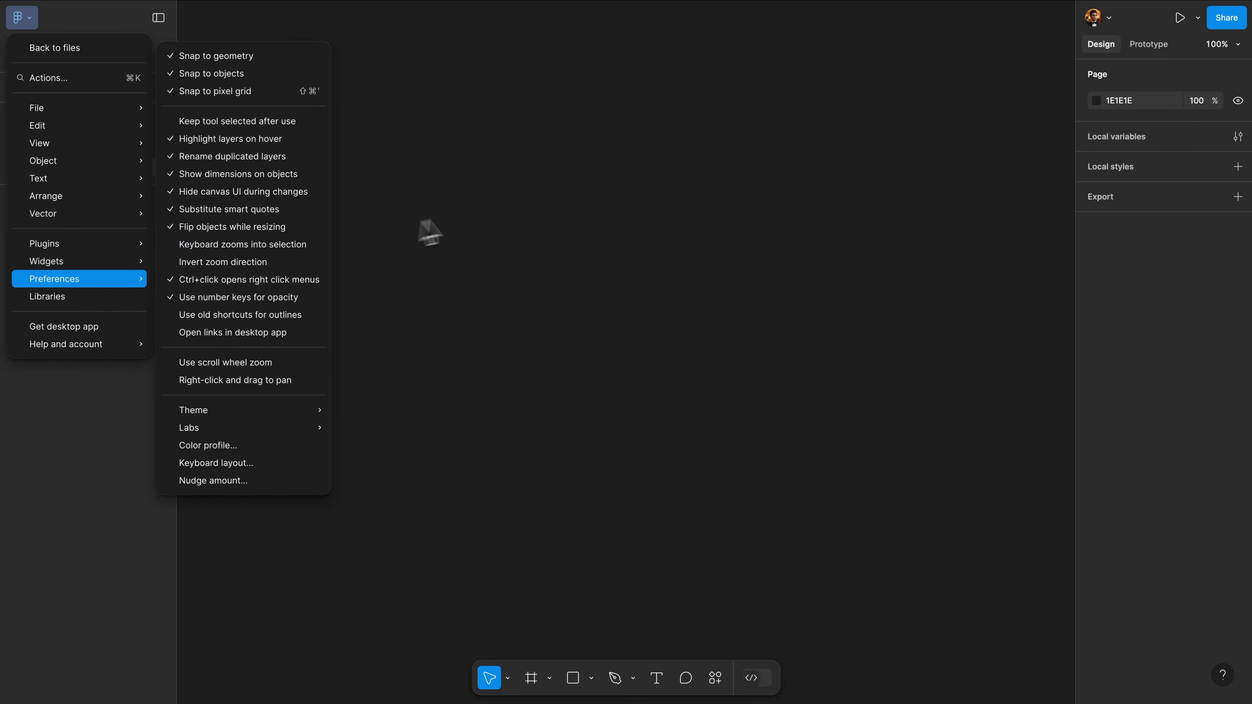
{"action": "left_click", "coordinate": [425, 228]}
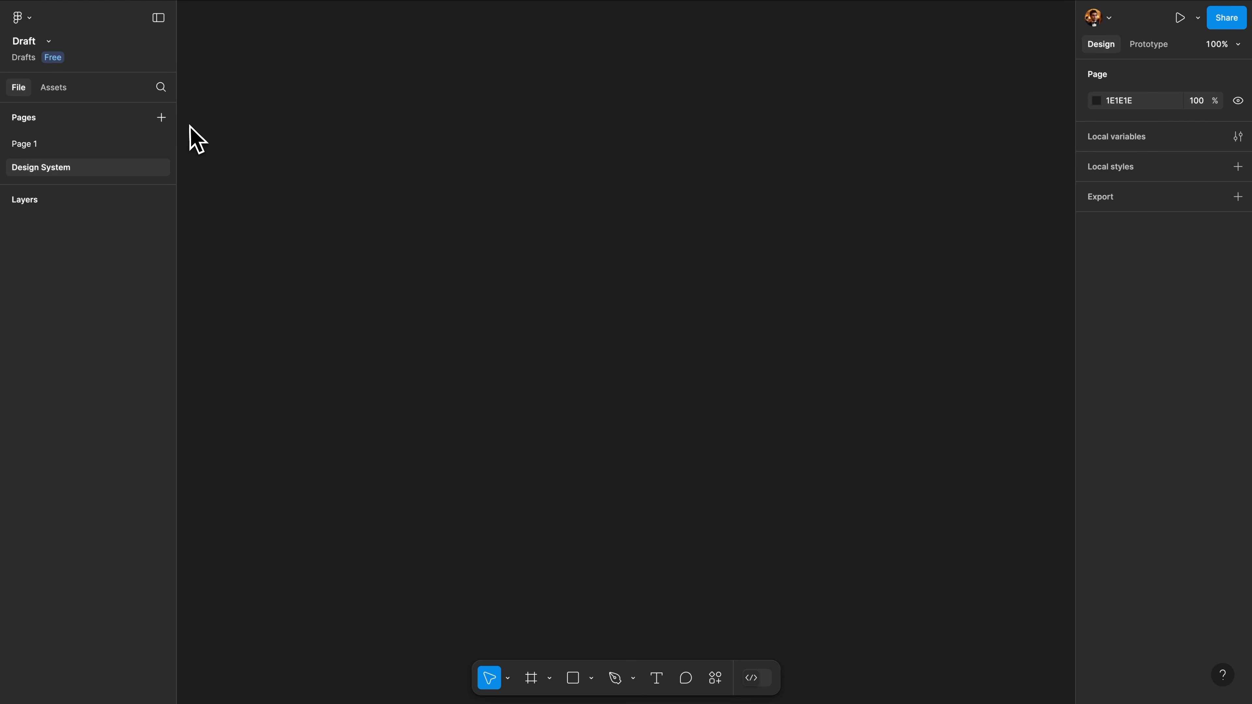
Widen the pages and layers sidebar and restore its width, and briefly minimize the interface before expanding it again
{"action": "left_click_drag", "start_coordinate": [182, 128], "coordinate": [233, 136]}
{"action": "mouse_move", "coordinate": [1076, 148]}
{"action": "left_mouse_down"}
{"action": "mouse_move", "coordinate": [1032, 156]}
{"action": "mouse_move", "coordinate": [1098, 151]}
{"action": "left_mouse_up"}
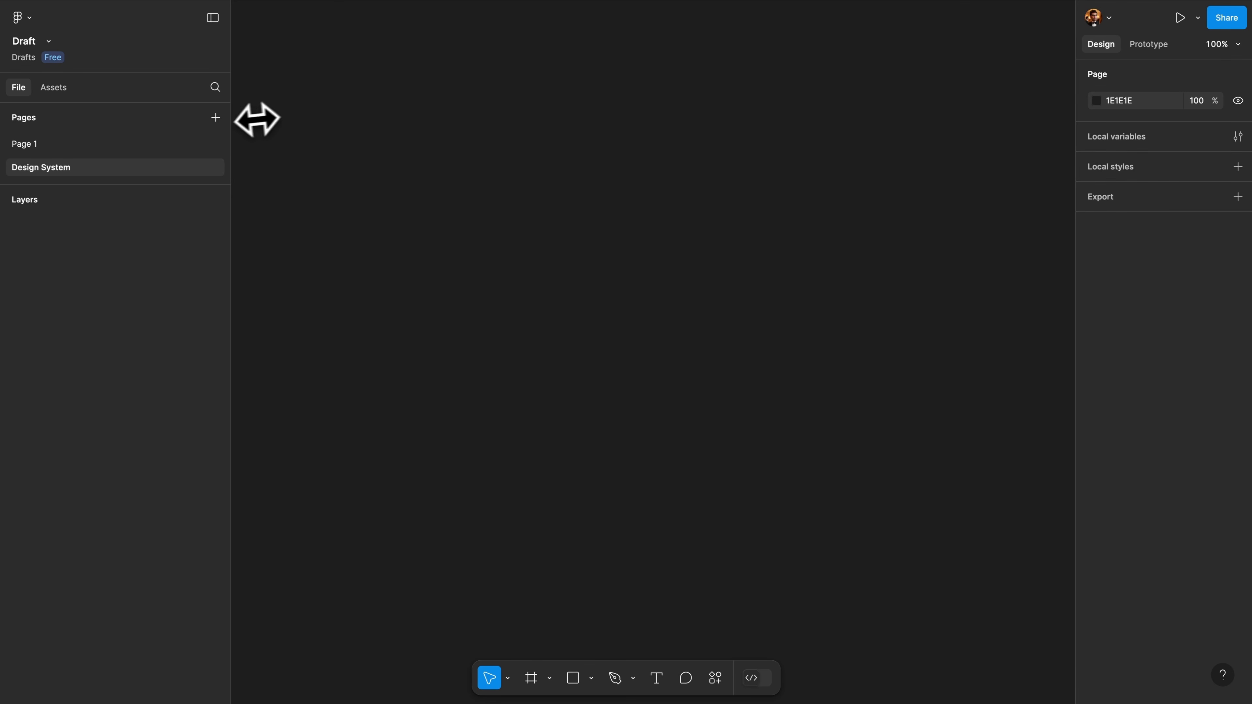
{"action": "left_click_drag", "start_coordinate": [236, 123], "coordinate": [151, 123]}
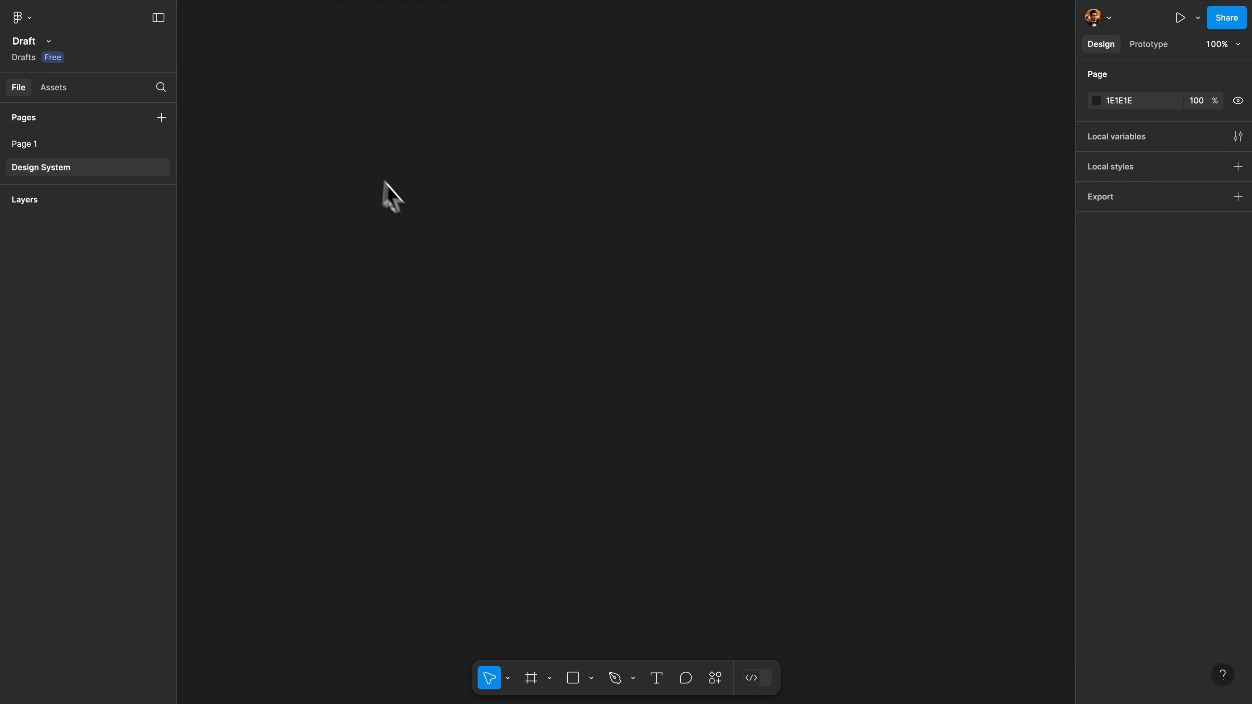
{"action": "left_click", "coordinate": [158, 20]}
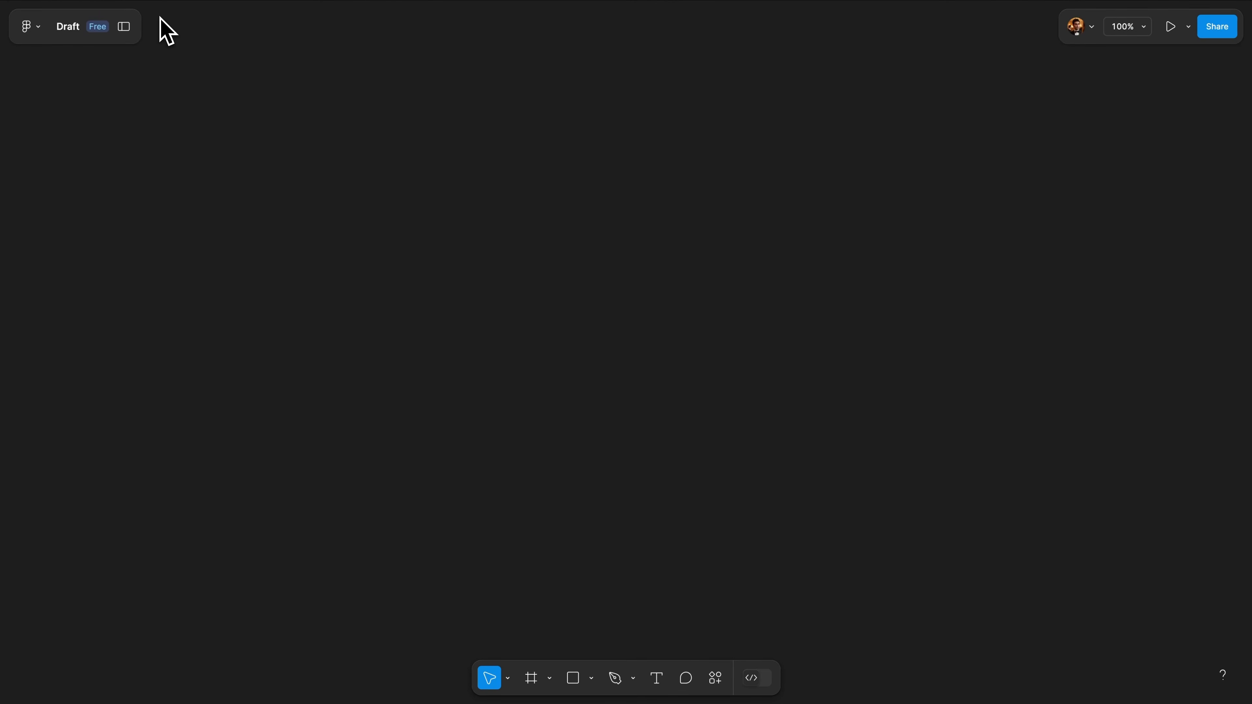
{"action": "left_click", "coordinate": [124, 27]}
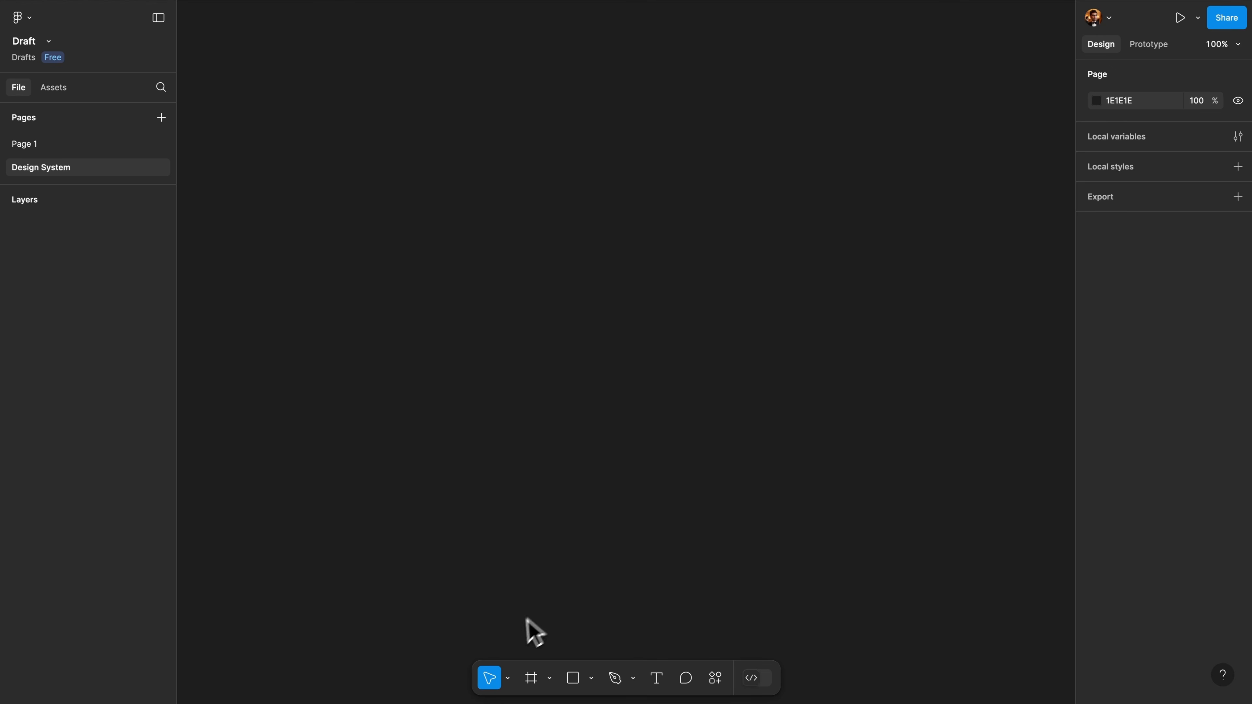
Examine the move, frame, shape, pen and text tools available for the canvas, and return to the Move tool
{"action": "left_click", "coordinate": [507, 679]}
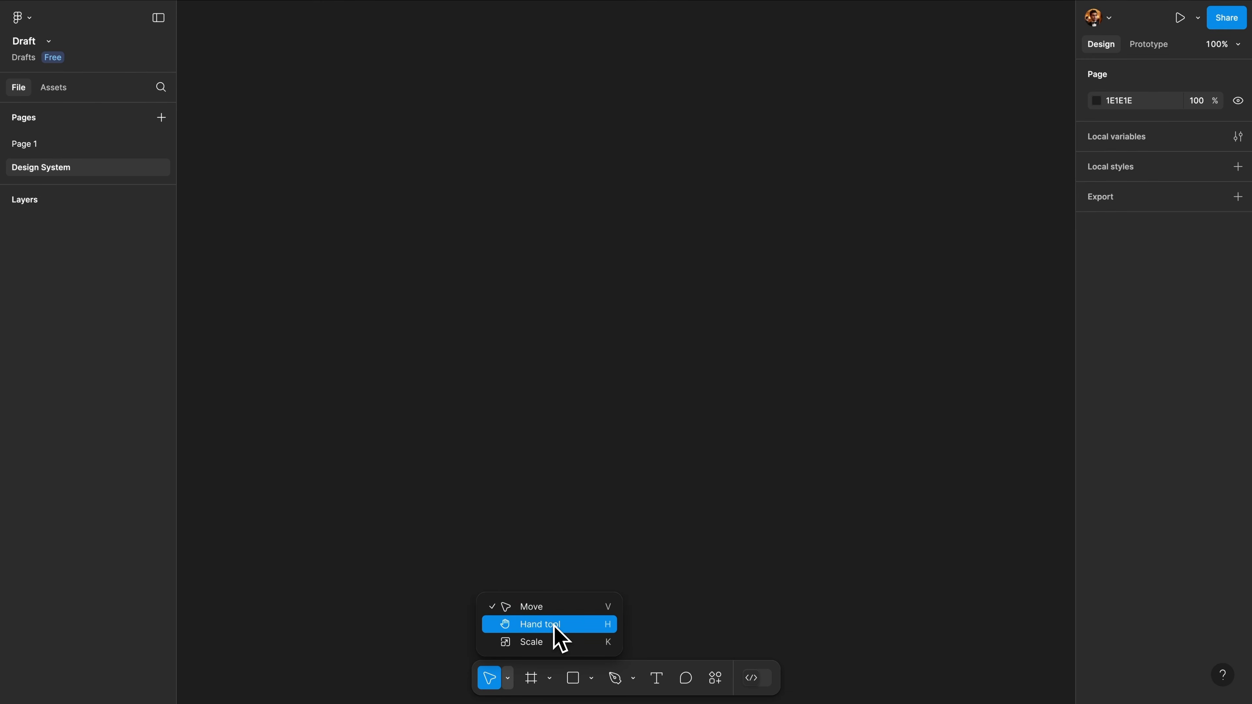
{"action": "left_click", "coordinate": [549, 679]}
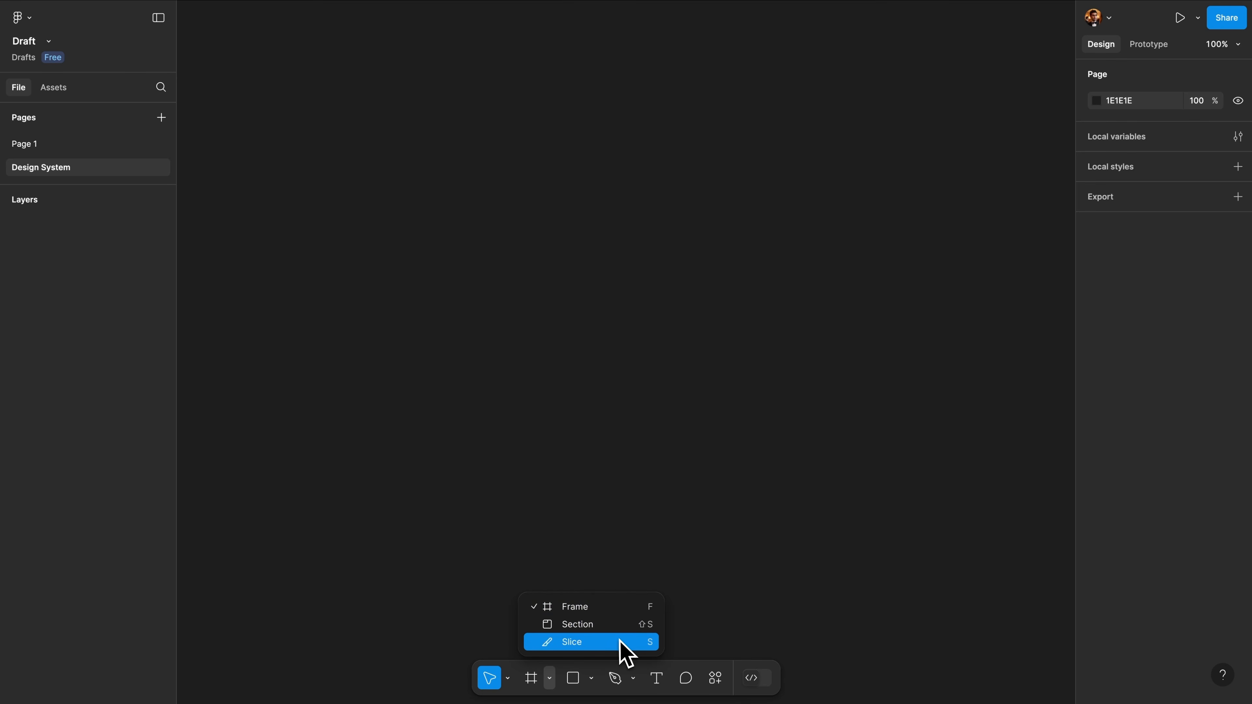
{"action": "left_click", "coordinate": [591, 679]}
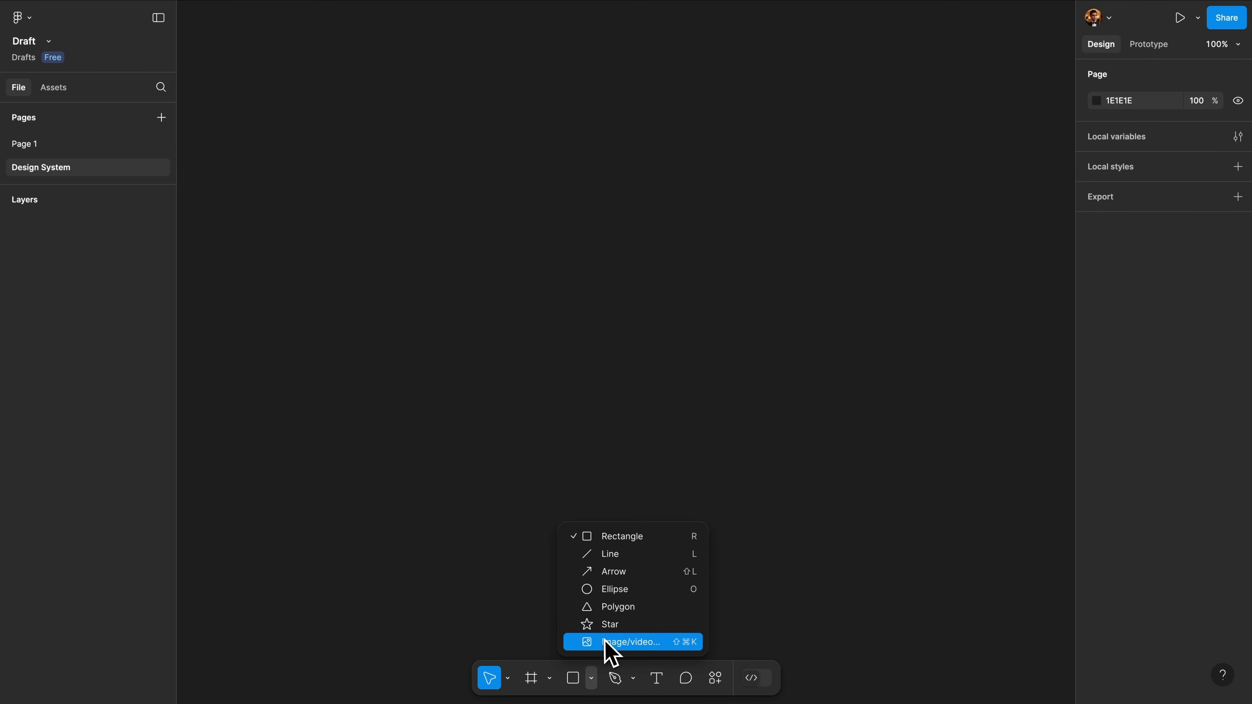
{"action": "left_click", "coordinate": [615, 679]}
{"action": "left_click", "coordinate": [657, 679]}
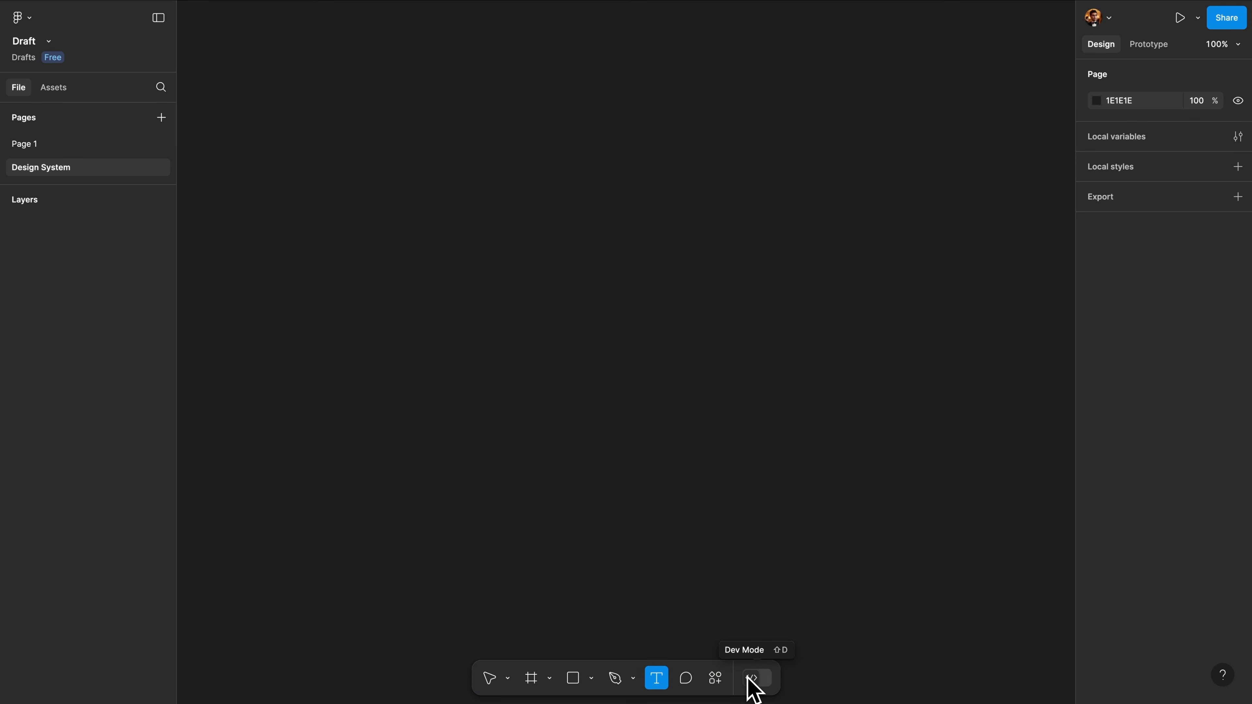
{"action": "key", "text": "Escape"}
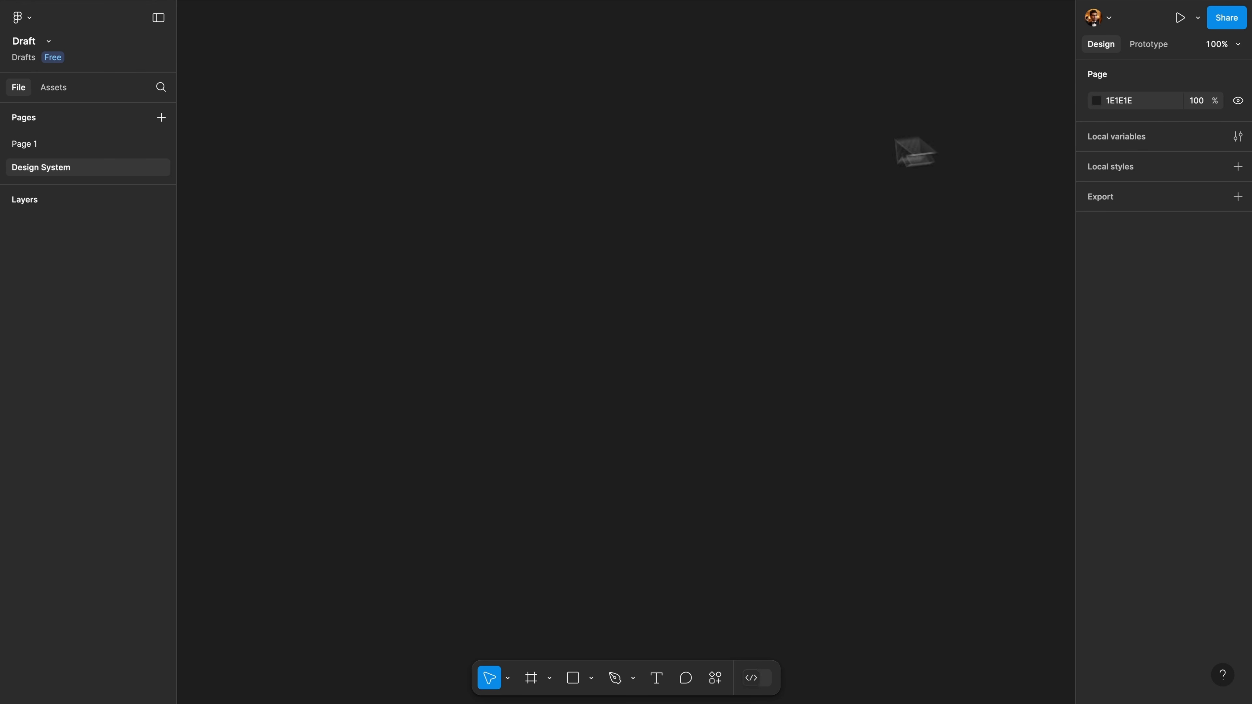
Examine the page background's colour picker, close it and show the prototype settings
{"action": "left_click", "coordinate": [1096, 101]}
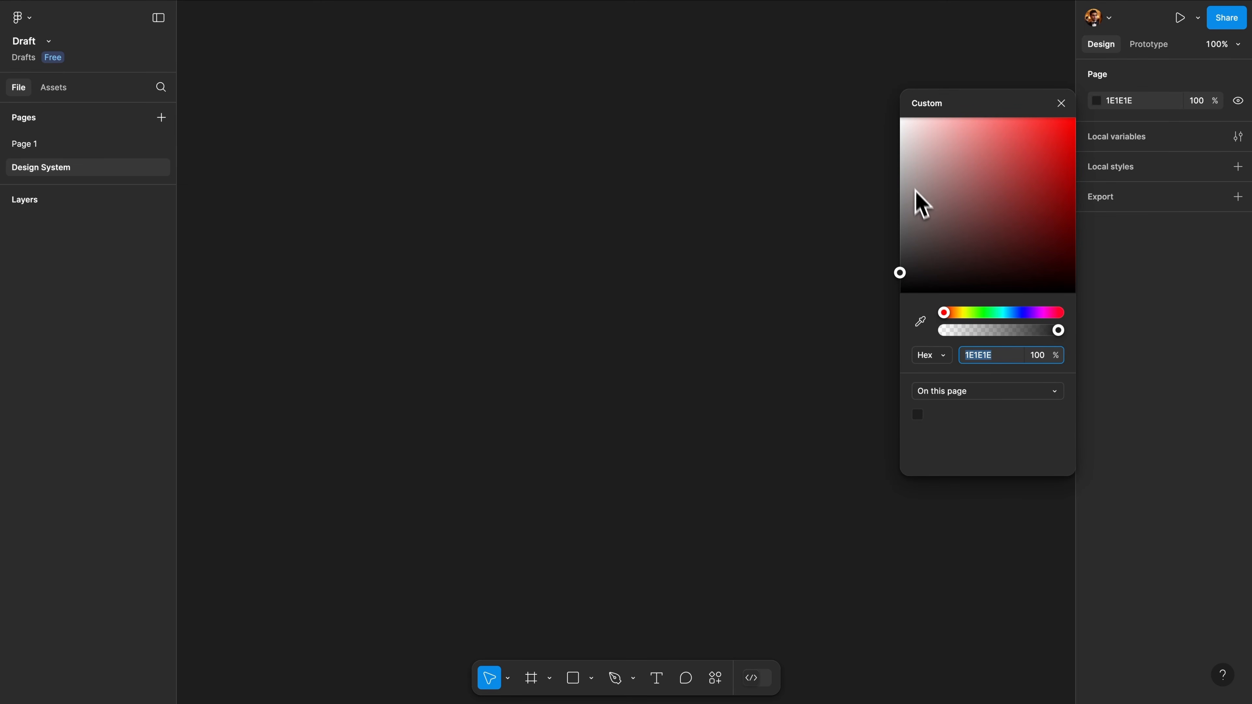
{"action": "mouse_move", "coordinate": [907, 264]}
{"action": "left_mouse_down"}
{"action": "mouse_move", "coordinate": [903, 244]}
{"action": "mouse_move", "coordinate": [892, 280]}
{"action": "left_mouse_up"}
{"action": "left_click", "coordinate": [705, 194]}
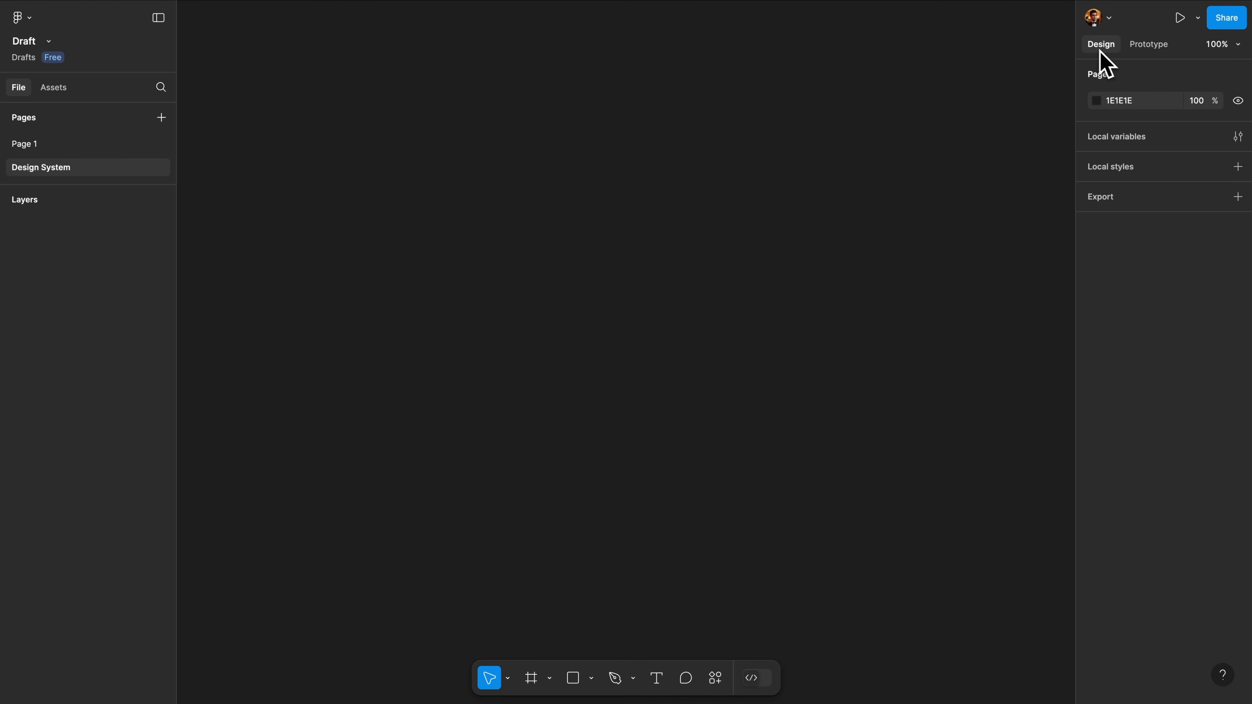
{"action": "left_click", "coordinate": [1149, 50]}
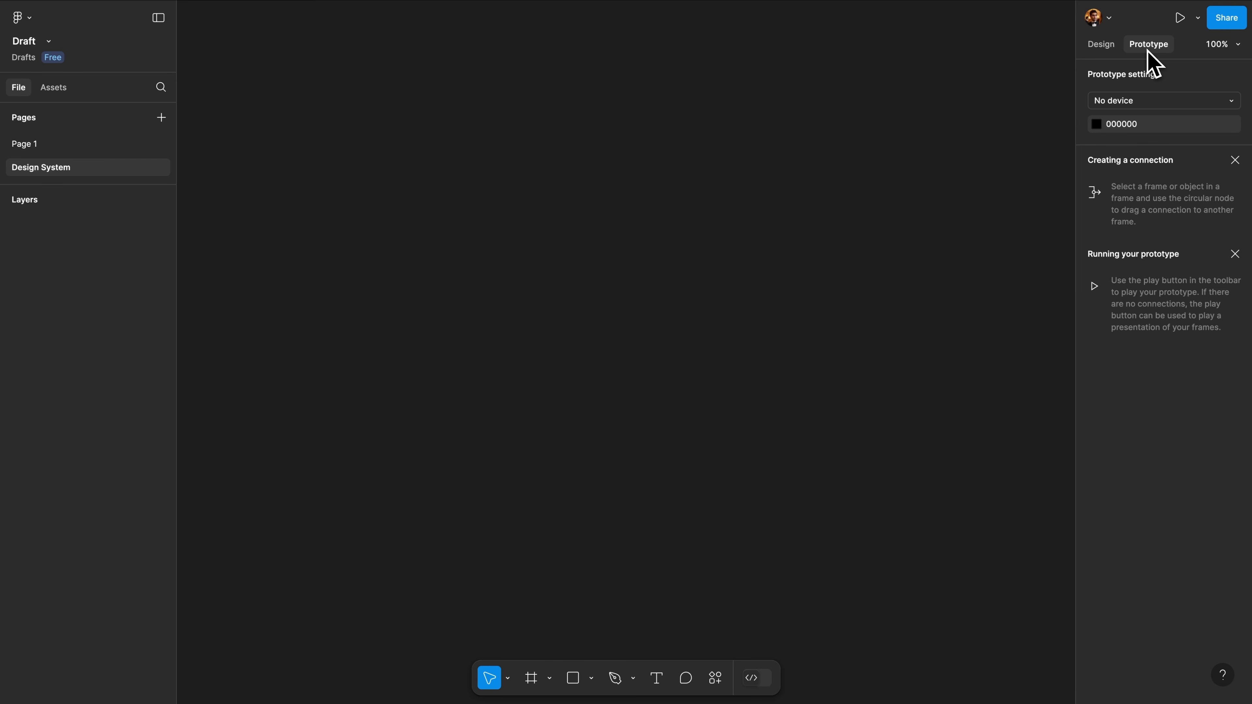
Examine the keyboard shortcut reference for the Essential, Tools, View, Zoom and Text categories, and close it
{"action": "left_click", "coordinate": [1223, 675]}
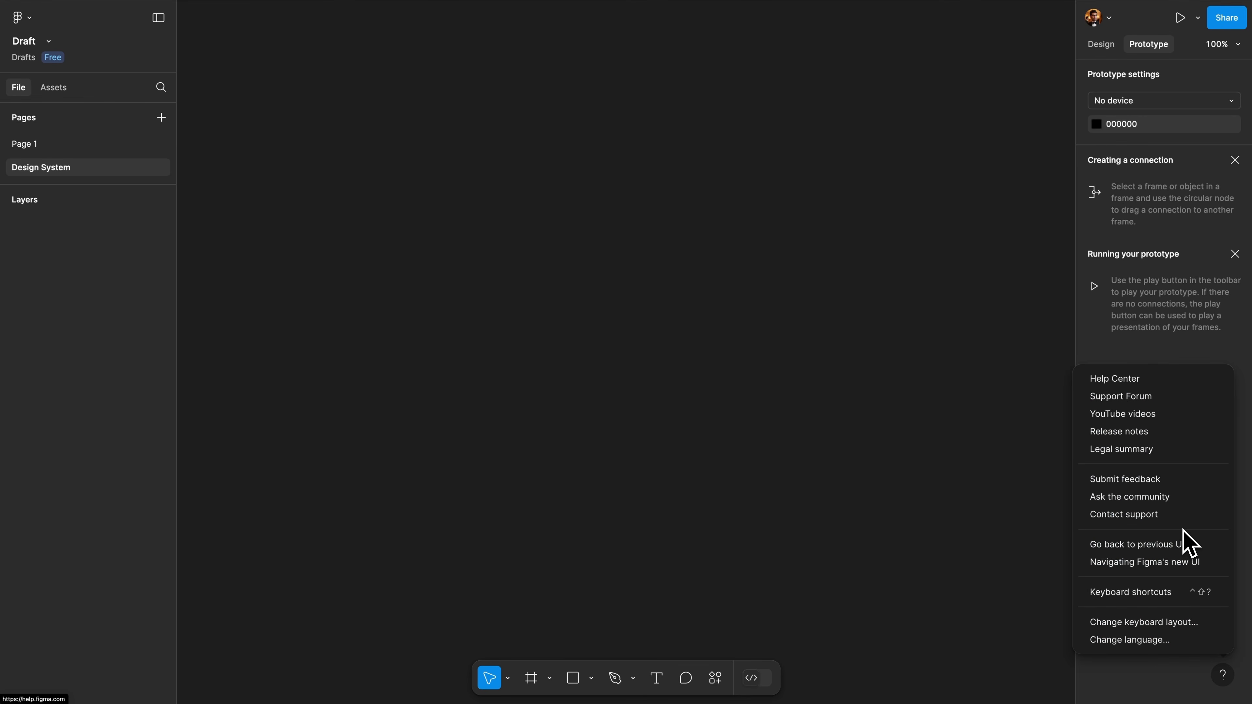
{"action": "left_click", "coordinate": [1154, 593]}
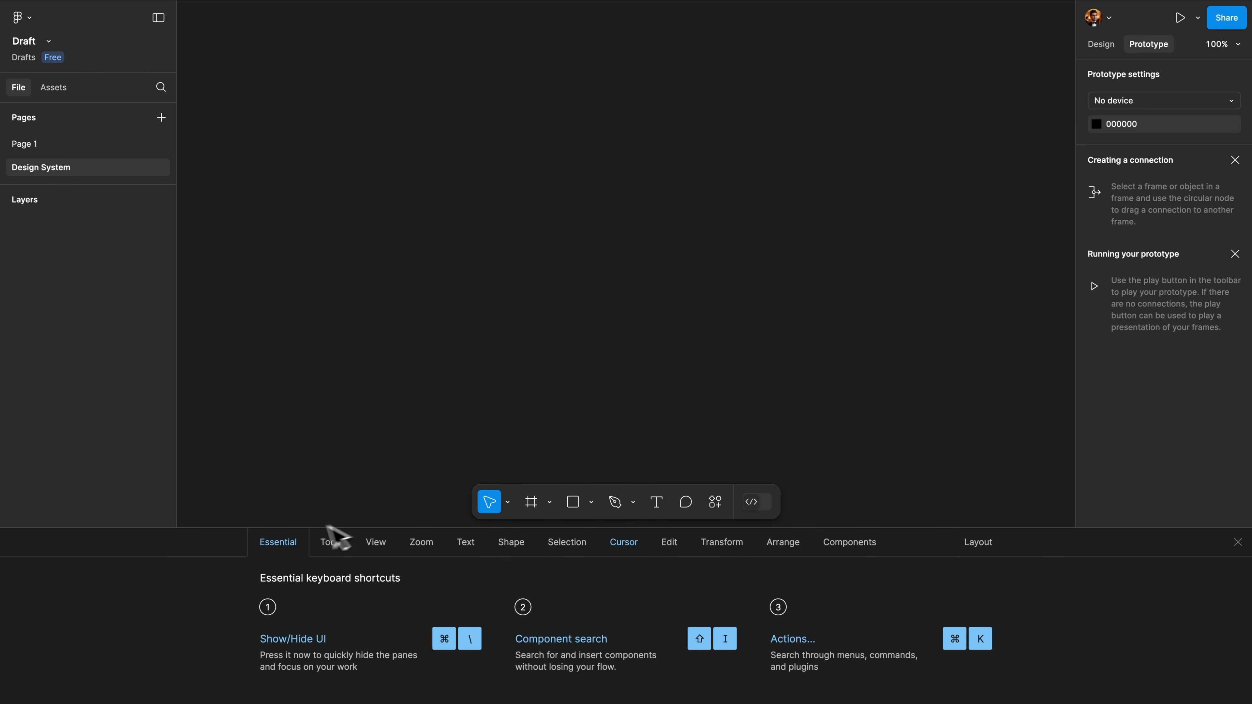
{"action": "left_click", "coordinate": [338, 546]}
{"action": "left_click", "coordinate": [291, 546]}
{"action": "left_click", "coordinate": [330, 547]}
{"action": "left_click", "coordinate": [375, 546]}
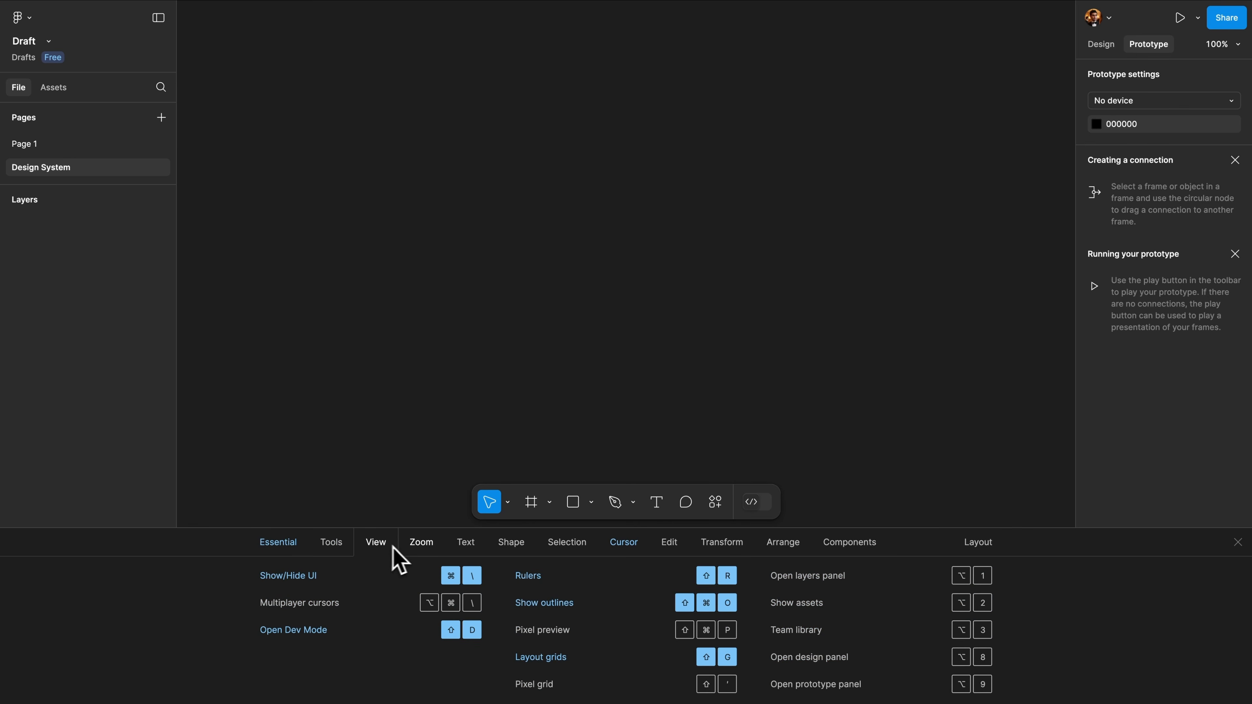
{"action": "left_click", "coordinate": [420, 547]}
{"action": "left_click", "coordinate": [468, 547]}
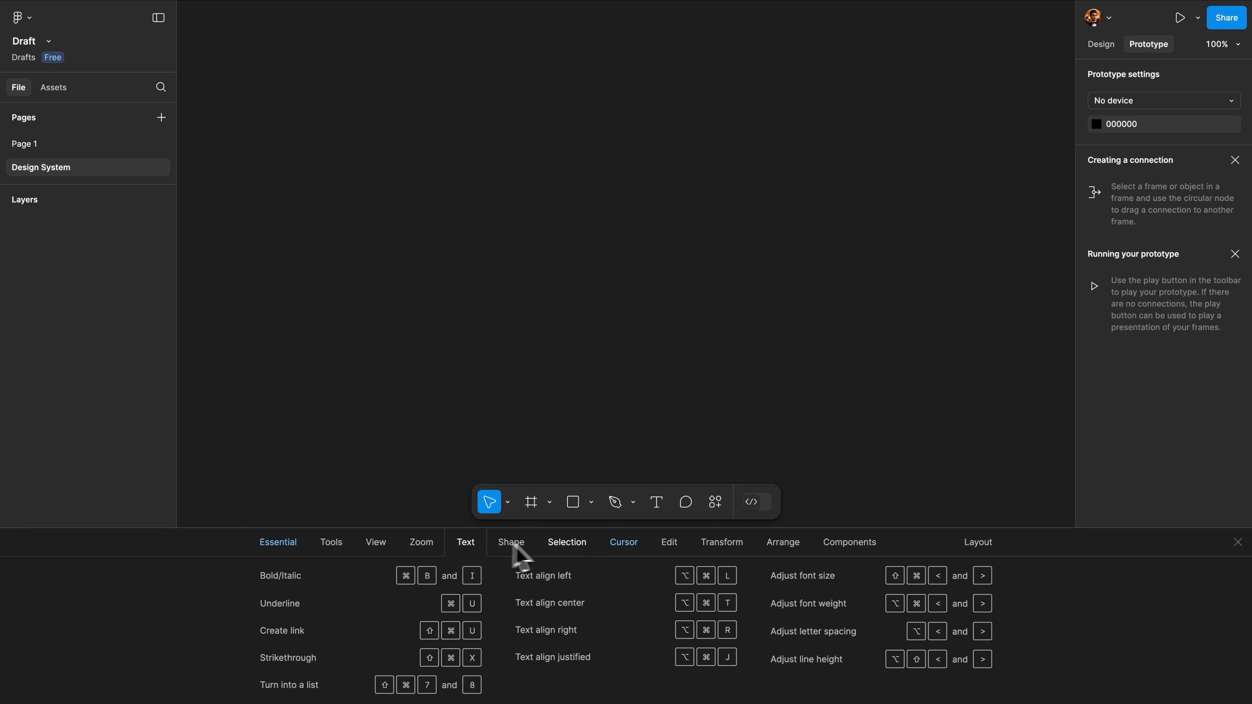
{"action": "left_click", "coordinate": [286, 547]}
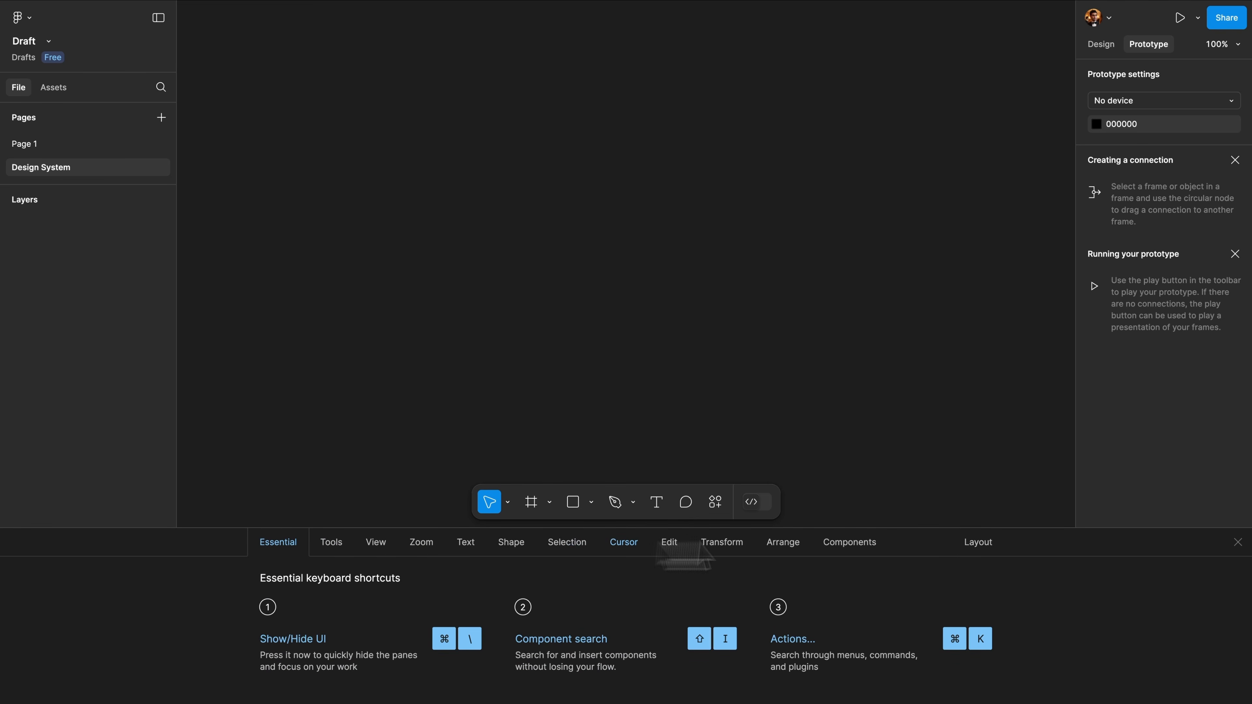
{"action": "left_click", "coordinate": [1238, 543]}
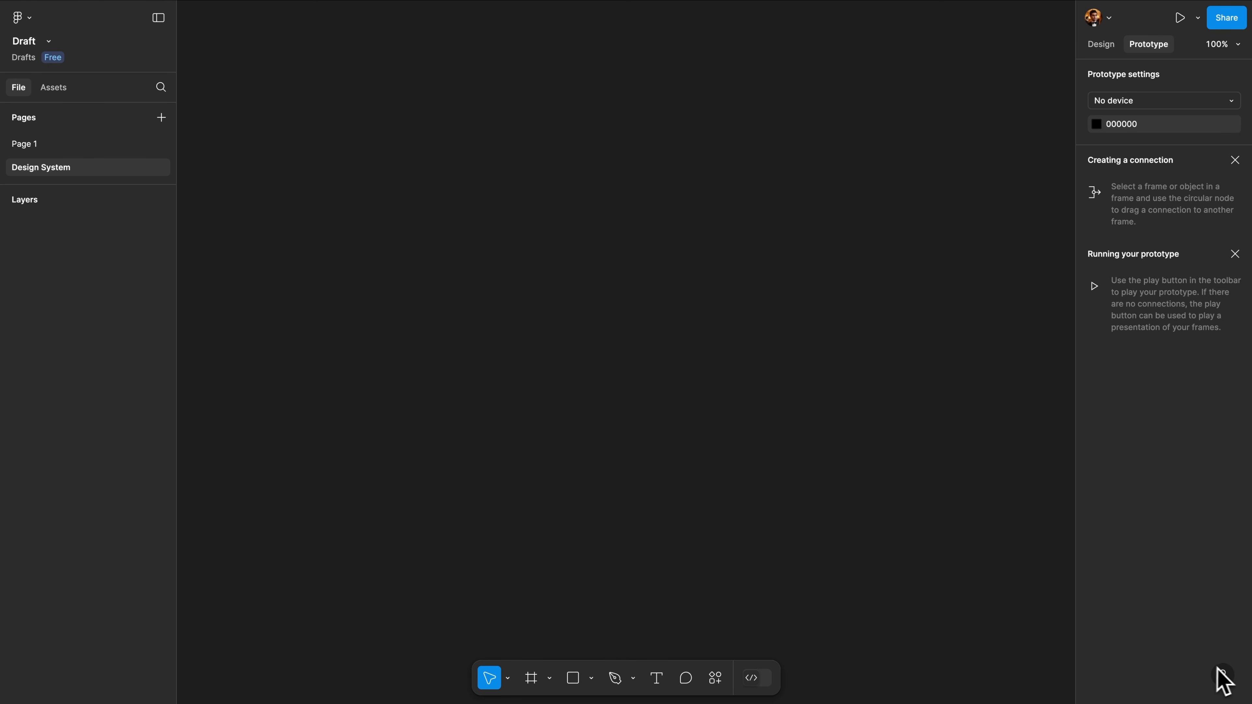
Go back to the previous UI to compare it, and return to the new UI (in beta)
{"action": "left_click", "coordinate": [1224, 675]}
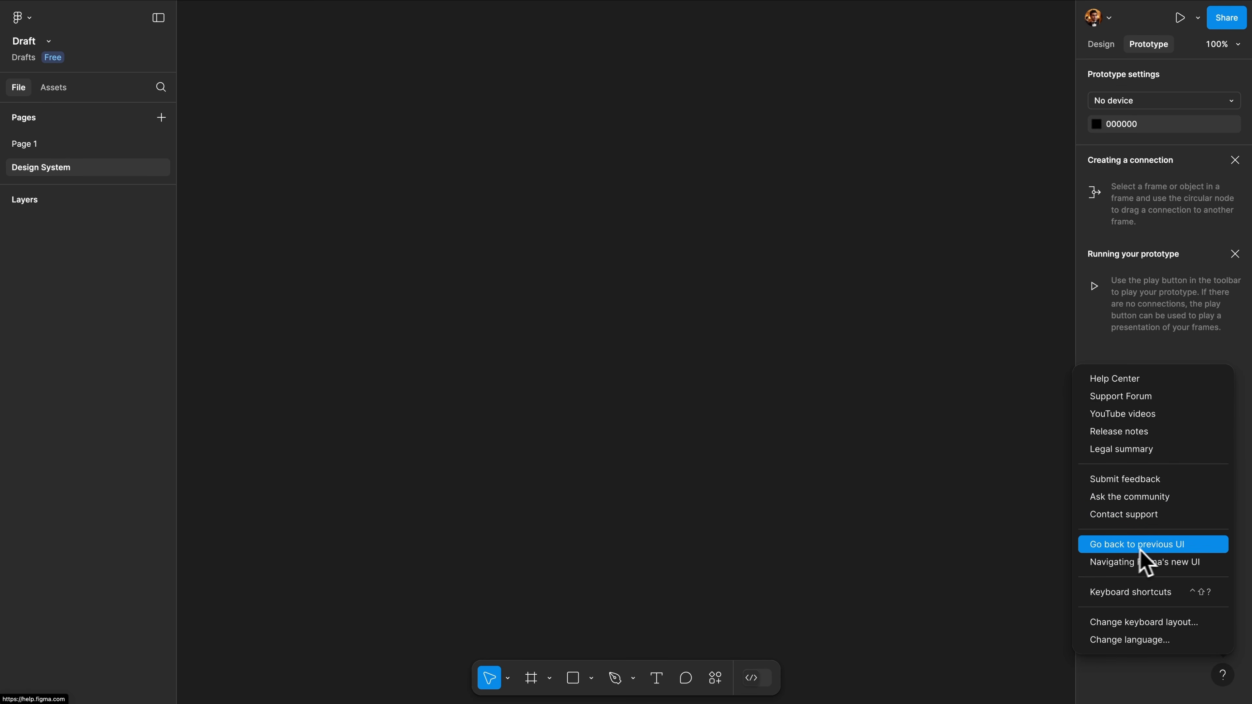
{"action": "left_click", "coordinate": [1182, 545]}
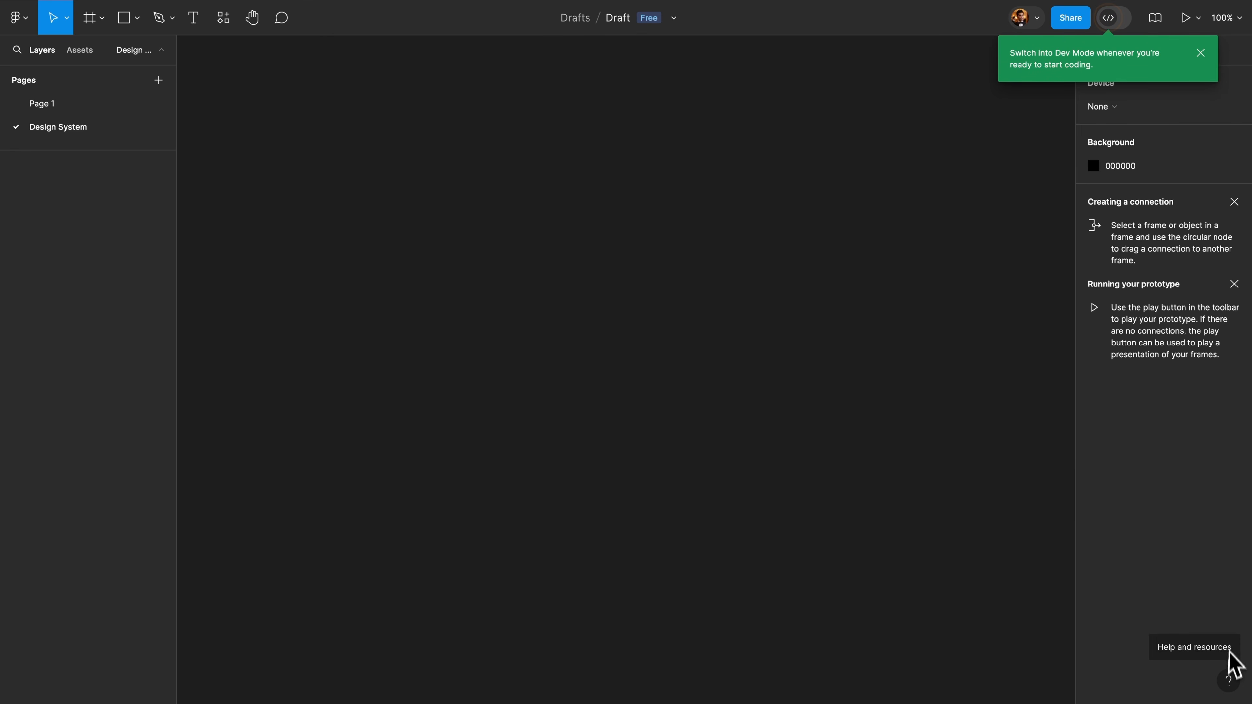
{"action": "left_click", "coordinate": [1229, 680]}
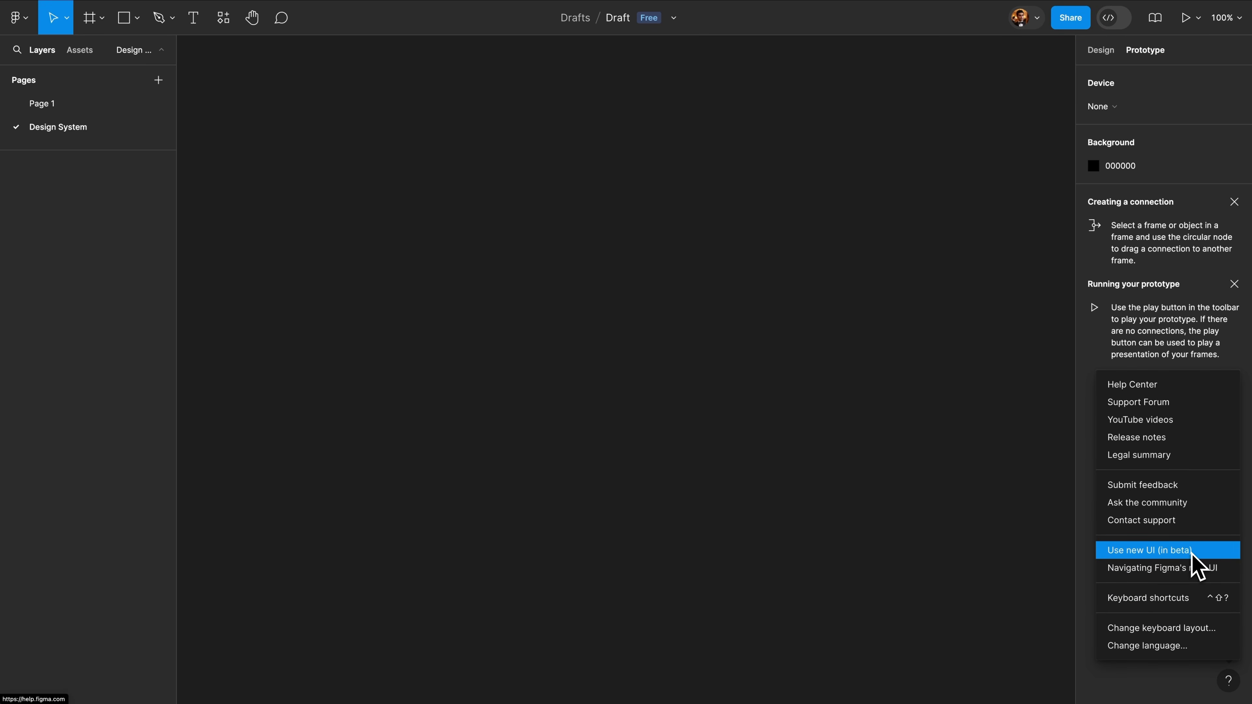
{"action": "left_click", "coordinate": [1198, 566]}
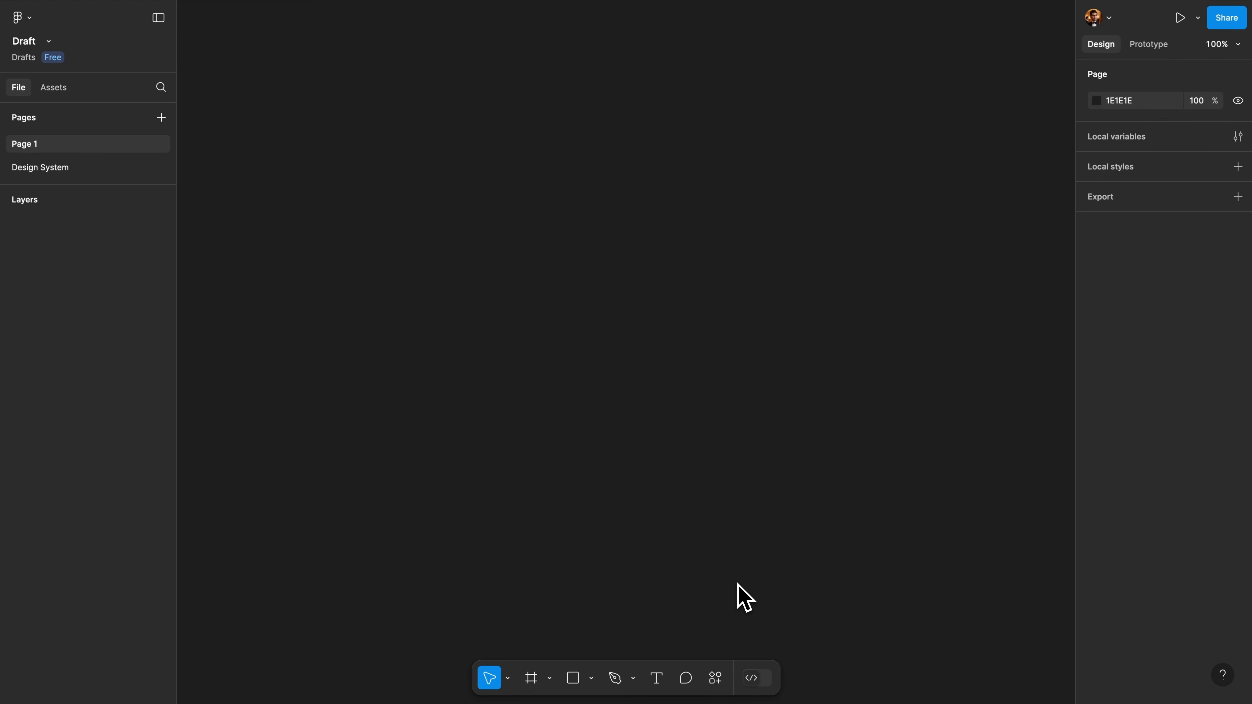
Add a frame to Page 1 using the iPhone 16 phone preset, 393 × 852
{"action": "left_click", "coordinate": [539, 679]}
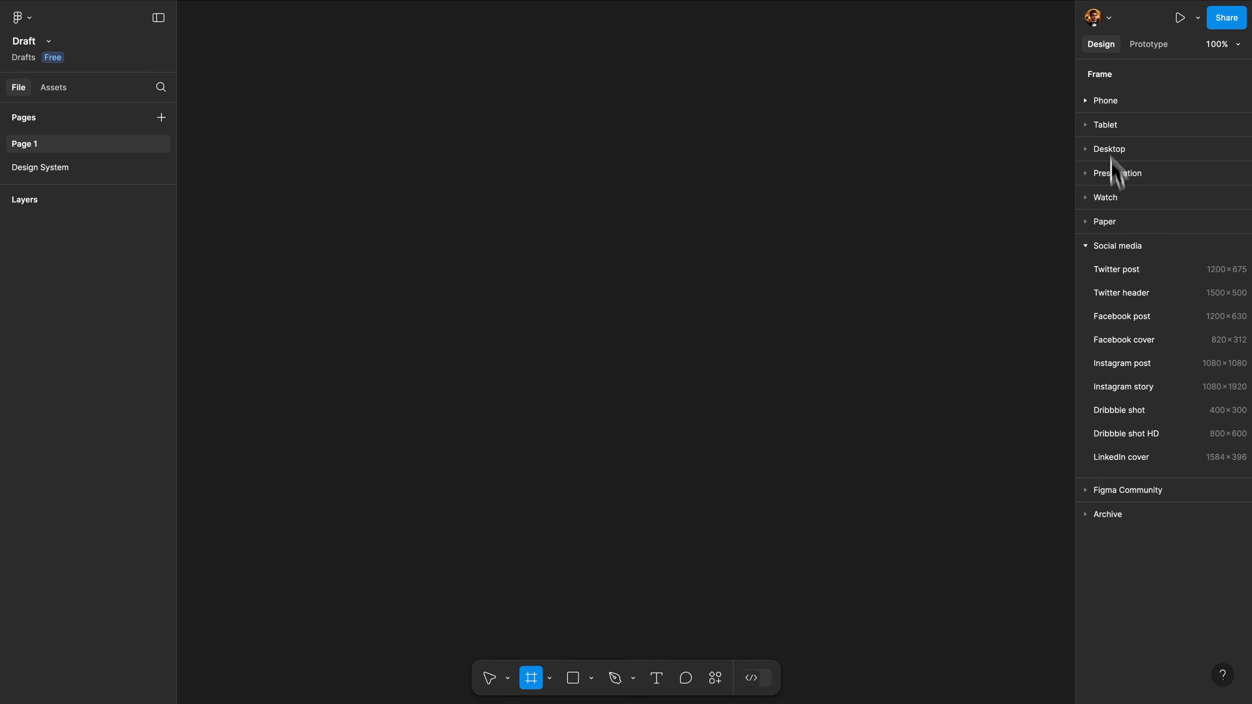
{"action": "left_click", "coordinate": [1086, 103]}
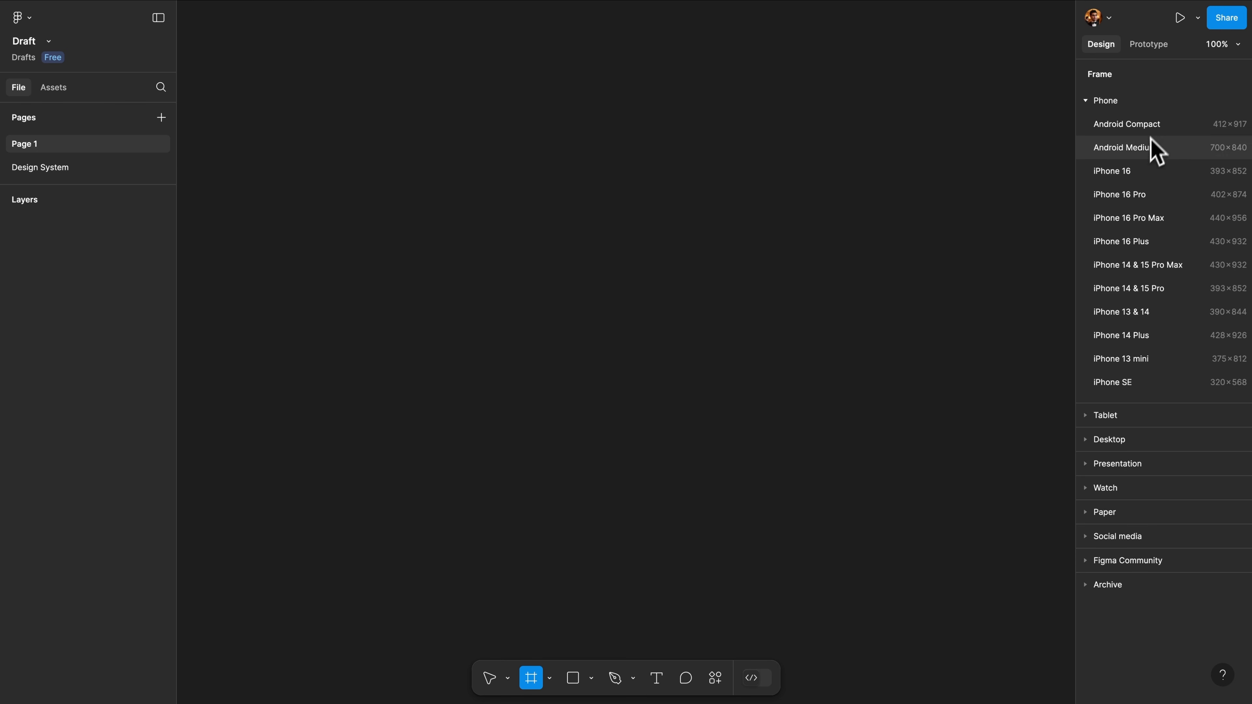
{"action": "left_click", "coordinate": [1119, 175]}
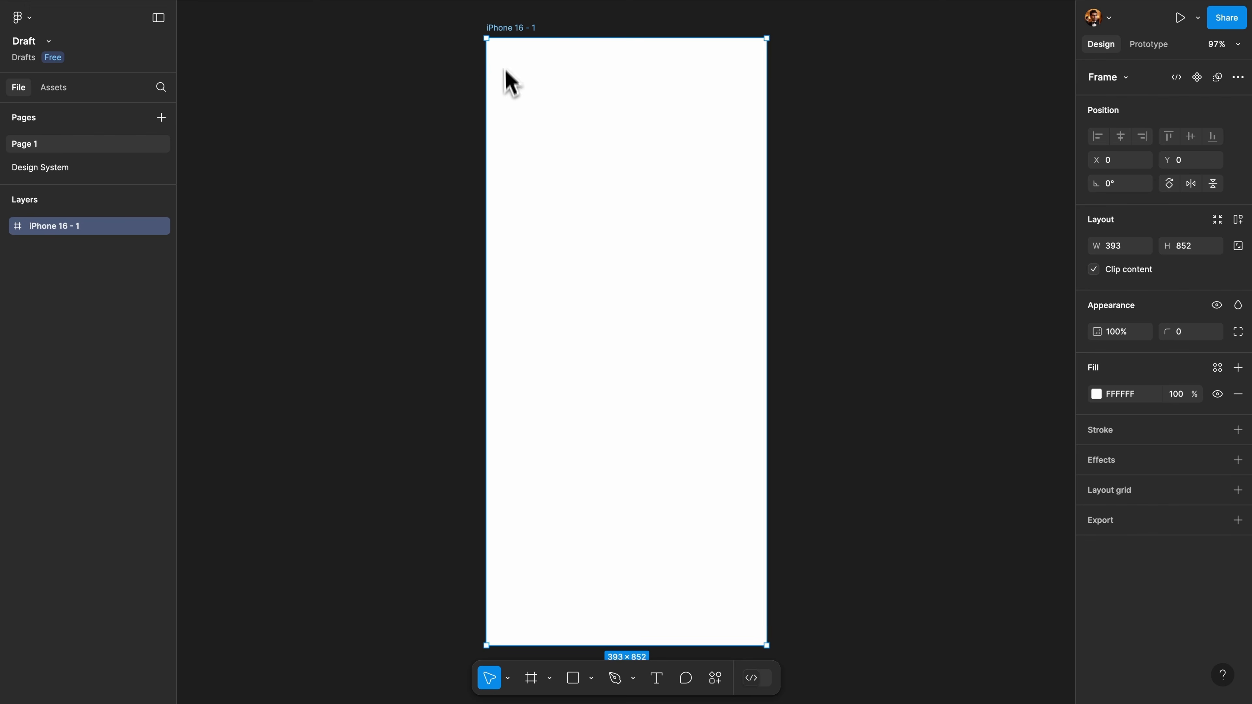
Change the frame's preset to iPhone 16 Pro, 402 × 874, and delete the frame
{"action": "left_click", "coordinate": [1119, 92]}
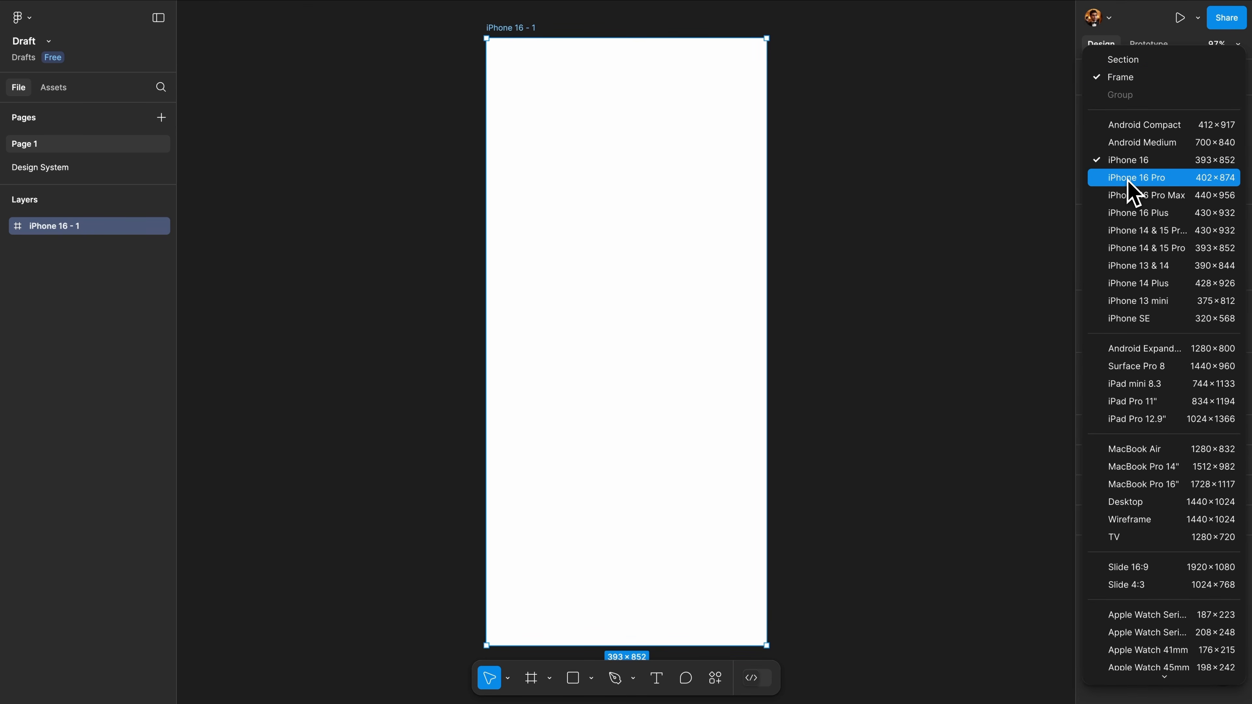
{"action": "left_click", "coordinate": [1149, 187]}
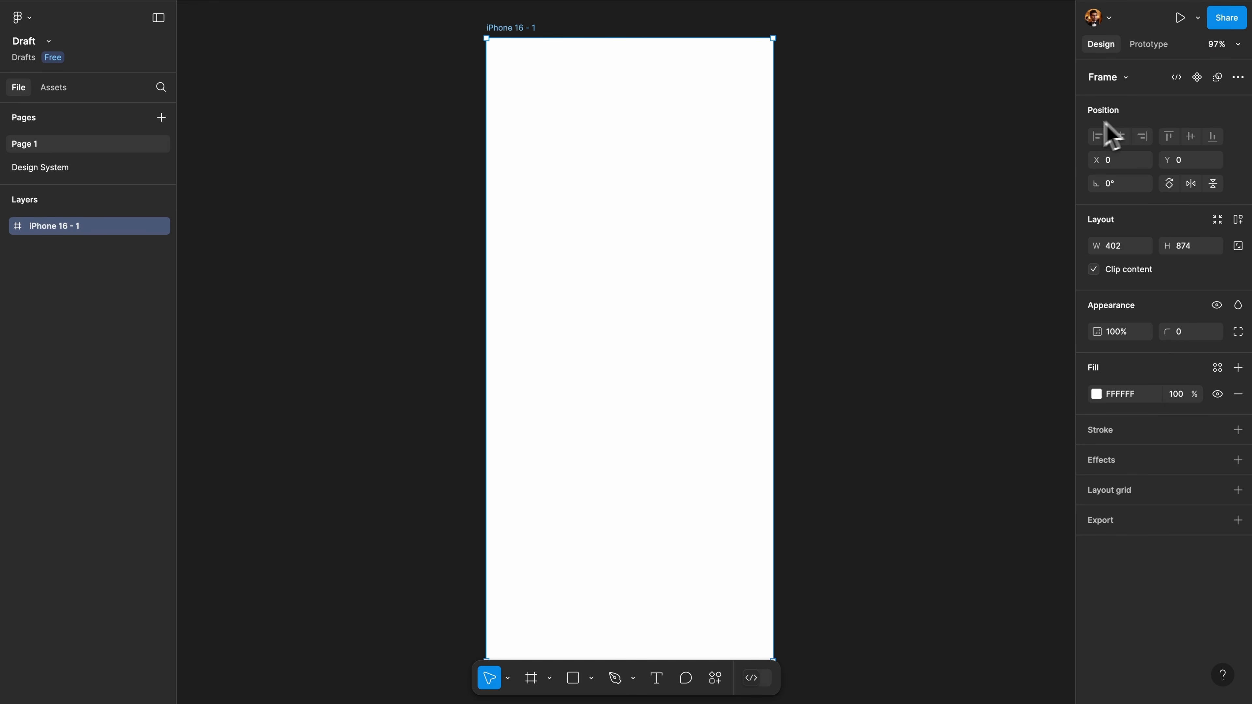
{"action": "key", "text": "BackSpace"}
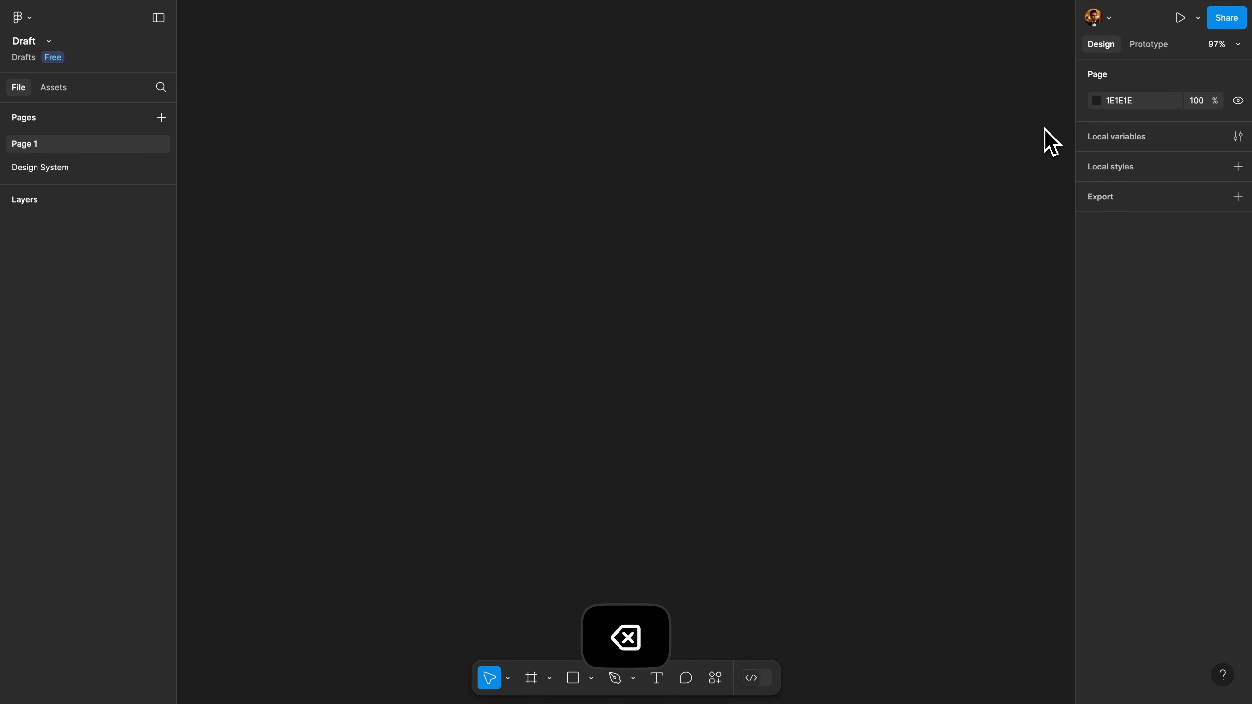
Draw a custom frame about 349 × 500 on the empty canvas of Page 1
{"action": "key", "text": "f"}
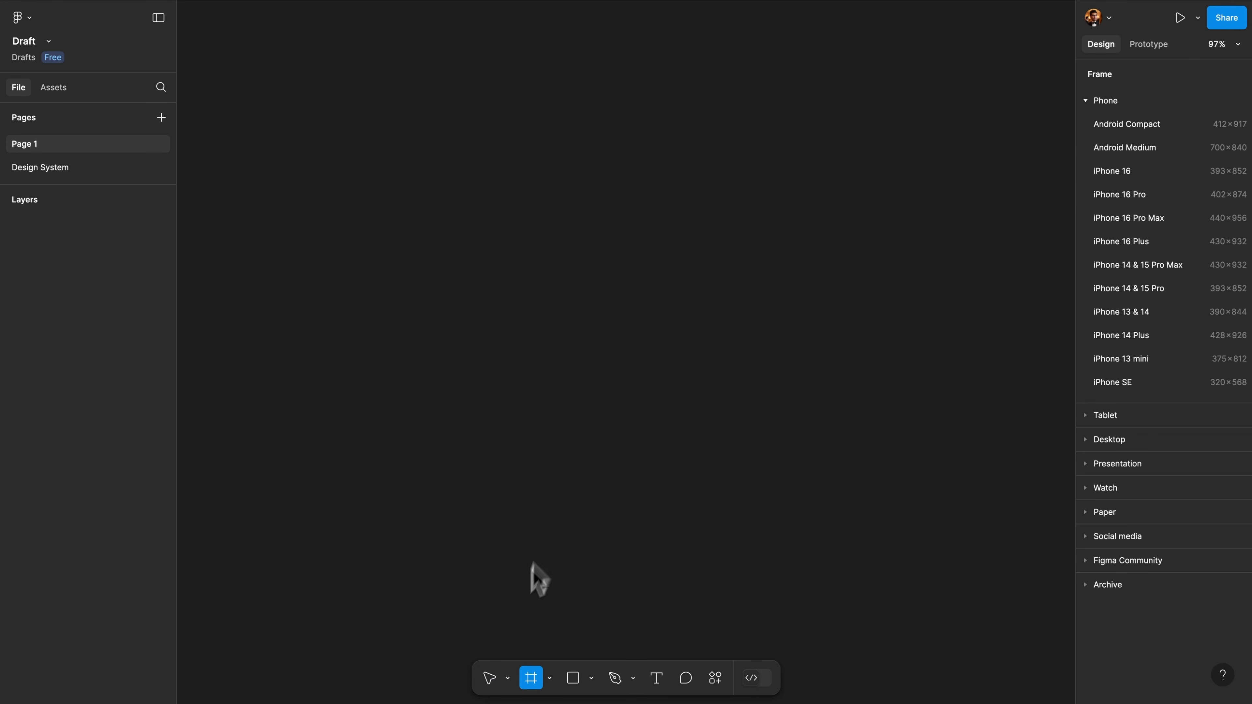
{"action": "left_click", "coordinate": [549, 679]}
{"action": "mouse_move", "coordinate": [483, 126]}
{"action": "left_mouse_down"}
{"action": "mouse_move", "coordinate": [755, 391]}
{"action": "mouse_move", "coordinate": [540, 297]}
{"action": "mouse_move", "coordinate": [760, 476]}
{"action": "mouse_move", "coordinate": [612, 364]}
{"action": "mouse_move", "coordinate": [722, 458]}
{"action": "mouse_move", "coordinate": [732, 483]}
{"action": "left_mouse_up"}
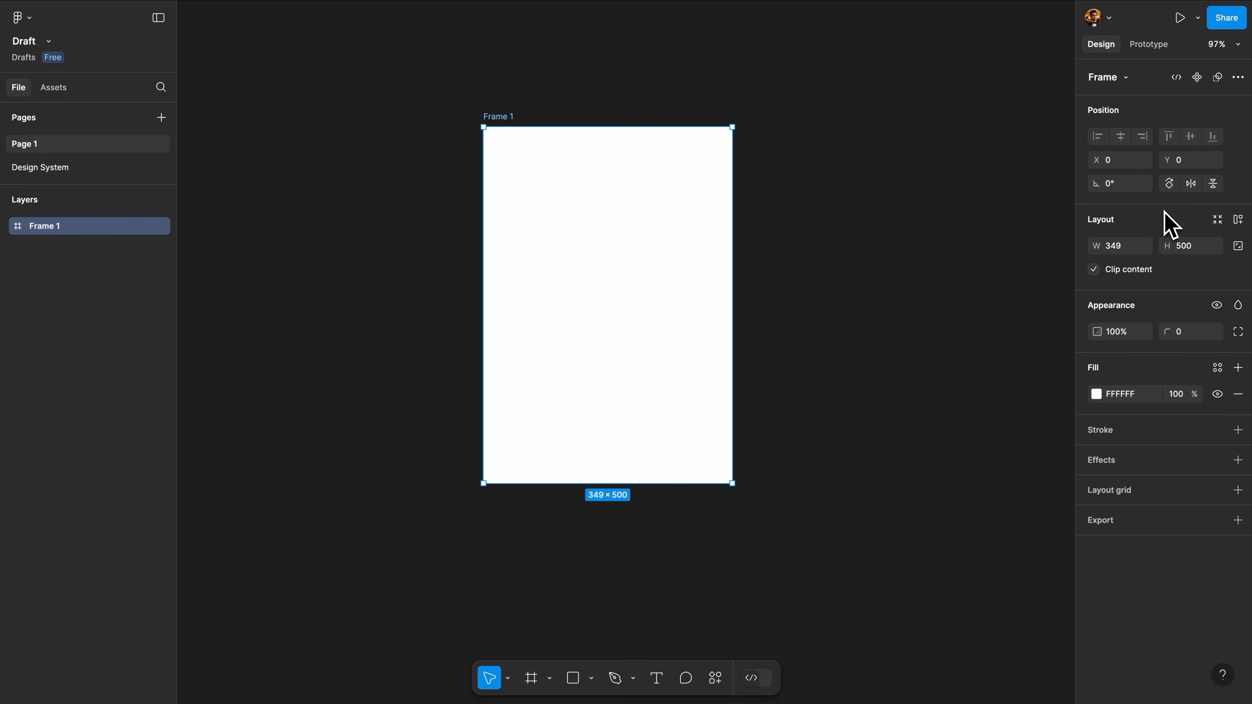
Set the custom frame's width to 500 and scrub it up to 550
{"action": "left_click", "coordinate": [1120, 252]}
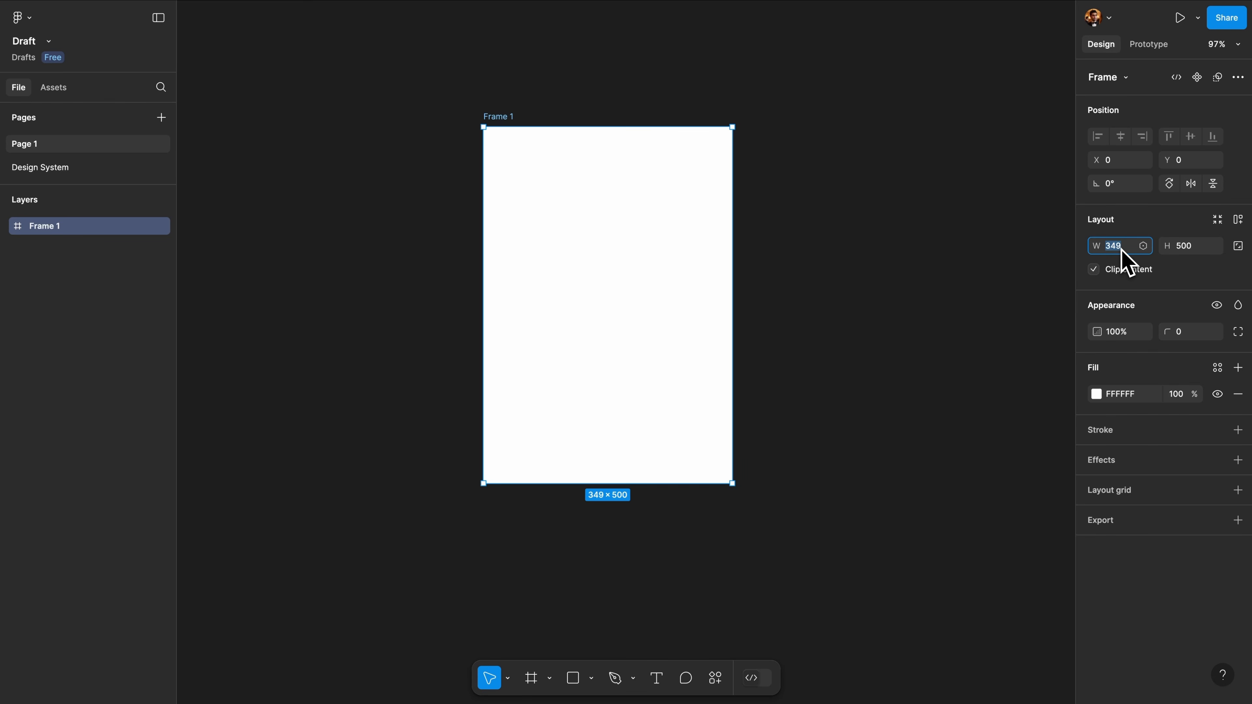
{"action": "type", "text": "500"}
{"action": "key", "text": "Return"}
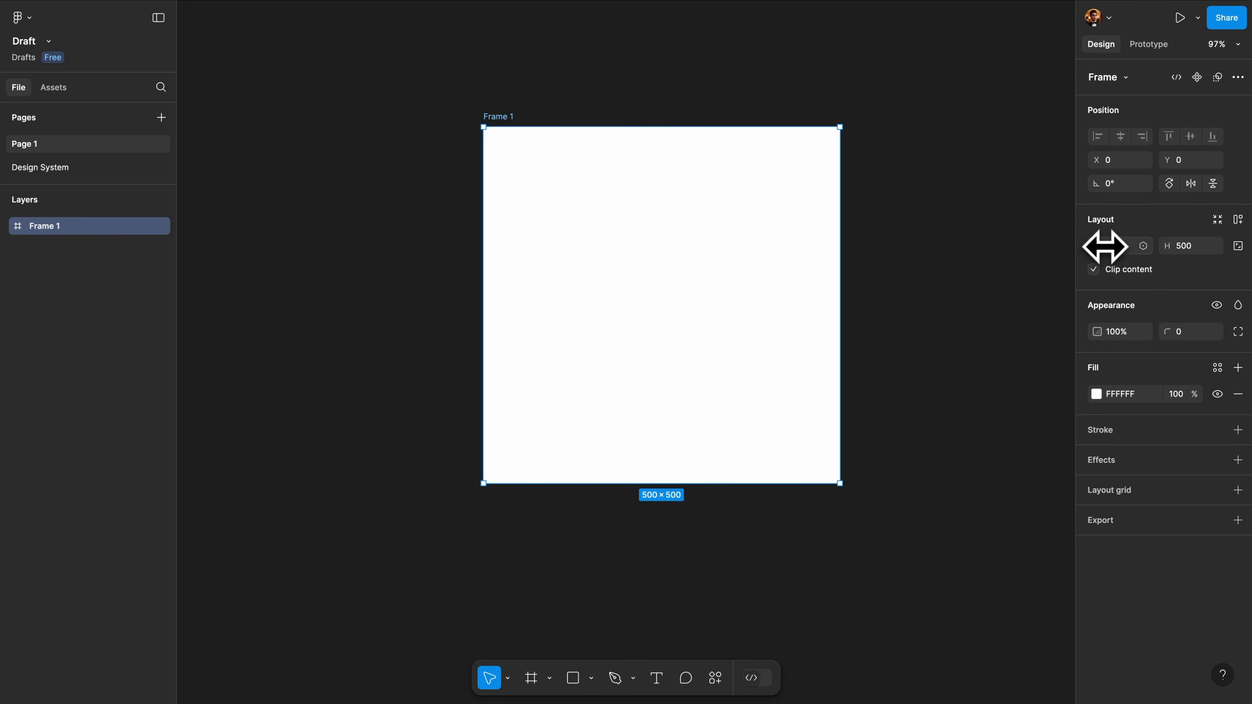
{"action": "left_click_drag", "start_coordinate": [1099, 248], "coordinate": [1099, 249]}
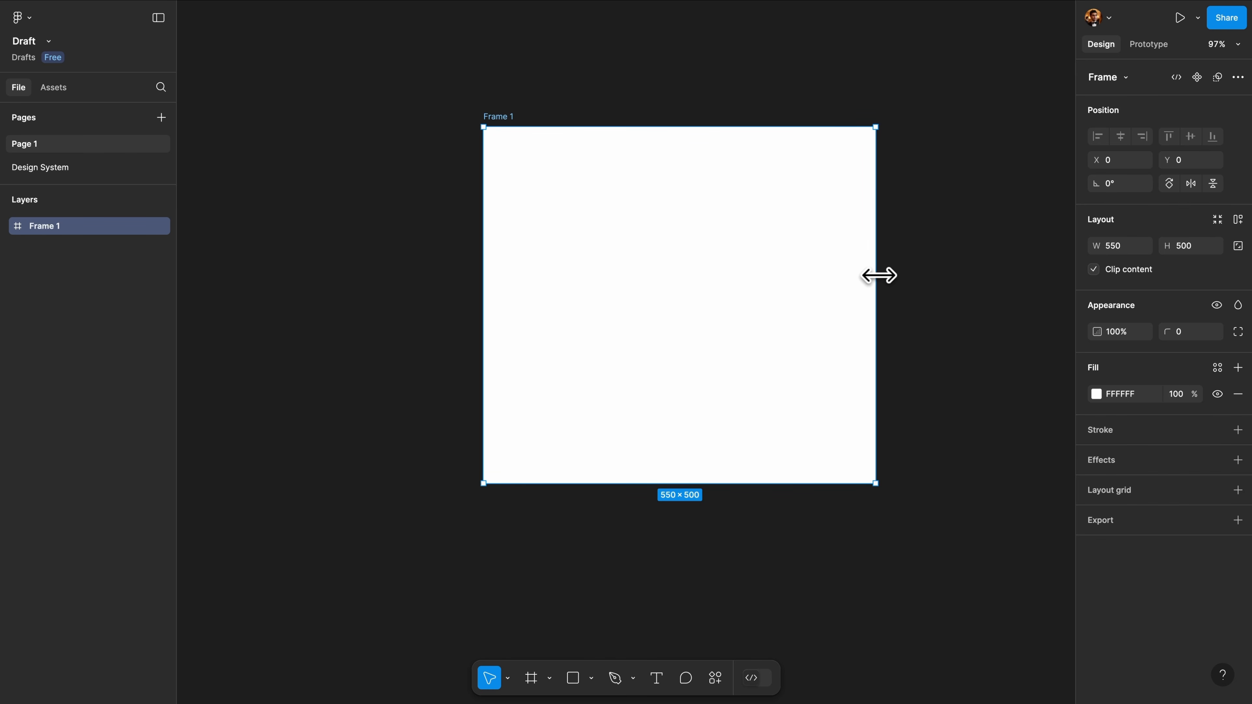
Resize the frame freehand by its edge and corner to about 373 × 471, and delete it
{"action": "left_click_drag", "start_coordinate": [878, 277], "coordinate": [810, 277]}
{"action": "left_click_drag", "start_coordinate": [814, 485], "coordinate": [764, 453]}
{"action": "scroll", "coordinate": [518, 134], "scroll_direction": "down", "scroll_amount": 1}
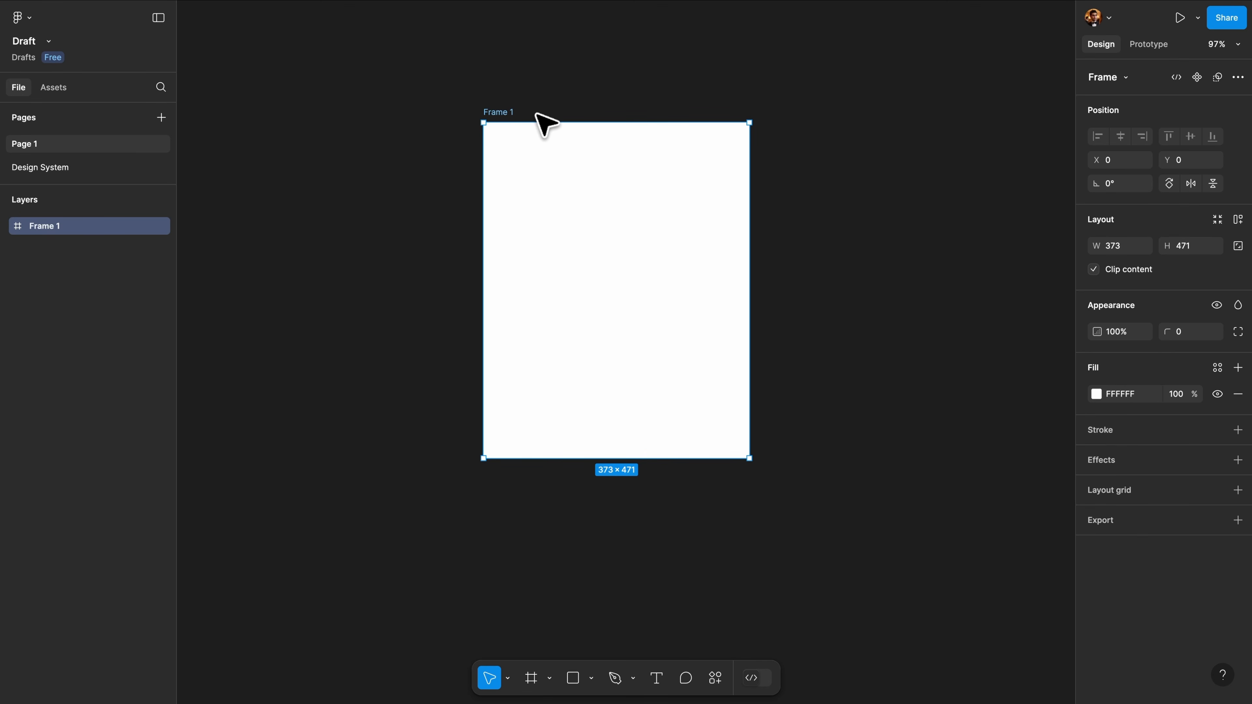
{"action": "key", "text": "BackSpace"}
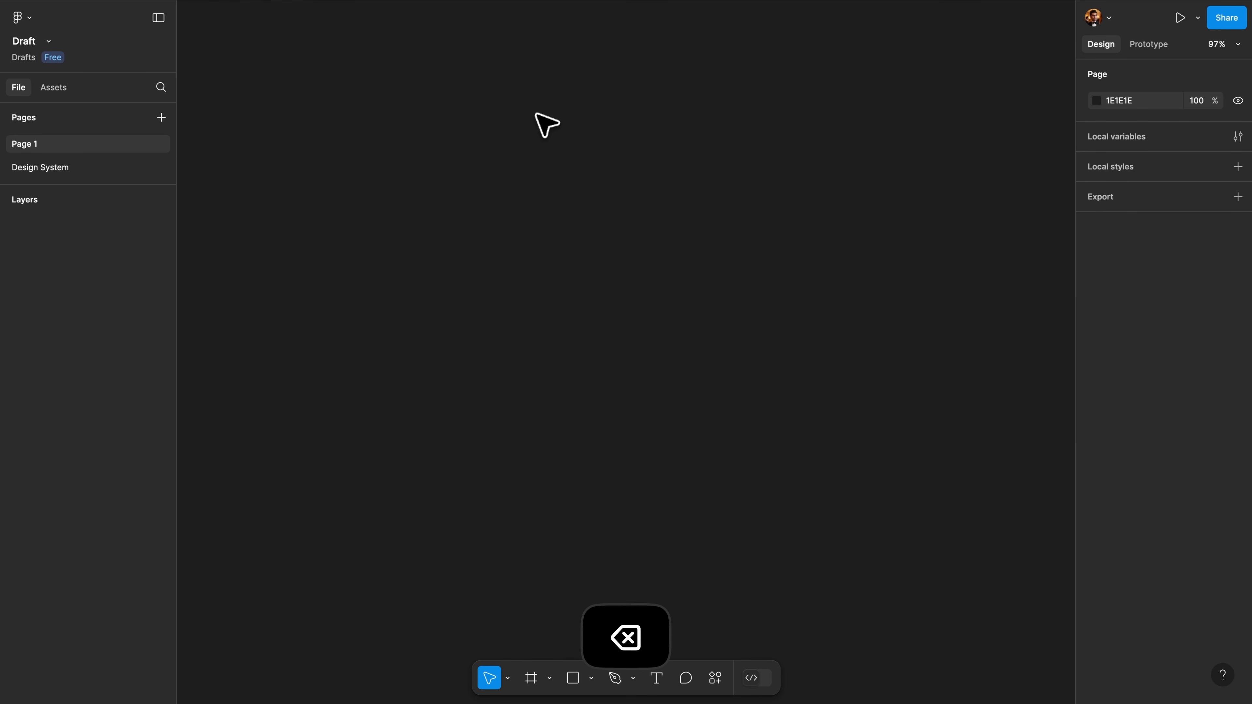
Add a frame using the Desktop preset from the Desktop category, 1440 × 1024
{"action": "key", "text": "a"}
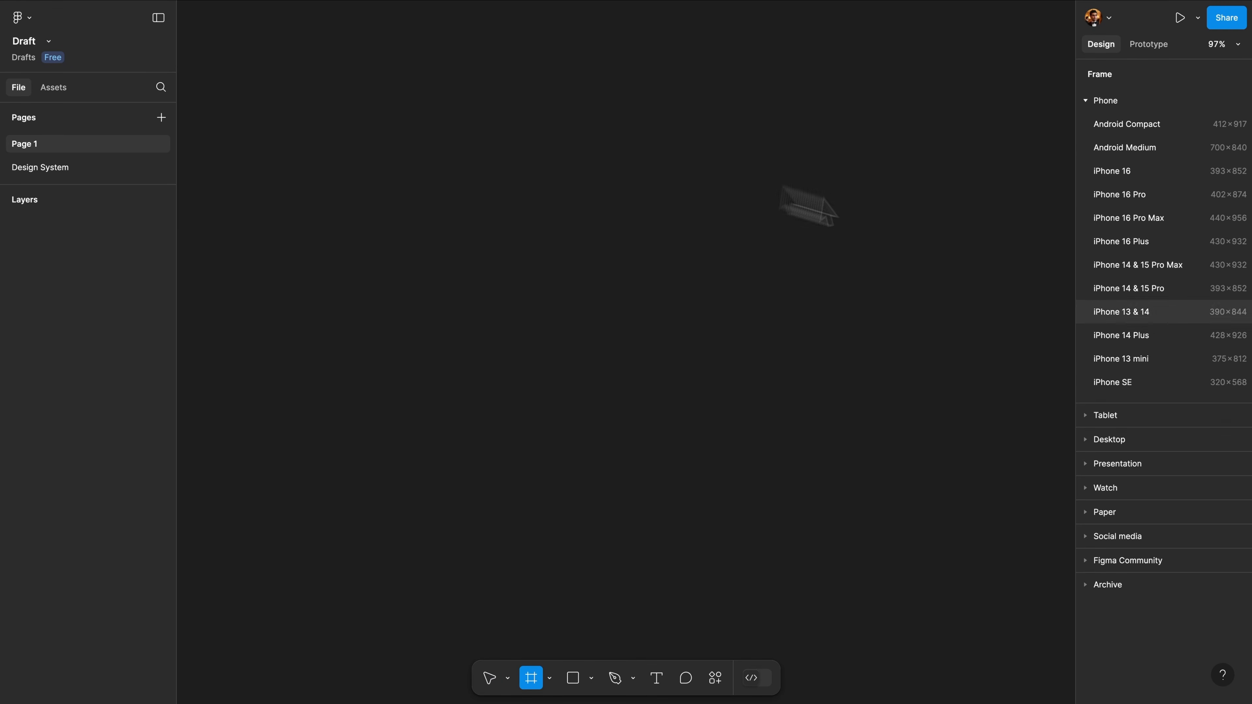
{"action": "left_click", "coordinate": [1087, 439]}
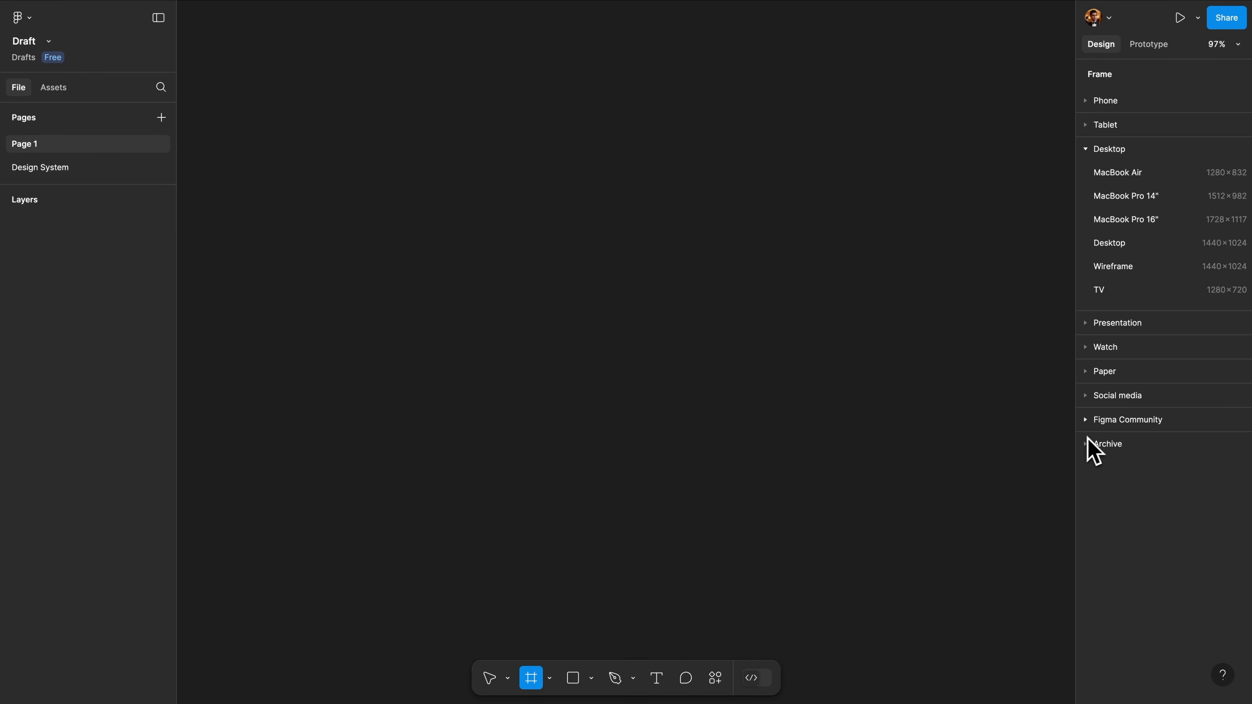
{"action": "left_click", "coordinate": [1120, 246]}
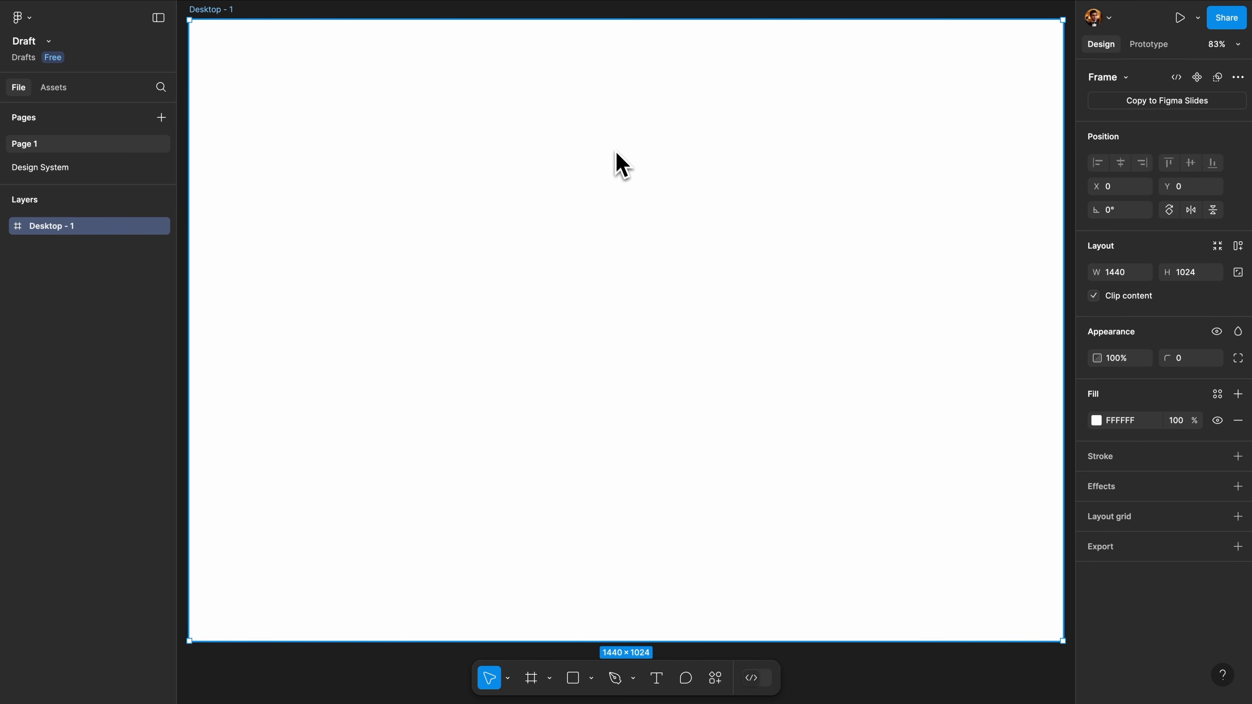
Draw a section about 2030 × 1390 that encloses the desktop frame
{"action": "key", "text": "space"}
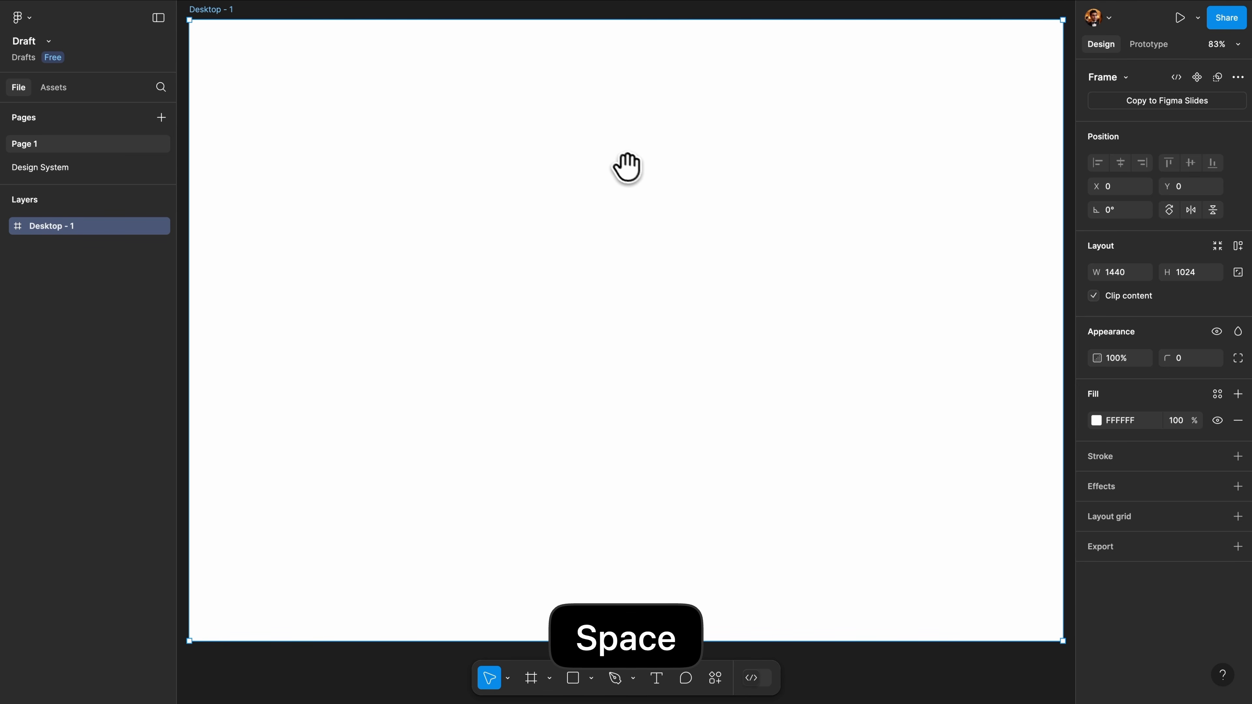
{"action": "mouse_move", "coordinate": [648, 179]}
{"action": "left_mouse_down"}
{"action": "mouse_move", "coordinate": [563, 184]}
{"action": "mouse_move", "coordinate": [618, 115]}
{"action": "mouse_move", "coordinate": [722, 285]}
{"action": "mouse_move", "coordinate": [634, 185]}
{"action": "mouse_move", "coordinate": [625, 212]}
{"action": "mouse_move", "coordinate": [662, 238]}
{"action": "mouse_move", "coordinate": [655, 176]}
{"action": "left_mouse_up"}
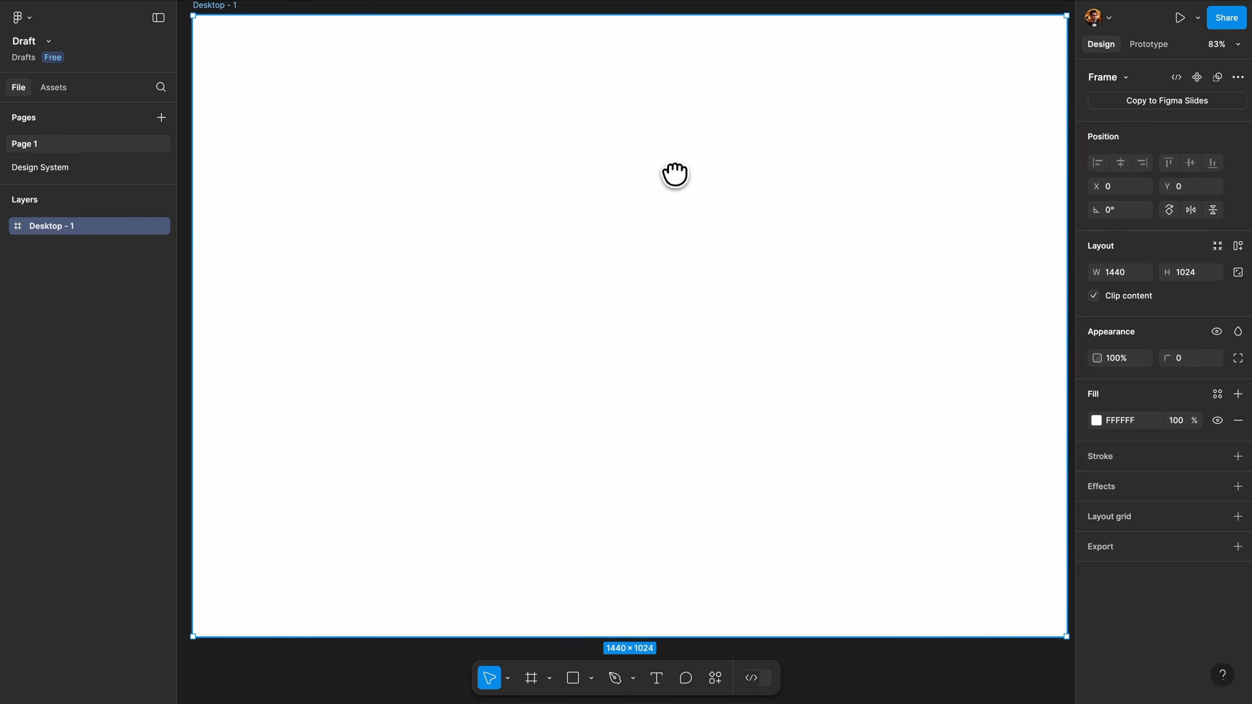
{"action": "scroll", "coordinate": [674, 173], "scroll_direction": "down", "scroll_amount": 3}
{"action": "scroll", "coordinate": [674, 174], "scroll_direction": "up", "scroll_amount": 4}
{"action": "scroll", "coordinate": [675, 173], "scroll_direction": "down", "scroll_amount": 1}
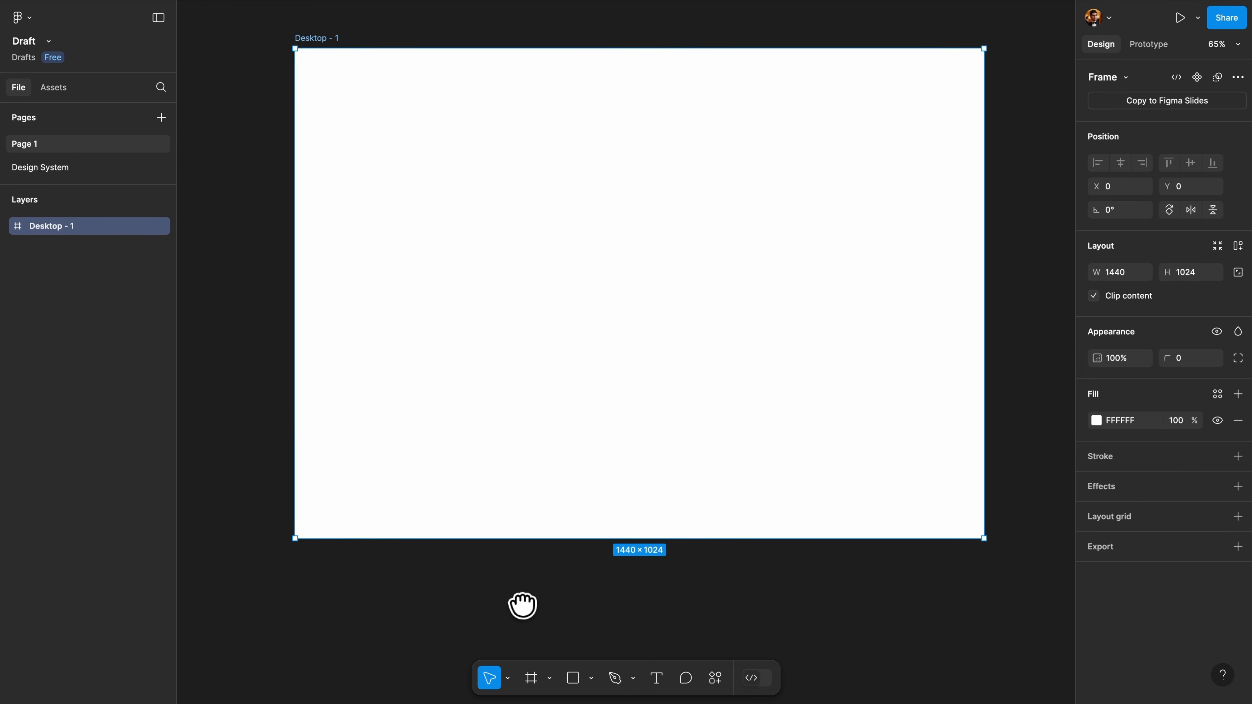
{"action": "left_click", "coordinate": [550, 679]}
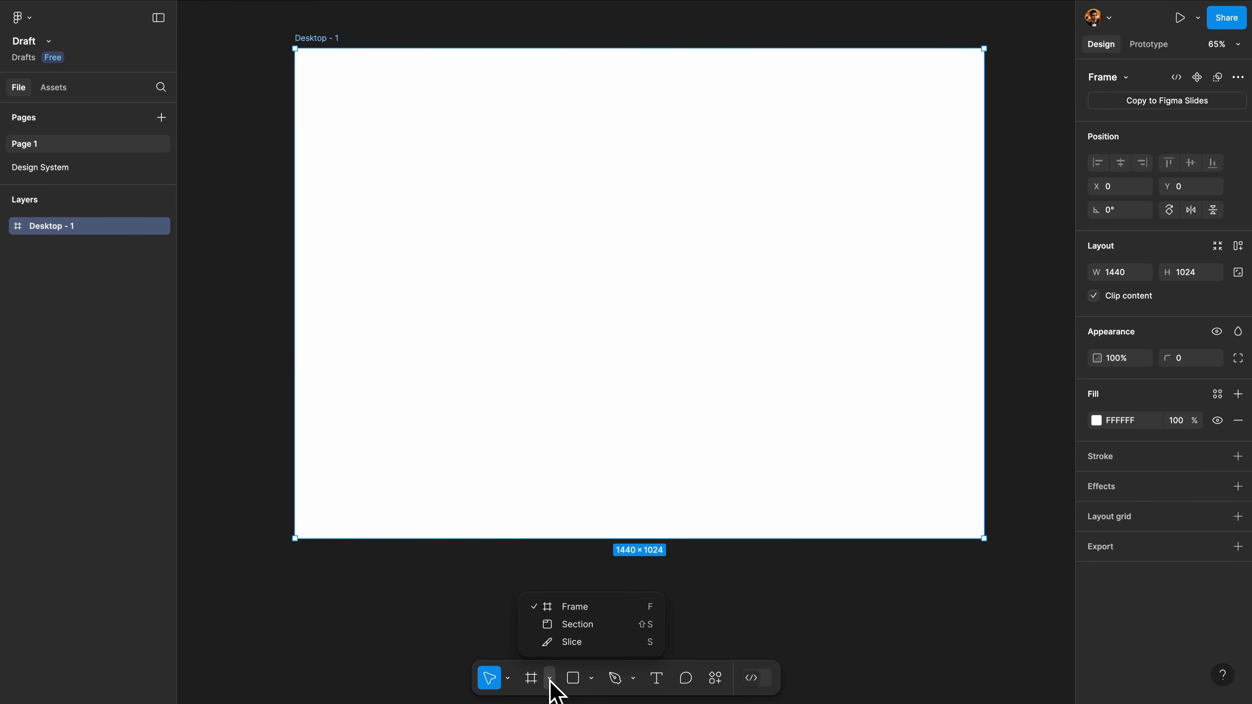
{"action": "left_click", "coordinate": [622, 635]}
{"action": "scroll", "coordinate": [567, 565], "scroll_direction": "down", "scroll_amount": 3}
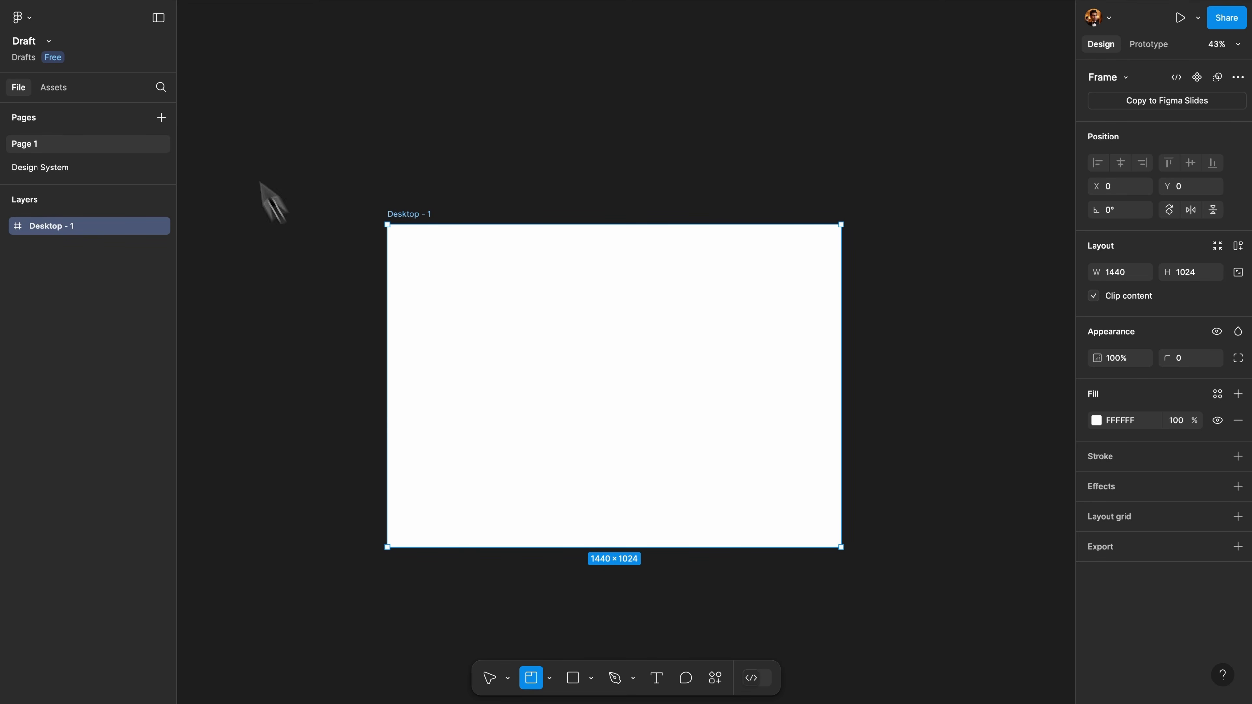
{"action": "mouse_move", "coordinate": [306, 177]}
{"action": "left_mouse_down"}
{"action": "mouse_move", "coordinate": [613, 411]}
{"action": "mouse_move", "coordinate": [946, 614]}
{"action": "left_mouse_up"}
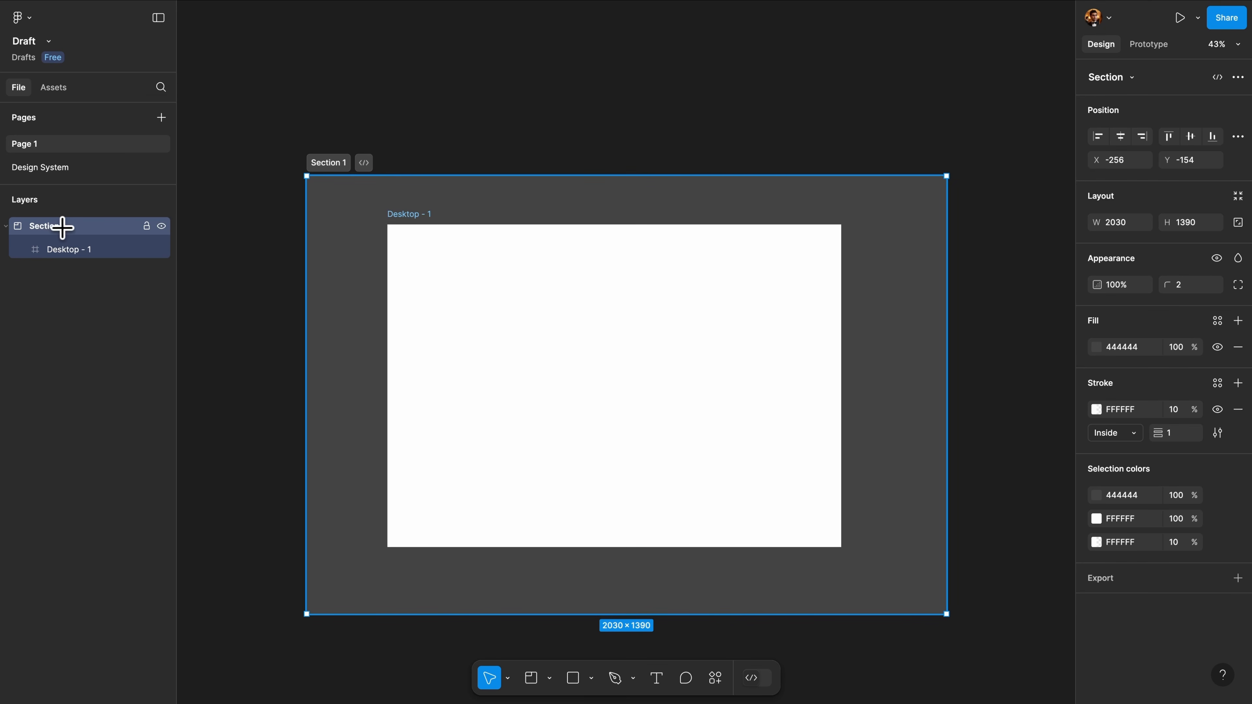
Enlarge the section to about 2362 × 2184 and draw a frame about 1003 × 704 below the desktop frame, aligned with its left edge
{"action": "scroll", "coordinate": [516, 157], "scroll_direction": "down", "scroll_amount": 5}
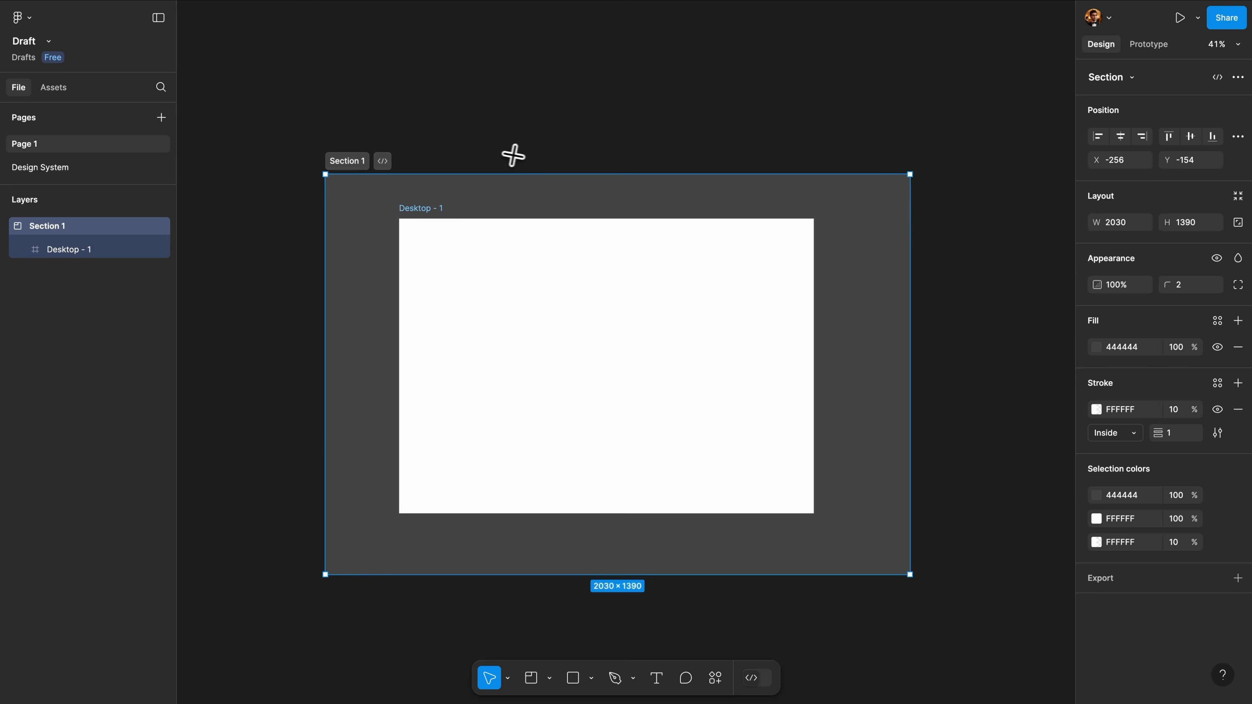
{"action": "left_click_drag", "start_coordinate": [791, 450], "coordinate": [864, 613]}
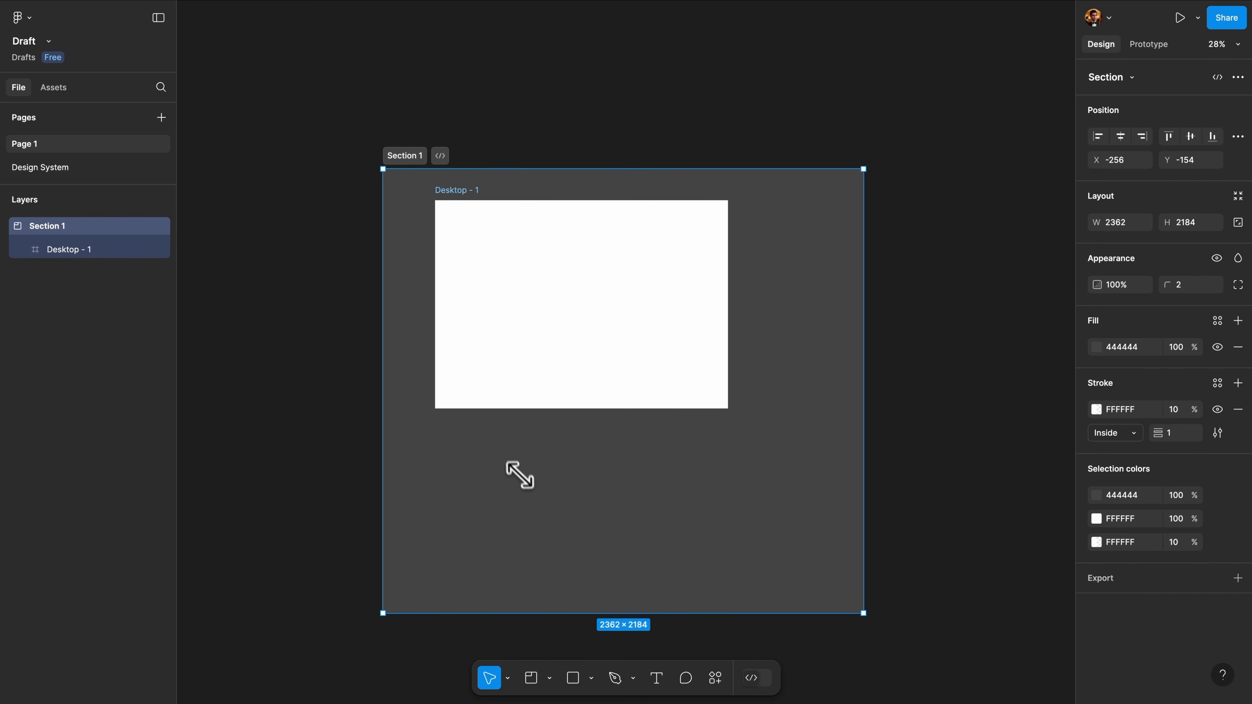
{"action": "key", "text": "a"}
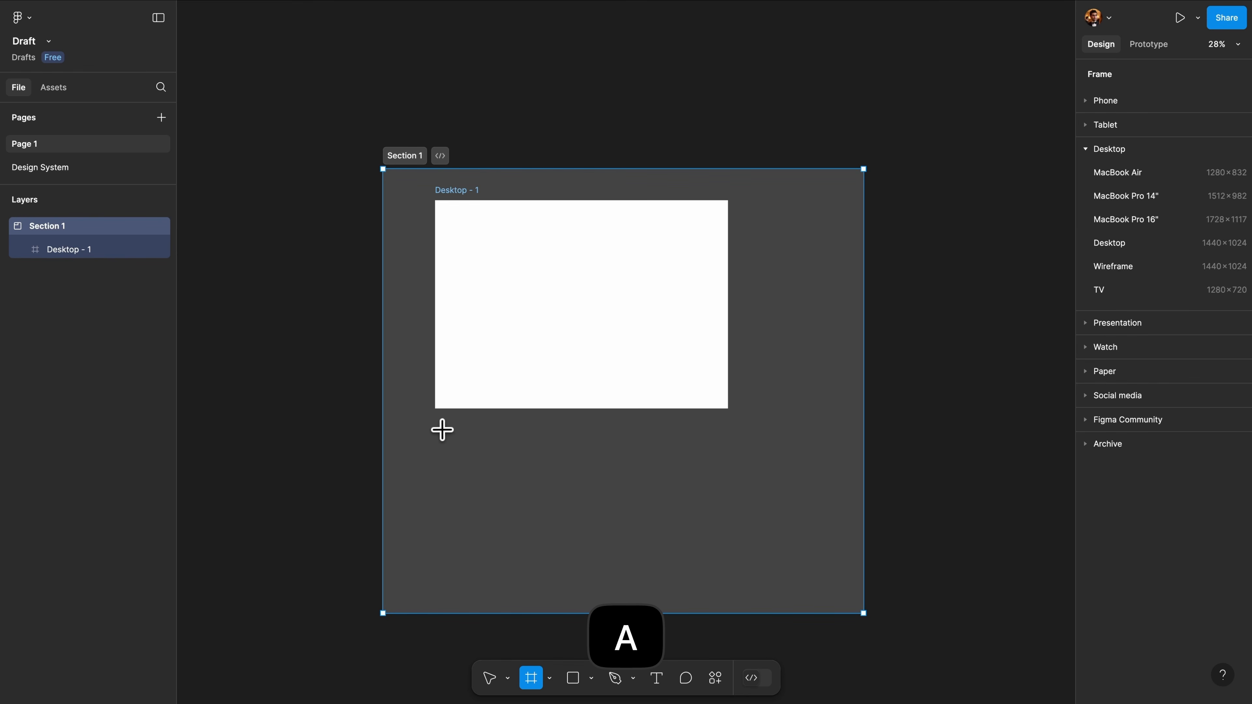
{"action": "left_click_drag", "start_coordinate": [440, 428], "coordinate": [643, 574]}
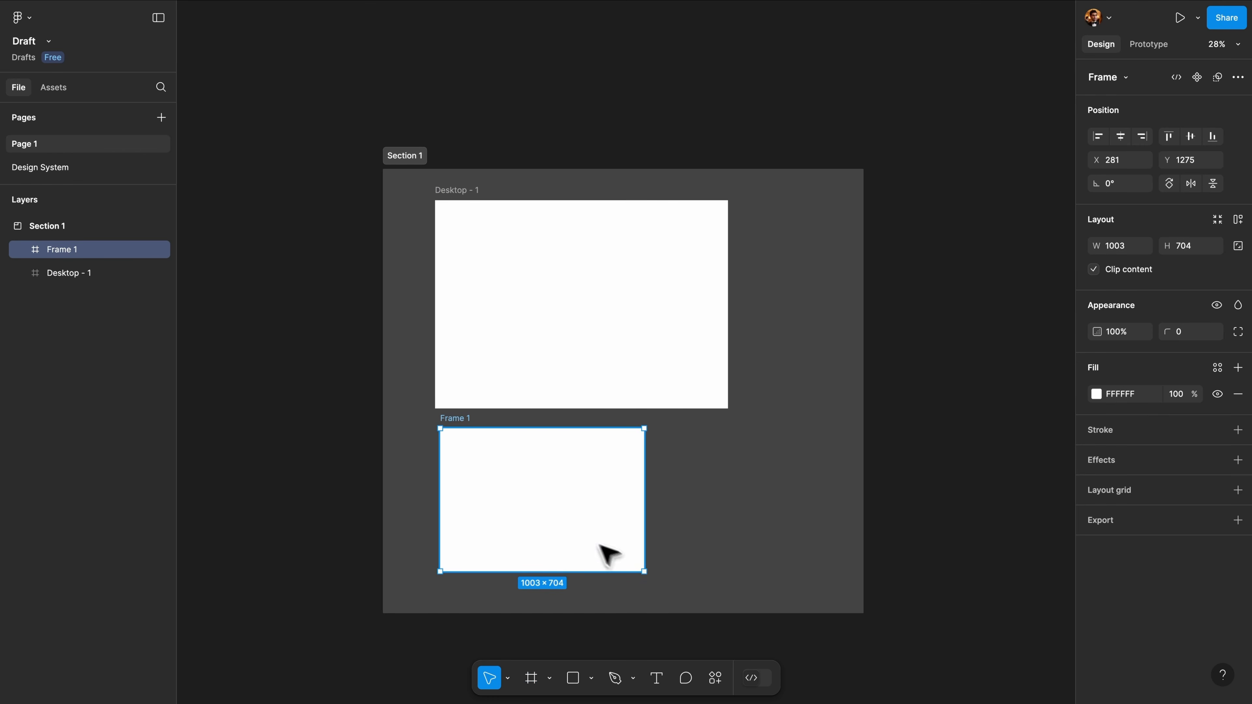
{"action": "left_click_drag", "start_coordinate": [580, 534], "coordinate": [572, 538]}
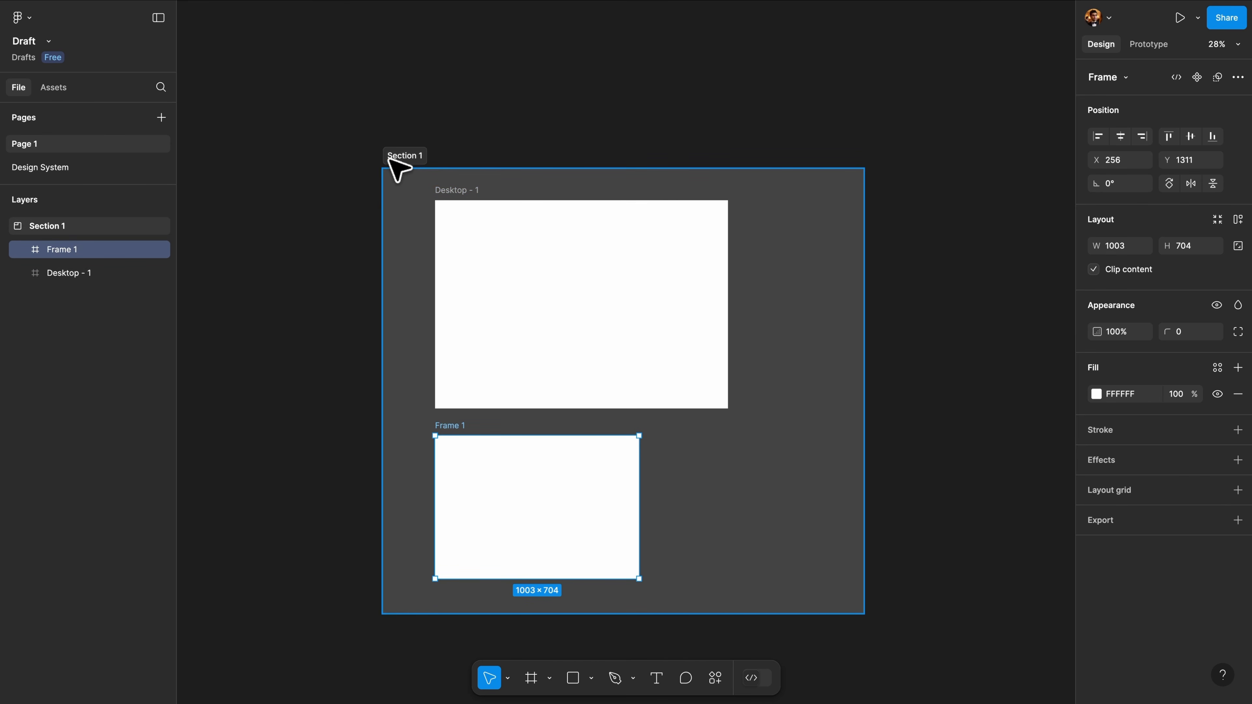
Rename the section as Desktop
{"action": "left_click", "coordinate": [407, 155]}
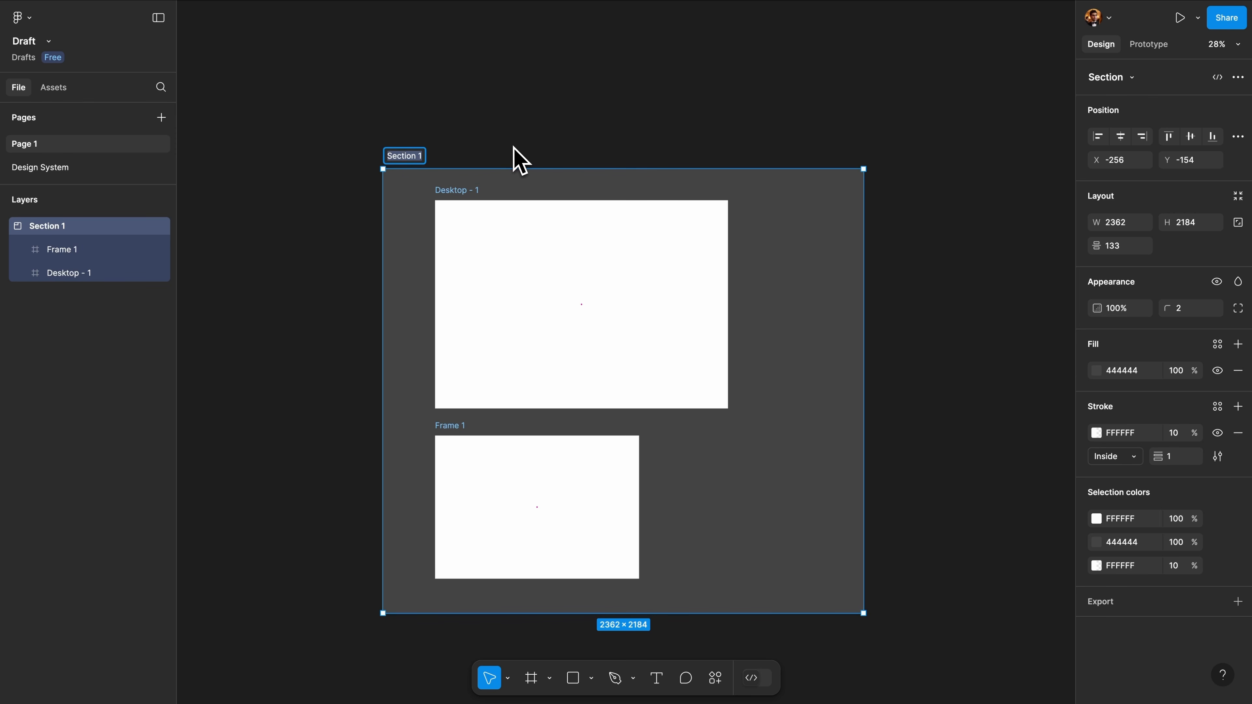
{"action": "type", "text": "Desktop"}
{"action": "key", "text": "Return"}
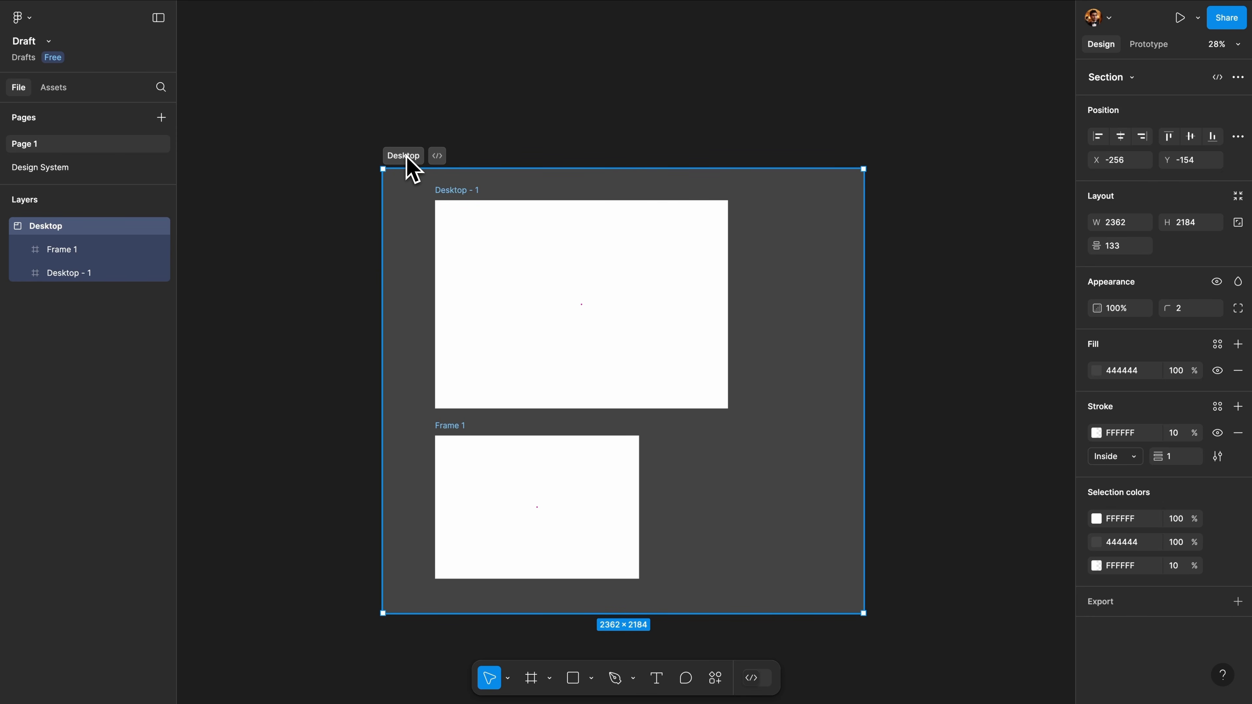
View the Slice tool option and delete the Desktop section with both its frames
{"action": "left_click", "coordinate": [550, 678]}
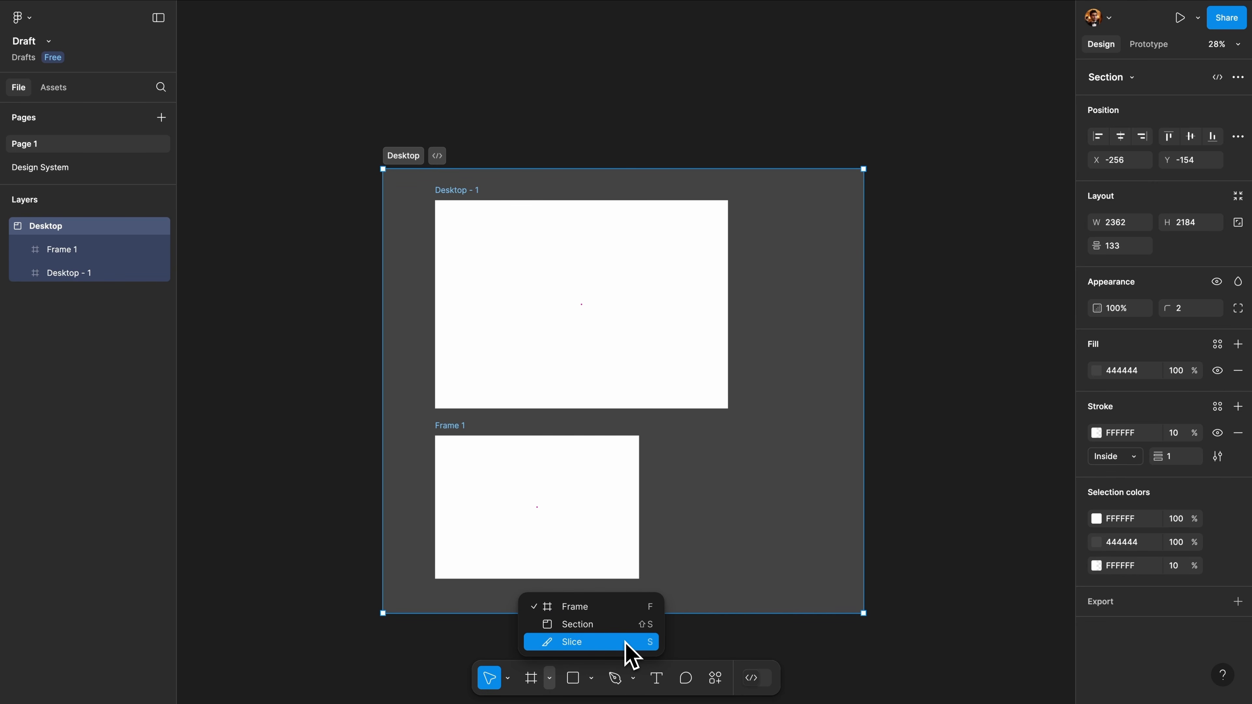
{"action": "left_click", "coordinate": [661, 586]}
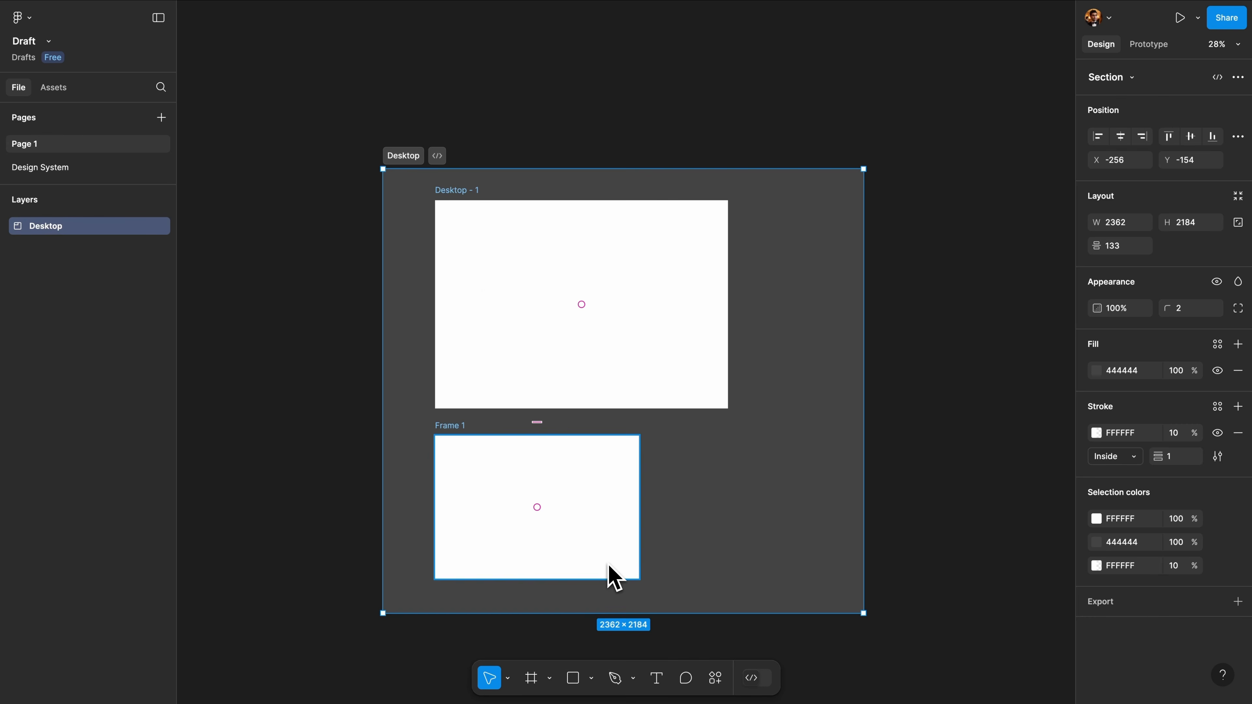
{"action": "key", "text": "BackSpace"}
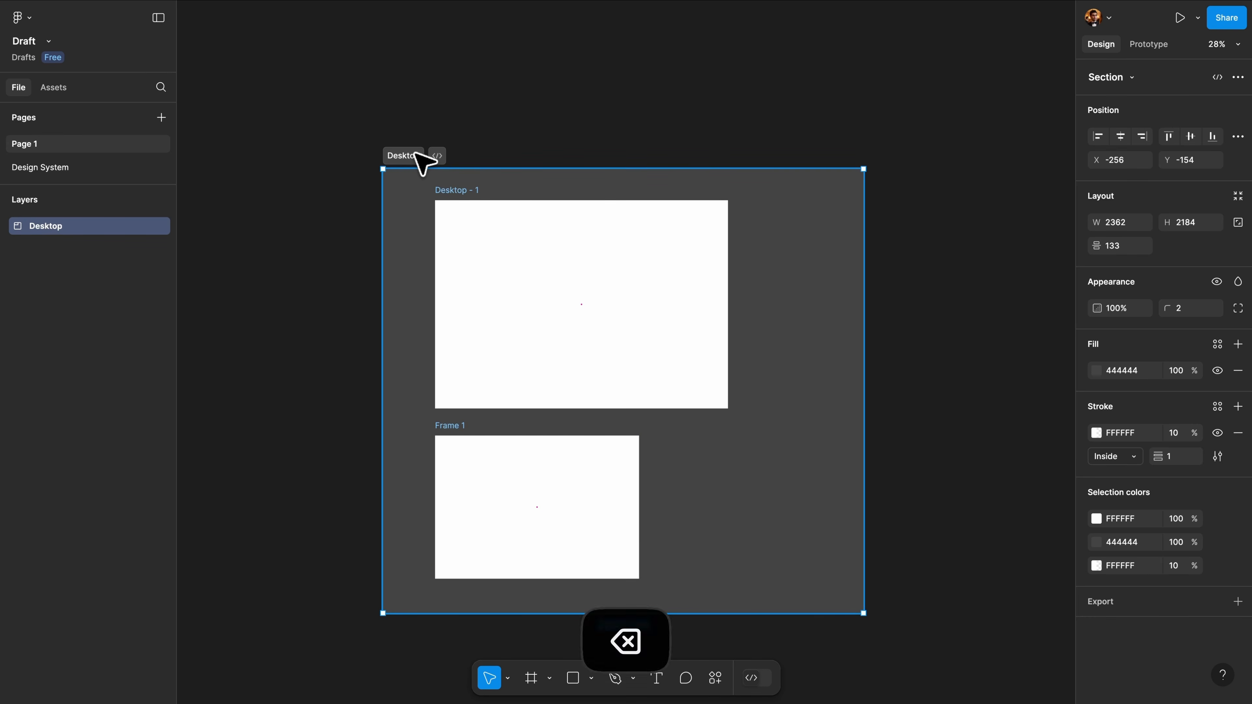
Add a new 1440 × 1024 frame to the emptied page using the Desktop preset
{"action": "key", "text": "a"}
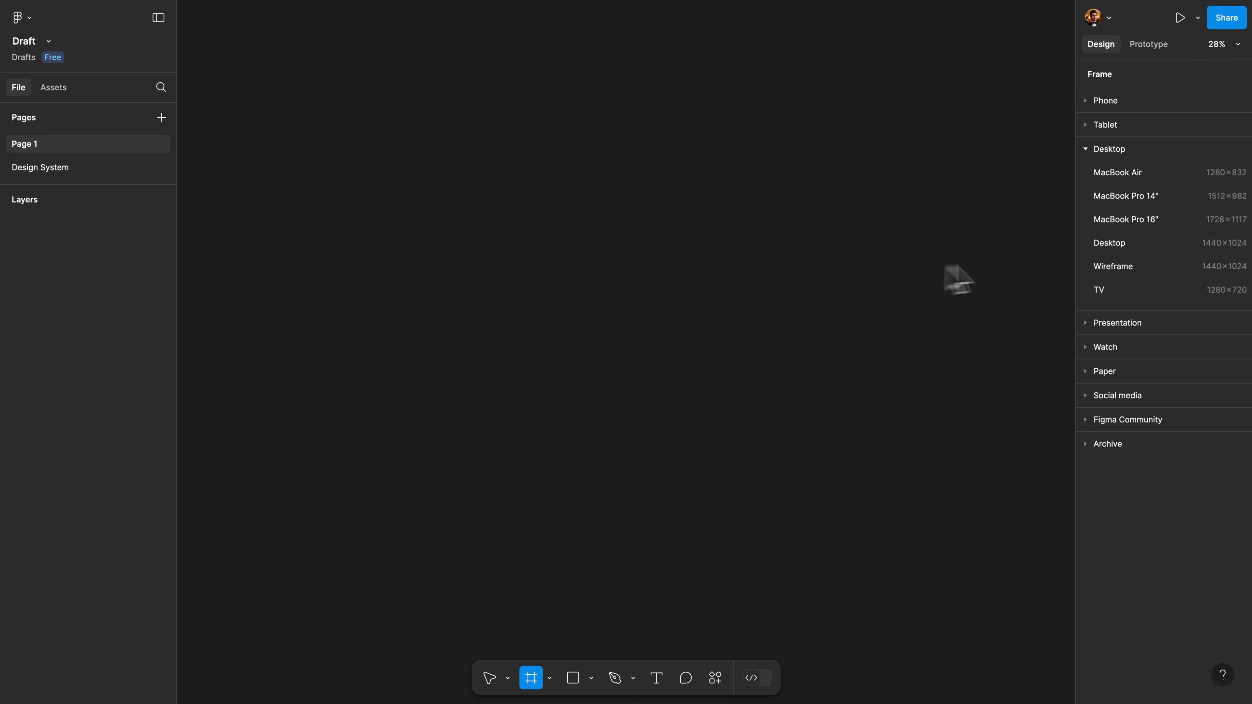
{"action": "left_click", "coordinate": [1127, 243]}
{"action": "scroll", "coordinate": [636, 382], "scroll_direction": "up", "scroll_amount": 5}
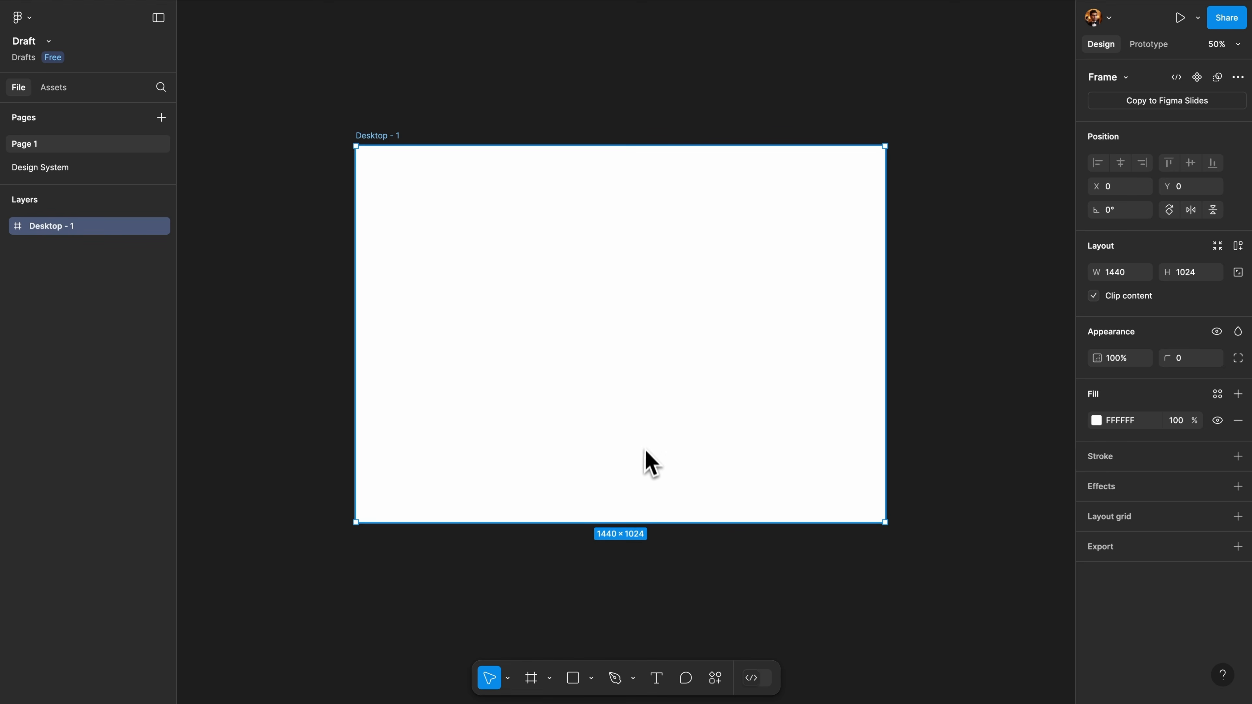
Draw a rectangle about 362 × 381 in the left half of the desktop frame
{"action": "left_click", "coordinate": [591, 678]}
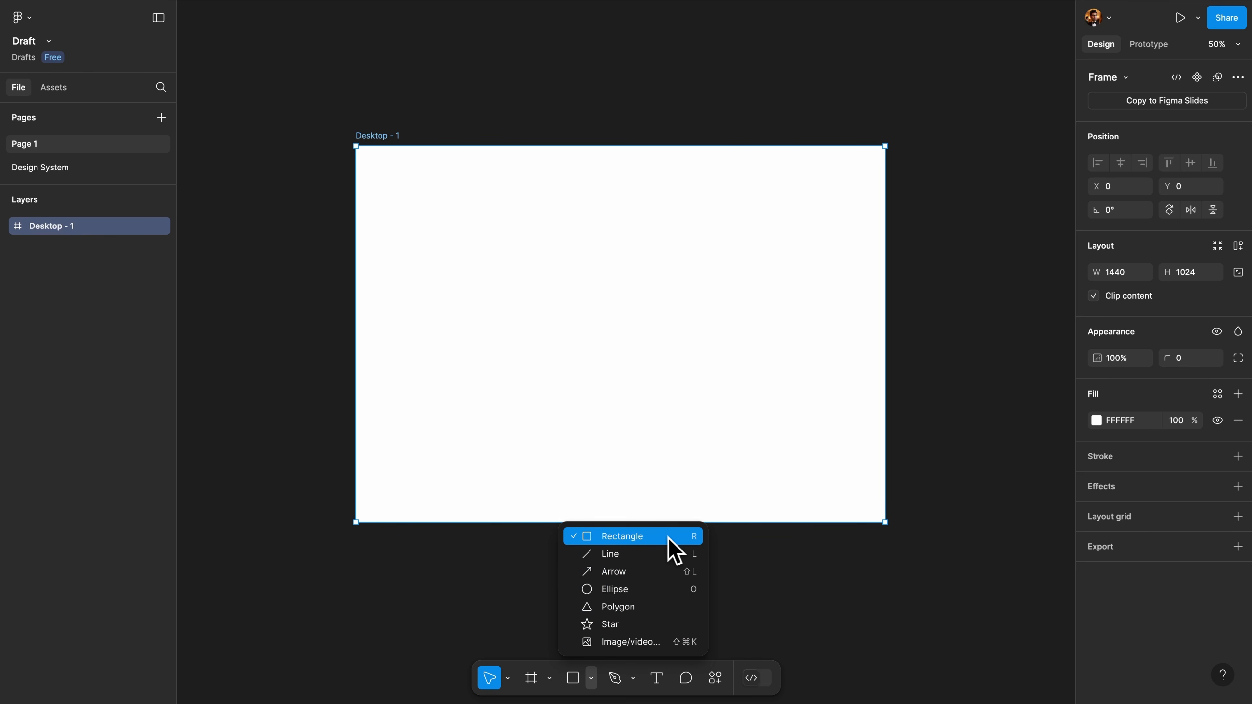
{"action": "left_click", "coordinate": [640, 541]}
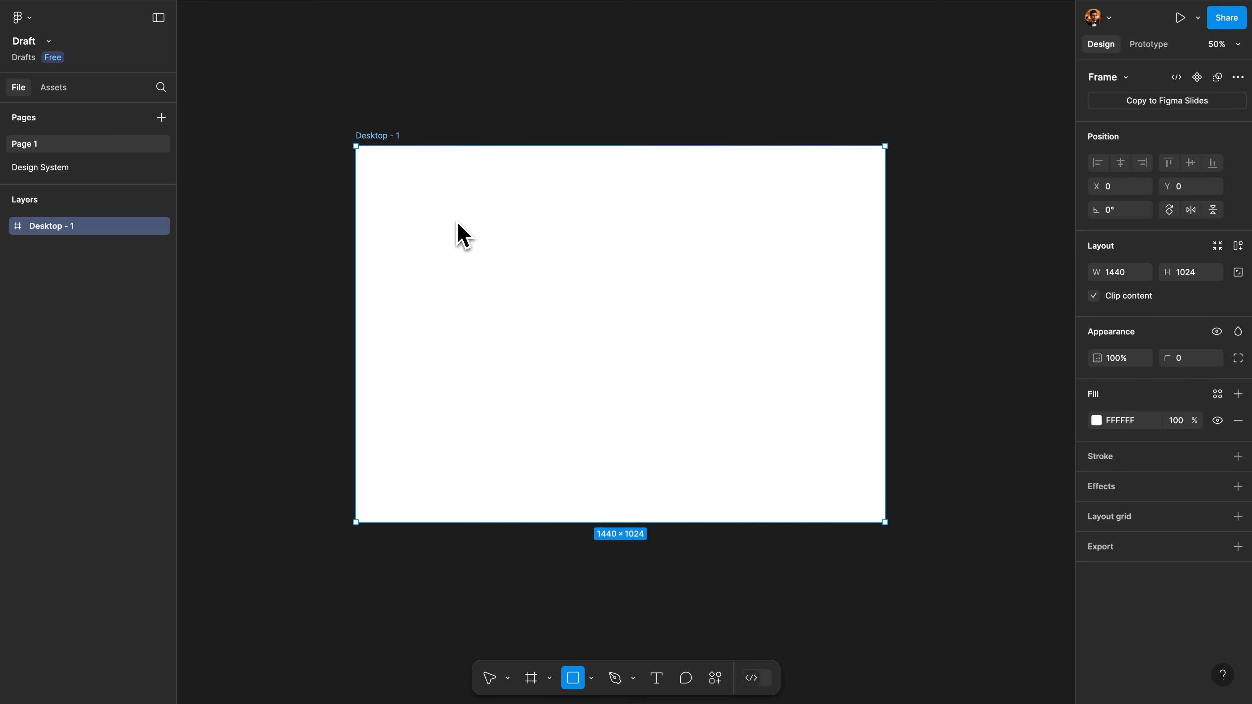
{"action": "left_click_drag", "start_coordinate": [455, 219], "coordinate": [588, 359]}
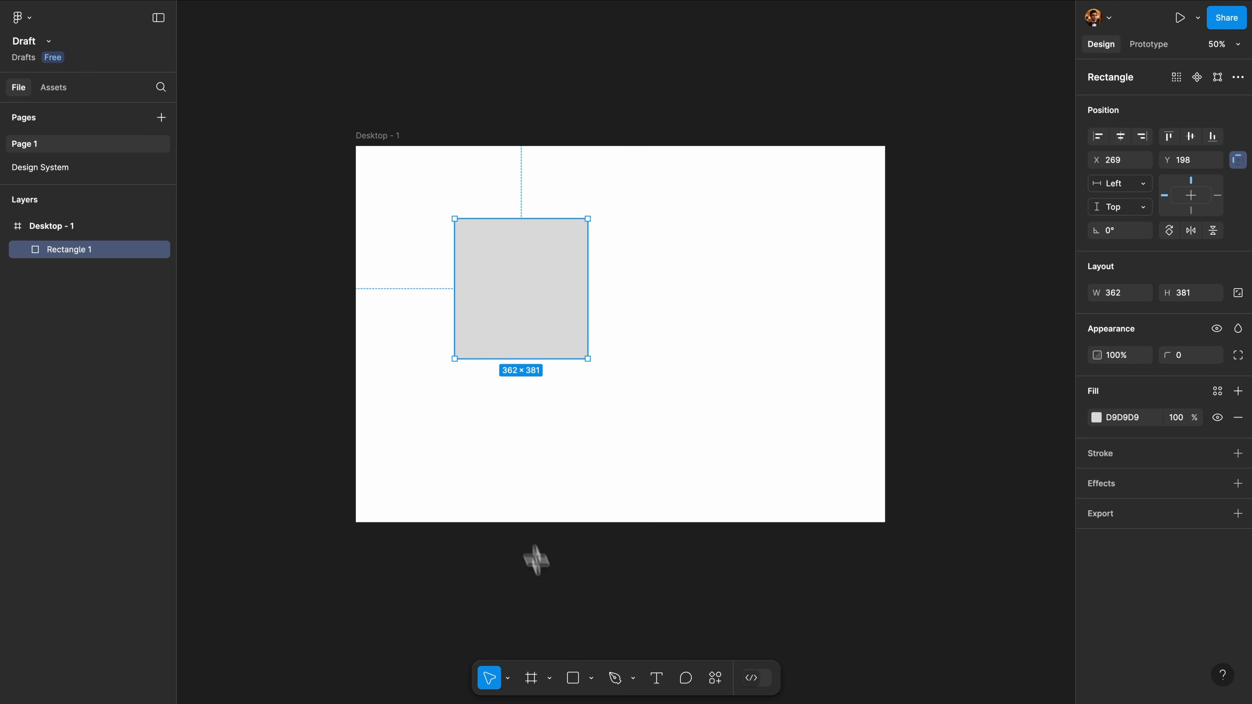
Draw a proportional square about 338 × 338 to the right of the first rectangle
{"action": "left_click", "coordinate": [582, 678]}
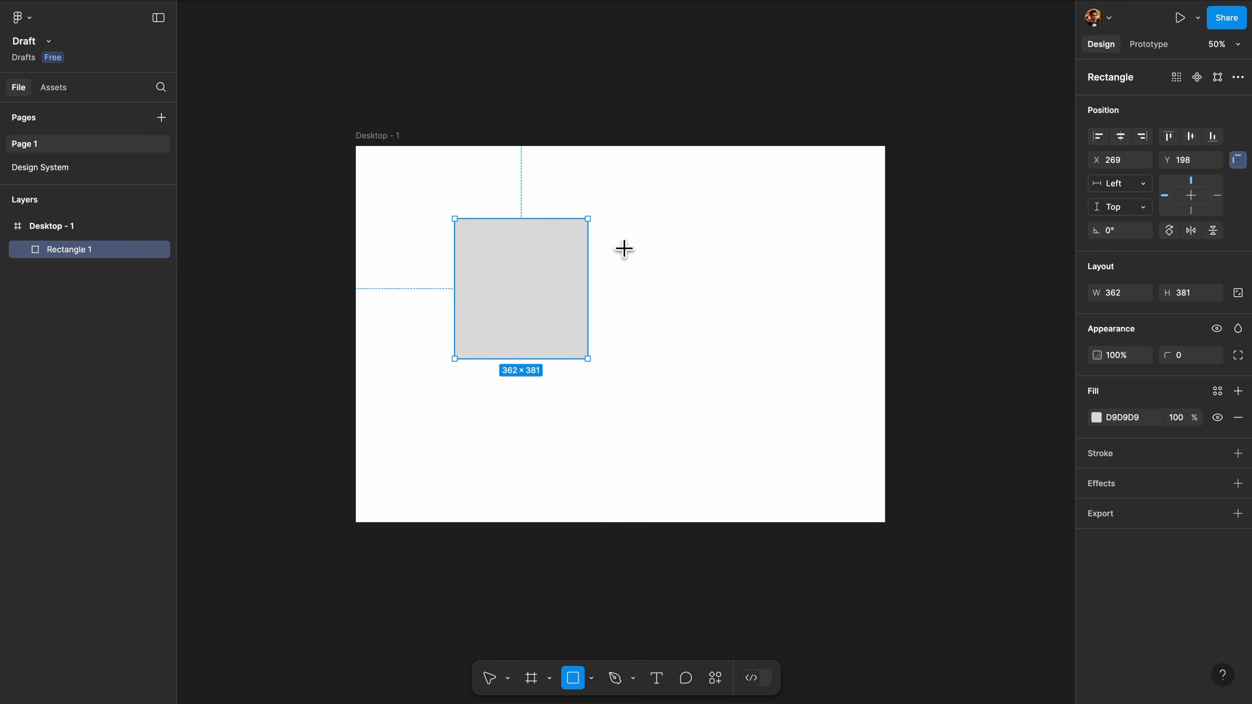
{"action": "left_click_drag", "start_coordinate": [620, 248], "coordinate": [728, 373]}
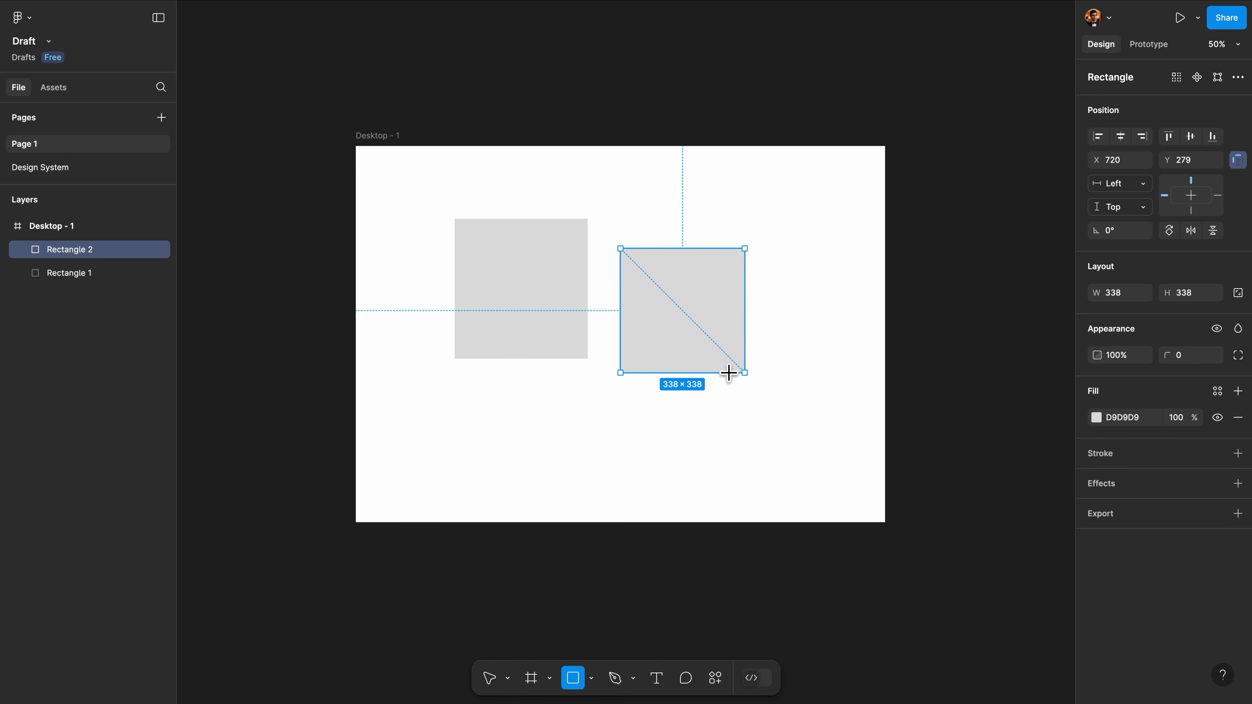
{"action": "left_click_drag", "start_coordinate": [728, 373], "coordinate": [728, 372]}
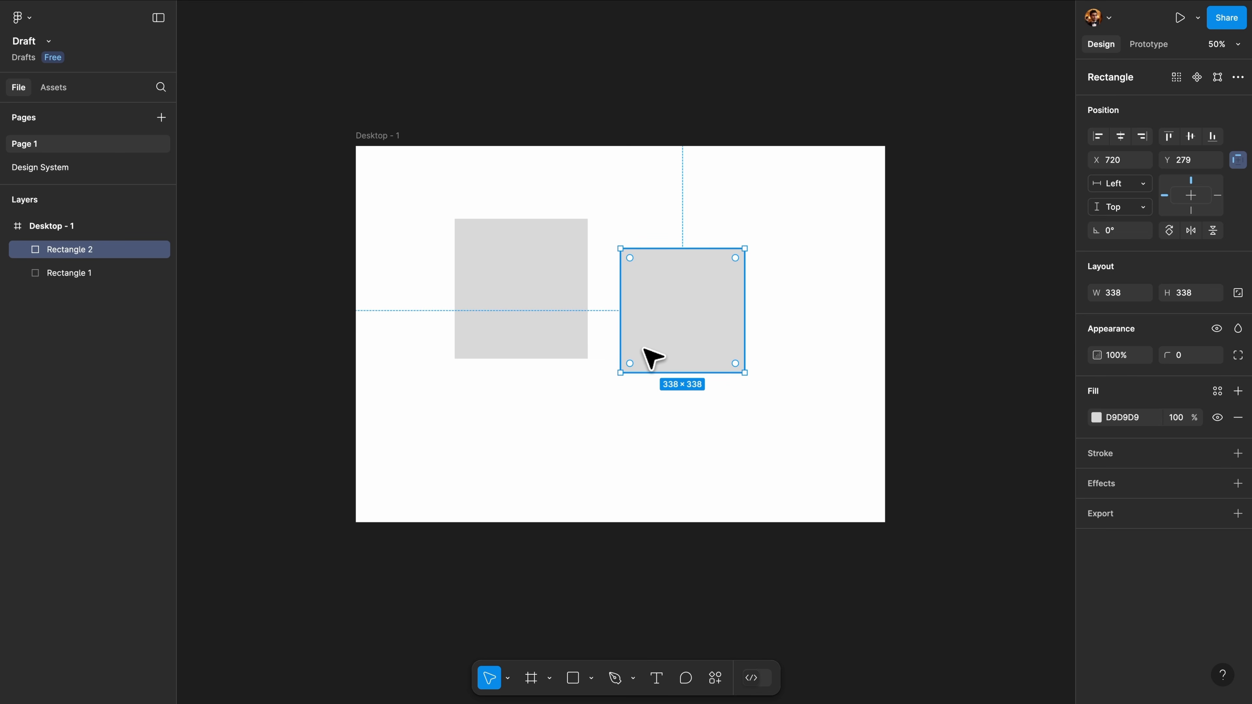
Move the square slightly up inside the desktop frame and delete the first rectangle
{"action": "left_click_drag", "start_coordinate": [651, 357], "coordinate": [648, 321]}
{"action": "left_click", "coordinate": [567, 321]}
{"action": "key", "text": "BackSpace"}
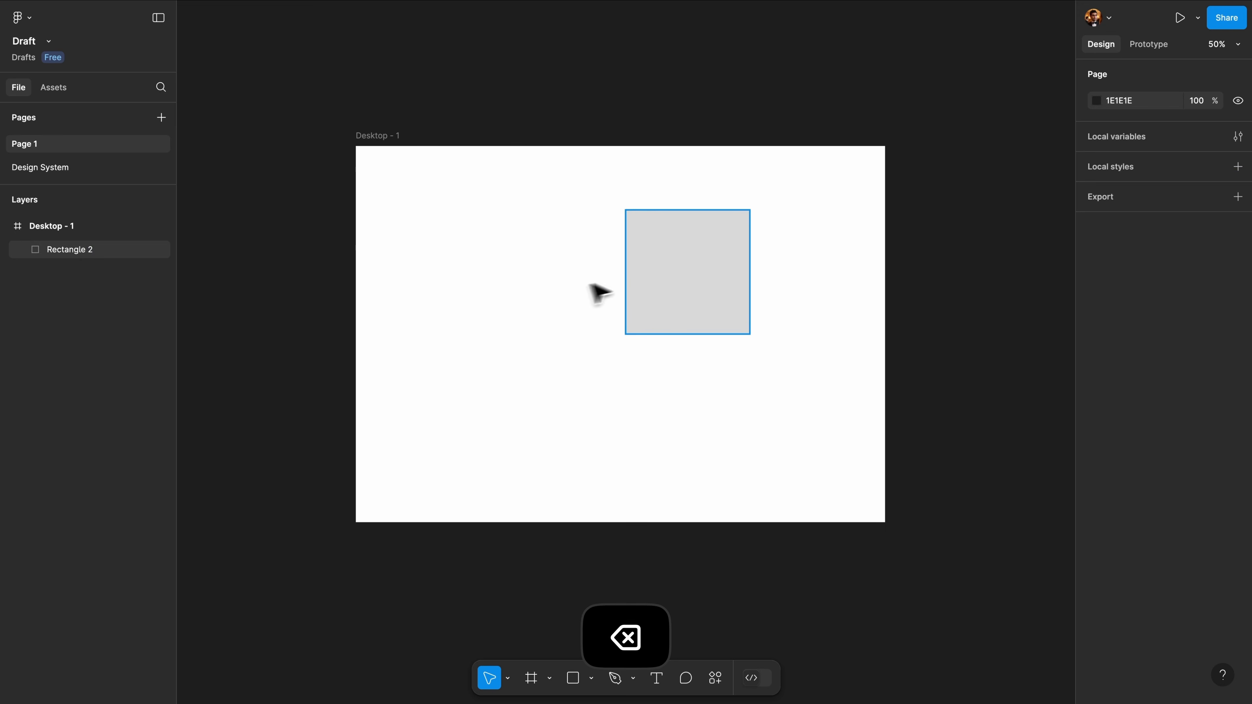
Move the square near the desktop frame's middle, try left alignment, and center it horizontally and vertically in the frame
{"action": "left_click_drag", "start_coordinate": [690, 280], "coordinate": [620, 294]}
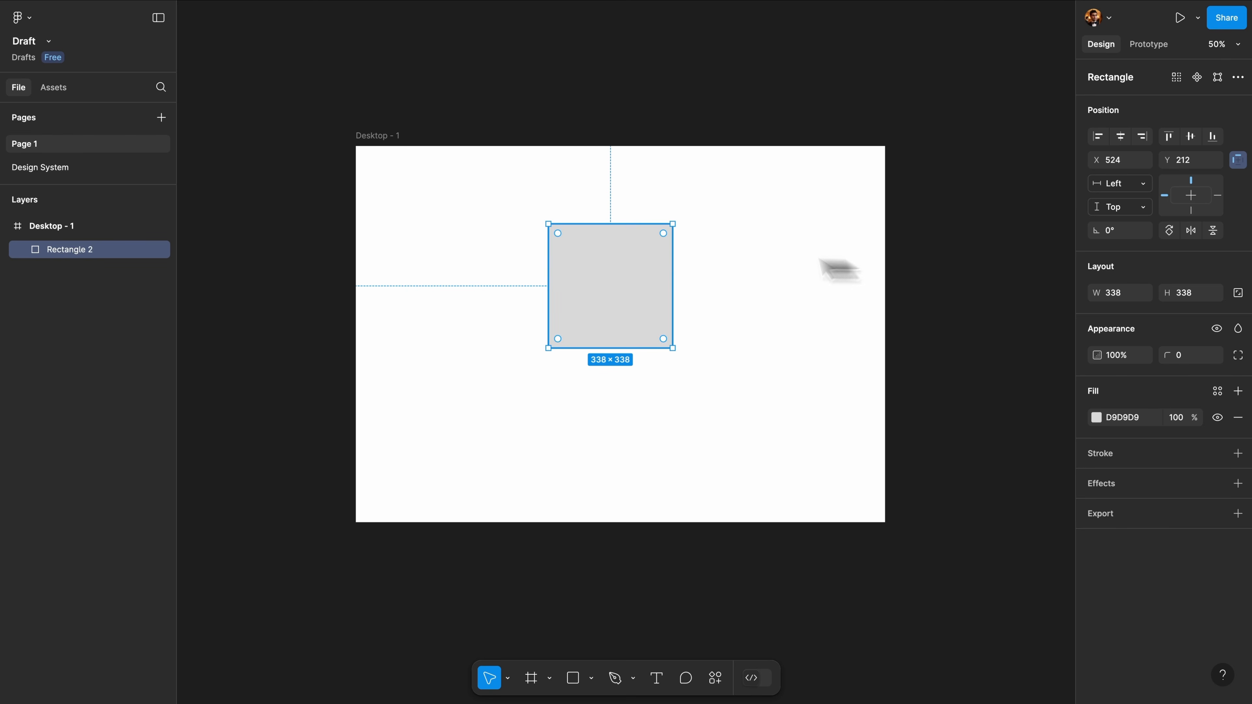
{"action": "scroll", "coordinate": [844, 246], "scroll_direction": "up", "scroll_amount": 3}
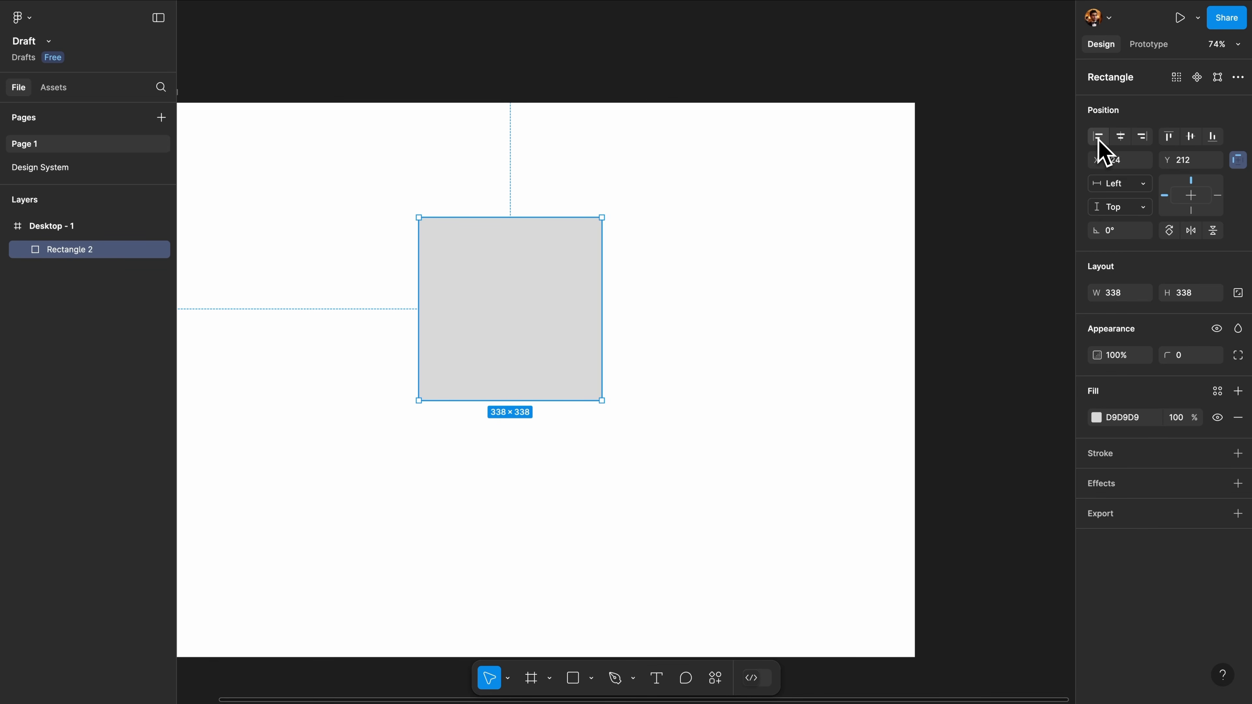
{"action": "scroll", "coordinate": [883, 174], "scroll_direction": "down", "scroll_amount": 3}
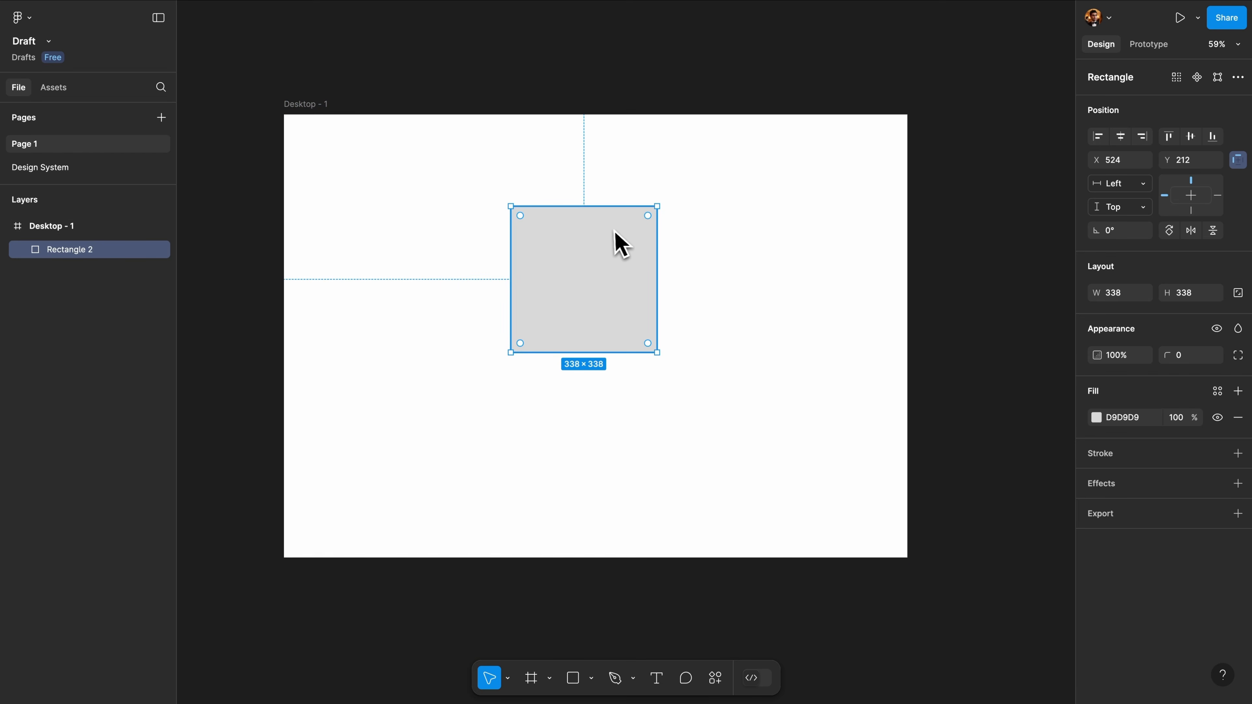
{"action": "left_click", "coordinate": [1099, 139]}
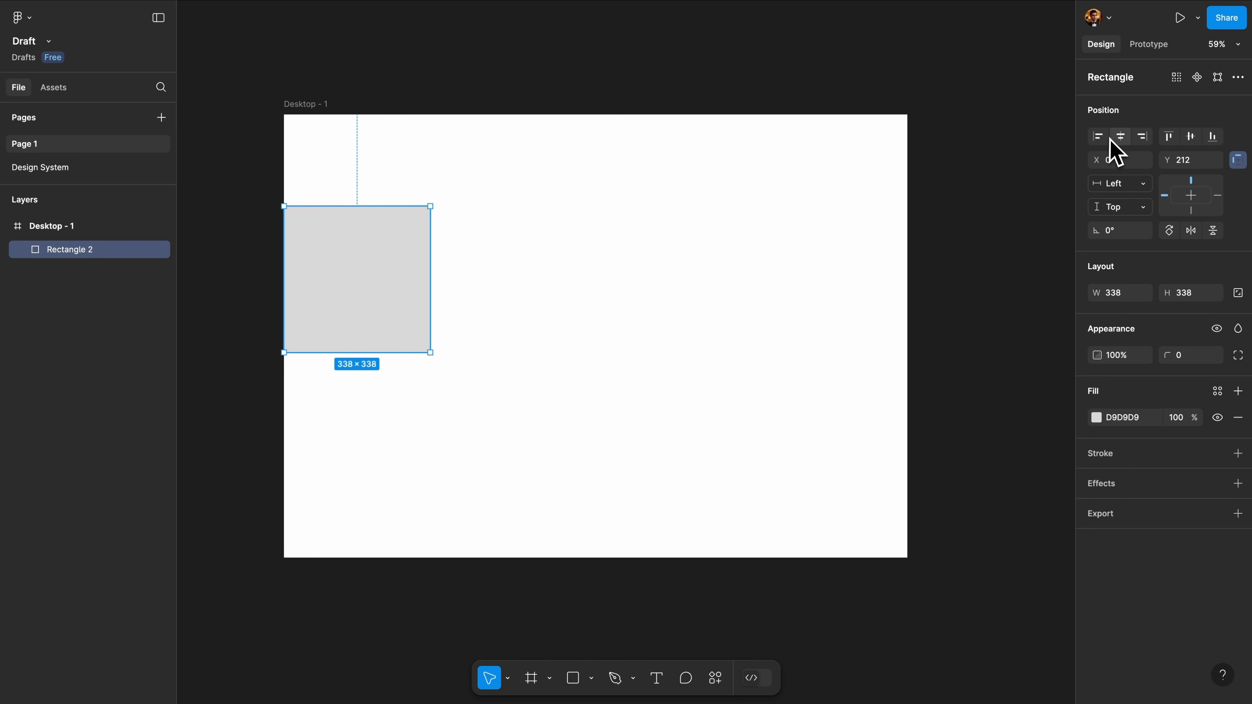
{"action": "left_click", "coordinate": [1122, 138]}
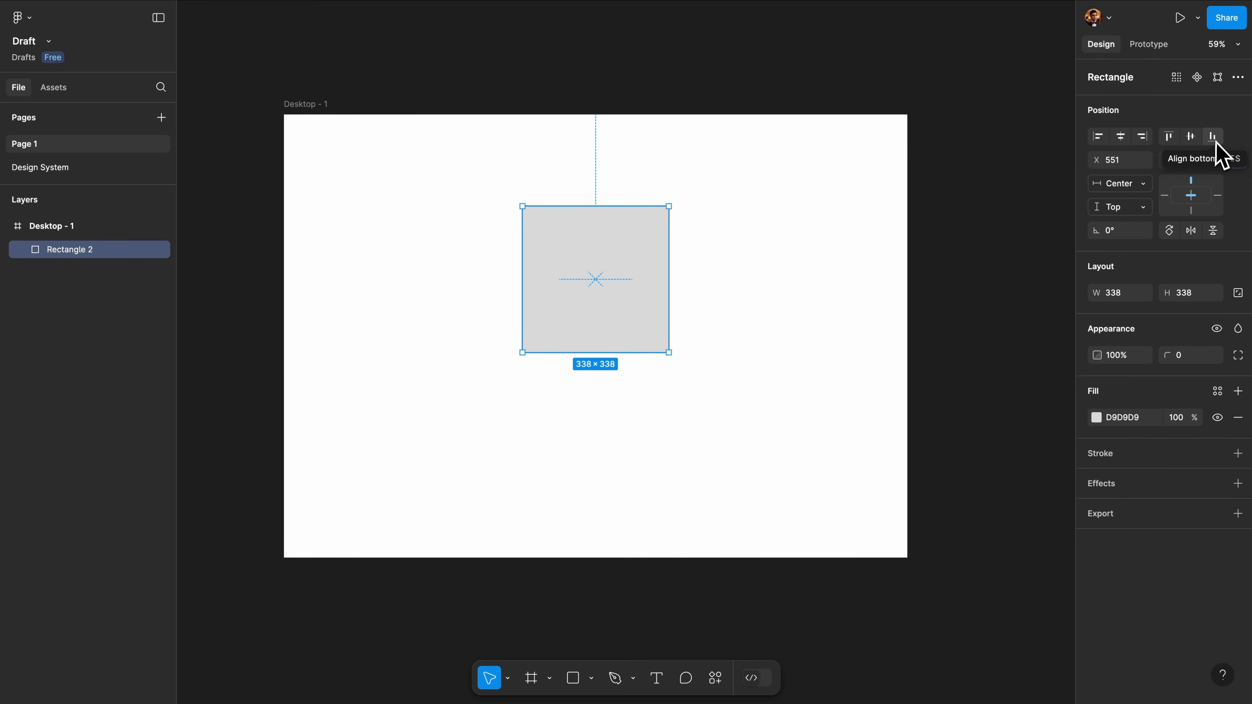
{"action": "left_click", "coordinate": [1191, 137]}
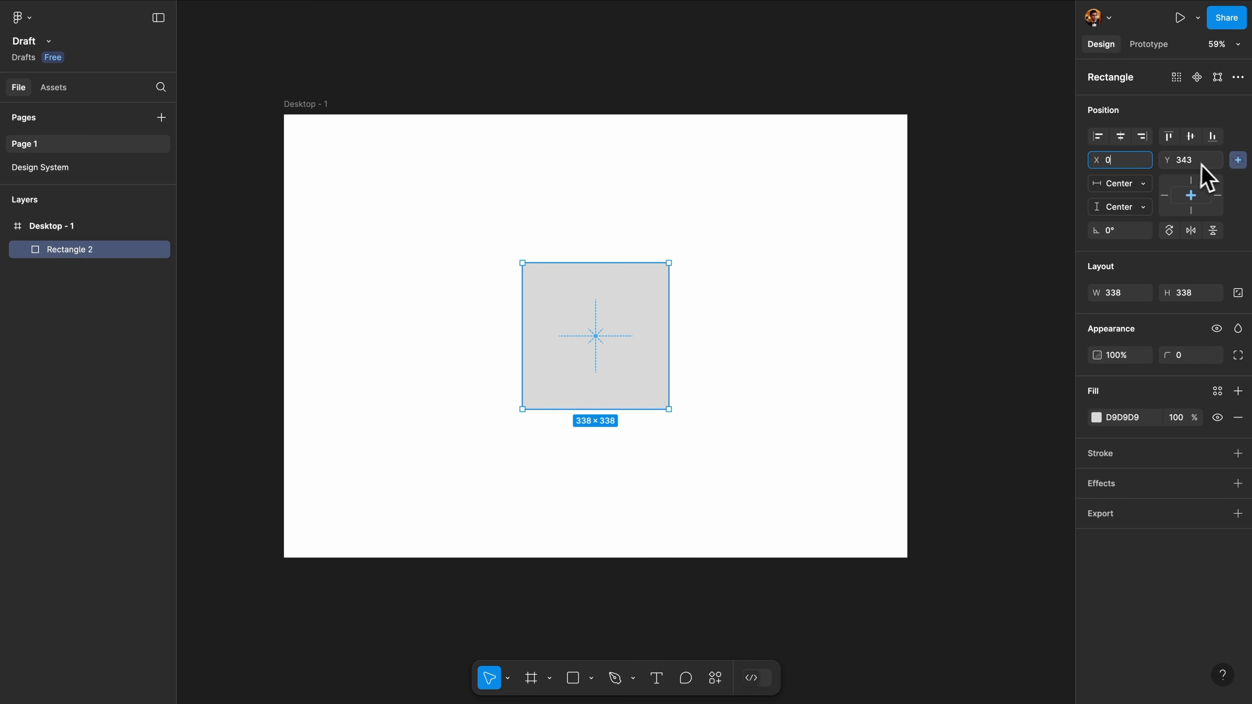
Set the square's X and Y position to 0 inside the desktop frame
{"action": "key", "text": "Tab"}
{"action": "type", "text": "0"}
{"action": "key", "text": "Return"}
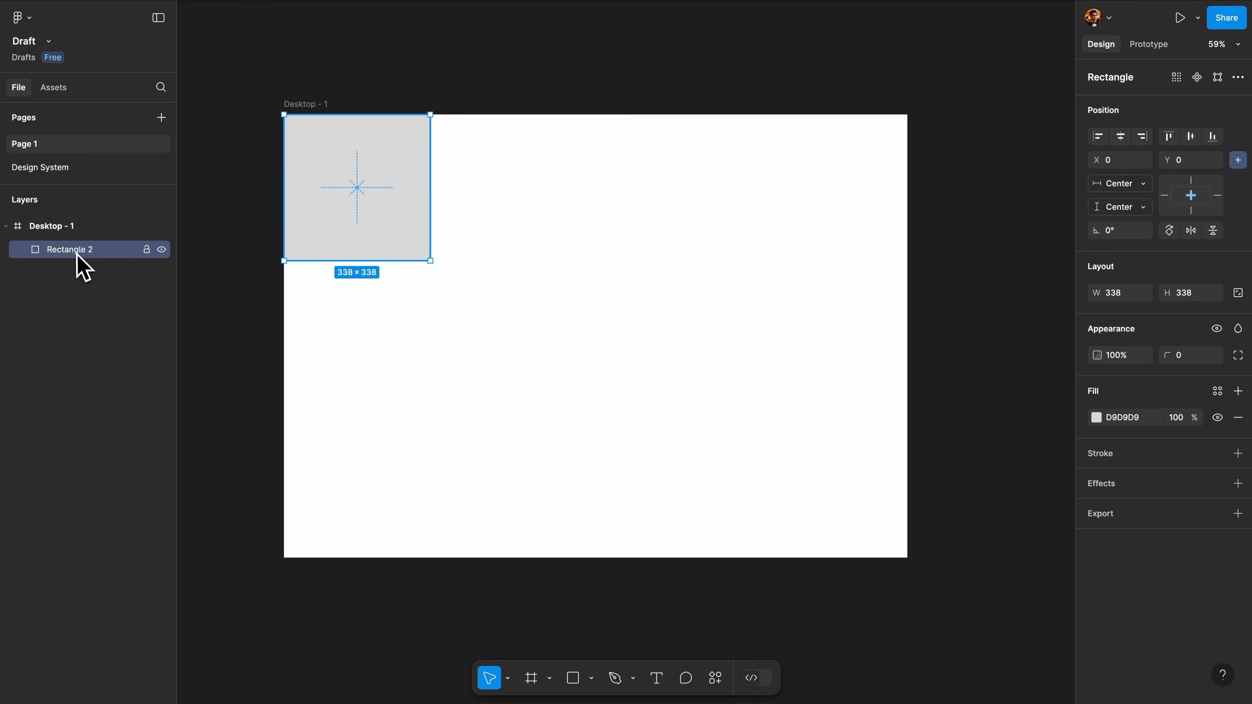
Select the Rectangle 2 layer and move the square to about X 510, Y 229 in the desktop frame
{"action": "left_click", "coordinate": [52, 232]}
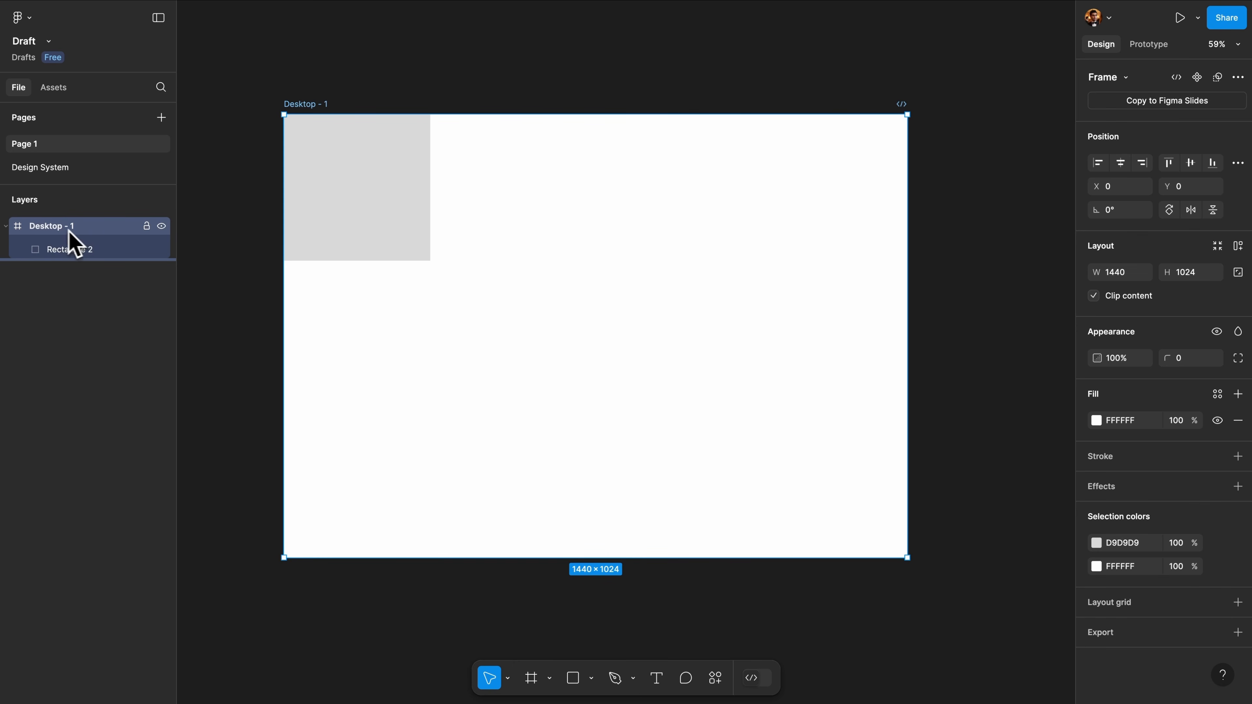
{"action": "left_click", "coordinate": [67, 252]}
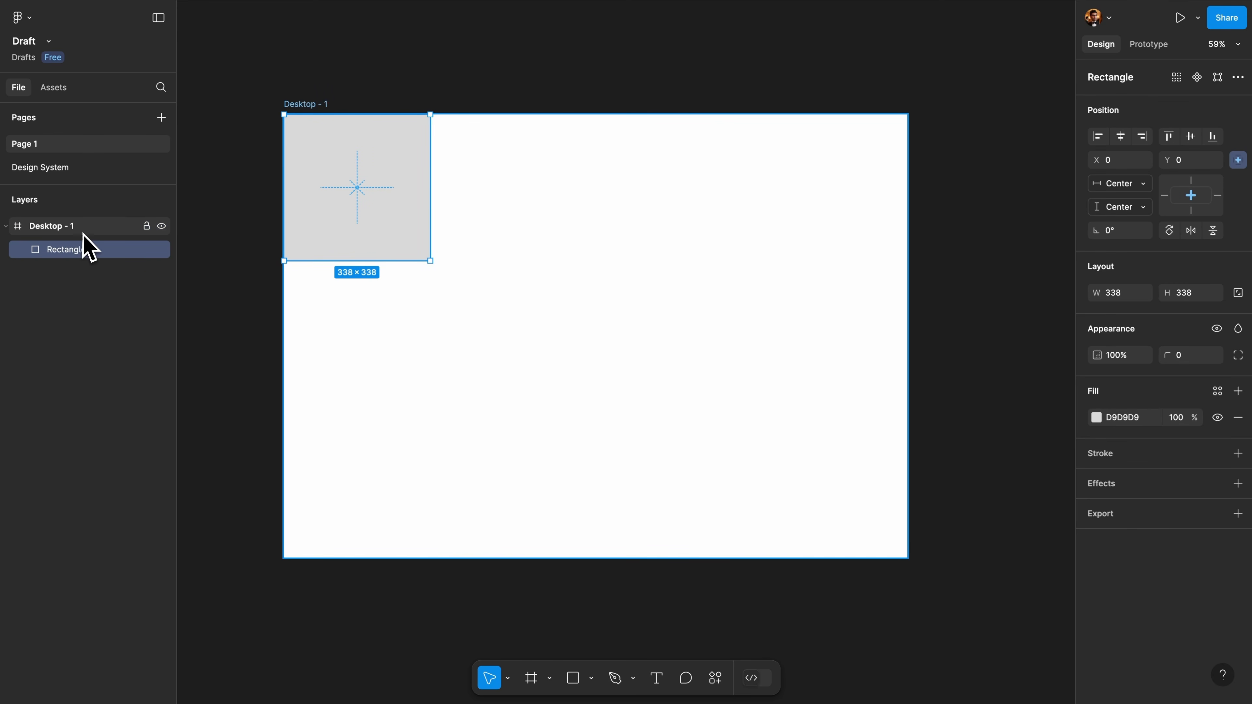
{"action": "left_click_drag", "start_coordinate": [378, 182], "coordinate": [598, 282]}
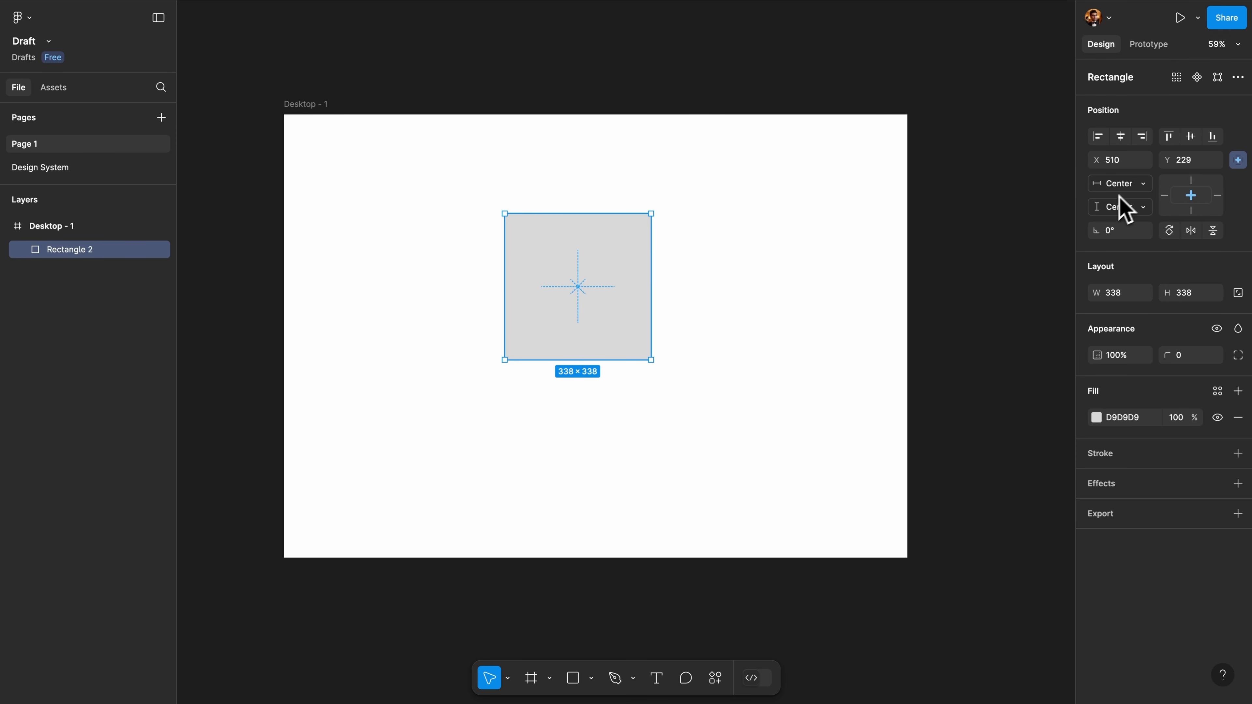
{"action": "key", "text": "super+z"}
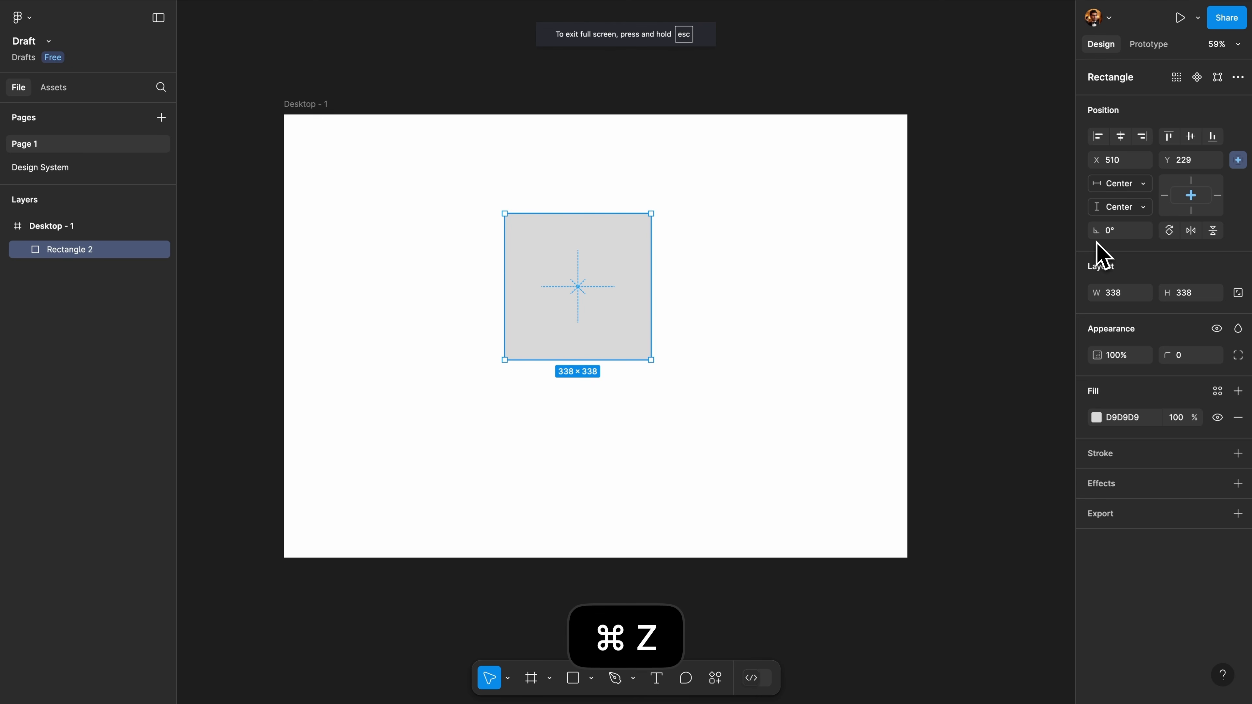
Try rotating the square to about 11° and flipping it horizontally, and set its rotation back to 0°
{"action": "left_click_drag", "start_coordinate": [1100, 235], "coordinate": [1099, 235]}
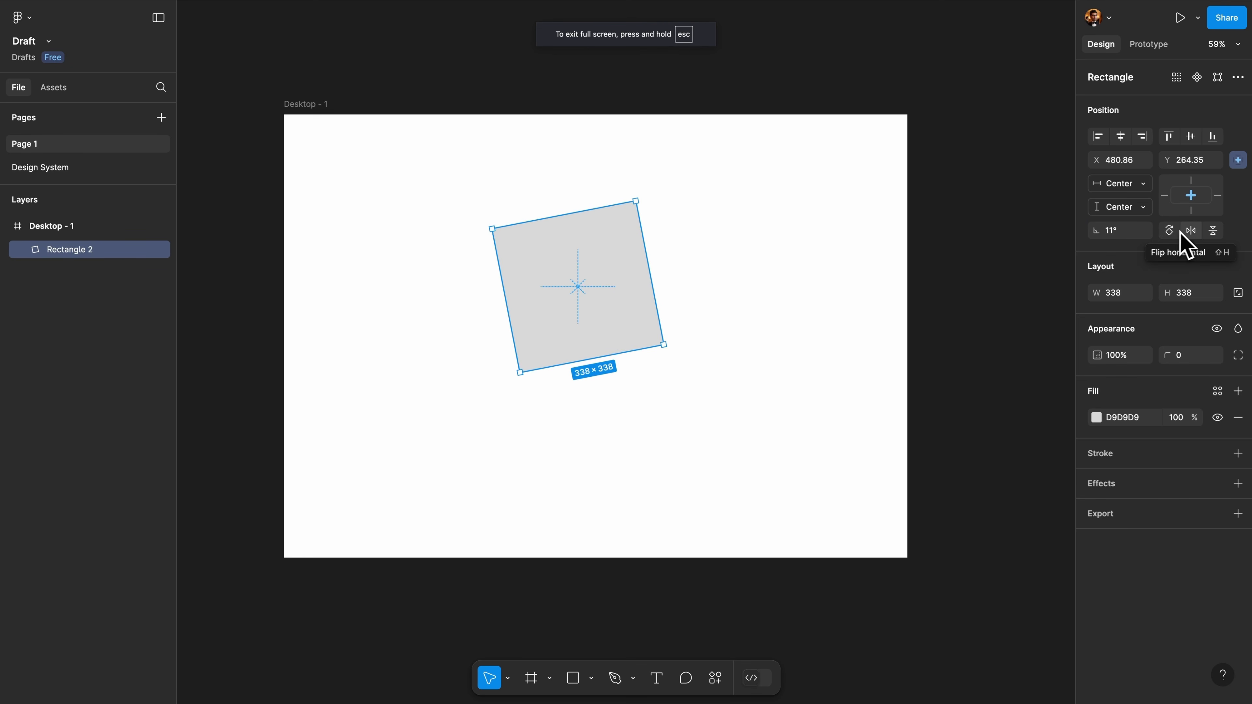
{"action": "left_click", "coordinate": [1193, 234]}
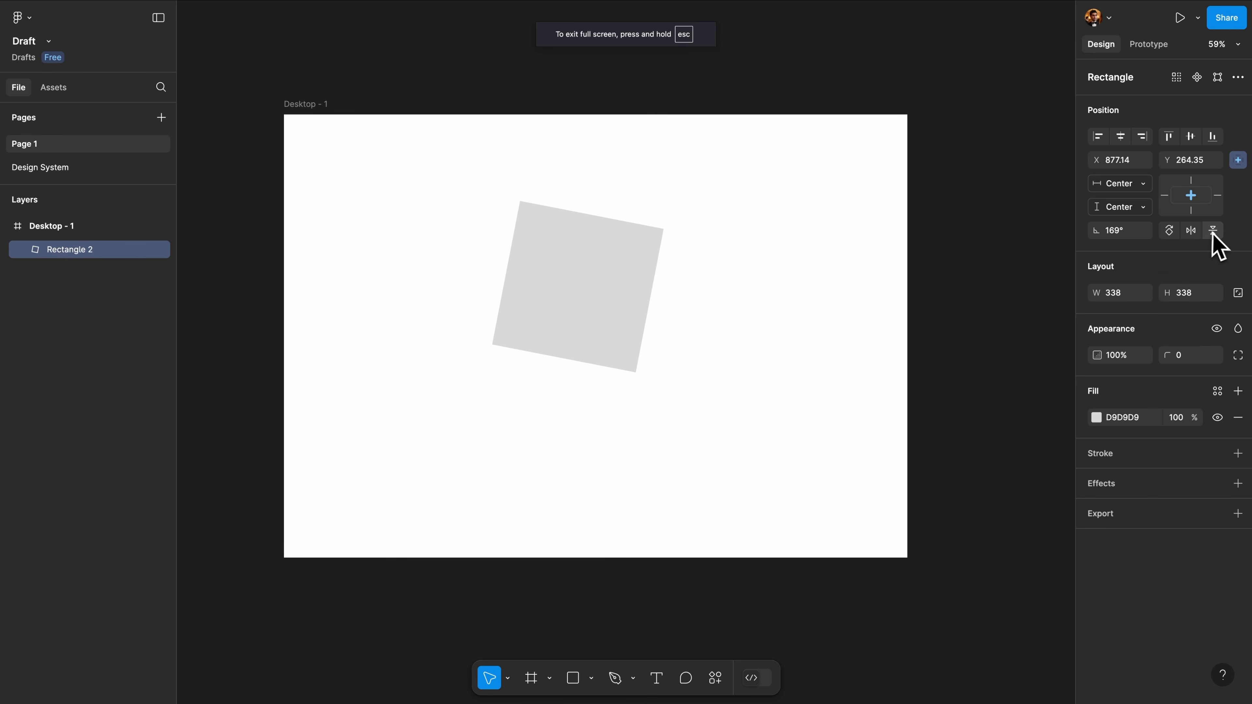
{"action": "left_click", "coordinate": [1133, 230]}
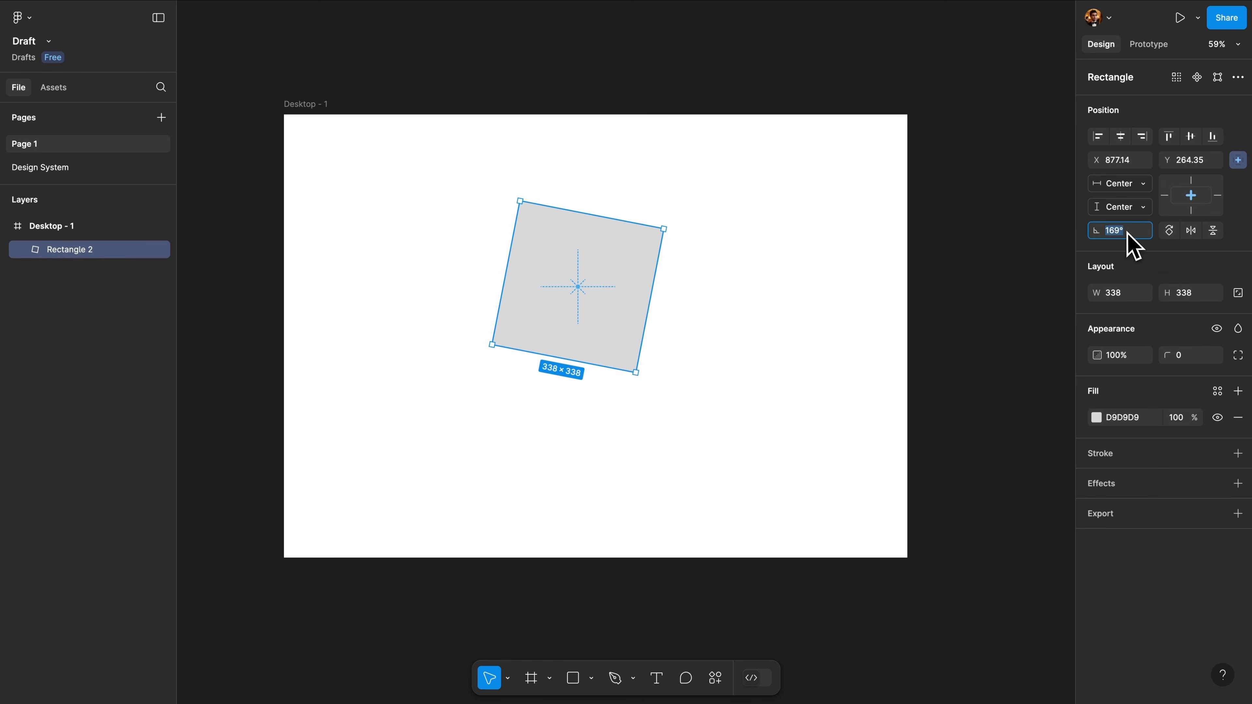
{"action": "type", "text": "0"}
{"action": "key", "text": "Return"}
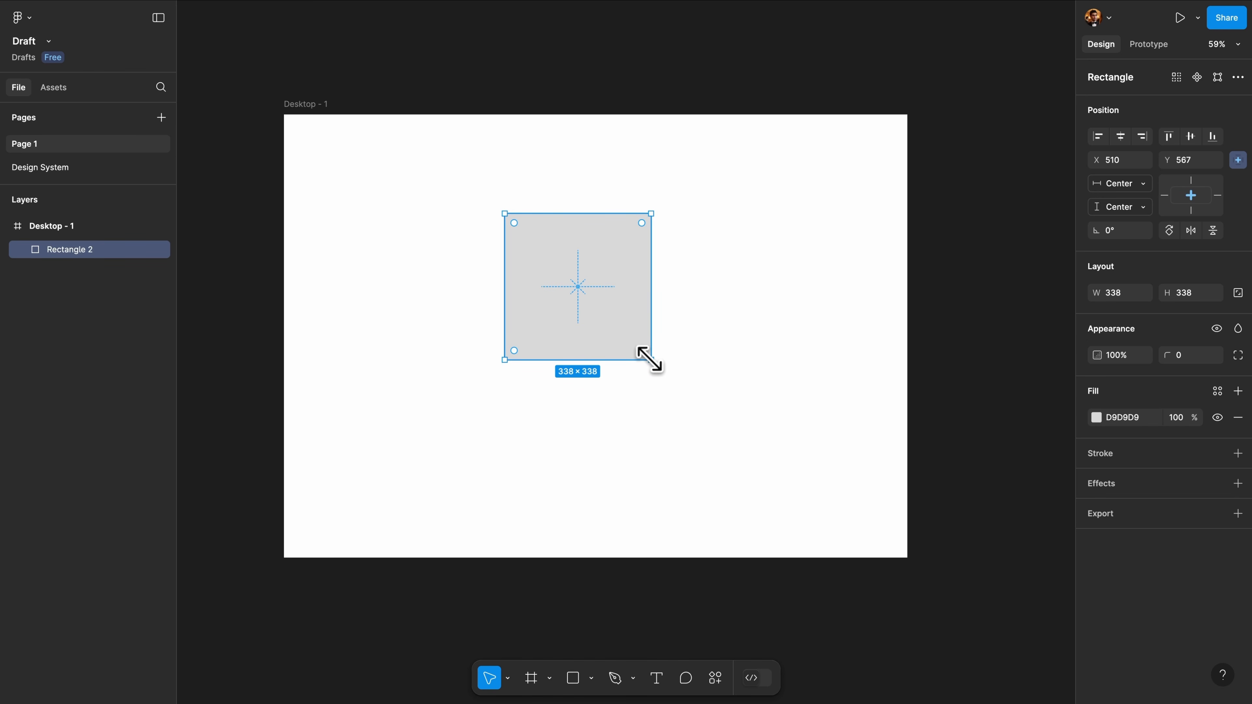
Stretch the square to about 419 × 483, and scale it with its aspect ratio locked to about 434 × 500
{"action": "left_click_drag", "start_coordinate": [651, 360], "coordinate": [687, 423]}
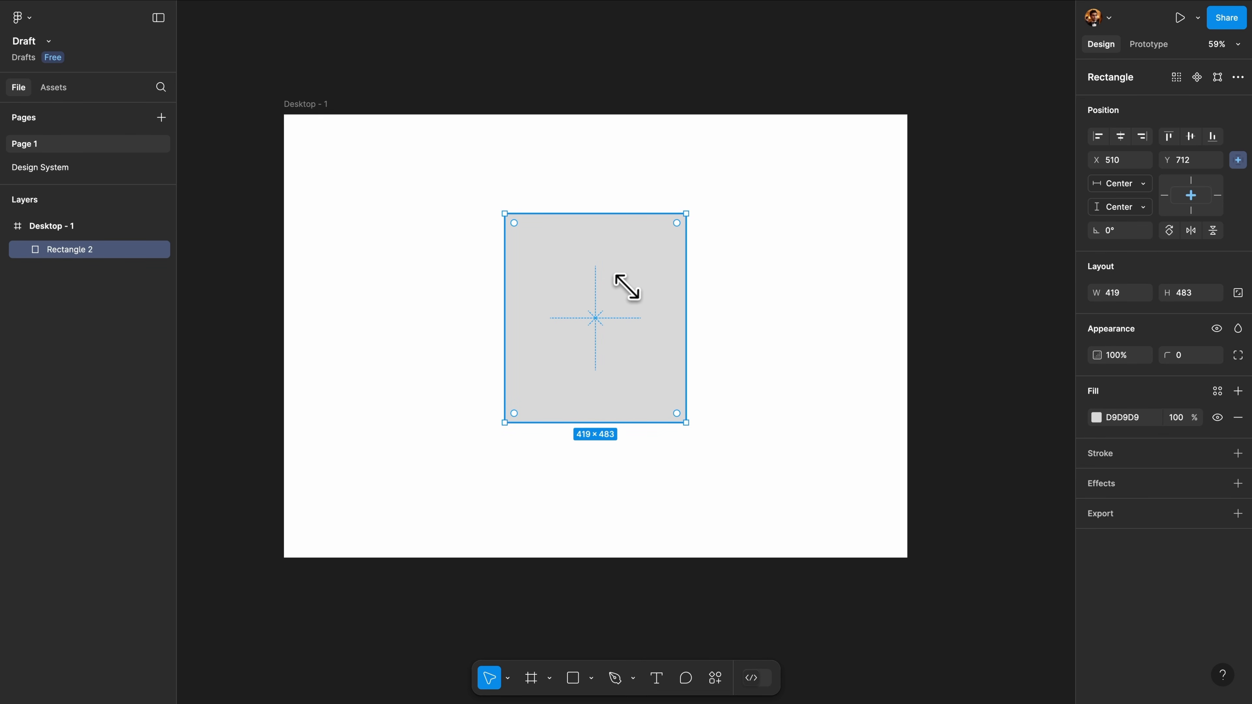
{"action": "left_click", "coordinate": [1239, 295]}
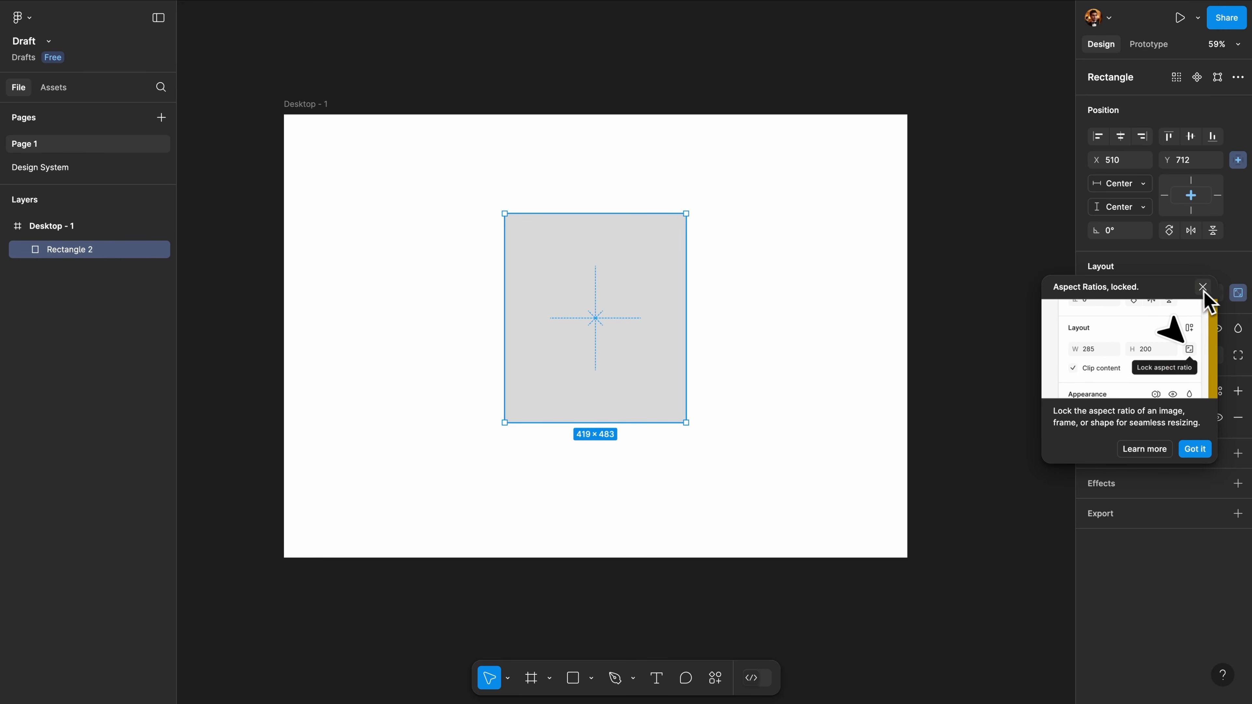
{"action": "left_click", "coordinate": [1203, 288]}
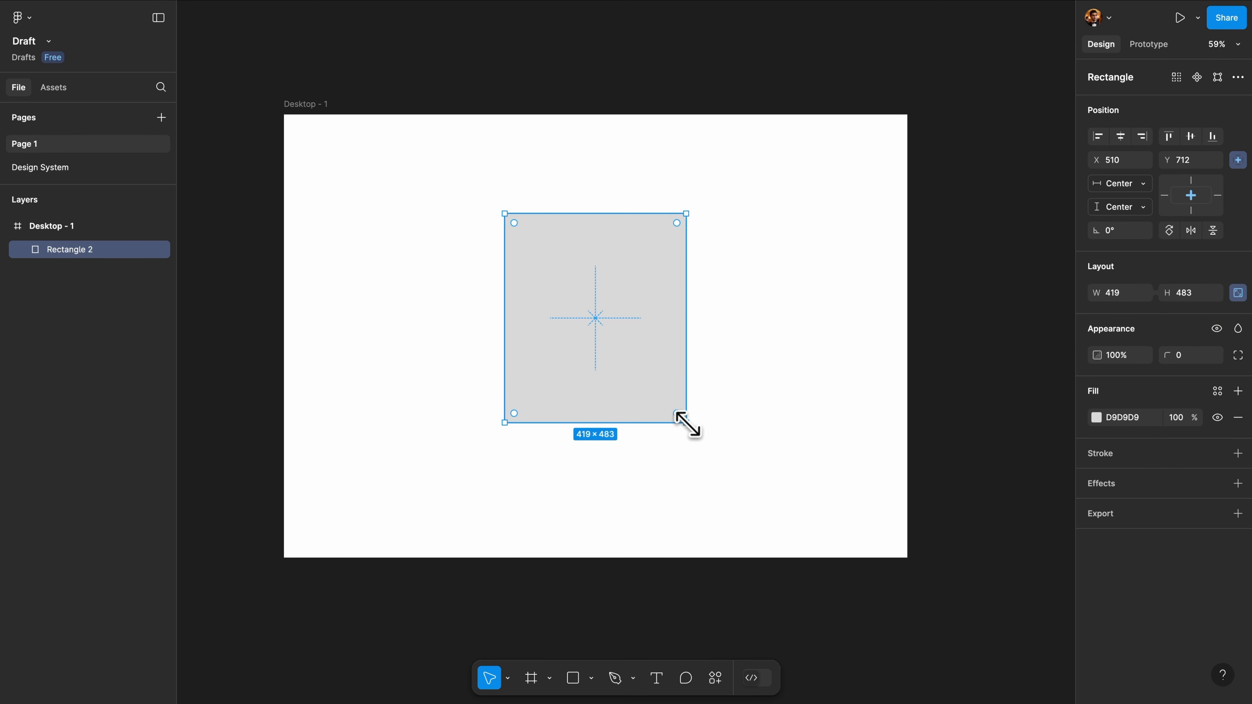
{"action": "mouse_move", "coordinate": [689, 424]}
{"action": "left_mouse_down"}
{"action": "mouse_move", "coordinate": [742, 455]}
{"action": "mouse_move", "coordinate": [674, 390]}
{"action": "mouse_move", "coordinate": [697, 407]}
{"action": "left_mouse_up"}
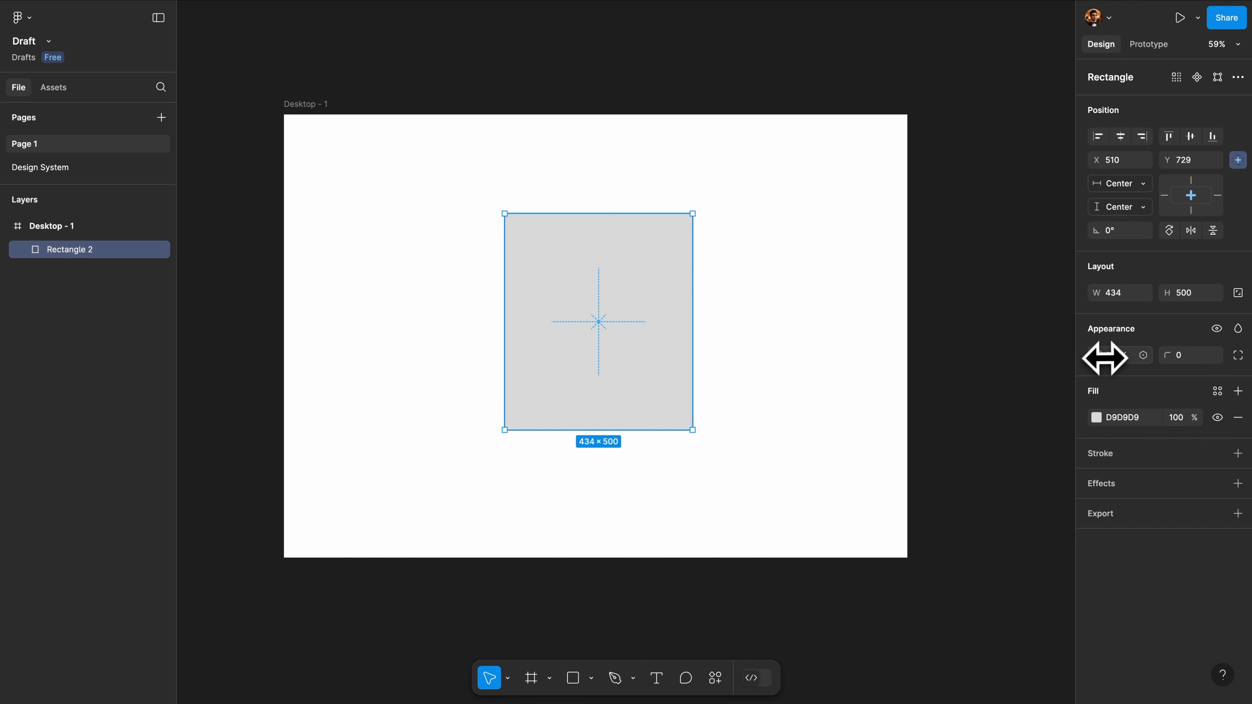
Try adjusting the rectangle's opacity, and draw a second rectangle about 446 × 483 overlapping its upper-left part
{"action": "left_click_drag", "start_coordinate": [1105, 357], "coordinate": [1061, 366]}
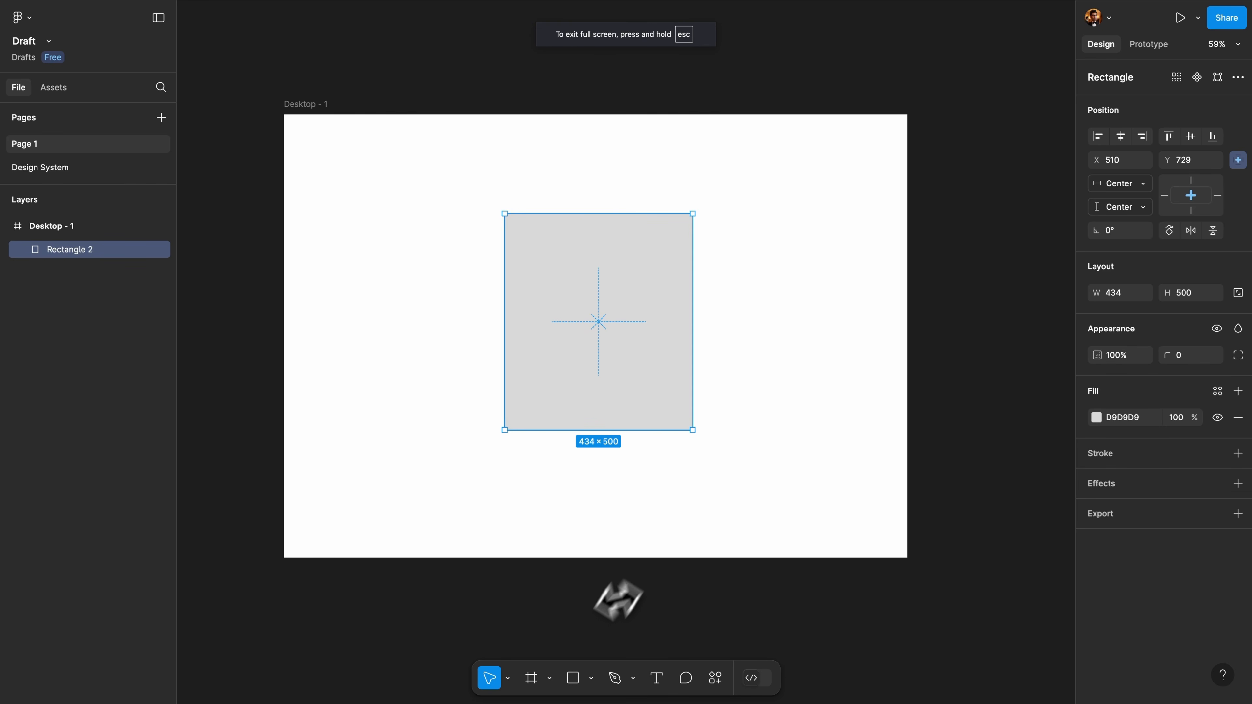
{"action": "left_click", "coordinate": [592, 680]}
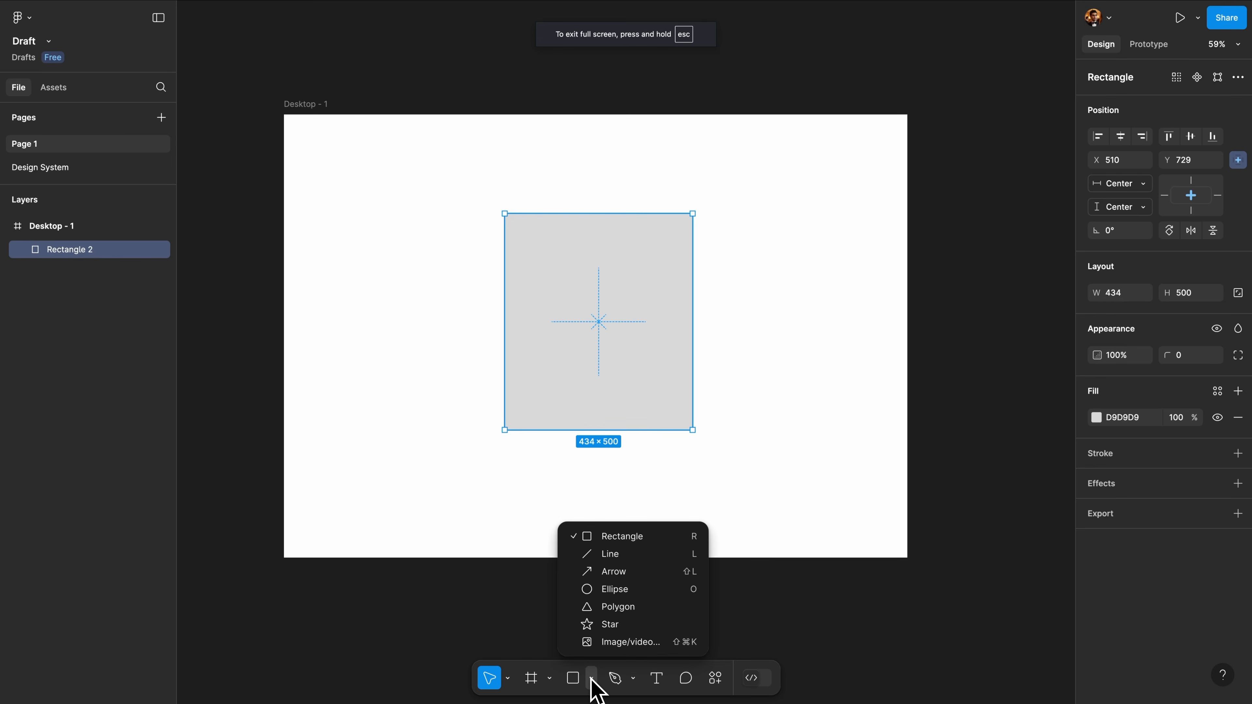
{"action": "left_click", "coordinate": [619, 541]}
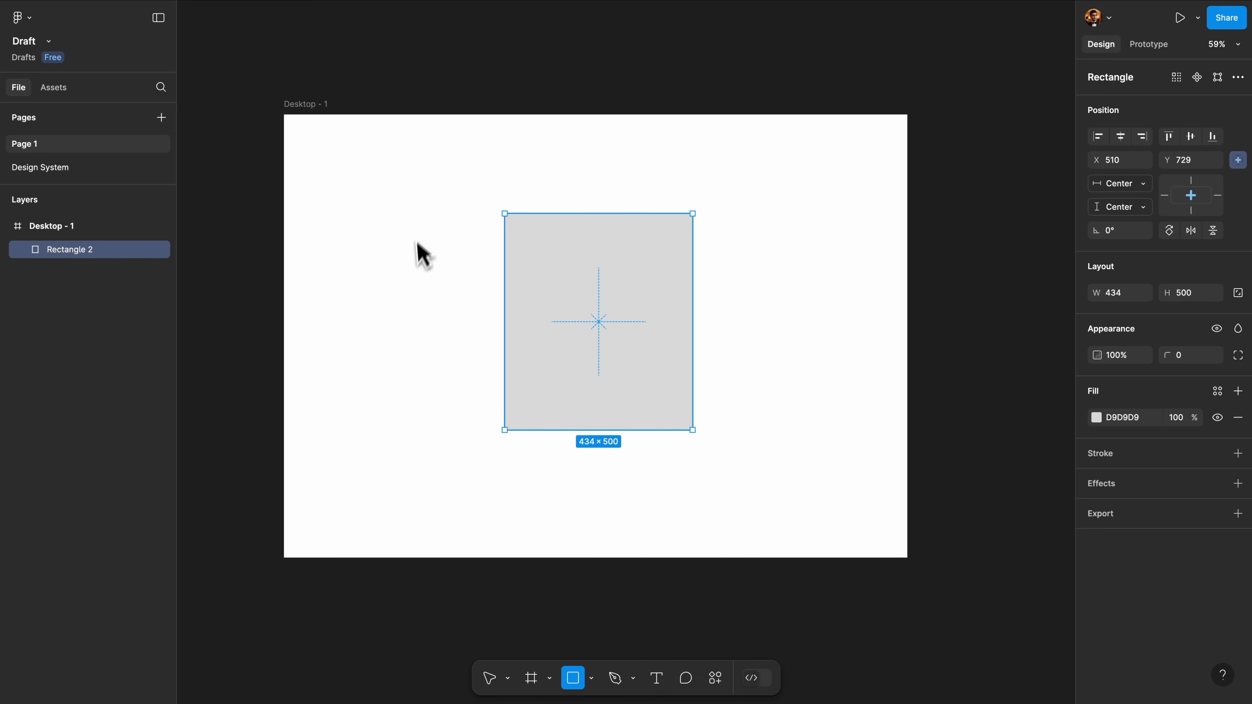
{"action": "left_click_drag", "start_coordinate": [447, 164], "coordinate": [641, 374]}
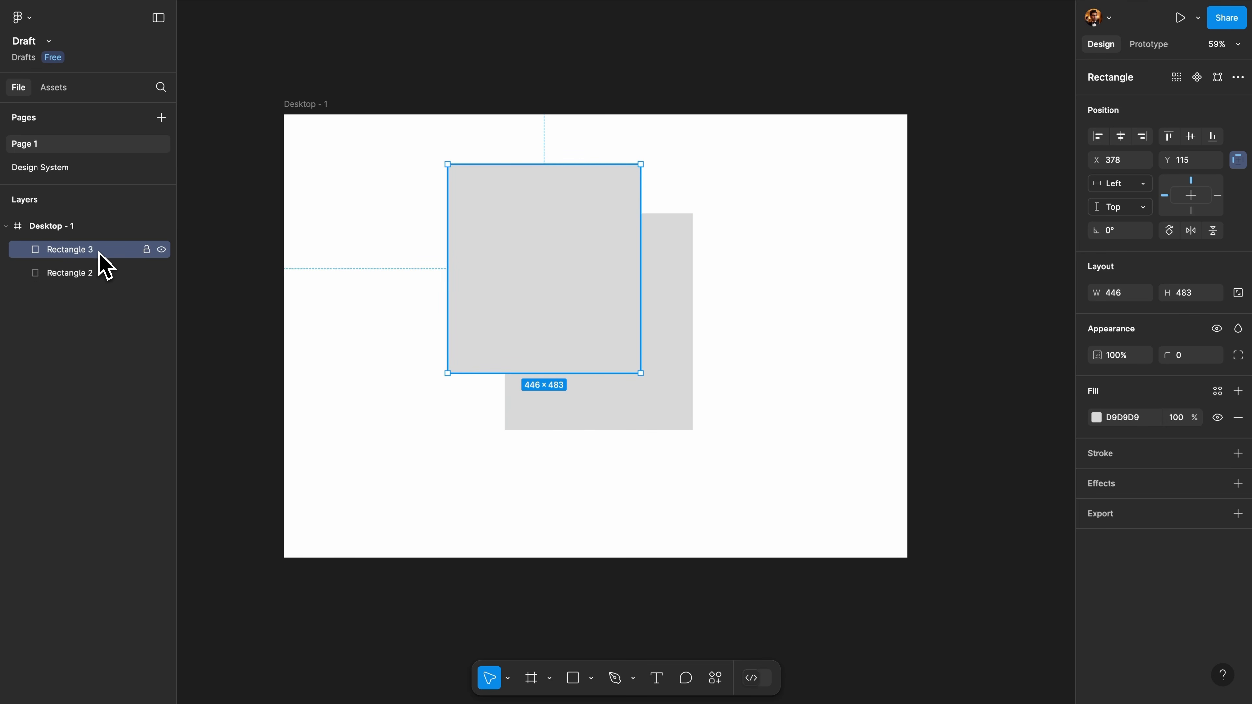
Move Rectangle 3 below Rectangle 2 in the layer order and lower Rectangle 2's opacity to about 53%
{"action": "left_click_drag", "start_coordinate": [104, 262], "coordinate": [115, 283]}
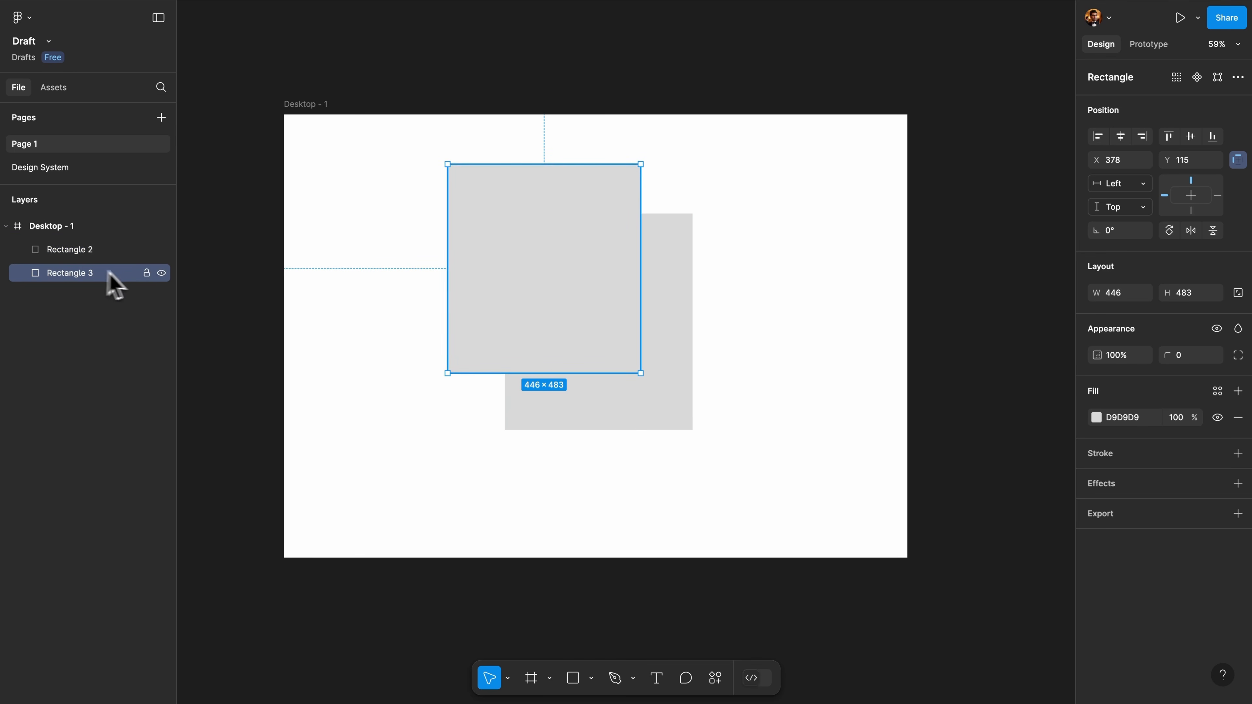
{"action": "left_click", "coordinate": [93, 255]}
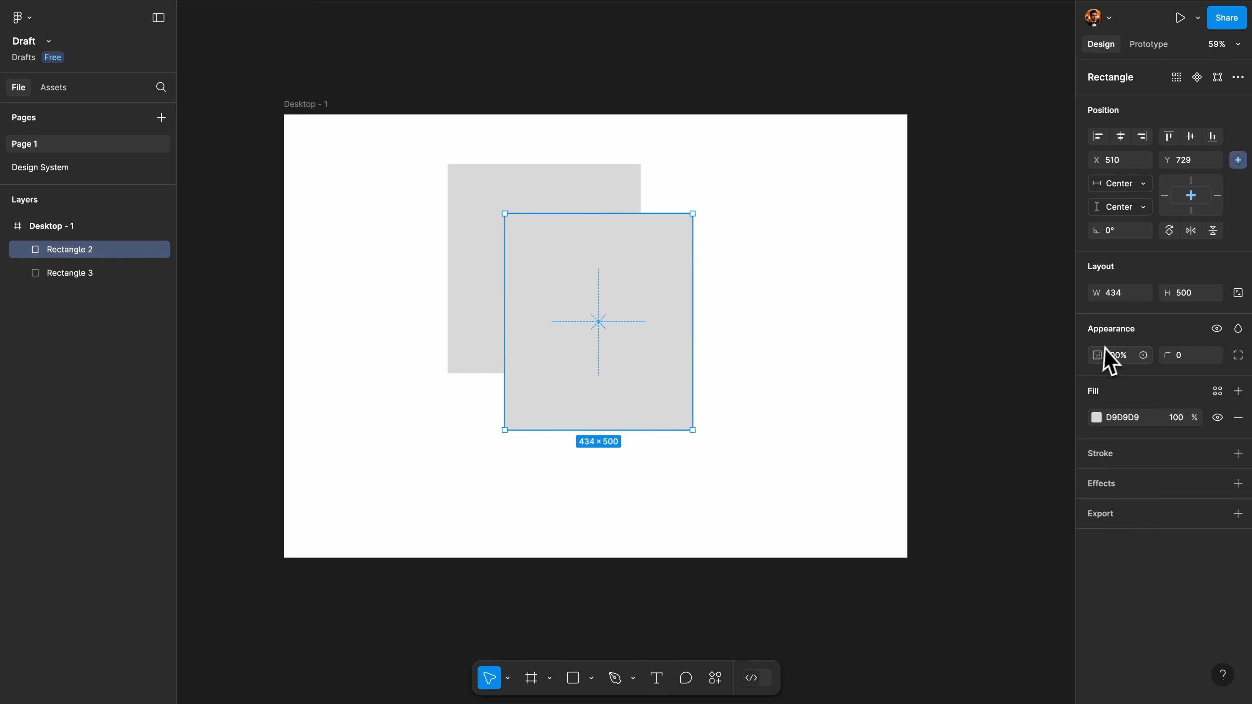
{"action": "mouse_move", "coordinate": [1099, 356]}
{"action": "left_mouse_down"}
{"action": "mouse_move", "coordinate": [1054, 354]}
{"action": "mouse_move", "coordinate": [1099, 355]}
{"action": "left_mouse_up"}
{"action": "scroll", "coordinate": [663, 353], "scroll_direction": "up", "scroll_amount": 5}
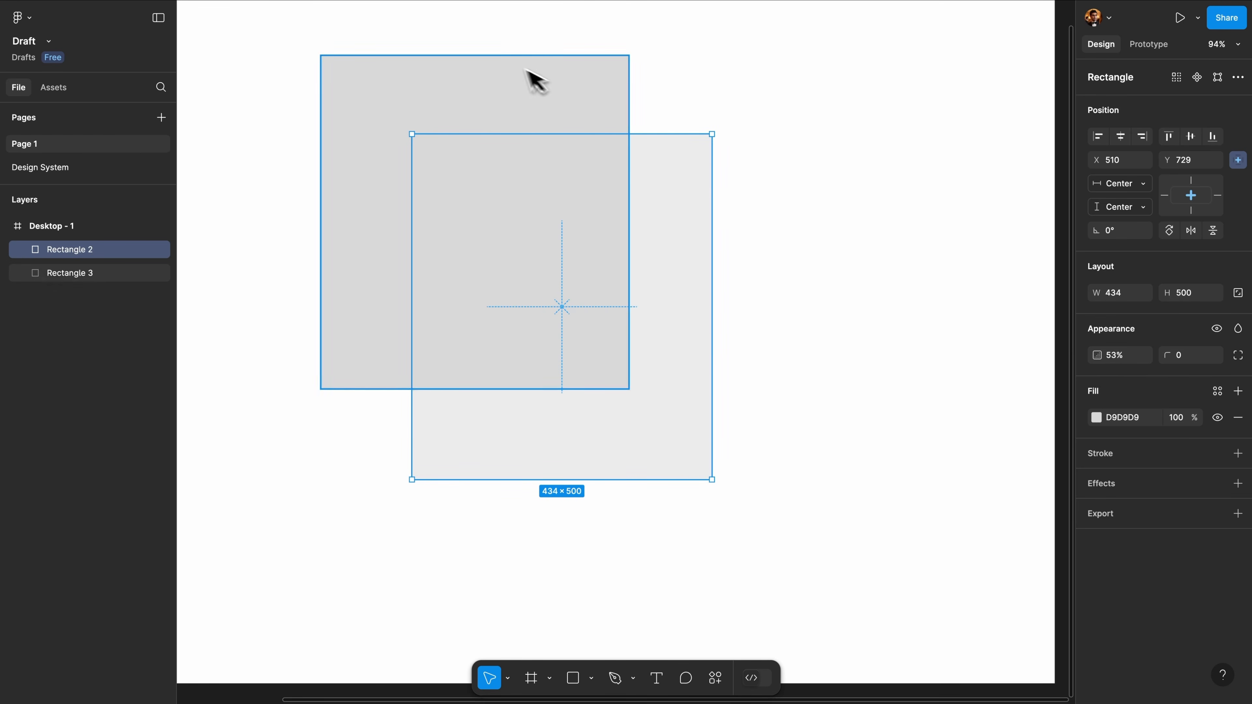
Delete the rear rectangle, Rectangle 3, and select the remaining semi-transparent rectangle
{"action": "left_click", "coordinate": [502, 111]}
{"action": "key", "text": "BackSpace"}
{"action": "left_click", "coordinate": [513, 194]}
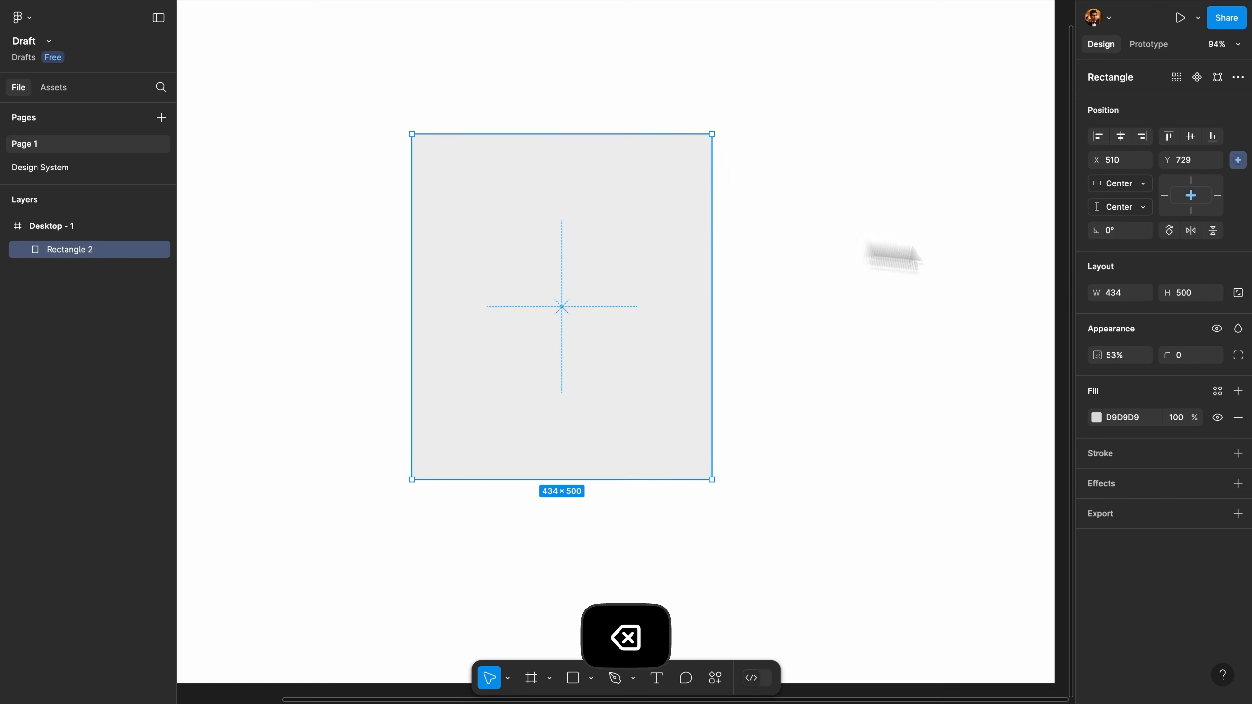
Set the opacity of the remaining rectangle to 100%
{"action": "left_click", "coordinate": [1120, 358]}
{"action": "type", "text": "1"}
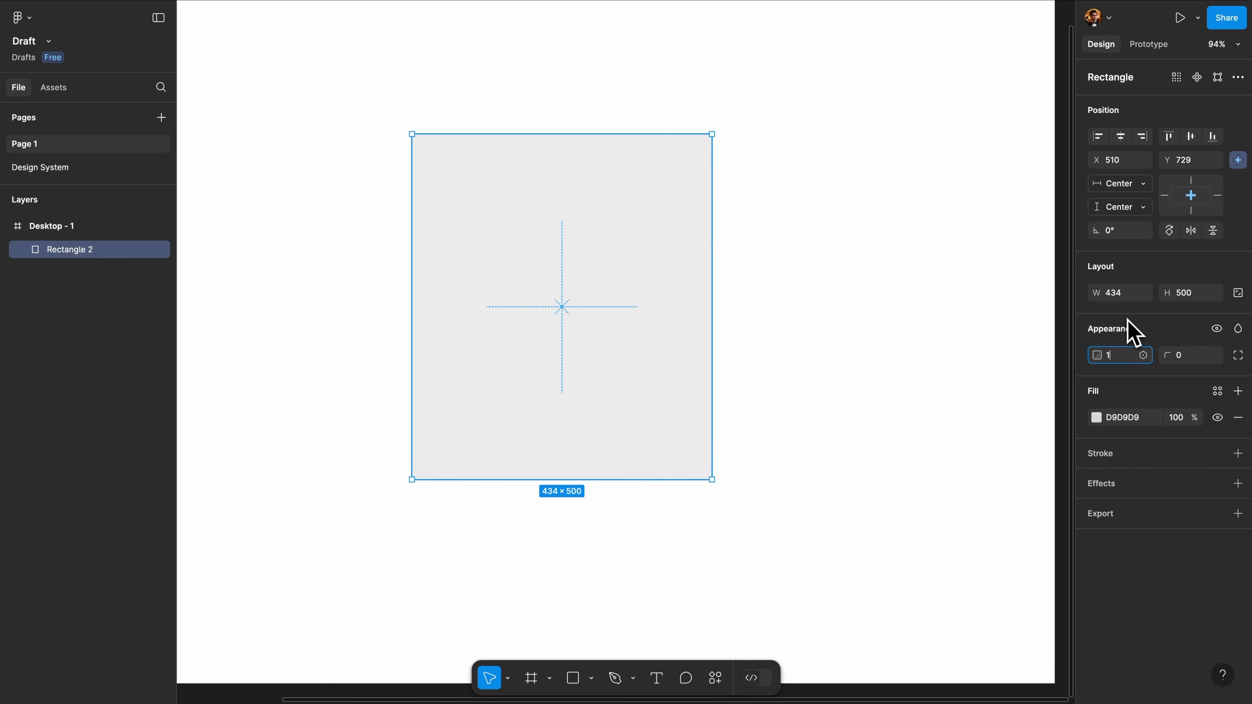
{"action": "type", "text": "00"}
{"action": "key", "text": "Return"}
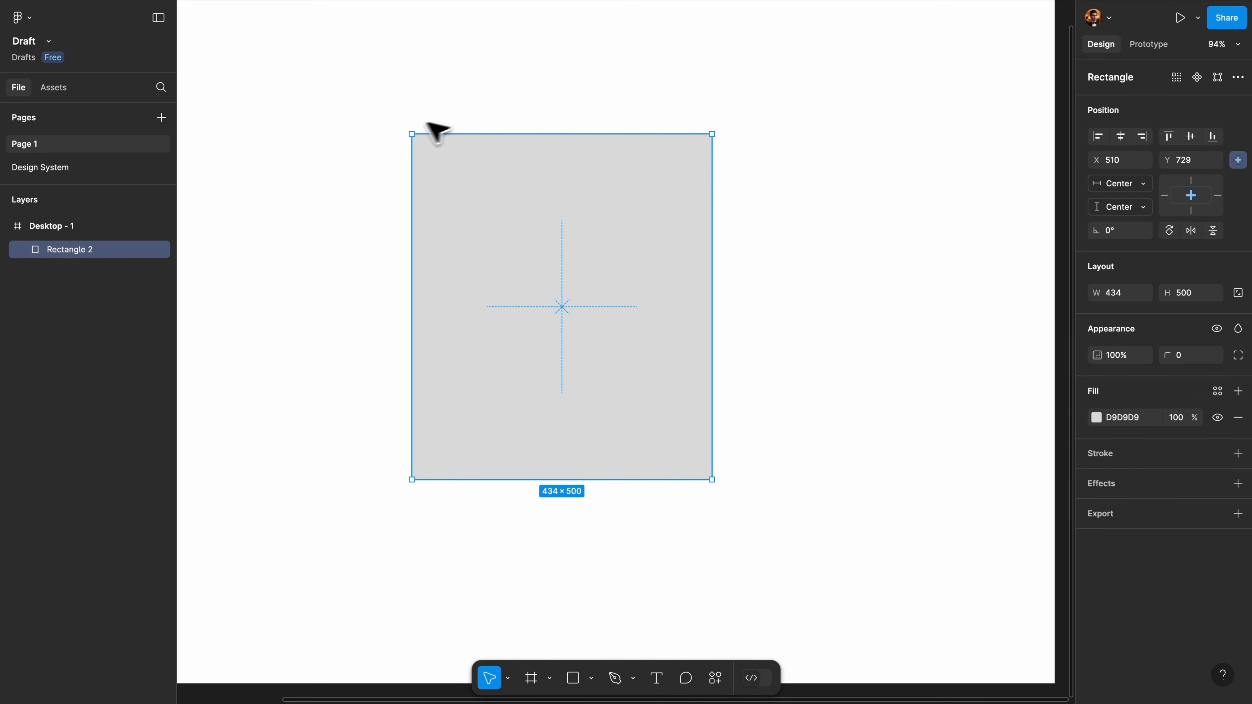
Try different corner radii on the selected rectangle and undo the last radius change
{"action": "left_click", "coordinate": [641, 114]}
{"action": "left_click", "coordinate": [690, 299]}
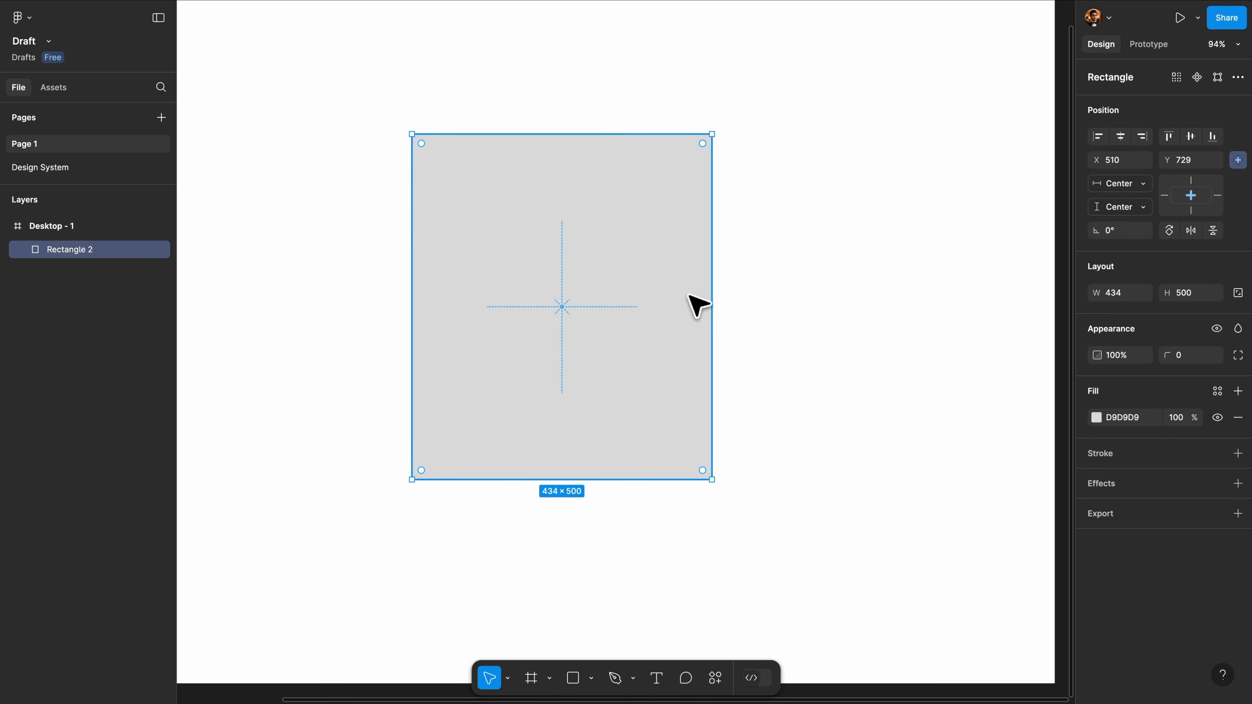
{"action": "left_click_drag", "start_coordinate": [1172, 356], "coordinate": [1203, 356]}
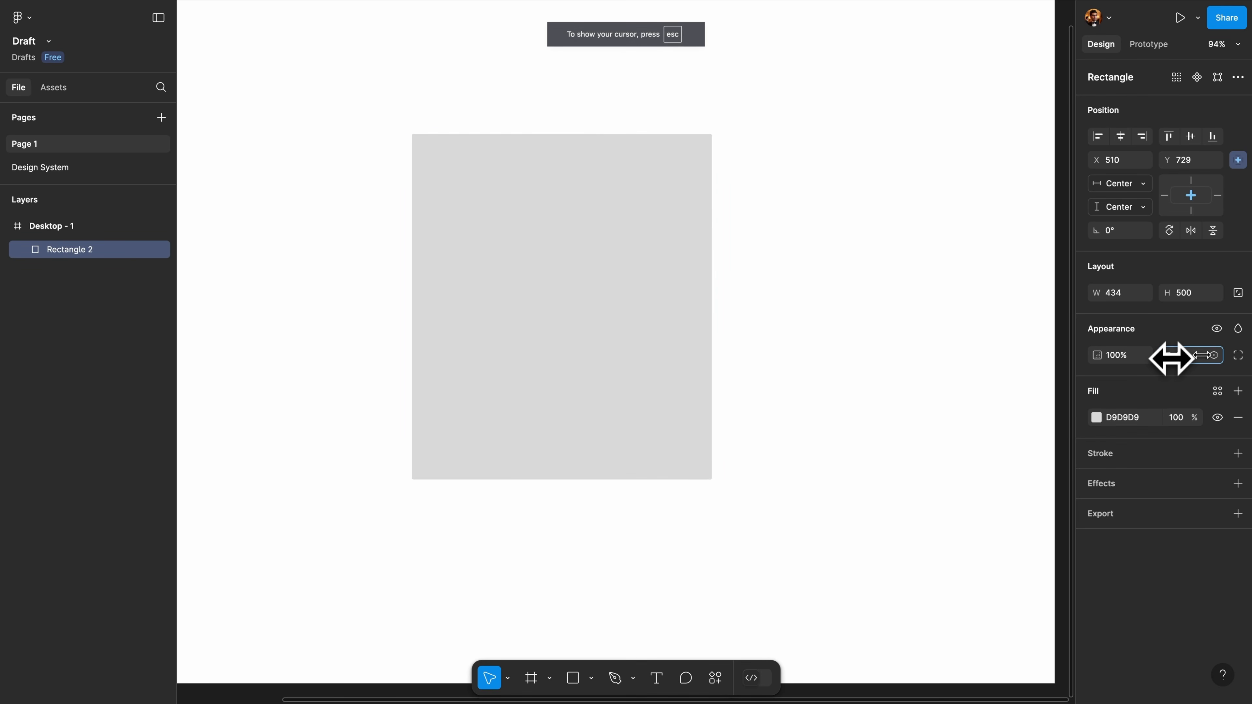
{"action": "left_click_drag", "start_coordinate": [84, 354], "coordinate": [77, 388]}
{"action": "left_click_drag", "start_coordinate": [957, 399], "coordinate": [951, 243]}
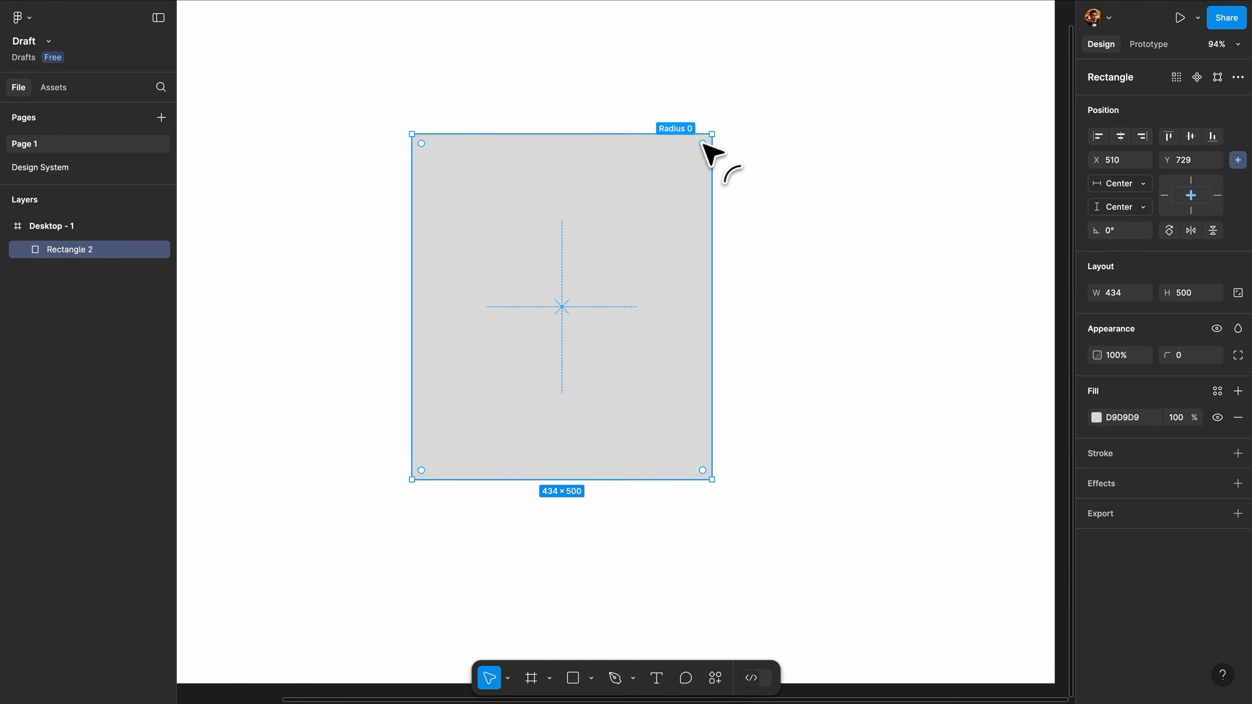
{"action": "mouse_move", "coordinate": [704, 144]}
{"action": "left_mouse_down"}
{"action": "mouse_move", "coordinate": [660, 198]}
{"action": "mouse_move", "coordinate": [696, 181]}
{"action": "mouse_move", "coordinate": [672, 192]}
{"action": "mouse_move", "coordinate": [709, 153]}
{"action": "left_mouse_up"}
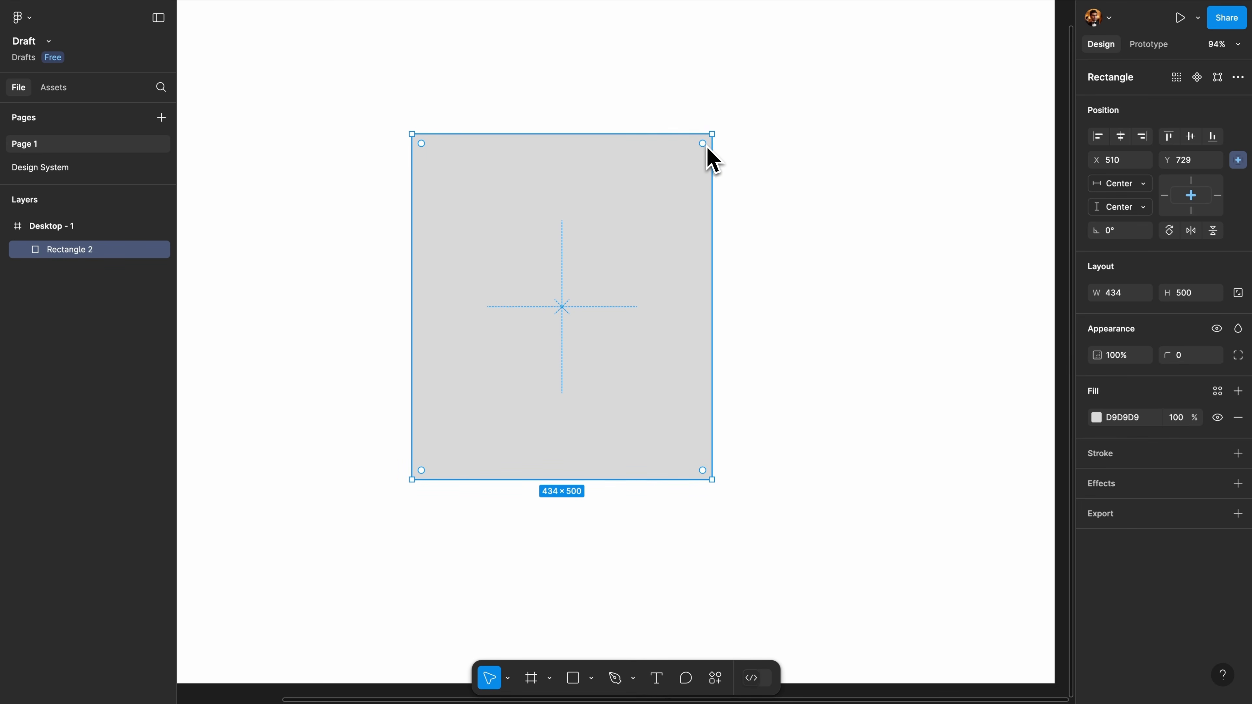
{"action": "key", "text": "super+z"}
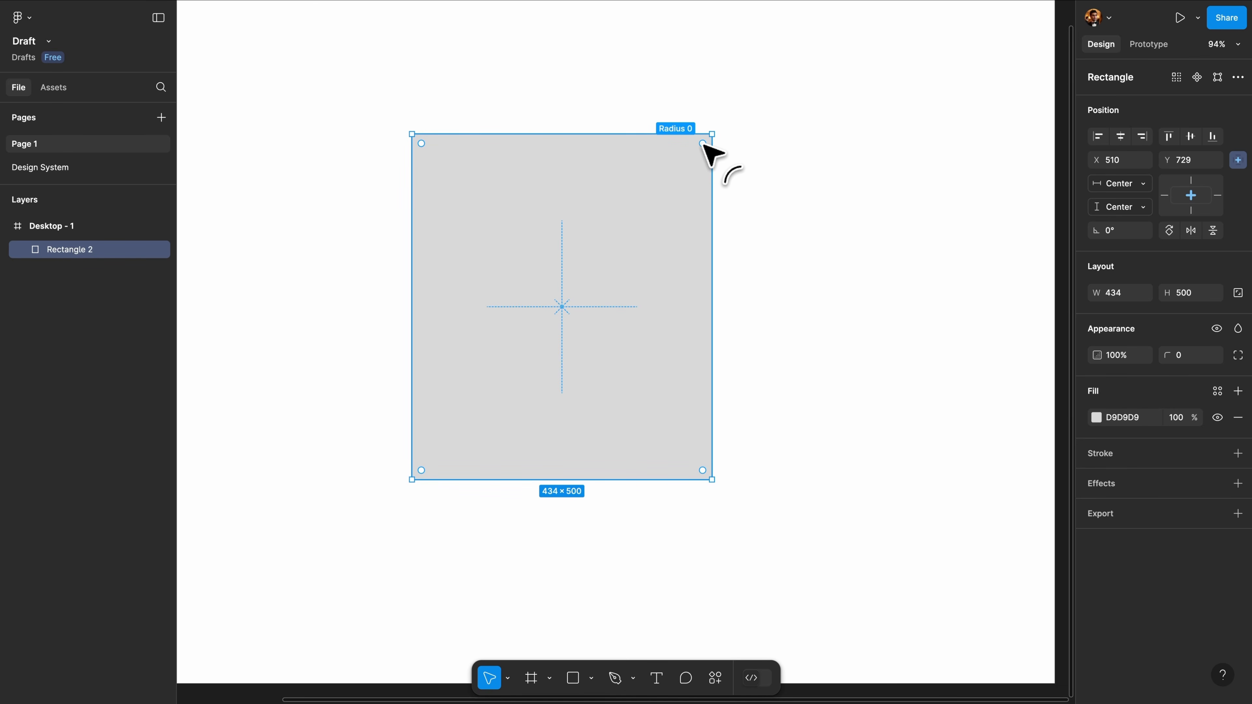
Try strongly rounded corners on the rectangle, undo them, and round all corners to a radius of about 40
{"action": "left_click_drag", "start_coordinate": [704, 143], "coordinate": [567, 229]}
{"action": "key", "text": "super+z"}
{"action": "left_click_drag", "start_coordinate": [702, 142], "coordinate": [688, 168]}
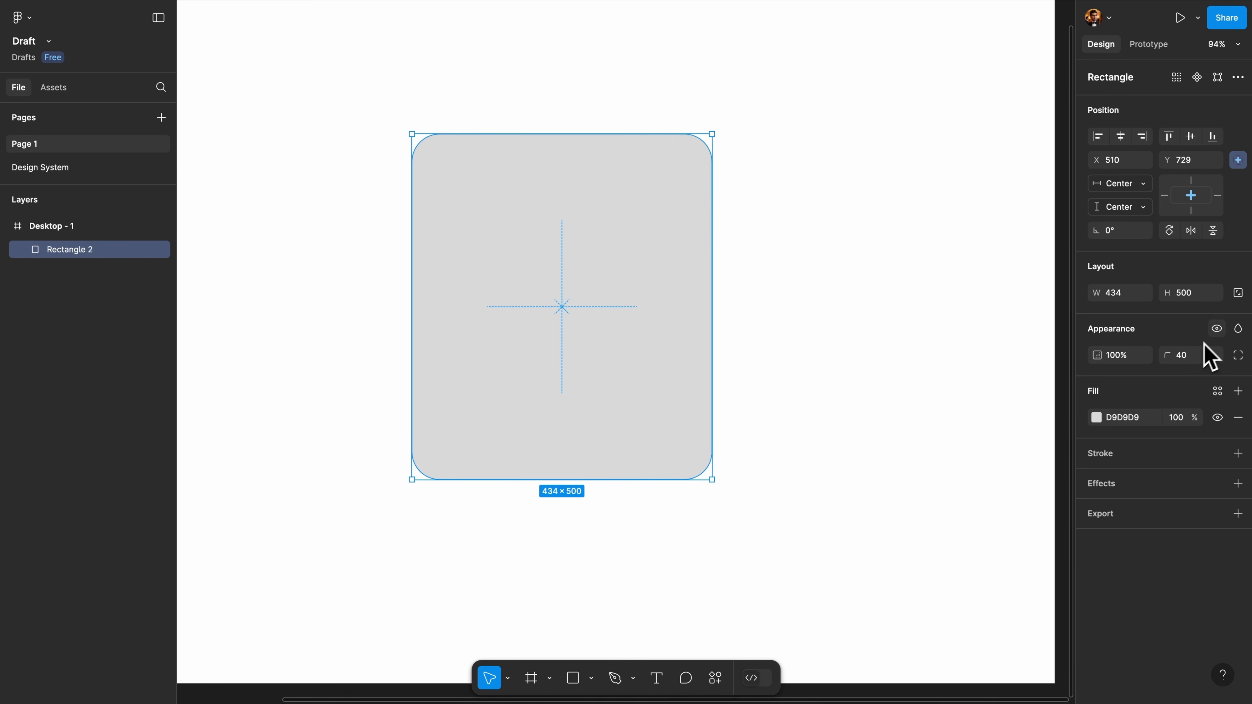
Open the rectangle's individual corner radii and set the top-left corner radius to 0
{"action": "left_click", "coordinate": [1239, 357]}
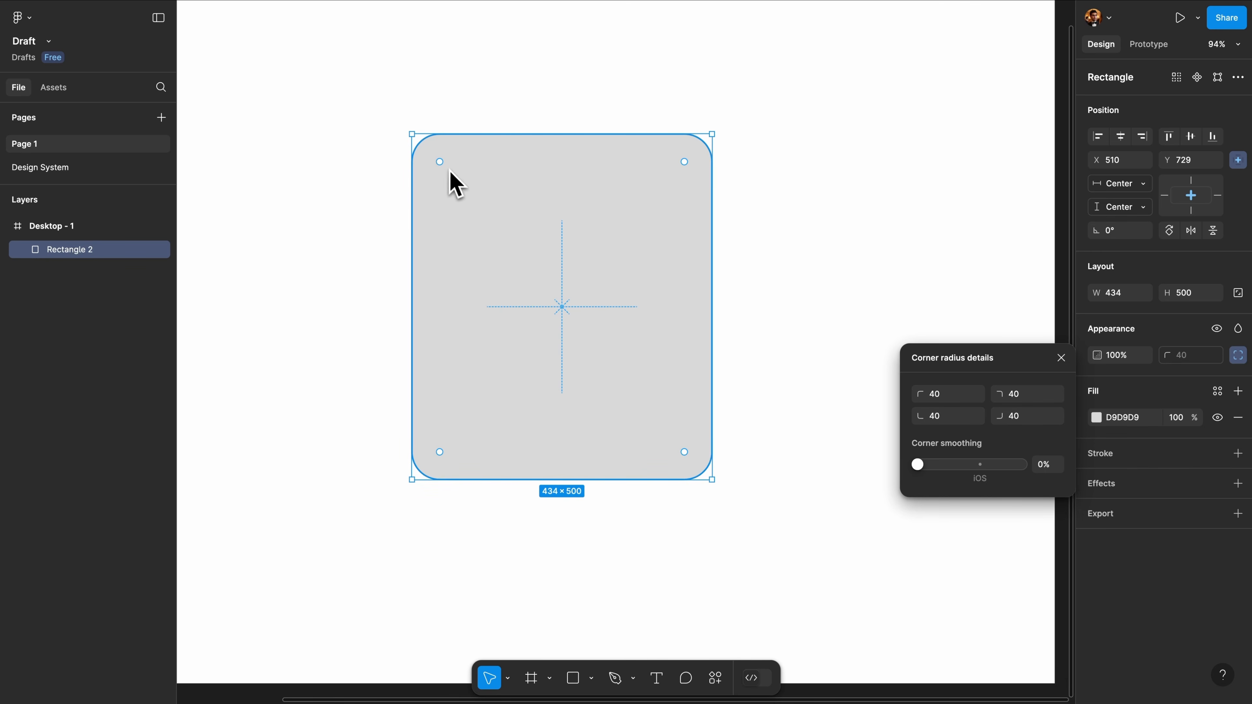
{"action": "left_click", "coordinate": [947, 398]}
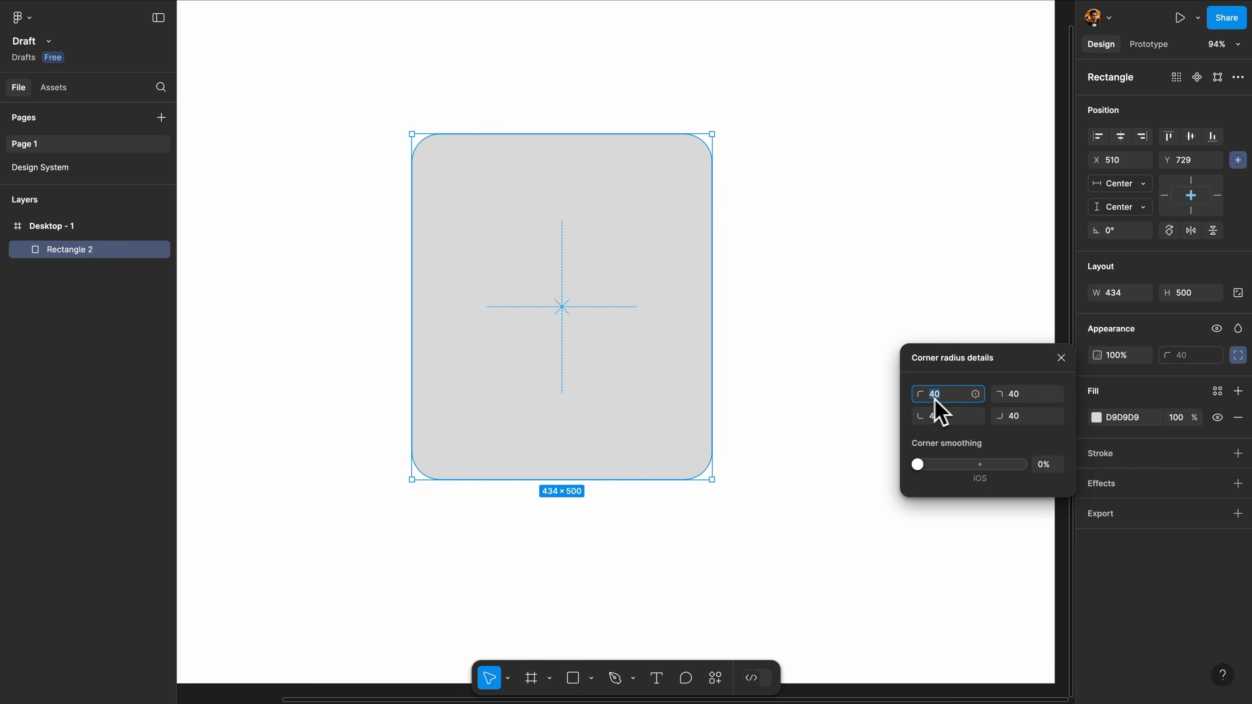
{"action": "type", "text": "0"}
{"action": "key", "text": "Return"}
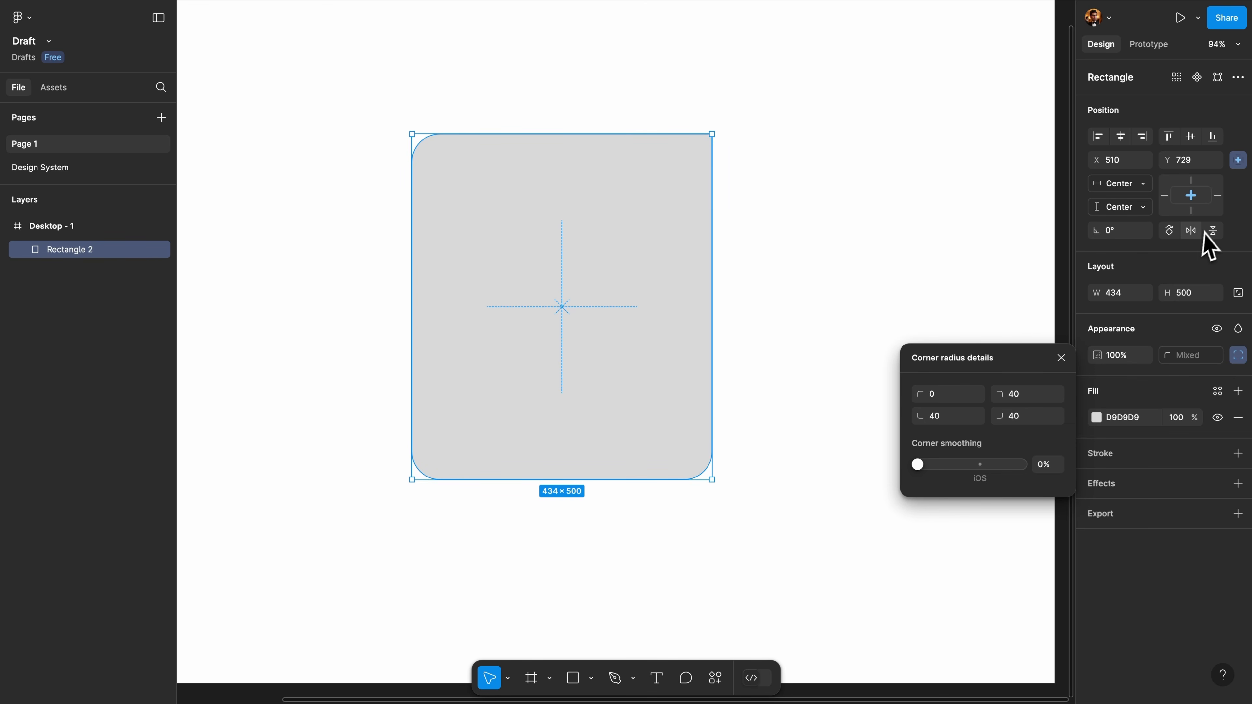
Flip the rectangle horizontally and enlarge the radius of its top-right corner
{"action": "left_click", "coordinate": [1192, 231]}
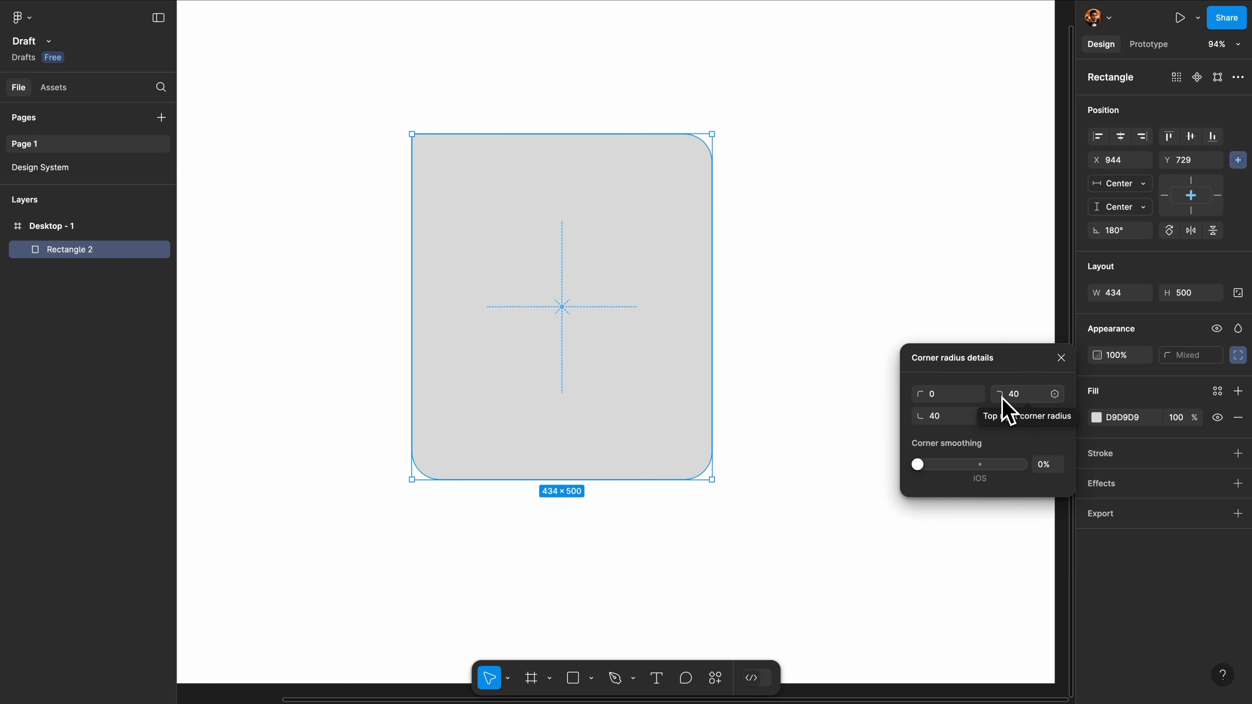
{"action": "left_click_drag", "start_coordinate": [1005, 395], "coordinate": [1006, 395]}
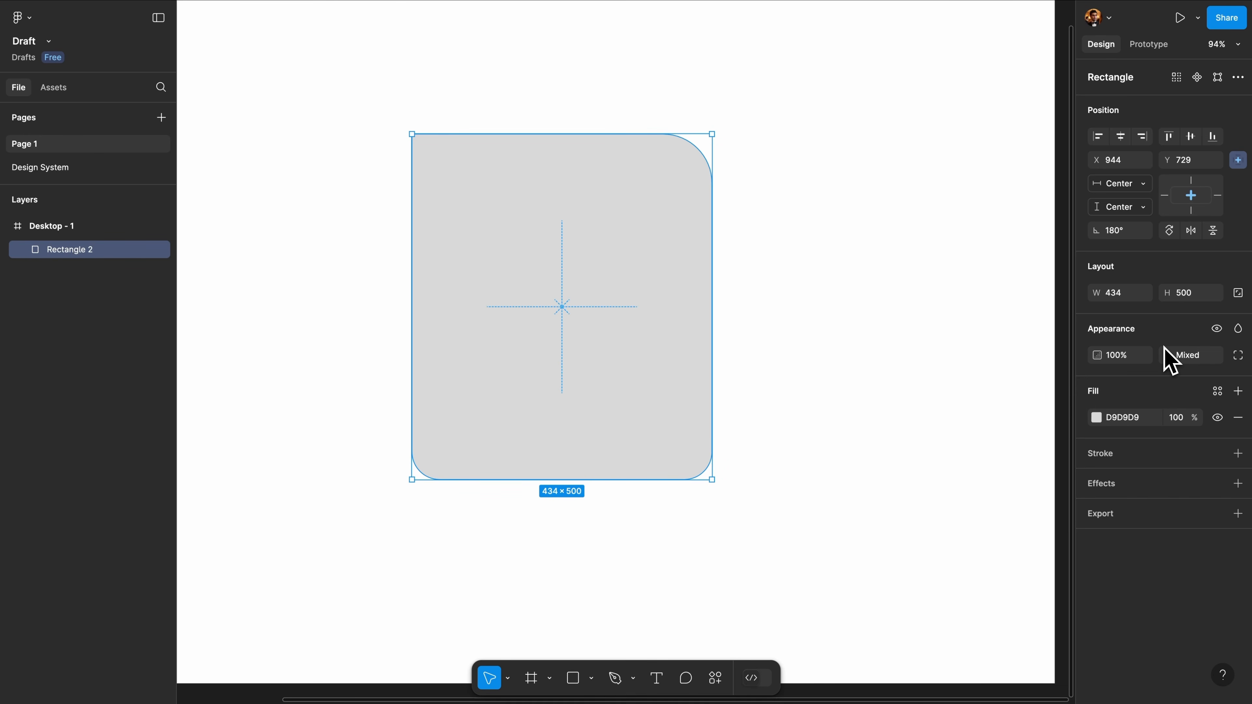
Hide Rectangle 2 and show it again, first through its appearance setting and again through its layer entry
{"action": "left_click", "coordinate": [1217, 330]}
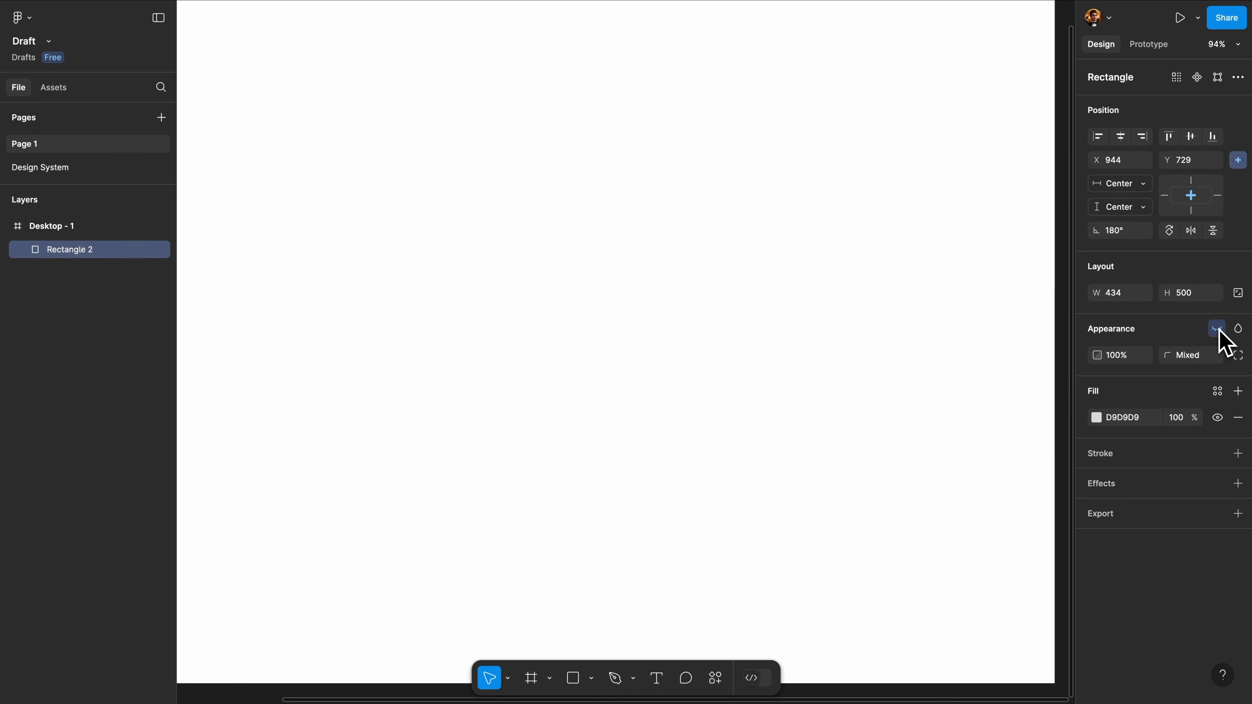
{"action": "left_click", "coordinate": [1218, 329]}
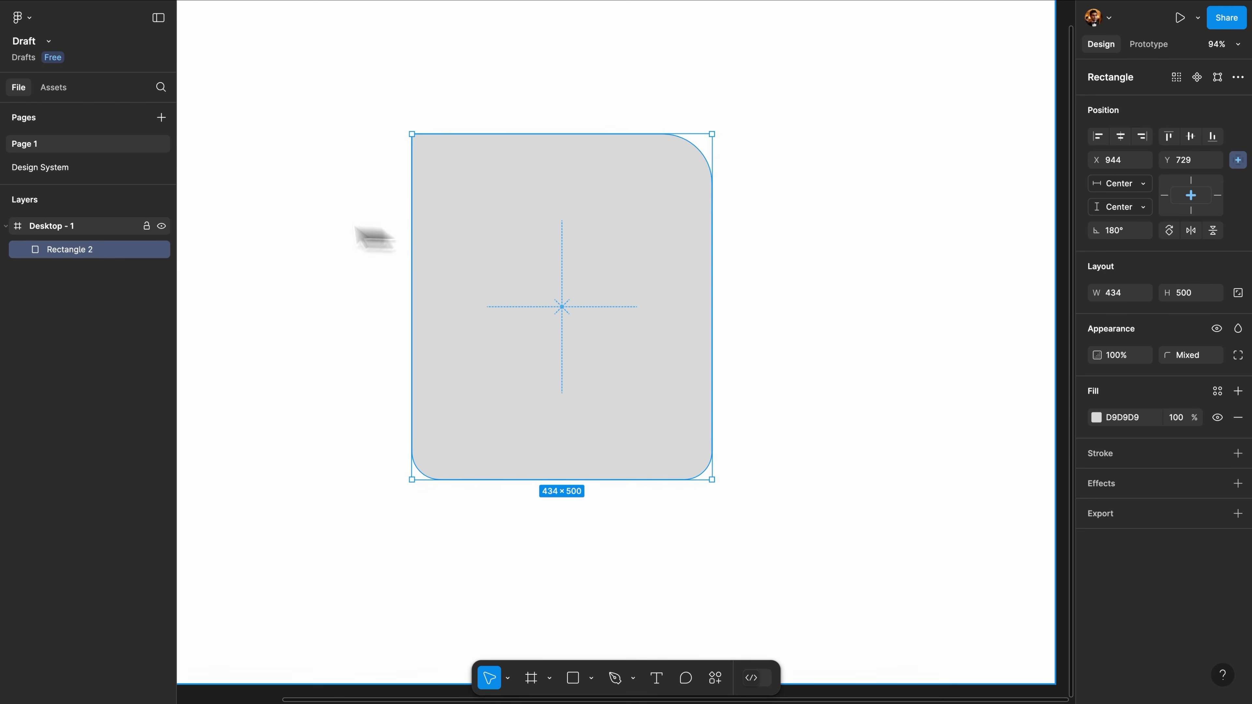
{"action": "left_click", "coordinate": [157, 252]}
{"action": "left_click", "coordinate": [161, 254]}
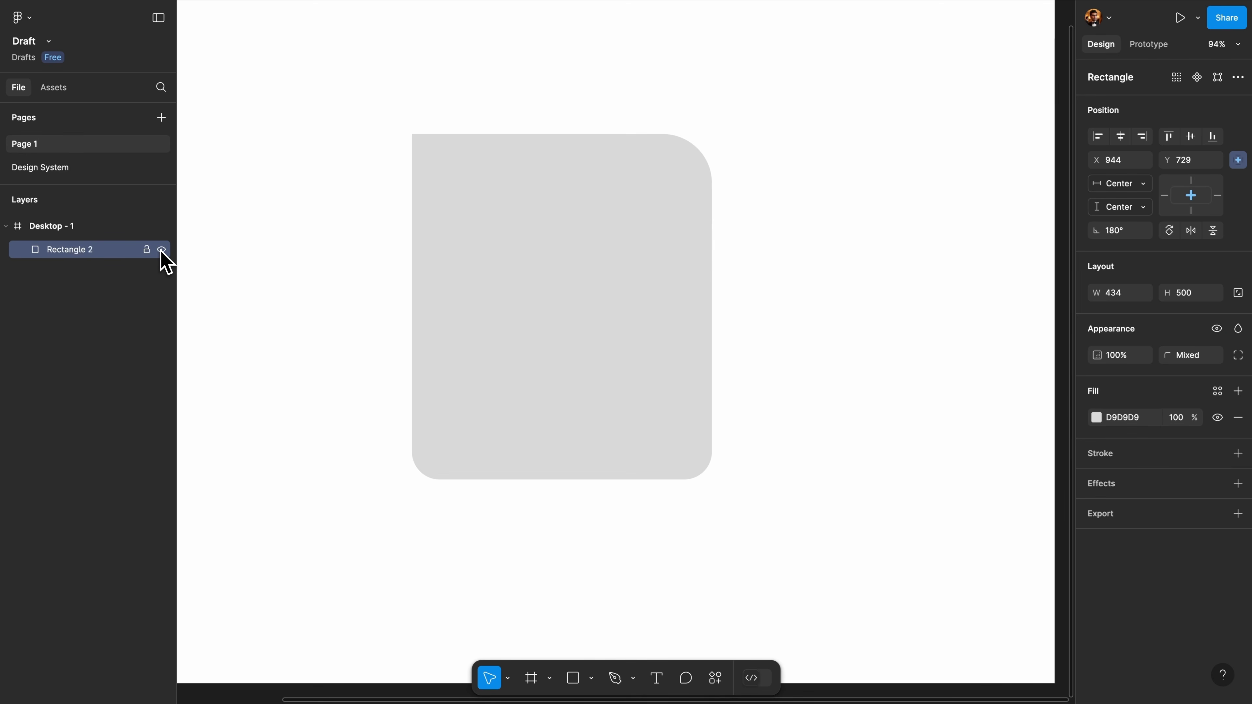
{"action": "left_click", "coordinate": [161, 250]}
{"action": "left_click", "coordinate": [161, 250]}
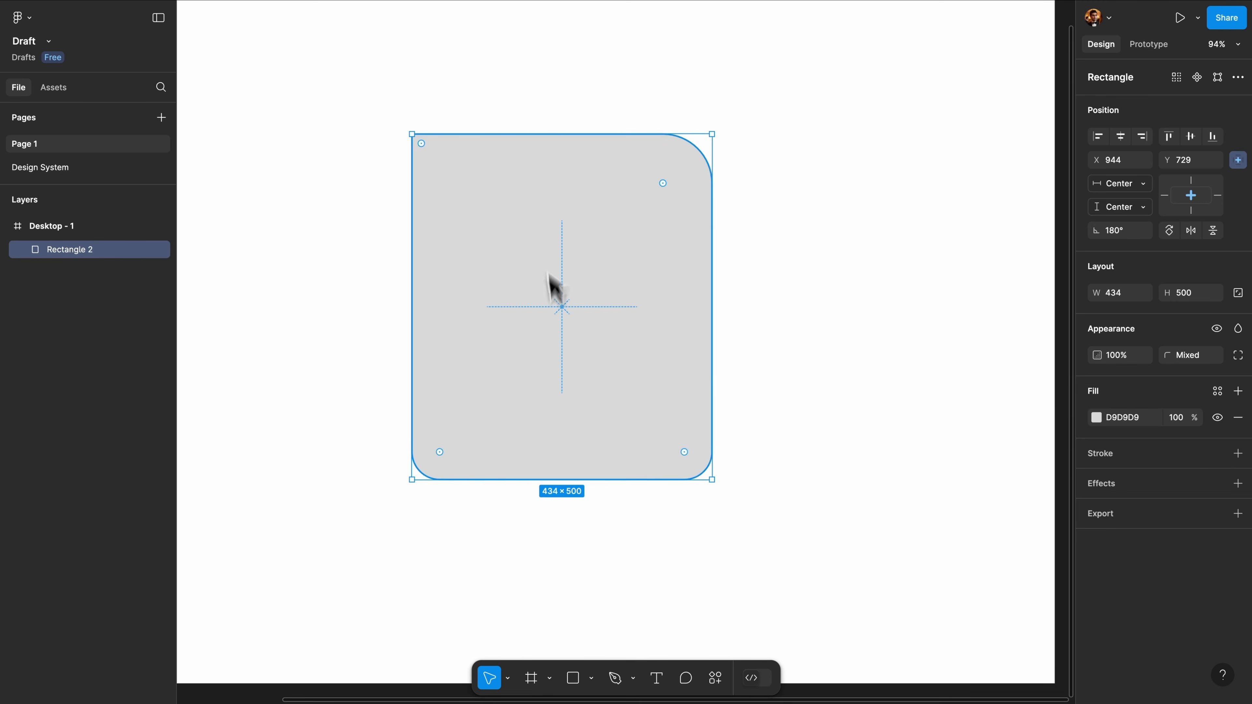
Change the rectangle's solid fill to the violet 4942A3, try a lower fill opacity and return it to 100%
{"action": "left_click", "coordinate": [1096, 417]}
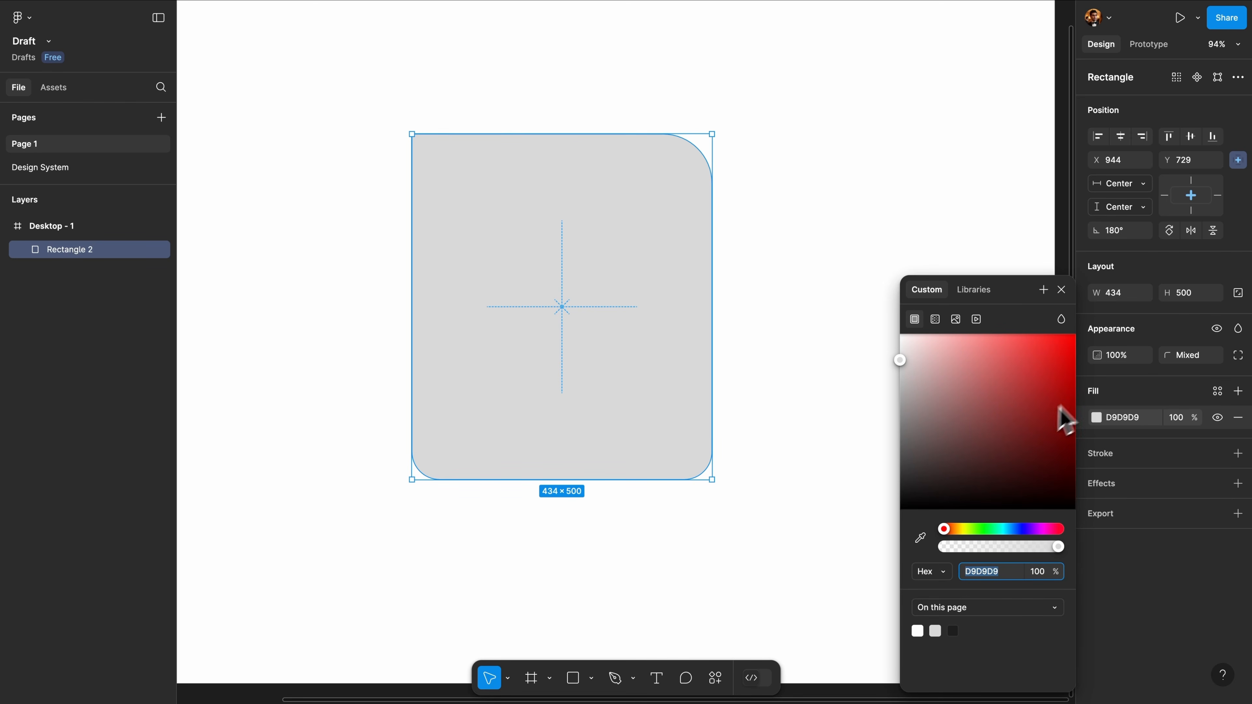
{"action": "left_click_drag", "start_coordinate": [982, 377], "coordinate": [1007, 409]}
{"action": "left_click_drag", "start_coordinate": [944, 530], "coordinate": [1022, 529]}
{"action": "left_click_drag", "start_coordinate": [1023, 547], "coordinate": [972, 551]}
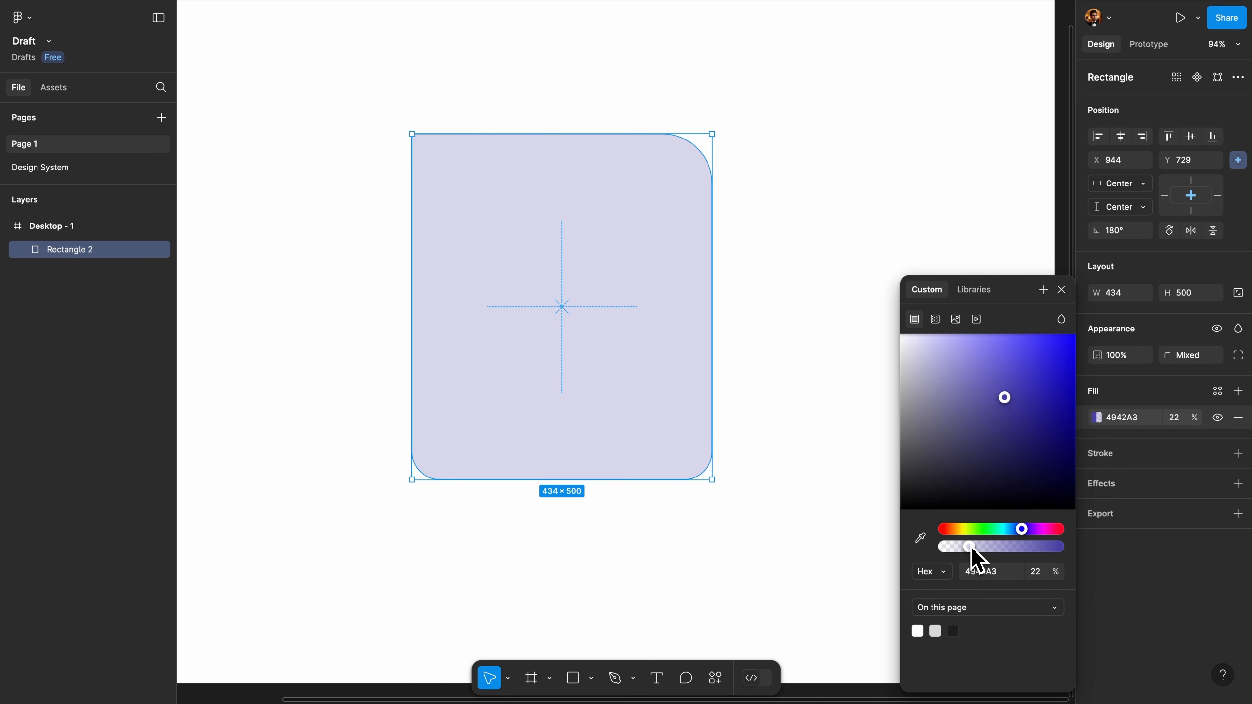
{"action": "left_click_drag", "start_coordinate": [971, 547], "coordinate": [1068, 545]}
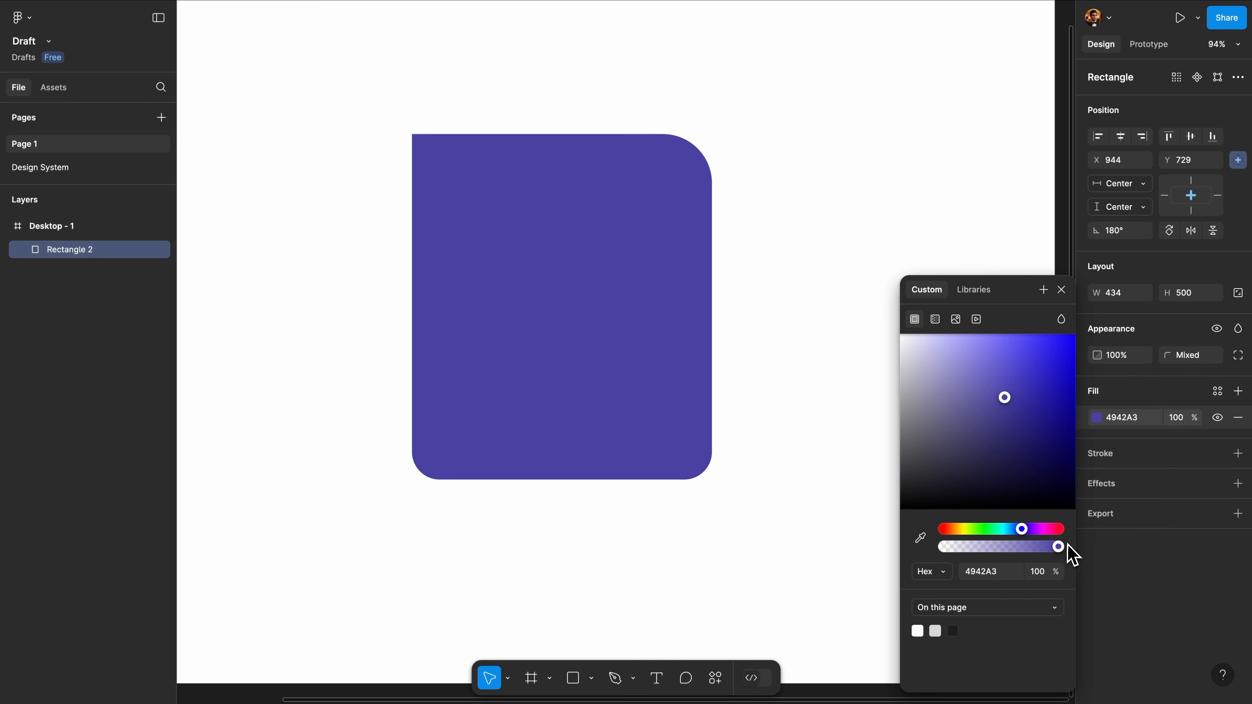
Change the rectangle's fill to the lighter violet 645CD0 while looking at the colour formats and library colours
{"action": "left_click", "coordinate": [944, 574]}
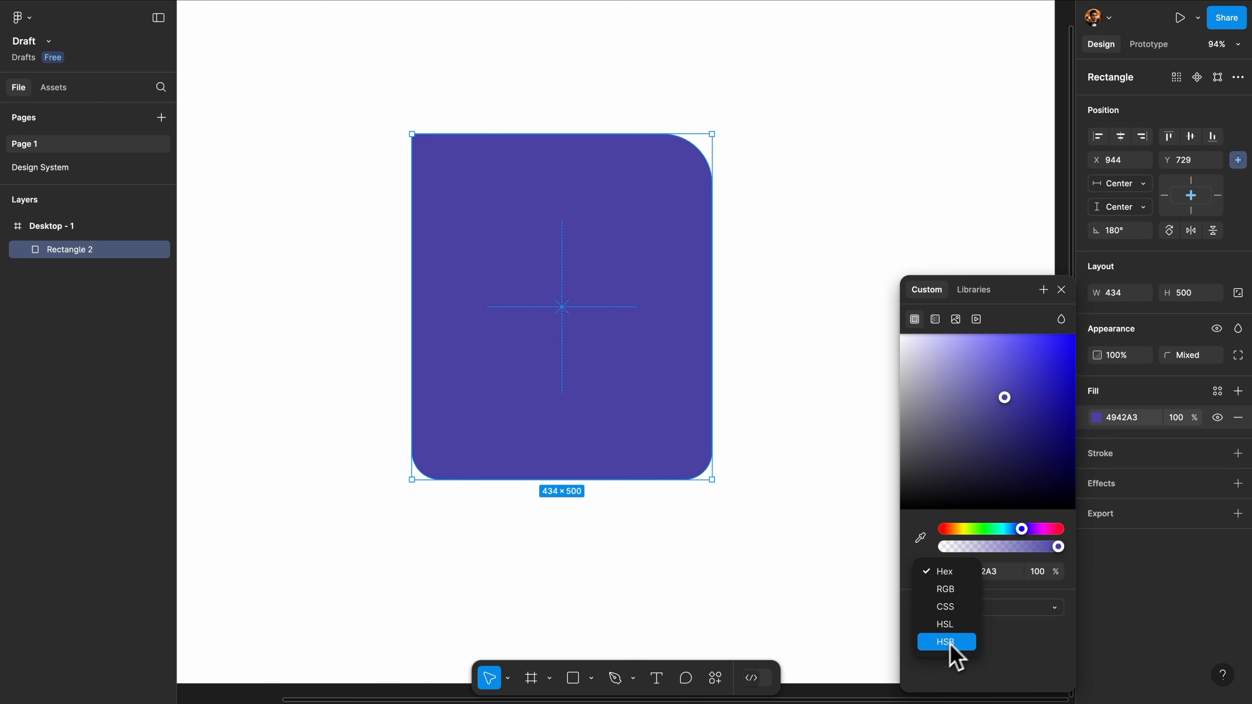
{"action": "left_click", "coordinate": [983, 641]}
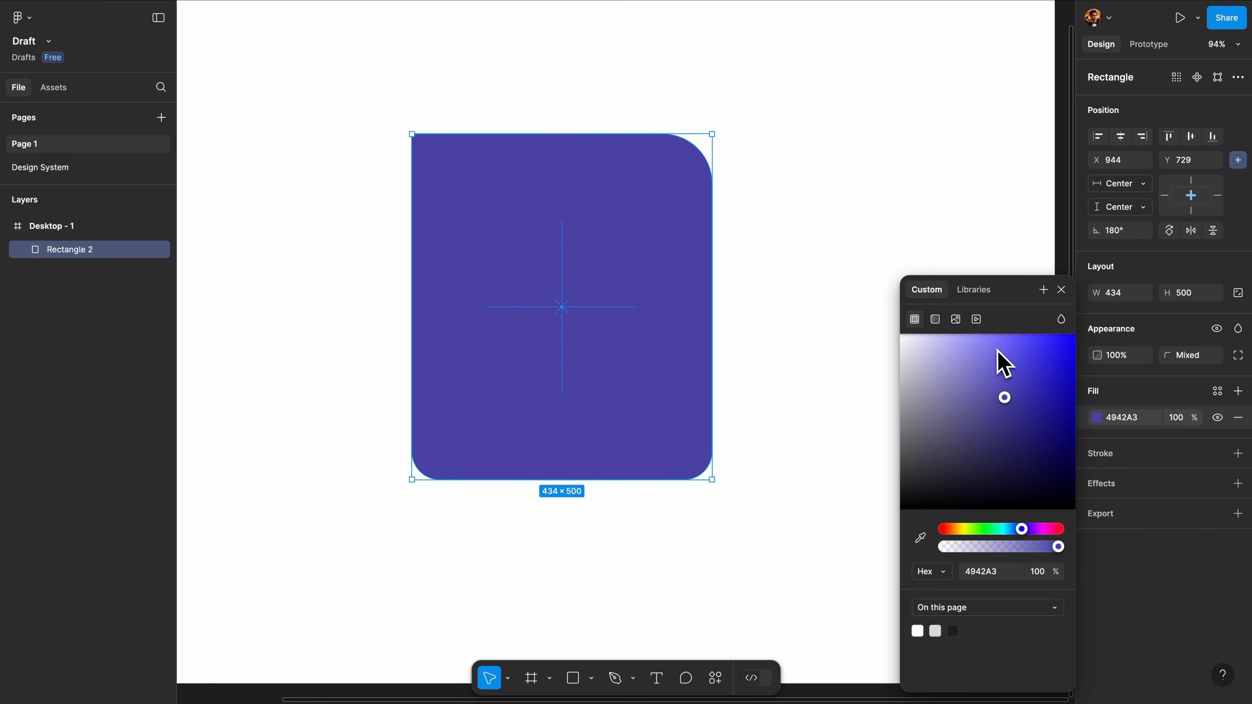
{"action": "left_click", "coordinate": [921, 539]}
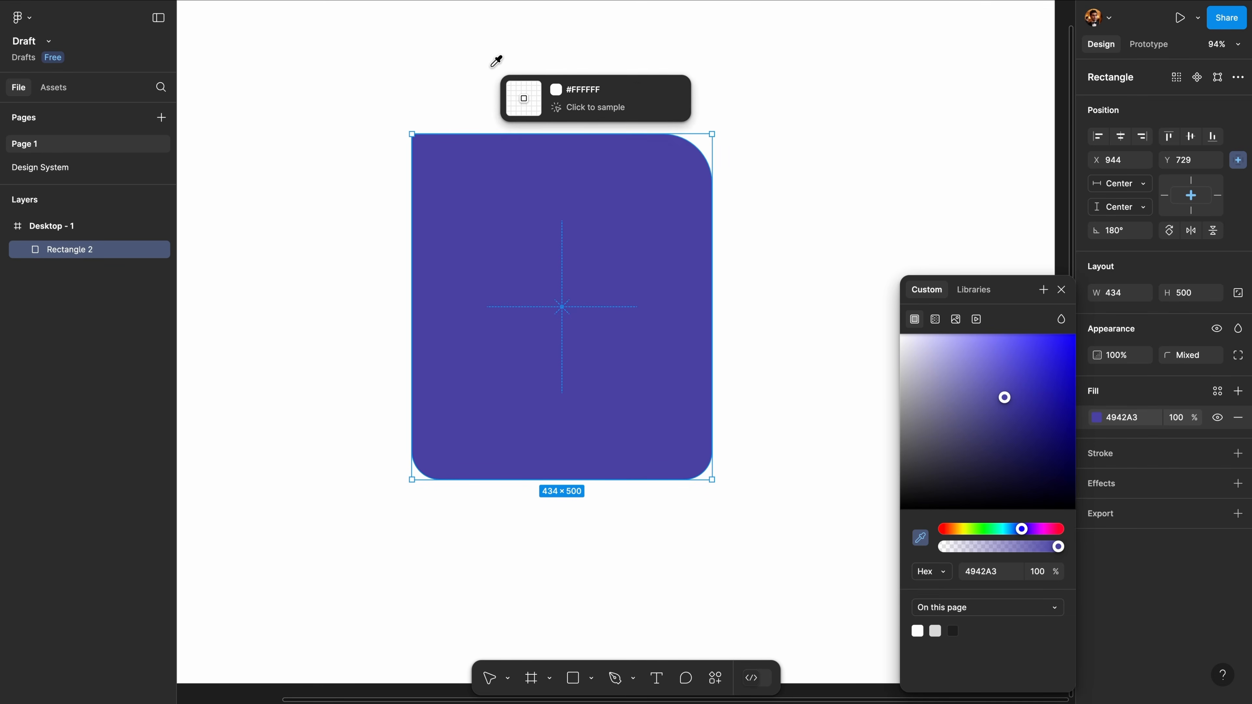
{"action": "left_click", "coordinate": [998, 366]}
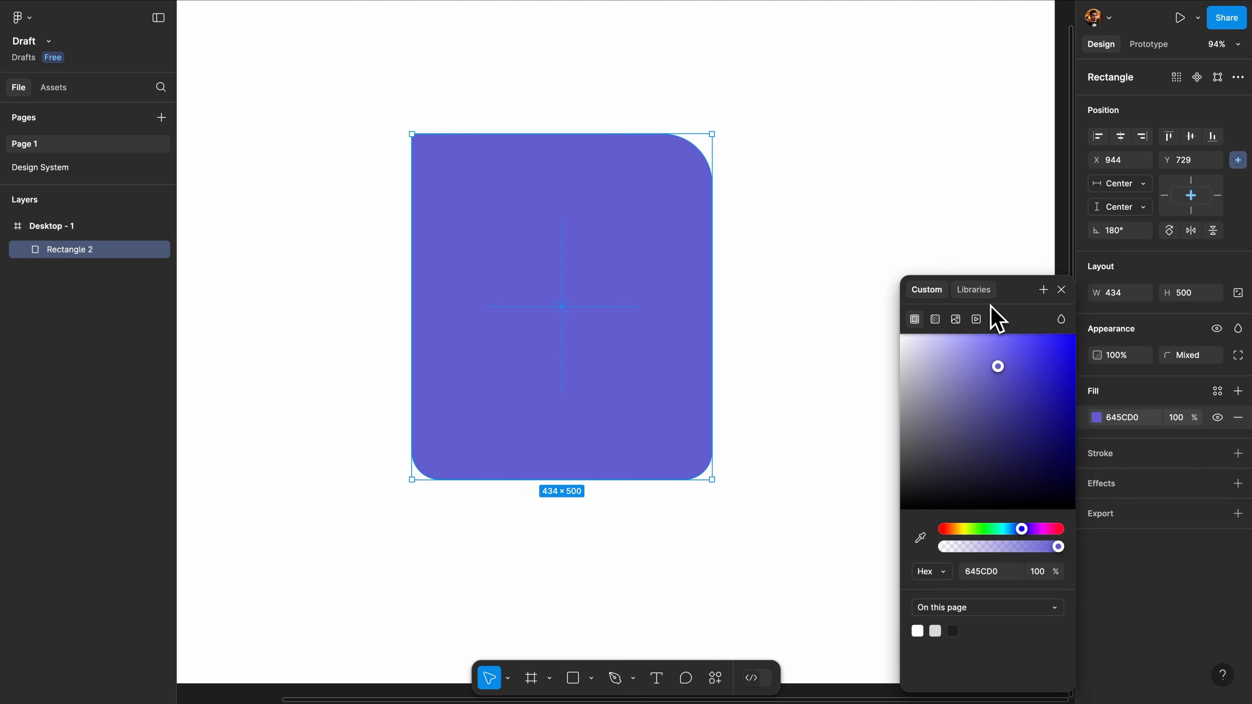
{"action": "left_click", "coordinate": [975, 294]}
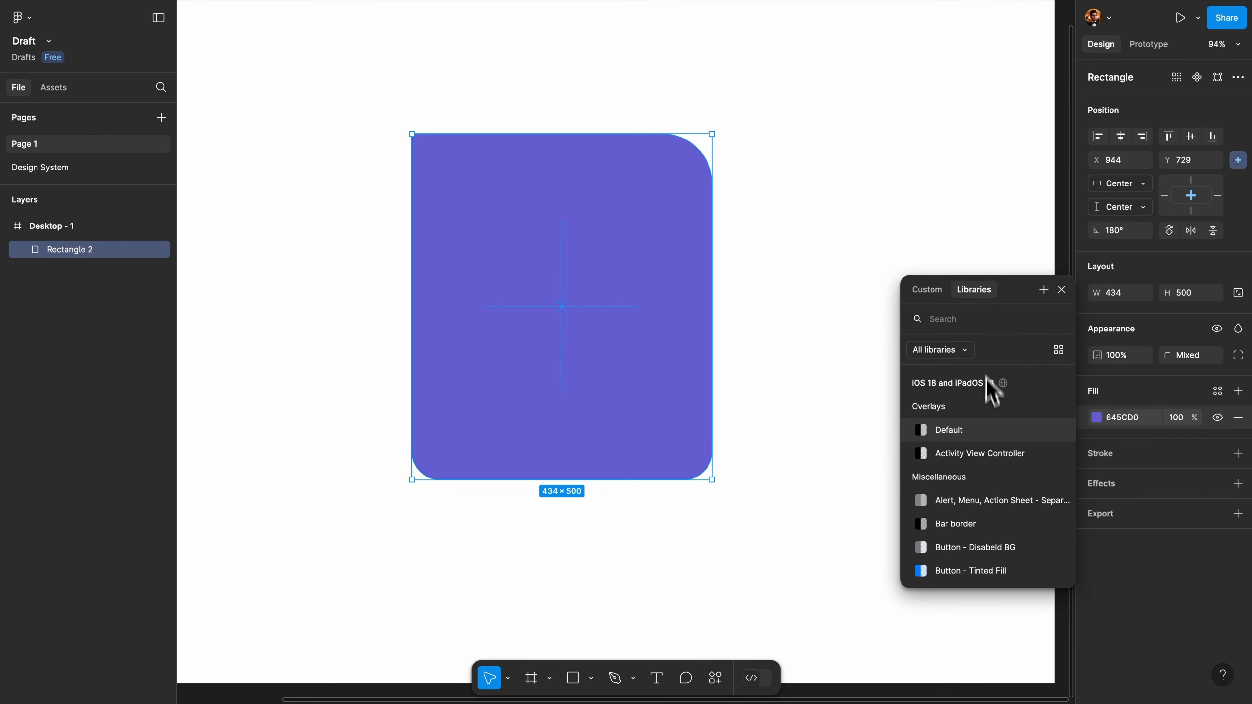
{"action": "left_click", "coordinate": [933, 293]}
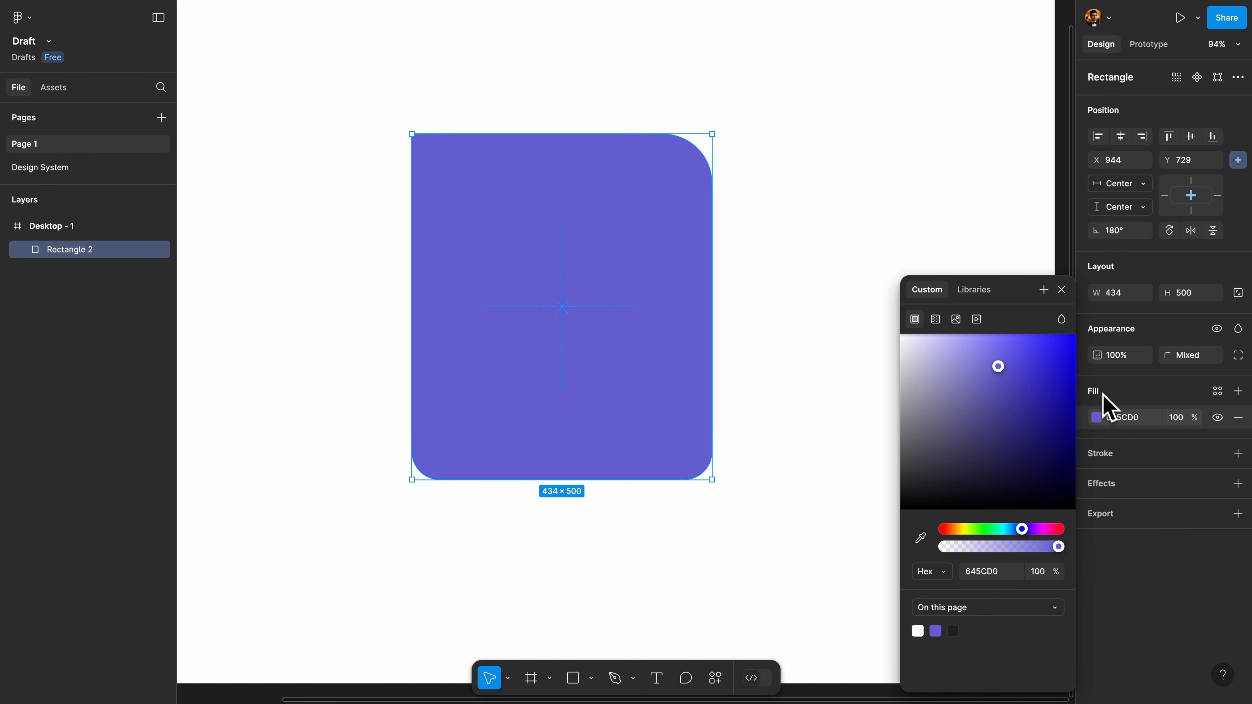
Turn the fill into a linear gradient and add a light violet A49FEC stop at 50%
{"action": "left_click", "coordinate": [936, 320]}
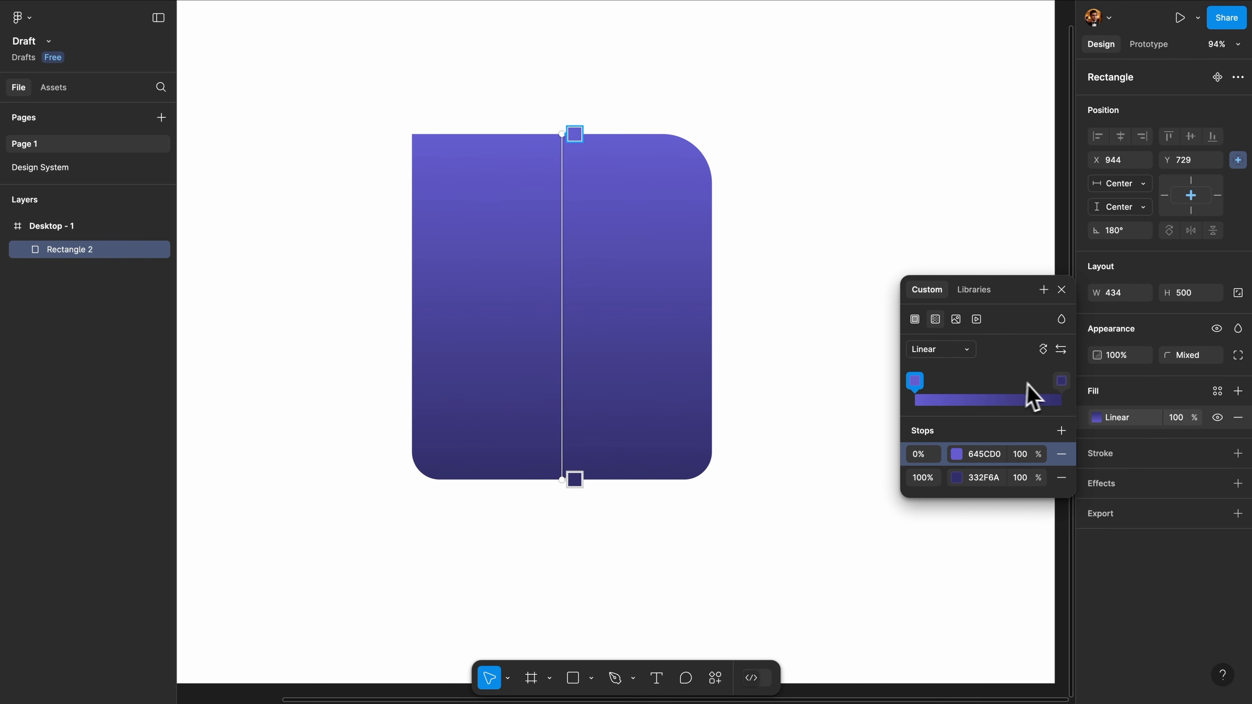
{"action": "left_click_drag", "start_coordinate": [914, 386], "coordinate": [891, 397]}
{"action": "left_click", "coordinate": [1063, 432]}
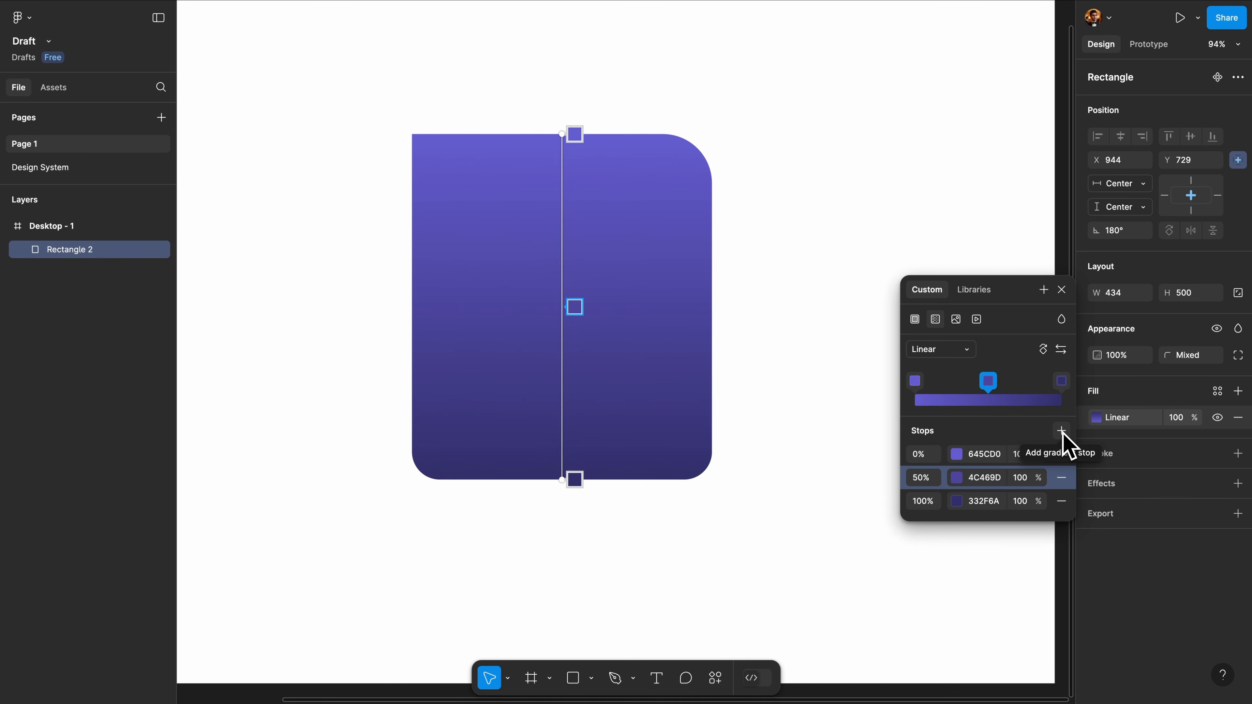
{"action": "left_click", "coordinate": [993, 385]}
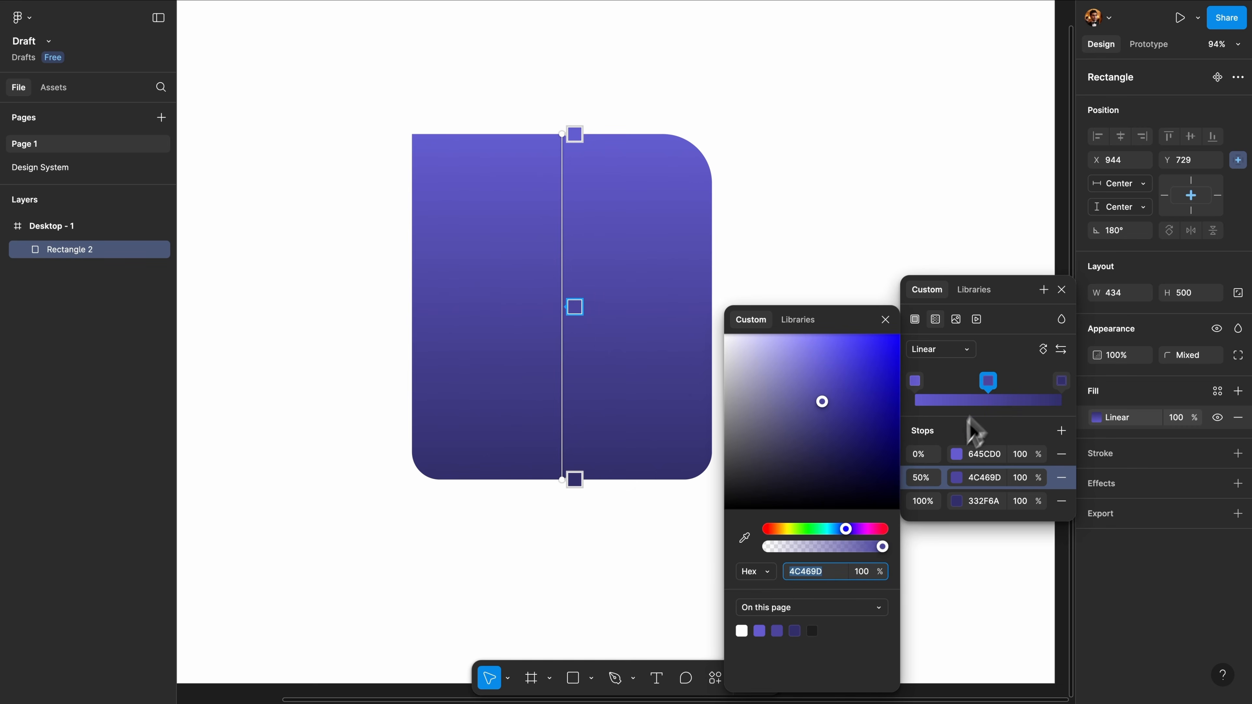
{"action": "left_click_drag", "start_coordinate": [826, 399], "coordinate": [783, 358]}
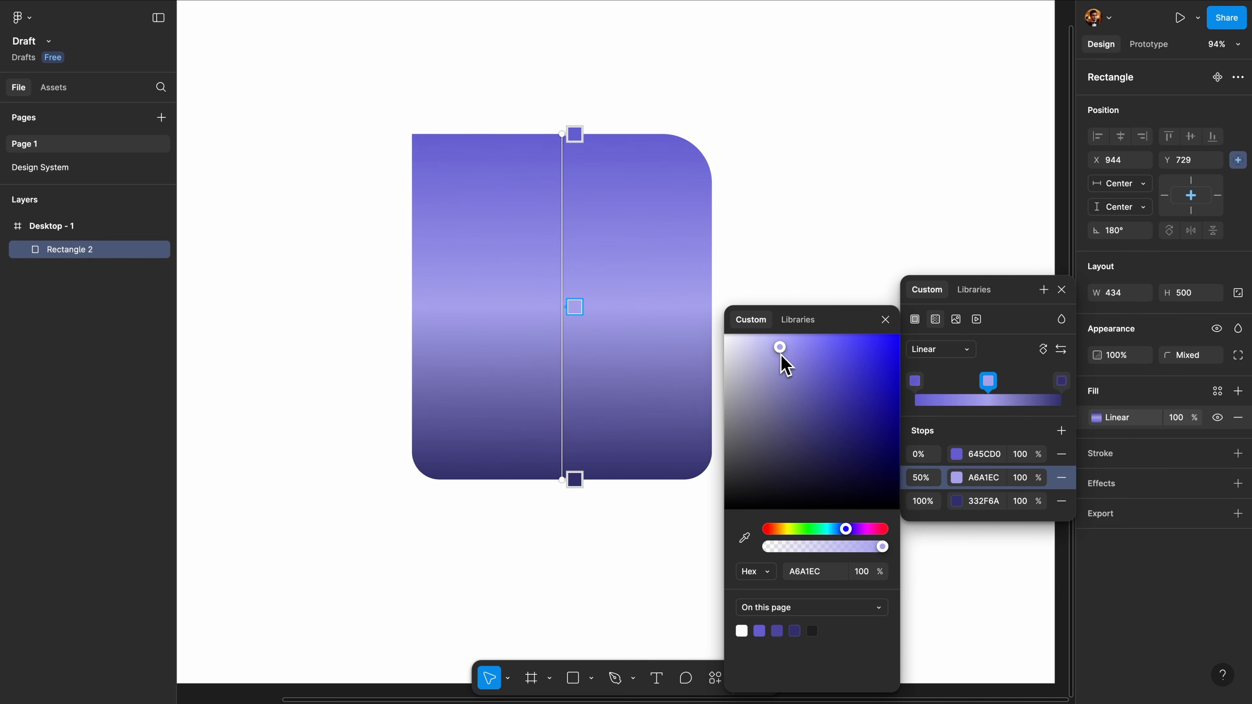
{"action": "left_click", "coordinate": [885, 321]}
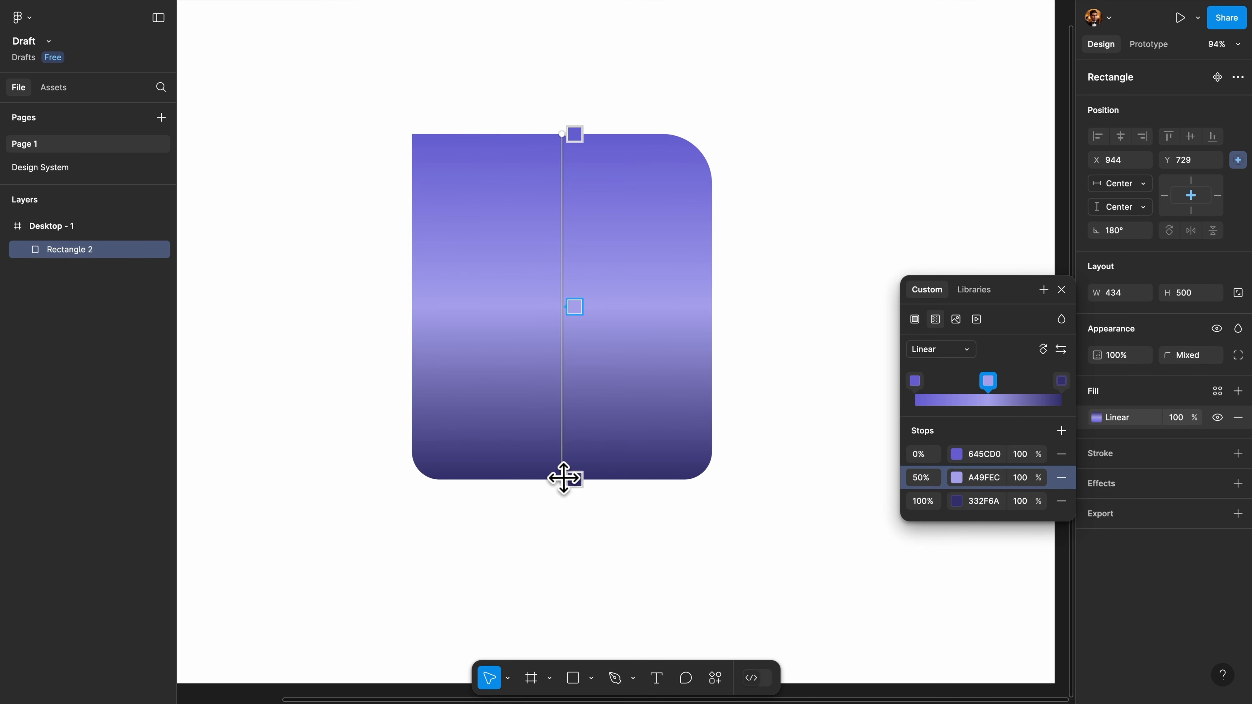
Run the gradient diagonally from beyond the rectangle's upper-left corner to beyond its lower-right corner and flip its direction
{"action": "left_click_drag", "start_coordinate": [573, 478], "coordinate": [738, 479]}
{"action": "left_click_drag", "start_coordinate": [575, 130], "coordinate": [389, 104]}
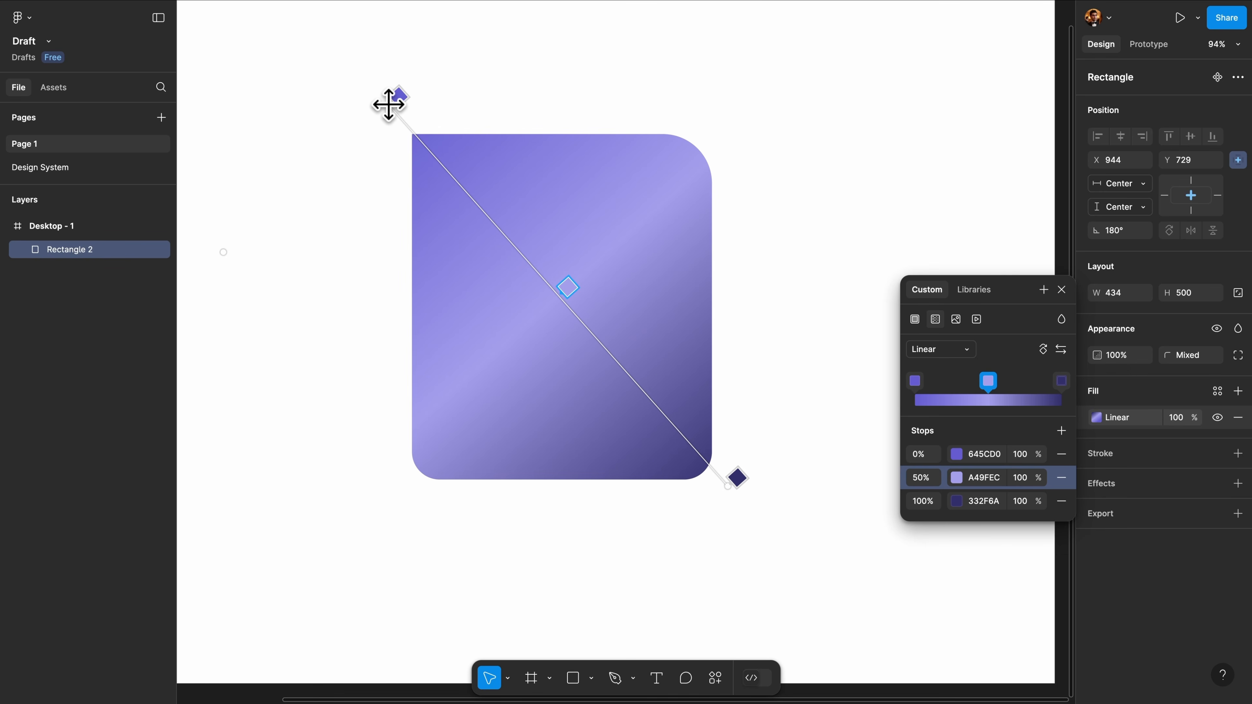
{"action": "left_click", "coordinate": [1063, 352]}
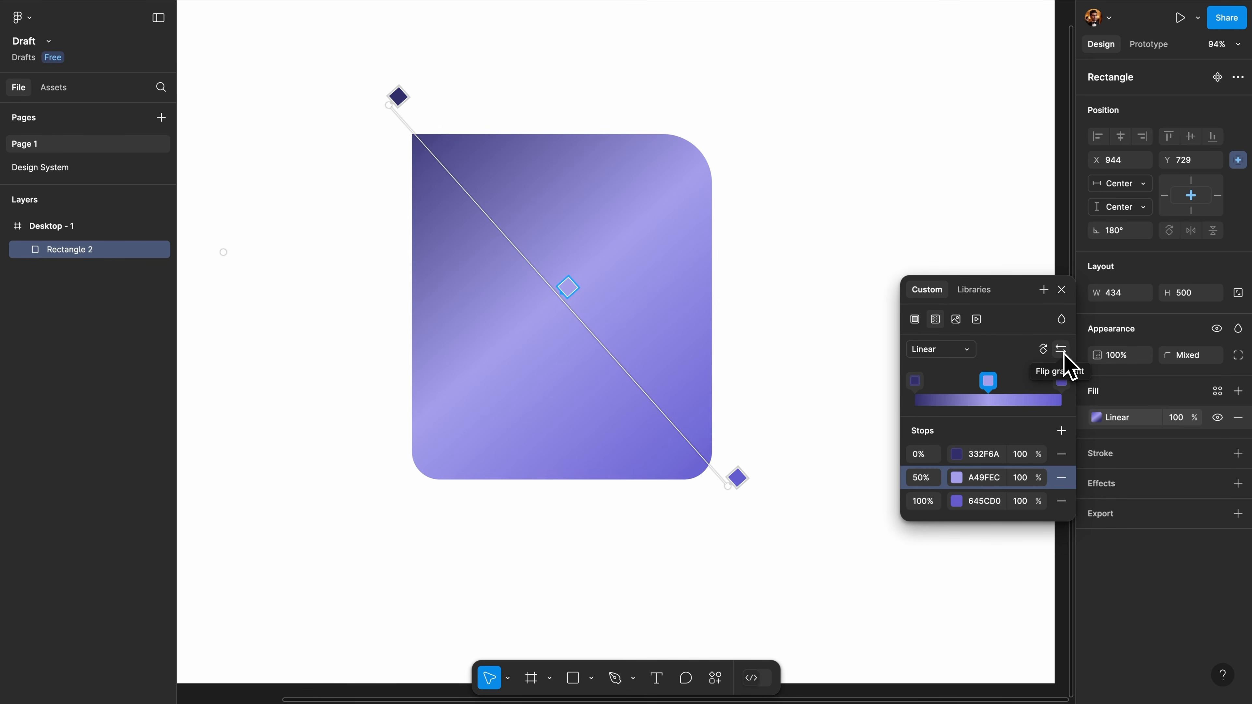
Rotate the rectangle's gradient three times in a row
{"action": "left_click", "coordinate": [1044, 350]}
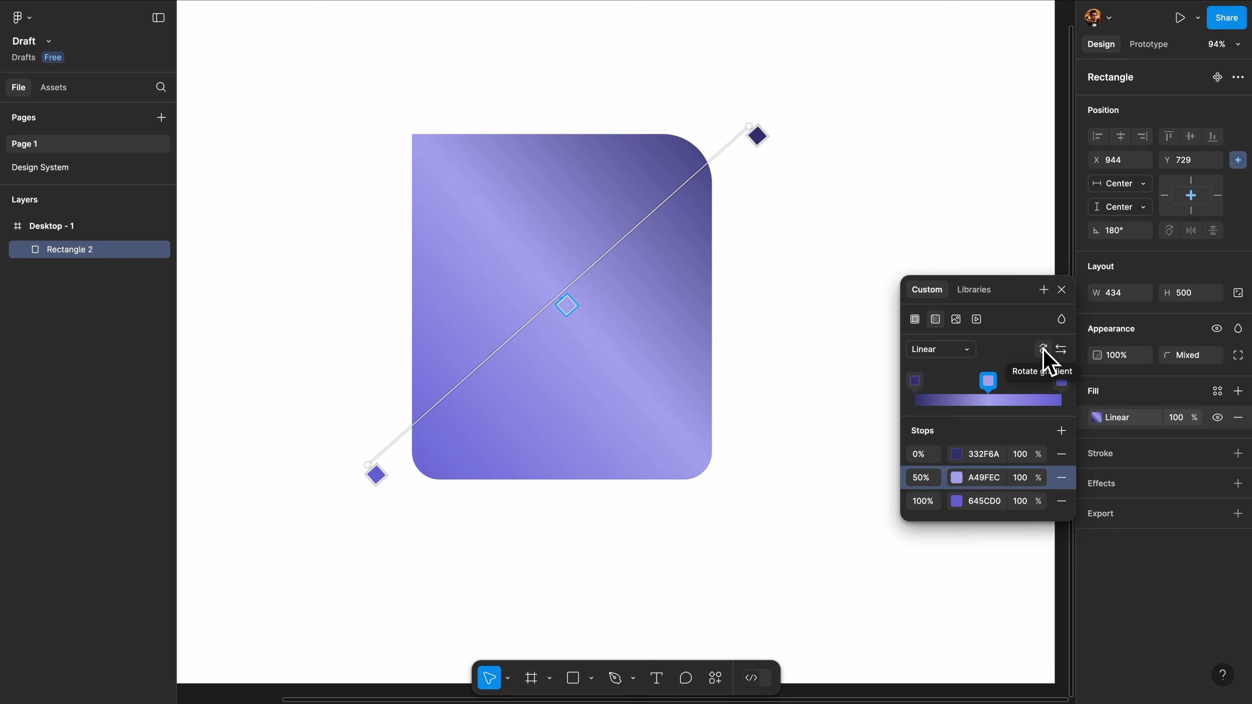
{"action": "left_click", "coordinate": [1044, 350]}
{"action": "left_click", "coordinate": [1044, 350]}
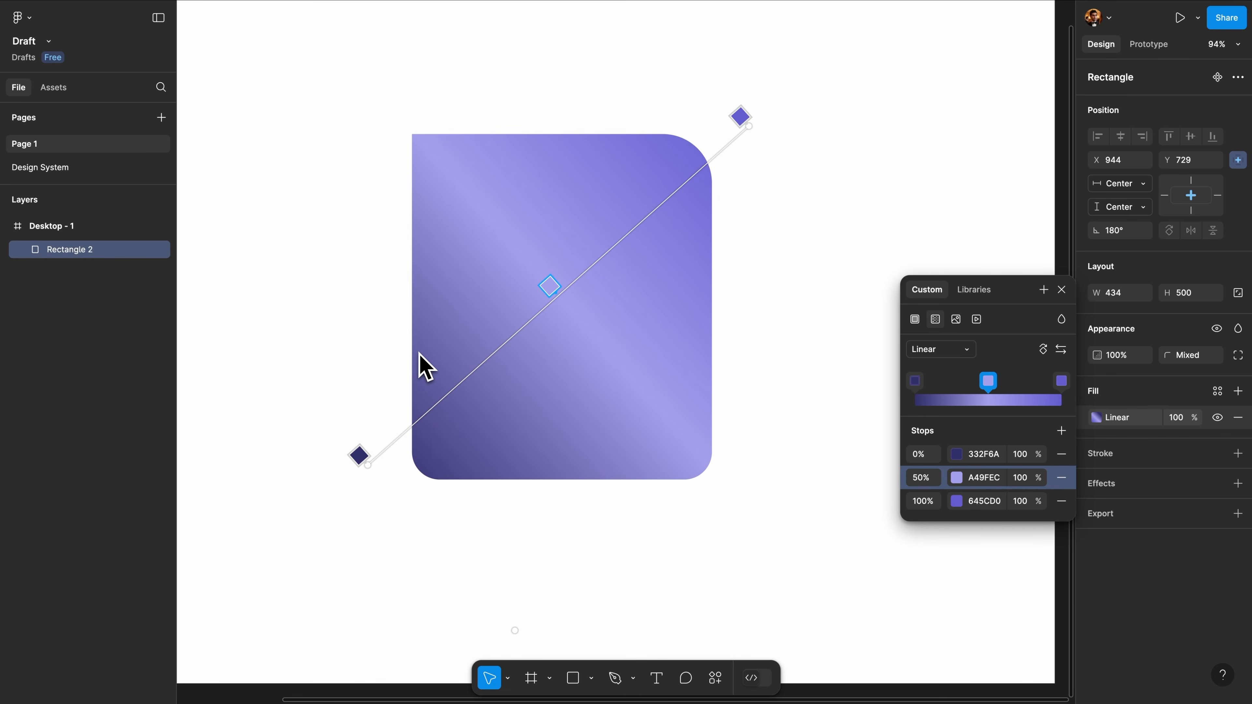
Try the Radial, Angular and Diamond gradient types with moved stop and end handles, and return to Linear
{"action": "left_click", "coordinate": [954, 351]}
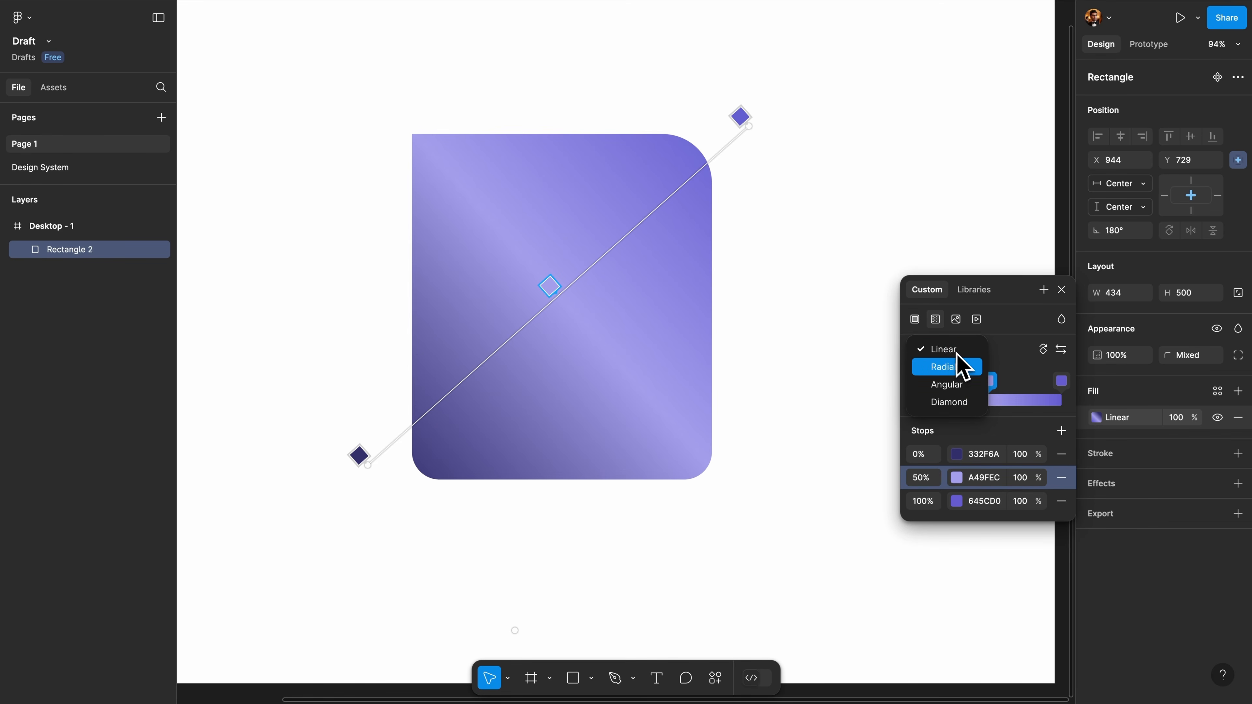
{"action": "left_click", "coordinate": [957, 366]}
{"action": "left_click_drag", "start_coordinate": [550, 287], "coordinate": [560, 278]}
{"action": "left_click", "coordinate": [939, 350]}
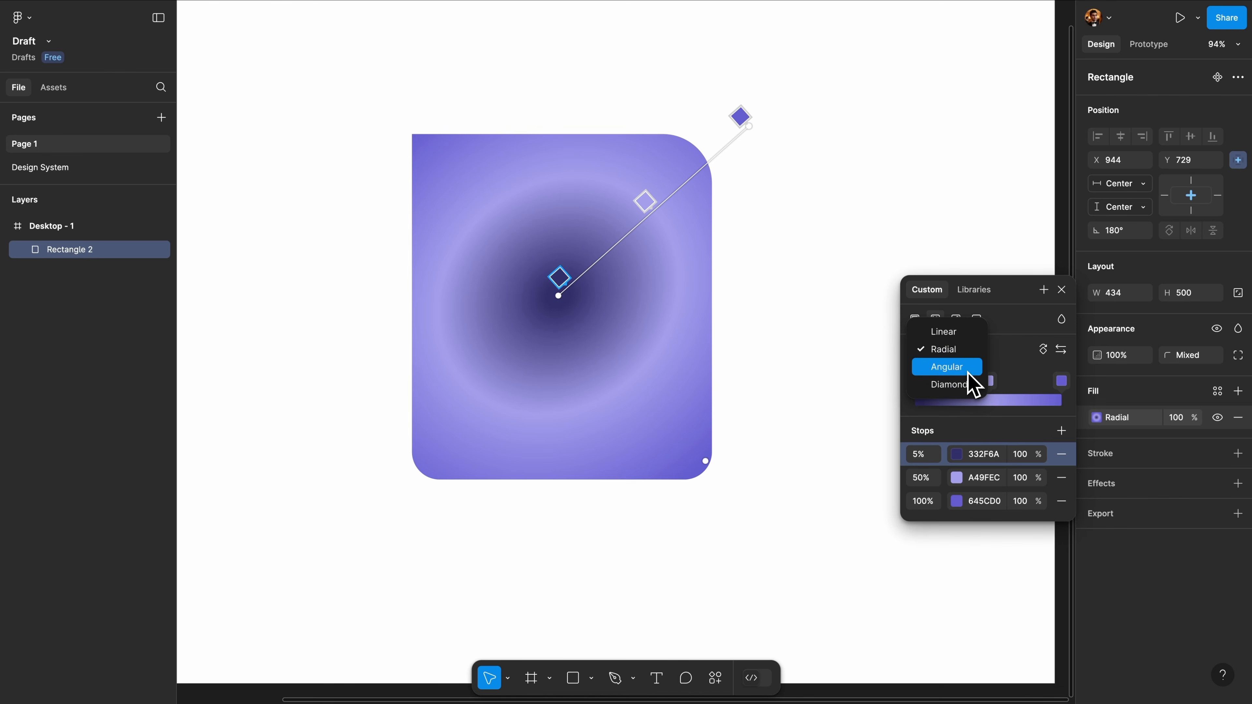
{"action": "left_click", "coordinate": [963, 368]}
{"action": "left_click_drag", "start_coordinate": [749, 126], "coordinate": [800, 306]}
{"action": "left_click", "coordinate": [942, 350]}
{"action": "left_click", "coordinate": [947, 367]}
{"action": "left_click", "coordinate": [937, 350]}
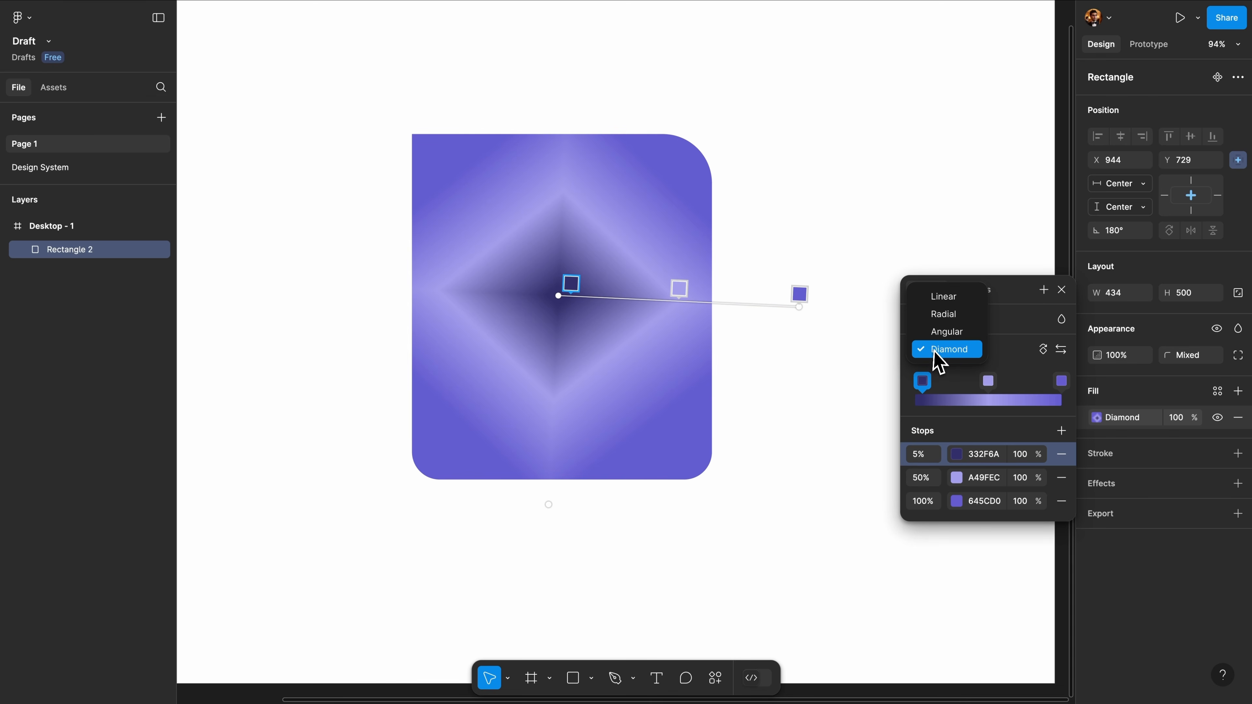
{"action": "left_click", "coordinate": [974, 298]}
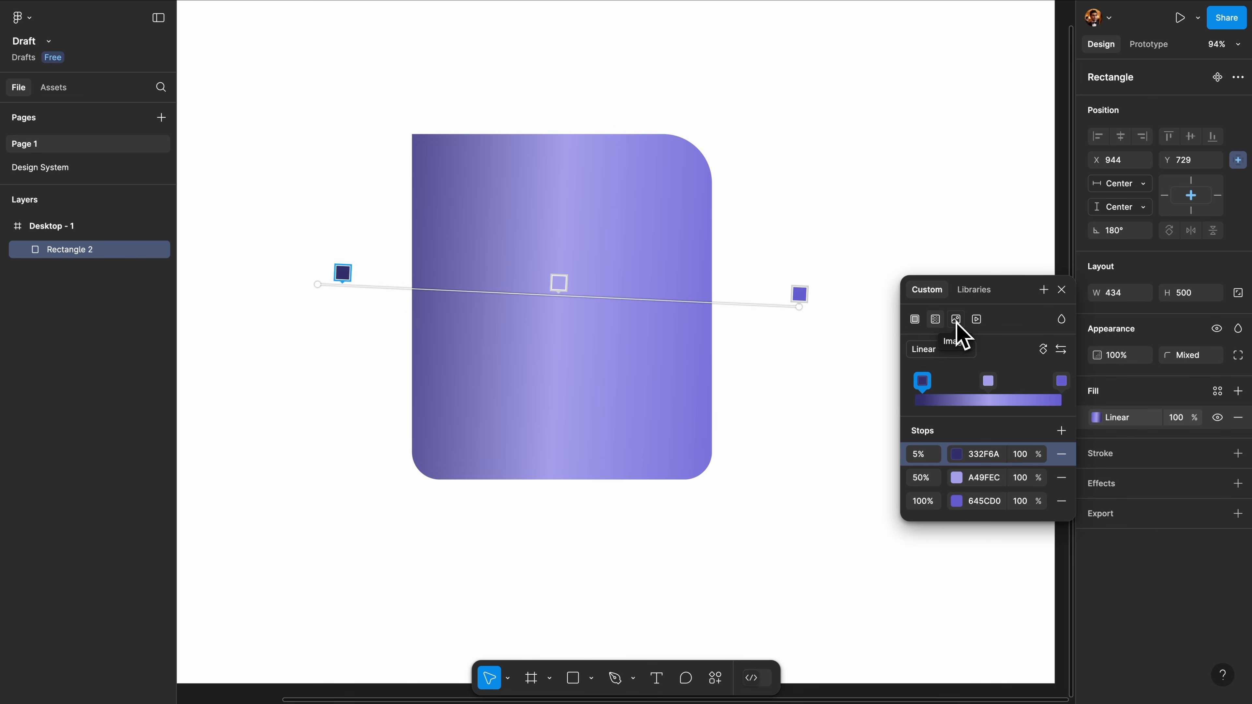
Try the image and video fill types on the rectangle and return to the solid fill 332F6A
{"action": "left_click", "coordinate": [957, 320]}
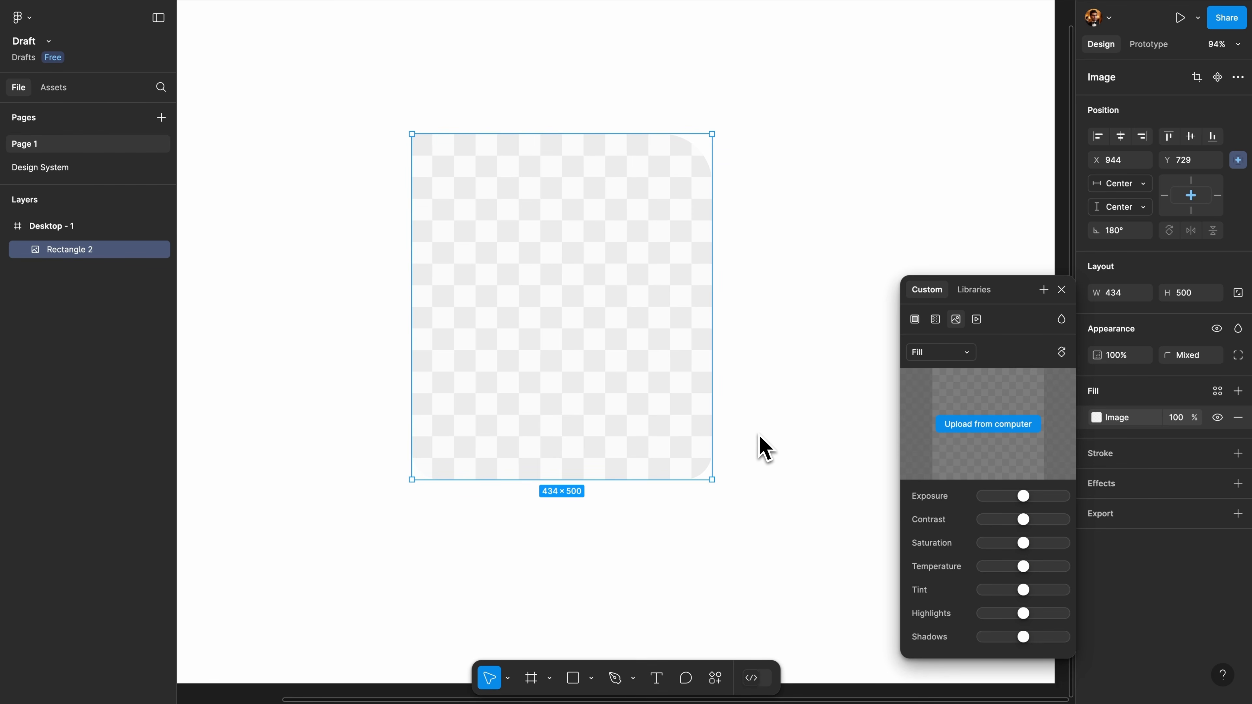
{"action": "left_click", "coordinate": [978, 321]}
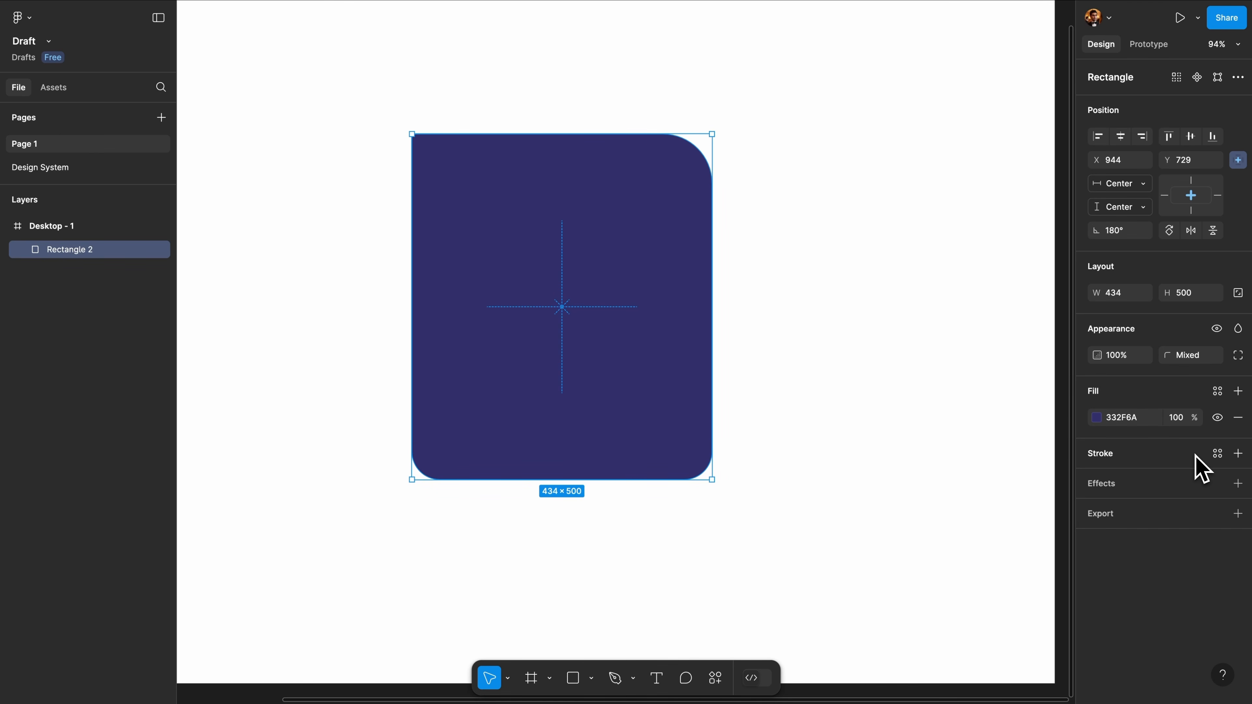
Add a black inside stroke of width 1 to the rectangle, deselect it and inspect the outline at its upper-right corner
{"action": "left_click", "coordinate": [1240, 457]}
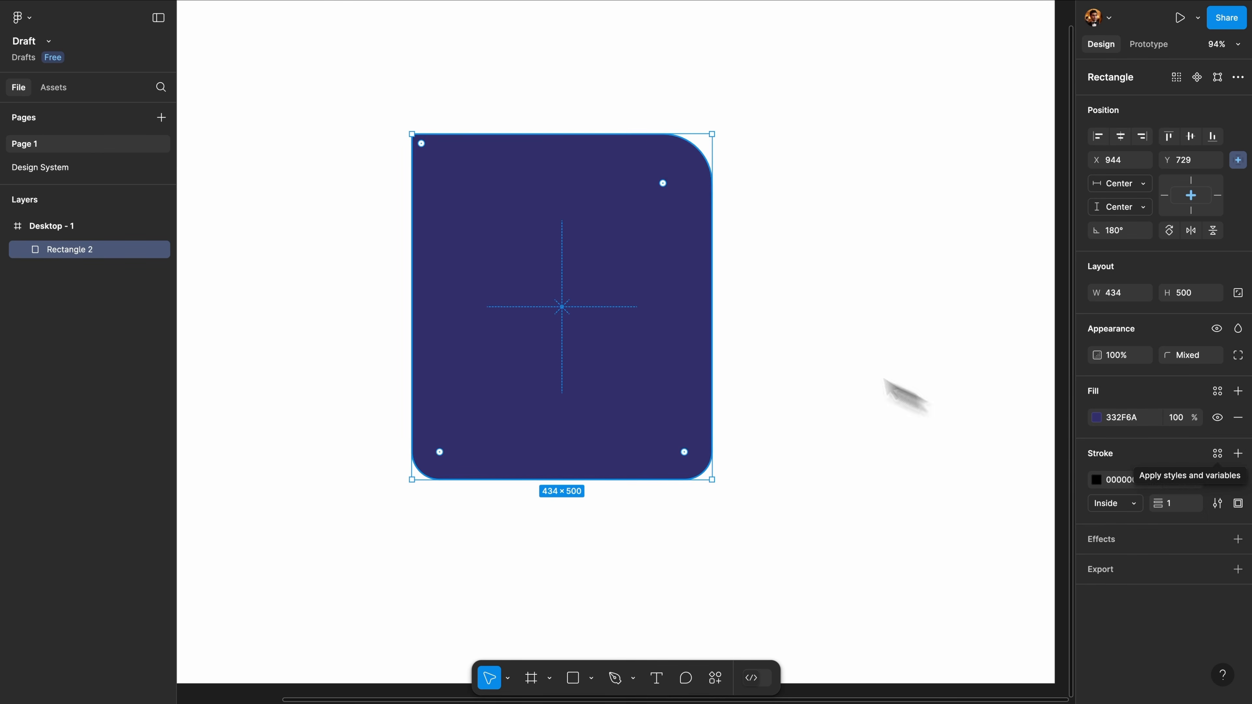
{"action": "left_click", "coordinate": [750, 140]}
{"action": "scroll", "coordinate": [693, 182], "scroll_direction": "up", "scroll_amount": 10}
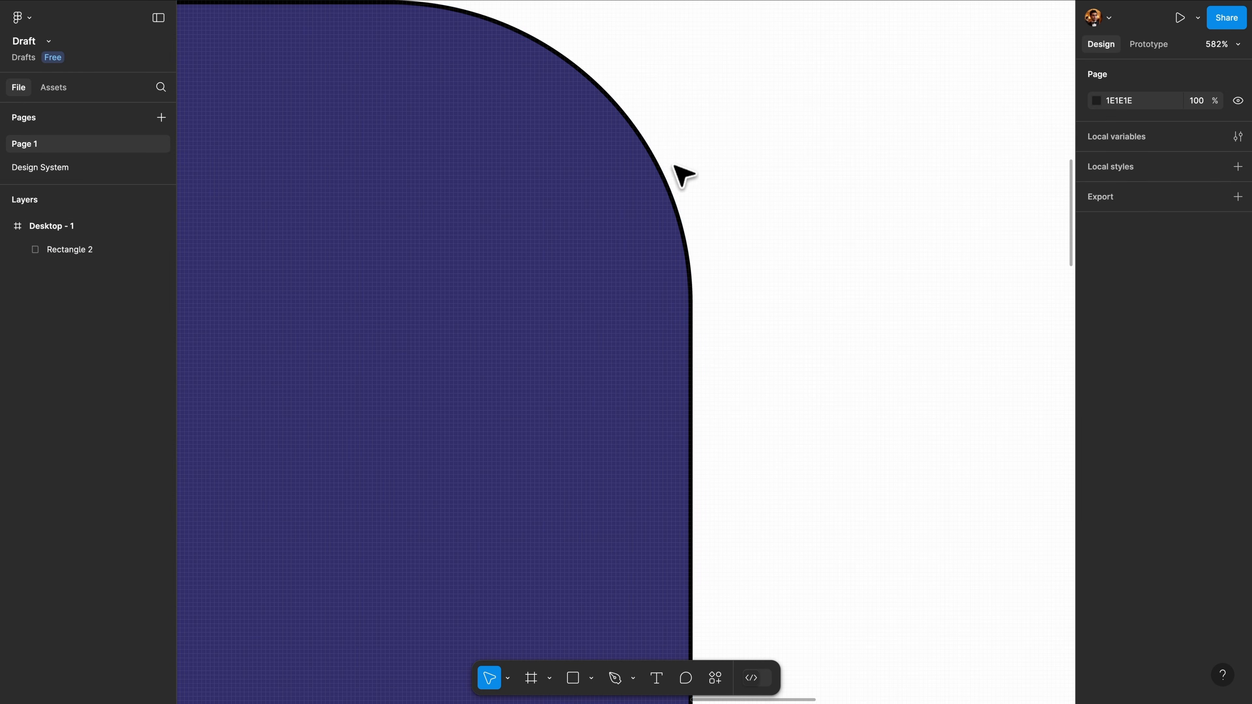
Select the rectangle, thicken its black stroke to 19 and change the stroke position from Inside to Center
{"action": "scroll", "coordinate": [669, 177], "scroll_direction": "up", "scroll_amount": 5}
{"action": "left_click", "coordinate": [673, 224]}
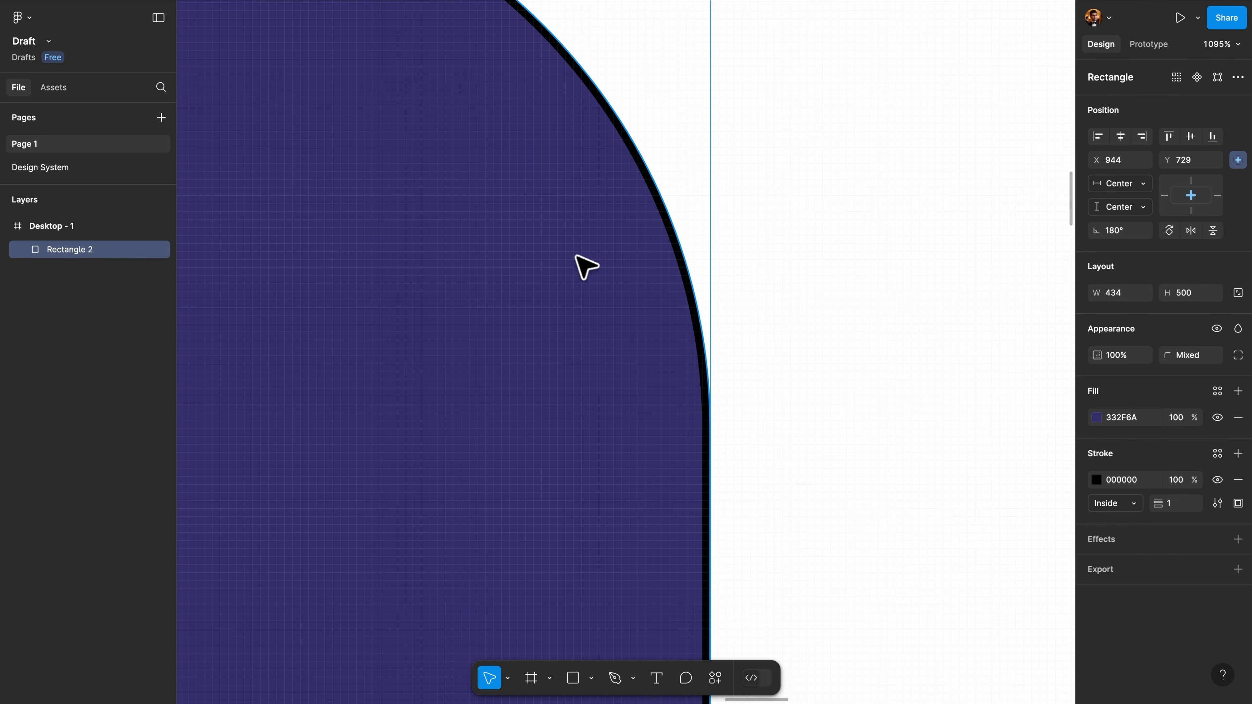
{"action": "scroll", "coordinate": [582, 266], "scroll_direction": "down", "scroll_amount": 17}
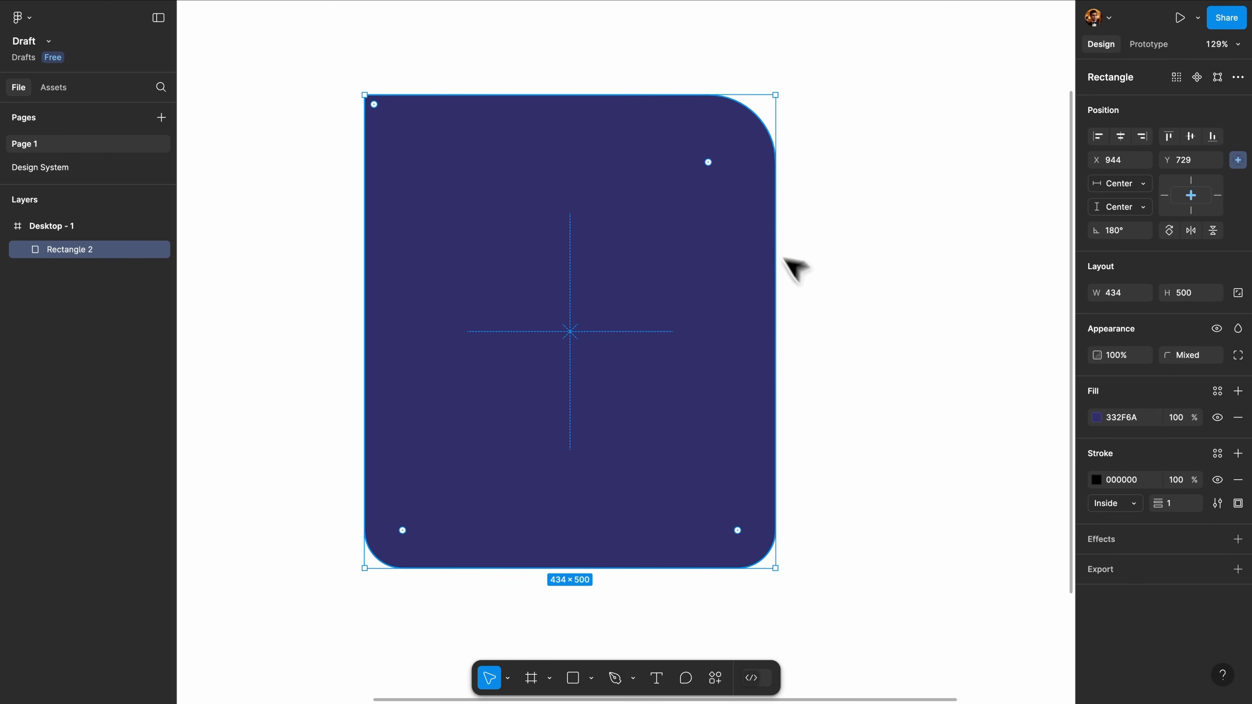
{"action": "left_click_drag", "start_coordinate": [1166, 502], "coordinate": [1160, 504]}
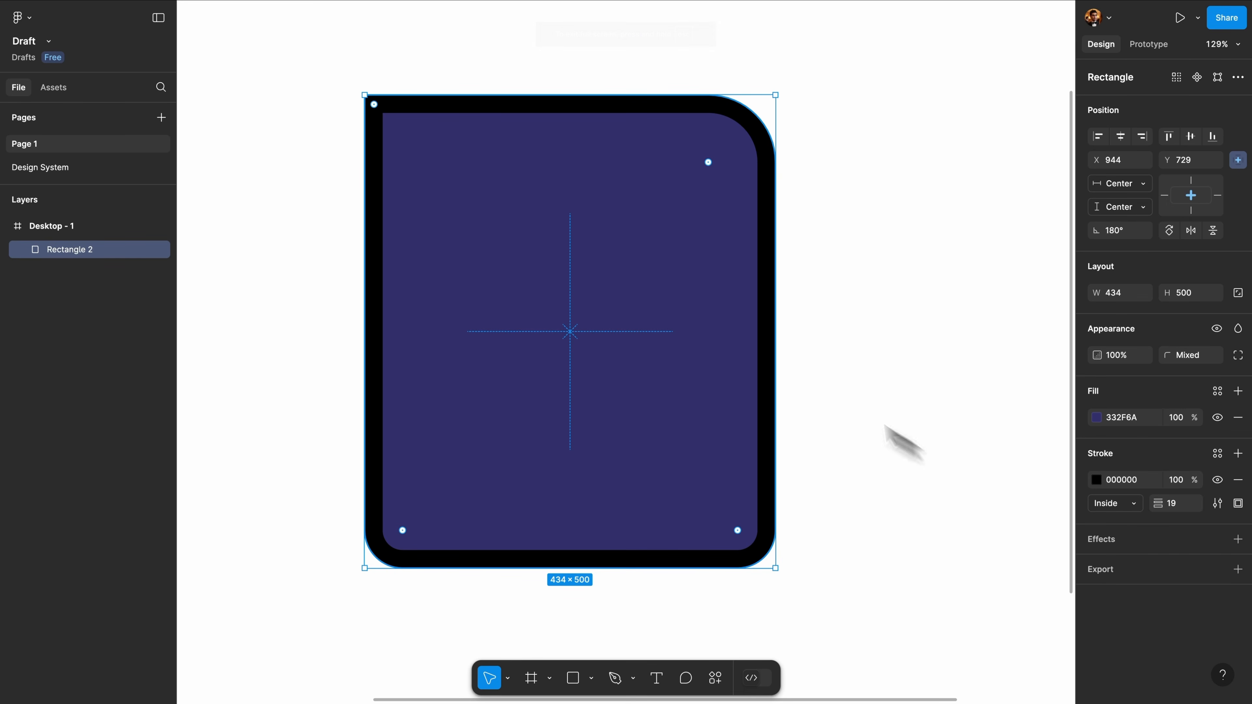
{"action": "left_click", "coordinate": [1107, 503]}
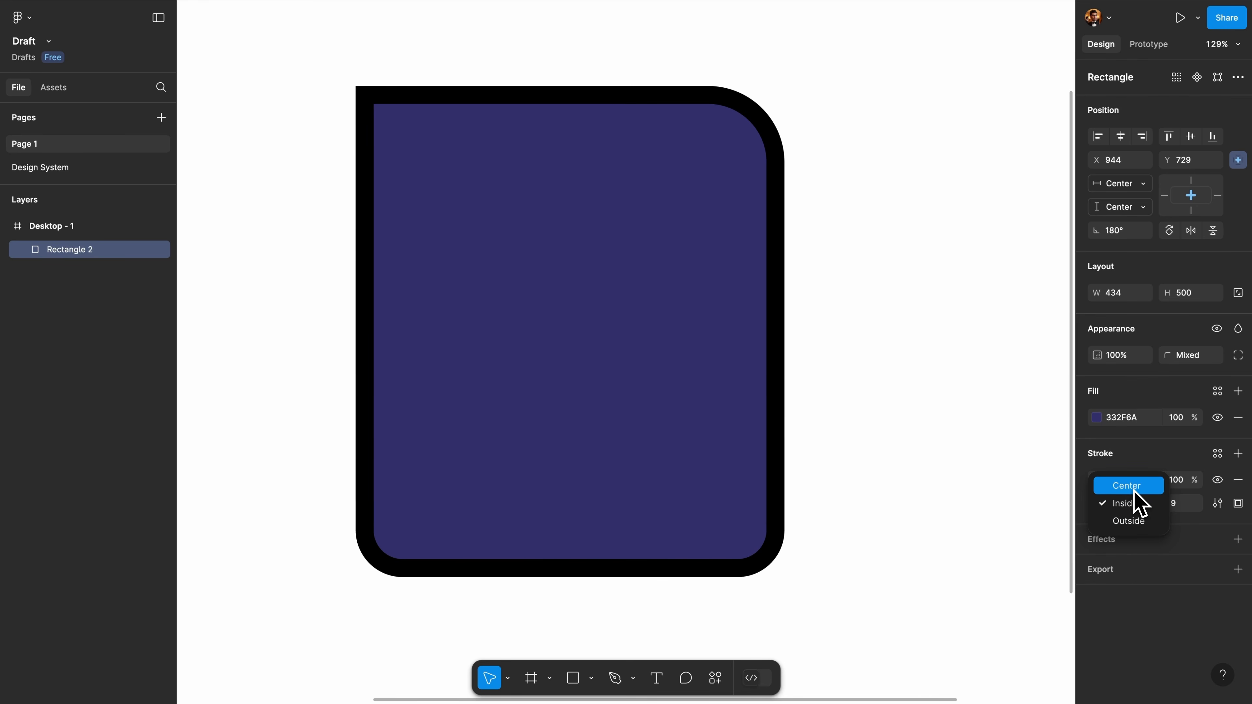
{"action": "left_click", "coordinate": [1129, 486]}
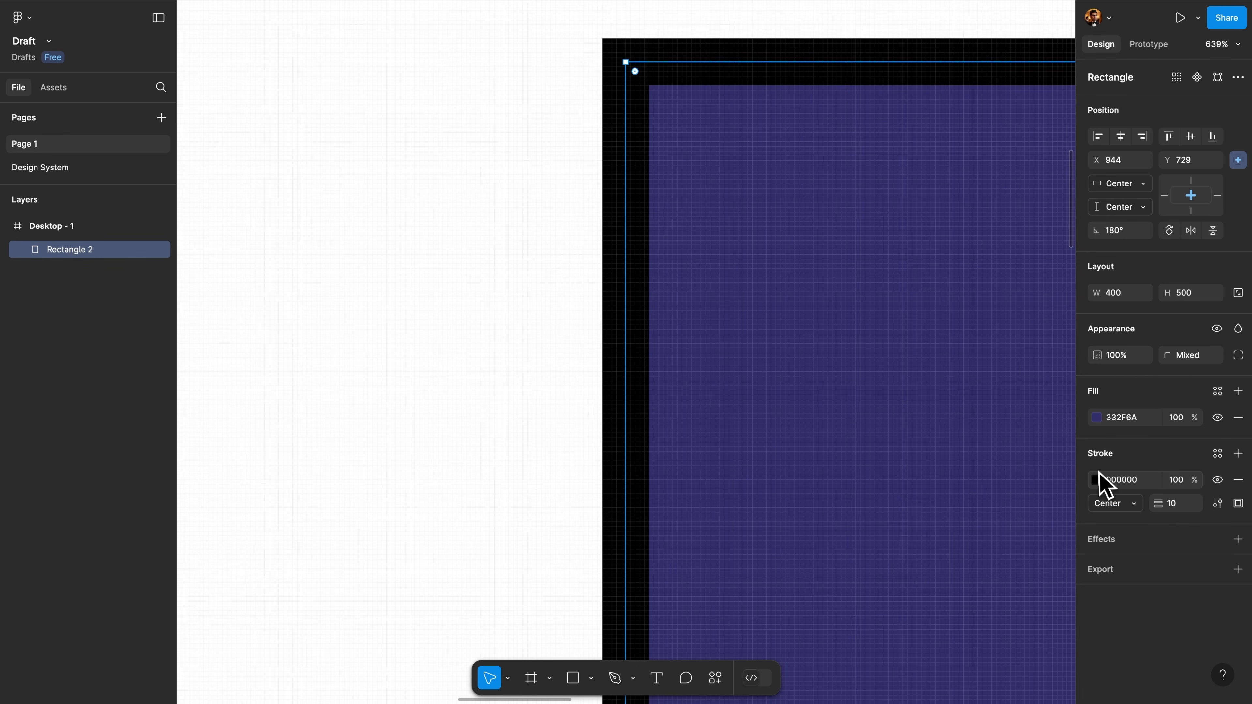
Change the rectangle's stroke colour to the muted red AB5757
{"action": "left_click", "coordinate": [1098, 481]}
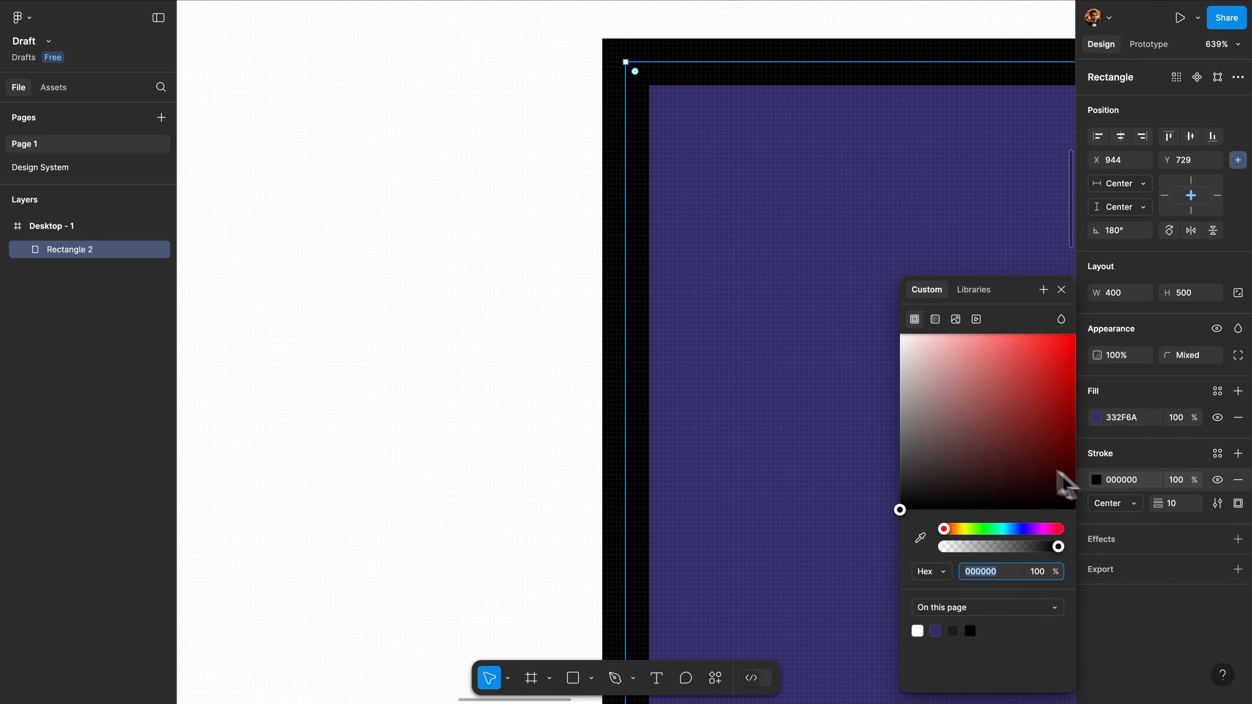
{"action": "left_click_drag", "start_coordinate": [929, 429], "coordinate": [988, 400]}
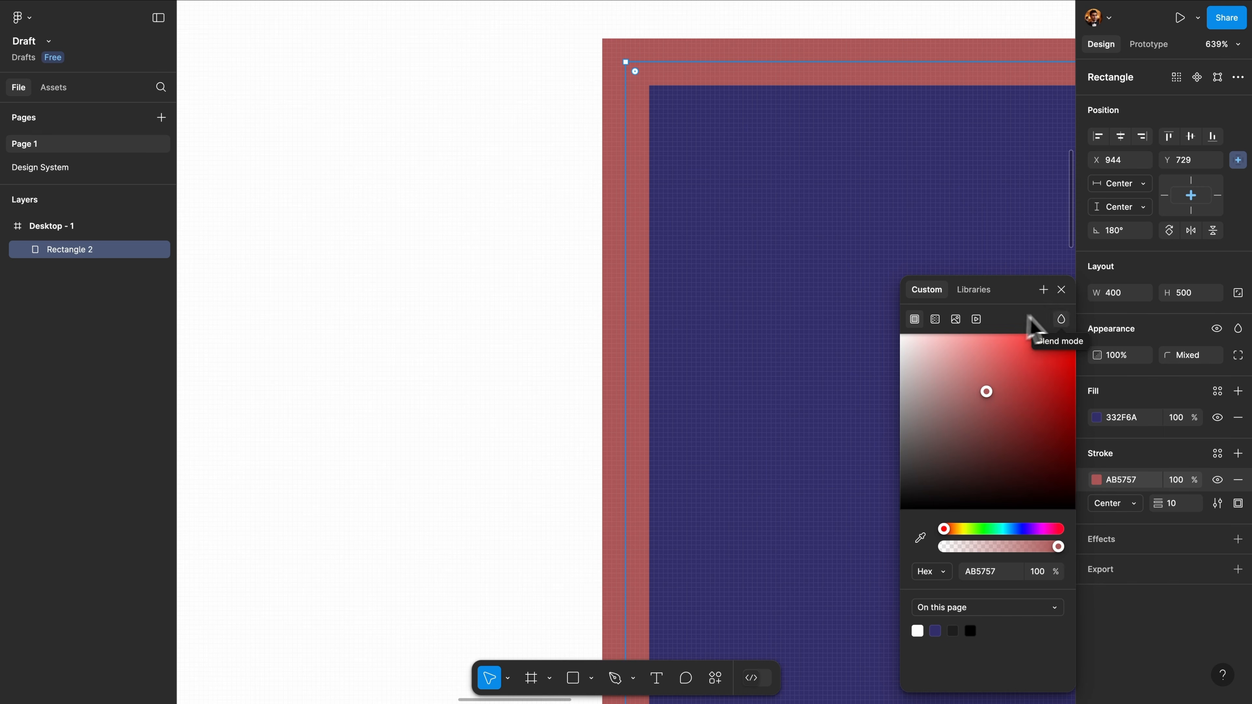
{"action": "left_click", "coordinate": [1062, 290]}
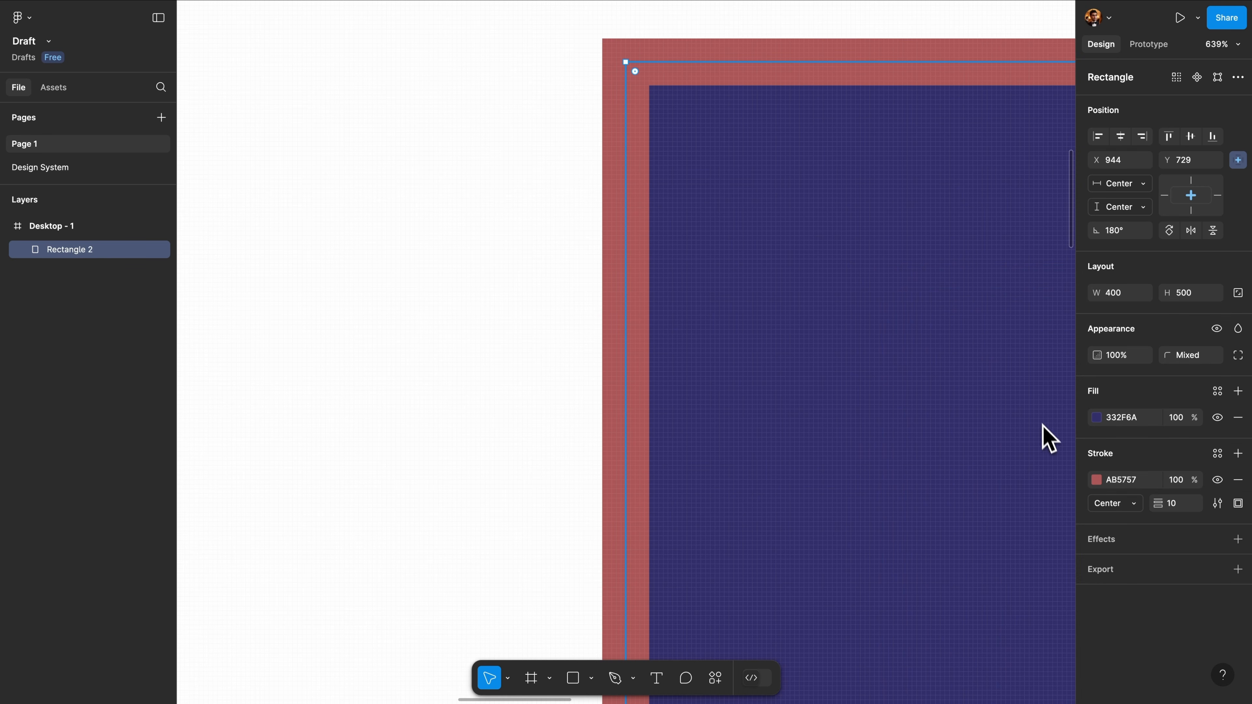
Change the rectangle's stroke style from Solid to Dash and inspect the dashes around the whole shape
{"action": "left_click", "coordinate": [1218, 504]}
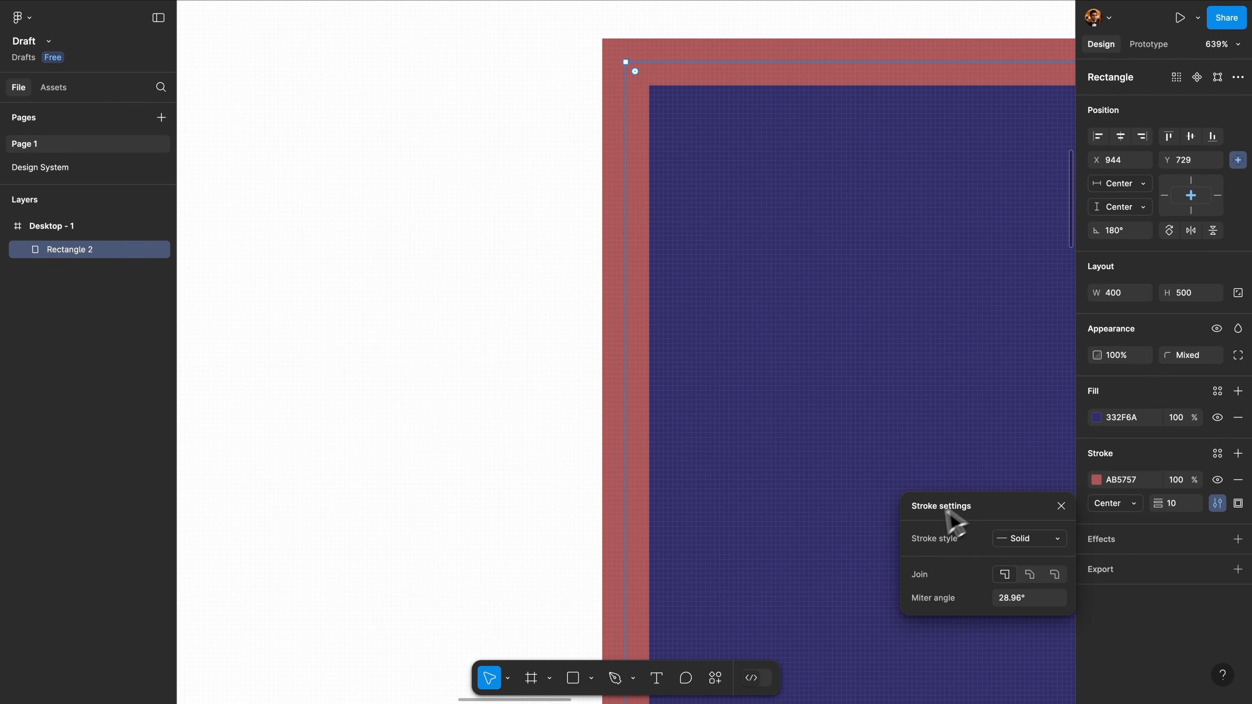
{"action": "left_click", "coordinate": [1036, 557]}
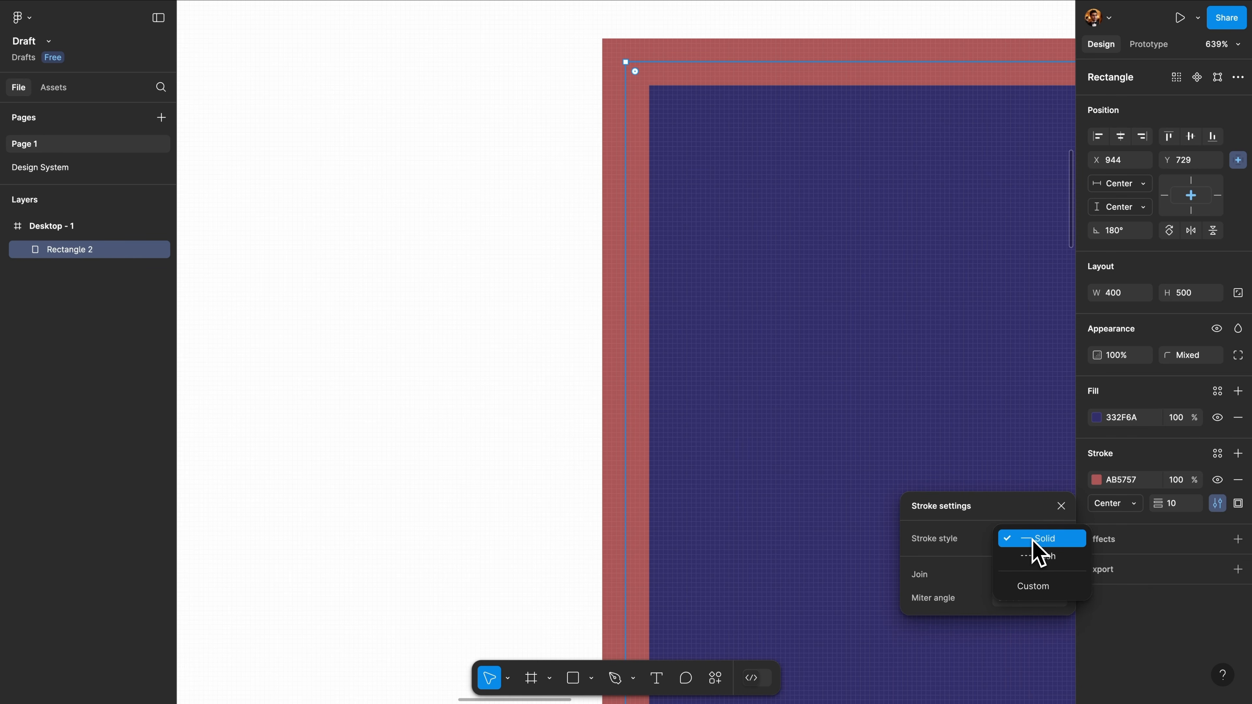
{"action": "left_click", "coordinate": [1037, 556]}
{"action": "scroll", "coordinate": [853, 472], "scroll_direction": "down", "scroll_amount": 5}
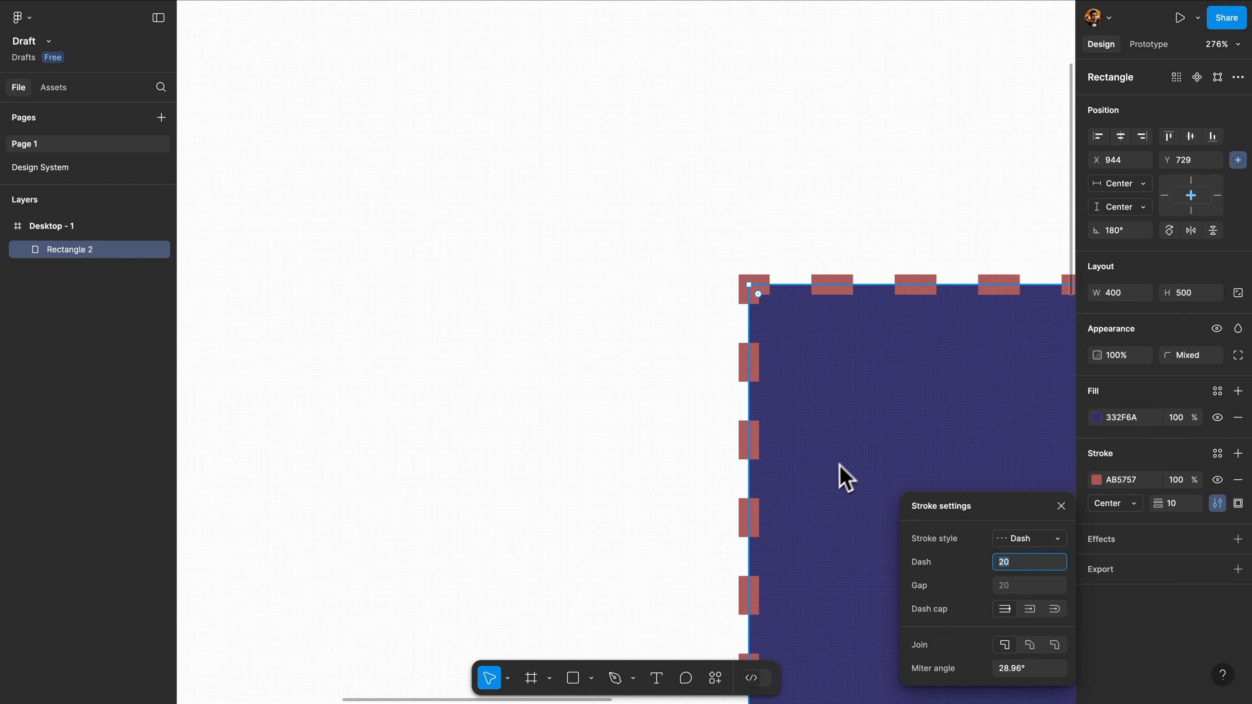
{"action": "scroll", "coordinate": [799, 405], "scroll_direction": "down", "scroll_amount": 3}
{"action": "scroll", "coordinate": [895, 382], "scroll_direction": "down", "scroll_amount": 3}
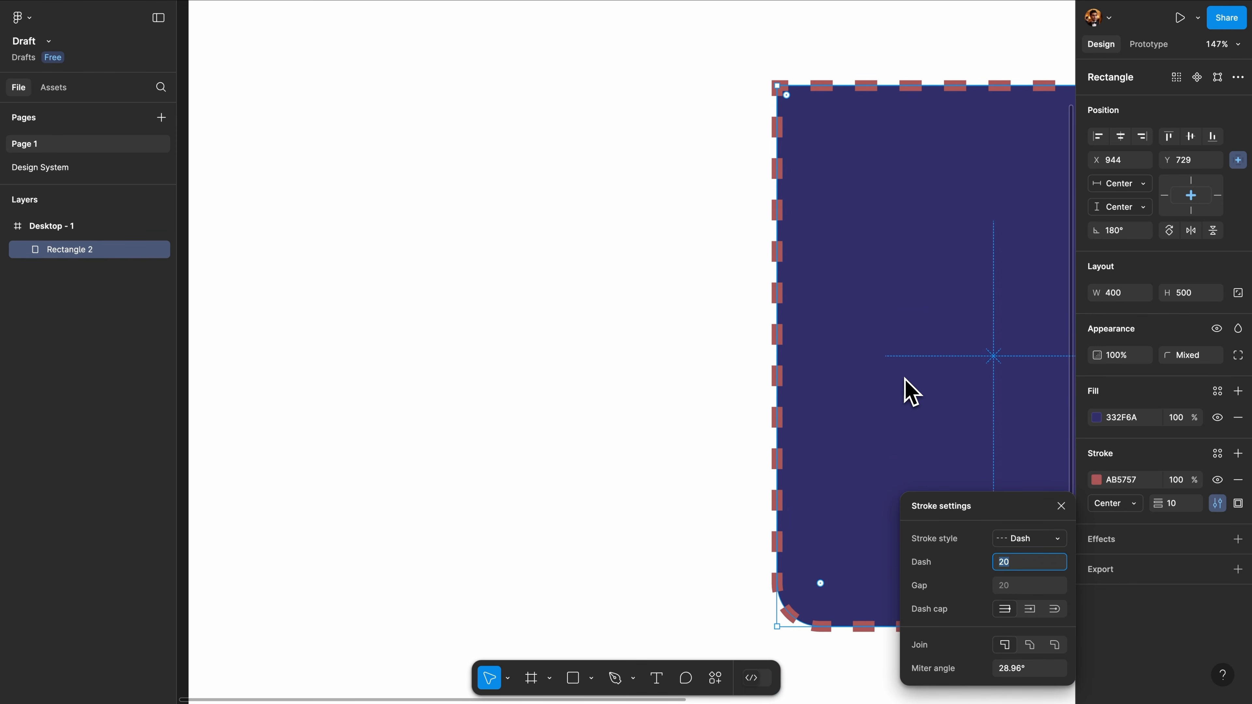
{"action": "scroll", "coordinate": [909, 392], "scroll_direction": "down", "scroll_amount": 1}
{"action": "scroll", "coordinate": [909, 392], "scroll_direction": "right", "scroll_amount": 5}
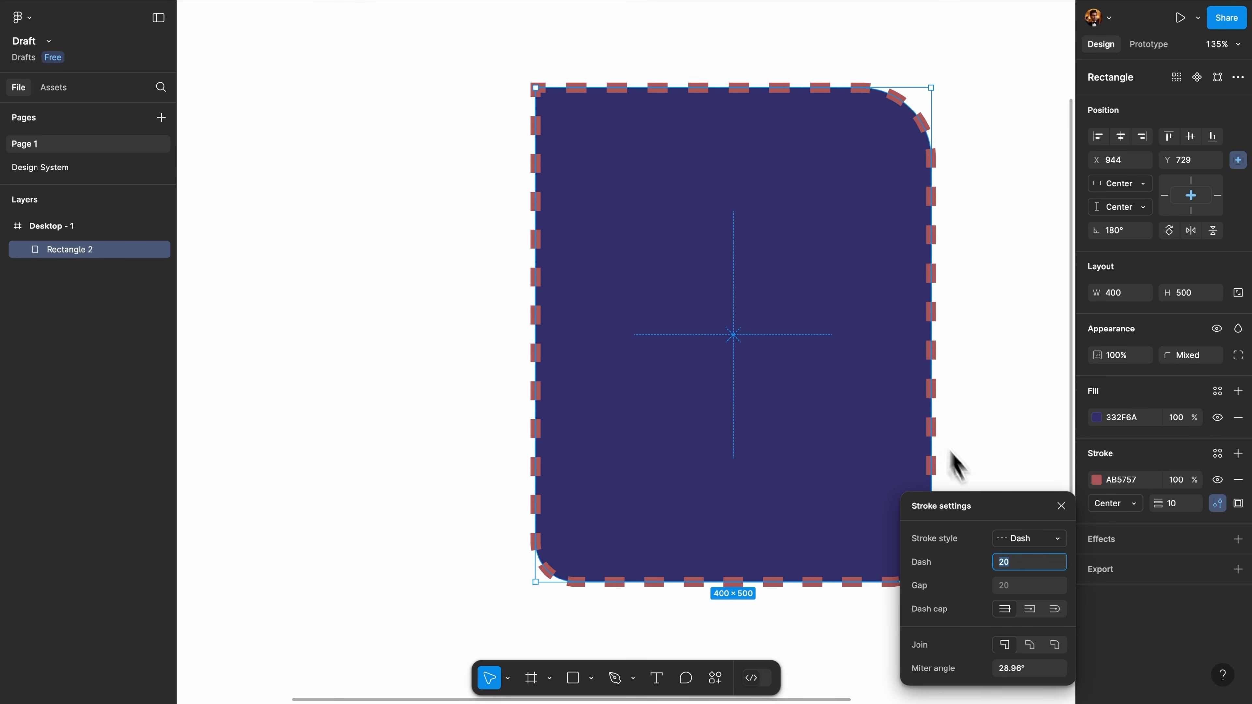
Set the dashed stroke's dash length to 10 and its gap to 30
{"action": "left_click", "coordinate": [1016, 566]}
{"action": "type", "text": "10"}
{"action": "key", "text": "Return"}
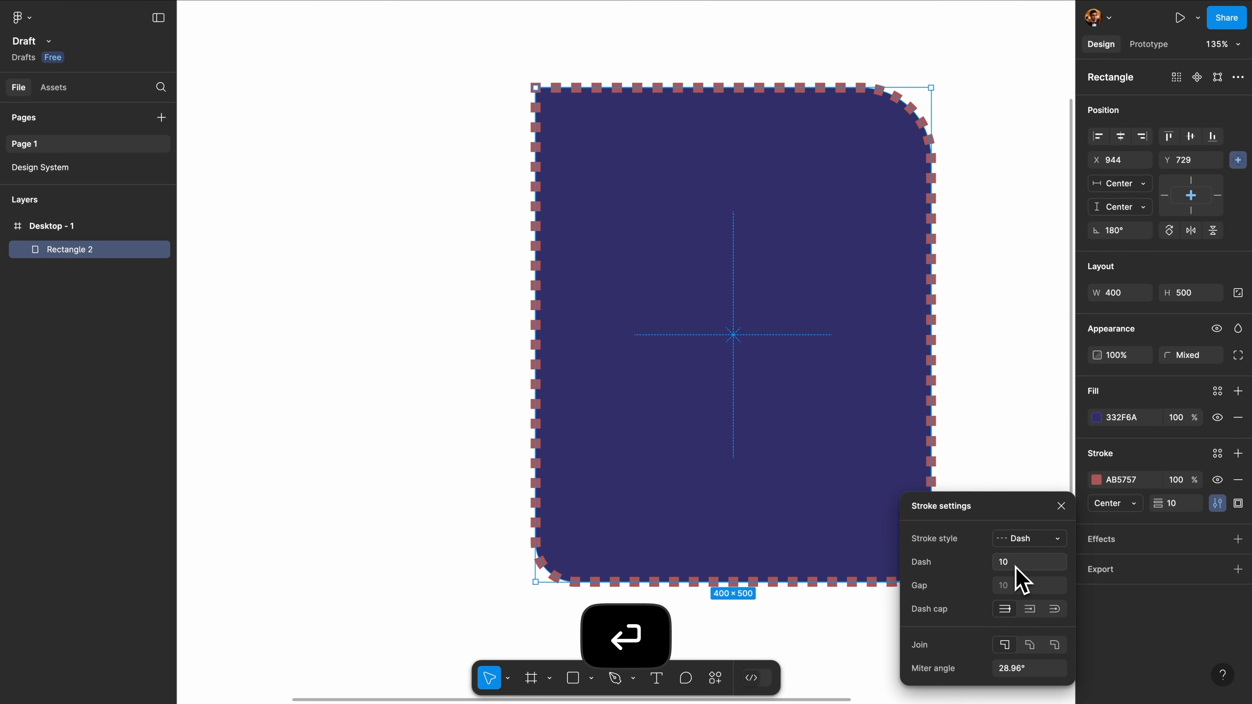
{"action": "left_click", "coordinate": [1018, 585]}
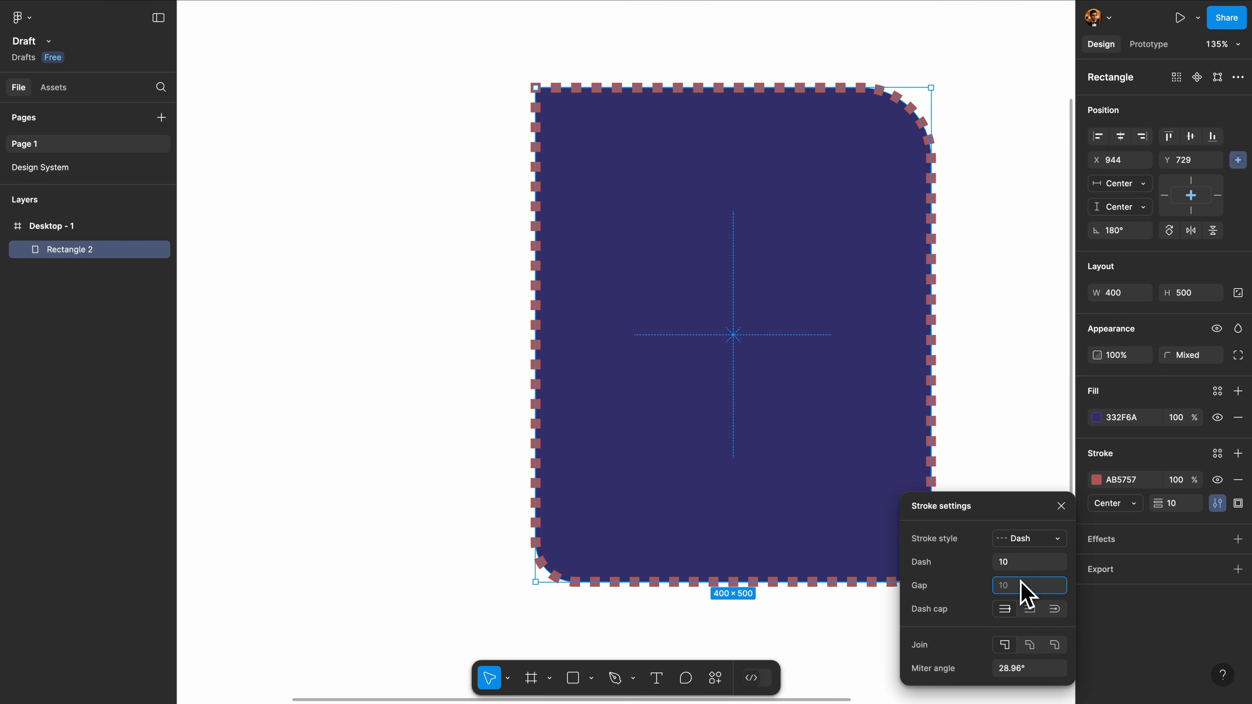
{"action": "key", "text": "Return"}
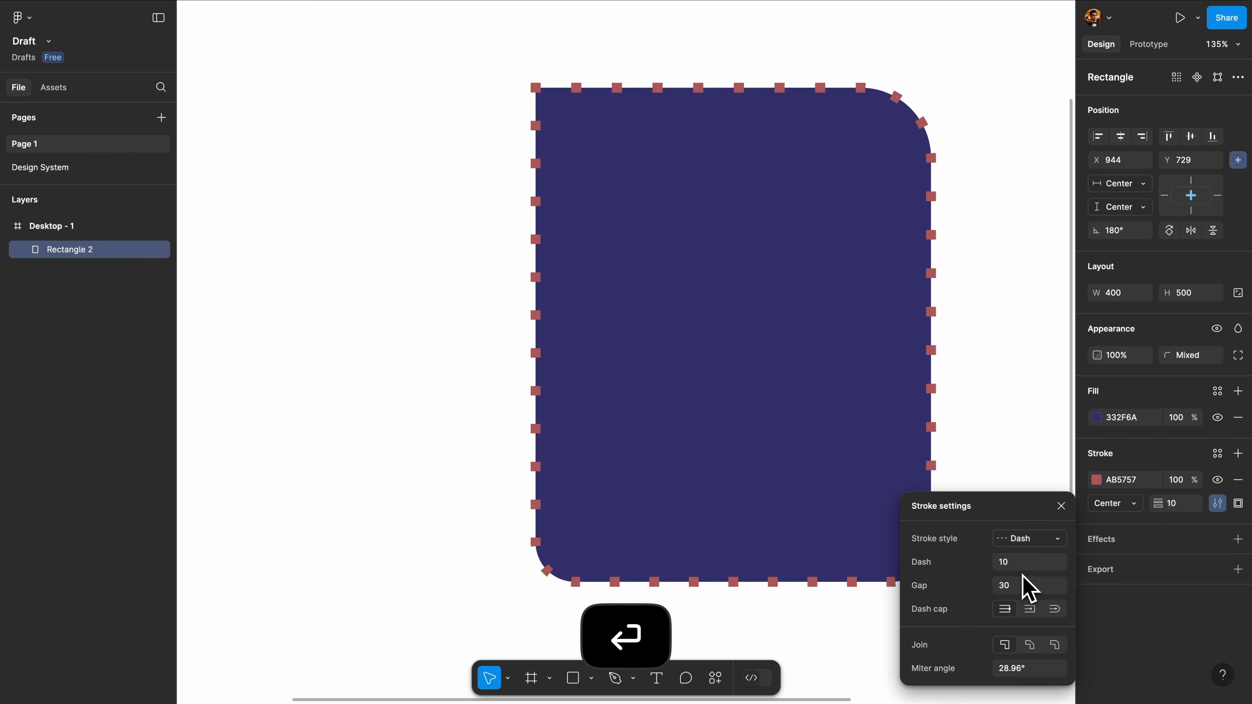
Try the Square and Round dash caps and the Bevel and Round joins, and return the stroke to solid
{"action": "left_click", "coordinate": [1034, 612]}
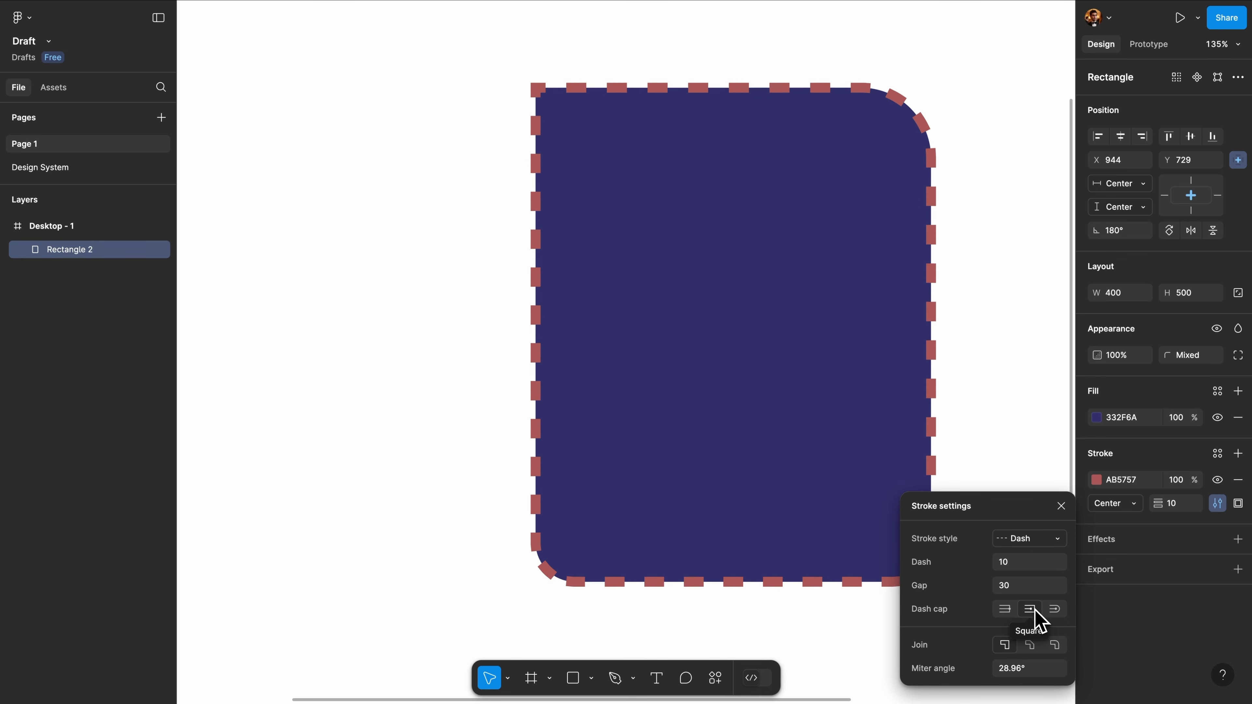
{"action": "left_click", "coordinate": [1056, 612]}
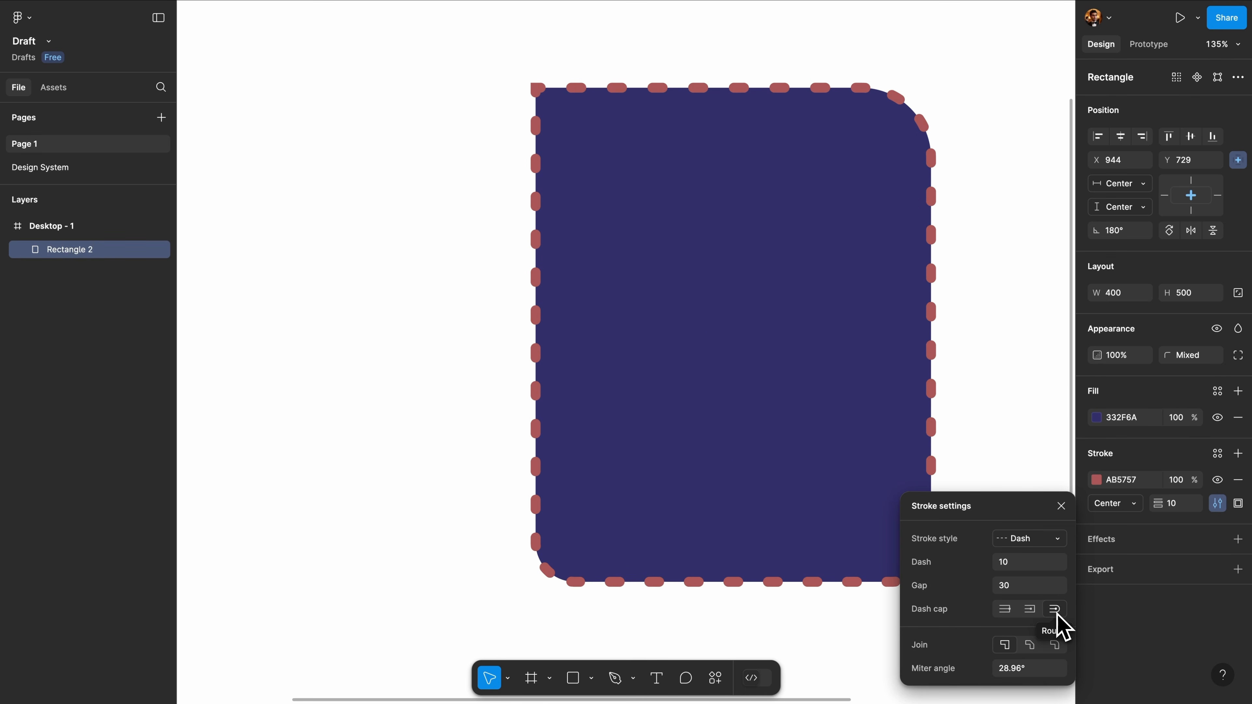
{"action": "left_click", "coordinate": [1029, 646]}
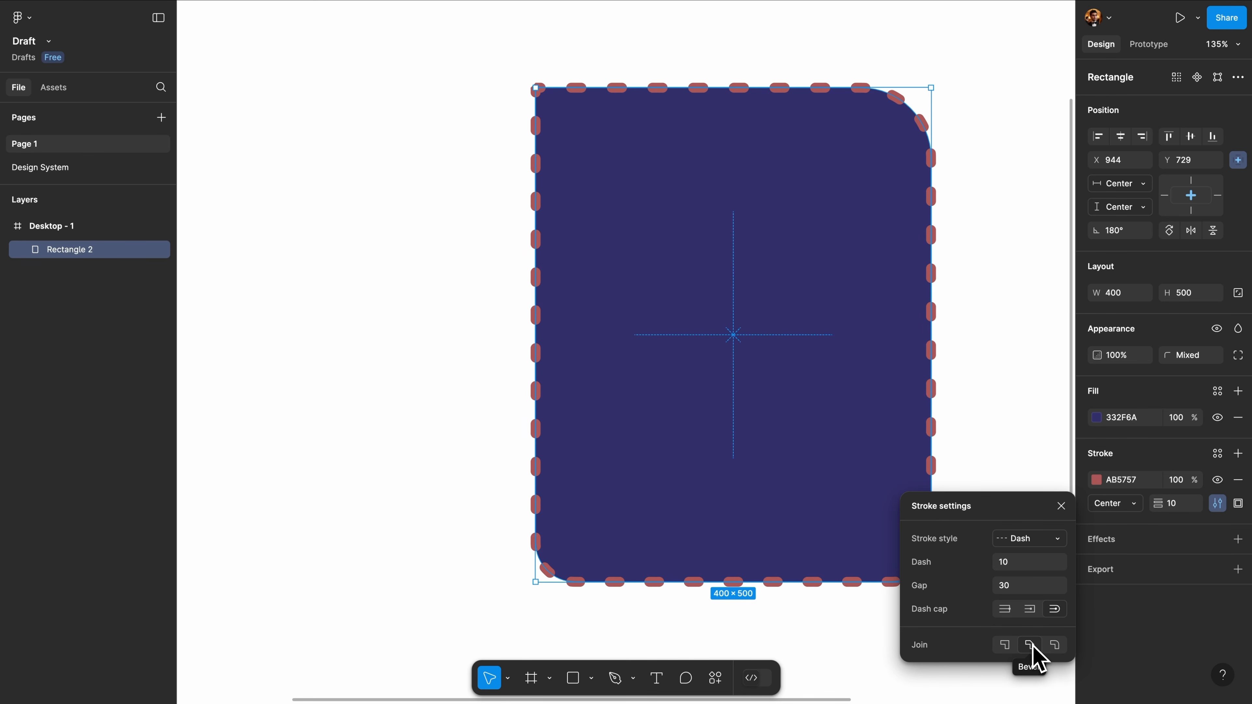
{"action": "left_click", "coordinate": [1058, 646]}
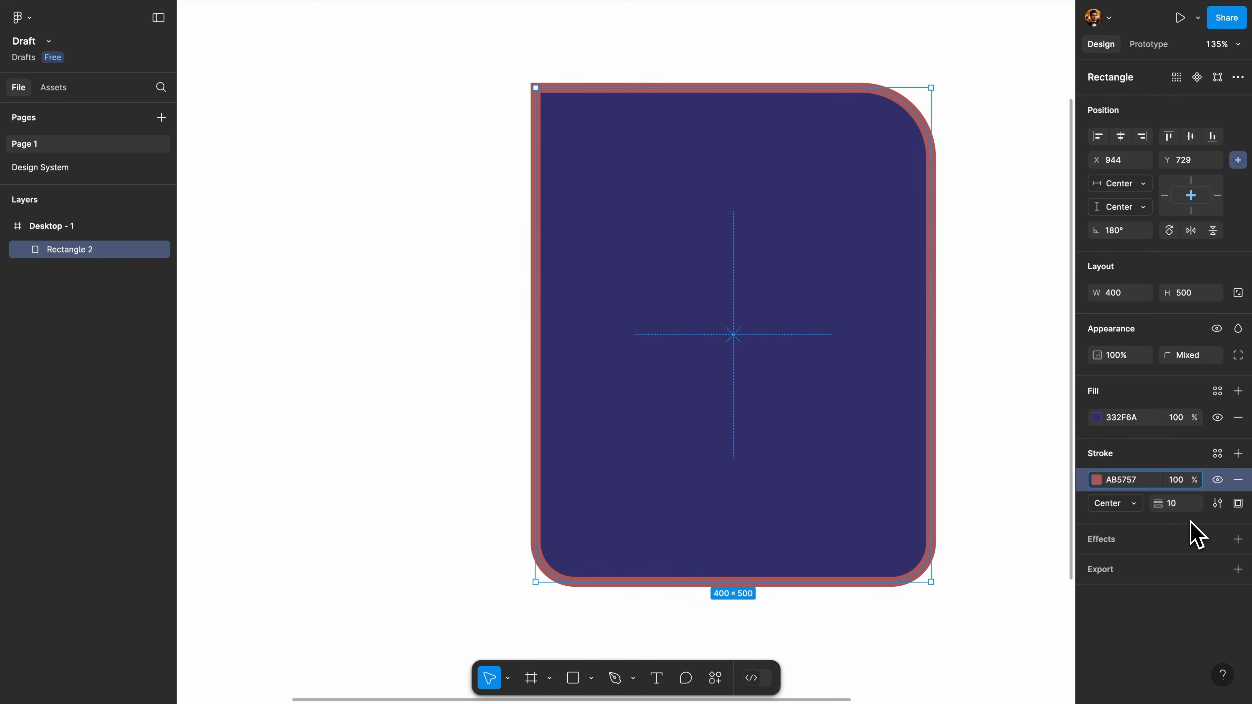
Limit the rectangle's stroke to the Top side, and switch it to the Bottom side only
{"action": "left_click", "coordinate": [1238, 504]}
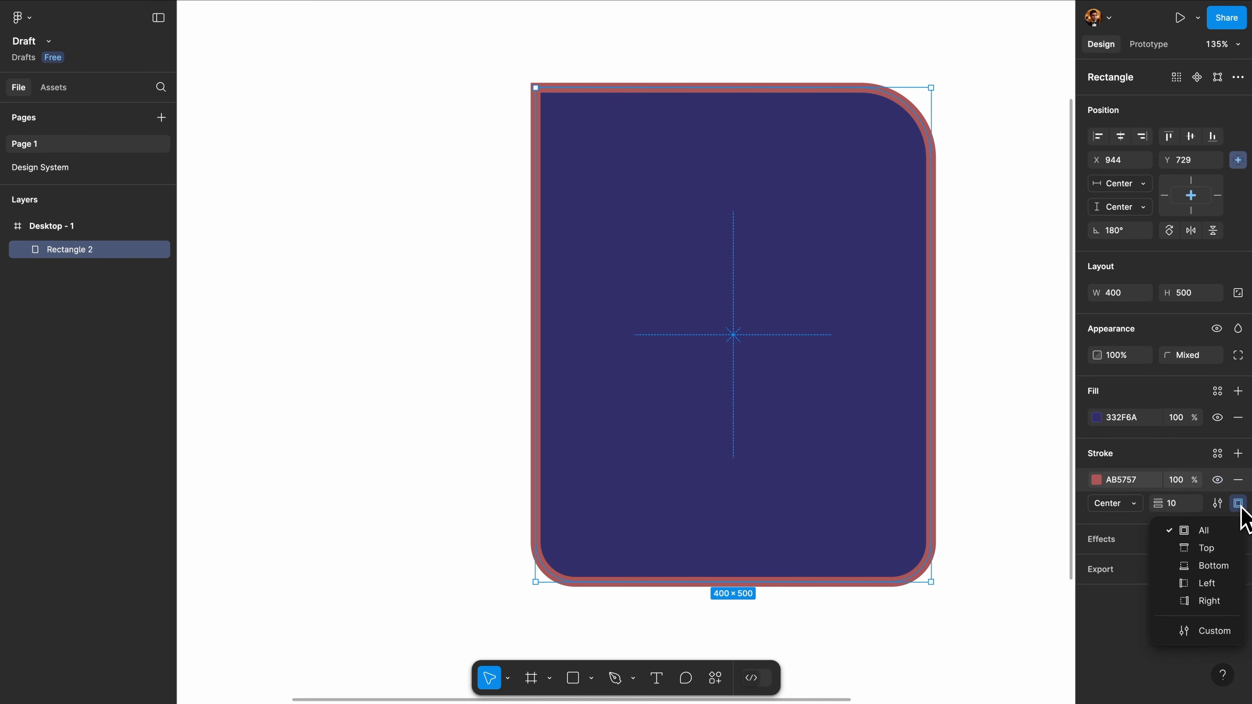
{"action": "left_click", "coordinate": [1217, 550]}
{"action": "left_click", "coordinate": [1239, 504]}
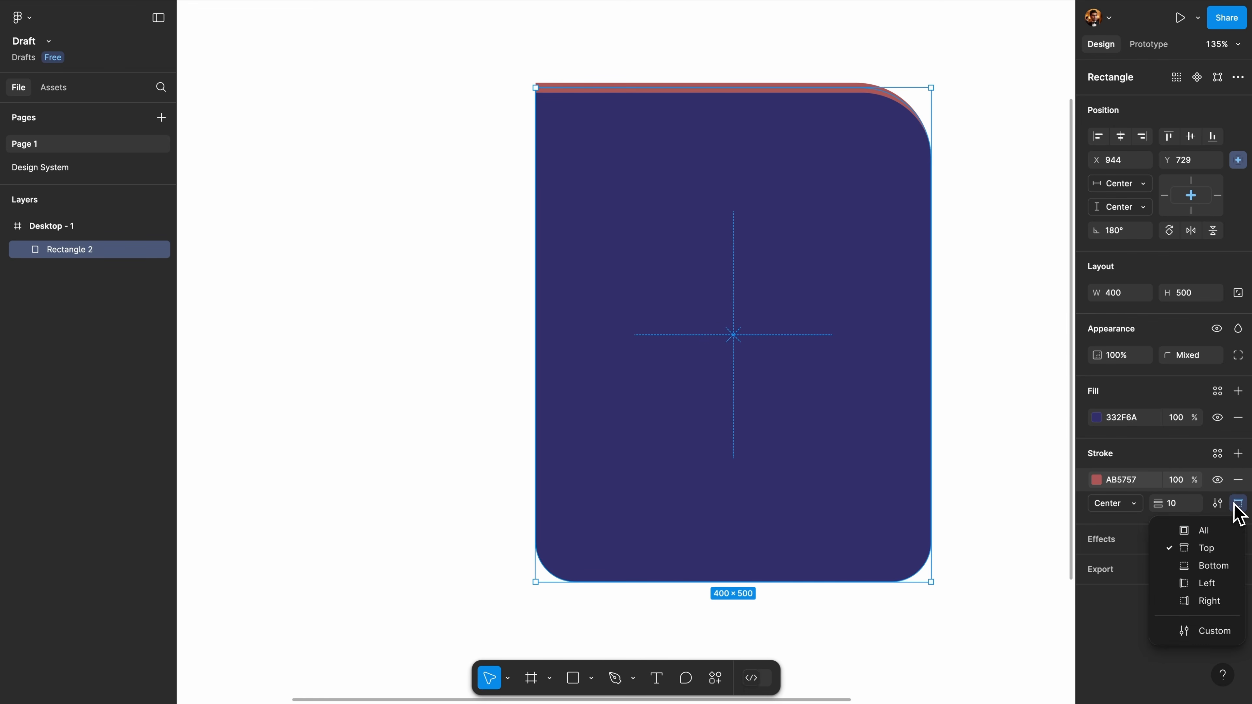
{"action": "left_click", "coordinate": [1218, 564]}
Switch to custom per-side strokes and set the rectangle's left stroke to 23 and its top stroke to 9
{"action": "left_click", "coordinate": [1239, 503]}
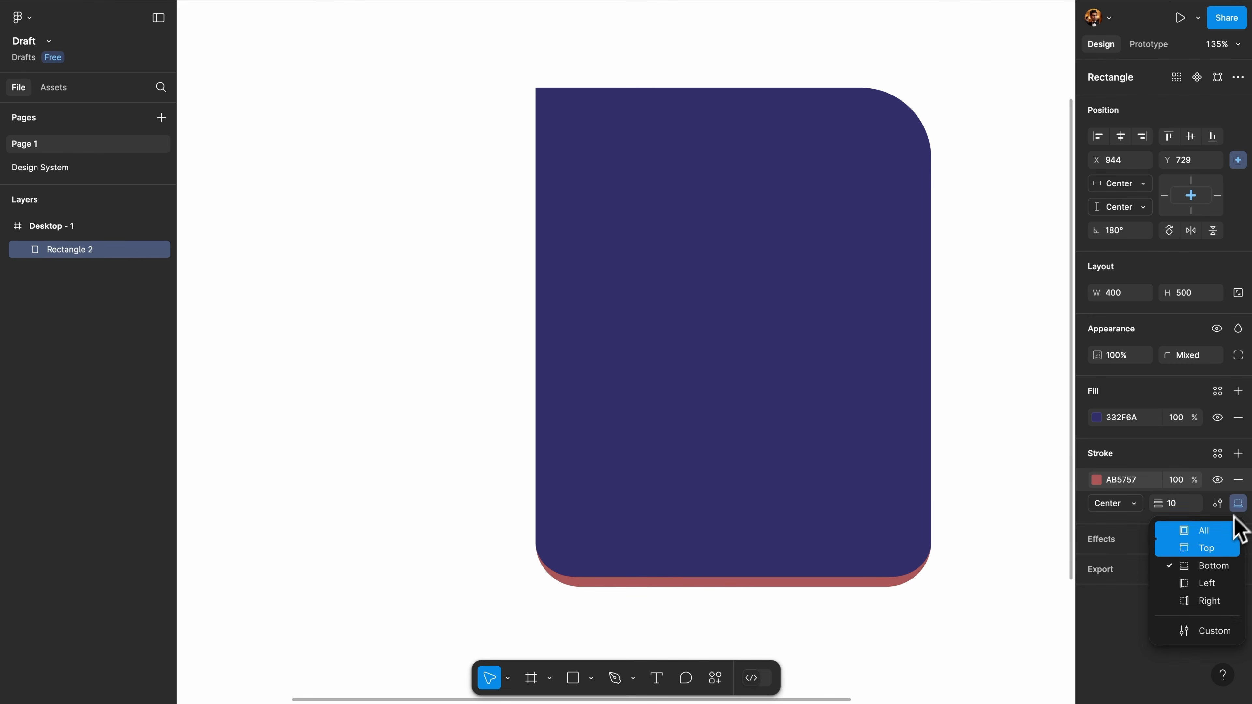
{"action": "left_click", "coordinate": [1213, 634]}
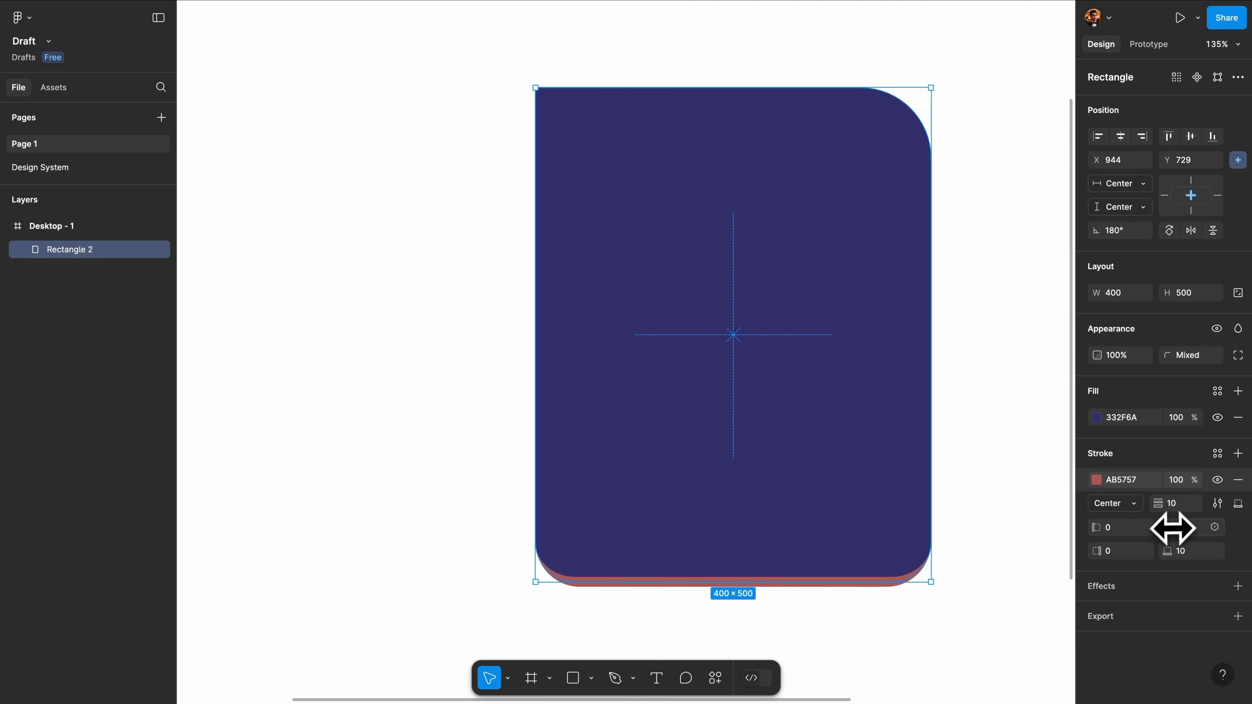
{"action": "mouse_move", "coordinate": [1172, 526]}
{"action": "left_mouse_down"}
{"action": "mouse_move", "coordinate": [1102, 529]}
{"action": "mouse_move", "coordinate": [1076, 556]}
{"action": "left_mouse_up"}
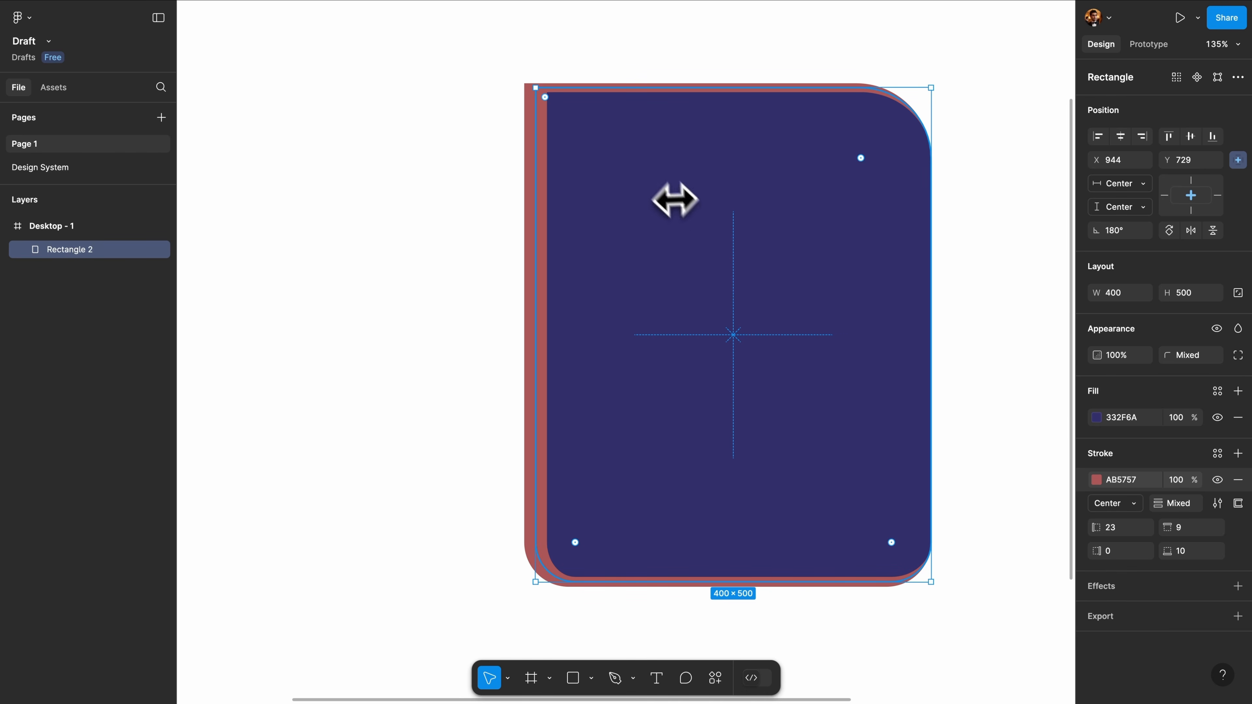
Add a second fill FC8989 at 100% opacity to the rectangle and try to reorder the 332F6A fill
{"action": "left_click", "coordinate": [1239, 391]}
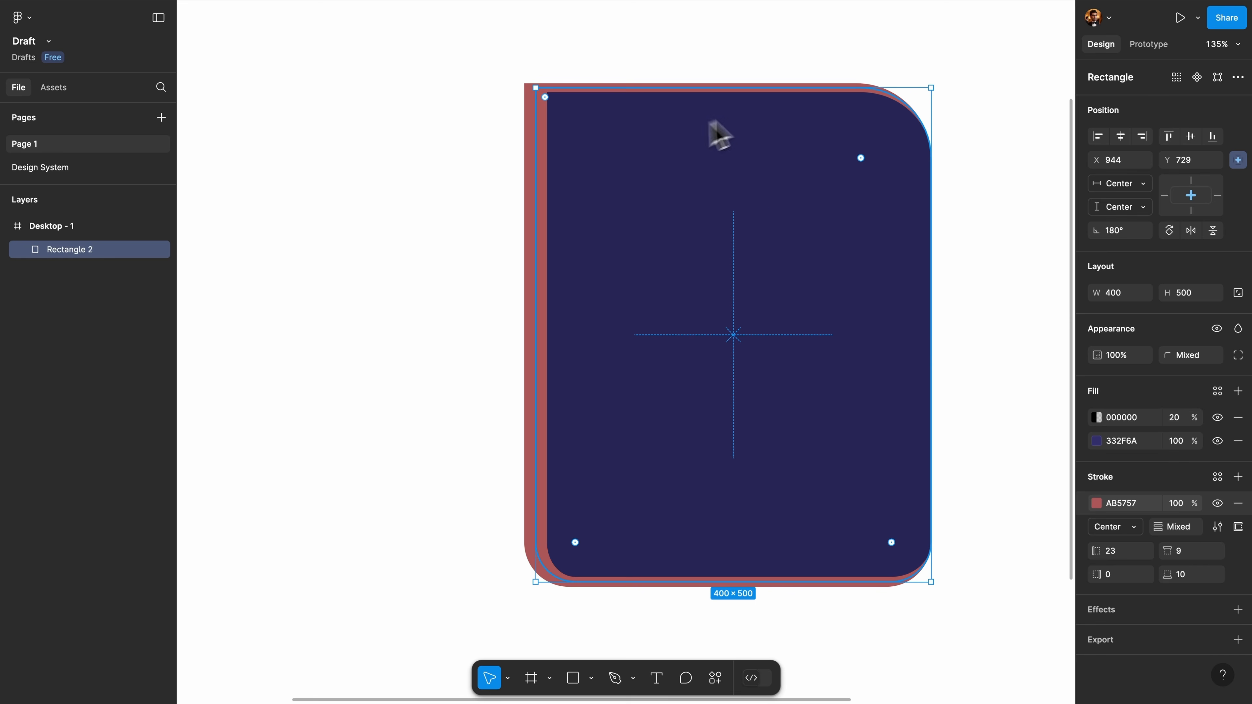
{"action": "left_click", "coordinate": [1098, 418]}
{"action": "left_click_drag", "start_coordinate": [944, 407], "coordinate": [982, 346]}
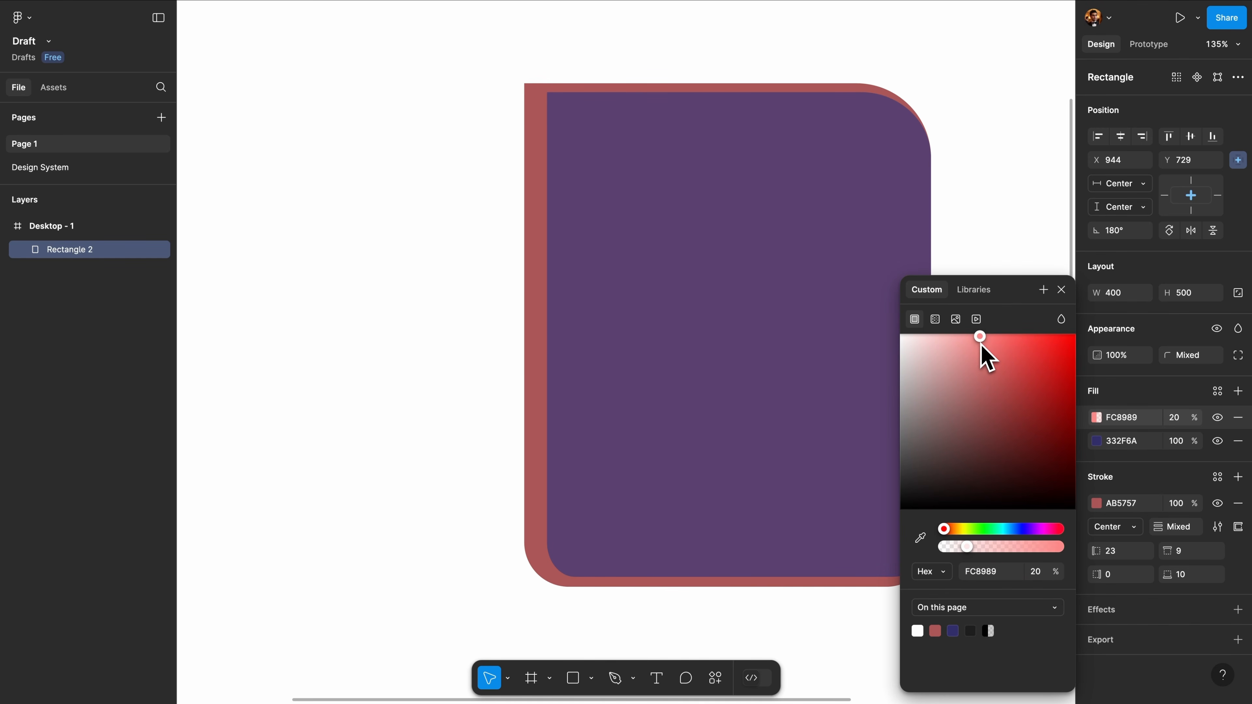
{"action": "left_click", "coordinate": [1178, 398]}
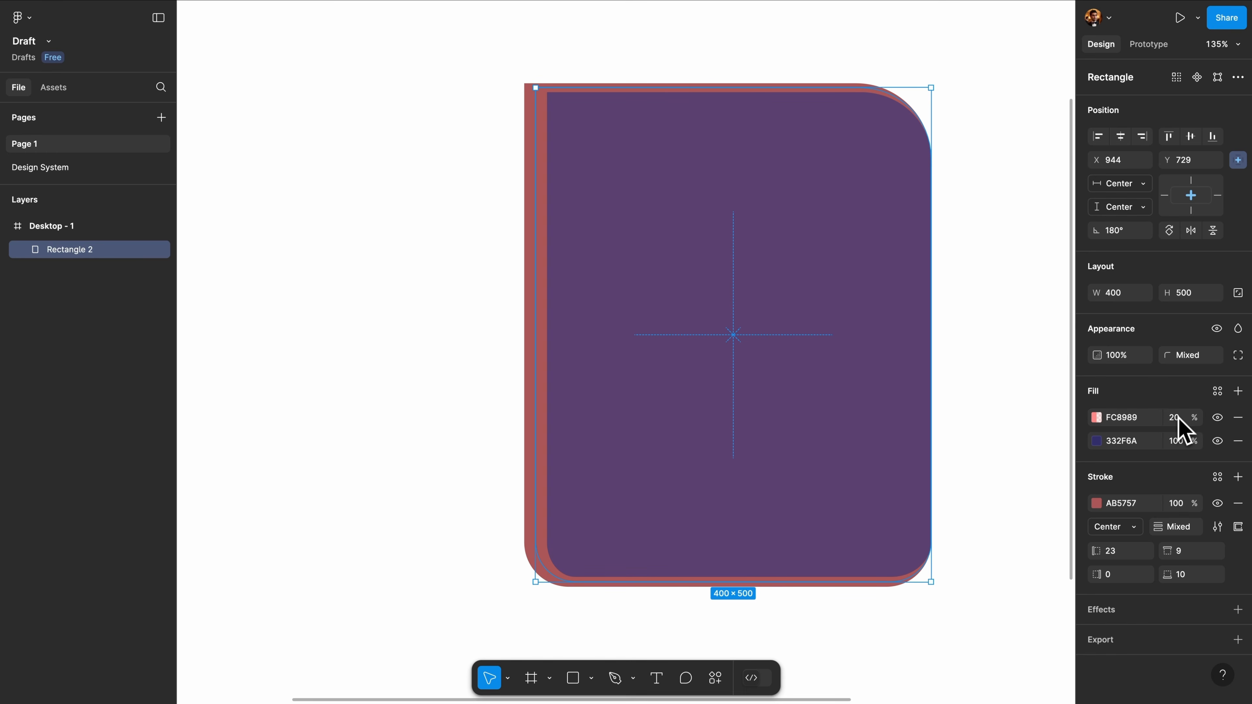
{"action": "left_click", "coordinate": [1180, 417]}
{"action": "type", "text": "100"}
{"action": "key", "text": "Return"}
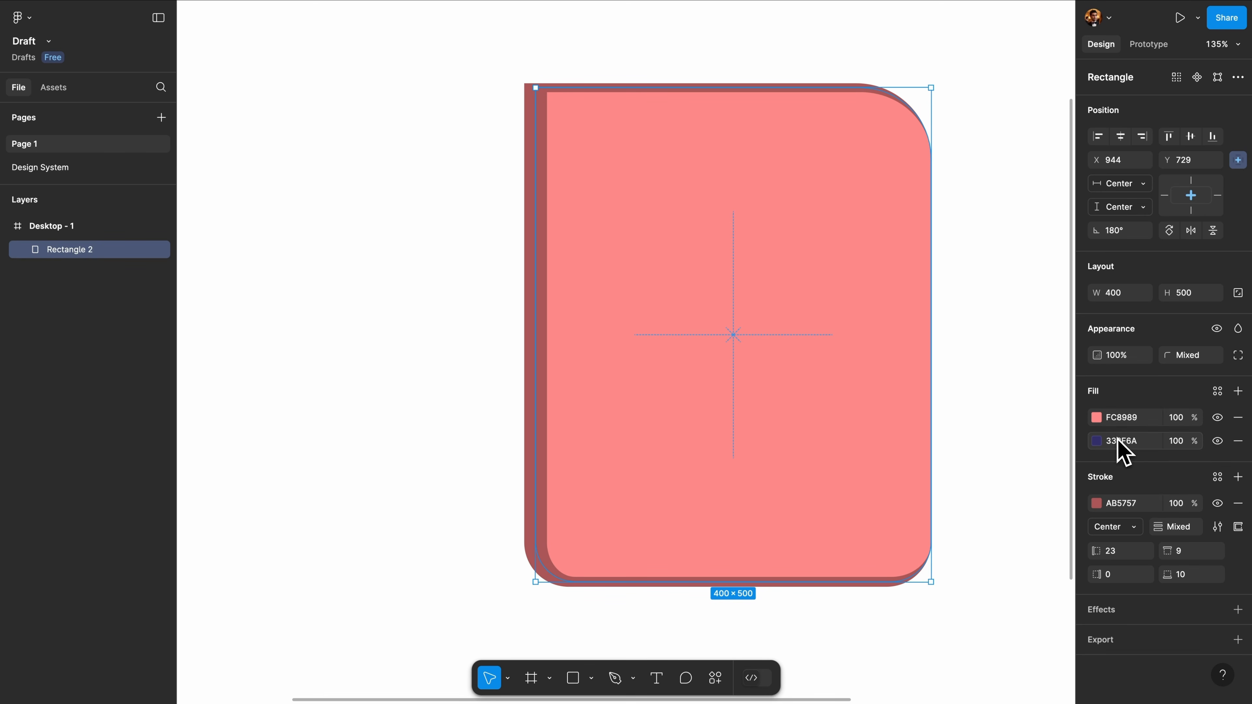
{"action": "left_click", "coordinate": [1083, 441]}
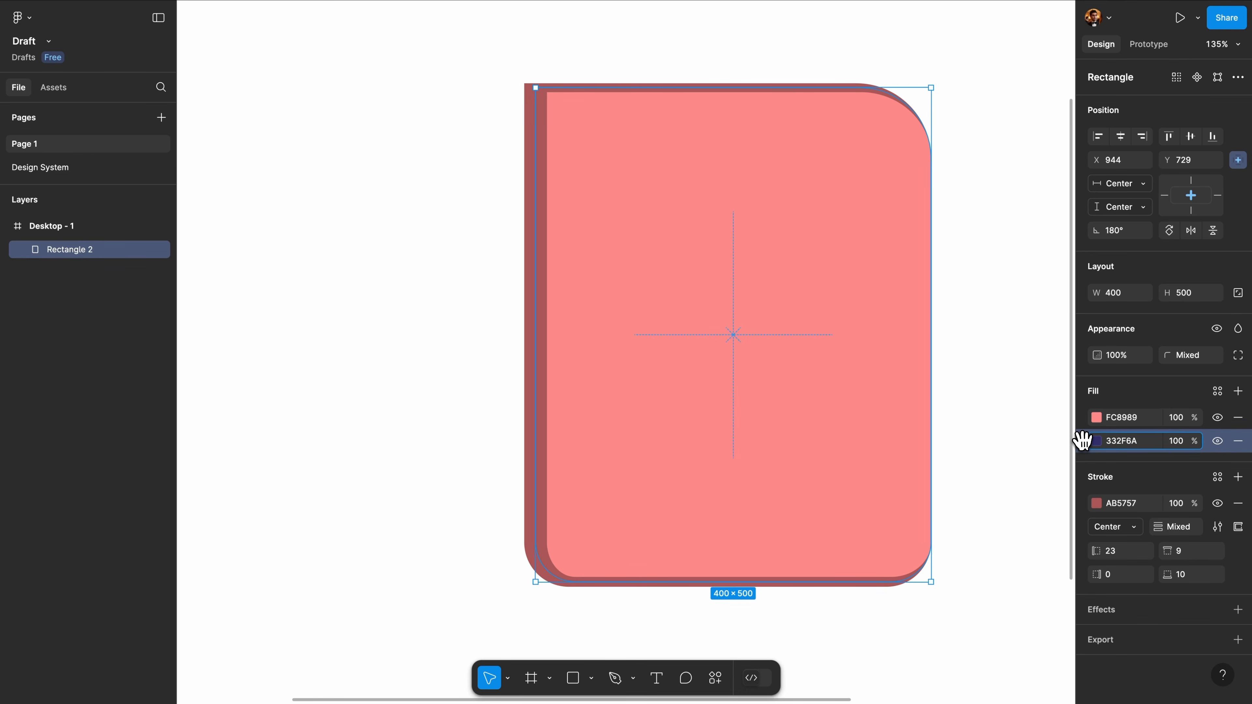
{"action": "mouse_move", "coordinate": [1083, 441]}
{"action": "left_mouse_down"}
{"action": "mouse_move", "coordinate": [1085, 417]}
{"action": "mouse_move", "coordinate": [1085, 448]}
{"action": "left_mouse_up"}
Stack two extra strokes on the rectangle, and remove all its strokes and the FC8989 fill
{"action": "left_click", "coordinate": [1237, 478]}
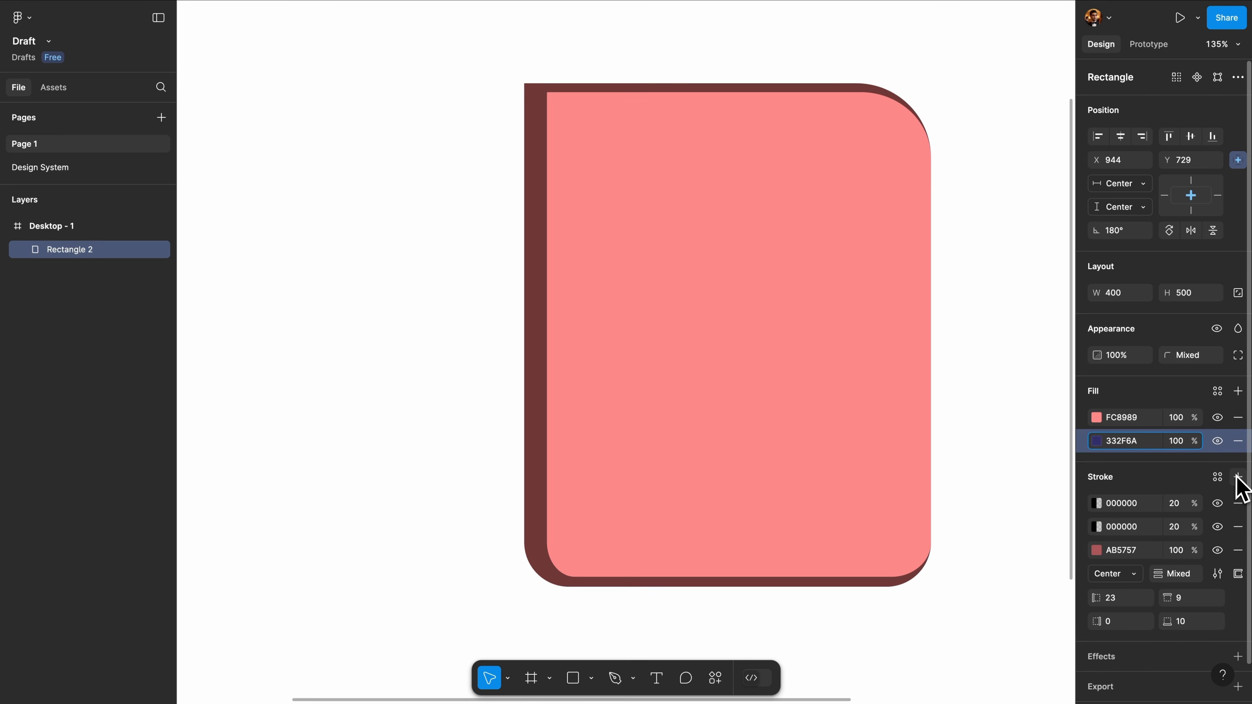
{"action": "left_click", "coordinate": [1239, 503]}
{"action": "left_click", "coordinate": [1239, 503]}
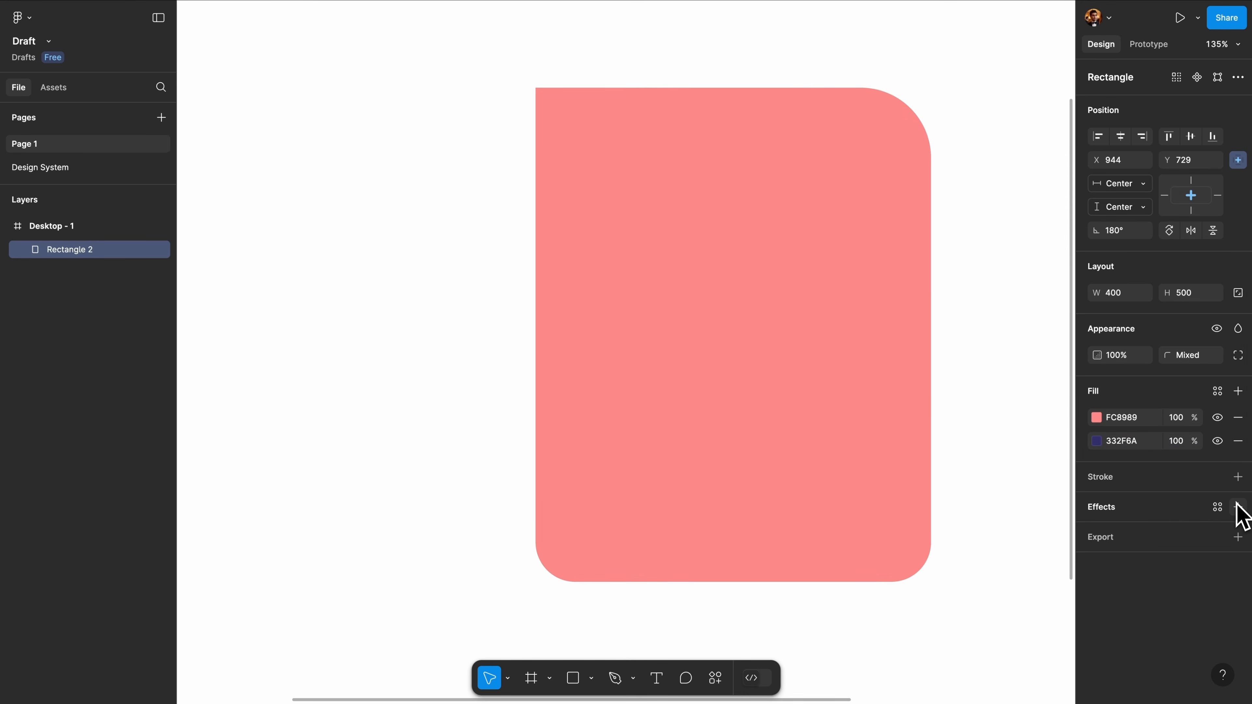
{"action": "left_click", "coordinate": [1239, 418]}
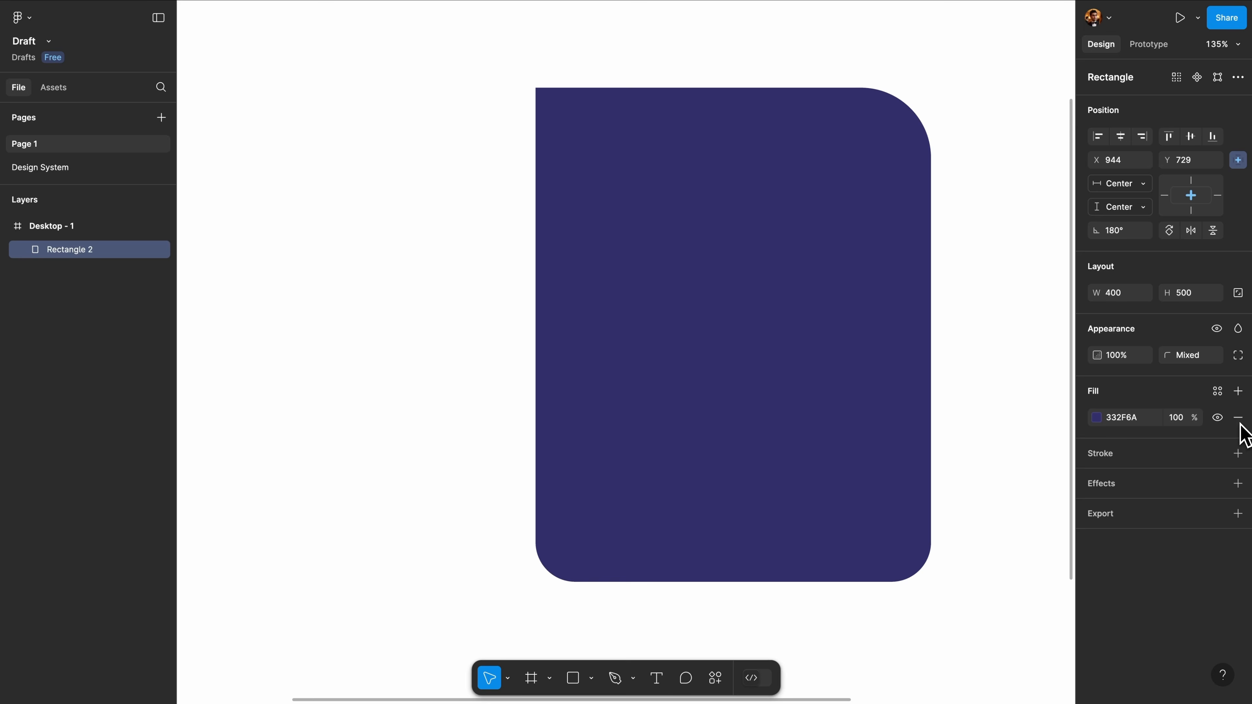
Add a drop shadow to the rectangle with position X 38 and Y 34, blur 0 and spread 46
{"action": "left_click", "coordinate": [1240, 484]}
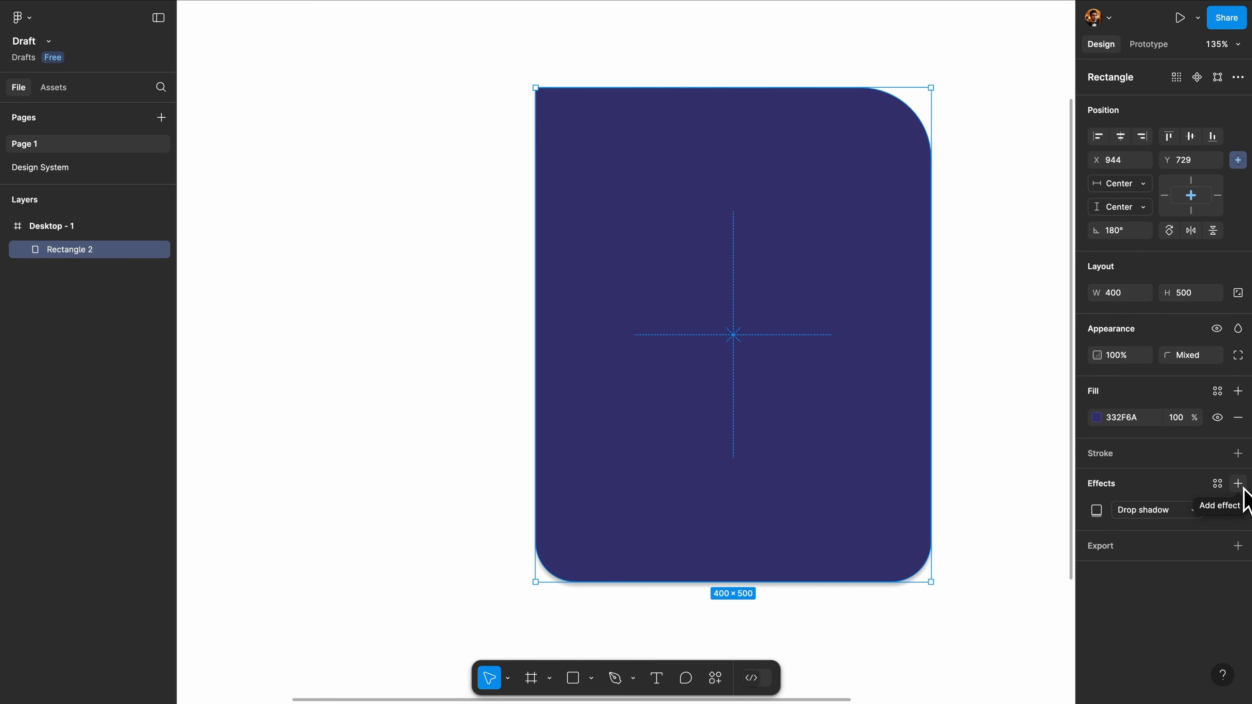
{"action": "left_click", "coordinate": [1154, 514]}
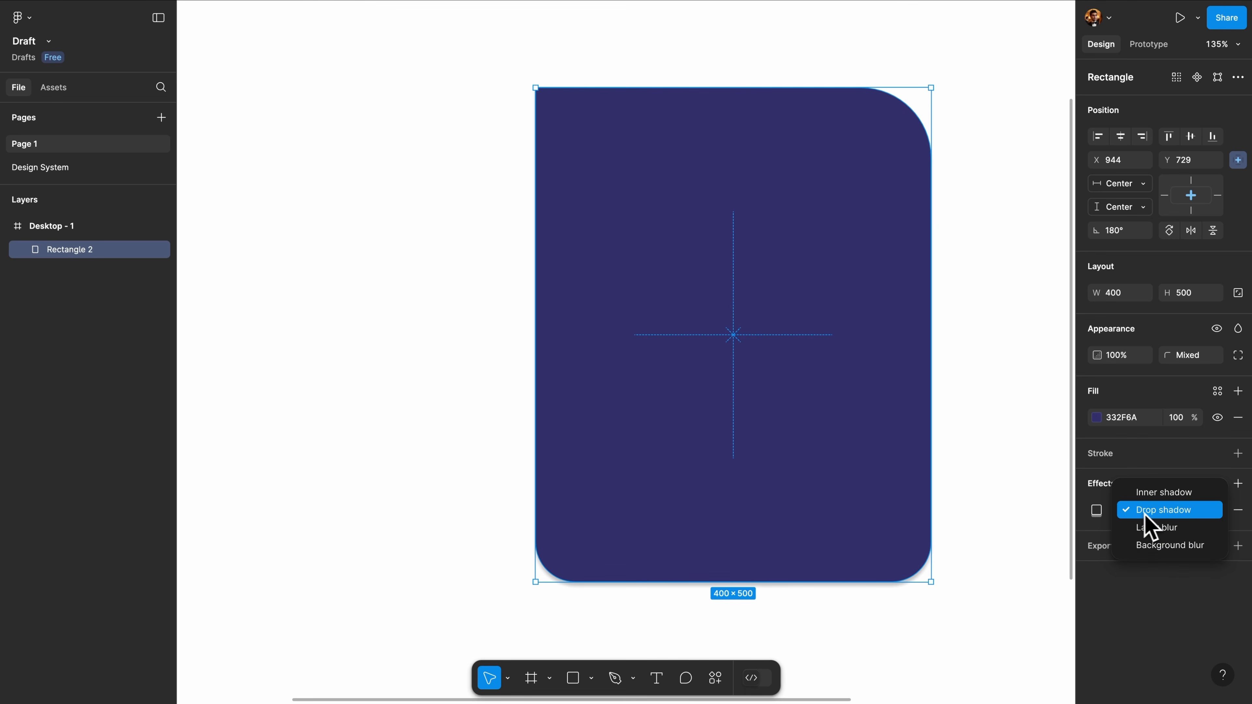
{"action": "left_click", "coordinate": [1154, 515]}
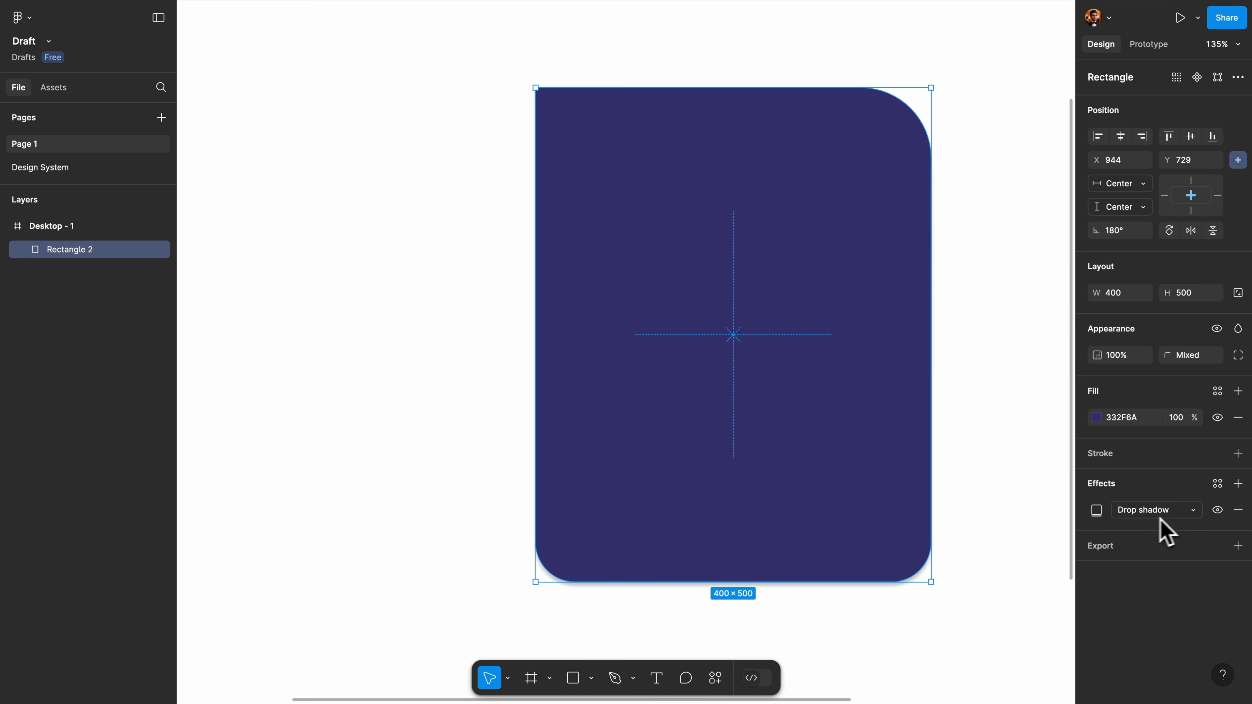
{"action": "left_click", "coordinate": [1098, 511]}
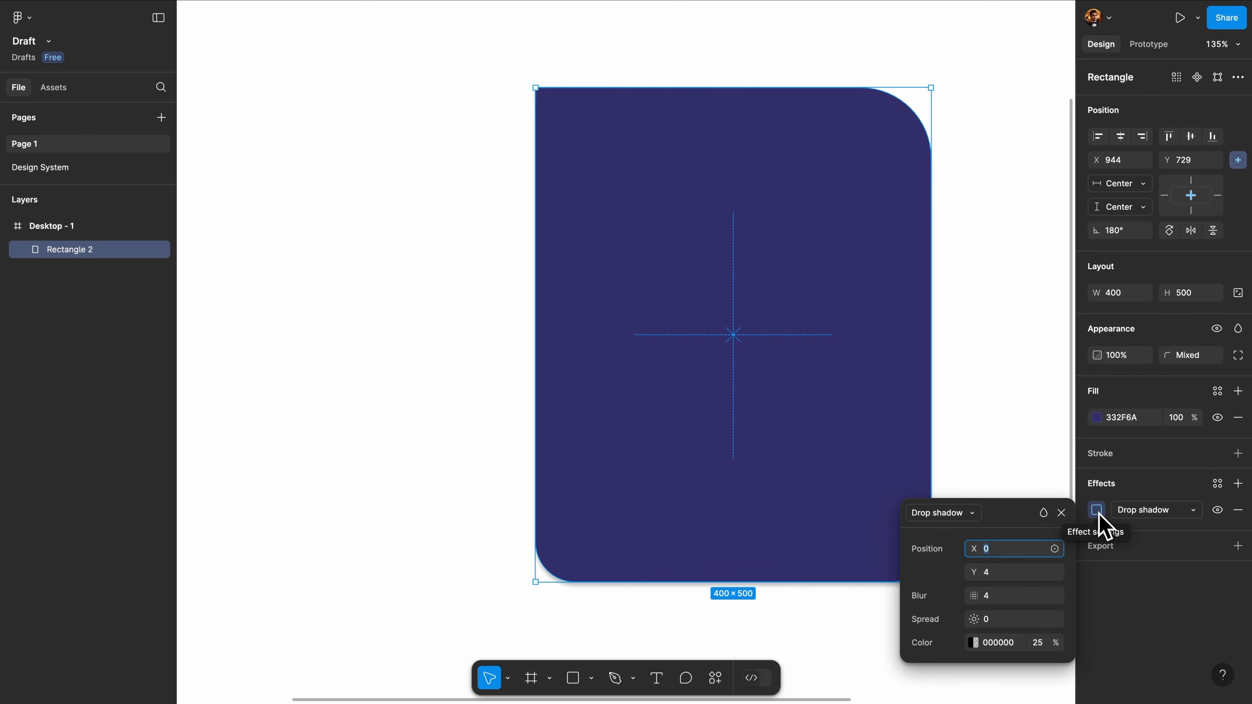
{"action": "left_click_drag", "start_coordinate": [1026, 521], "coordinate": [1038, 463]}
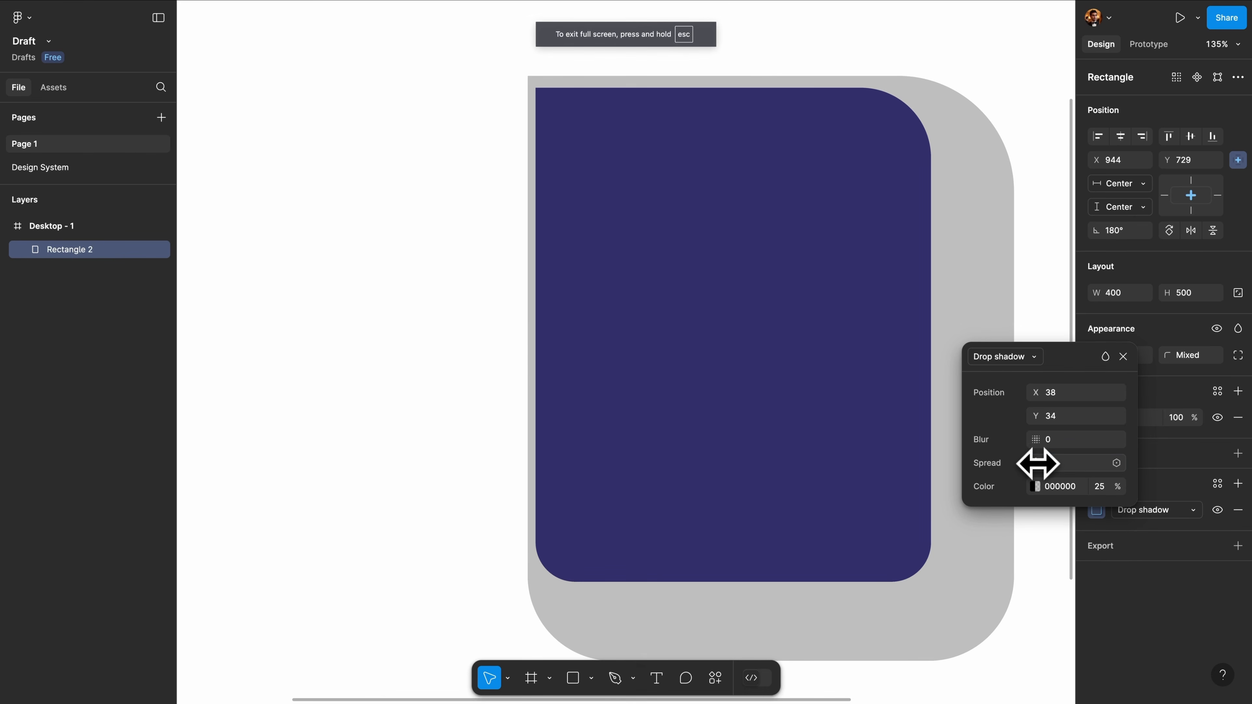
{"action": "left_click", "coordinate": [1034, 487]}
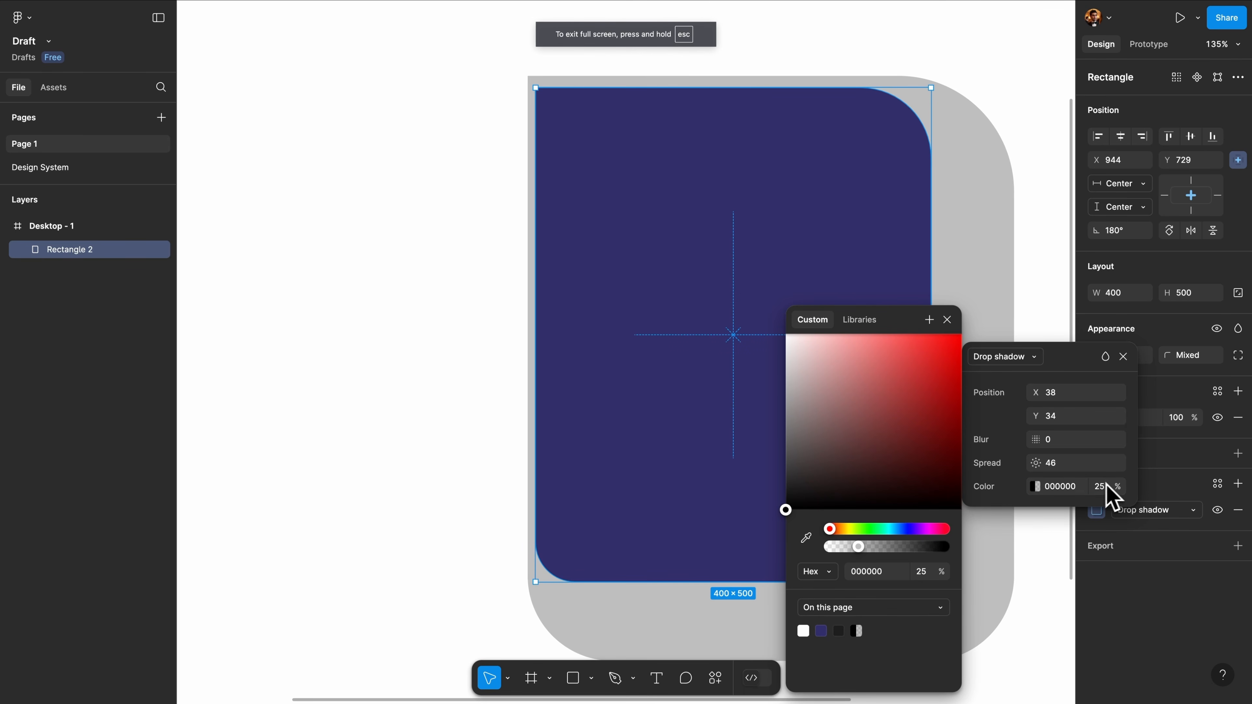
{"action": "left_click", "coordinate": [948, 320]}
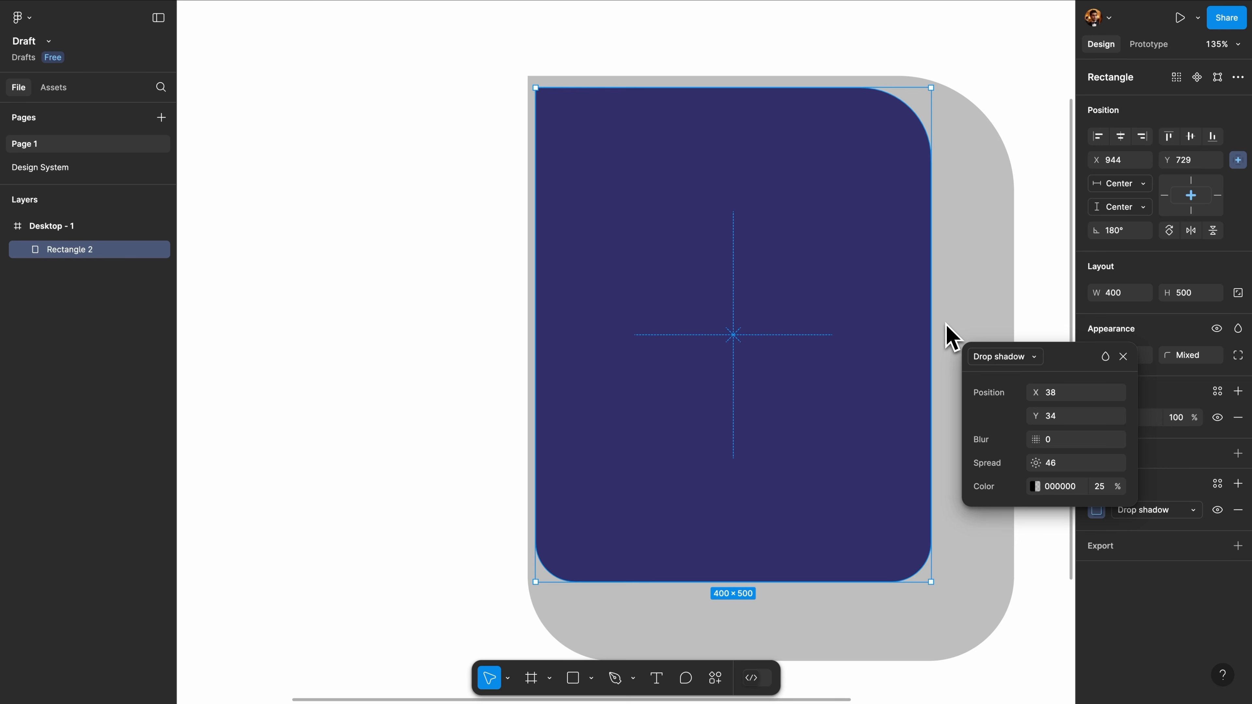
Change the rectangle's drop shadow to an inner shadow and set its X position to 4
{"action": "left_click", "coordinate": [1027, 362]}
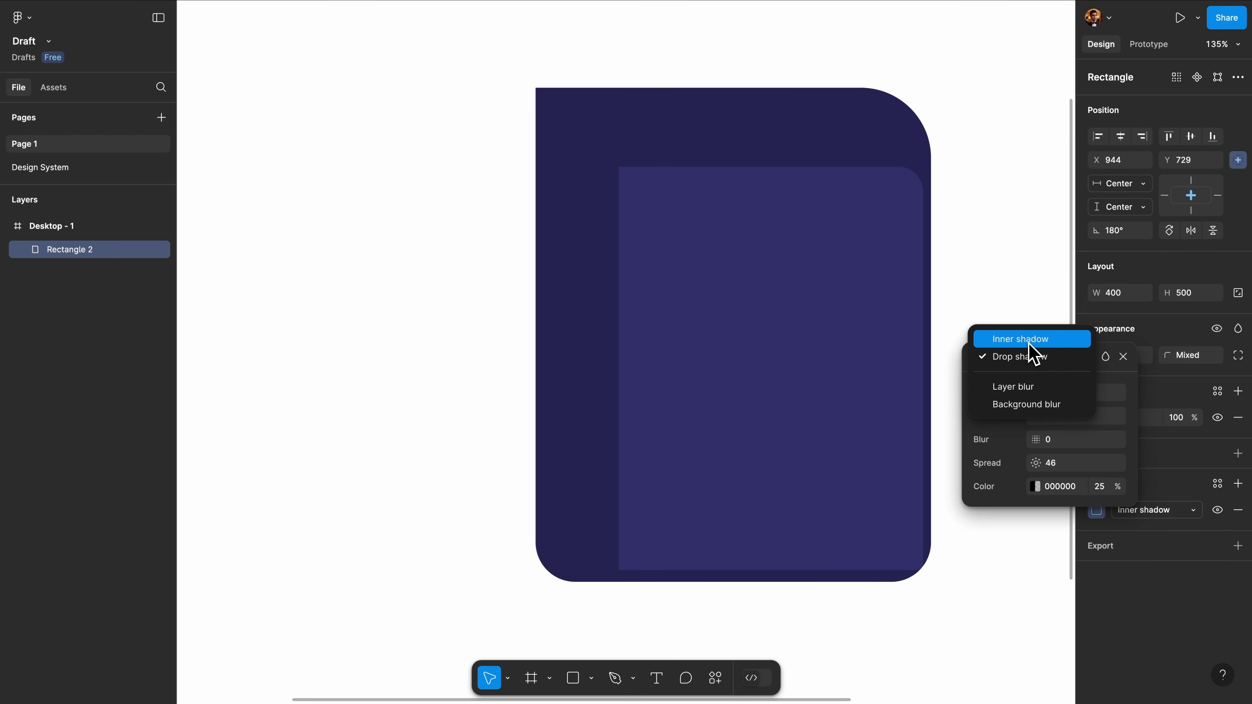
{"action": "left_click", "coordinate": [1030, 345]}
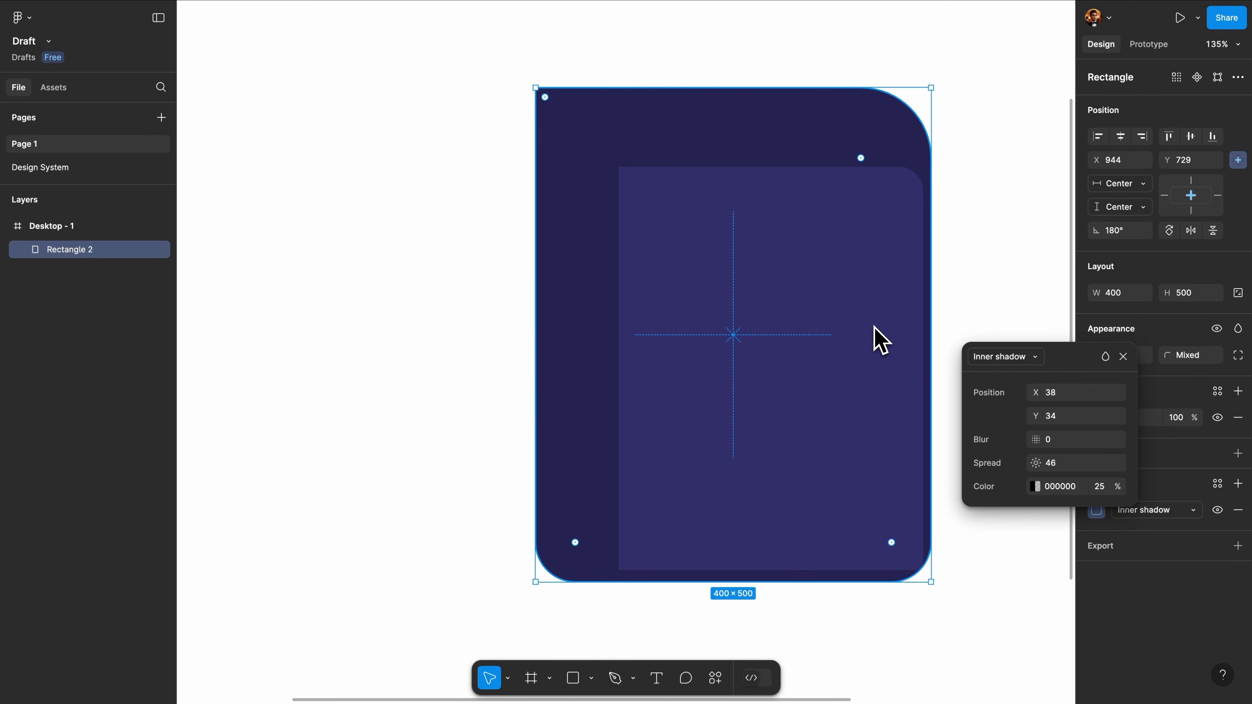
{"action": "left_click_drag", "start_coordinate": [1036, 392], "coordinate": [976, 390]}
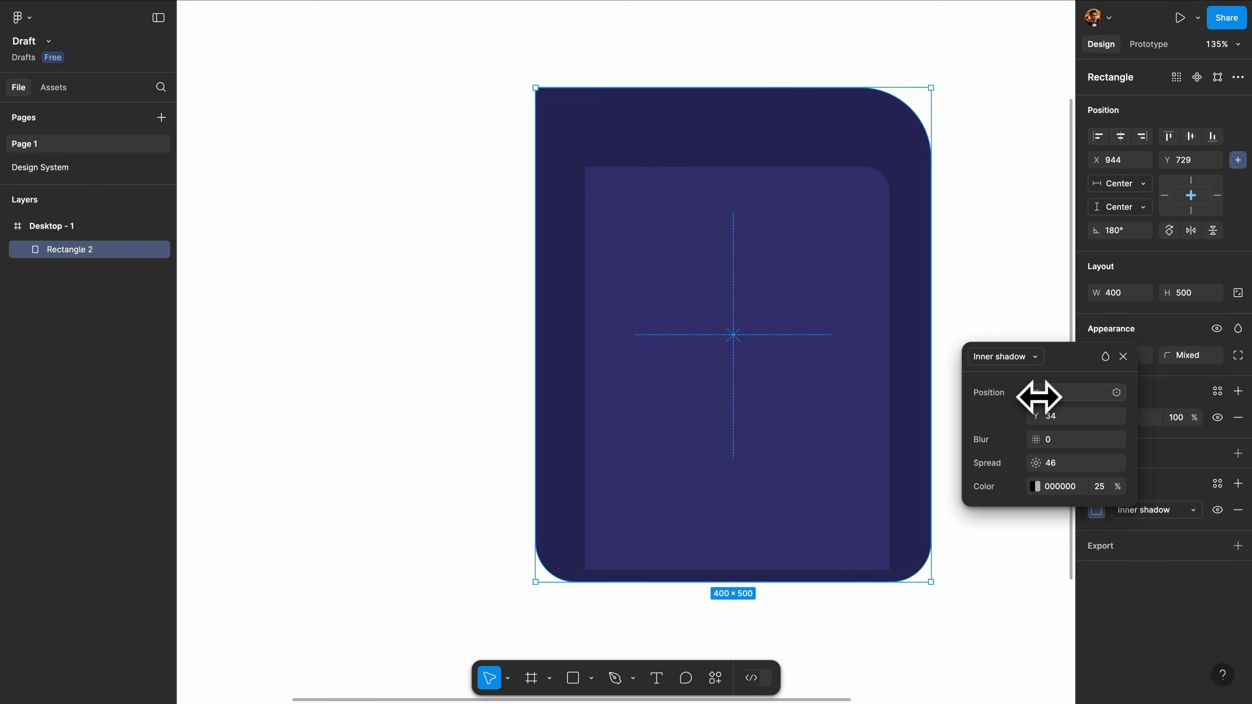
{"action": "left_click", "coordinate": [1026, 358]}
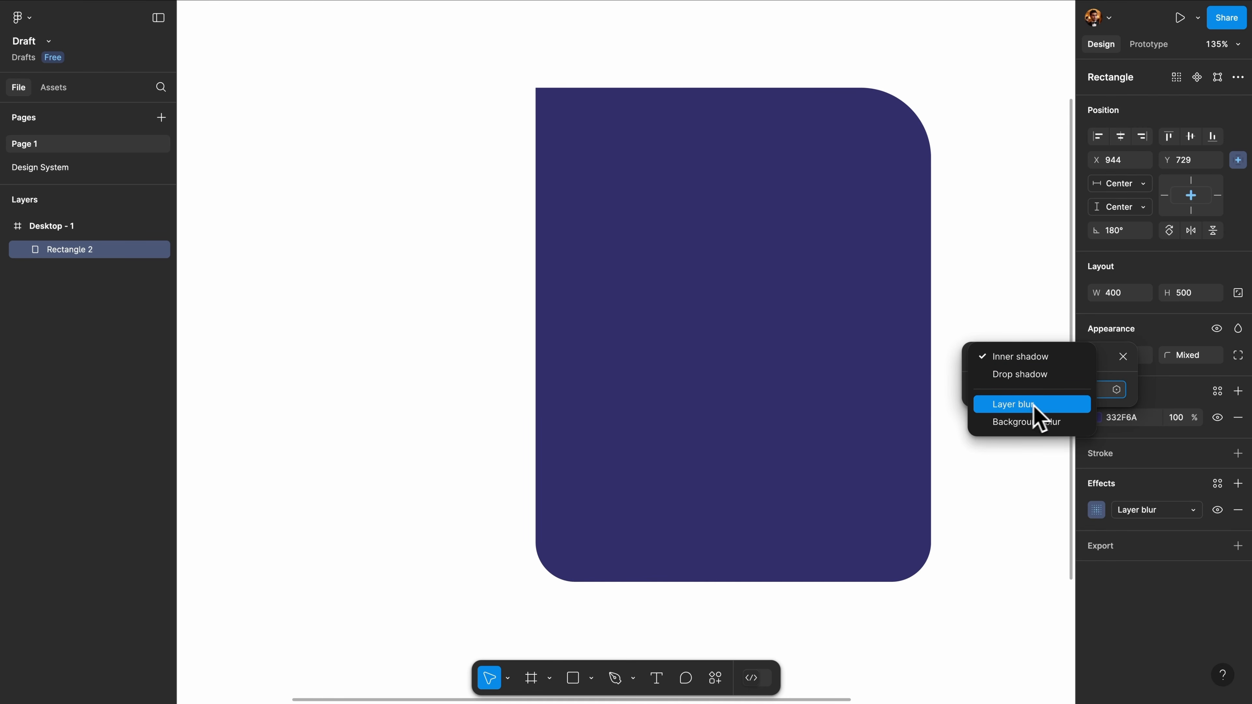
{"action": "left_click", "coordinate": [1001, 356]}
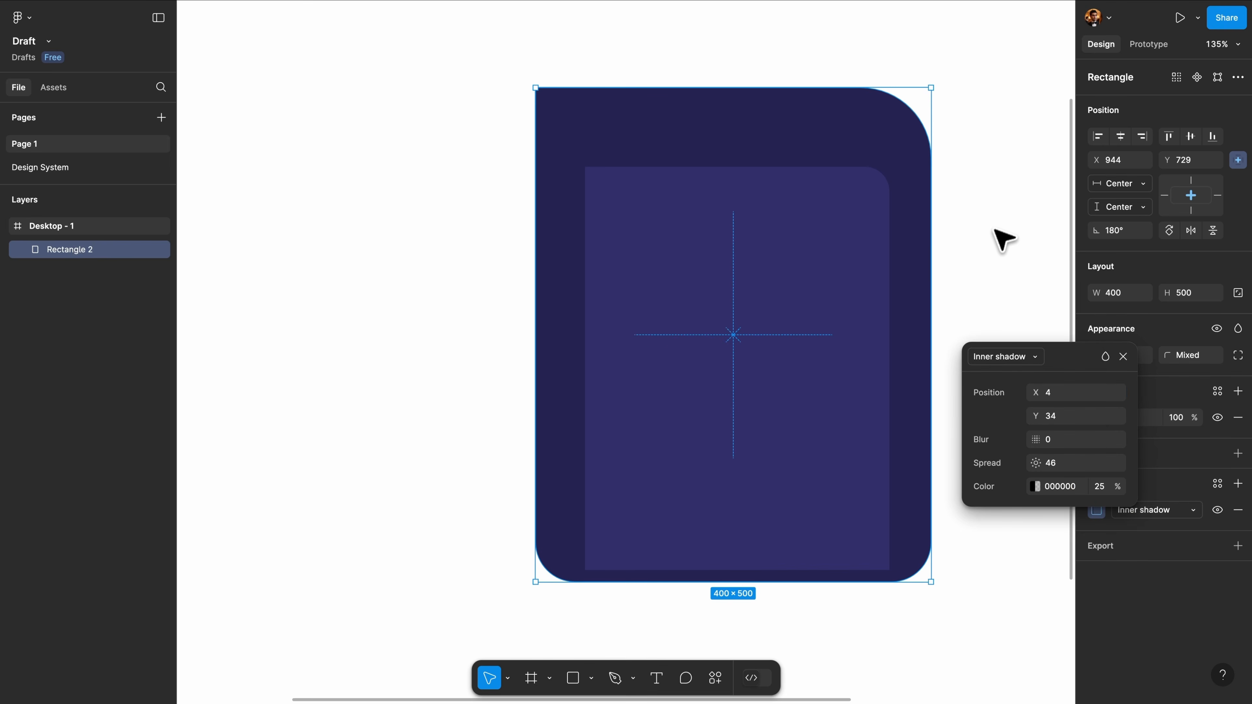
Remove the rectangle's inner shadow and add a Layer blur effect with a blur of 79.9
{"action": "scroll", "coordinate": [999, 257], "scroll_direction": "down", "scroll_amount": 3}
{"action": "left_click", "coordinate": [998, 264]}
{"action": "left_click", "coordinate": [944, 213]}
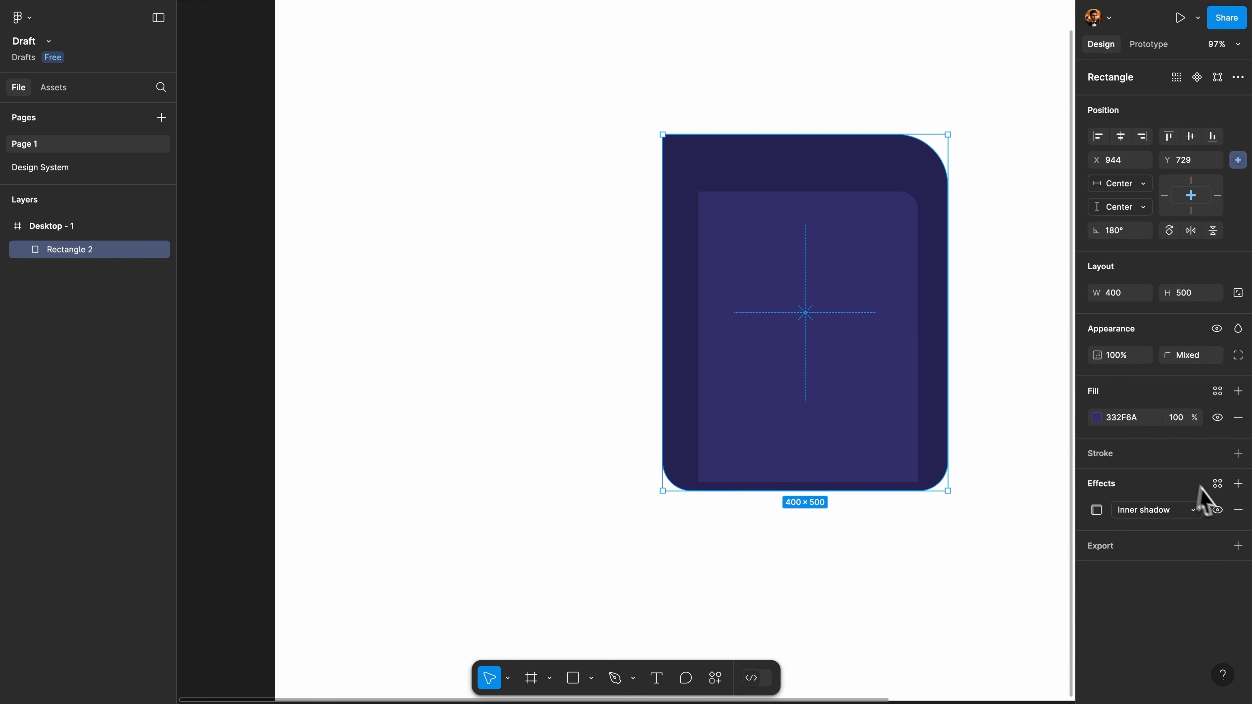
{"action": "left_click", "coordinate": [1239, 510]}
{"action": "left_click", "coordinate": [1239, 484]}
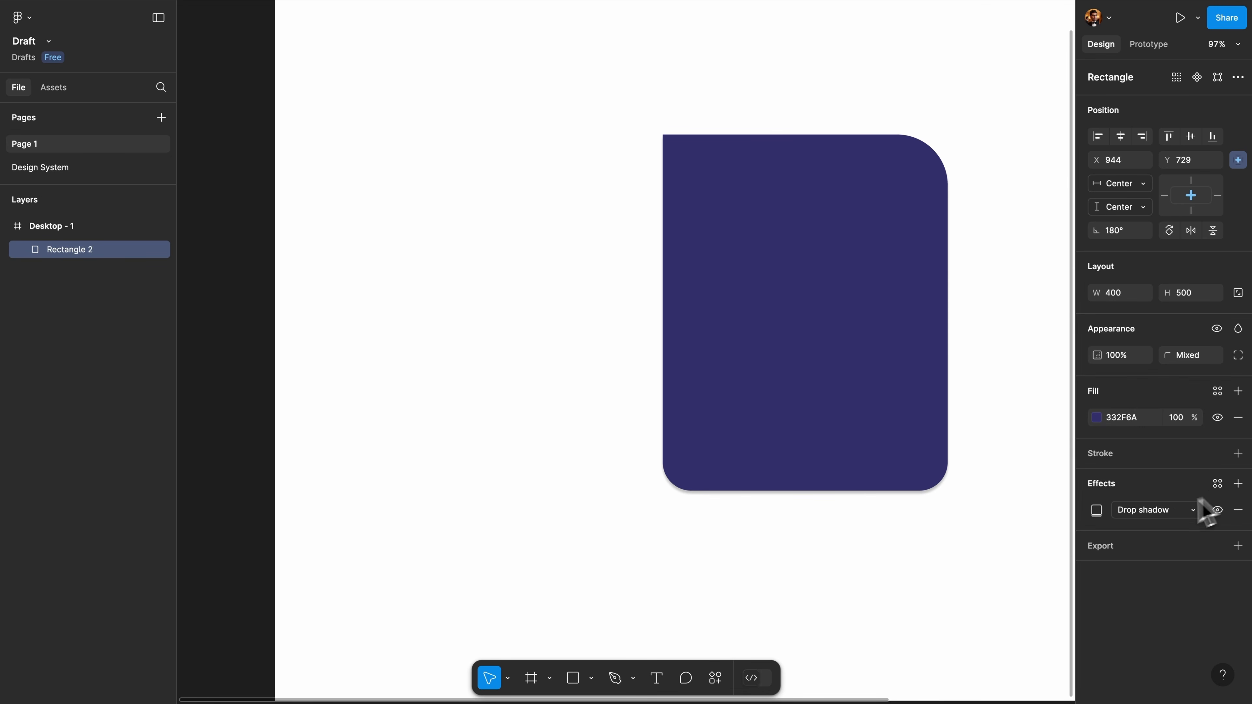
{"action": "left_click", "coordinate": [1159, 510]}
{"action": "left_click", "coordinate": [1132, 527]}
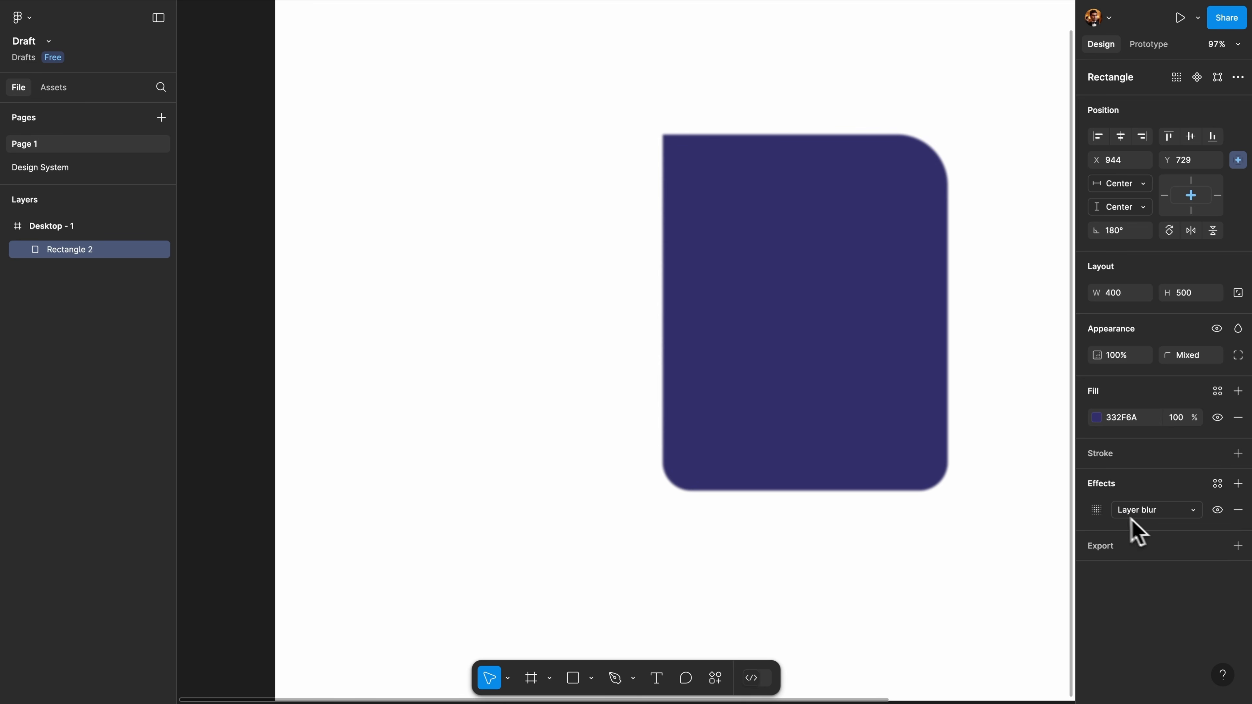
{"action": "left_click", "coordinate": [1097, 511]}
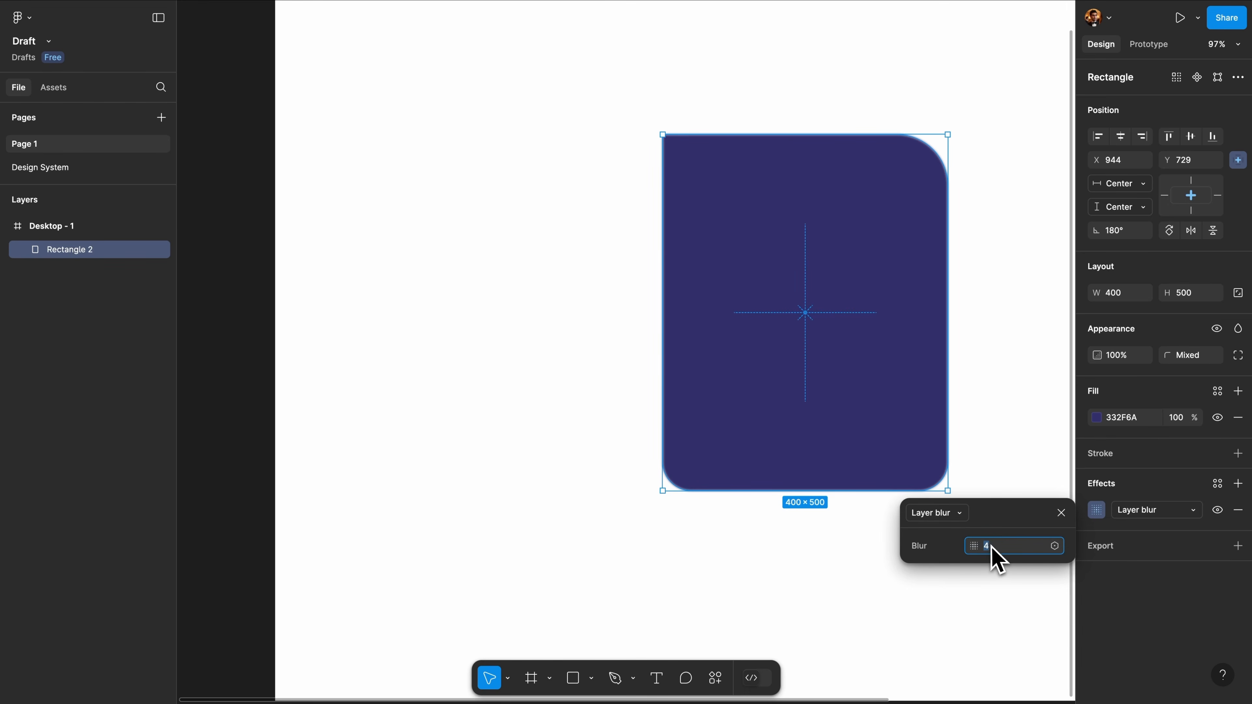
{"action": "left_click_drag", "start_coordinate": [978, 548], "coordinate": [978, 546]}
Switch the rectangle's Layer blur effect to Background blur
{"action": "left_click", "coordinate": [1169, 510]}
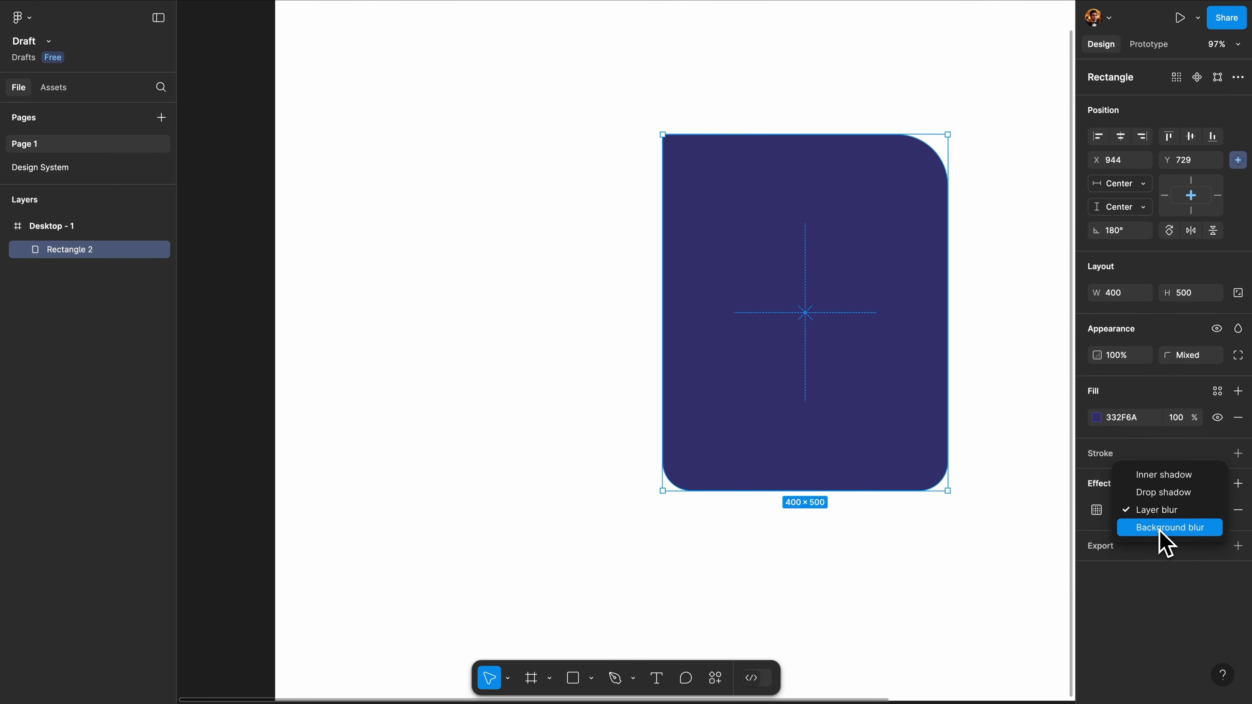
{"action": "left_click", "coordinate": [1164, 532]}
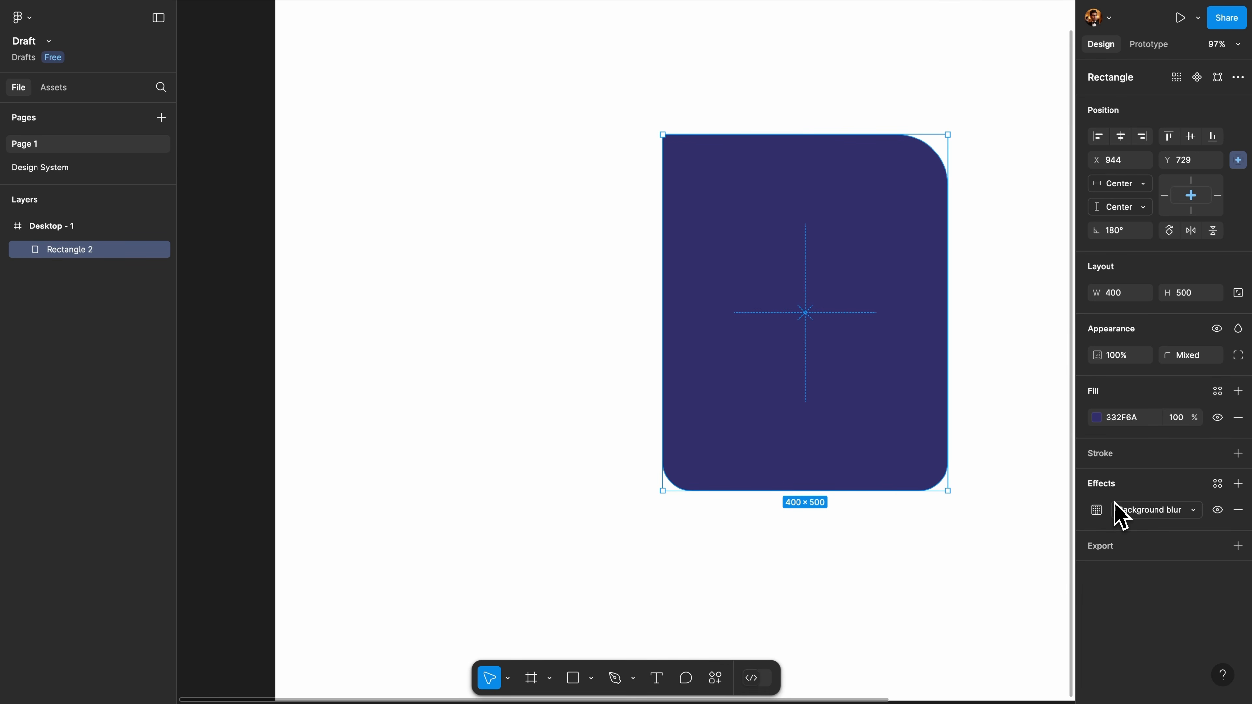
{"action": "mouse_move", "coordinate": [687, 235]}
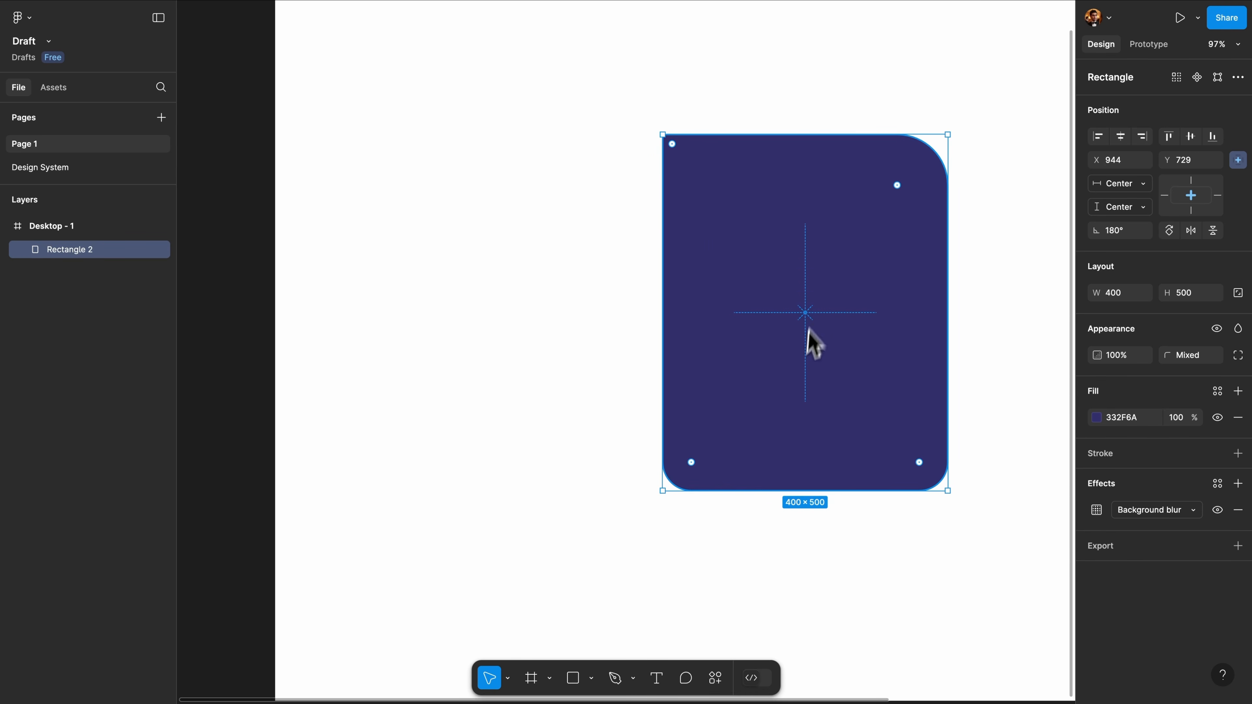
Draw a 298 × 298 ellipse overlapping the rectangle's upper-left corner at X 406, Y 160, and place it below Rectangle 2 in the layer order
{"action": "left_click", "coordinate": [591, 679]}
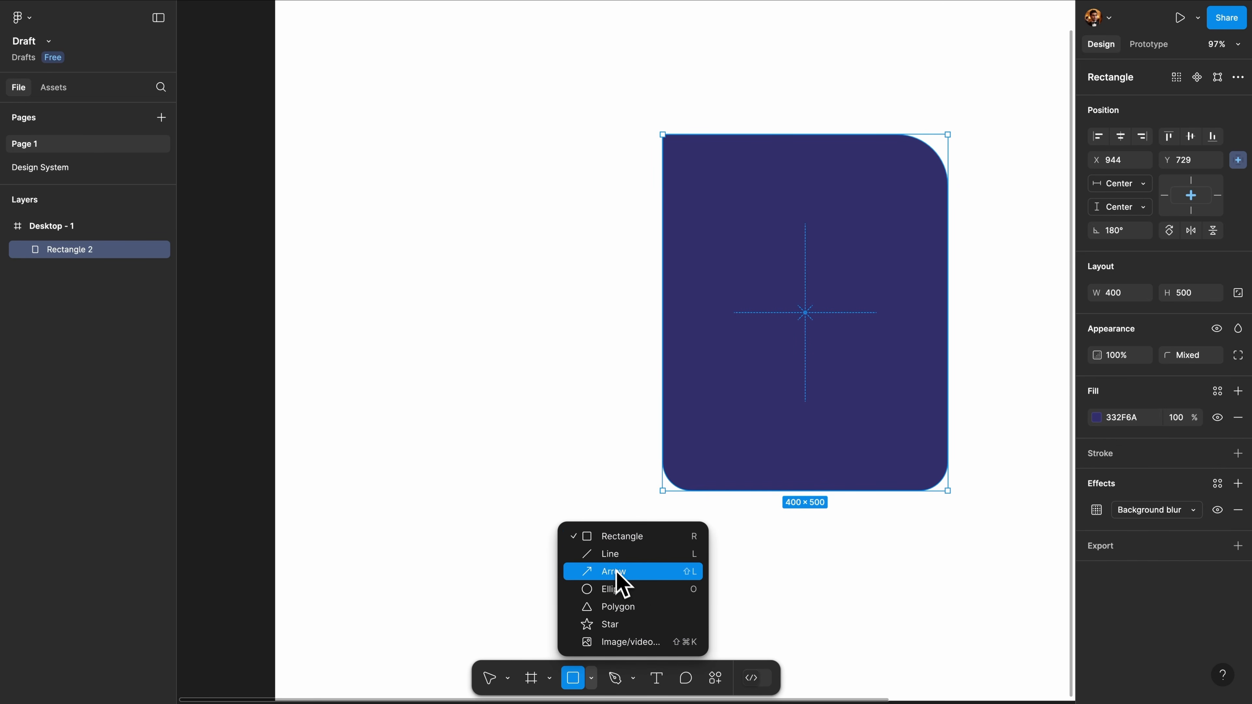
{"action": "left_click", "coordinate": [626, 590]}
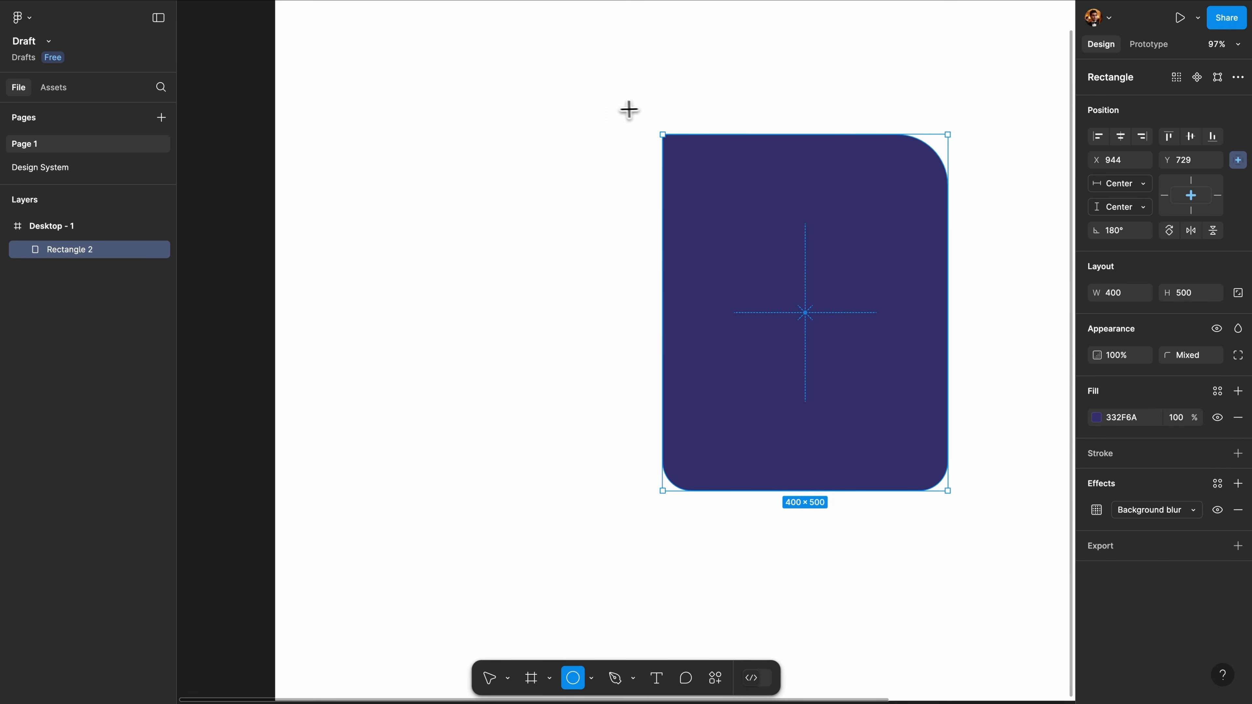
{"action": "left_click_drag", "start_coordinate": [615, 110], "coordinate": [828, 315]}
{"action": "left_click_drag", "start_coordinate": [731, 237], "coordinate": [680, 212]}
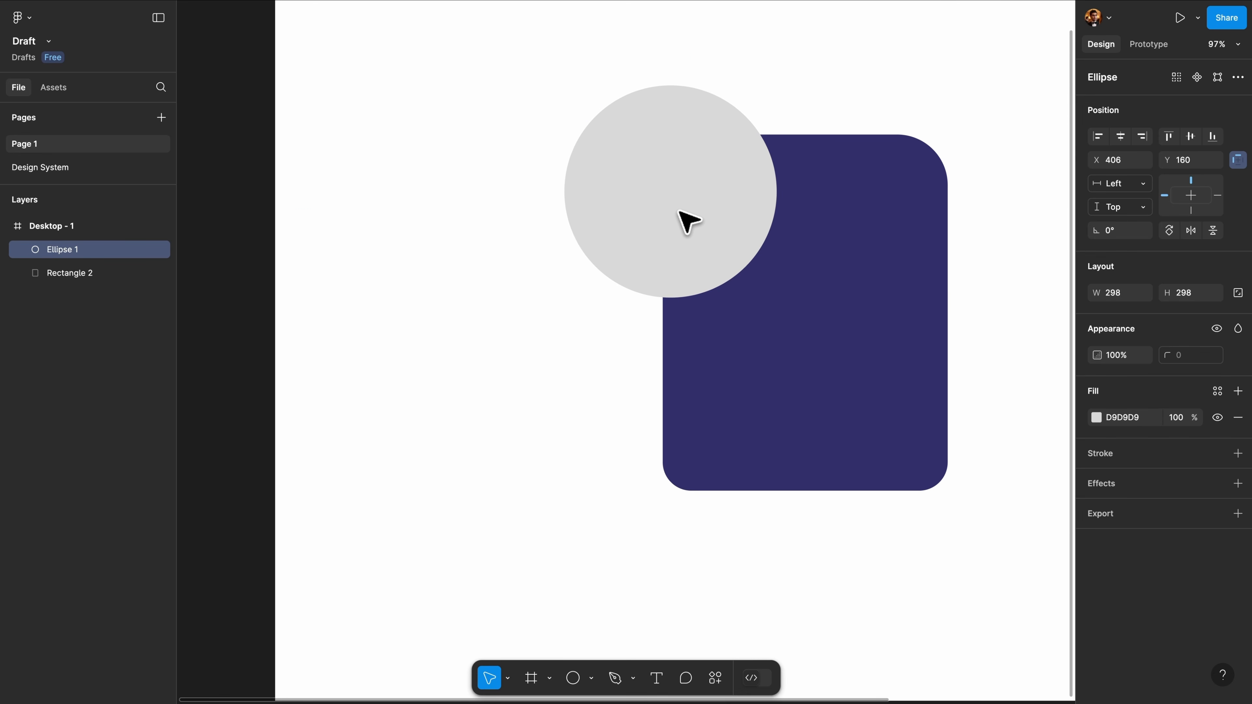
{"action": "left_click_drag", "start_coordinate": [87, 252], "coordinate": [85, 280]}
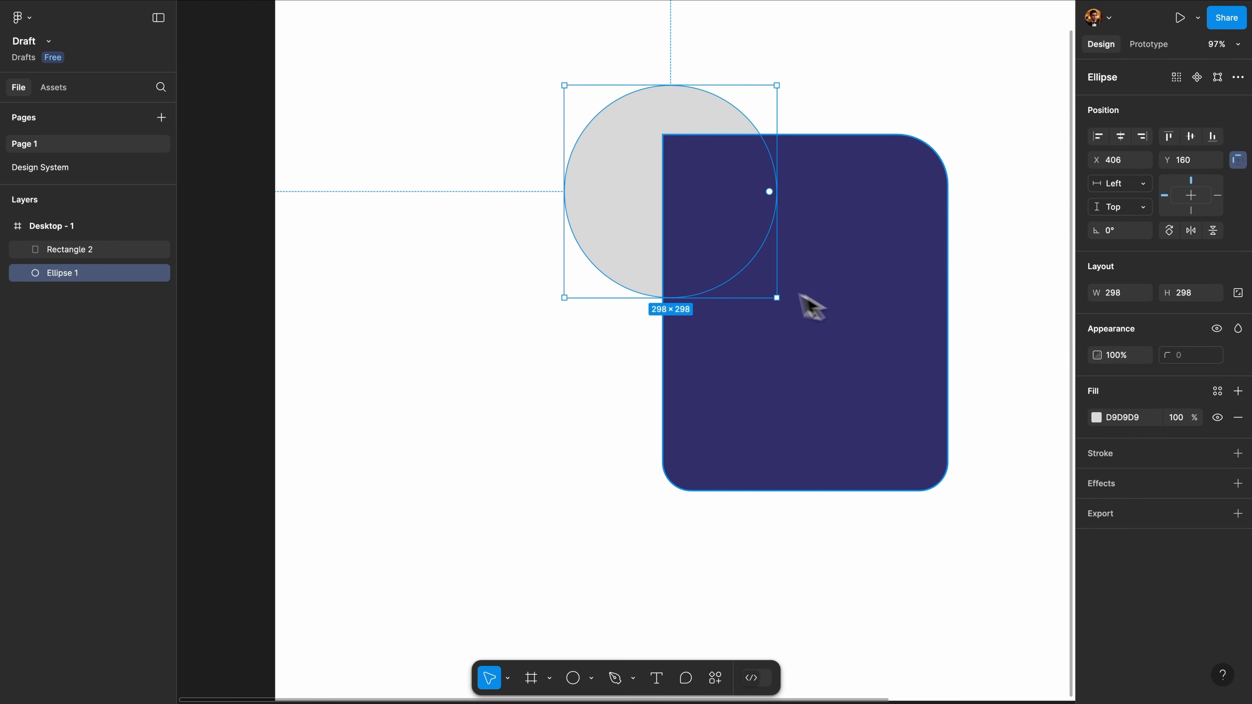
Set the rectangle's background blur to 86.5 and lower its fill opacity to 50%
{"action": "left_click", "coordinate": [887, 236]}
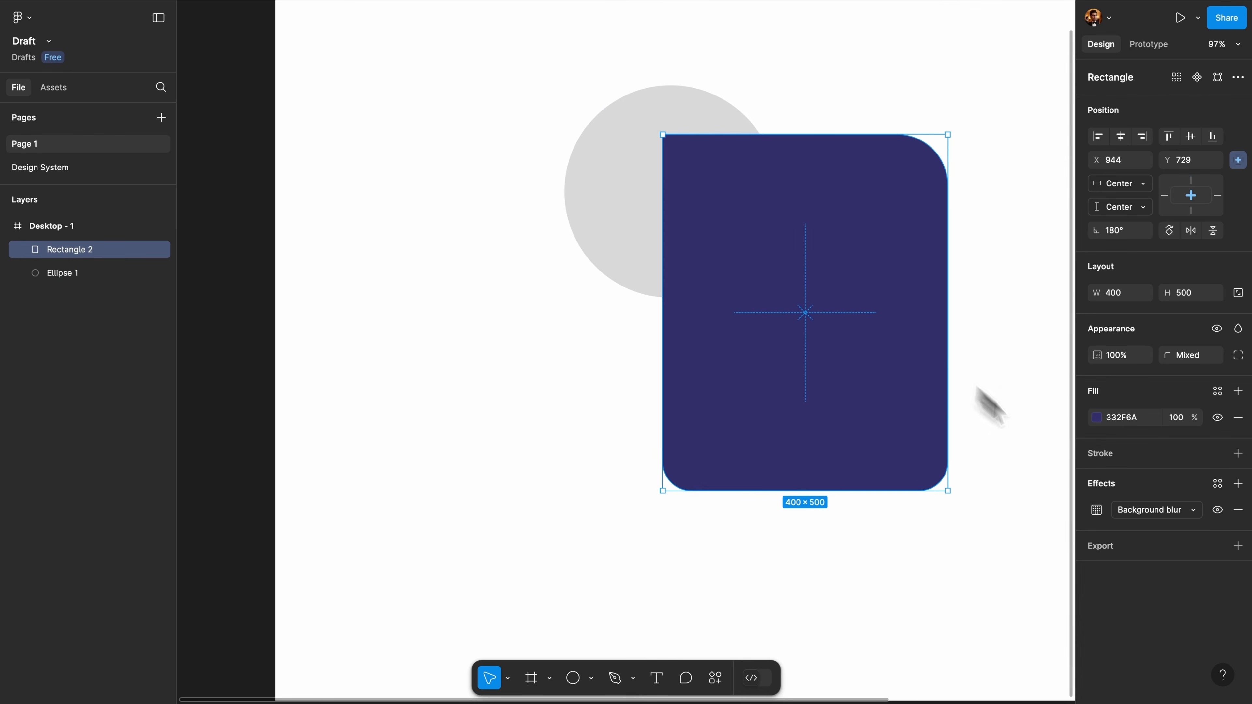
{"action": "left_click", "coordinate": [1096, 510]}
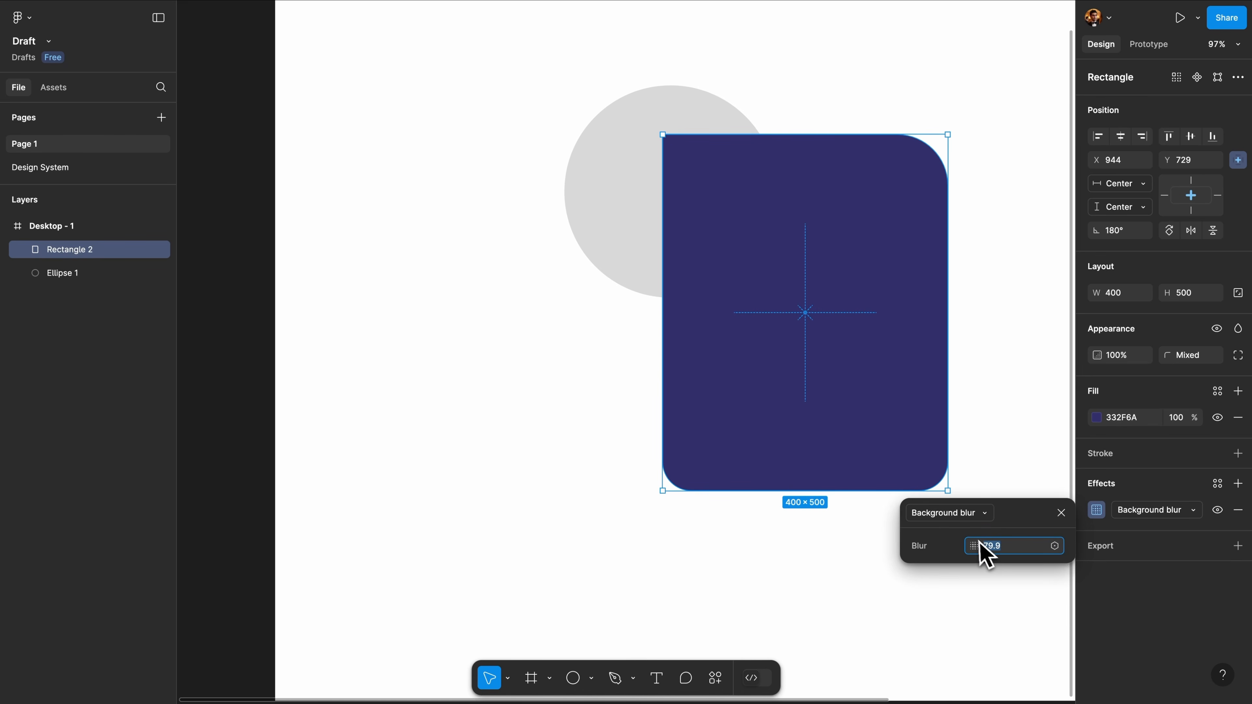
{"action": "left_click_drag", "start_coordinate": [984, 549], "coordinate": [976, 515]}
{"action": "key", "text": "super+z"}
{"action": "left_click", "coordinate": [1182, 418]}
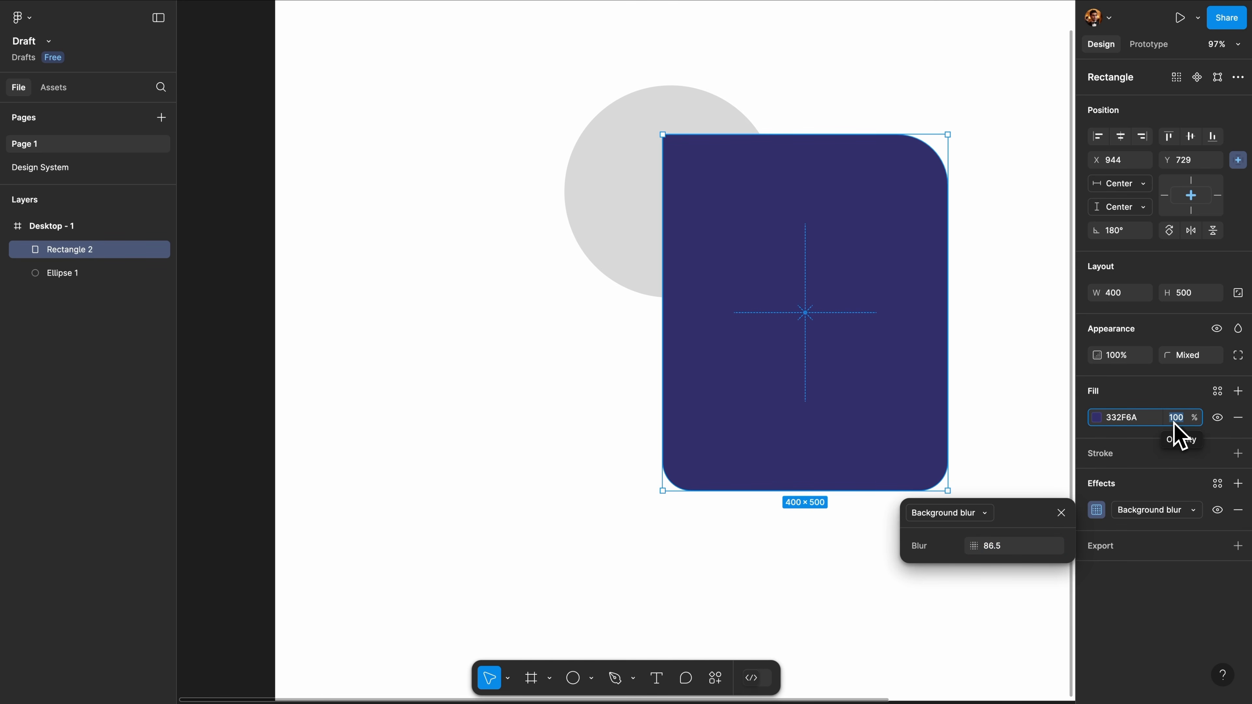
{"action": "type", "text": "50"}
{"action": "key", "text": "Return"}
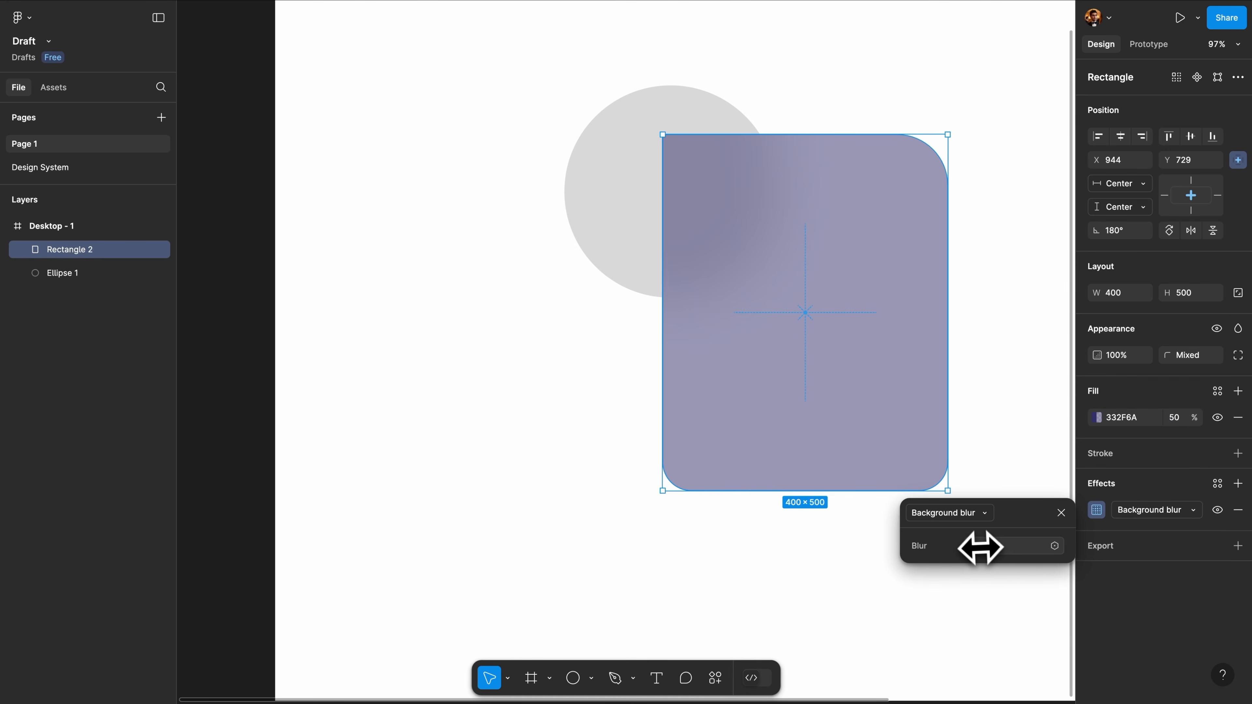
Reduce the rectangle's background blur to 20.1 and move the rectangle further over the ellipse, to X 874, Y 726
{"action": "left_click_drag", "start_coordinate": [980, 547], "coordinate": [763, 565]}
{"action": "left_click_drag", "start_coordinate": [378, 567], "coordinate": [176, 571]}
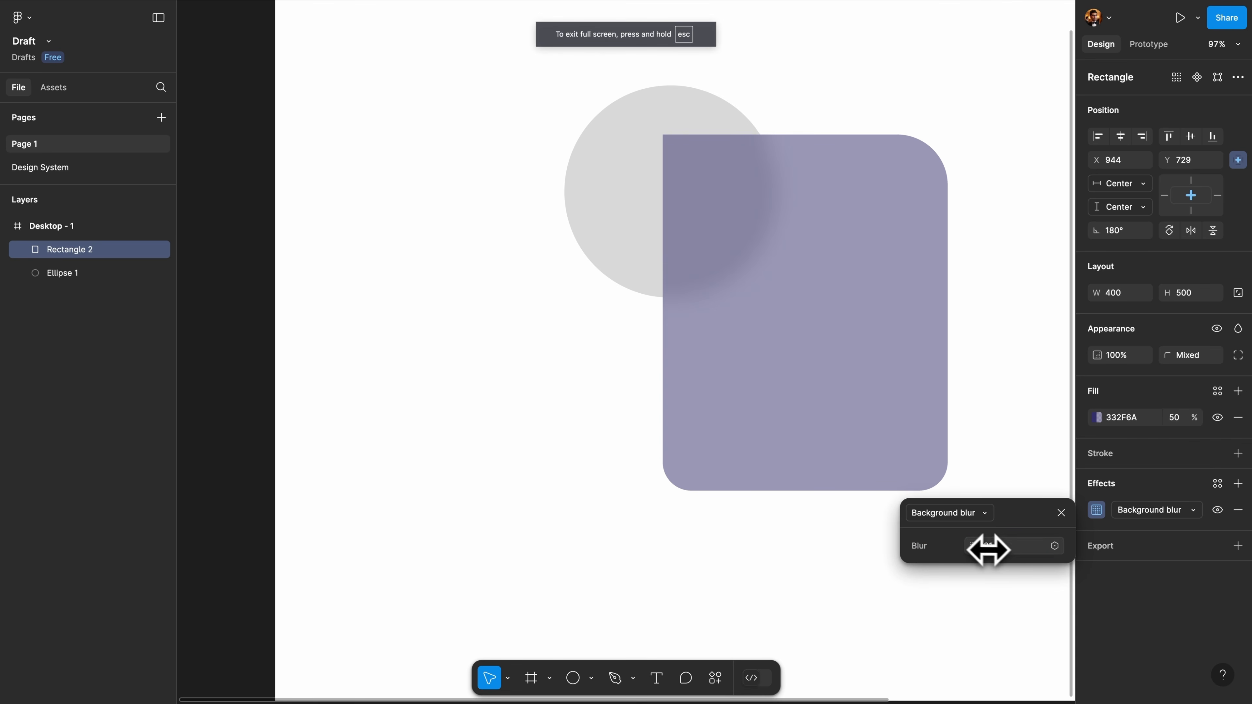
{"action": "left_click", "coordinate": [984, 546]}
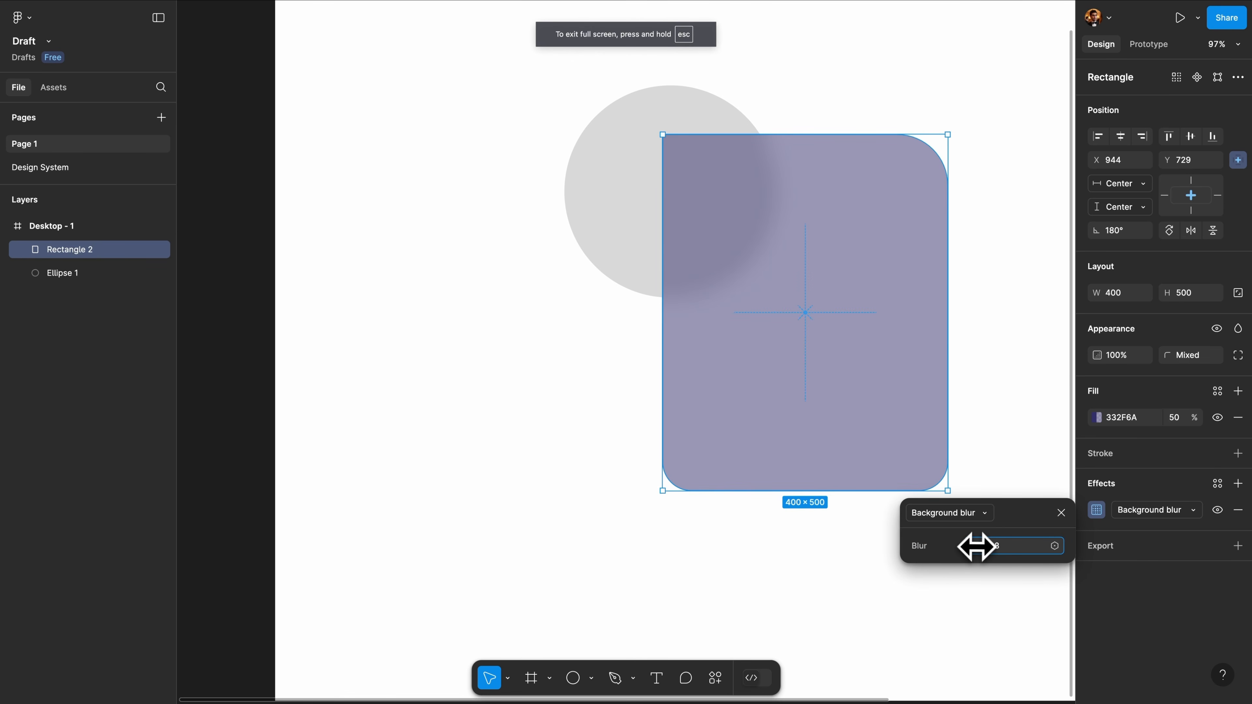
{"action": "left_click_drag", "start_coordinate": [976, 546], "coordinate": [705, 553]}
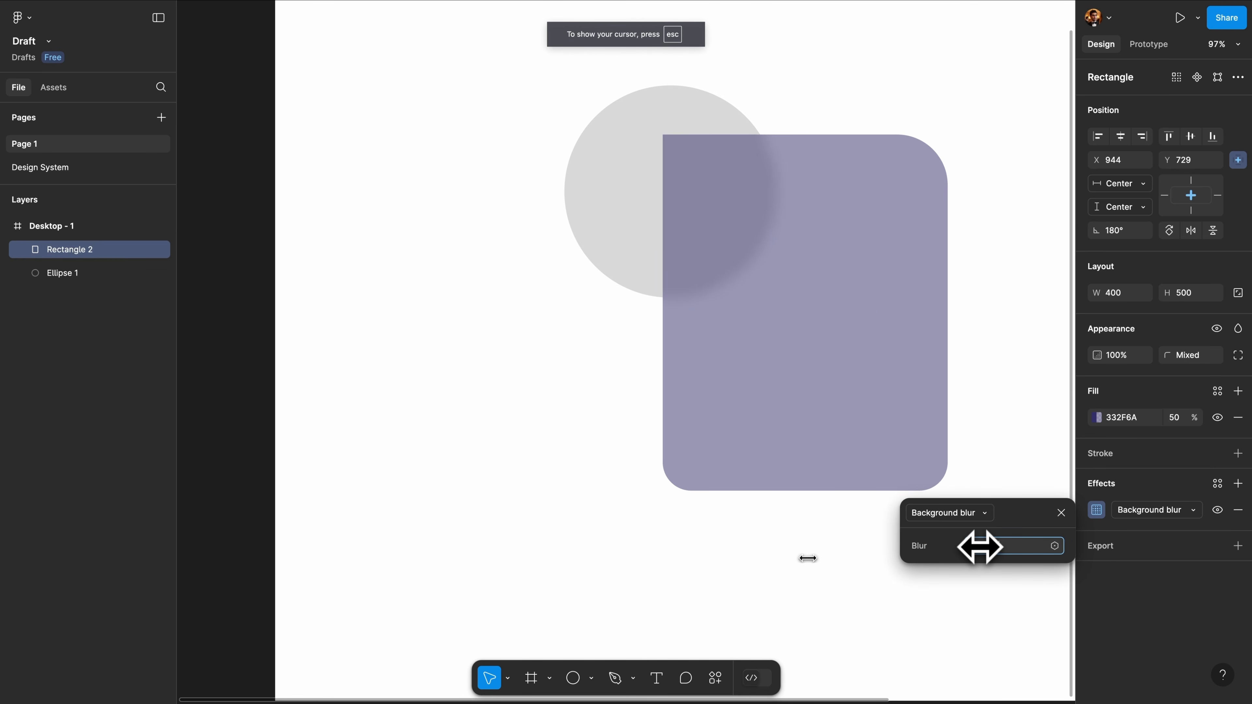
{"action": "left_click_drag", "start_coordinate": [808, 559], "coordinate": [809, 558]}
{"action": "scroll", "coordinate": [741, 216], "scroll_direction": "up", "scroll_amount": 5}
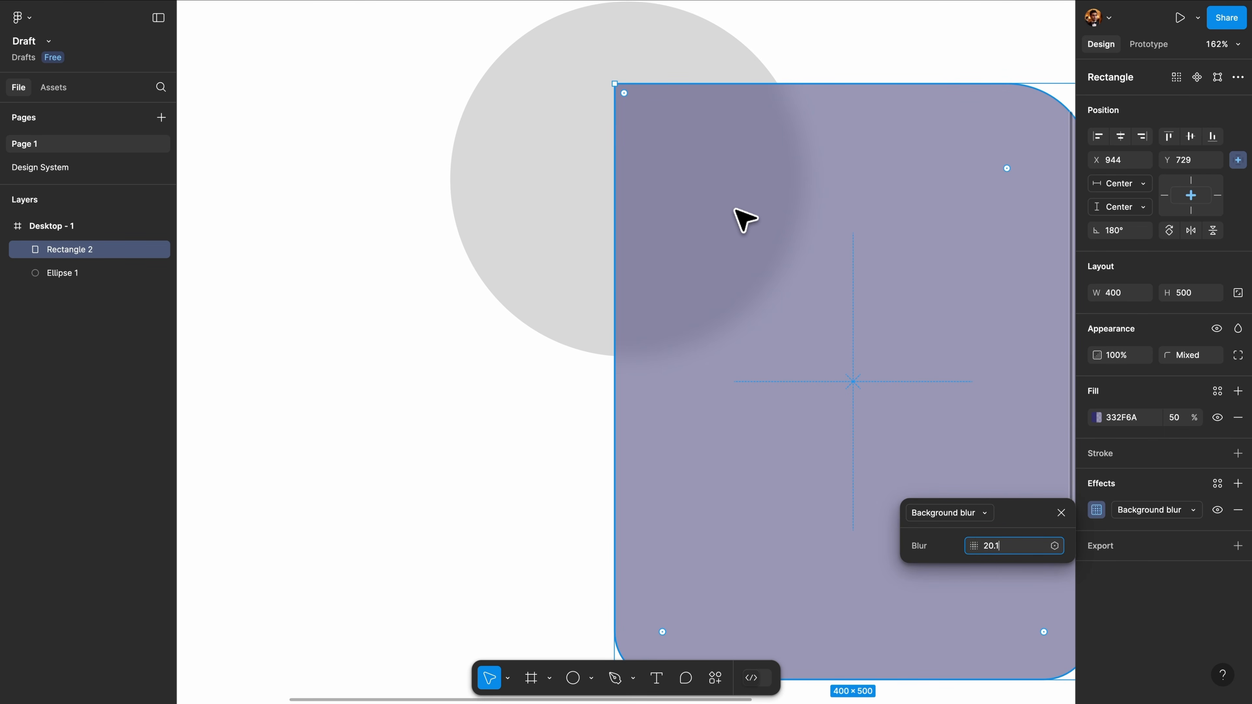
{"action": "left_click_drag", "start_coordinate": [745, 220], "coordinate": [758, 266]}
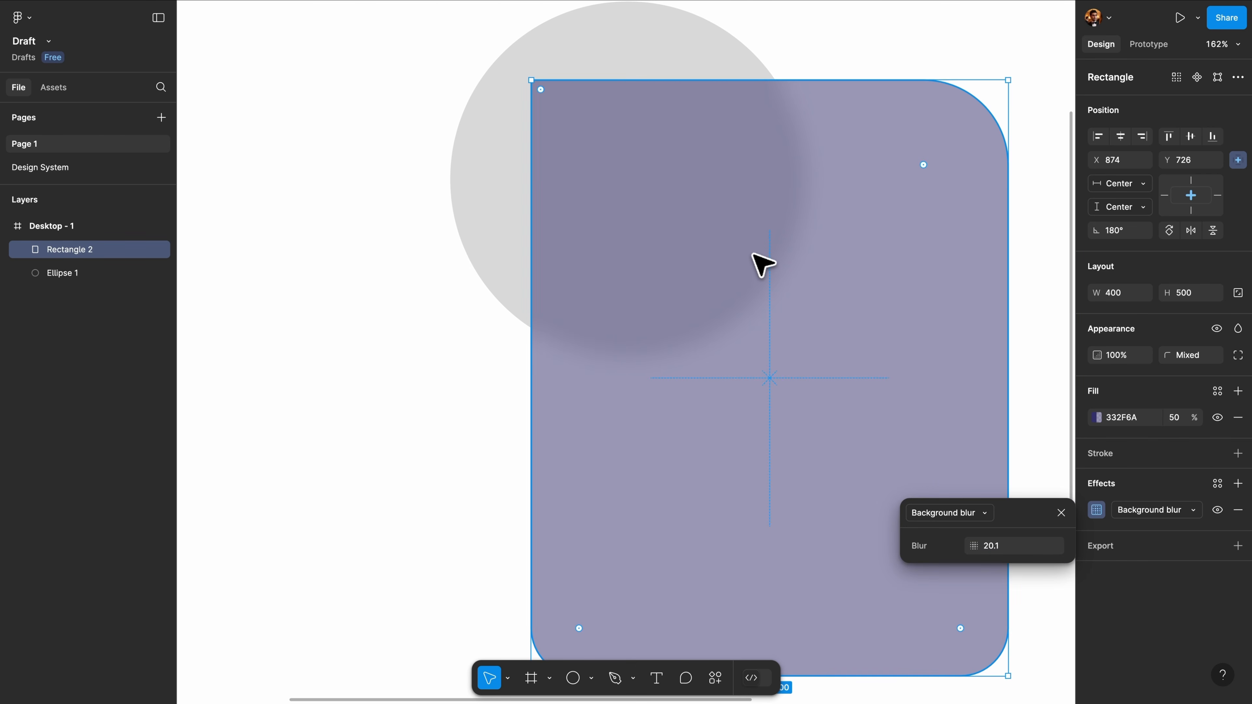
Remove the rectangle's Background blur effect and set its fill opacity to 100%
{"action": "left_click", "coordinate": [1238, 511]}
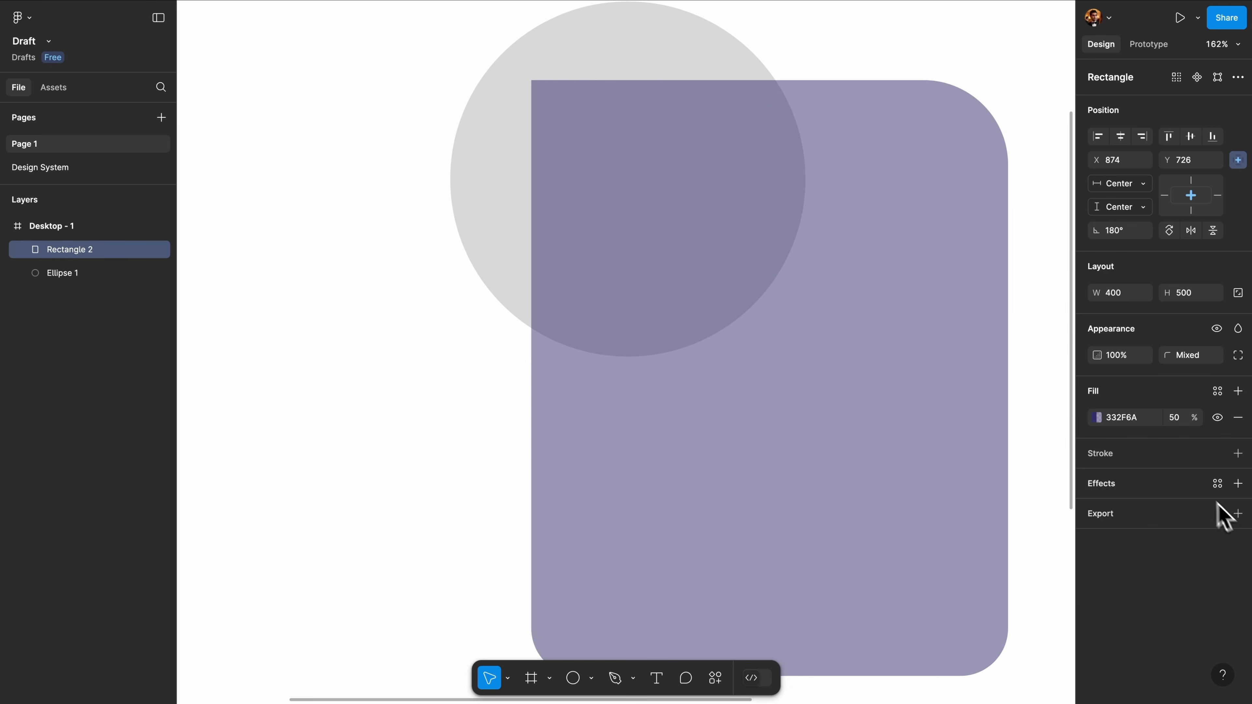
{"action": "left_click", "coordinate": [1176, 421]}
{"action": "type", "text": "100"}
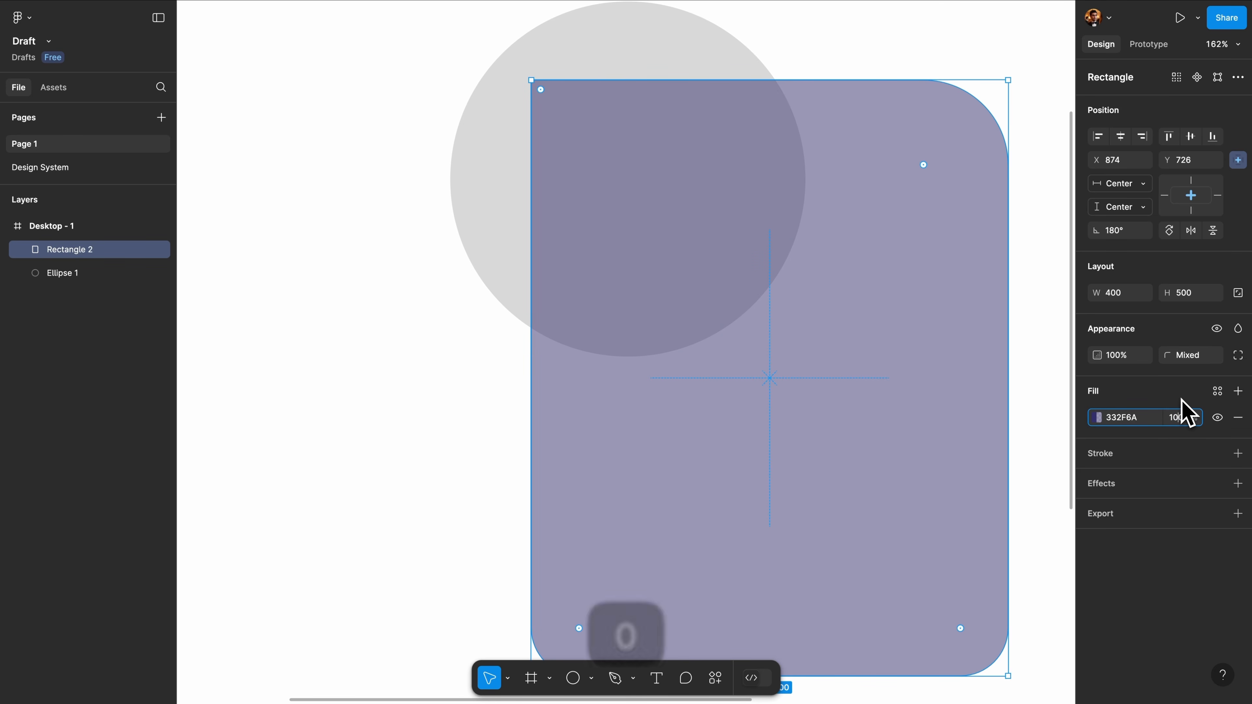
{"action": "key", "text": "Return"}
Delete the grey ellipse behind the rectangle and select the rectangle again
{"action": "left_click", "coordinate": [521, 164]}
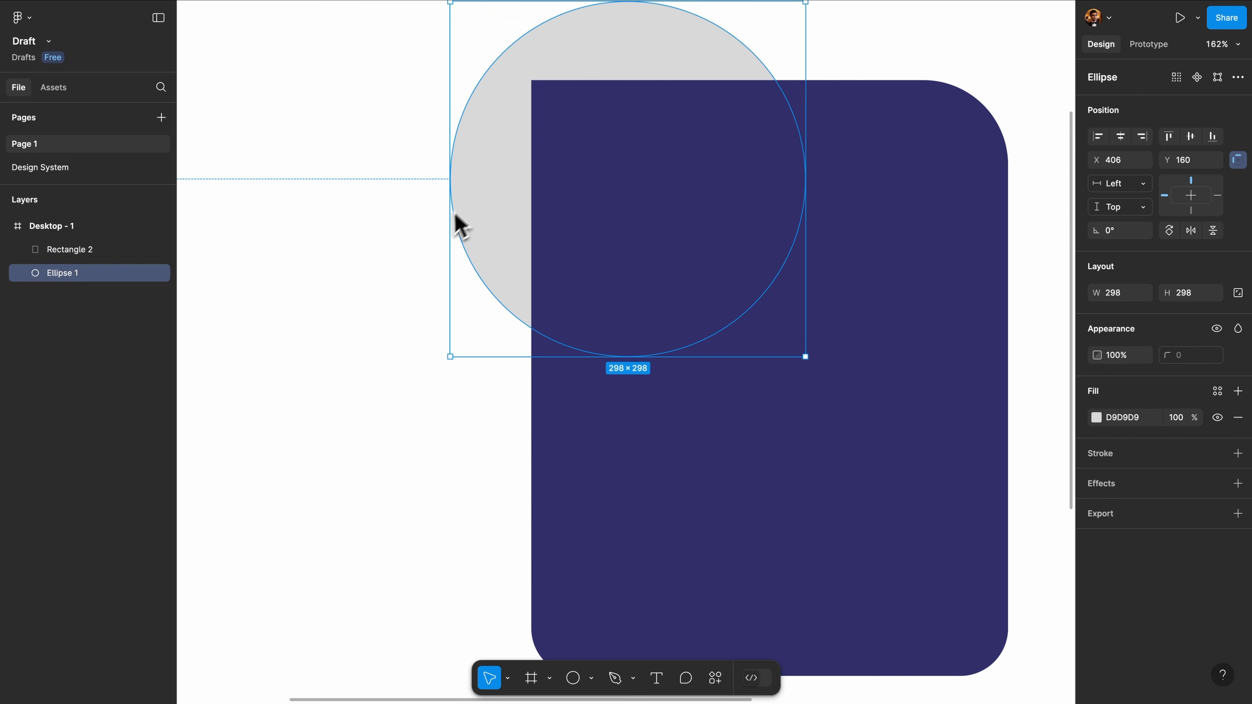
{"action": "key", "text": "Delete"}
{"action": "left_click", "coordinate": [625, 232]}
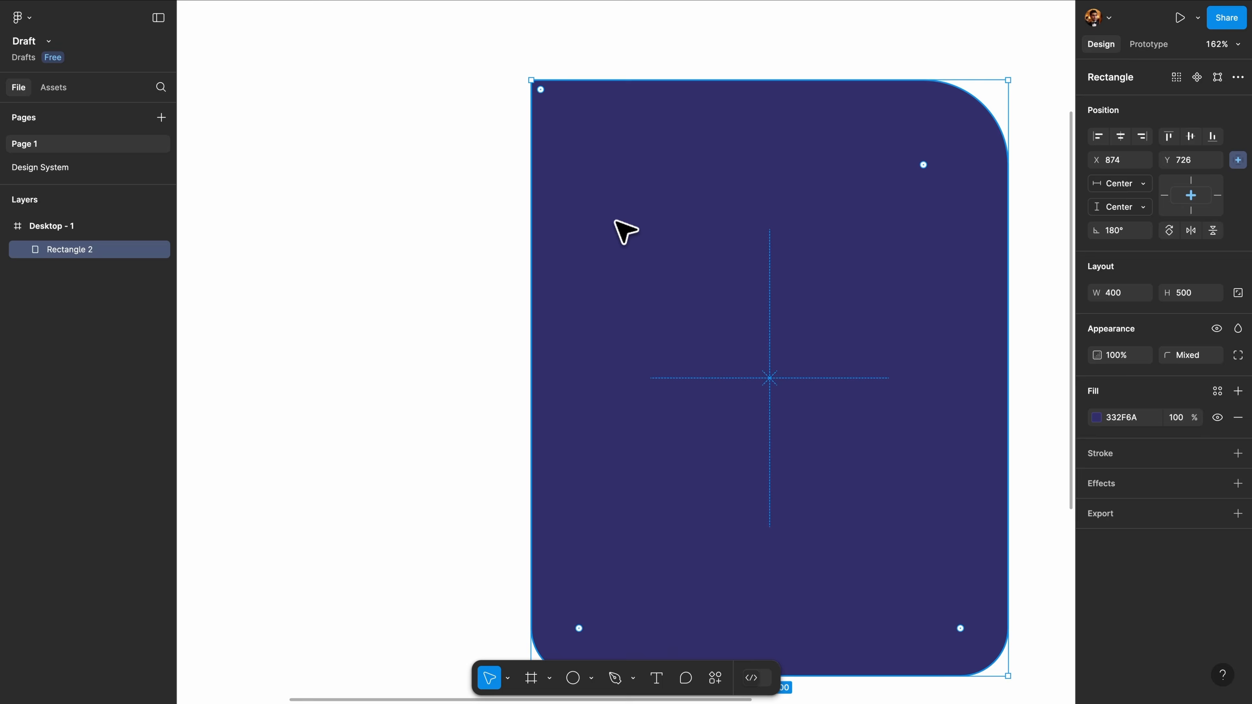
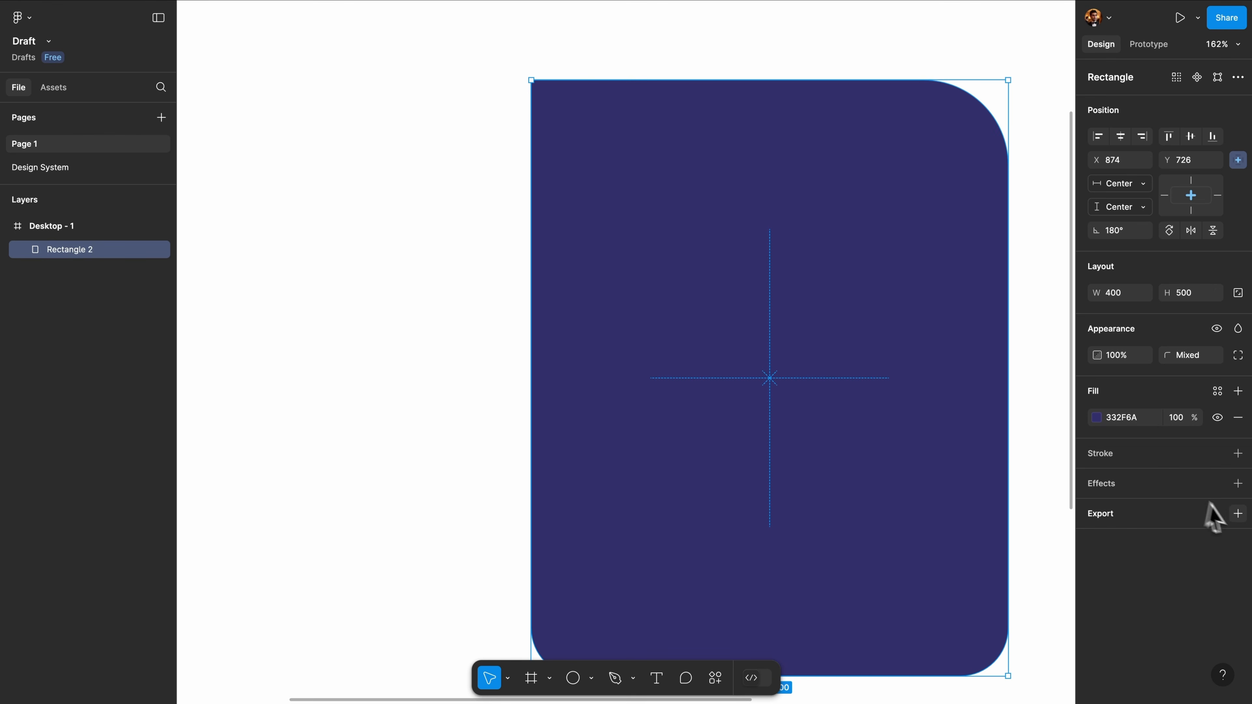
Add a PNG export setting to Rectangle 2 and set its export scale to 2x
{"action": "left_click", "coordinate": [1238, 514]}
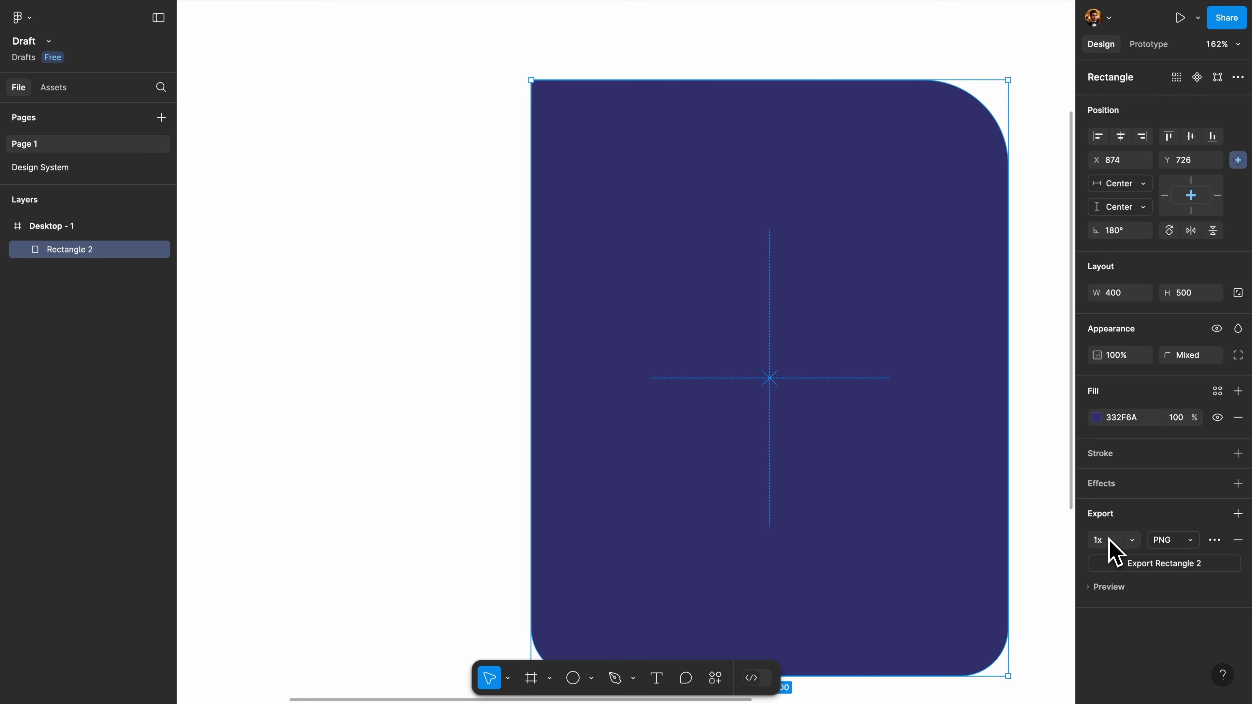
{"action": "left_click", "coordinate": [1132, 543]}
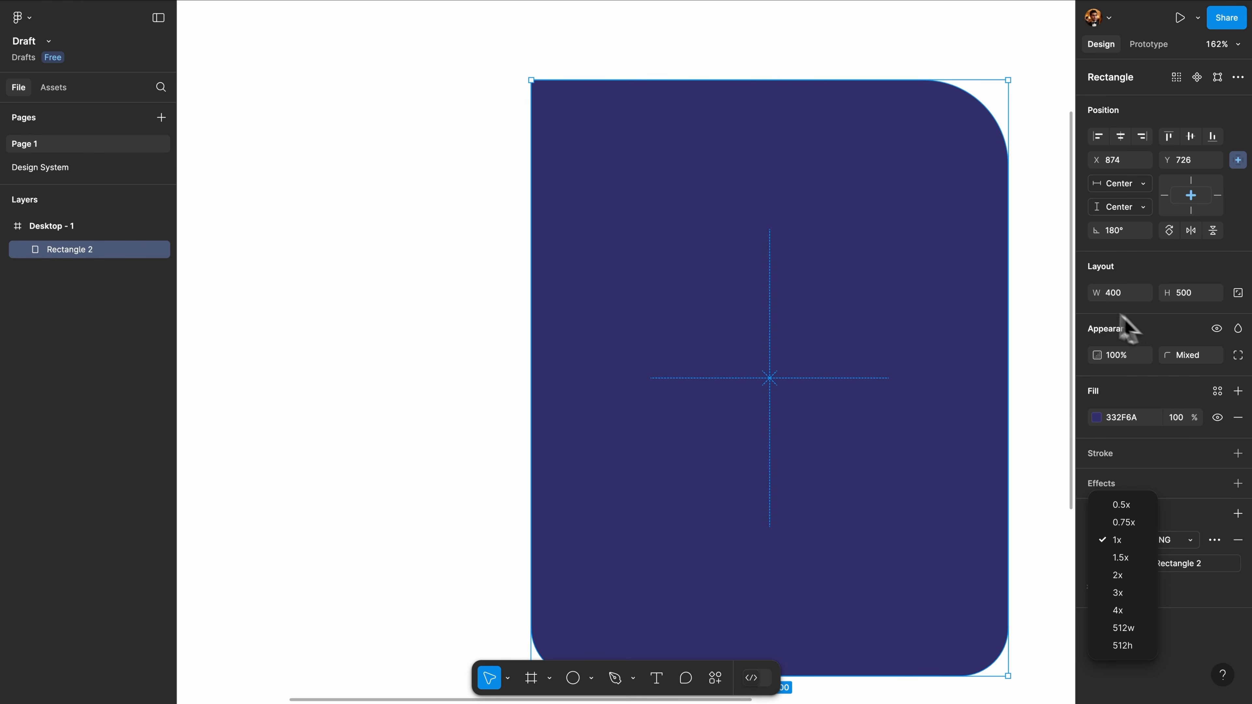
{"action": "left_click", "coordinate": [1127, 296]}
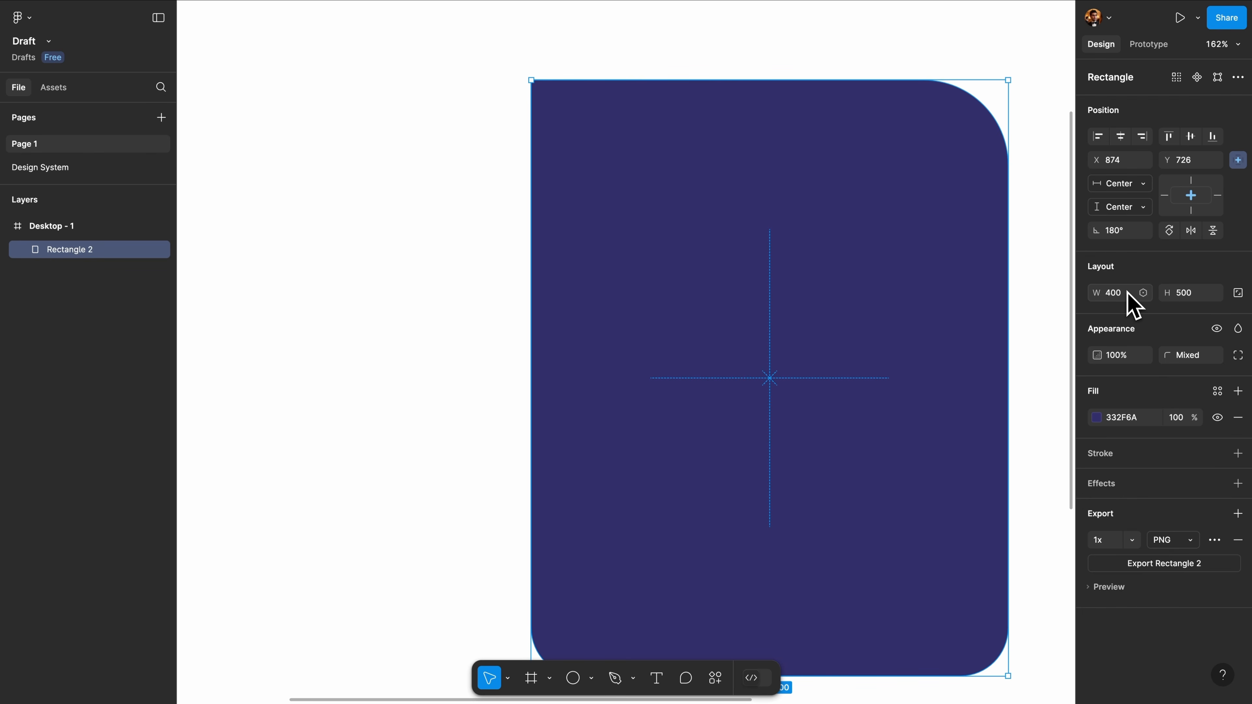
{"action": "left_click", "coordinate": [1133, 539]}
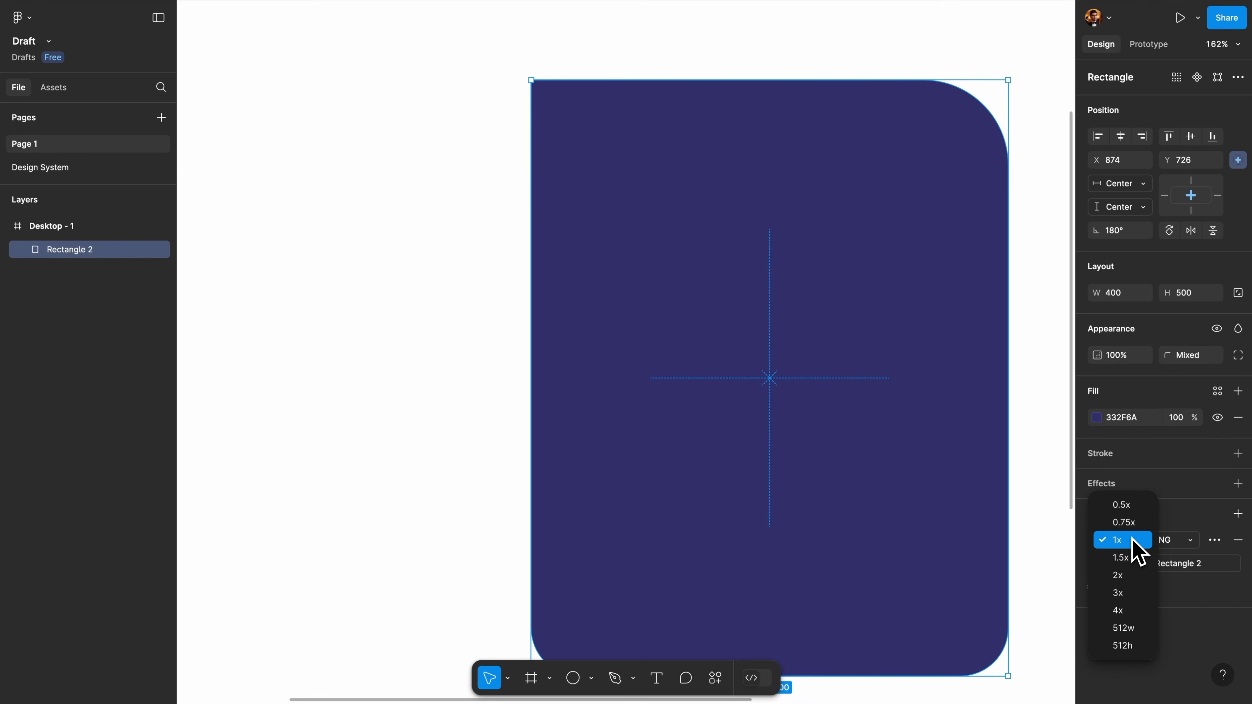
{"action": "left_click", "coordinate": [1133, 577]}
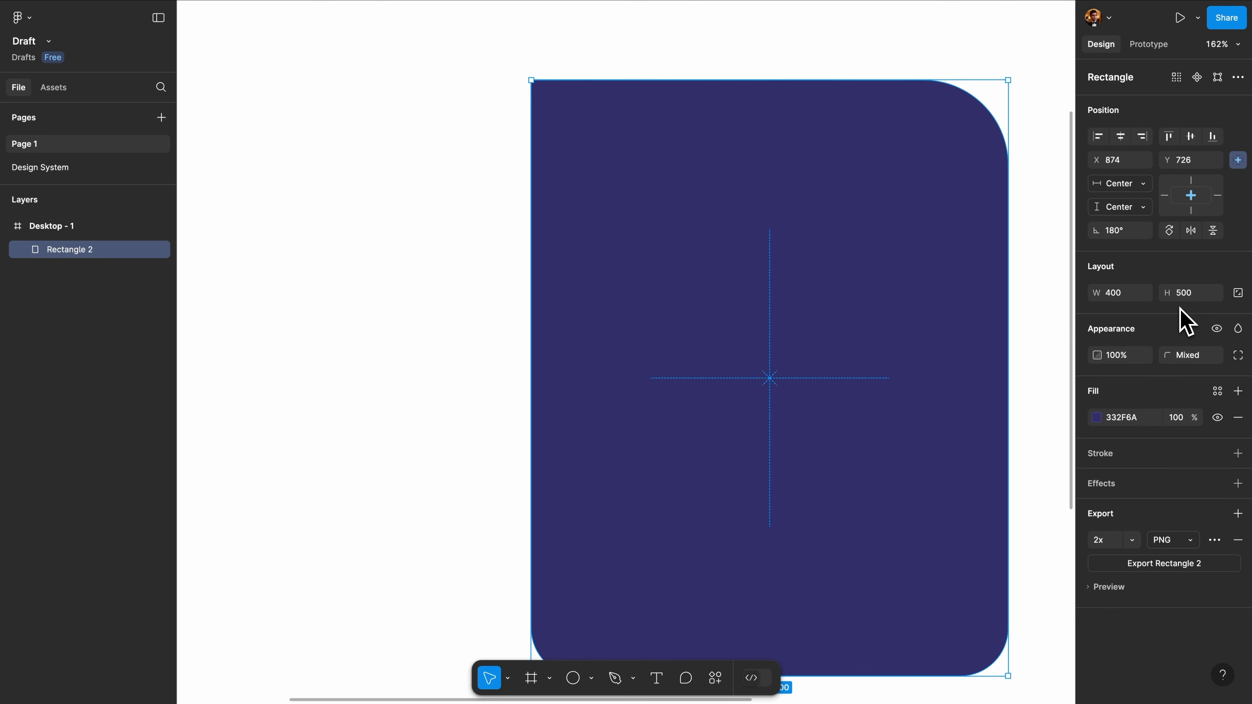
Look over the export file formats and advanced export settings, and expand the rectangle's export preview
{"action": "left_click", "coordinate": [1188, 543]}
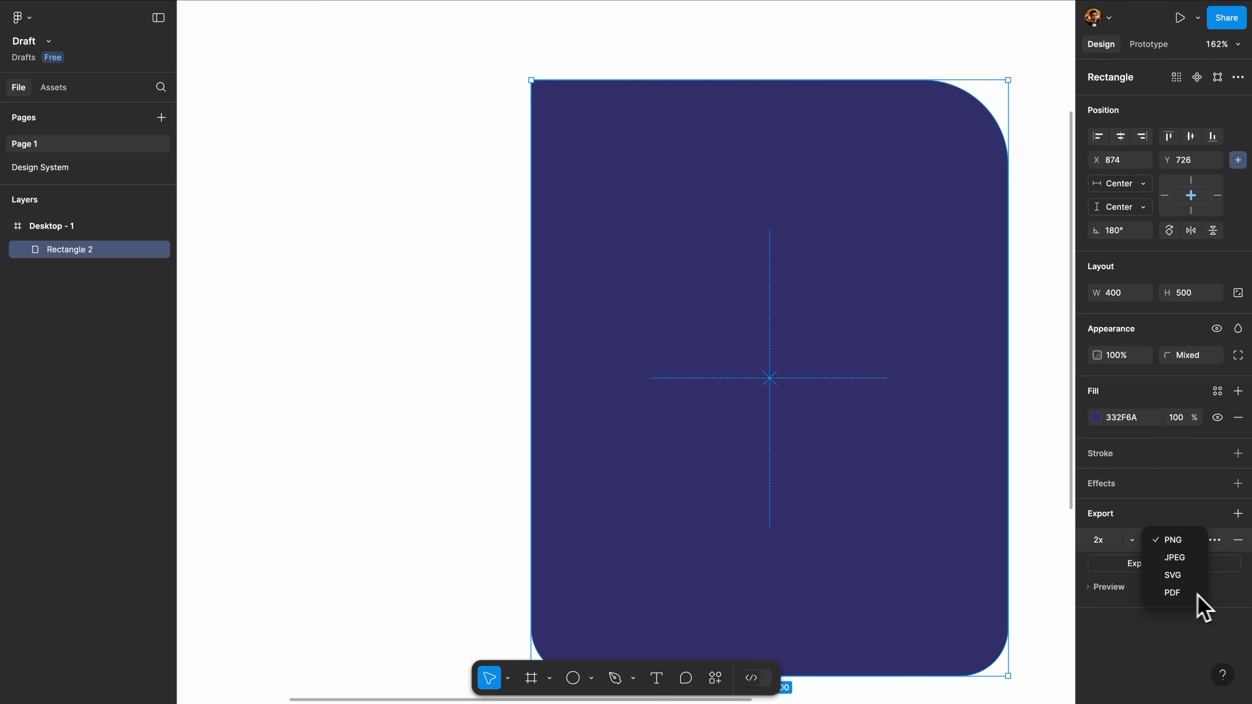
{"action": "left_click", "coordinate": [1217, 589]}
{"action": "left_click", "coordinate": [1214, 541]}
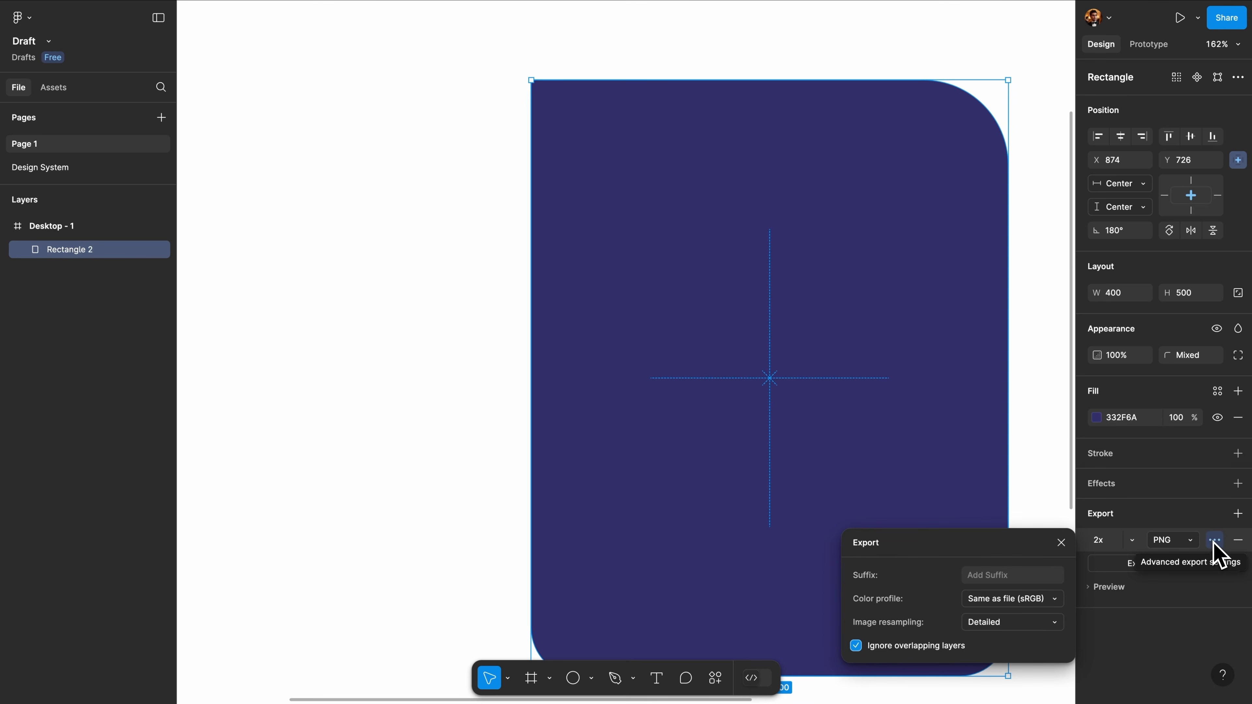
{"action": "left_click", "coordinate": [1062, 543]}
{"action": "left_click", "coordinate": [1091, 587]}
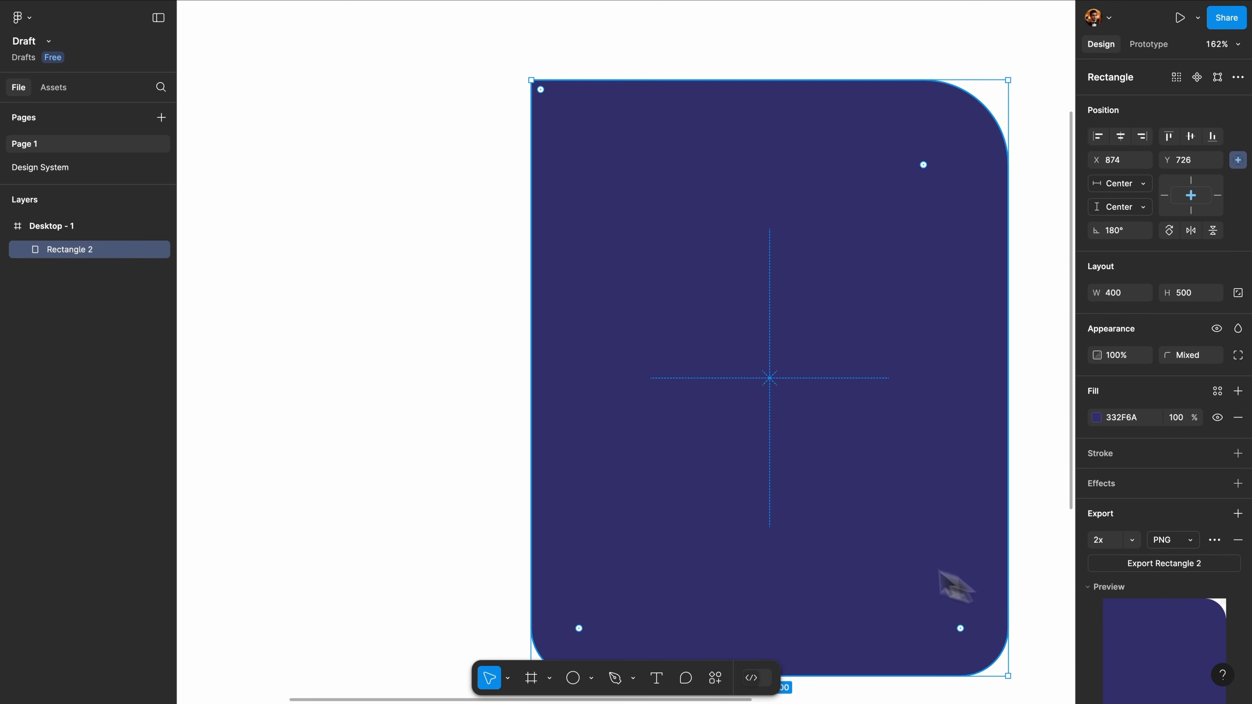
Export Rectangle 2 as a 2x PNG and check the downloaded file
{"action": "left_click", "coordinate": [1207, 567]}
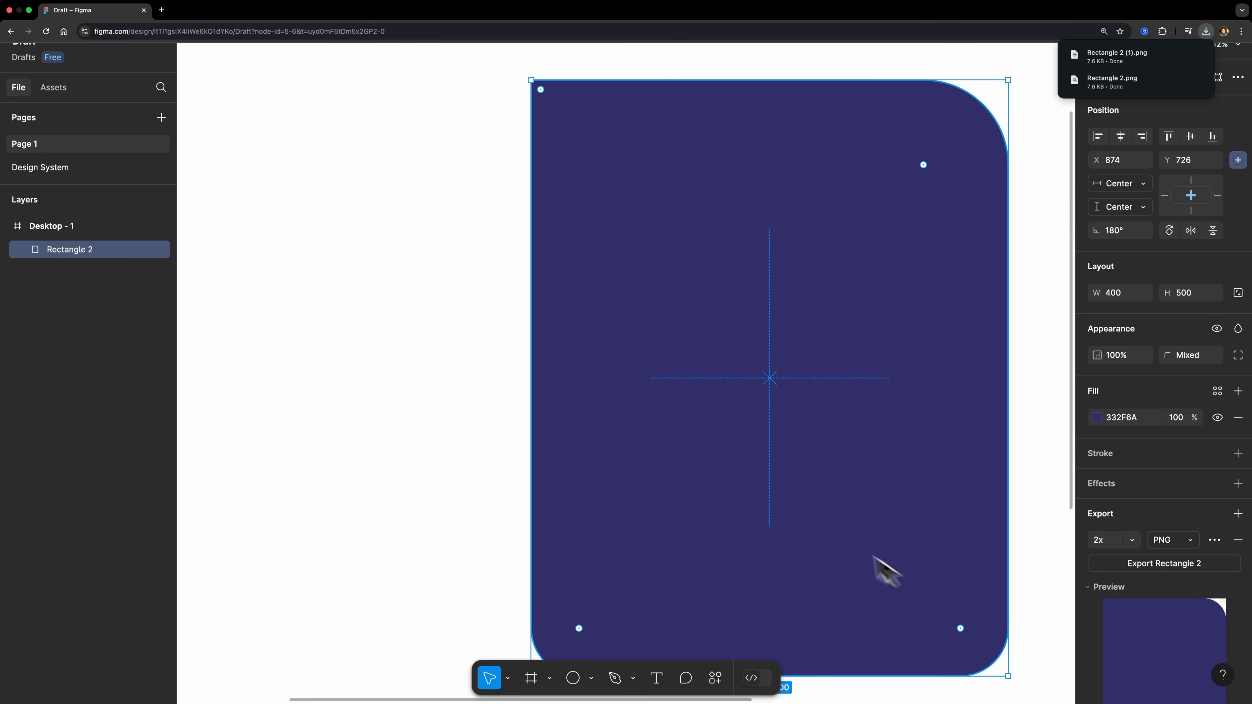
{"action": "mouse_move", "coordinate": [1169, 81]}
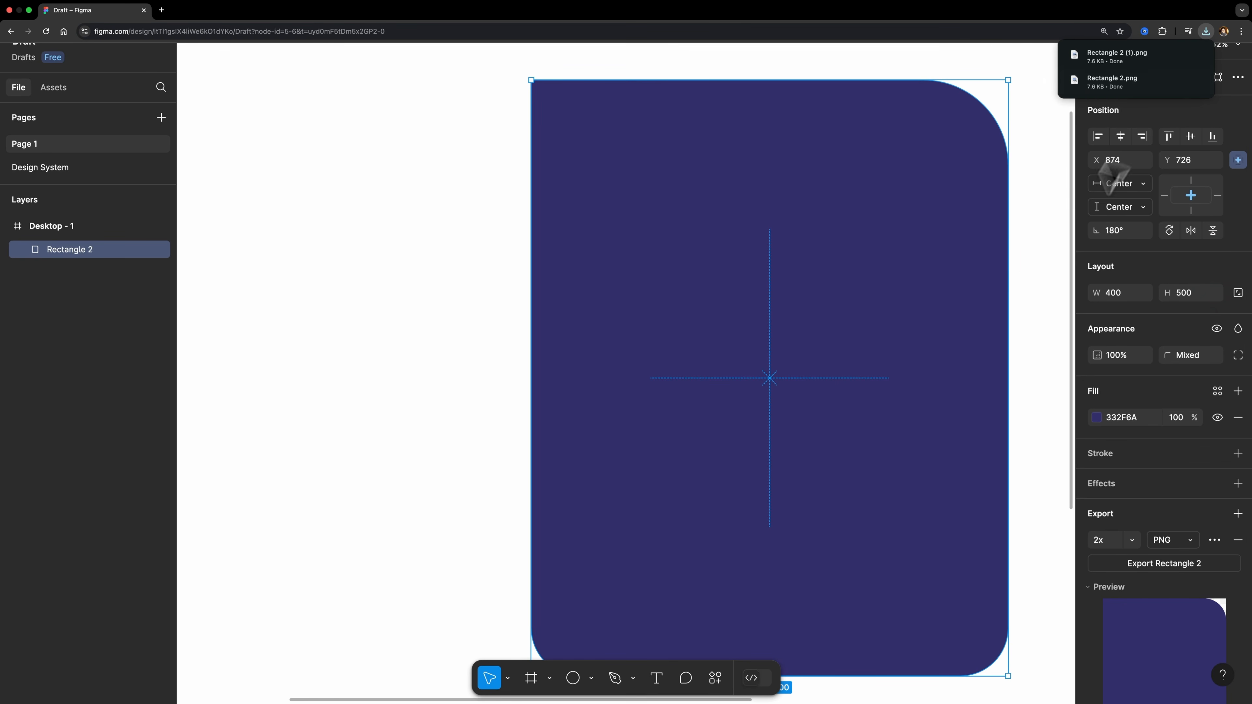
{"action": "left_click", "coordinate": [1040, 302]}
{"action": "left_click", "coordinate": [688, 334]}
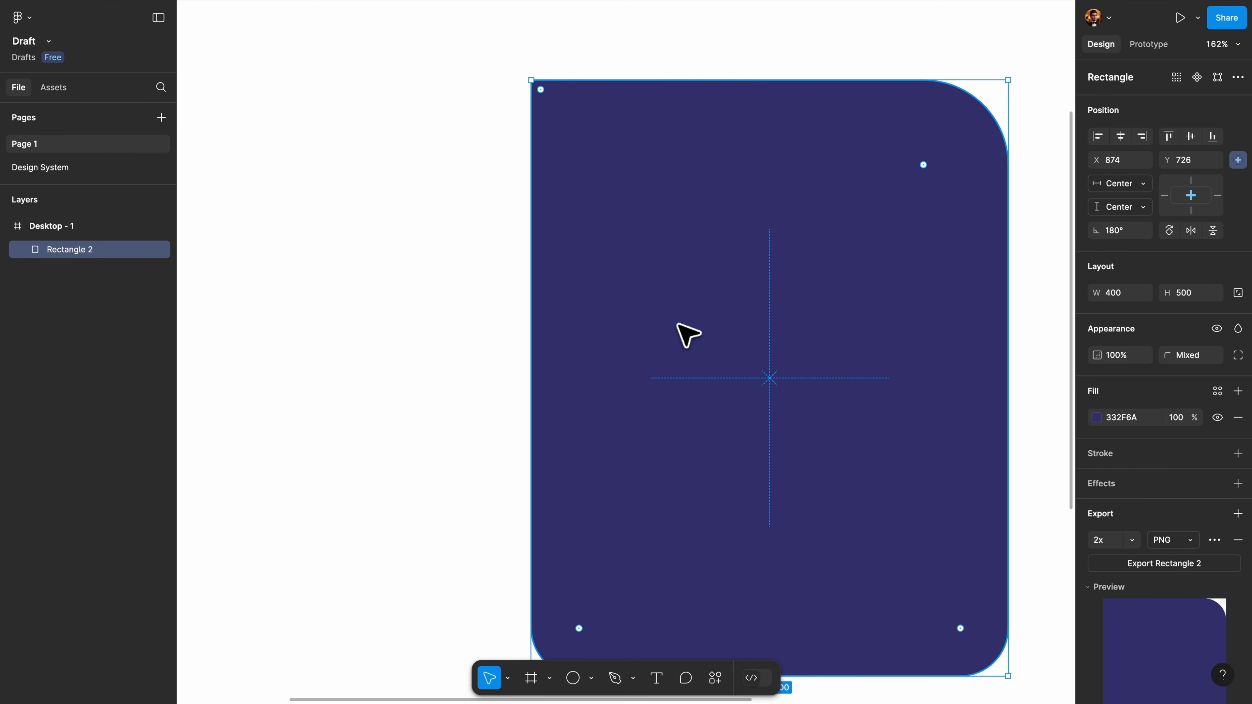
Draw a horizontal line about 187 long above the rectangle, starting at X 499, Y 102
{"action": "left_click", "coordinate": [839, 700]}
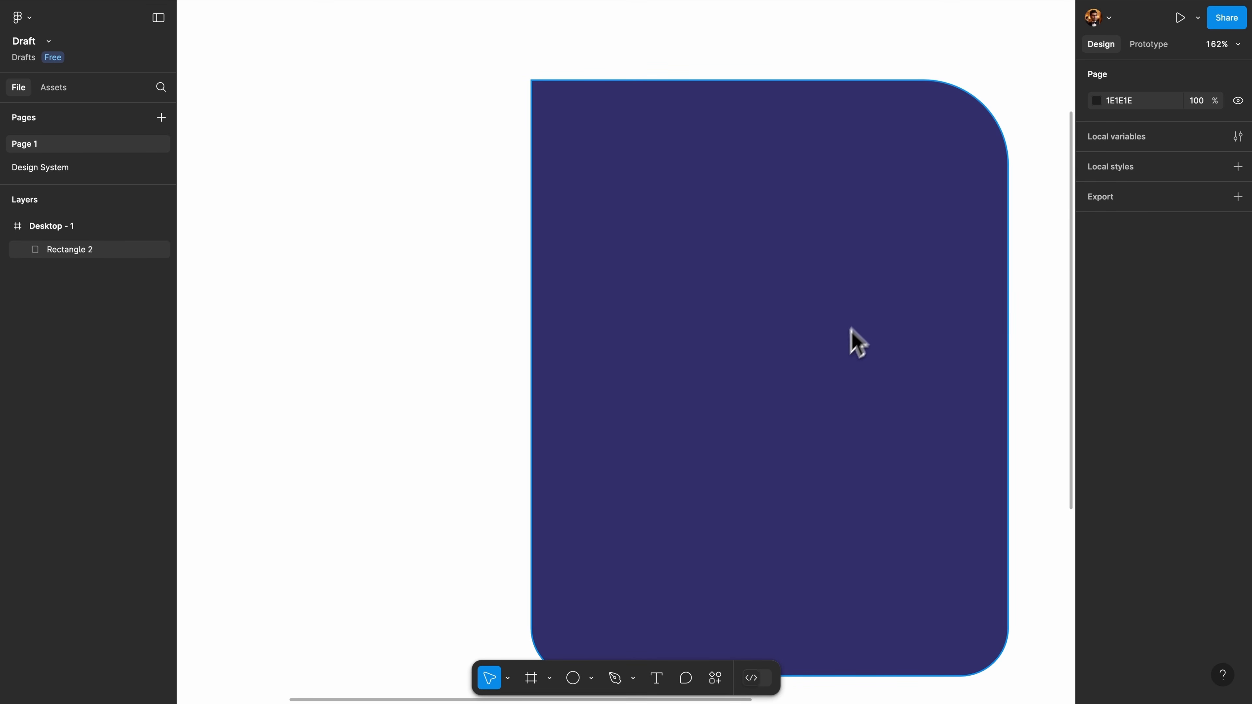
{"action": "scroll", "coordinate": [852, 341], "scroll_direction": "down", "scroll_amount": 5}
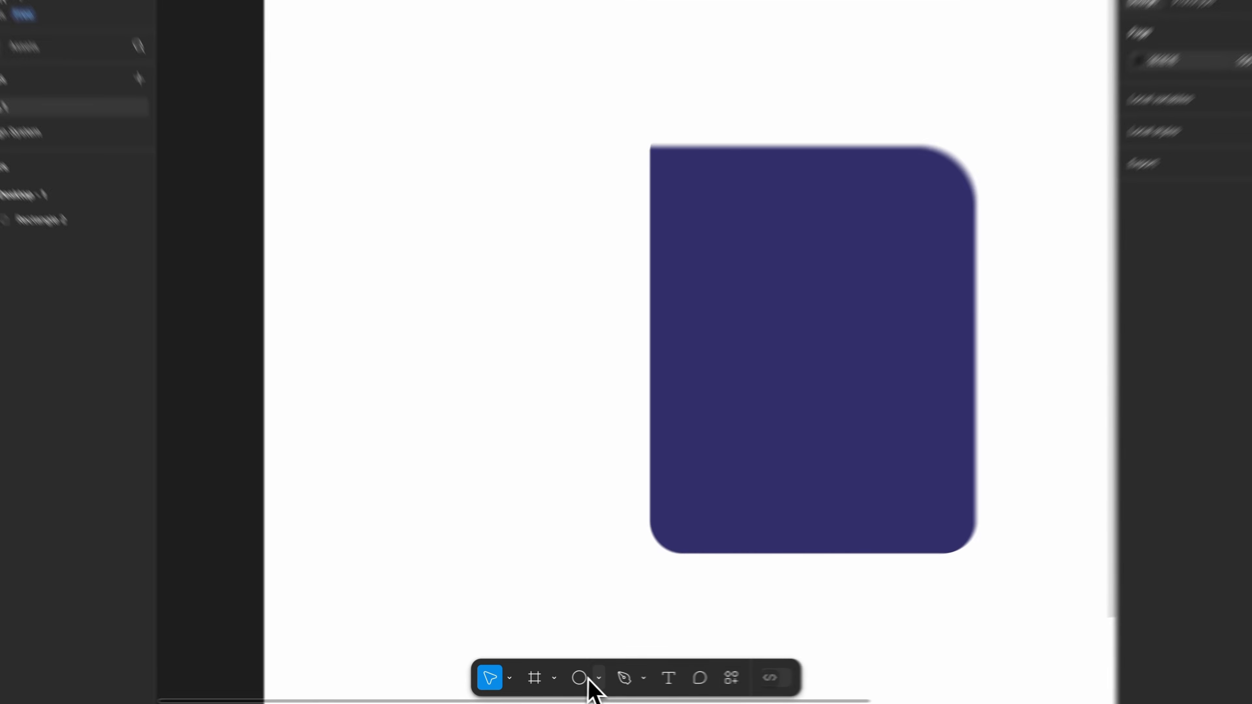
{"action": "left_click", "coordinate": [591, 678]}
{"action": "left_click", "coordinate": [663, 490]}
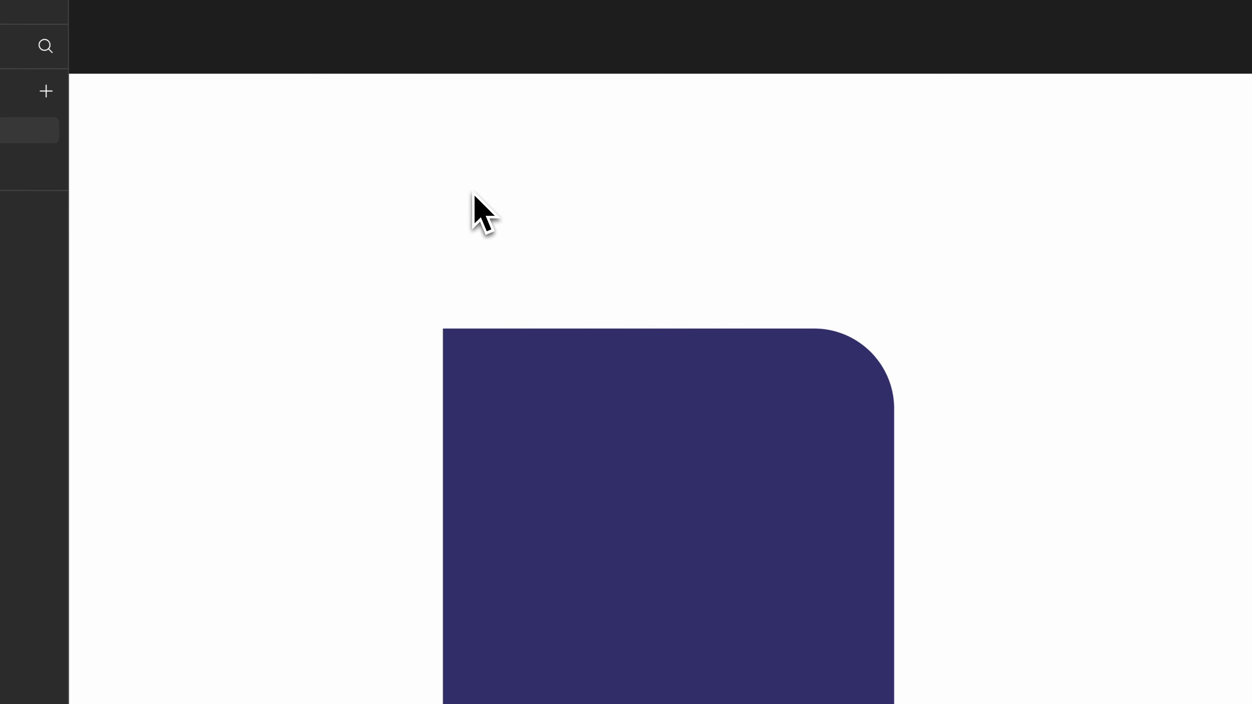
{"action": "left_click_drag", "start_coordinate": [471, 189], "coordinate": [680, 189]}
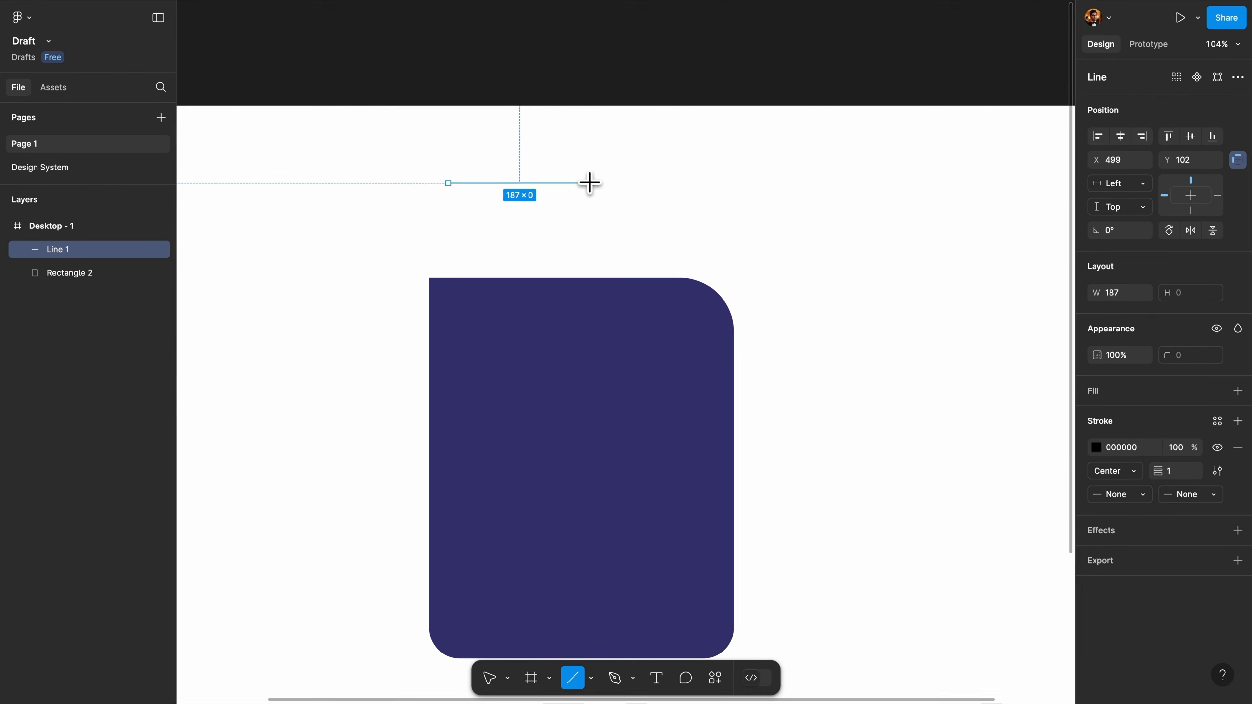
Stretch the line's free end to a length of about 319 and set its rotation to 0°
{"action": "mouse_move", "coordinate": [590, 183]}
{"action": "left_mouse_down"}
{"action": "mouse_move", "coordinate": [676, 184]}
{"action": "mouse_move", "coordinate": [674, 229]}
{"action": "mouse_move", "coordinate": [679, 177]}
{"action": "mouse_move", "coordinate": [680, 256]}
{"action": "mouse_move", "coordinate": [682, 182]}
{"action": "mouse_move", "coordinate": [684, 240]}
{"action": "left_mouse_up"}
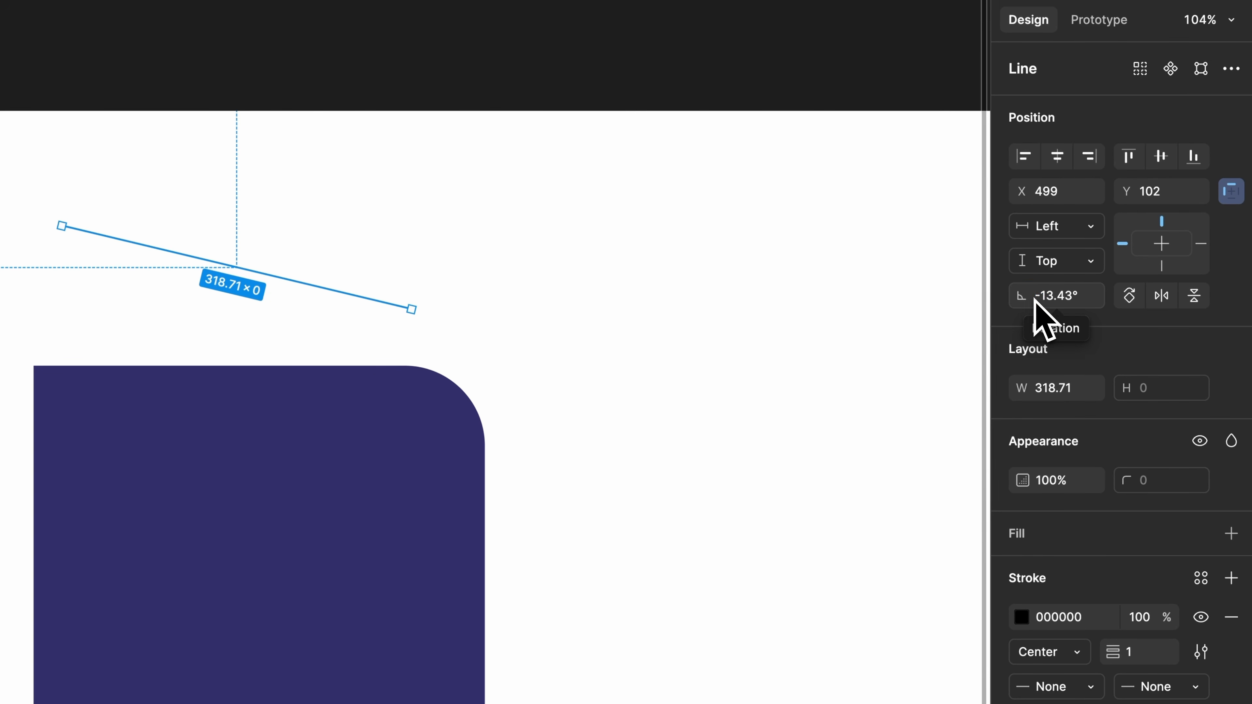
{"action": "left_click", "coordinate": [1065, 296]}
{"action": "type", "text": "0"}
{"action": "key", "text": "Return"}
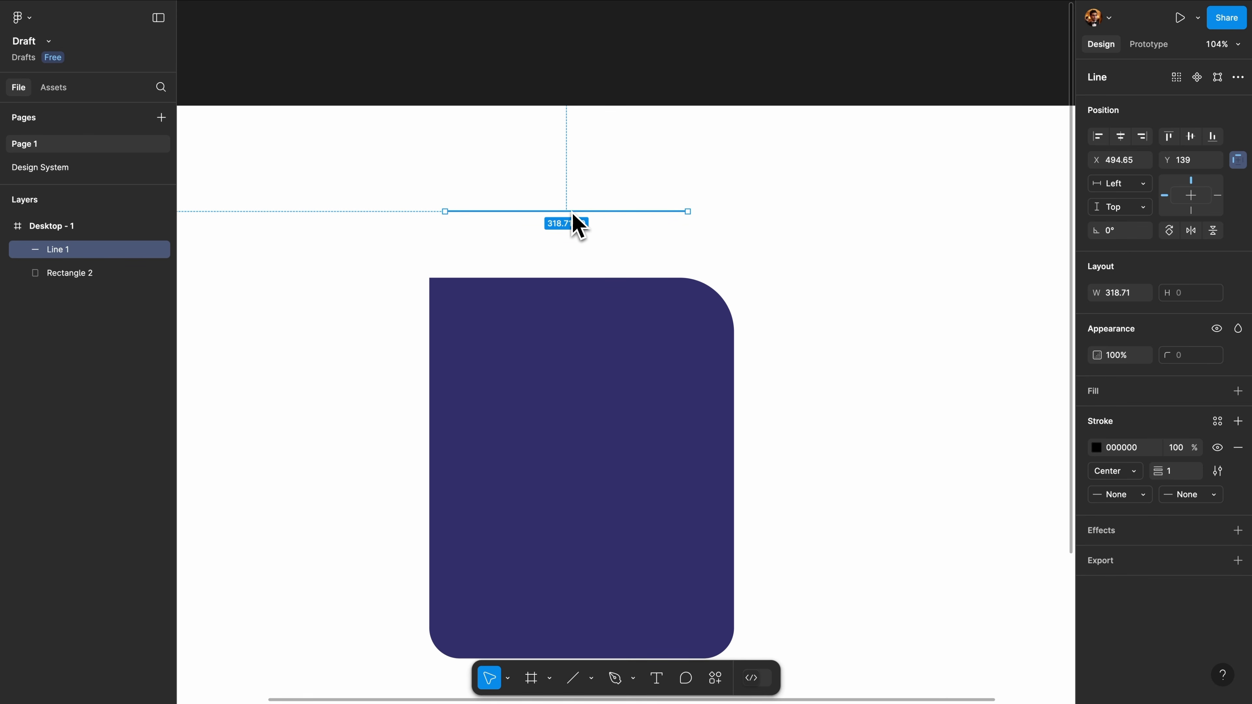
Set the line's stroke colour to red FF0000 and its stroke weight to 5
{"action": "scroll", "coordinate": [574, 219], "scroll_direction": "up", "scroll_amount": 5}
{"action": "left_click", "coordinate": [1097, 447]}
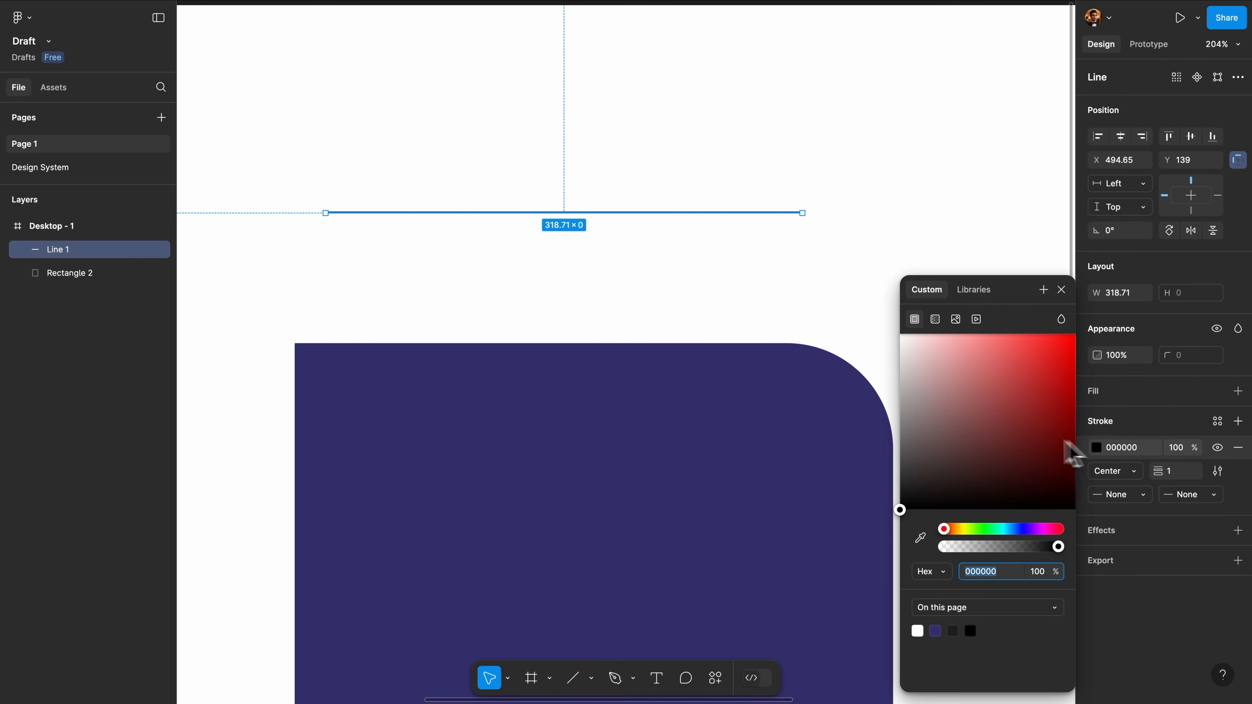
{"action": "left_click_drag", "start_coordinate": [1068, 444], "coordinate": [1091, 322]}
{"action": "left_click", "coordinate": [1171, 422]}
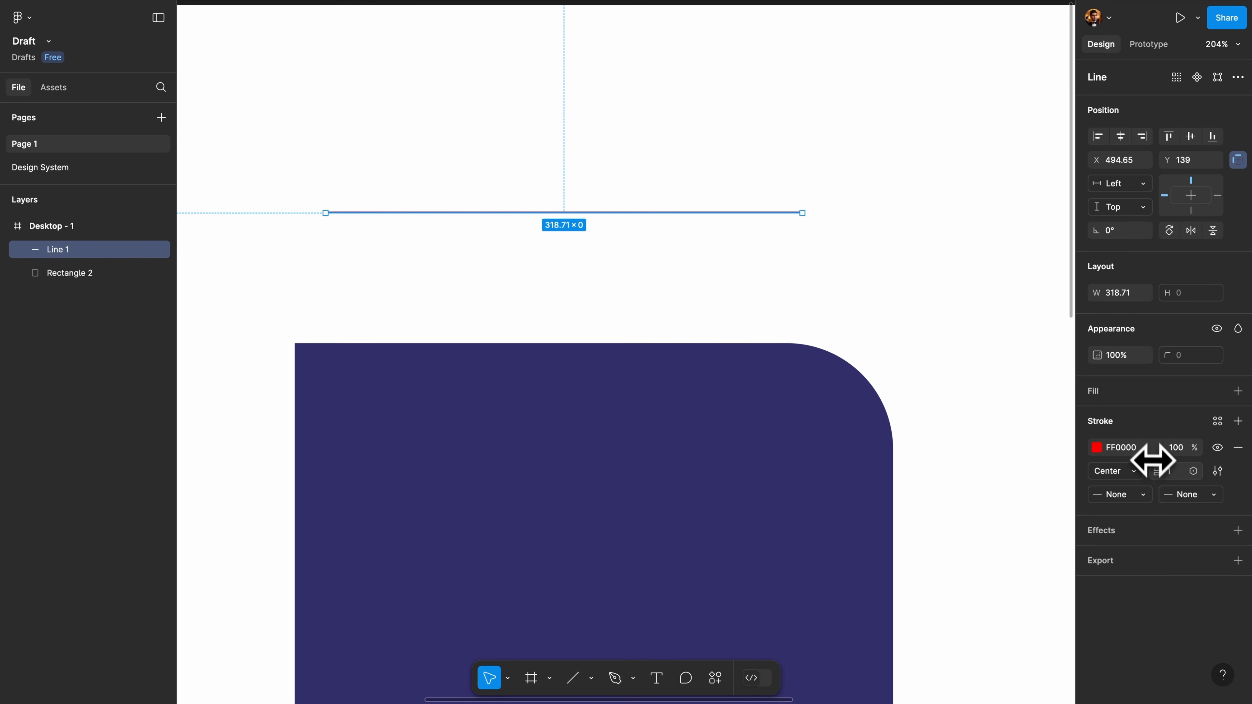
{"action": "left_click_drag", "start_coordinate": [1161, 472], "coordinate": [1161, 472]}
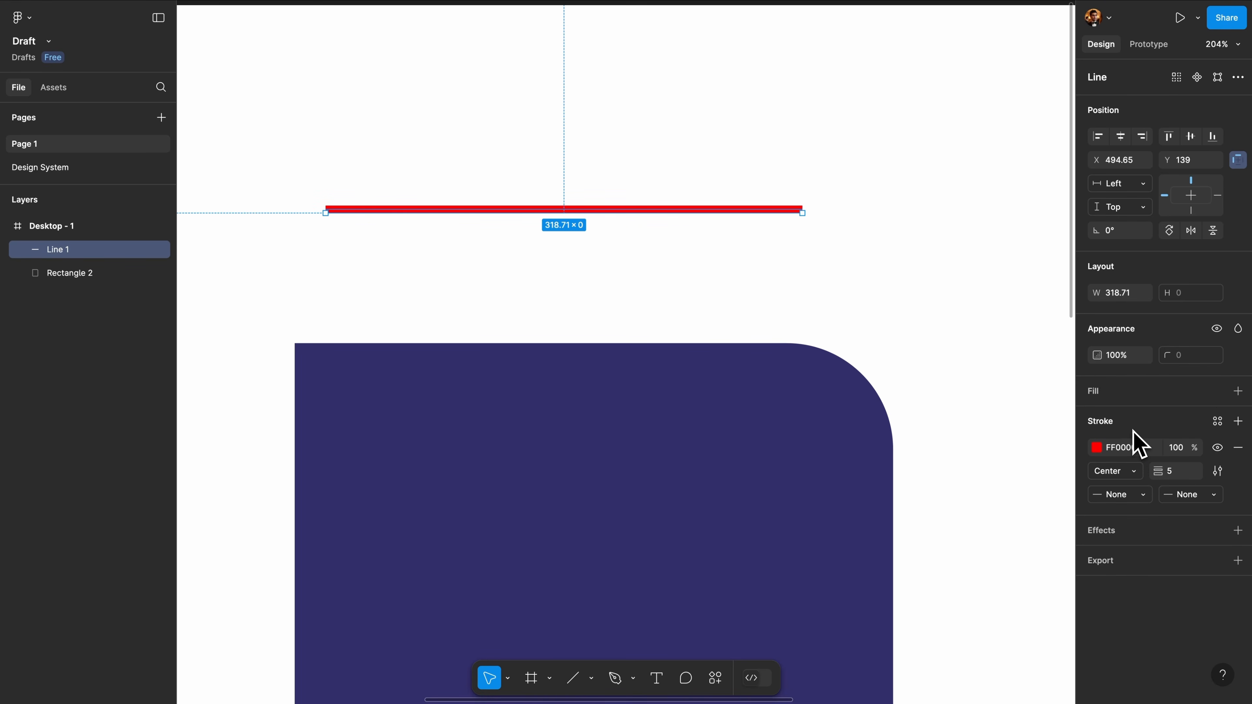
Set both the start and end points of the red line to Line arrow
{"action": "left_click", "coordinate": [1126, 495]}
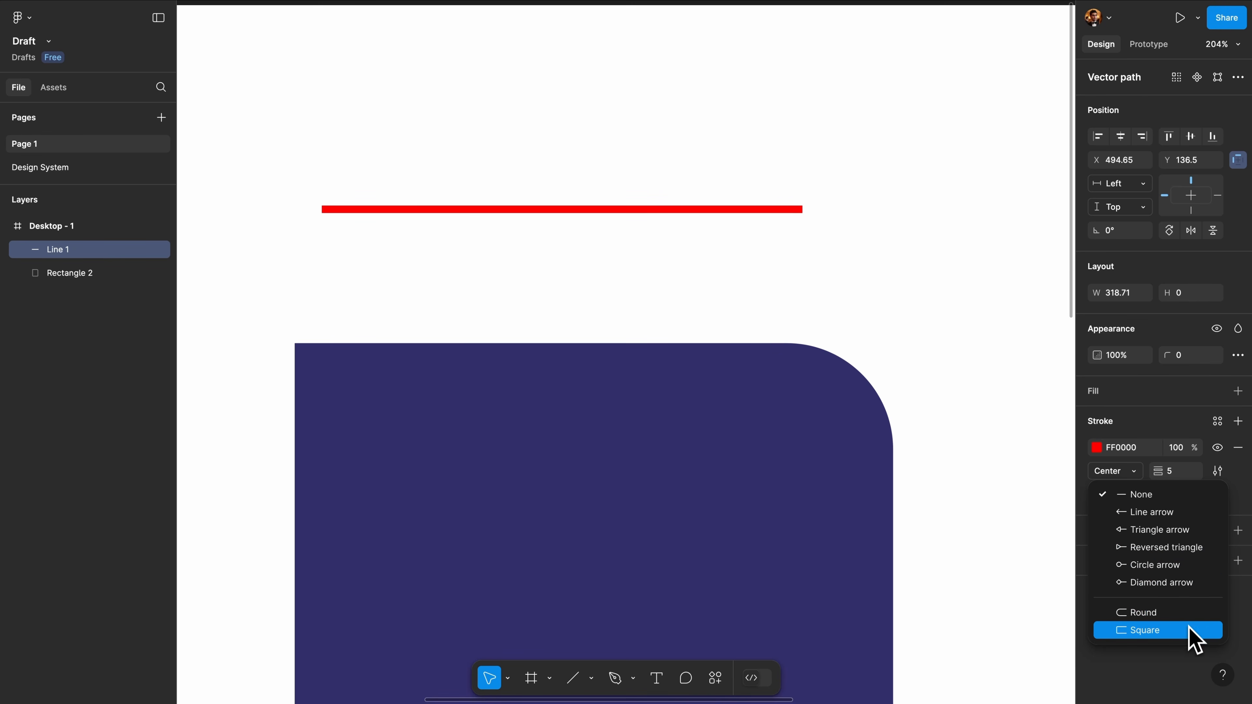
{"action": "left_click", "coordinate": [1155, 514]}
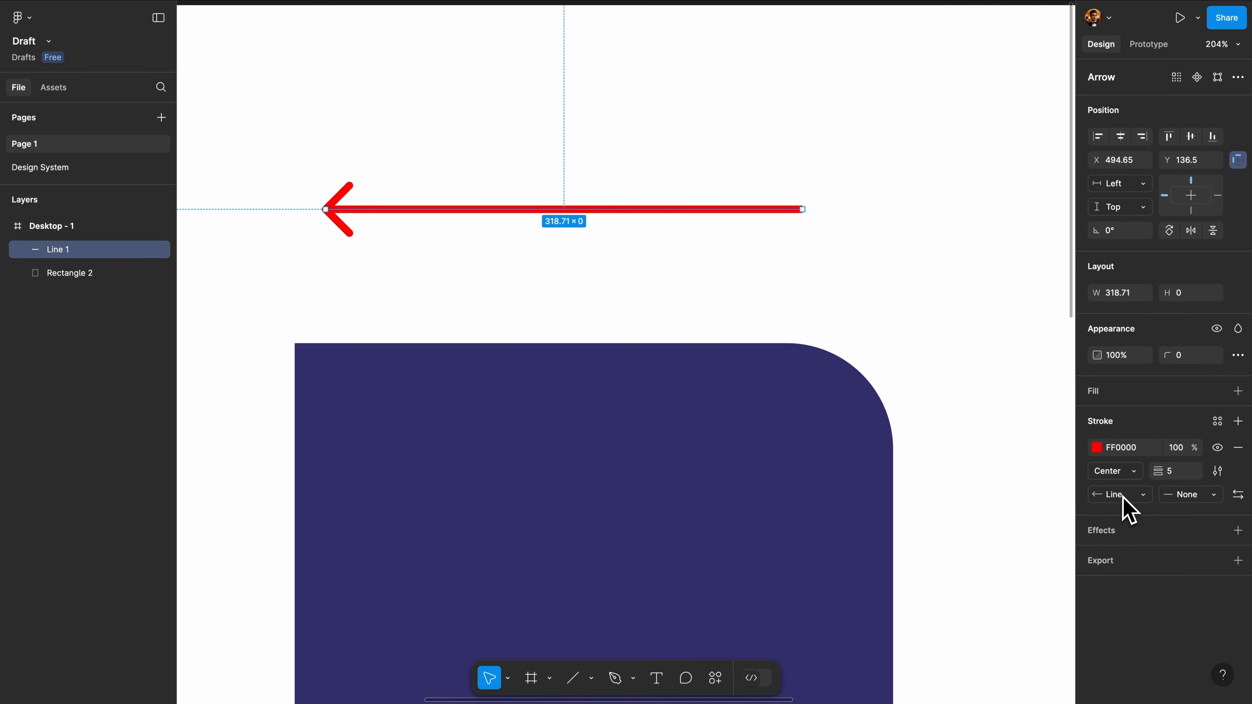
{"action": "left_click", "coordinate": [1184, 497]}
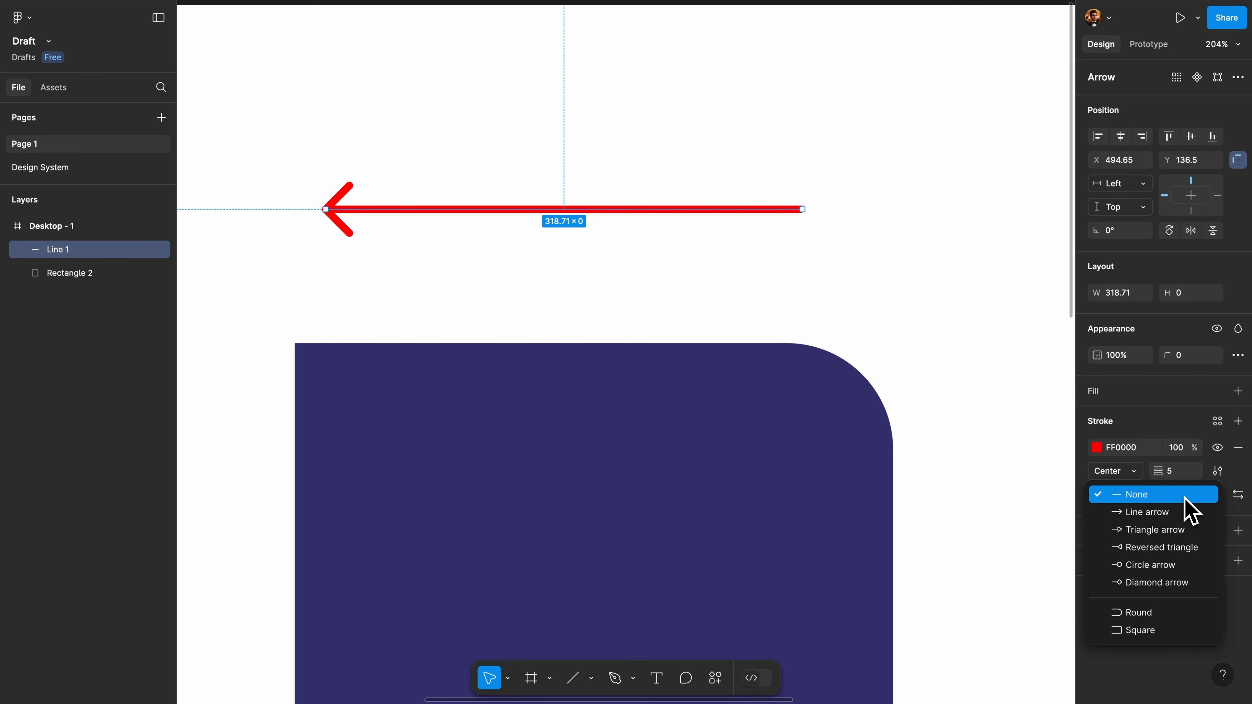
{"action": "left_click", "coordinate": [1191, 513]}
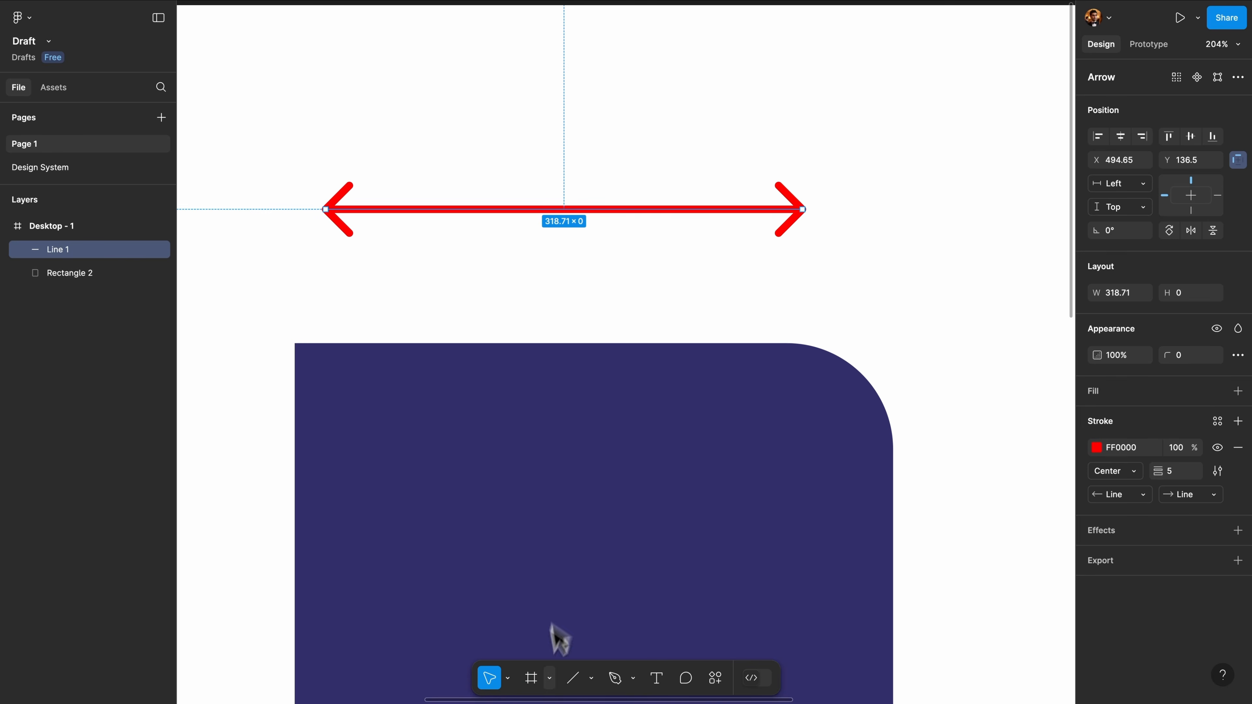
Draw a horizontal arrow about 188 long below the red line at X 559, Y 193, and view its end point options
{"action": "left_click", "coordinate": [591, 678]}
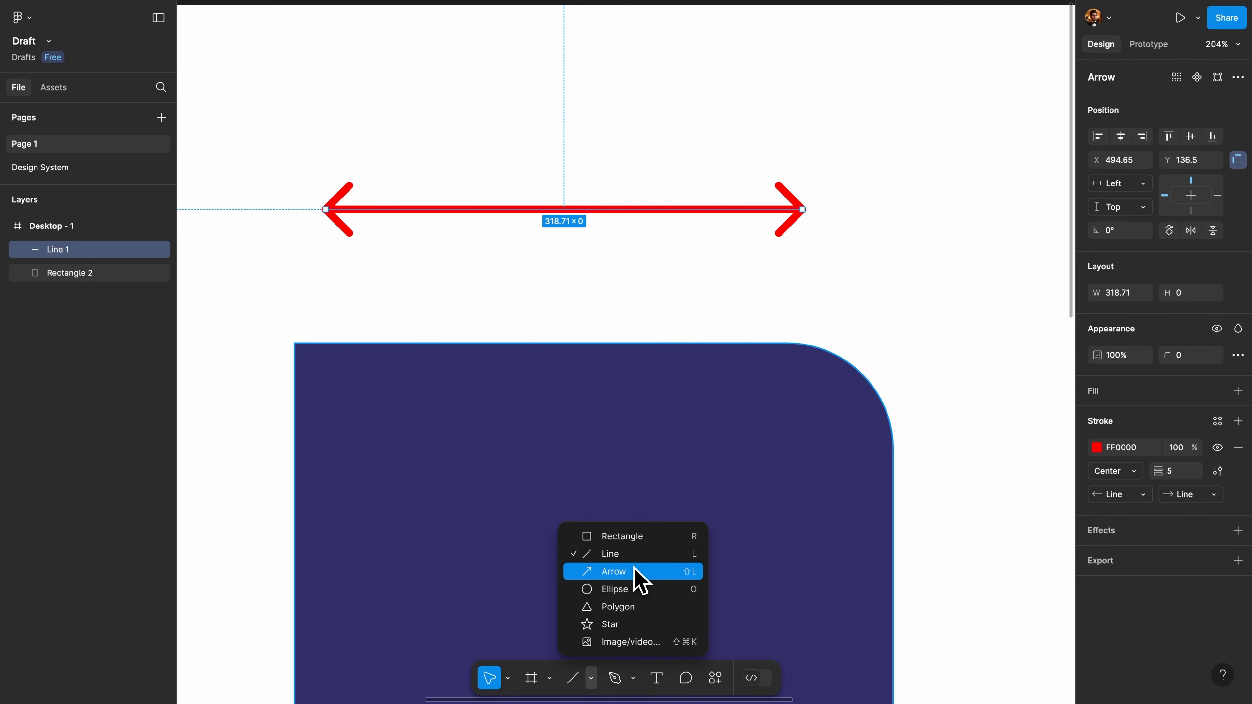
{"action": "left_click", "coordinate": [643, 579]}
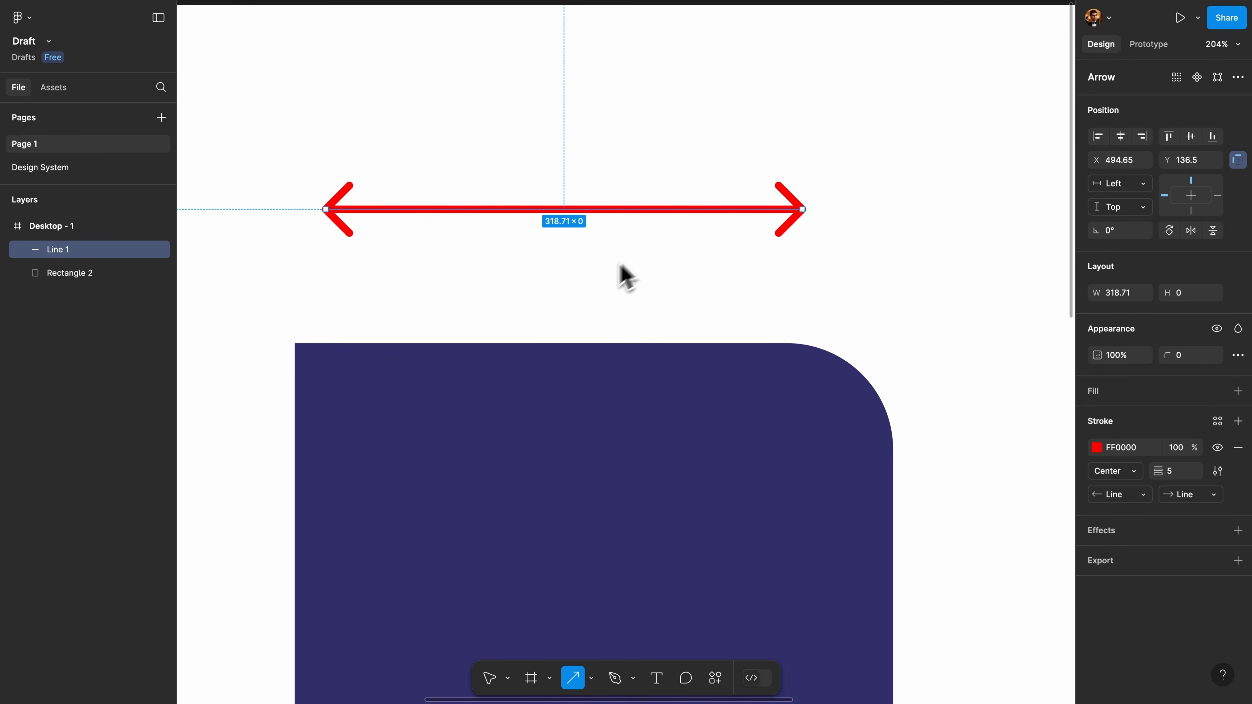
{"action": "left_click_drag", "start_coordinate": [422, 294], "coordinate": [703, 294]}
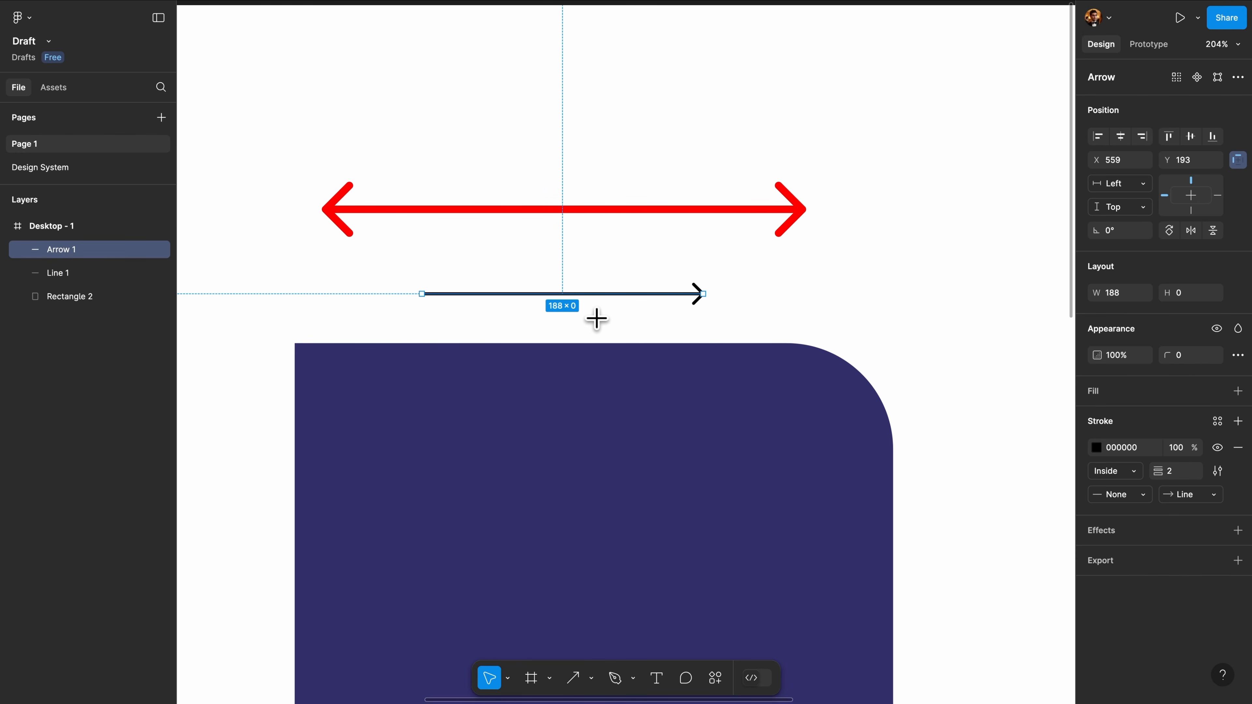
{"action": "left_click", "coordinate": [1188, 494]}
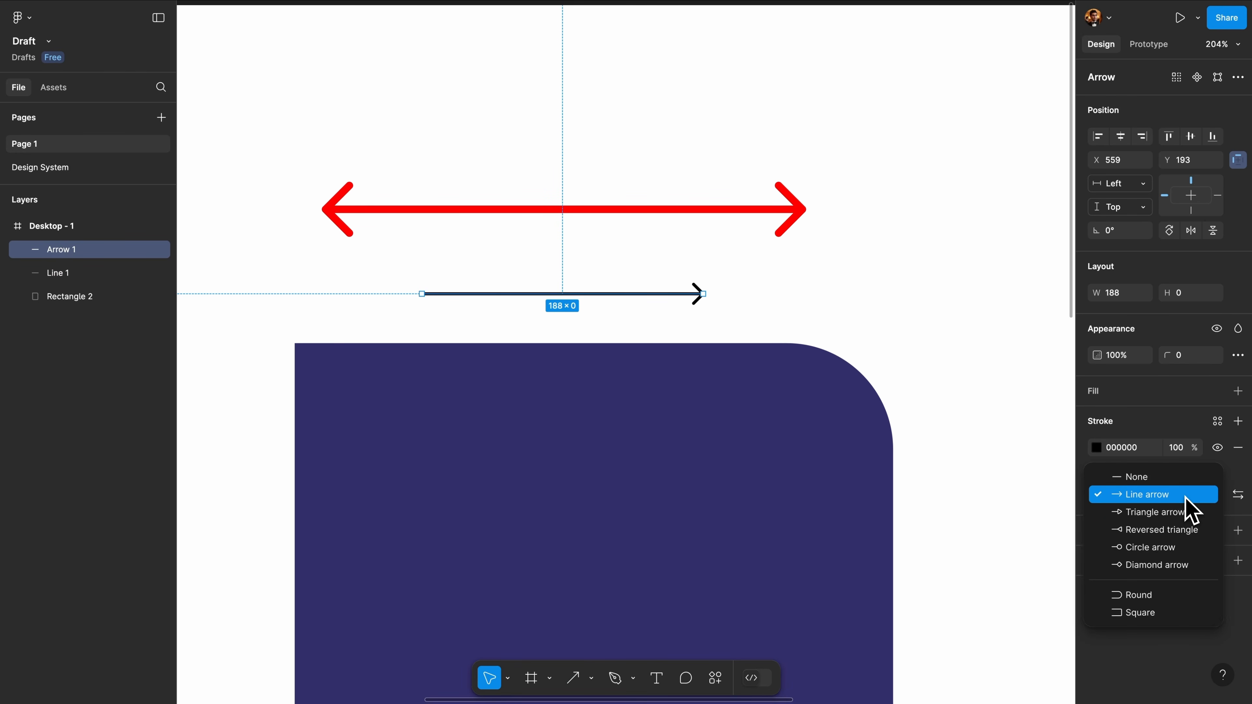
{"action": "left_click", "coordinate": [696, 312]}
{"action": "left_click", "coordinate": [685, 299]}
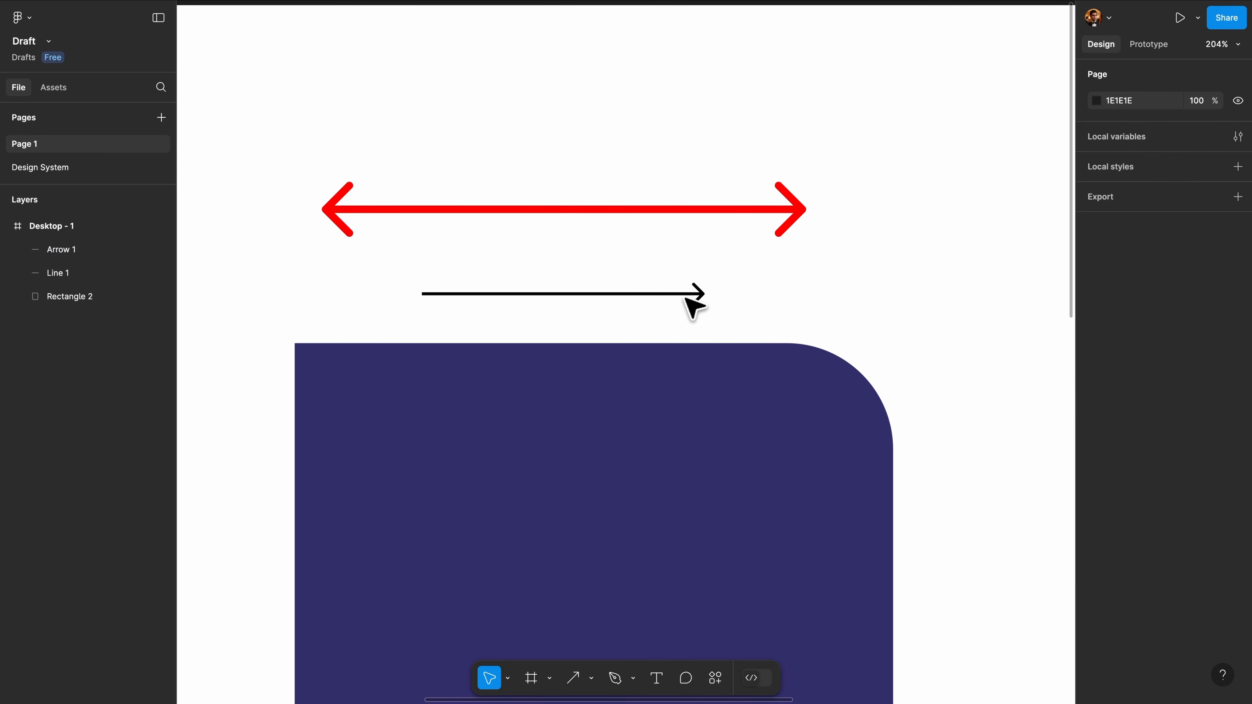
Draw a circle of about 299 × 299 with the Ellipse tool beside the dark blue rectangle at X 992, Y 135
{"action": "left_click", "coordinate": [591, 678]}
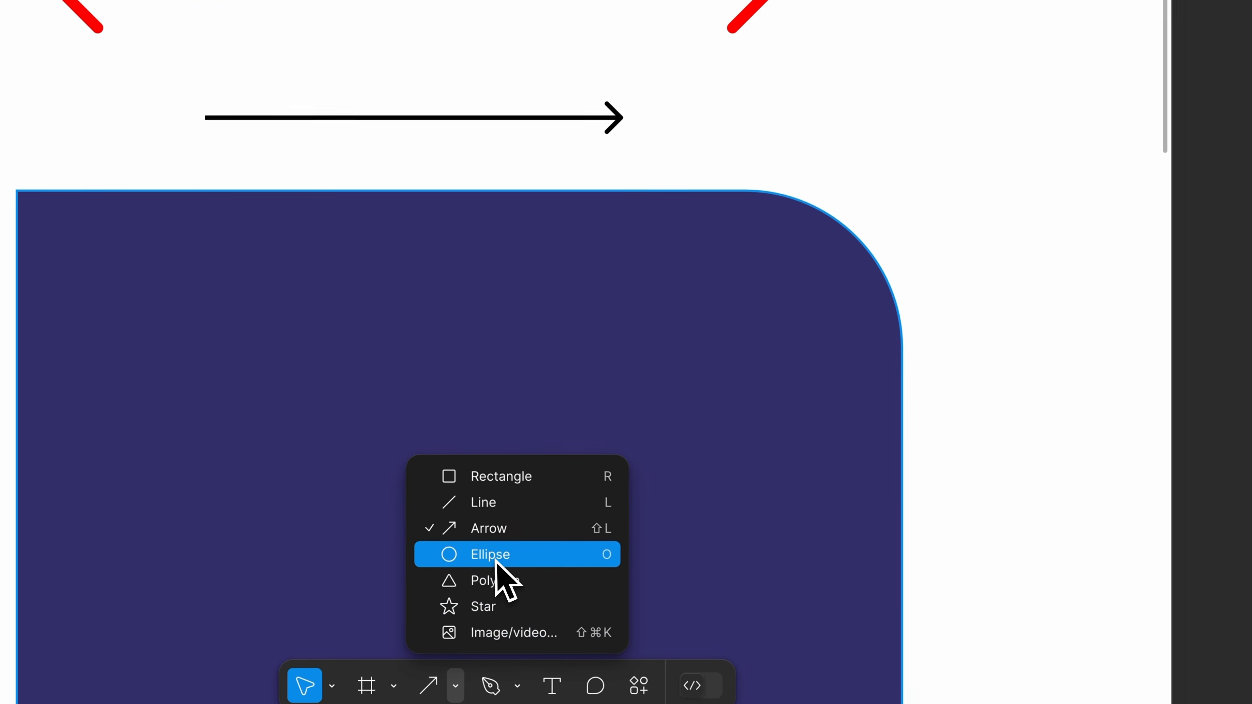
{"action": "left_click", "coordinate": [555, 557]}
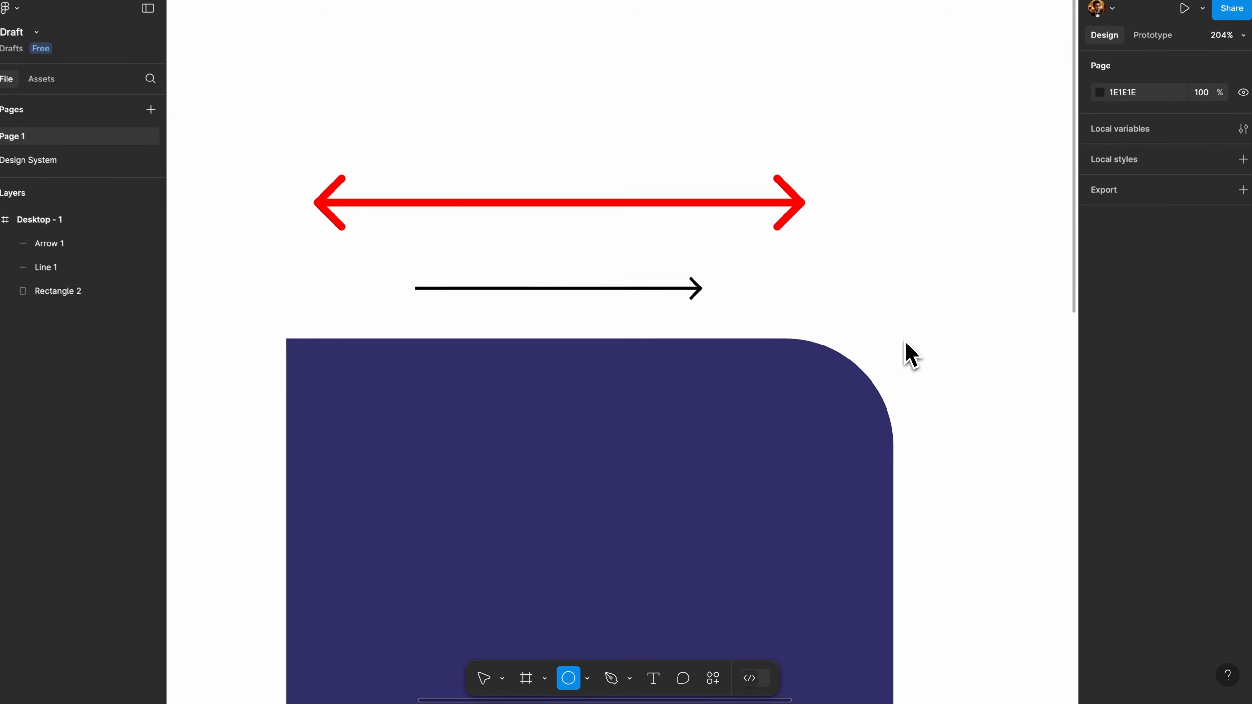
{"action": "scroll", "coordinate": [917, 193], "scroll_direction": "down", "scroll_amount": 5}
{"action": "scroll", "coordinate": [917, 193], "scroll_direction": "right", "scroll_amount": 4}
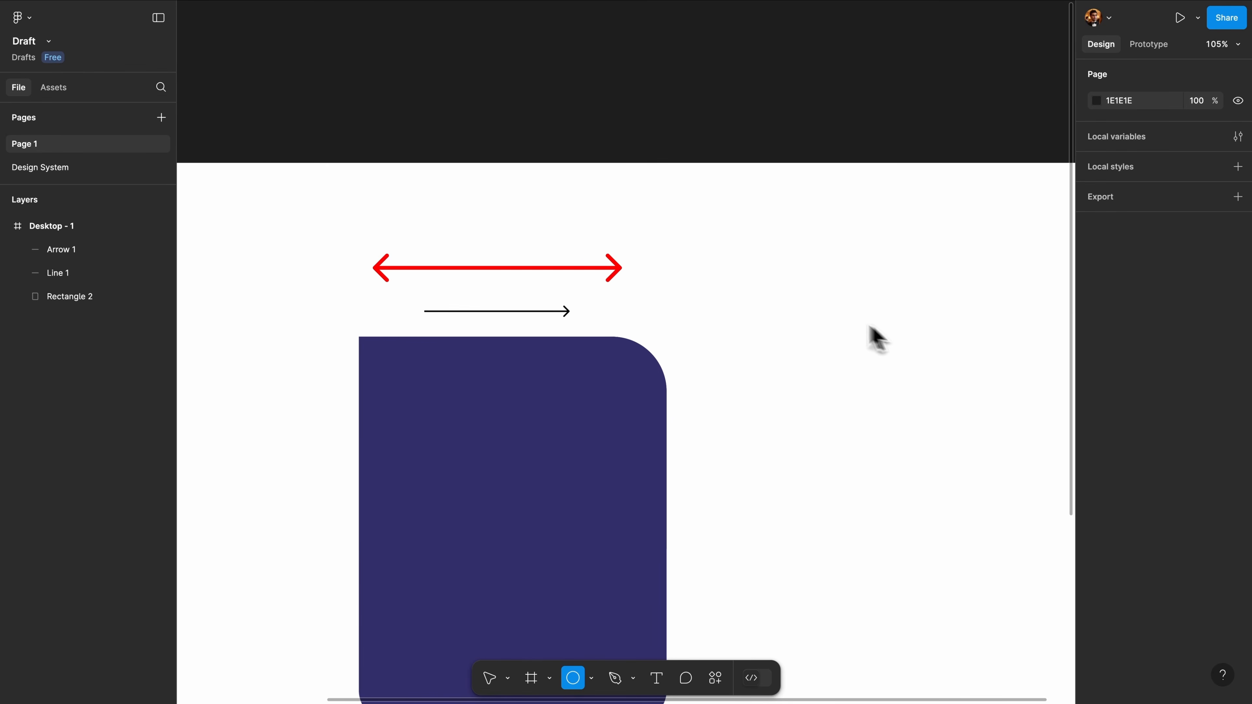
{"action": "left_click_drag", "start_coordinate": [758, 267], "coordinate": [973, 496]}
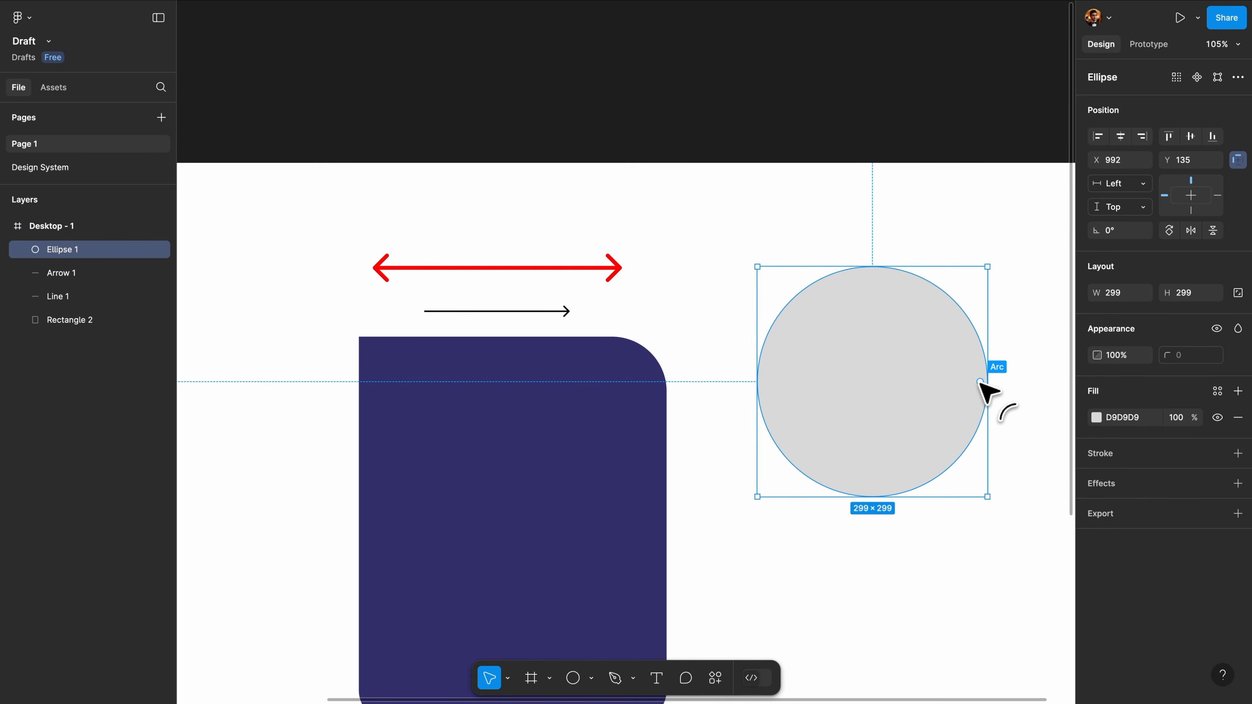
Turn the circle into an open arc with a 76.06% sweep, 10° start and 30% ratio
{"action": "left_click_drag", "start_coordinate": [980, 382], "coordinate": [897, 311]}
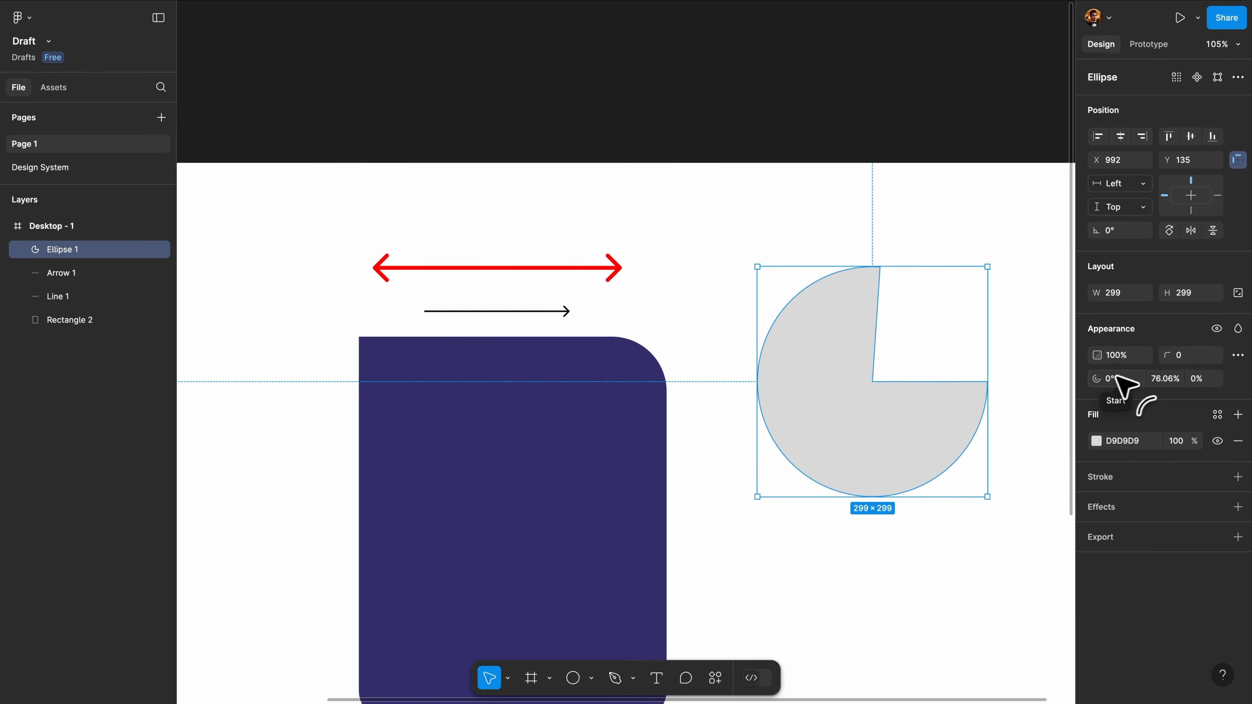
{"action": "left_click_drag", "start_coordinate": [1104, 383], "coordinate": [1098, 383]}
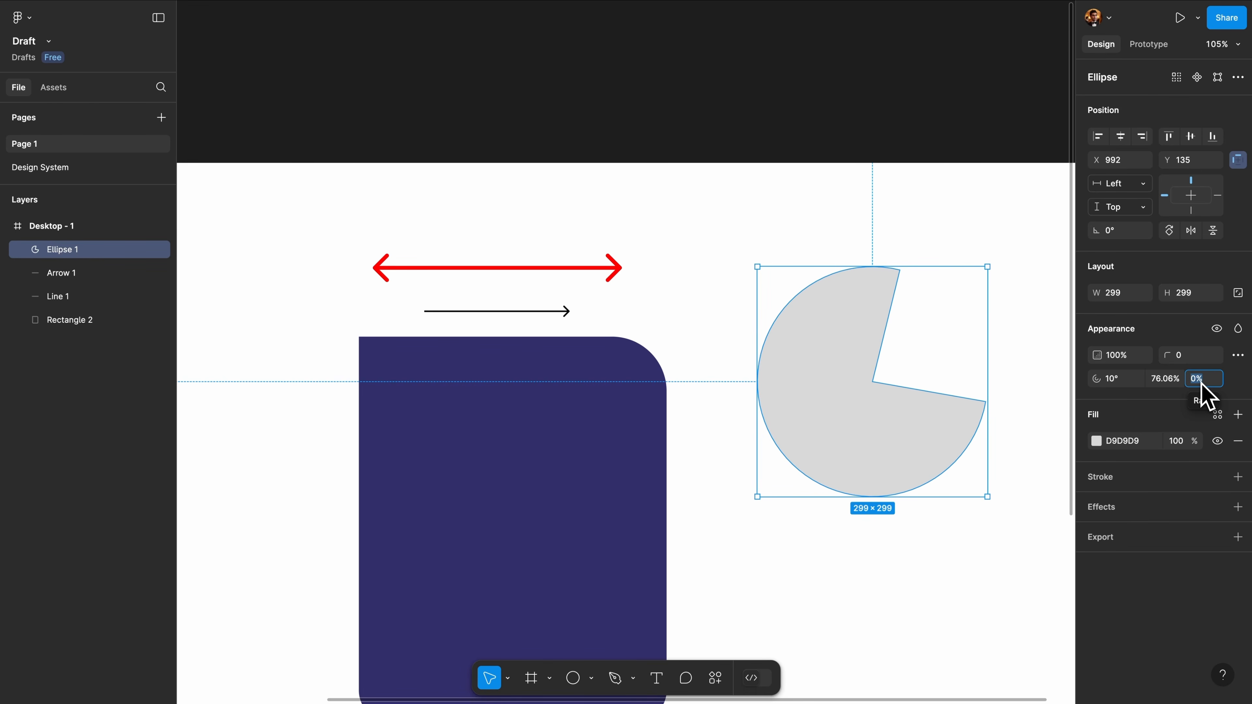
{"action": "key", "text": "Return"}
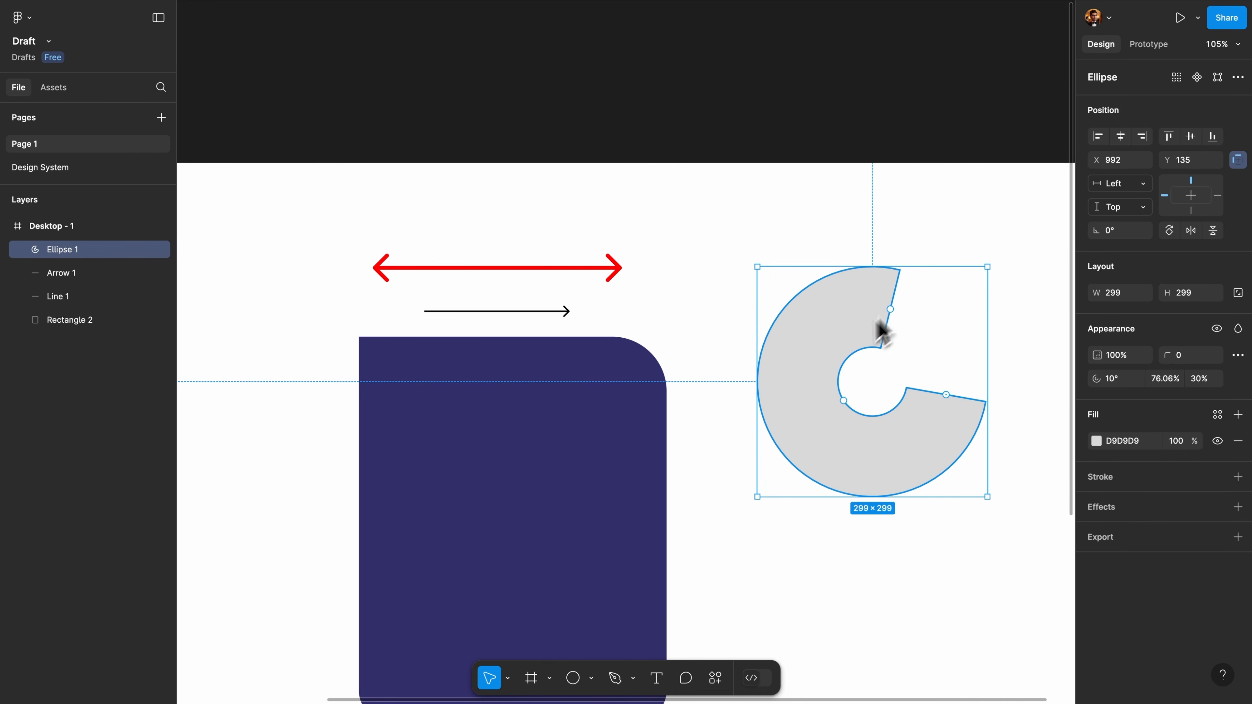
Reshape the arc to a ratio of about 59%, 87.5% sweep and 0° start, and set its corner radius to 30
{"action": "left_click_drag", "start_coordinate": [846, 387], "coordinate": [816, 419]}
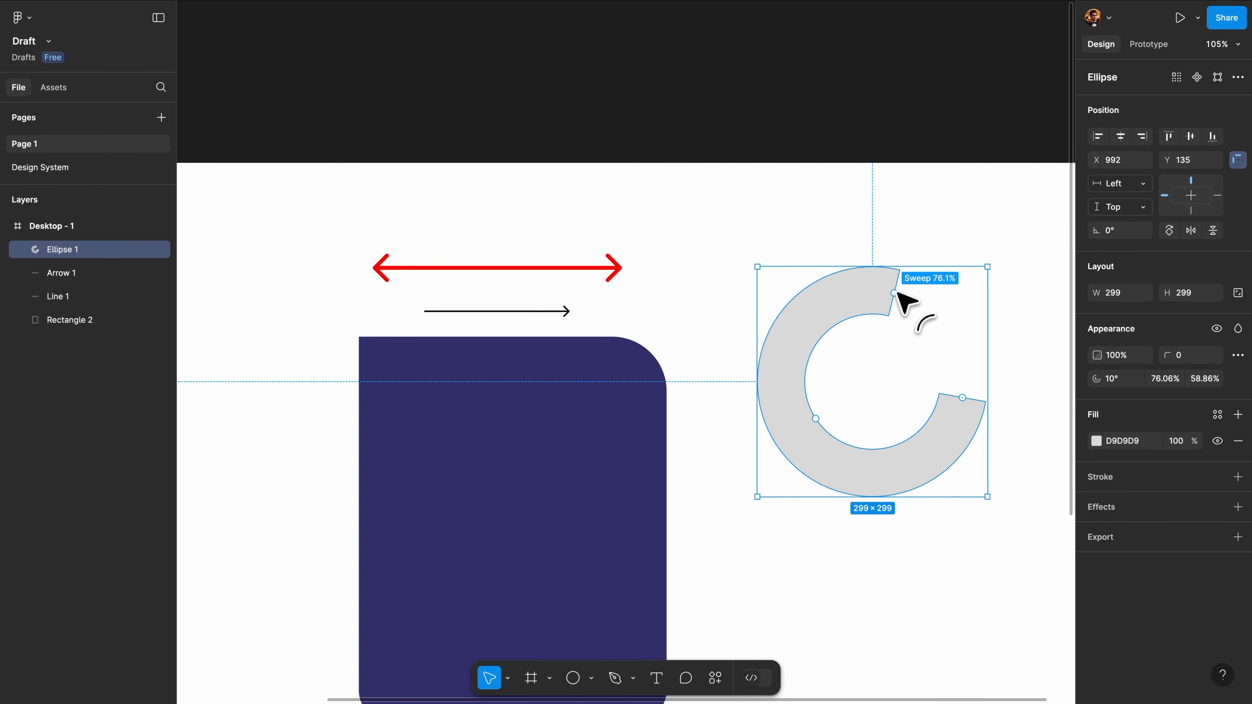
{"action": "left_click_drag", "start_coordinate": [895, 294], "coordinate": [953, 325]}
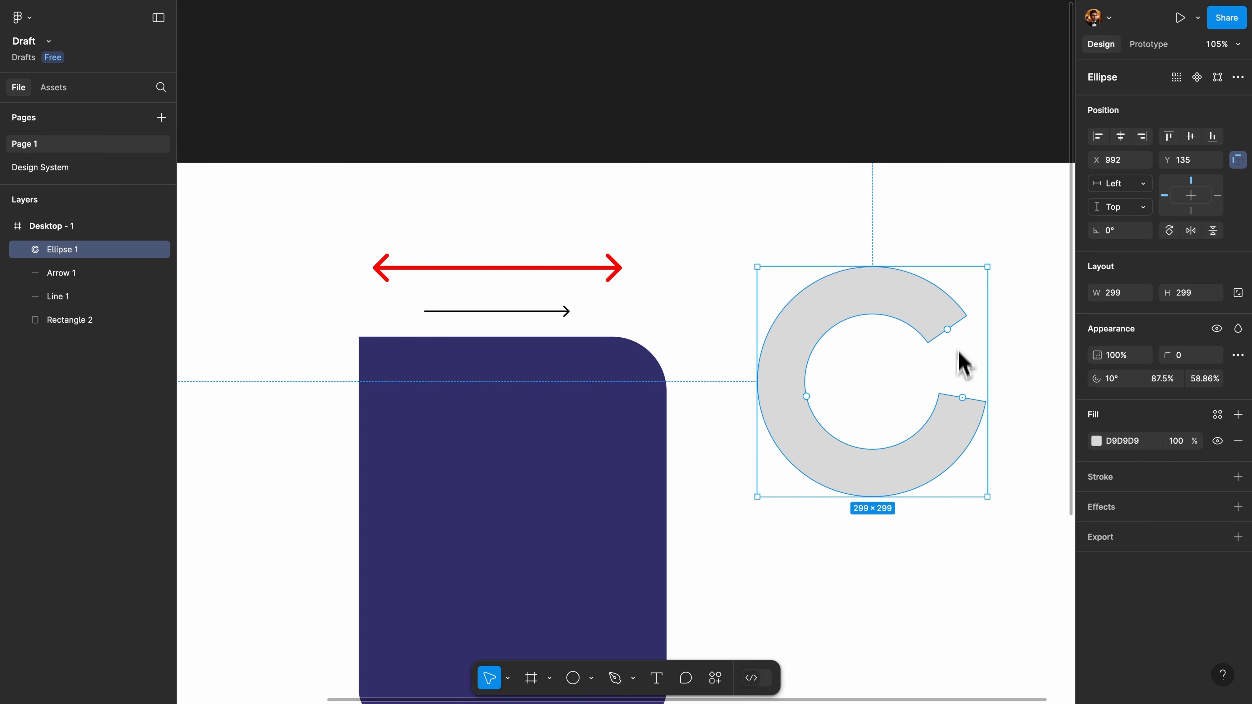
{"action": "mouse_move", "coordinate": [964, 397]}
{"action": "left_mouse_down"}
{"action": "mouse_move", "coordinate": [979, 358]}
{"action": "mouse_move", "coordinate": [976, 386]}
{"action": "mouse_move", "coordinate": [954, 386]}
{"action": "left_mouse_up"}
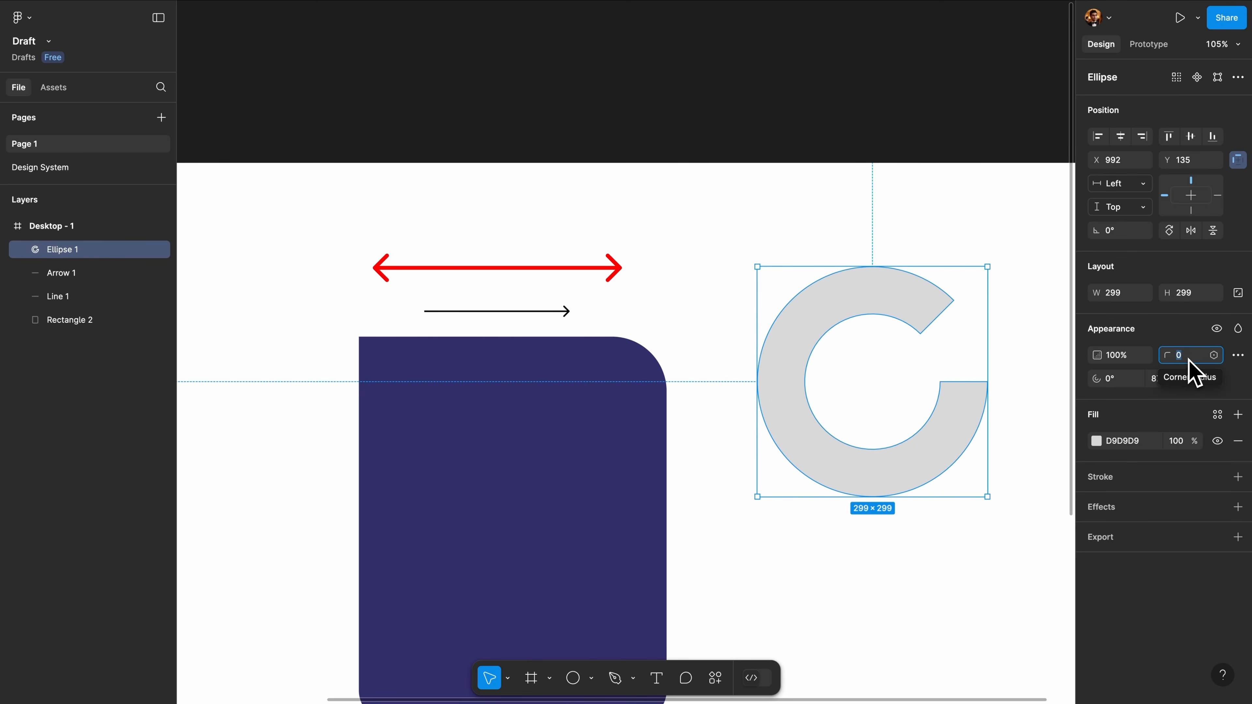
{"action": "type", "text": "30"}
{"action": "key", "text": "Return"}
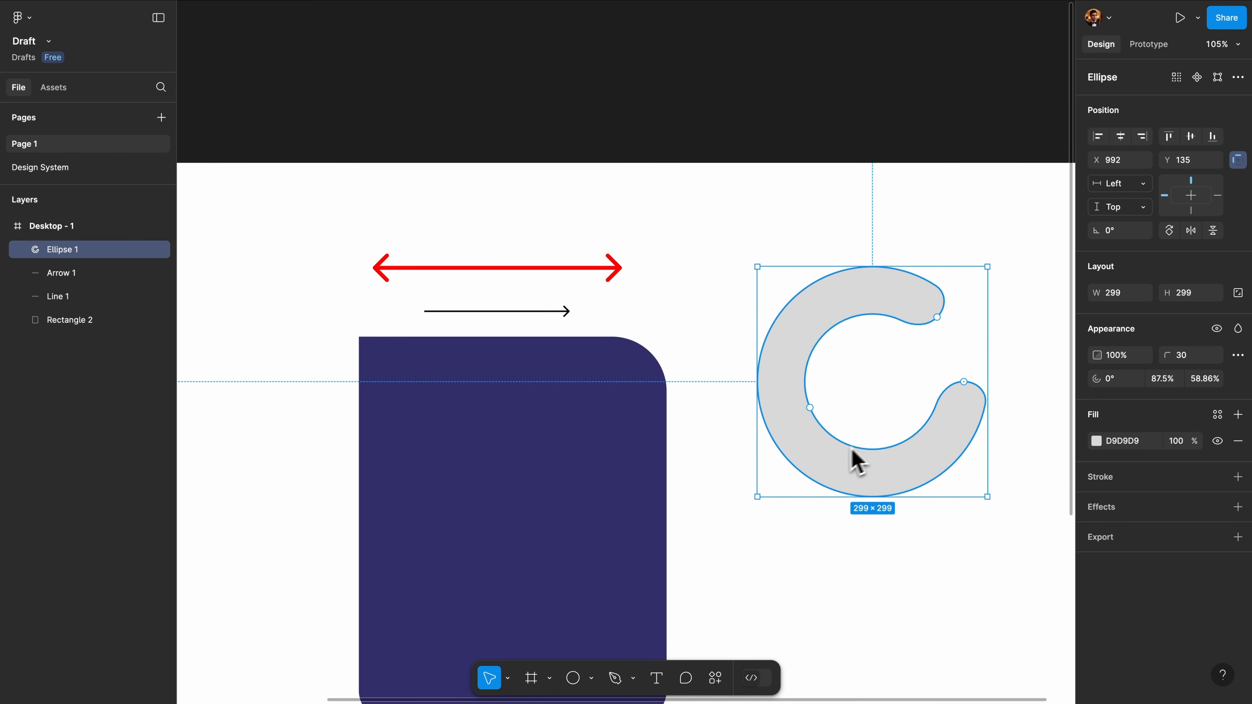
Draw a polygon of about 265 × 265 below the arc, with a point count of 15 and a corner radius of 20
{"action": "left_click", "coordinate": [592, 678]}
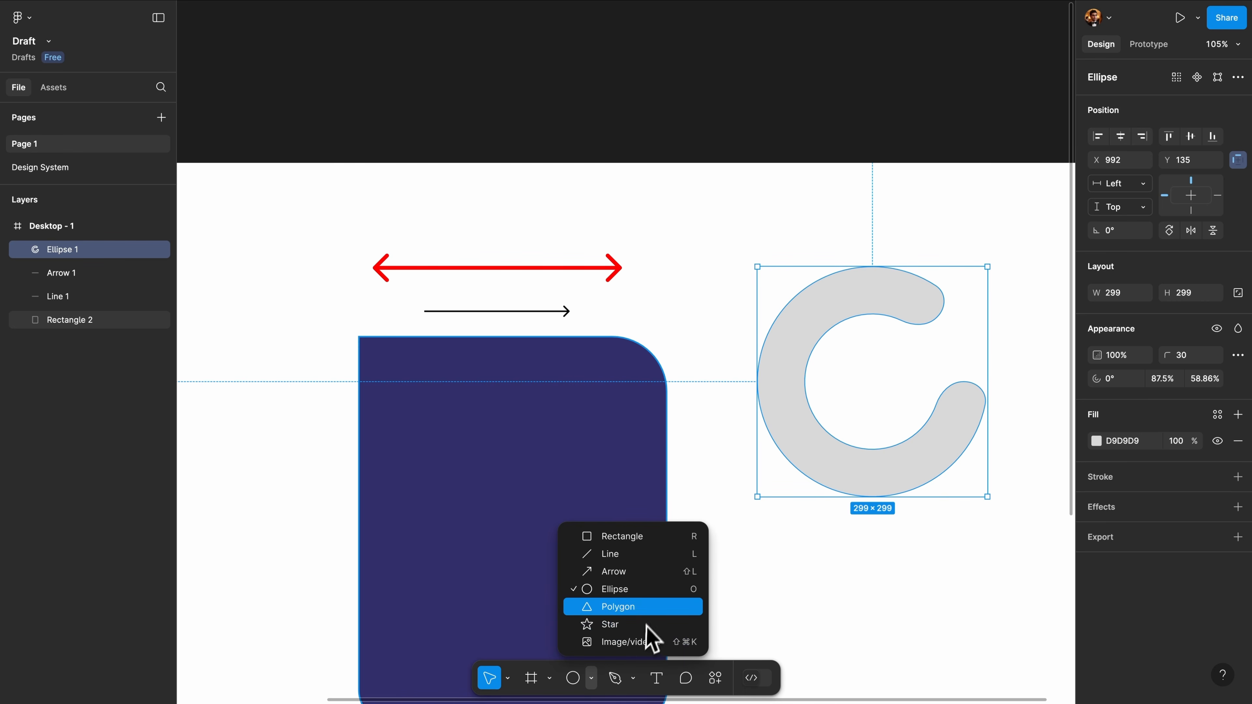
{"action": "left_click", "coordinate": [636, 608]}
{"action": "scroll", "coordinate": [838, 617], "scroll_direction": "down", "scroll_amount": 5}
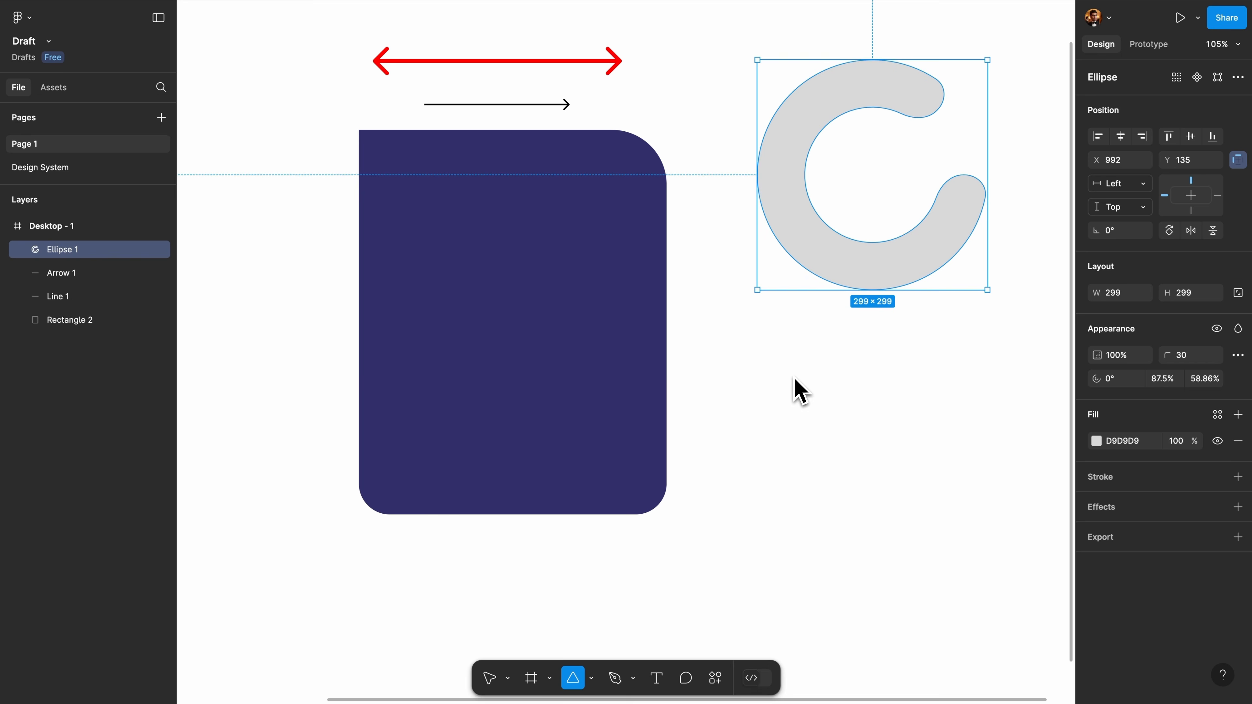
{"action": "left_click_drag", "start_coordinate": [790, 372], "coordinate": [995, 576]}
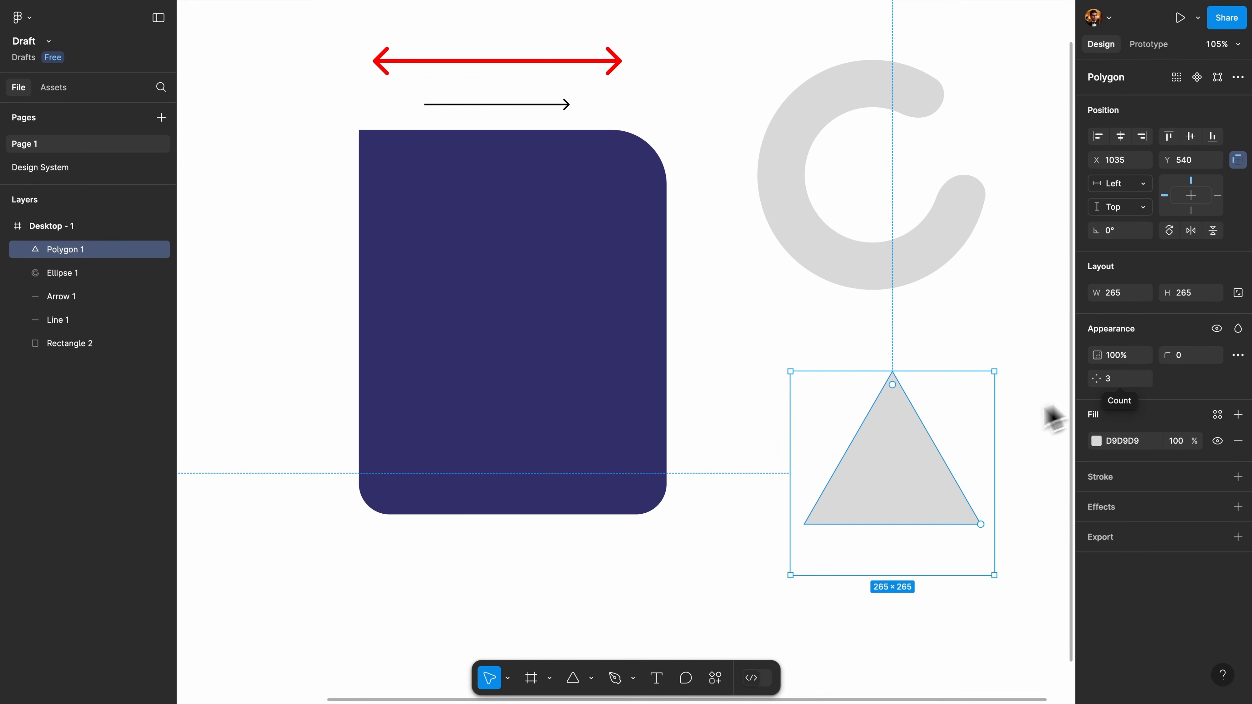
{"action": "left_click_drag", "start_coordinate": [1103, 381], "coordinate": [1104, 378]}
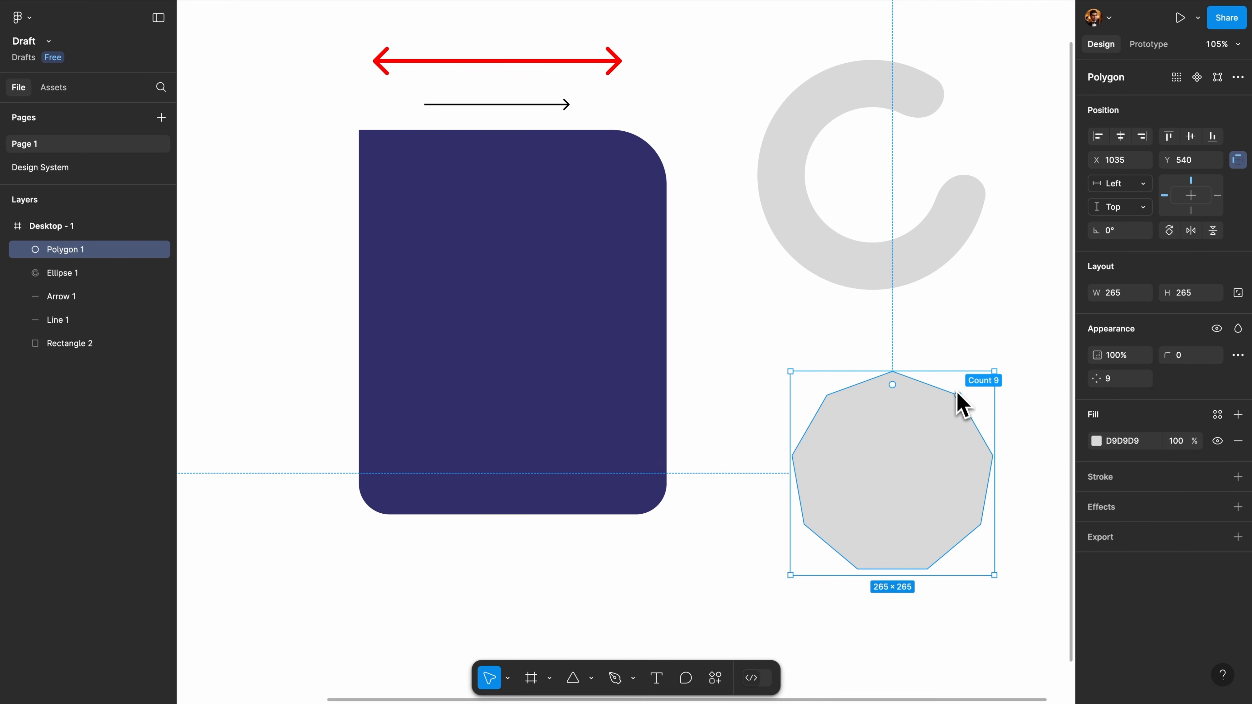
{"action": "left_click_drag", "start_coordinate": [957, 397], "coordinate": [888, 388]}
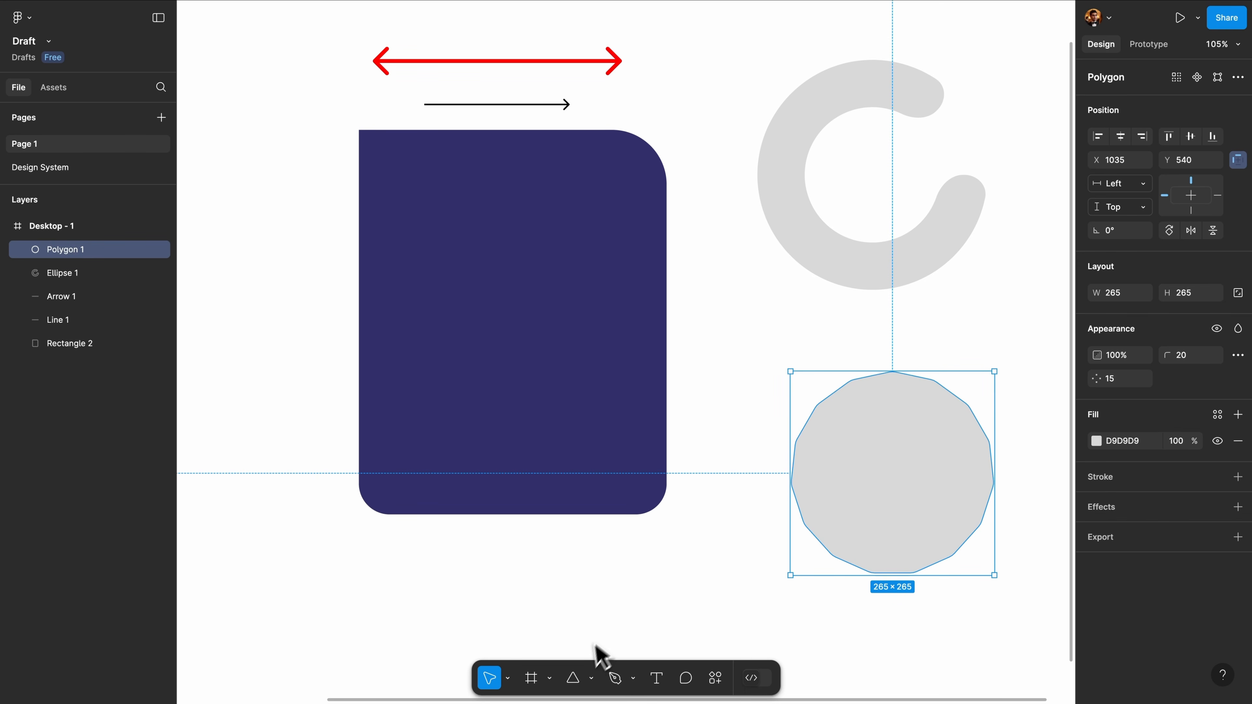
Draw a star of about 181 × 181 below the dark blue rectangle at X 629, Y 808
{"action": "left_click", "coordinate": [592, 679]}
{"action": "left_click", "coordinate": [642, 633]}
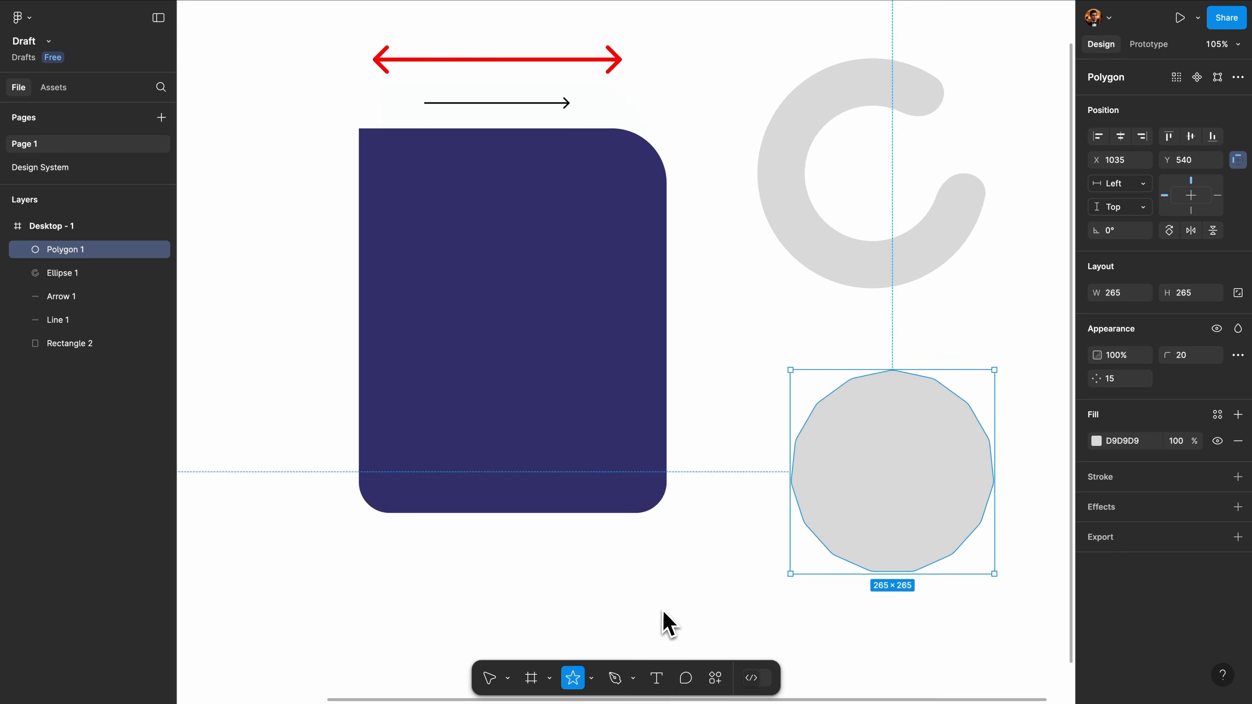
{"action": "scroll", "coordinate": [656, 600], "scroll_direction": "down", "scroll_amount": 5}
{"action": "left_click_drag", "start_coordinate": [520, 334], "coordinate": [659, 472]}
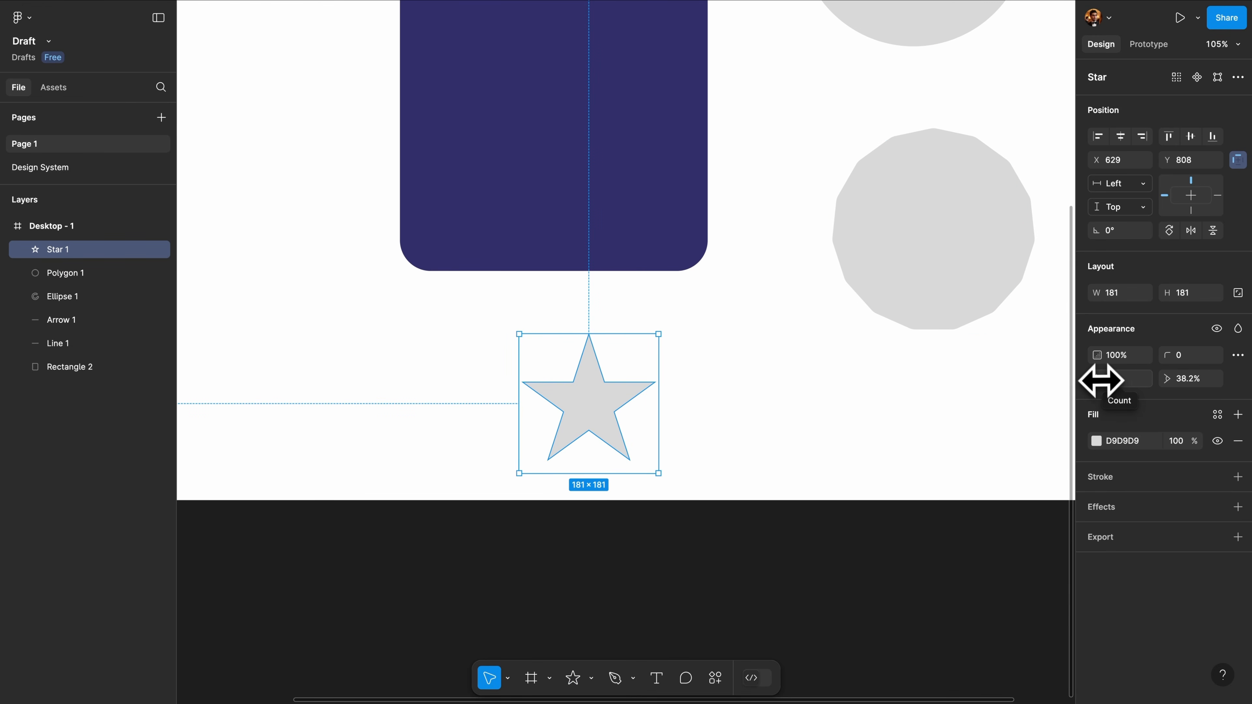
Adjust the star's ratio and round its corners with a radius of 24
{"action": "mouse_move", "coordinate": [1098, 380]}
{"action": "left_mouse_down"}
{"action": "mouse_move", "coordinate": [1137, 383]}
{"action": "mouse_move", "coordinate": [1101, 383]}
{"action": "left_mouse_up"}
{"action": "mouse_move", "coordinate": [1168, 381]}
{"action": "left_mouse_down"}
{"action": "mouse_move", "coordinate": [1180, 381]}
{"action": "mouse_move", "coordinate": [1000, 400]}
{"action": "left_mouse_up"}
{"action": "left_click", "coordinate": [1188, 358]}
{"action": "type", "text": "24"}
{"action": "key", "text": "Return"}
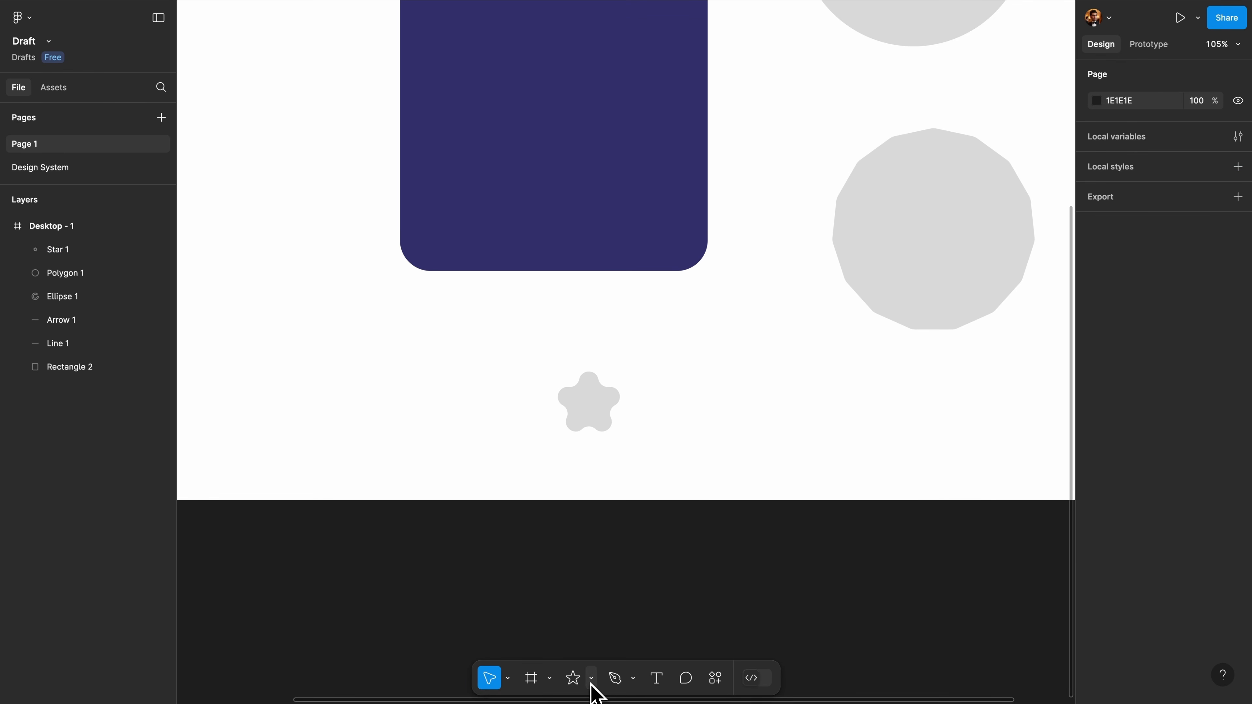
Place 1.jpg at its original 3840 × 2160 size, move it beside the Desktop - 1 frame, and delete it
{"action": "left_click", "coordinate": [591, 681]}
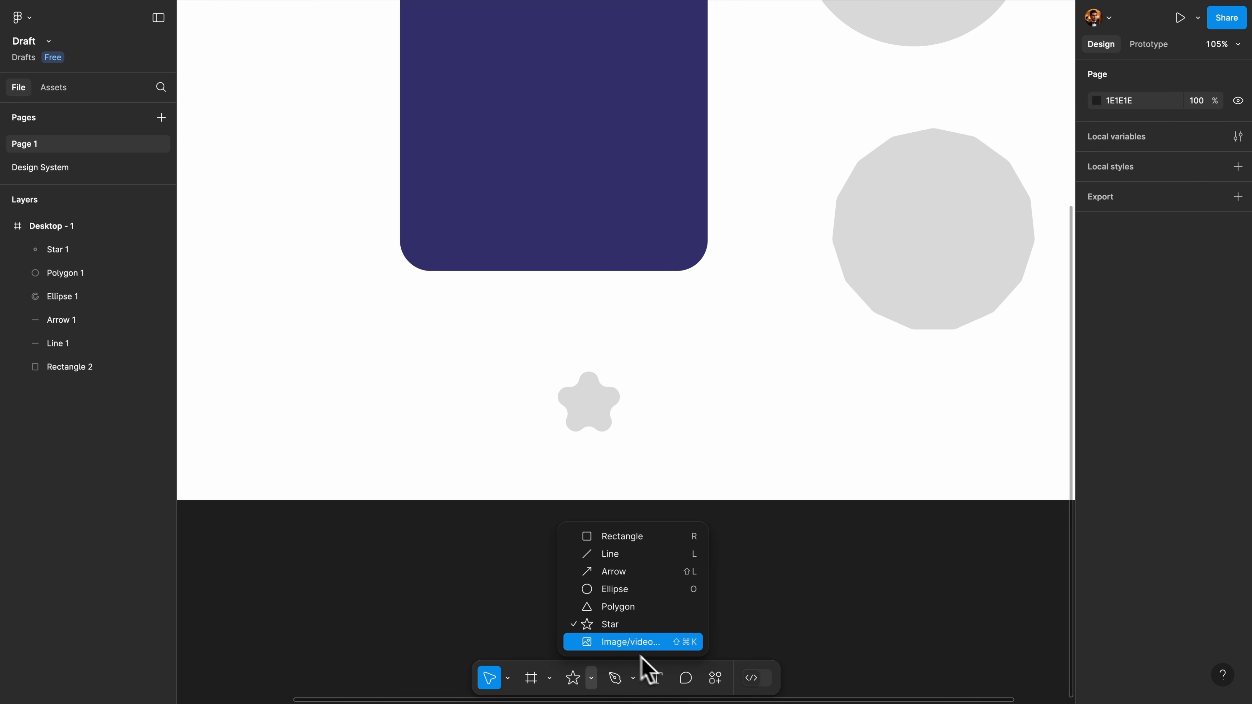
{"action": "left_click", "coordinate": [624, 642]}
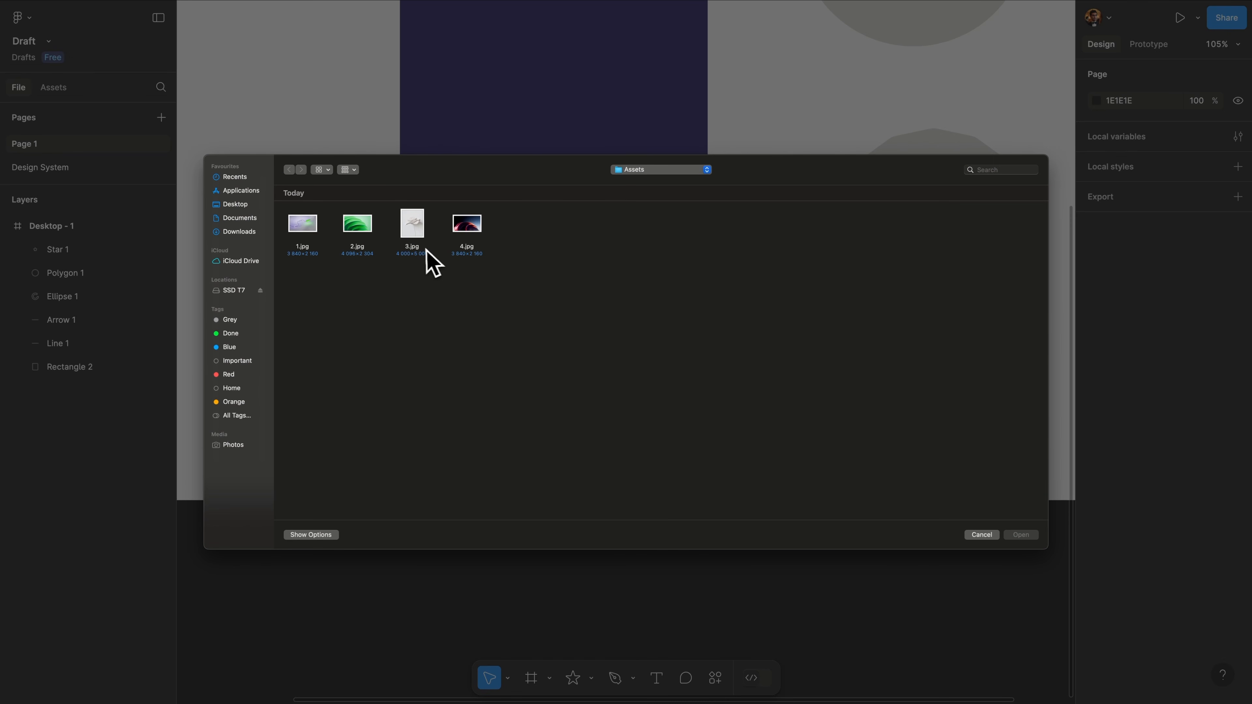
{"action": "double_click", "coordinate": [301, 237]}
{"action": "scroll", "coordinate": [327, 349], "scroll_direction": "down", "scroll_amount": 3}
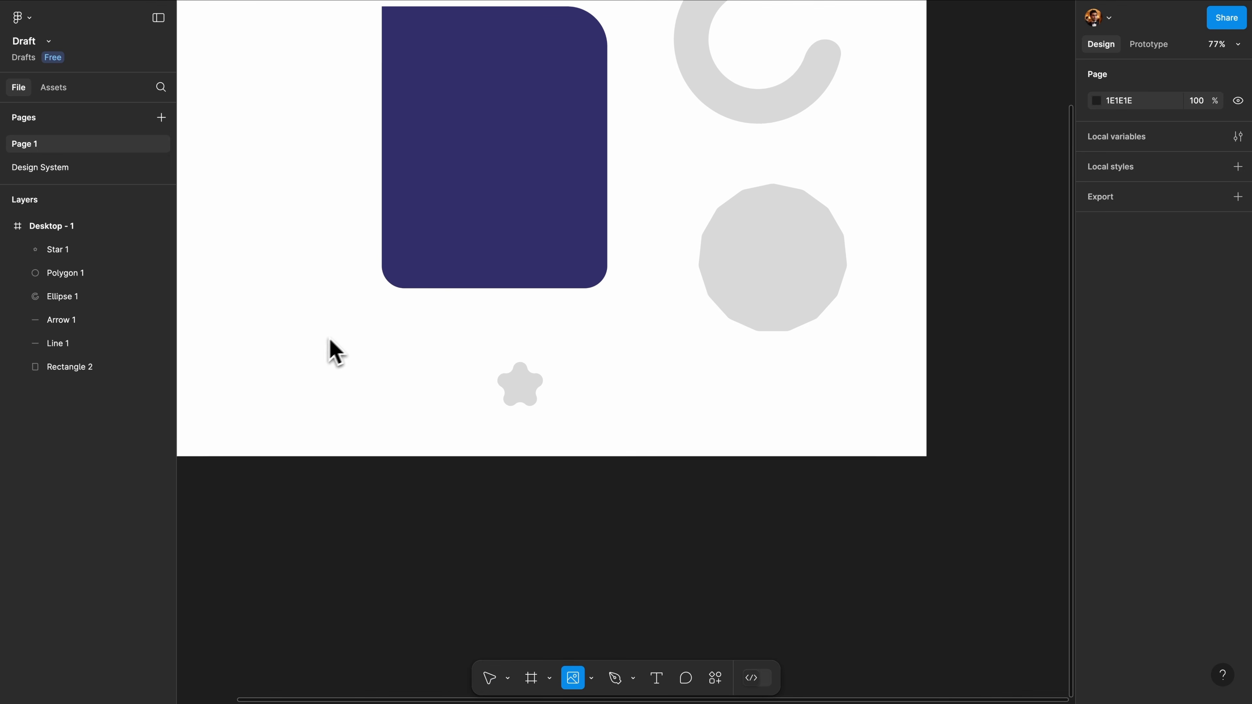
{"action": "scroll", "coordinate": [332, 328], "scroll_direction": "left", "scroll_amount": 5}
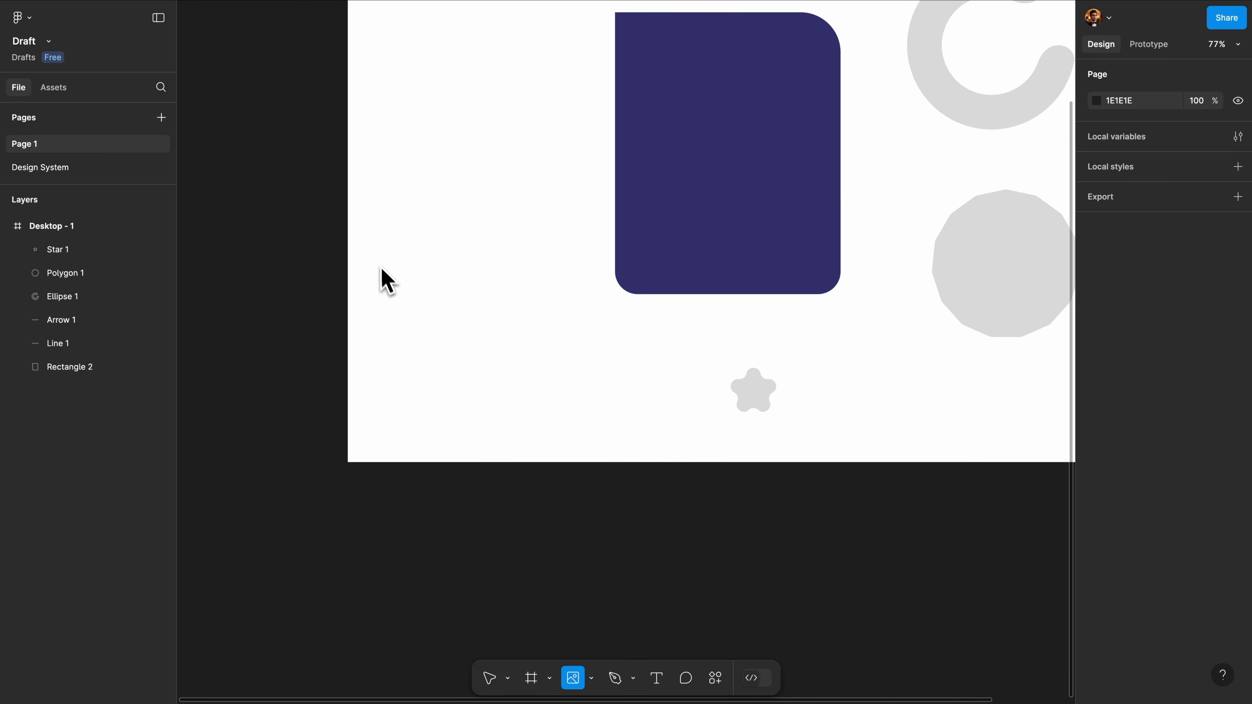
{"action": "scroll", "coordinate": [419, 258], "scroll_direction": "down", "scroll_amount": 5}
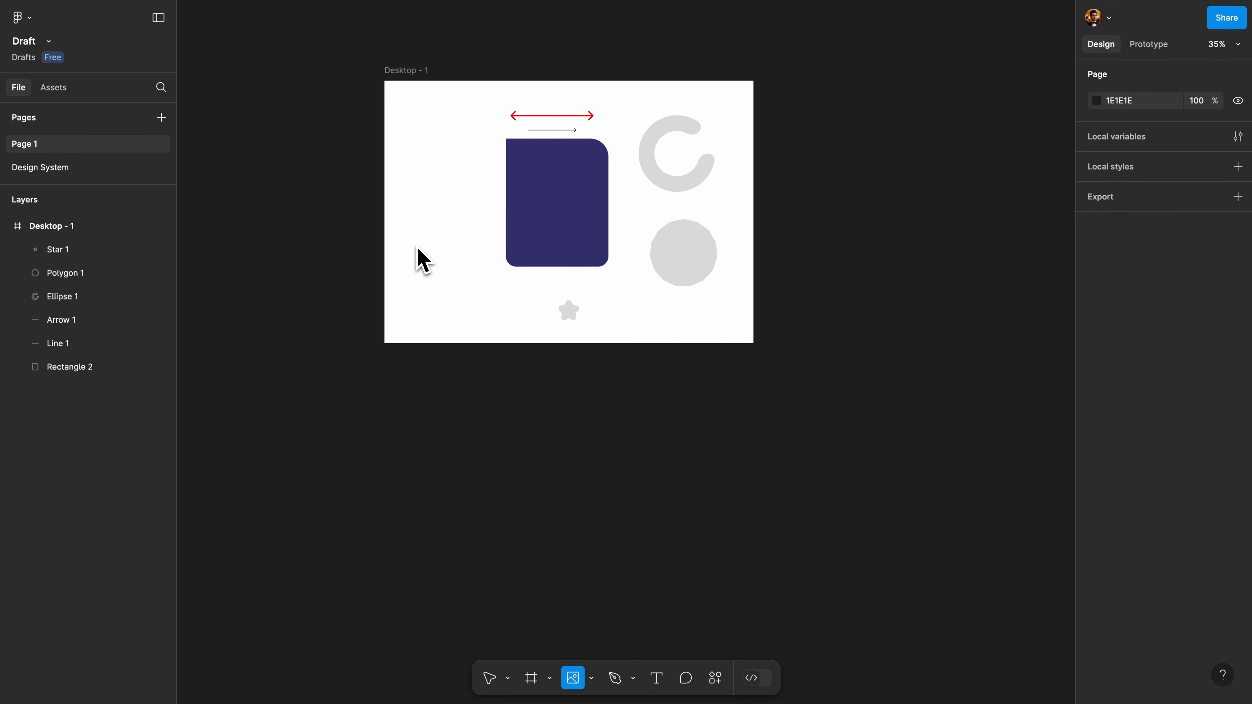
{"action": "left_click", "coordinate": [877, 141]}
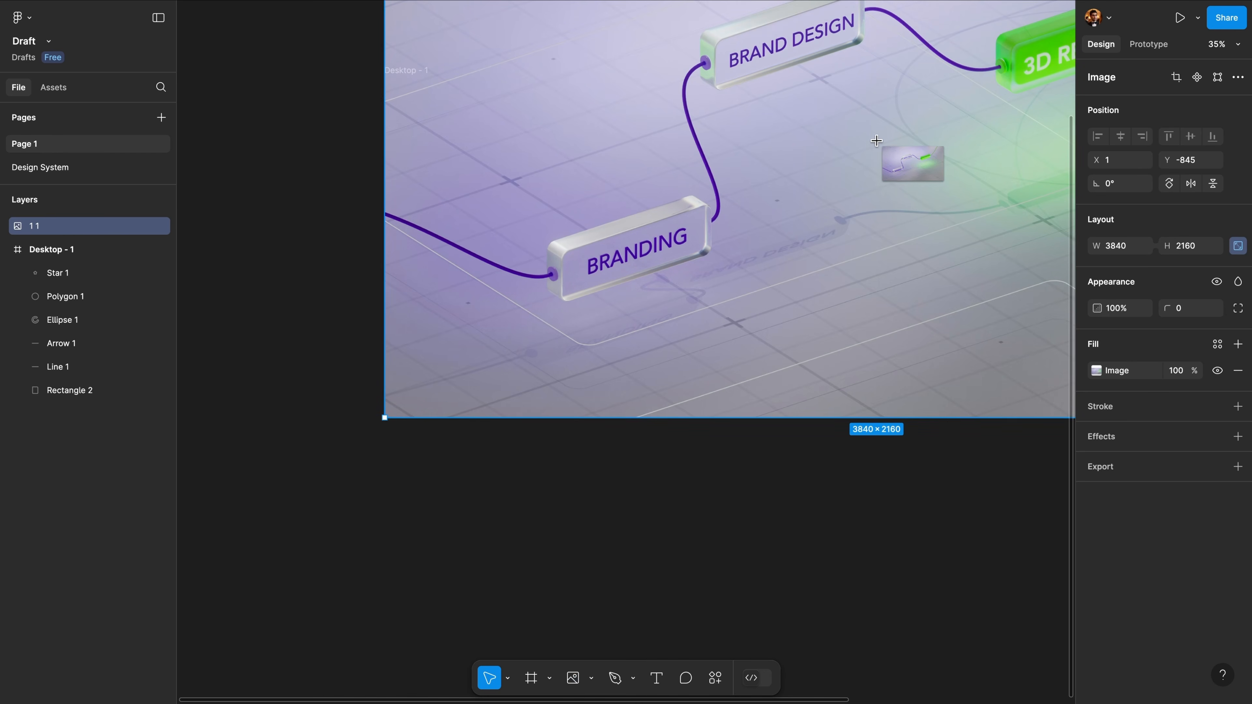
{"action": "scroll", "coordinate": [841, 211], "scroll_direction": "down", "scroll_amount": 5}
{"action": "scroll", "coordinate": [843, 214], "scroll_direction": "right", "scroll_amount": 10}
{"action": "left_click_drag", "start_coordinate": [422, 145], "coordinate": [707, 246]}
{"action": "scroll", "coordinate": [636, 232], "scroll_direction": "up", "scroll_amount": 5}
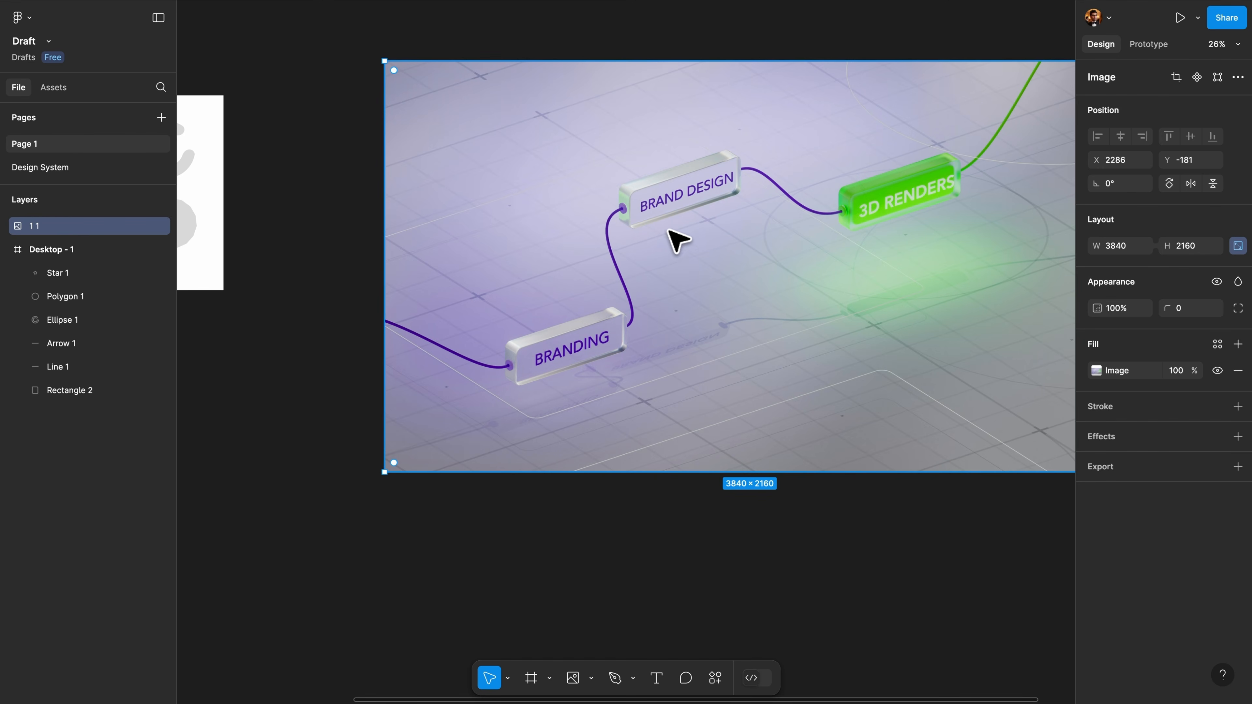
{"action": "key", "text": "BackSpace"}
Place 1.jpg again at a freehand size on the empty canvas and delete it
{"action": "left_click", "coordinate": [575, 680]}
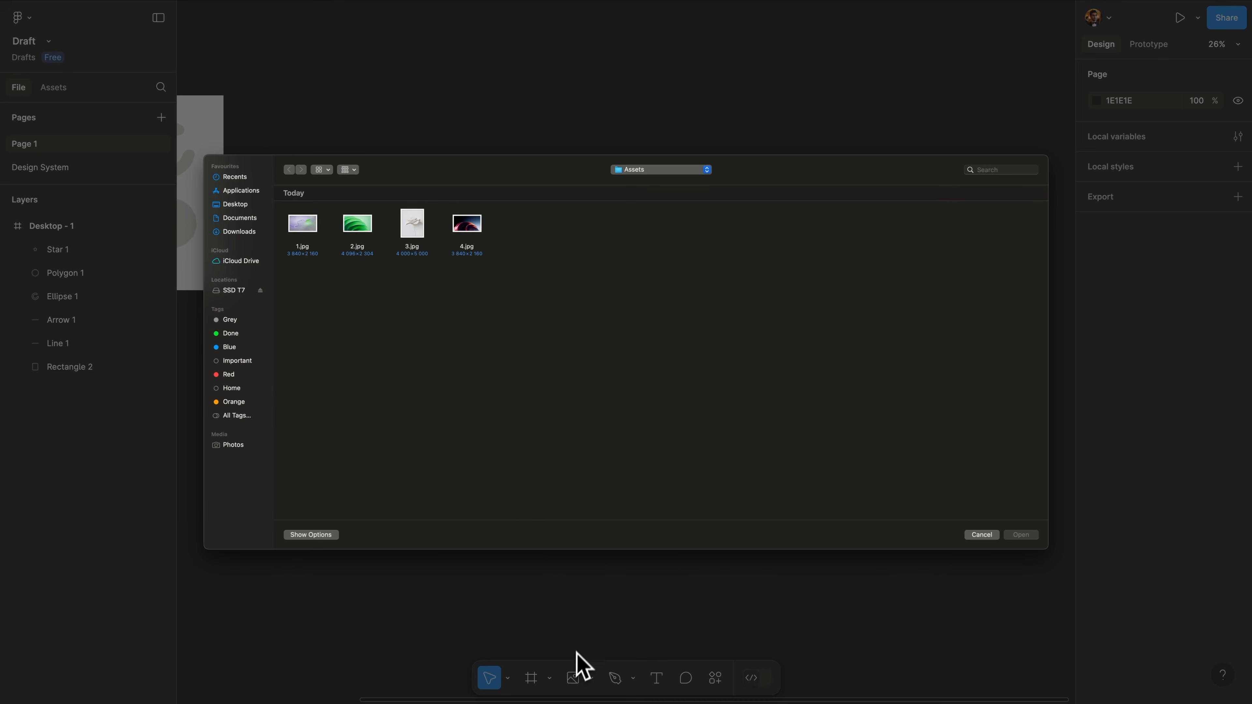
{"action": "double_click", "coordinate": [310, 224]}
{"action": "left_click_drag", "start_coordinate": [354, 167], "coordinate": [523, 455]}
{"action": "key", "text": "BackSpace"}
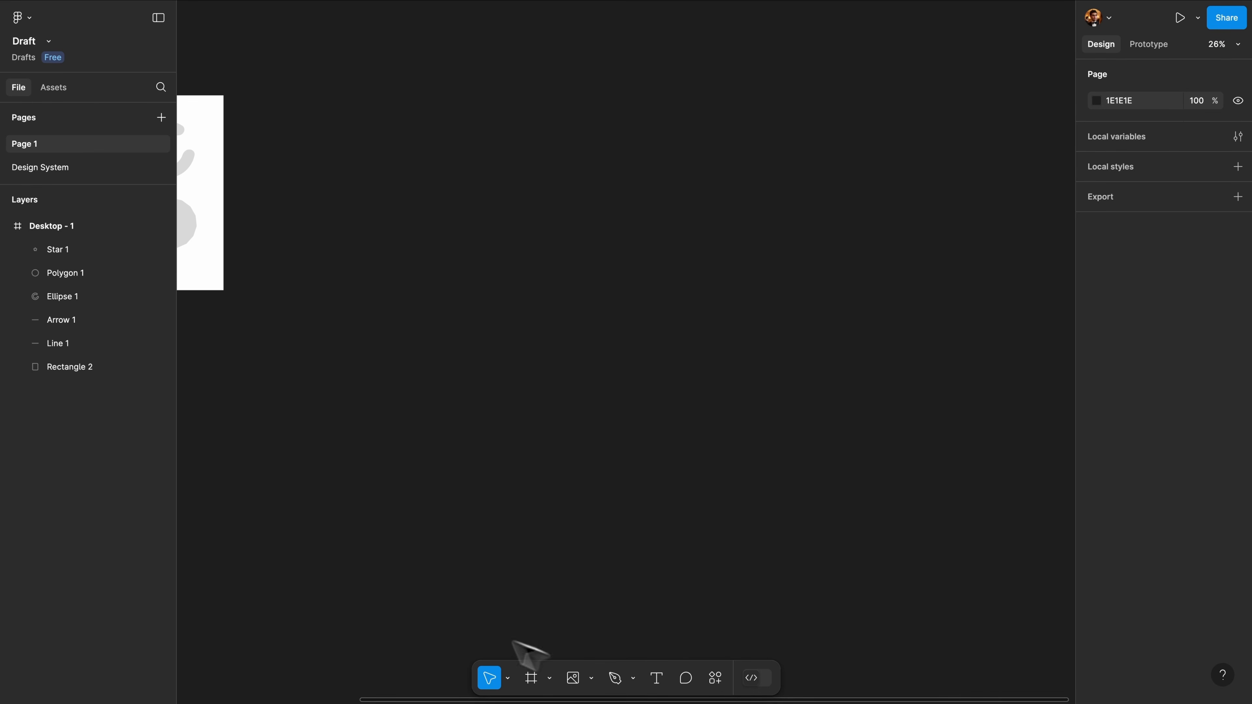
Place 1.jpg into the dark blue rectangle so the image fills the shape
{"action": "left_click", "coordinate": [573, 678]}
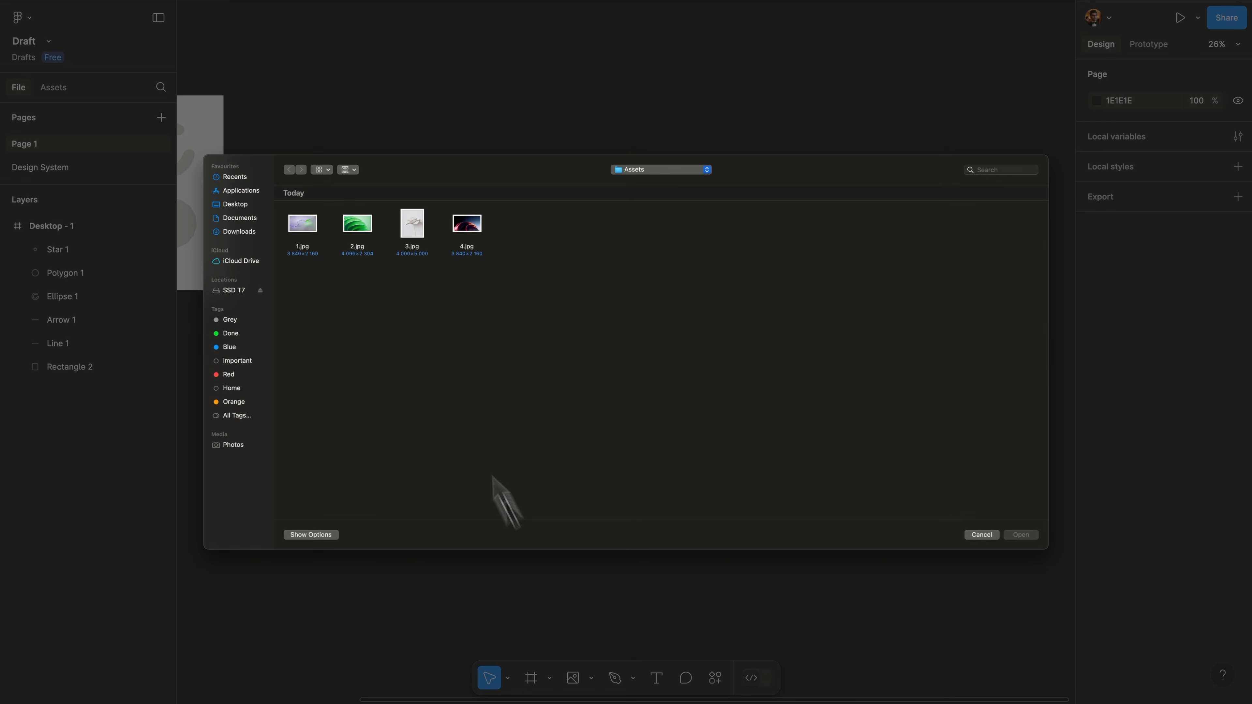
{"action": "double_click", "coordinate": [307, 232]}
{"action": "scroll", "coordinate": [333, 265], "scroll_direction": "left", "scroll_amount": 7}
{"action": "scroll", "coordinate": [345, 283], "scroll_direction": "up", "scroll_amount": 3}
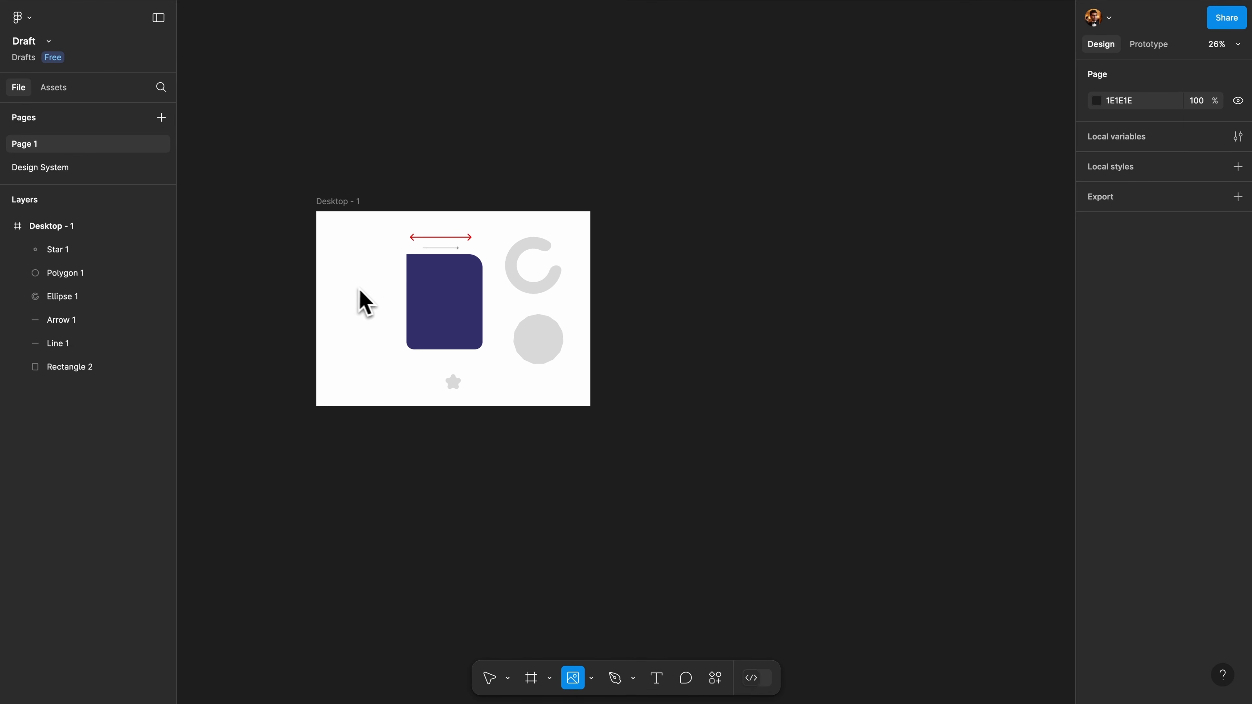
{"action": "scroll", "coordinate": [378, 294], "scroll_direction": "up", "scroll_amount": 5}
{"action": "scroll", "coordinate": [384, 304], "scroll_direction": "up", "scroll_amount": 3}
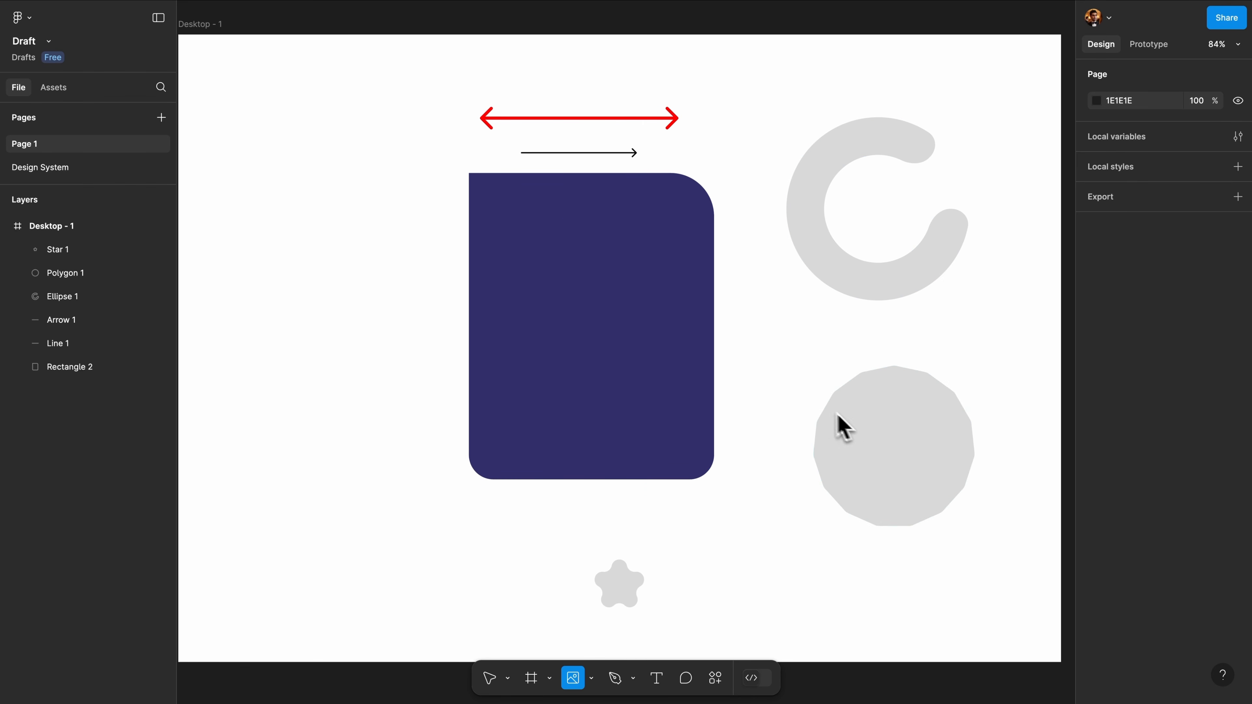
{"action": "left_click", "coordinate": [557, 219]}
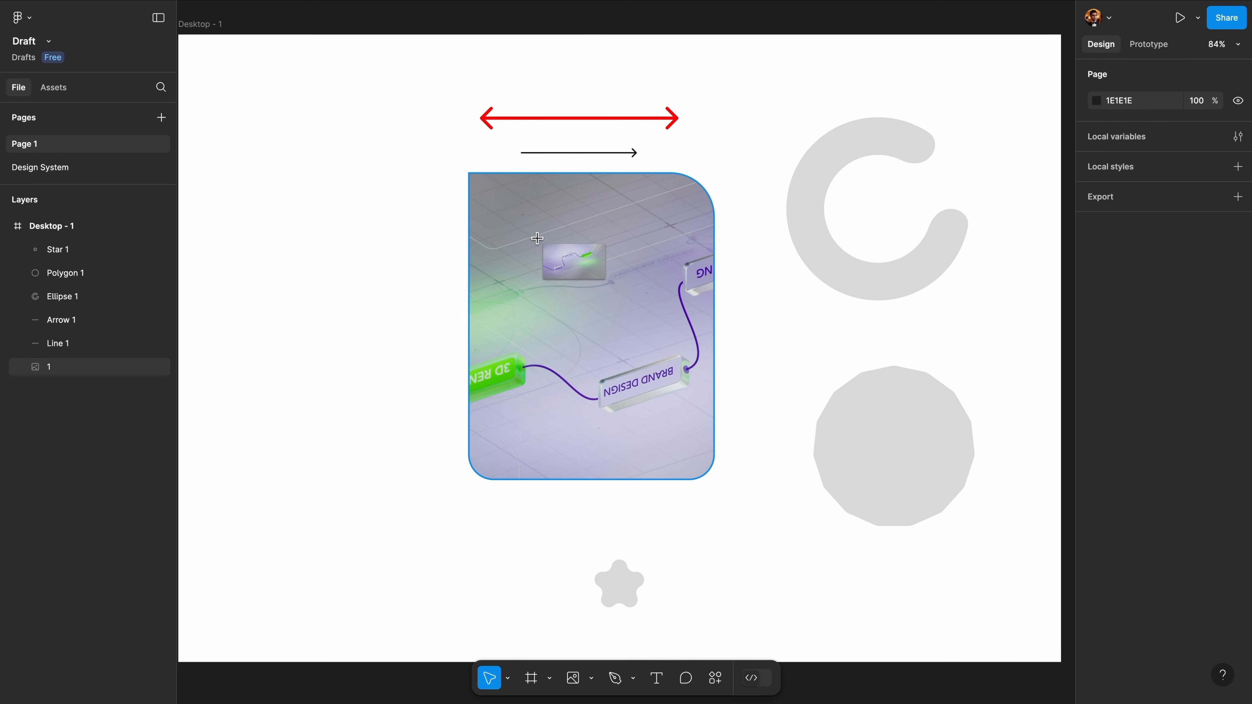
{"action": "scroll", "coordinate": [537, 238], "scroll_direction": "down", "scroll_amount": 3}
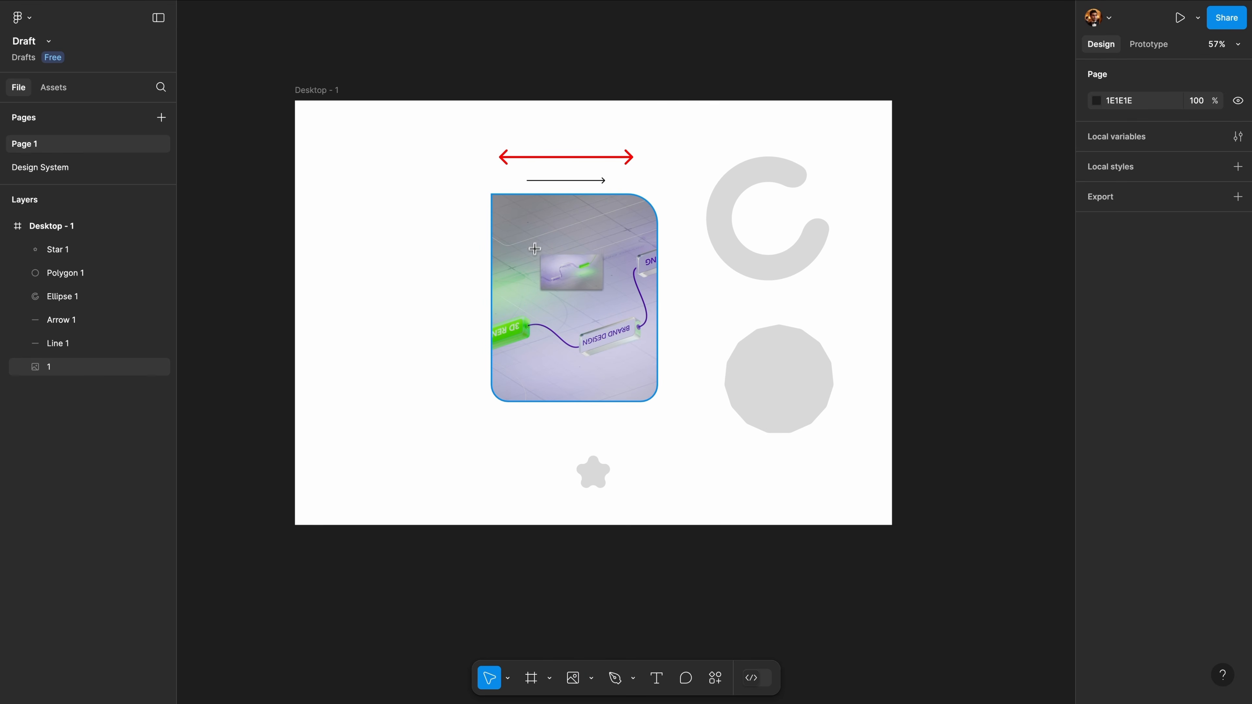
{"action": "key", "text": "Escape"}
Place 4.jpg, 3.jpg, 2.jpg and 1.jpg from the Assets folder at their original sizes around the Desktop - 1 frame
{"action": "left_click", "coordinate": [577, 678]}
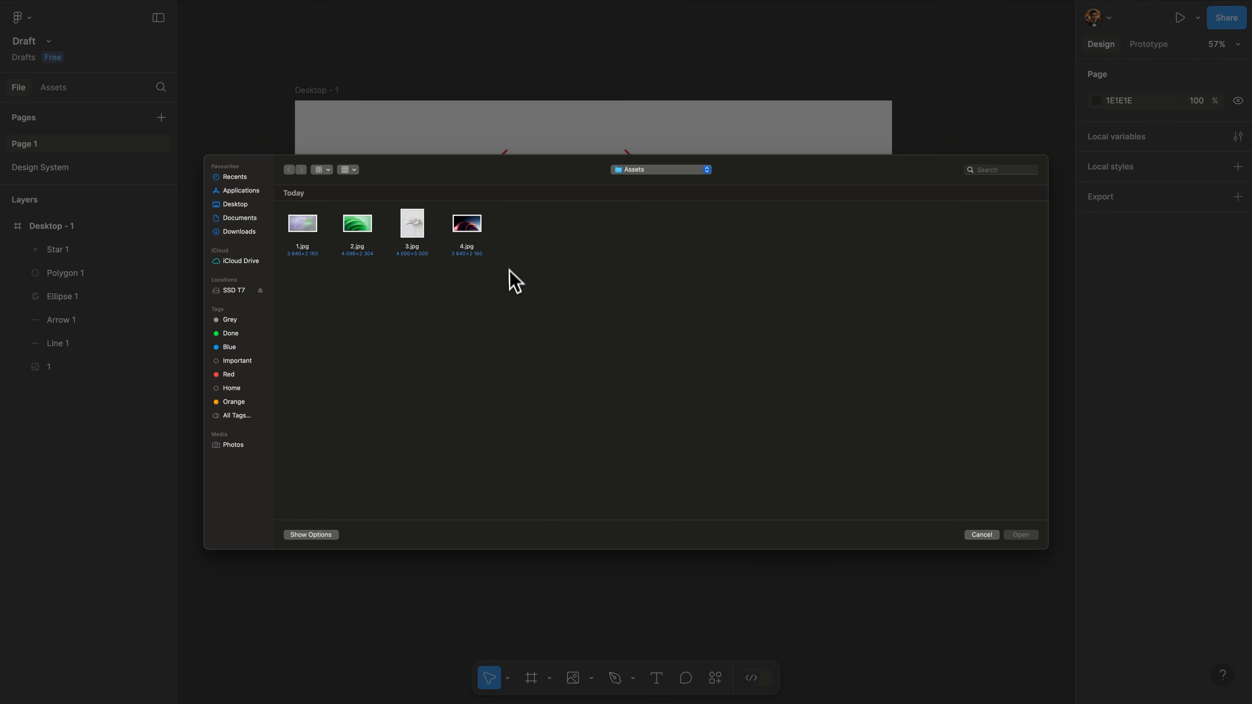
{"action": "left_click_drag", "start_coordinate": [511, 280], "coordinate": [293, 226]}
{"action": "key", "text": "Return"}
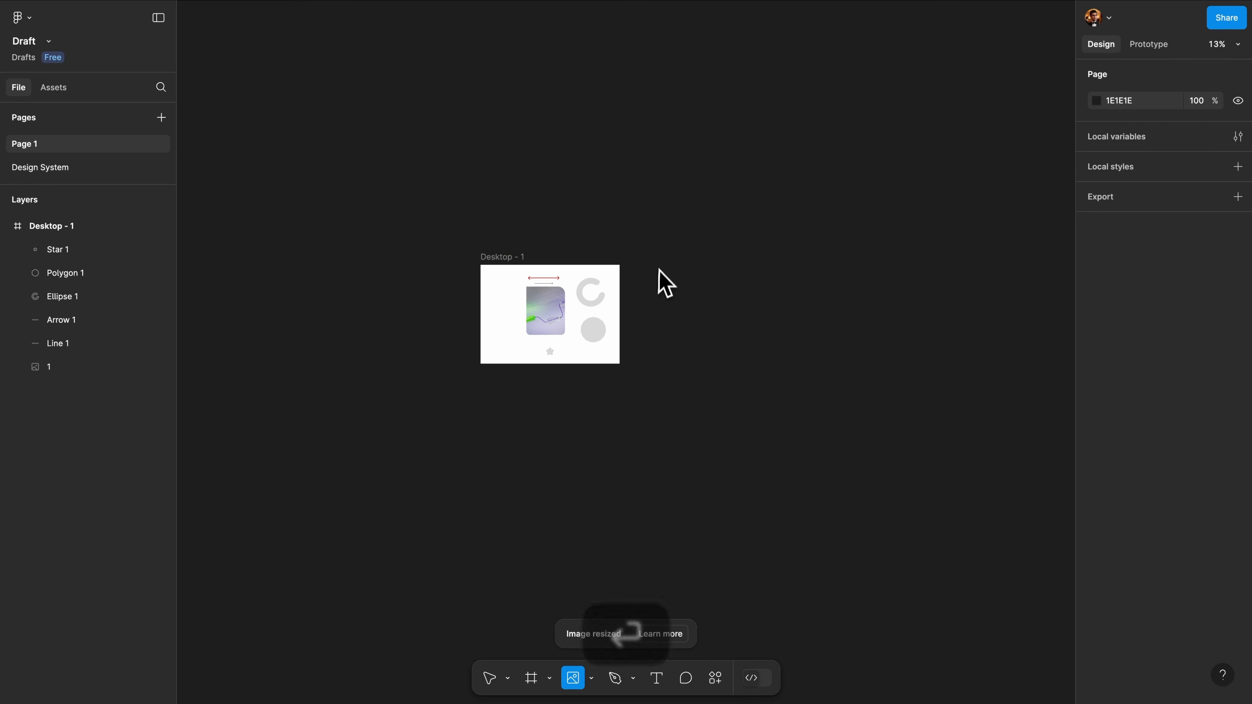
{"action": "left_click", "coordinate": [721, 85]}
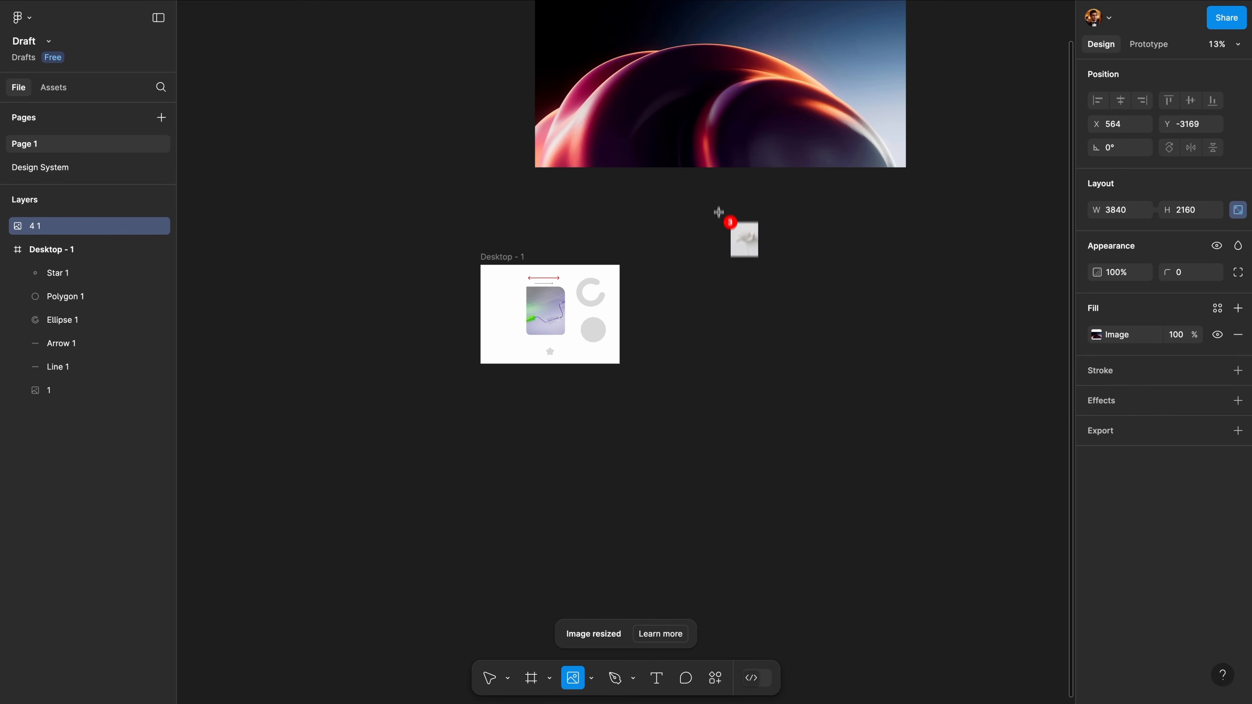
{"action": "left_click", "coordinate": [719, 229]}
{"action": "left_click", "coordinate": [720, 495]}
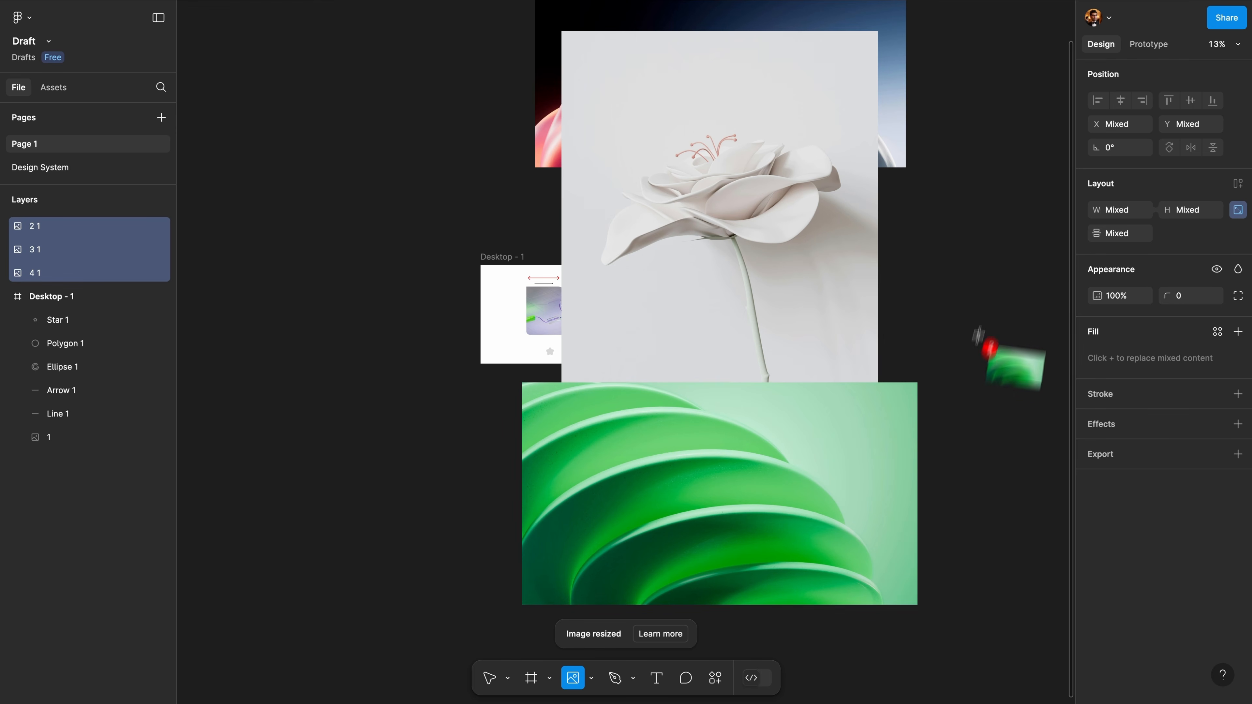
{"action": "left_click", "coordinate": [996, 239]}
Undo the placement of the original-size images
{"action": "key", "text": "super+z"}
{"action": "key", "text": "super+z"}
{"action": "key", "text": "super+z"}
{"action": "key", "text": "super+z"}
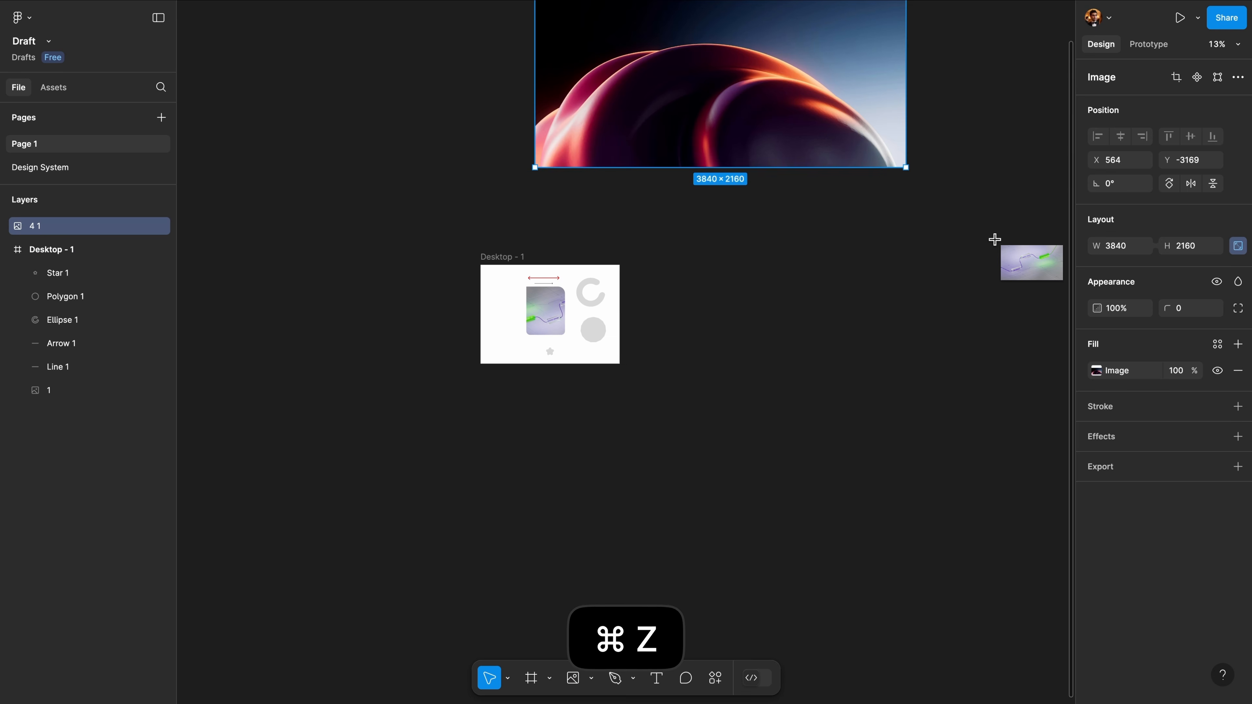
Place all four Assets images again at smaller freehand sizes beside the Desktop - 1 frame, and delete them
{"action": "left_click", "coordinate": [583, 696]}
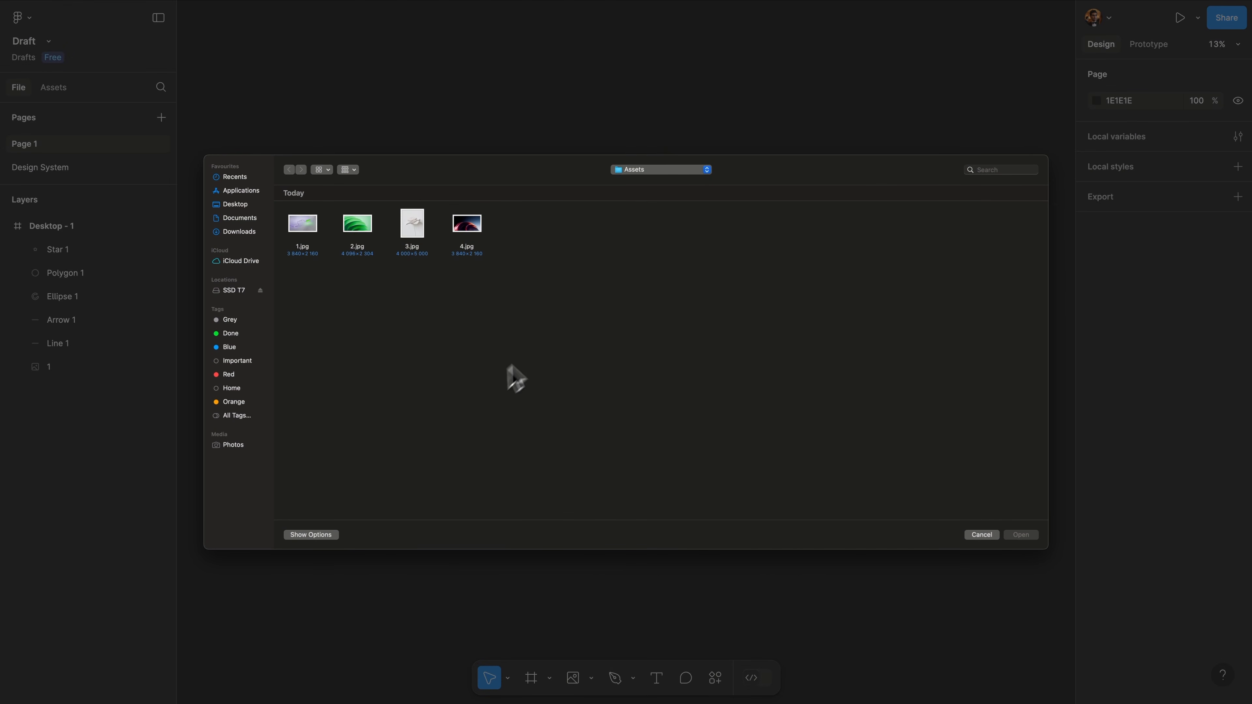
{"action": "left_click_drag", "start_coordinate": [558, 339], "coordinate": [291, 196]}
{"action": "key", "text": "Return"}
{"action": "left_click_drag", "start_coordinate": [652, 237], "coordinate": [742, 338]}
{"action": "left_click_drag", "start_coordinate": [658, 364], "coordinate": [842, 477]}
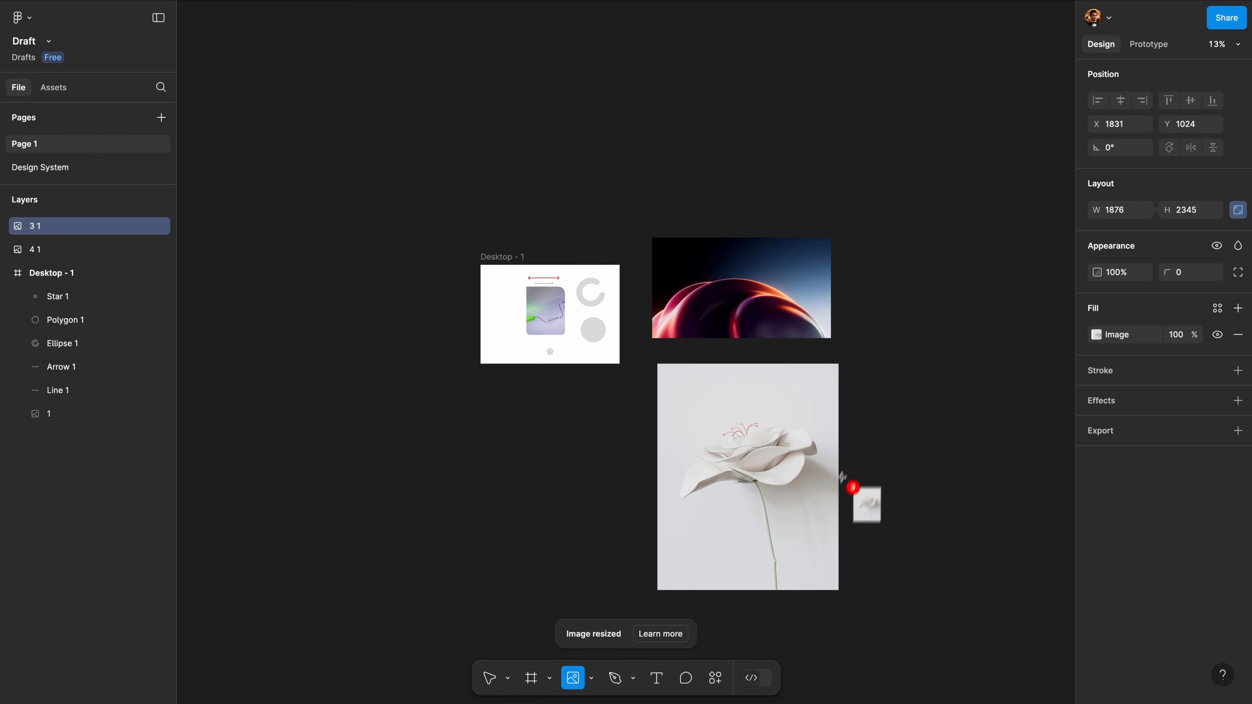
{"action": "left_click_drag", "start_coordinate": [875, 288], "coordinate": [982, 409]}
{"action": "left_click_drag", "start_coordinate": [915, 458], "coordinate": [1010, 591]}
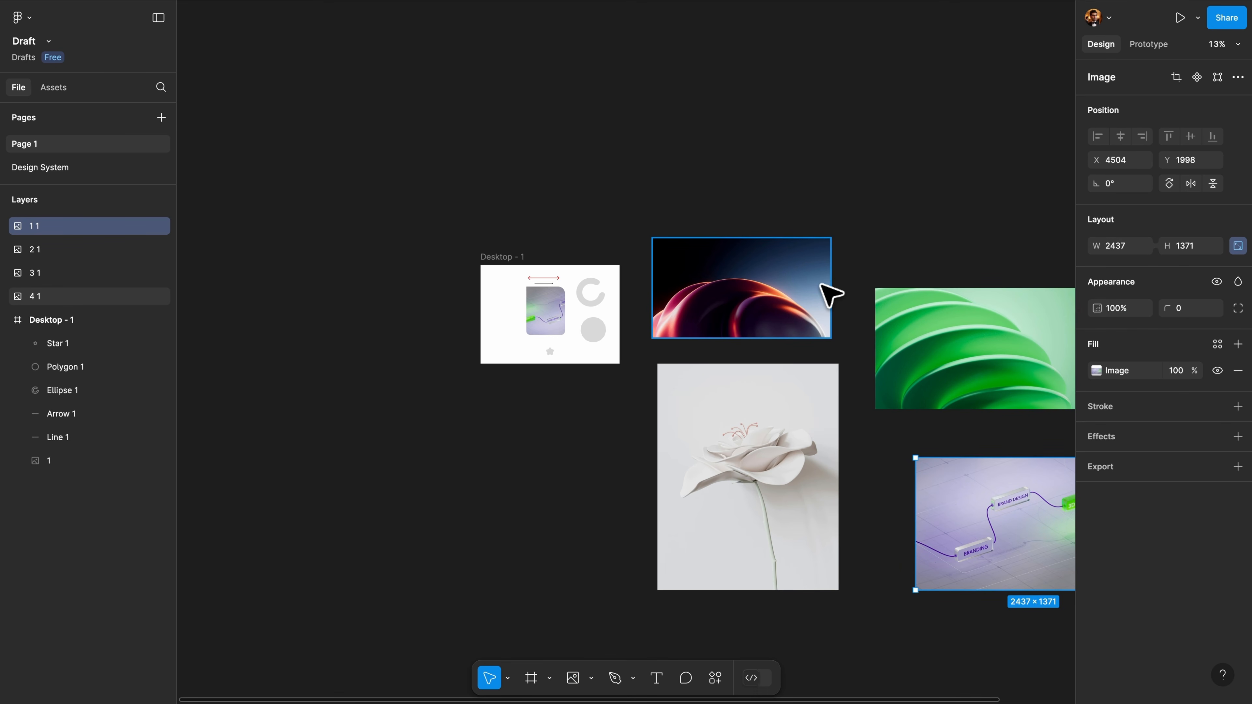
{"action": "key", "text": "BackSpace"}
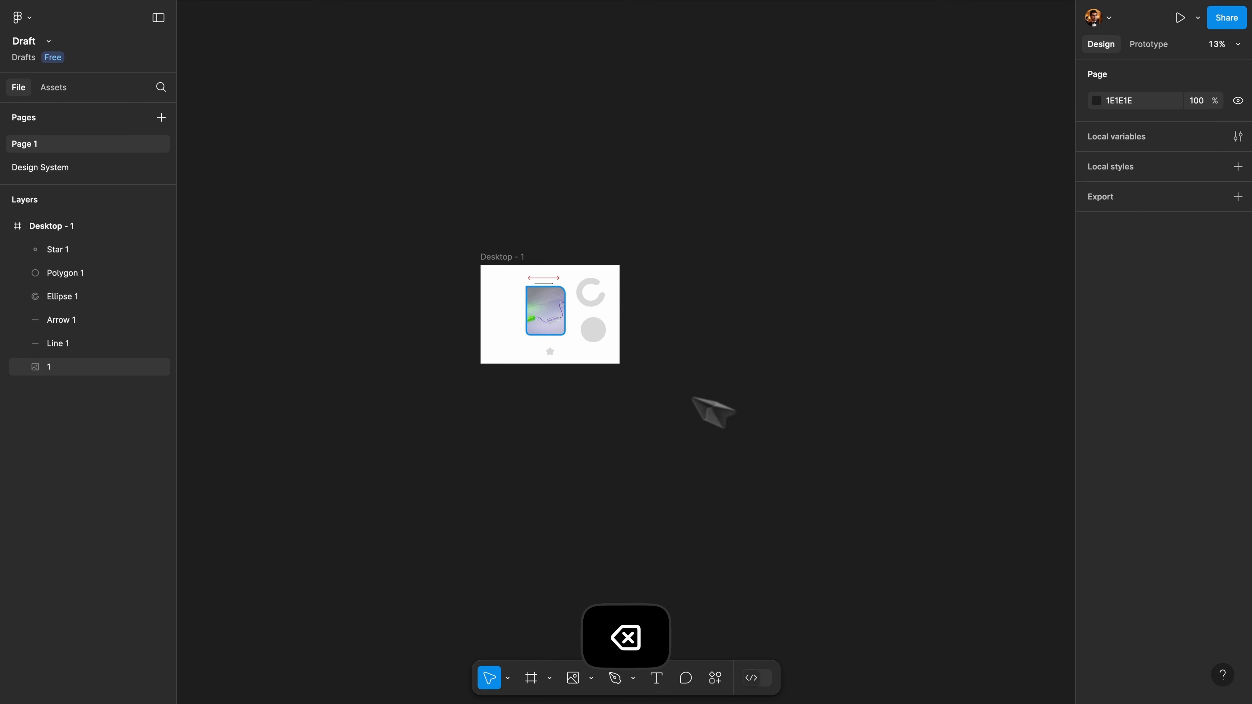
Draw a new frame about 1254 × 982 on the empty canvas to the right of Desktop - 1
{"action": "scroll", "coordinate": [531, 288], "scroll_direction": "up", "scroll_amount": 10}
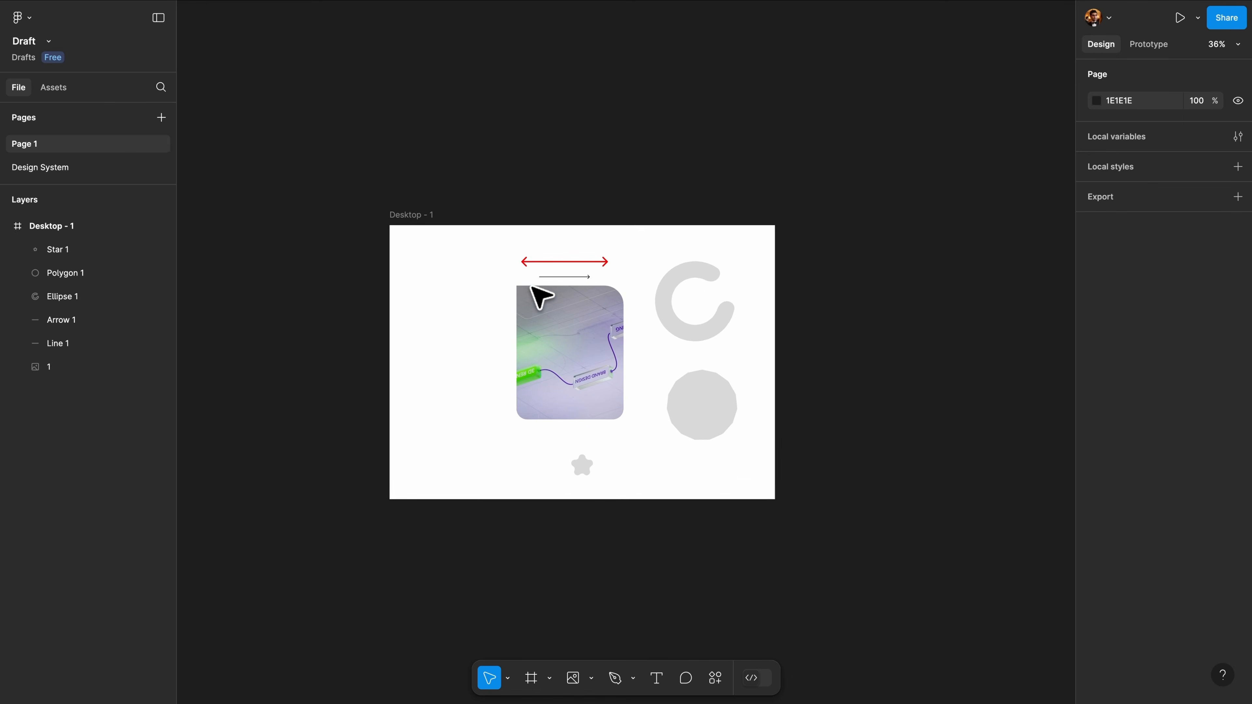
{"action": "scroll", "coordinate": [738, 291], "scroll_direction": "right", "scroll_amount": 10}
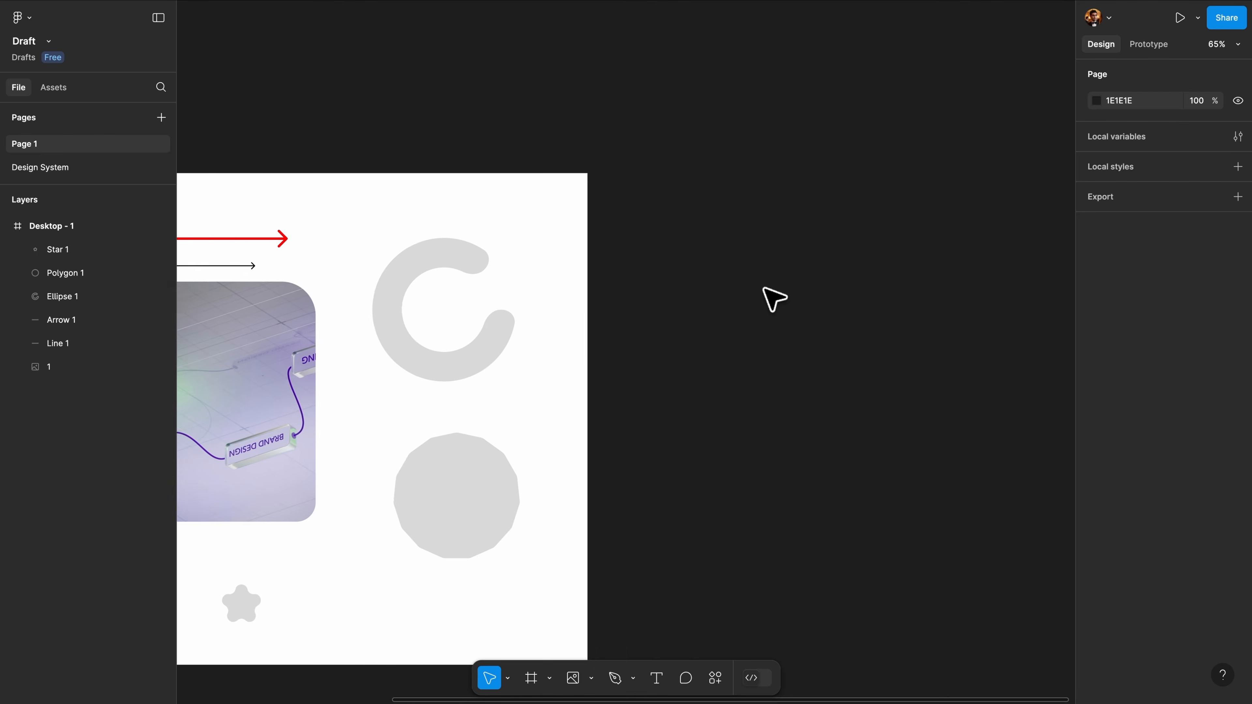
{"action": "key", "text": "a"}
{"action": "left_click_drag", "start_coordinate": [493, 173], "coordinate": [972, 639]}
Draw a rectangle about 414 × 432 inside Frame 1
{"action": "left_click", "coordinate": [591, 680]}
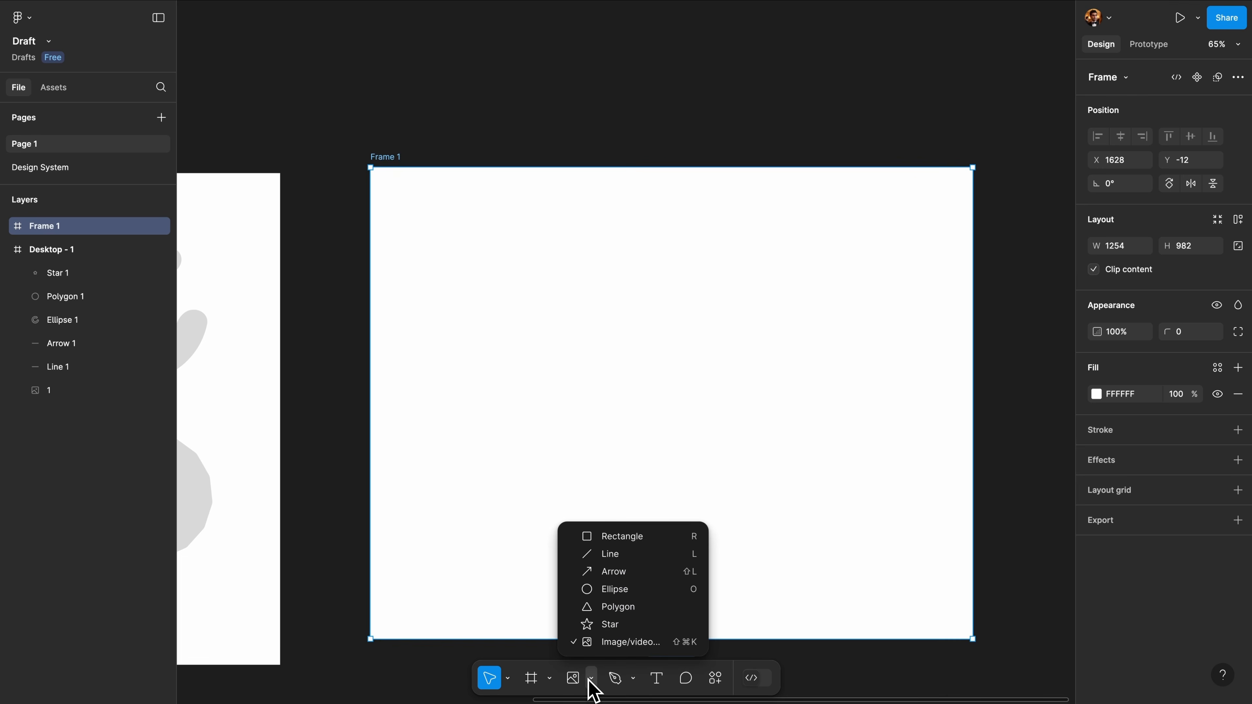
{"action": "left_click", "coordinate": [595, 536]}
{"action": "left_click_drag", "start_coordinate": [529, 276], "coordinate": [728, 483]}
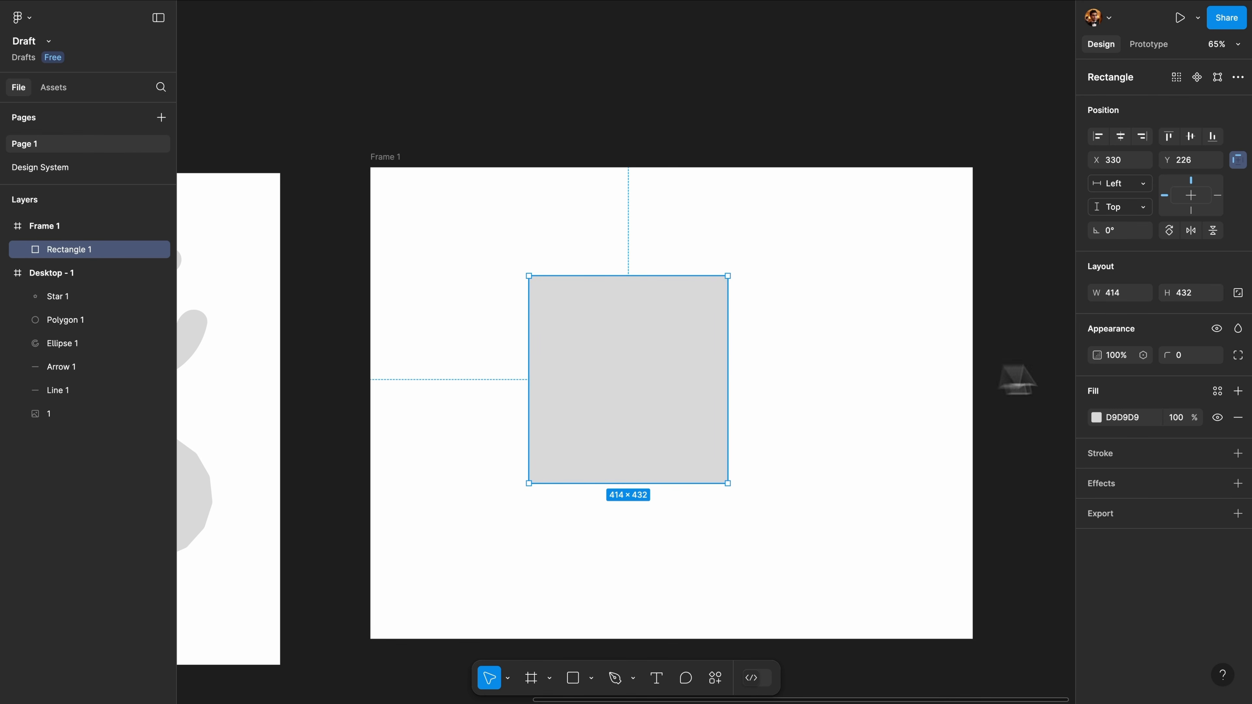
Change the rectangle's fill to an image and upload 4.jpg from the computer
{"action": "left_click", "coordinate": [1095, 419]}
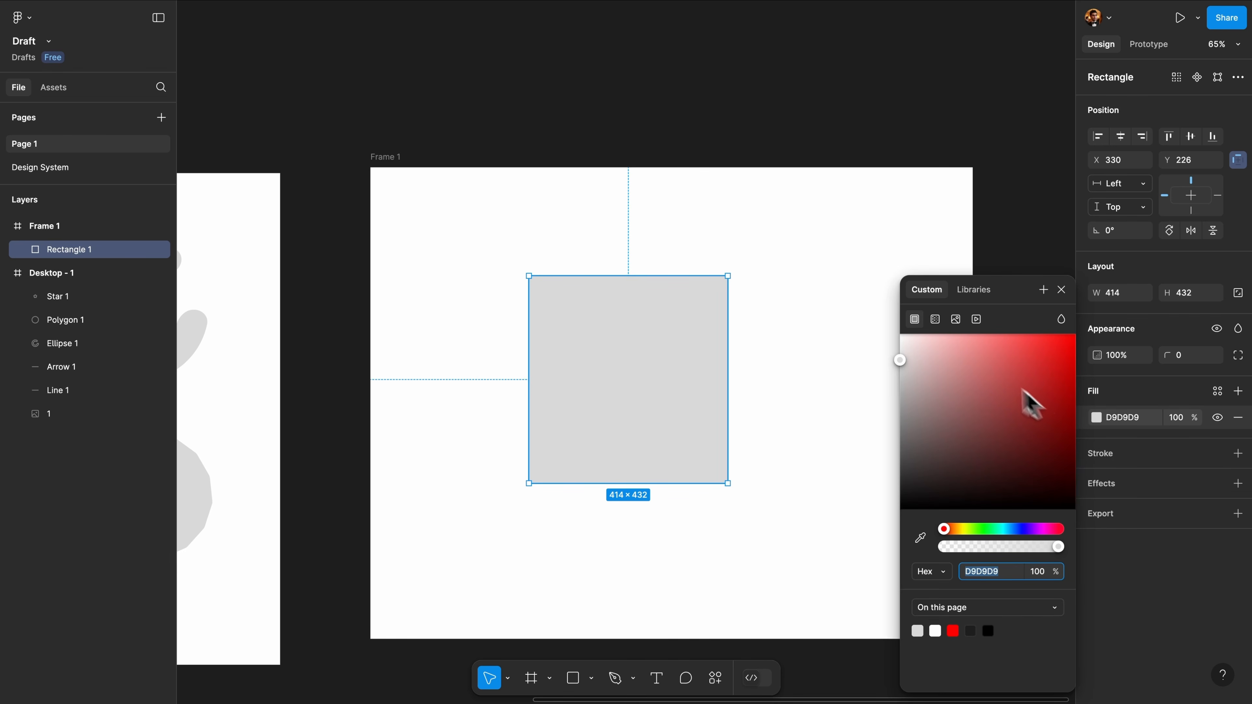
{"action": "left_click", "coordinate": [957, 321]}
{"action": "left_click", "coordinate": [989, 425]}
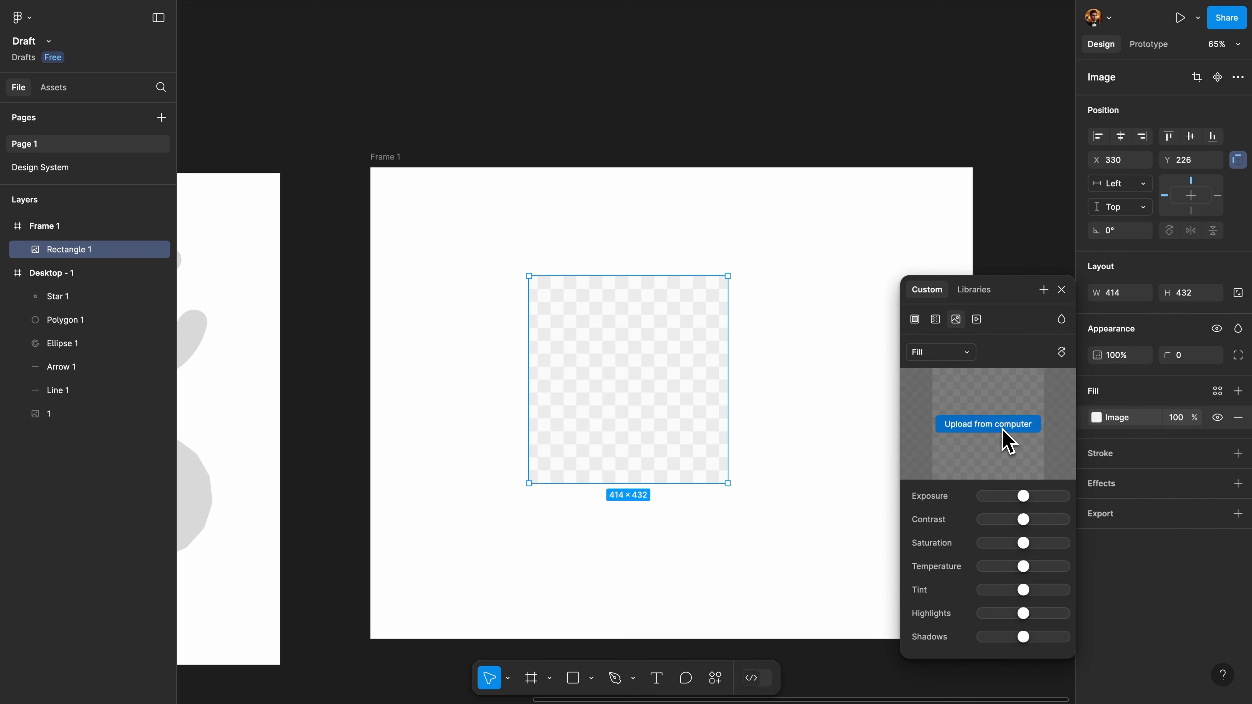
{"action": "double_click", "coordinate": [461, 223]}
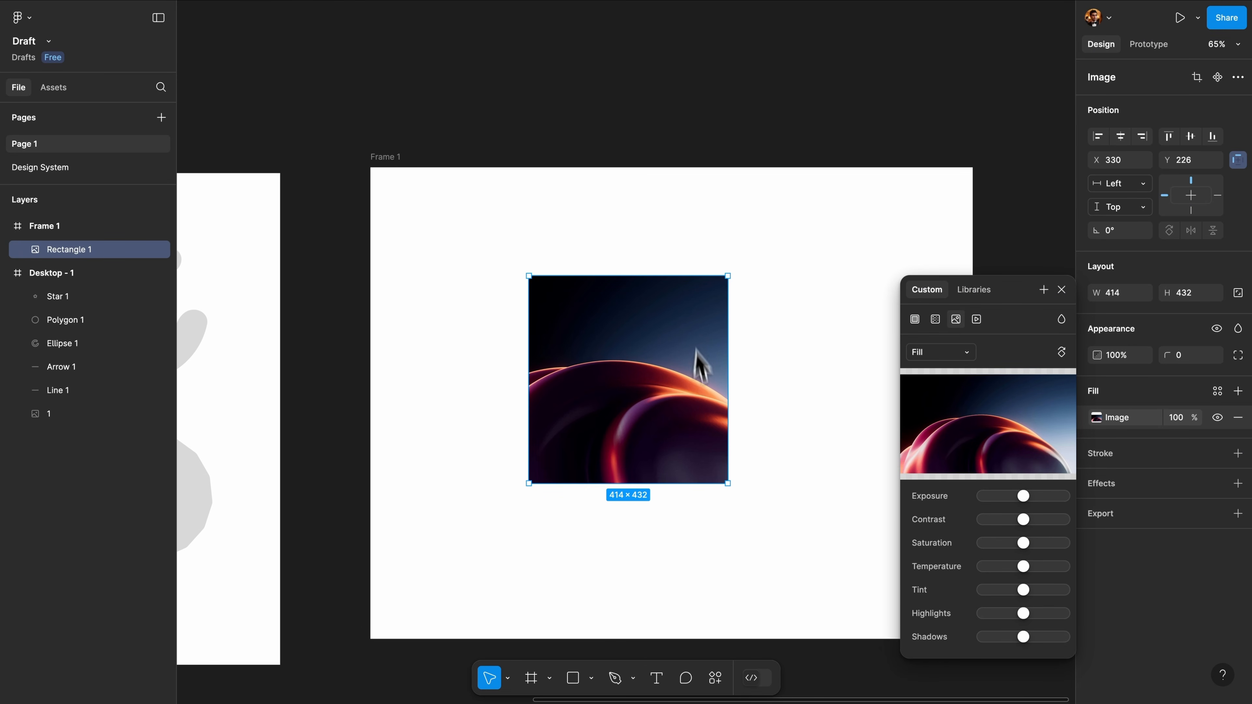
Inspect the image's scaling modes, keep Fill, and widen the rectangle to about 553 × 432
{"action": "scroll", "coordinate": [657, 414], "scroll_direction": "up", "scroll_amount": 5}
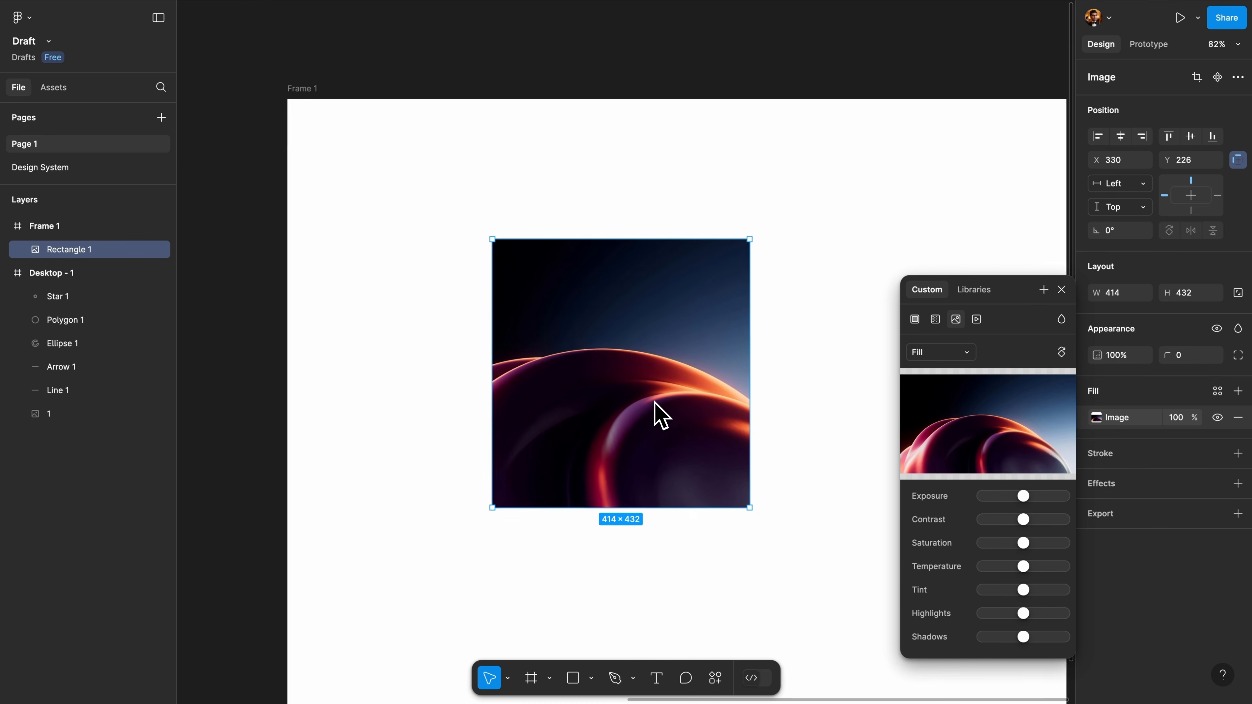
{"action": "left_click", "coordinate": [950, 359]}
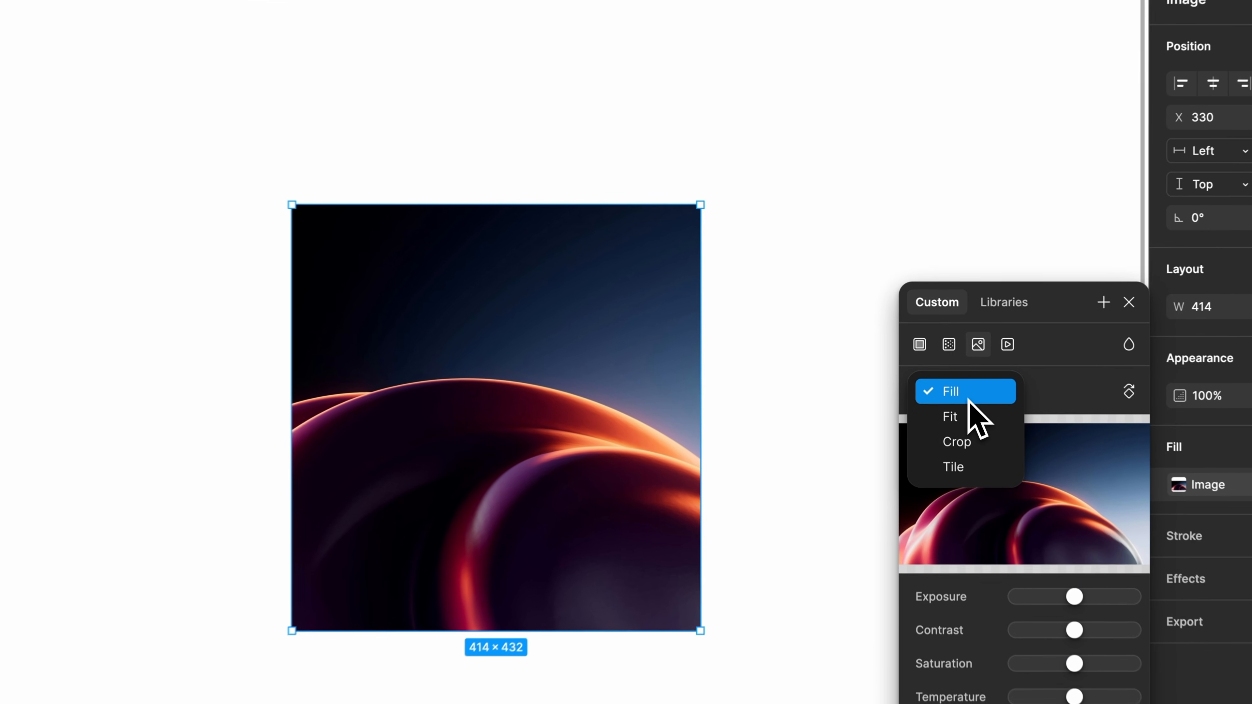
{"action": "key", "text": "super+z"}
{"action": "left_click_drag", "start_coordinate": [697, 322], "coordinate": [833, 324]}
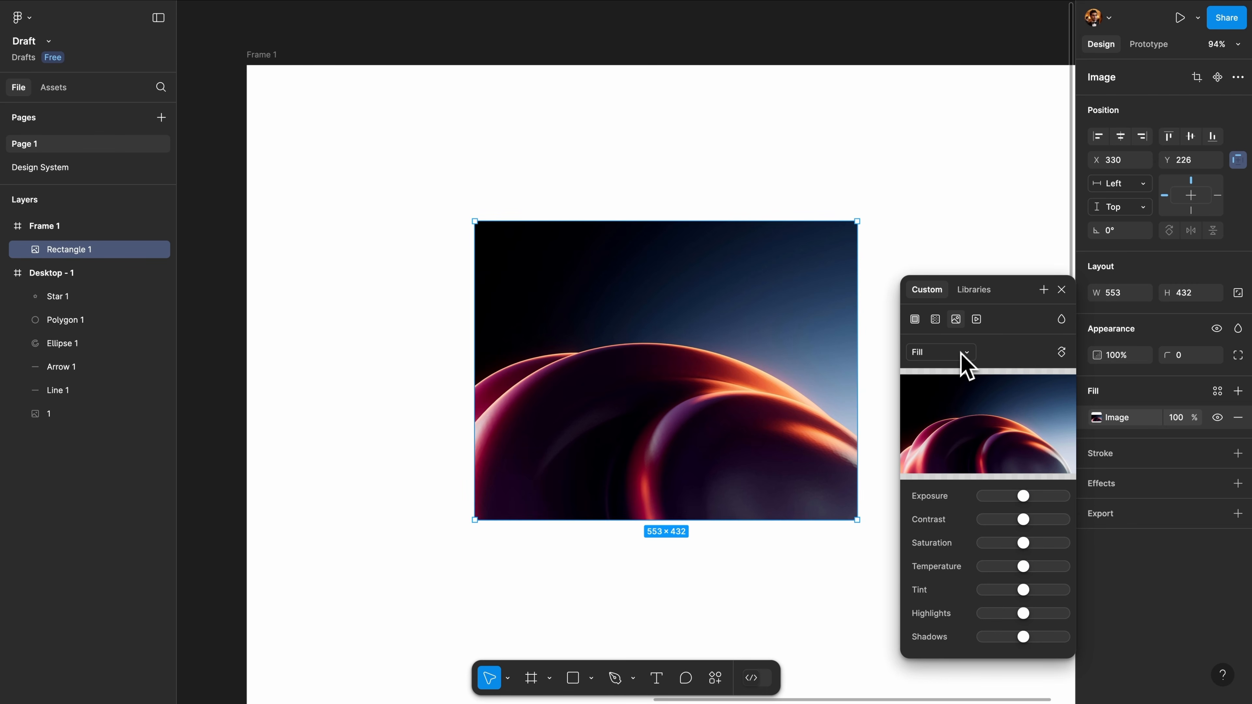
Set the image scaling to Fit and extend the rectangle leftward to about 617 × 432
{"action": "left_click", "coordinate": [988, 405]}
{"action": "left_click", "coordinate": [989, 421]}
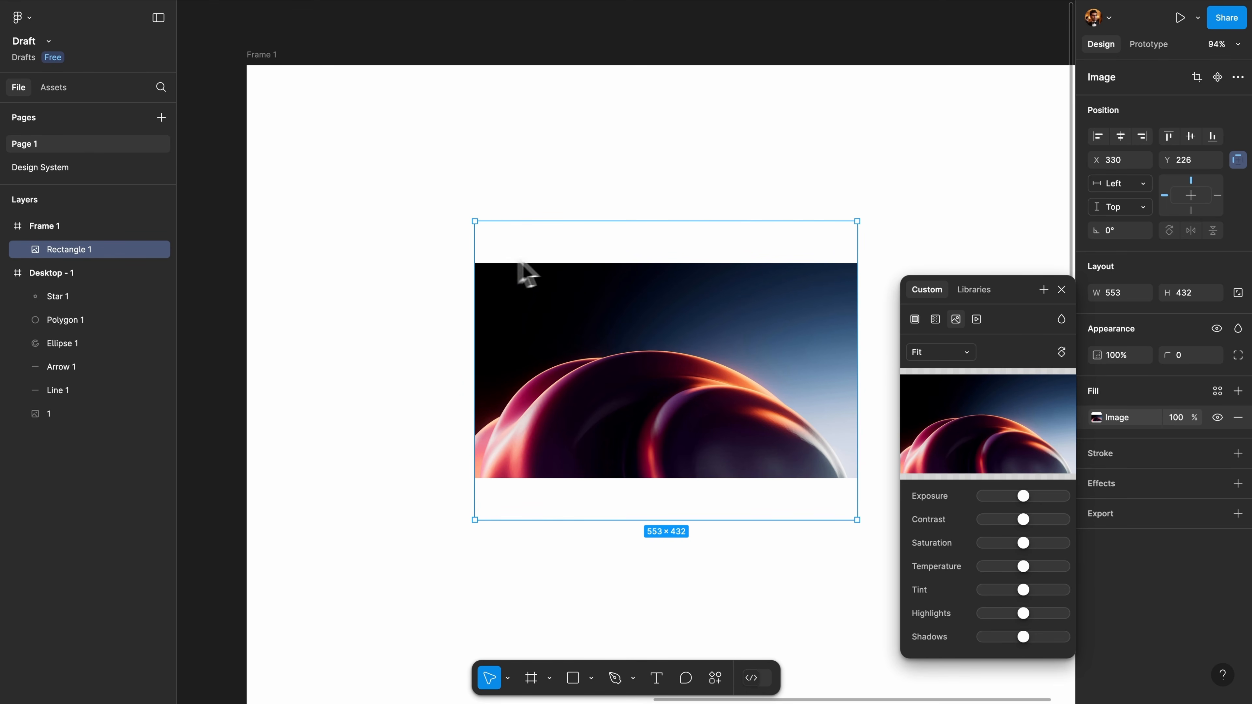
{"action": "left_click_drag", "start_coordinate": [475, 326], "coordinate": [430, 327]}
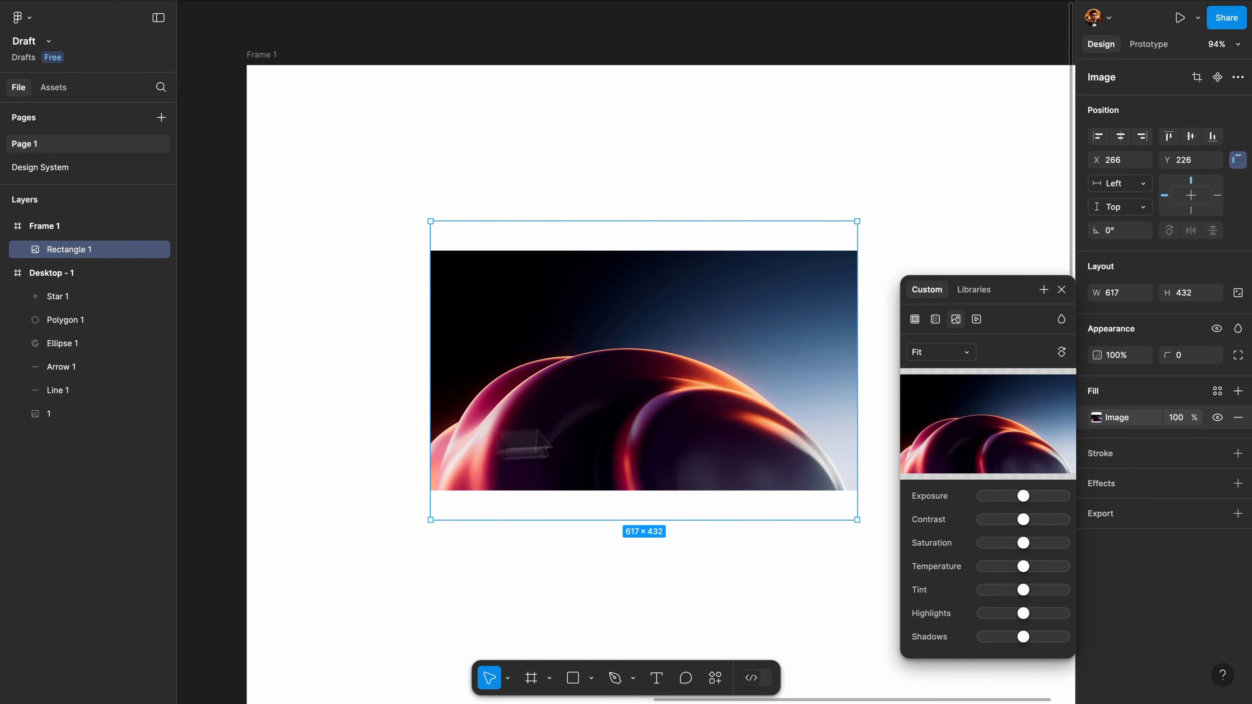
Switch the image to Crop, trim it from above and below to about 617 × 174, and shift the picture within the crop
{"action": "left_click", "coordinate": [971, 353]}
{"action": "left_click", "coordinate": [973, 367]}
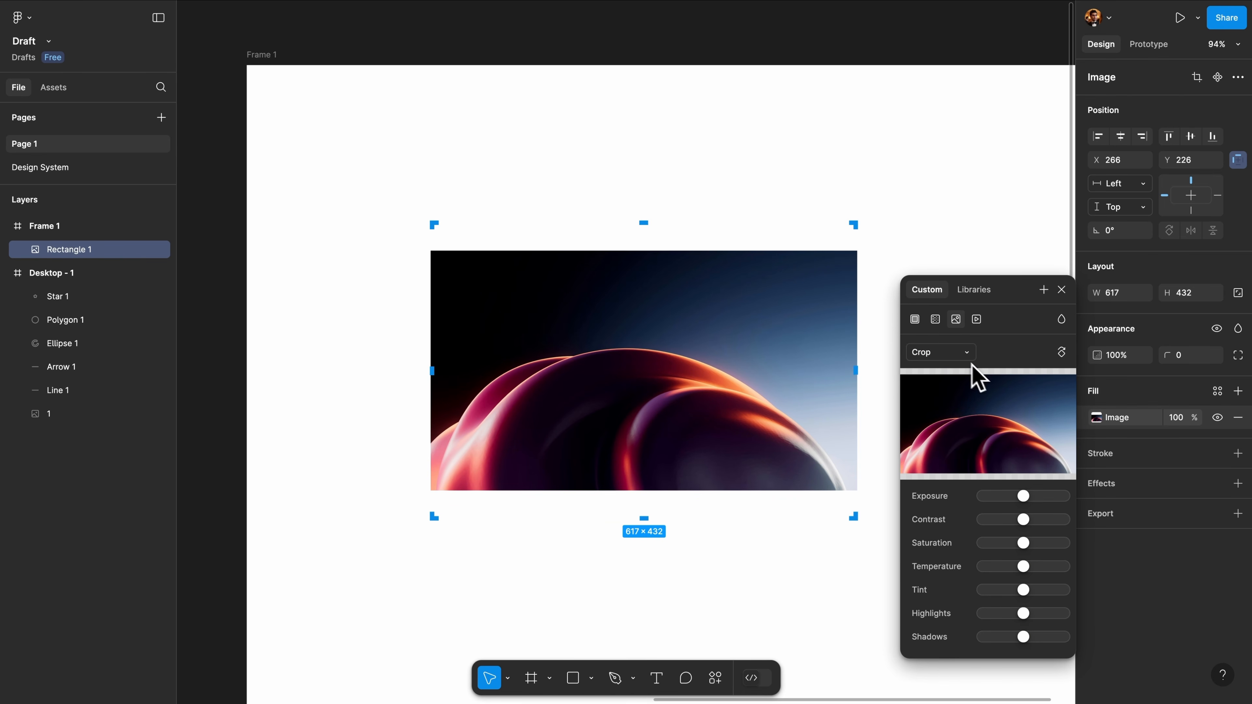
{"action": "left_click_drag", "start_coordinate": [643, 224], "coordinate": [651, 298]}
{"action": "left_click_drag", "start_coordinate": [644, 518], "coordinate": [643, 417]}
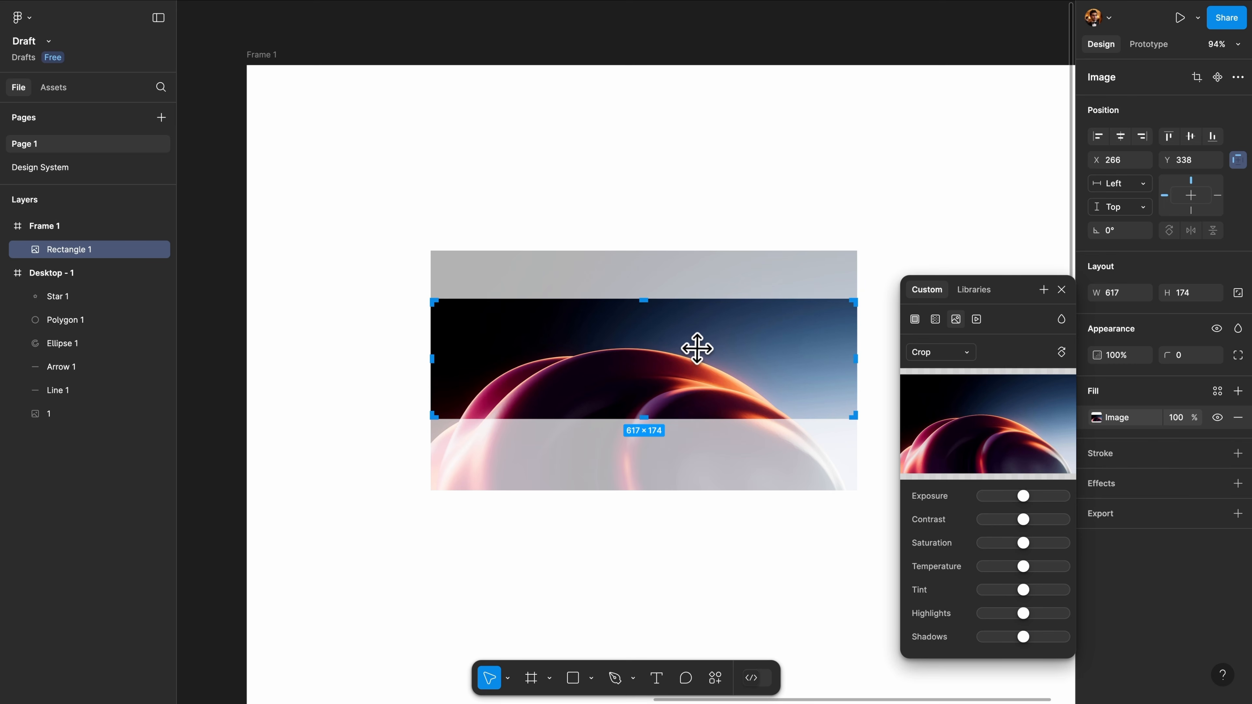
{"action": "mouse_move", "coordinate": [697, 349]}
{"action": "left_mouse_down"}
{"action": "mouse_move", "coordinate": [640, 350]}
{"action": "mouse_move", "coordinate": [721, 347]}
{"action": "mouse_move", "coordinate": [699, 346]}
{"action": "left_mouse_up"}
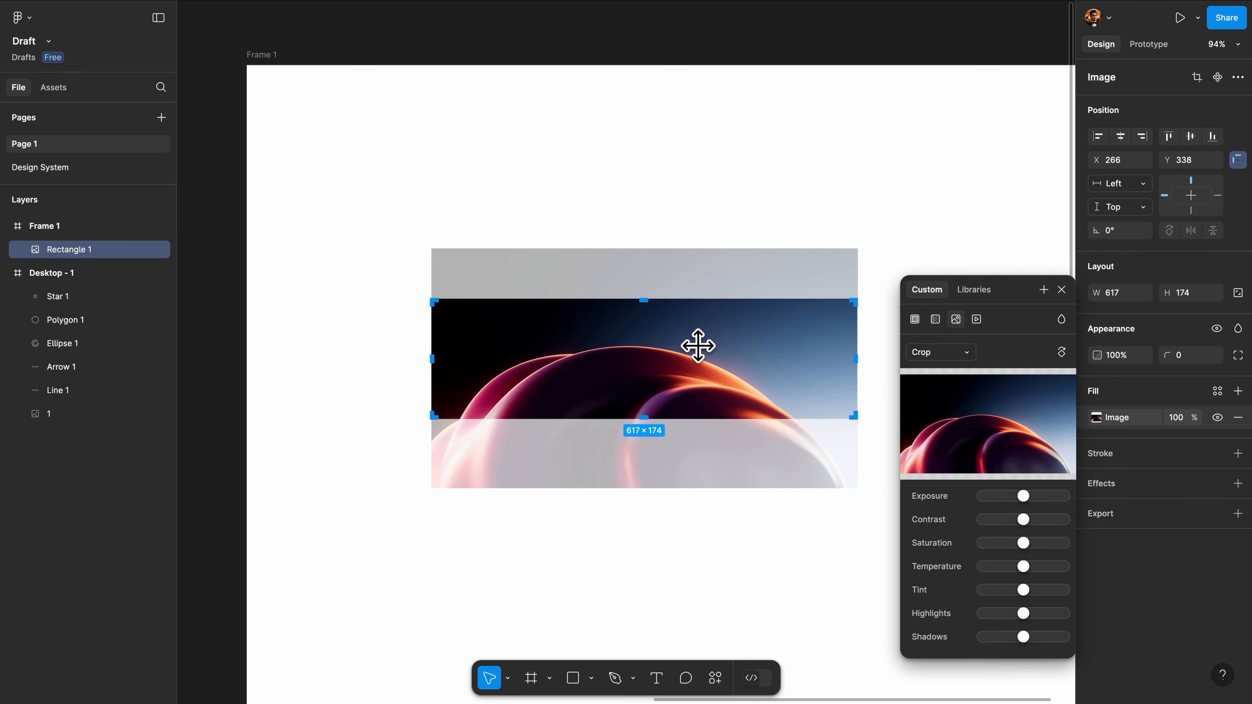
{"action": "key", "text": "Return"}
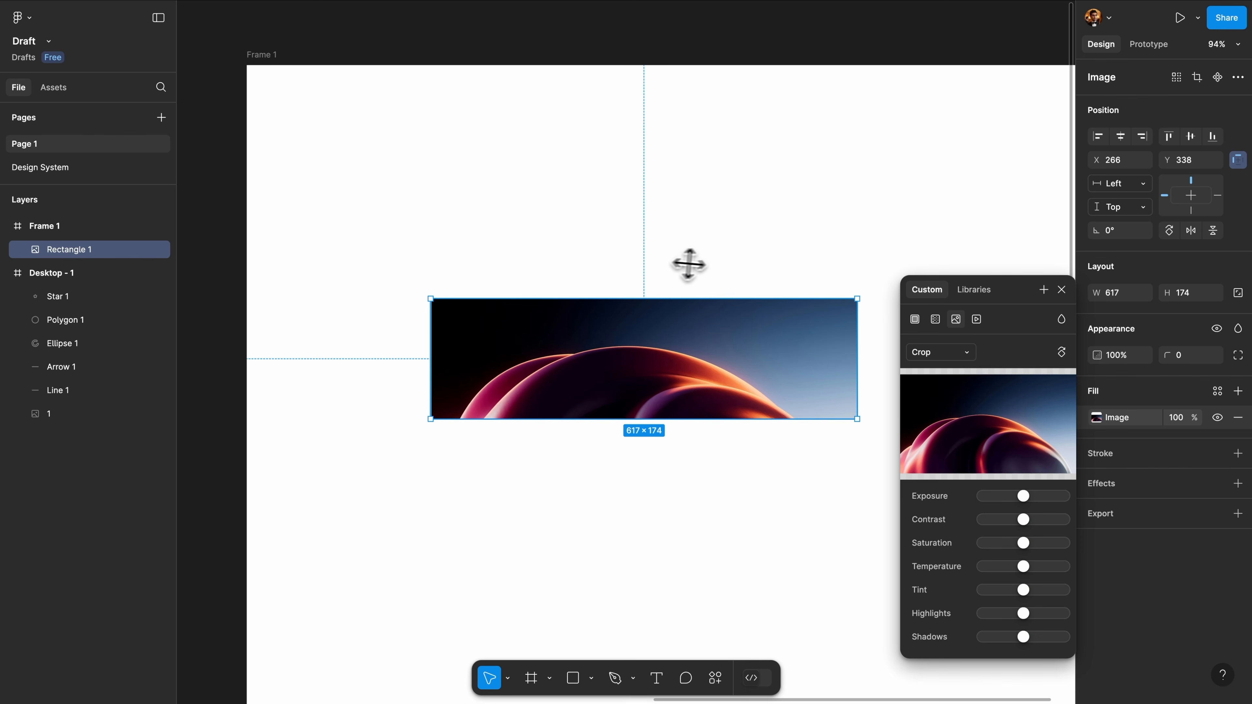
Try Tile scaling on the image and switch it back to Fill
{"action": "left_click", "coordinate": [941, 352]}
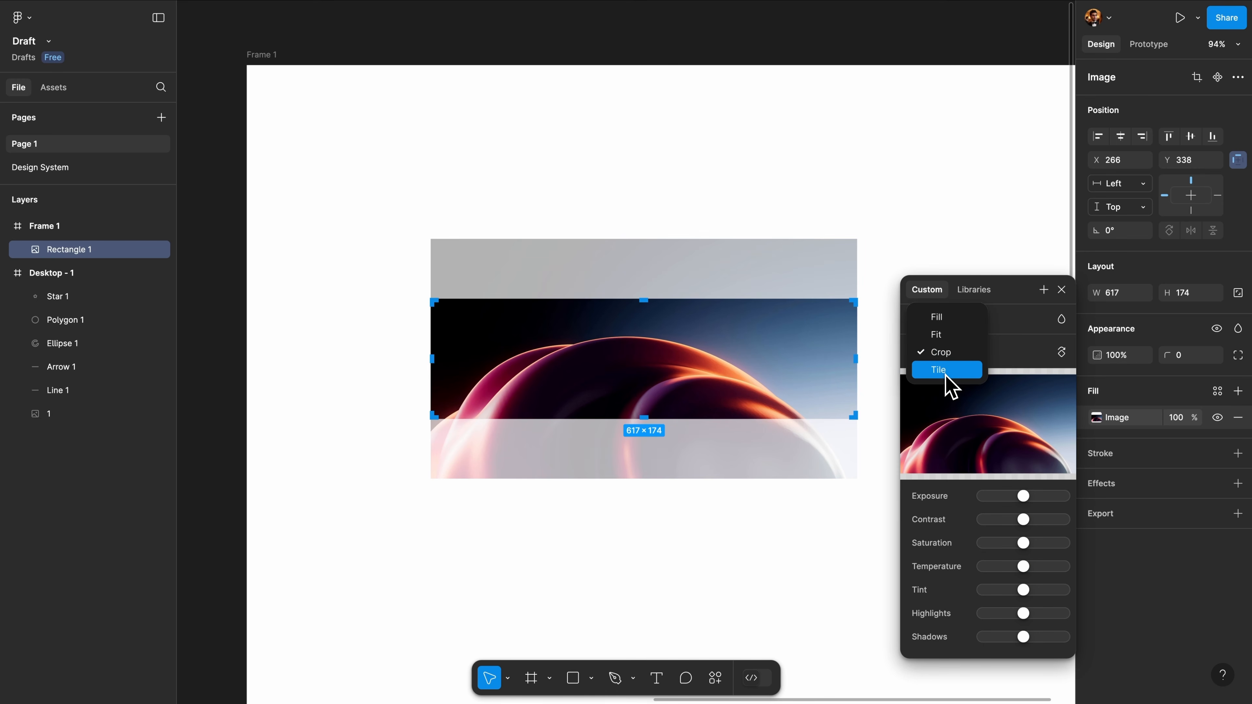
{"action": "left_click", "coordinate": [949, 374]}
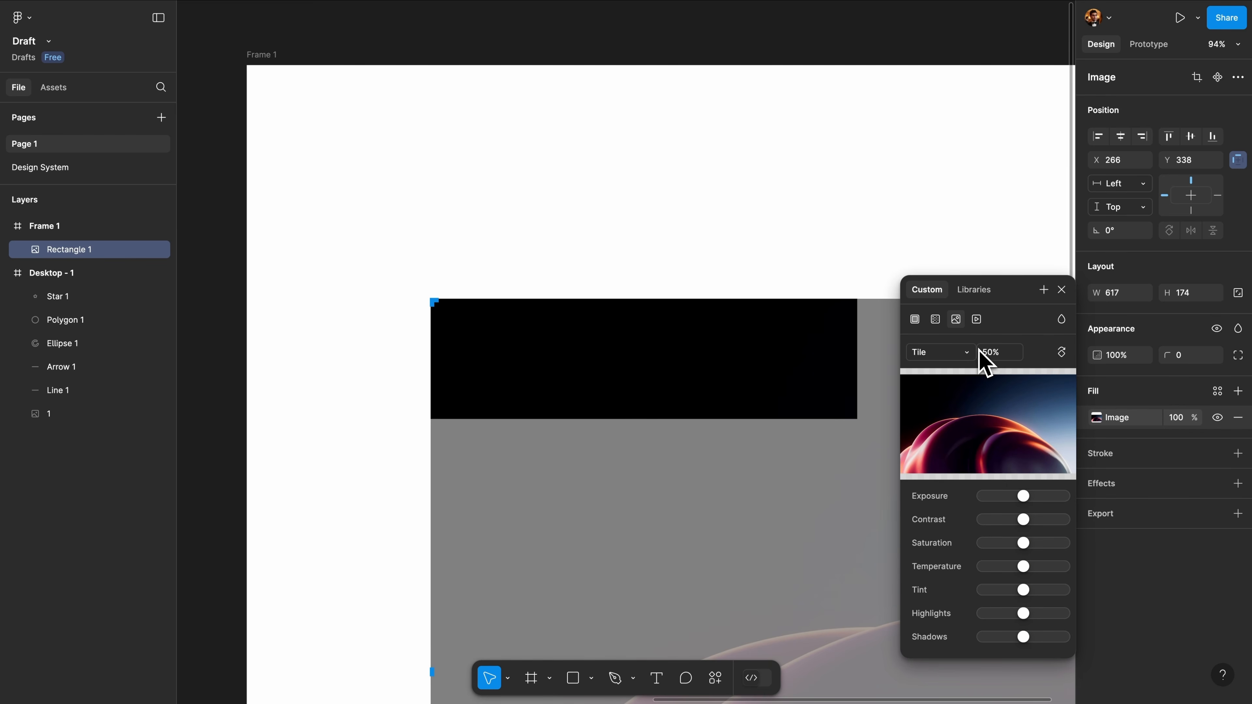
{"action": "left_click", "coordinate": [960, 353]}
{"action": "left_click", "coordinate": [966, 300]}
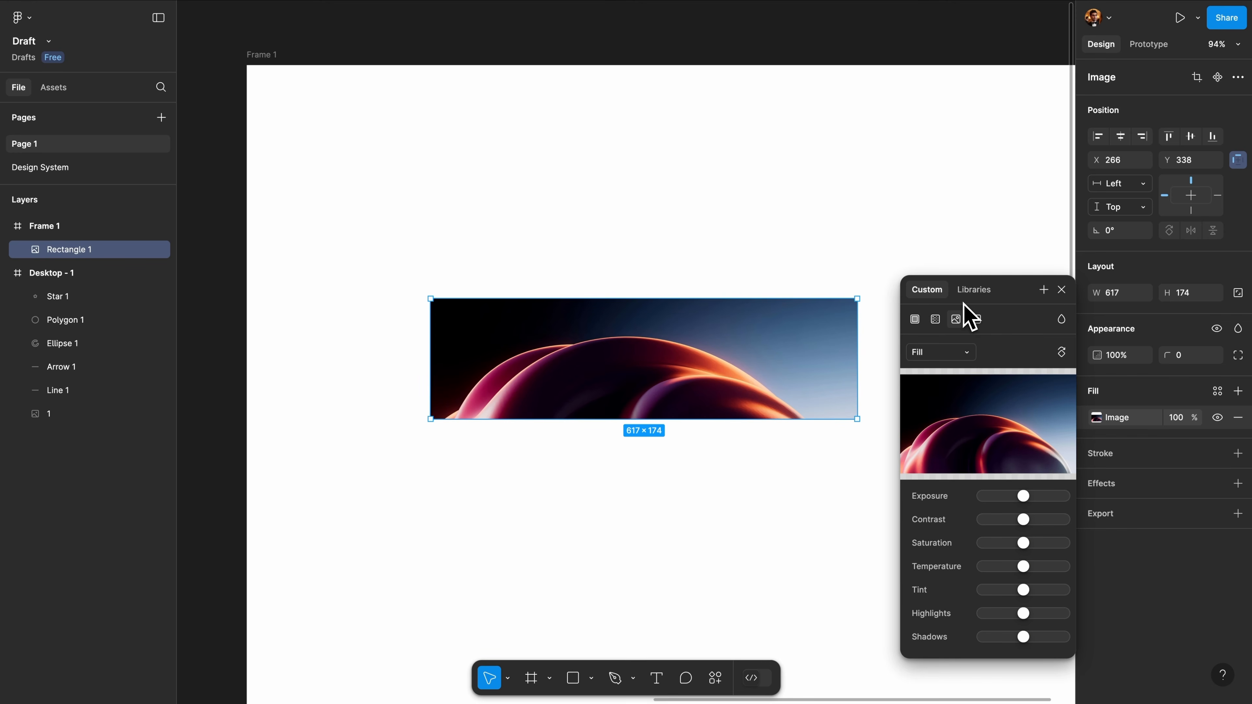
Heighten the rectangle to about 617 × 292; raise its image's exposure, contrast, saturation, temperature, tint and shadows, and lower the highlights
{"action": "left_click_drag", "start_coordinate": [707, 419], "coordinate": [707, 501]}
{"action": "left_click_drag", "start_coordinate": [1022, 497], "coordinate": [1043, 519]}
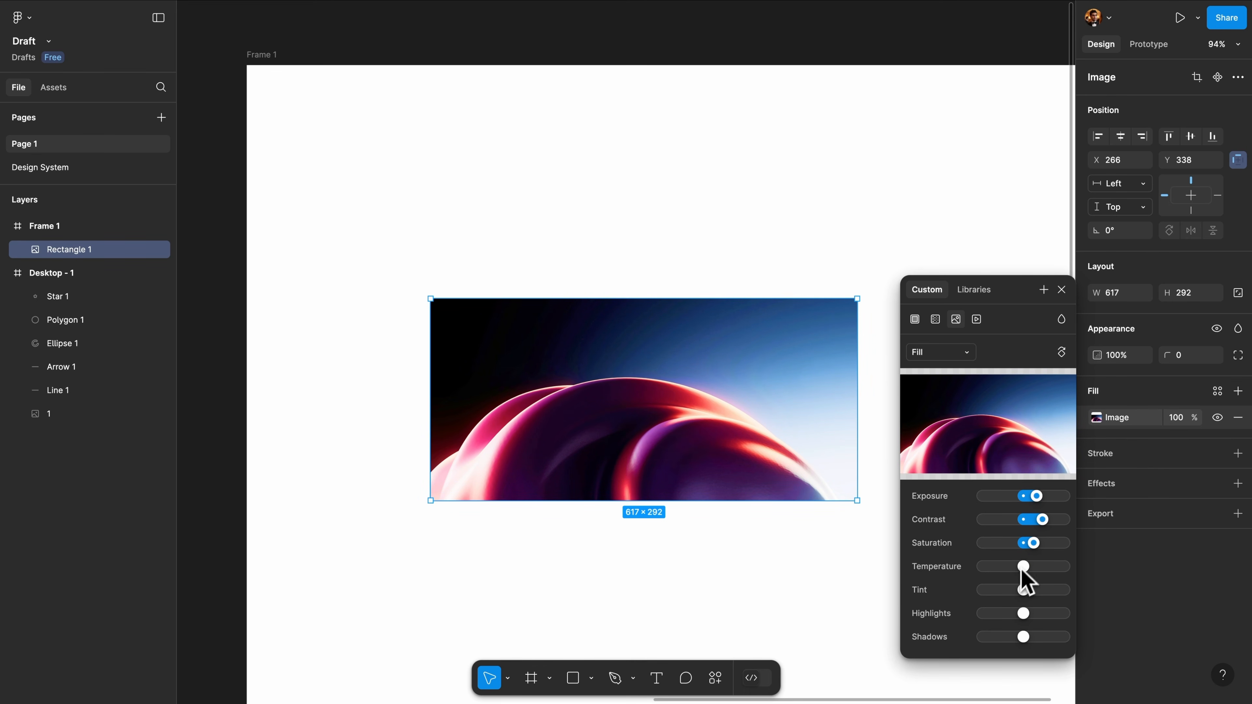
{"action": "left_click_drag", "start_coordinate": [1034, 592], "coordinate": [1039, 590]}
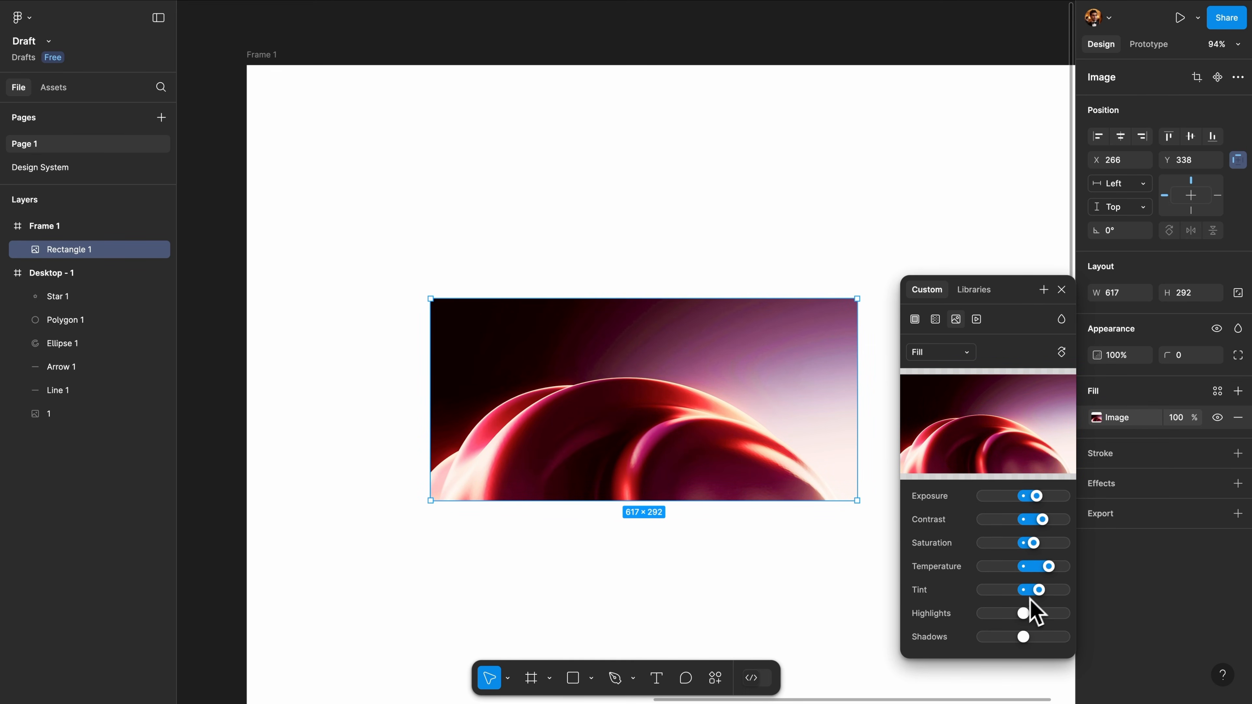
{"action": "left_click_drag", "start_coordinate": [1045, 641], "coordinate": [1062, 638]}
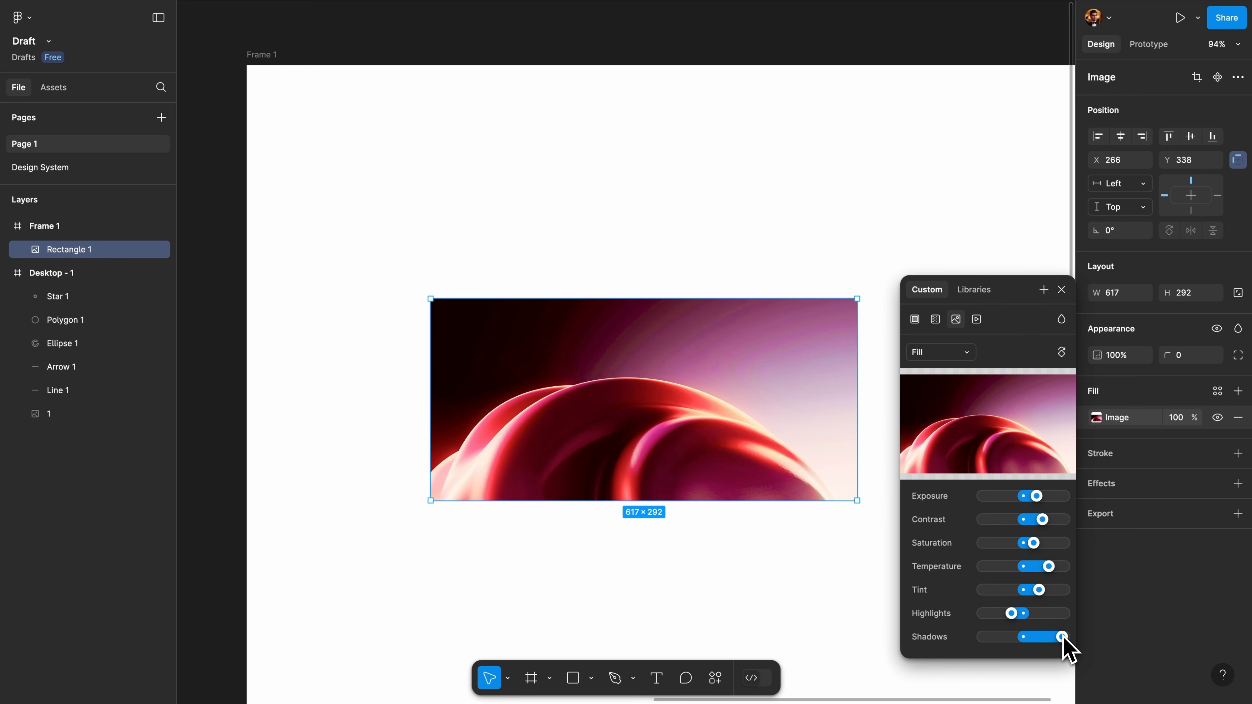
{"action": "left_click", "coordinate": [1062, 291]}
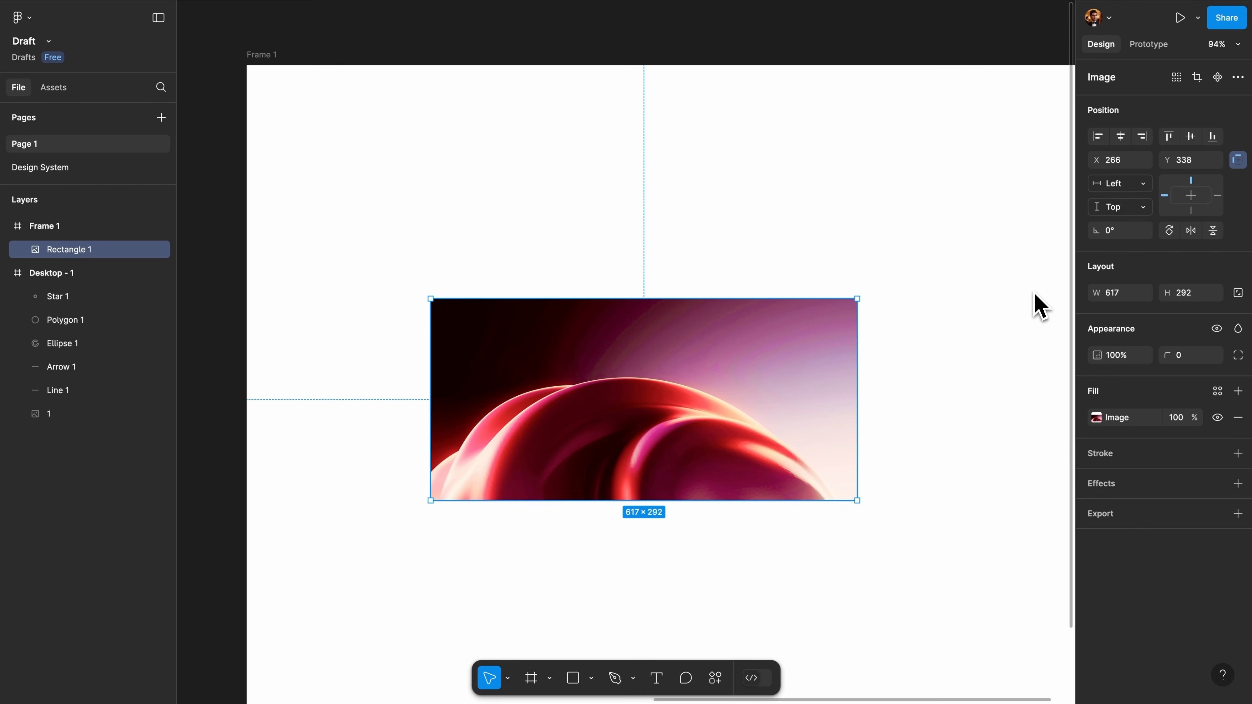
Delete the image-filled rectangle from Frame 1
{"action": "left_click", "coordinate": [593, 683]}
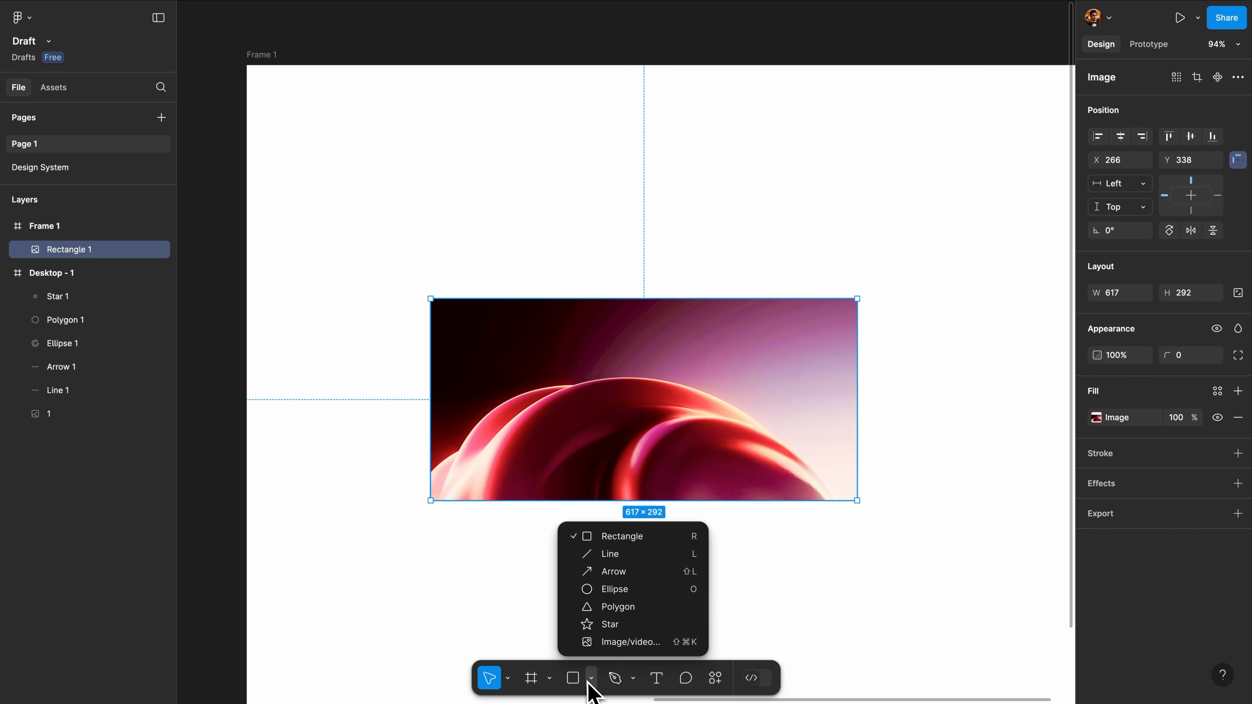
{"action": "left_click", "coordinate": [720, 348]}
{"action": "key", "text": "BackSpace"}
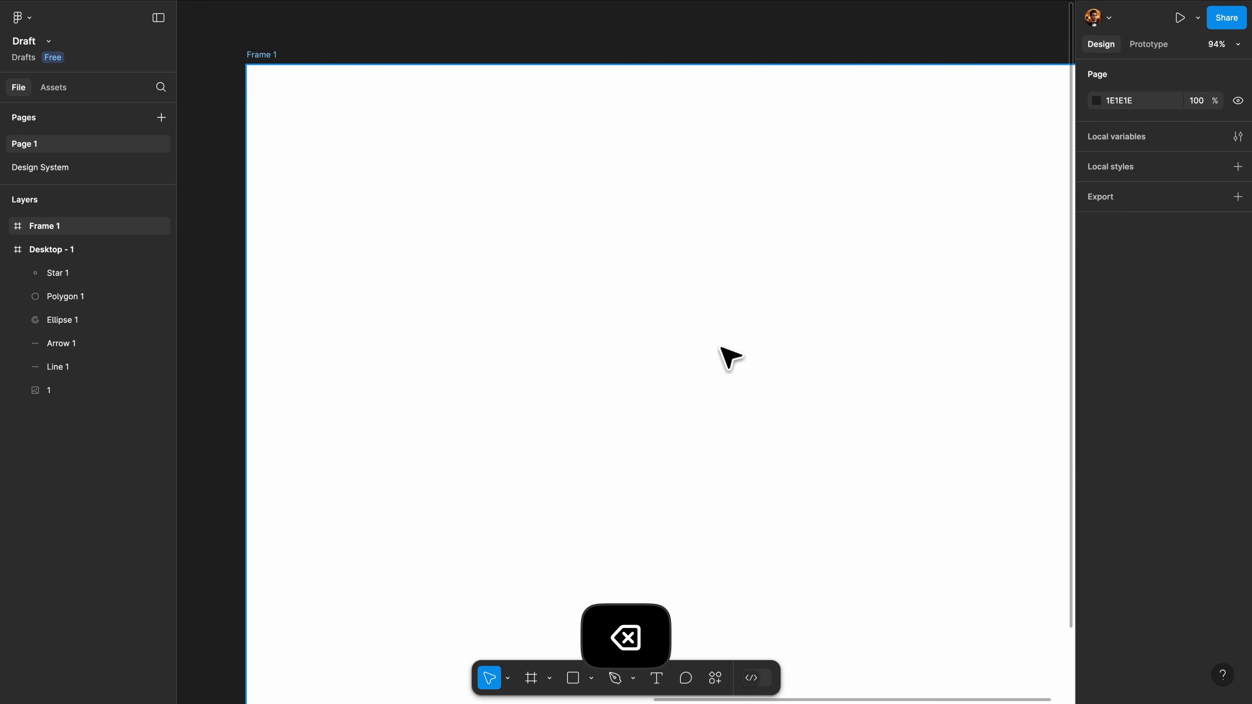
{"action": "scroll", "coordinate": [671, 377], "scroll_direction": "down", "scroll_amount": 5}
{"action": "scroll", "coordinate": [672, 377], "scroll_direction": "left", "scroll_amount": 3}
{"action": "left_click", "coordinate": [673, 378]}
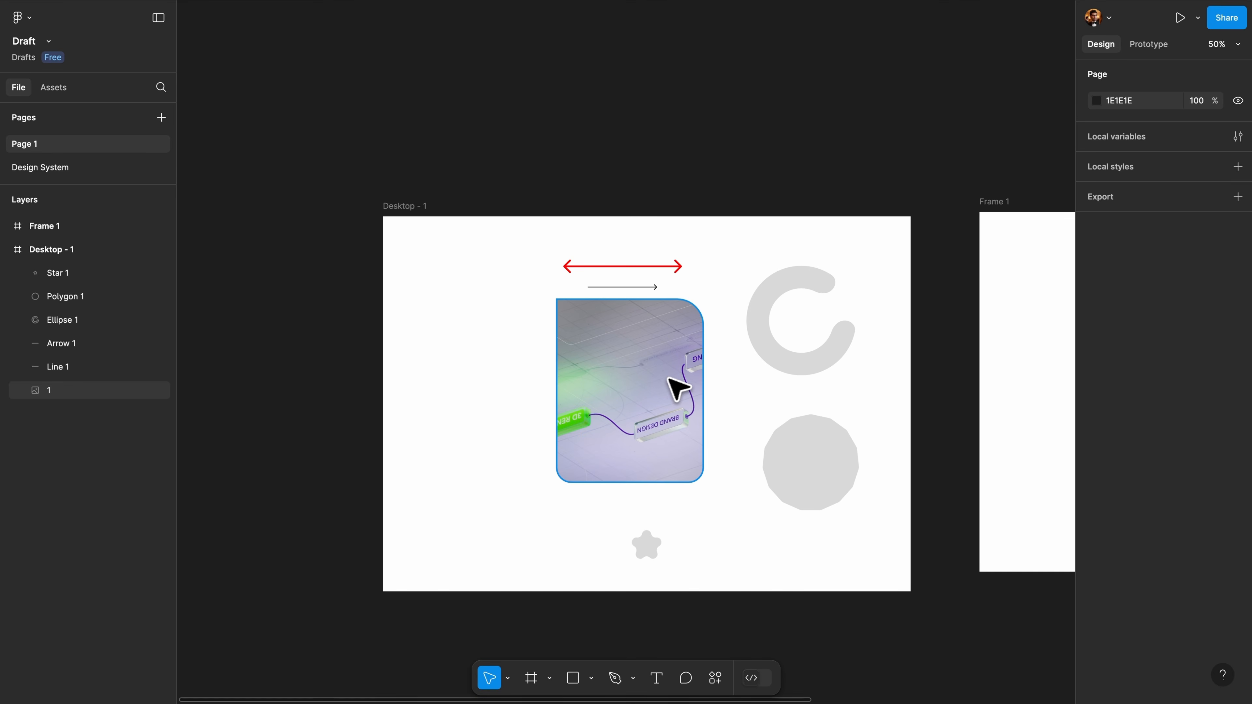
{"action": "left_click", "coordinate": [554, 571]}
{"action": "left_click", "coordinate": [592, 680]}
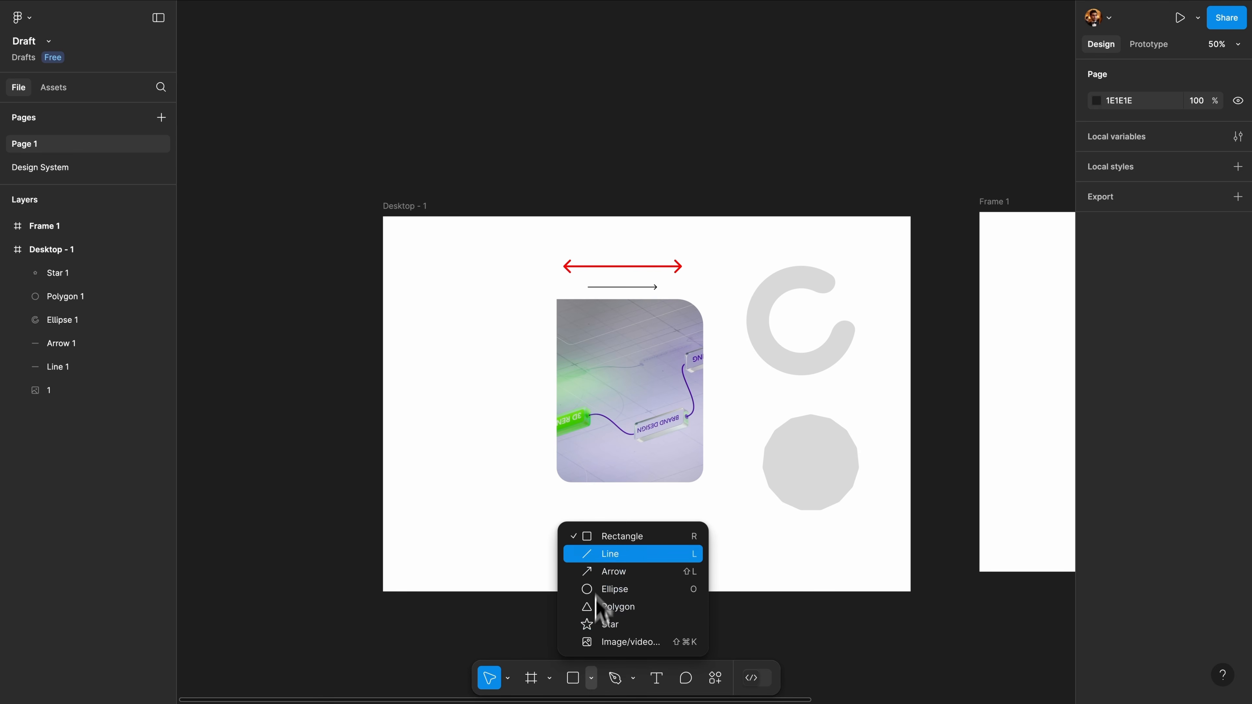
{"action": "left_click", "coordinate": [500, 339]}
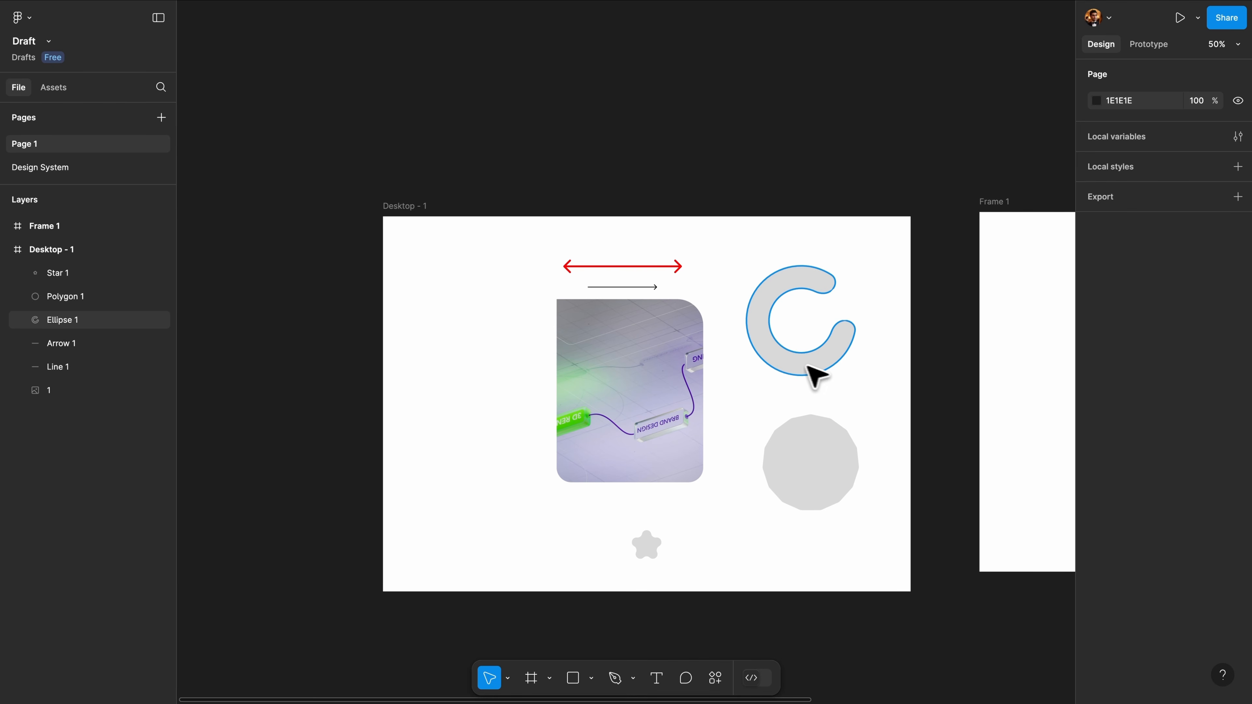
Draw a square of about 507 × 507 near the middle of Frame 1 with the Rectangle tool
{"action": "scroll", "coordinate": [802, 378], "scroll_direction": "right", "scroll_amount": 10}
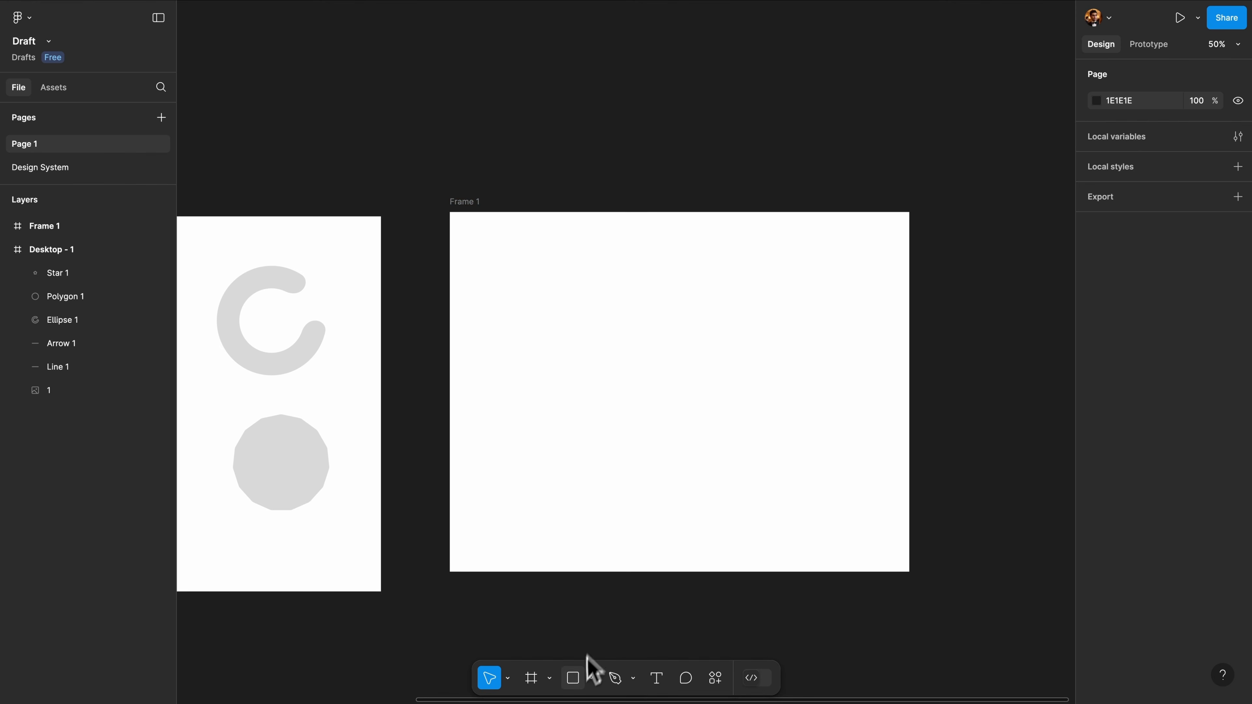
{"action": "left_click", "coordinate": [591, 678]}
{"action": "left_click", "coordinate": [611, 536]}
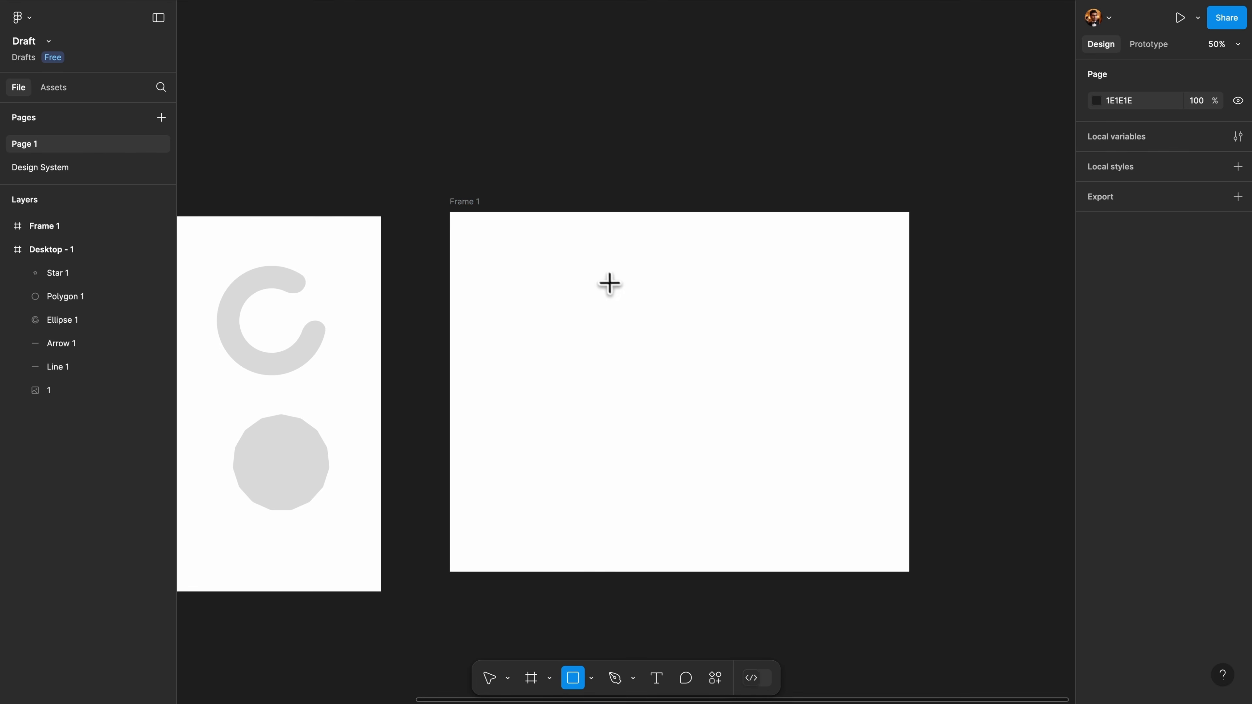
{"action": "left_click_drag", "start_coordinate": [586, 281], "coordinate": [775, 467]}
Open the new square in Frame 1 for vector editing so its corner points can be selected
{"action": "scroll", "coordinate": [716, 356], "scroll_direction": "up", "scroll_amount": 2}
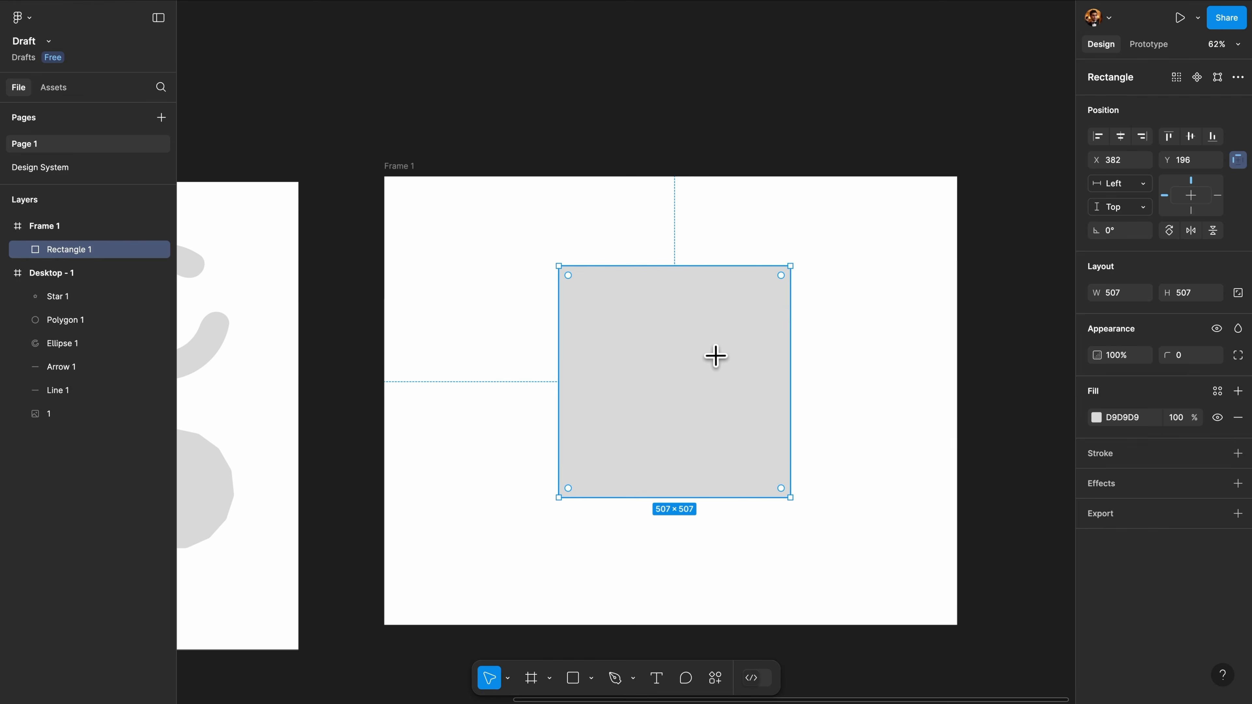
{"action": "scroll", "coordinate": [716, 357], "scroll_direction": "up", "scroll_amount": 2}
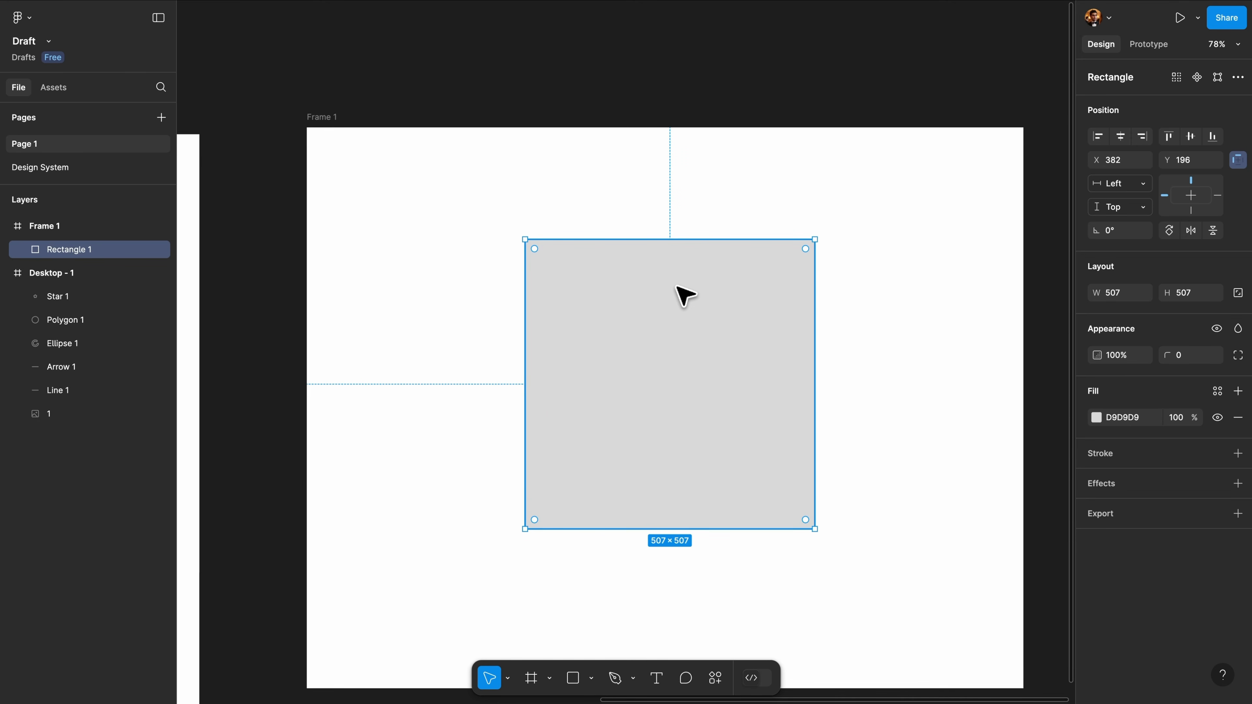
{"action": "key", "text": "Return"}
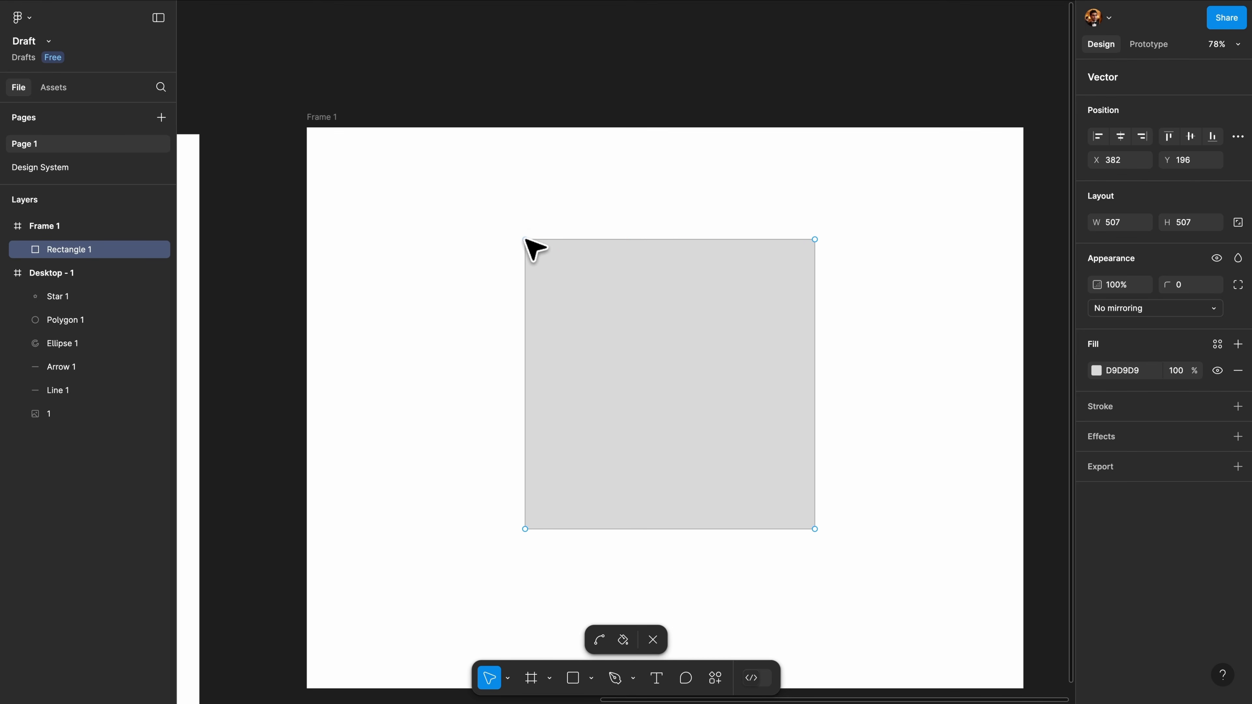
Move the rectangle's upper-left corner point to about X 322, Y 215 and round that point with a radius of 36
{"action": "left_click_drag", "start_coordinate": [525, 239], "coordinate": [492, 250]}
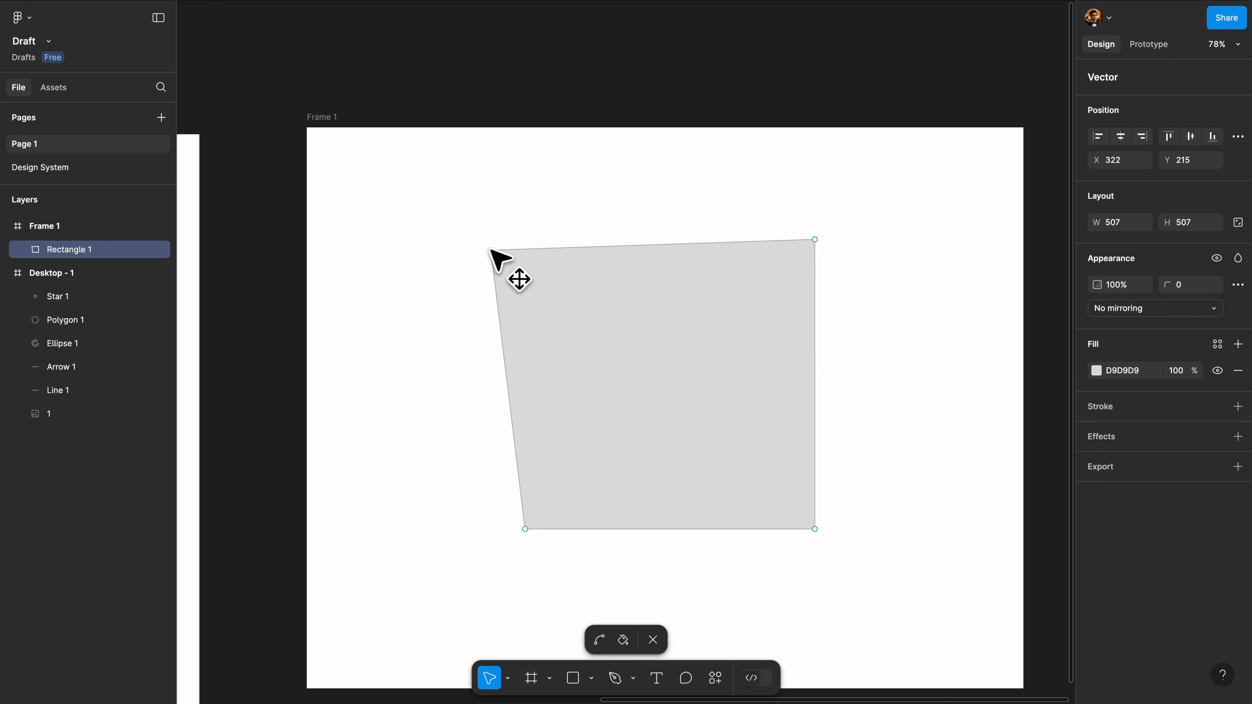
{"action": "left_click_drag", "start_coordinate": [1168, 285], "coordinate": [1199, 284]}
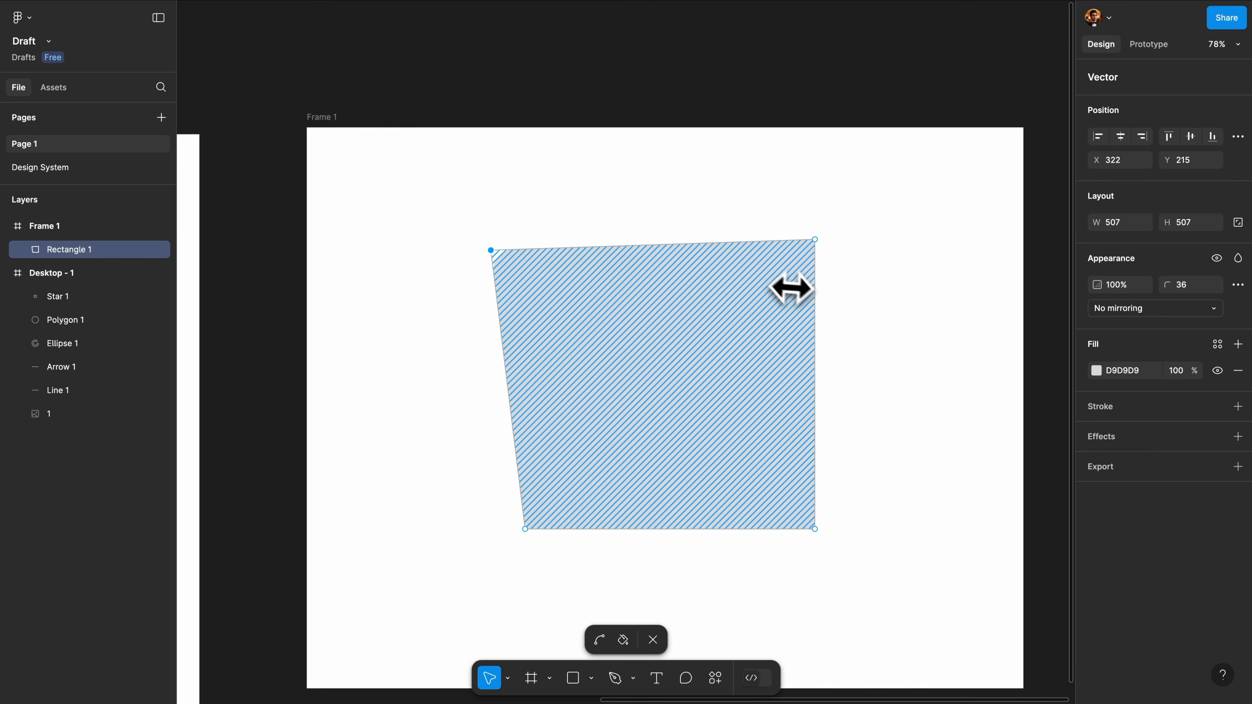
Pull the top edge's midpoint down to about X 600.5, Y 417.5 and lower the upper-right corner point to about Y 244.5
{"action": "left_click", "coordinate": [653, 245]}
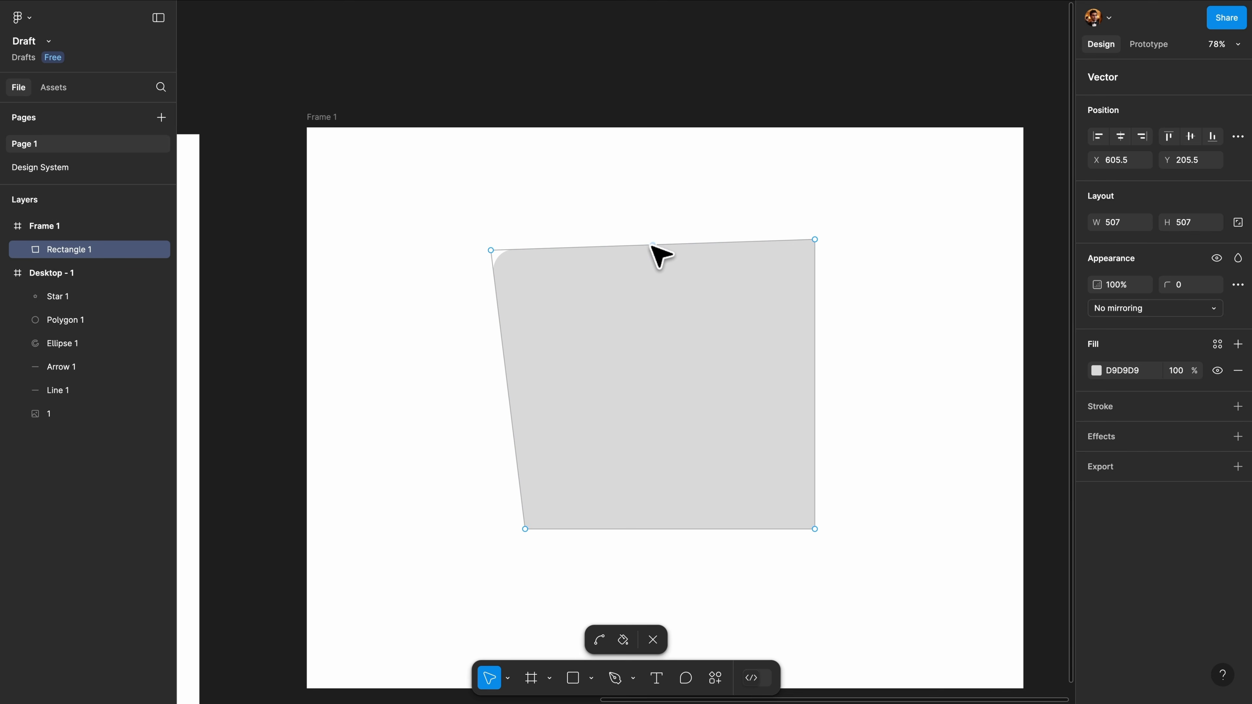
{"action": "left_click_drag", "start_coordinate": [653, 245], "coordinate": [650, 365]}
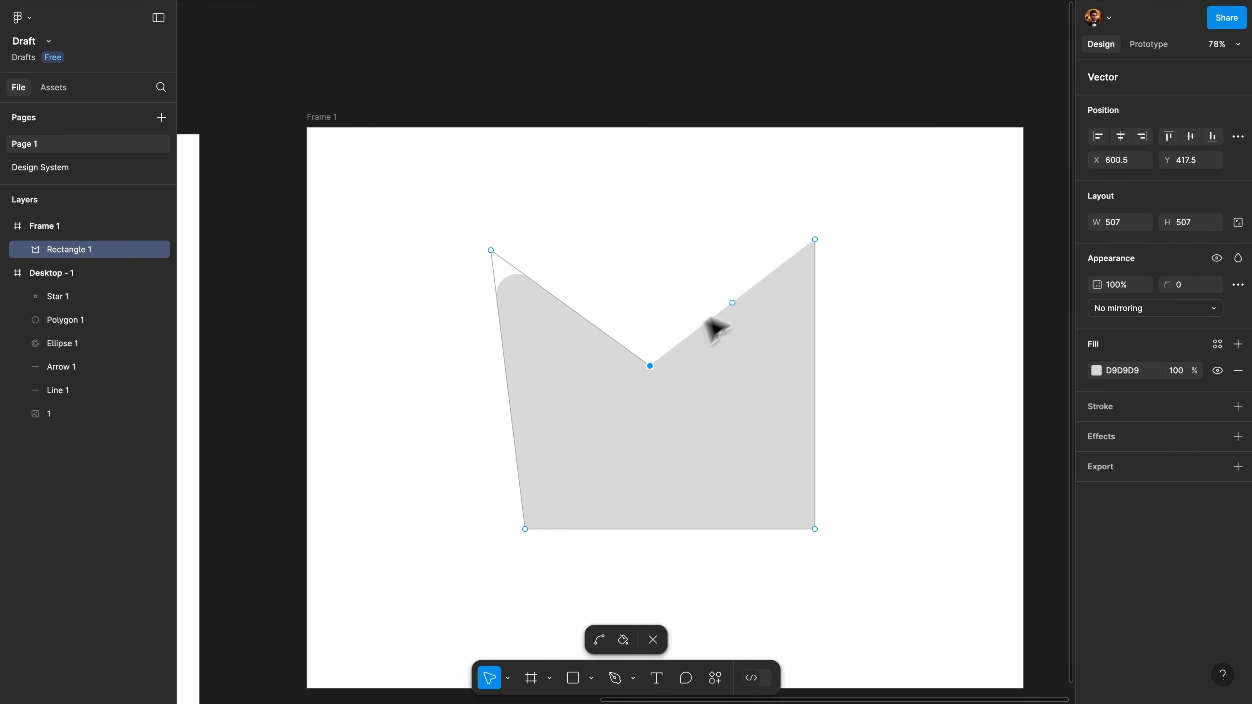
{"action": "left_click_drag", "start_coordinate": [815, 240], "coordinate": [812, 268]}
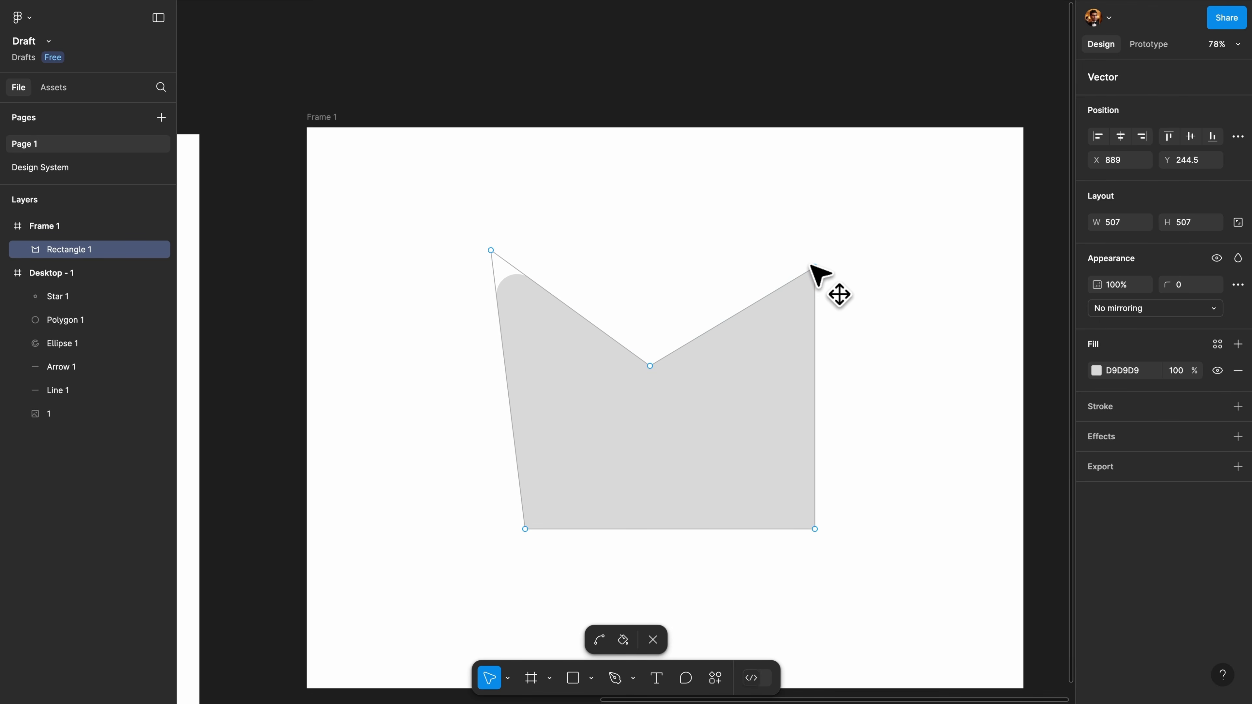
Undo the point moves and the corner rounding to restore the original square
{"action": "key", "text": "super+z"}
{"action": "key", "text": "super+z"}
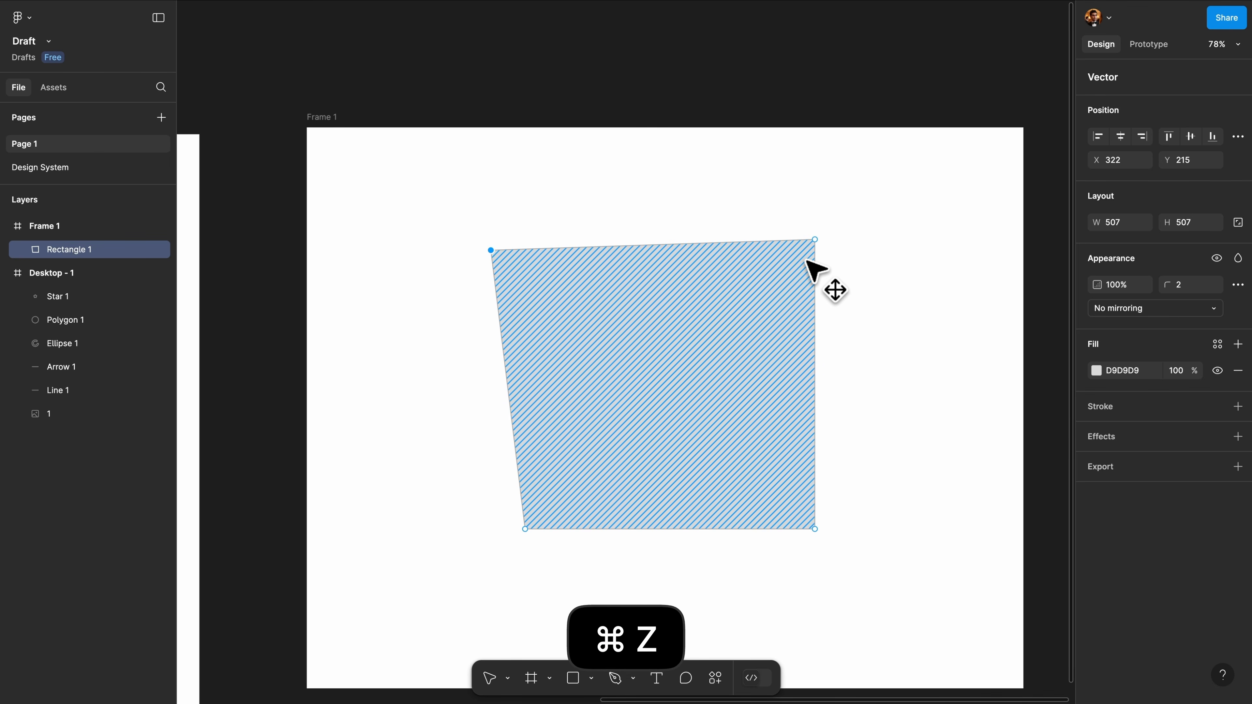
{"action": "key", "text": "super+z"}
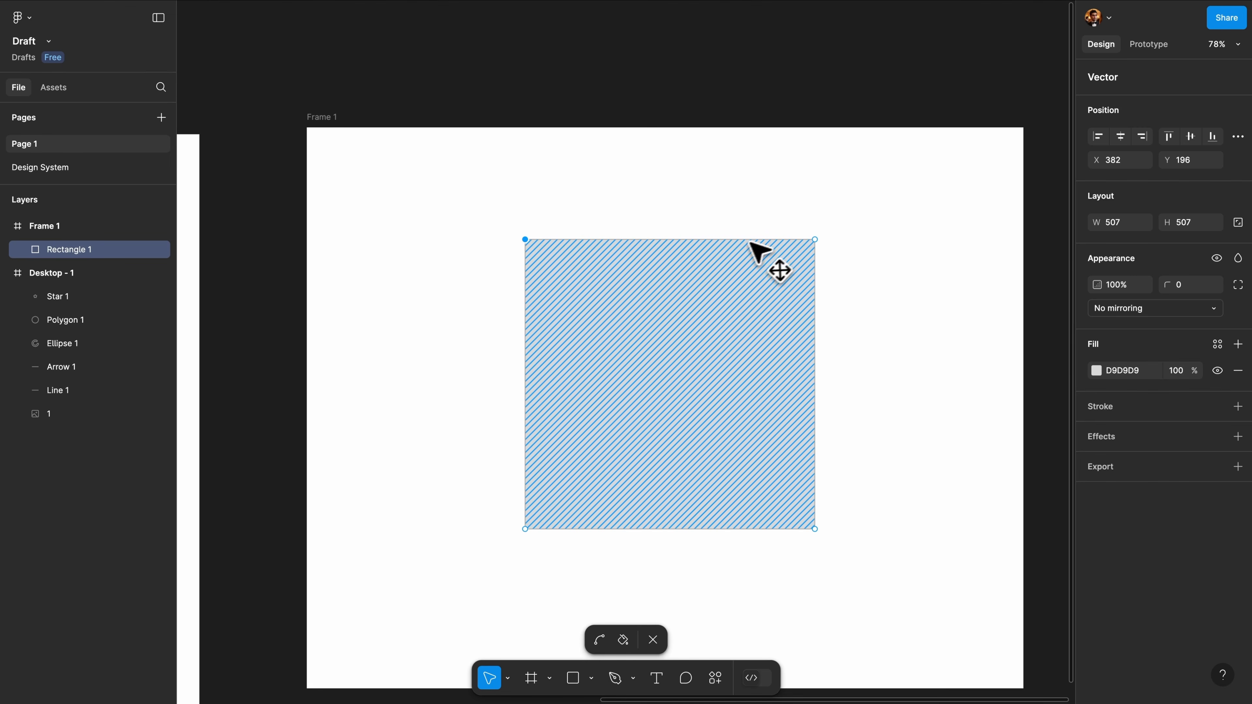
Pull the square's bottom midpoint up to about X 635.5, Y 390.5 and round all of its points with a radius of 15
{"action": "left_click", "coordinate": [671, 529]}
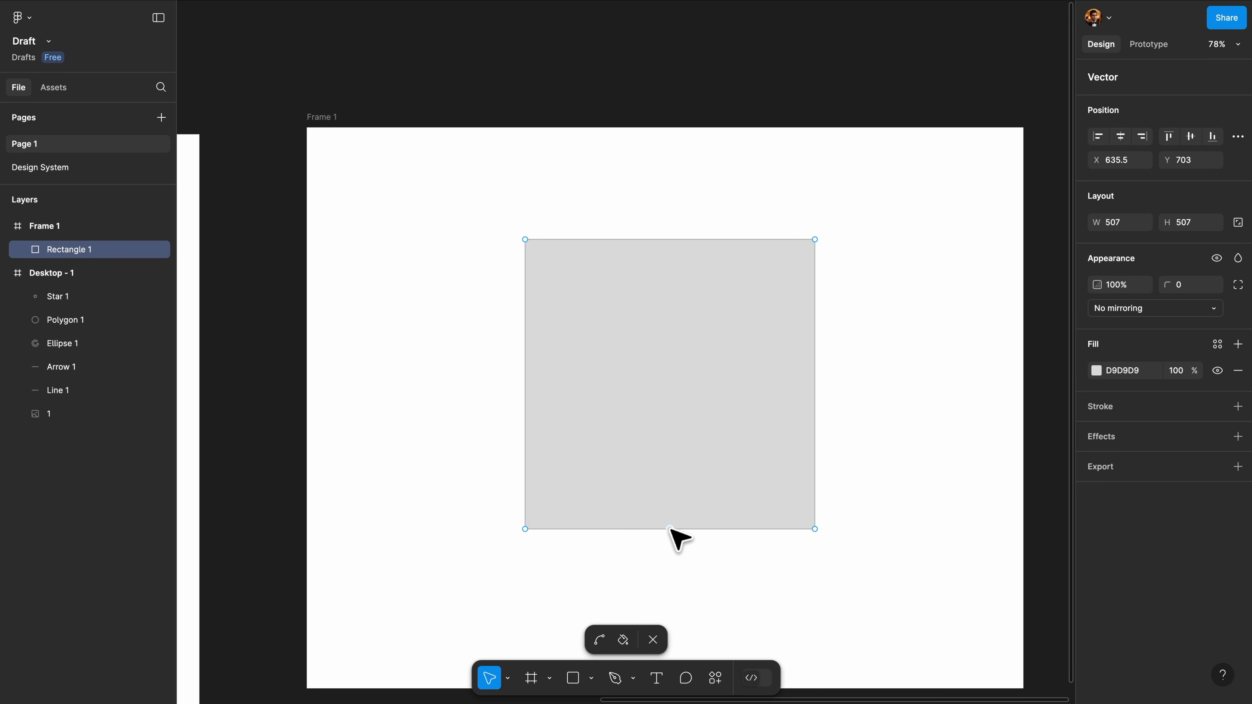
{"action": "left_click_drag", "start_coordinate": [669, 528], "coordinate": [670, 350]}
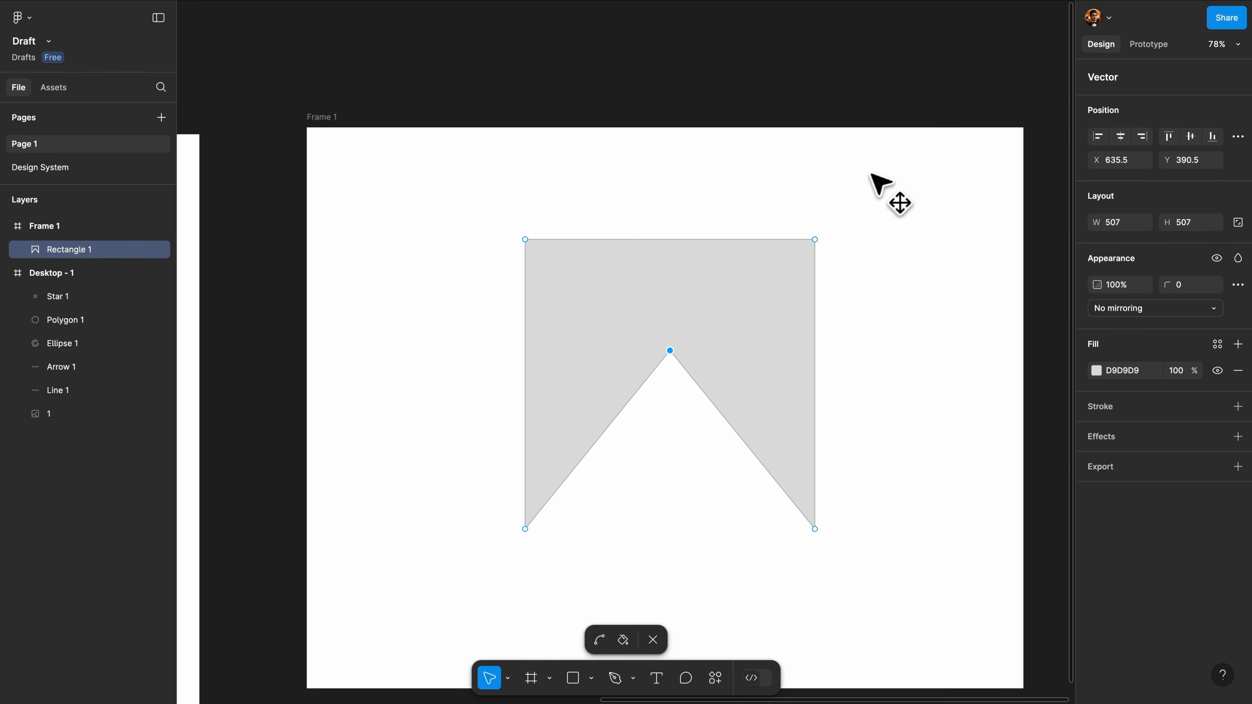
{"action": "left_click_drag", "start_coordinate": [867, 176], "coordinate": [495, 561]}
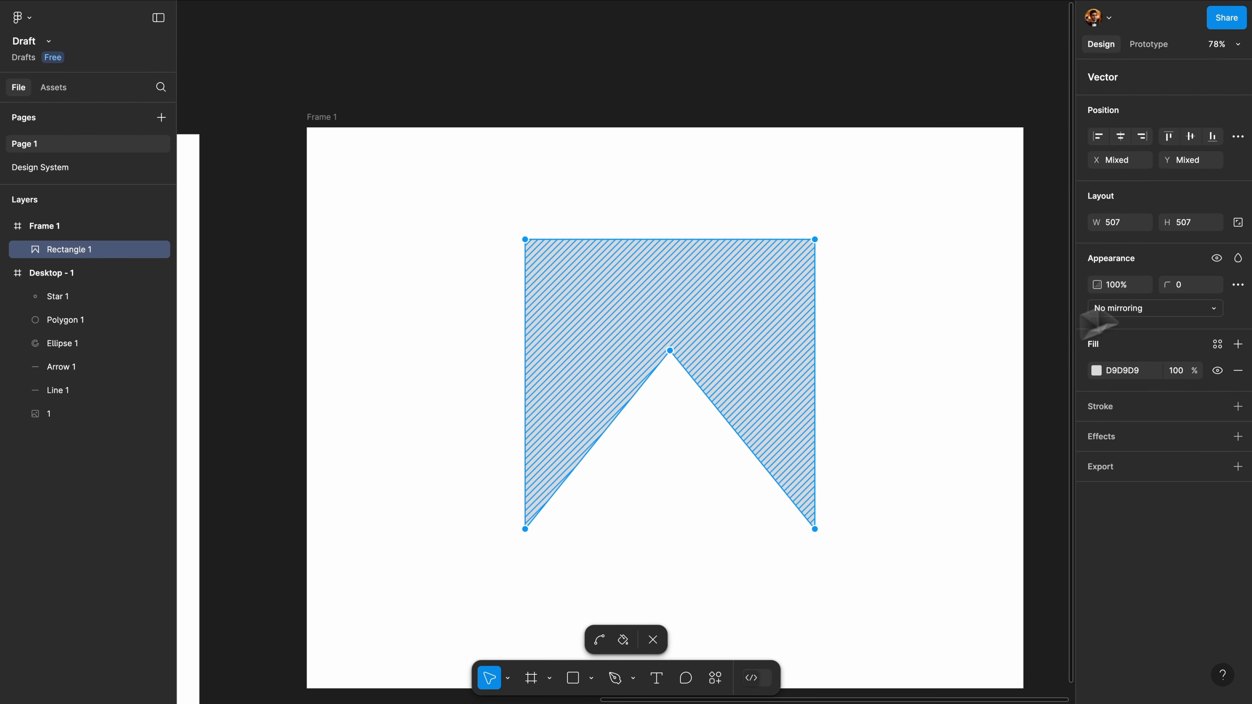
{"action": "left_click_drag", "start_coordinate": [1172, 283], "coordinate": [1173, 286]}
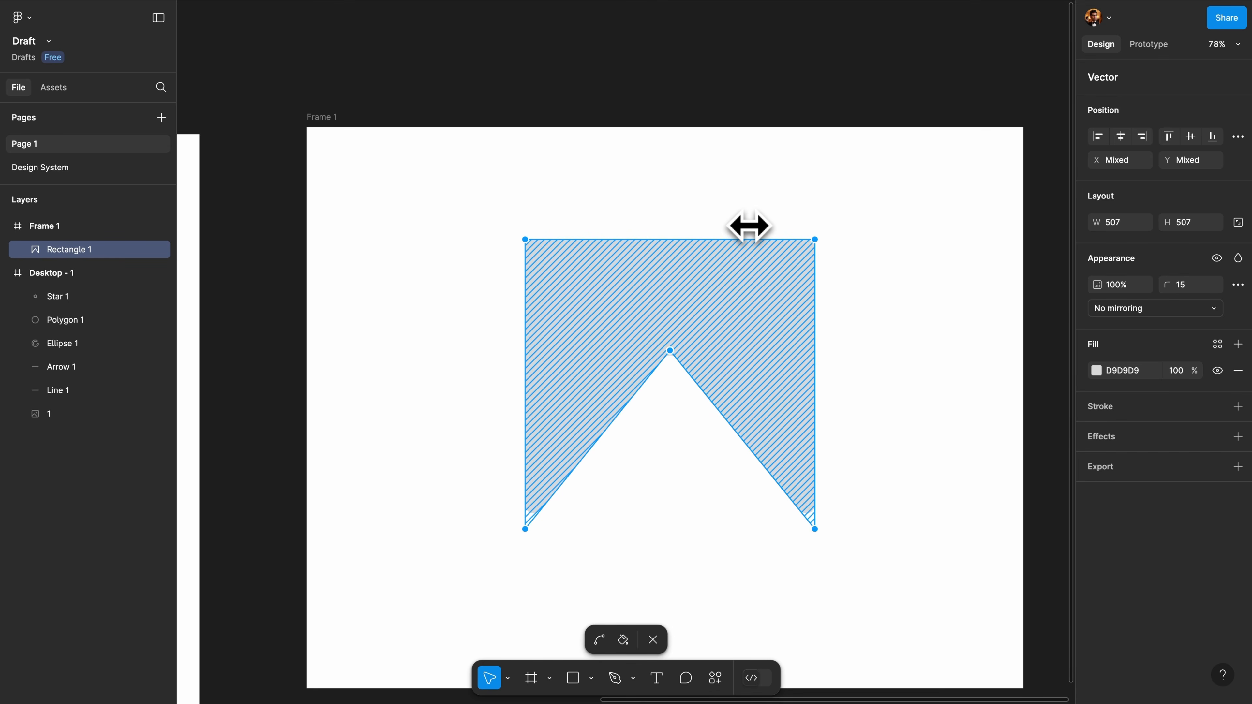
{"action": "key", "text": "Return"}
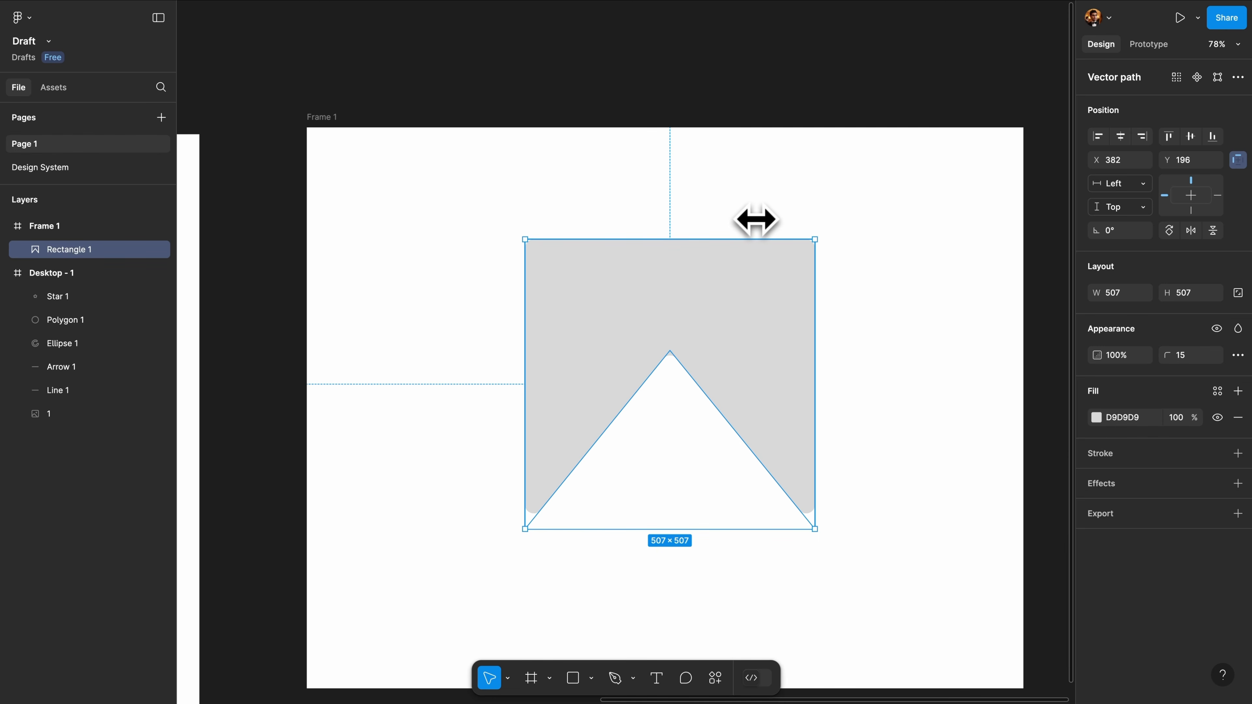
Activate the Pen tool and delete the notched rectangle from Frame 1
{"action": "left_click", "coordinate": [617, 683]}
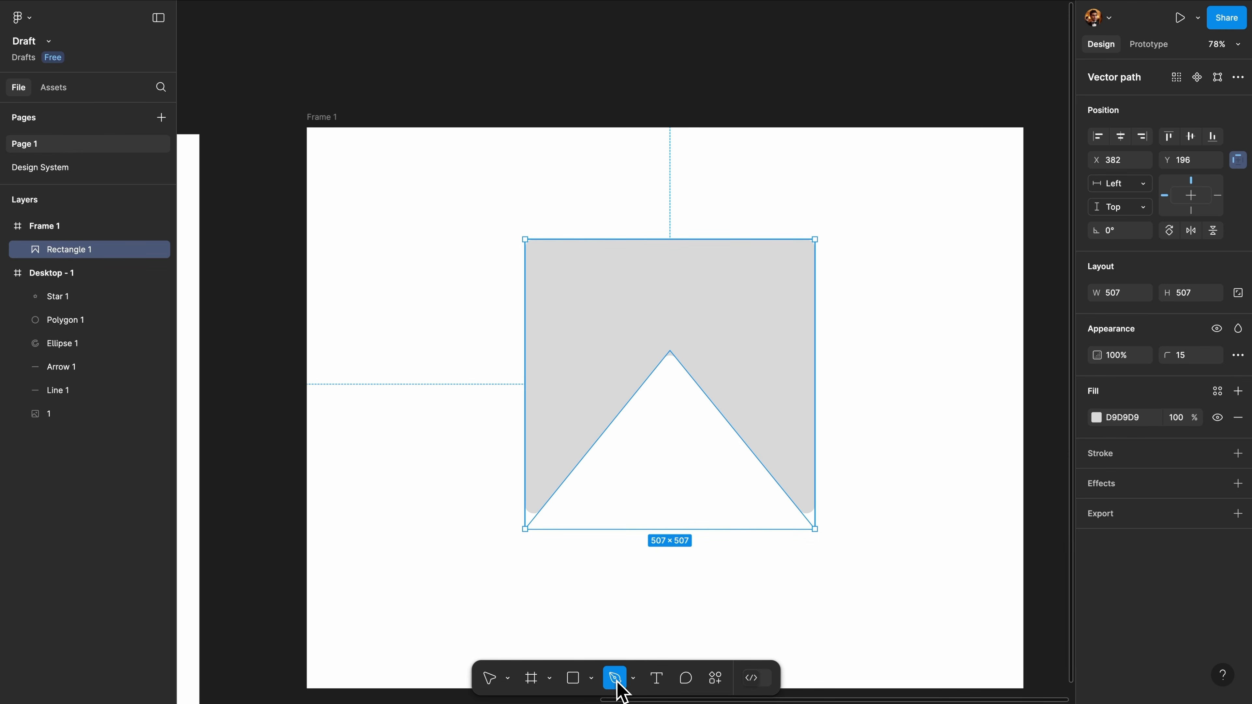
{"action": "left_click", "coordinate": [629, 680]}
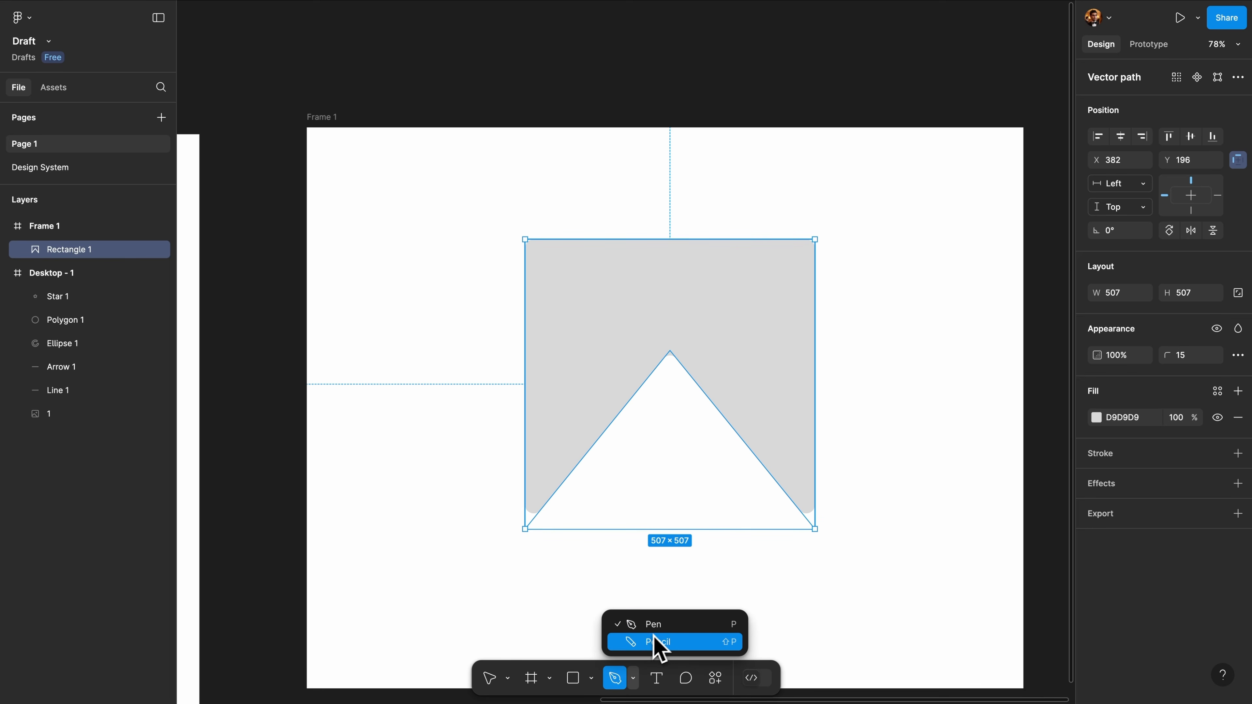
{"action": "left_click", "coordinate": [669, 626]}
{"action": "scroll", "coordinate": [666, 567], "scroll_direction": "down", "scroll_amount": 3}
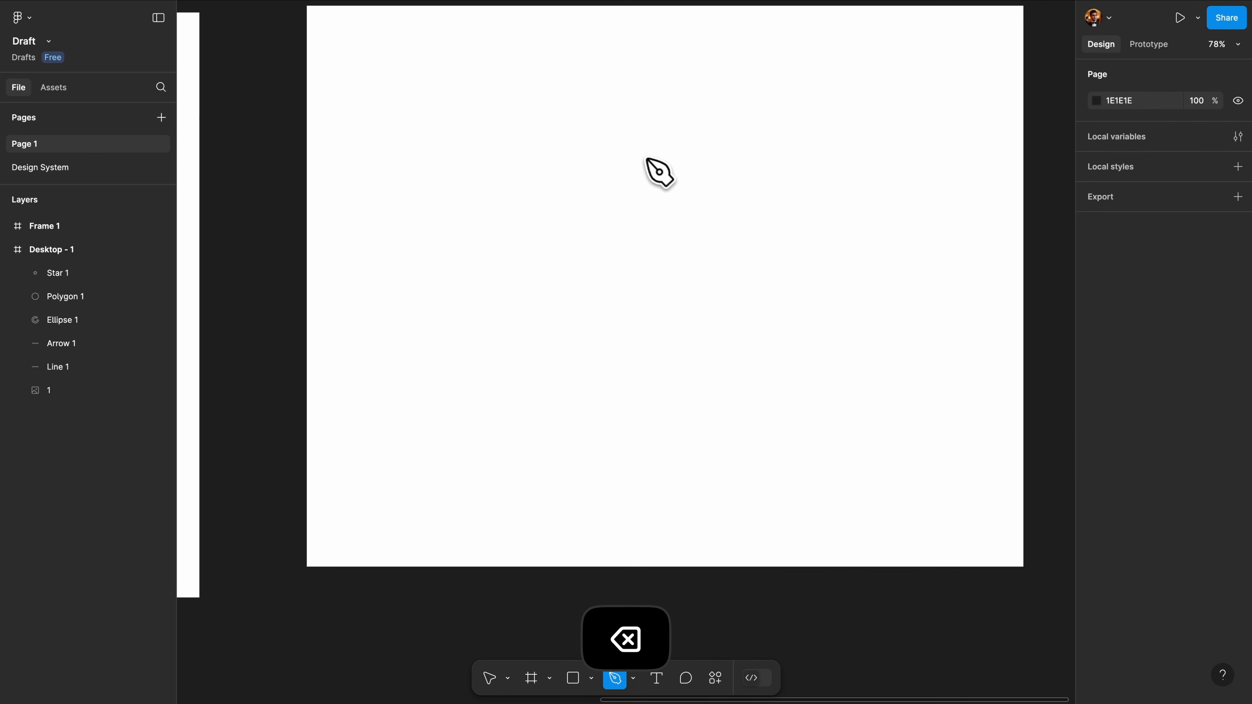
{"action": "key", "text": "BackSpace"}
{"action": "scroll", "coordinate": [656, 182], "scroll_direction": "up", "scroll_amount": 3}
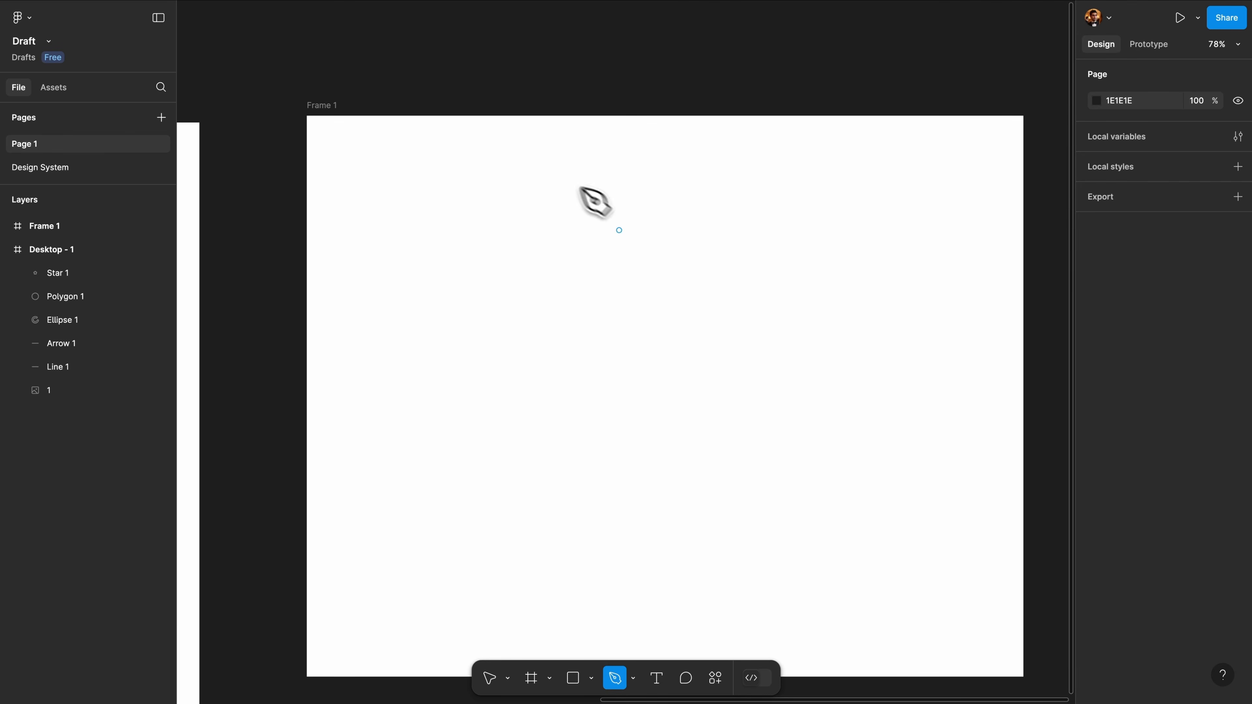
Draw a closed five-point Pen path about 588 × 386.5 in Frame 1, with a curved right side, and finish editing it
{"action": "scroll", "coordinate": [620, 215], "scroll_direction": "right", "scroll_amount": 2}
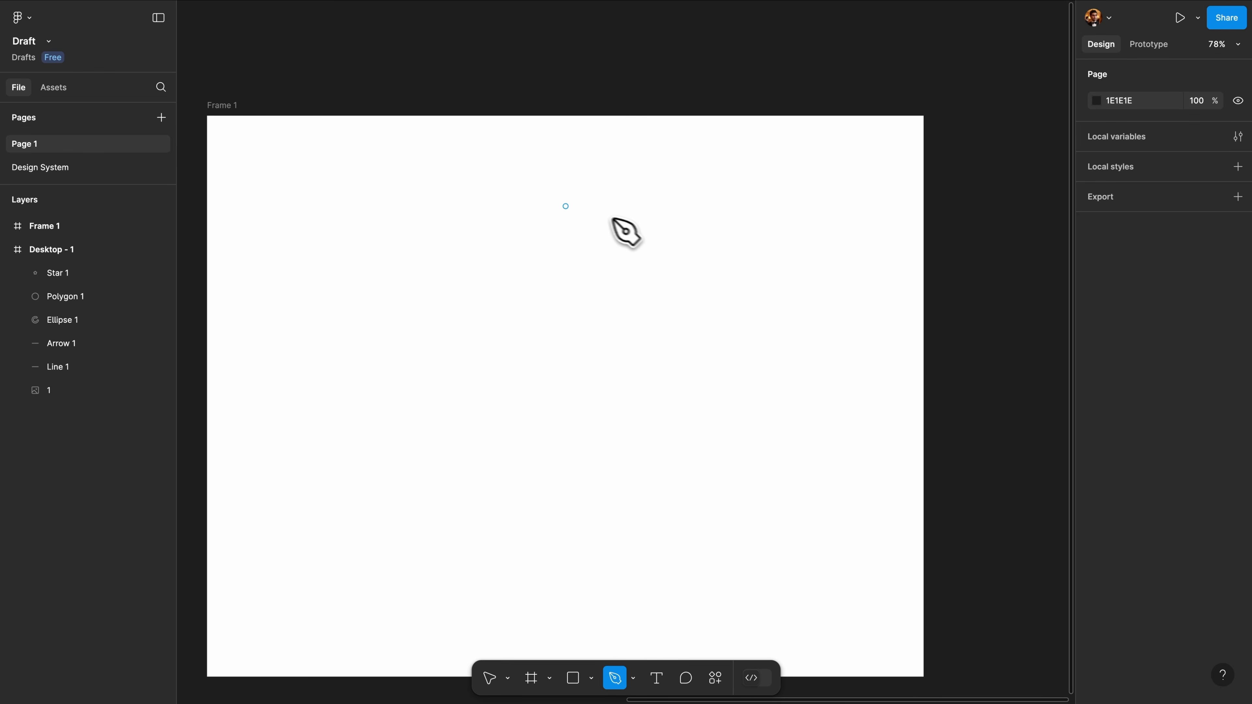
{"action": "left_click", "coordinate": [418, 201]}
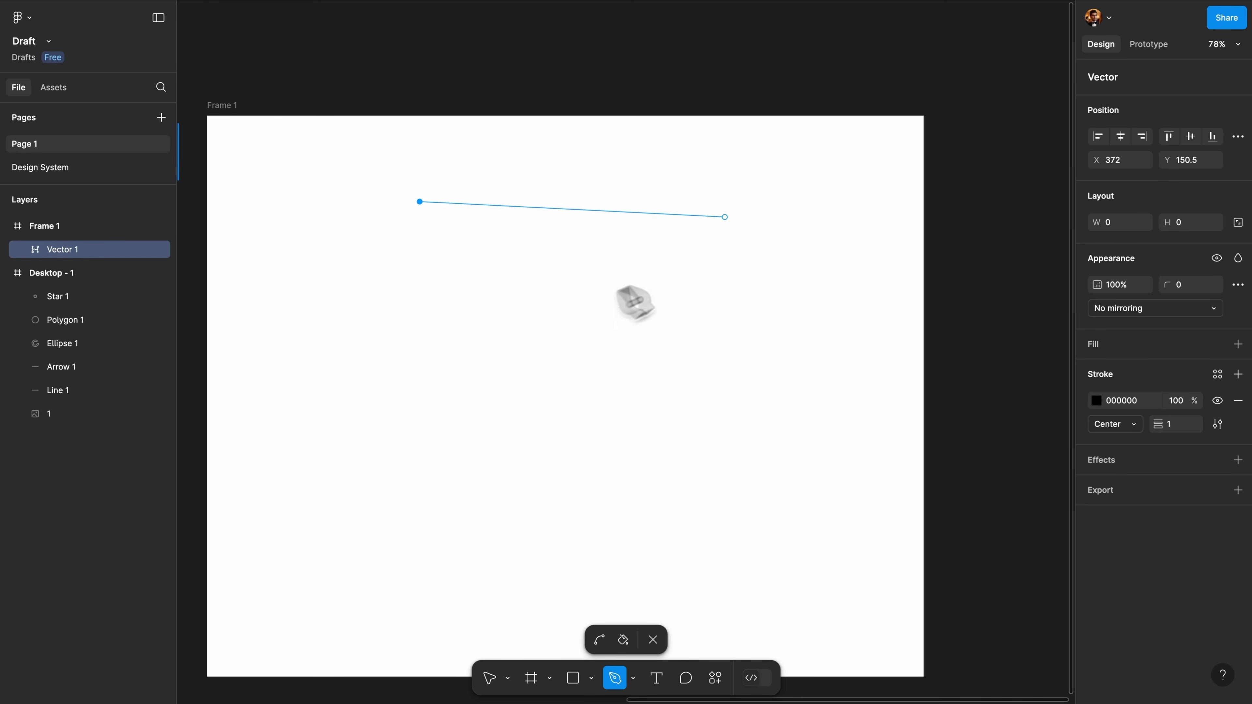
{"action": "left_click", "coordinate": [691, 207]}
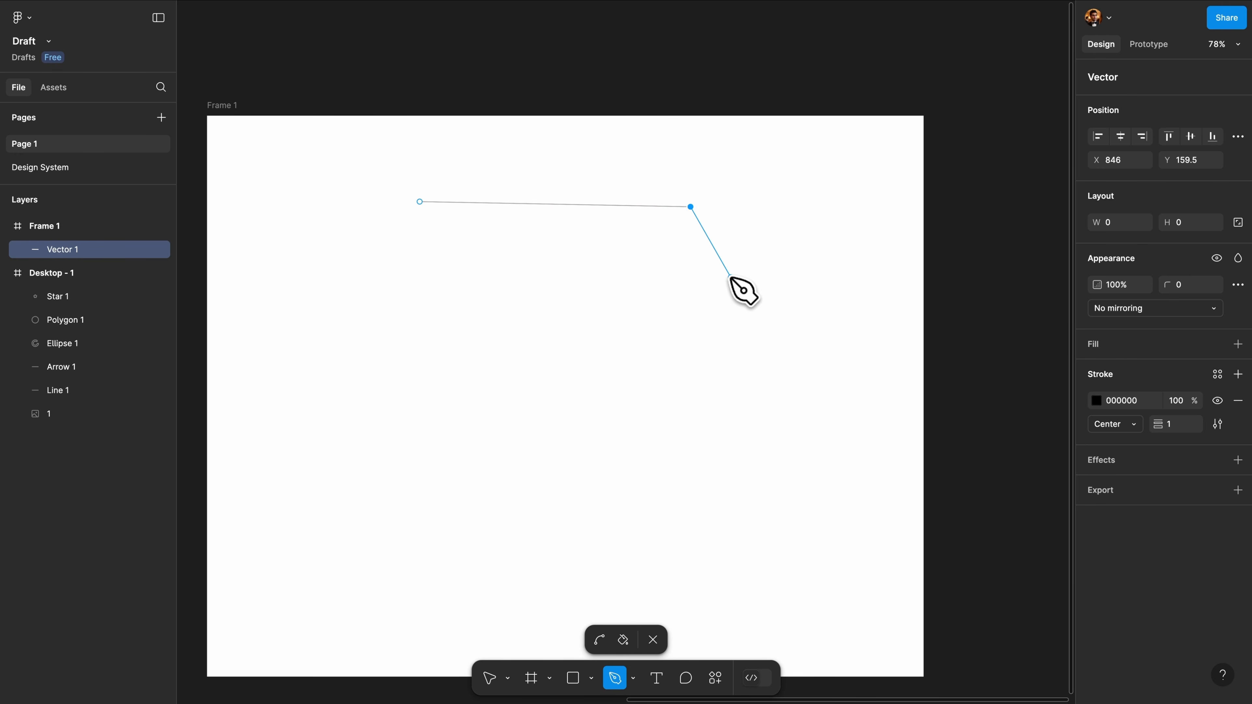
{"action": "left_click_drag", "start_coordinate": [721, 282], "coordinate": [627, 359]}
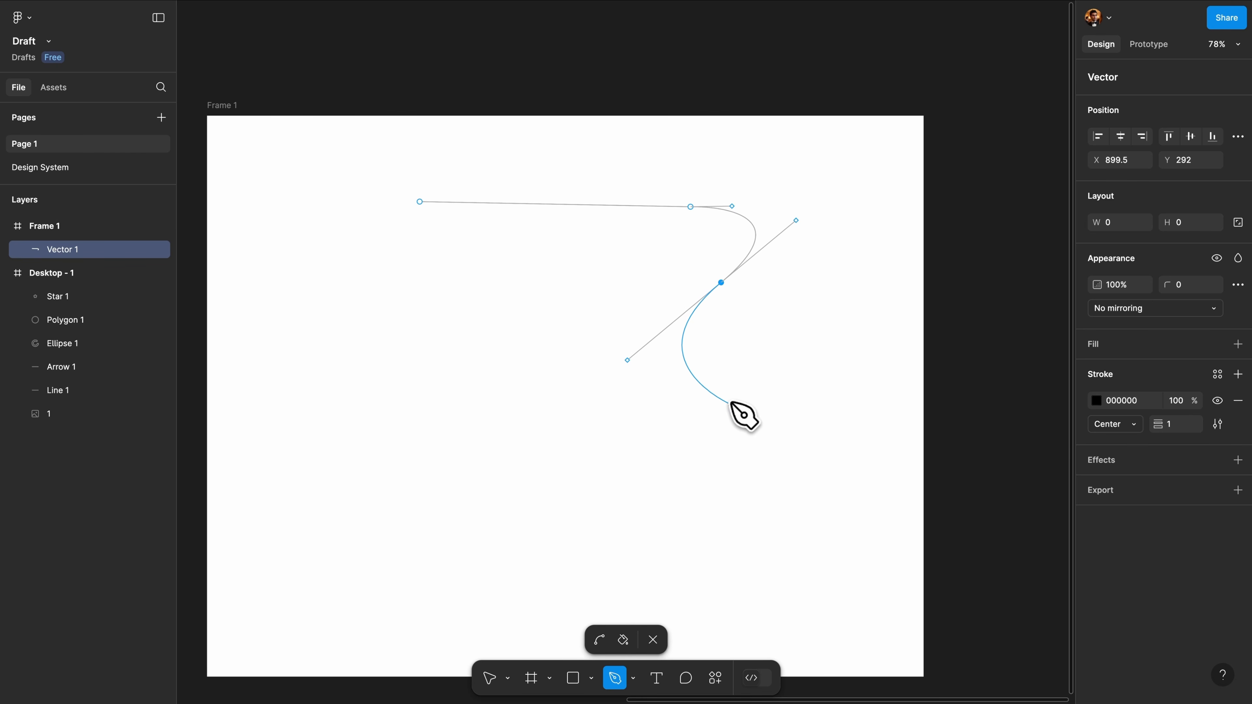
{"action": "left_click_drag", "start_coordinate": [733, 421], "coordinate": [731, 423]}
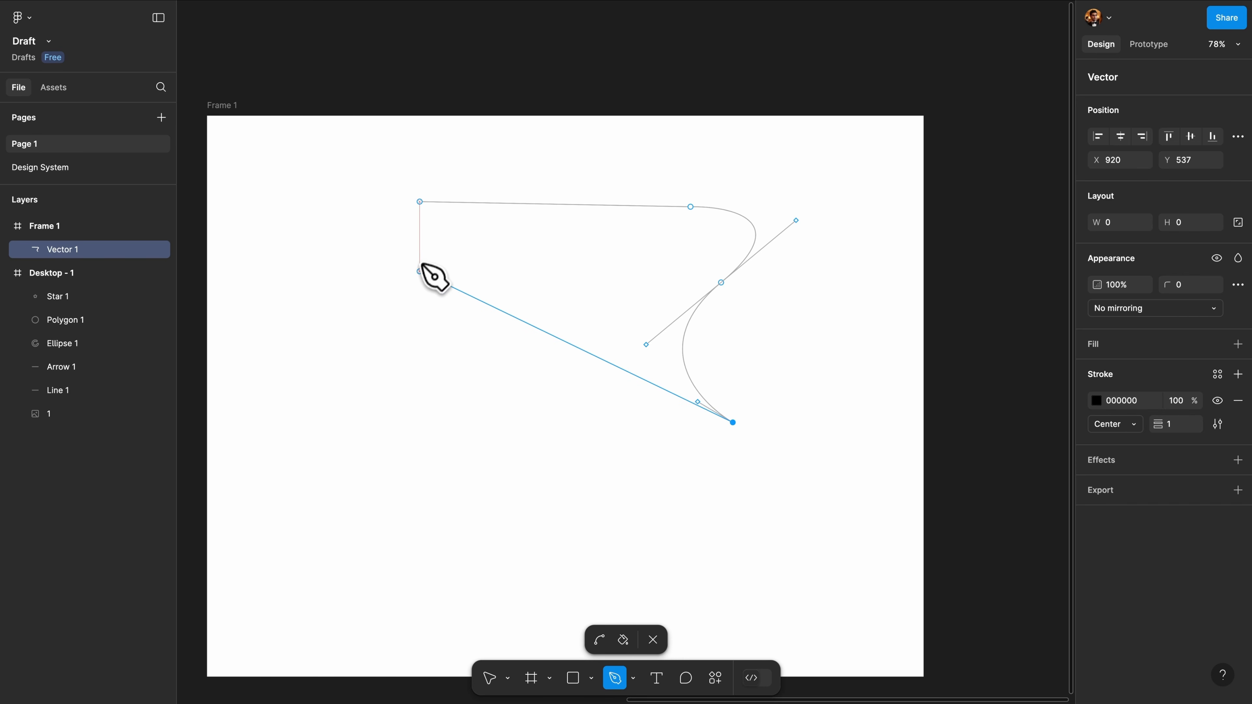
{"action": "left_click", "coordinate": [419, 272]}
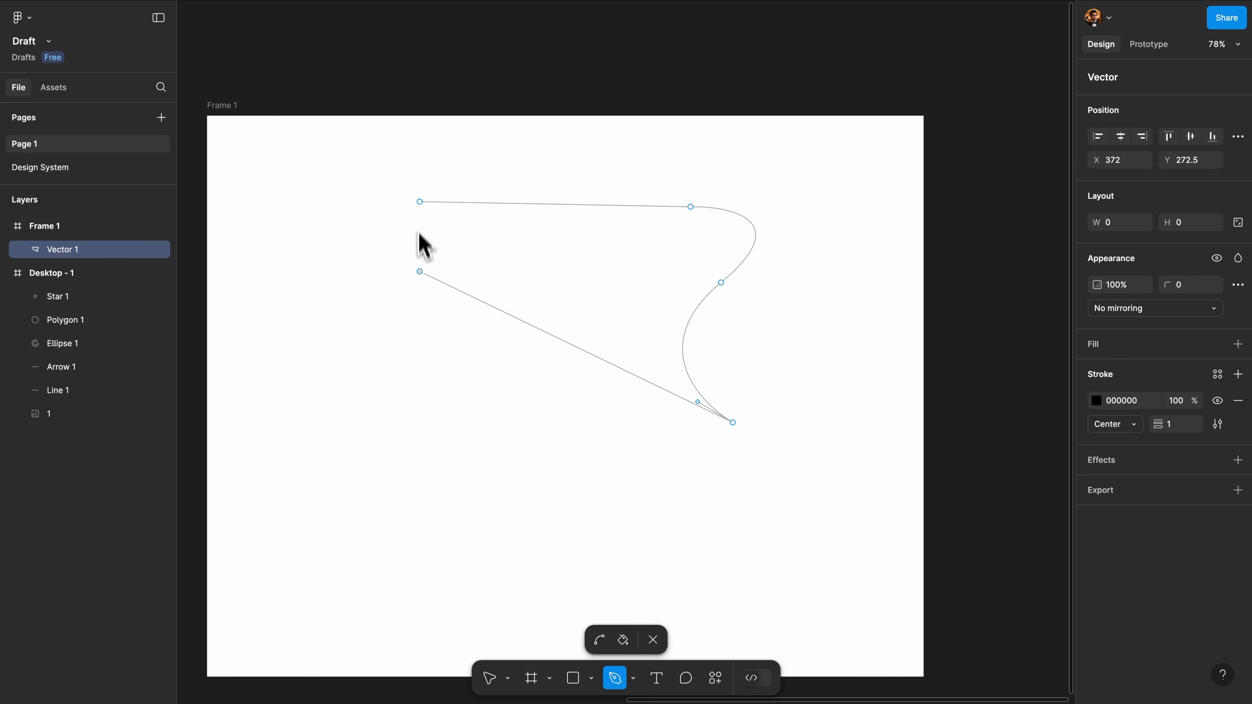
{"action": "left_click", "coordinate": [420, 202]}
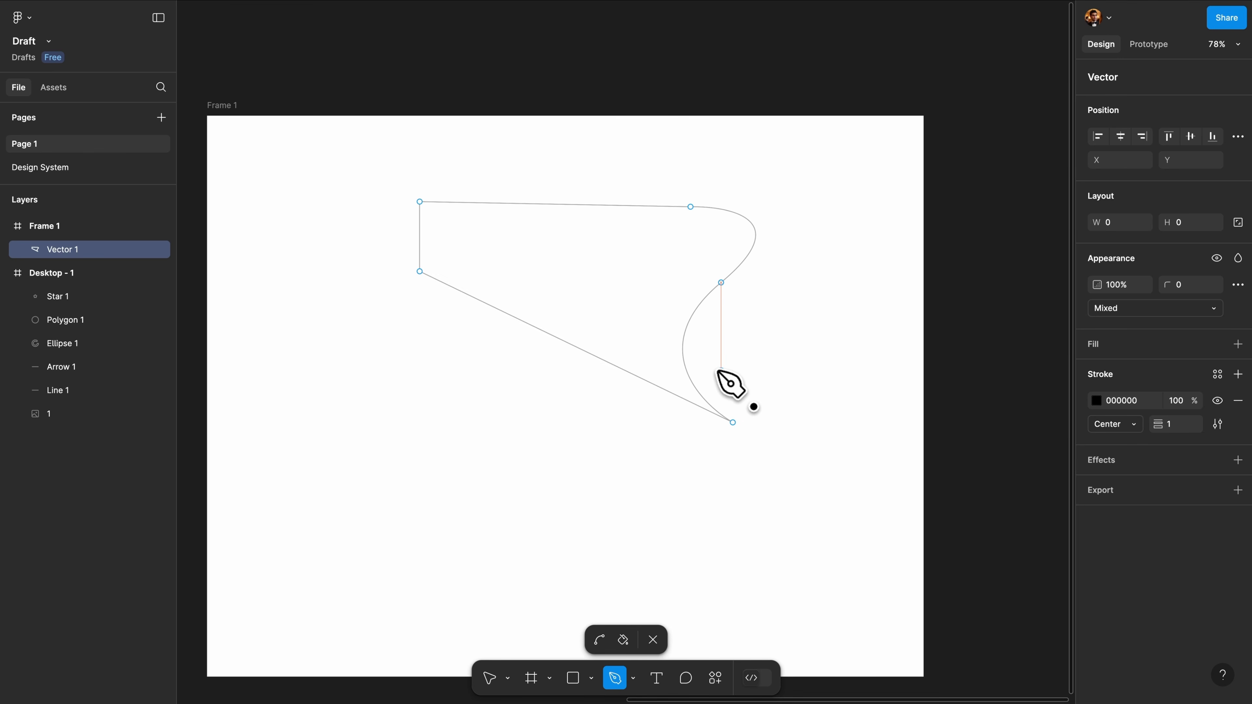
{"action": "left_click", "coordinate": [654, 641]}
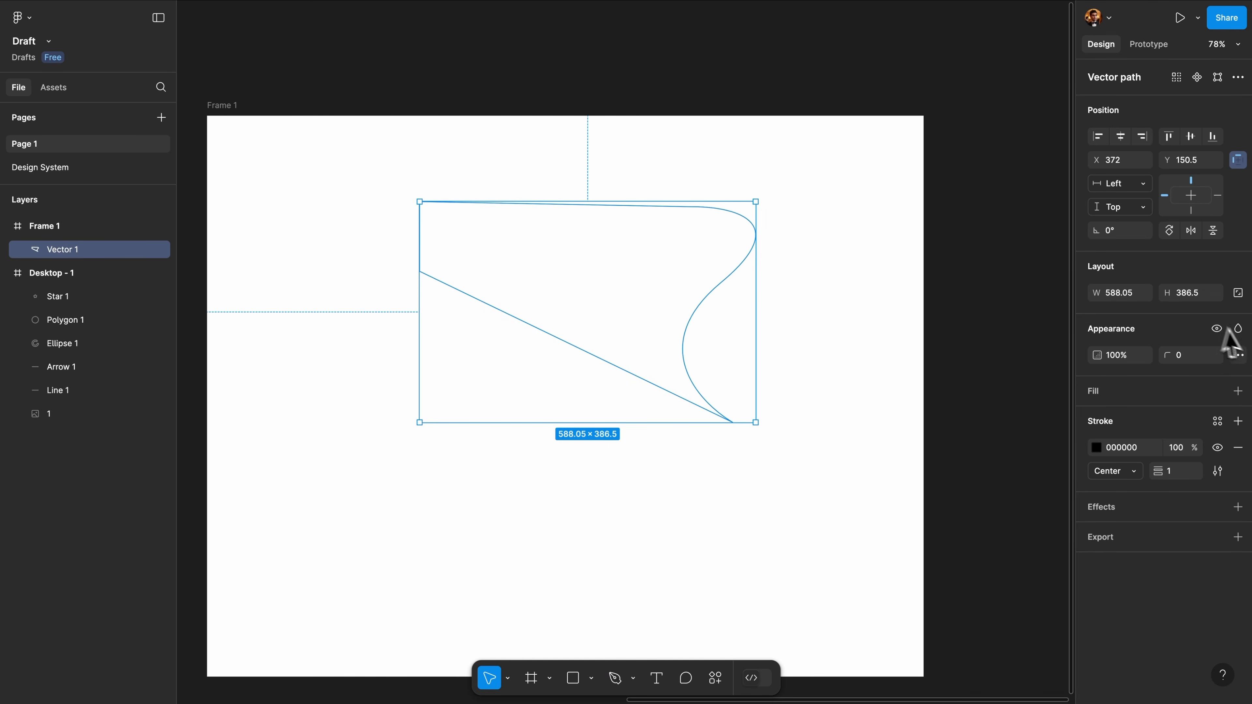
Give the vector shape a D9D9D9 fill without a stroke and move it to about X 307, Y 306
{"action": "left_click", "coordinate": [1238, 391]}
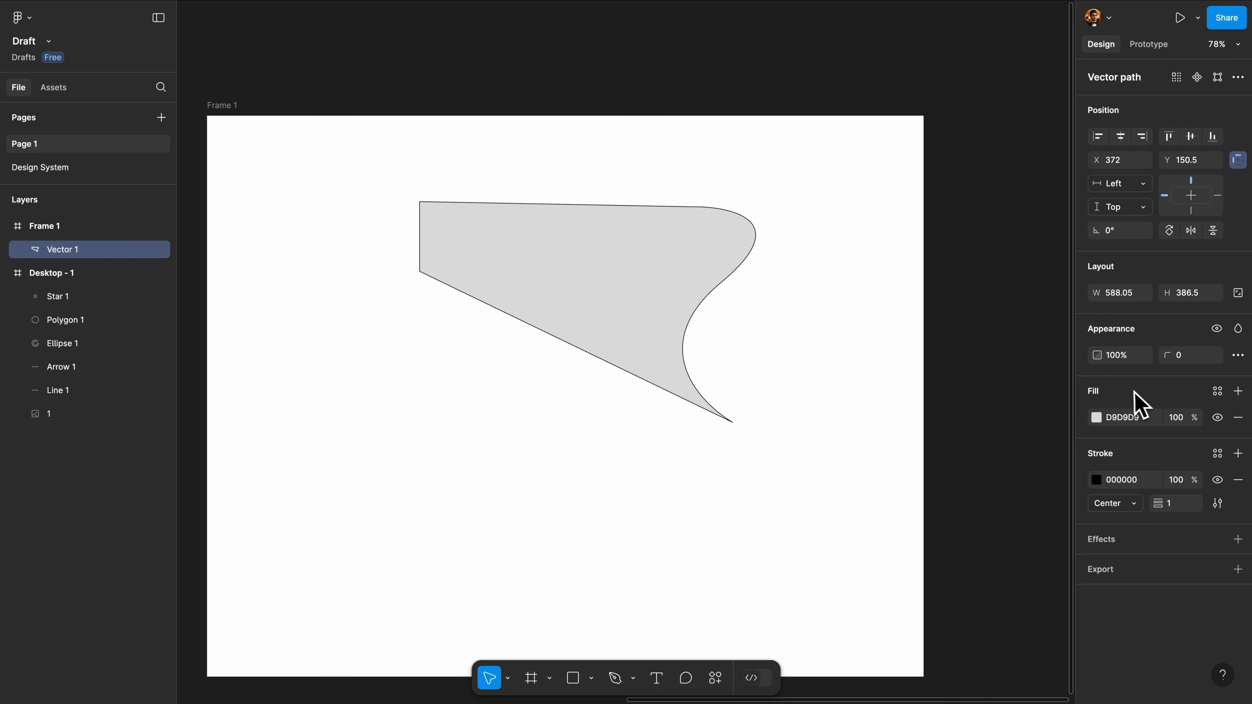
{"action": "left_click", "coordinate": [1239, 481]}
{"action": "left_click_drag", "start_coordinate": [613, 255], "coordinate": [585, 355]}
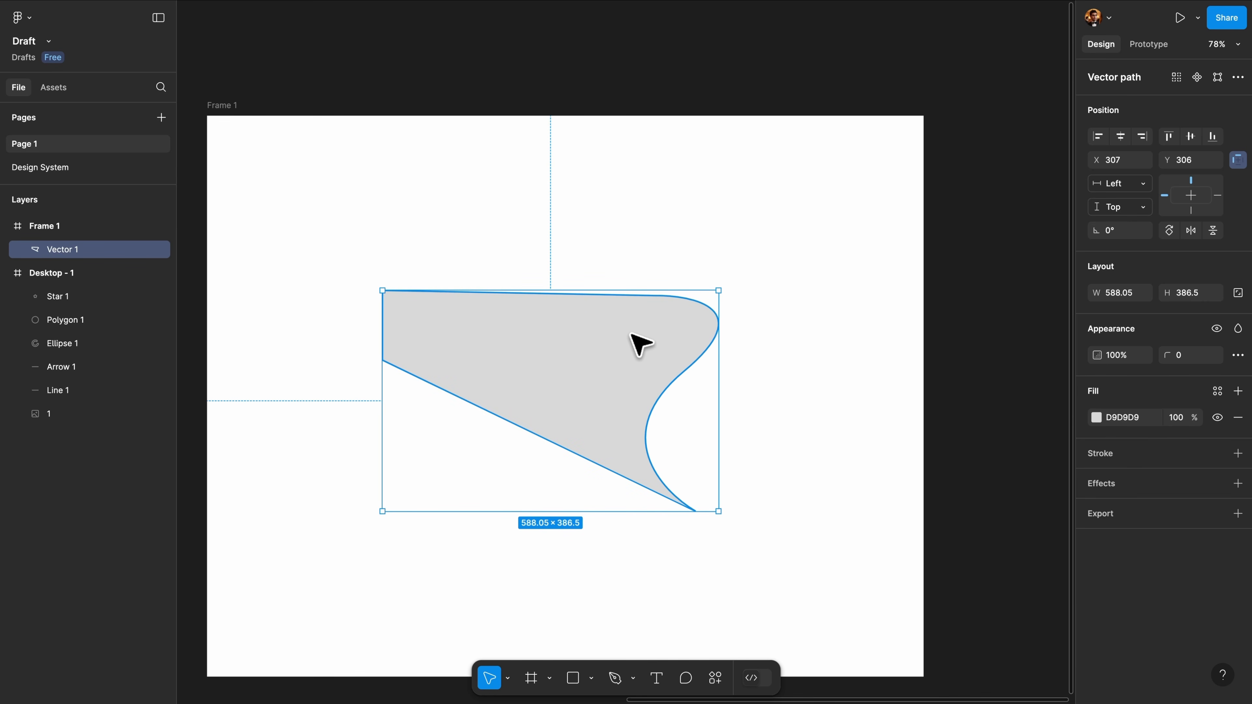
{"action": "key", "text": "Escape"}
{"action": "left_click", "coordinate": [633, 678]}
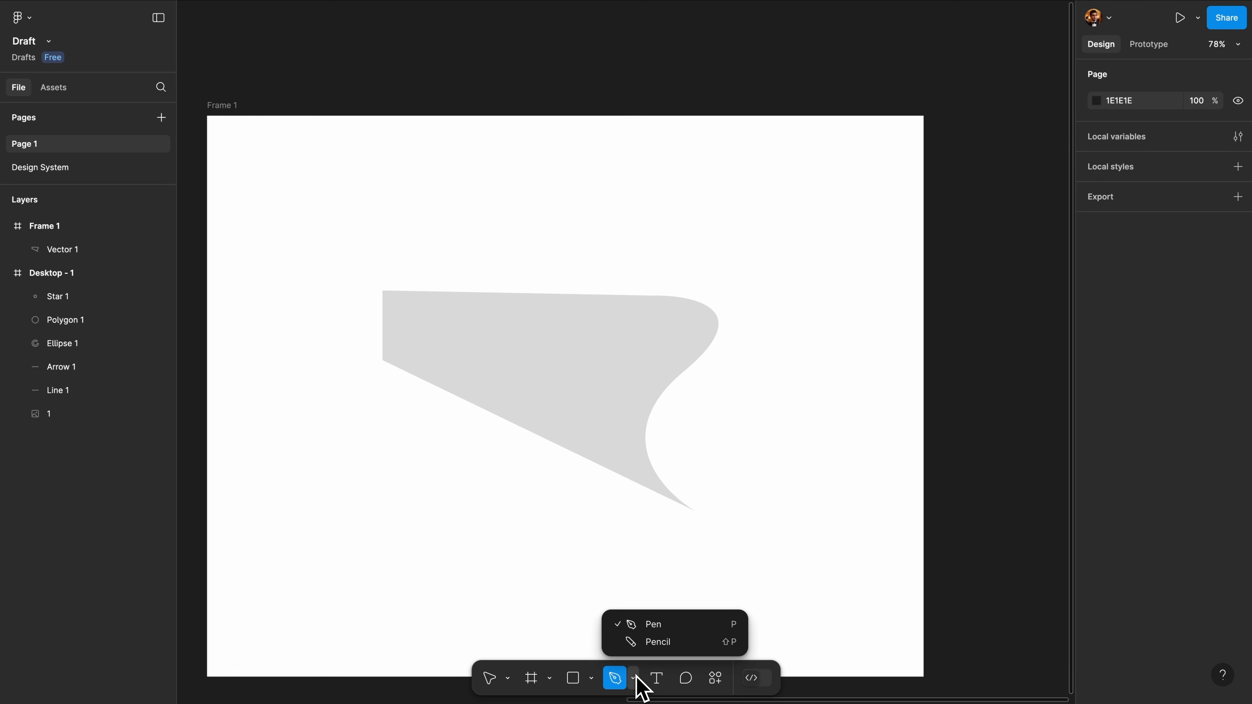
{"action": "left_click", "coordinate": [661, 624]}
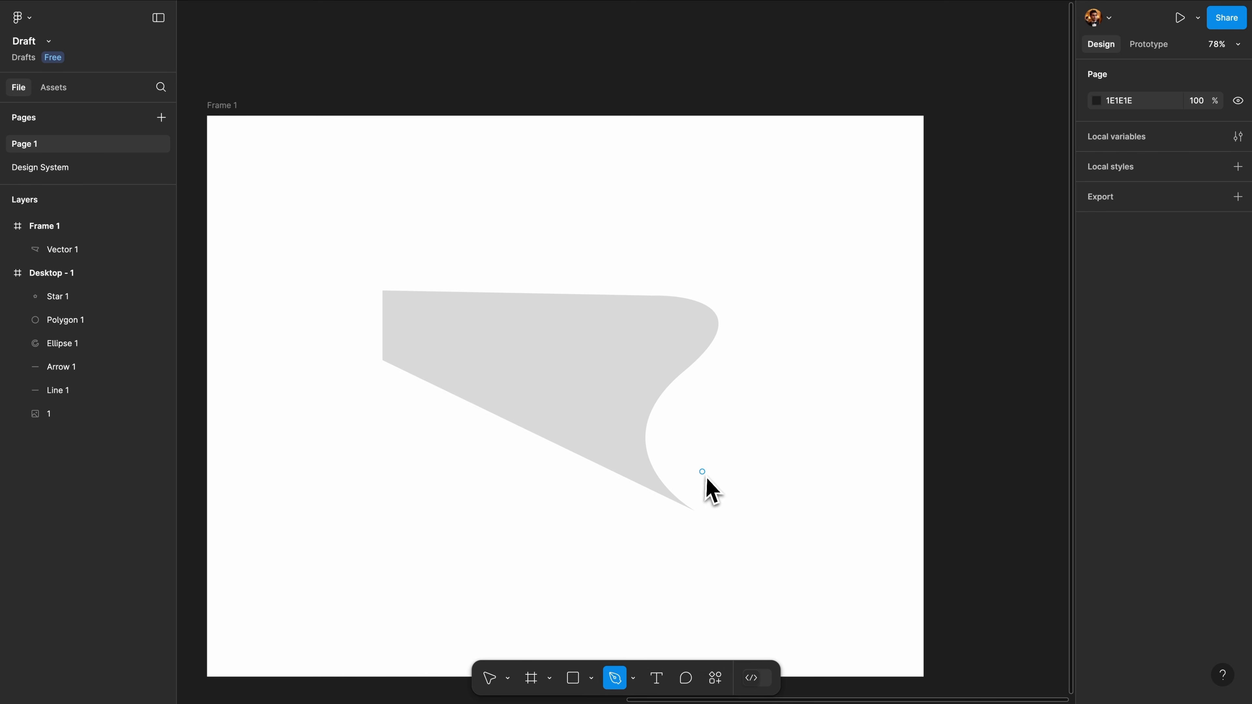
{"action": "key", "text": "Escape"}
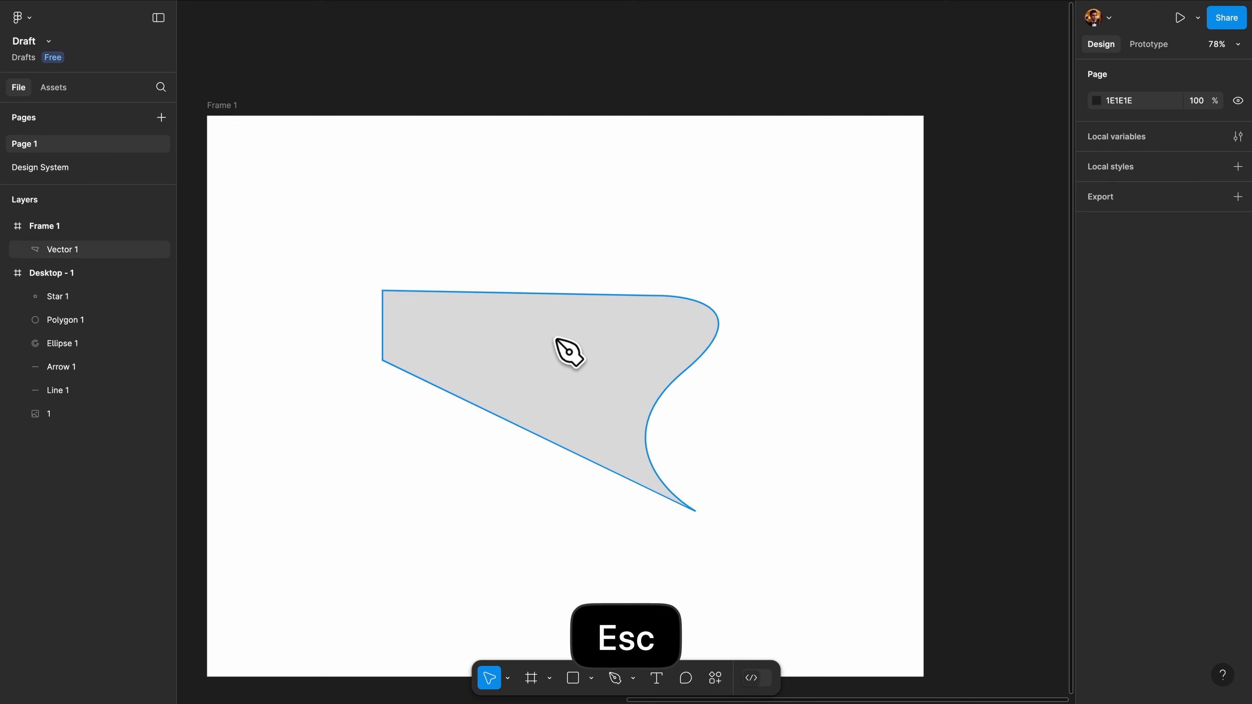
Delete the grey vector shape from Frame 1
{"action": "left_click", "coordinate": [590, 406]}
{"action": "key", "text": "BackSpace"}
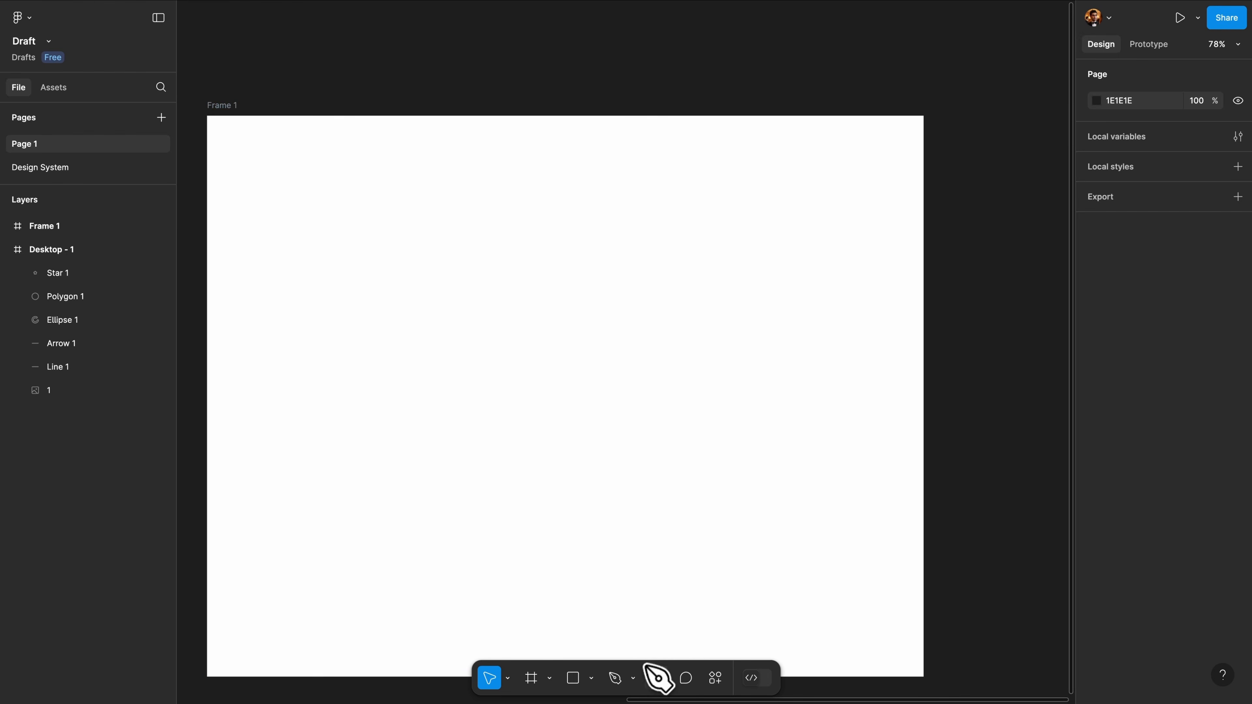
Add the text "Welcome back" to Frame 1 at about X 414, Y 261 and select all of its characters
{"action": "left_click", "coordinate": [658, 680]}
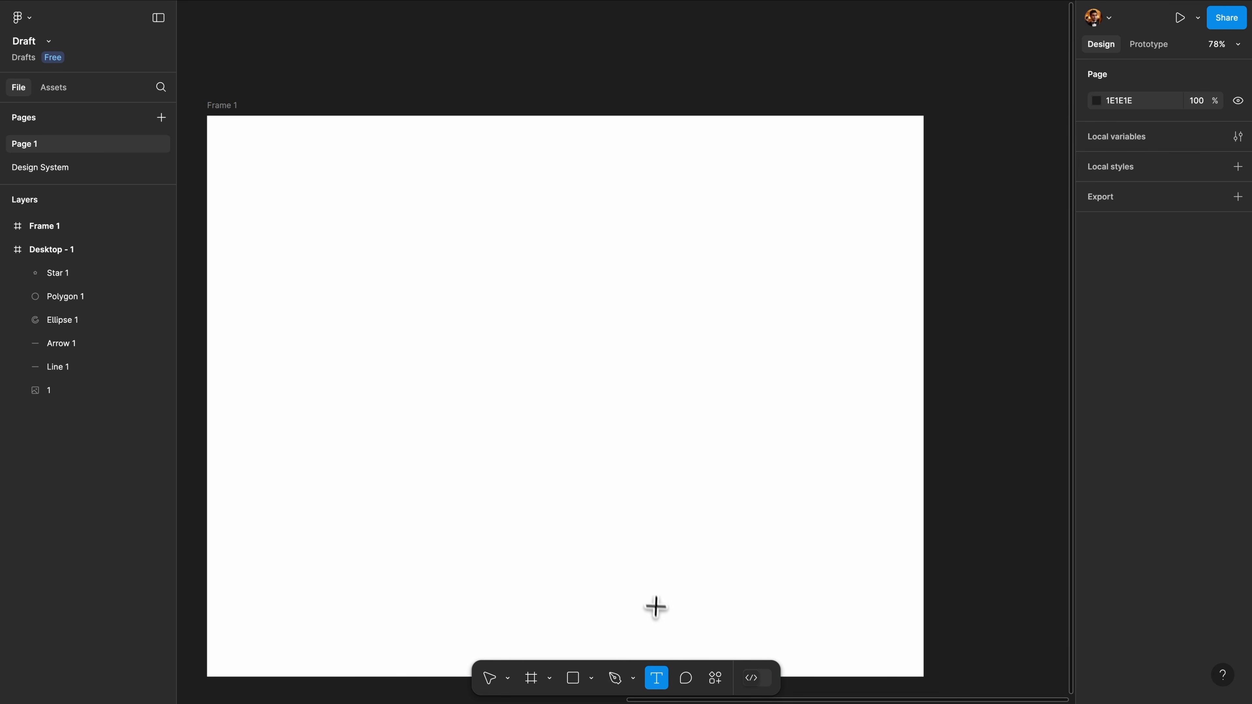
{"action": "left_click", "coordinate": [443, 264]}
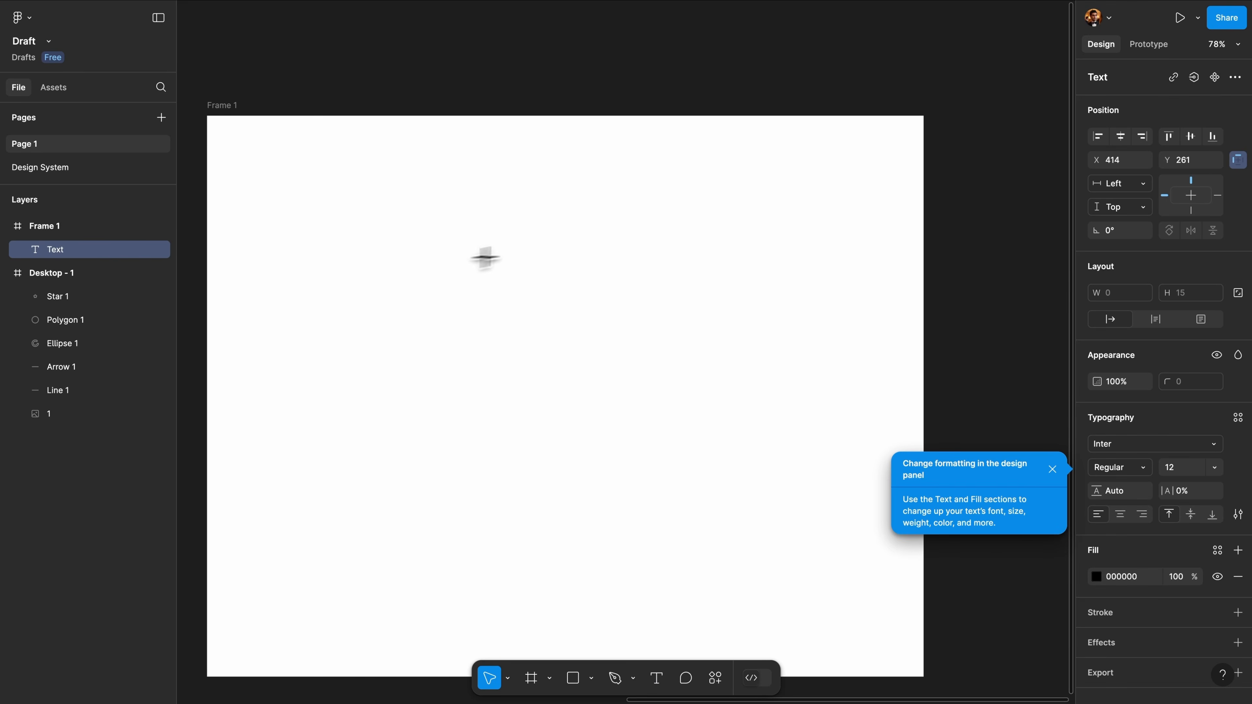
{"action": "left_click", "coordinate": [1047, 474]}
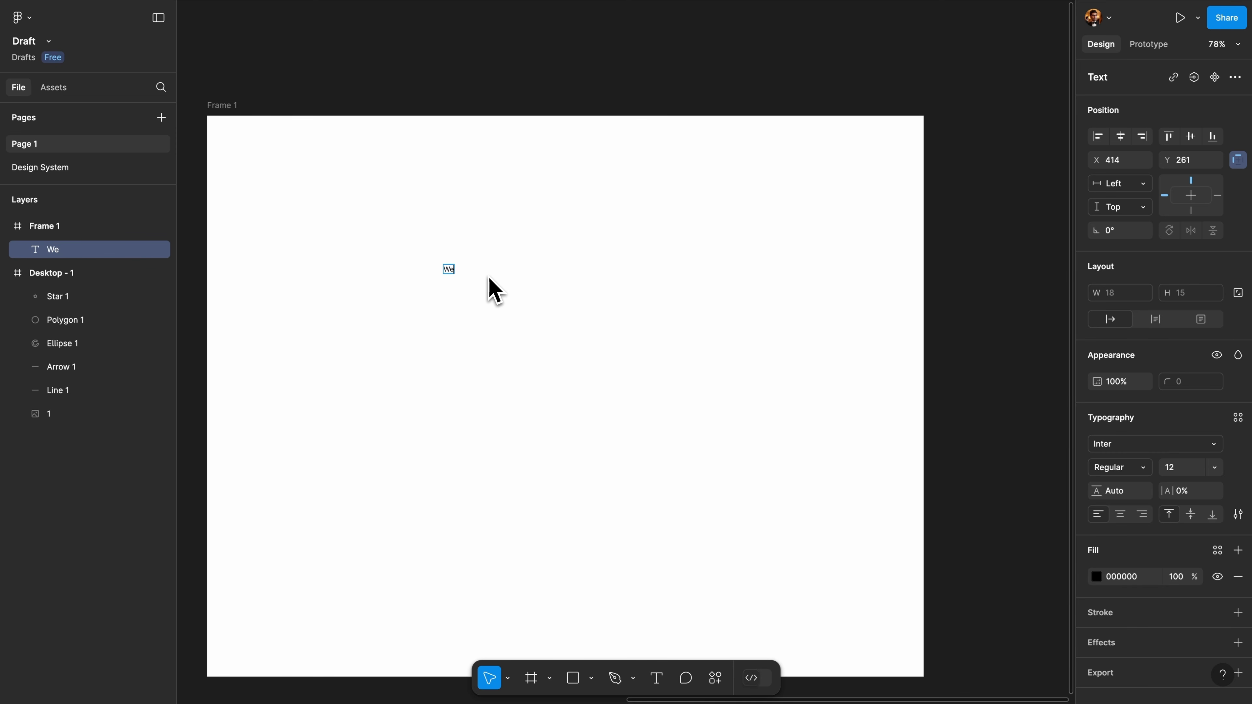
{"action": "type", "text": "Welcome back"}
{"action": "key", "text": "super+a"}
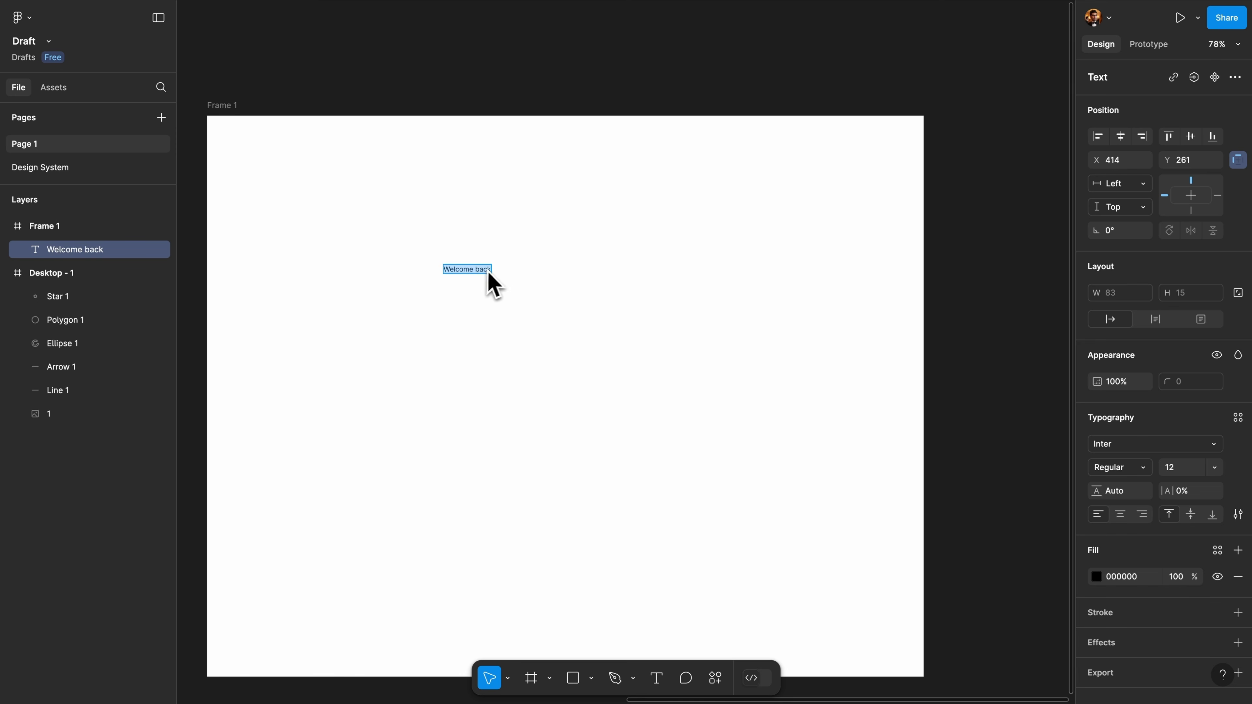
{"action": "scroll", "coordinate": [1180, 439], "scroll_direction": "down", "scroll_amount": 1}
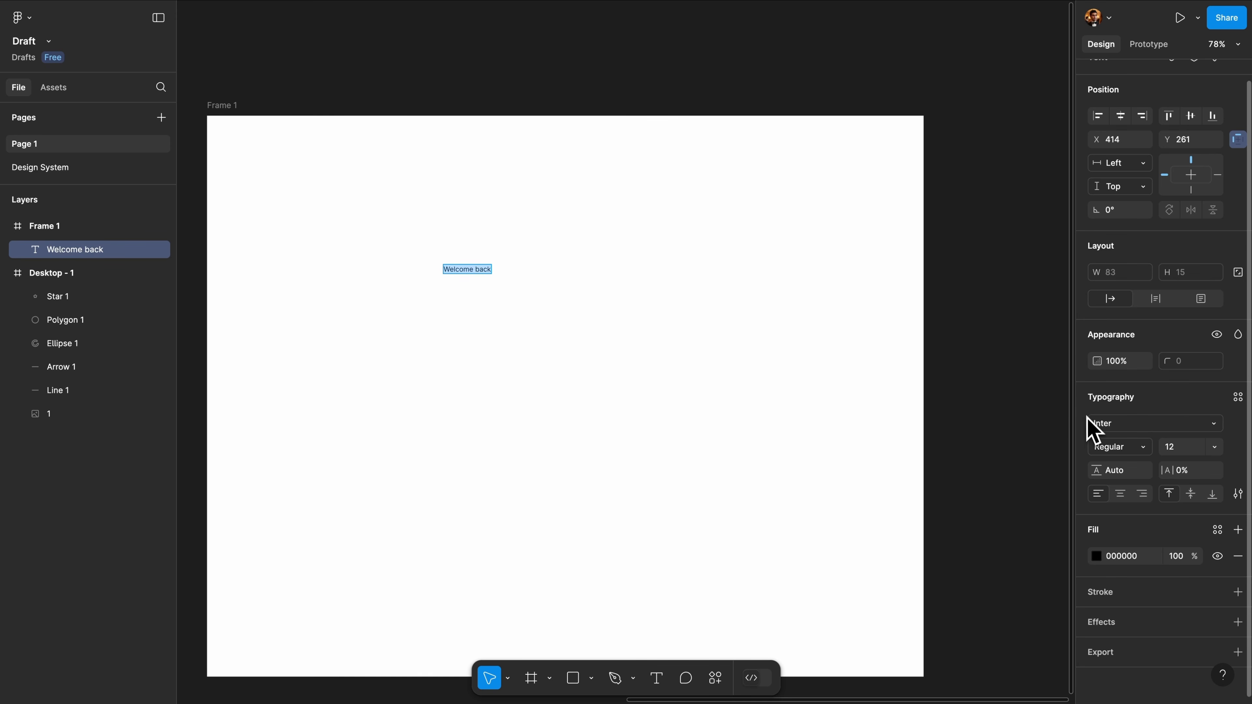
Search the fonts for "plus" and apply Plus Jakarta Sans to the "Welcome back" text
{"action": "left_click", "coordinate": [1125, 428]}
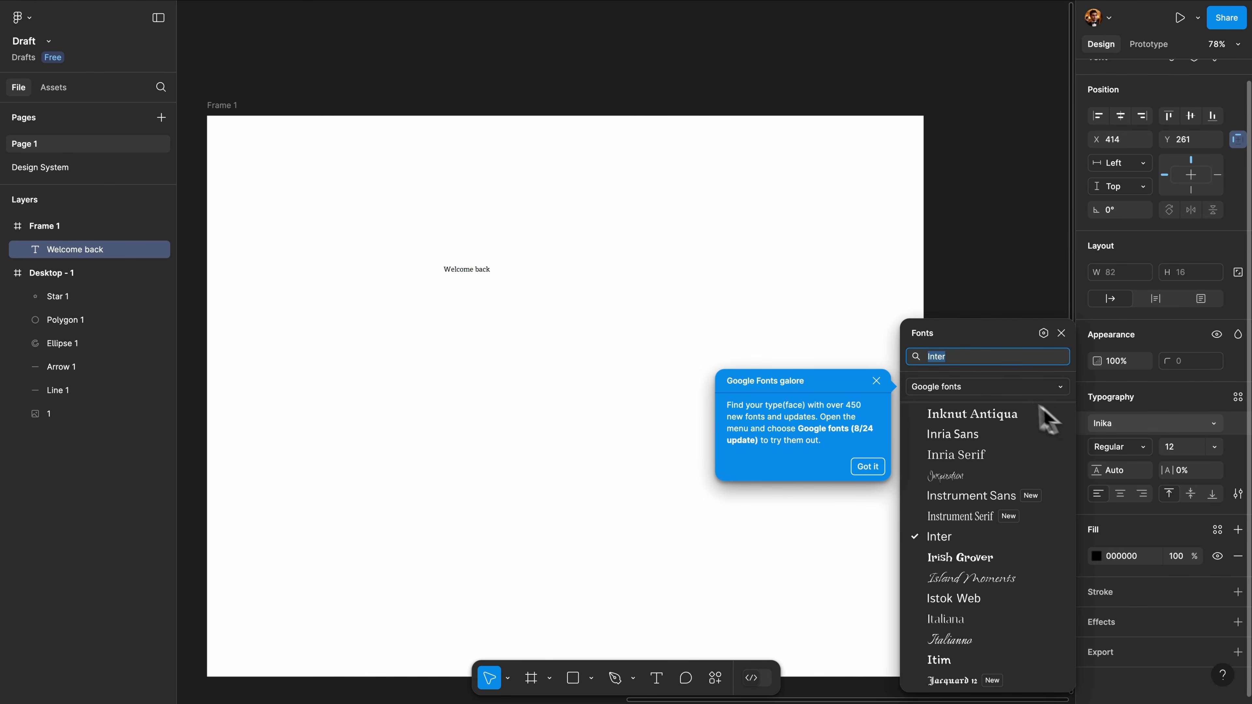
{"action": "left_click", "coordinate": [1002, 389]}
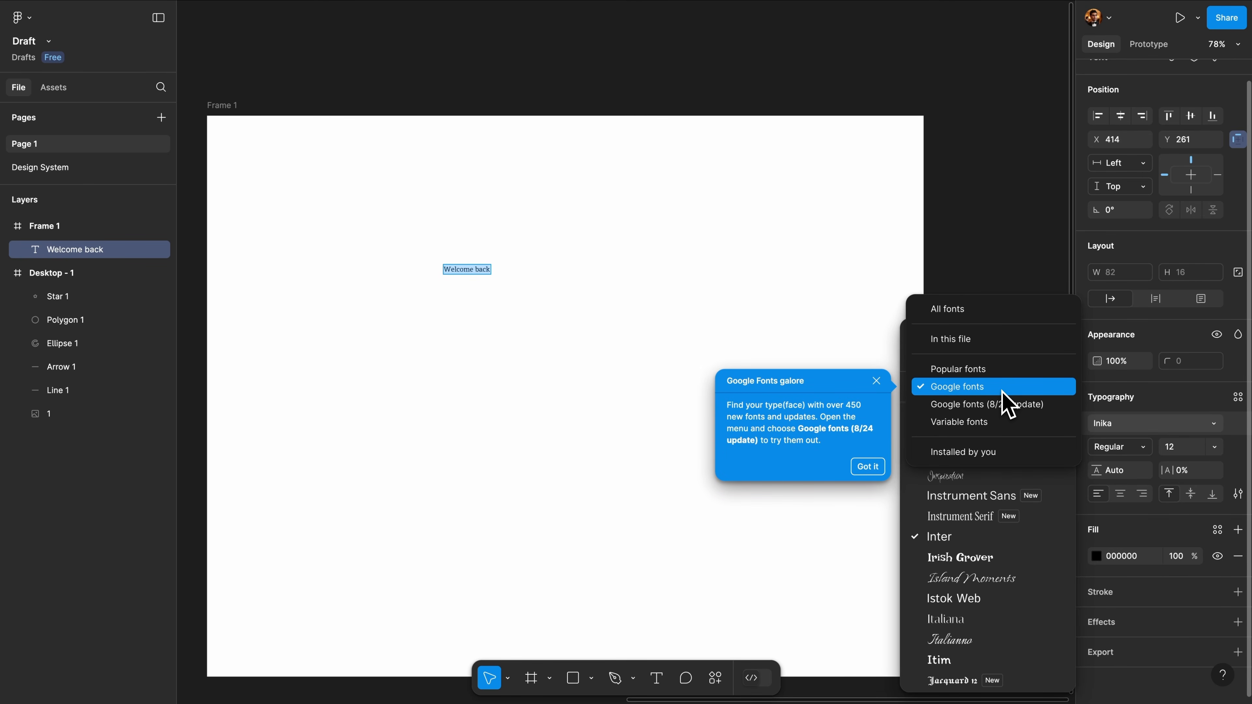
{"action": "left_click", "coordinate": [1004, 391]}
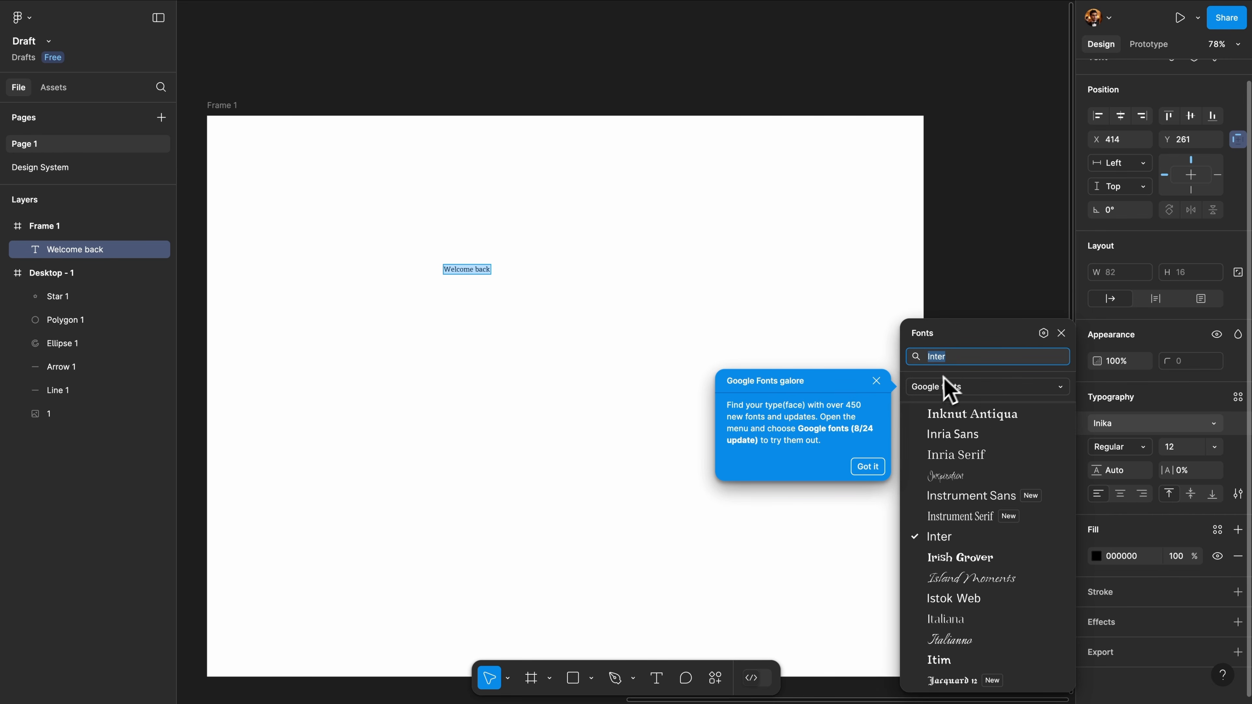
{"action": "scroll", "coordinate": [986, 469], "scroll_direction": "down", "scroll_amount": 3}
{"action": "scroll", "coordinate": [1020, 478], "scroll_direction": "down", "scroll_amount": 1}
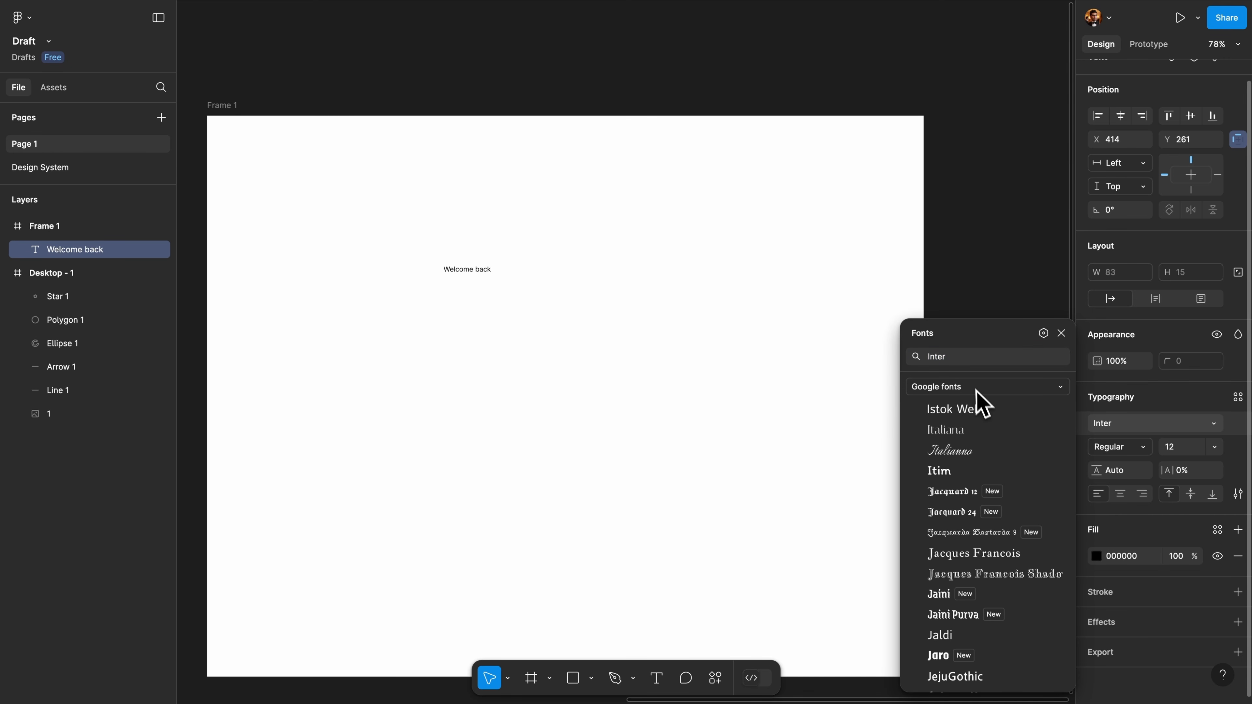
{"action": "left_click", "coordinate": [977, 360]}
{"action": "type", "text": "plus"}
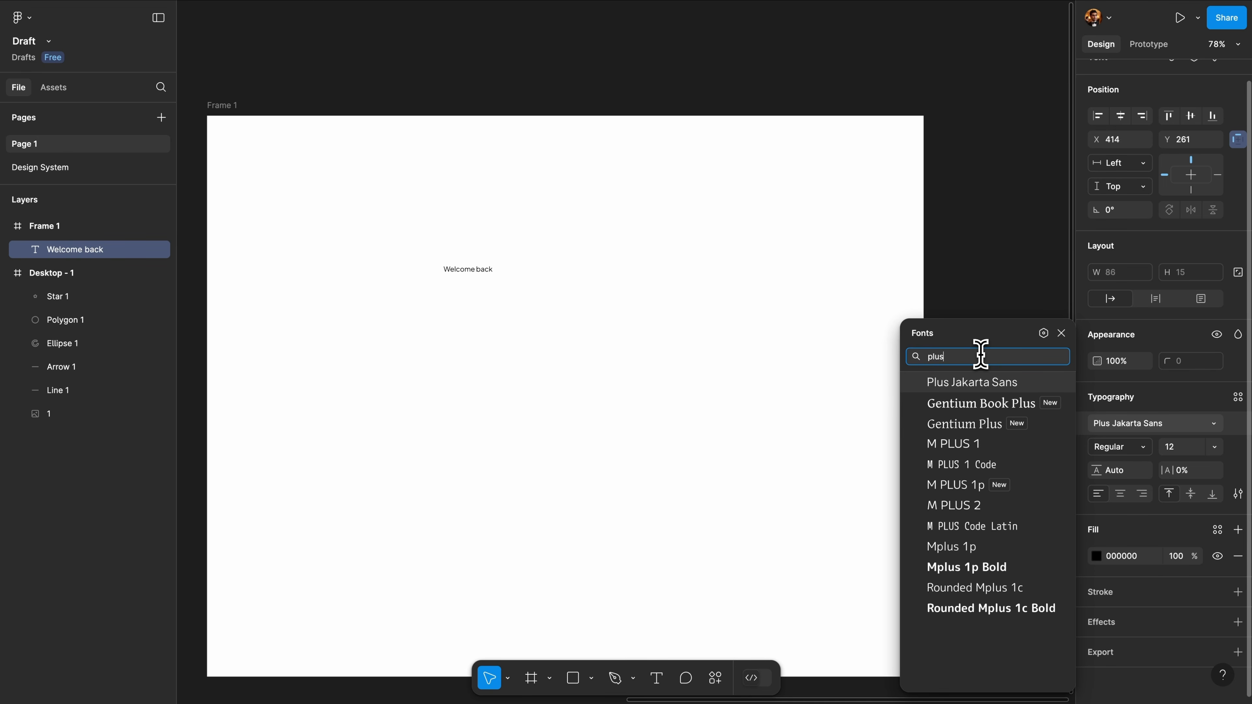
{"action": "left_click", "coordinate": [1001, 387]}
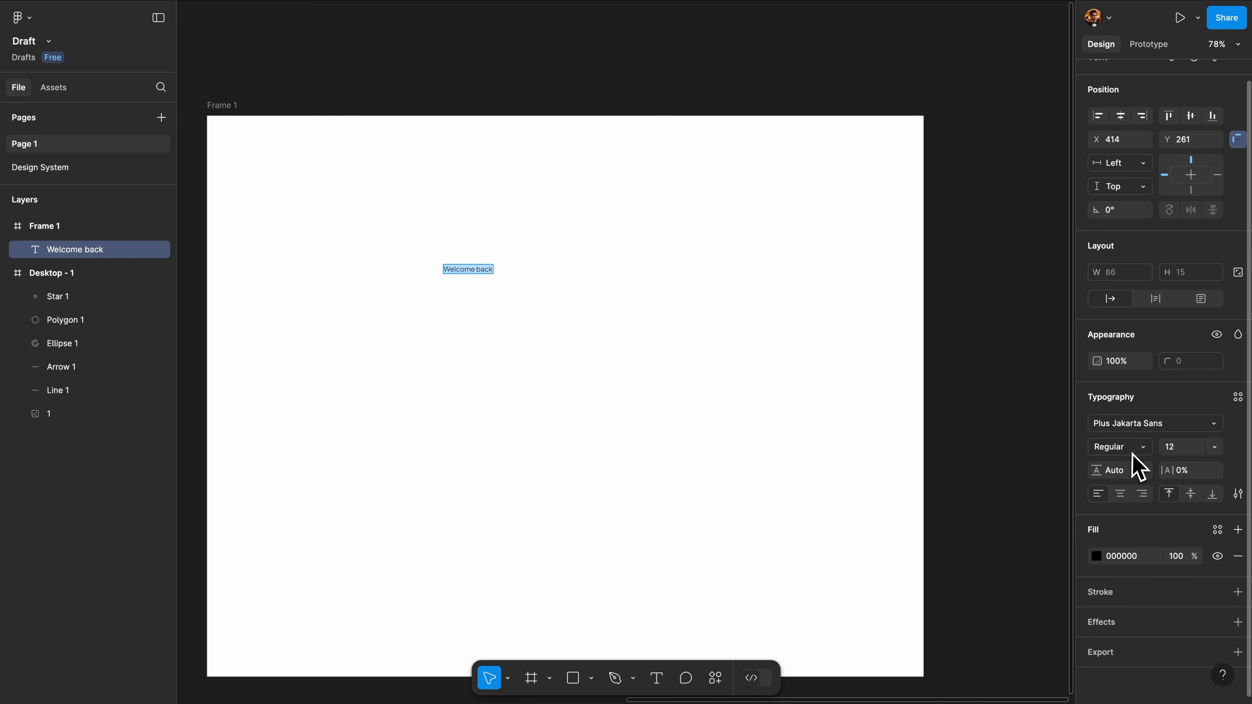
Make the text SemiBold, size 40, with -7% letter spacing, and move it to about X 444, Y 323
{"action": "left_click", "coordinate": [1113, 453]}
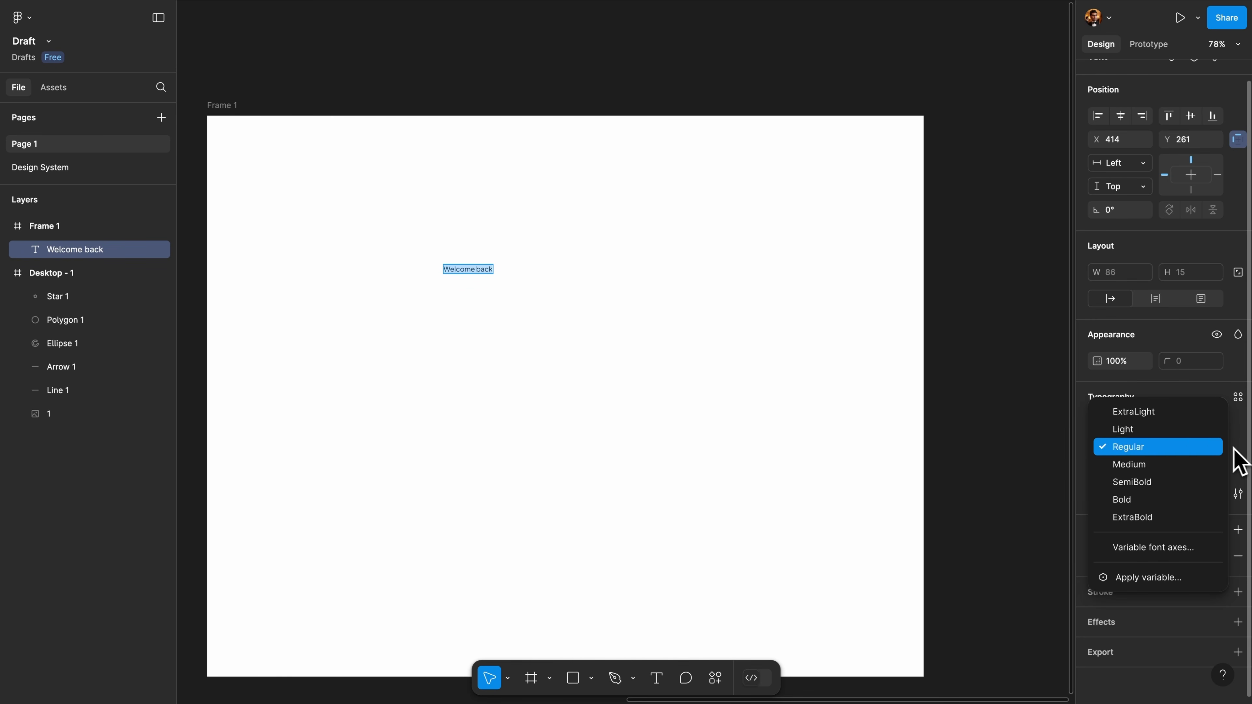
{"action": "left_click", "coordinate": [1165, 488]}
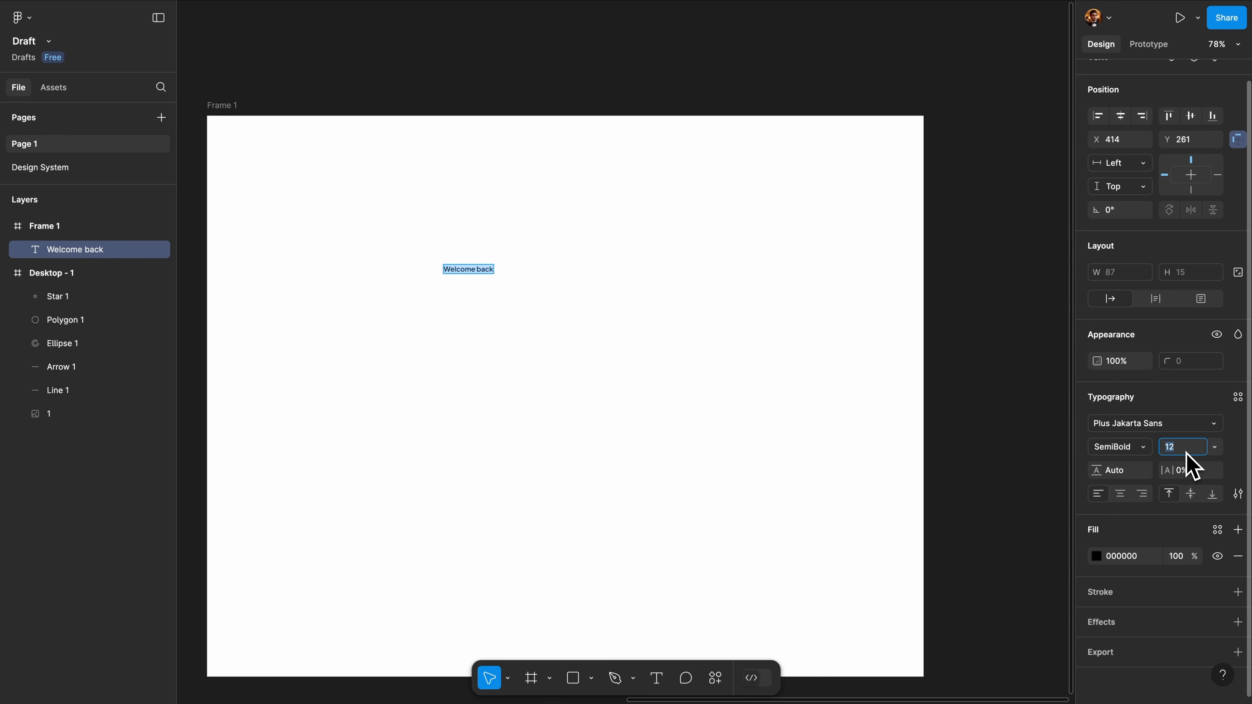
{"action": "type", "text": "40"}
{"action": "key", "text": "Return"}
{"action": "left_click_drag", "start_coordinate": [553, 286], "coordinate": [570, 321]}
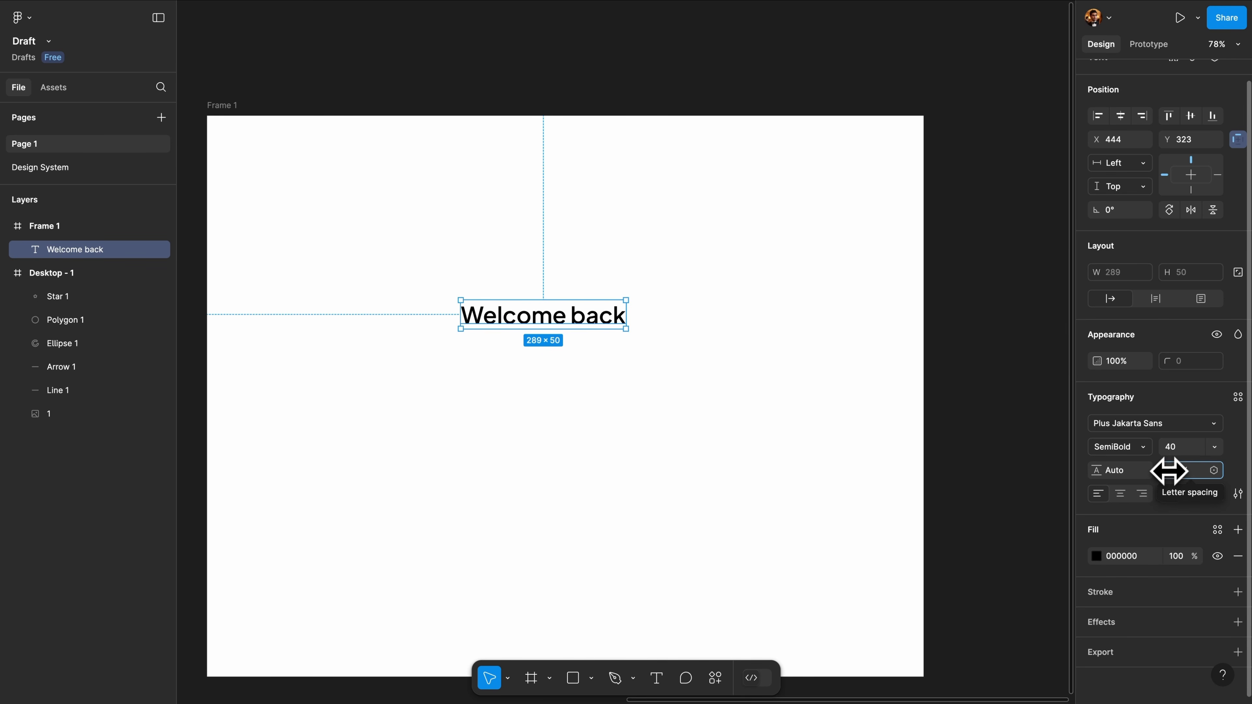
{"action": "left_click_drag", "start_coordinate": [1168, 470], "coordinate": [1134, 511]}
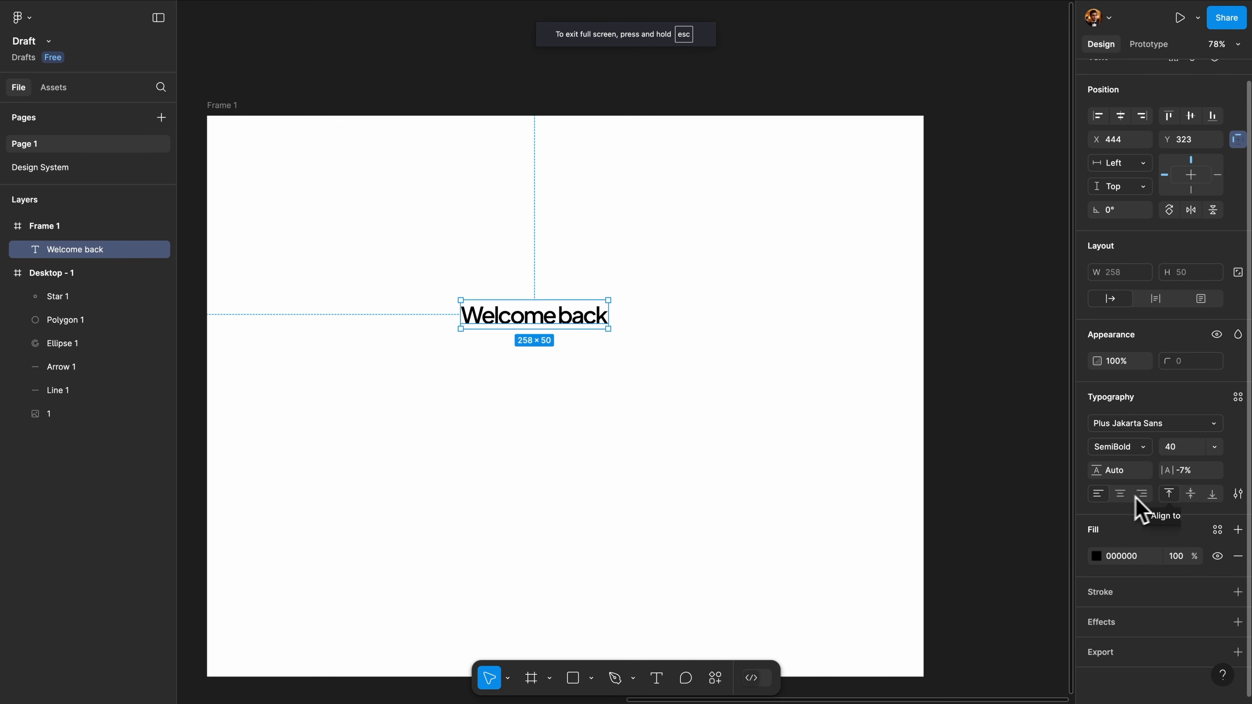
Try underlining the "Welcome back" text and apply a strikethrough decoration instead
{"action": "left_click", "coordinate": [1240, 496]}
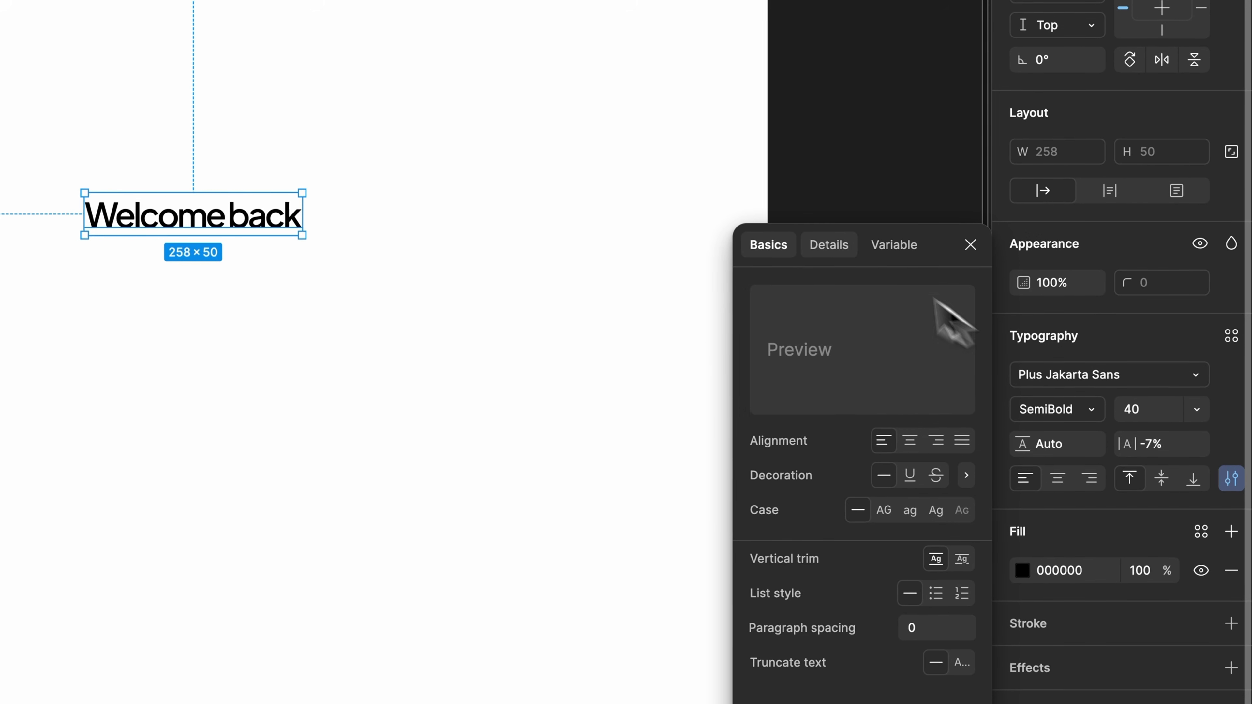
{"action": "left_click", "coordinate": [909, 476]}
{"action": "left_click", "coordinate": [936, 477]}
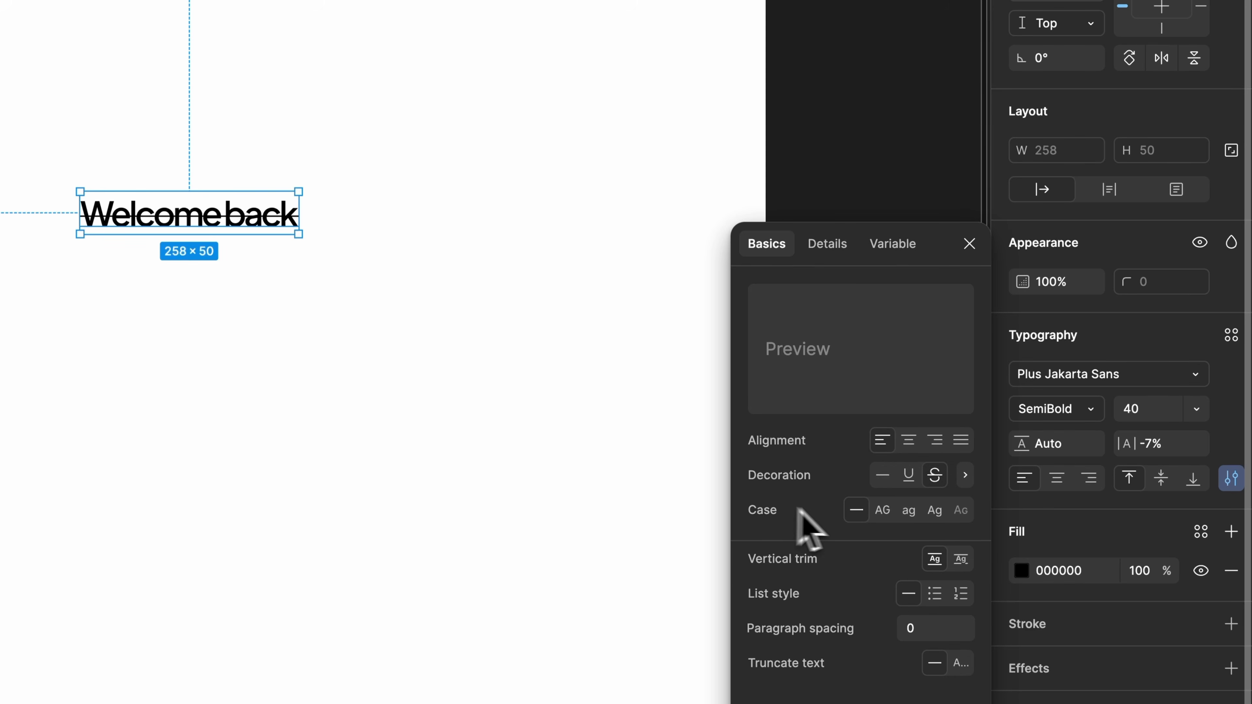
Try uppercase, lowercase and title case on the text, restore its original case, and view the detailed type settings
{"action": "left_click", "coordinate": [883, 513]}
{"action": "left_click", "coordinate": [909, 513]}
{"action": "left_click", "coordinate": [935, 513]}
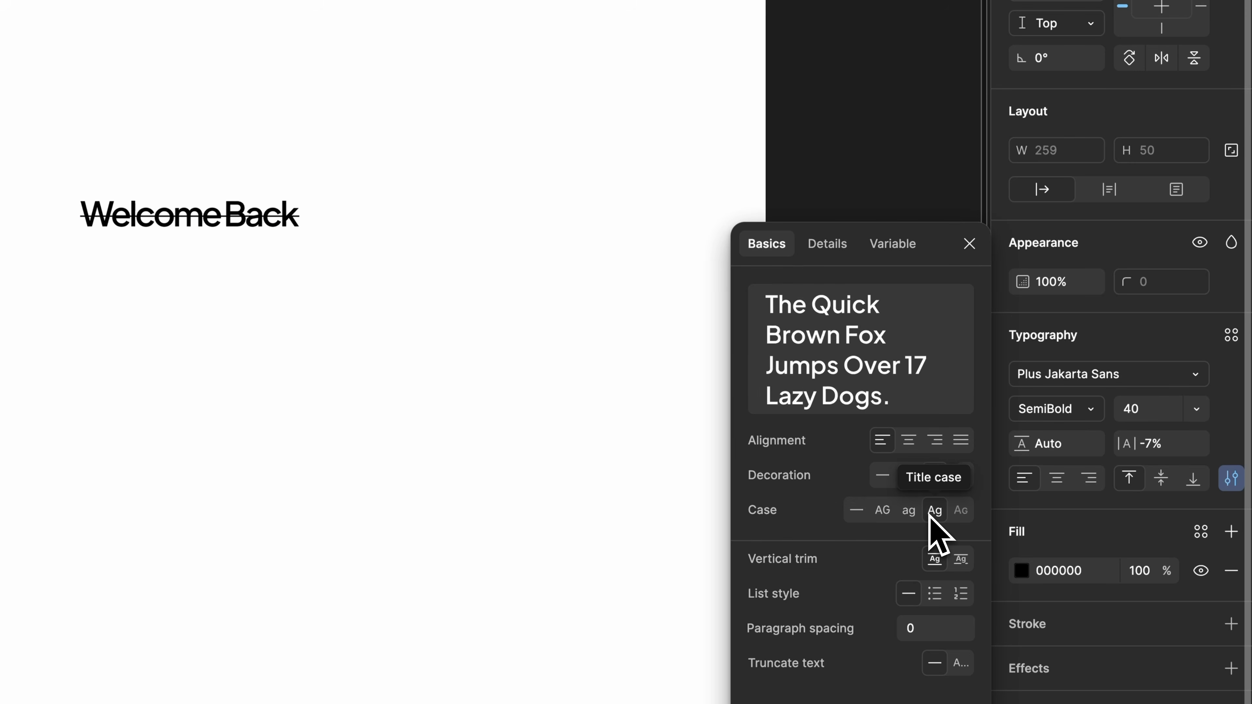
{"action": "left_click", "coordinate": [857, 513]}
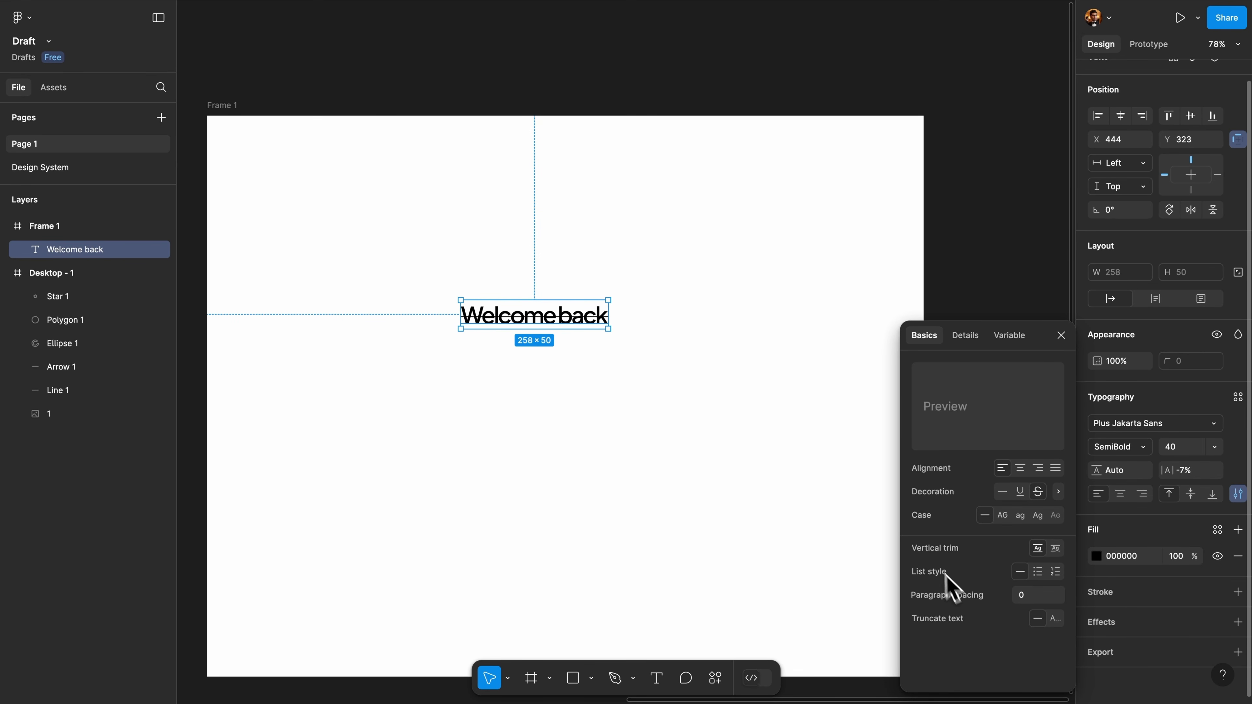
{"action": "left_click", "coordinate": [966, 337]}
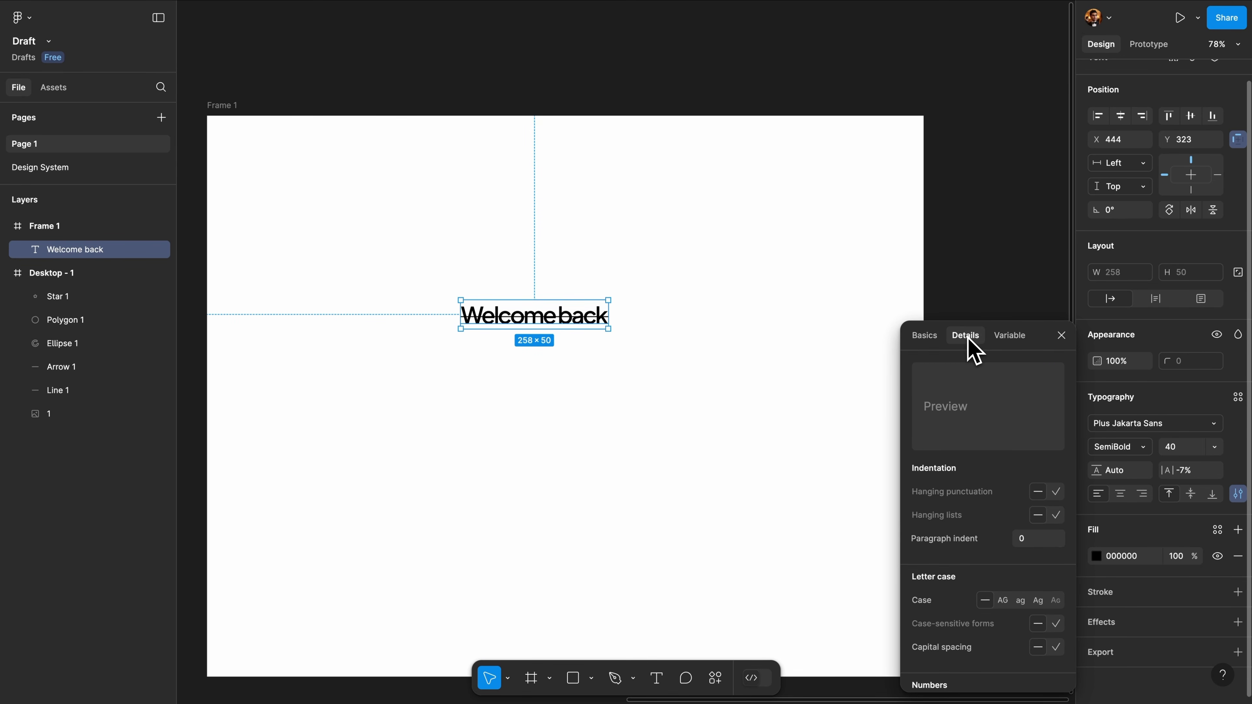
{"action": "left_click", "coordinate": [1062, 335]}
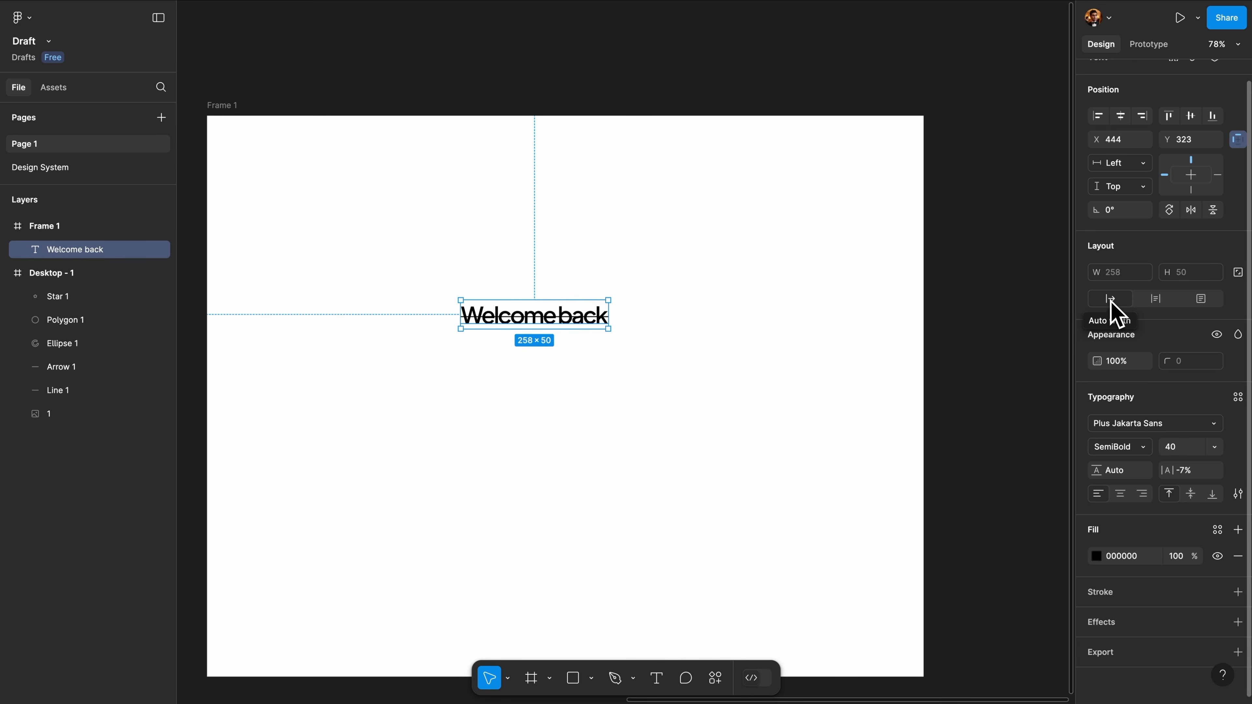
Extend the text to read "Welcome back to another tutorial!"
{"action": "double_click", "coordinate": [607, 318]}
{"action": "left_click", "coordinate": [606, 316]}
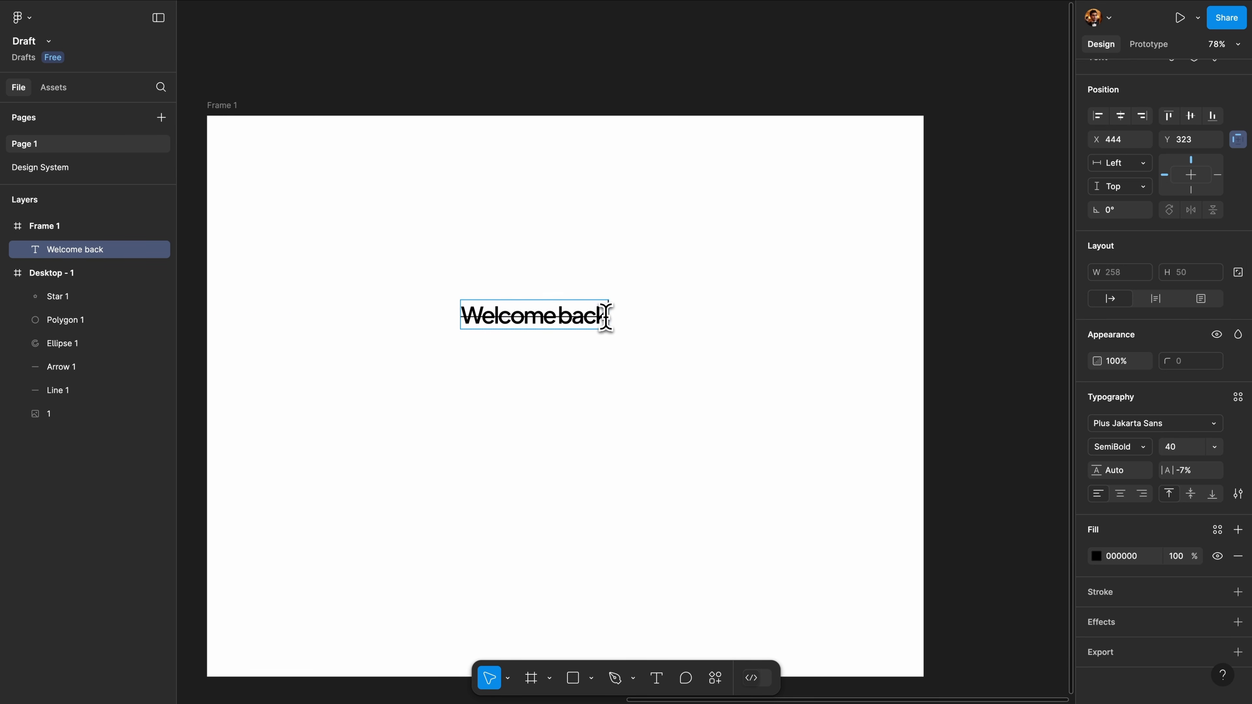
{"action": "type", "text": "to"}
{"action": "key", "text": "BackSpace"}
{"action": "key", "text": "BackSpace"}
{"action": "type", "text": "to"}
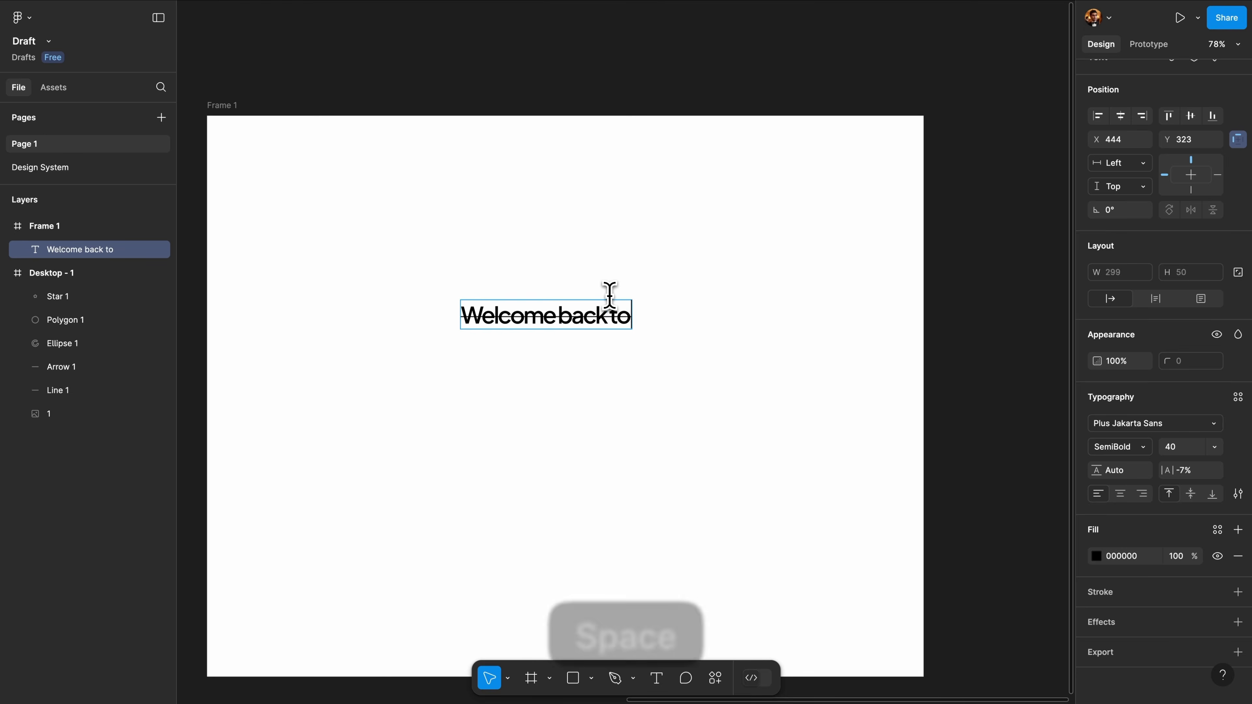
{"action": "type", "text": " another tutorial!"}
Set the whole text's letter spacing to 3% and move it to about X 382, Y 346
{"action": "key", "text": "super+a"}
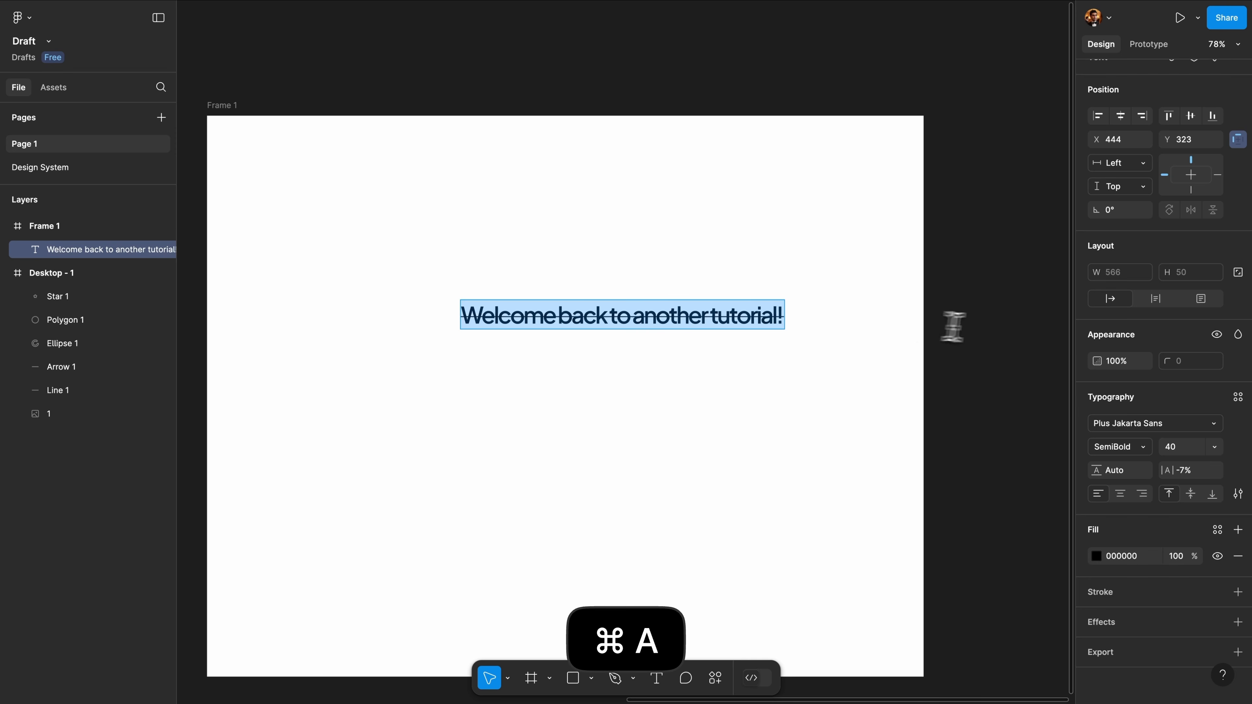
{"action": "left_click_drag", "start_coordinate": [1174, 473], "coordinate": [1193, 473]}
{"action": "key", "text": "Escape"}
Remove the strikethrough from the text and move it to about X 287, Y 377
{"action": "left_click", "coordinate": [1239, 494]}
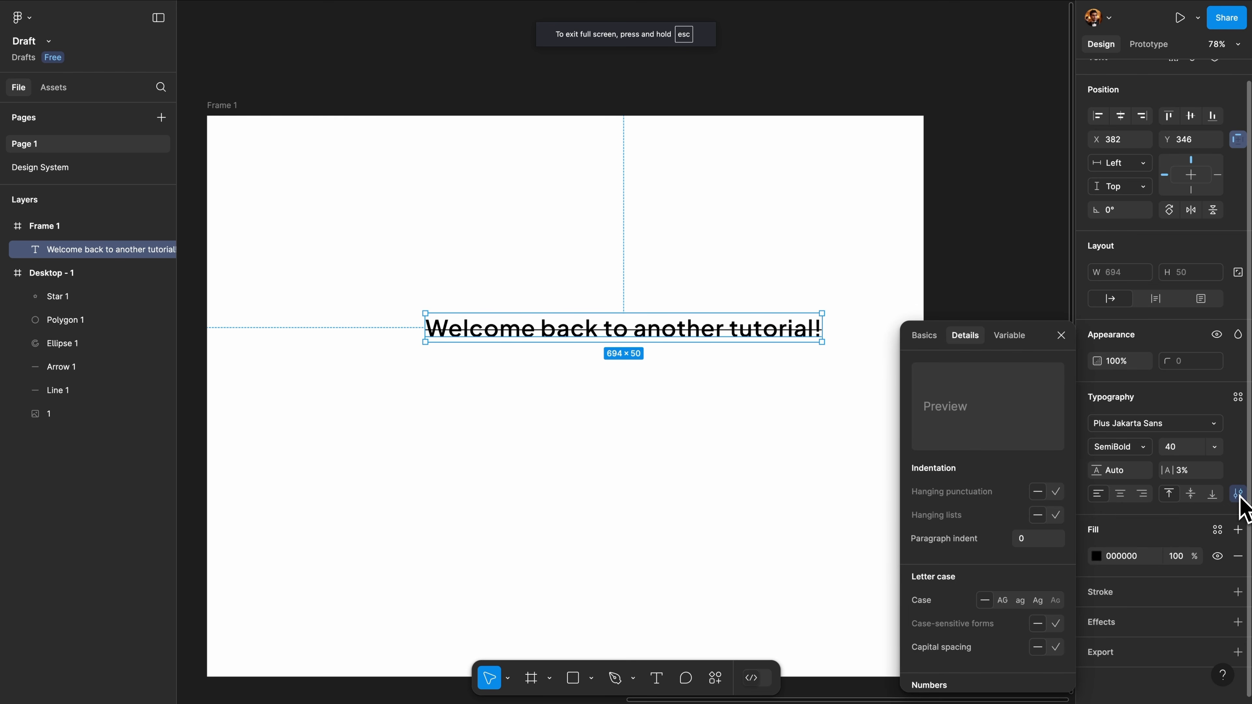
{"action": "left_click", "coordinate": [925, 339]}
{"action": "left_click", "coordinate": [750, 329]}
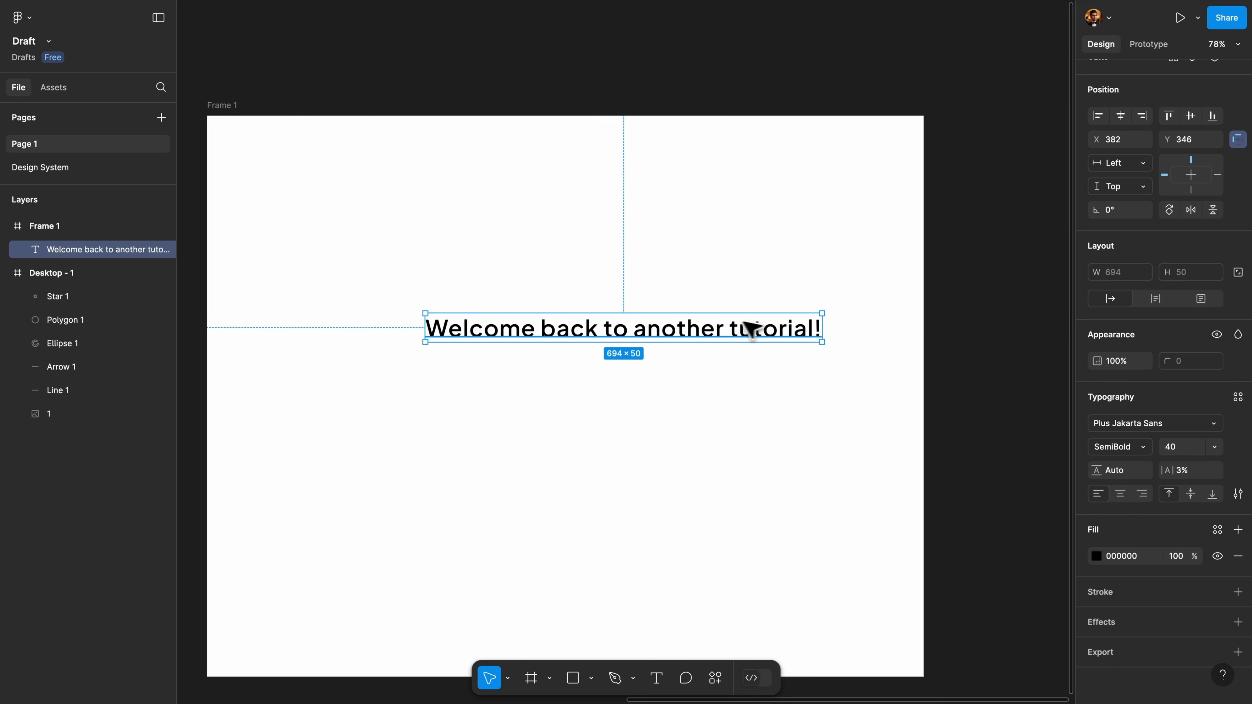
{"action": "left_click_drag", "start_coordinate": [750, 329], "coordinate": [696, 348]}
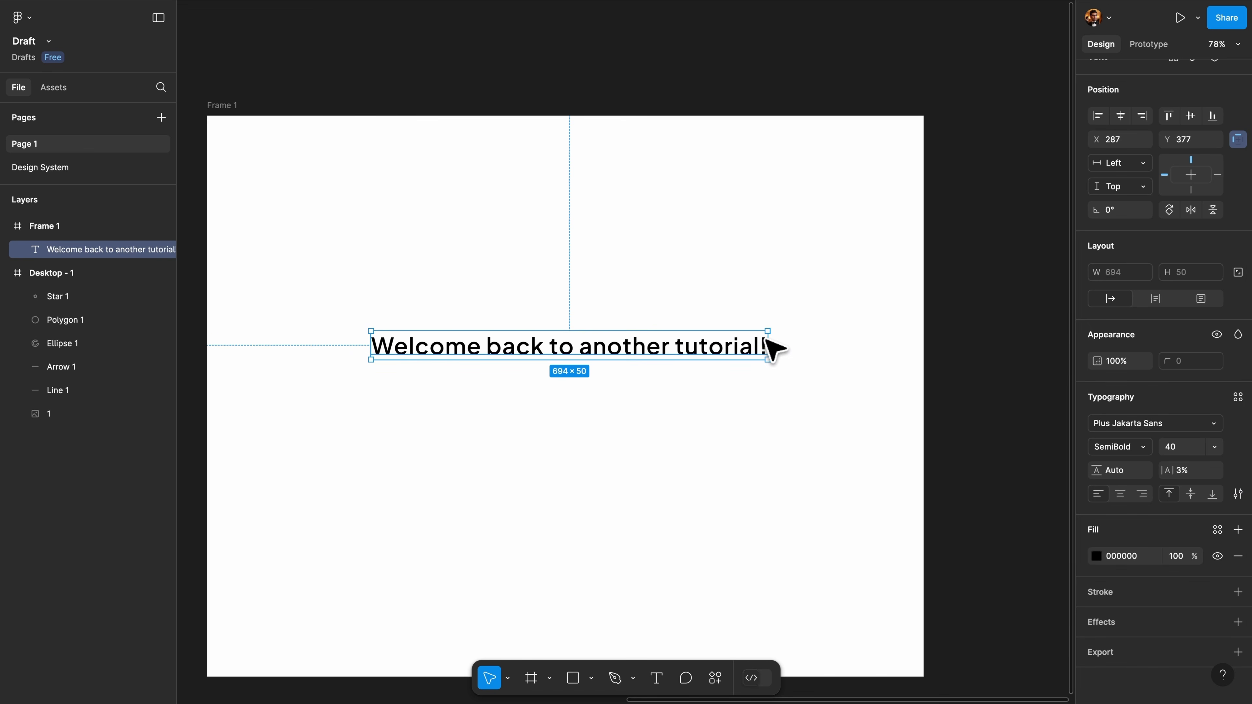
Set the text box to auto height and add a new line reading "Today we are going to talk about Figma."
{"action": "left_click", "coordinate": [1157, 301]}
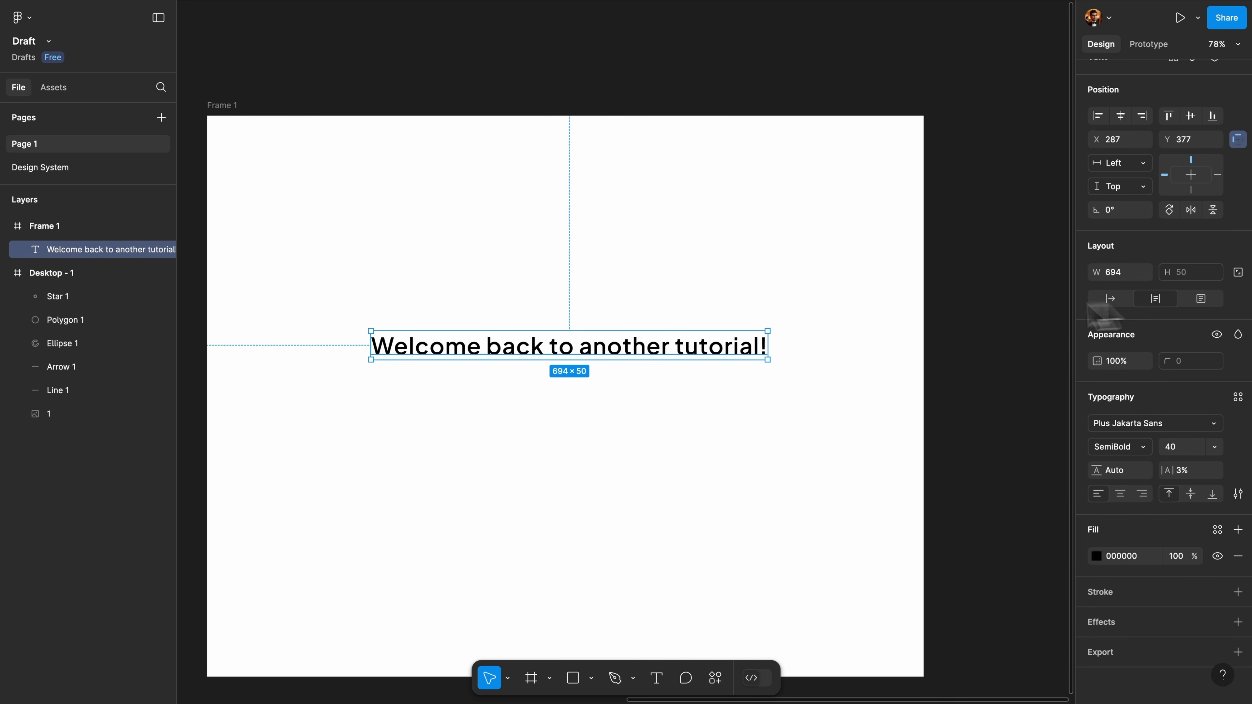
{"action": "double_click", "coordinate": [752, 344]}
{"action": "key", "text": "Right"}
{"action": "key", "text": "Return"}
{"action": "type", "text": "Today we are"}
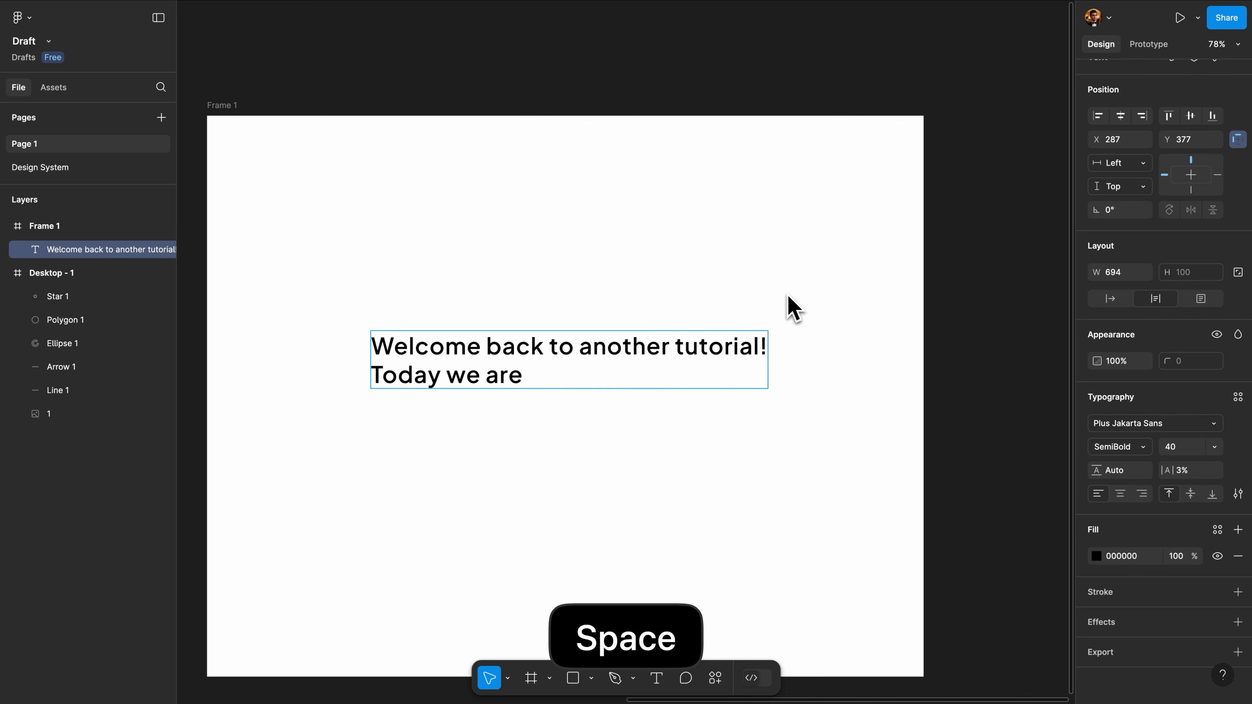
{"action": "type", "text": " going to talk about Figma."}
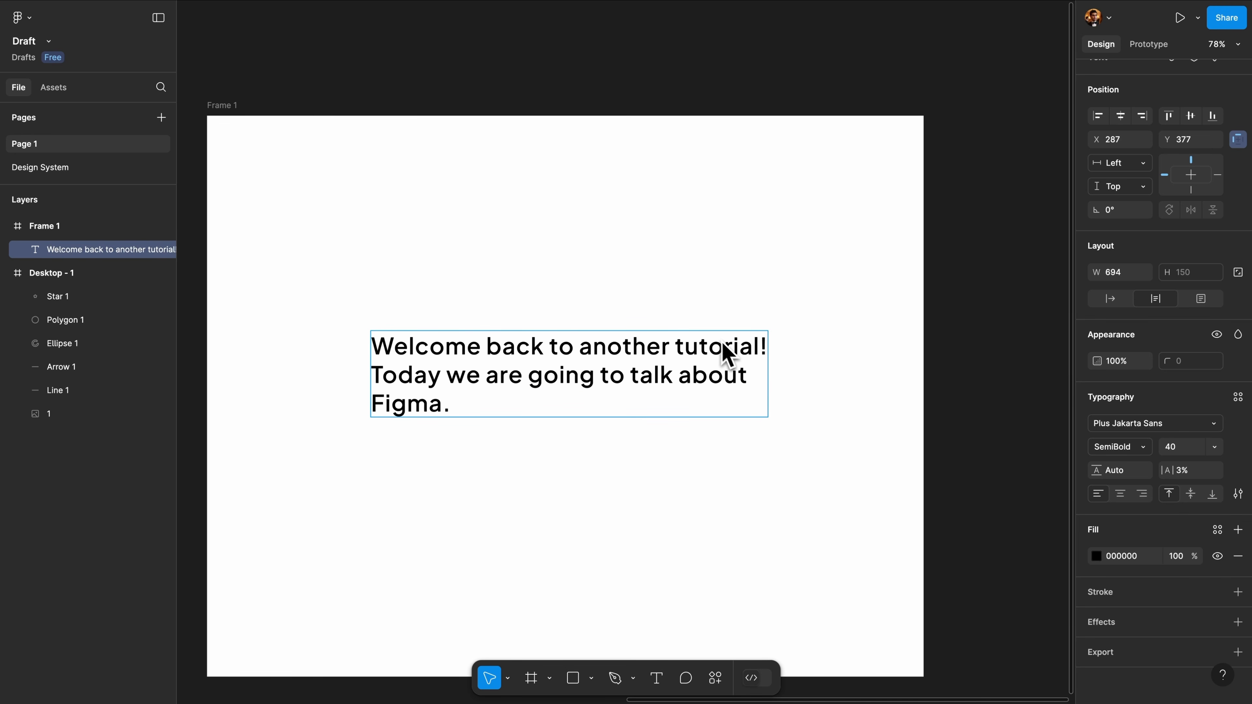
{"action": "key", "text": "Escape"}
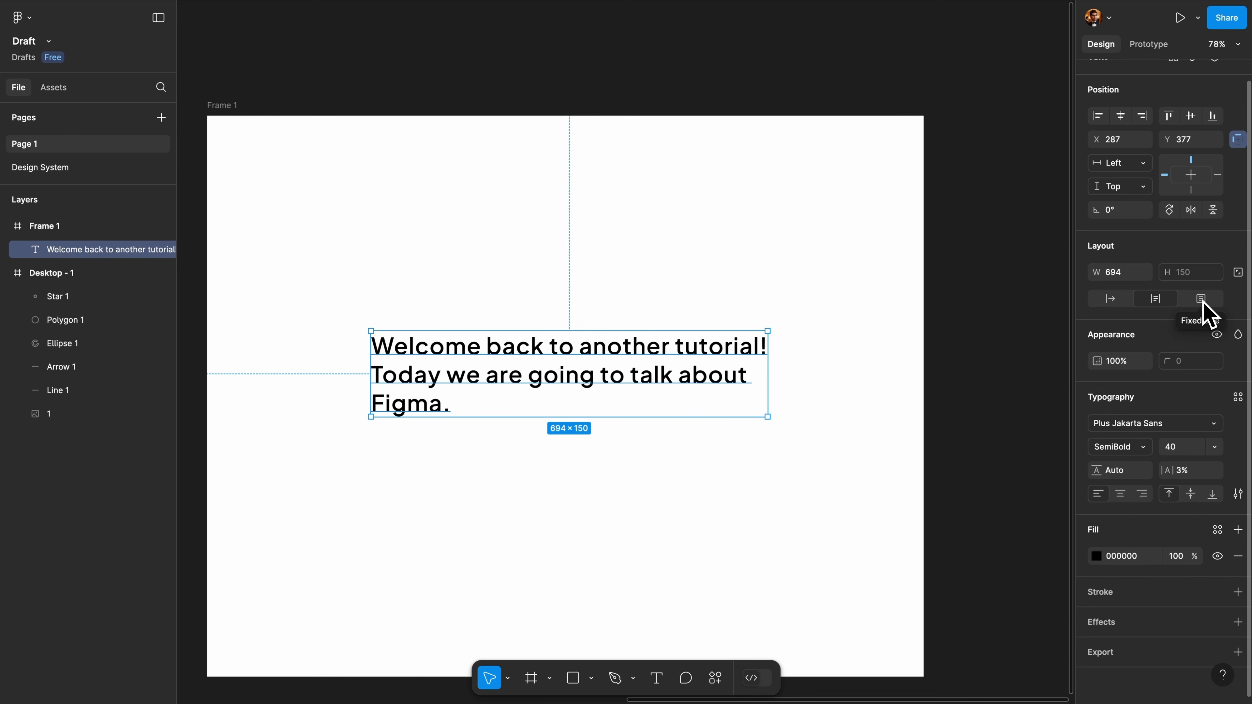
Set the text box to fixed size, copy all of its text and paste it twice at the end
{"action": "left_click", "coordinate": [1201, 299]}
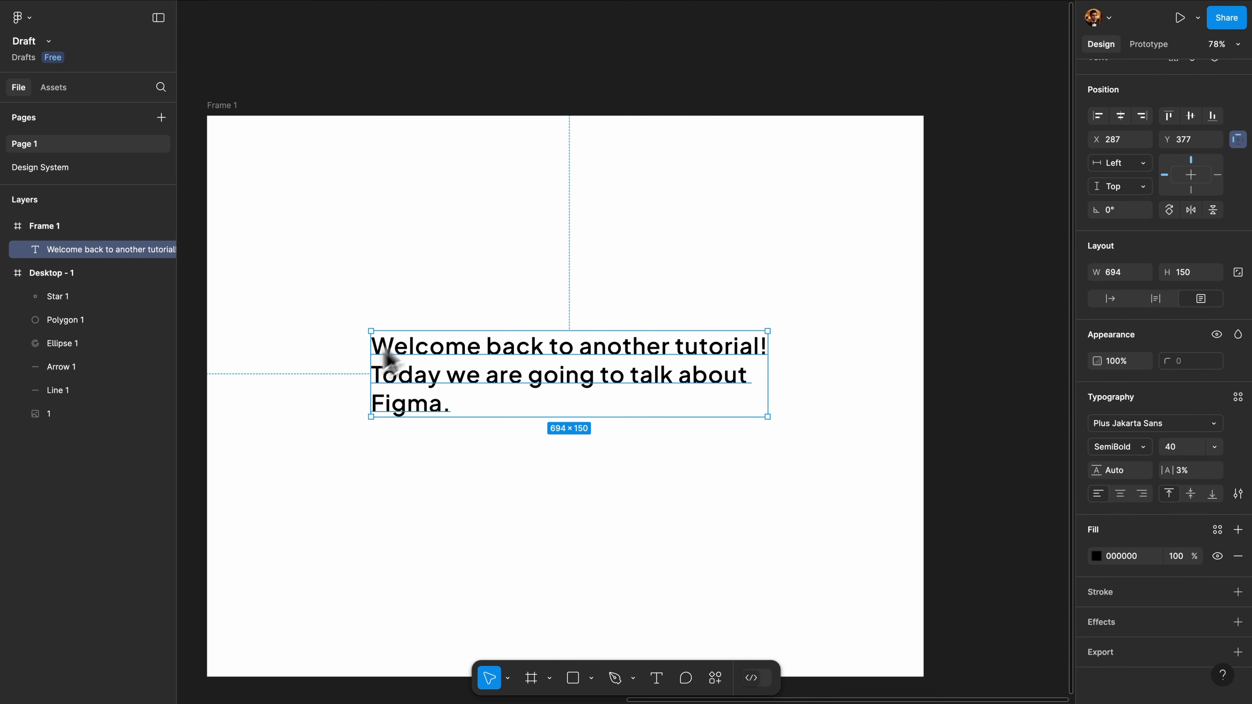
{"action": "left_click", "coordinate": [542, 427]}
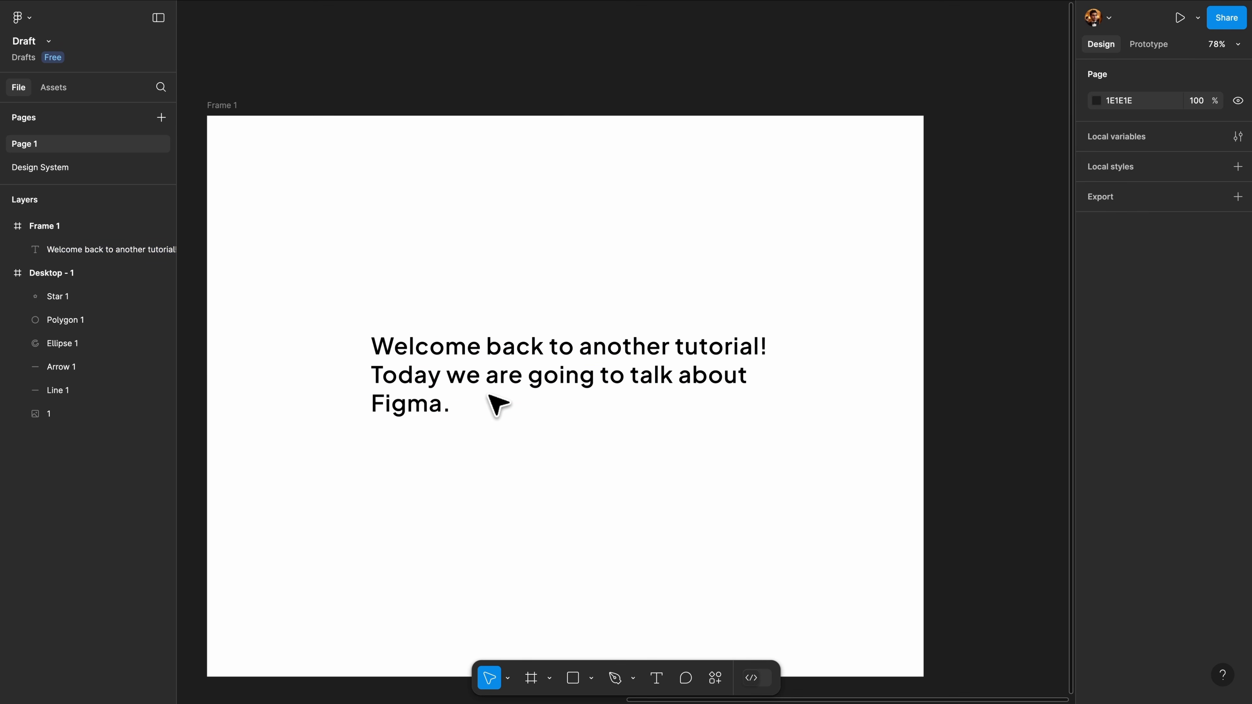
{"action": "double_click", "coordinate": [447, 398]}
{"action": "key", "text": "super+c"}
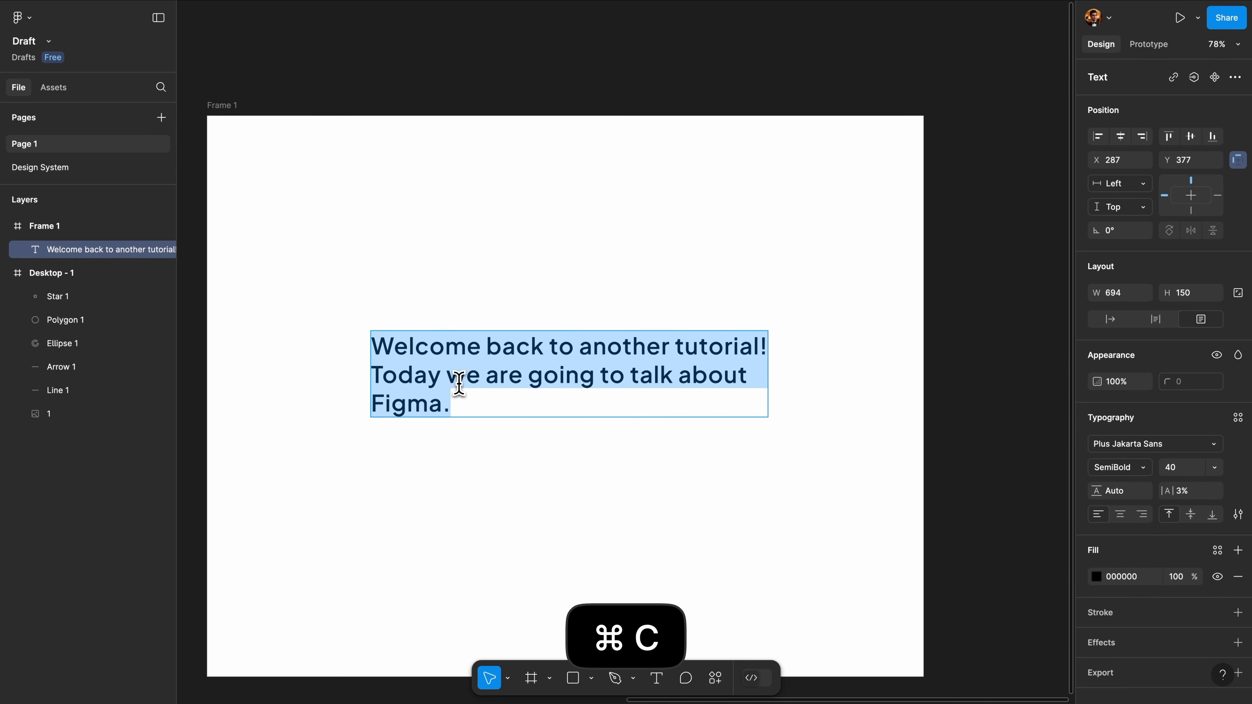
{"action": "left_click", "coordinate": [461, 398]}
{"action": "key", "text": "super+v"}
{"action": "key", "text": "super+v"}
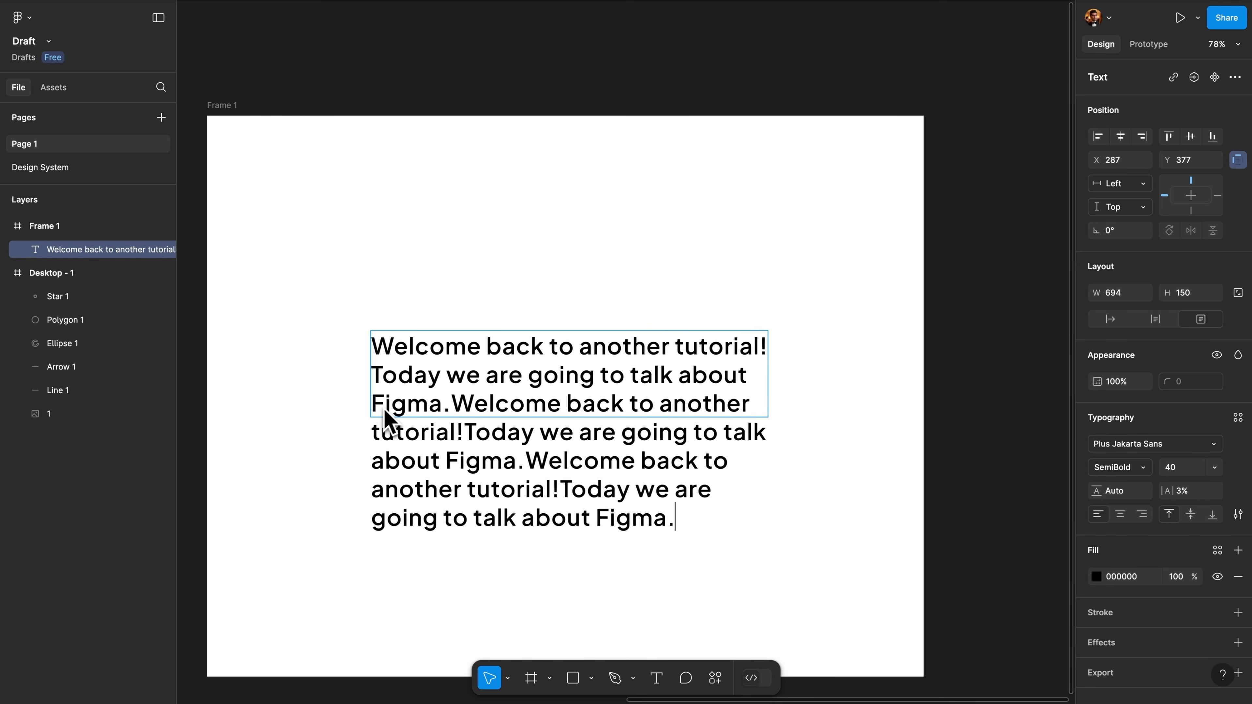
Switch the text box to auto width and back to auto height, and delete it from Frame 1
{"action": "left_click", "coordinate": [1112, 320]}
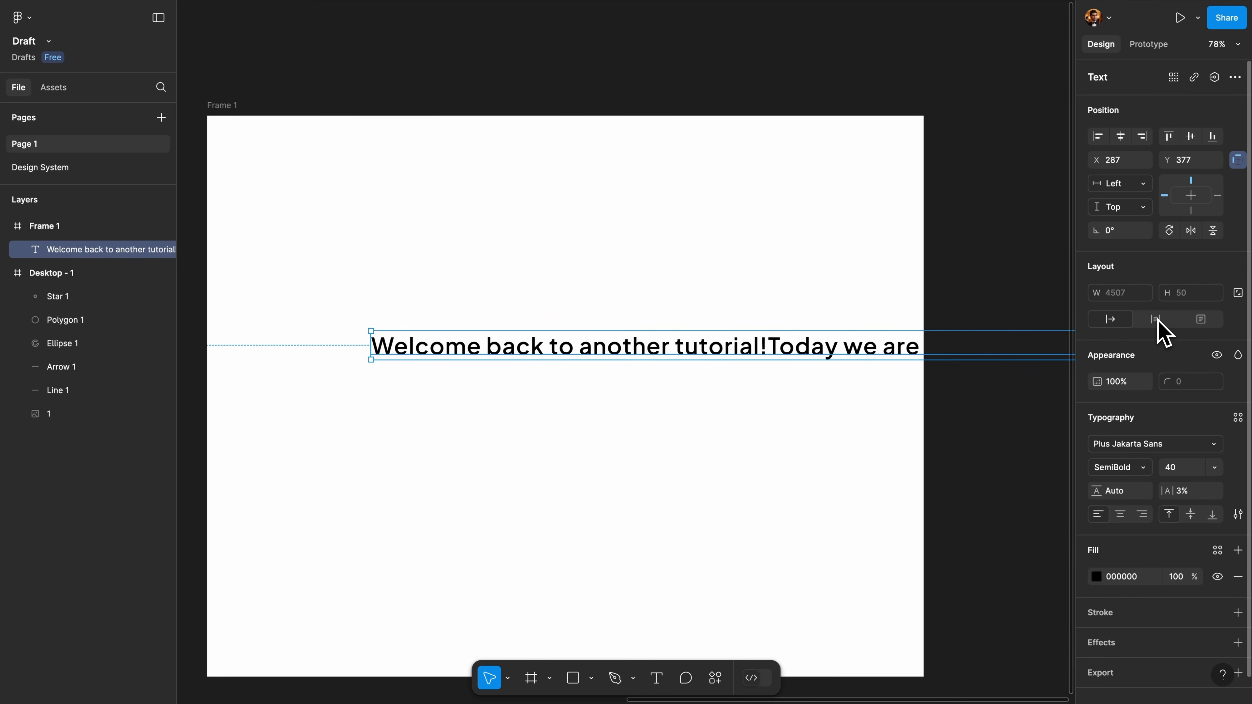
{"action": "left_click", "coordinate": [1158, 329]}
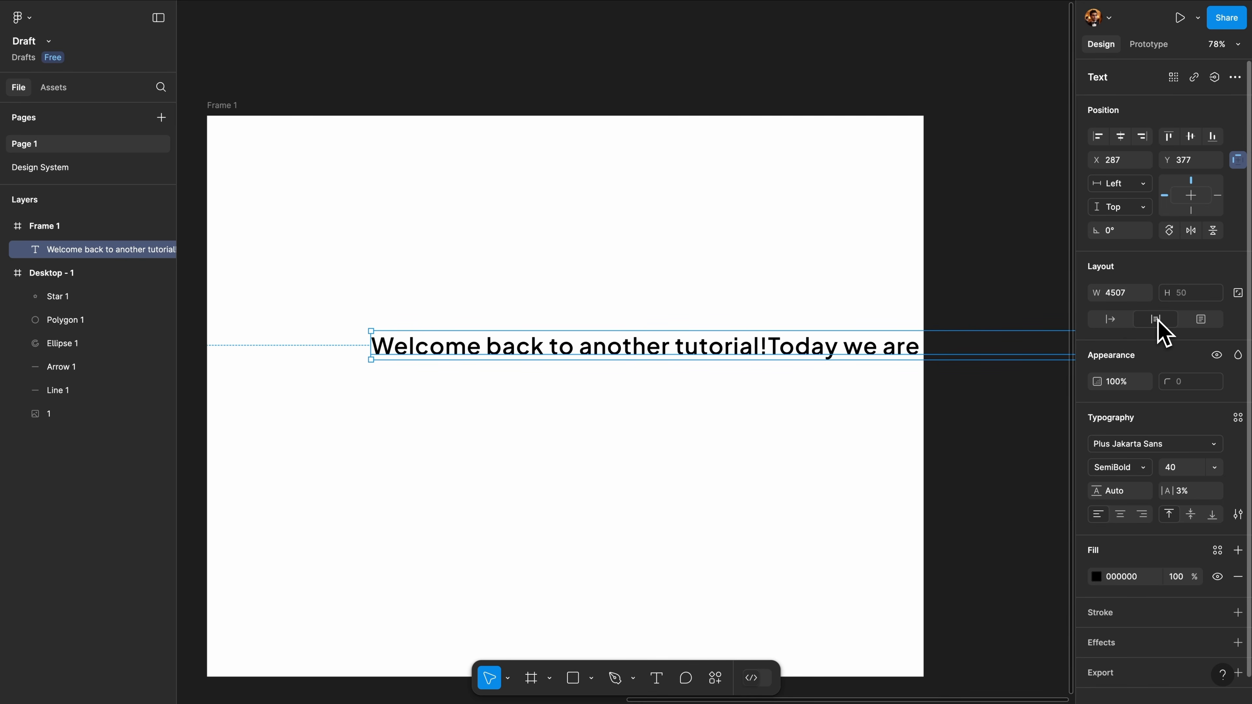
{"action": "left_click", "coordinate": [912, 307]}
{"action": "left_click", "coordinate": [890, 352]}
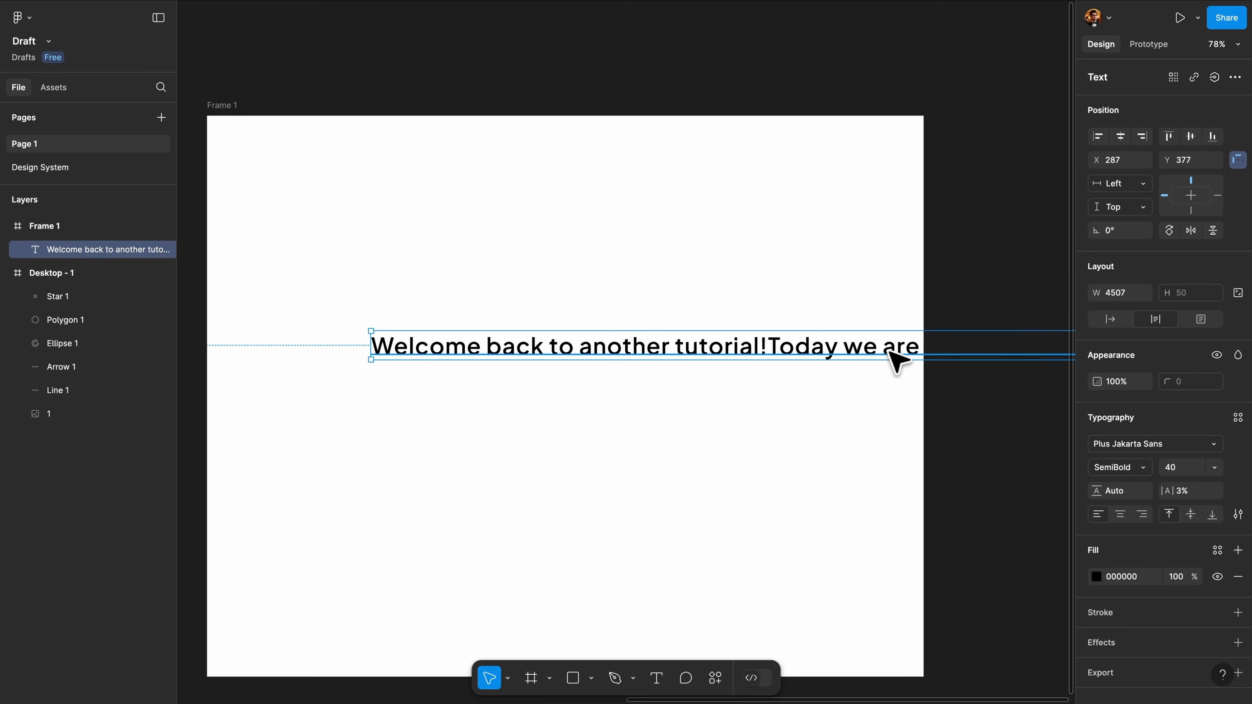
{"action": "key", "text": "Delete"}
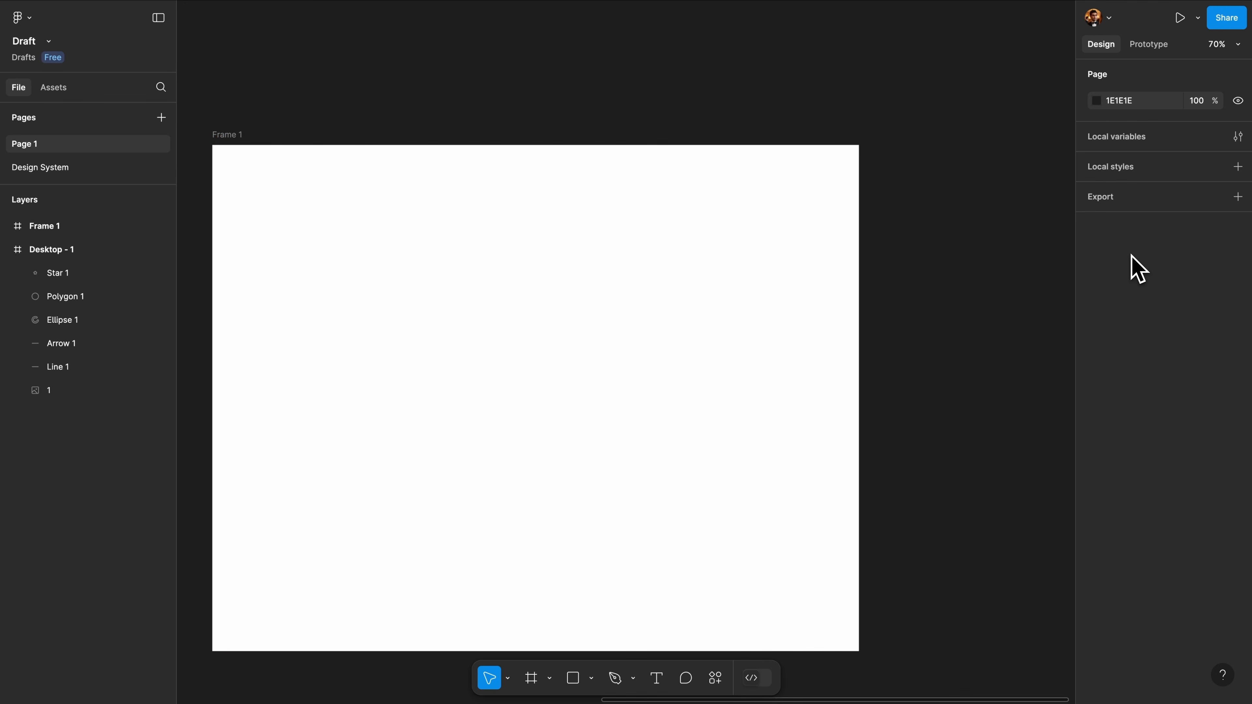
Draw a rectangle about 280 × 244 in Frame 1 at about X 402, Y 255
{"action": "left_click", "coordinate": [592, 679]}
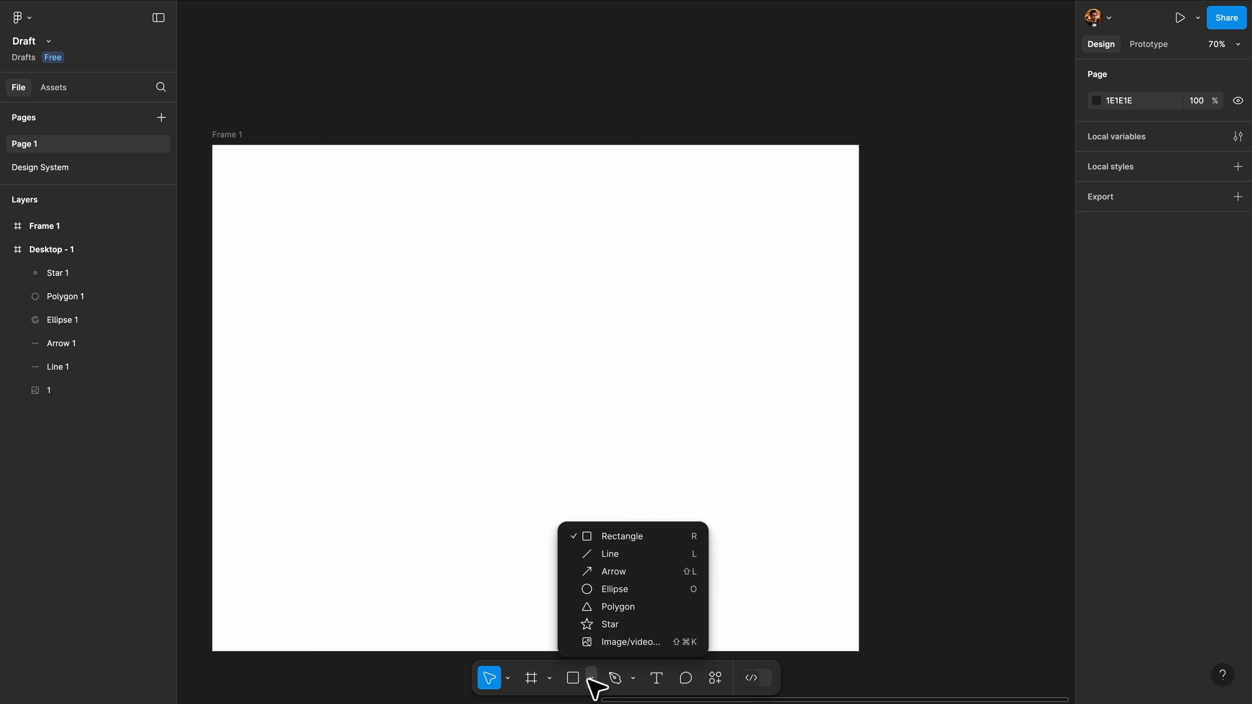
{"action": "left_click", "coordinate": [623, 536]}
{"action": "left_click_drag", "start_coordinate": [420, 277], "coordinate": [564, 403]}
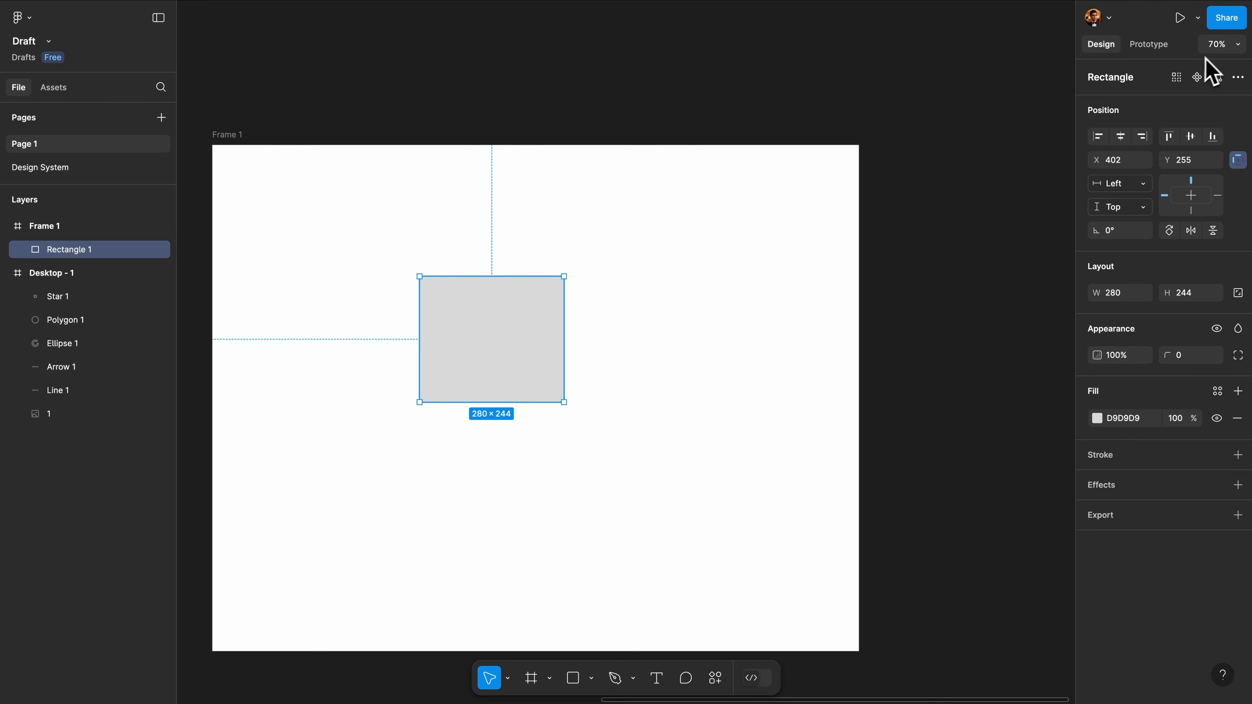
Turn property labels on and back off, and delete the rectangle from Frame 1
{"action": "left_click", "coordinate": [1238, 46]}
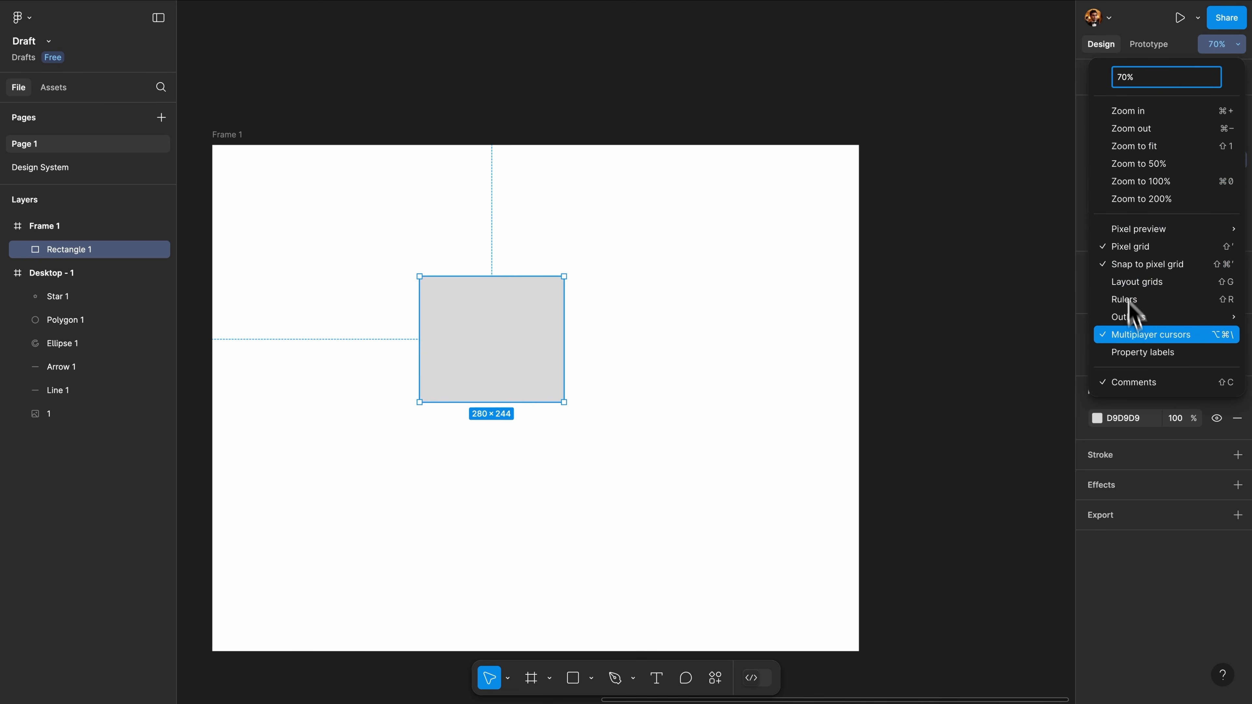
{"action": "left_click", "coordinate": [1183, 357]}
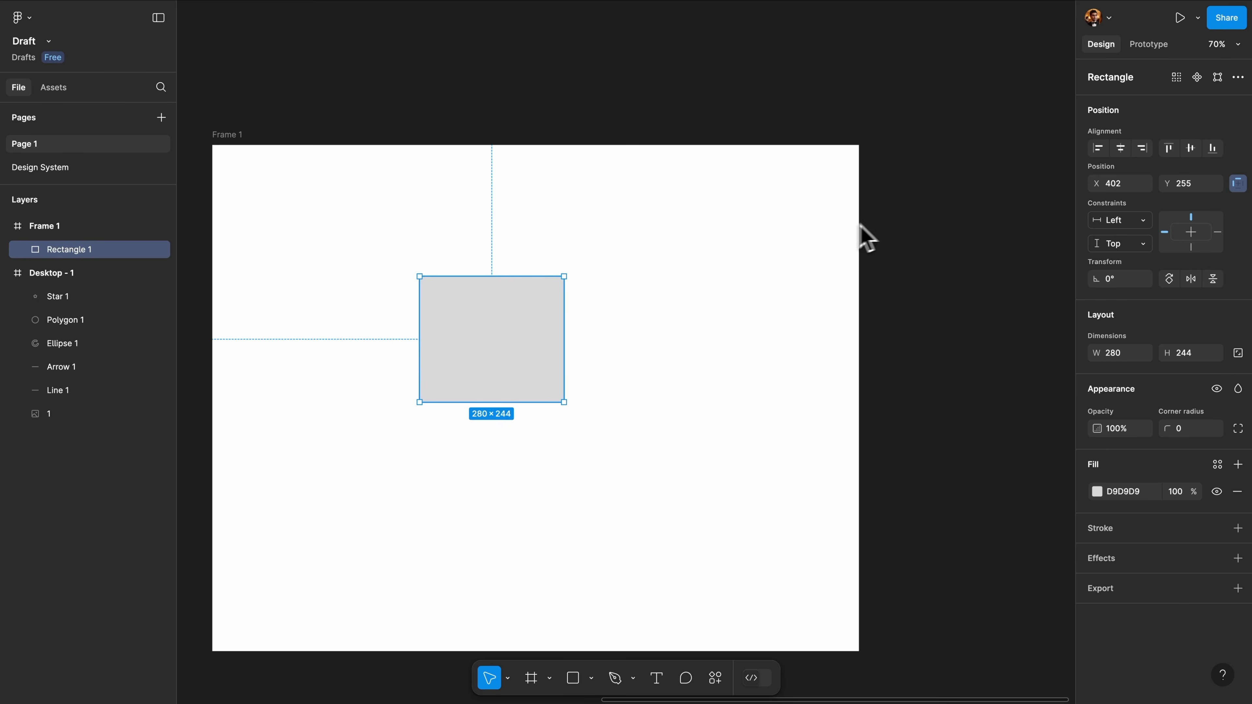
{"action": "left_click", "coordinate": [1238, 46]}
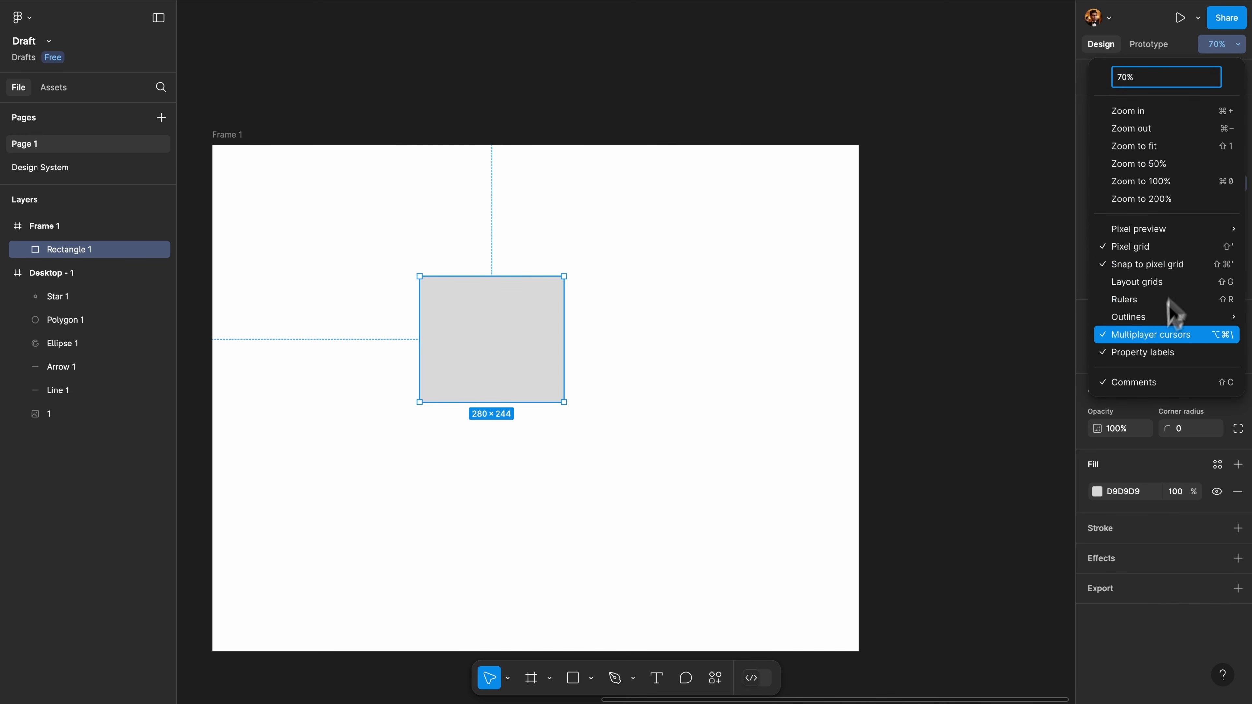
{"action": "left_click", "coordinate": [1139, 353]}
{"action": "key", "text": "super+z"}
{"action": "key", "text": "BackSpace"}
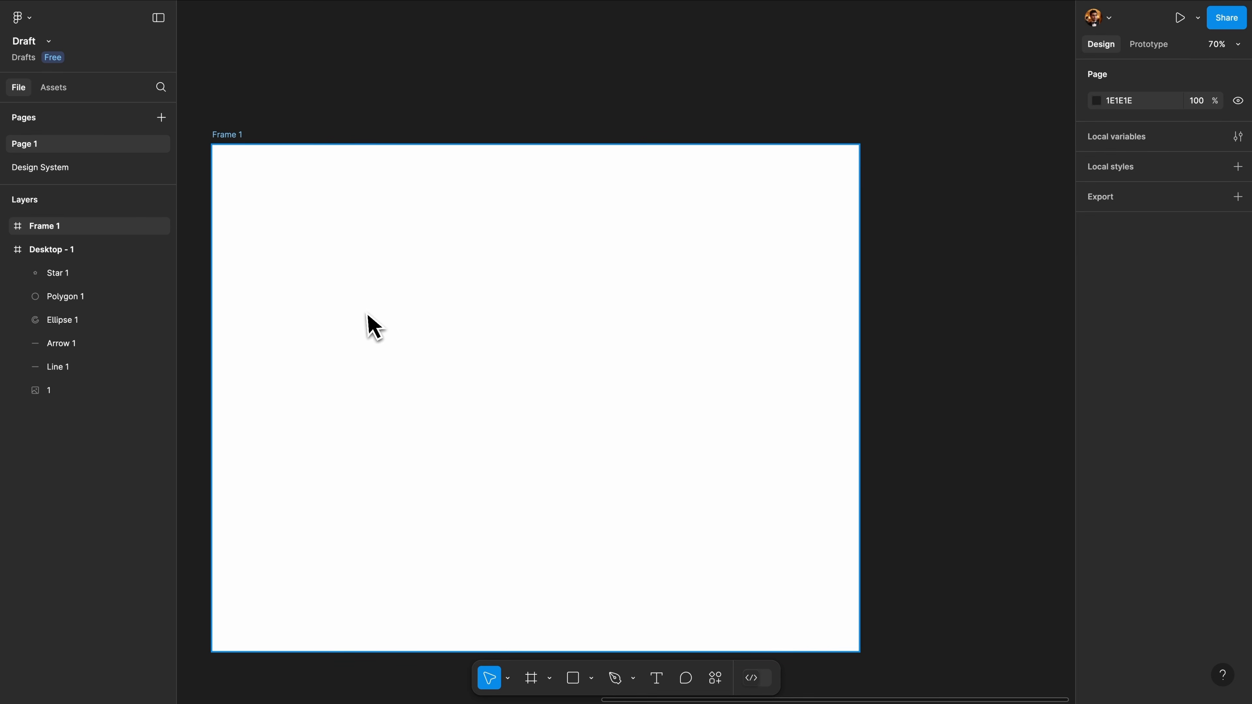
Leave the draft file for the file browser and open the Figma Community
{"action": "left_click", "coordinate": [33, 23]}
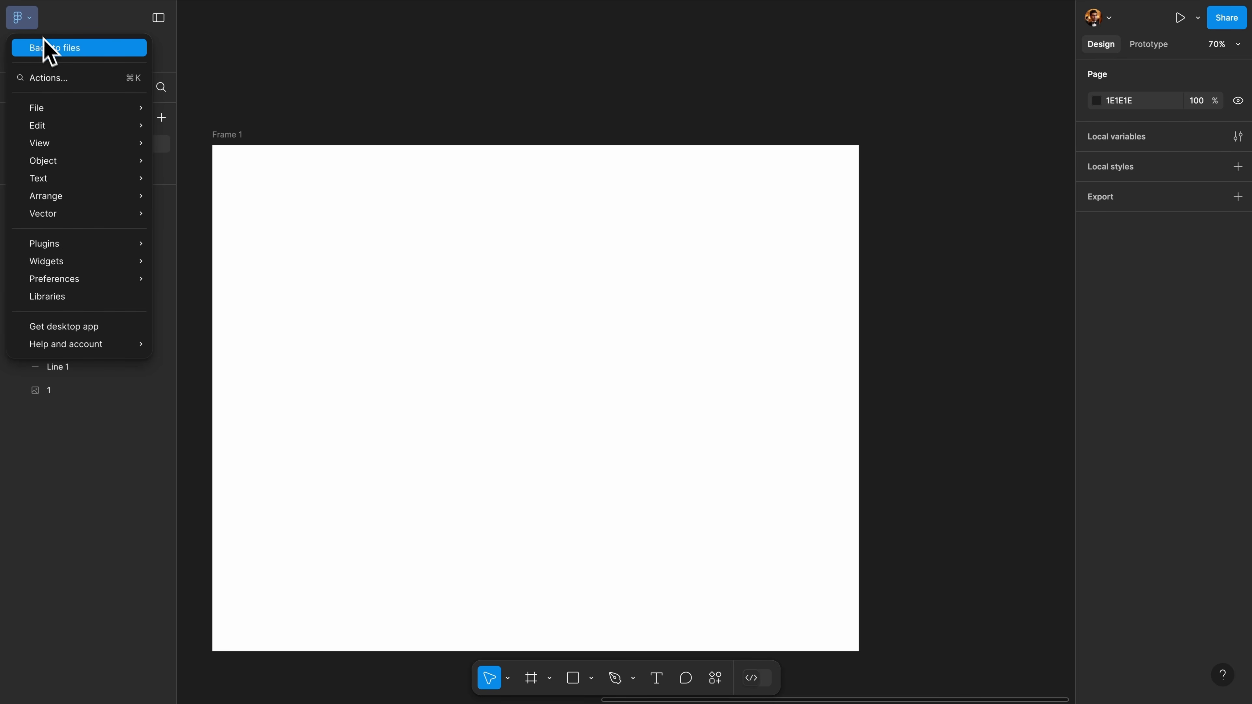
{"action": "left_click", "coordinate": [45, 48]}
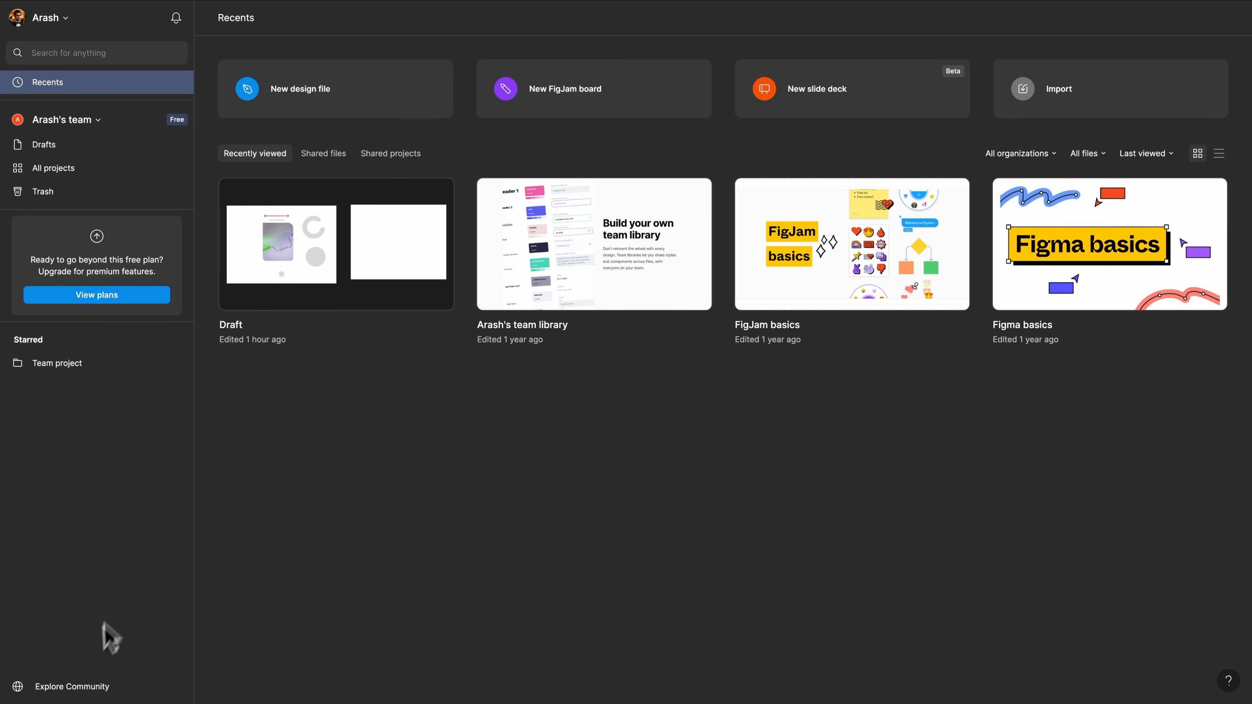
{"action": "left_click", "coordinate": [70, 687]}
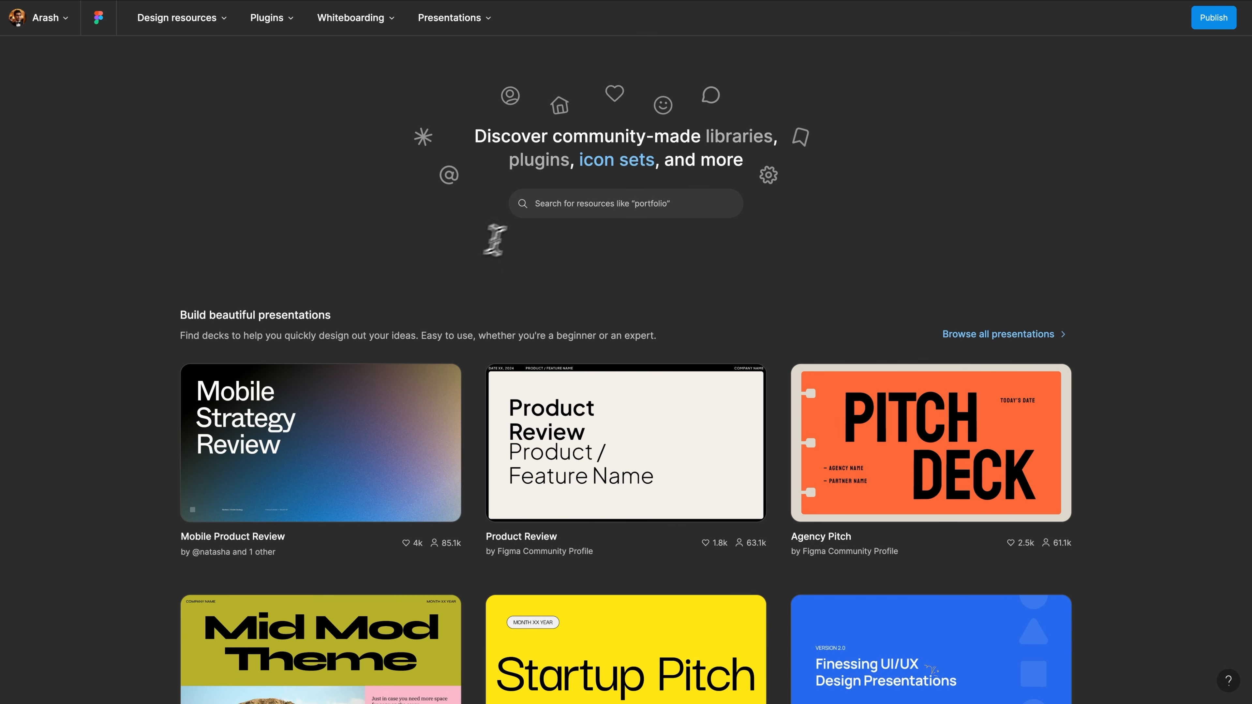
Search the Community resources for "Landing page"
{"action": "left_click", "coordinate": [633, 201]}
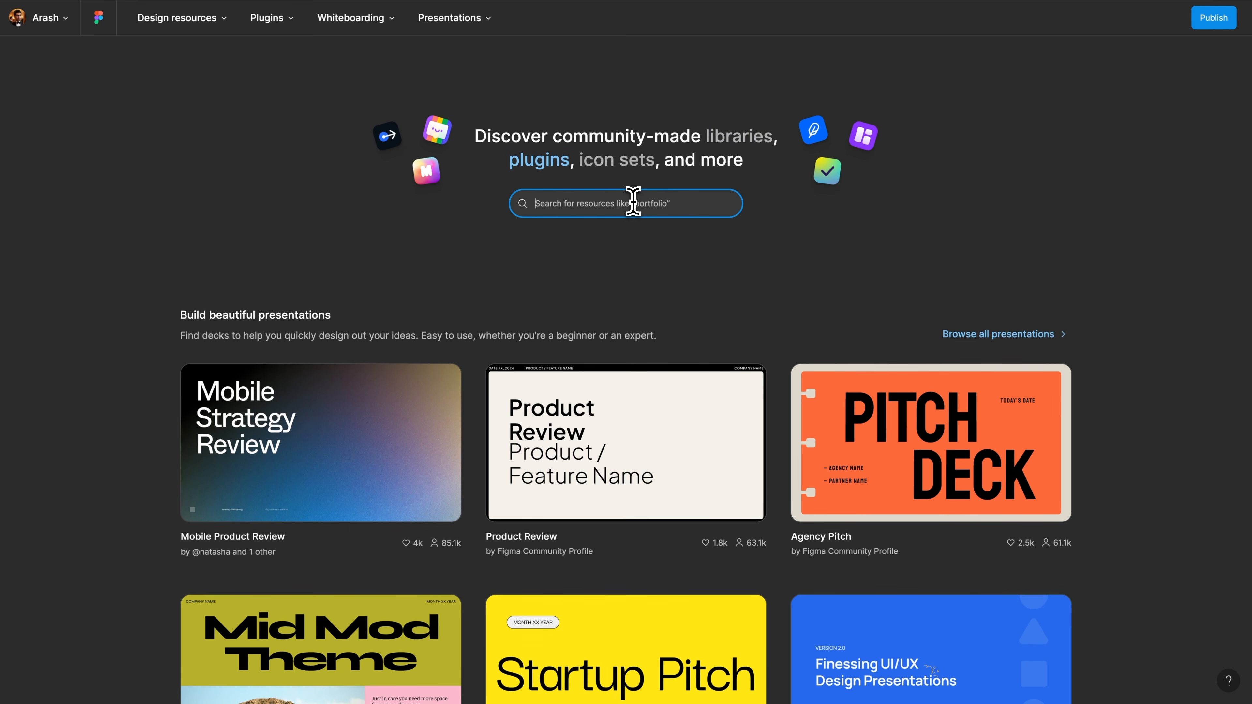
{"action": "type", "text": "Land"}
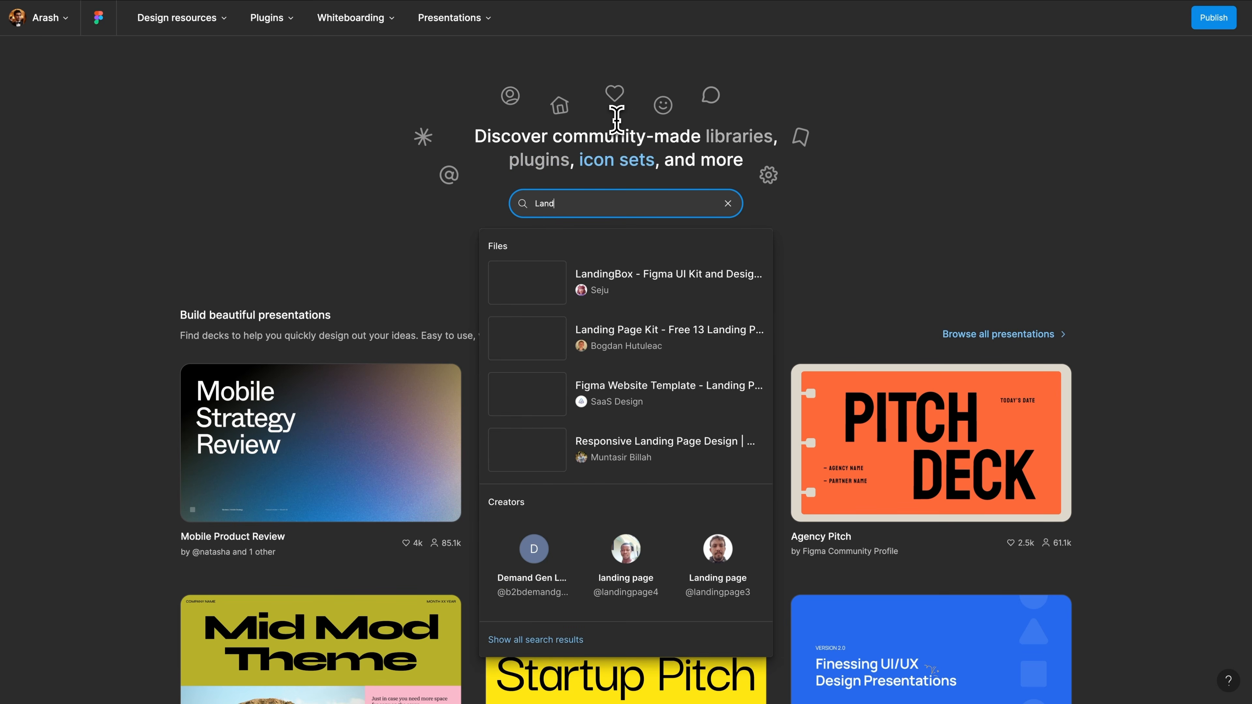
{"action": "type", "text": "ing page"}
{"action": "key", "text": "Return"}
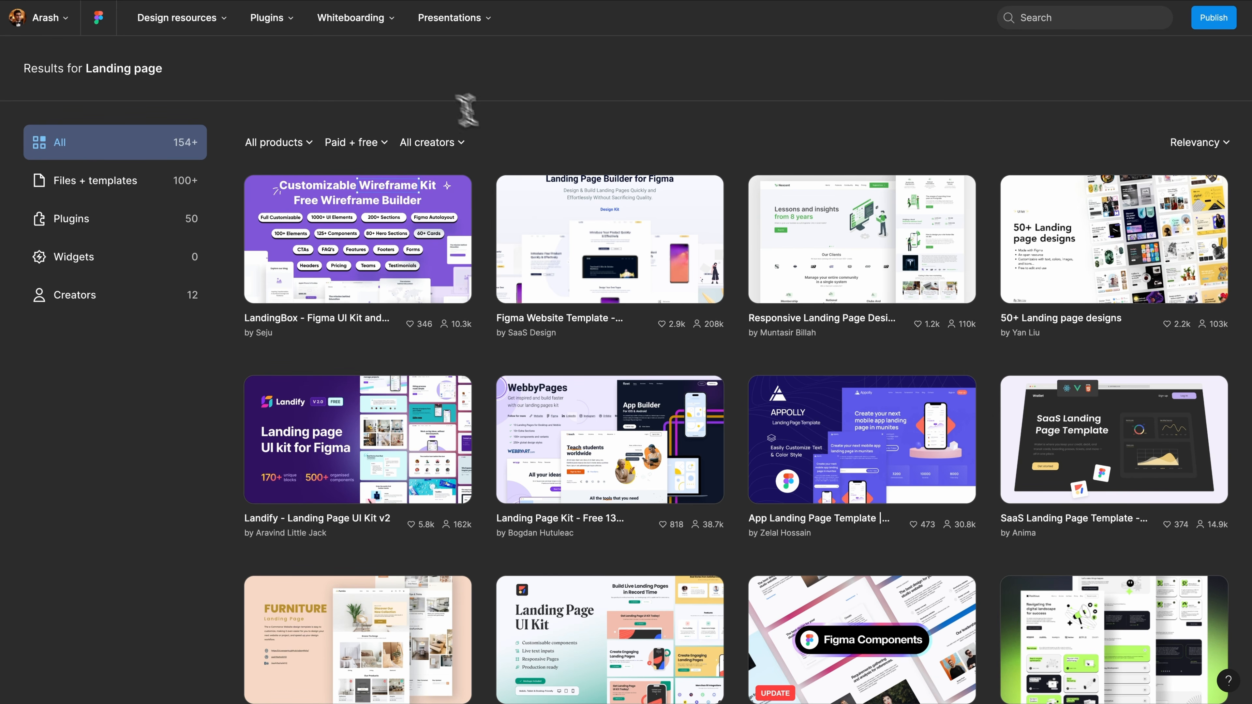
Find the Positivus Landing Page Design among the results and open it as a design file in Figma
{"action": "scroll", "coordinate": [710, 178], "scroll_direction": "down", "scroll_amount": 8}
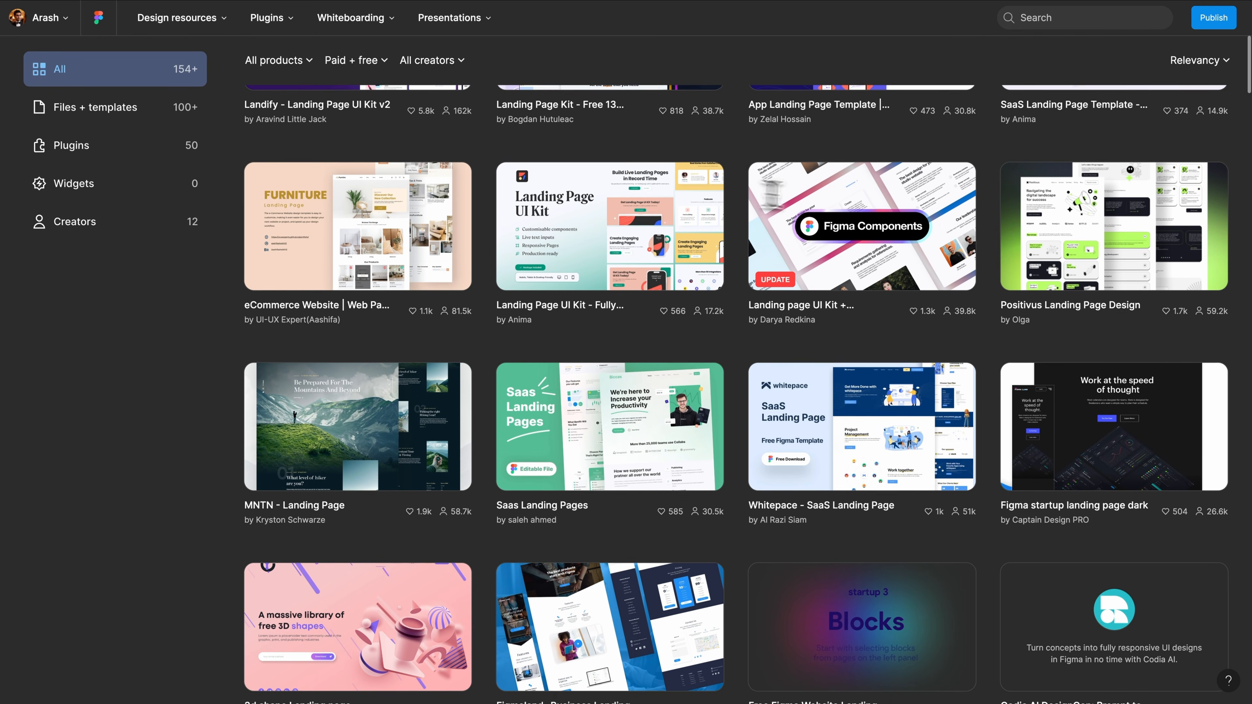
{"action": "left_click", "coordinate": [1109, 212]}
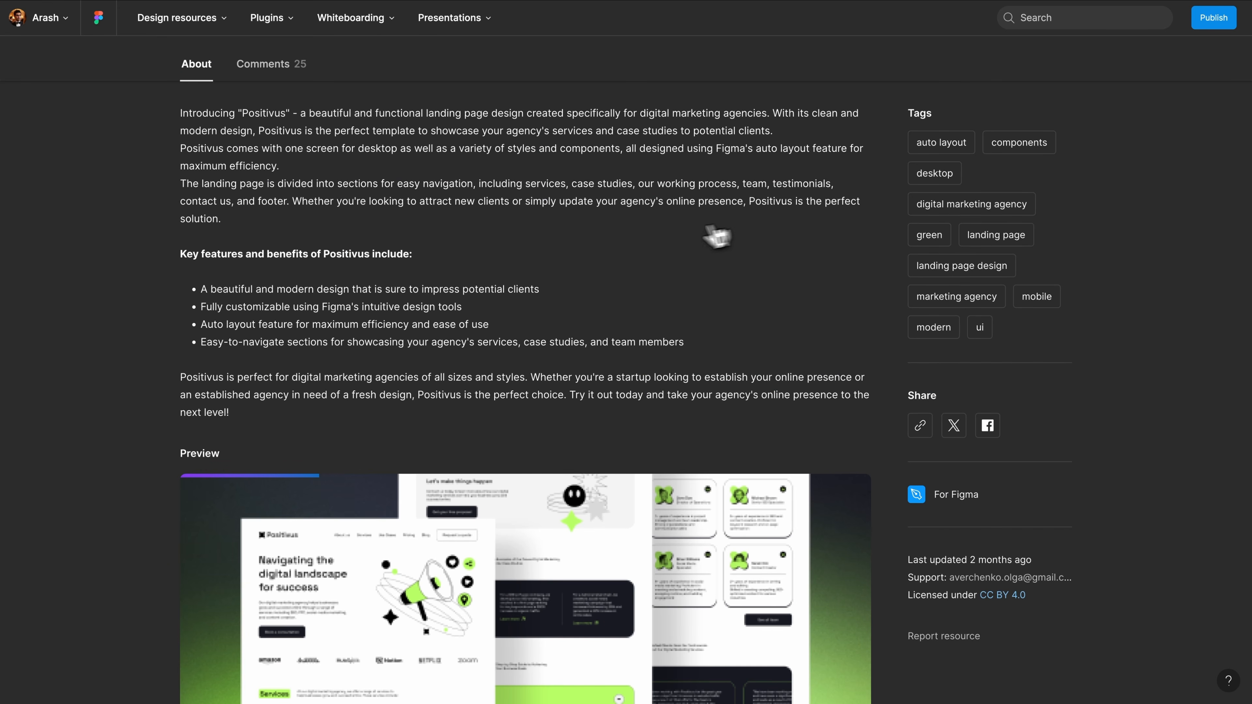
{"action": "scroll", "coordinate": [671, 241], "scroll_direction": "up", "scroll_amount": 7}
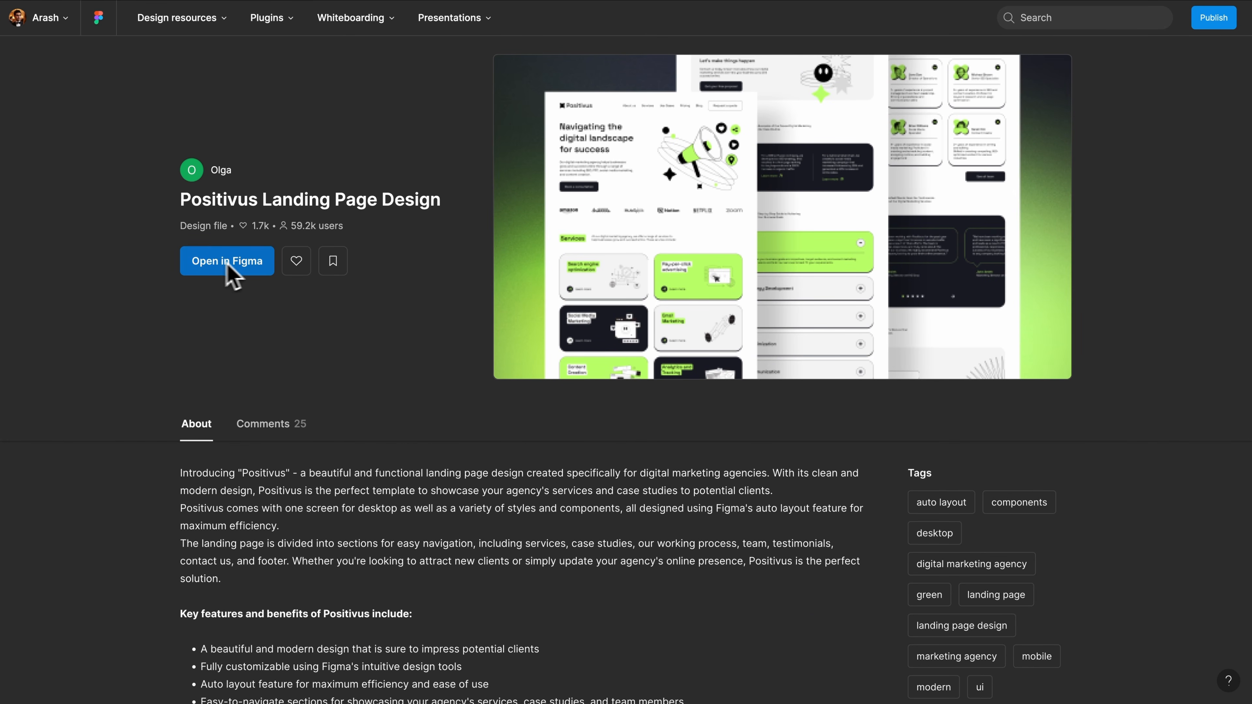
{"action": "left_click", "coordinate": [211, 266]}
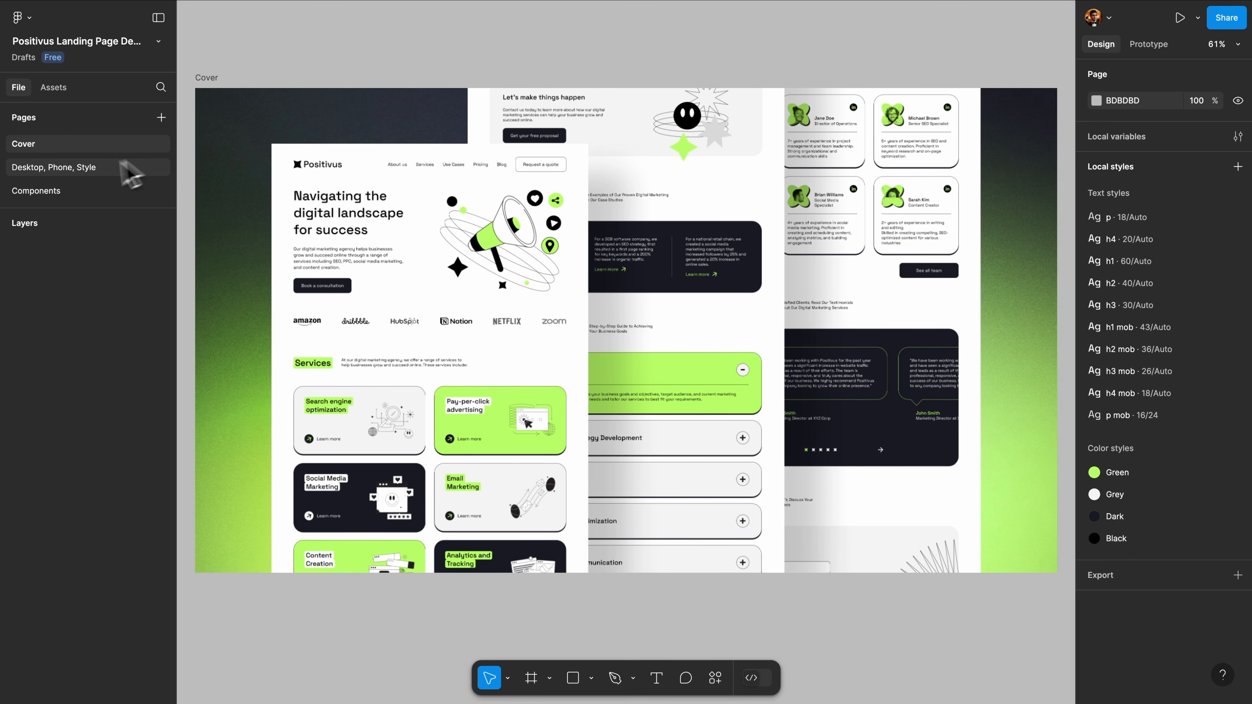
Switch to the "Desktop, Phone, Style" page and examine the Style and Home frames up close
{"action": "left_click", "coordinate": [66, 171]}
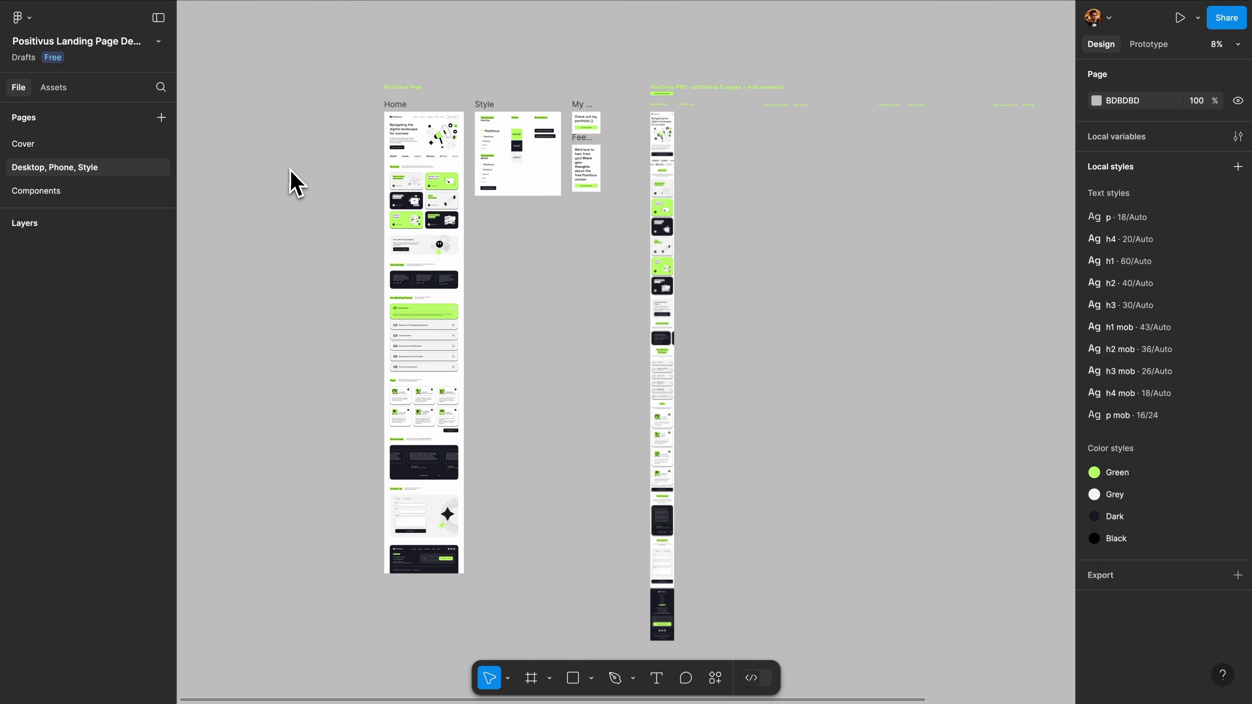
{"action": "scroll", "coordinate": [416, 131], "scroll_direction": "up", "scroll_amount": 3}
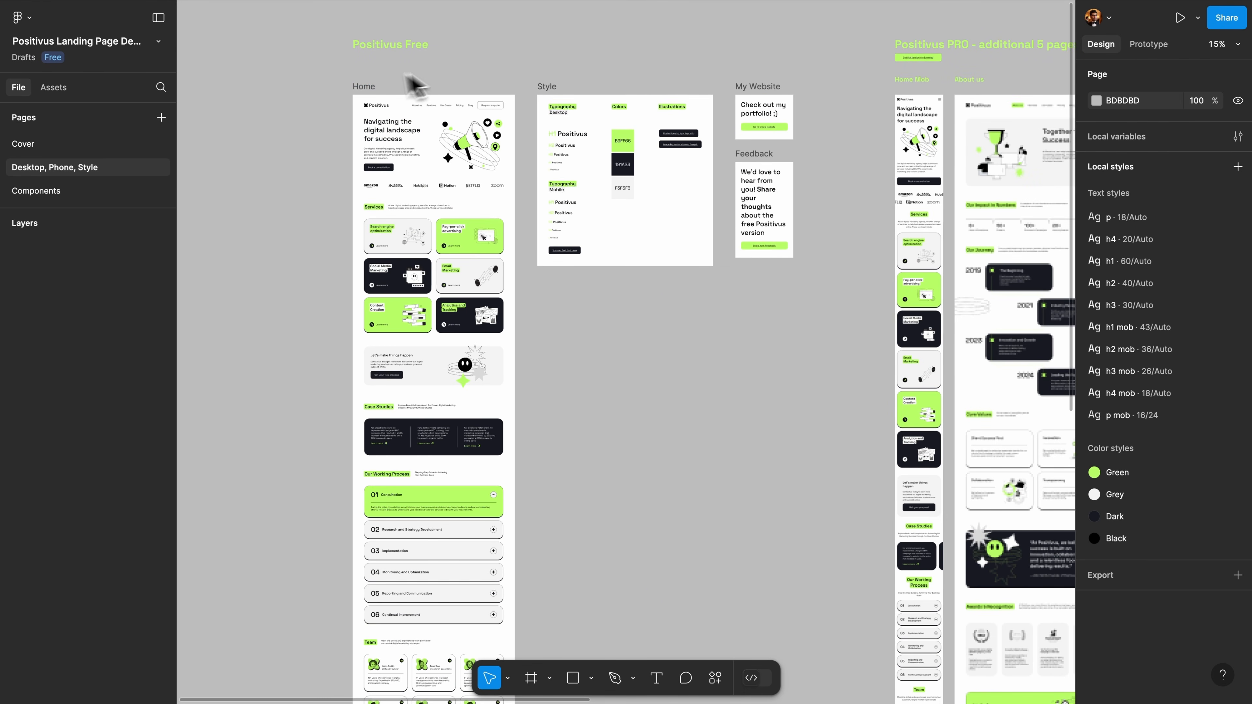
{"action": "scroll", "coordinate": [503, 74], "scroll_direction": "up", "scroll_amount": 4}
{"action": "left_click", "coordinate": [661, 279]}
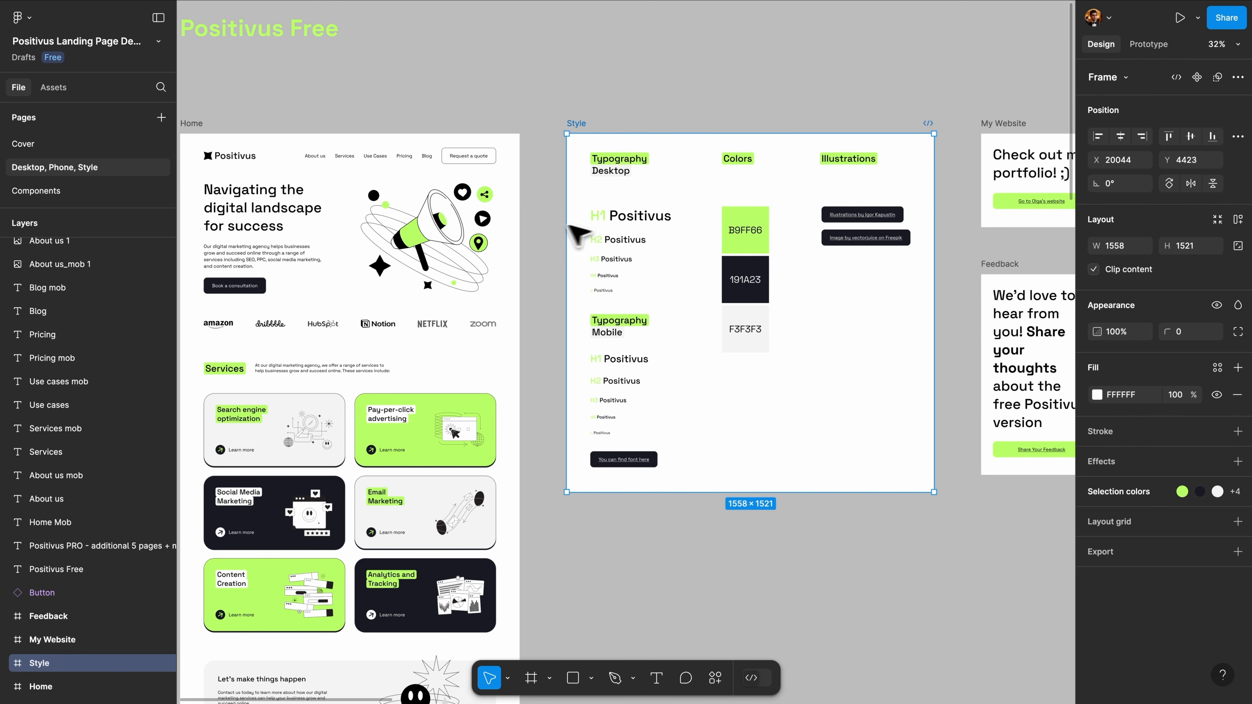
{"action": "scroll", "coordinate": [573, 238], "scroll_direction": "left", "scroll_amount": 3}
{"action": "scroll", "coordinate": [373, 194], "scroll_direction": "up", "scroll_amount": 4}
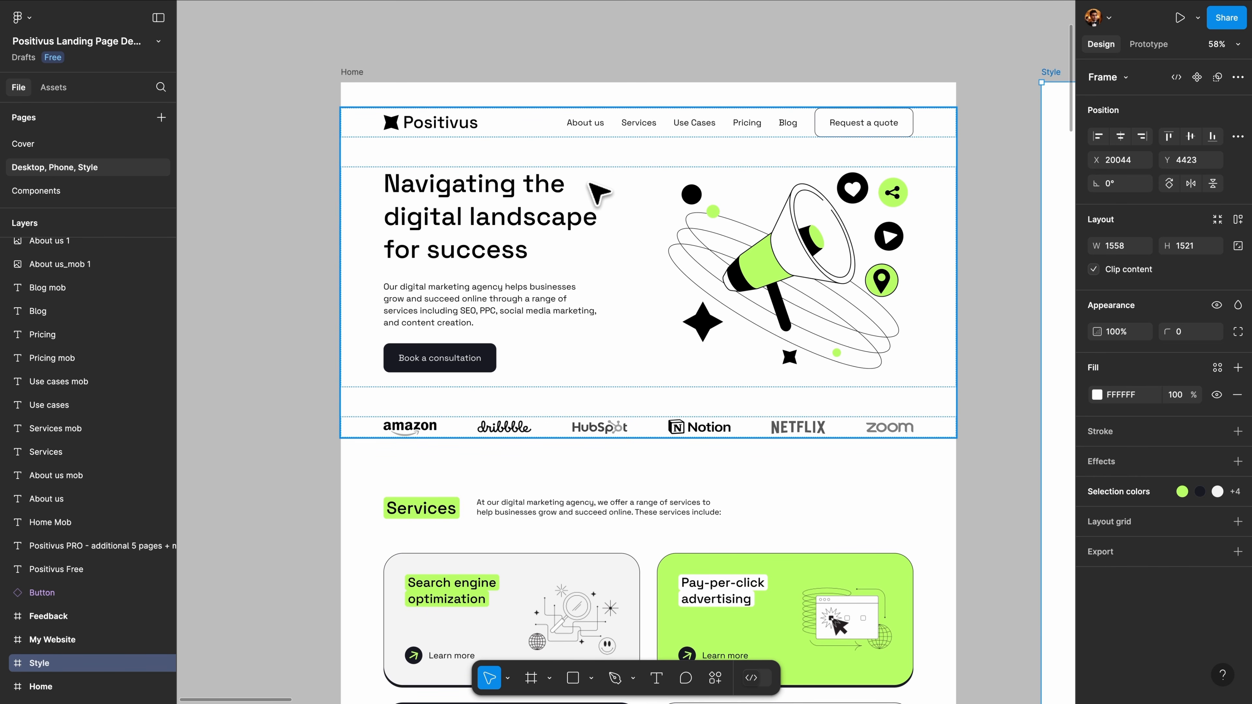
{"action": "scroll", "coordinate": [355, 78], "scroll_direction": "right", "scroll_amount": 1}
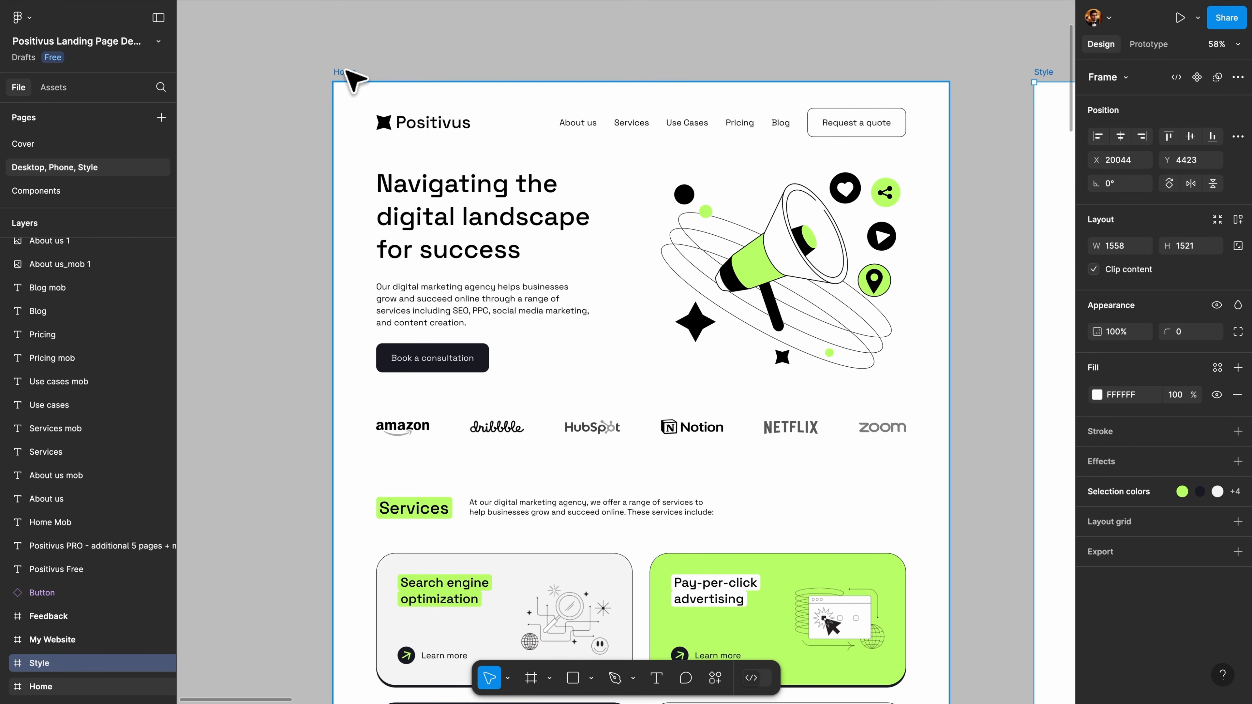
Select the Home frame, expand its layers and examine the layer types of its blocks
{"action": "left_click", "coordinate": [351, 73]}
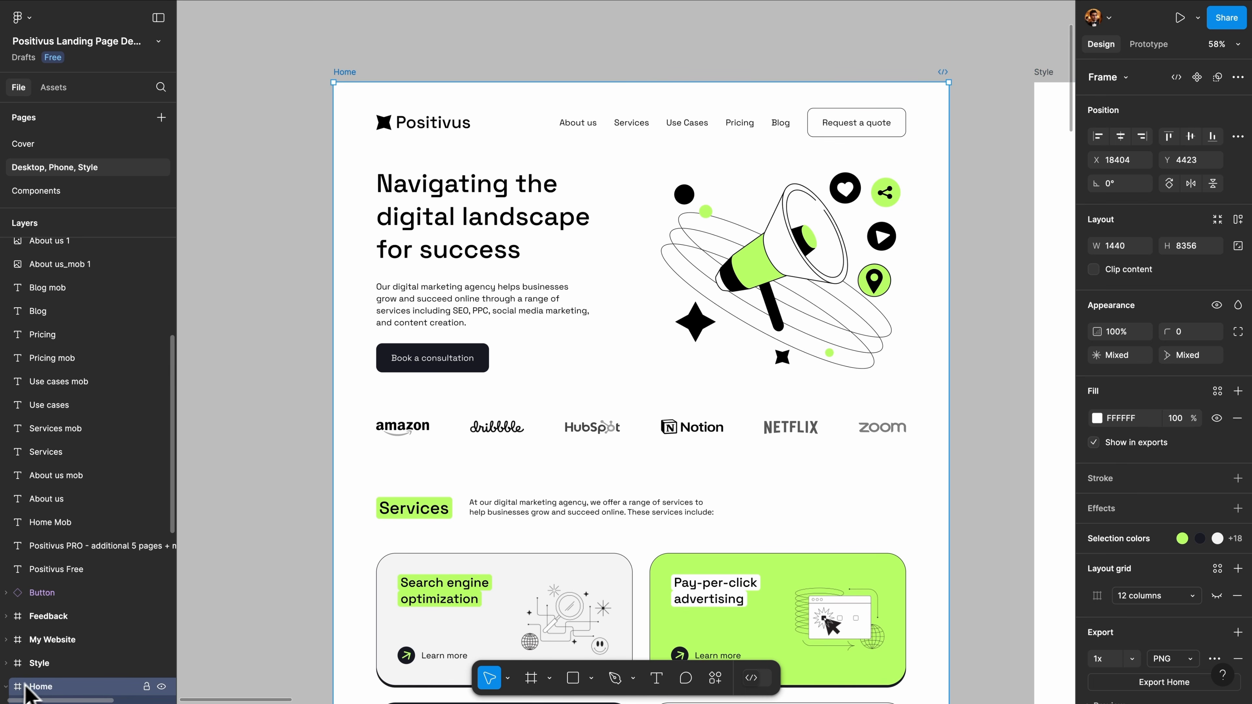
{"action": "left_click", "coordinate": [6, 688]}
{"action": "scroll", "coordinate": [40, 617], "scroll_direction": "down", "scroll_amount": 5}
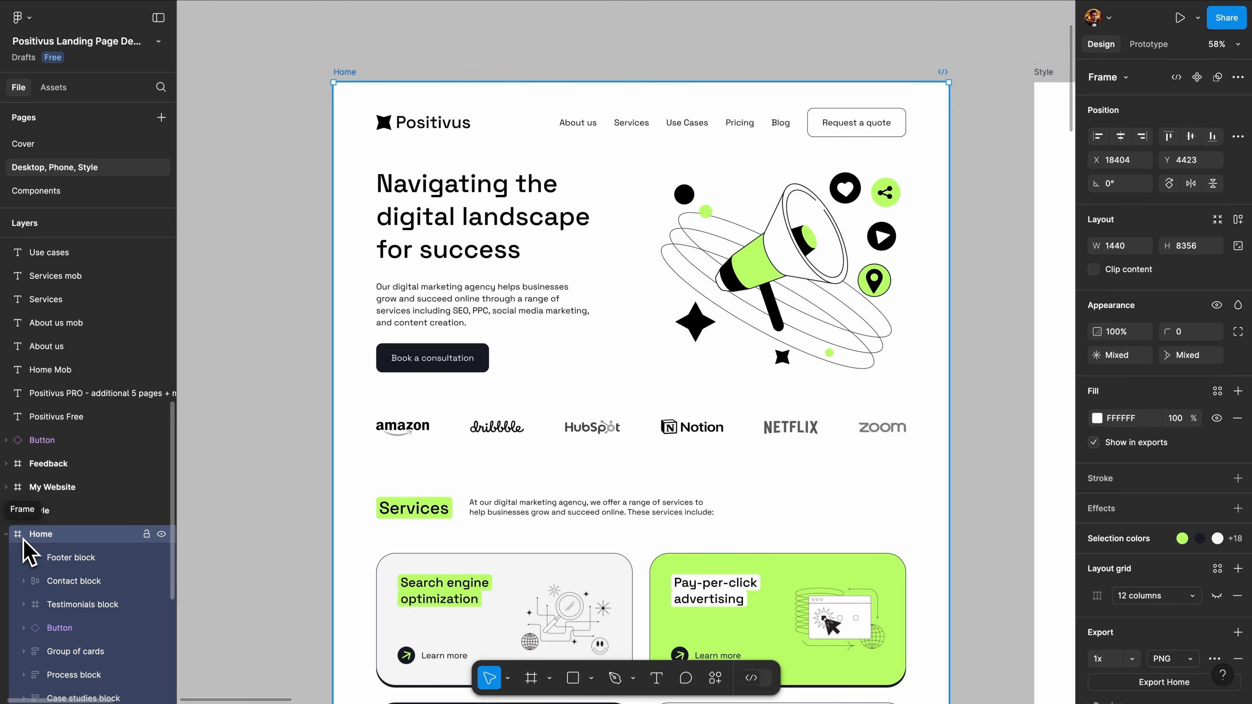
{"action": "scroll", "coordinate": [27, 551], "scroll_direction": "down", "scroll_amount": 4}
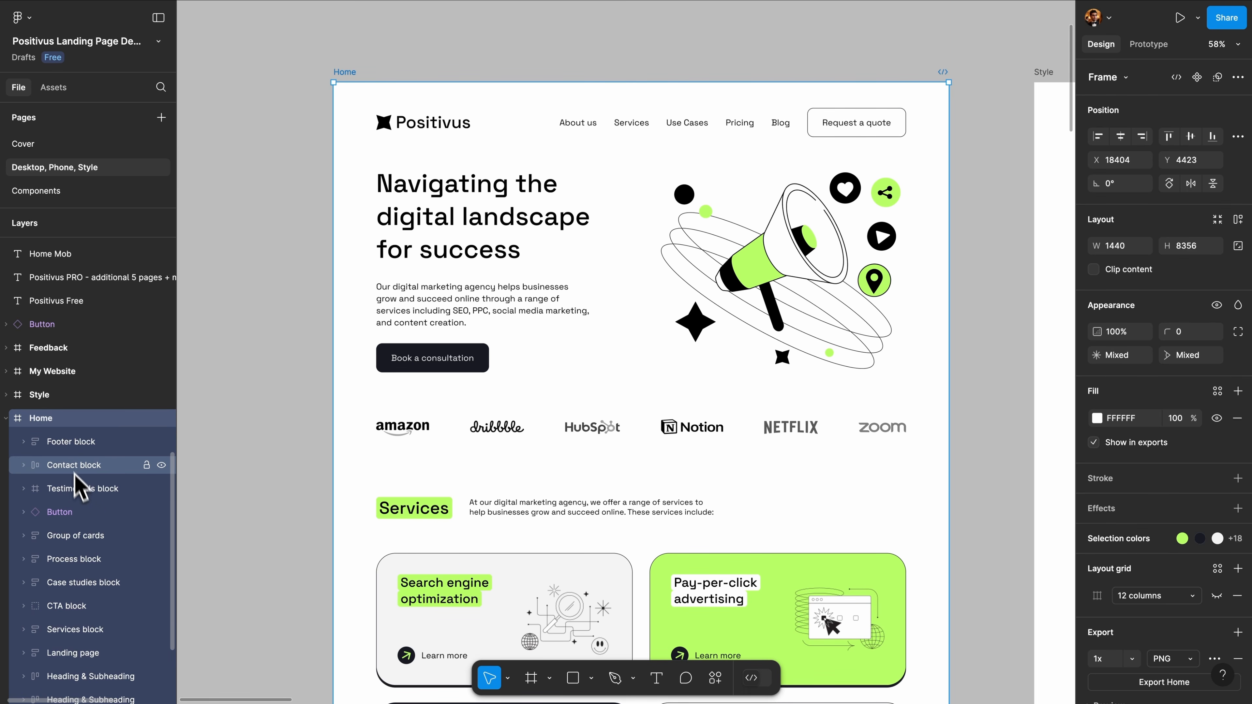
{"action": "scroll", "coordinate": [84, 489], "scroll_direction": "down", "scroll_amount": 2}
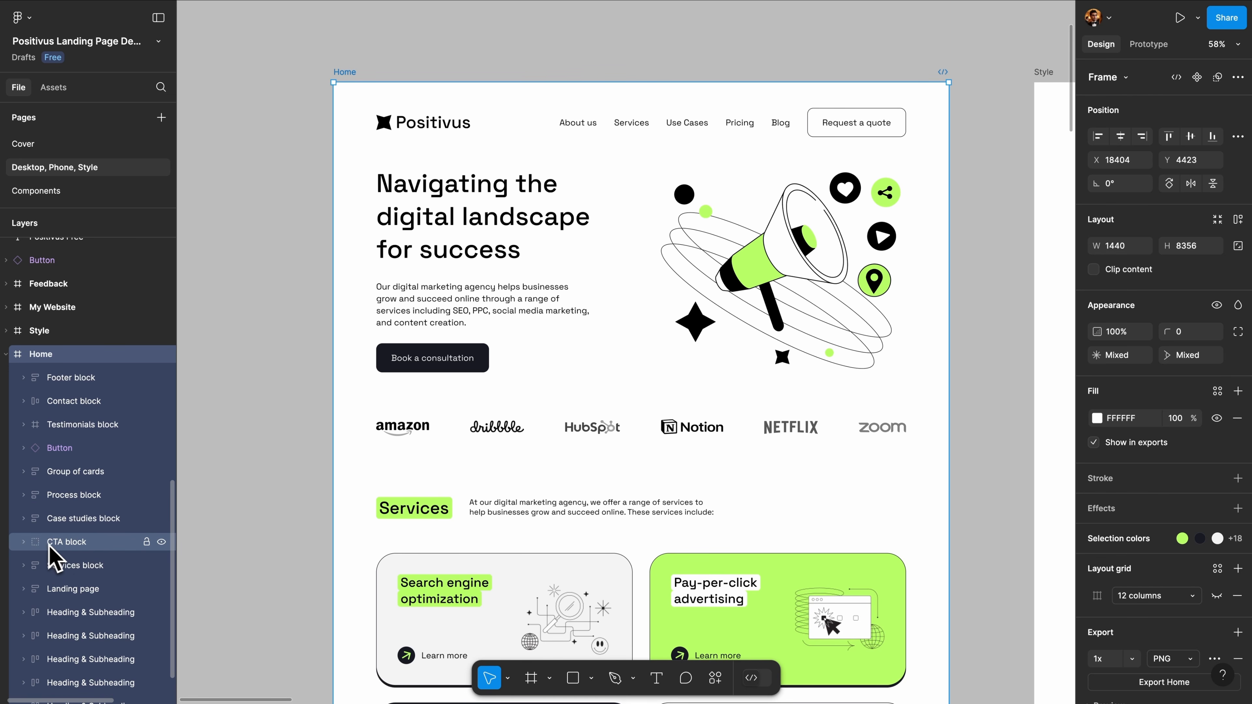
{"action": "scroll", "coordinate": [93, 560], "scroll_direction": "down", "scroll_amount": 2}
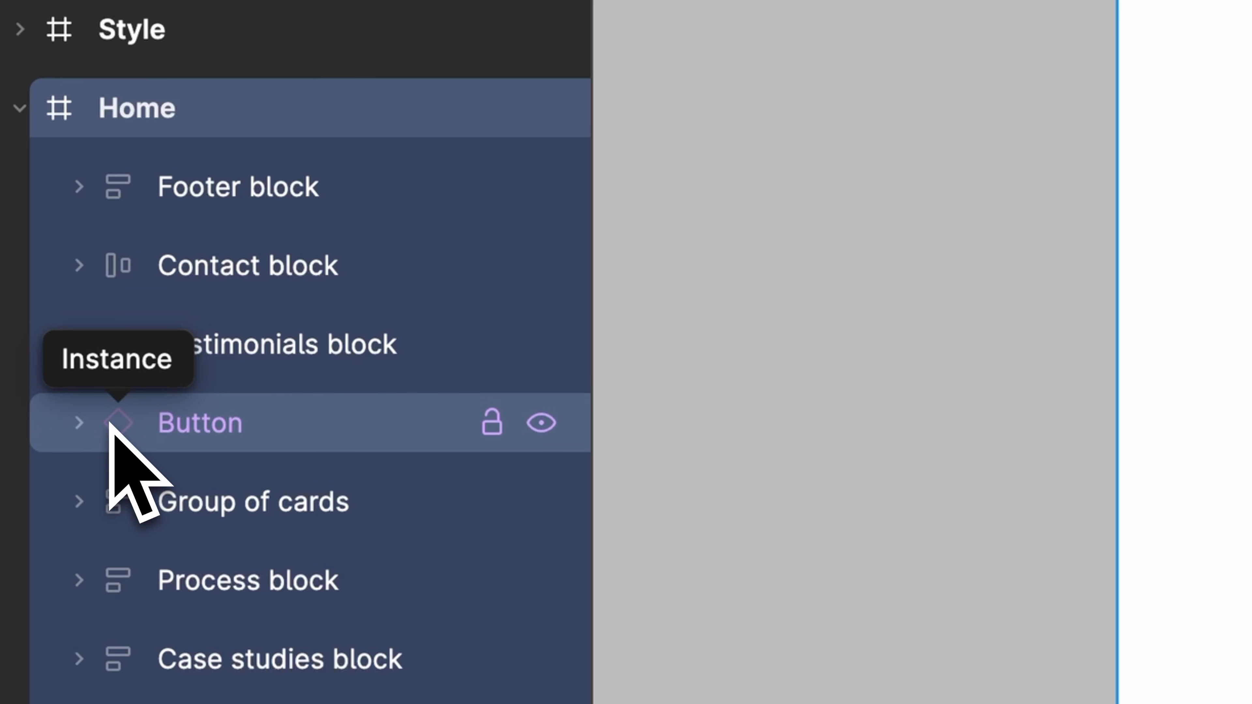
{"action": "scroll", "coordinate": [138, 488], "scroll_direction": "down", "scroll_amount": 8}
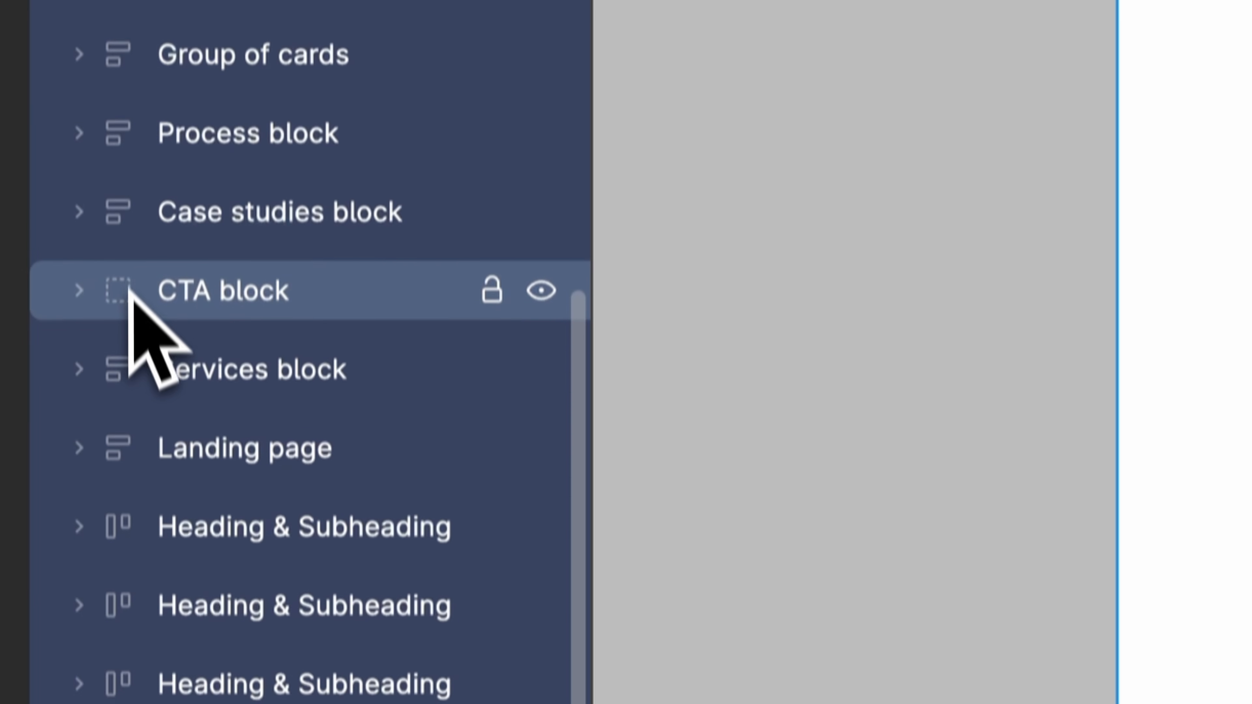
Select the CTA block group, then the "Navigating the digital landscape for success" heading nested in the Landing page header
{"action": "left_click", "coordinate": [130, 271]}
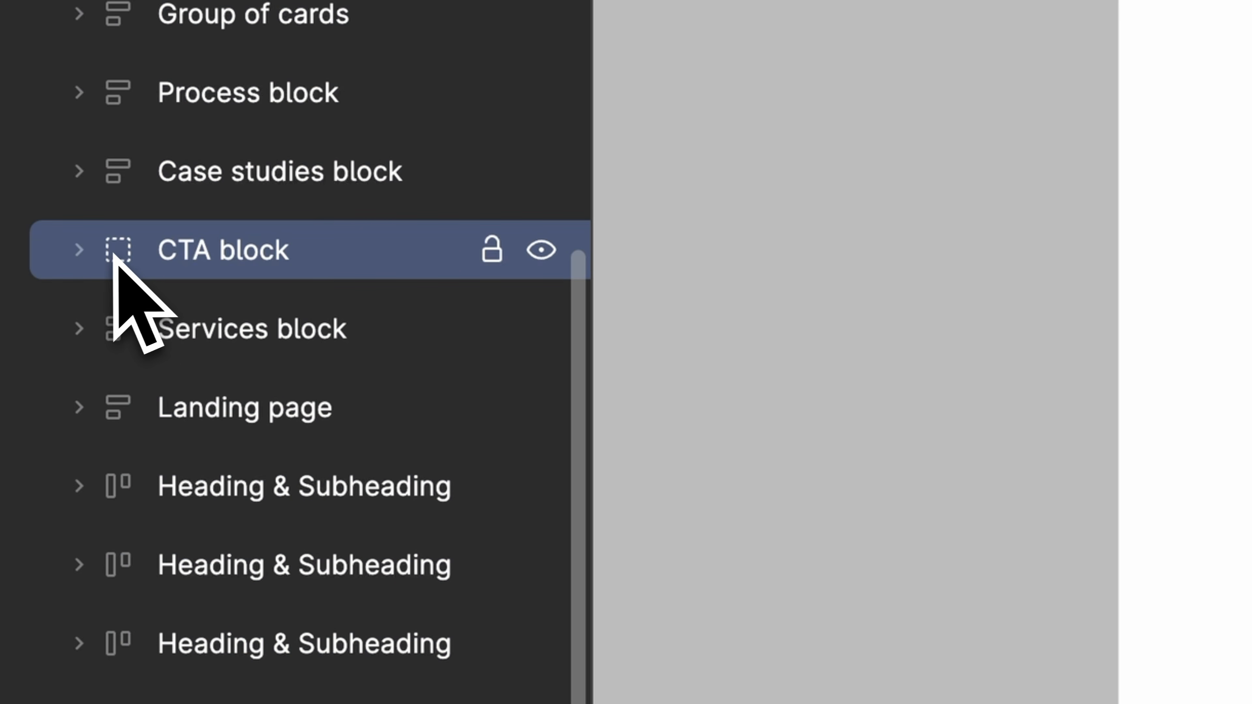
{"action": "left_click", "coordinate": [83, 252]}
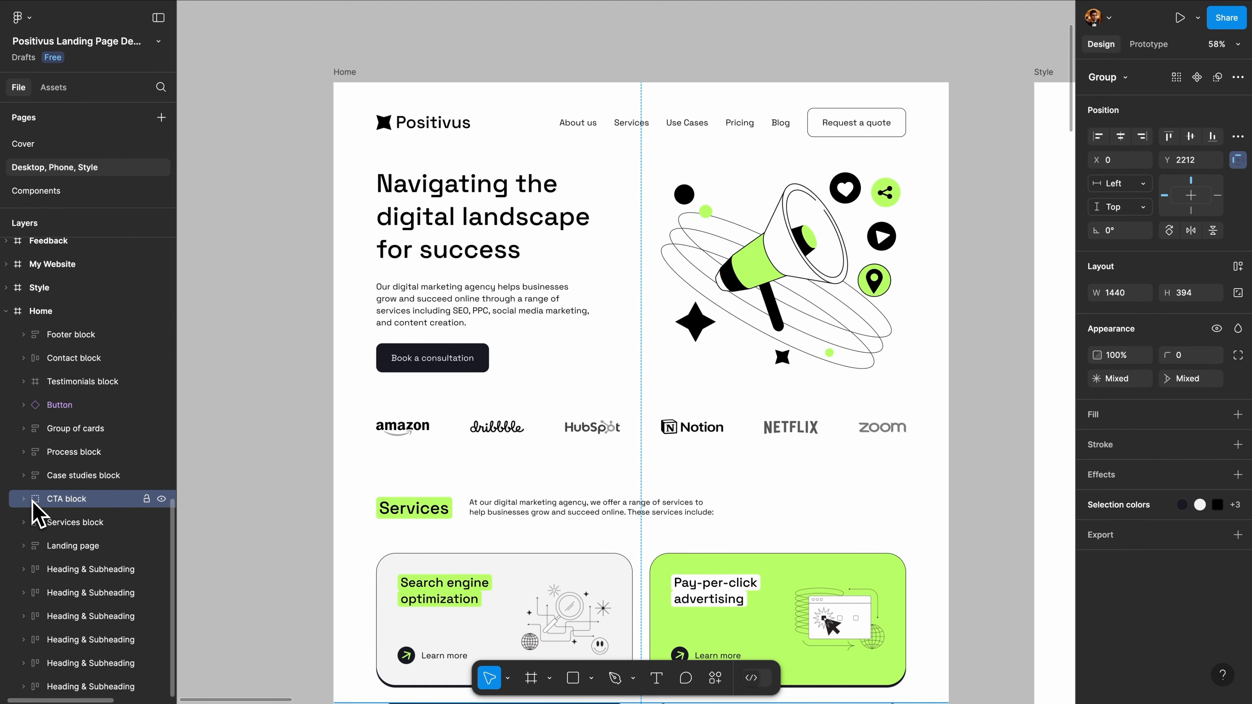
{"action": "left_click", "coordinate": [453, 197]}
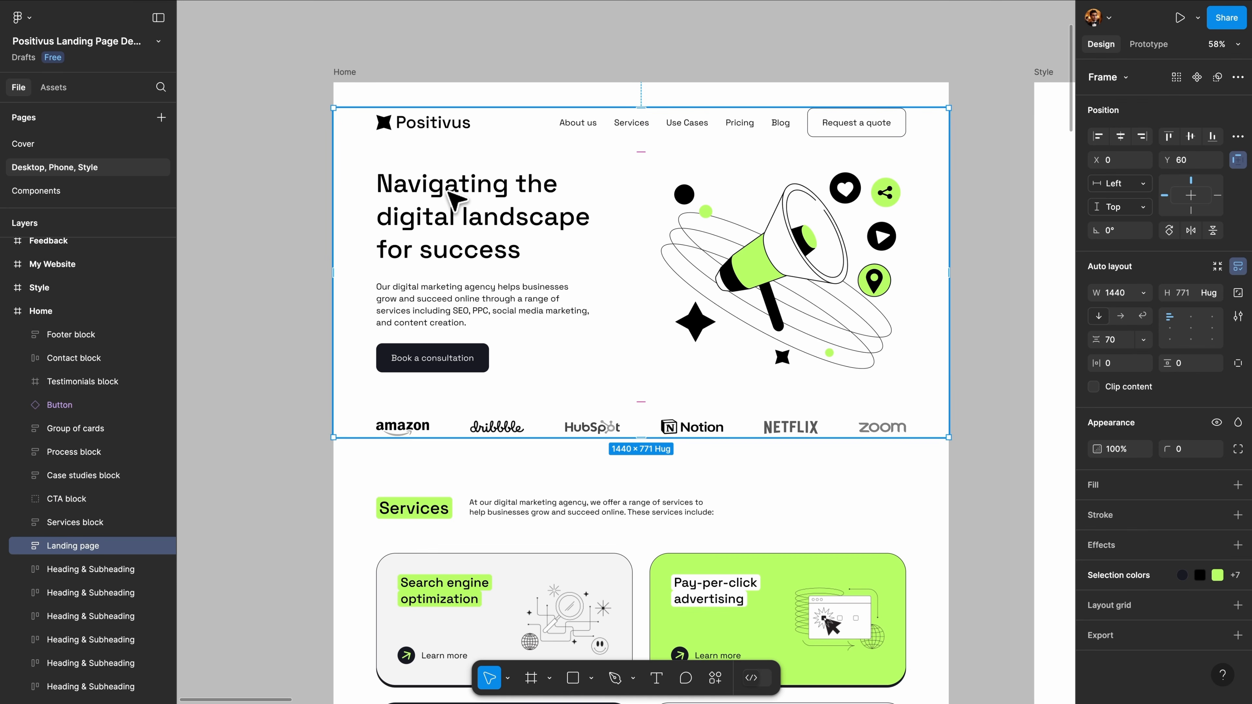
{"action": "left_click", "coordinate": [454, 197]}
{"action": "left_click", "coordinate": [453, 197]}
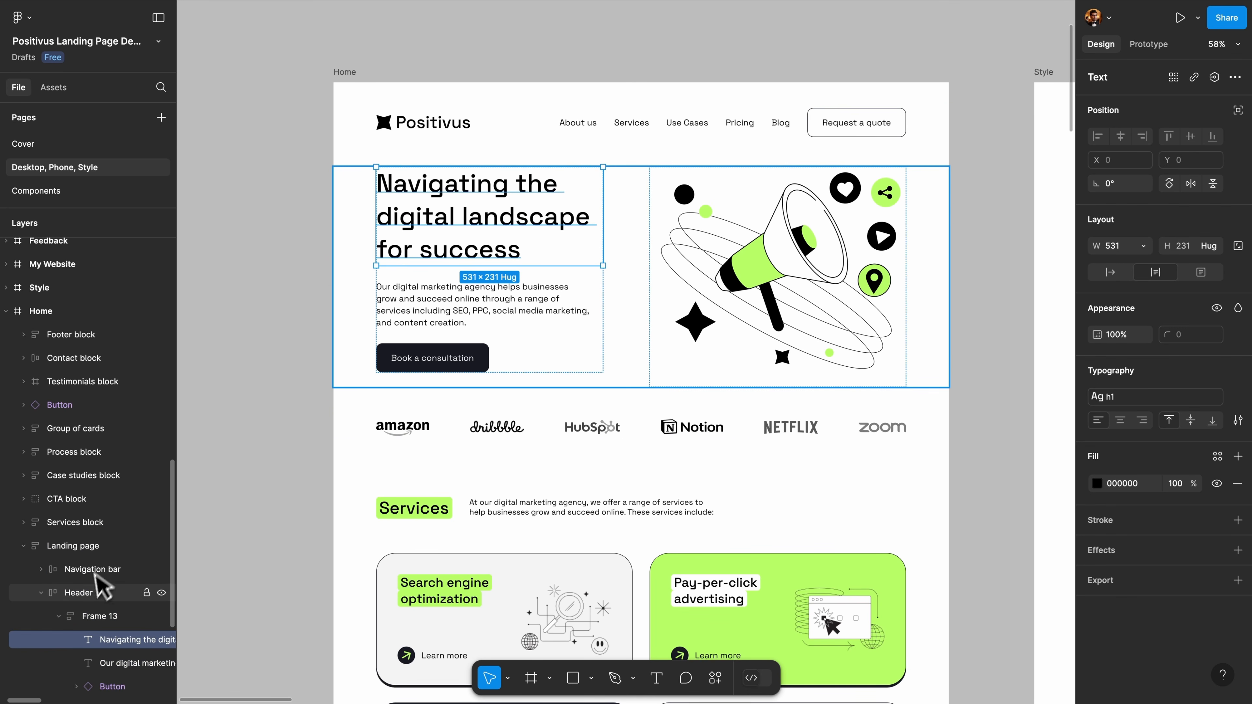
{"action": "scroll", "coordinate": [101, 587], "scroll_direction": "down", "scroll_amount": 3}
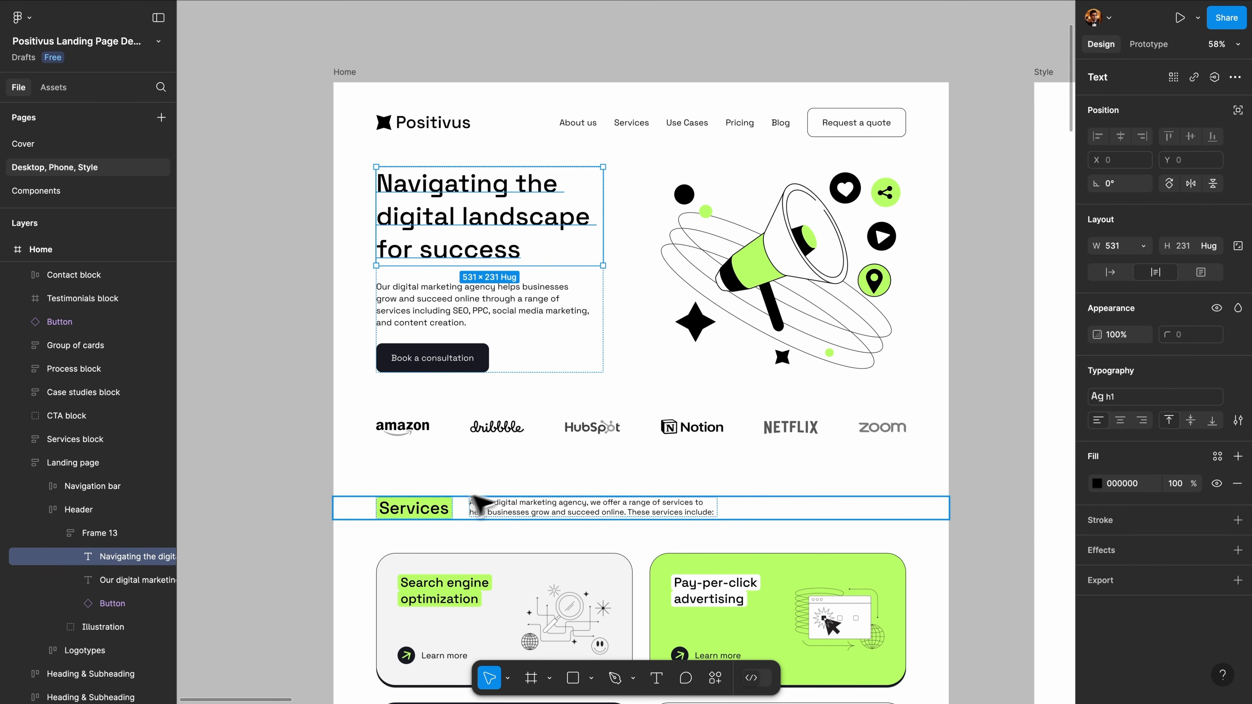
Select the Services block in the Home frame and move it up to about Y 623
{"action": "left_click", "coordinate": [365, 612]}
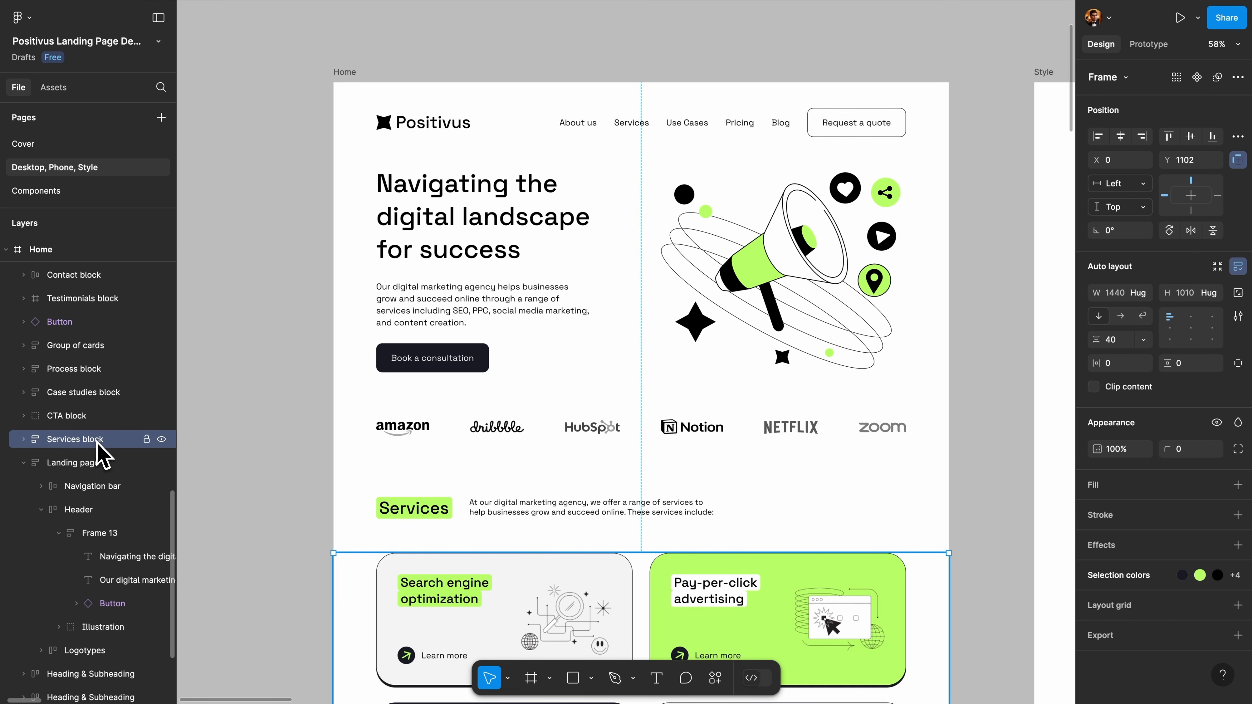
{"action": "scroll", "coordinate": [609, 498], "scroll_direction": "down", "scroll_amount": 5}
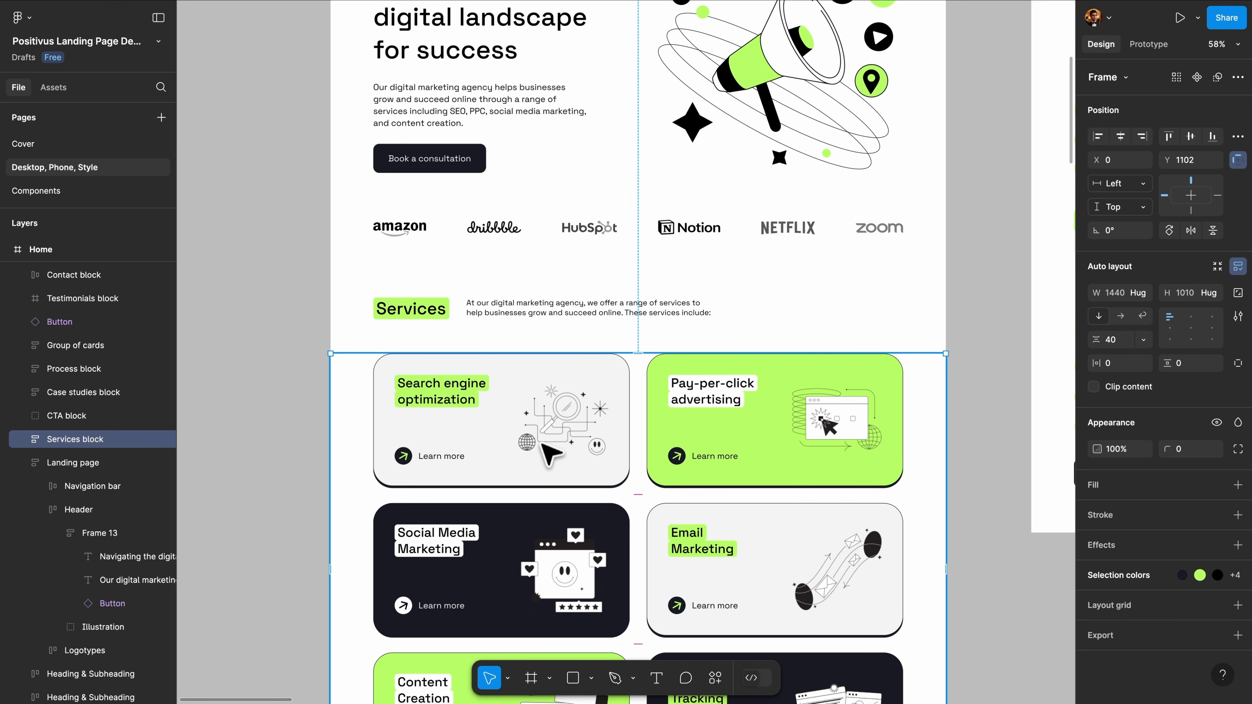
{"action": "left_click_drag", "start_coordinate": [561, 470], "coordinate": [559, 262]}
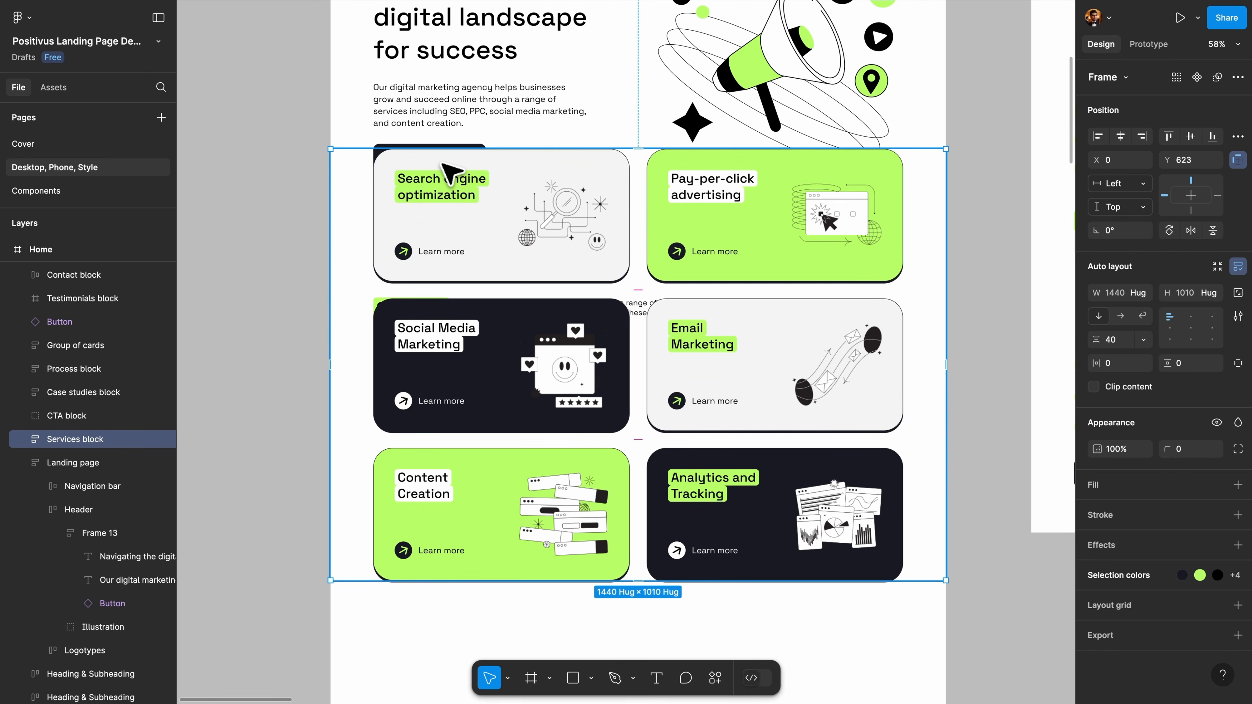
Move the Services block up over the Landing page header, ending at about X -13, Y 484
{"action": "left_click_drag", "start_coordinate": [453, 187], "coordinate": [451, 170]}
{"action": "scroll", "coordinate": [434, 163], "scroll_direction": "up", "scroll_amount": 6}
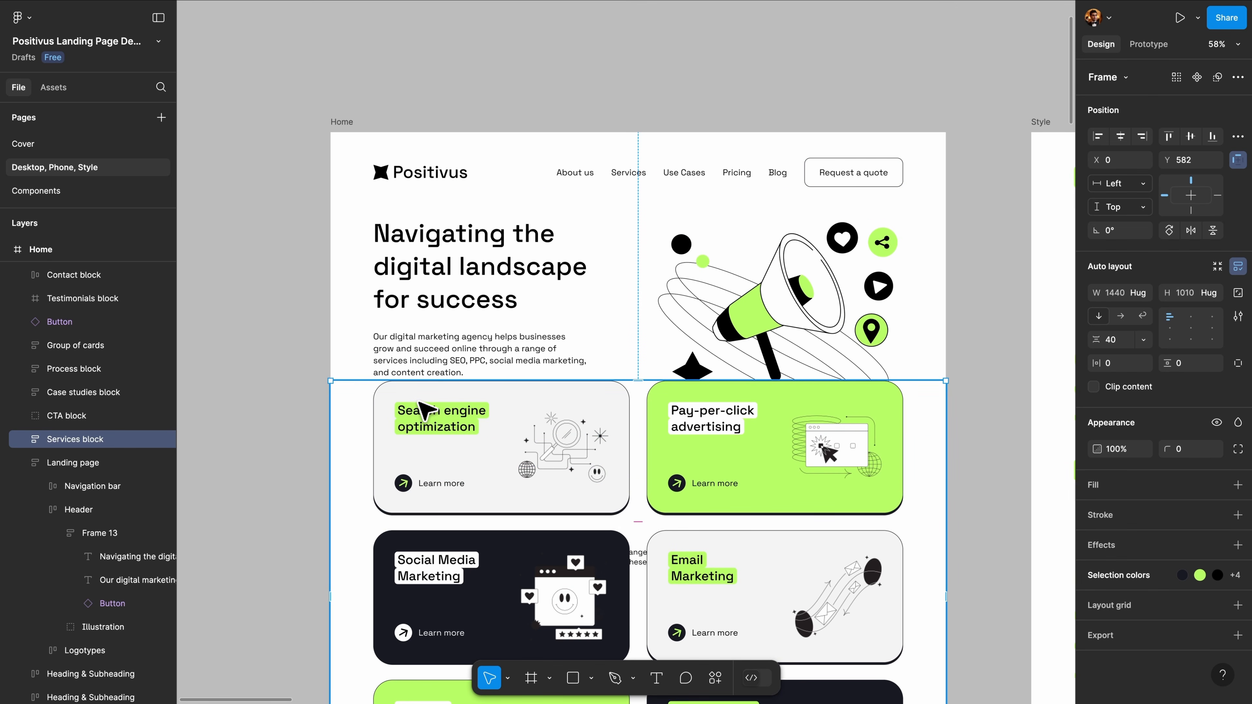
{"action": "left_click_drag", "start_coordinate": [419, 402], "coordinate": [423, 467]}
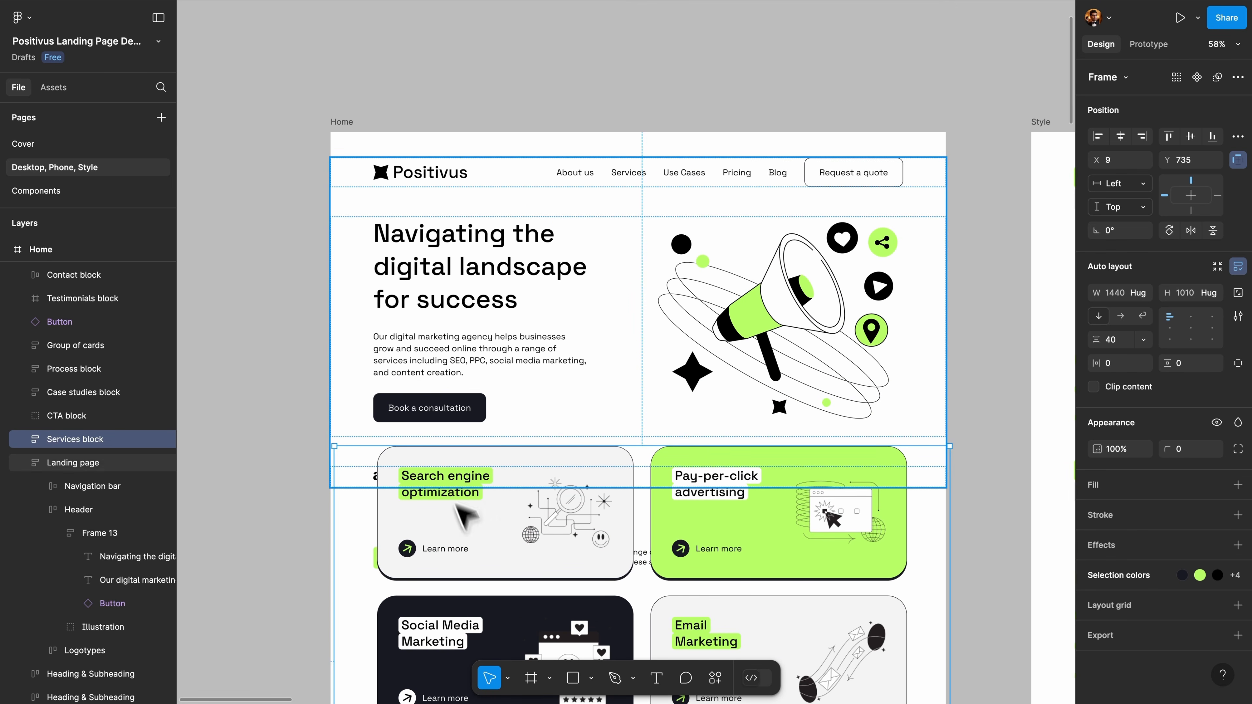
{"action": "left_click_drag", "start_coordinate": [504, 513], "coordinate": [495, 405]}
{"action": "scroll", "coordinate": [721, 364], "scroll_direction": "down", "scroll_amount": 4}
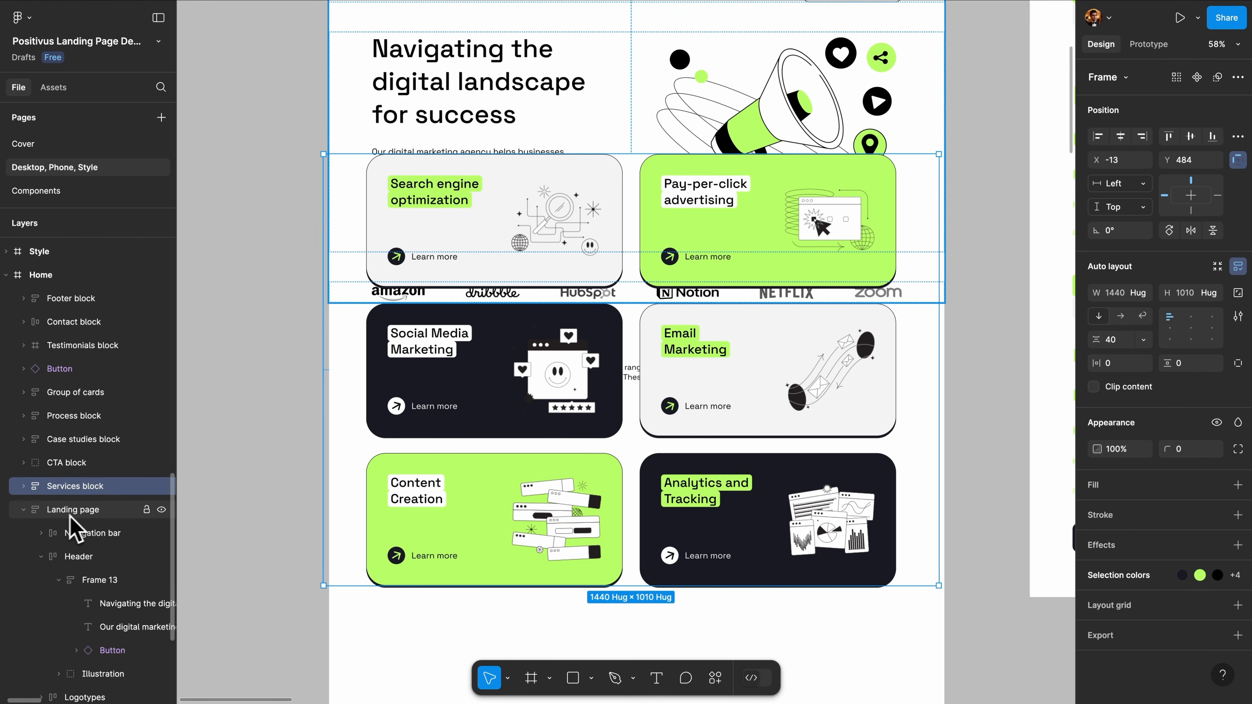
Collapse the Landing page layer and reorder the Services block directly beneath it in the Home frame's layer stack
{"action": "left_click", "coordinate": [23, 511]}
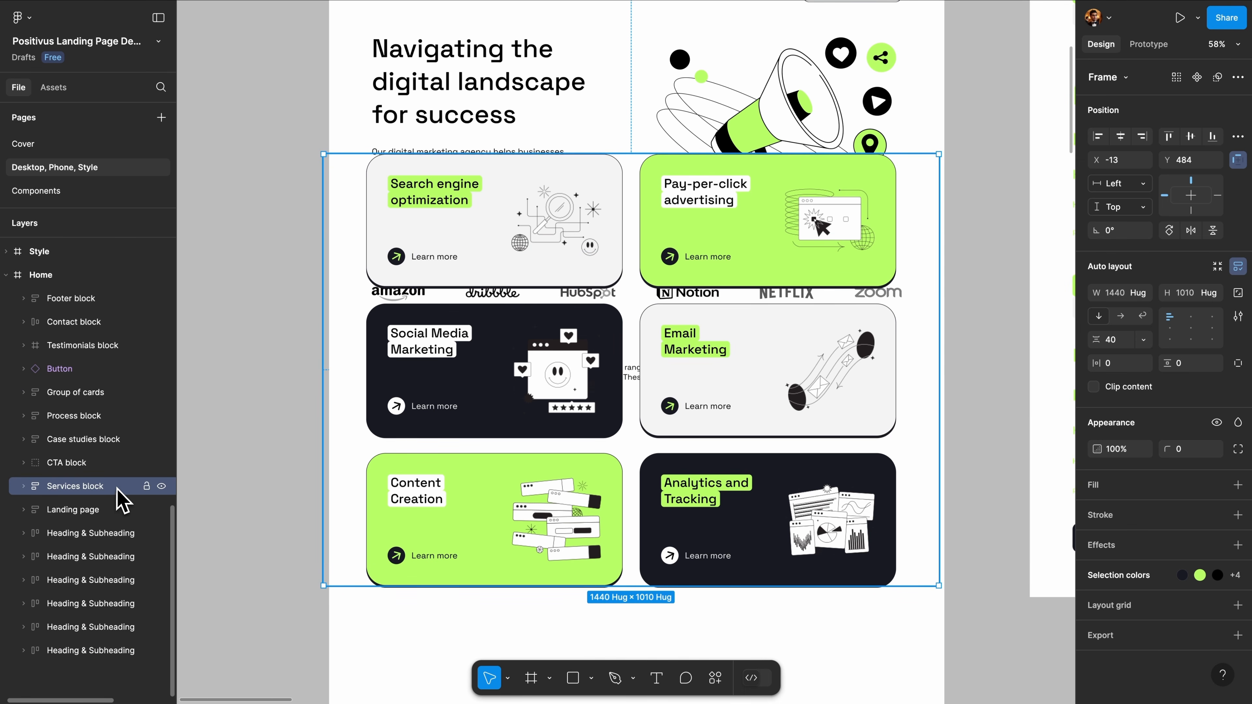
{"action": "left_click_drag", "start_coordinate": [121, 498], "coordinate": [118, 535]}
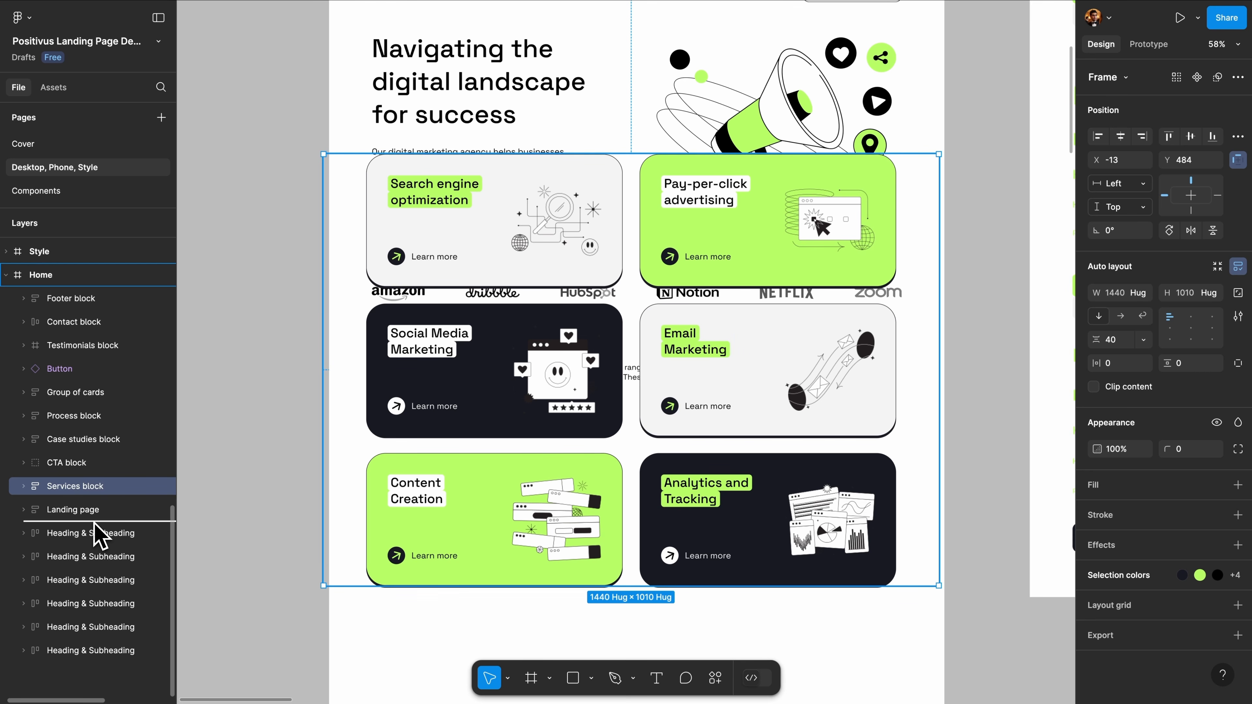
{"action": "left_click_drag", "start_coordinate": [97, 535], "coordinate": [93, 521]}
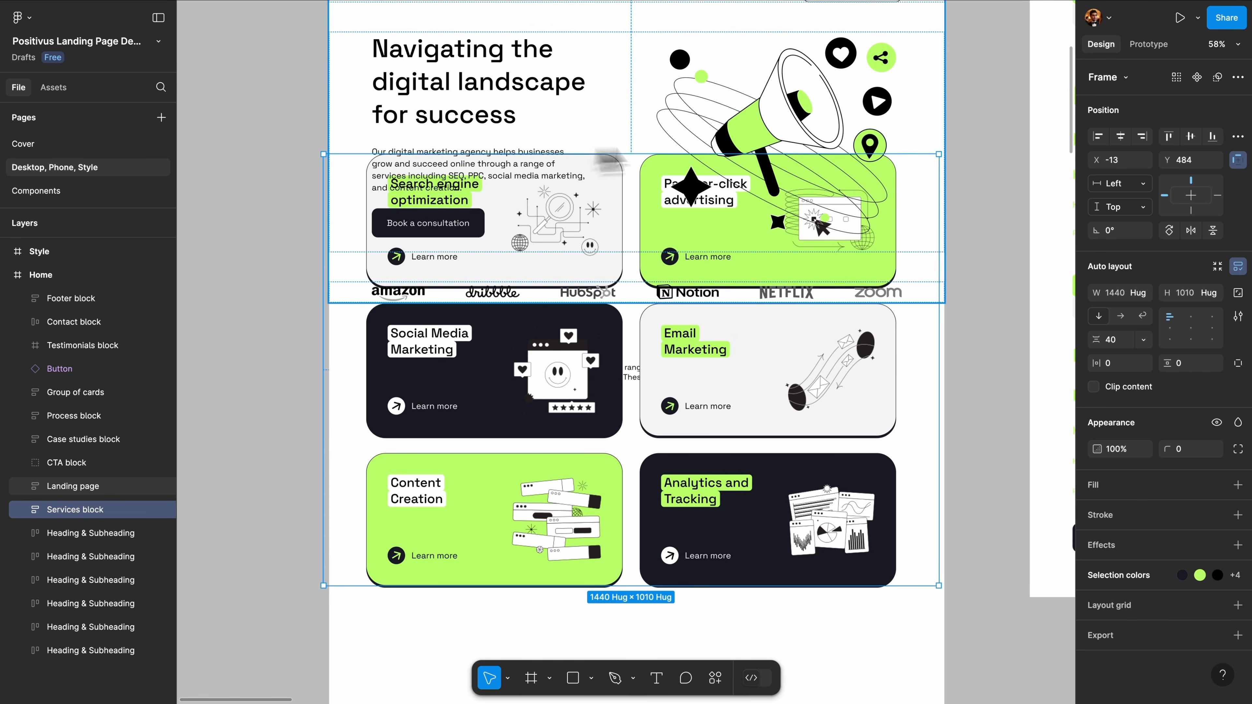
Select the Landing page frame and rename its layer to "Hero Section"
{"action": "left_click", "coordinate": [416, 87]}
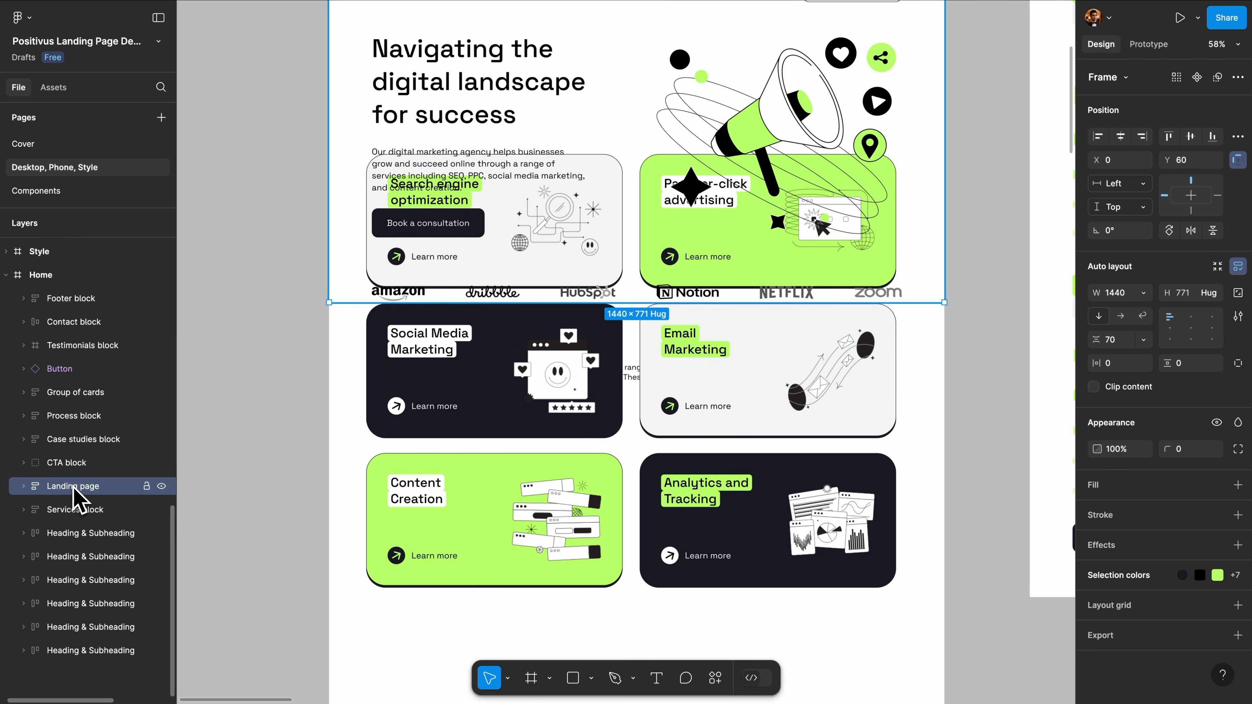
{"action": "double_click", "coordinate": [87, 487]}
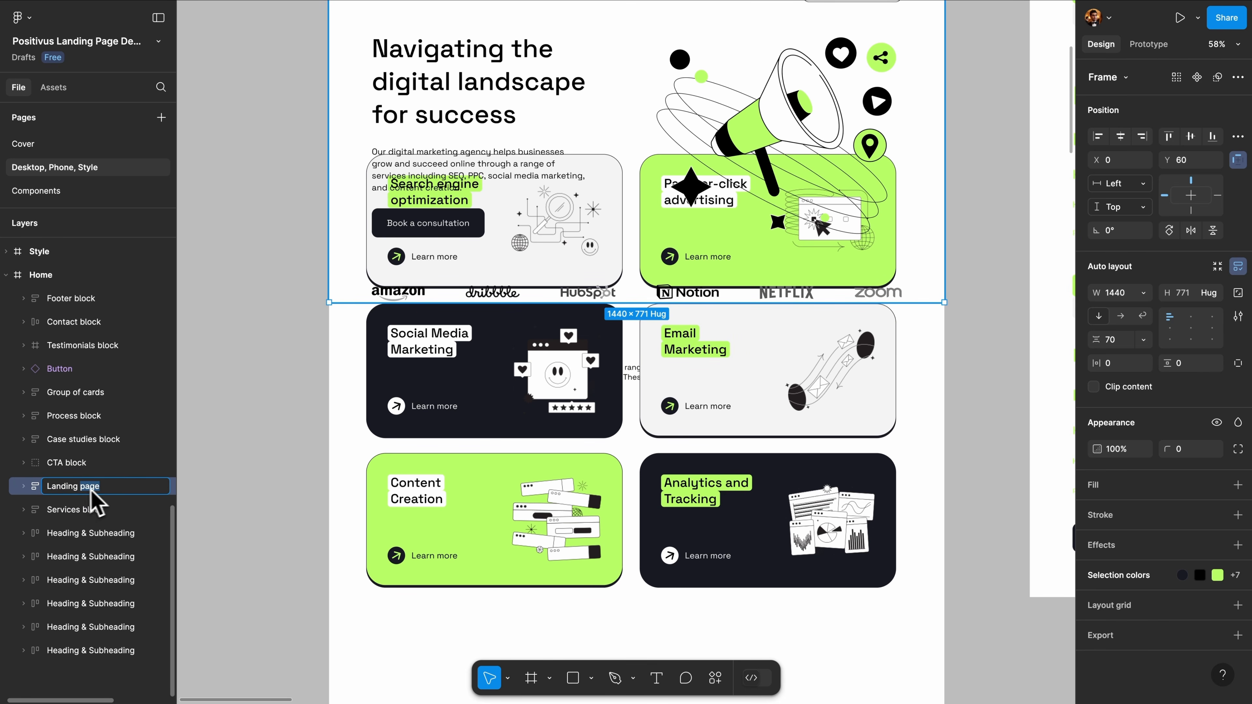
{"action": "key", "text": "BackSpace"}
{"action": "key", "text": "alt+BackSpace"}
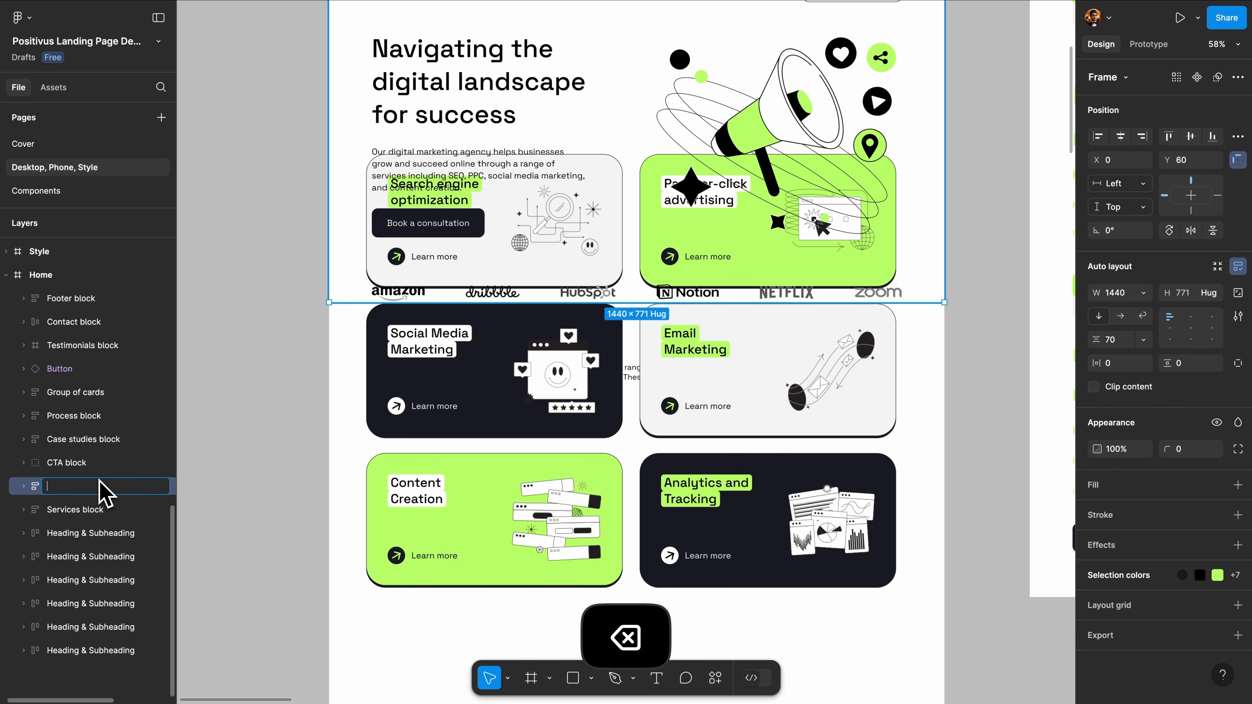
{"action": "type", "text": "Hero Sec"}
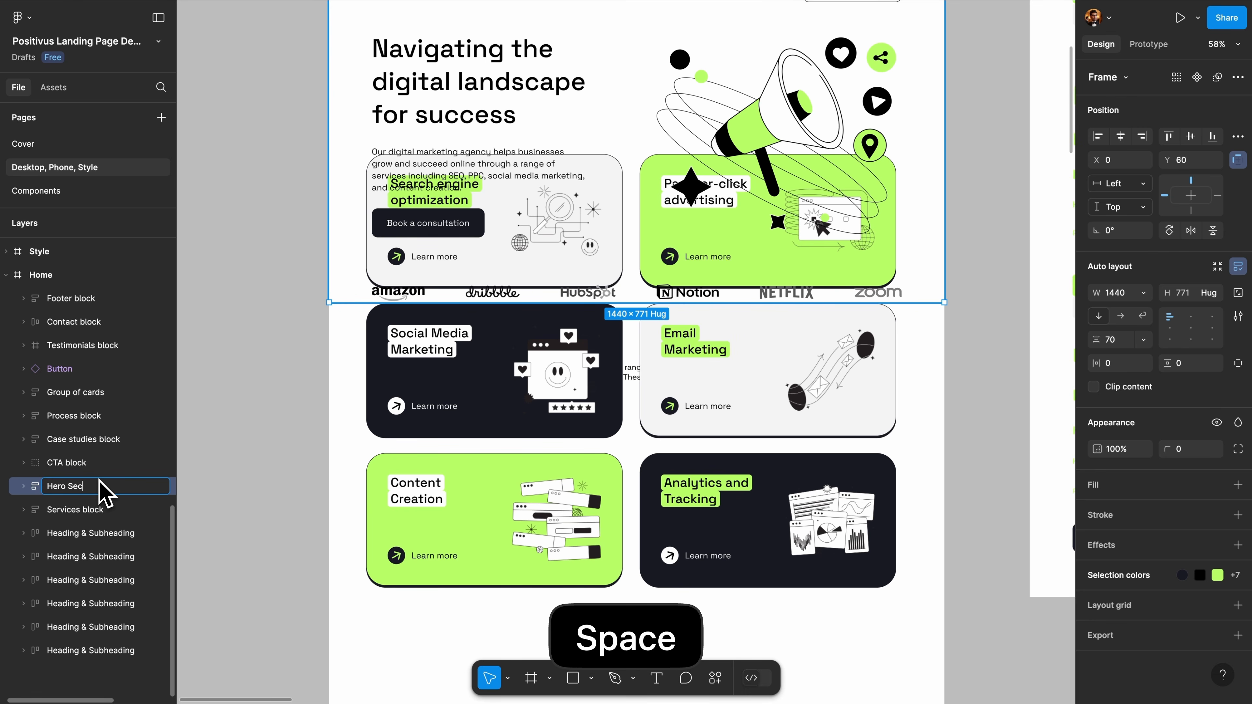
{"action": "type", "text": "tion"}
{"action": "key", "text": "Return"}
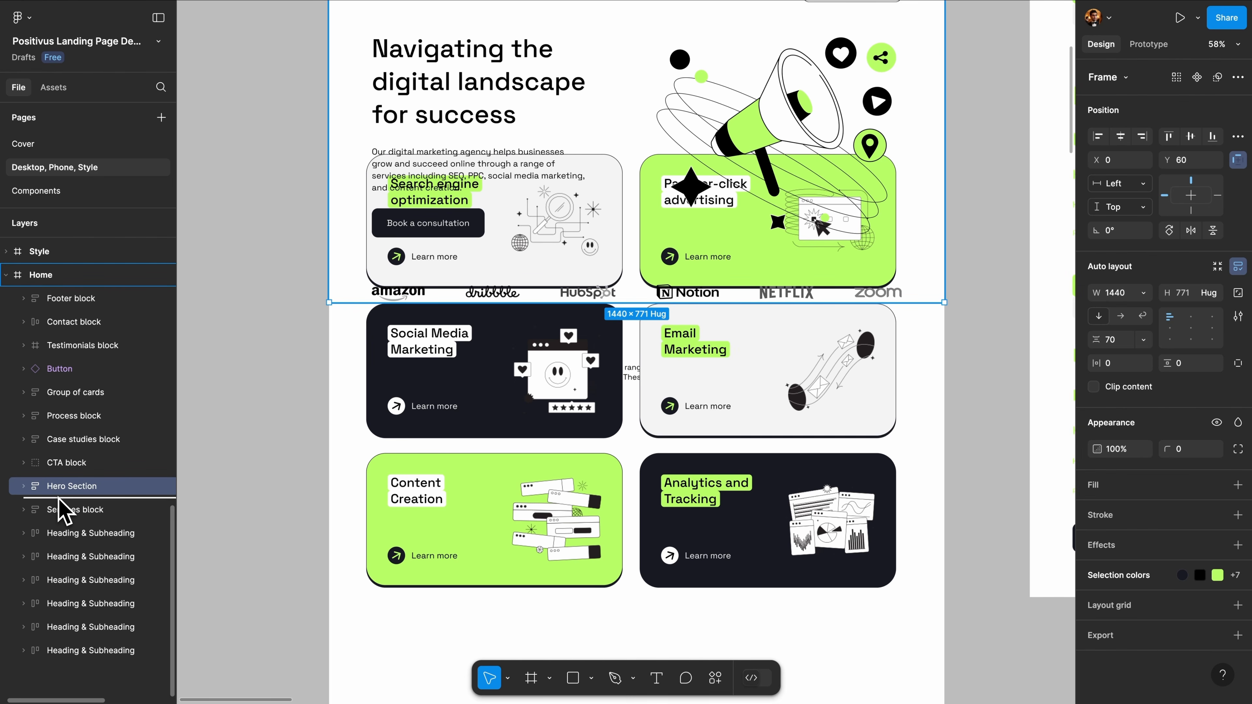
Try nesting the Hero Section frame inside the Services block, and undo that nesting
{"action": "left_click_drag", "start_coordinate": [63, 514], "coordinate": [55, 514]}
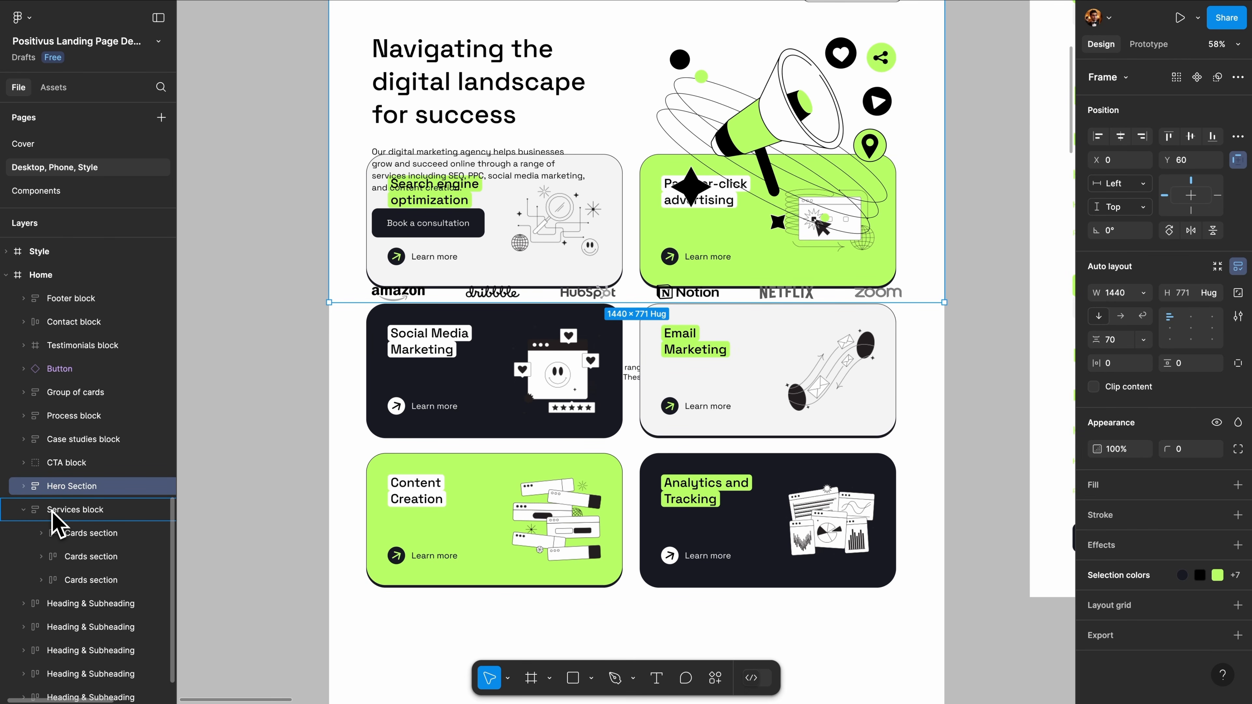
{"action": "left_click_drag", "start_coordinate": [54, 522], "coordinate": [56, 518]}
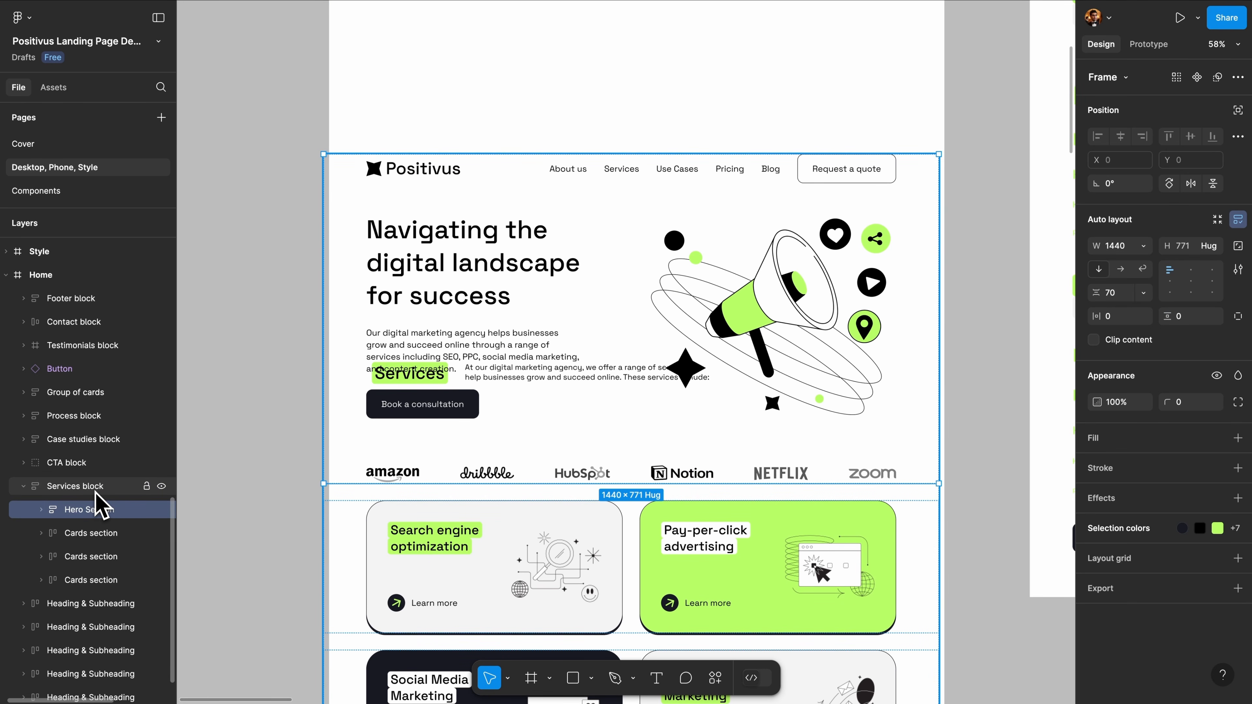
{"action": "key", "text": "super+z"}
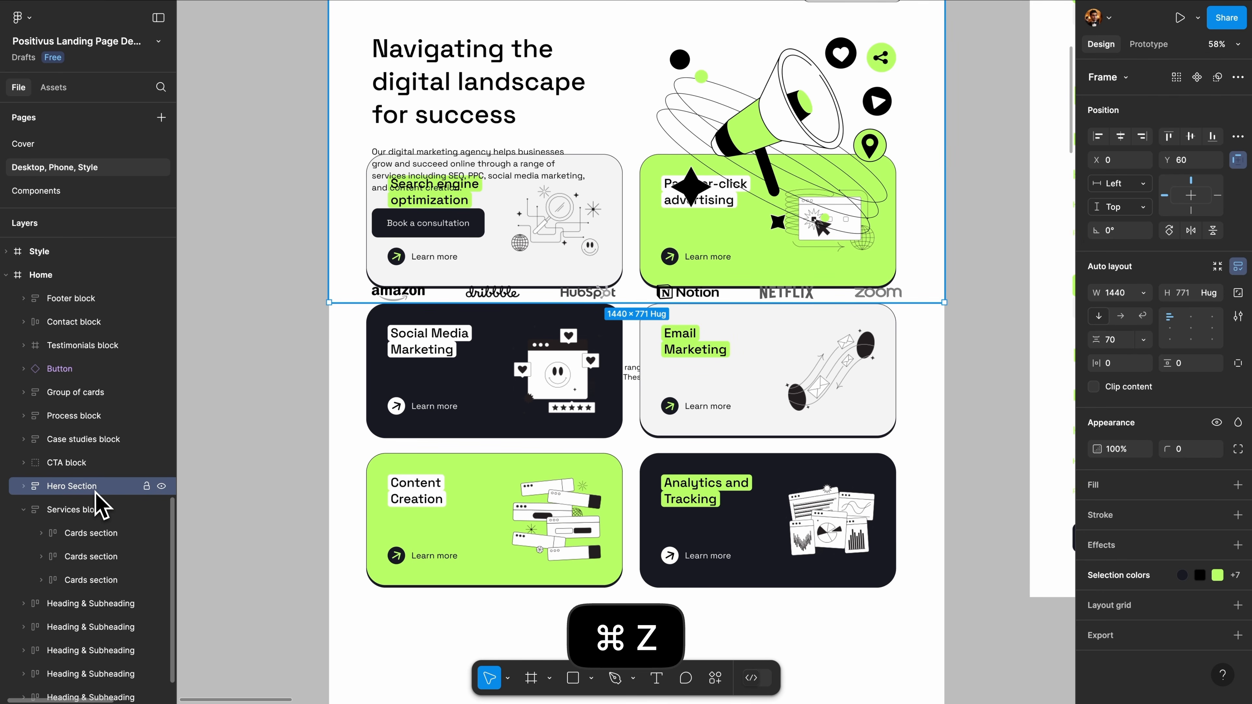
Undo the Hero Section rename, the layer reordering and the Services block moves
{"action": "key", "text": "super+z"}
{"action": "key", "text": "super+z"}
{"action": "key", "text": "super+z"}
{"action": "key", "text": "super+z"}
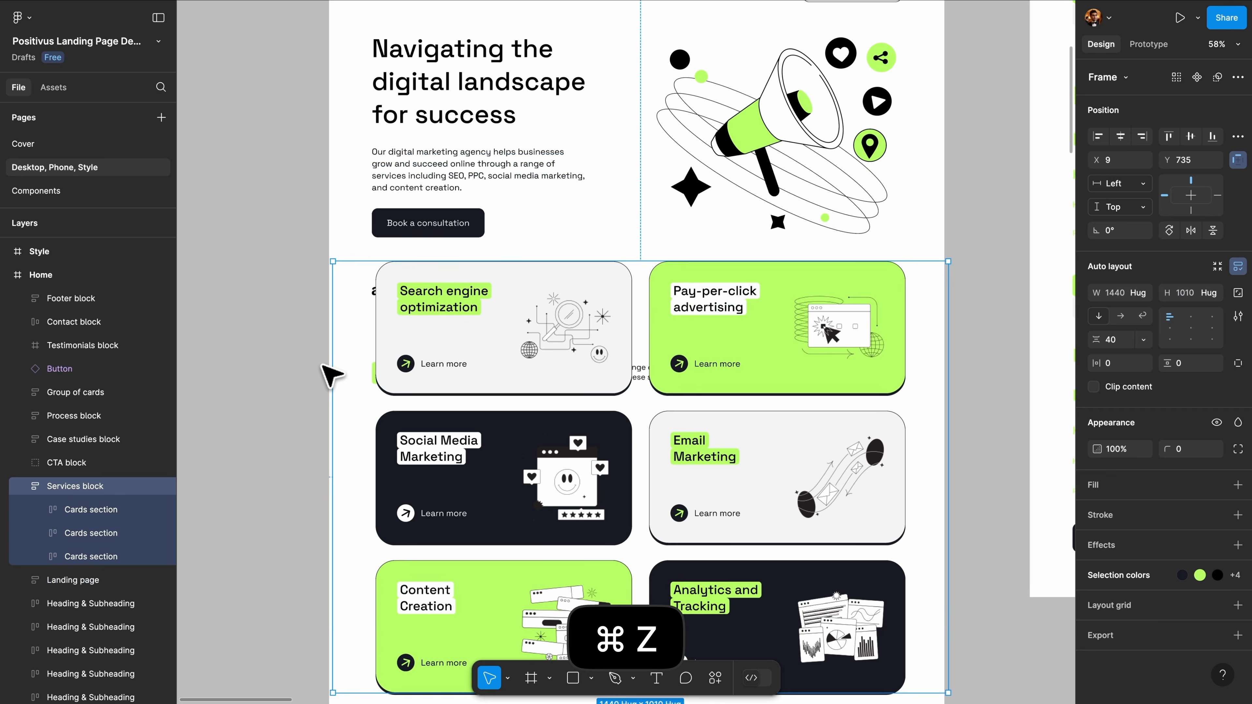
{"action": "scroll", "coordinate": [295, 394], "scroll_direction": "up", "scroll_amount": 1}
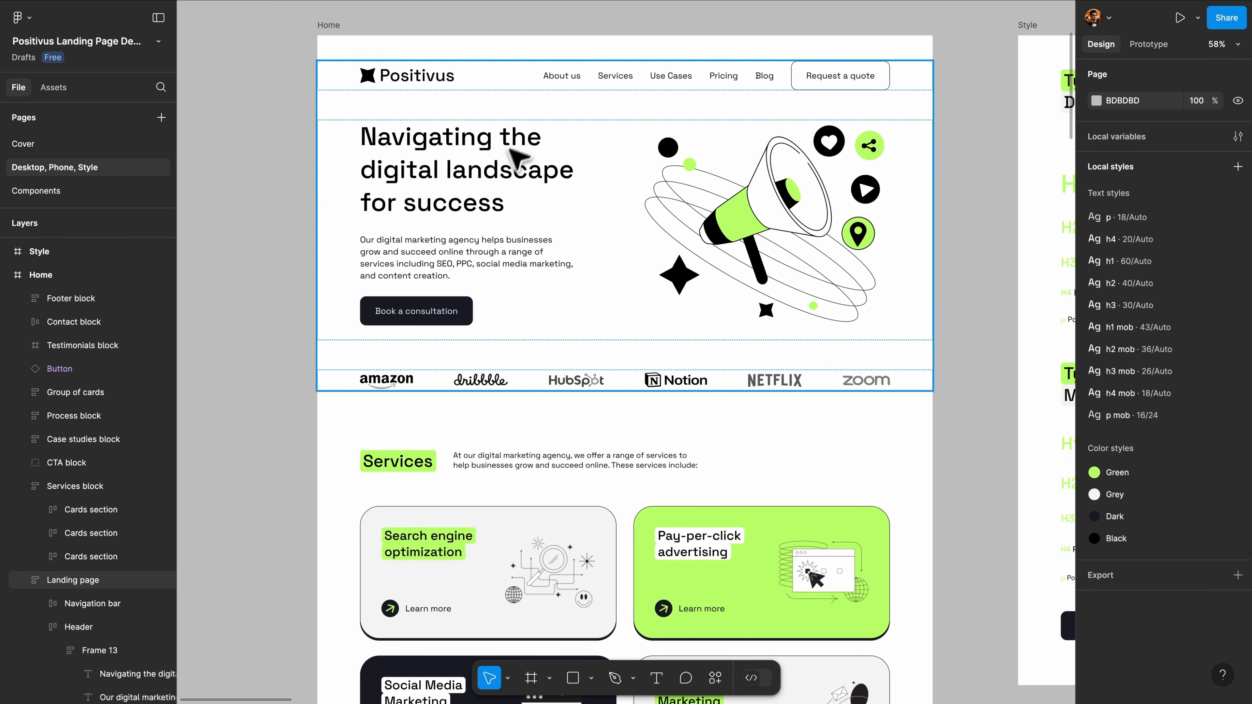
Select the Landing page frame, then its nested "Navigating the digital landscape for success" heading in the layer hierarchy
{"action": "scroll", "coordinate": [508, 163], "scroll_direction": "up", "scroll_amount": 2}
{"action": "scroll", "coordinate": [508, 163], "scroll_direction": "right", "scroll_amount": 3}
{"action": "left_click", "coordinate": [499, 217]}
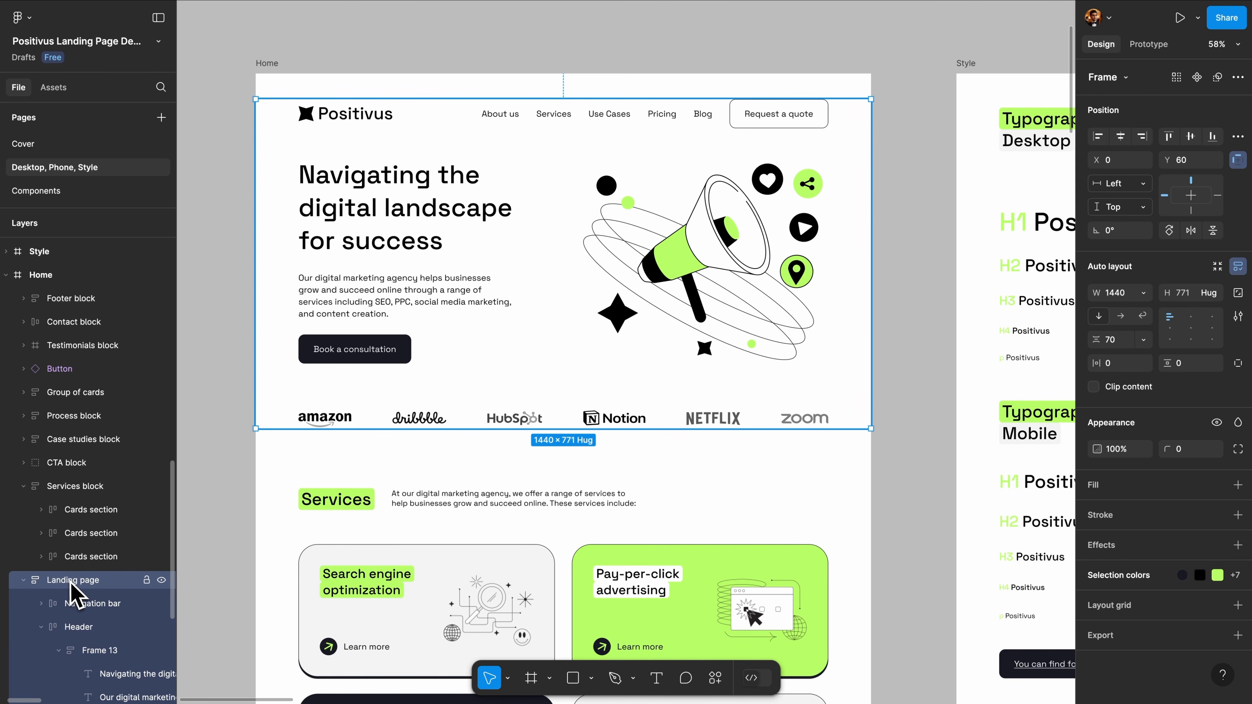
{"action": "key", "text": "Escape"}
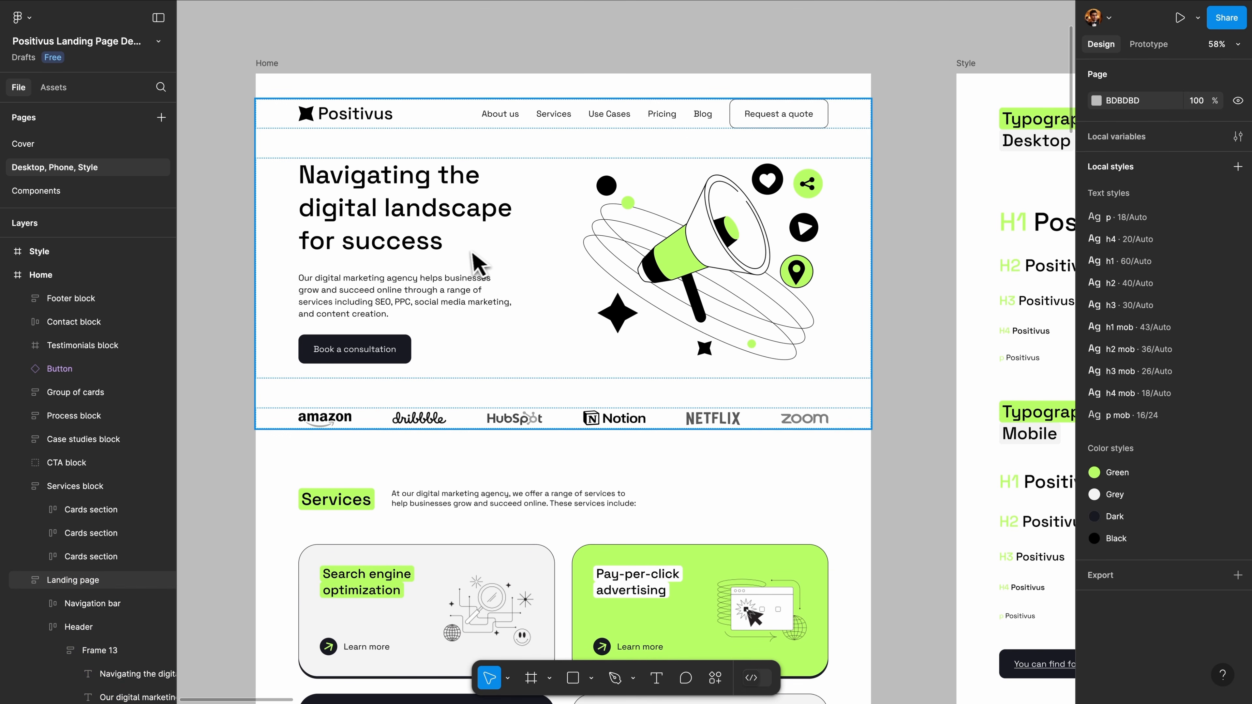
{"action": "scroll", "coordinate": [74, 494], "scroll_direction": "down", "scroll_amount": 3}
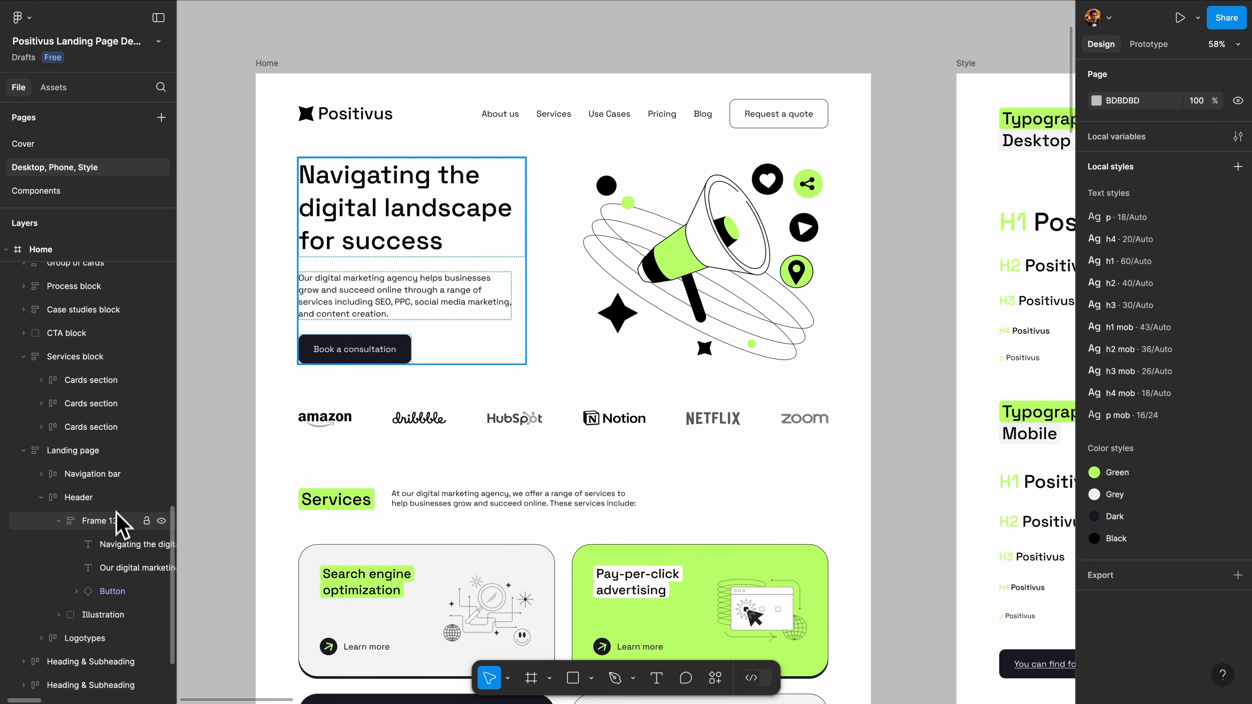
{"action": "left_click", "coordinate": [115, 545]}
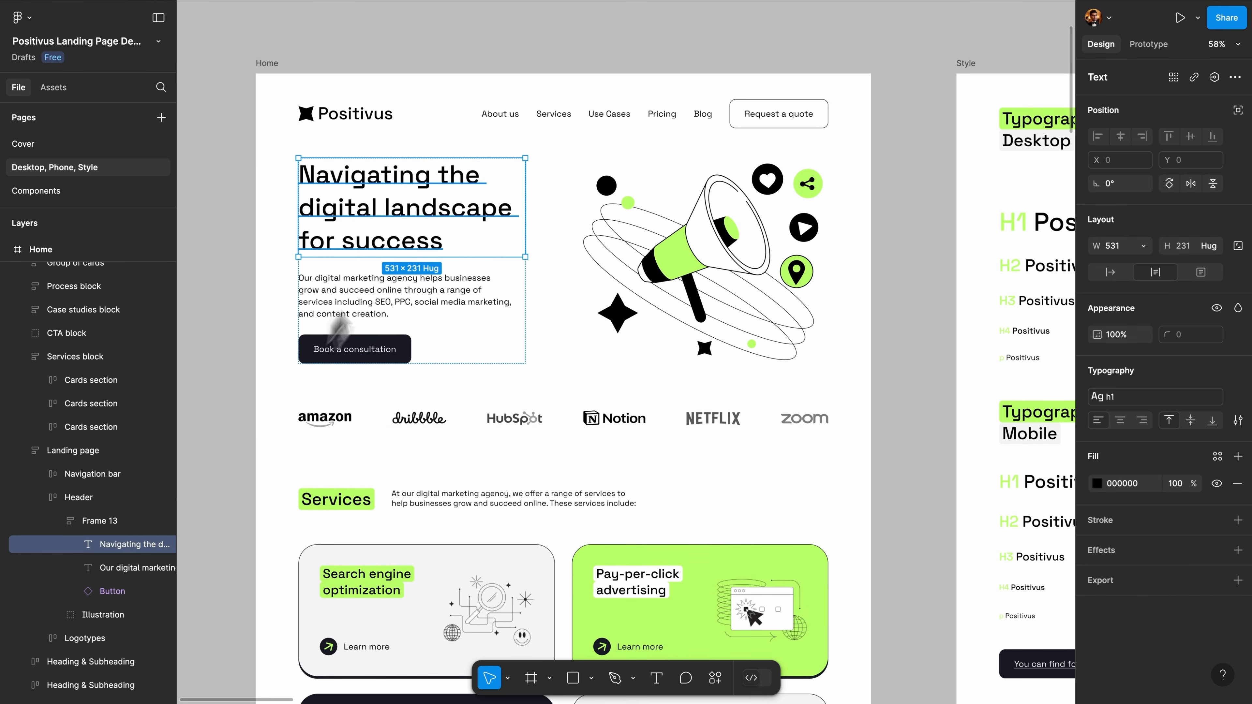
Collapse the Landing page layers, select the frame on the canvas, drill down through its nesting to the heading, and deselect it
{"action": "left_click", "coordinate": [23, 451]}
{"action": "left_click", "coordinate": [488, 146]}
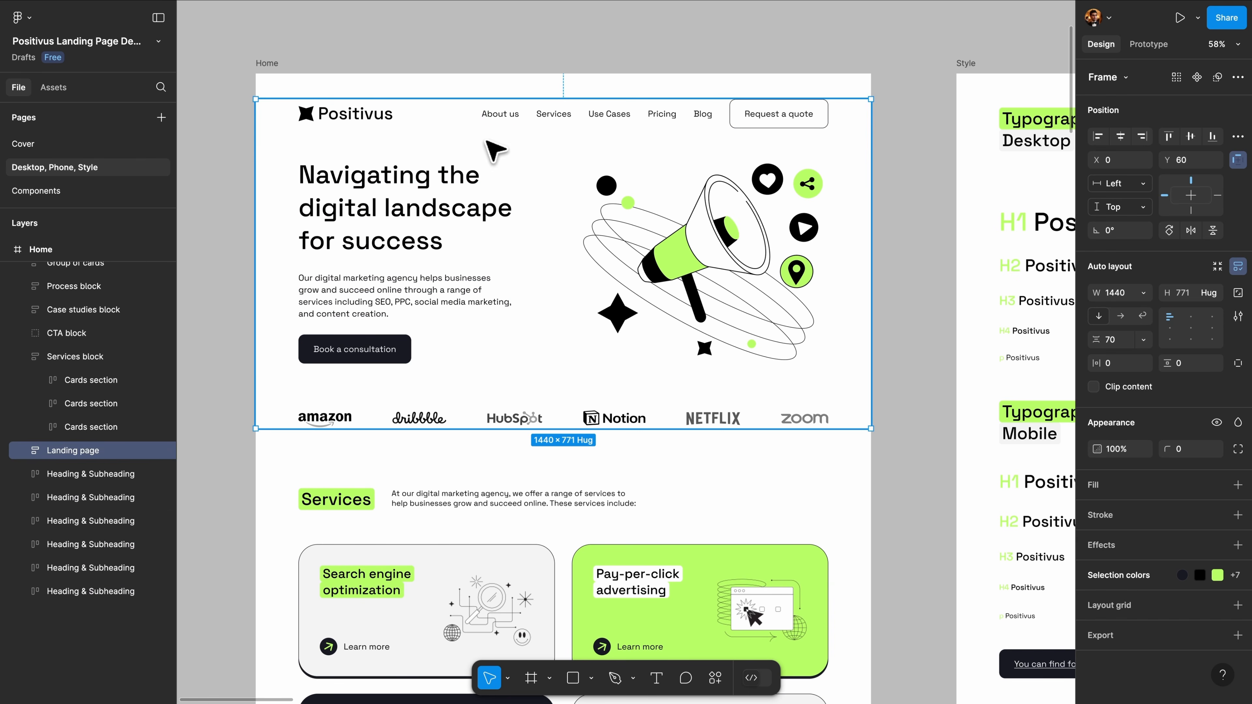
{"action": "double_click", "coordinate": [398, 183]}
{"action": "double_click", "coordinate": [398, 183]}
{"action": "double_click", "coordinate": [399, 183]}
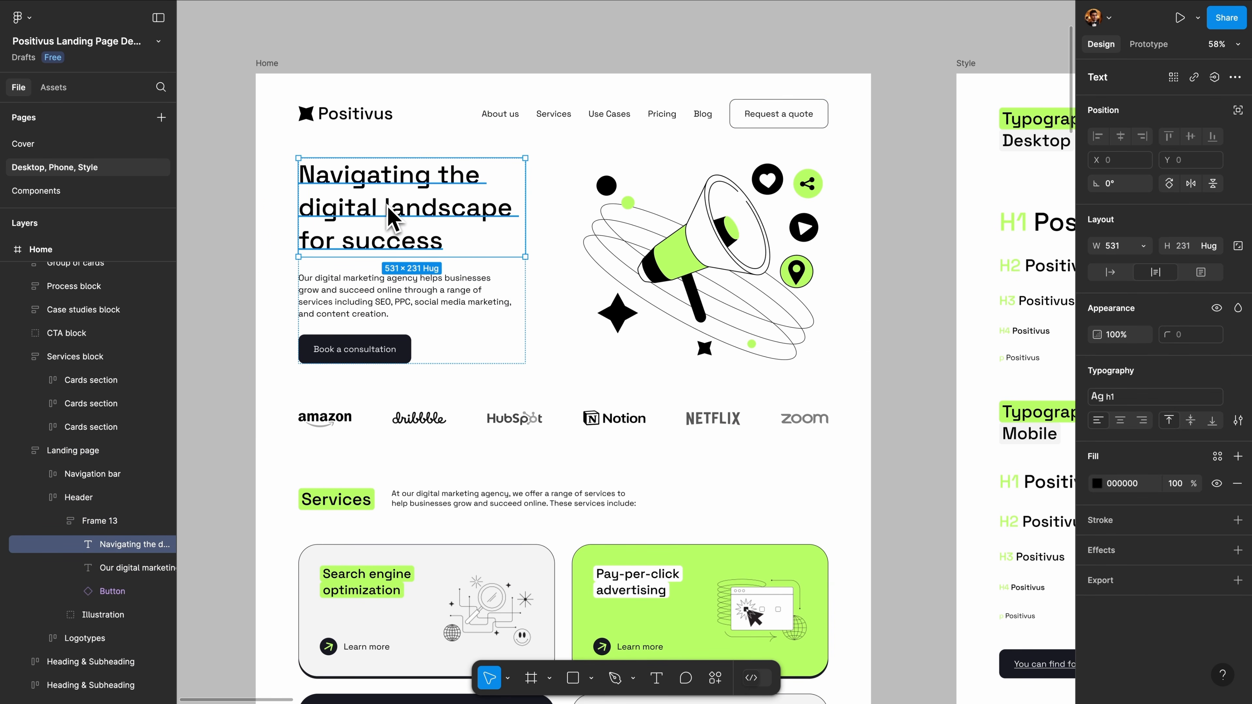
{"action": "key", "text": "Escape"}
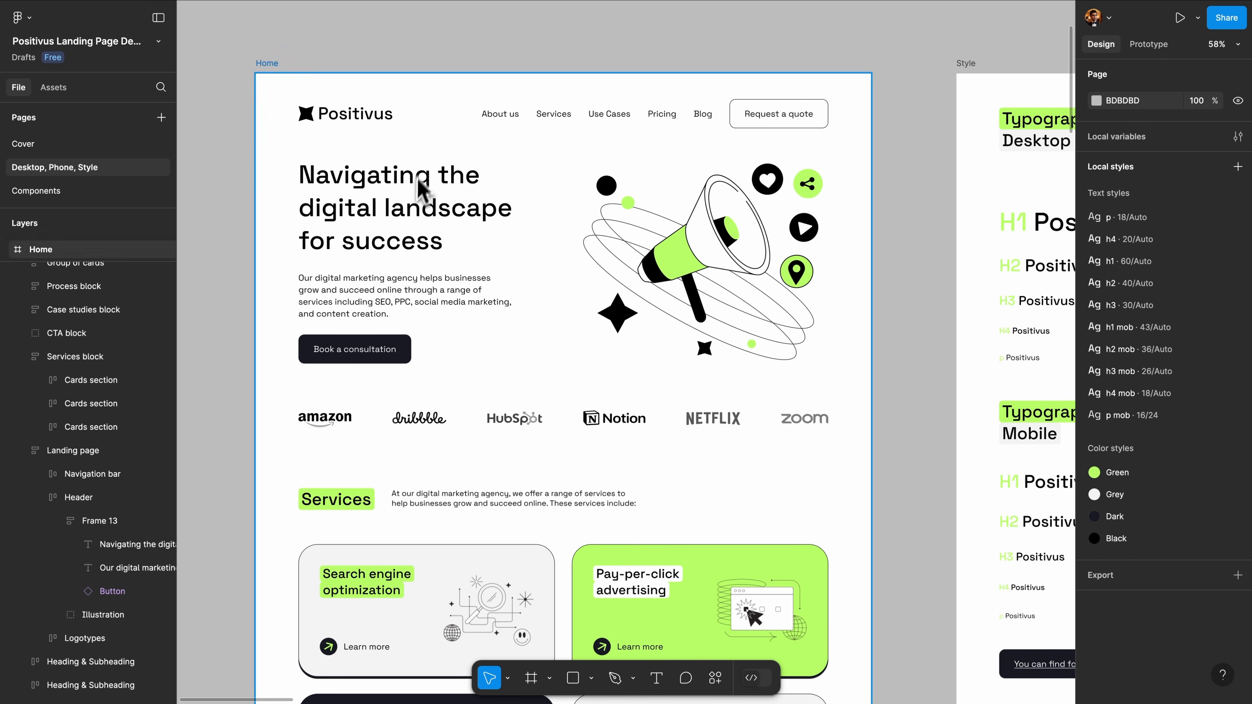
Deep-select the heading directly on the canvas, then the small black circle in the megaphone illustration, and clear the selection
{"action": "left_click", "coordinate": [432, 192]}
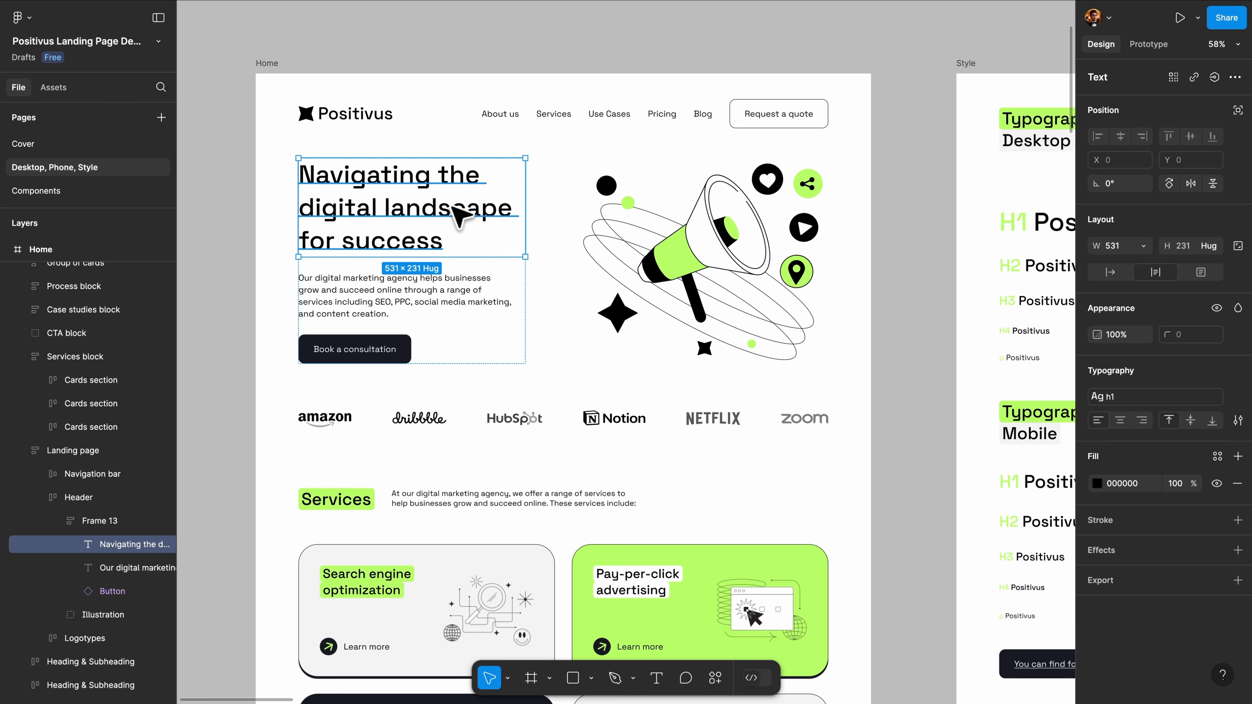
{"action": "left_click", "coordinate": [610, 190]}
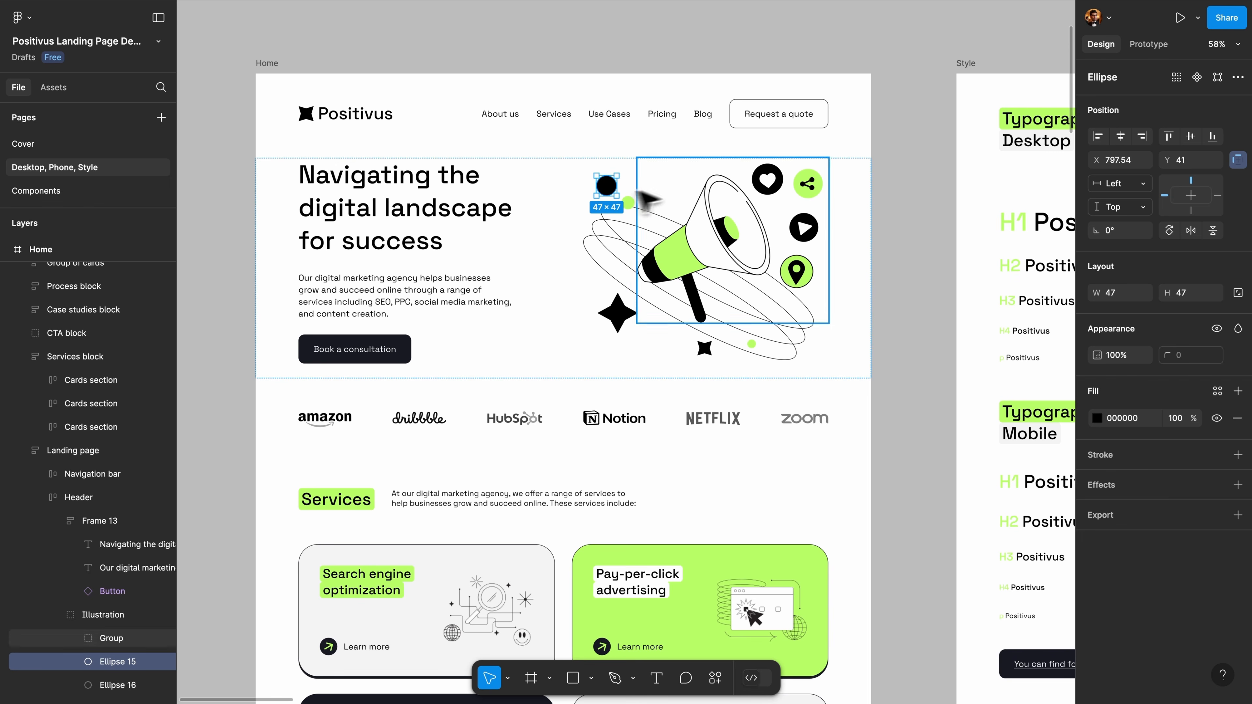
{"action": "left_click", "coordinate": [891, 190]}
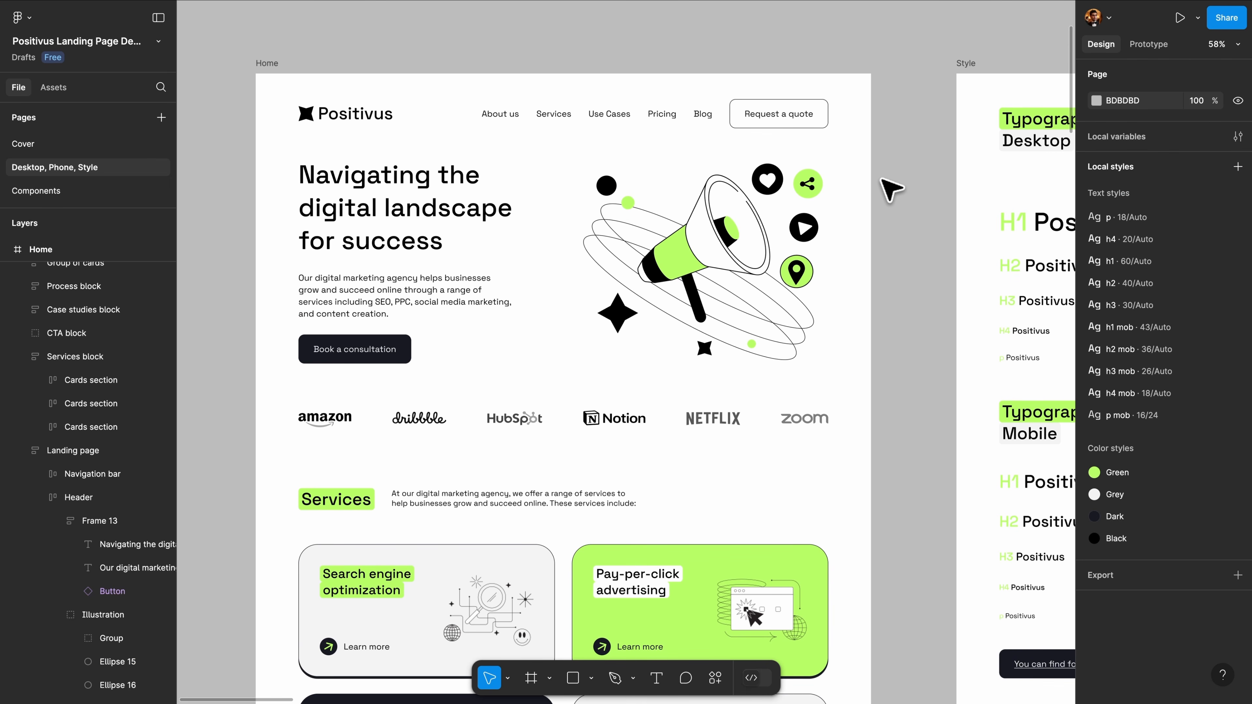
Draw a new frame about 1340 × 1057 on the empty canvas to the left of the Home frame
{"action": "scroll", "coordinate": [657, 207], "scroll_direction": "down", "scroll_amount": 1}
{"action": "scroll", "coordinate": [657, 208], "scroll_direction": "left", "scroll_amount": 10}
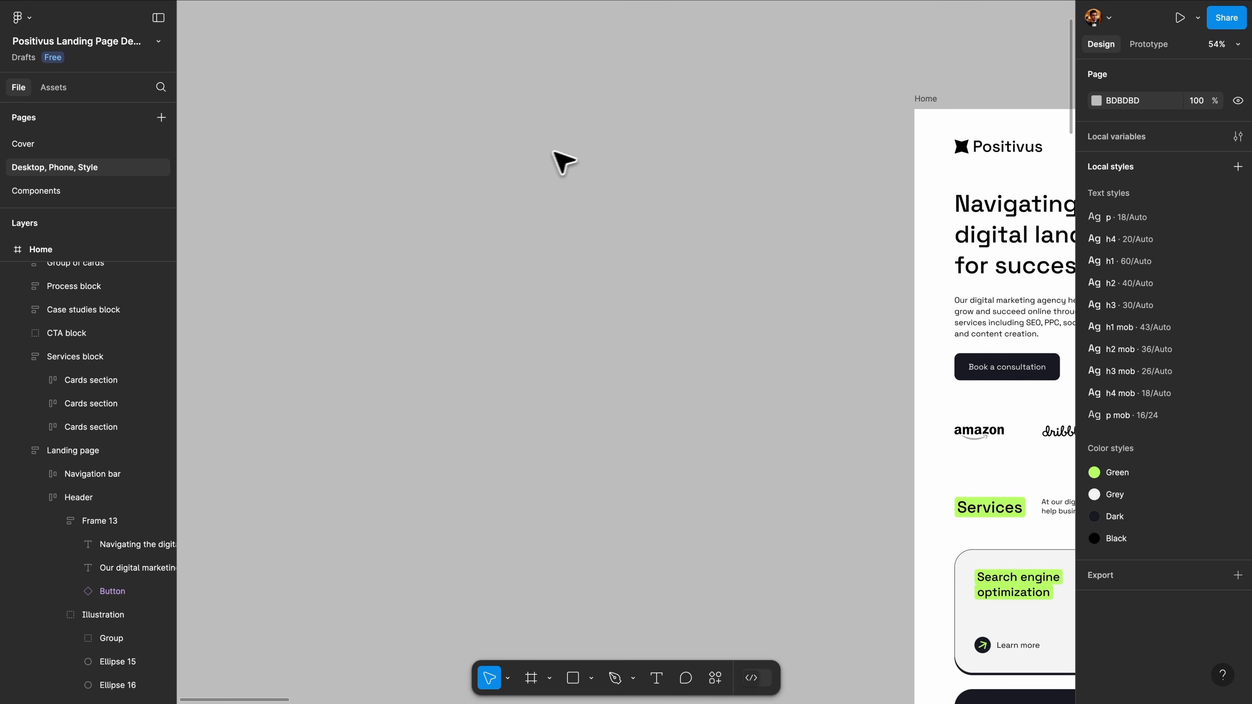
{"action": "key", "text": "a"}
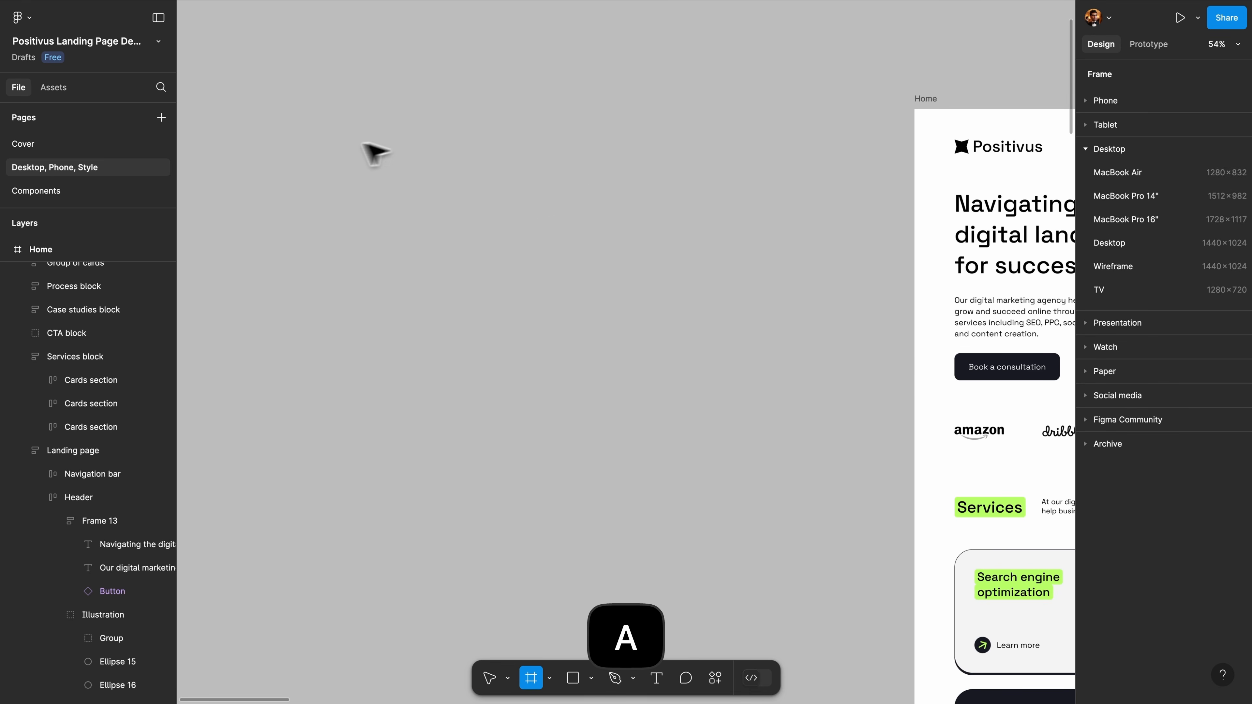
{"action": "left_click_drag", "start_coordinate": [307, 127], "coordinate": [843, 549]}
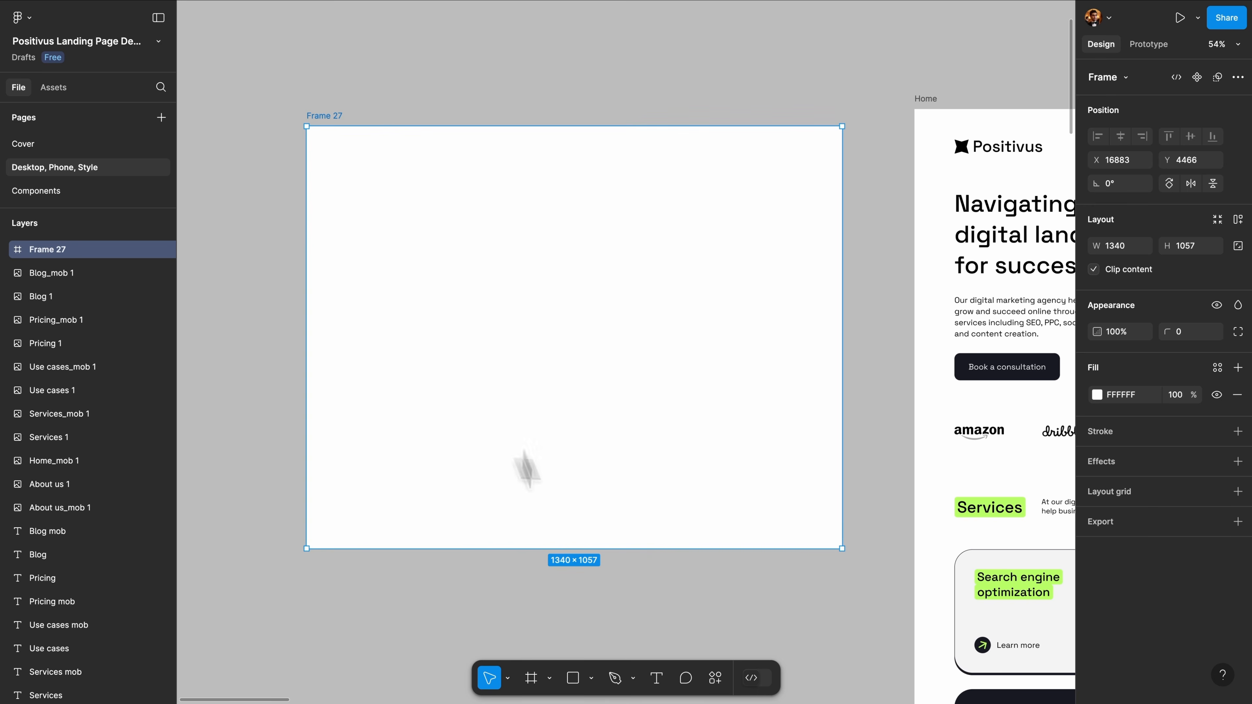
Draw a circle about 239 × 239 near the upper-left of the new frame and fill it with blue 2D8CFF
{"action": "left_click", "coordinate": [592, 678]}
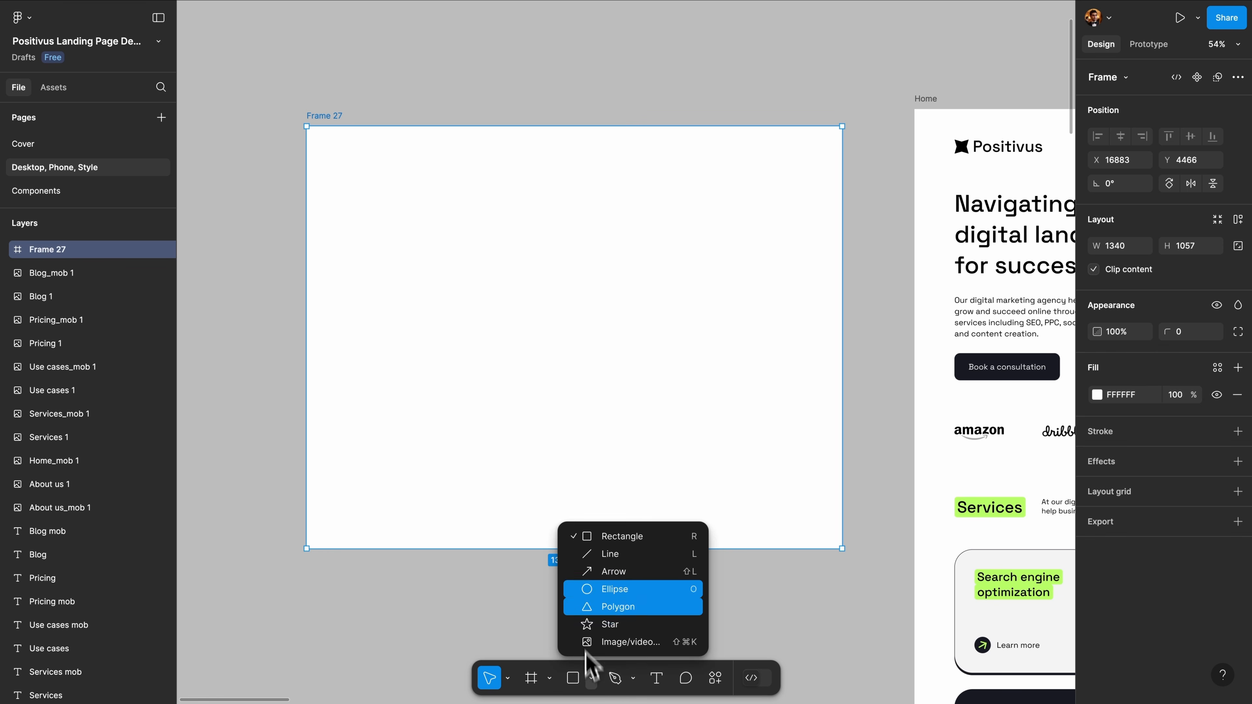
{"action": "left_click", "coordinate": [616, 590]}
{"action": "left_click_drag", "start_coordinate": [399, 182], "coordinate": [495, 277]}
{"action": "scroll", "coordinate": [444, 232], "scroll_direction": "up", "scroll_amount": 3}
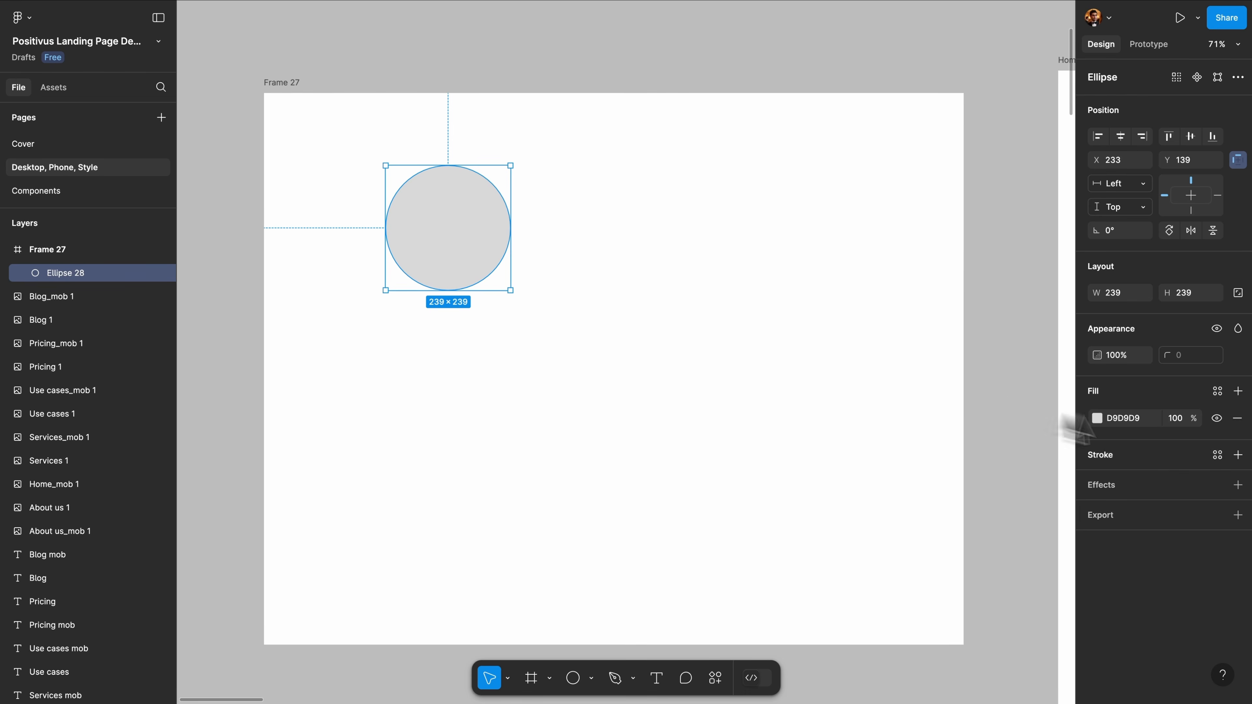
{"action": "left_click", "coordinate": [1099, 419]}
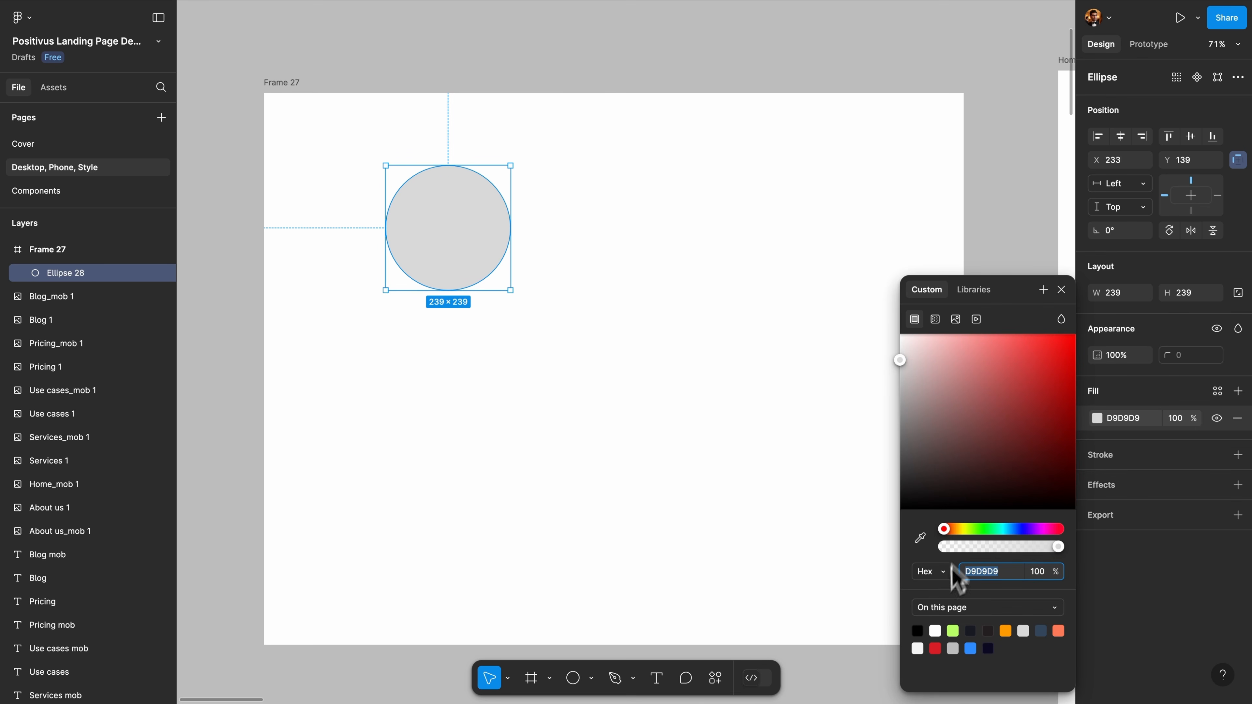
{"action": "left_click", "coordinate": [971, 648]}
{"action": "left_click", "coordinate": [461, 213]}
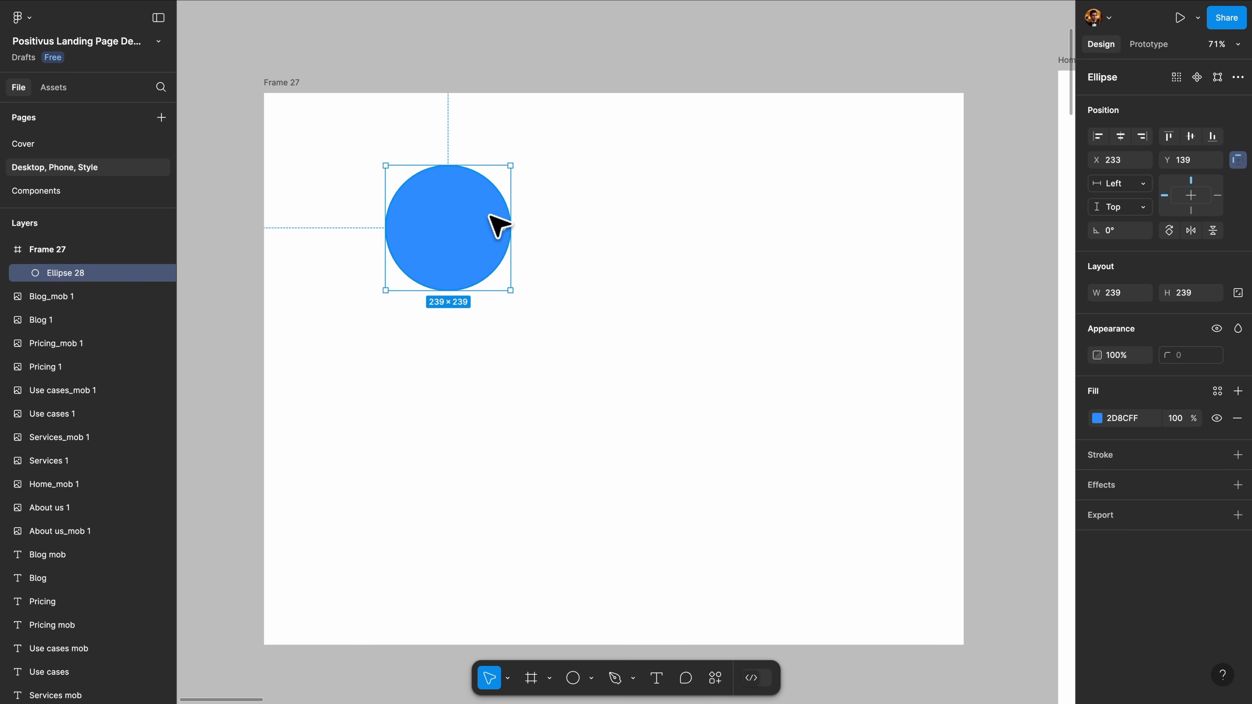
Duplicate the blue circle, move the copy to about X 375 so it overlaps the original, and select both circles
{"action": "key", "text": "super+d"}
{"action": "left_click_drag", "start_coordinate": [438, 219], "coordinate": [511, 215]}
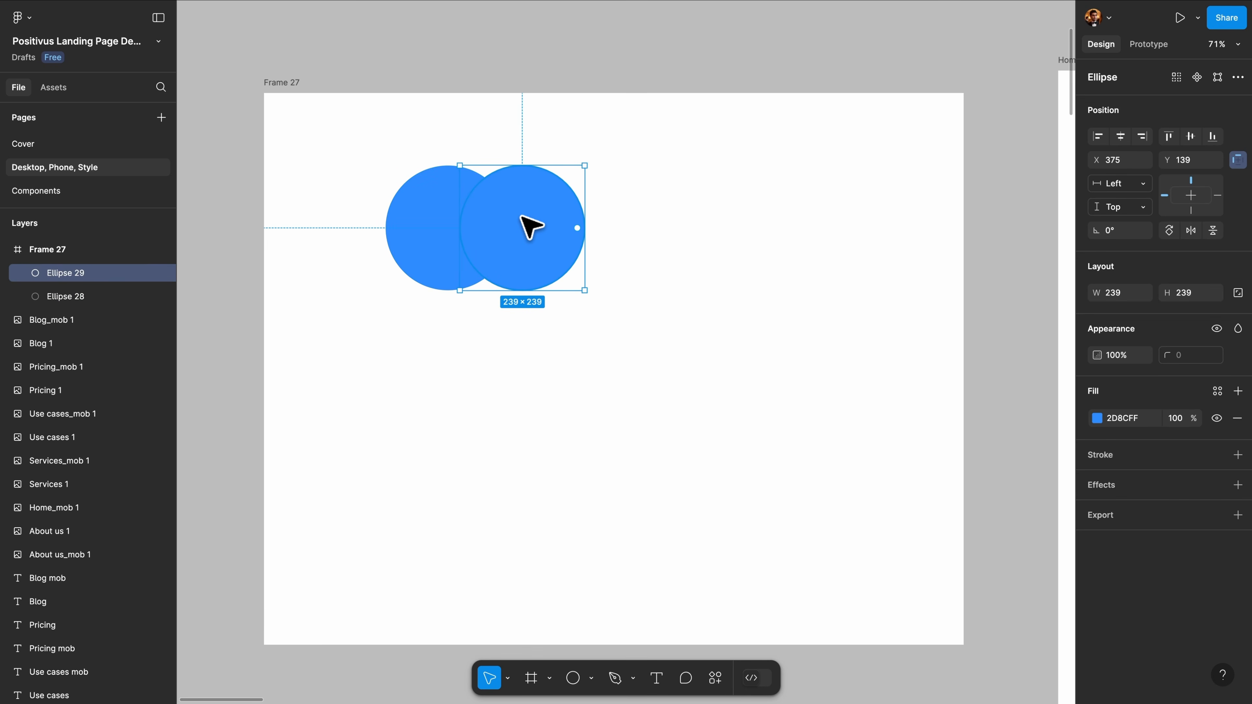
{"action": "left_click", "coordinate": [621, 205]}
{"action": "left_click_drag", "start_coordinate": [650, 189], "coordinate": [387, 241]}
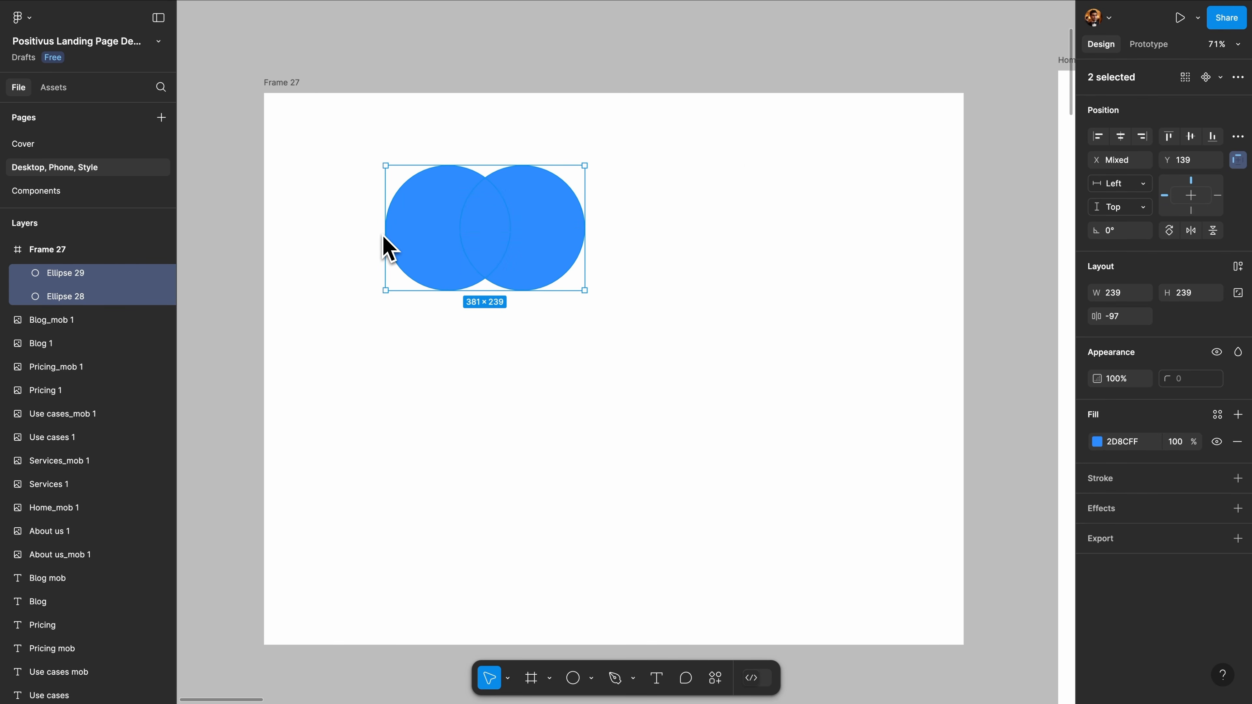
{"action": "left_click", "coordinate": [1239, 77]}
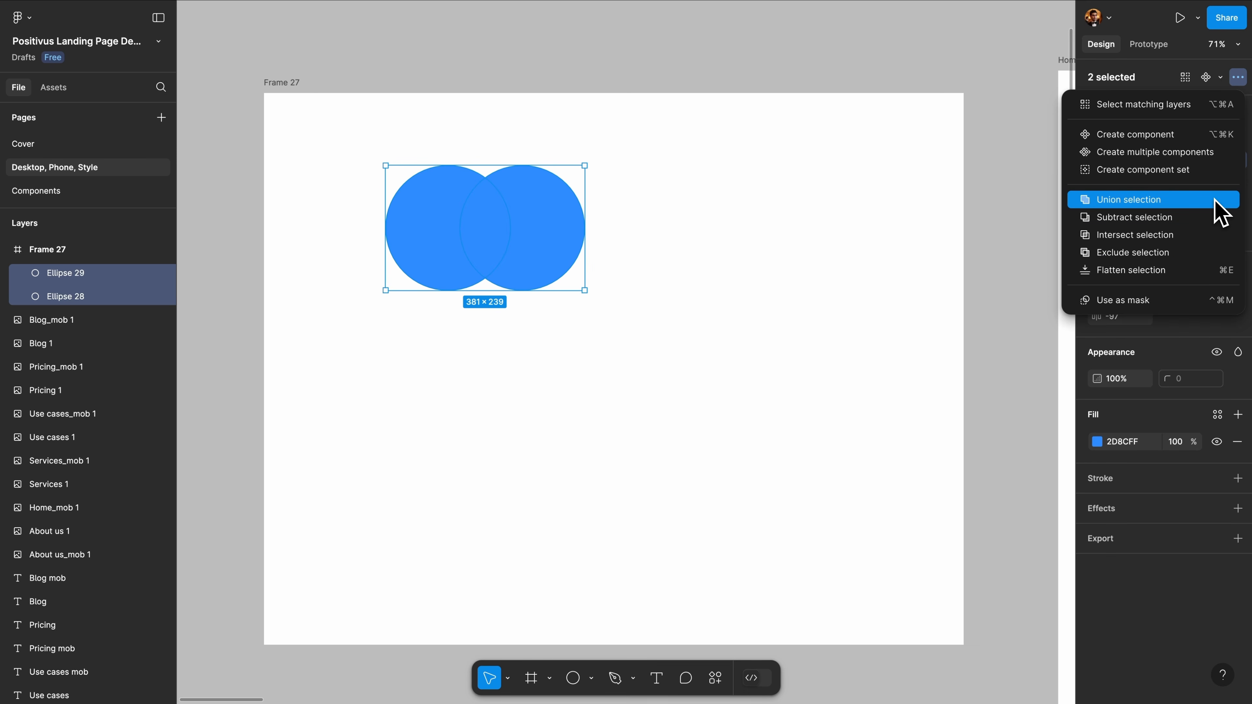
{"action": "left_click", "coordinate": [640, 207]}
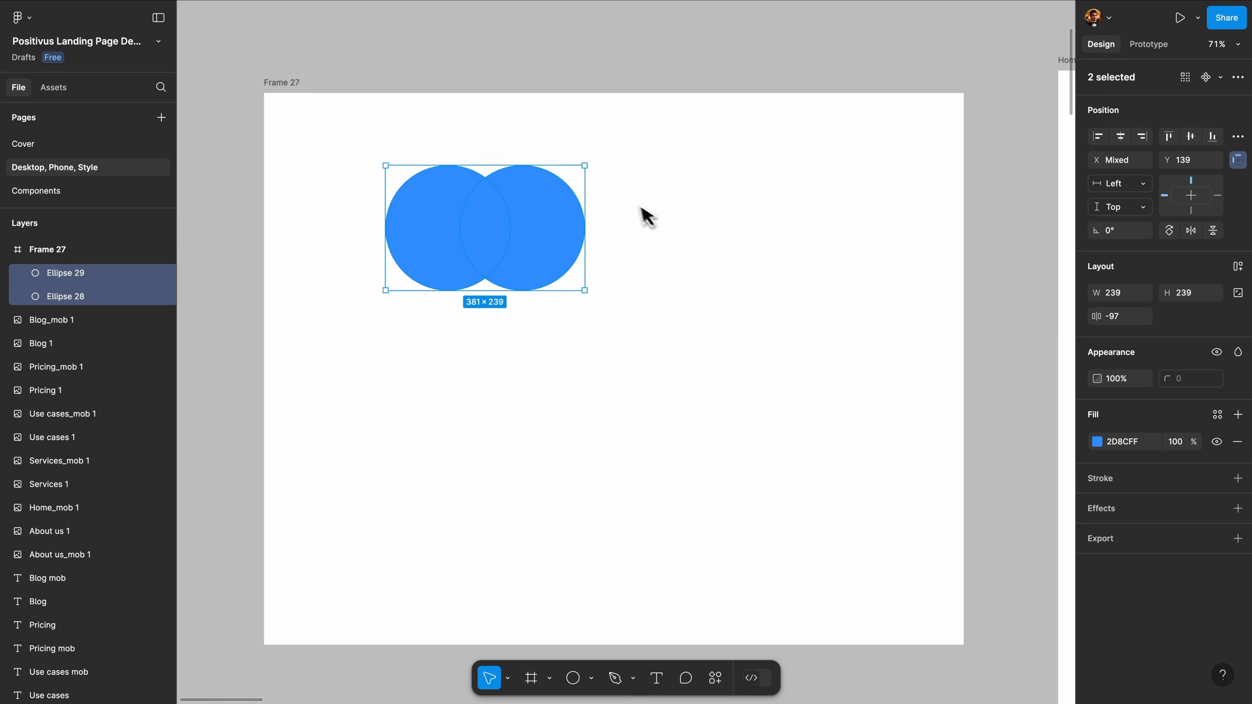
{"action": "left_click", "coordinate": [700, 203]}
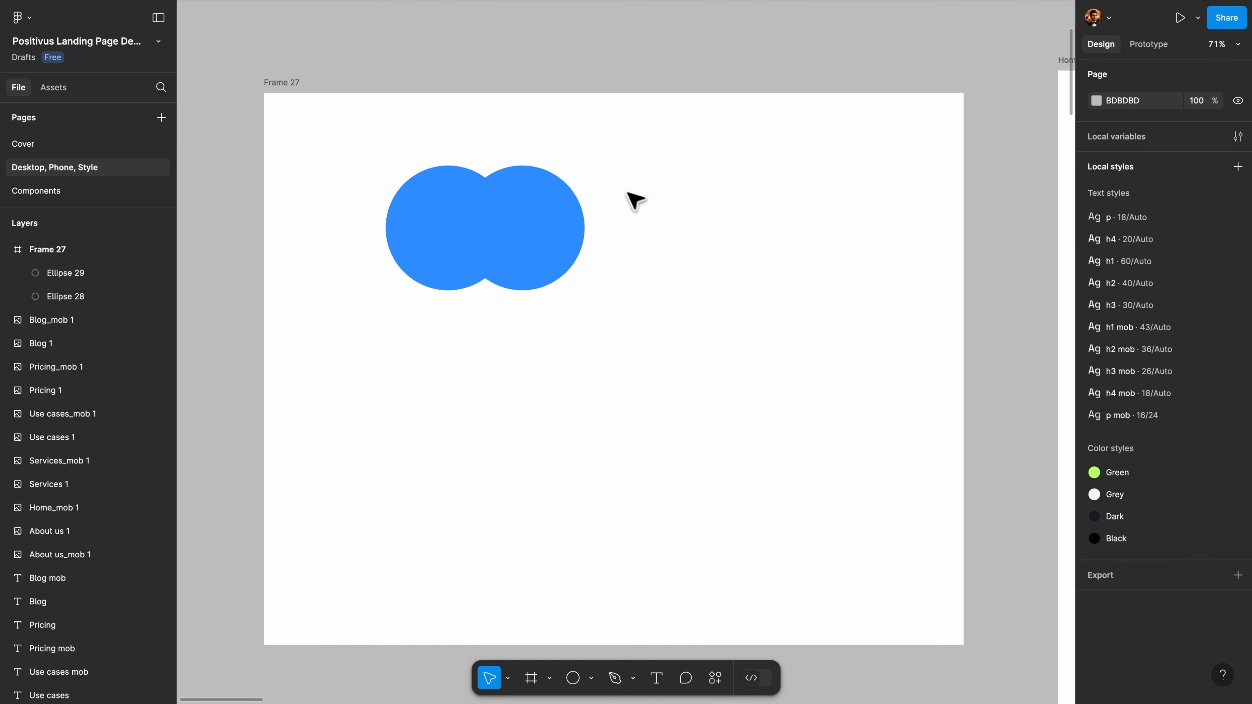
Select both overlapping blue circles, duplicate them, and move the copy to about X 713, level with the original pair
{"action": "left_click_drag", "start_coordinate": [638, 202], "coordinate": [586, 218]}
{"action": "key", "text": "super+d"}
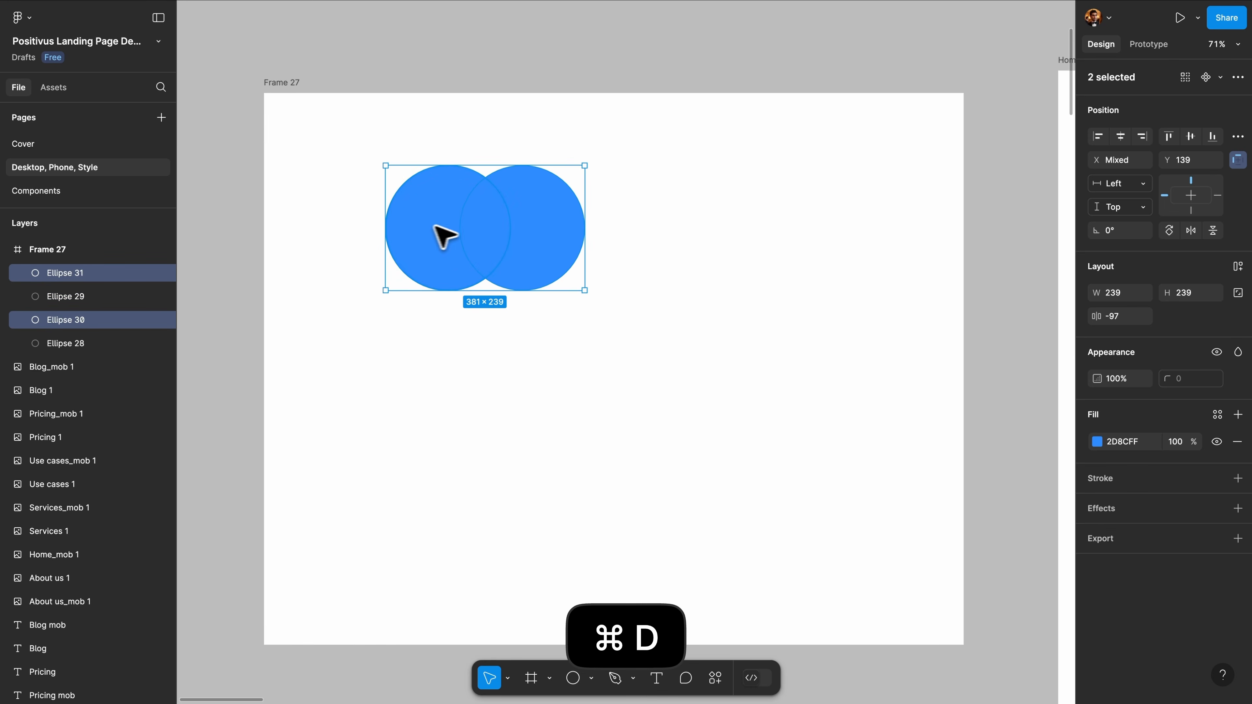
{"action": "left_click_drag", "start_coordinate": [433, 217], "coordinate": [680, 217]}
{"action": "left_click", "coordinate": [1210, 102]}
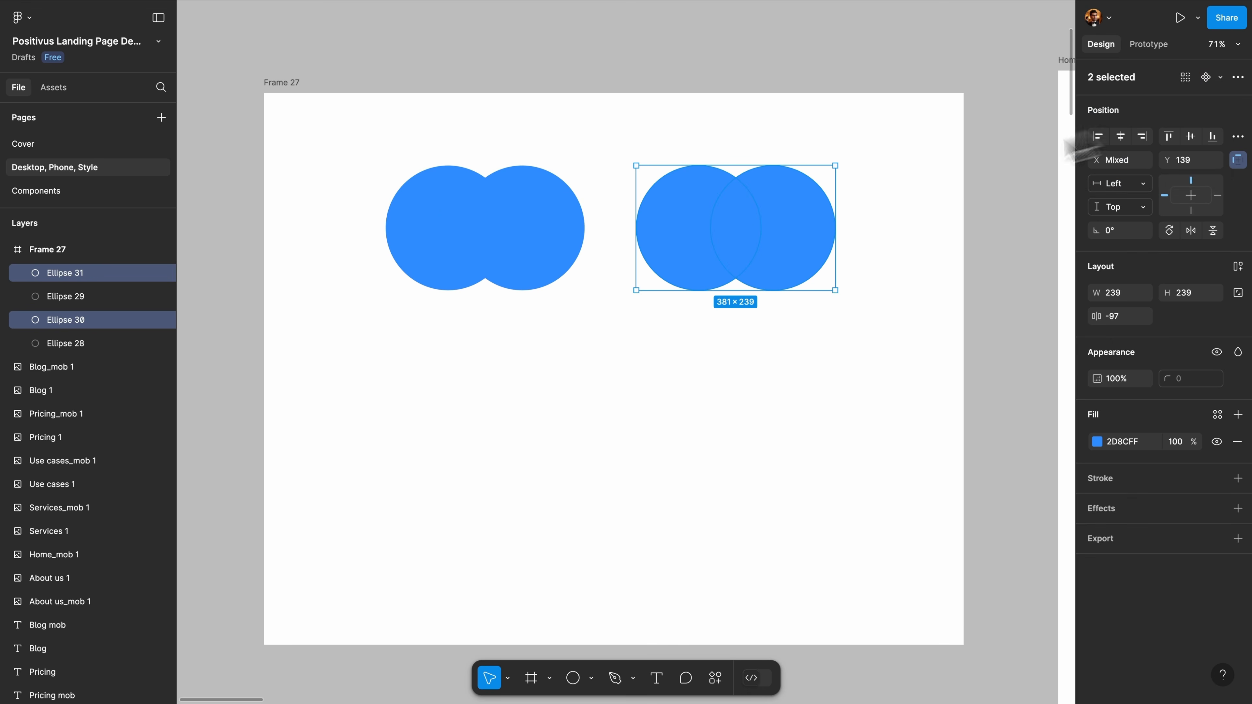
Duplicate the circle pair twice more and place the copies at about Y 516, completing a two-by-two grid of pairs
{"action": "key", "text": "super+d"}
{"action": "left_click_drag", "start_coordinate": [863, 211], "coordinate": [344, 404]}
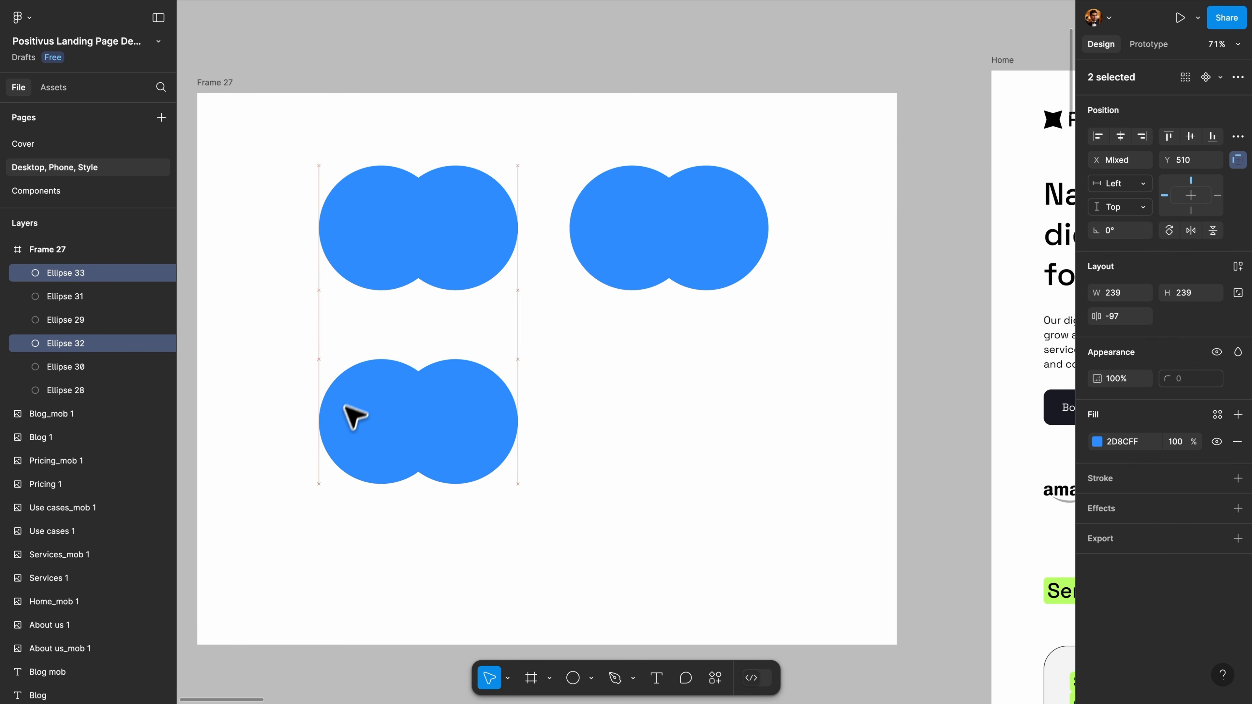
{"action": "key", "text": "super+d"}
{"action": "left_click_drag", "start_coordinate": [387, 557], "coordinate": [875, 371]}
{"action": "scroll", "coordinate": [772, 302], "scroll_direction": "right", "scroll_amount": 3}
{"action": "scroll", "coordinate": [772, 302], "scroll_direction": "up", "scroll_amount": 2}
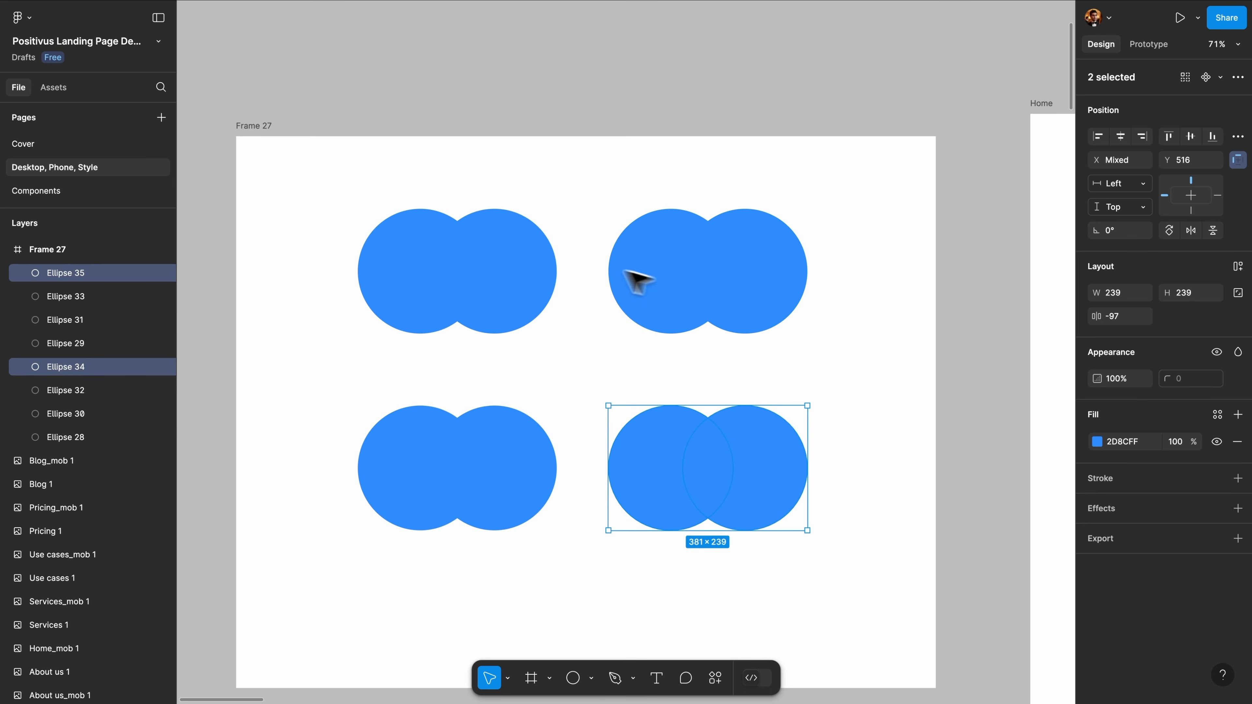
Combine the two circles of the upper-left pair with a Union selection, keeping the name Union
{"action": "left_click", "coordinate": [571, 252]}
{"action": "left_click_drag", "start_coordinate": [583, 219], "coordinate": [372, 299]}
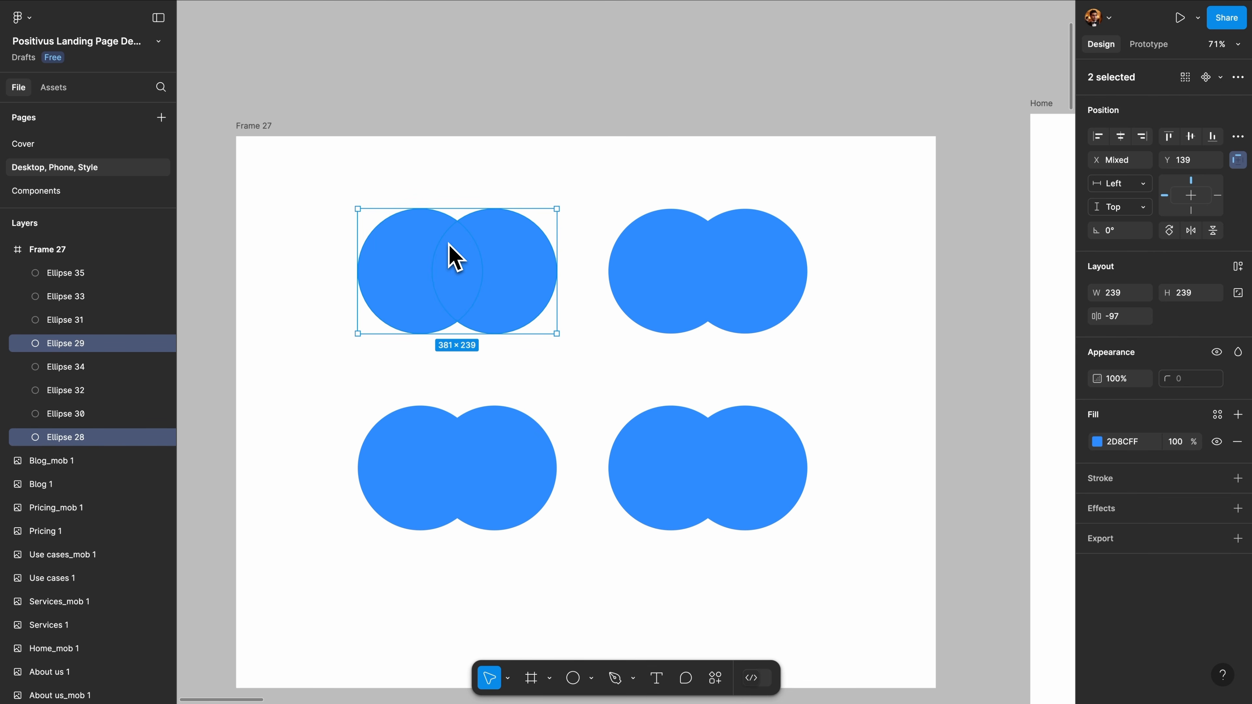
{"action": "left_click", "coordinate": [1239, 77]}
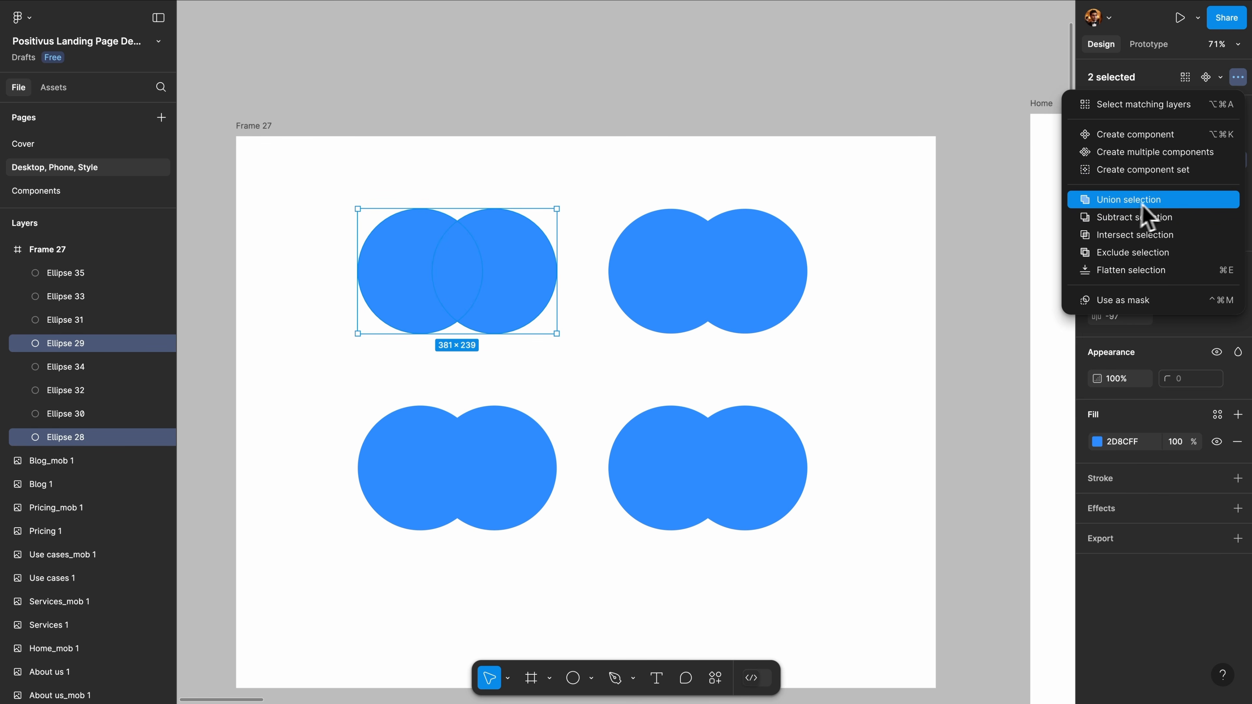
{"action": "left_click", "coordinate": [1159, 202]}
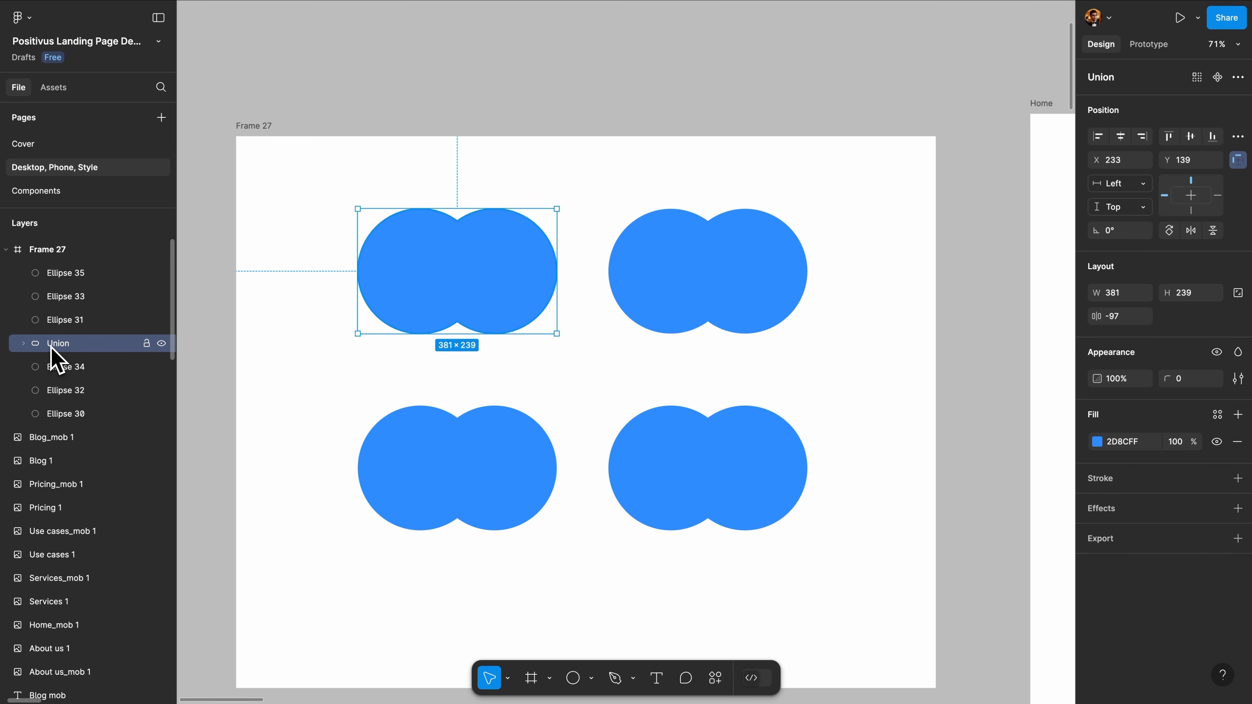
{"action": "double_click", "coordinate": [69, 343]}
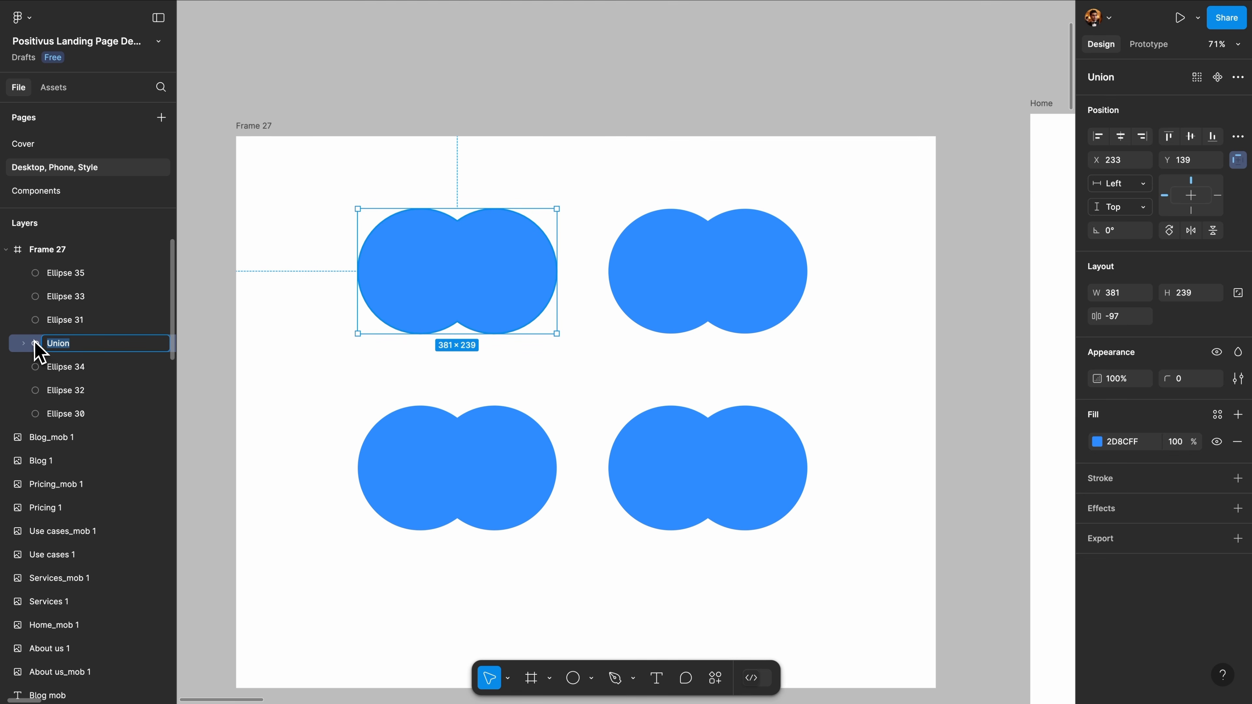
{"action": "key", "text": "Return"}
Fill the Union shape with dark blue 14427A and expand its layer to show the nested circles
{"action": "left_click", "coordinate": [1098, 442]}
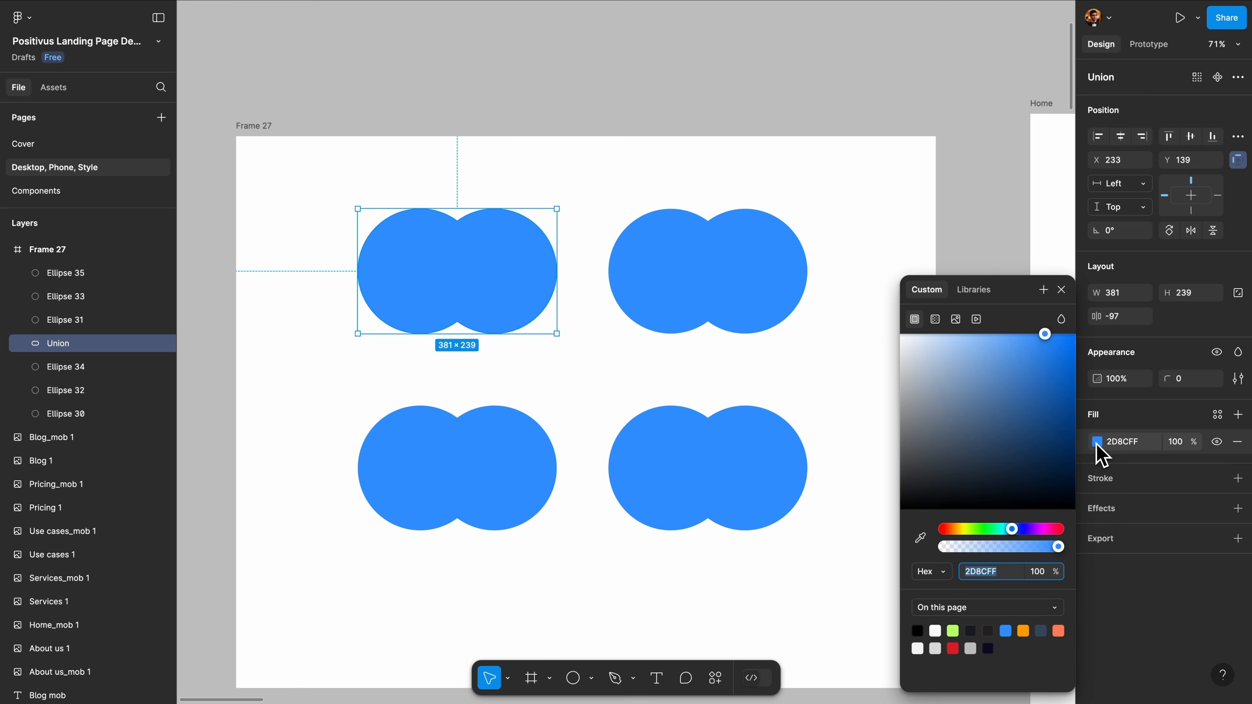
{"action": "left_click_drag", "start_coordinate": [998, 385], "coordinate": [1048, 425]}
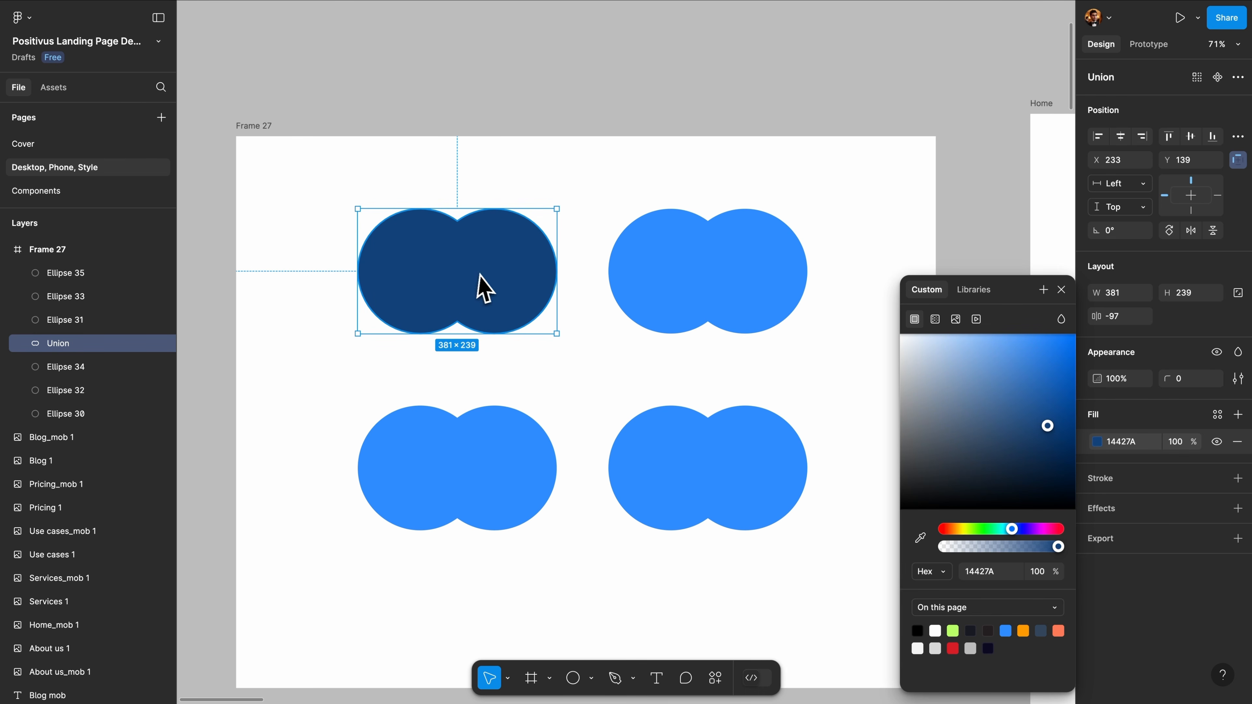
{"action": "left_click", "coordinate": [23, 344]}
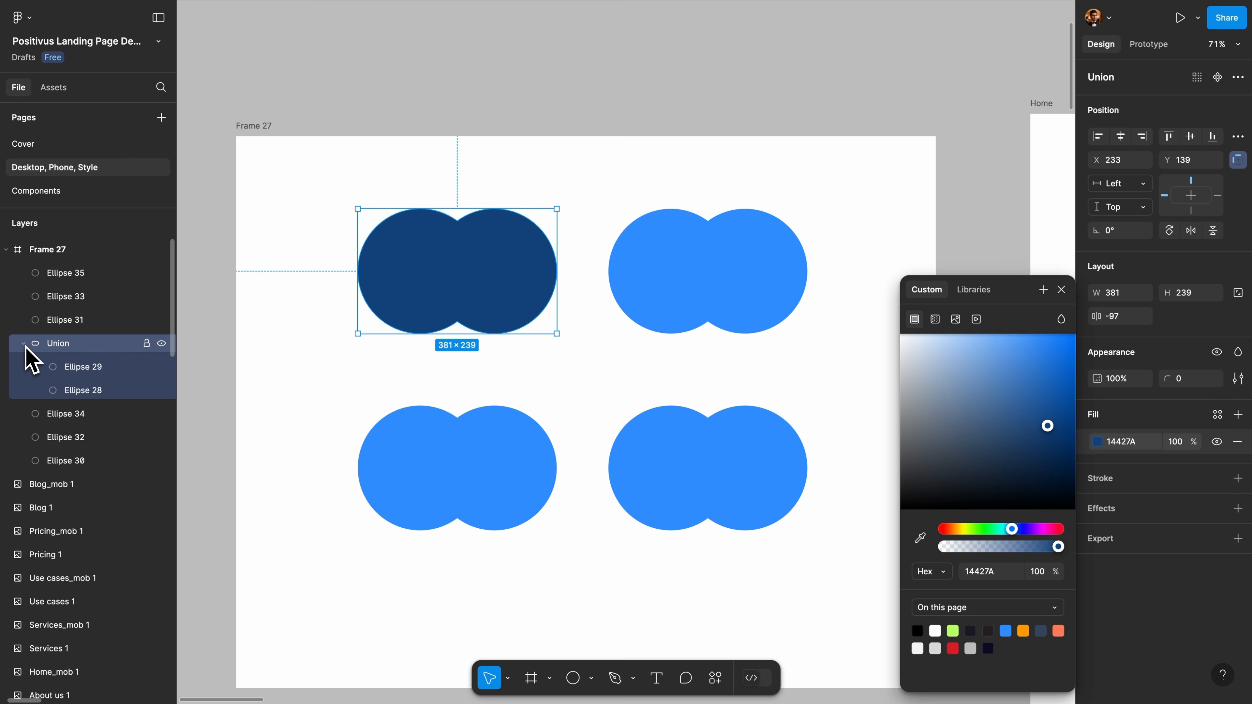
{"action": "left_click", "coordinate": [1061, 289]}
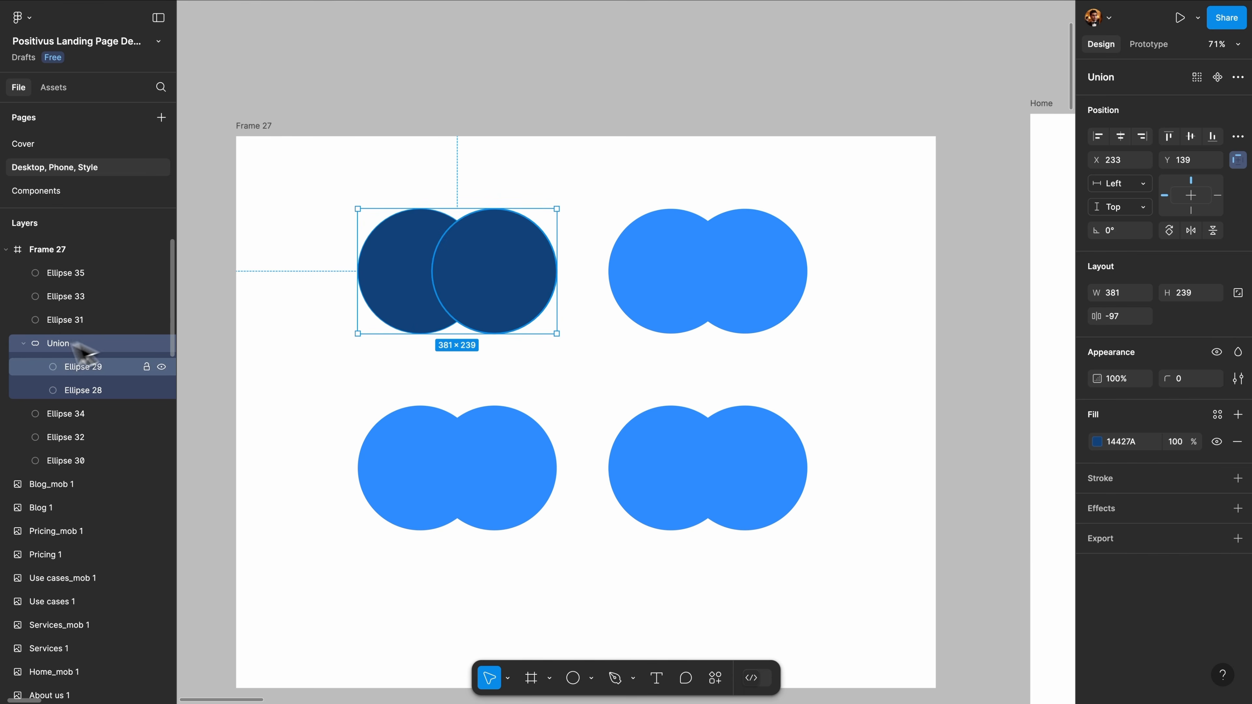
Select the right-hand circle inside the Union and enlarge it to about 264 × 264
{"action": "left_click", "coordinate": [82, 372]}
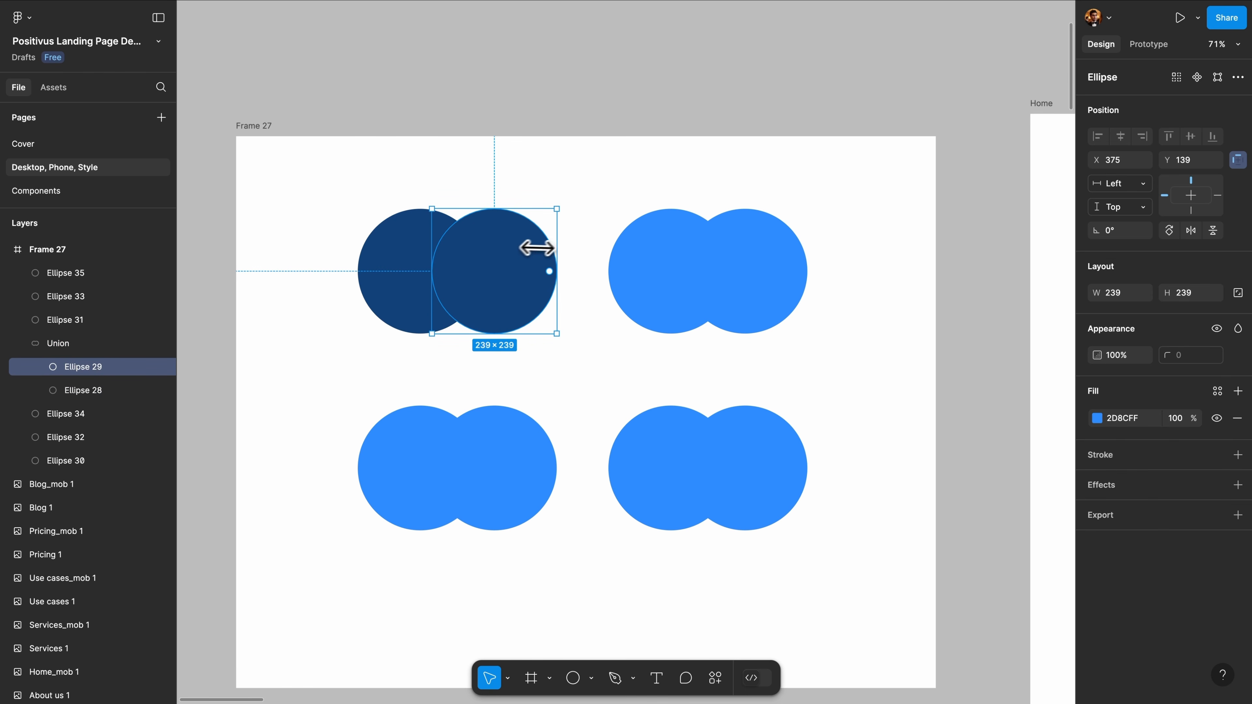
{"action": "left_click_drag", "start_coordinate": [556, 246], "coordinate": [547, 274]}
{"action": "key", "text": "super+z"}
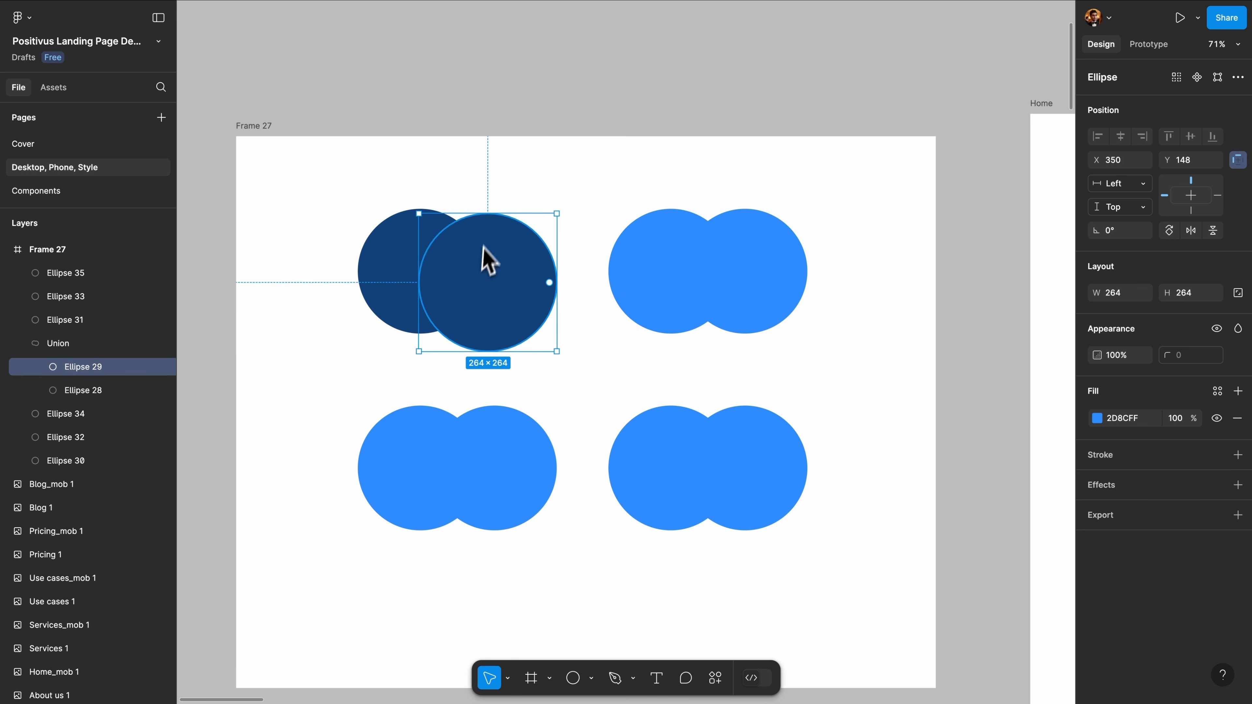
Try fill 15457E on the nested circle, compare it with the Union's own fill, and undo the recent changes
{"action": "left_click", "coordinate": [1098, 419]}
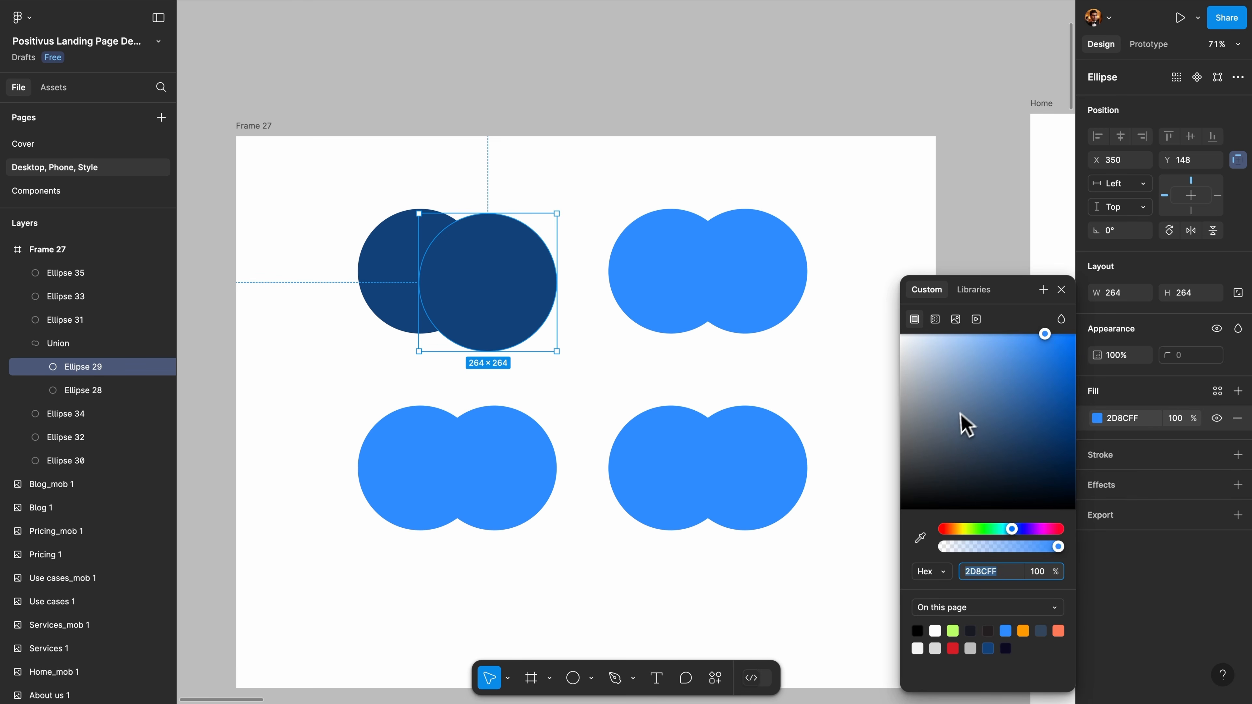
{"action": "left_click_drag", "start_coordinate": [962, 422], "coordinate": [1047, 432]}
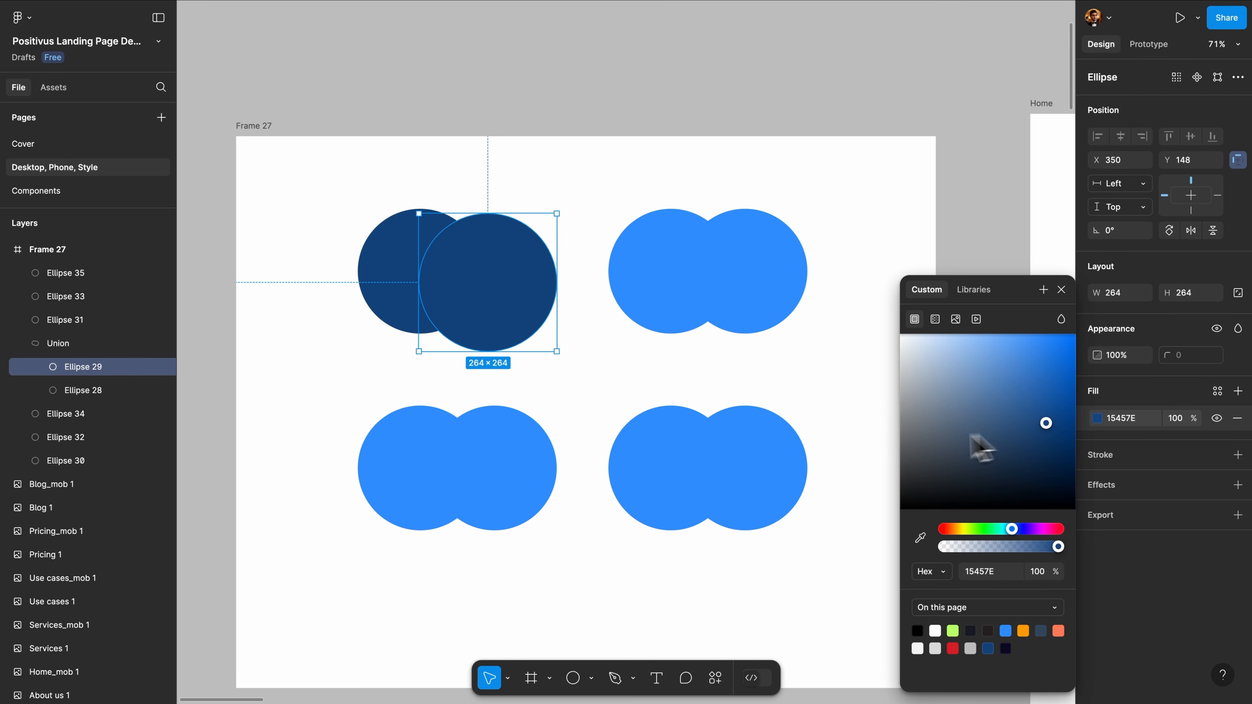
{"action": "left_click", "coordinate": [80, 346]}
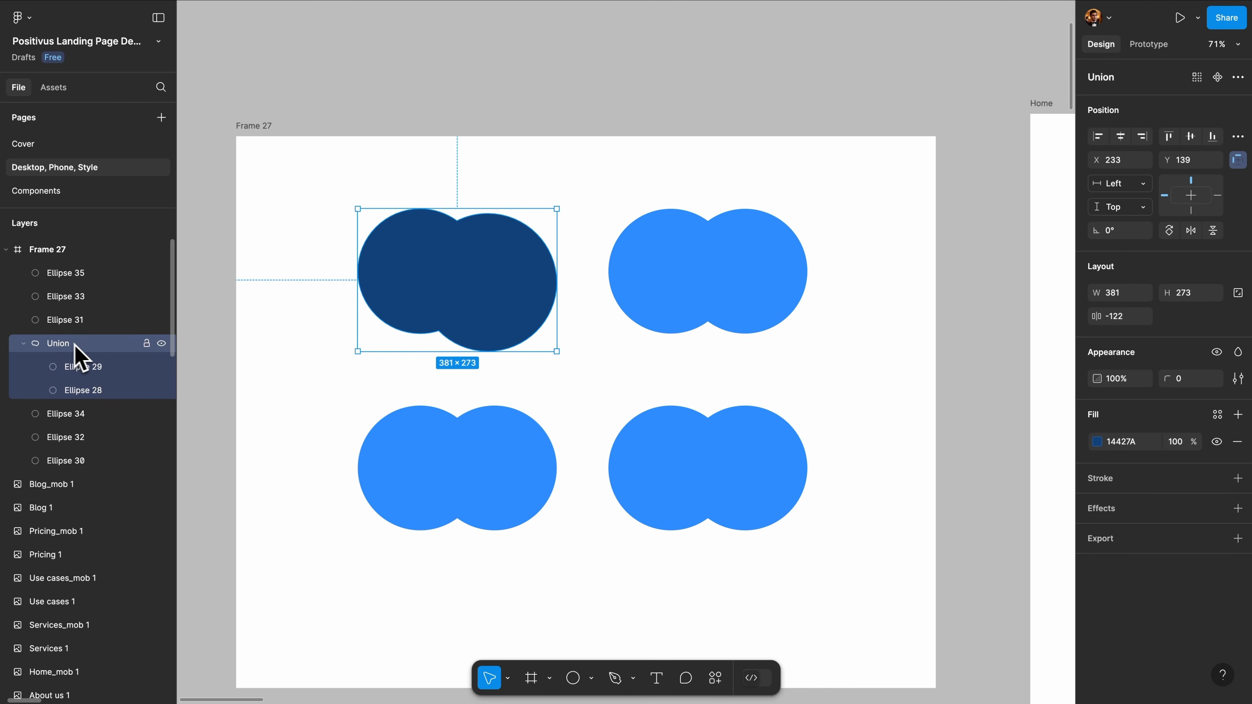
{"action": "left_click", "coordinate": [1098, 442]}
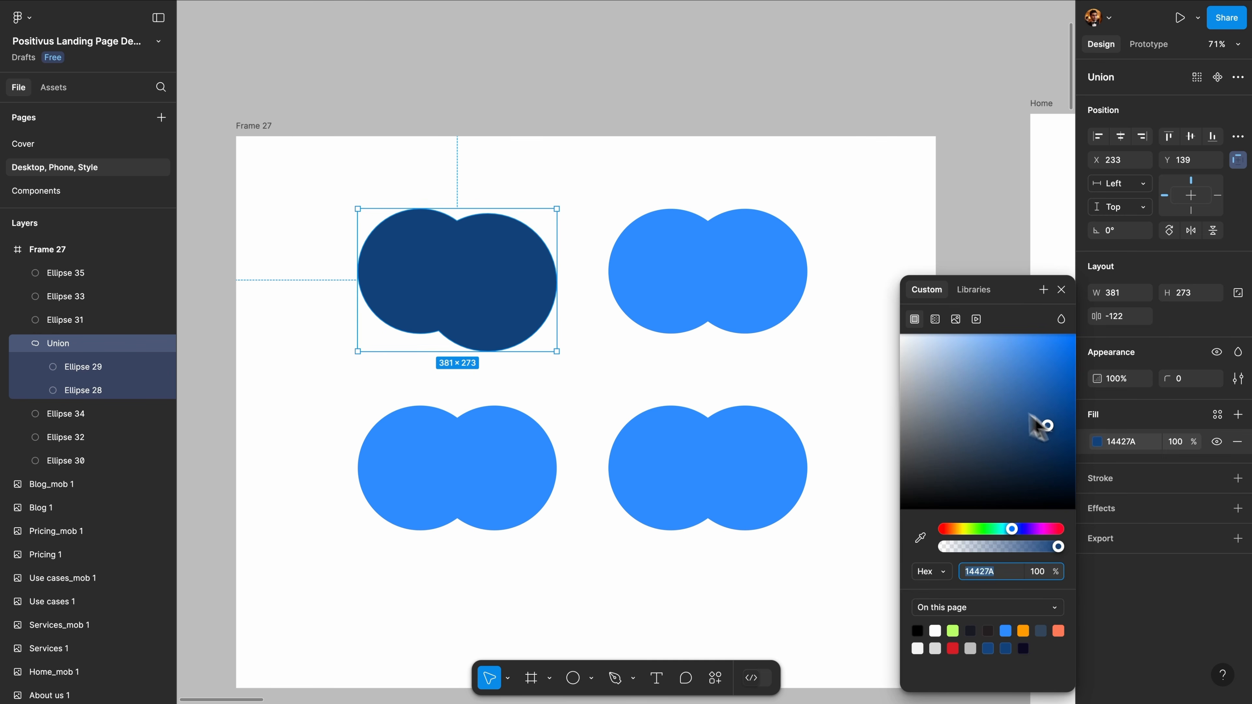
{"action": "mouse_move", "coordinate": [1040, 424]}
{"action": "left_mouse_down"}
{"action": "mouse_move", "coordinate": [953, 358]}
{"action": "mouse_move", "coordinate": [1023, 365]}
{"action": "mouse_move", "coordinate": [1033, 417]}
{"action": "left_mouse_up"}
{"action": "key", "text": "super+z"}
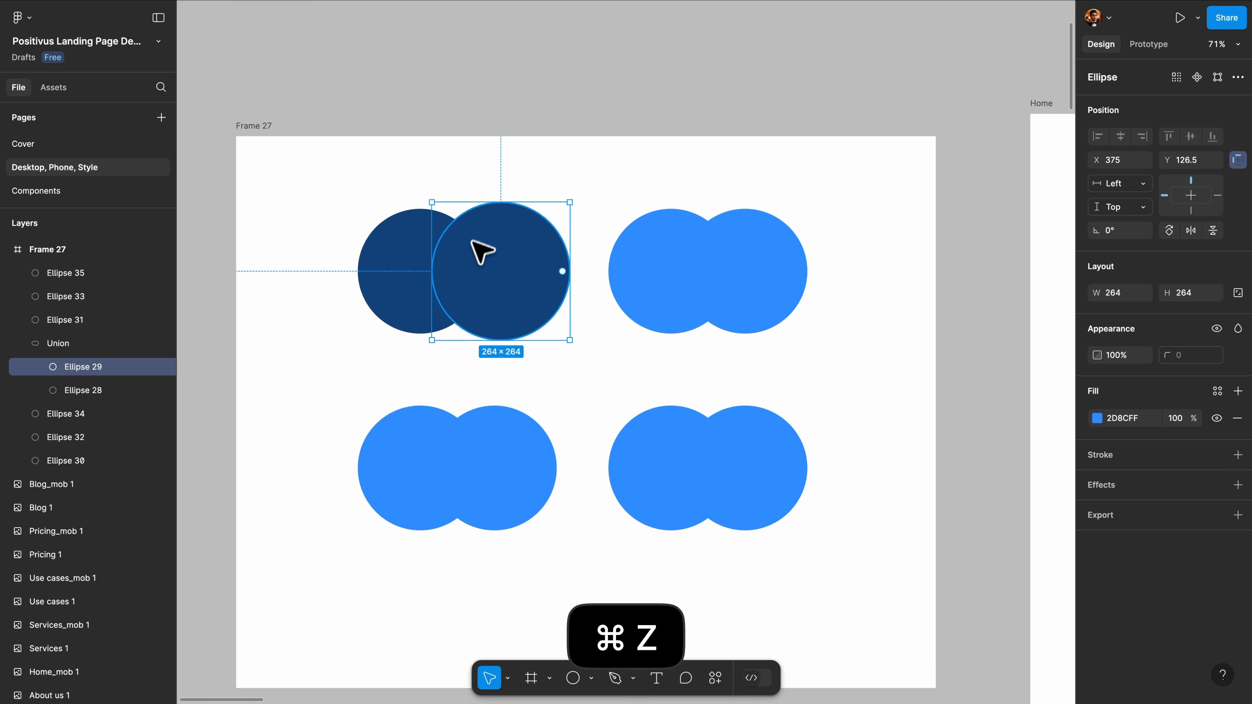
Select both circles of the upper-right pair and apply Subtract selection to them
{"action": "left_click", "coordinate": [811, 247]}
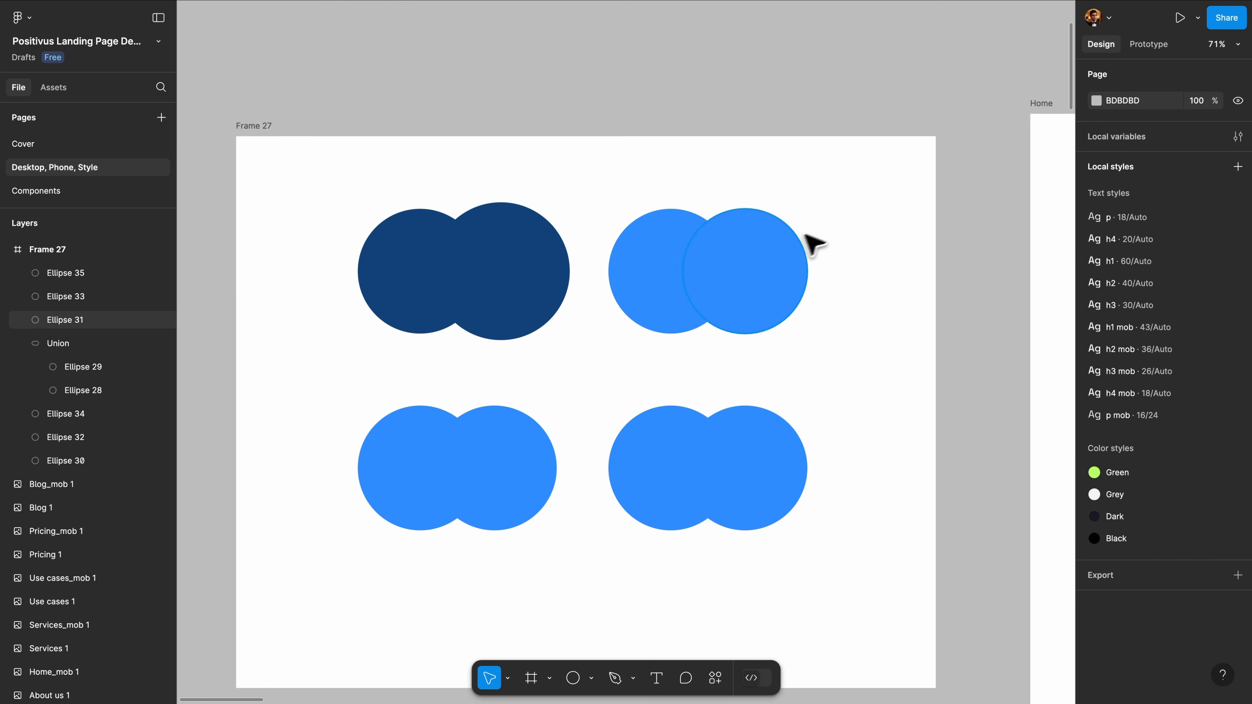
{"action": "left_click", "coordinate": [729, 266]}
{"action": "left_click", "coordinate": [677, 263], "text": "shift"}
{"action": "left_click", "coordinate": [1239, 77]}
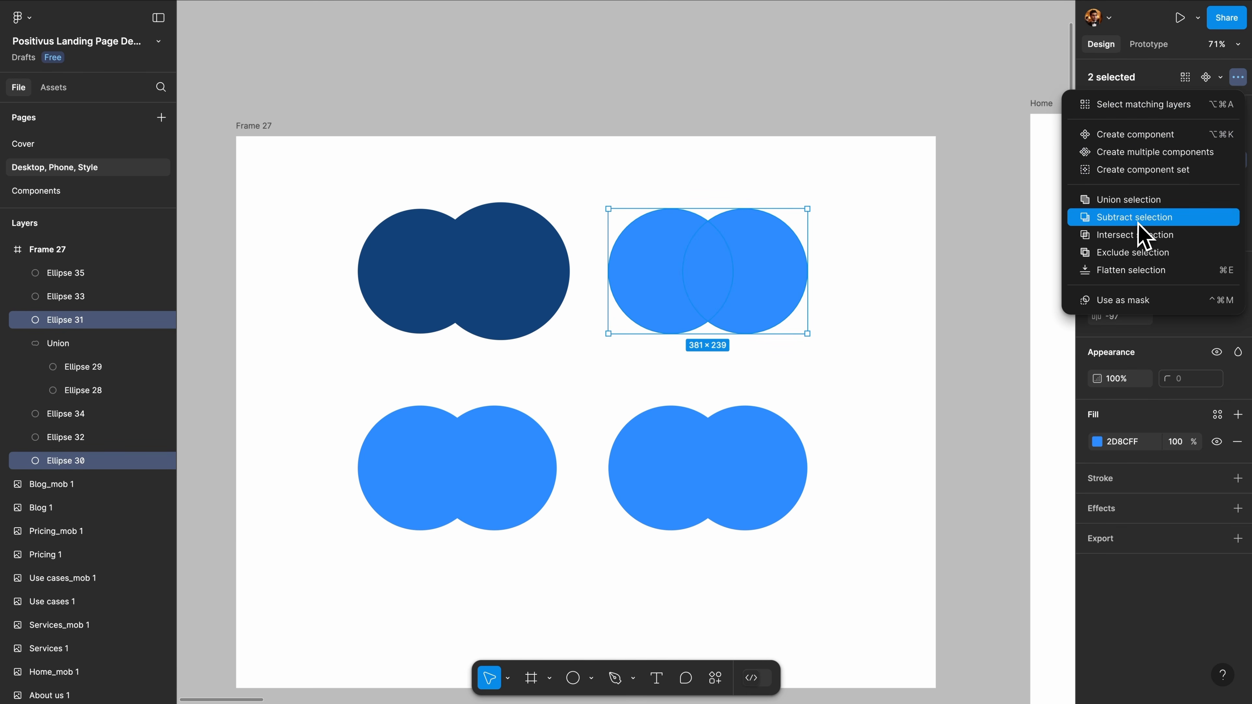
{"action": "left_click", "coordinate": [1164, 232]}
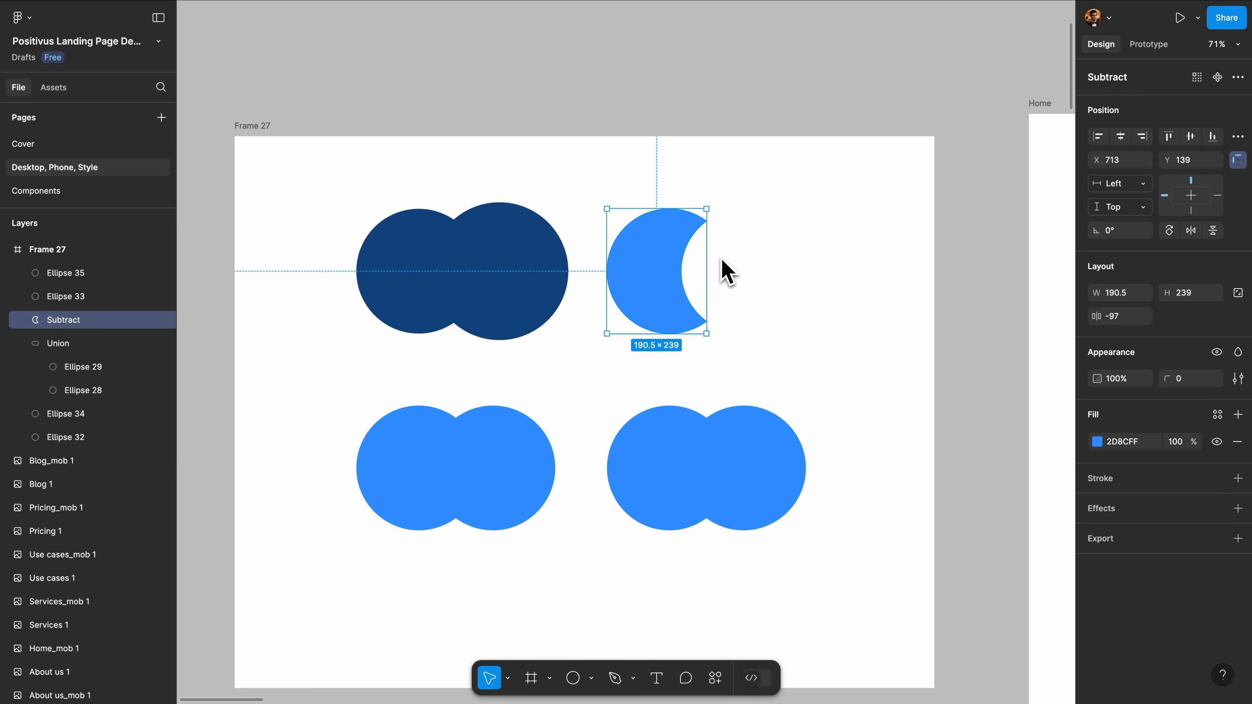
Expand the Subtract shape and move its cutting circle up and to the left to form a crescent moon
{"action": "scroll", "coordinate": [724, 272], "scroll_direction": "right", "scroll_amount": 2}
{"action": "left_click", "coordinate": [23, 320]}
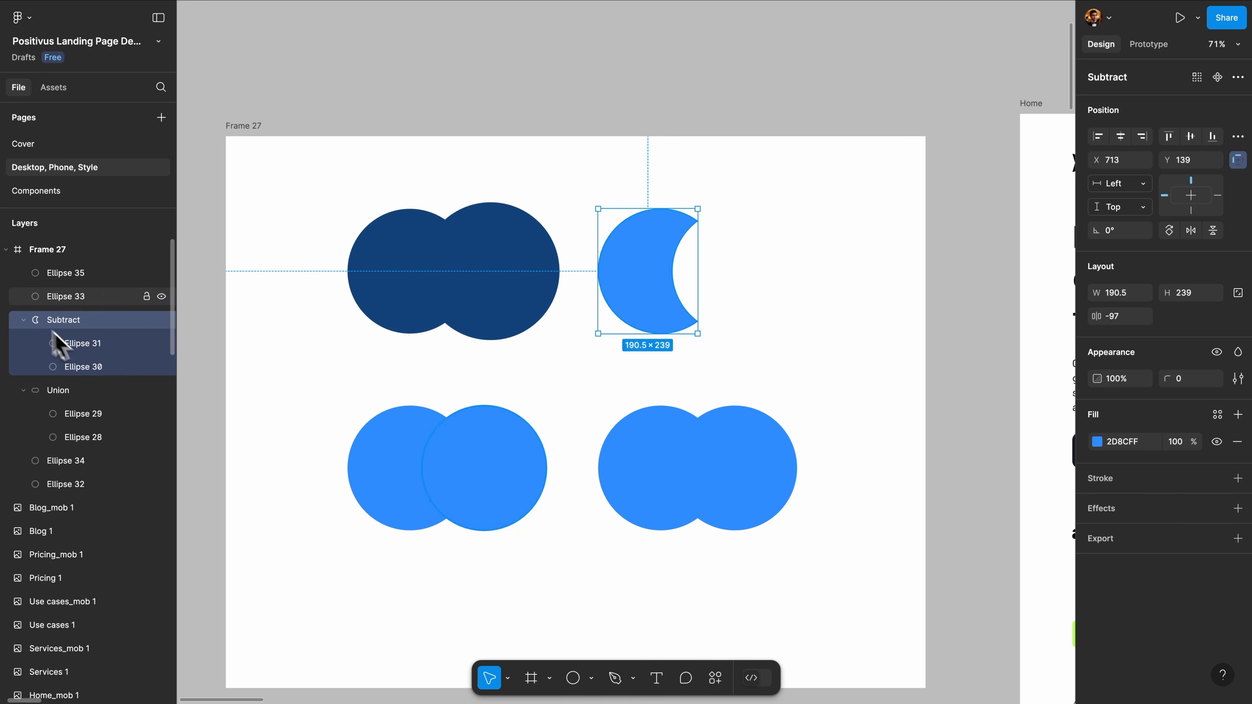
{"action": "left_click", "coordinate": [44, 343]}
{"action": "left_click_drag", "start_coordinate": [638, 246], "coordinate": [697, 235]}
Select both circles of the lower-left pair and reduce them to their overlap with Intersect selection
{"action": "left_click", "coordinate": [405, 448]}
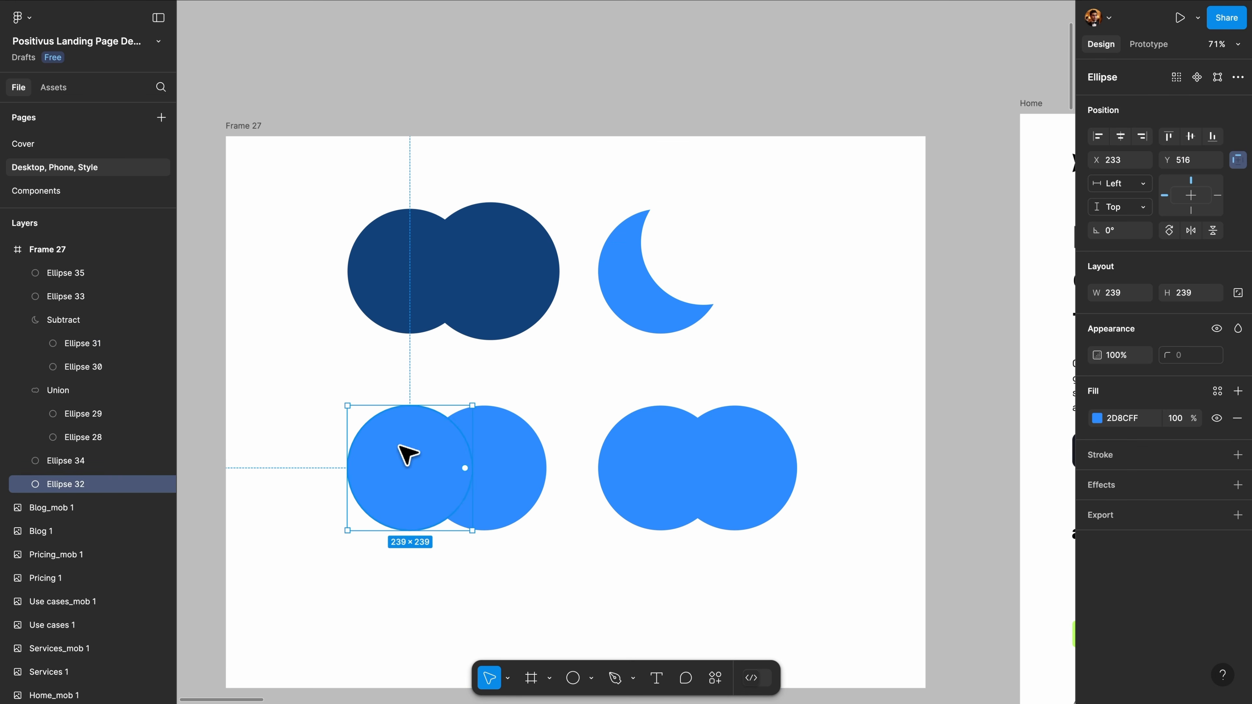
{"action": "left_click", "coordinate": [511, 456], "text": "shift"}
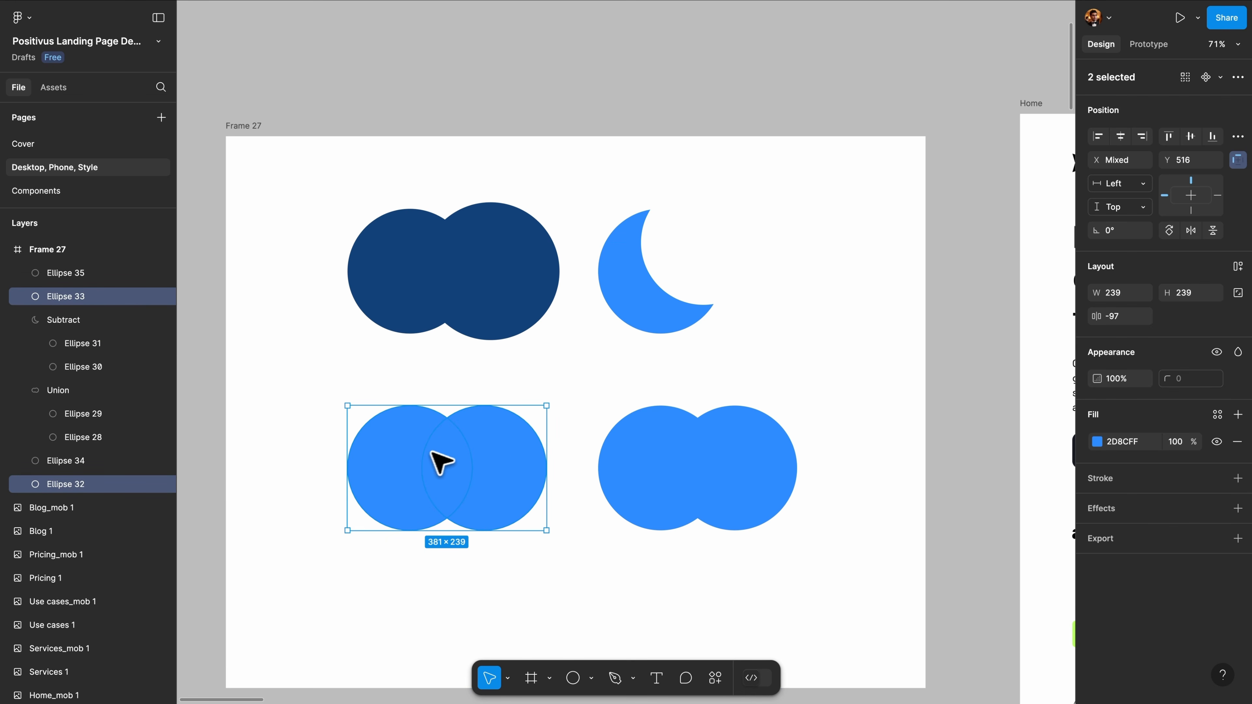
{"action": "left_click", "coordinate": [1238, 77]}
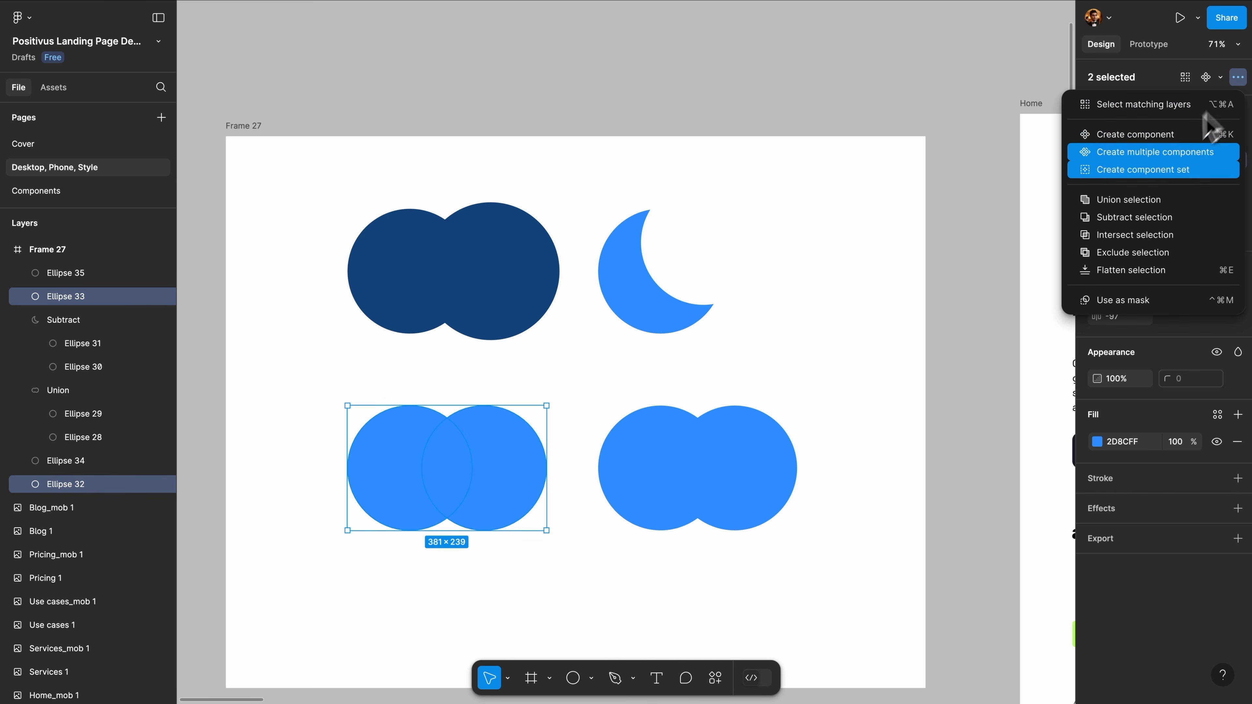
{"action": "left_click", "coordinate": [1133, 241]}
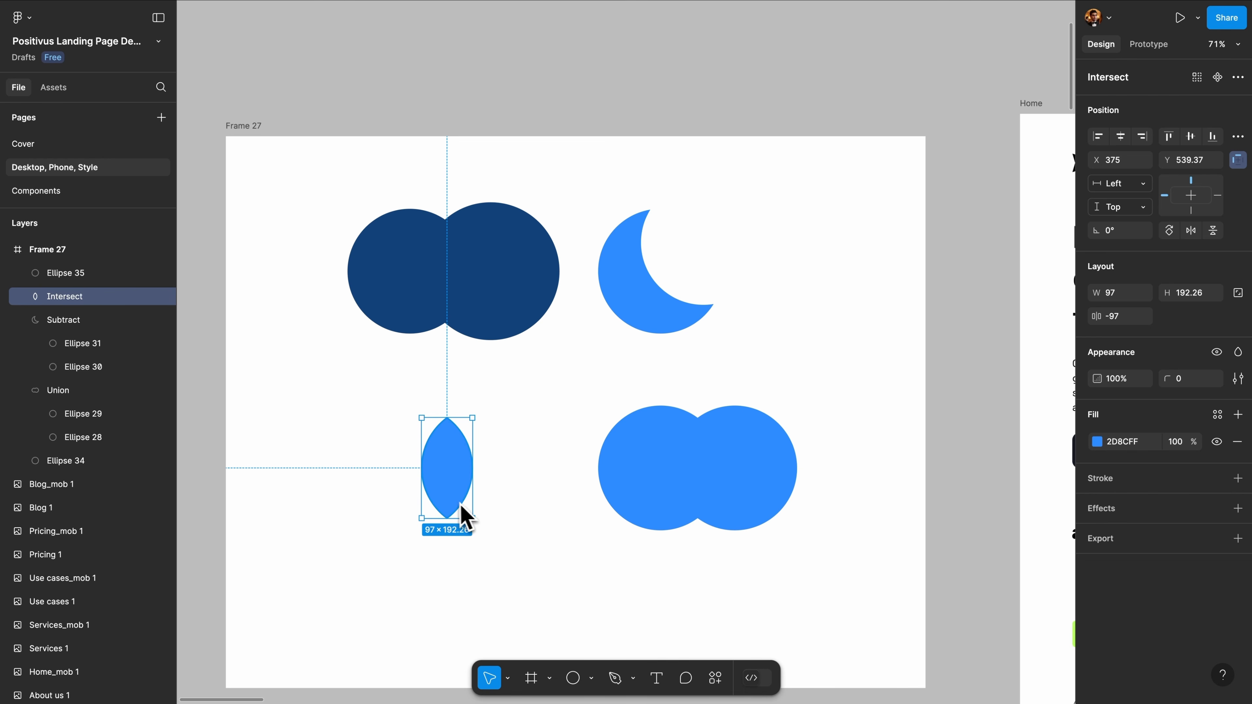
Cut the overlap out of the lower-right circle pair with Exclude selection, then select the intersected leaf shape
{"action": "left_click", "coordinate": [687, 469]}
{"action": "left_click", "coordinate": [662, 470], "text": "shift"}
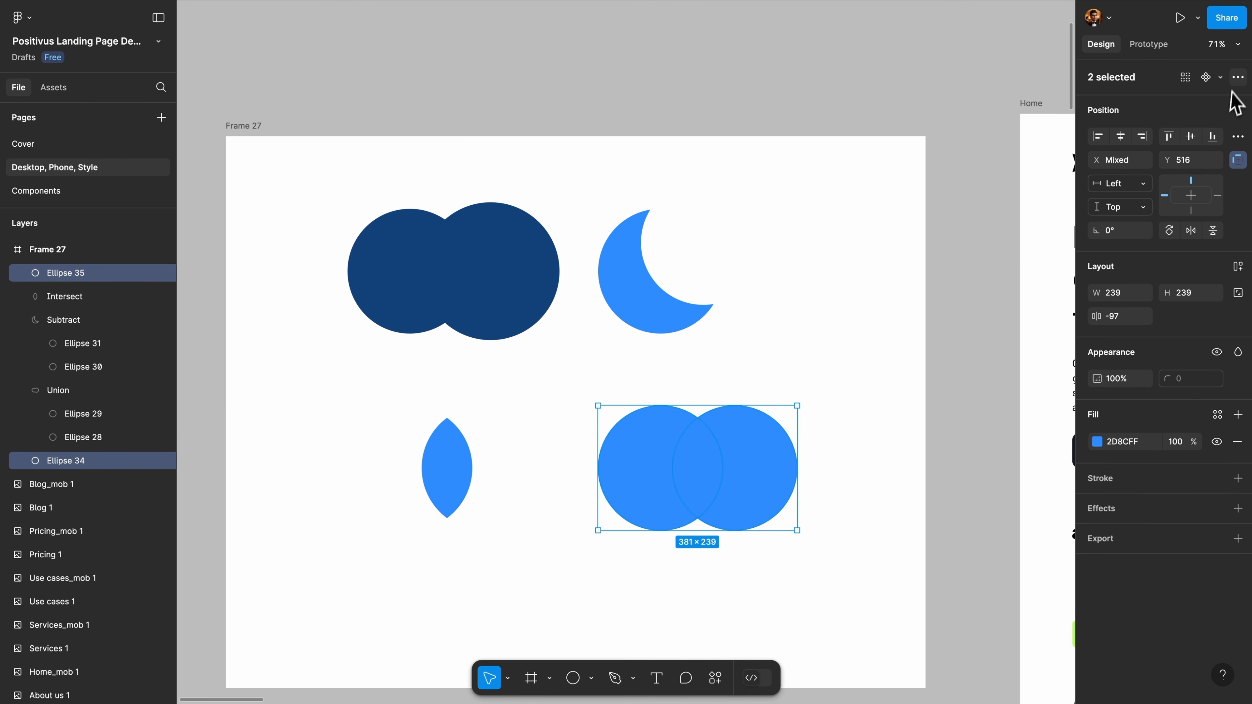
{"action": "left_click", "coordinate": [1239, 77]}
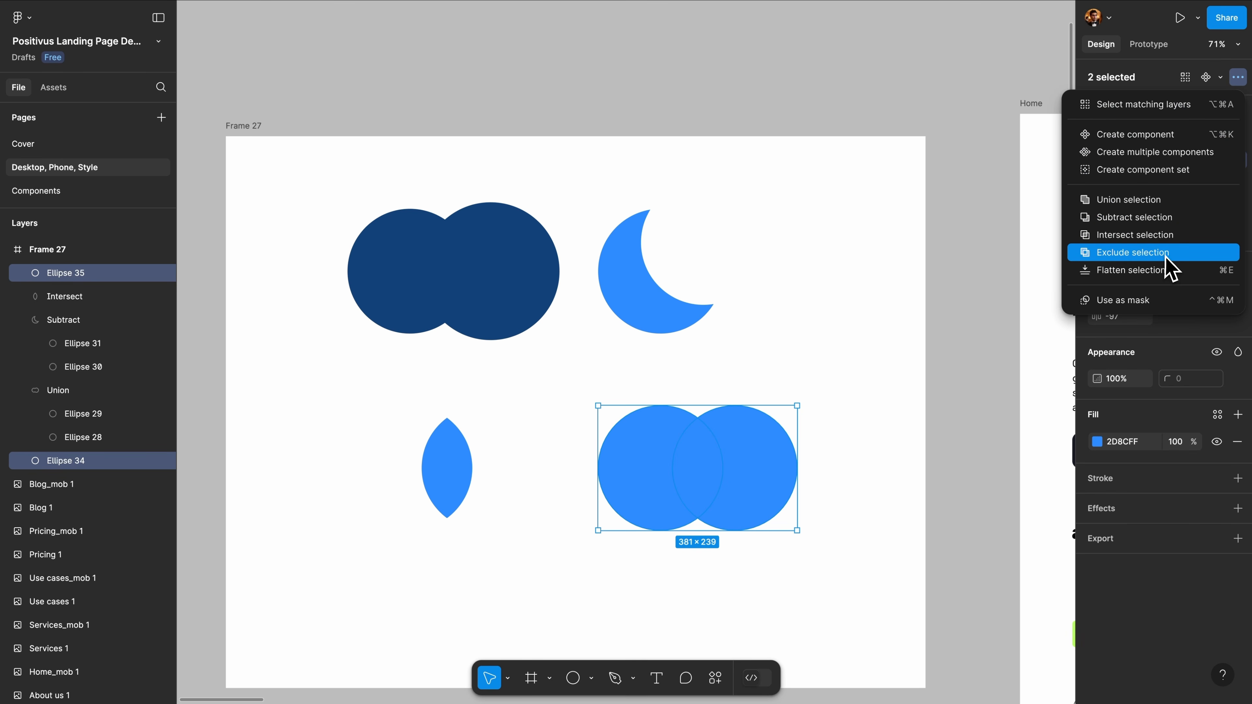
{"action": "left_click", "coordinate": [1166, 257]}
{"action": "left_click", "coordinate": [1239, 77]}
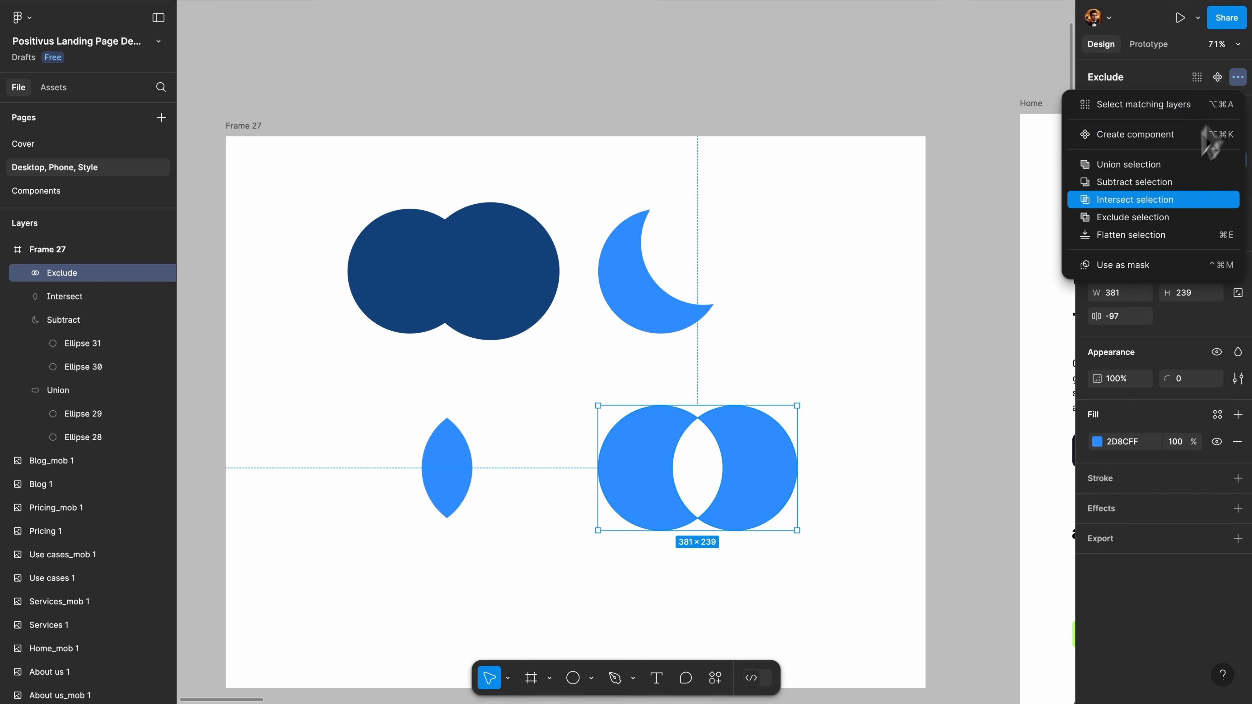
{"action": "left_click", "coordinate": [706, 424]}
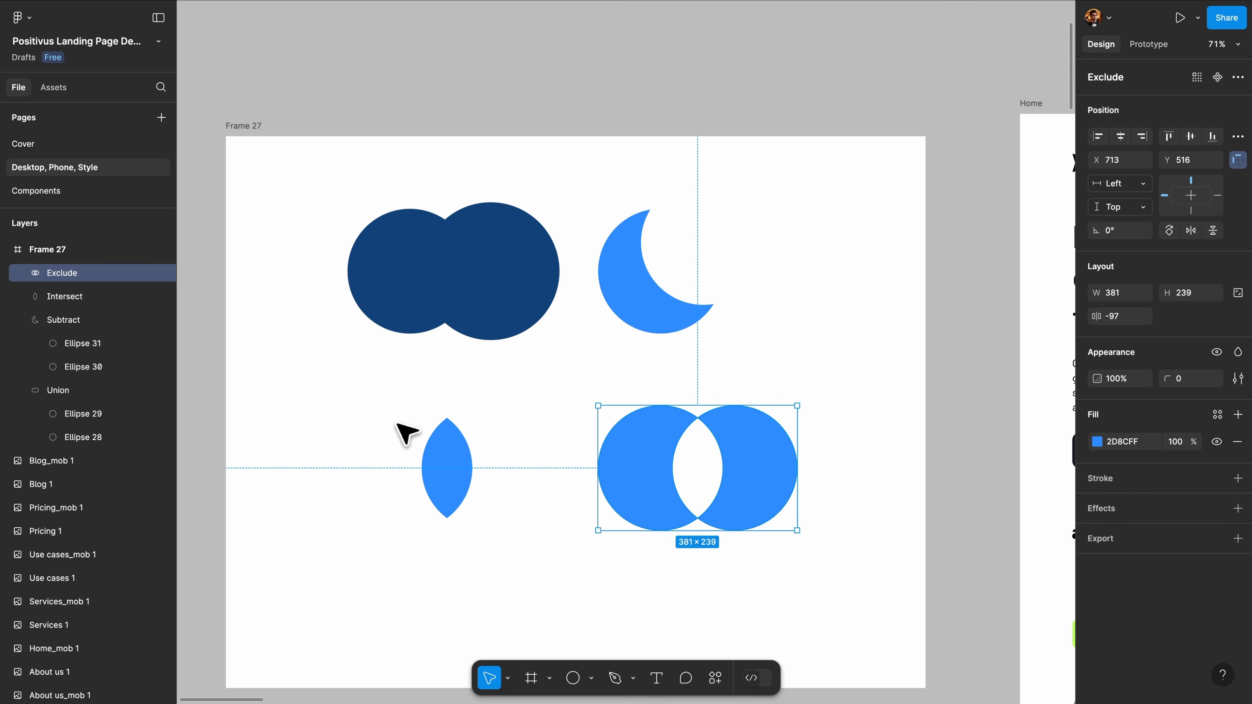
{"action": "left_click", "coordinate": [433, 443]}
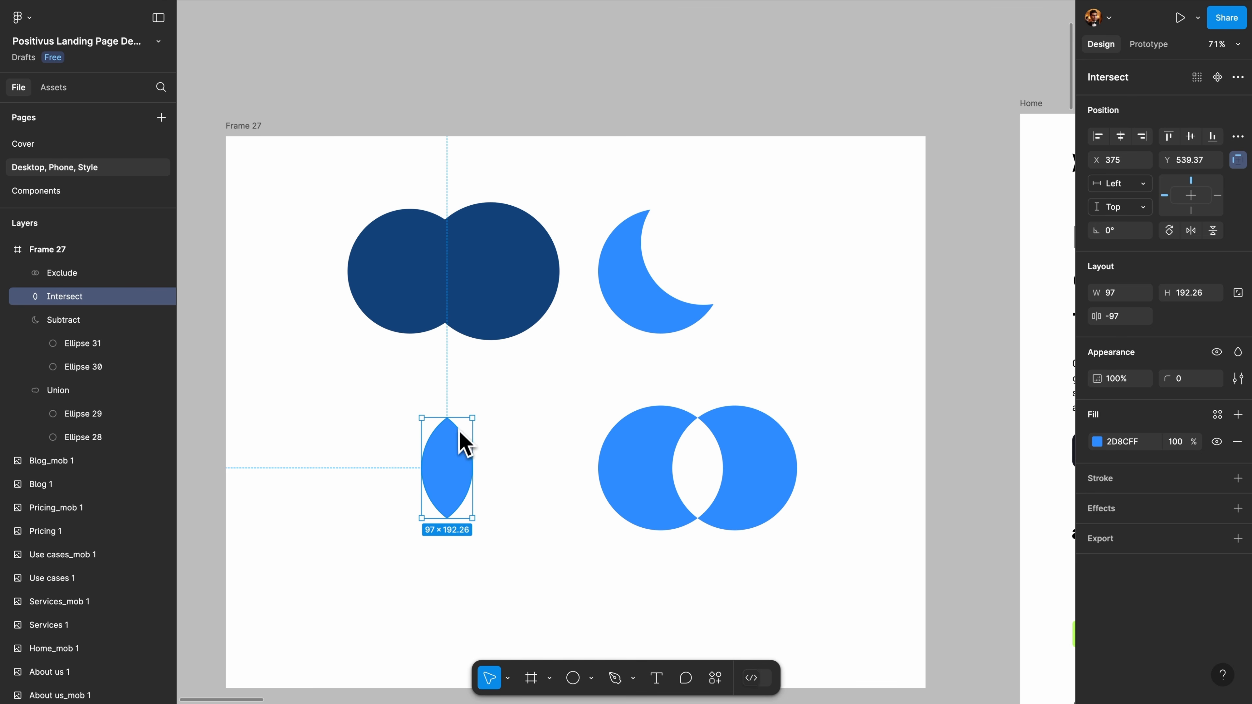
Rotate the intersected leaf shape to 90° and draw a circle about 49 by 49 at its centre as a pupil
{"action": "left_click_drag", "start_coordinate": [482, 413], "coordinate": [376, 419]}
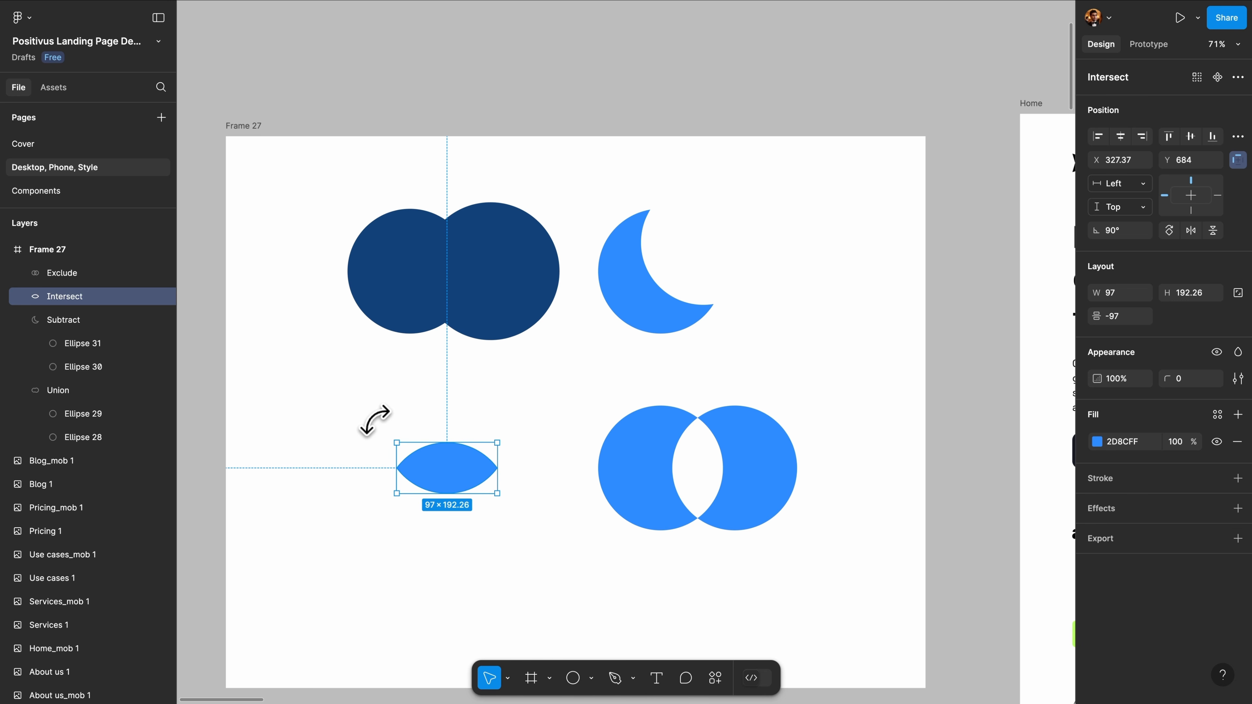
{"action": "scroll", "coordinate": [412, 502], "scroll_direction": "up", "scroll_amount": 5}
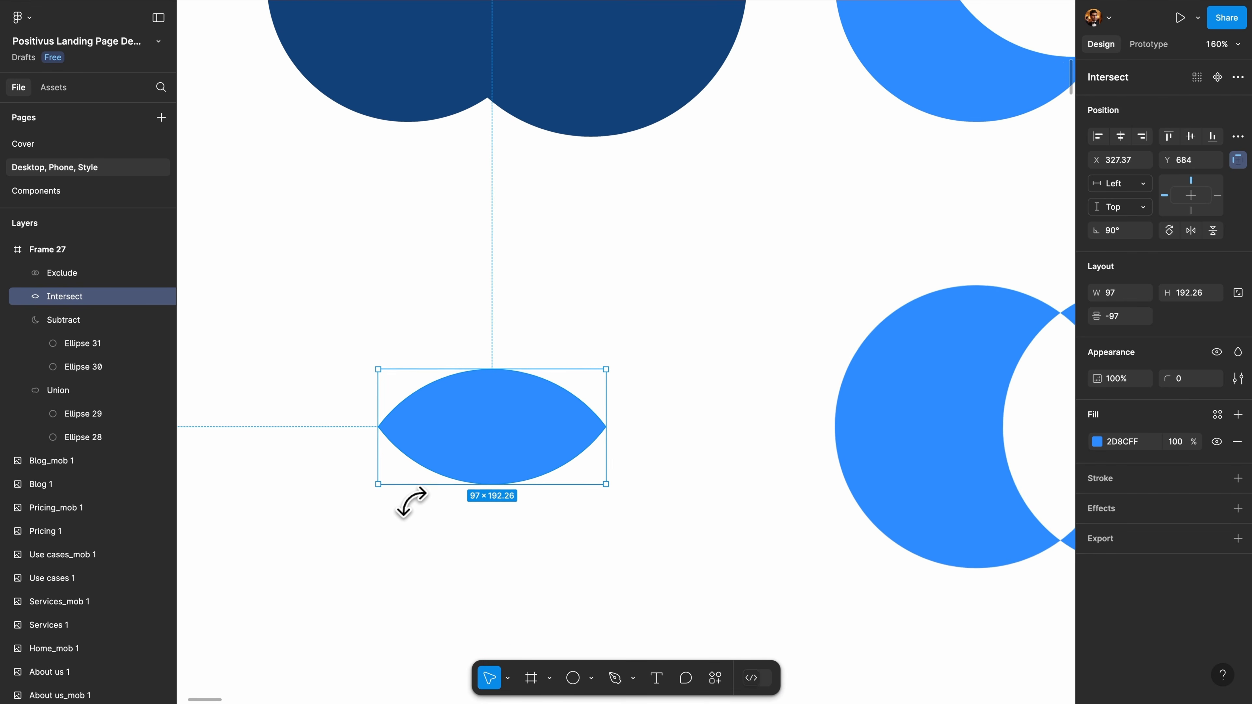
{"action": "scroll", "coordinate": [412, 502], "scroll_direction": "up", "scroll_amount": 1}
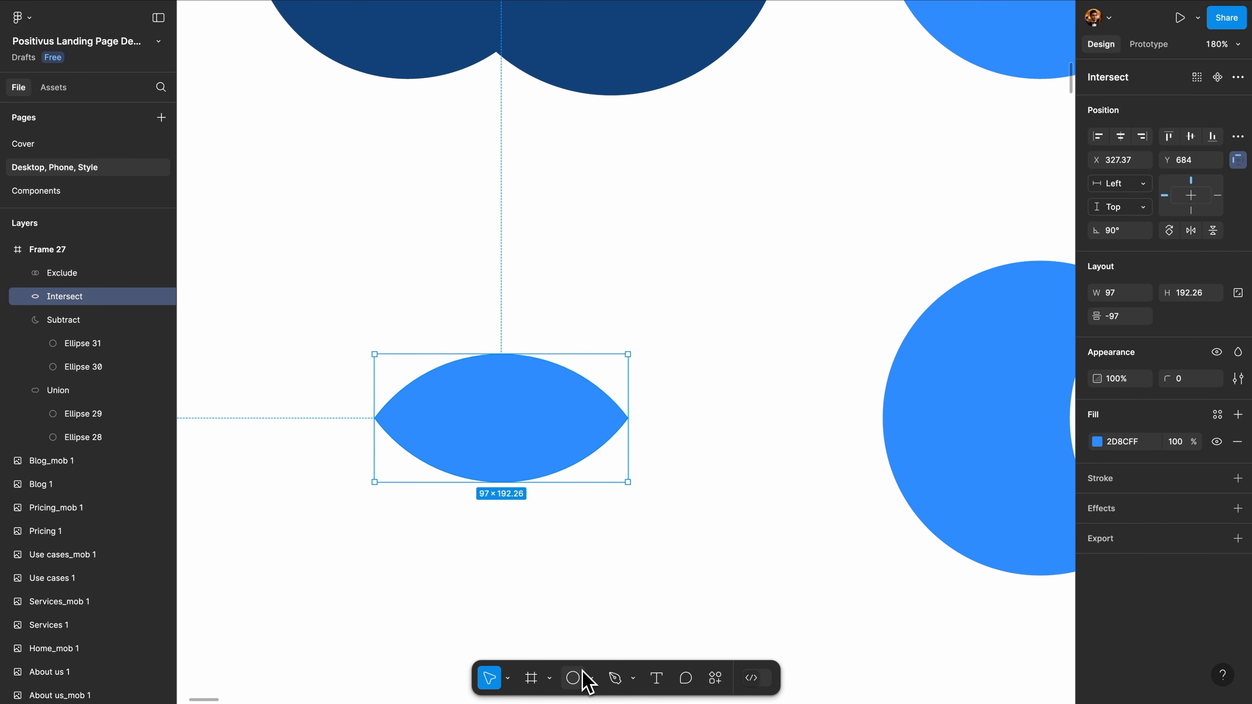
{"action": "left_click", "coordinate": [573, 679]}
{"action": "mouse_move", "coordinate": [479, 397]}
{"action": "left_mouse_down"}
{"action": "mouse_move", "coordinate": [539, 461]}
{"action": "mouse_move", "coordinate": [516, 434]}
{"action": "left_mouse_up"}
{"action": "left_click", "coordinate": [763, 246]}
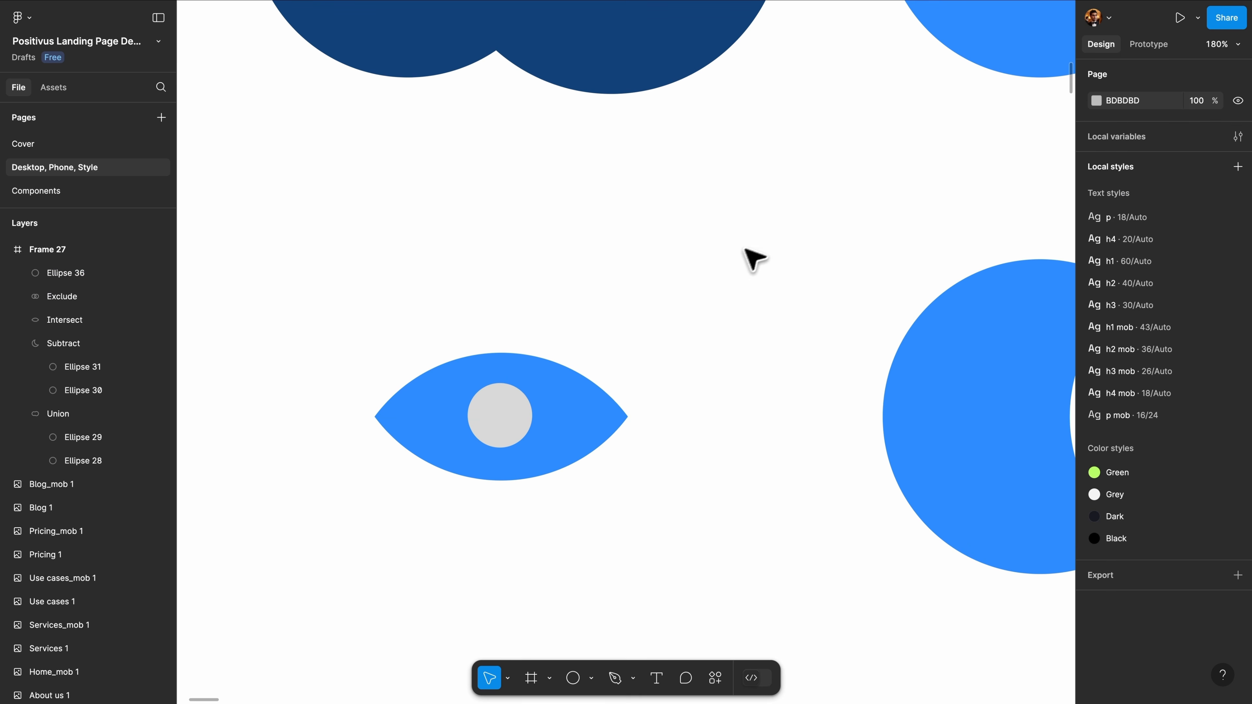
Select the leaf and the circle together and cut the circle out with Subtract selection
{"action": "left_click_drag", "start_coordinate": [721, 267], "coordinate": [291, 559]}
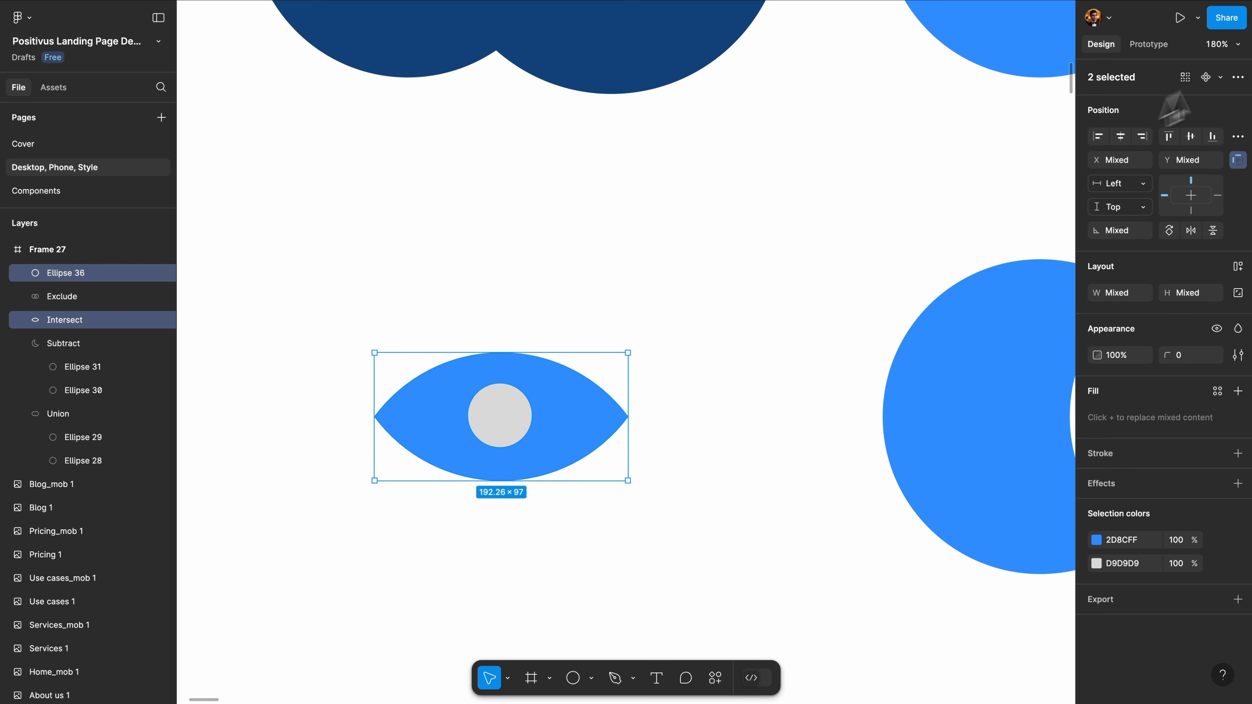
{"action": "left_click", "coordinate": [1239, 77]}
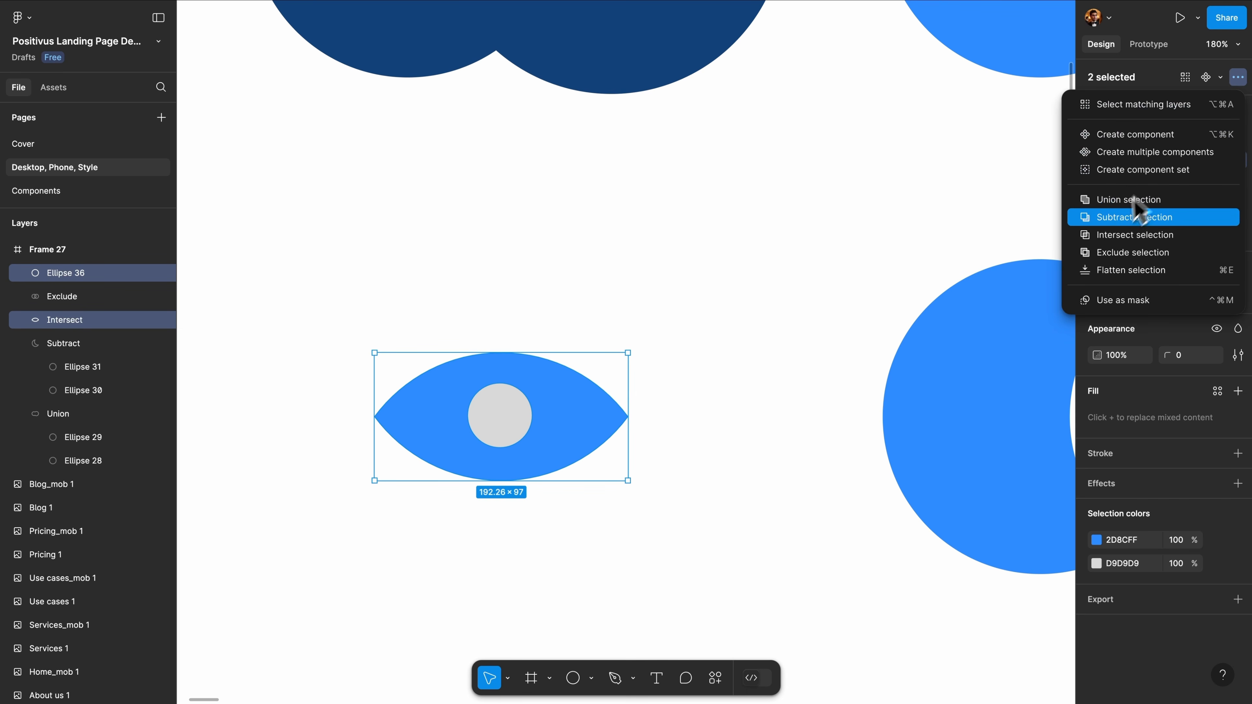
{"action": "left_click", "coordinate": [1131, 218]}
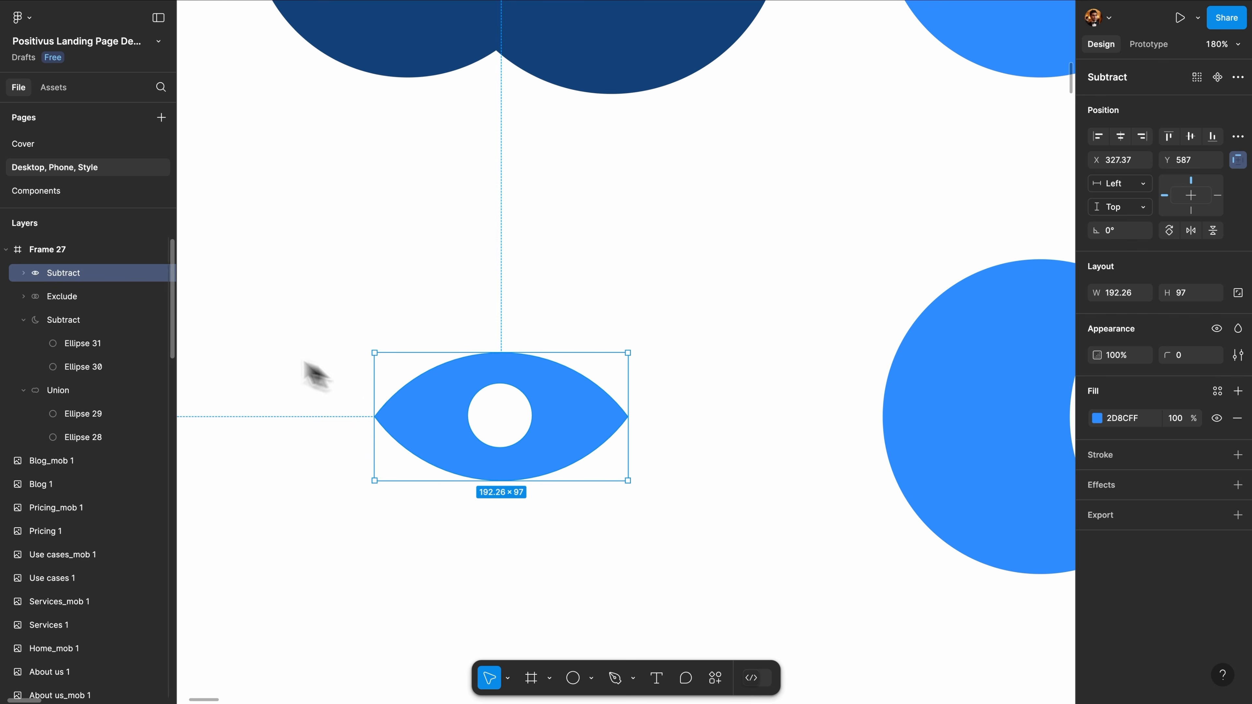
Ungroup the subtracted eye shape into its separate parts and try nudging the circle on its own
{"action": "right_click", "coordinate": [106, 277]}
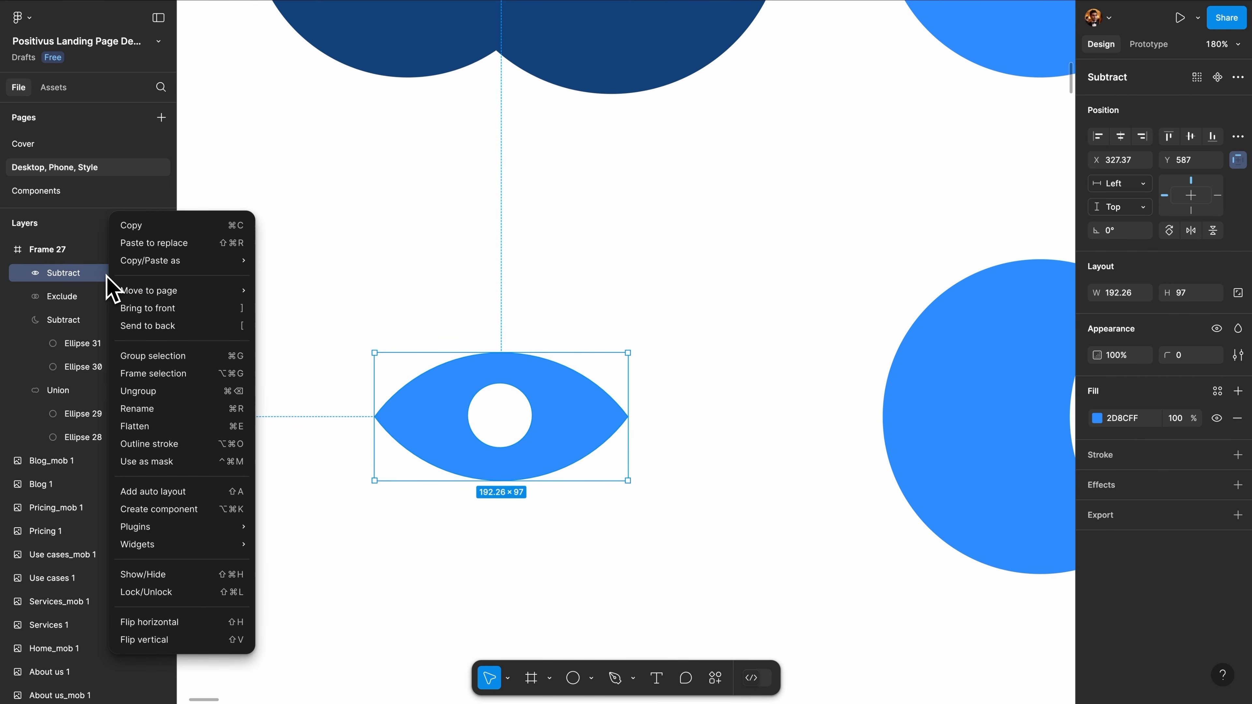
{"action": "left_click", "coordinate": [202, 391]}
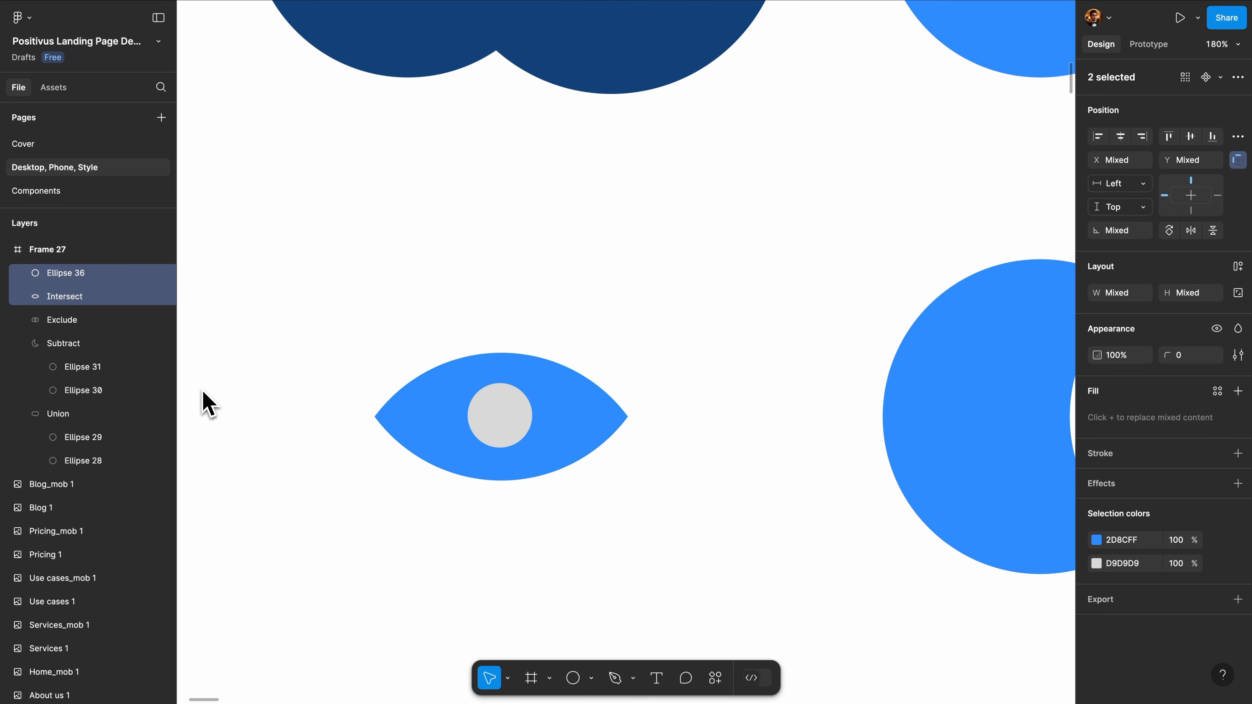
{"action": "left_click", "coordinate": [88, 274]}
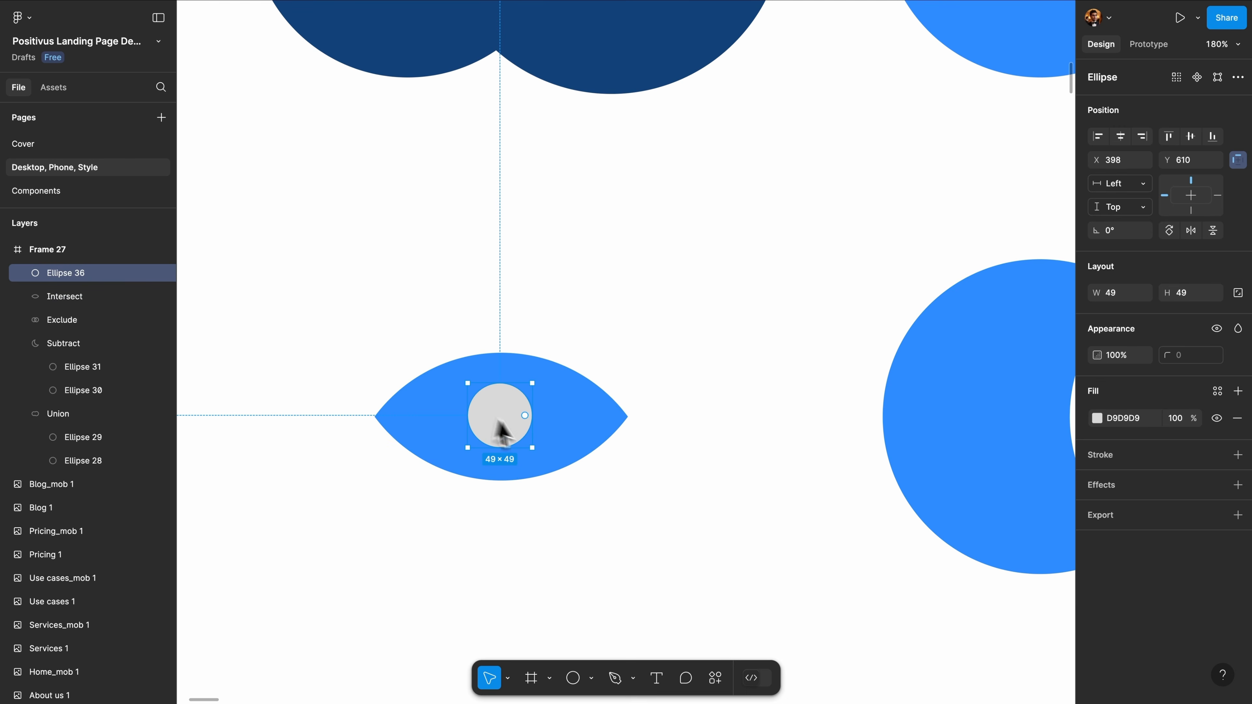
{"action": "mouse_move", "coordinate": [501, 431]}
{"action": "left_mouse_down"}
{"action": "mouse_move", "coordinate": [573, 341]}
{"action": "mouse_move", "coordinate": [515, 419]}
{"action": "left_mouse_up"}
{"action": "left_click", "coordinate": [612, 312]}
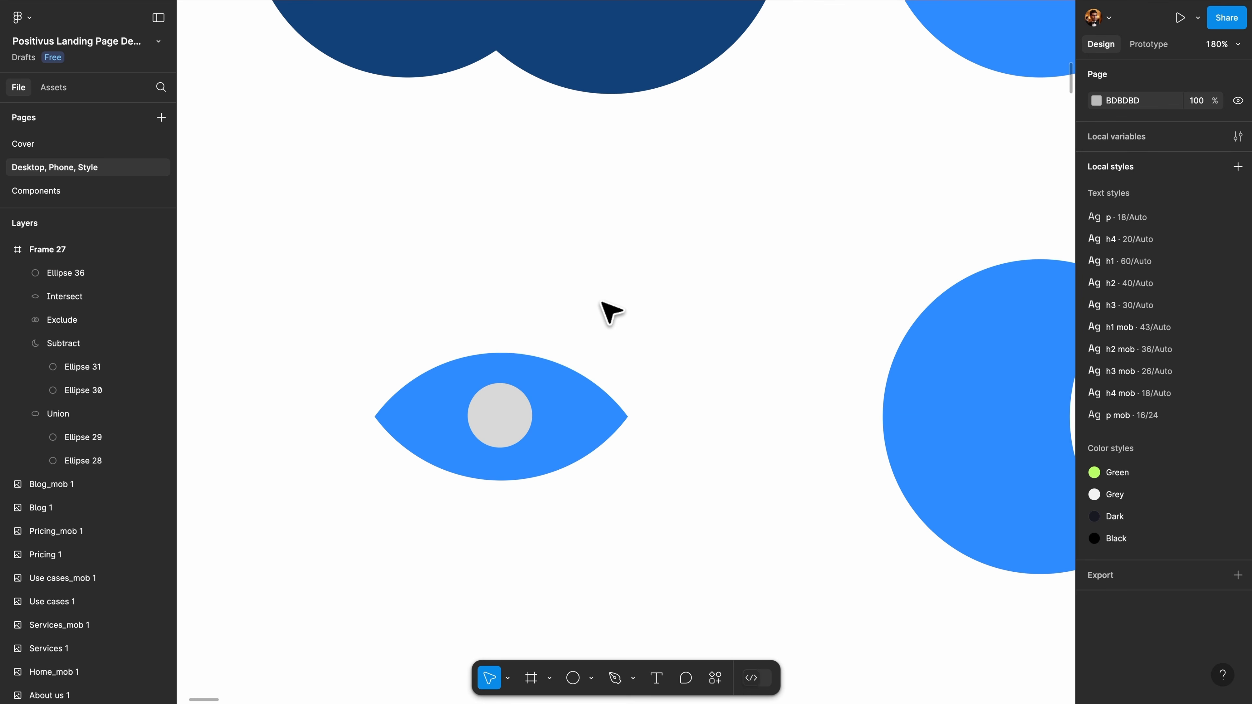
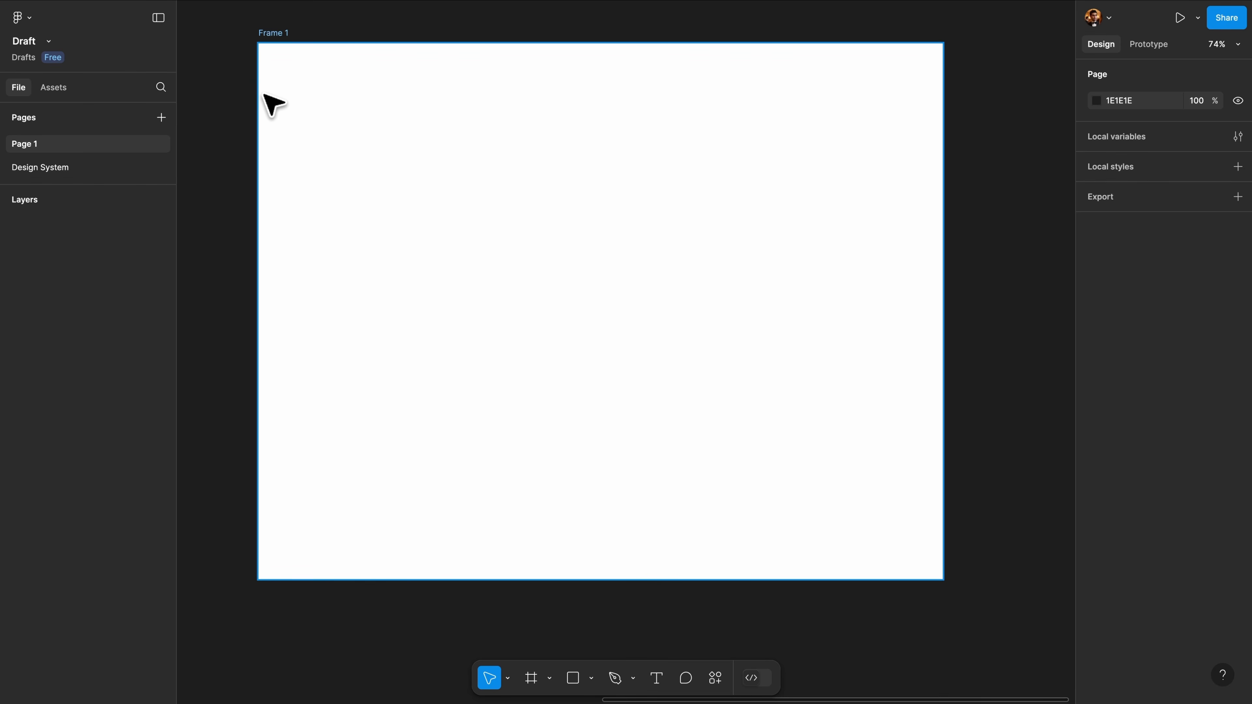
In the Draft file's Frame 1, draw a rectangle about 191 by 63 as a button background
{"action": "left_click", "coordinate": [291, 117]}
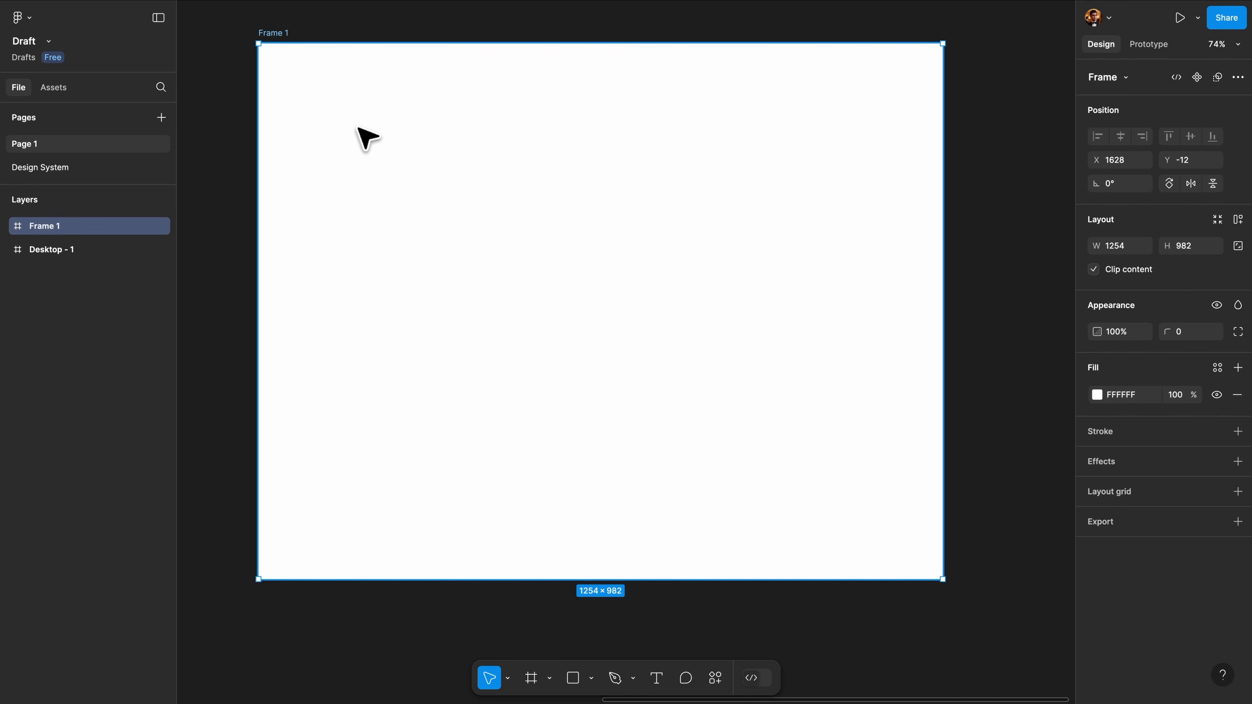
{"action": "key", "text": "r"}
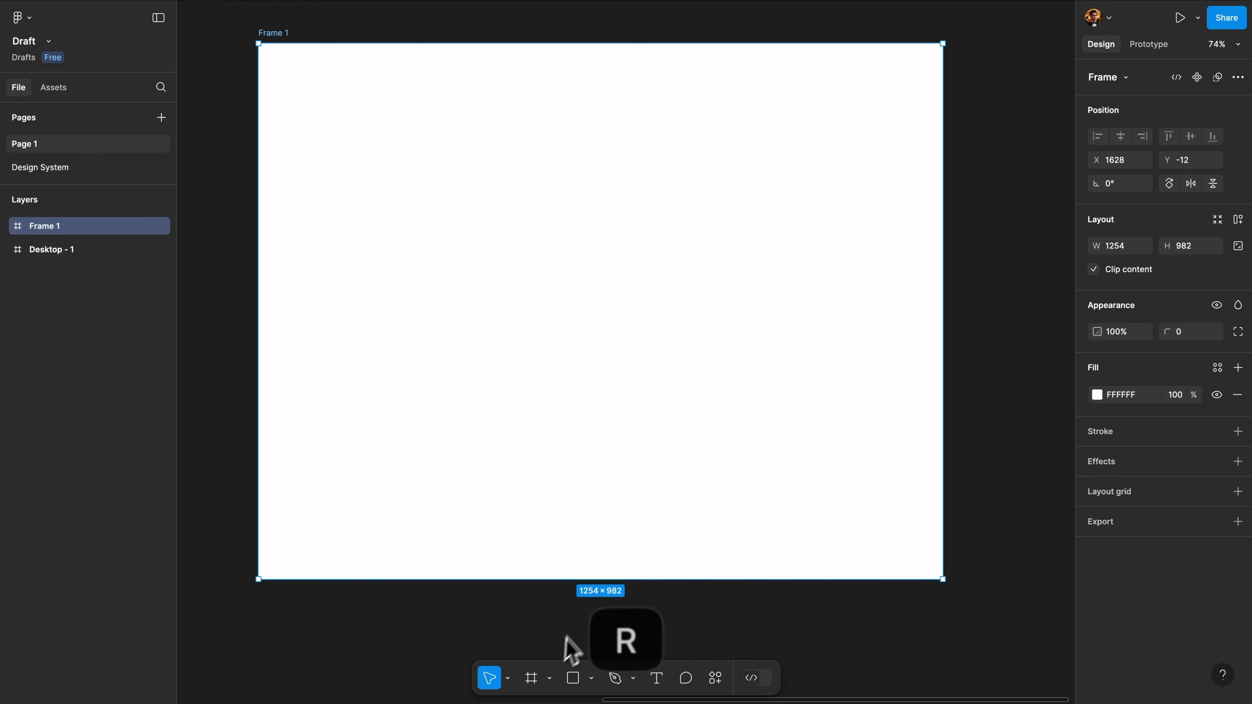
{"action": "left_click_drag", "start_coordinate": [434, 269], "coordinate": [538, 303]}
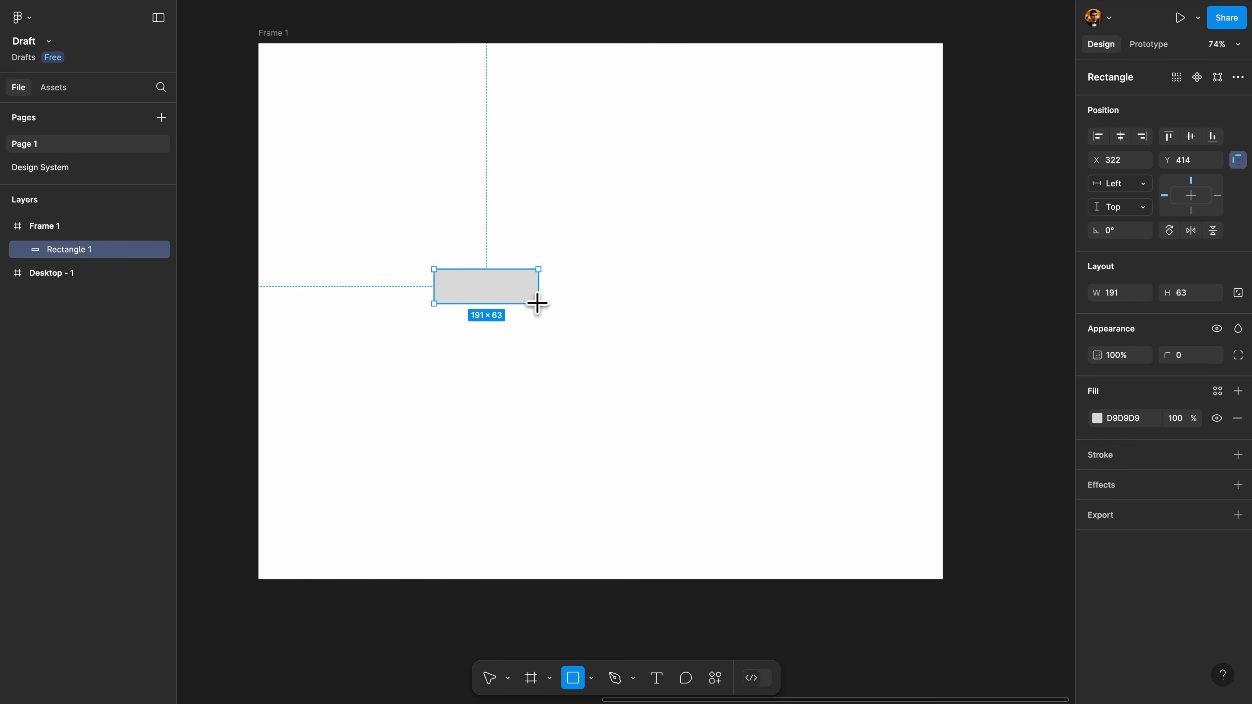
Add the text "Sign in" on top of the rectangle
{"action": "left_click", "coordinate": [656, 679]}
{"action": "left_click", "coordinate": [468, 292]}
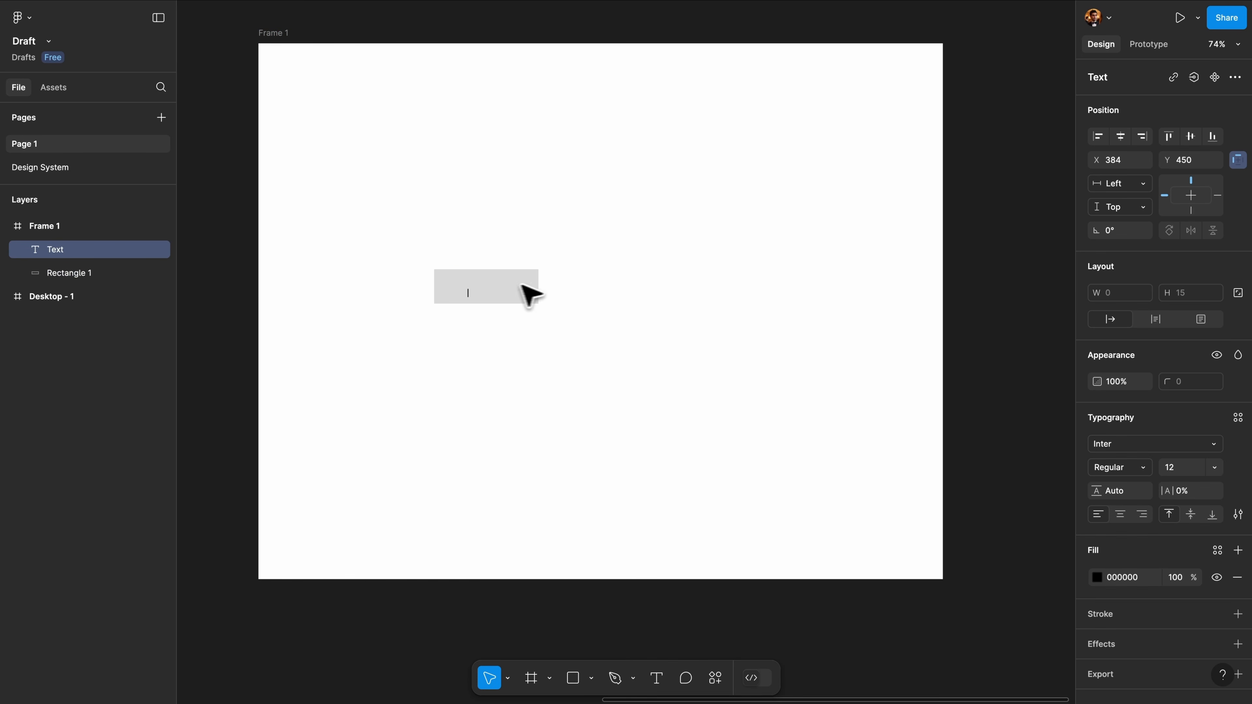
{"action": "type", "text": "Sign "}
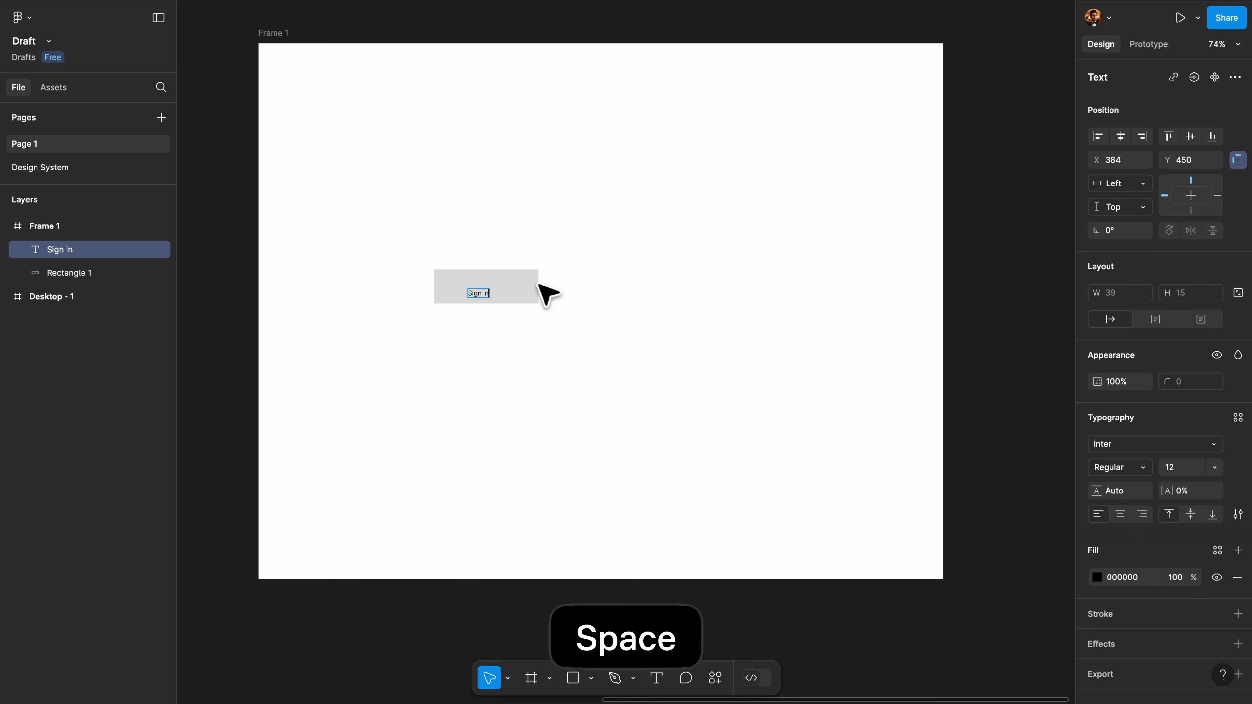
{"action": "type", "text": "in"}
{"action": "key", "text": "Escape"}
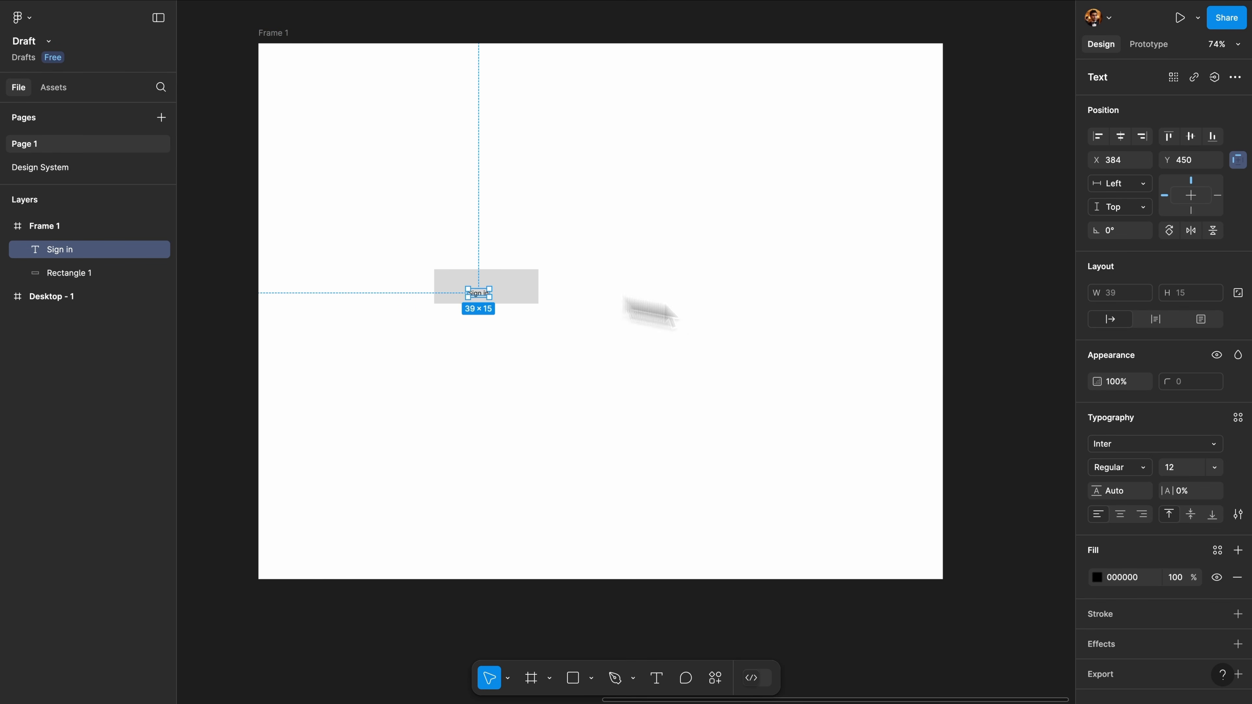
Set the Sign in text to size 16 in Bold and centre it on the rectangle
{"action": "left_click", "coordinate": [1191, 472]}
{"action": "type", "text": "16"}
{"action": "key", "text": "Return"}
{"action": "left_click", "coordinate": [1115, 468]}
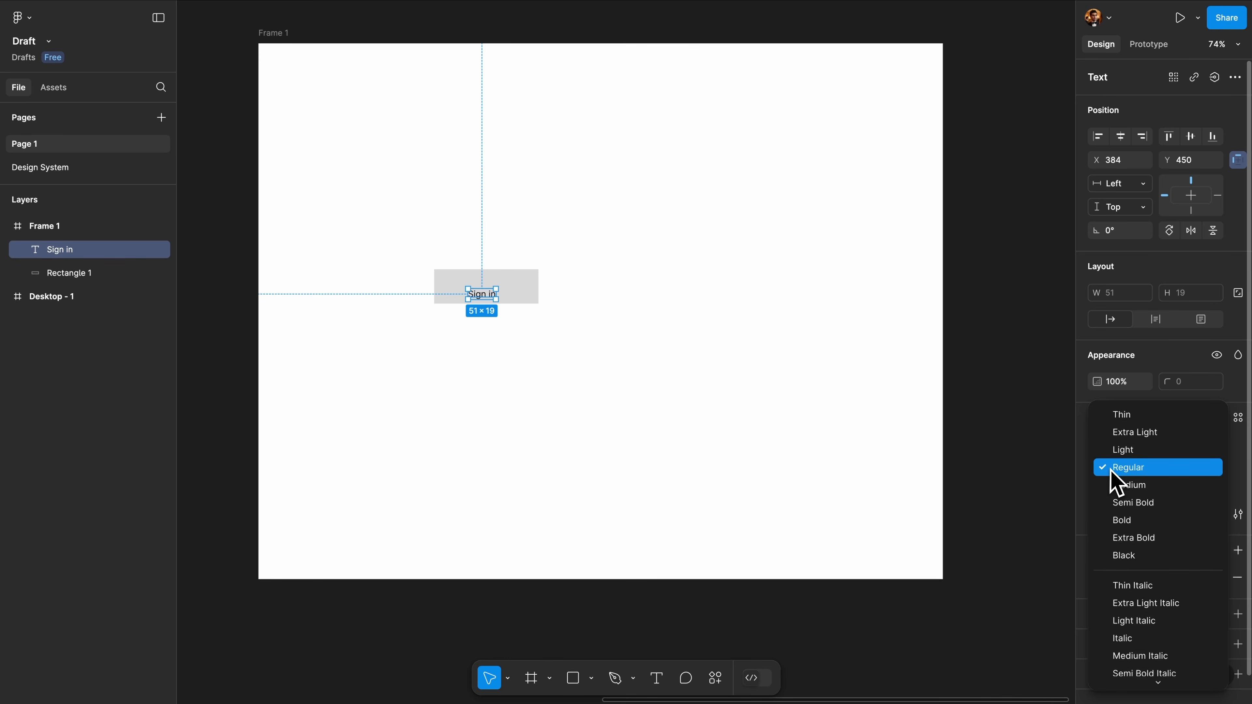
{"action": "left_click", "coordinate": [1122, 517]}
{"action": "left_click_drag", "start_coordinate": [485, 298], "coordinate": [494, 295]}
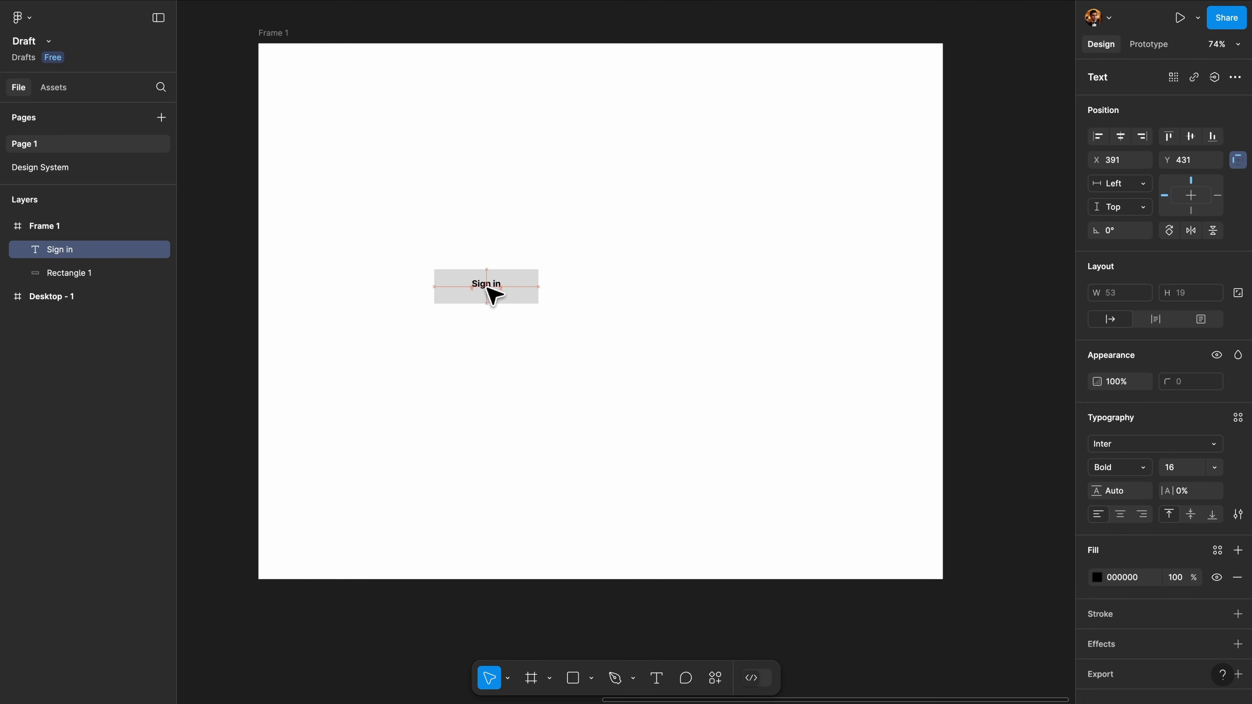
{"action": "scroll", "coordinate": [493, 296], "scroll_direction": "up", "scroll_amount": 5}
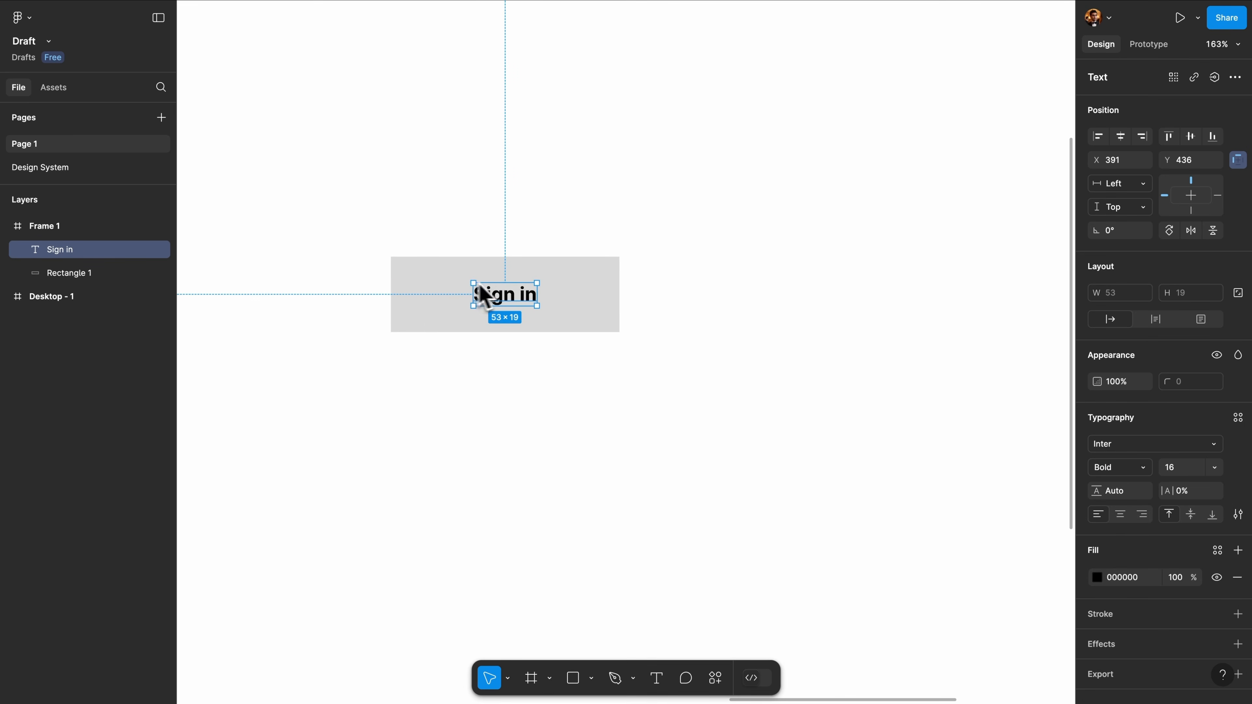
Select the Sign in text together with its rectangle and group them
{"action": "left_click", "coordinate": [558, 324]}
{"action": "key", "text": "super+z"}
{"action": "left_click", "coordinate": [610, 210]}
{"action": "left_click_drag", "start_coordinate": [664, 182], "coordinate": [372, 398]}
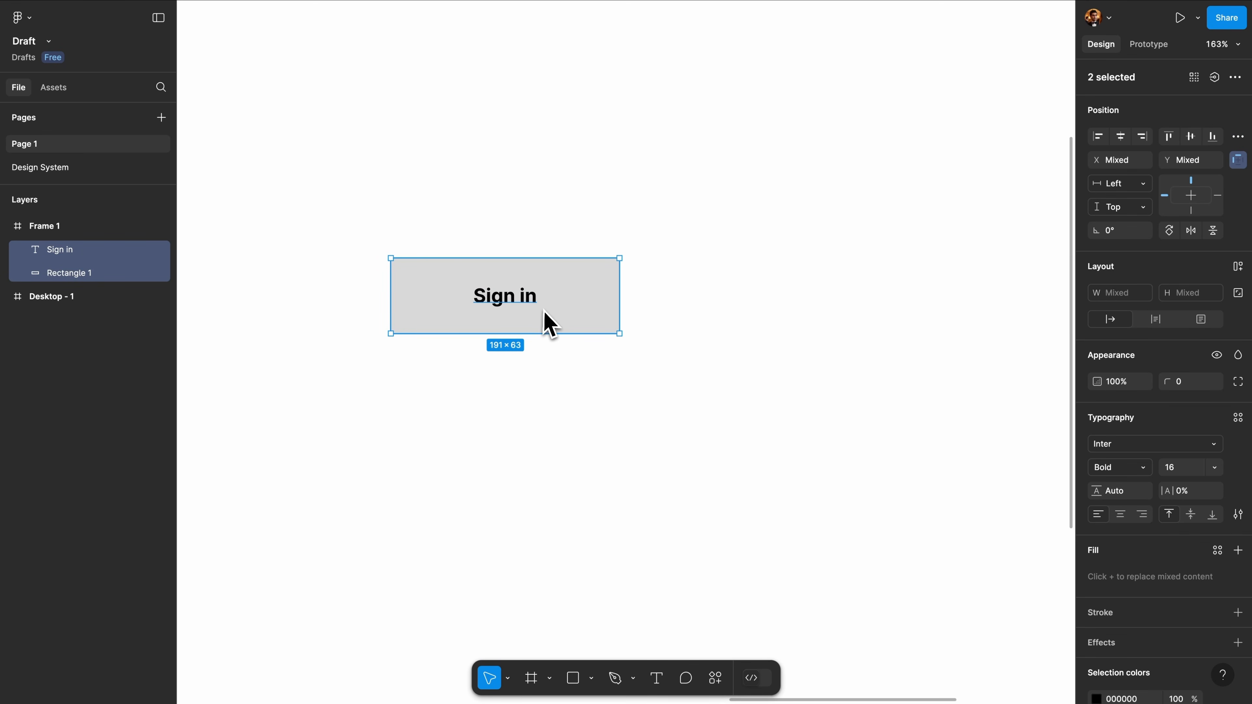
{"action": "key", "text": "super+g"}
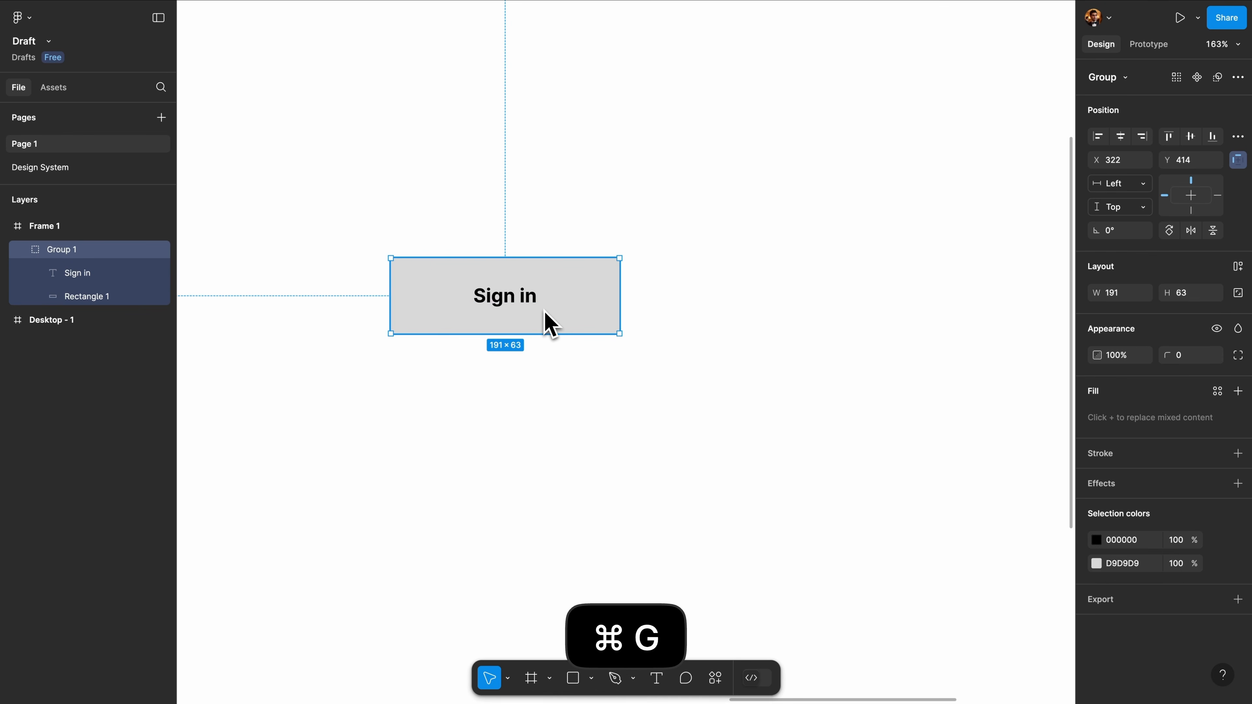
Try moving the Sign in group up and to the right as one unit, and undo the move
{"action": "left_click", "coordinate": [301, 269]}
{"action": "left_click_drag", "start_coordinate": [474, 331], "coordinate": [616, 283]}
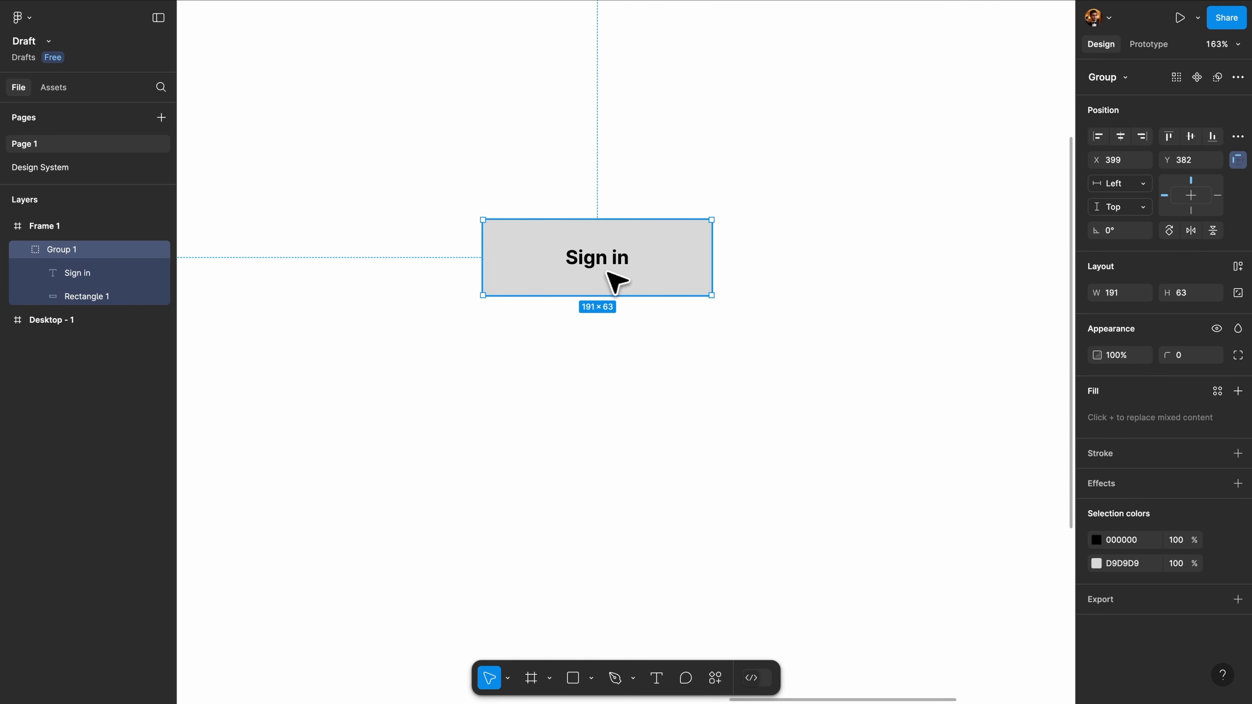
{"action": "key", "text": "super+z"}
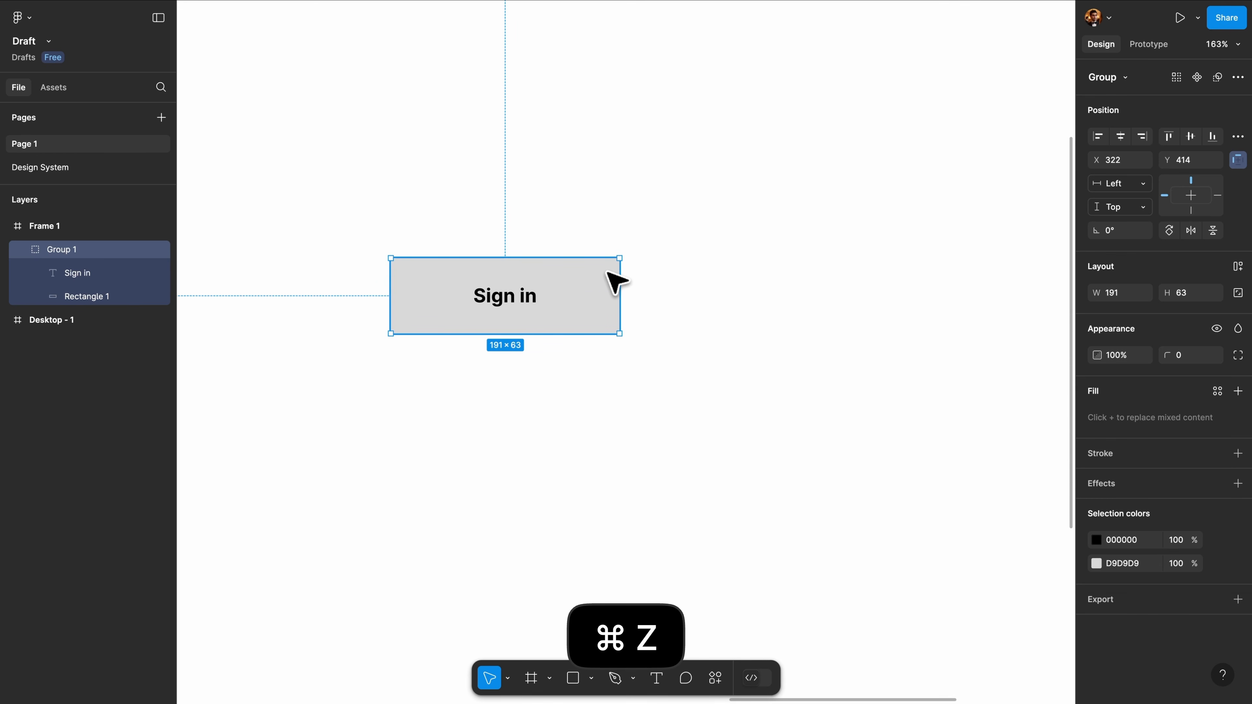
Narrow the grouped rectangle from both sides to about 110 wide and align the Sign in text to its horizontal centre
{"action": "double_click", "coordinate": [598, 299]}
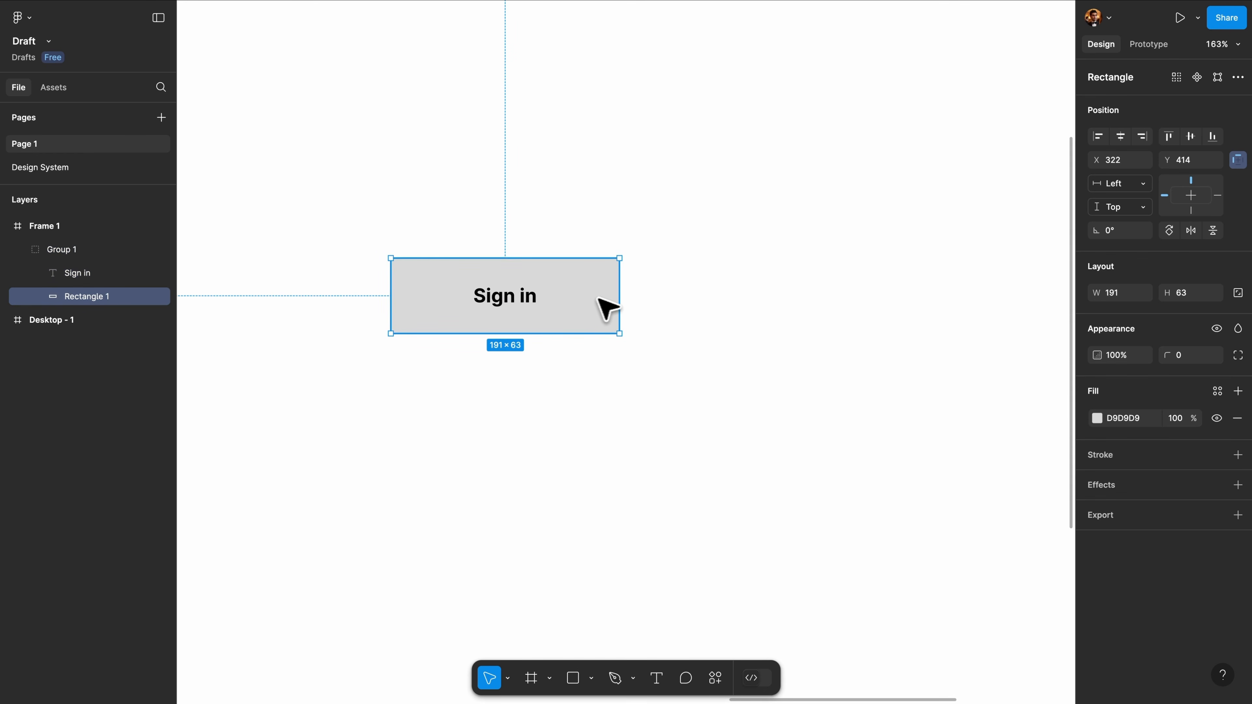
{"action": "left_click_drag", "start_coordinate": [620, 300], "coordinate": [573, 301]}
{"action": "left_click_drag", "start_coordinate": [389, 299], "coordinate": [440, 296]}
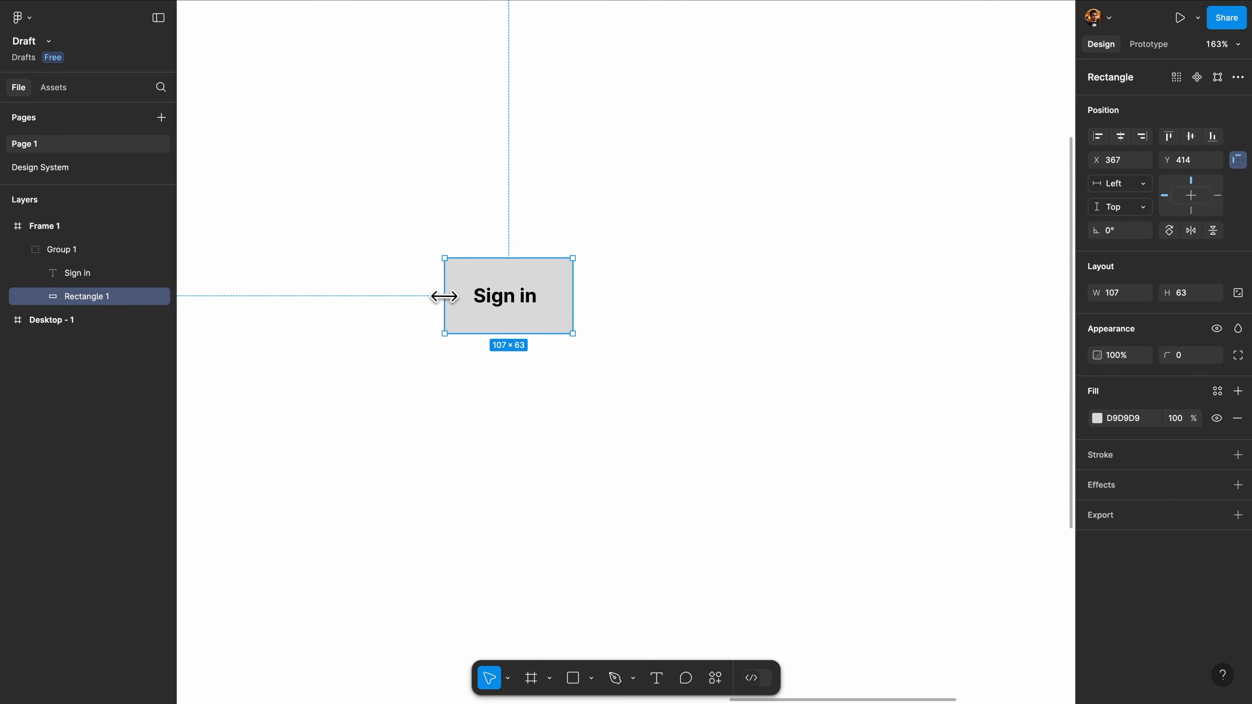
{"action": "left_click", "coordinate": [524, 297]}
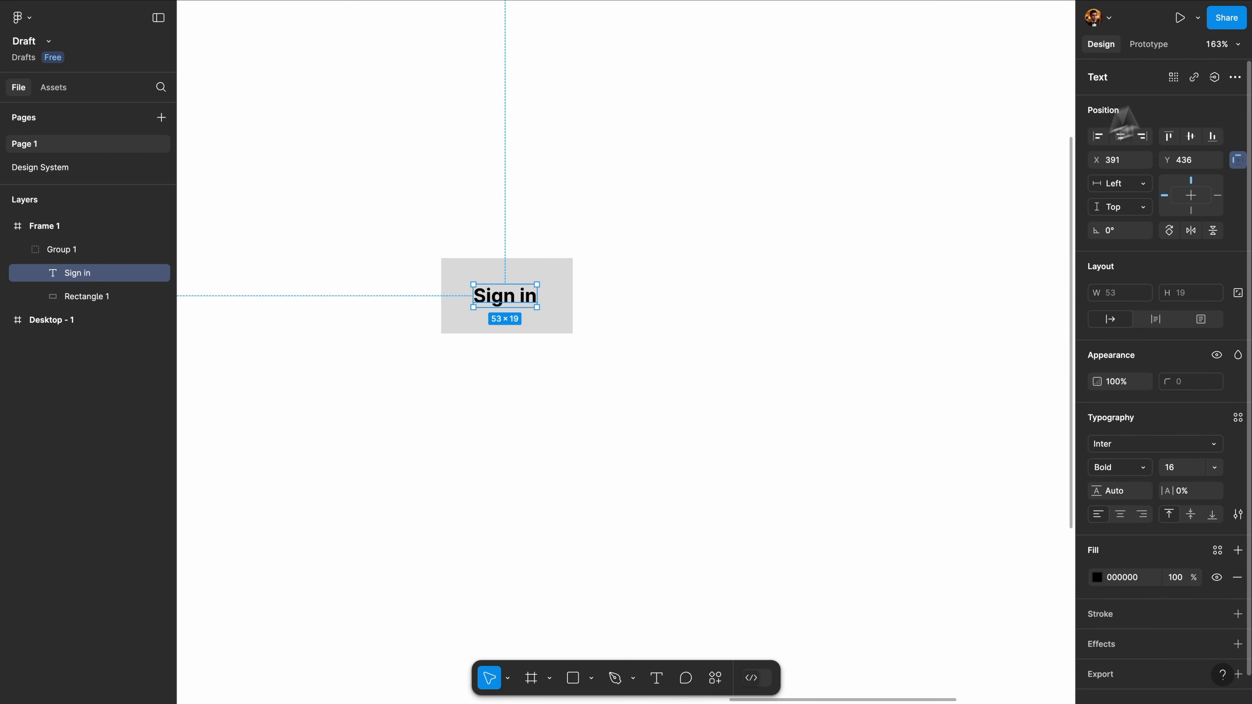
{"action": "left_click", "coordinate": [1120, 138]}
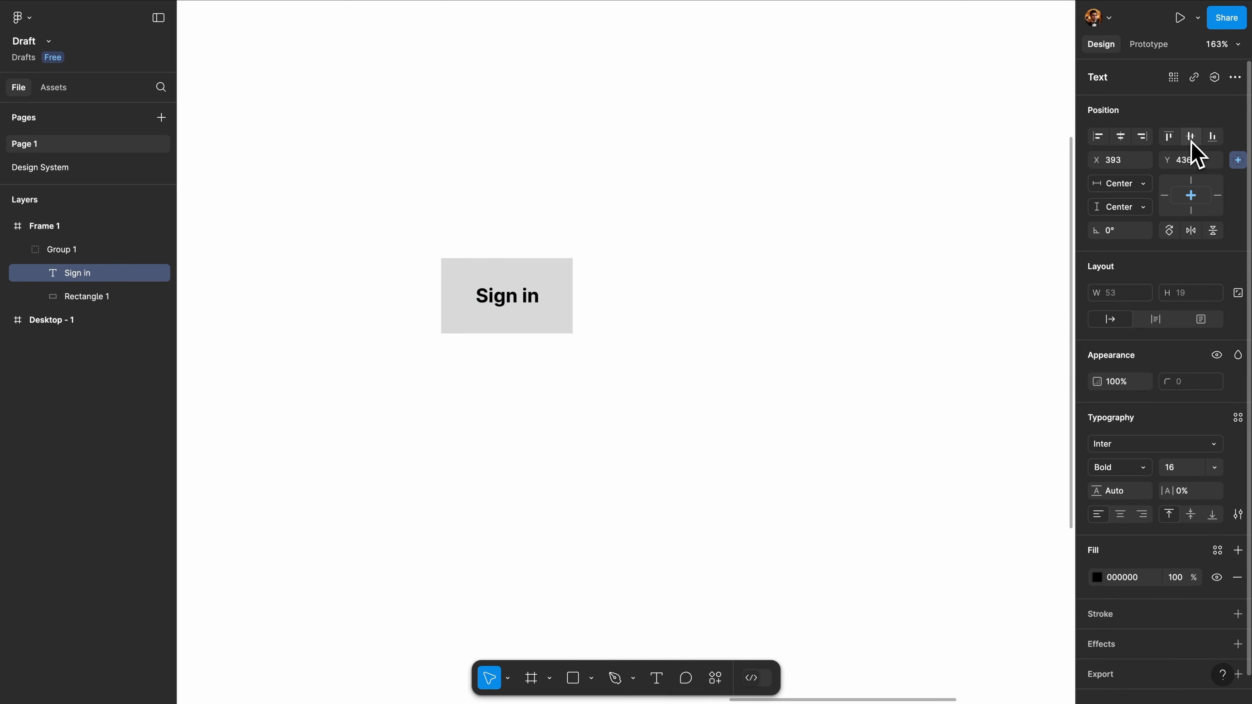
Reduce the button rectangle's height to about 47 and round its corners with a radius of 8
{"action": "left_click", "coordinate": [562, 274]}
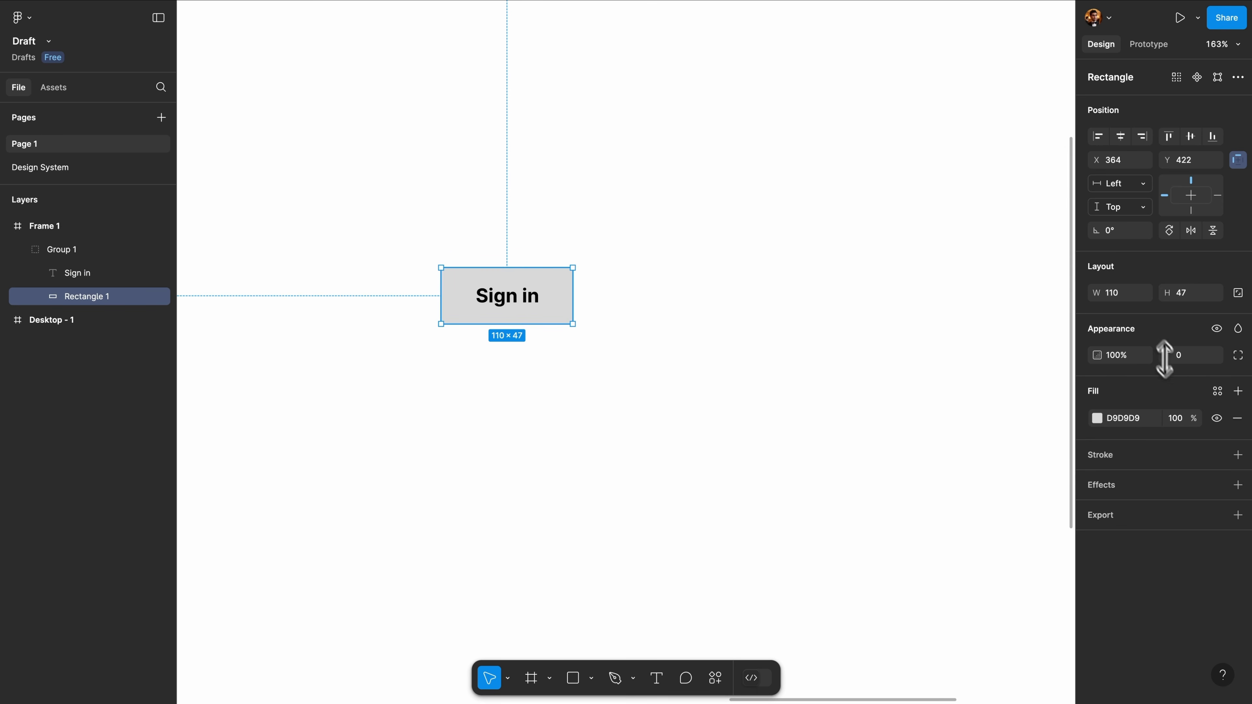
{"action": "left_click_drag", "start_coordinate": [1166, 355], "coordinate": [1166, 356]}
Change the button rectangle's fill to the light blue 42C9FF
{"action": "left_click", "coordinate": [1097, 419]}
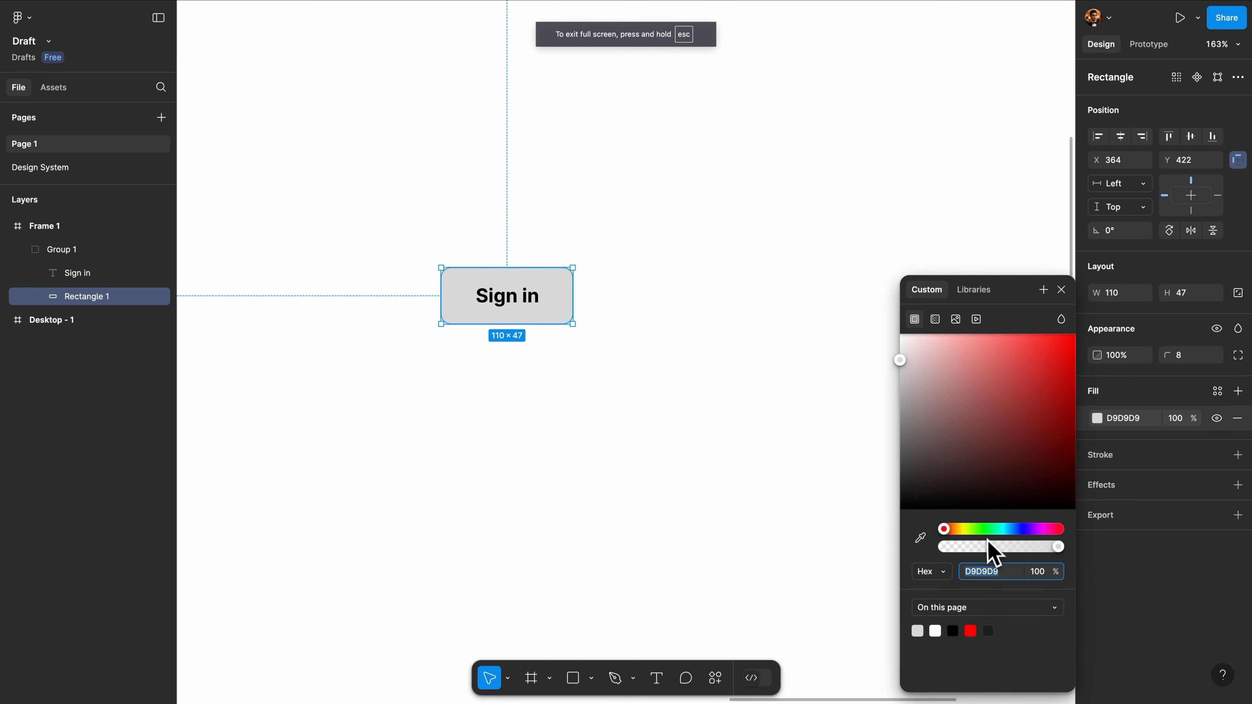
{"action": "left_click_drag", "start_coordinate": [1006, 530], "coordinate": [1019, 532]}
{"action": "left_click_drag", "start_coordinate": [1020, 399], "coordinate": [1031, 328]}
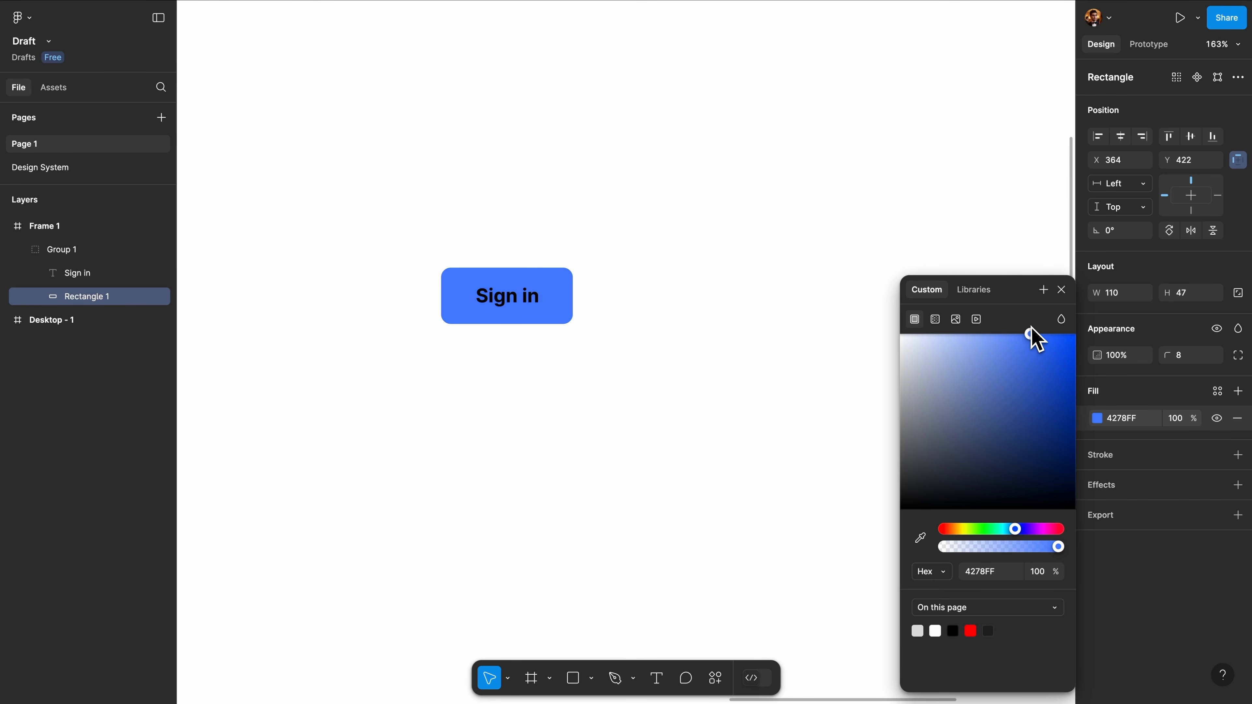
{"action": "left_click_drag", "start_coordinate": [1015, 530], "coordinate": [1008, 530]}
Recolor the Sign in text to 00212E, a very dark shade of the blue sampled from the button
{"action": "left_click", "coordinate": [537, 302]}
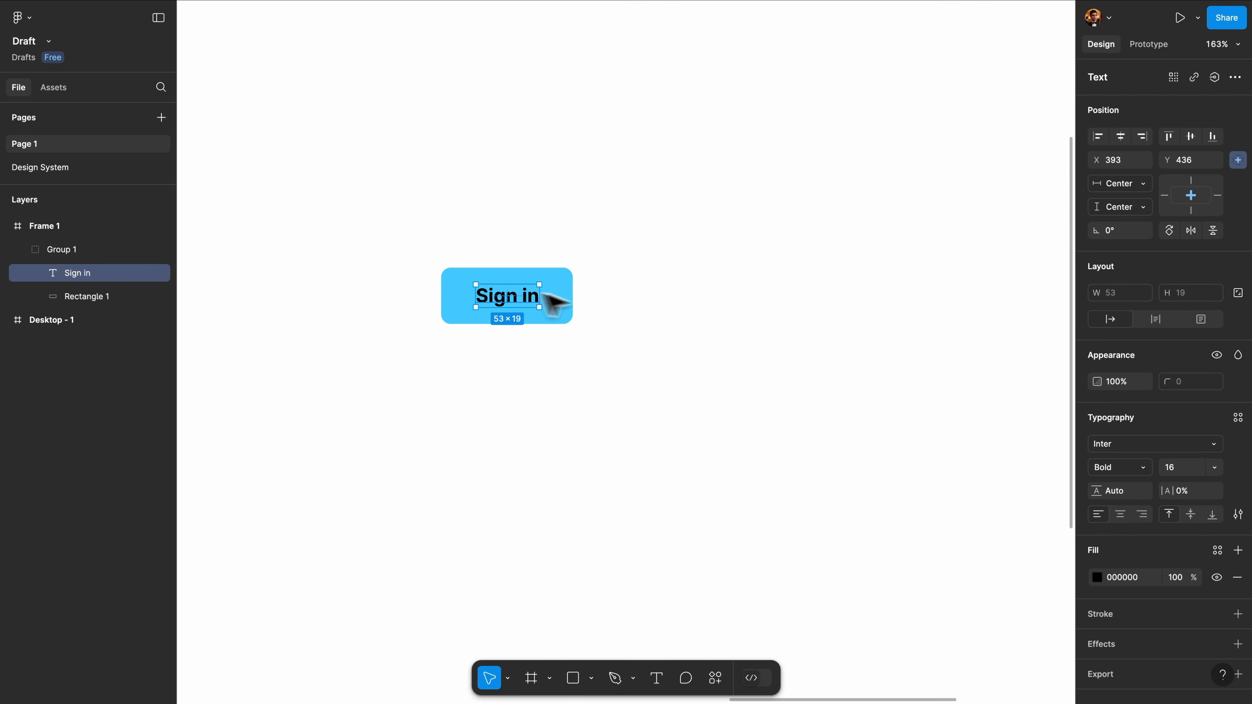
{"action": "left_click", "coordinate": [1099, 581]}
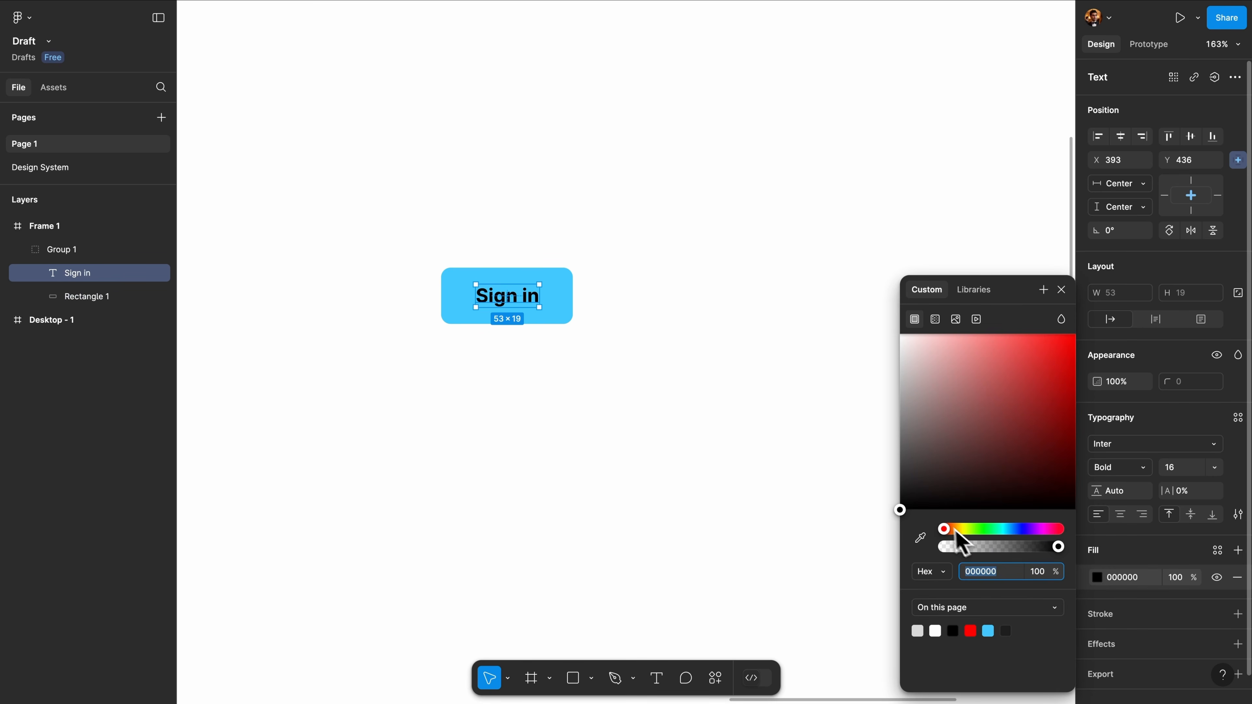
{"action": "left_click", "coordinate": [920, 538]}
{"action": "left_click", "coordinate": [569, 284]}
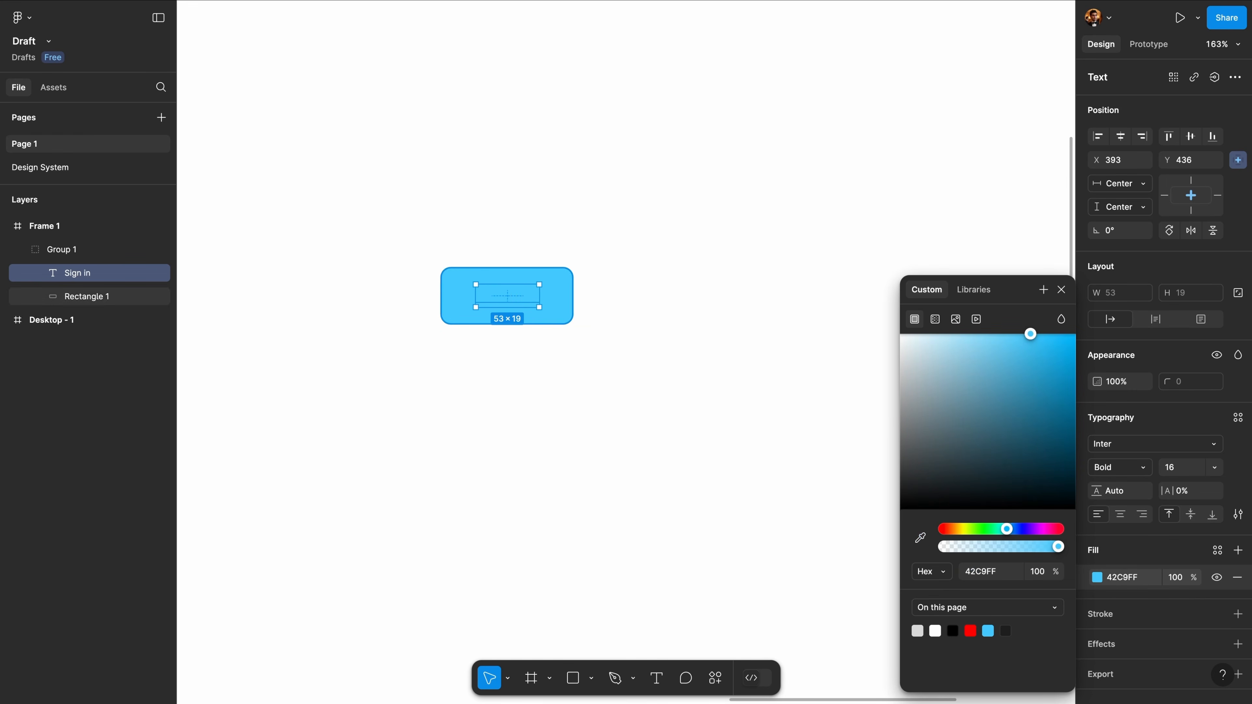
{"action": "left_click_drag", "start_coordinate": [1055, 419], "coordinate": [1105, 485]}
{"action": "left_click", "coordinate": [720, 330]}
Rename the button's group layer as Sign in
{"action": "scroll", "coordinate": [718, 330], "scroll_direction": "left", "scroll_amount": 3}
{"action": "left_click", "coordinate": [649, 318]}
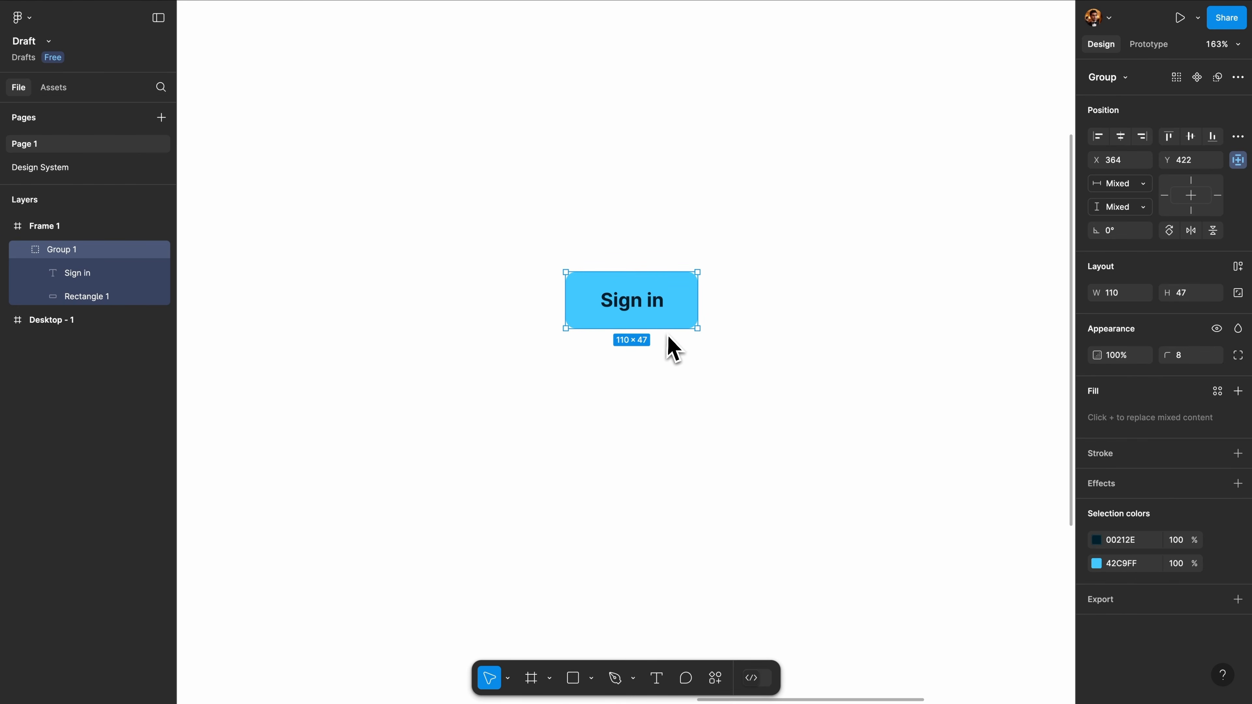
{"action": "scroll", "coordinate": [664, 342], "scroll_direction": "up", "scroll_amount": 5}
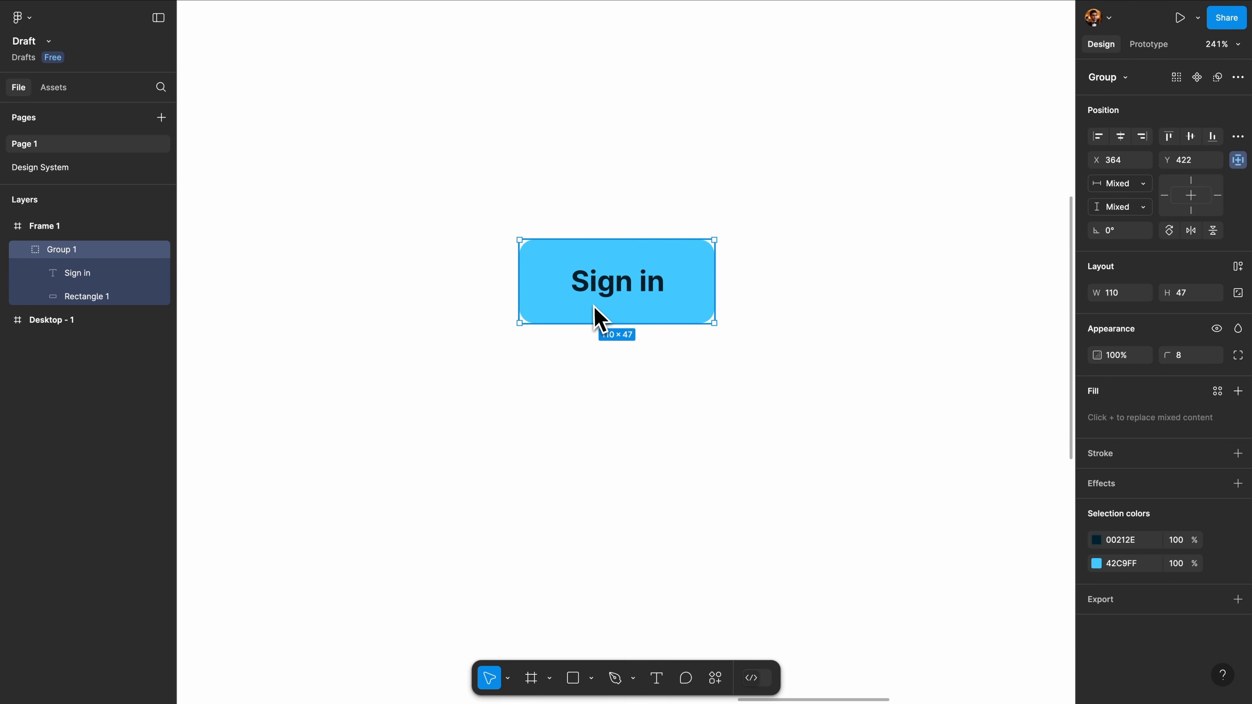
{"action": "double_click", "coordinate": [74, 250]}
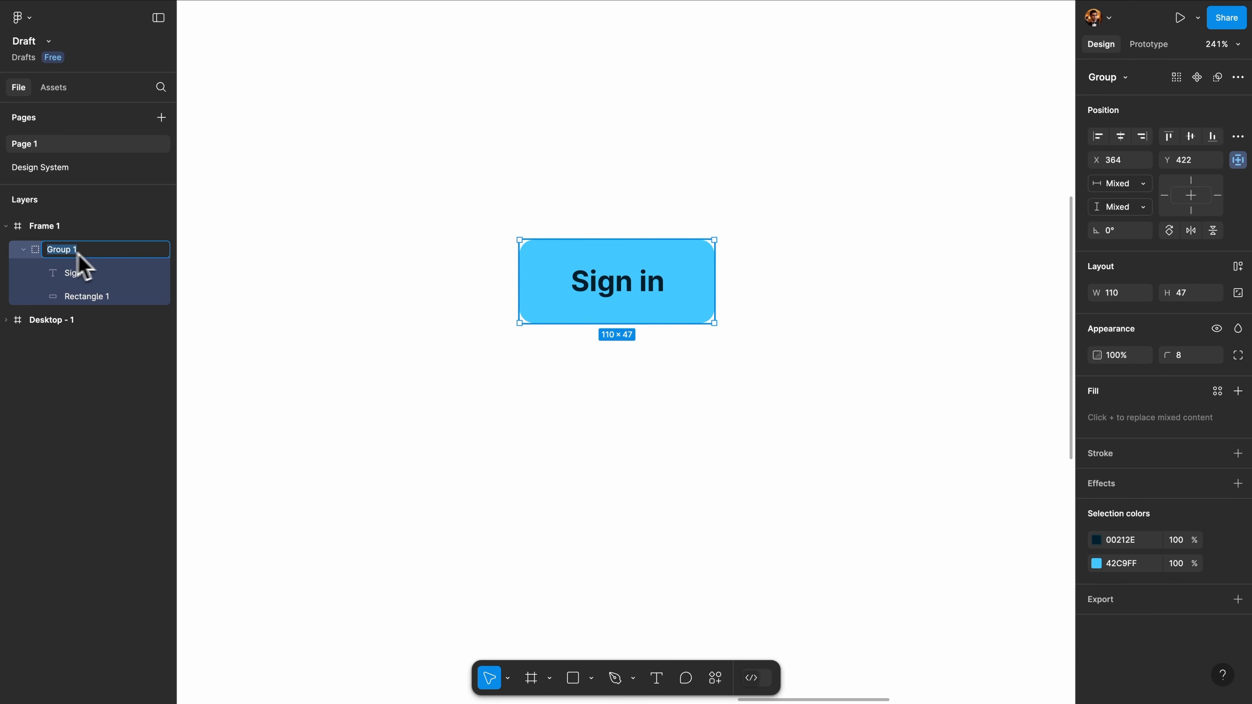
{"action": "type", "text": "Sig"}
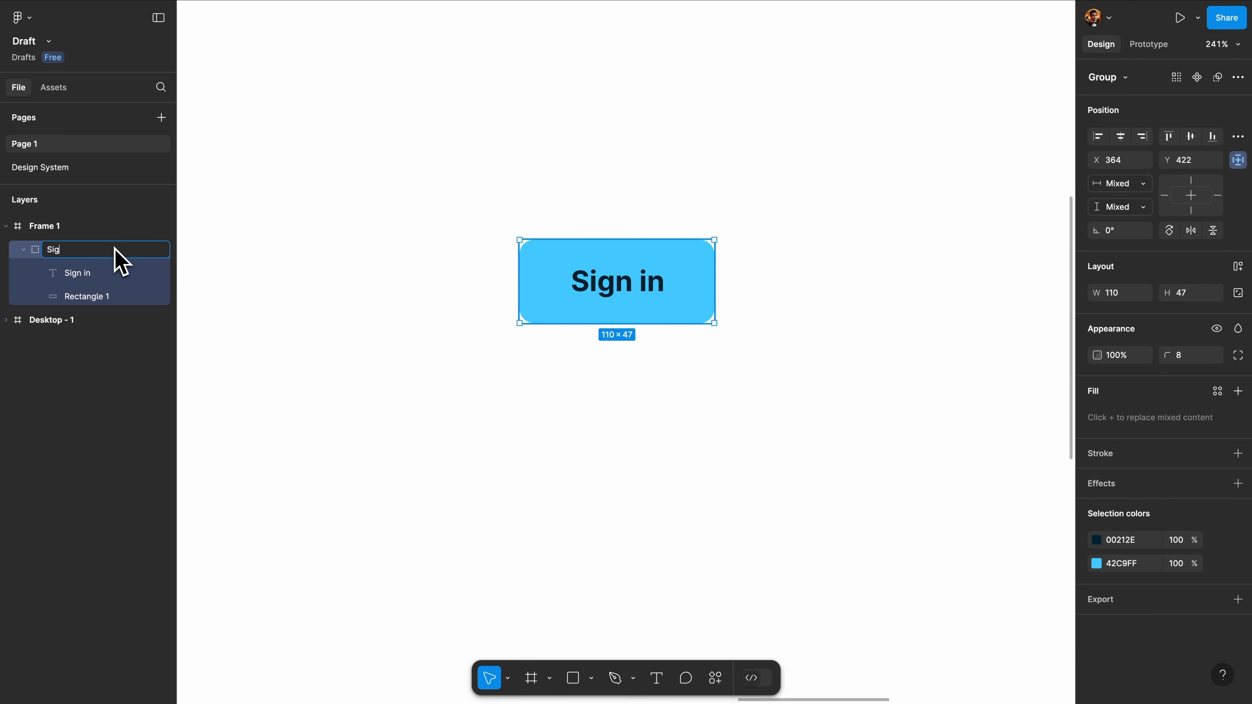
{"action": "type", "text": "n in"}
{"action": "key", "text": "Return"}
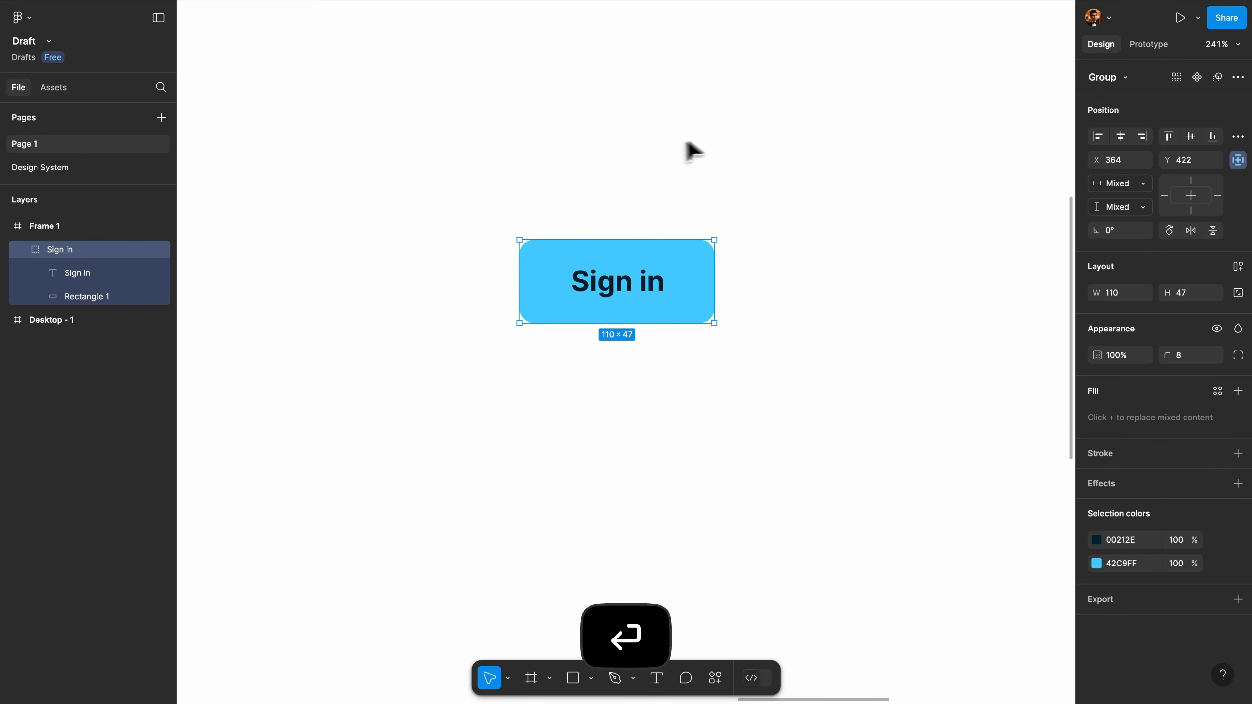
Duplicate the Sign in group, place the copy about 9 px below the original, and change its text to Get started
{"action": "key", "text": "super+d"}
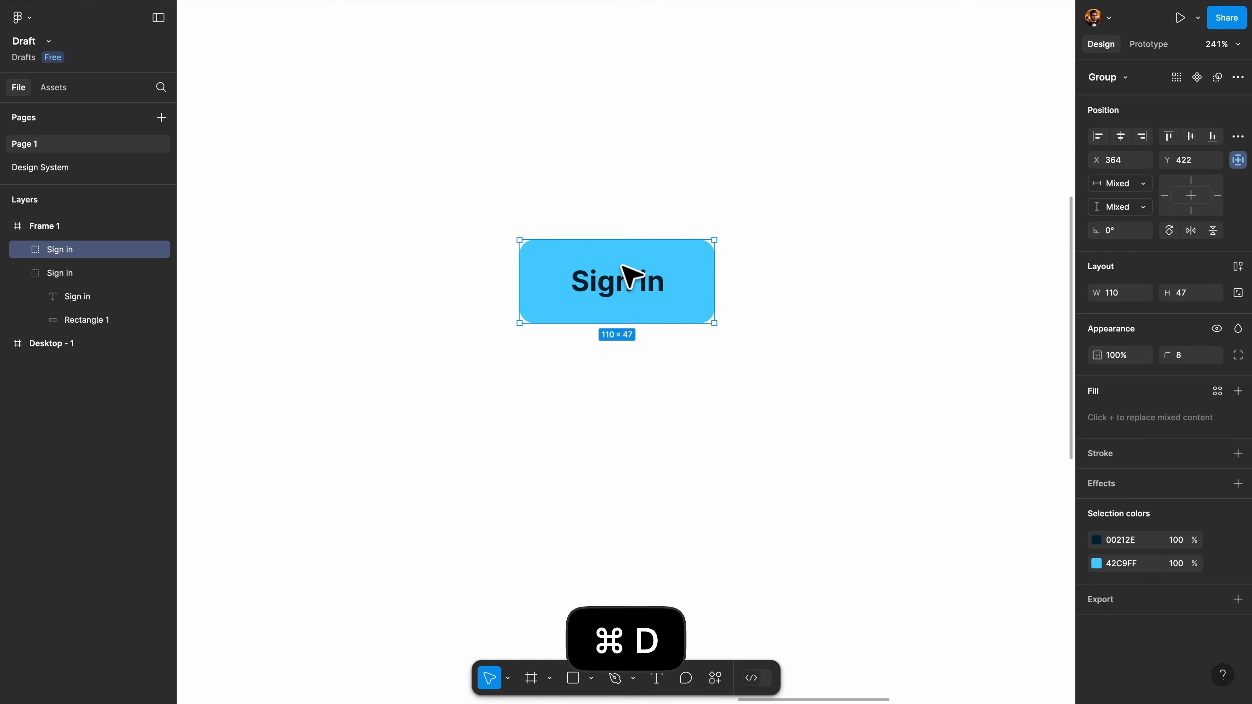
{"action": "left_click_drag", "start_coordinate": [622, 267], "coordinate": [611, 363]}
{"action": "double_click", "coordinate": [612, 386]}
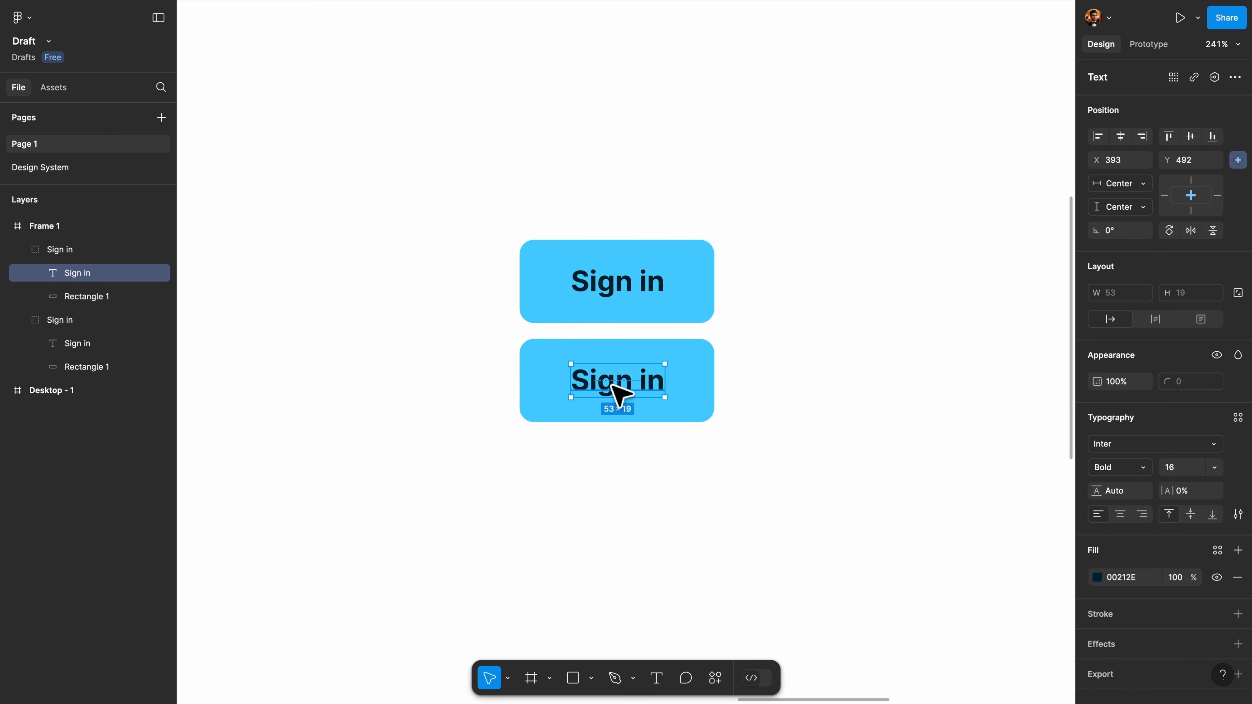
{"action": "double_click", "coordinate": [613, 383]}
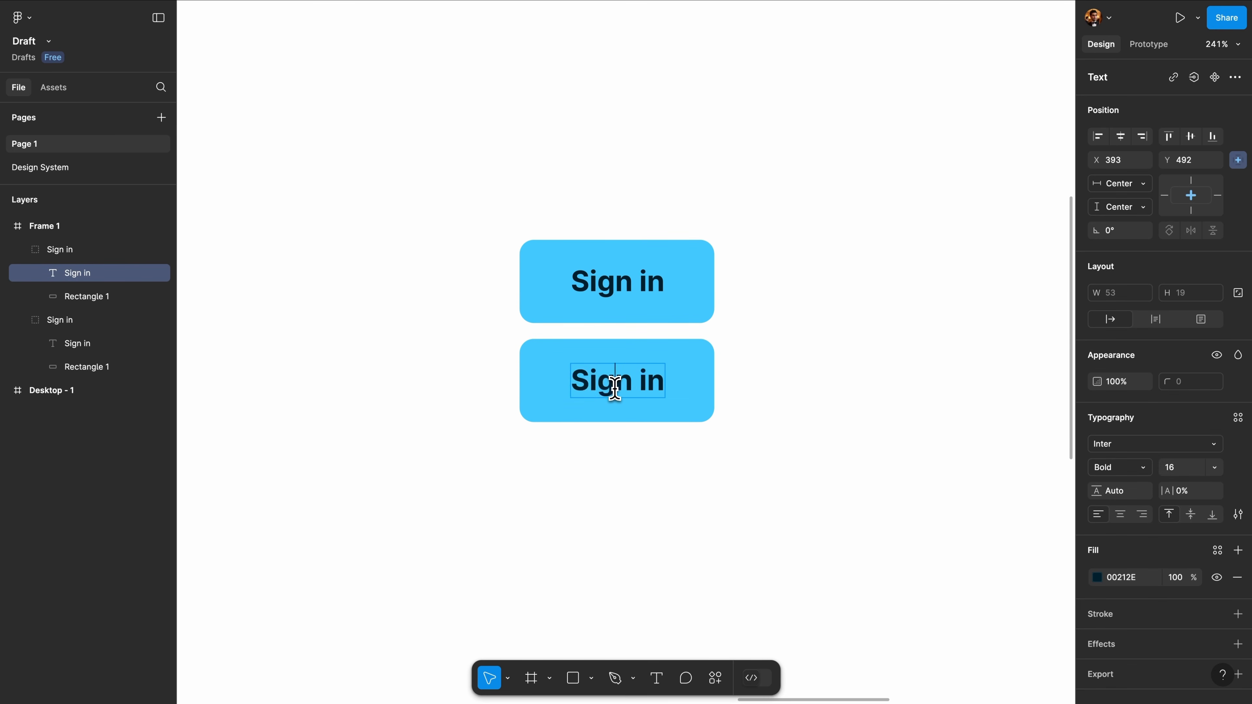
{"action": "type", "text": "Ge"}
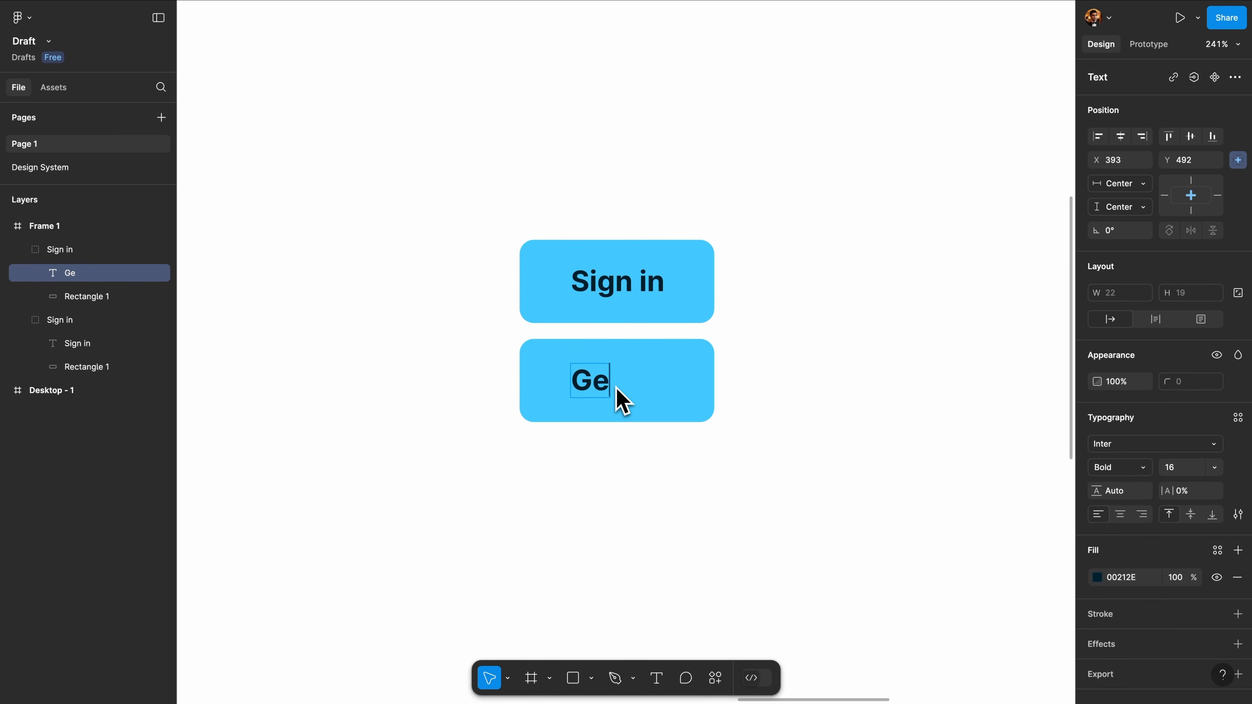
{"action": "type", "text": "t started"}
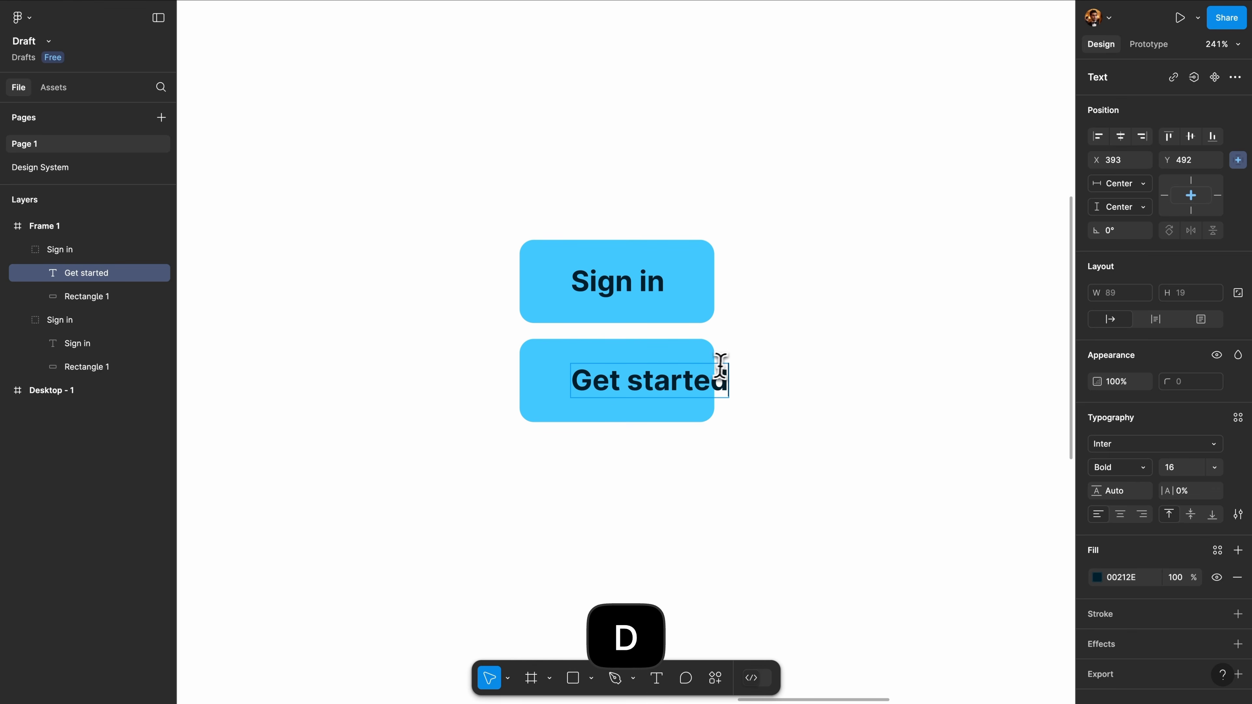
{"action": "key", "text": "Escape"}
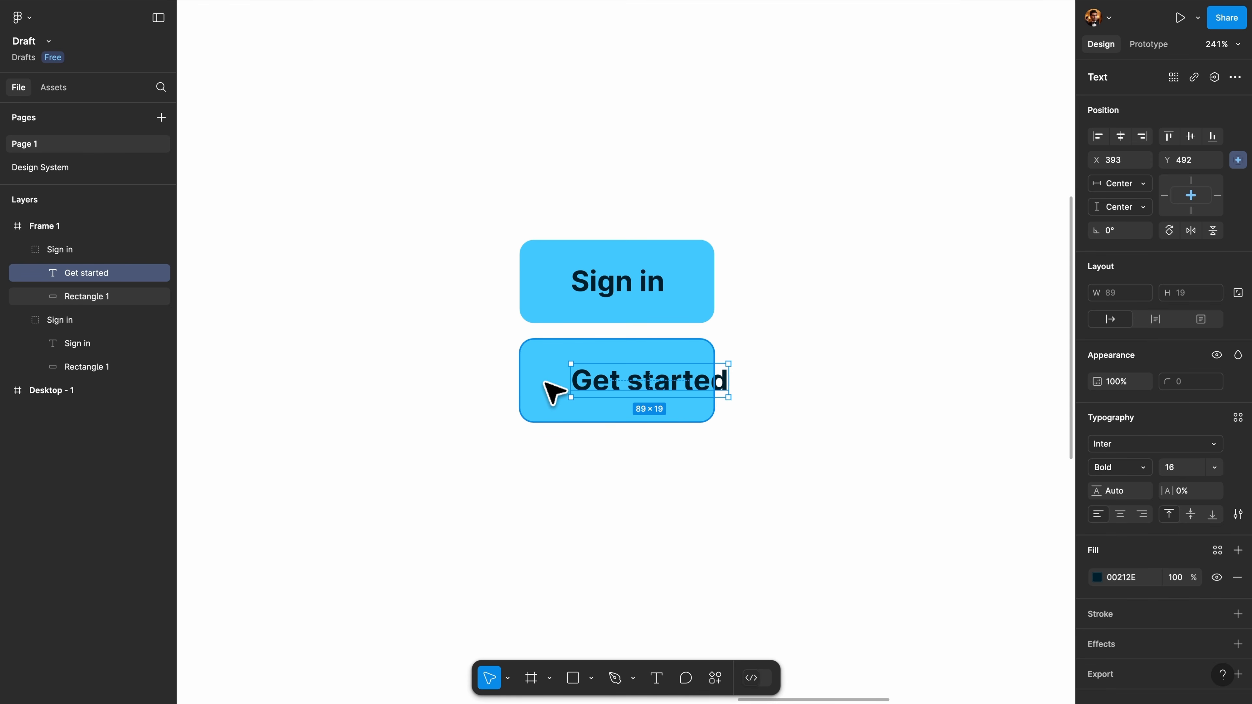
{"action": "left_click", "coordinate": [639, 201]}
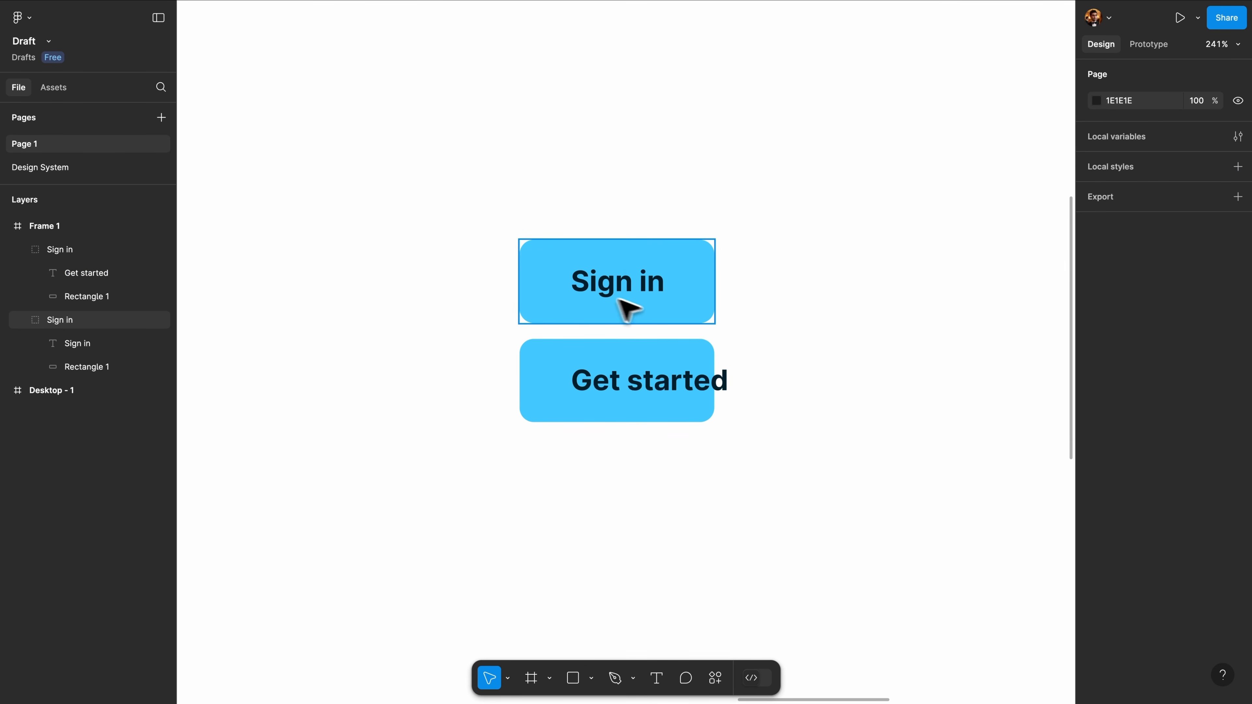
Add a separate Sign in text in the empty area below the two grouped buttons
{"action": "left_click", "coordinate": [631, 292]}
{"action": "scroll", "coordinate": [592, 296], "scroll_direction": "down", "scroll_amount": 3}
{"action": "key", "text": "Escape"}
{"action": "key", "text": "t"}
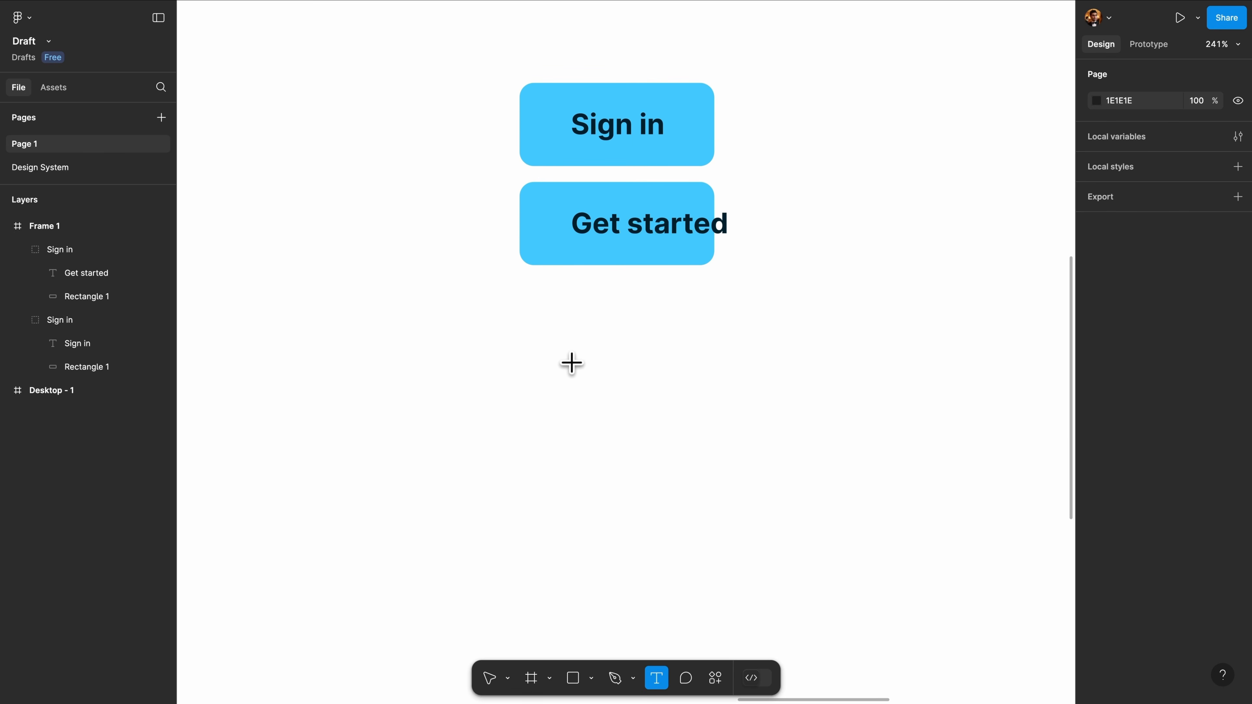
{"action": "left_click", "coordinate": [575, 364]}
{"action": "type", "text": "Si"}
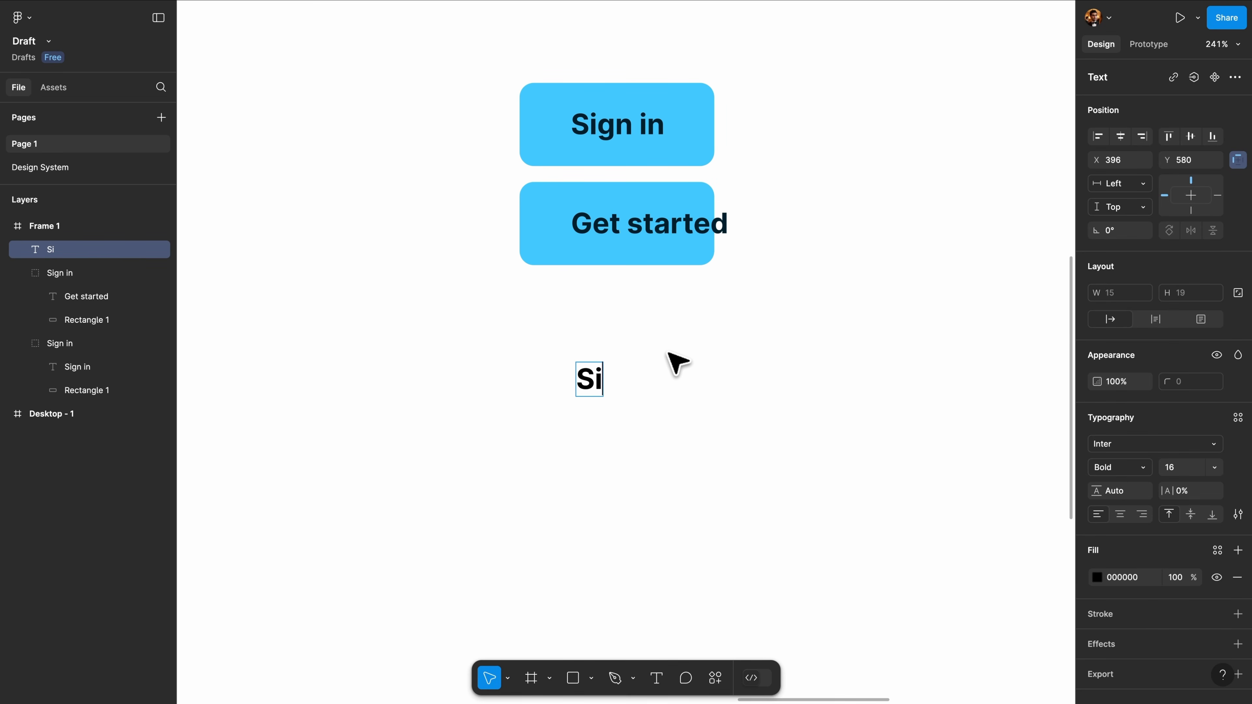
{"action": "type", "text": "gn in"}
{"action": "key", "text": "Escape"}
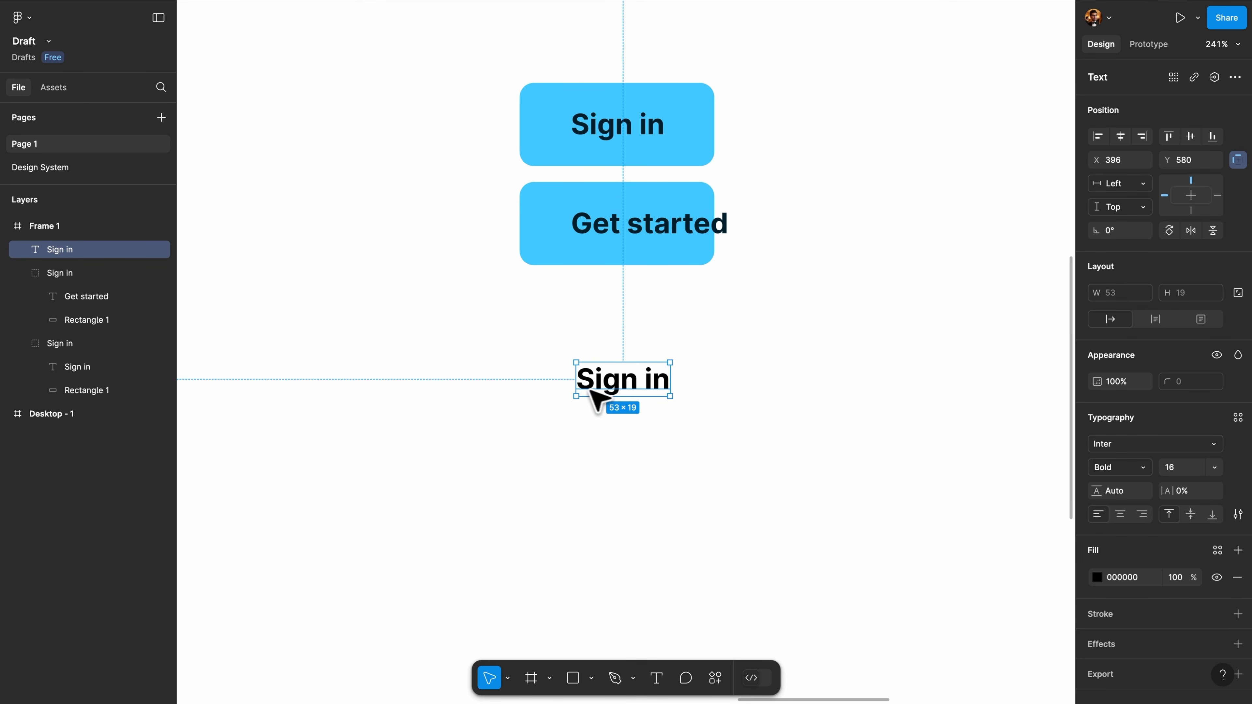
Wrap the new Sign in text in an auto layout frame and rename that frame as Button
{"action": "scroll", "coordinate": [624, 390], "scroll_direction": "up", "scroll_amount": 5}
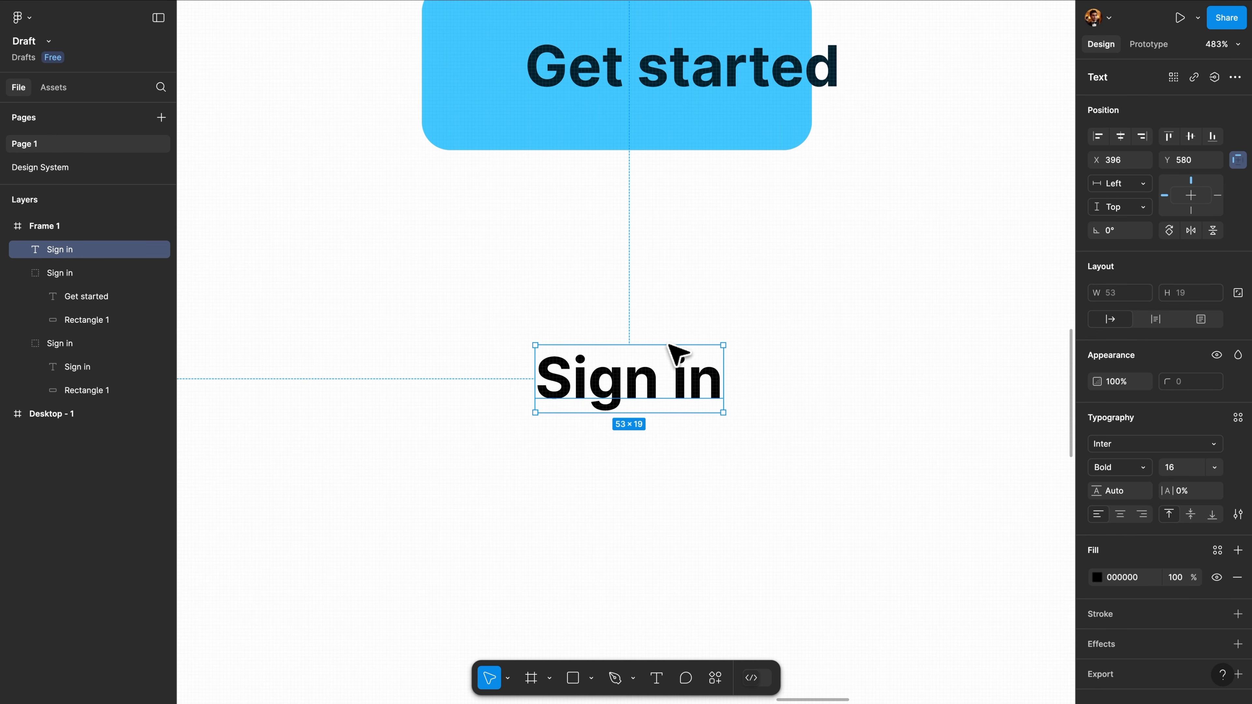
{"action": "key", "text": "shift+a"}
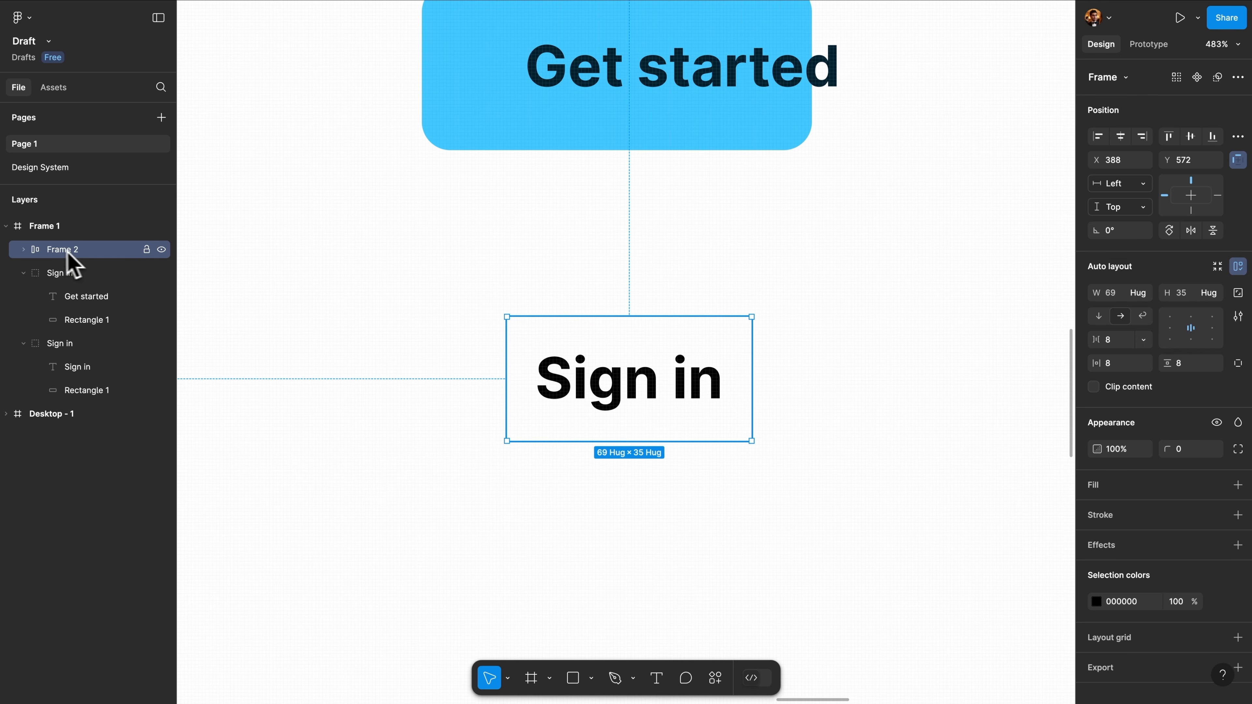
{"action": "left_click", "coordinate": [23, 250]}
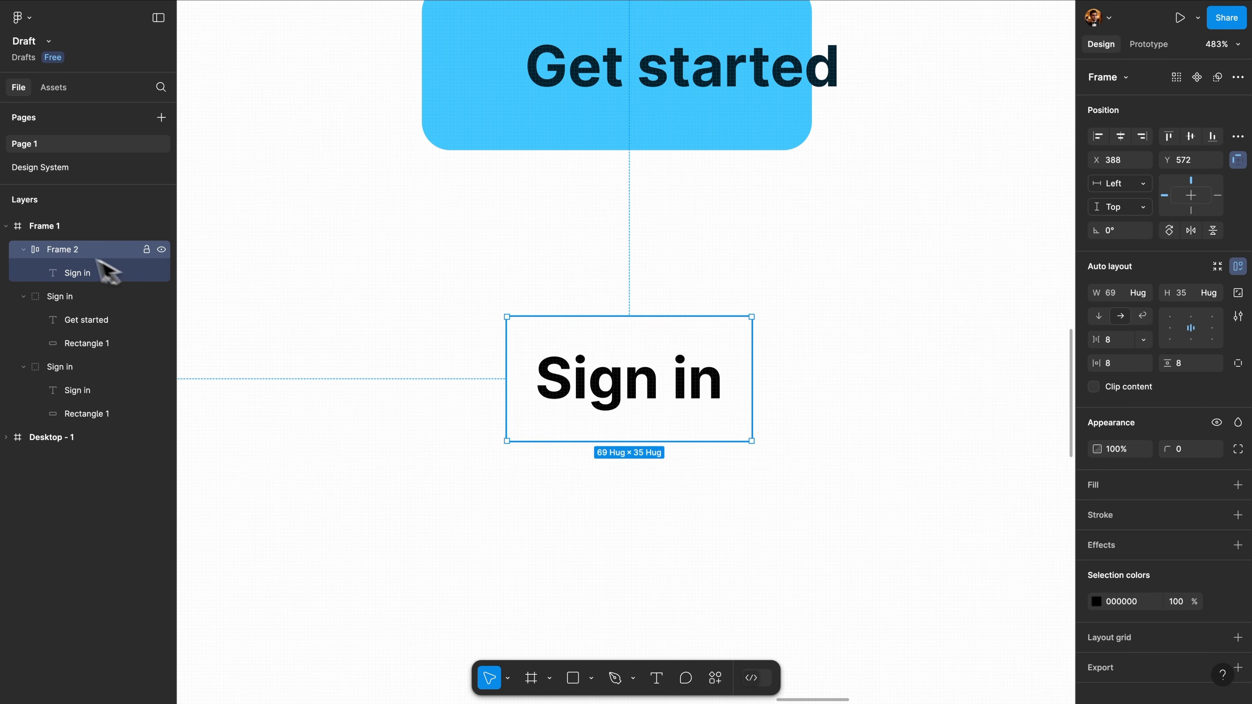
{"action": "double_click", "coordinate": [74, 250]}
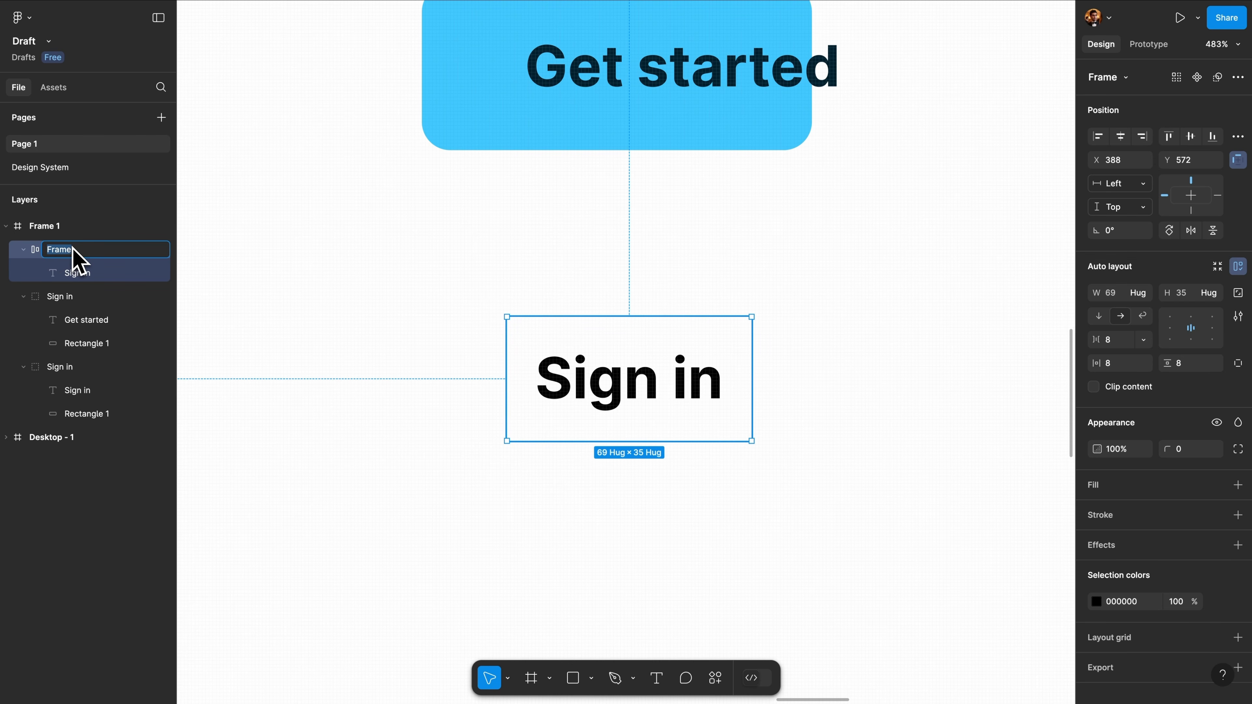
{"action": "type", "text": "Button"}
{"action": "key", "text": "Return"}
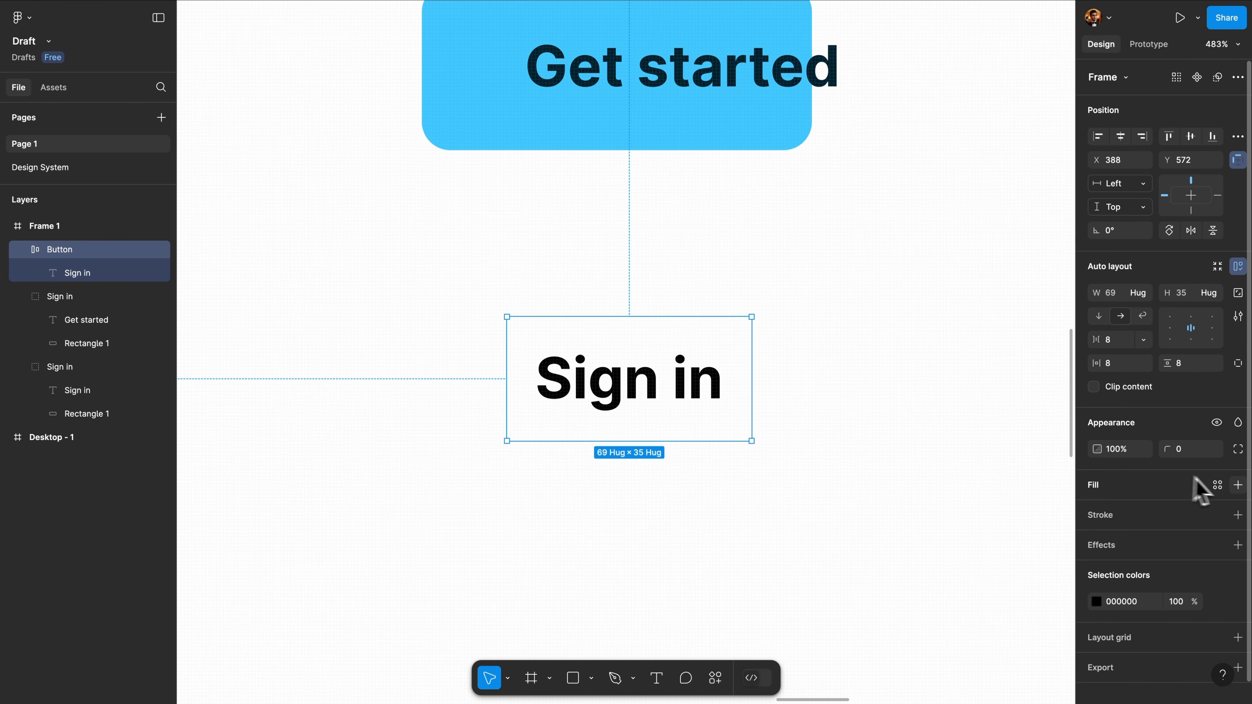
Add a fill to the Button frame using the light blue 42C9FF sampled from the Get started button
{"action": "left_click", "coordinate": [1239, 485]}
{"action": "left_click", "coordinate": [1097, 513]}
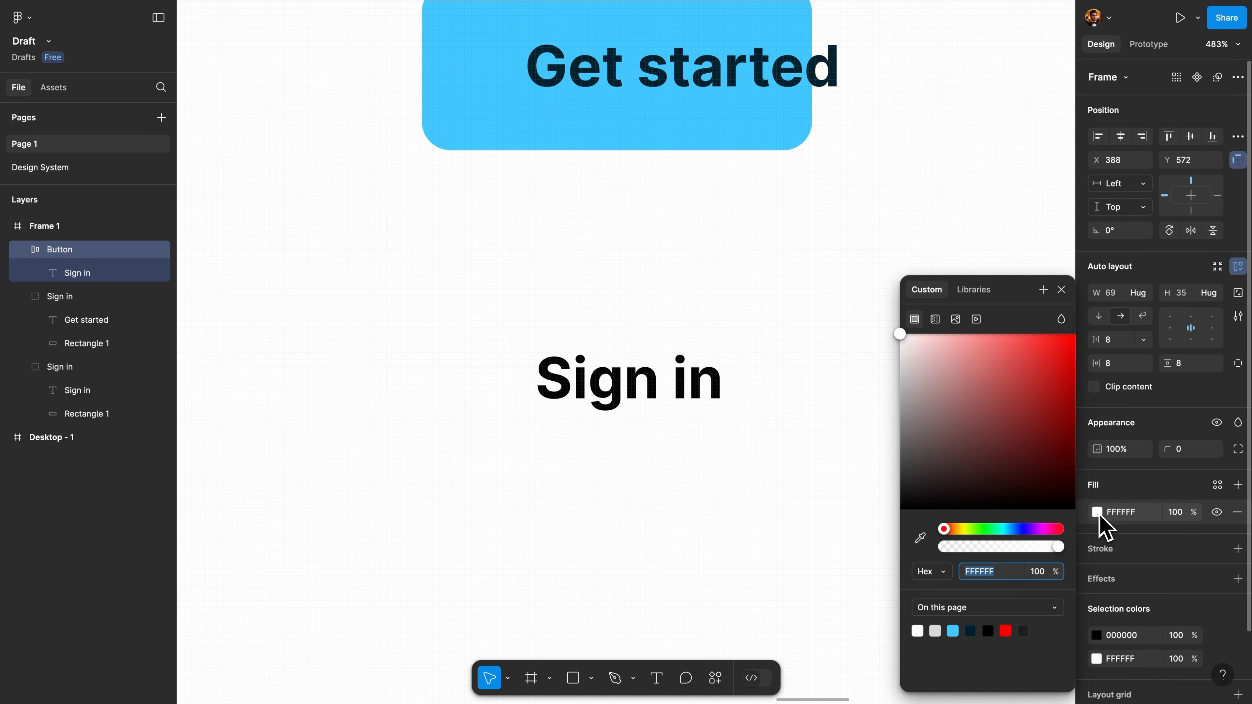
{"action": "left_click", "coordinate": [920, 538]}
{"action": "left_click", "coordinate": [770, 108]}
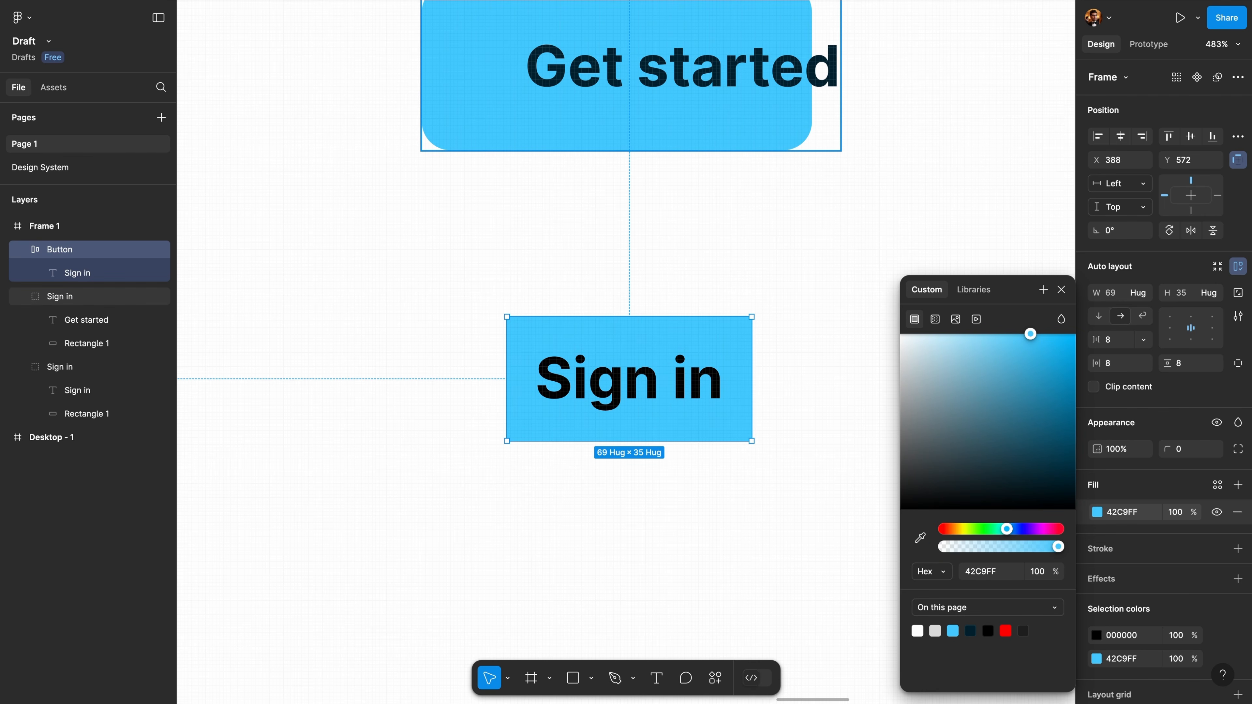
{"action": "key", "text": "Escape"}
Recolor the Sign in text inside the Button frame to 00212E, sampled from the Get started text
{"action": "left_click", "coordinate": [629, 386]}
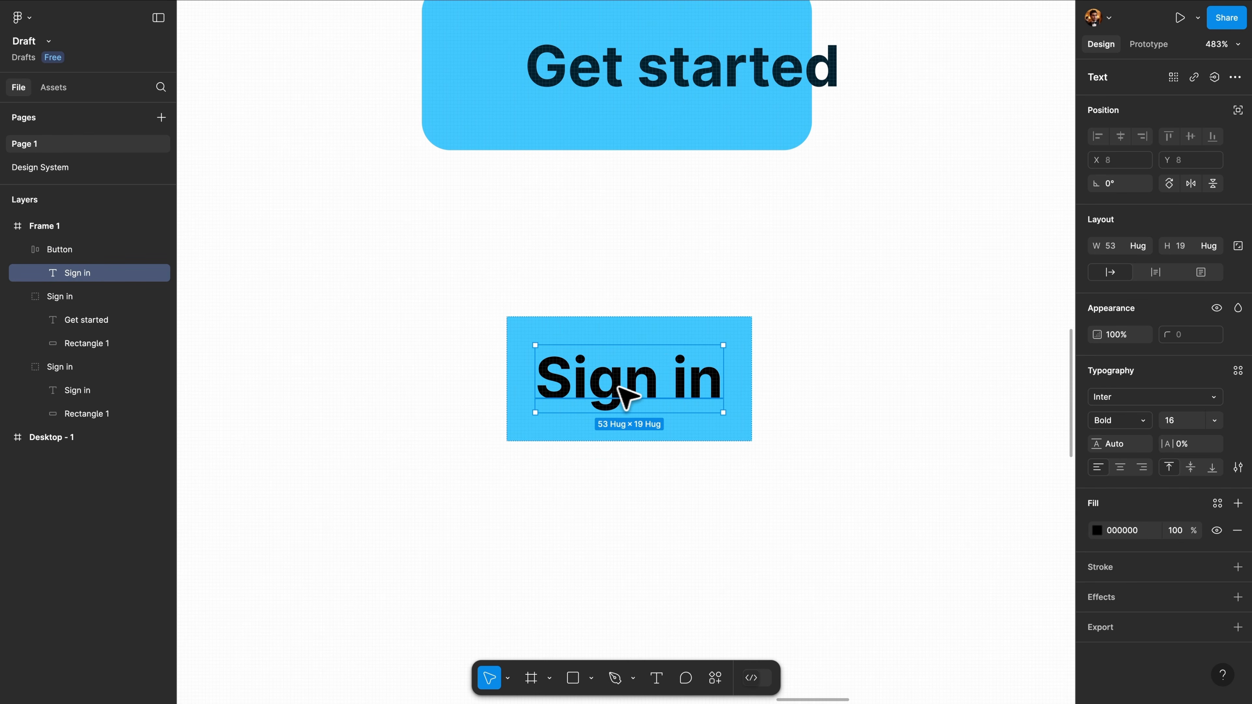
{"action": "left_click", "coordinate": [1098, 531]}
{"action": "left_click", "coordinate": [920, 538]}
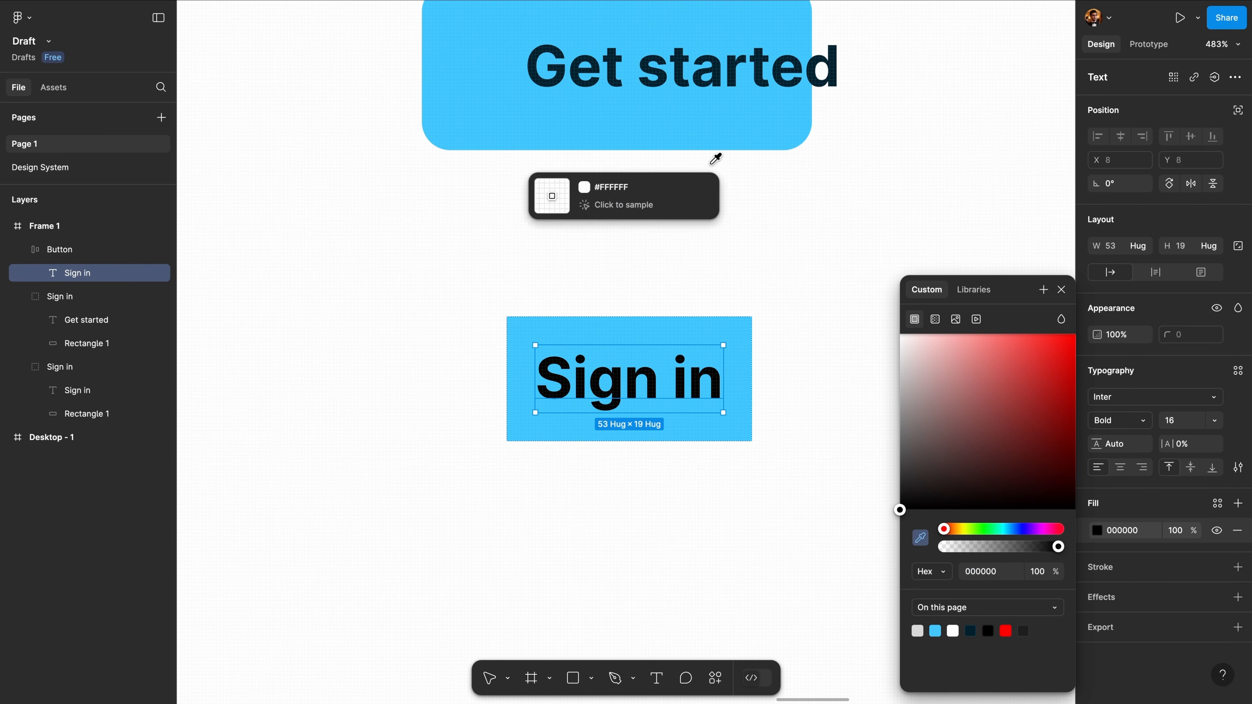
{"action": "left_click", "coordinate": [666, 83]}
{"action": "left_click", "coordinate": [830, 232]}
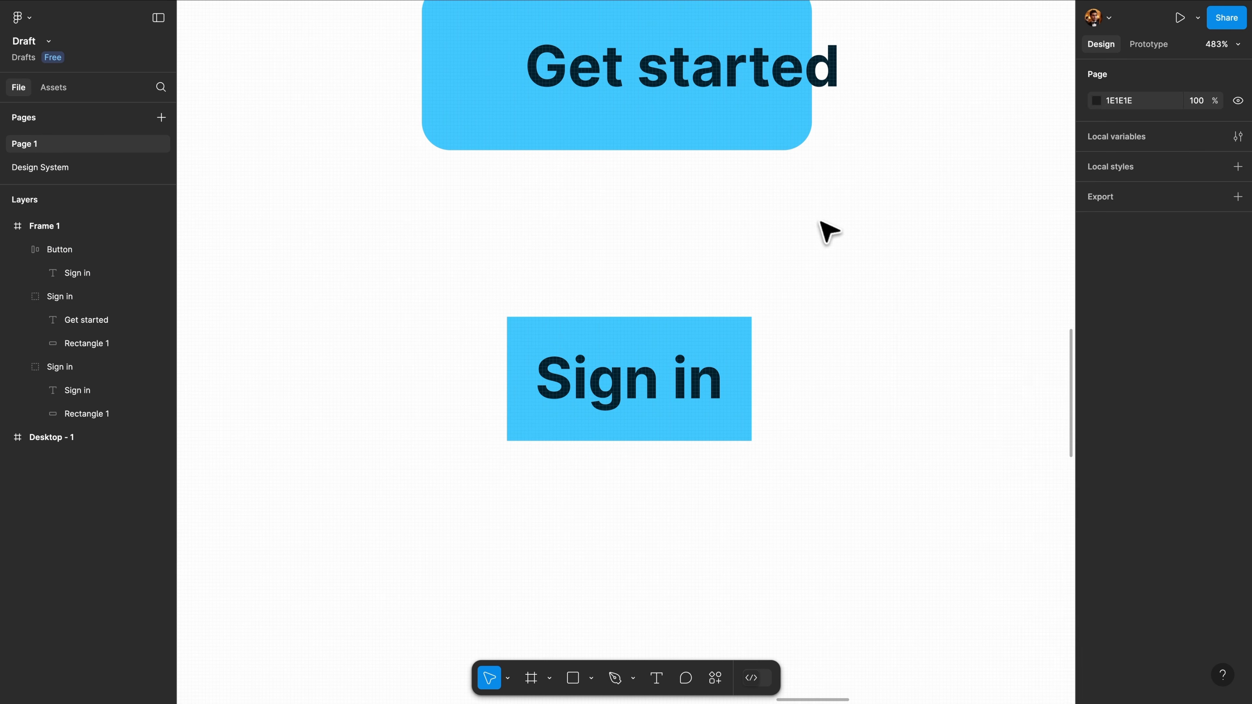
Round the Button frame's corners with a radius of 4
{"action": "left_click", "coordinate": [716, 346]}
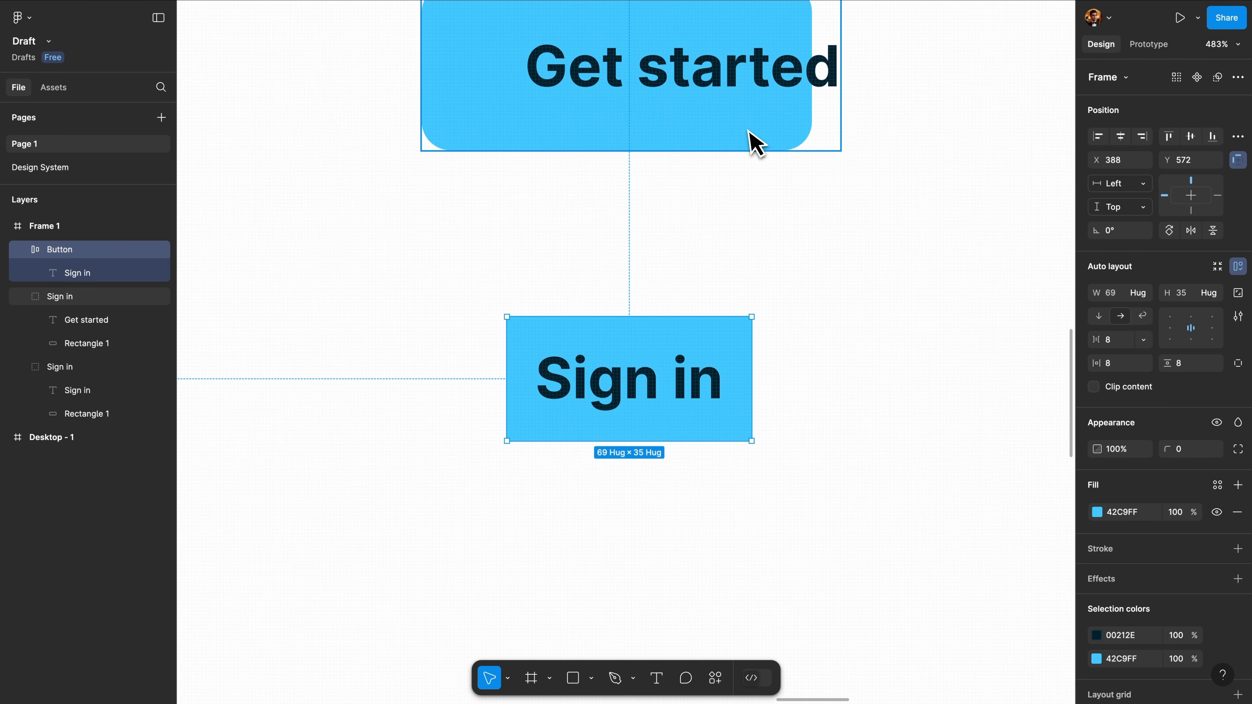
{"action": "left_click", "coordinate": [1183, 450]}
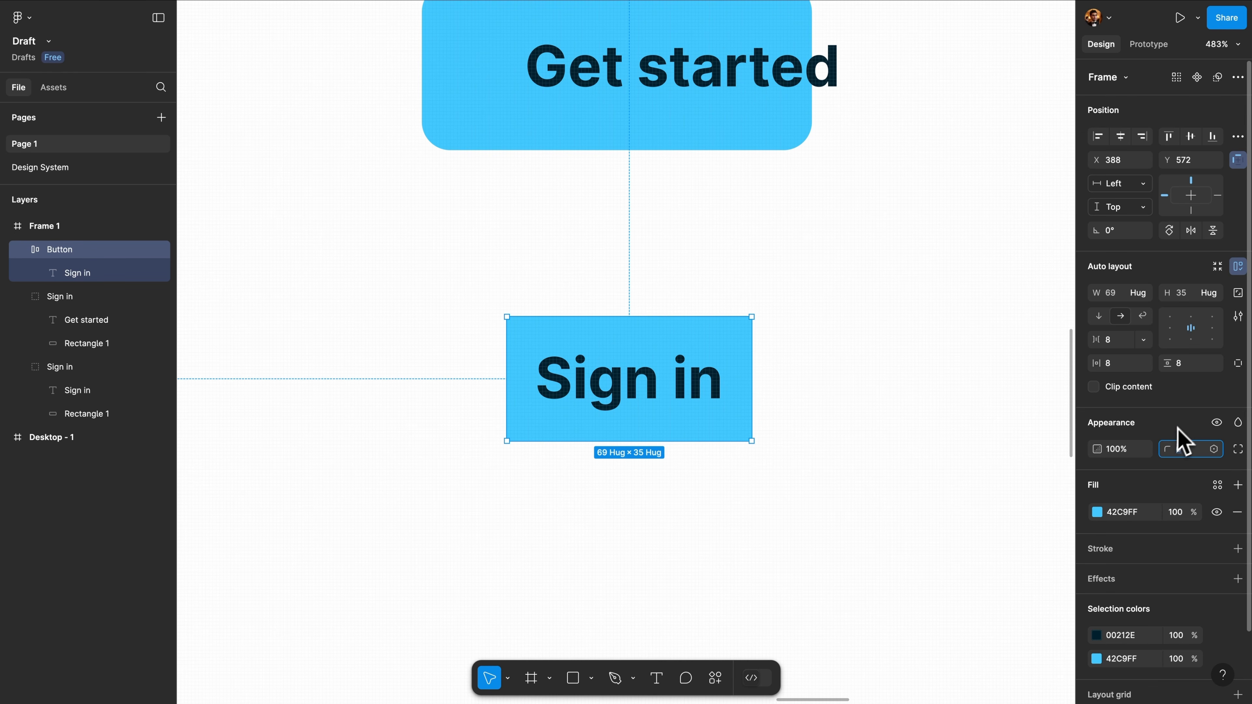
{"action": "type", "text": "8"}
{"action": "key", "text": "Return"}
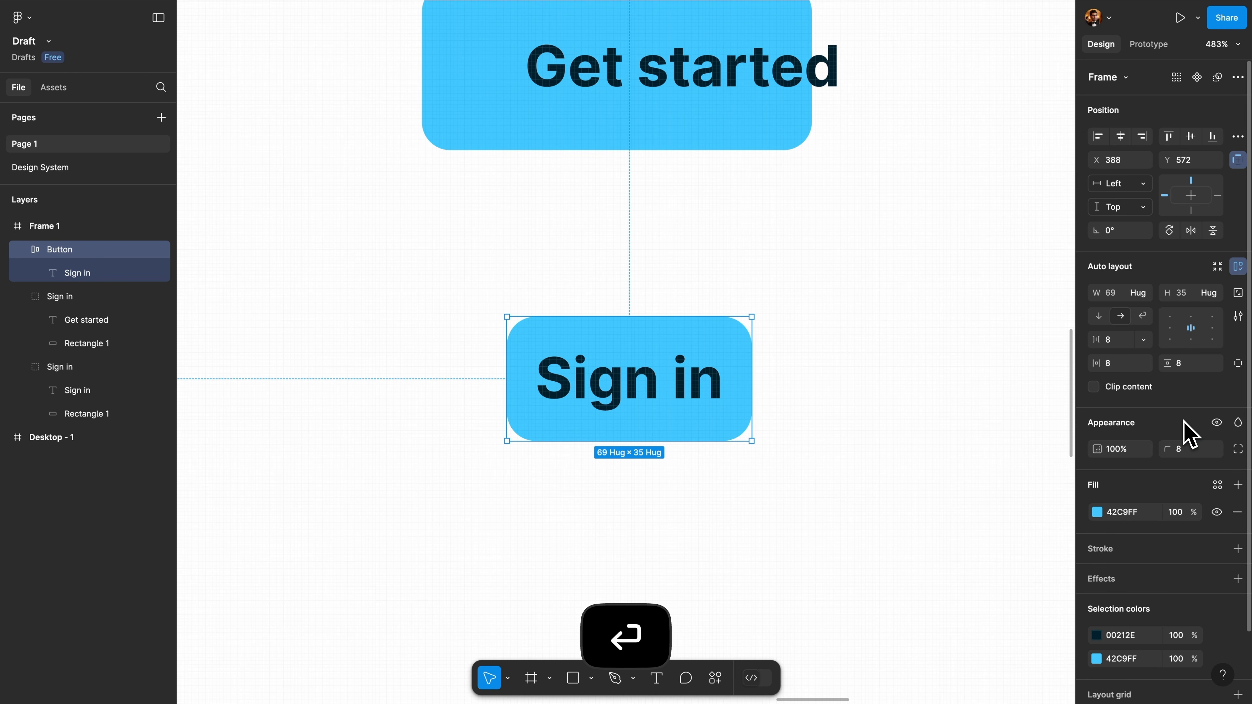
{"action": "type", "text": "4"}
{"action": "key", "text": "Return"}
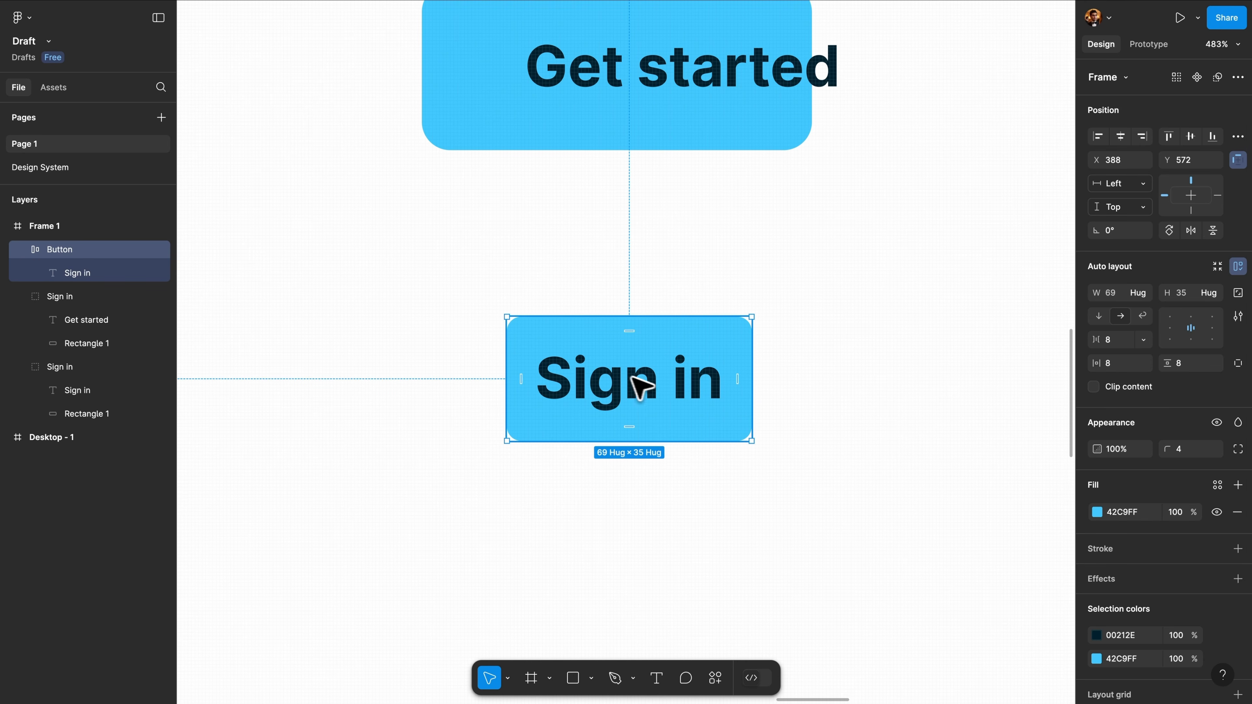
Replace the text in the auto layout Button with Get Started
{"action": "double_click", "coordinate": [655, 384]}
{"action": "double_click", "coordinate": [648, 377]}
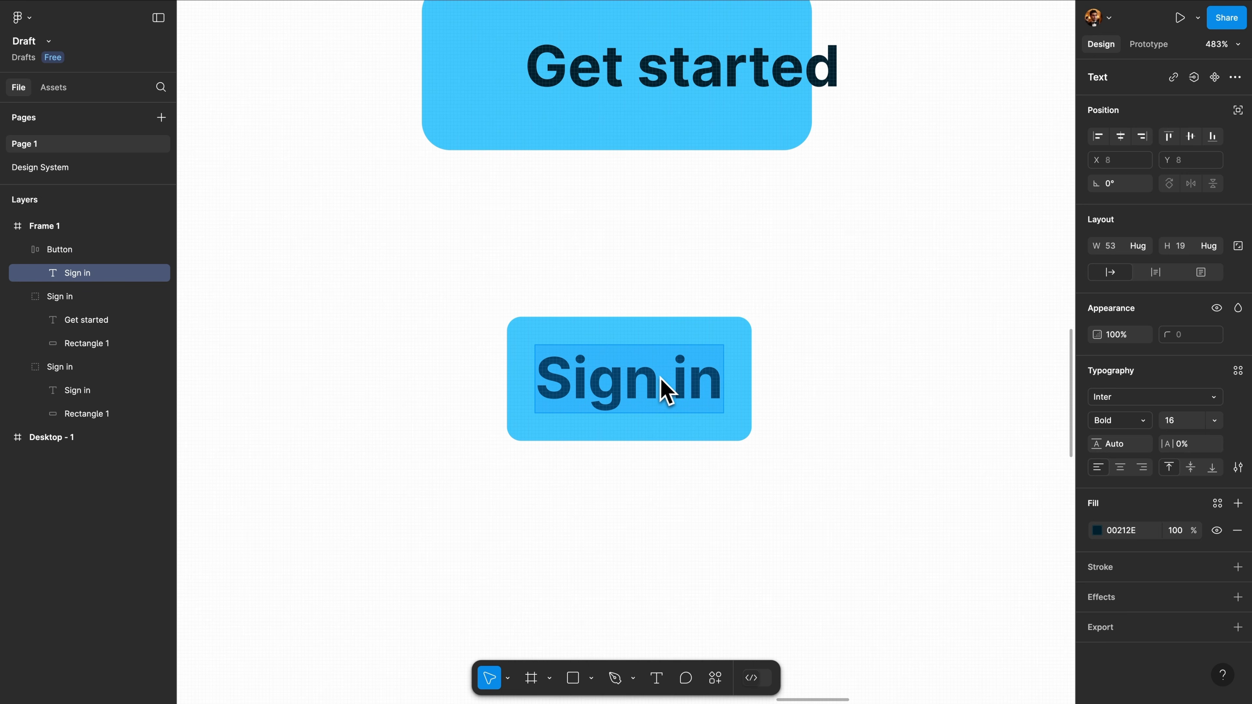
{"action": "type", "text": "G"}
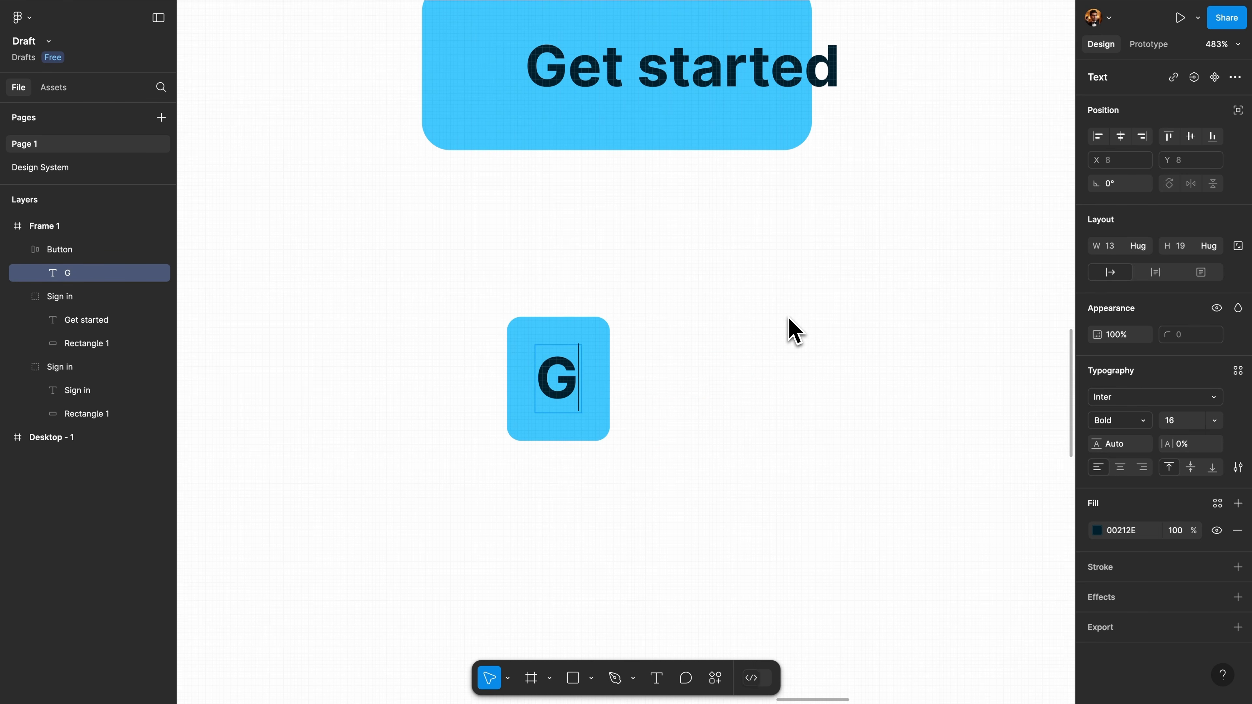
{"action": "type", "text": "et Started"}
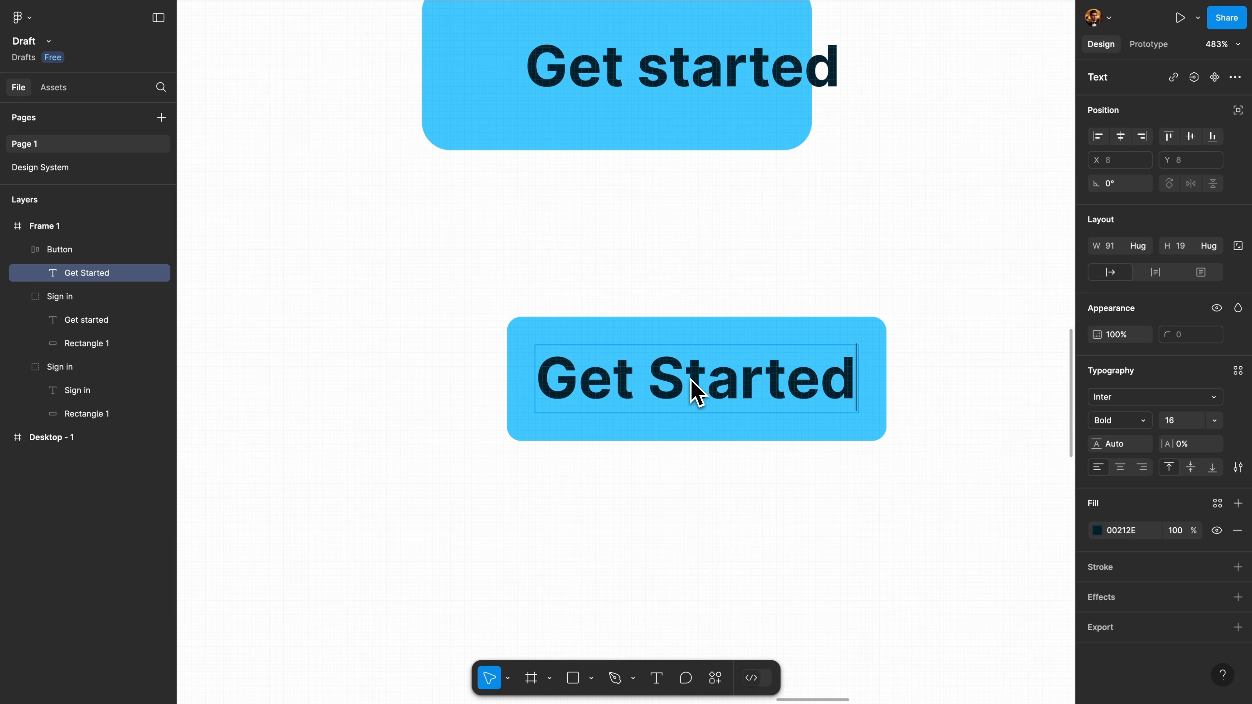
Finish the text edit and examine the auto layout Button's width and height sizing options
{"action": "key", "text": "Escape"}
{"action": "key", "text": "Escape"}
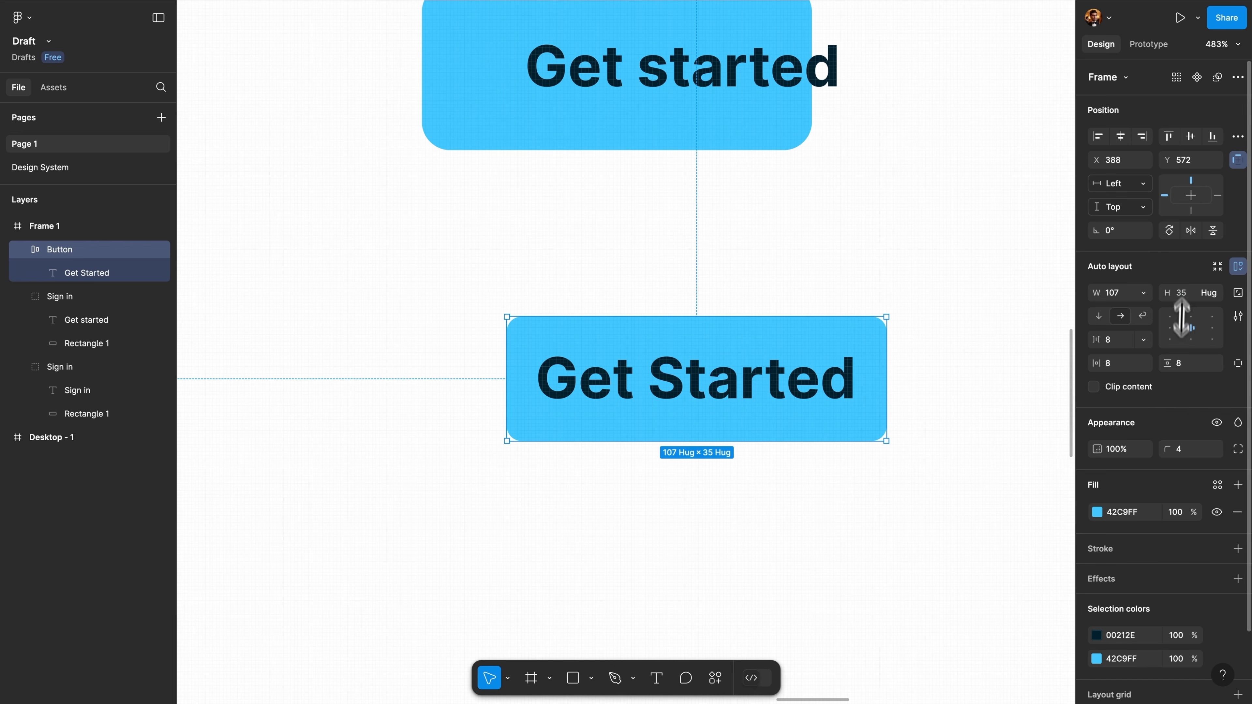
{"action": "left_click", "coordinate": [1145, 294]}
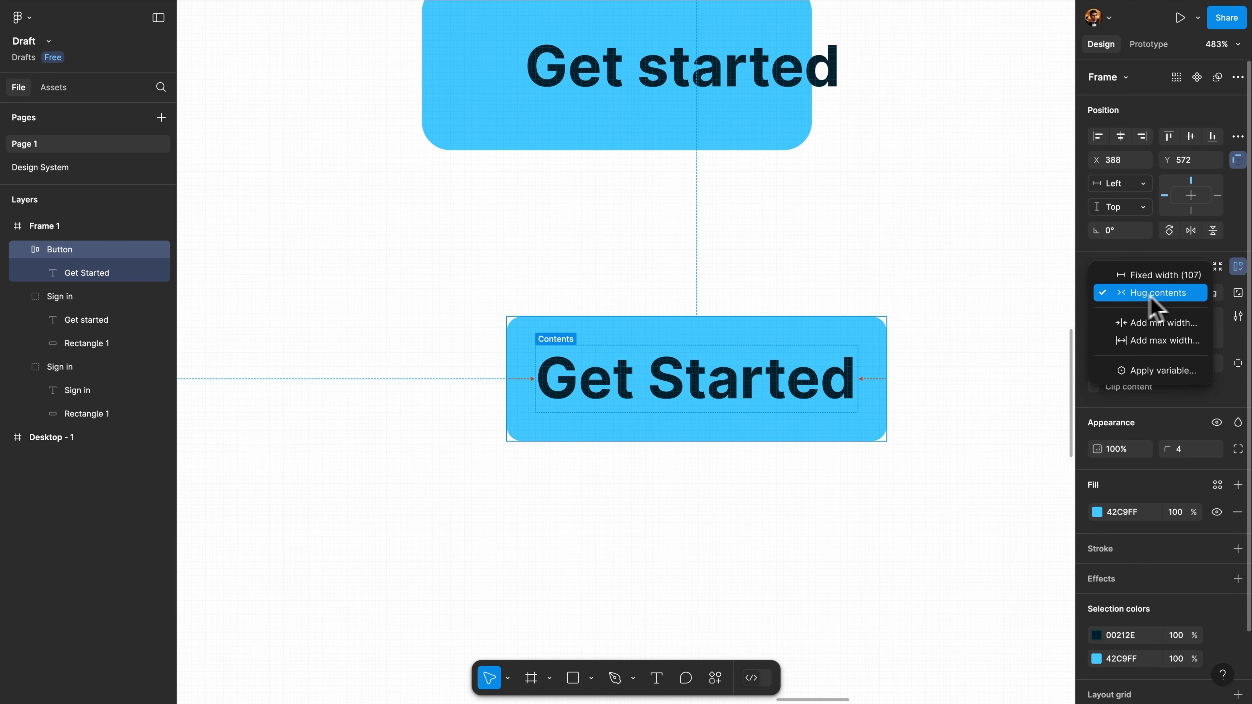
{"action": "left_click", "coordinate": [1226, 289]}
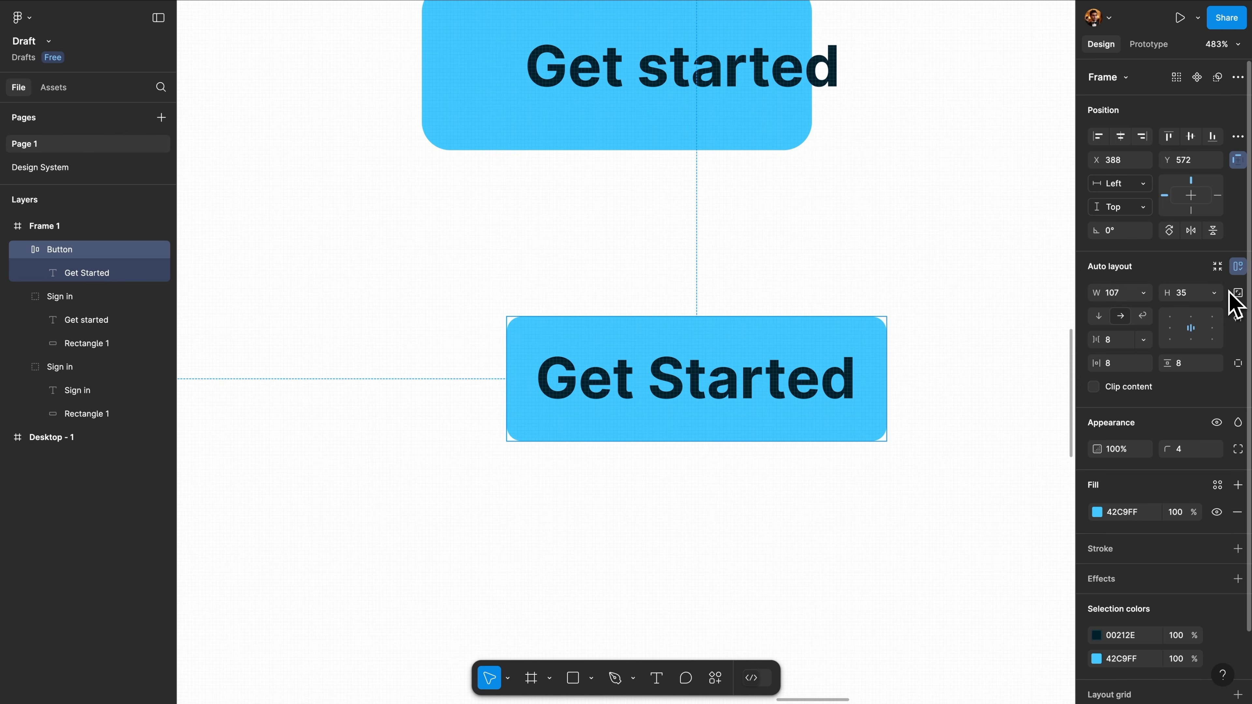
{"action": "left_click", "coordinate": [1214, 294]}
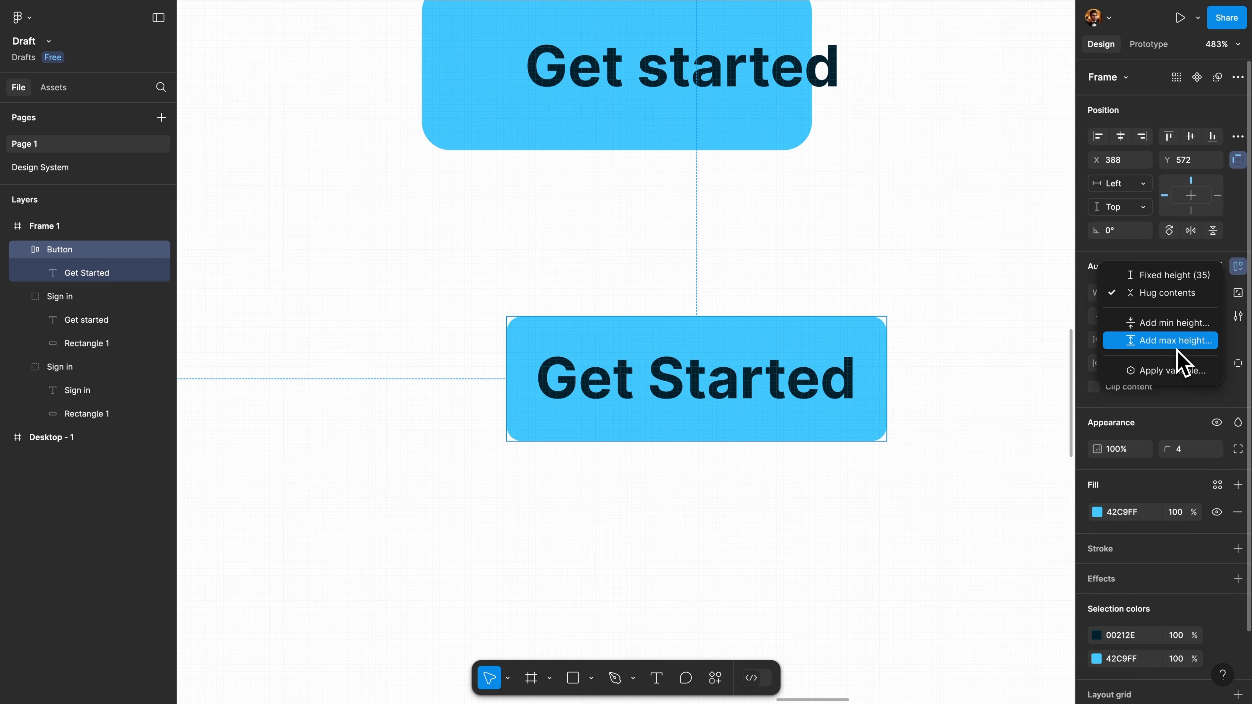
{"action": "key", "text": "Escape"}
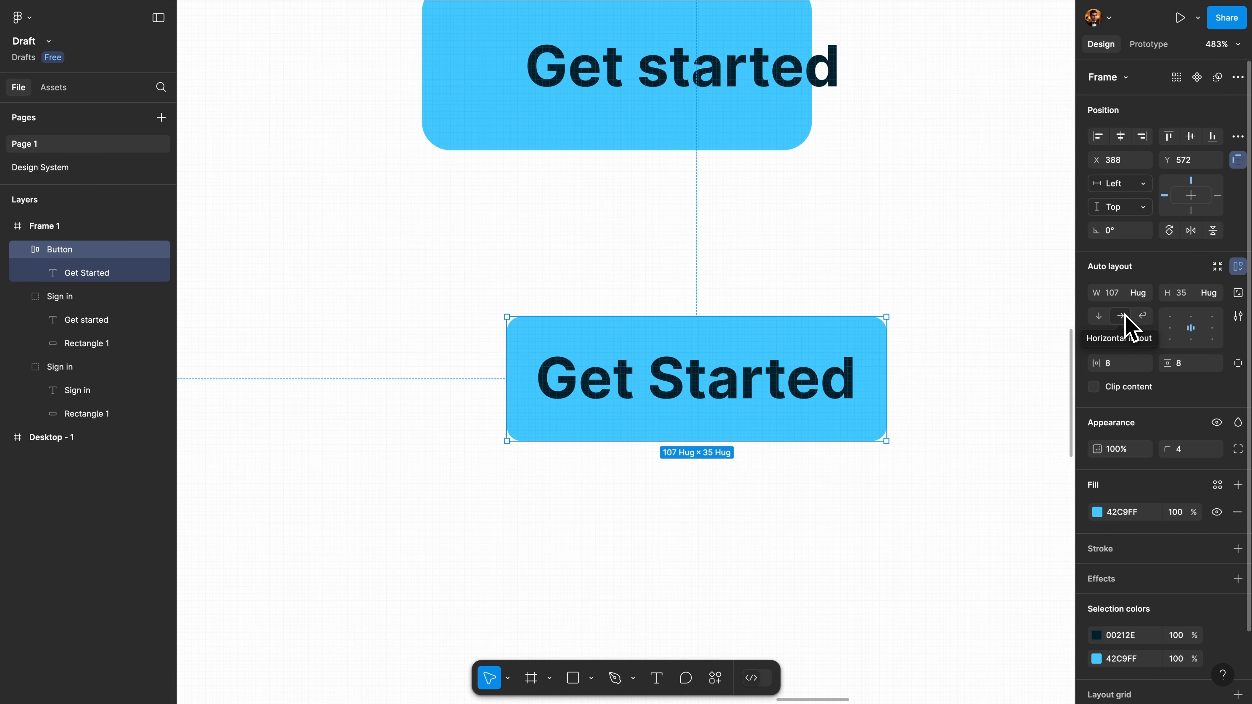
{"action": "left_click", "coordinate": [1102, 321]}
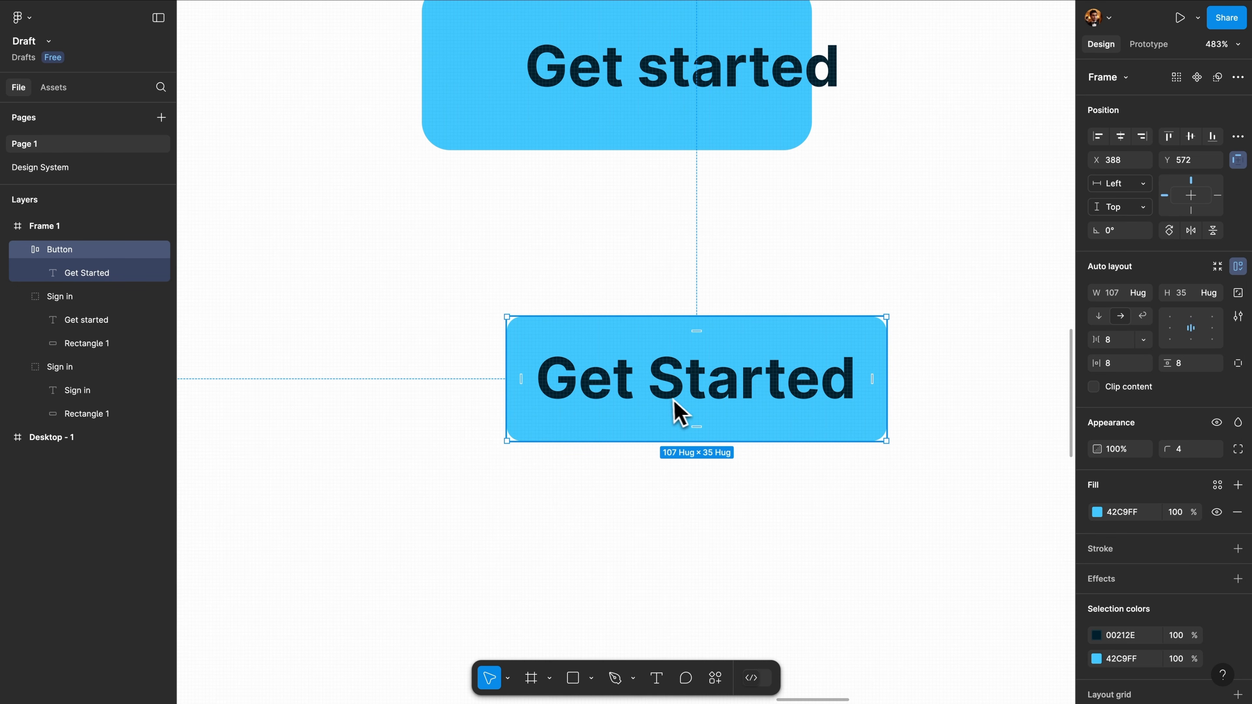
Try the vertical and horizontal directions on the Button using a duplicate of its Get Started text, and delete the duplicate
{"action": "double_click", "coordinate": [627, 386]}
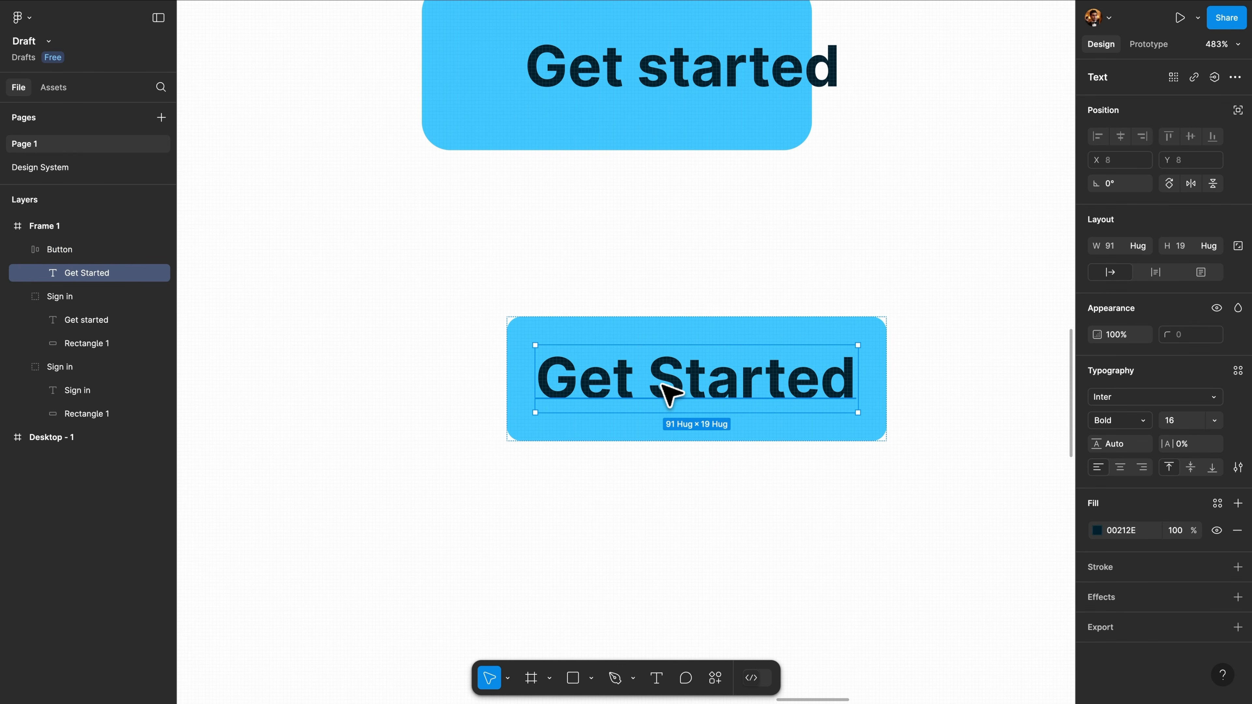
{"action": "key", "text": "super+d"}
{"action": "left_click", "coordinate": [582, 336]}
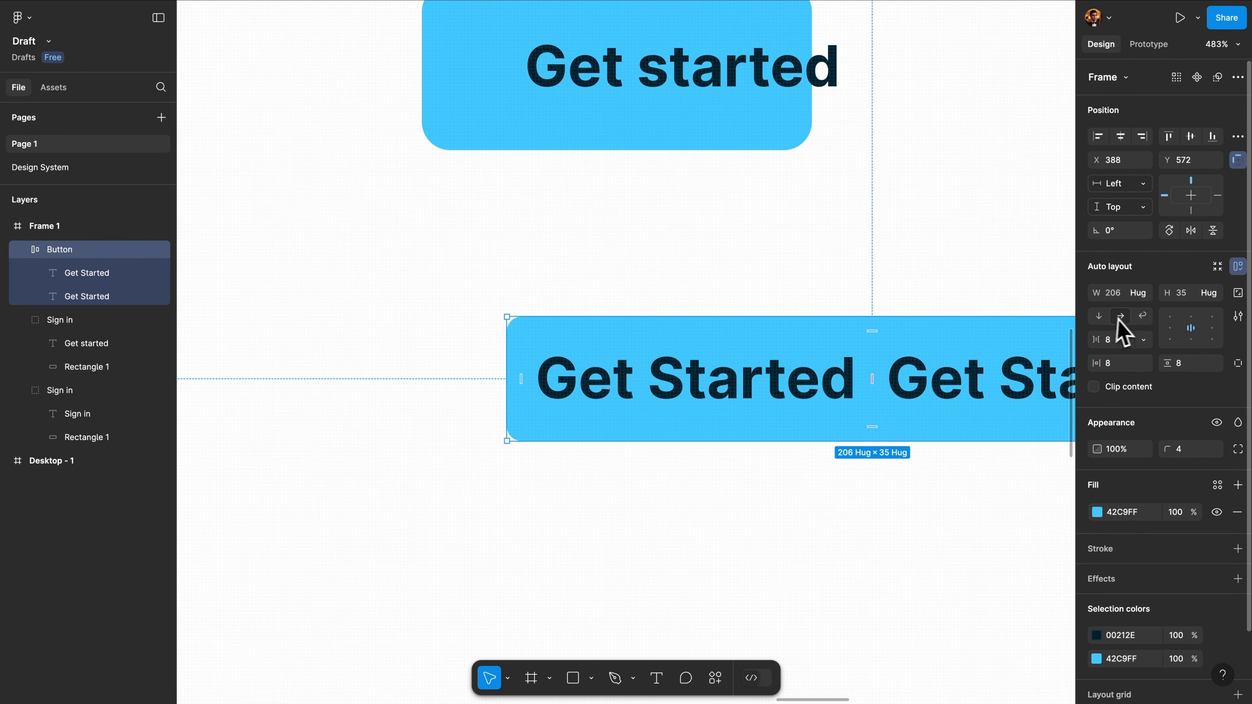
{"action": "left_click", "coordinate": [1100, 317]}
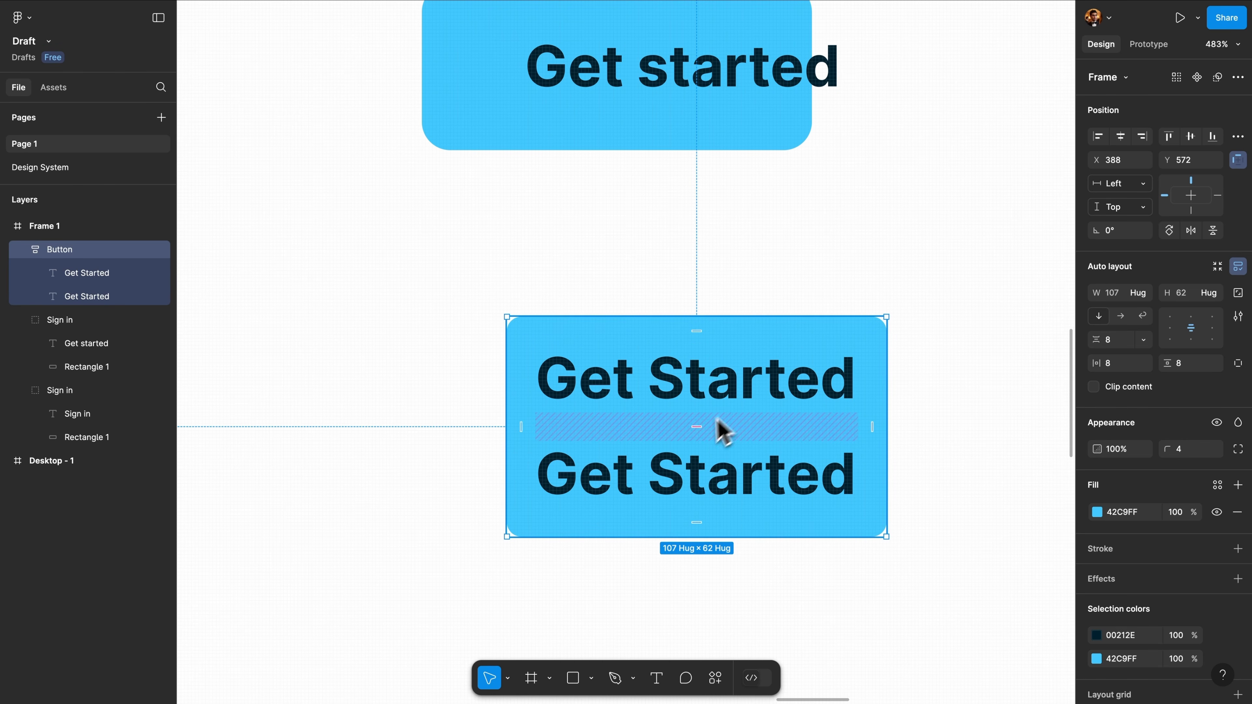
{"action": "left_click", "coordinate": [1121, 317]}
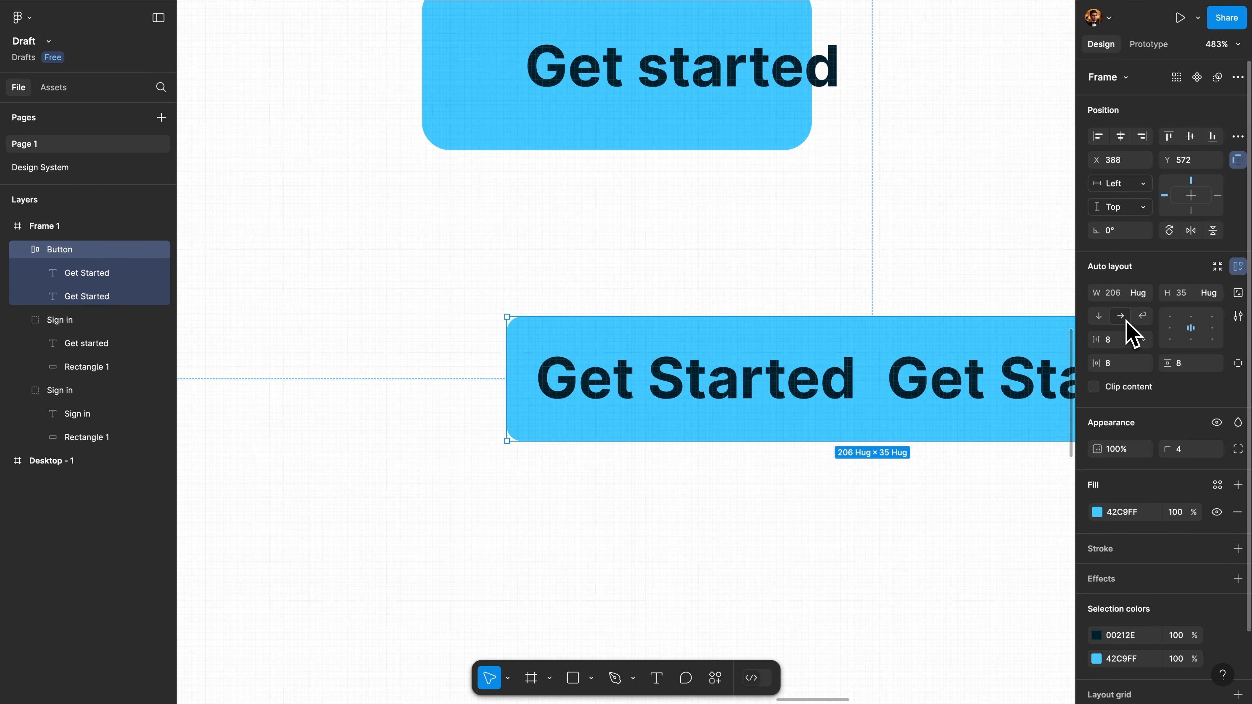
{"action": "scroll", "coordinate": [883, 358], "scroll_direction": "down", "scroll_amount": 5}
{"action": "left_click", "coordinate": [816, 368]}
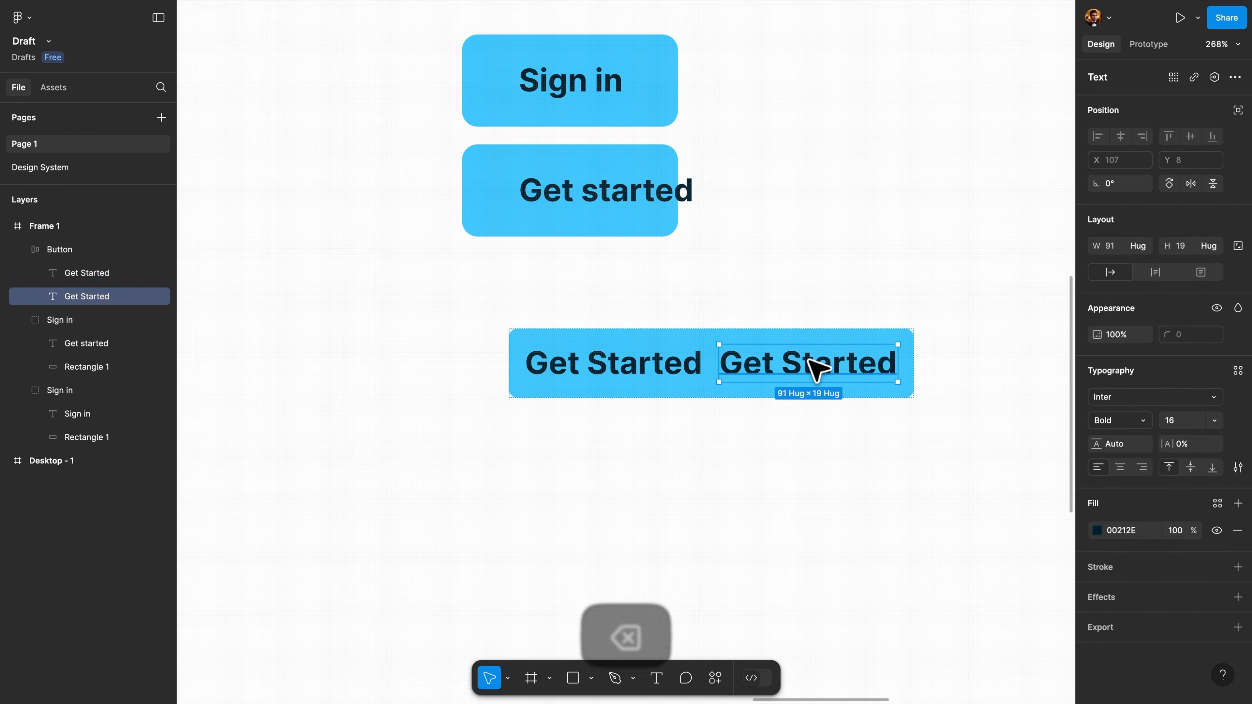
{"action": "key", "text": "BackSpace"}
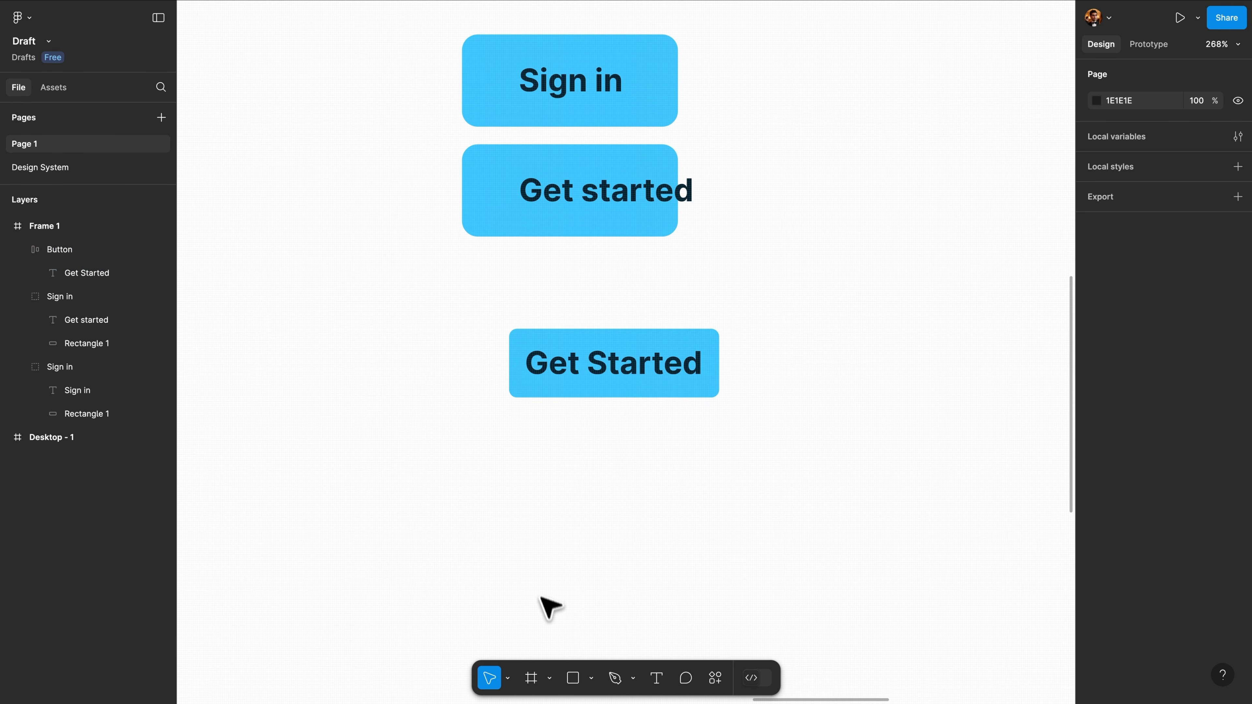
Draw a row of three shapes below the auto layout Get Started button: a circle, a 22 × 22 square and a star
{"action": "left_click", "coordinate": [590, 678]}
{"action": "mouse_move", "coordinate": [536, 450]}
{"action": "left_mouse_down"}
{"action": "mouse_move", "coordinate": [584, 500]}
{"action": "mouse_move", "coordinate": [632, 492]}
{"action": "mouse_move", "coordinate": [646, 505]}
{"action": "left_mouse_up"}
{"action": "key", "text": "r"}
{"action": "left_click", "coordinate": [592, 679]}
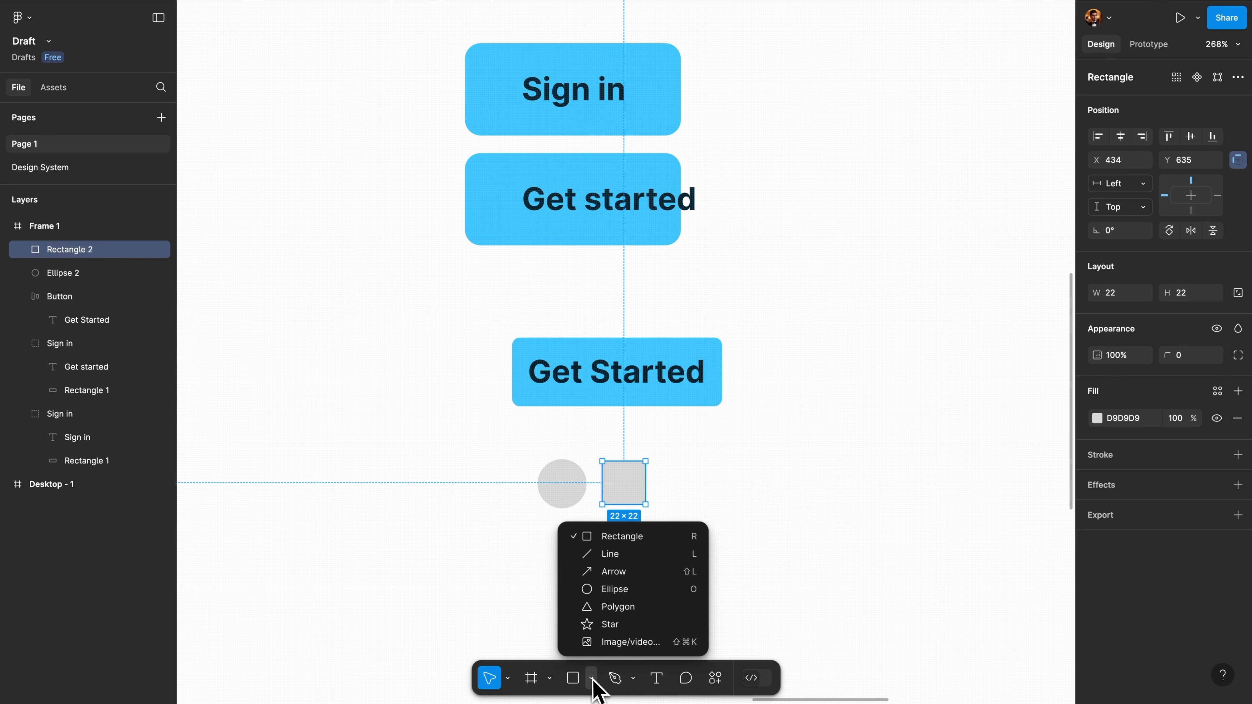
{"action": "left_click", "coordinate": [612, 631]}
{"action": "left_click_drag", "start_coordinate": [669, 464], "coordinate": [716, 508]}
{"action": "left_click", "coordinate": [779, 500]}
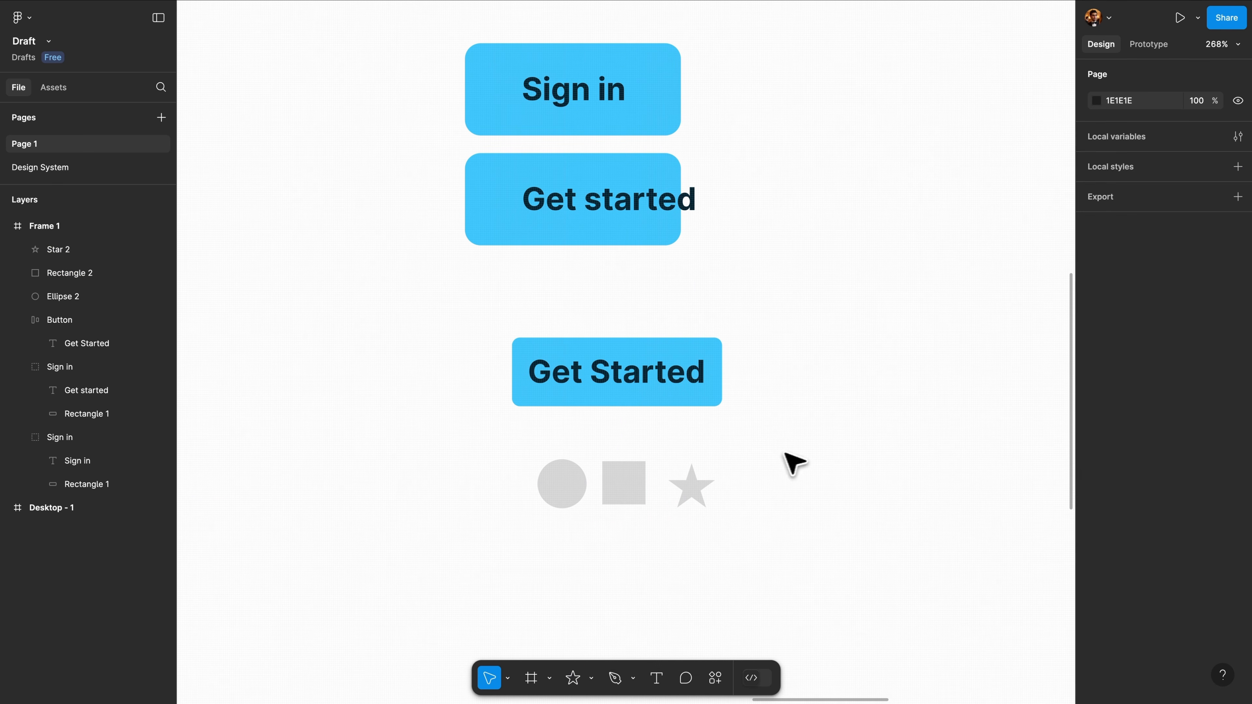
Place the circle, square and star together in an auto layout frame with horizontal direction
{"action": "left_click_drag", "start_coordinate": [787, 454], "coordinate": [479, 536]}
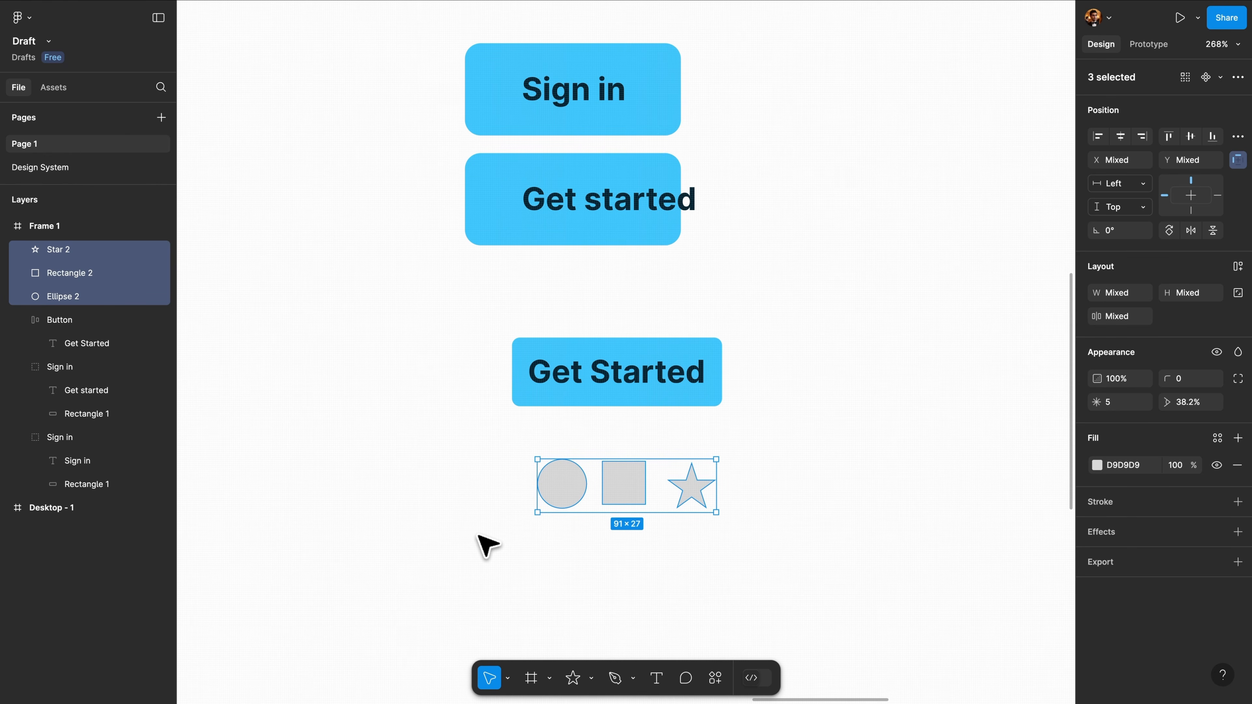
{"action": "key", "text": "shift+a"}
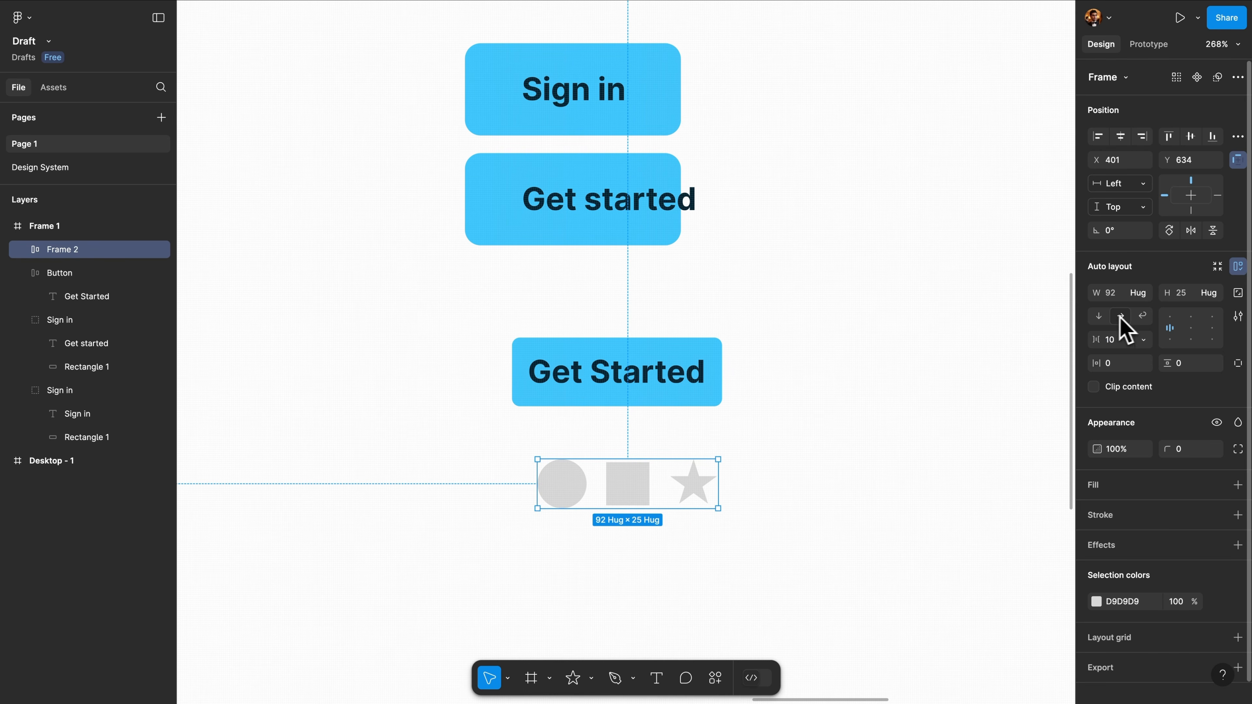
{"action": "left_click", "coordinate": [1100, 317]}
{"action": "left_click", "coordinate": [1121, 317]}
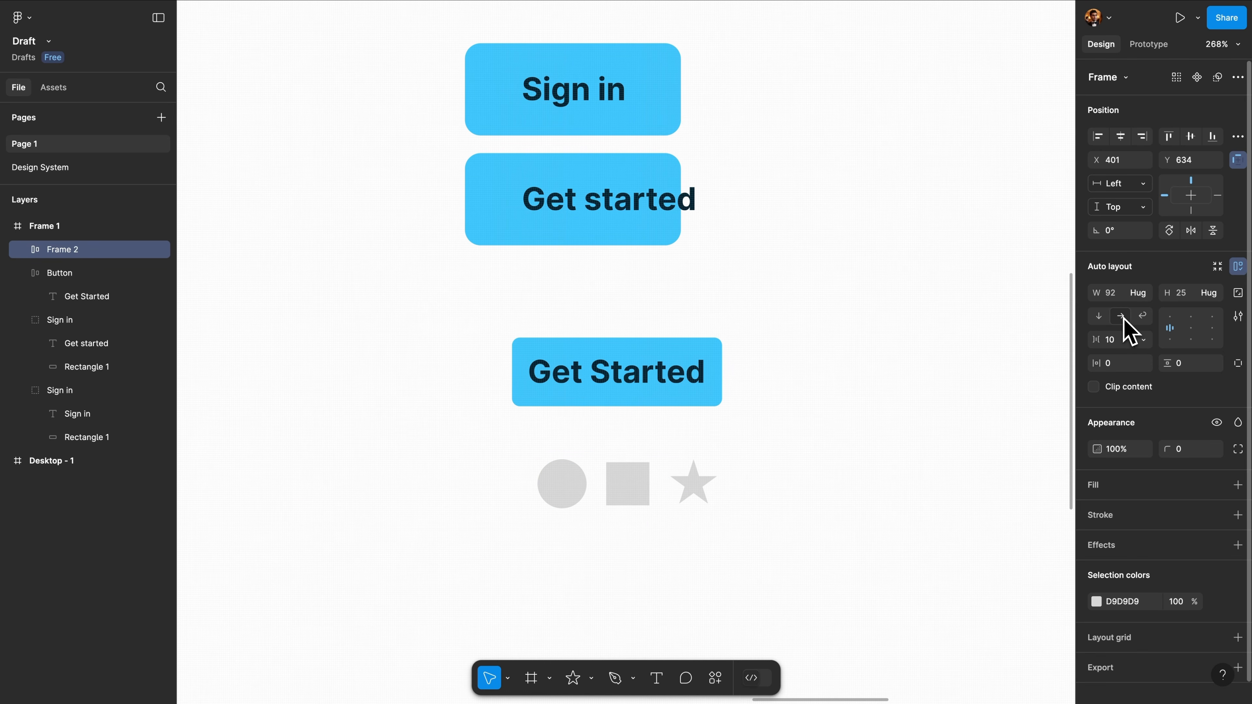
Add a black 000000 fill to the auto layout frame around the shapes
{"action": "left_click", "coordinate": [1238, 485]}
{"action": "left_click", "coordinate": [1098, 512]}
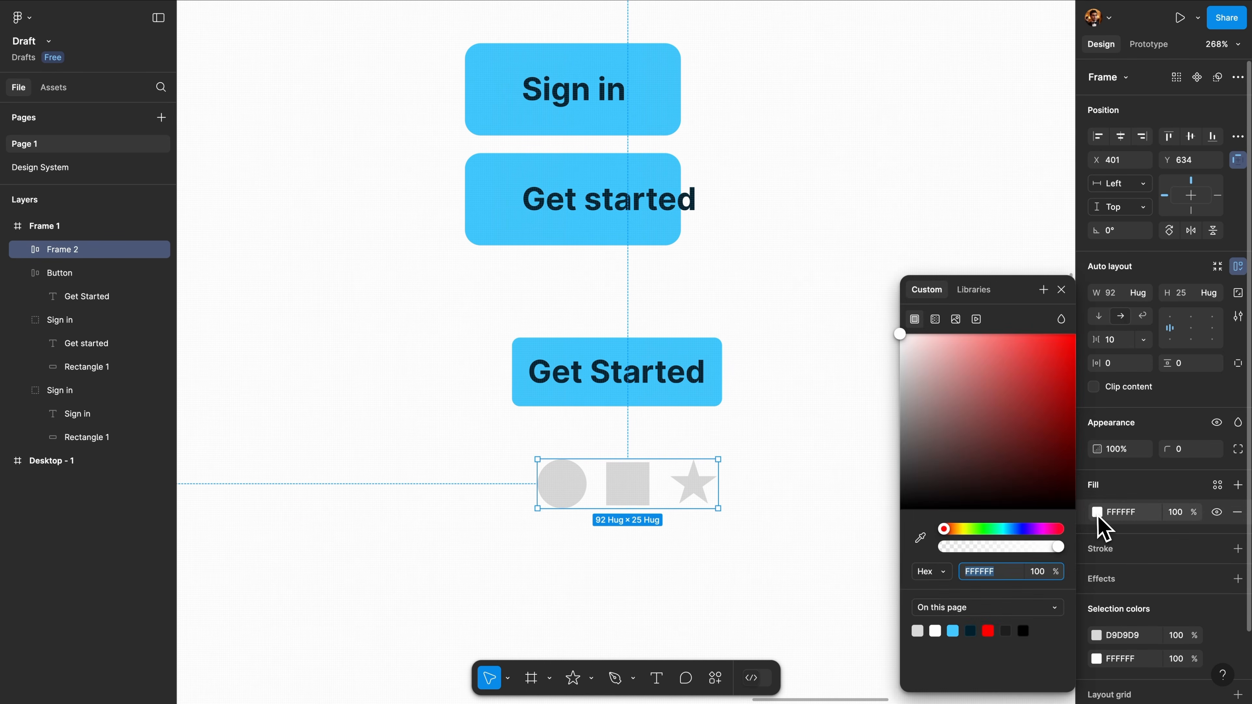
{"action": "left_click_drag", "start_coordinate": [988, 436], "coordinate": [849, 521]}
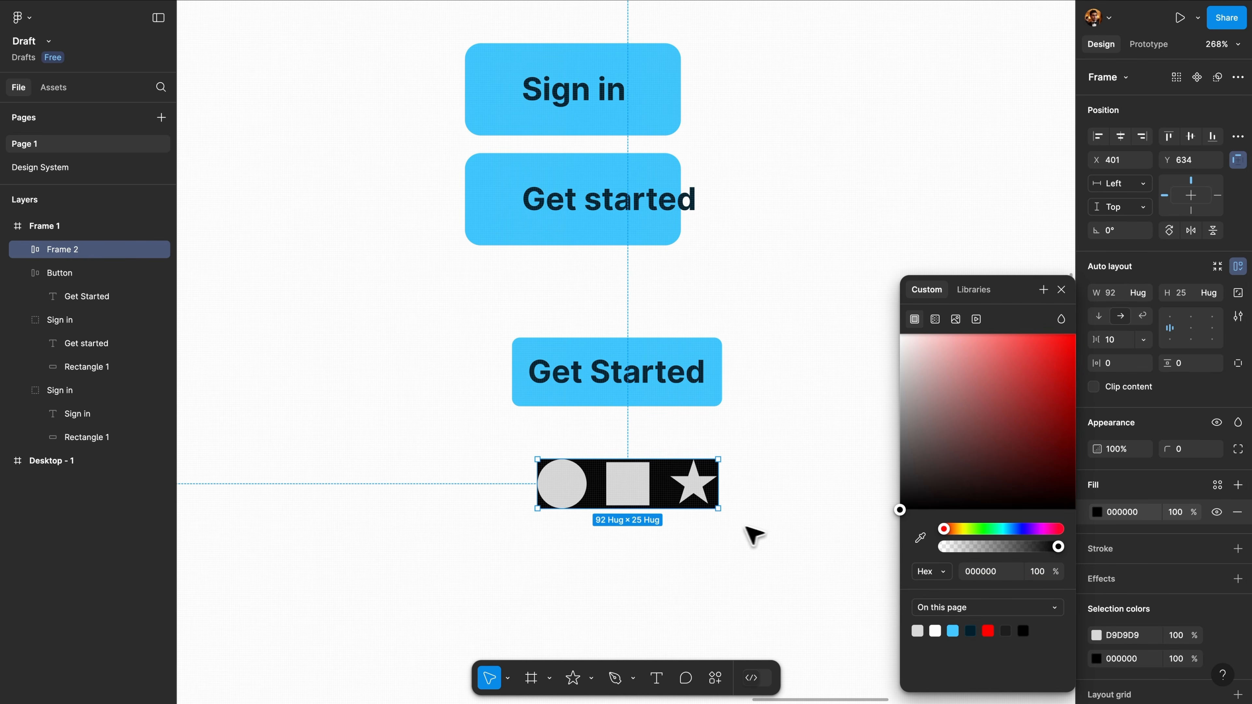
{"action": "left_click", "coordinate": [745, 526]}
{"action": "left_click", "coordinate": [693, 499]}
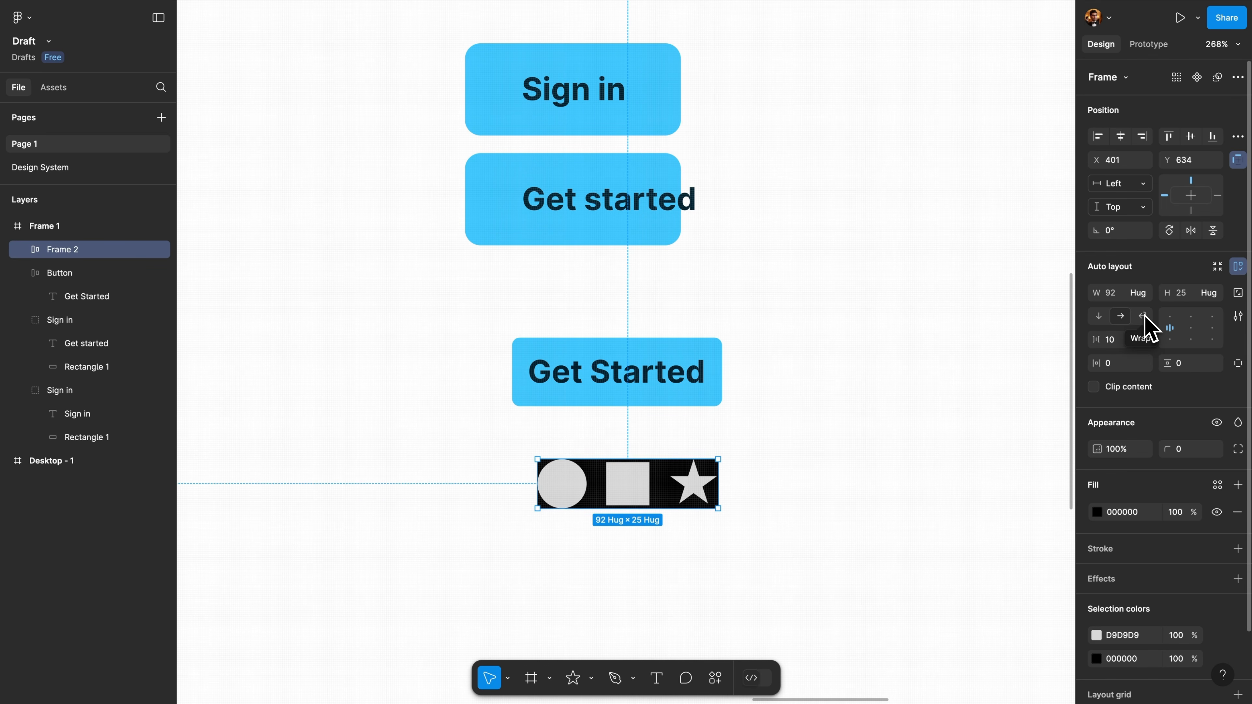
Try narrowing the horizontal shapes frame to a width of 67 and undo the resize
{"action": "scroll", "coordinate": [791, 464], "scroll_direction": "up", "scroll_amount": 4}
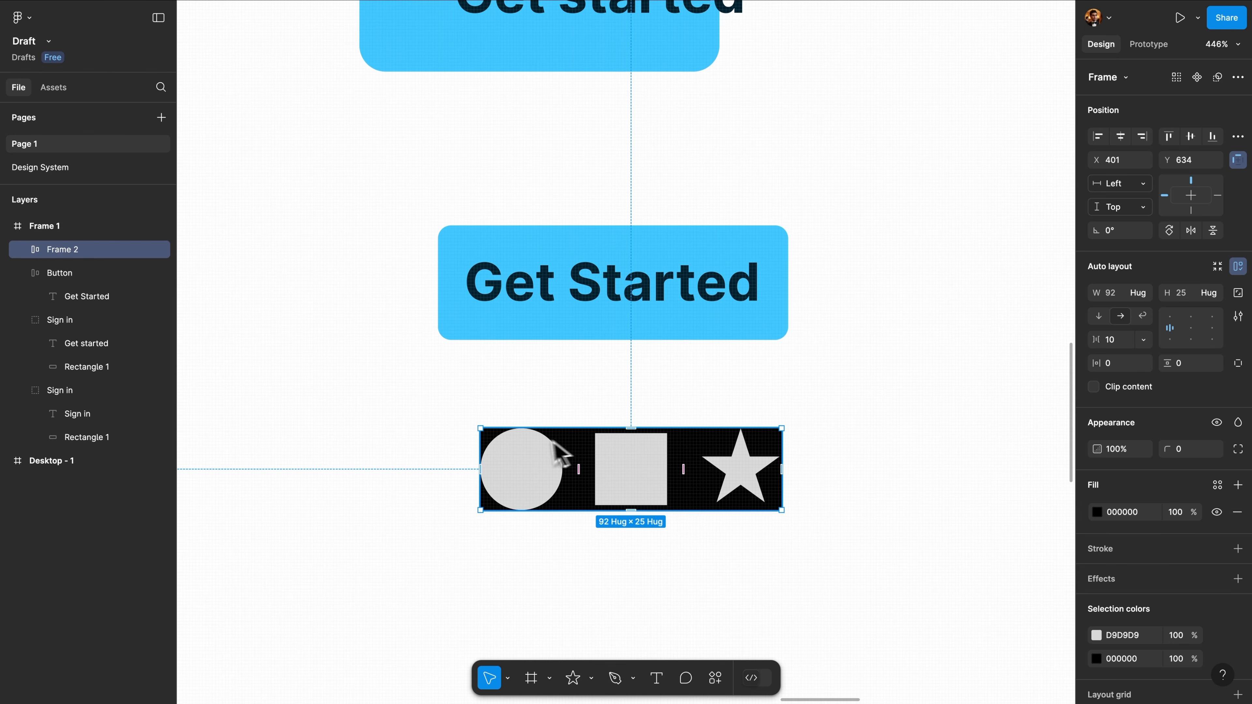
{"action": "left_click_drag", "start_coordinate": [785, 443], "coordinate": [699, 451]}
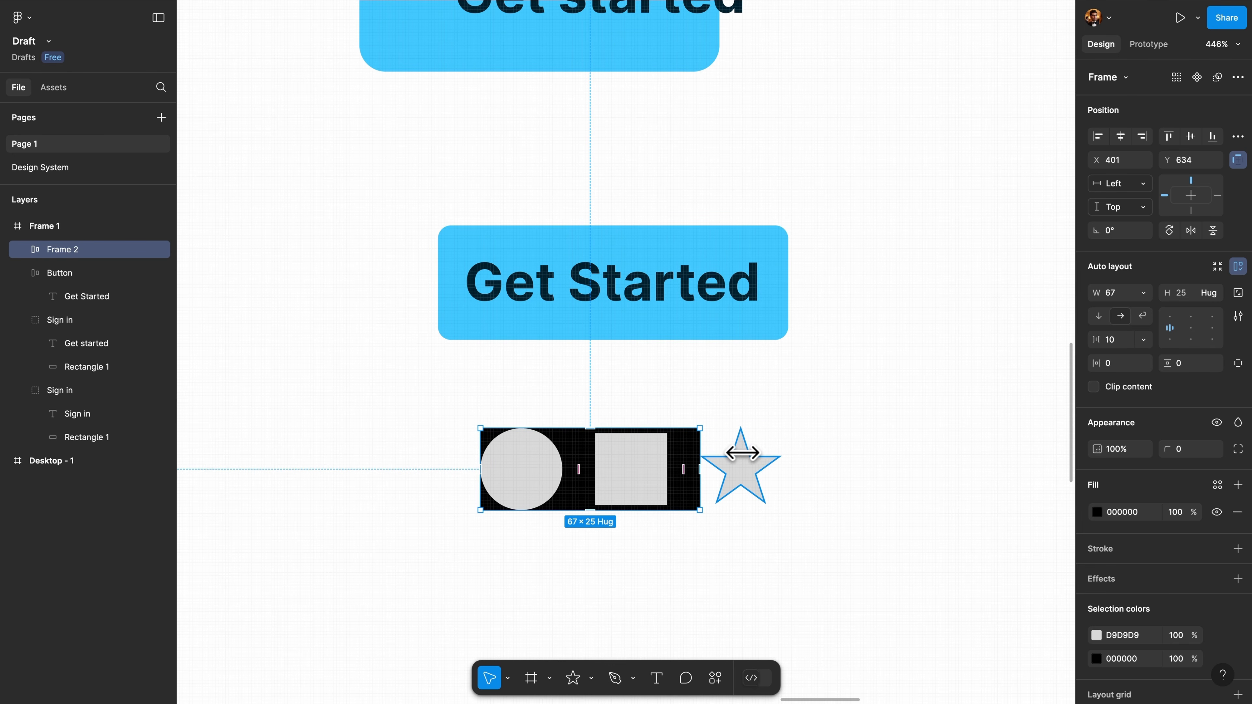
{"action": "key", "text": "ctrl+z"}
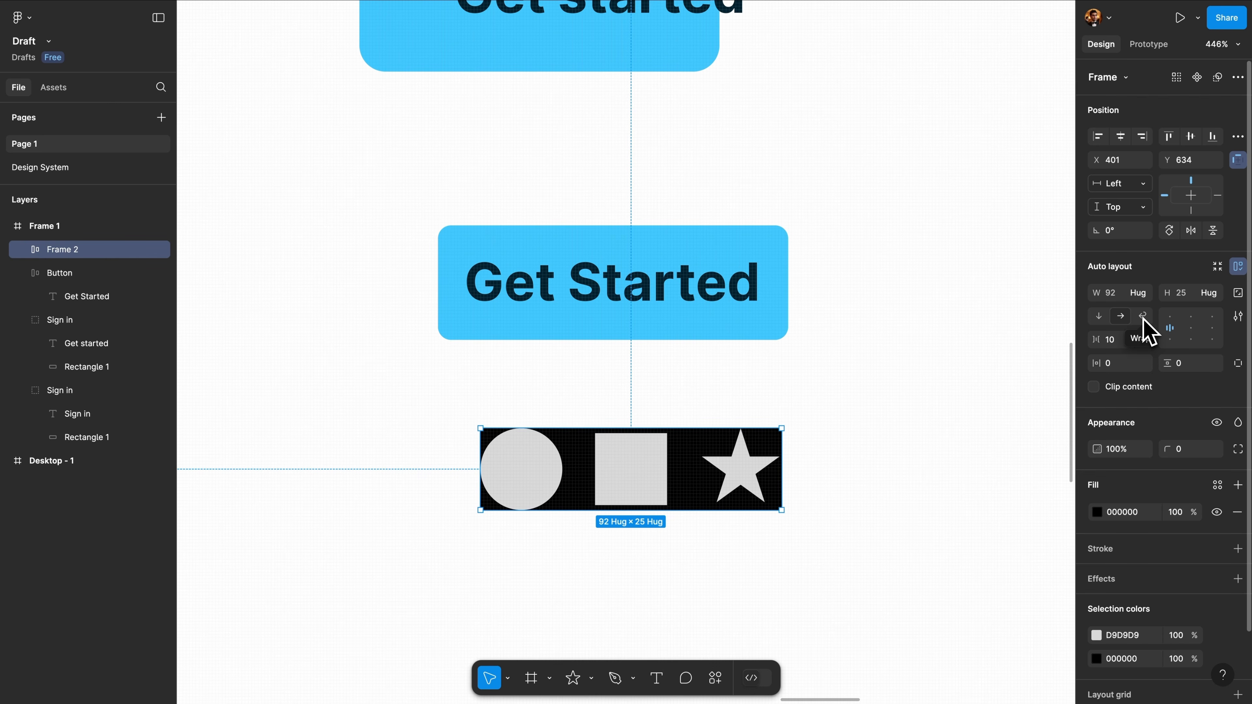
Try the Wrap layout on the shapes frame by narrowing it to 69 and widening it to 94
{"action": "left_click", "coordinate": [1143, 317]}
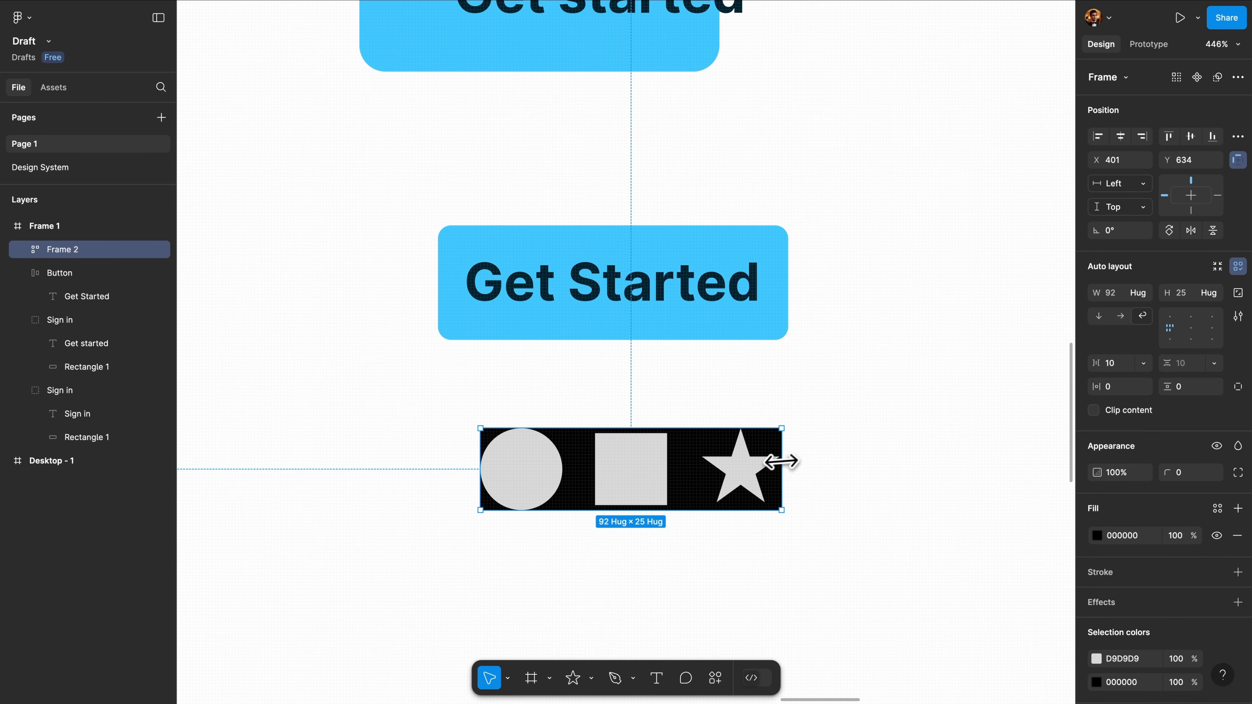
{"action": "left_click_drag", "start_coordinate": [785, 464], "coordinate": [706, 472]}
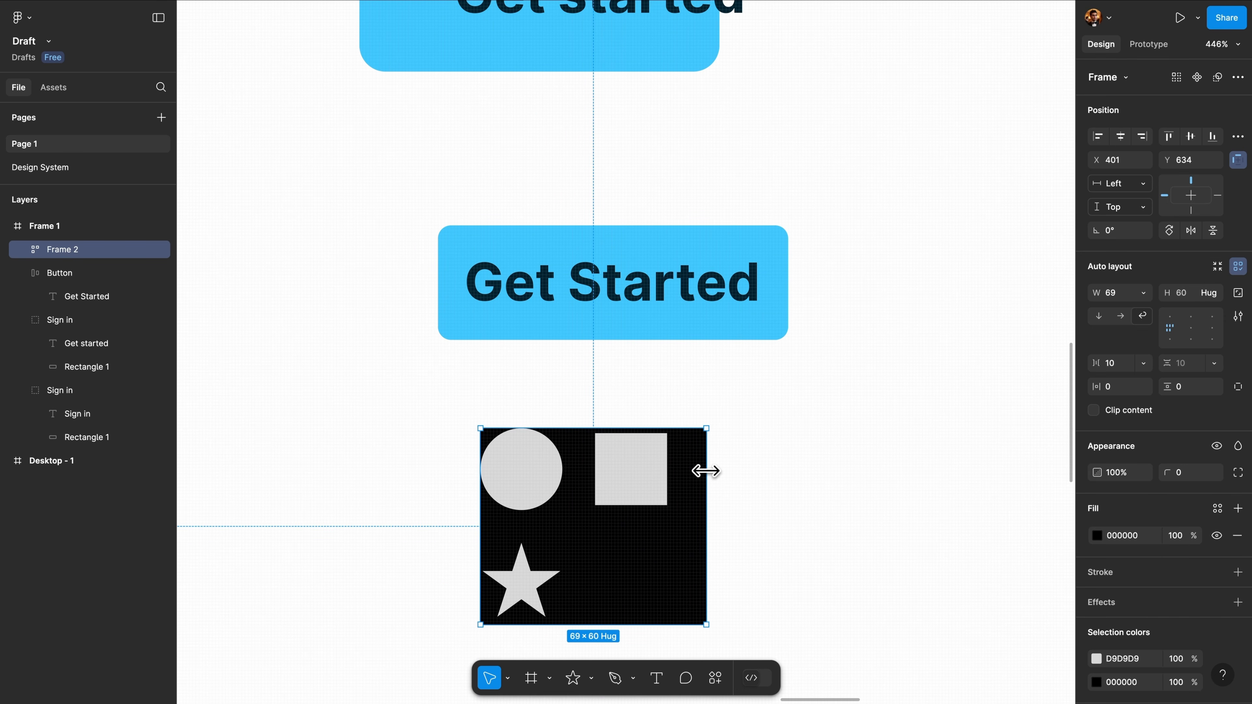
{"action": "left_click_drag", "start_coordinate": [707, 471], "coordinate": [792, 470]}
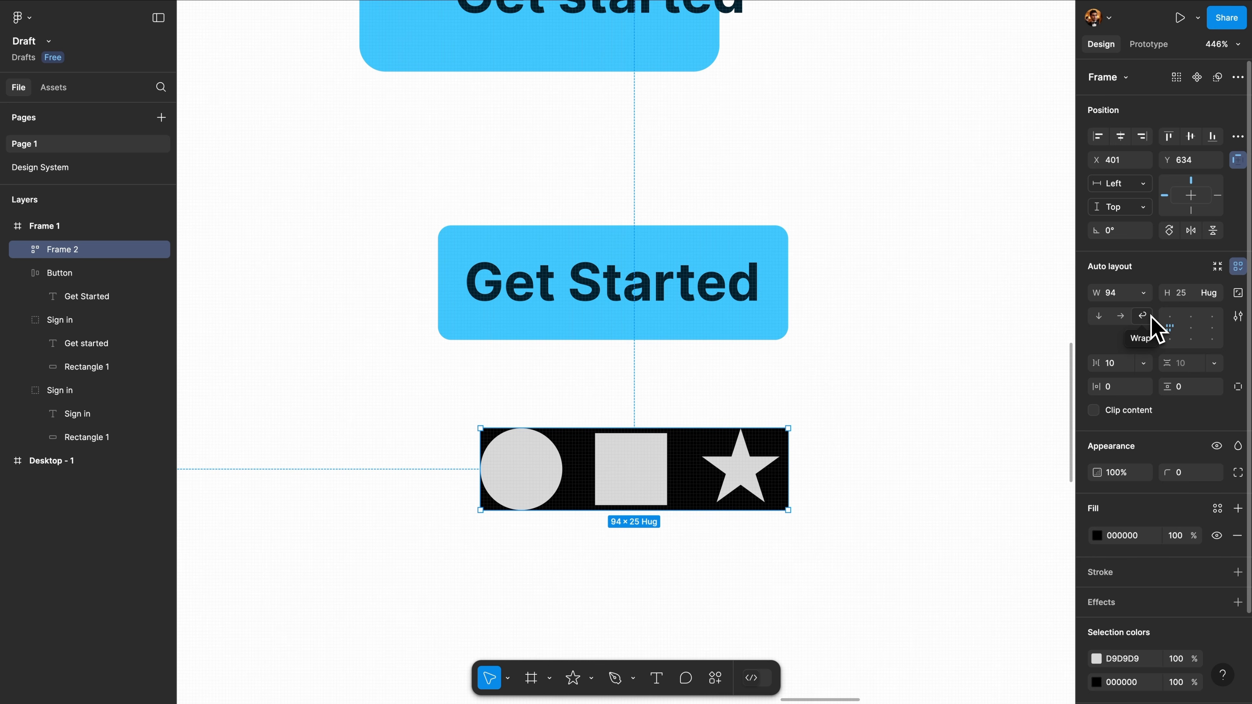
{"action": "key", "text": "super+z"}
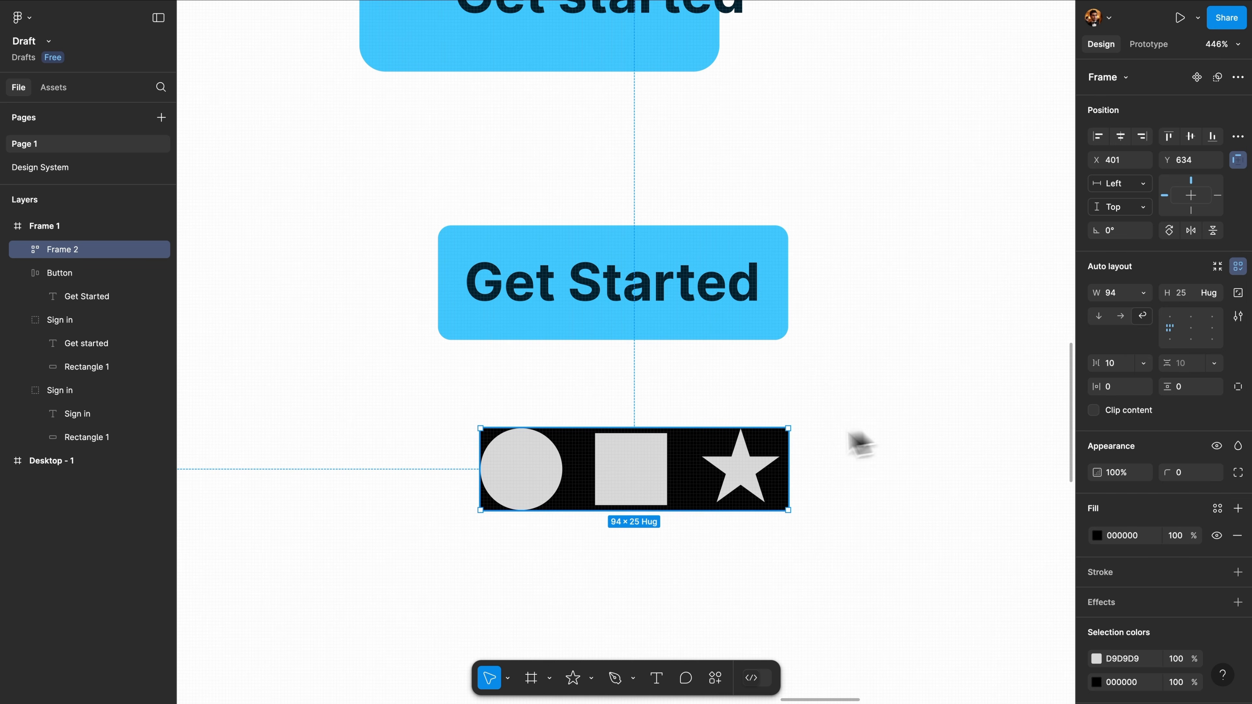
Return the shapes frame to horizontal direction and set its width to Hug contents
{"action": "left_click", "coordinate": [1119, 318]}
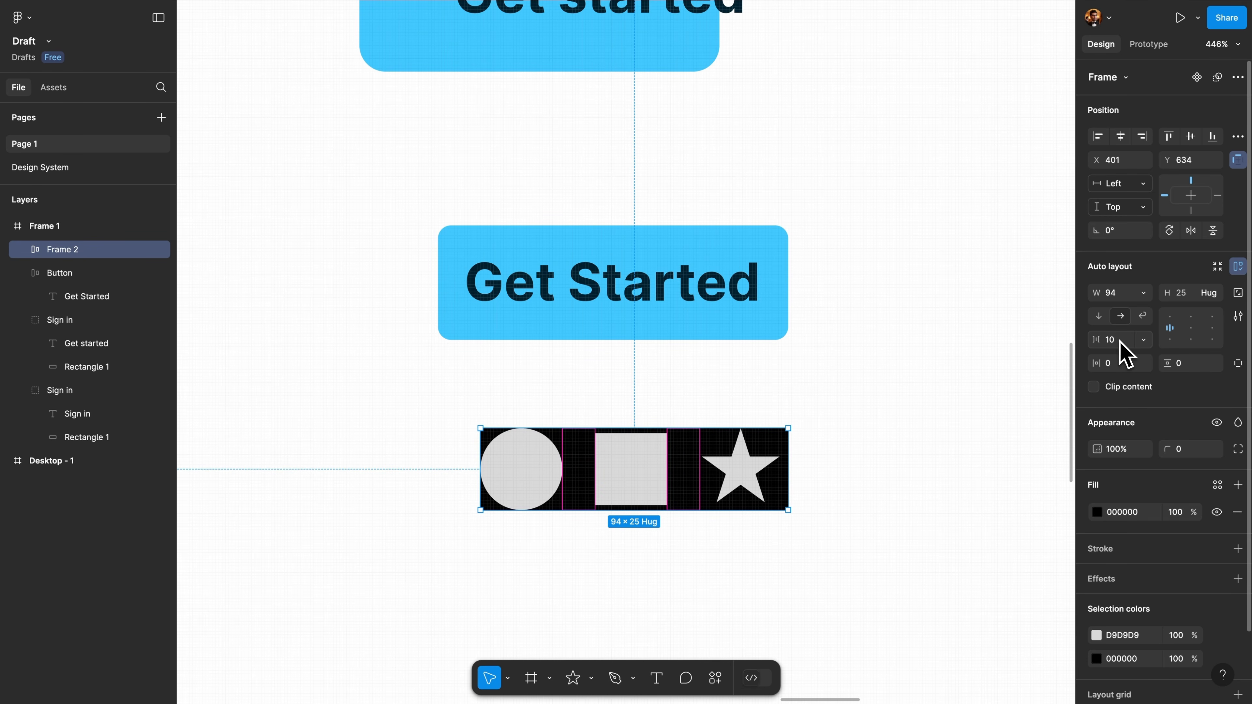
{"action": "left_click_drag", "start_coordinate": [1097, 340], "coordinate": [814, 479]}
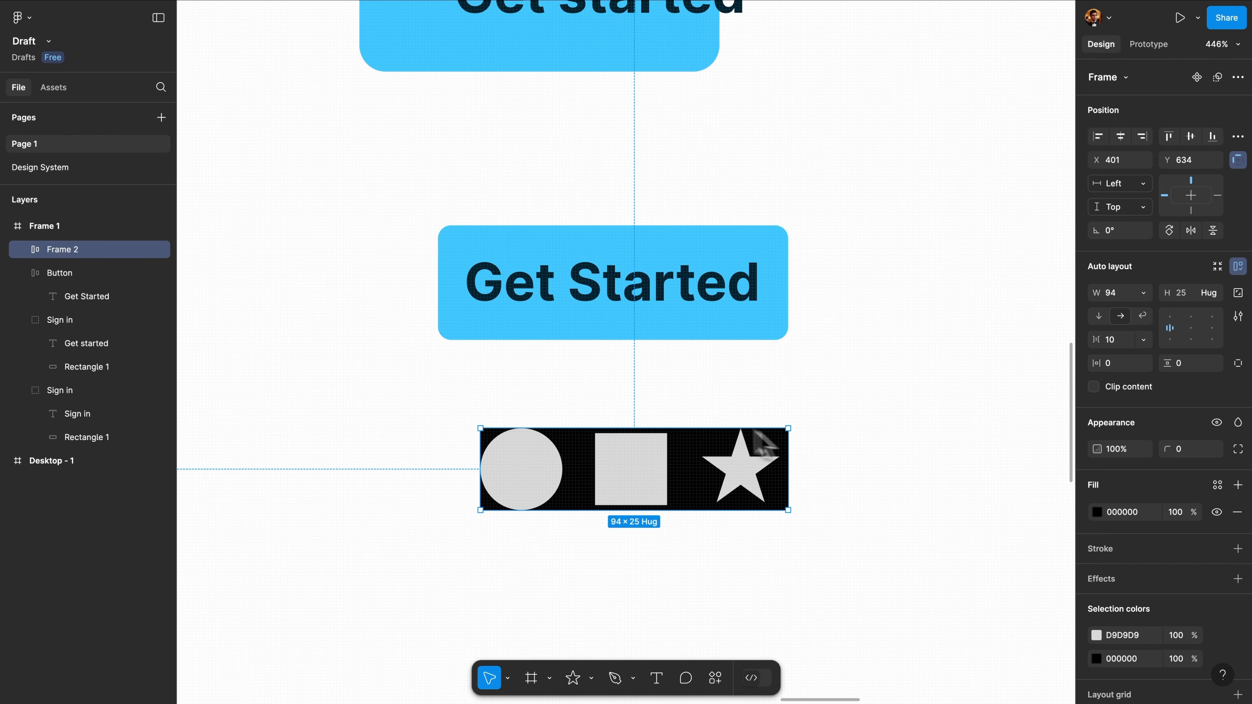
{"action": "left_click", "coordinate": [1145, 294]}
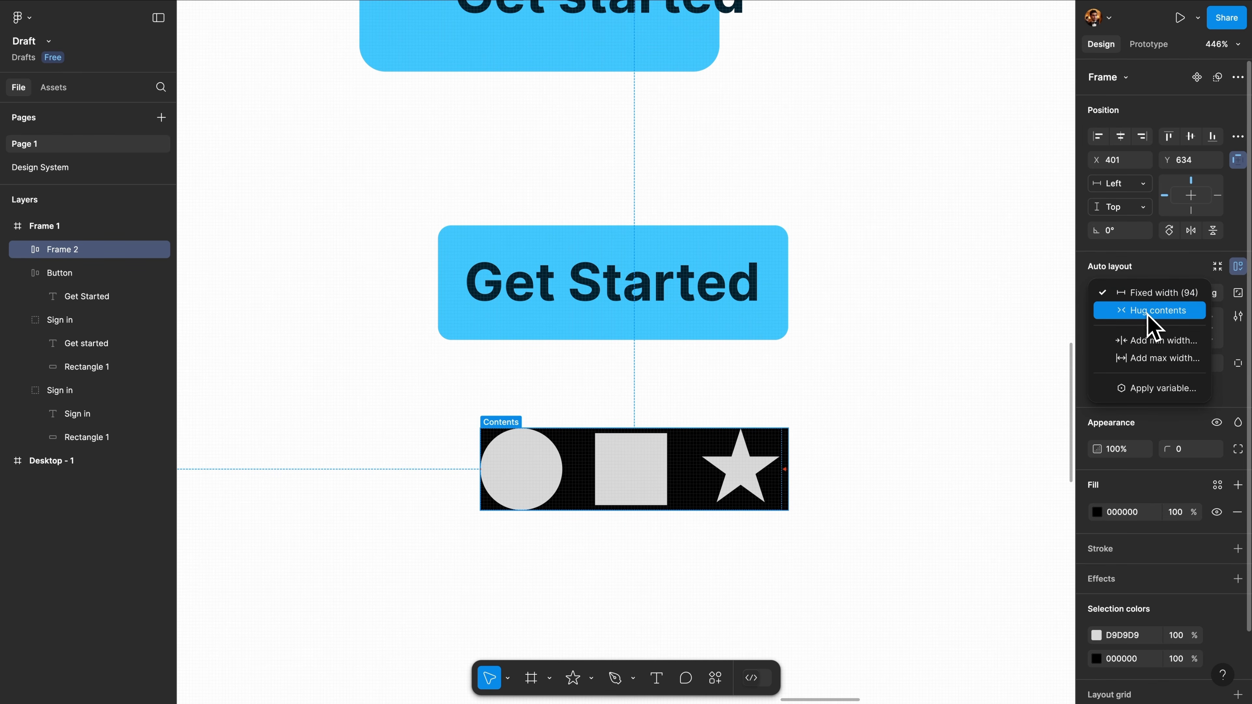
{"action": "left_click", "coordinate": [1154, 310]}
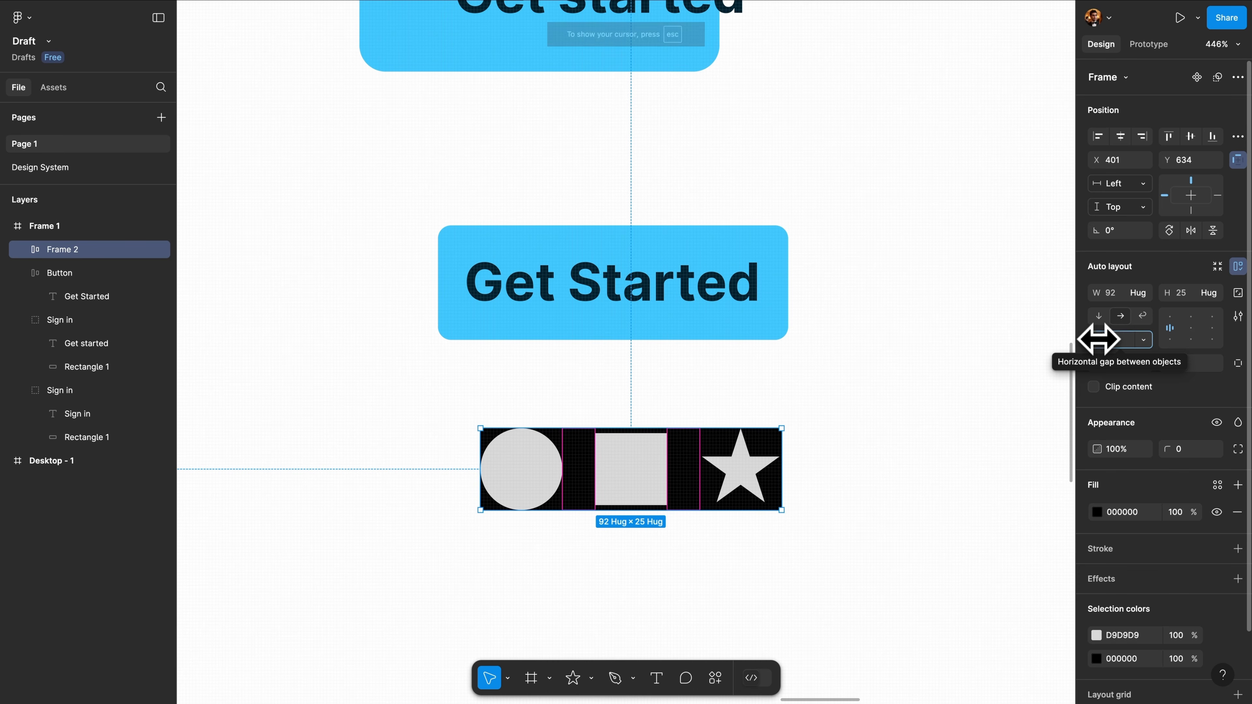
Increase the horizontal gap between the shapes in the black frame to 19
{"action": "left_click_drag", "start_coordinate": [1098, 340], "coordinate": [1125, 303]}
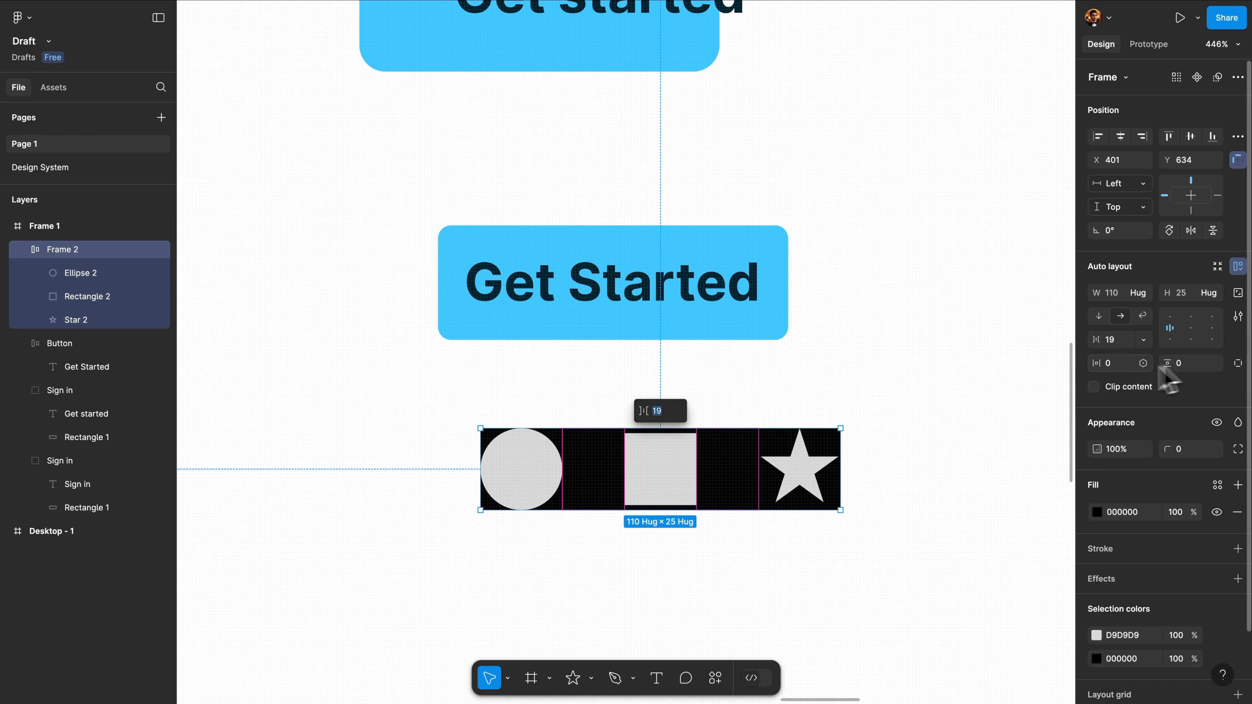
{"action": "left_click", "coordinate": [885, 390]}
{"action": "left_click", "coordinate": [834, 469]}
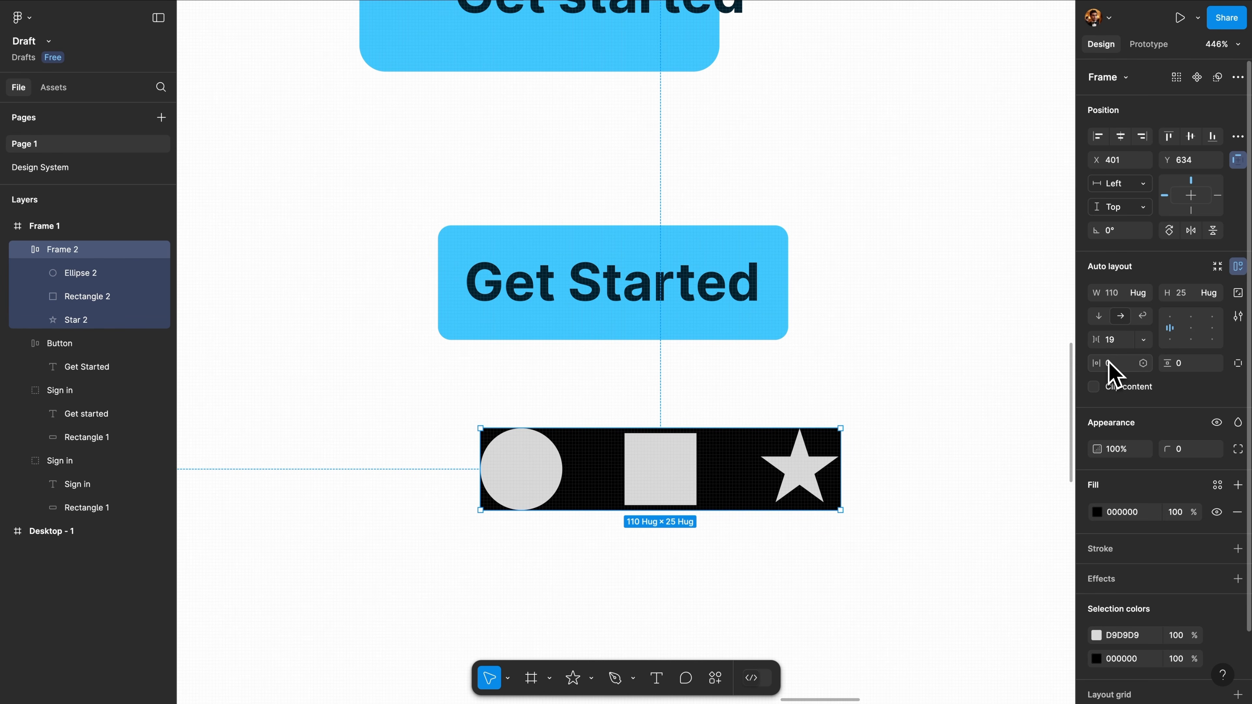
Set both the horizontal and the vertical padding of the black shapes frame to 8
{"action": "left_click_drag", "start_coordinate": [1098, 365], "coordinate": [1115, 370]}
{"action": "type", "text": "8"}
{"action": "key", "text": "Return"}
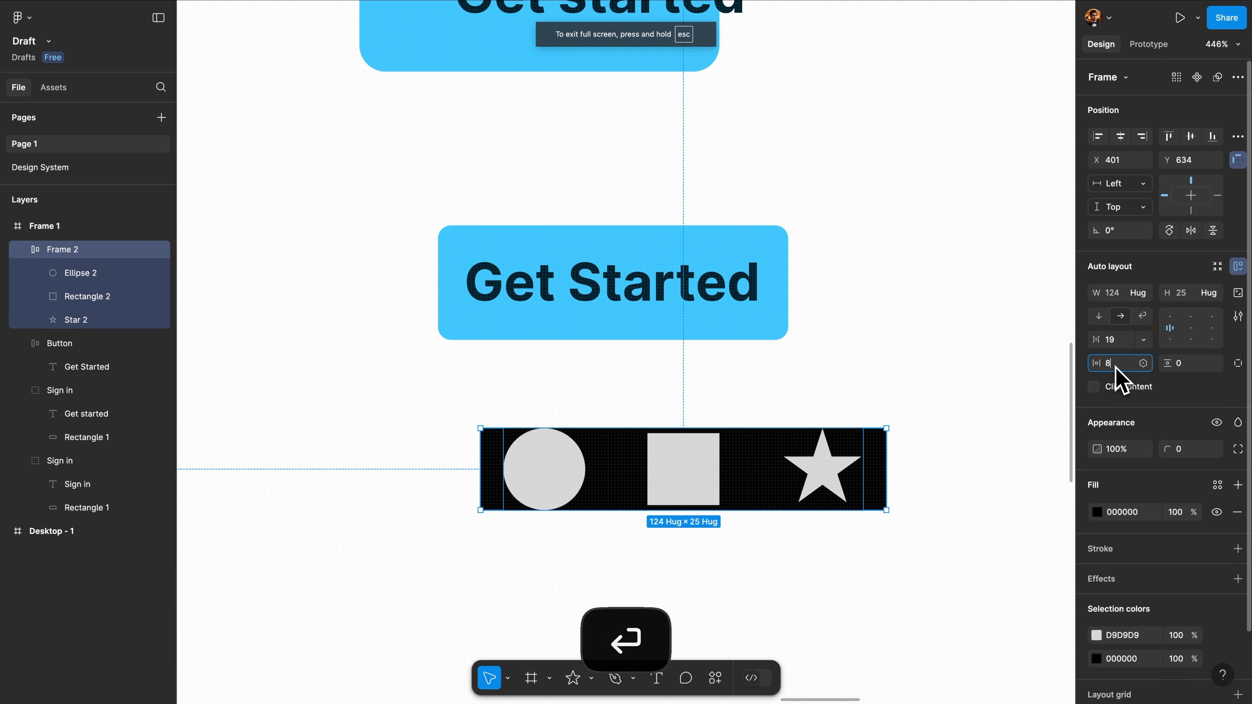
{"action": "left_click", "coordinate": [1186, 363]}
{"action": "type", "text": "8"}
{"action": "key", "text": "Return"}
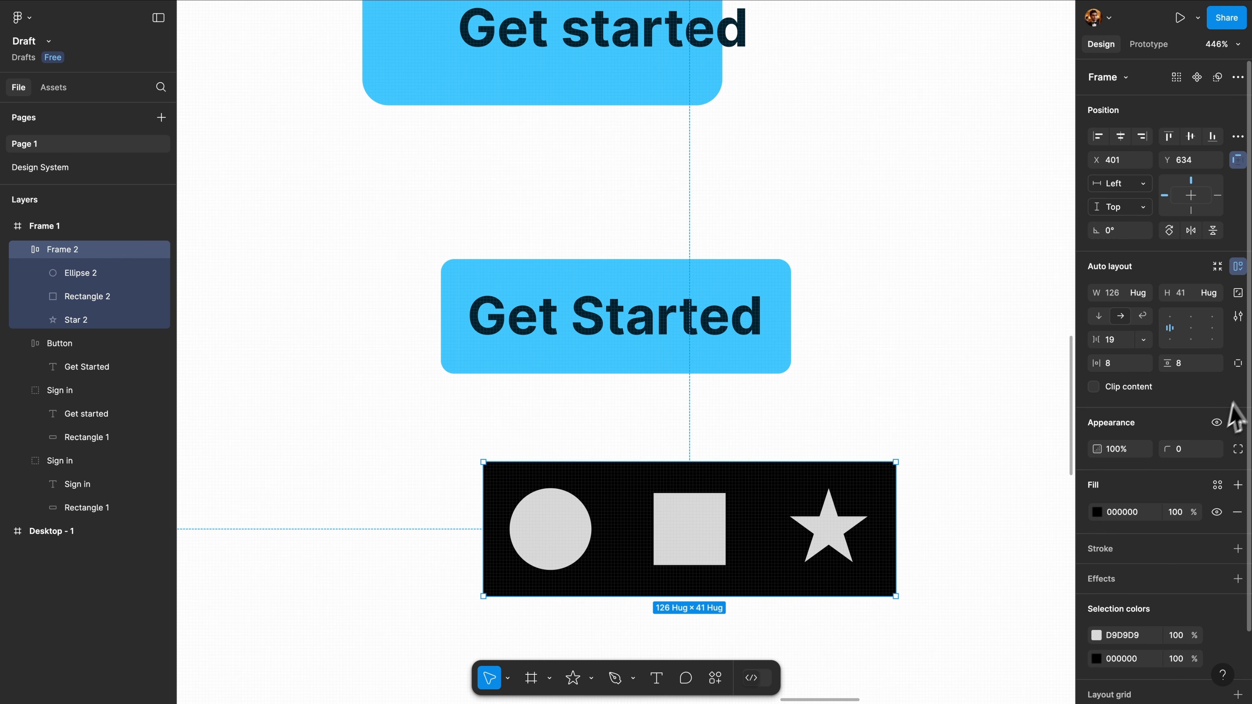
Set the black shapes frame's gap to Auto and the Get Started button's horizontal padding to 16
{"action": "left_click", "coordinate": [1238, 366]}
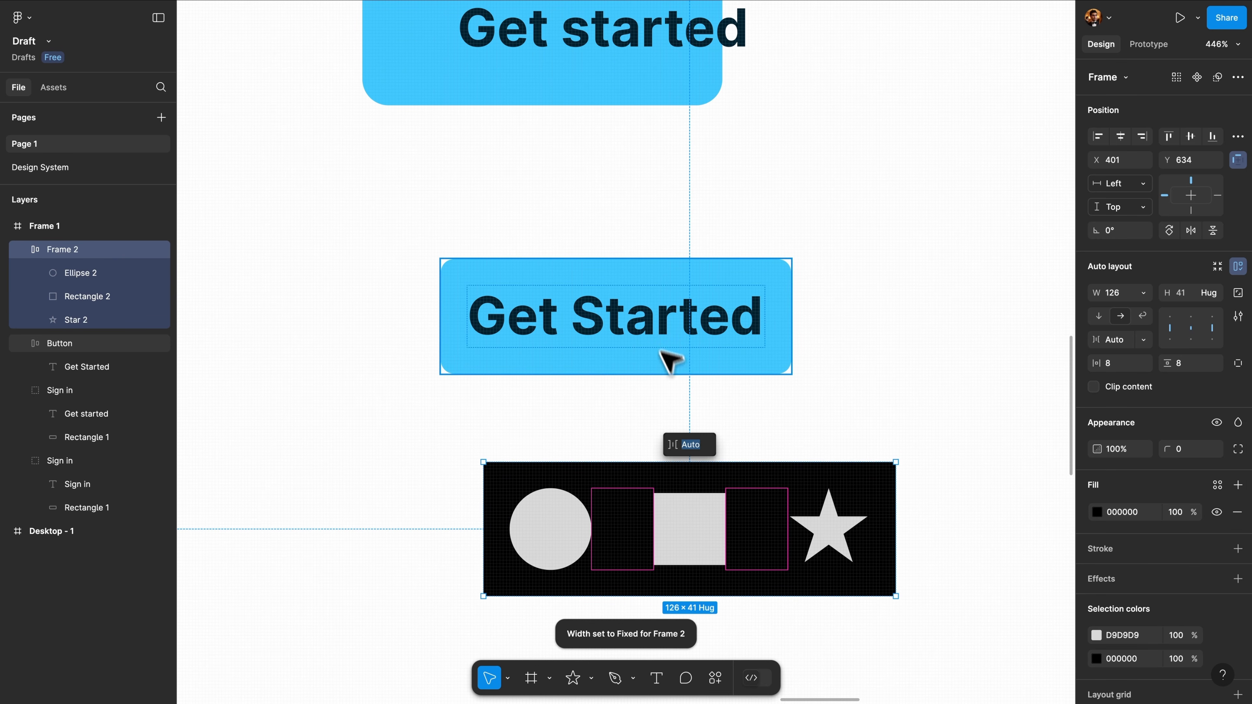
{"action": "left_click", "coordinate": [657, 318]}
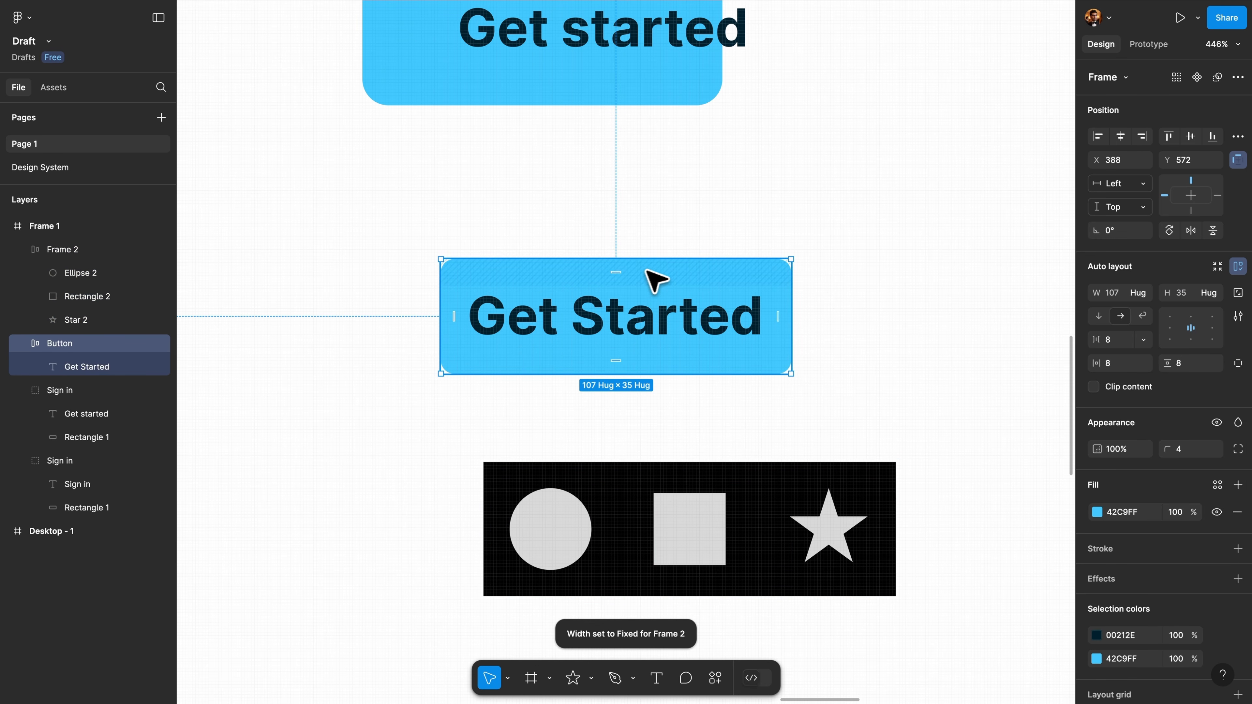
{"action": "left_click", "coordinate": [1114, 369]}
{"action": "type", "text": "16"}
{"action": "key", "text": "Return"}
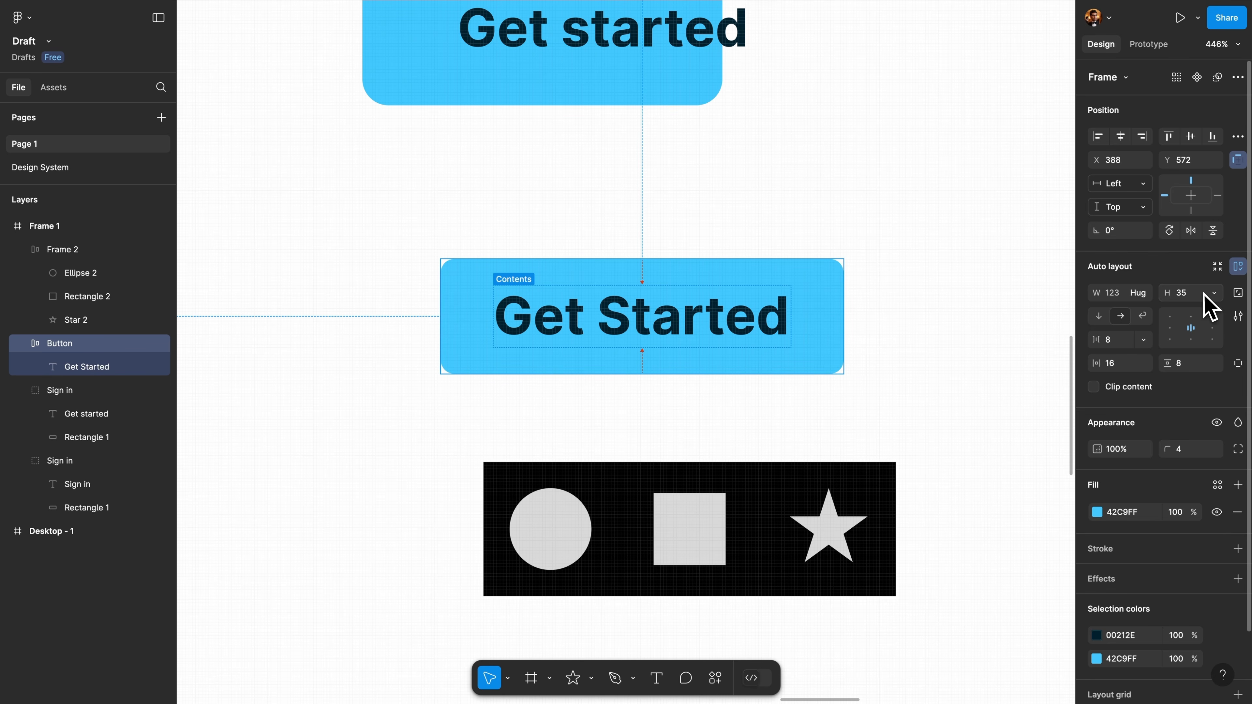
Try a fixed width of 123 on the Get Started button and extend its label to "Get Started dsdsdsd"
{"action": "left_click", "coordinate": [752, 318]}
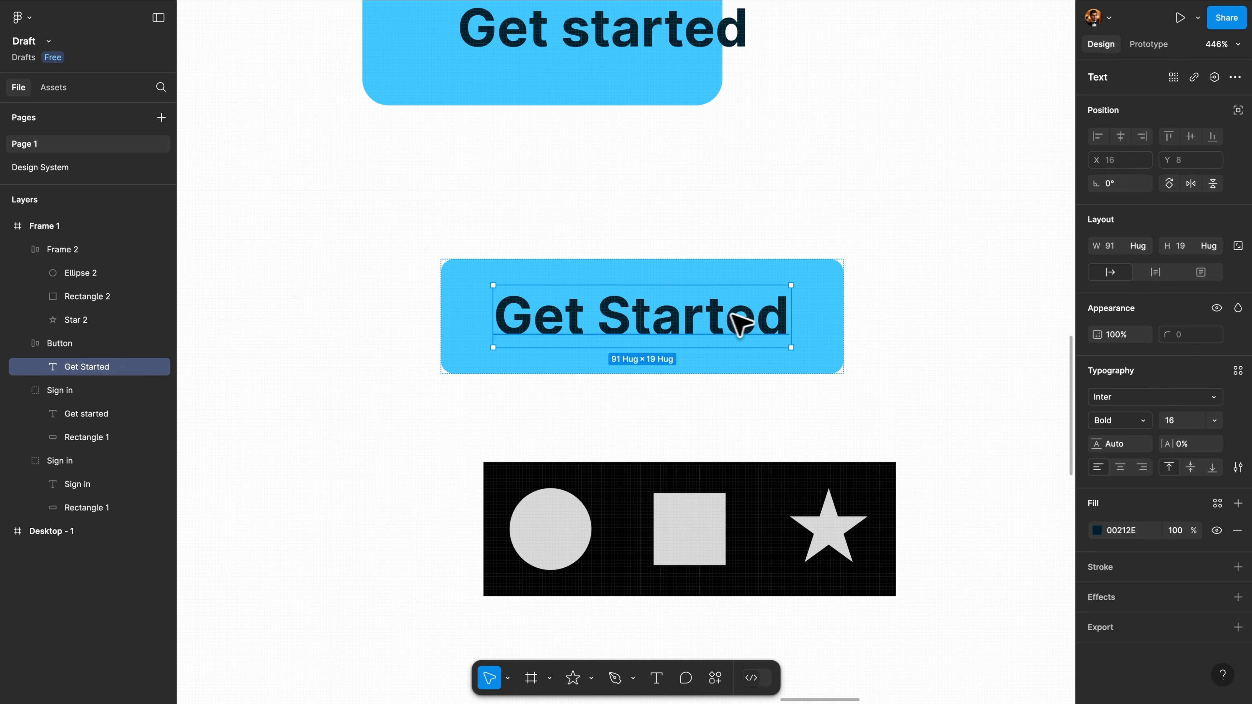
{"action": "left_click", "coordinate": [849, 293]}
{"action": "left_click", "coordinate": [843, 290]}
{"action": "left_click", "coordinate": [1146, 293]}
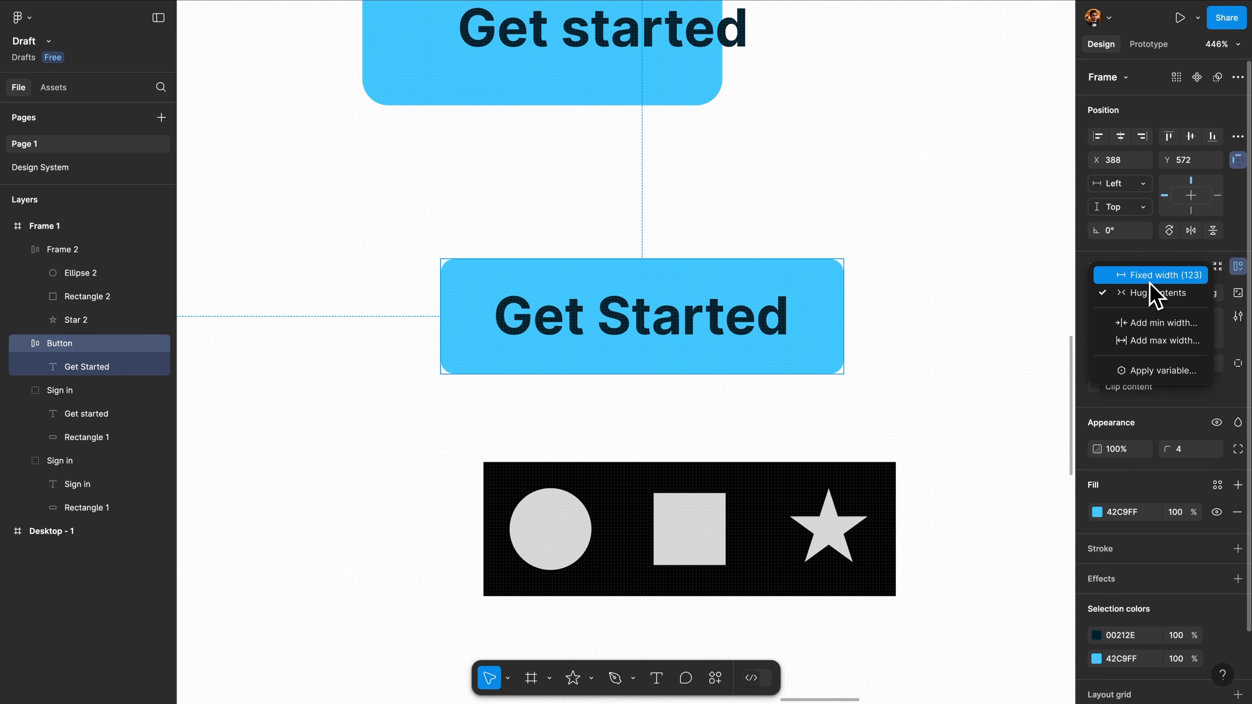
{"action": "left_click", "coordinate": [1151, 282]}
{"action": "double_click", "coordinate": [669, 314]}
{"action": "double_click", "coordinate": [717, 320]}
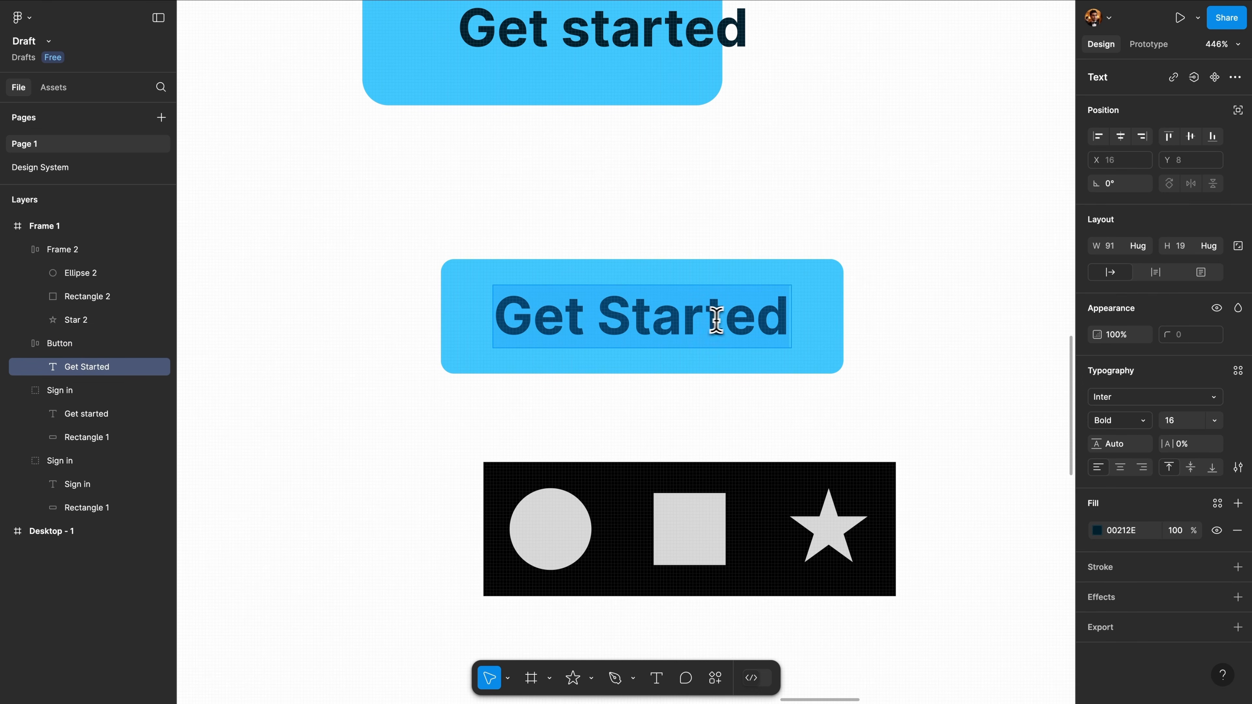
{"action": "type", "text": "dsdsdsdsd"}
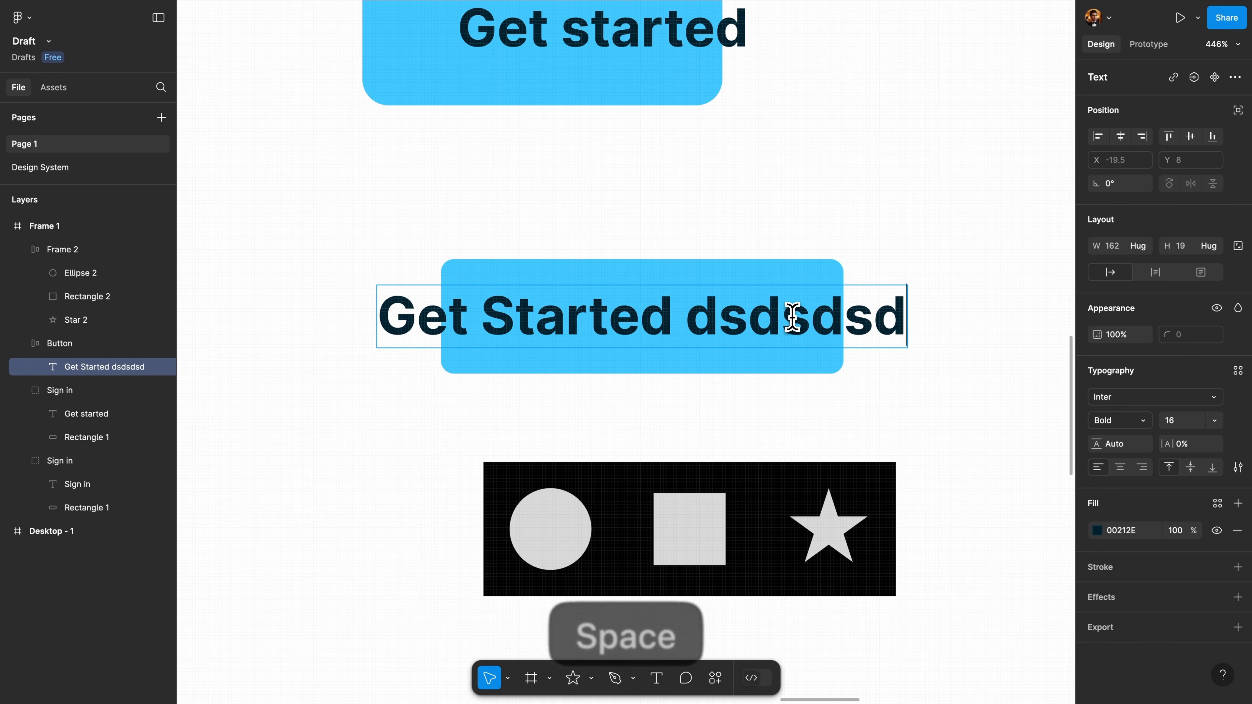
Undo the label extension on the Get Started button and return the button's width to Hug contents
{"action": "key", "text": "super+z"}
{"action": "key", "text": "super+z"}
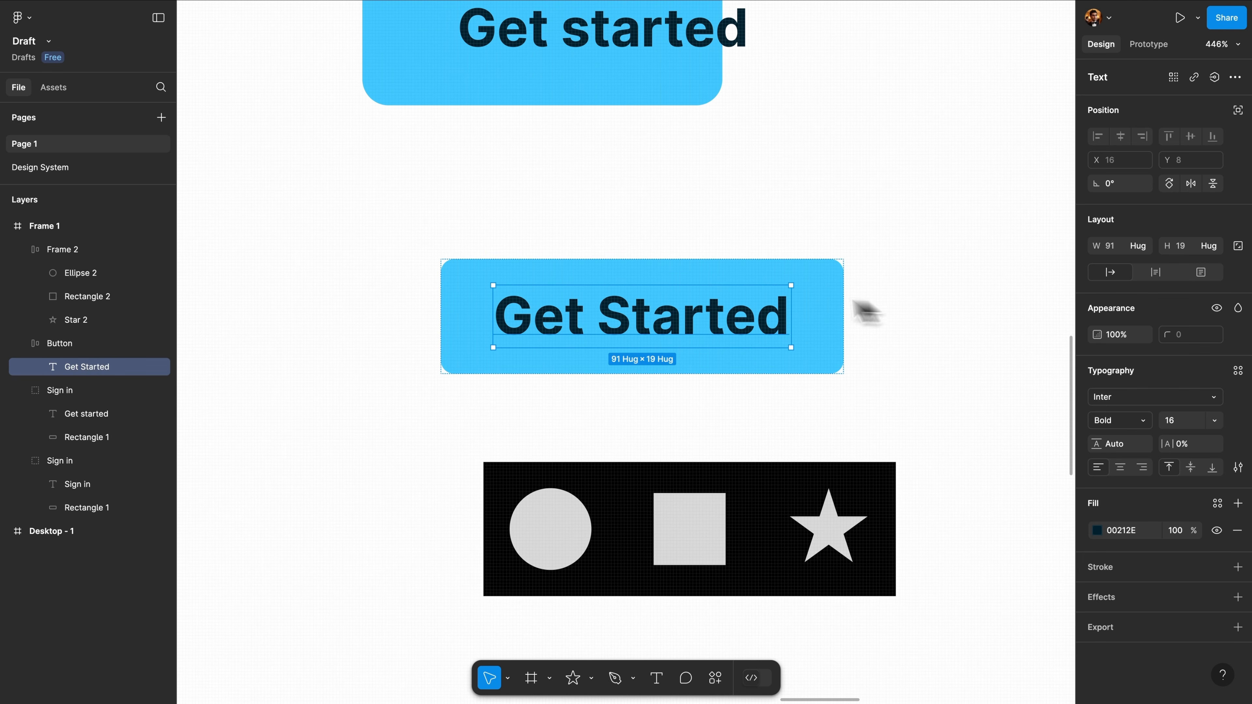
{"action": "left_click", "coordinate": [836, 284]}
{"action": "left_click", "coordinate": [1149, 297]}
{"action": "left_click", "coordinate": [1156, 310]}
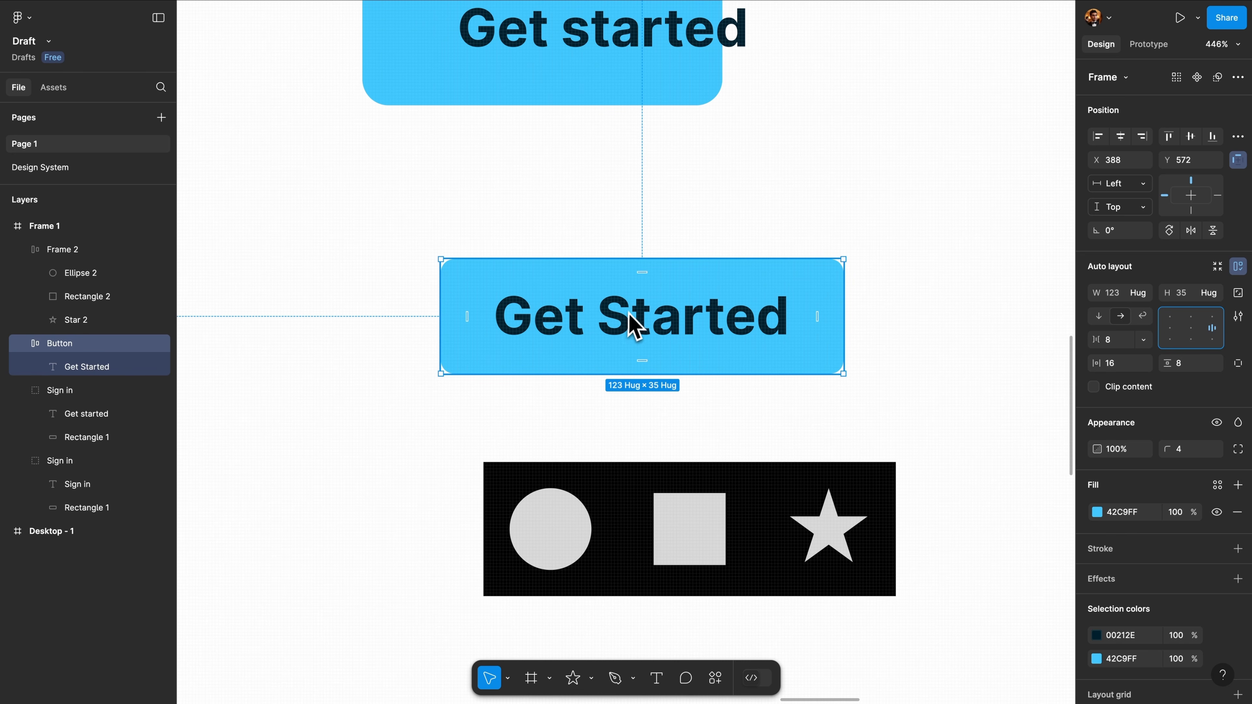
Try a fixed width of 179 on the Get Started button with its content aligned left, right and bottom left
{"action": "left_click", "coordinate": [1144, 294]}
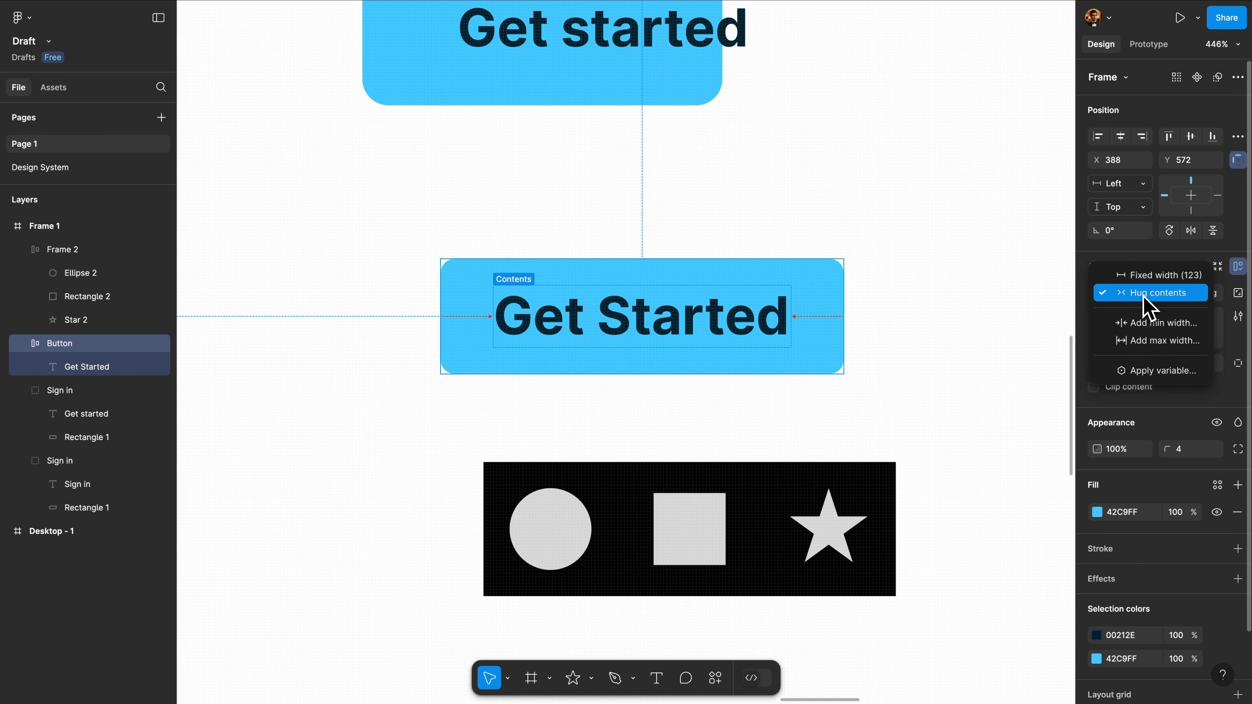
{"action": "left_click", "coordinate": [1142, 278]}
{"action": "left_click_drag", "start_coordinate": [841, 309], "coordinate": [1027, 309]}
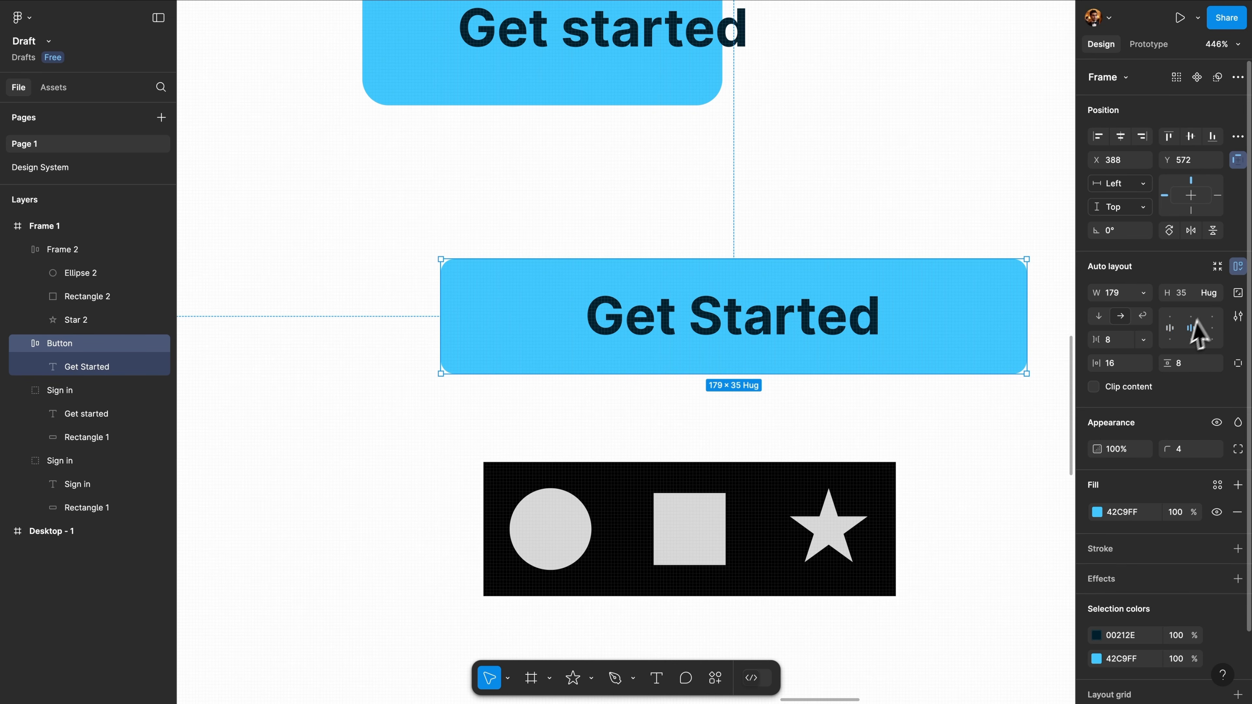
{"action": "left_click", "coordinate": [1170, 330]}
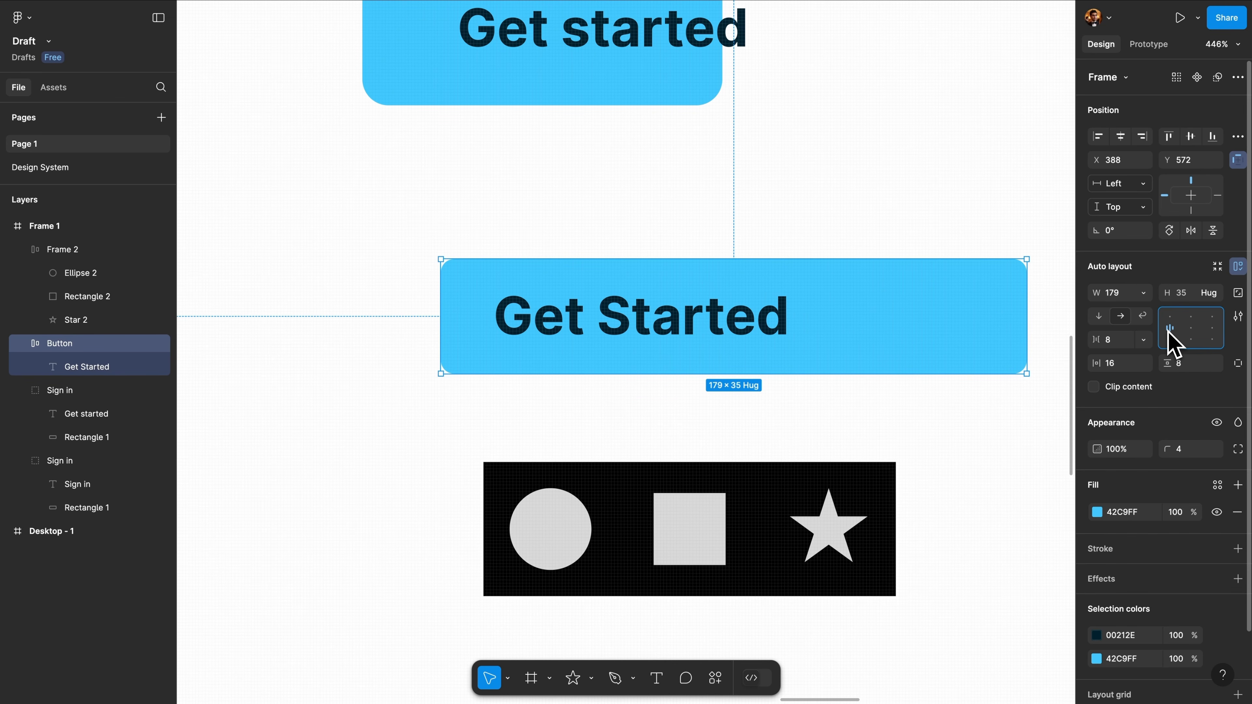
{"action": "left_click", "coordinate": [1214, 330]}
{"action": "left_click", "coordinate": [1172, 342]}
{"action": "left_click", "coordinate": [651, 406]}
Create an iPhone 16 preset frame (393 × 852) beside Frame 1
{"action": "scroll", "coordinate": [651, 405], "scroll_direction": "down", "scroll_amount": 3}
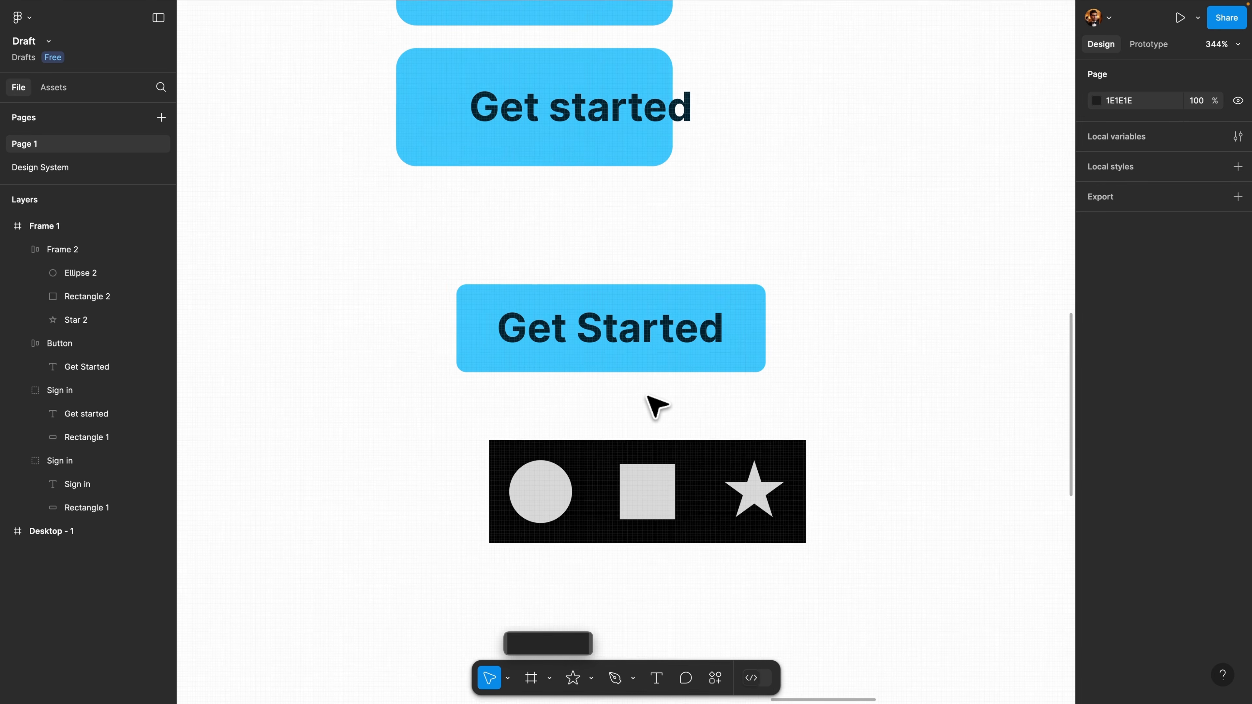
{"action": "scroll", "coordinate": [656, 406], "scroll_direction": "down", "scroll_amount": 2}
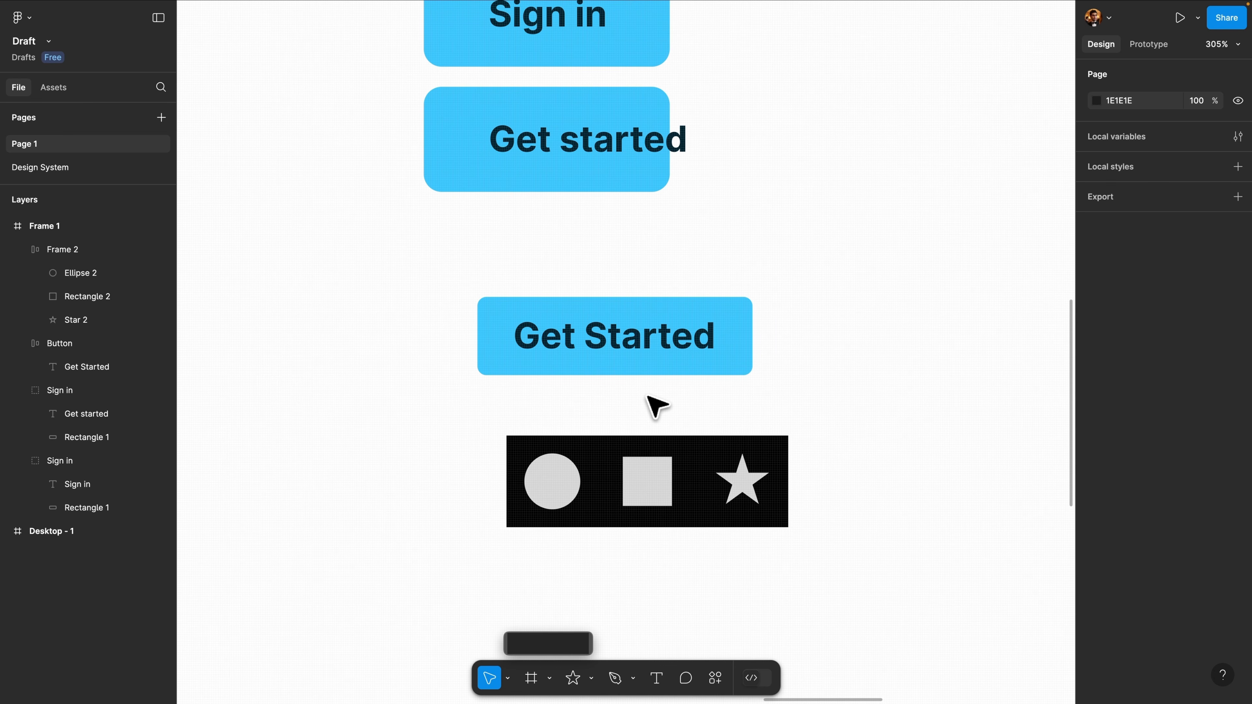
{"action": "scroll", "coordinate": [656, 405], "scroll_direction": "down", "scroll_amount": 5}
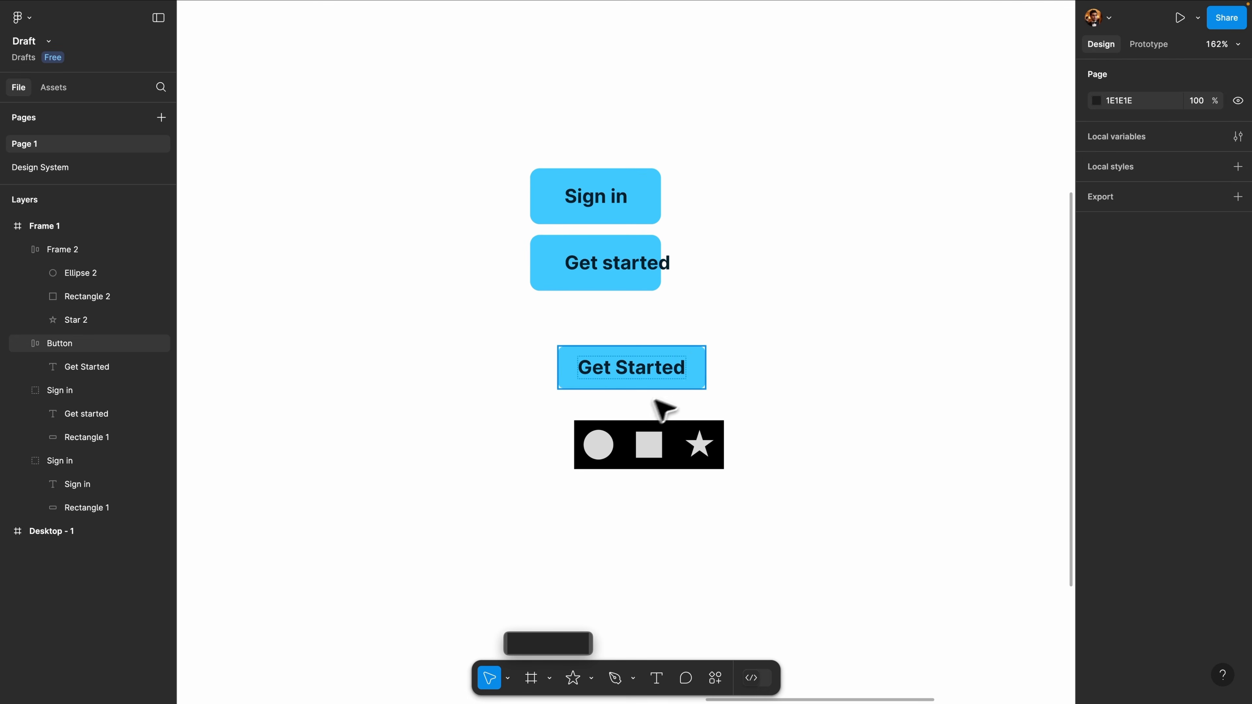
{"action": "left_click", "coordinate": [634, 383]}
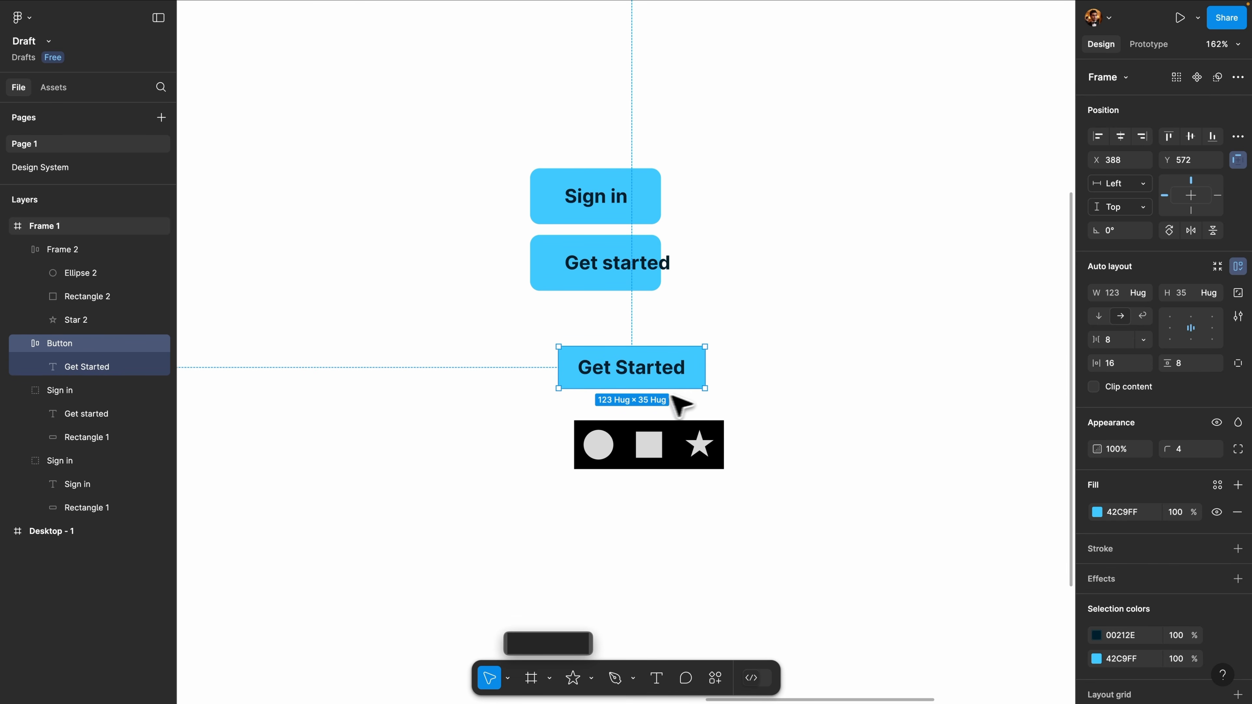
{"action": "scroll", "coordinate": [720, 380], "scroll_direction": "down", "scroll_amount": 4}
{"action": "scroll", "coordinate": [729, 387], "scroll_direction": "right", "scroll_amount": 5}
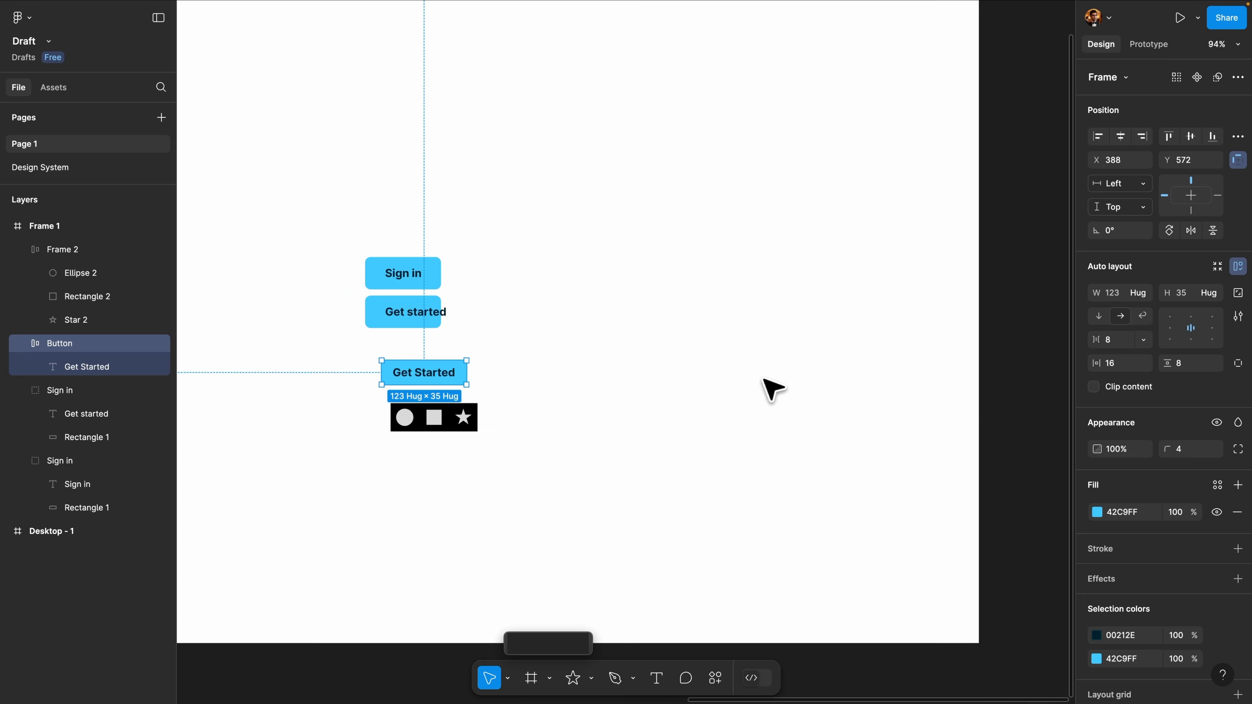
{"action": "key", "text": "a"}
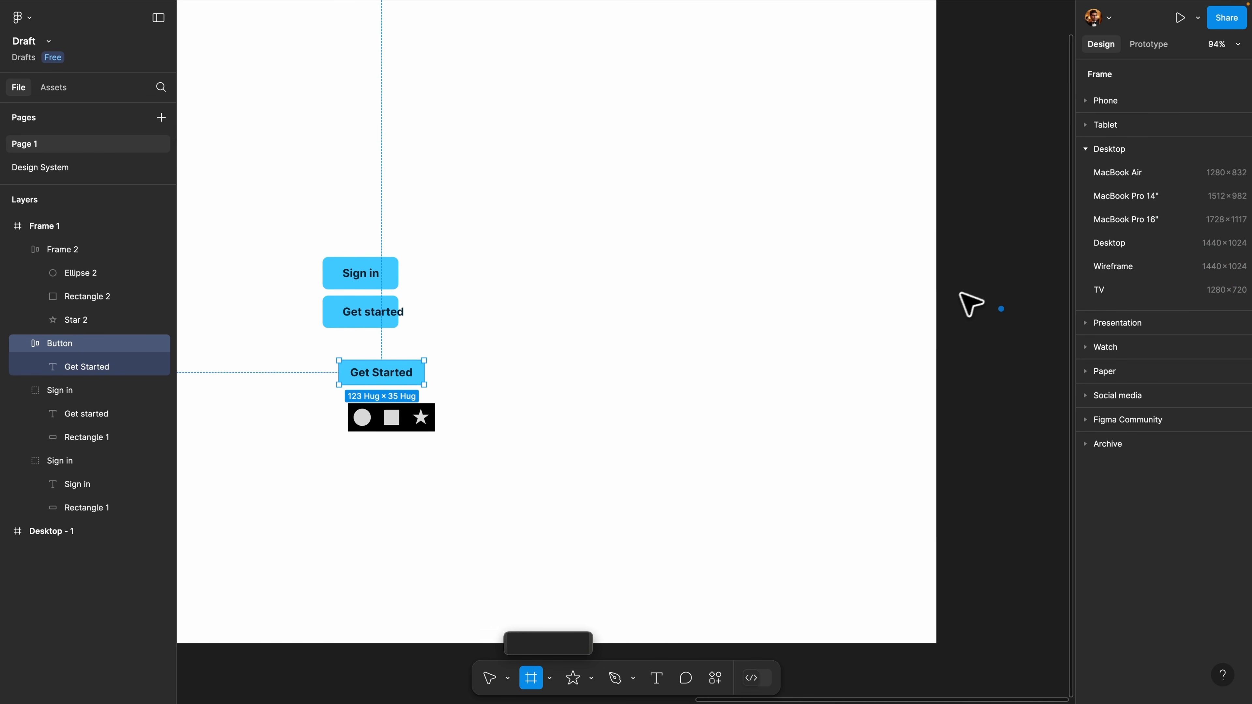
{"action": "scroll", "coordinate": [944, 314], "scroll_direction": "down", "scroll_amount": 3}
{"action": "scroll", "coordinate": [936, 323], "scroll_direction": "right", "scroll_amount": 4}
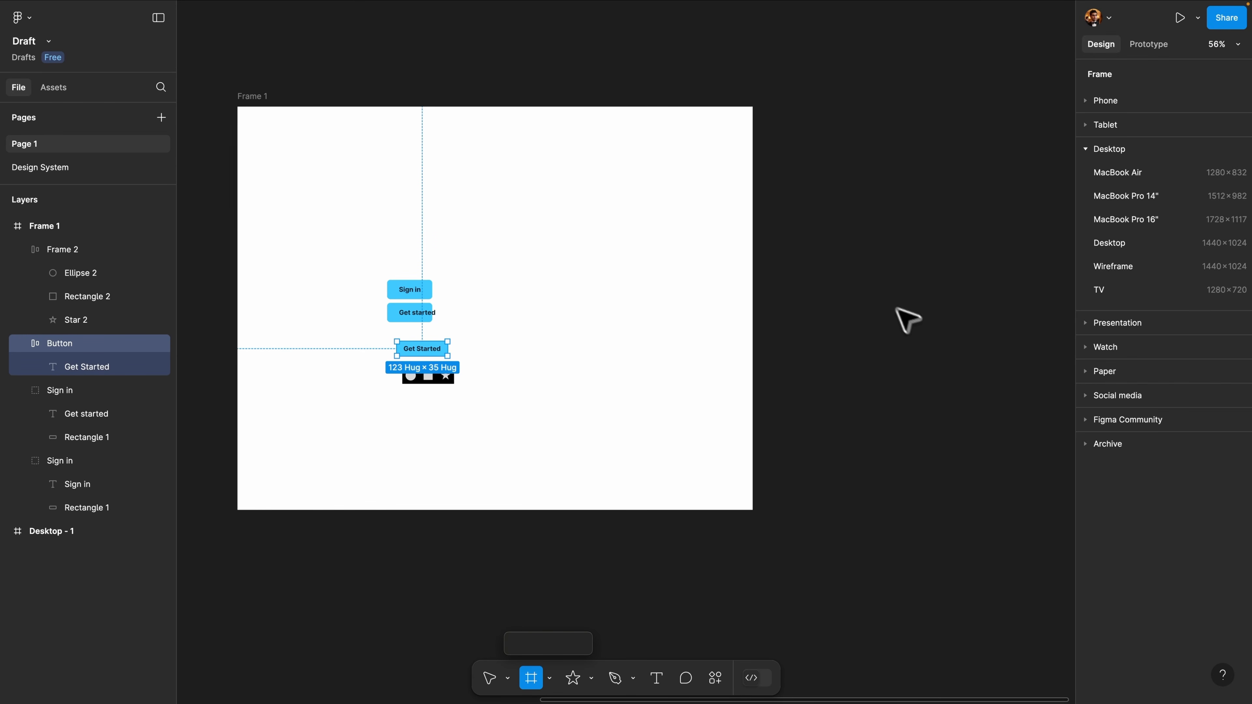
{"action": "left_click", "coordinate": [1087, 104]}
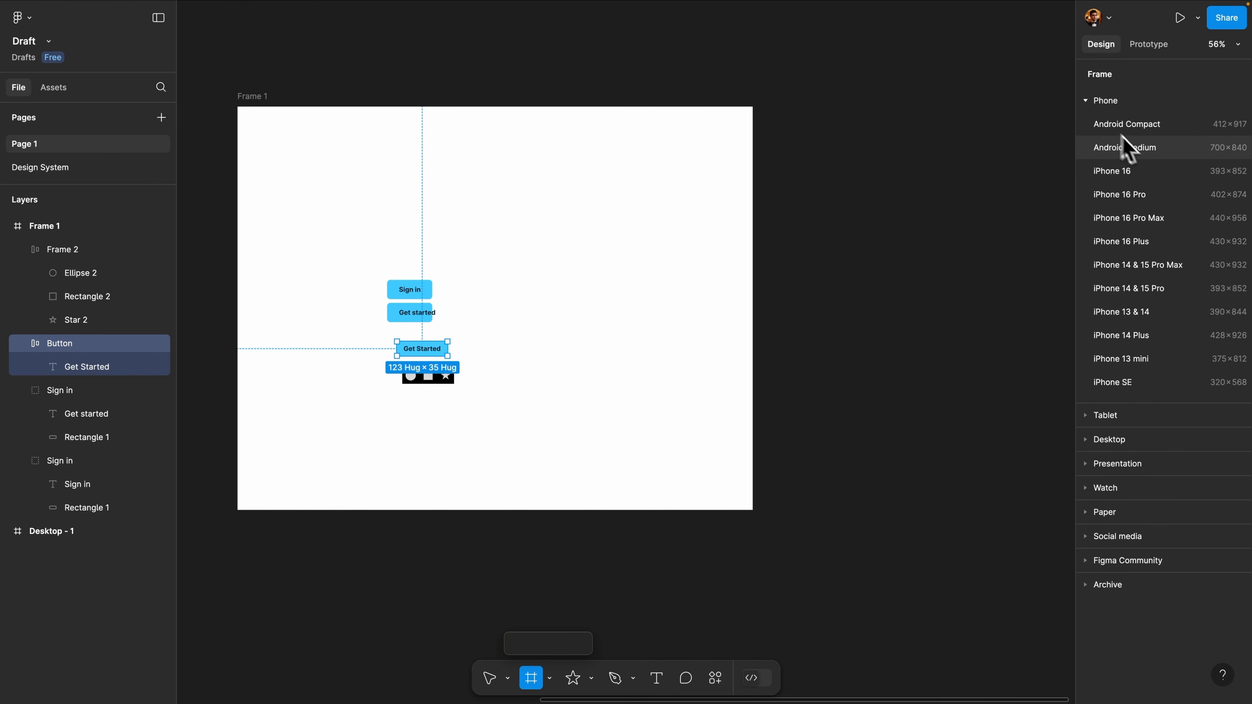
{"action": "left_click", "coordinate": [1133, 173]}
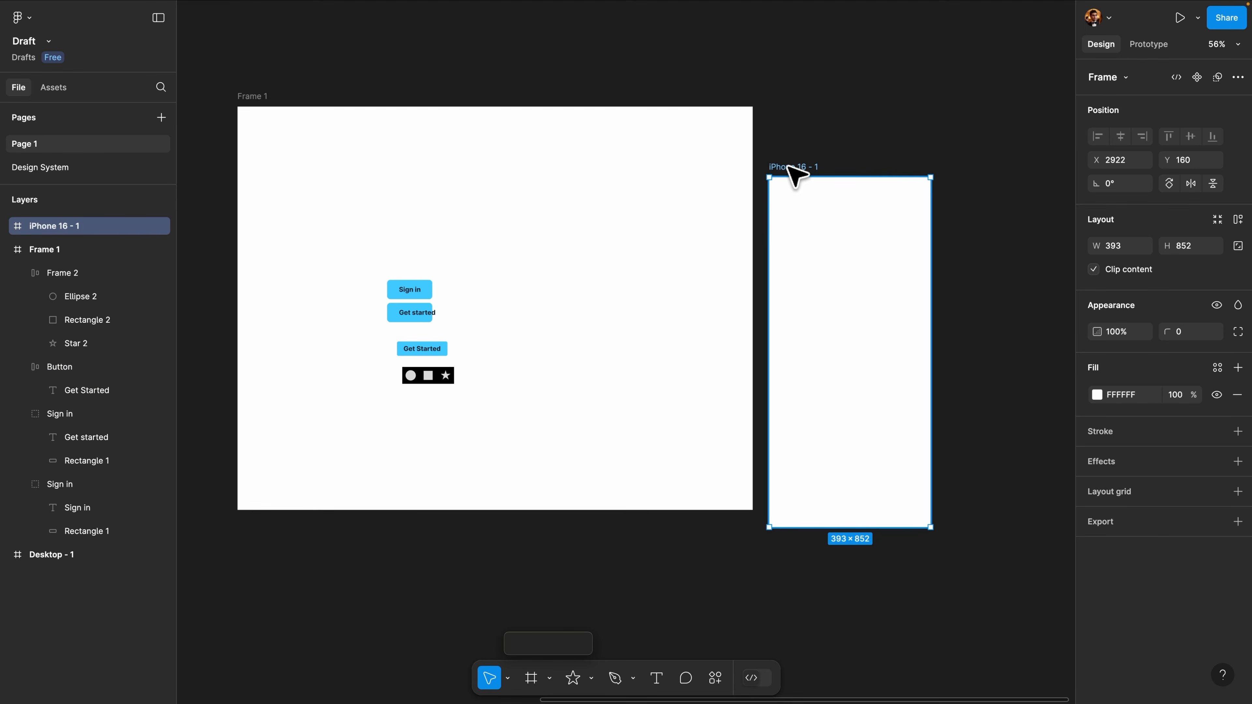
Align the iPhone 16 frame's bottom edge with Frame 1 at Y 118 and duplicate the frame three times
{"action": "left_click_drag", "start_coordinate": [796, 181], "coordinate": [800, 166]}
{"action": "key", "text": "super+d"}
{"action": "key", "text": "super+d"}
{"action": "key", "text": "super+d"}
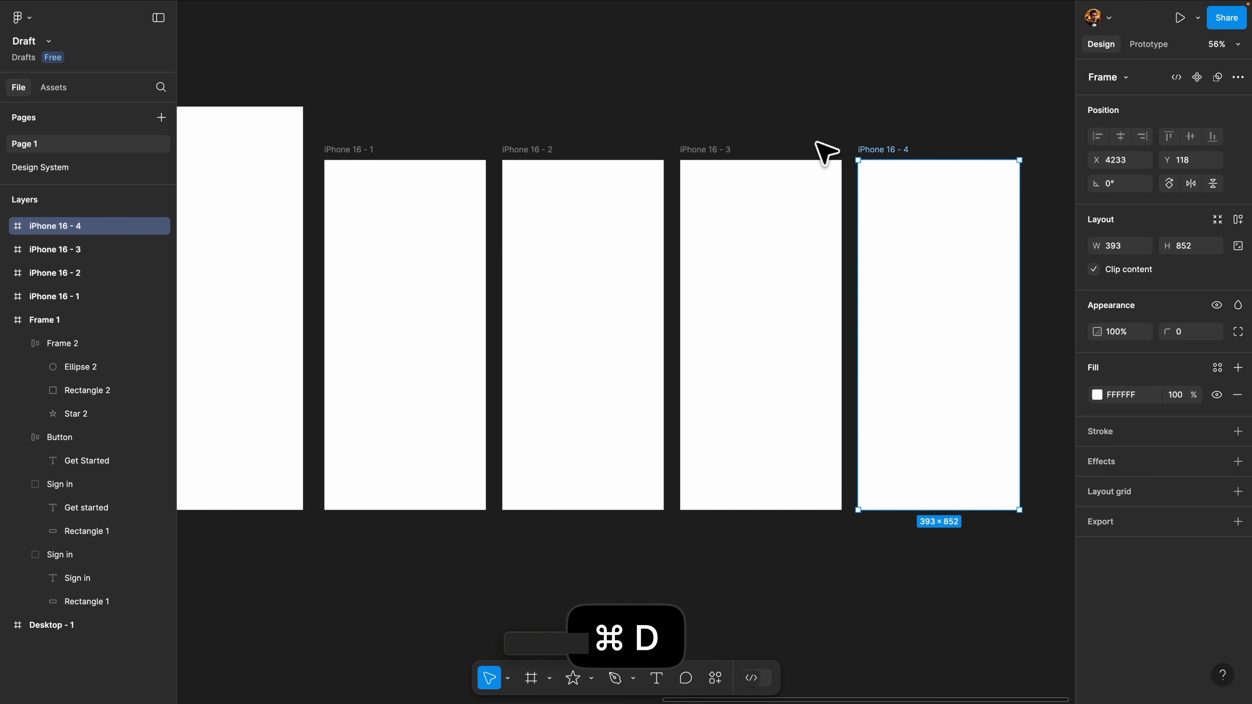
Move the Get Started button from Frame 1 to the bottom centre of the iPhone 16 - 1 frame
{"action": "scroll", "coordinate": [754, 148], "scroll_direction": "left", "scroll_amount": 10}
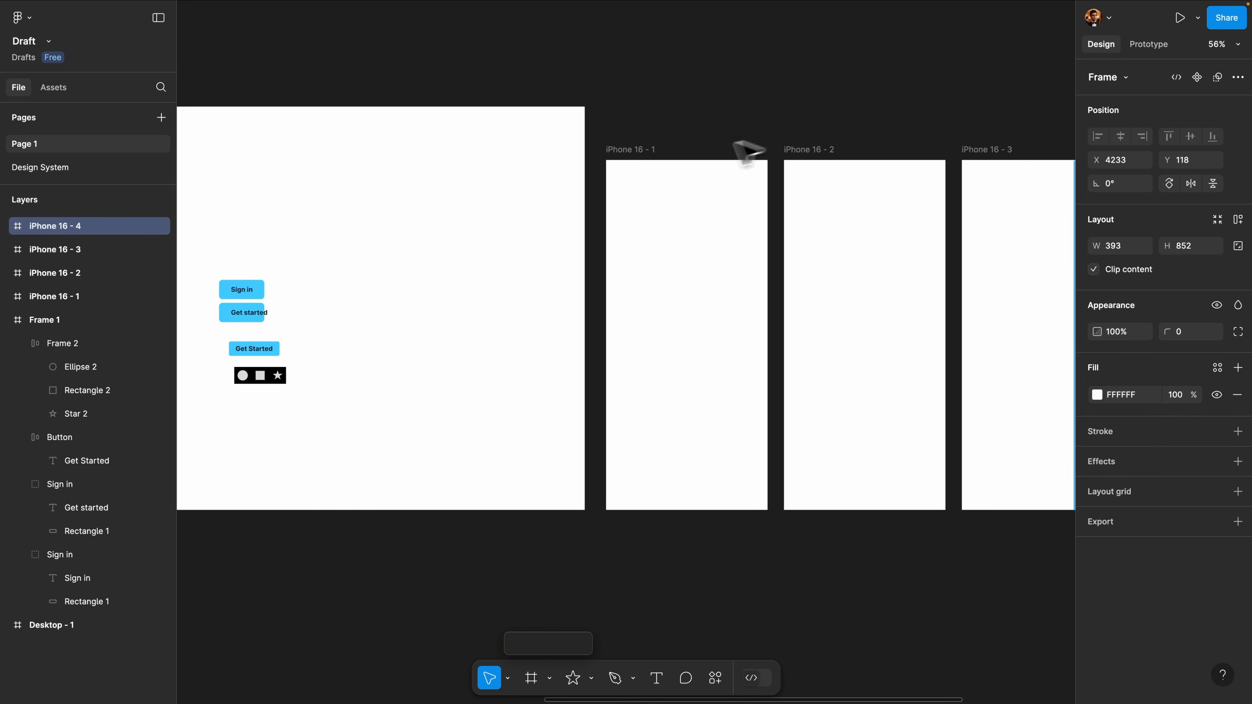
{"action": "left_click", "coordinate": [258, 352]}
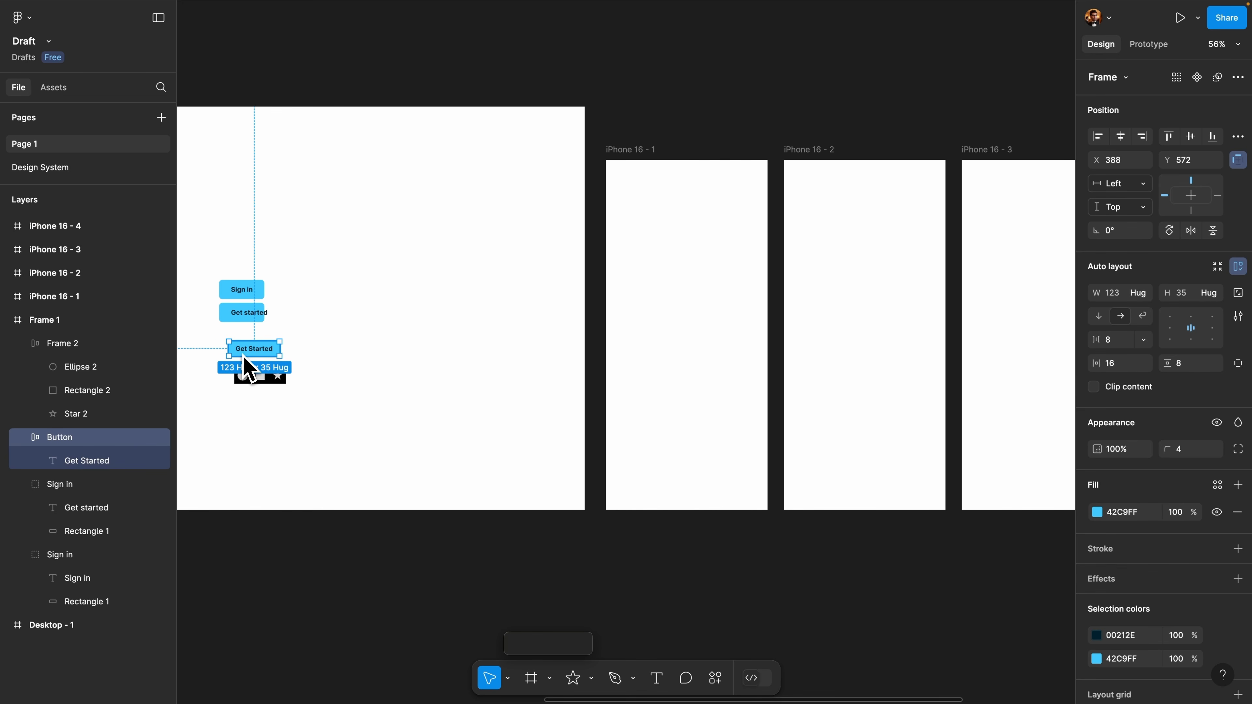
{"action": "left_click_drag", "start_coordinate": [243, 355], "coordinate": [674, 487]}
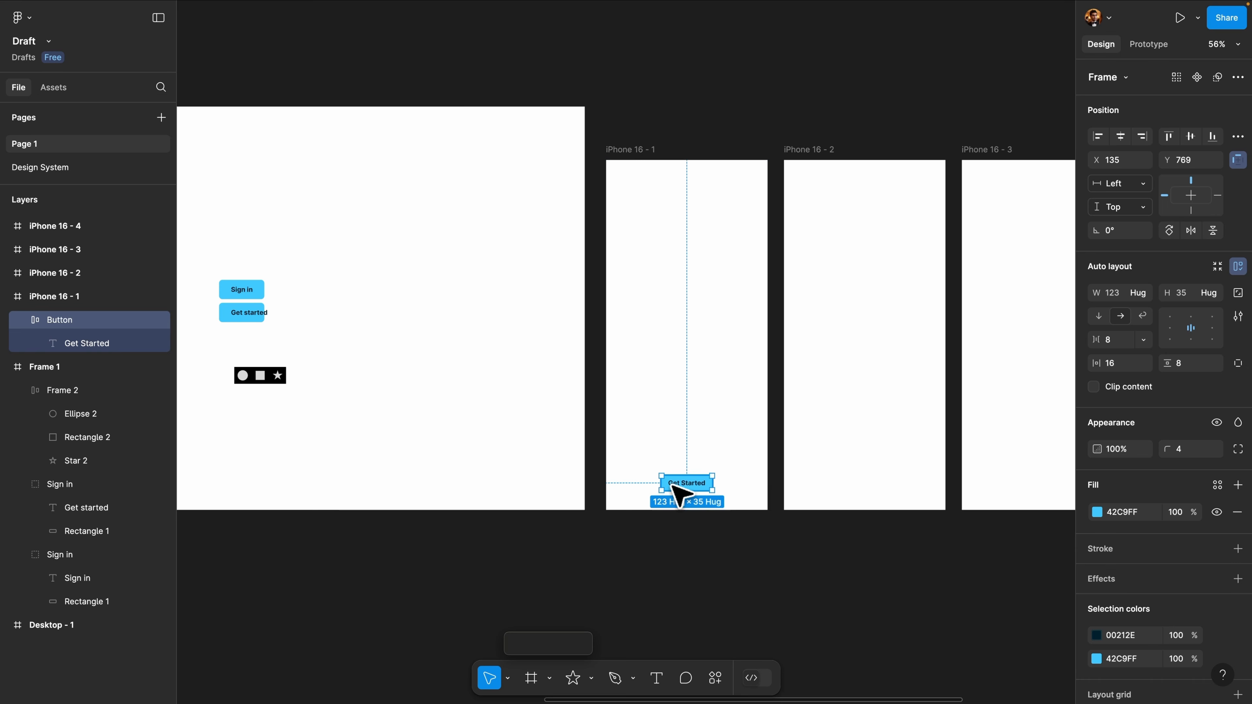
Set the Get Started button's height to 44 and reposition it at about X 129, Y 770 in iPhone 16 - 1
{"action": "scroll", "coordinate": [680, 487], "scroll_direction": "up", "scroll_amount": 5}
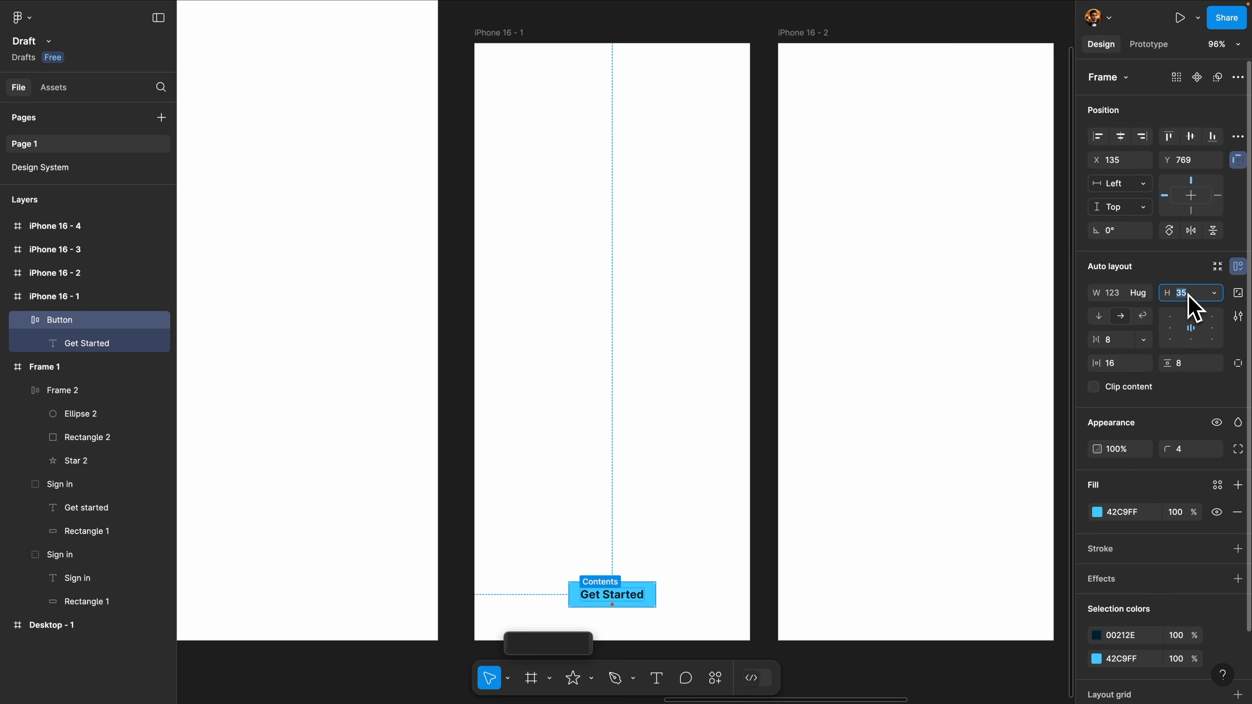
{"action": "type", "text": "4"}
{"action": "key", "text": "Return"}
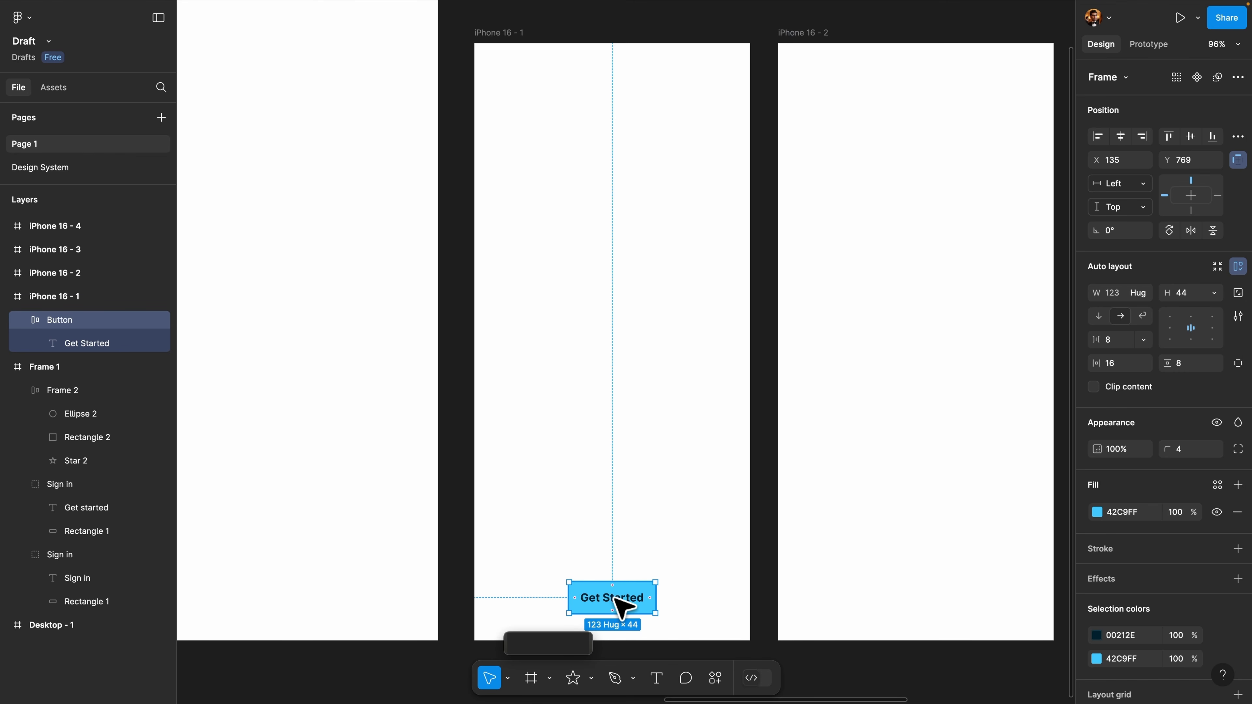
{"action": "left_click_drag", "start_coordinate": [615, 603], "coordinate": [666, 555]}
{"action": "scroll", "coordinate": [847, 526], "scroll_direction": "down", "scroll_amount": 5}
{"action": "scroll", "coordinate": [853, 526], "scroll_direction": "right", "scroll_amount": 5}
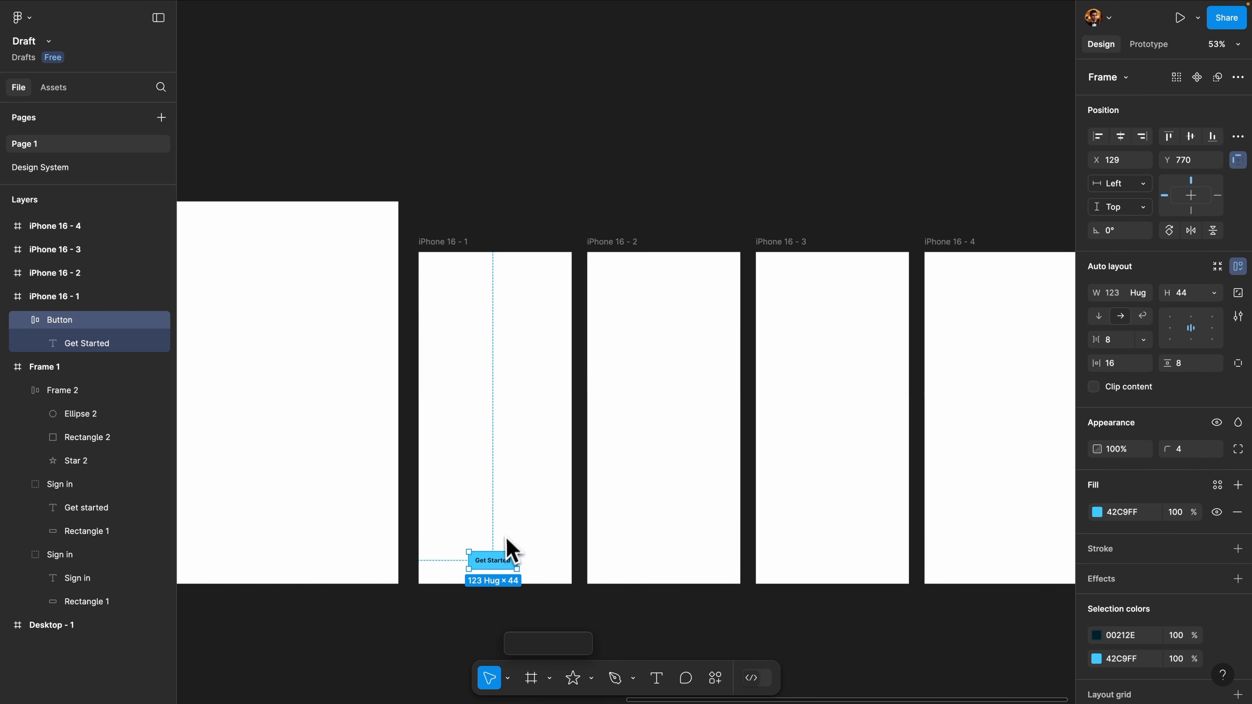
Duplicate the Get Started button into the iPhone 16 - 2 and iPhone 16 - 3 frames, centred near the bottom
{"action": "scroll", "coordinate": [523, 581], "scroll_direction": "up", "scroll_amount": 3}
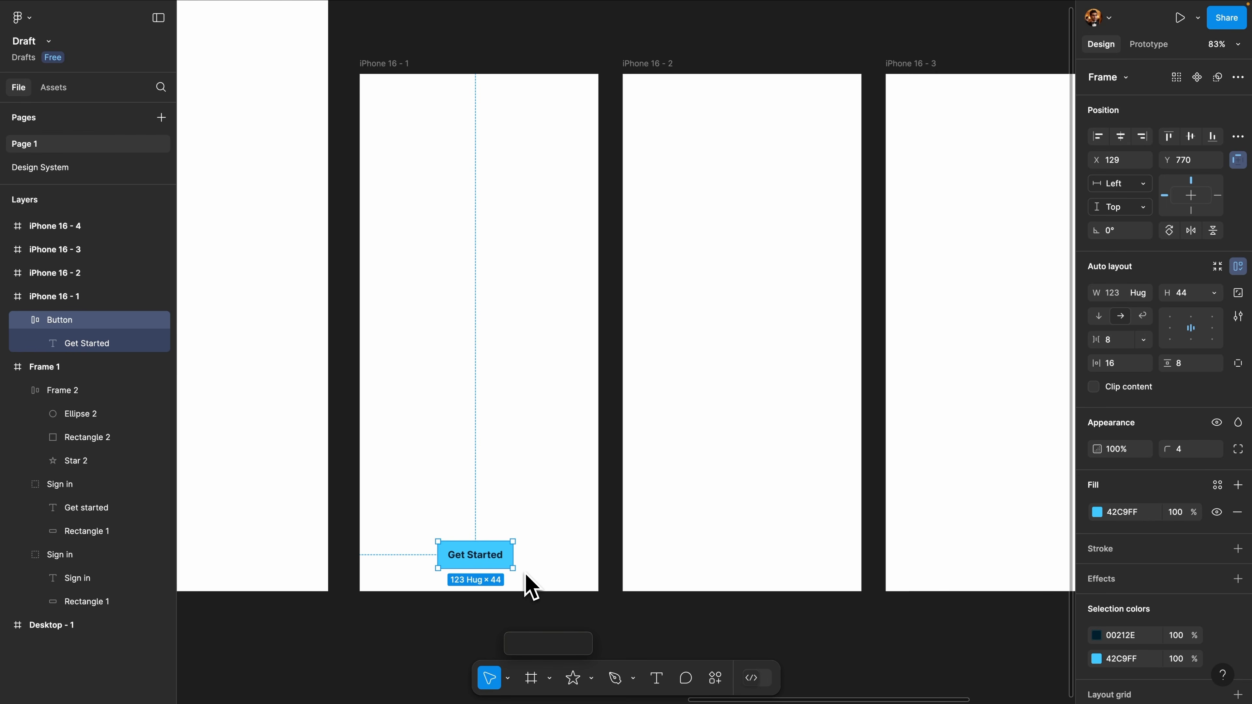
{"action": "key", "text": "super+d"}
{"action": "left_click_drag", "start_coordinate": [476, 562], "coordinate": [1001, 556]}
{"action": "key", "text": "super+d"}
{"action": "scroll", "coordinate": [1006, 558], "scroll_direction": "right", "scroll_amount": 3}
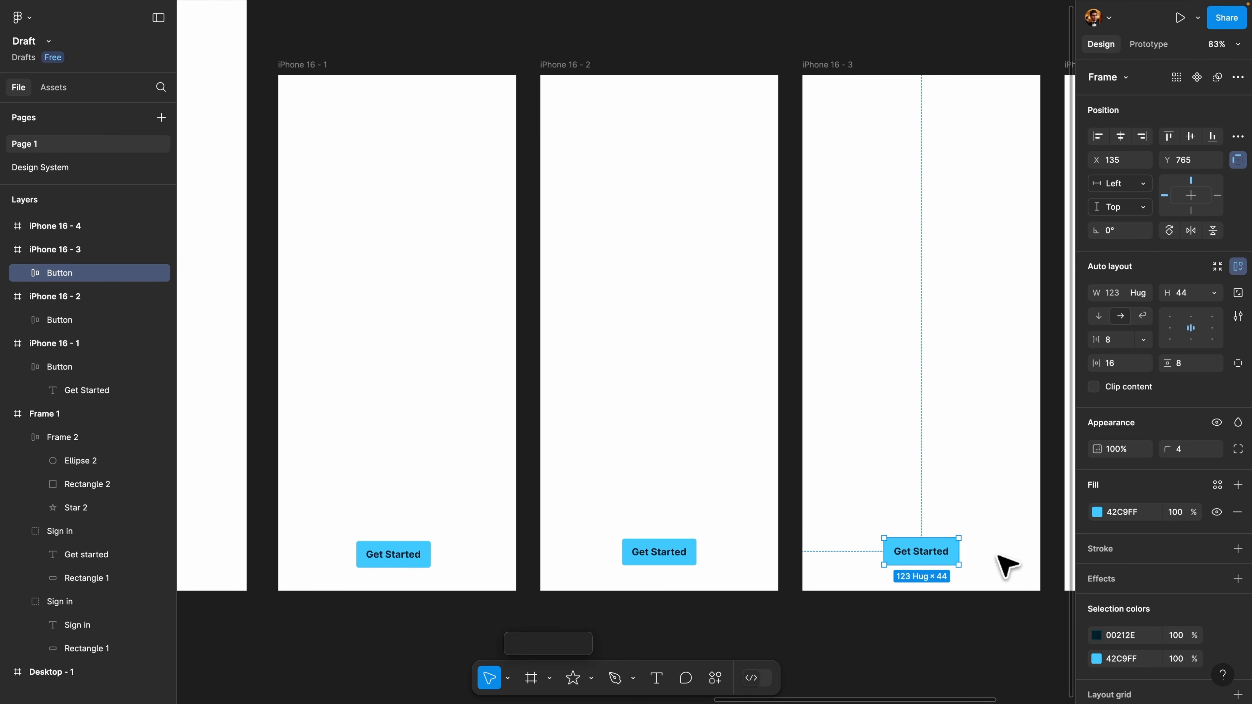
{"action": "double_click", "coordinate": [663, 555]}
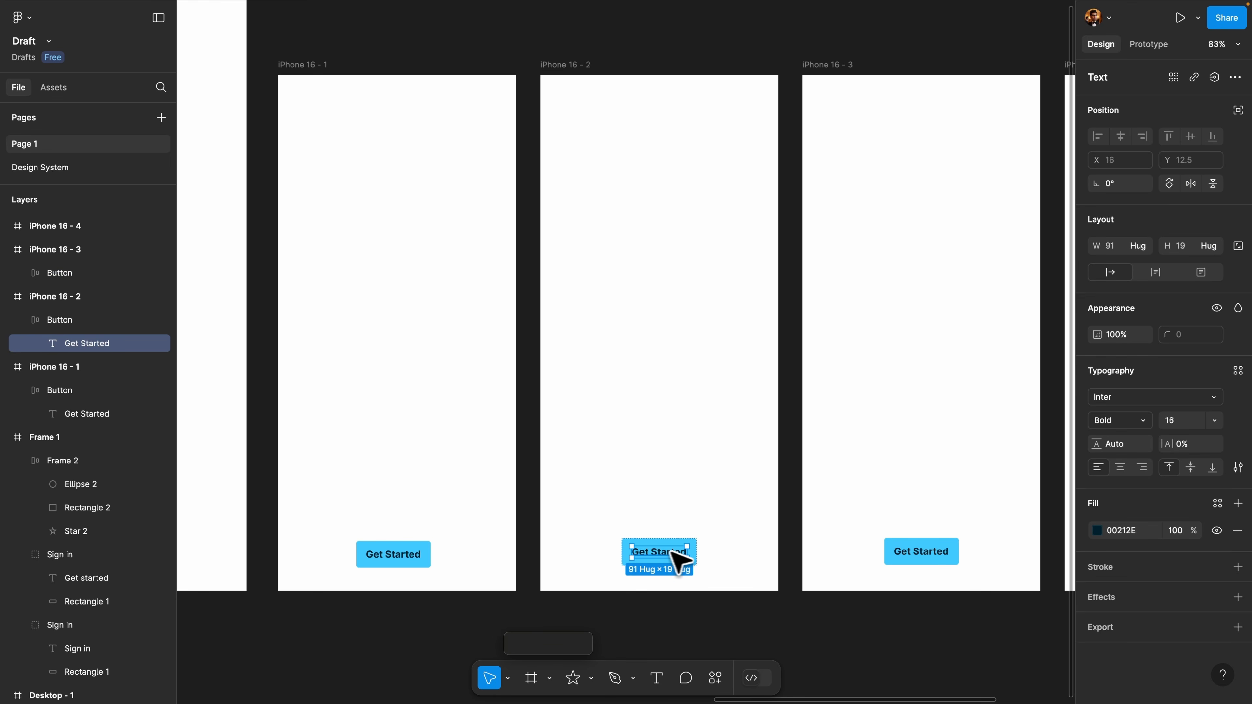
{"action": "left_click", "coordinate": [640, 517]}
Try a yellow F6FF42 fill on the Get Started buttons in iPhone 16 - 1, 2 and 3 together, and undo it
{"action": "scroll", "coordinate": [626, 518], "scroll_direction": "up", "scroll_amount": 2}
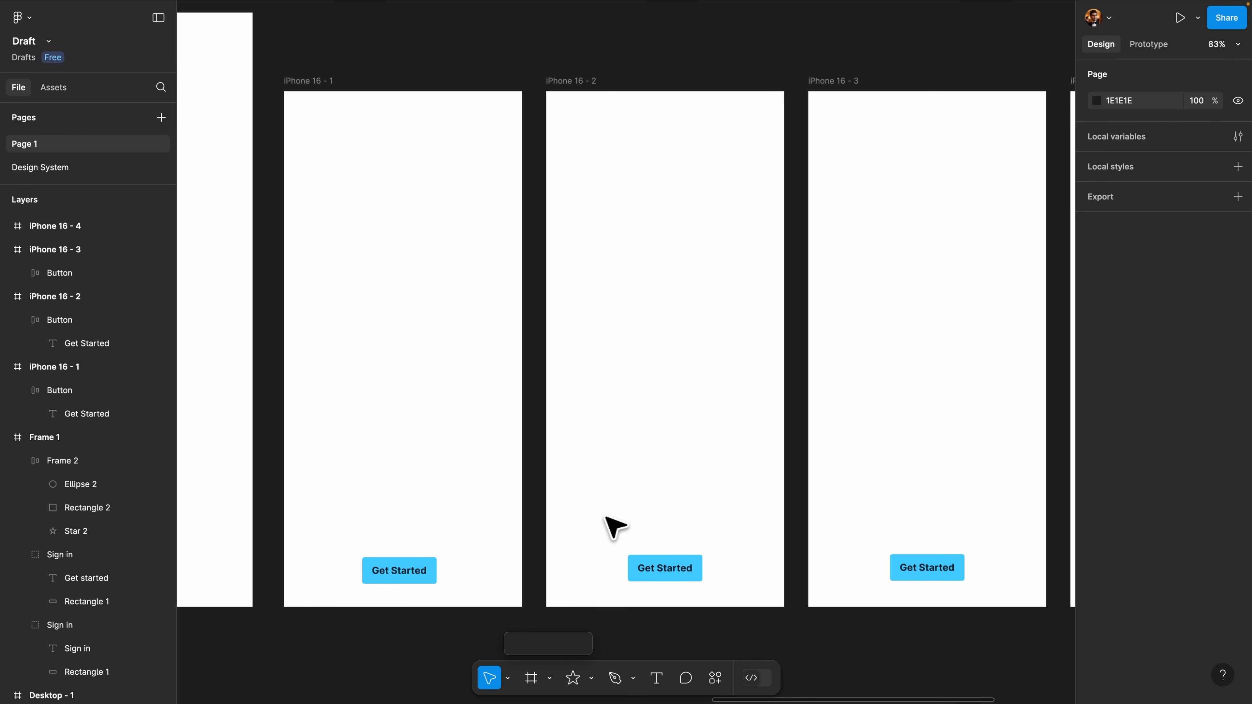
{"action": "left_click", "coordinate": [411, 573]}
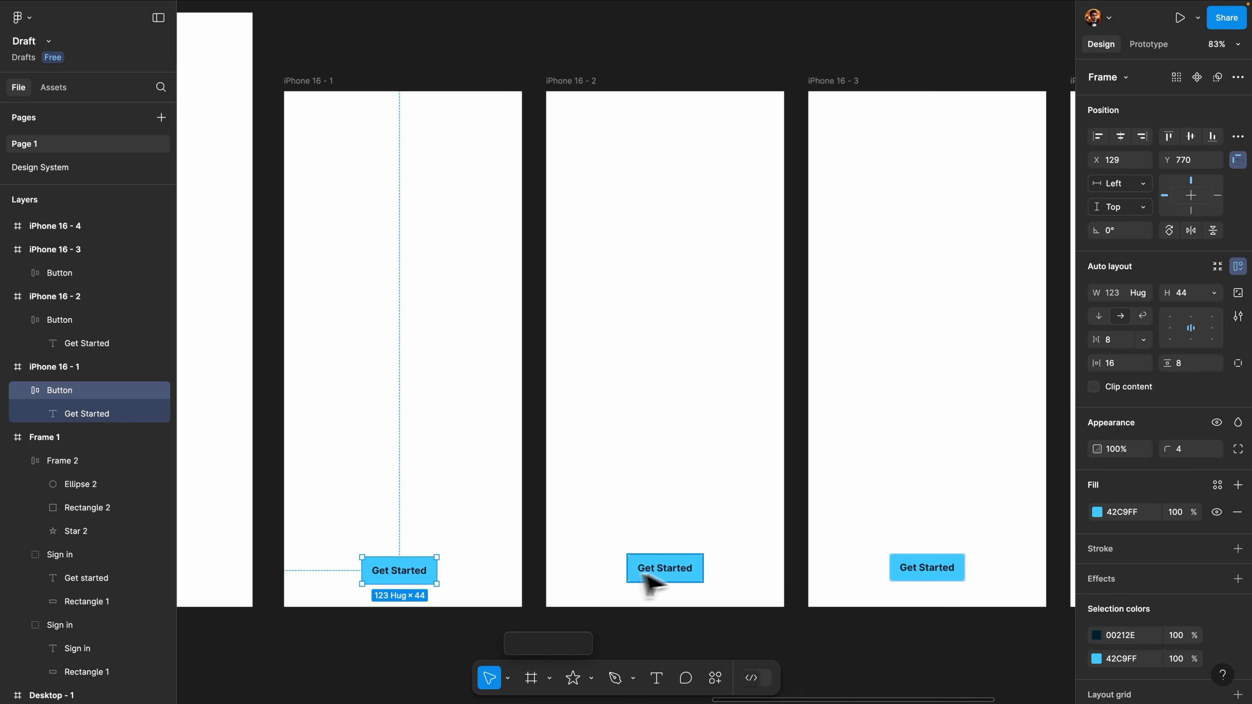
{"action": "left_click", "coordinate": [690, 577], "text": "shift"}
{"action": "left_click", "coordinate": [929, 568], "text": "shift"}
{"action": "scroll", "coordinate": [931, 568], "scroll_direction": "left", "scroll_amount": 1}
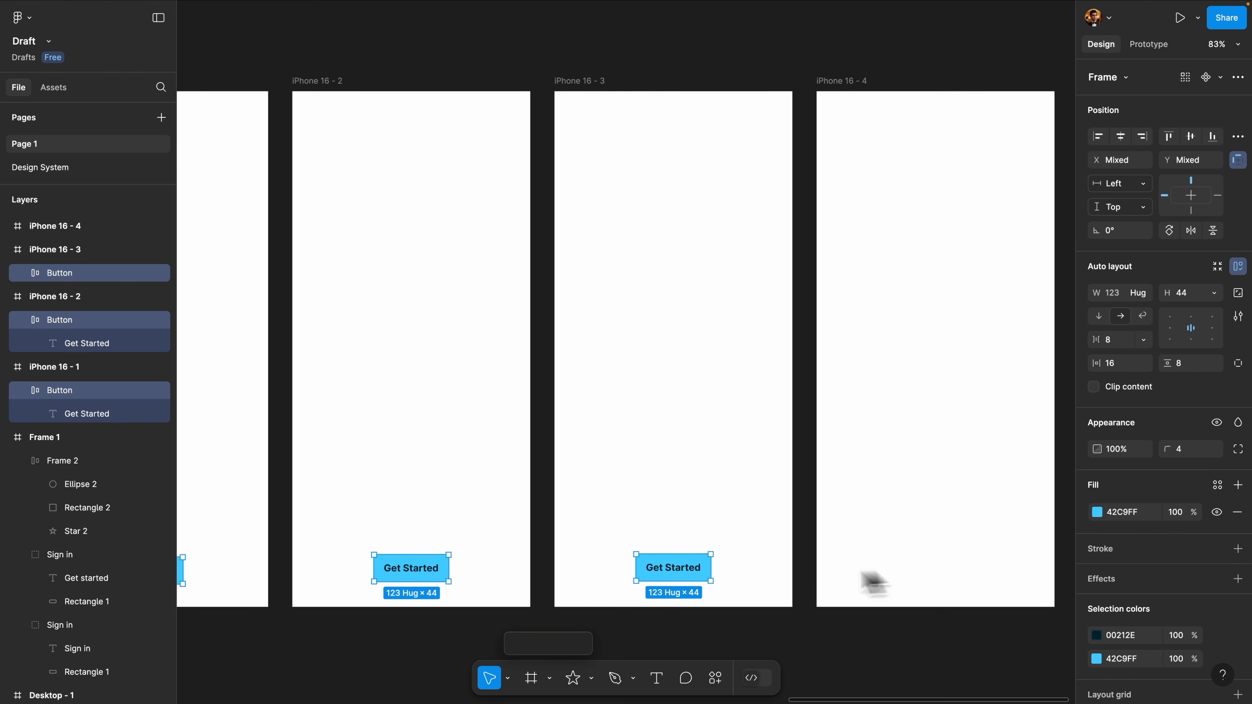
{"action": "scroll", "coordinate": [617, 578], "scroll_direction": "down", "scroll_amount": 3}
{"action": "scroll", "coordinate": [616, 577], "scroll_direction": "down", "scroll_amount": 2}
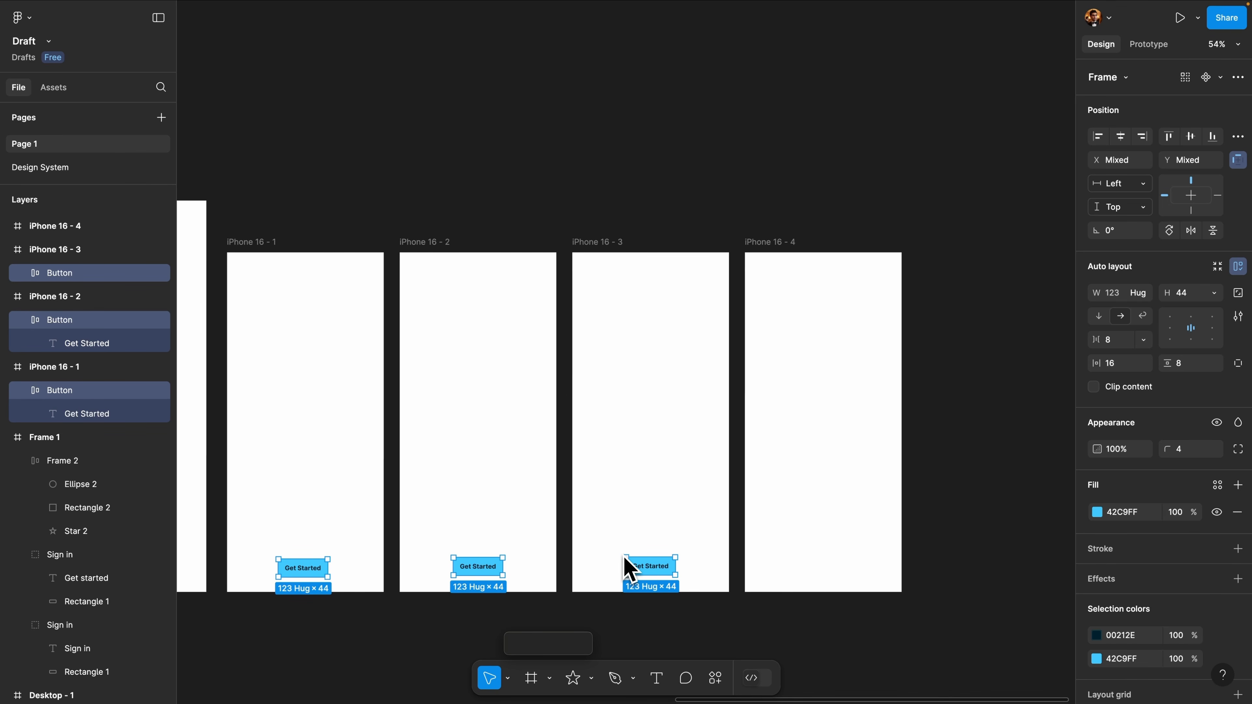
{"action": "scroll", "coordinate": [567, 596], "scroll_direction": "left", "scroll_amount": 1}
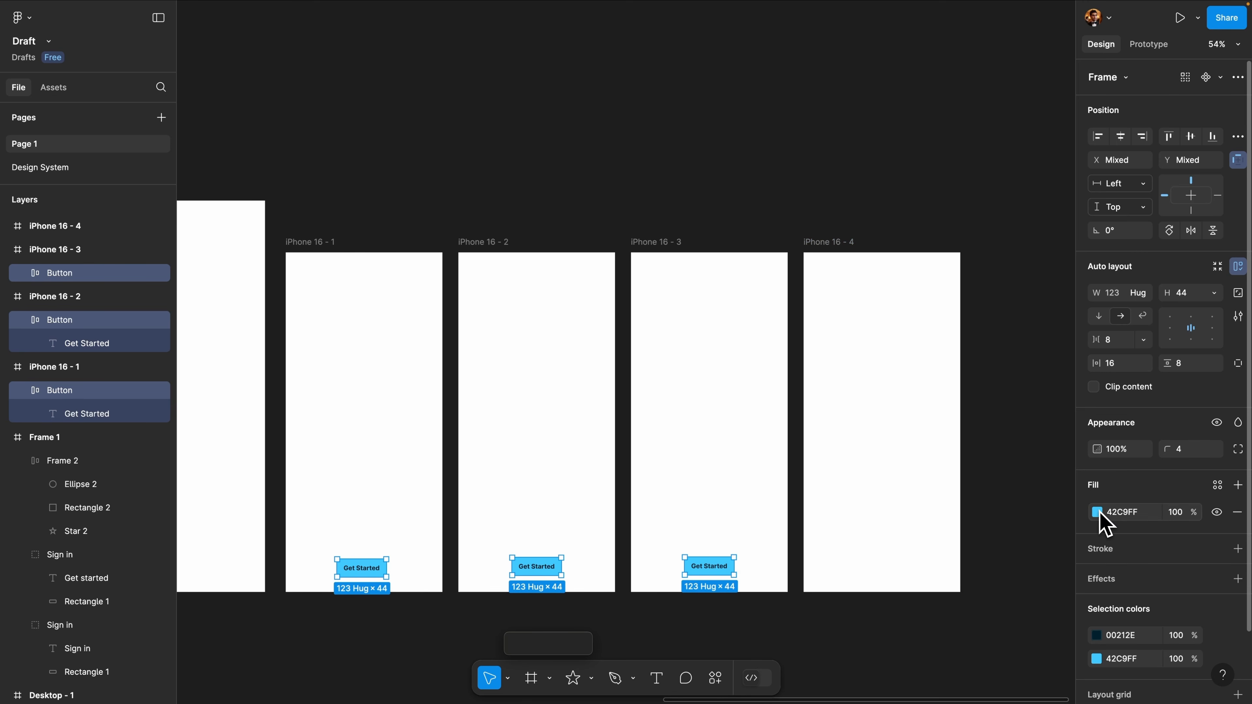
{"action": "left_click", "coordinate": [1099, 514]}
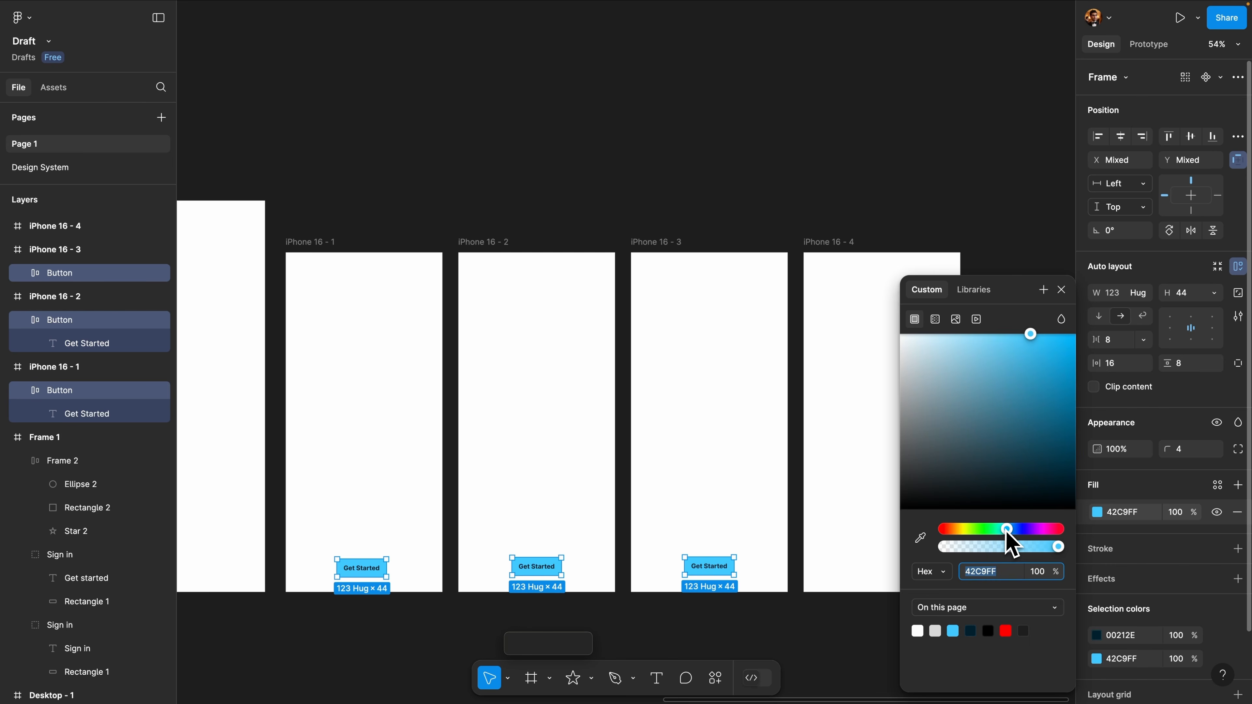
{"action": "left_click_drag", "start_coordinate": [1008, 529], "coordinate": [968, 534]}
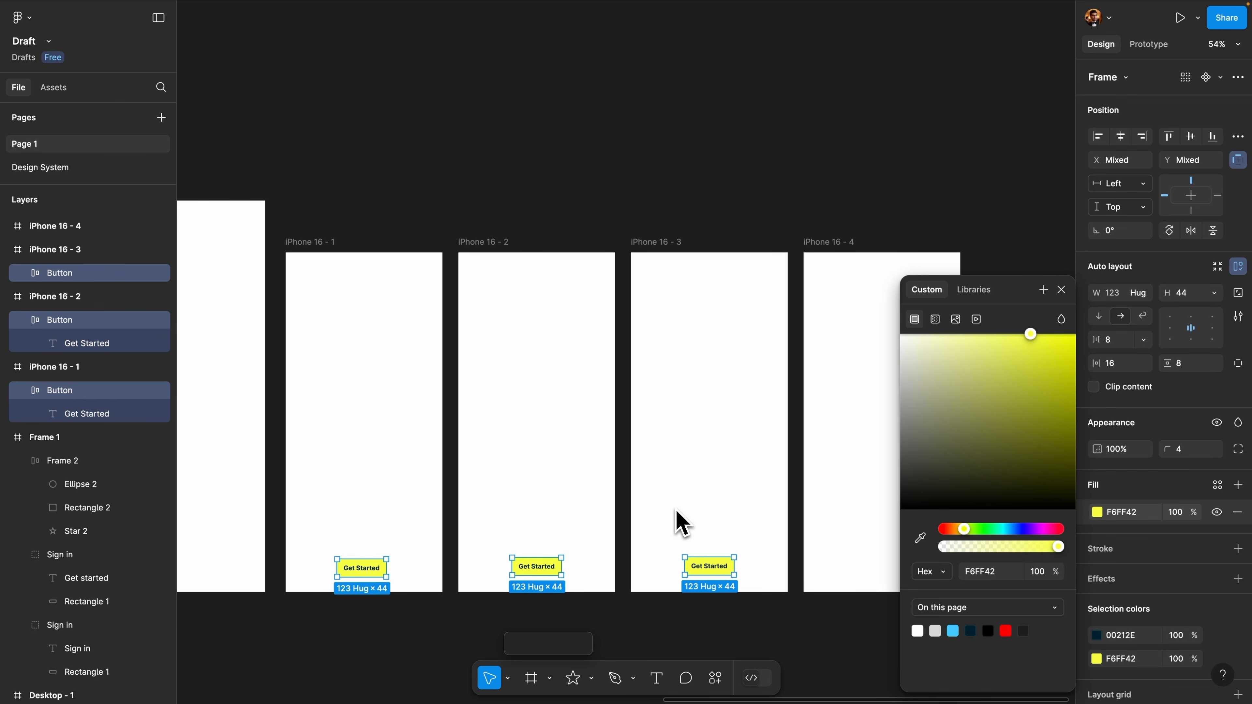
{"action": "left_click", "coordinate": [1062, 289]}
{"action": "key", "text": "super+z"}
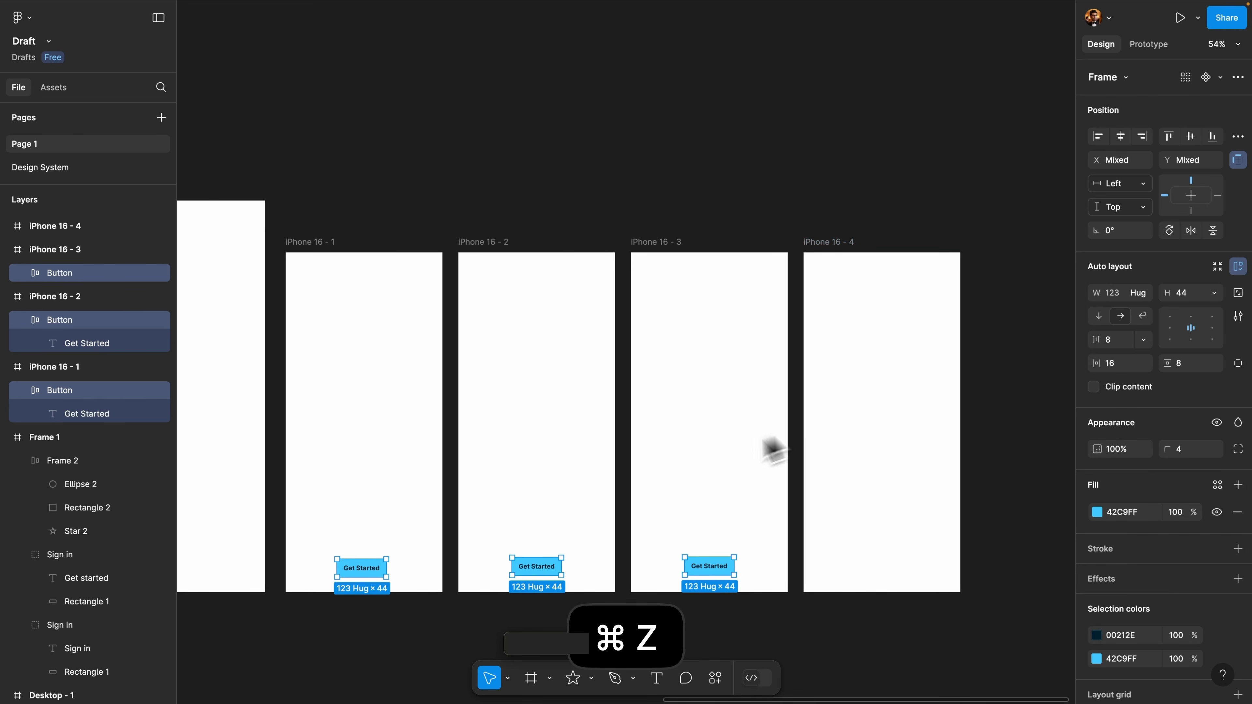
Delete the Get Started buttons from the iPhone 16 - 2 and iPhone 16 - 3 frames
{"action": "scroll", "coordinate": [632, 559], "scroll_direction": "up", "scroll_amount": 5}
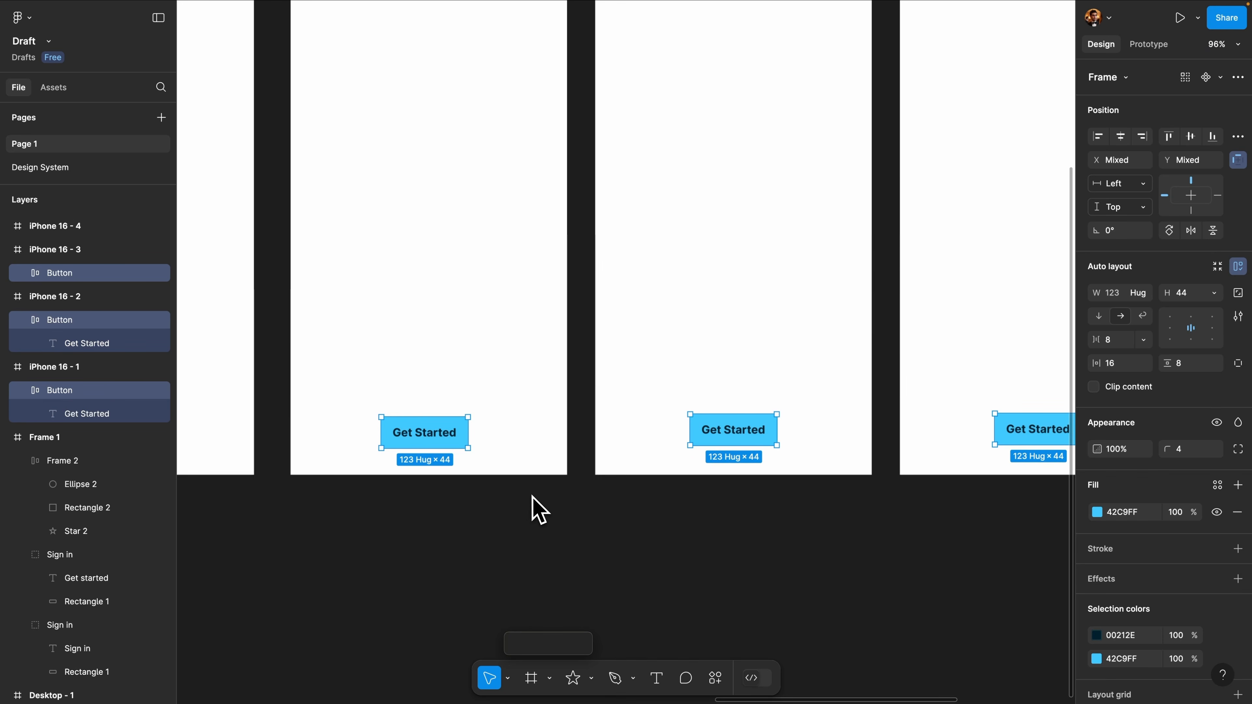
{"action": "left_click", "coordinate": [772, 434]}
{"action": "scroll", "coordinate": [836, 453], "scroll_direction": "right", "scroll_amount": 5}
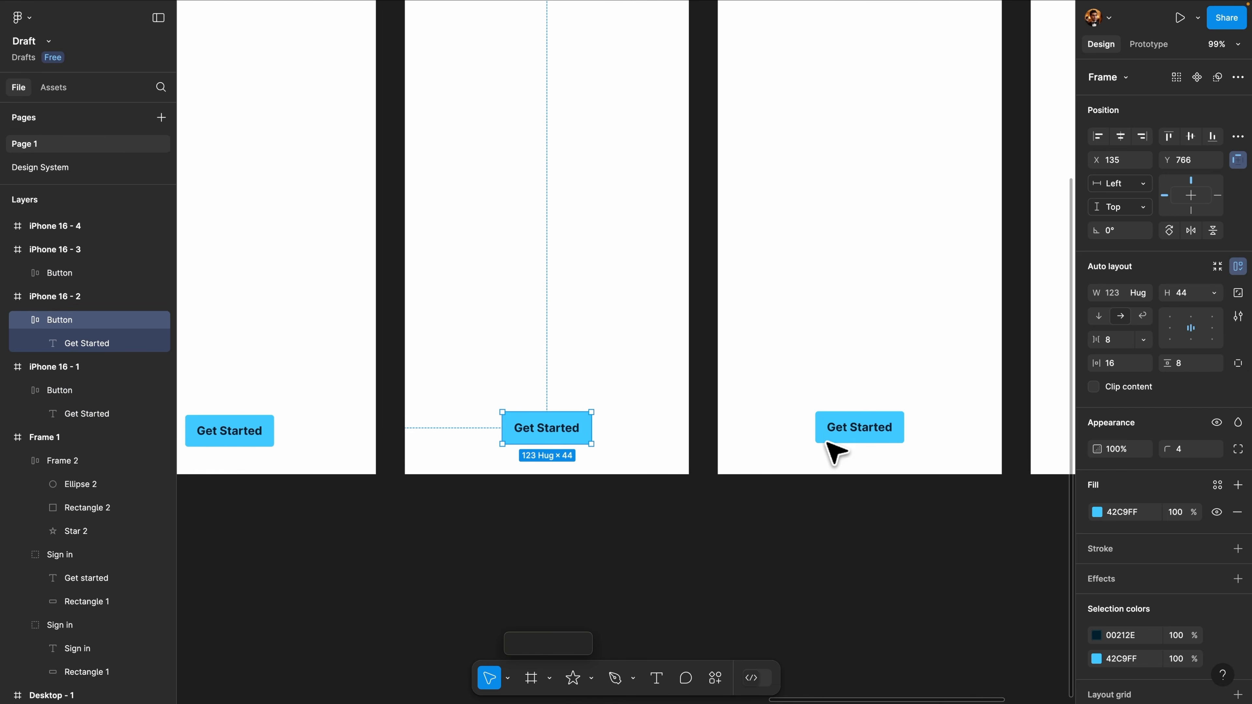
{"action": "key", "text": "BackSpace"}
{"action": "left_click", "coordinate": [848, 436]}
{"action": "scroll", "coordinate": [848, 436], "scroll_direction": "right", "scroll_amount": 5}
{"action": "key", "text": "BackSpace"}
{"action": "scroll", "coordinate": [633, 447], "scroll_direction": "left", "scroll_amount": 4}
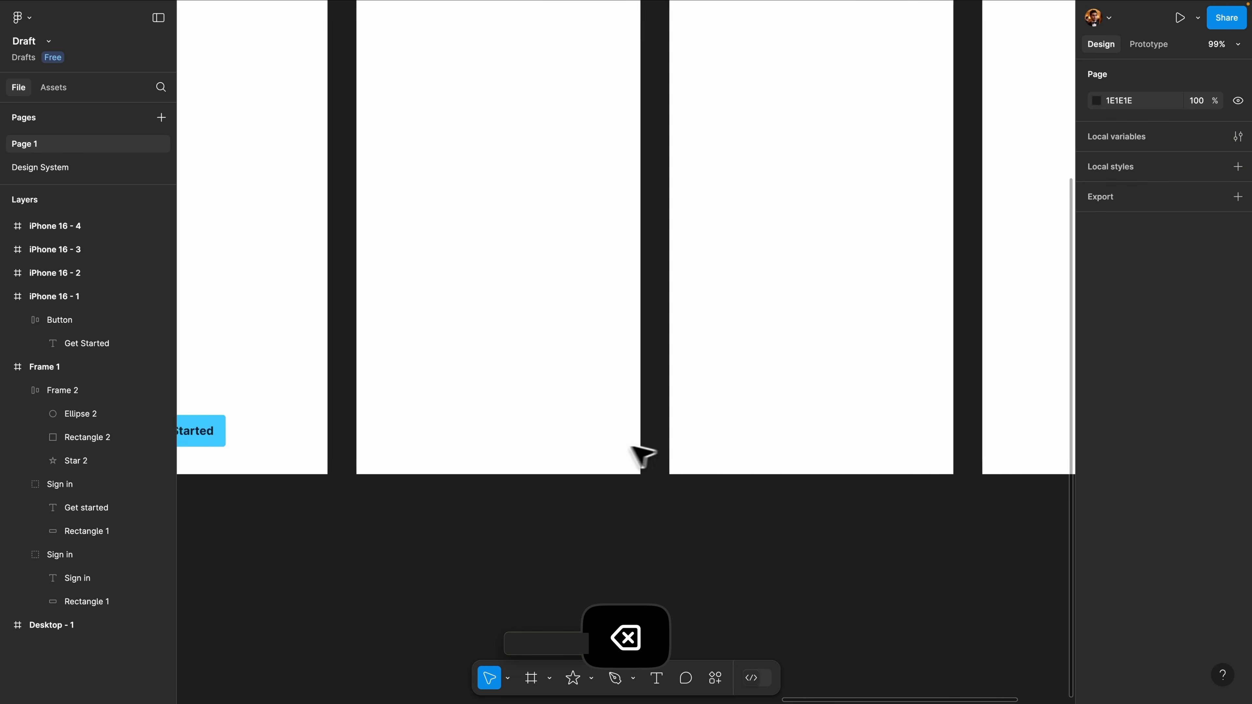
Turn the Get Started button in the iPhone 16 - 1 frame into a component
{"action": "scroll", "coordinate": [627, 455], "scroll_direction": "left", "scroll_amount": 8}
{"action": "left_click", "coordinate": [613, 441]}
{"action": "scroll", "coordinate": [671, 461], "scroll_direction": "left", "scroll_amount": 2}
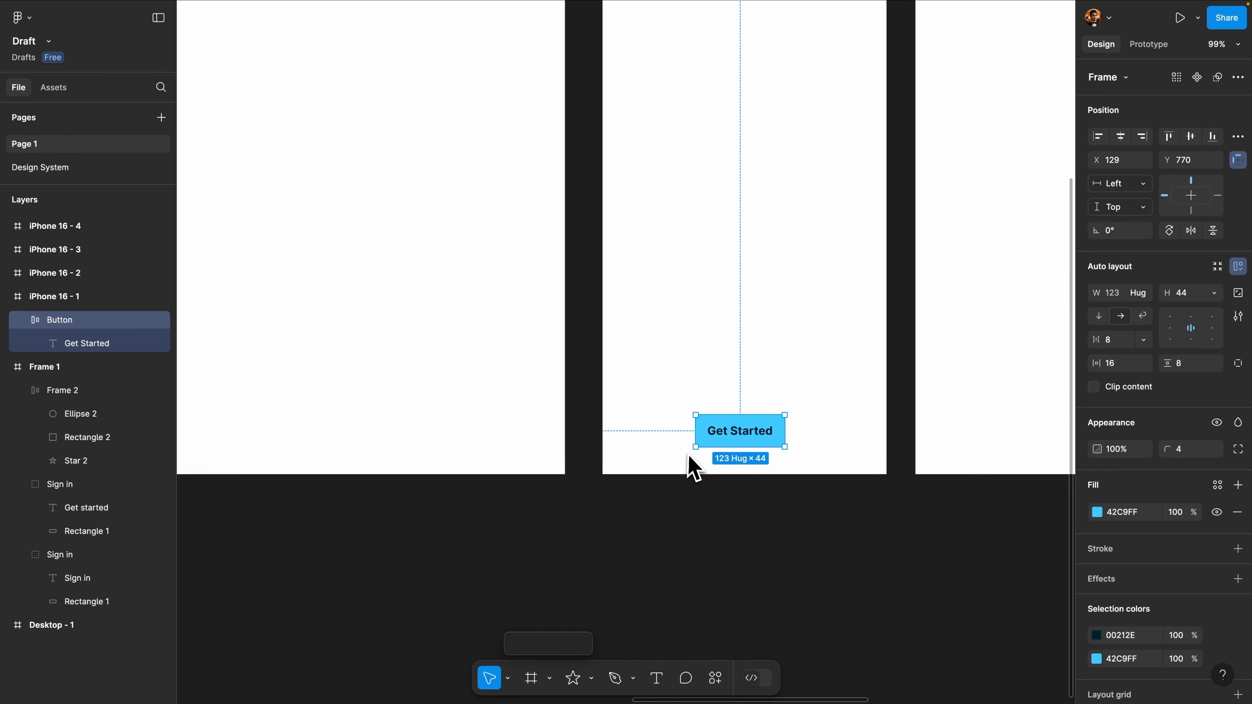
{"action": "scroll", "coordinate": [693, 469], "scroll_direction": "left", "scroll_amount": 1}
{"action": "scroll", "coordinate": [769, 448], "scroll_direction": "up", "scroll_amount": 5}
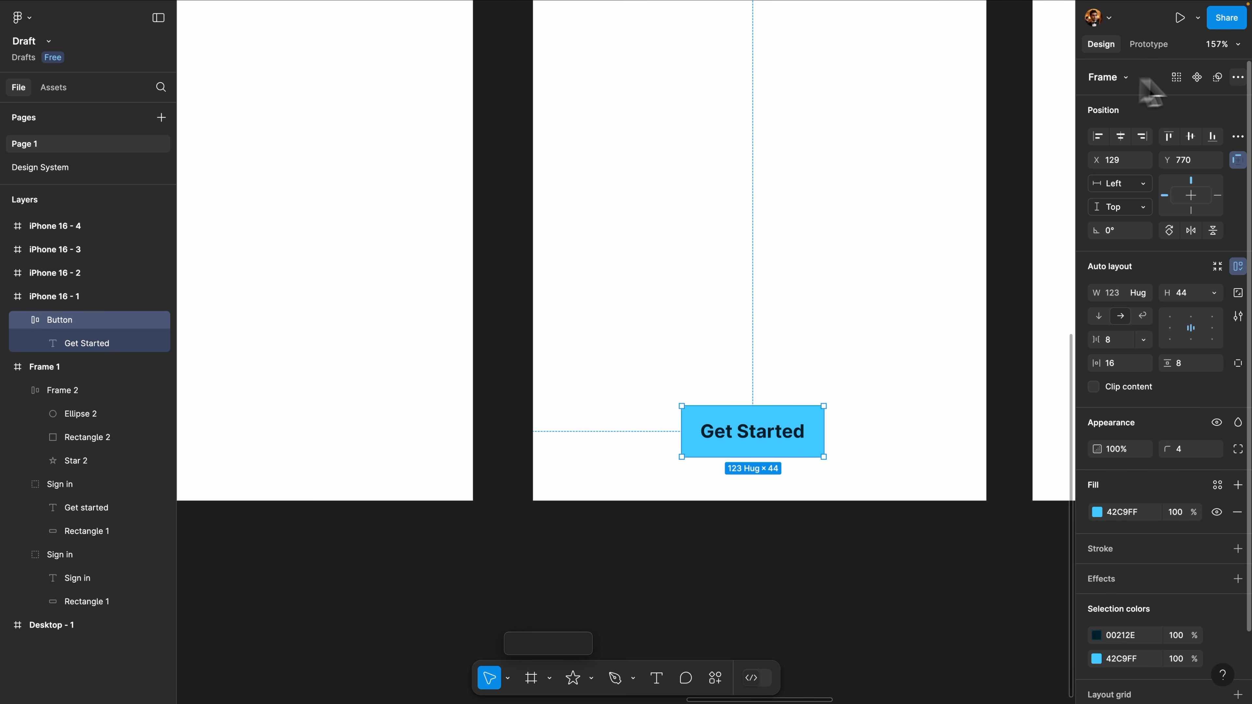
{"action": "left_click", "coordinate": [1198, 77]}
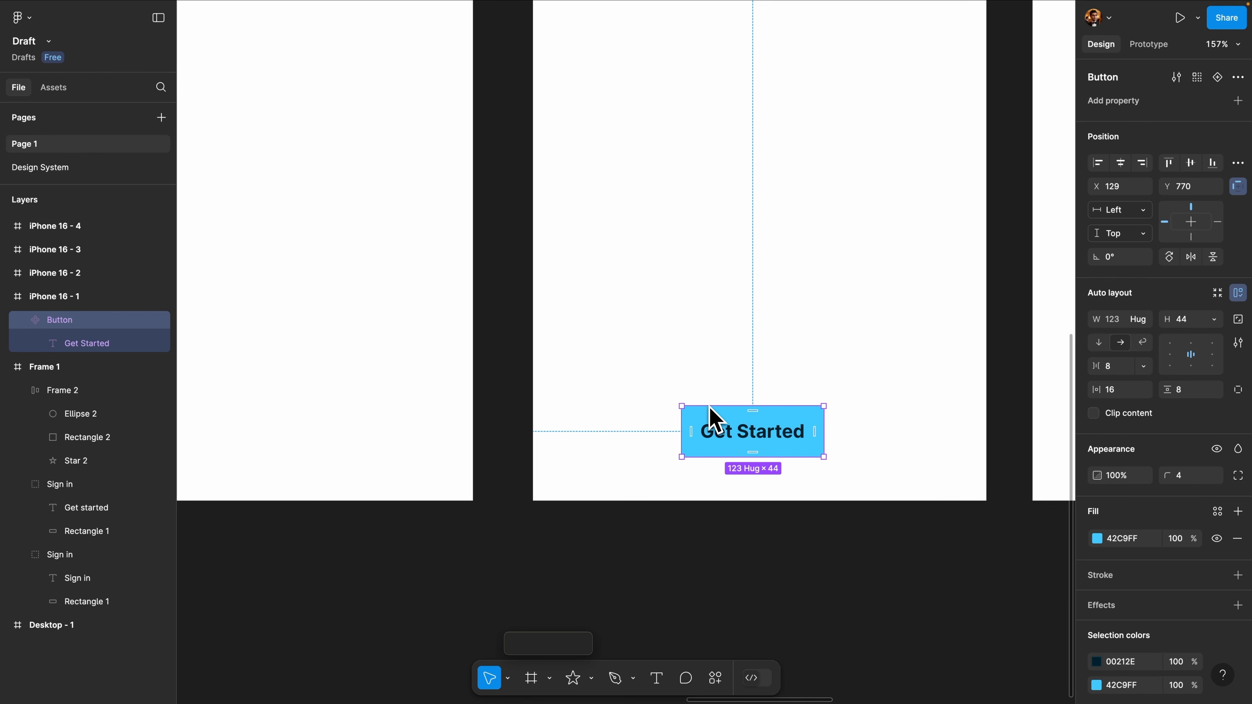
Insert an instance of this file's Button component into iPhone 16 - 1 above the main button, at about X 135, Y 588
{"action": "left_click", "coordinate": [55, 92]}
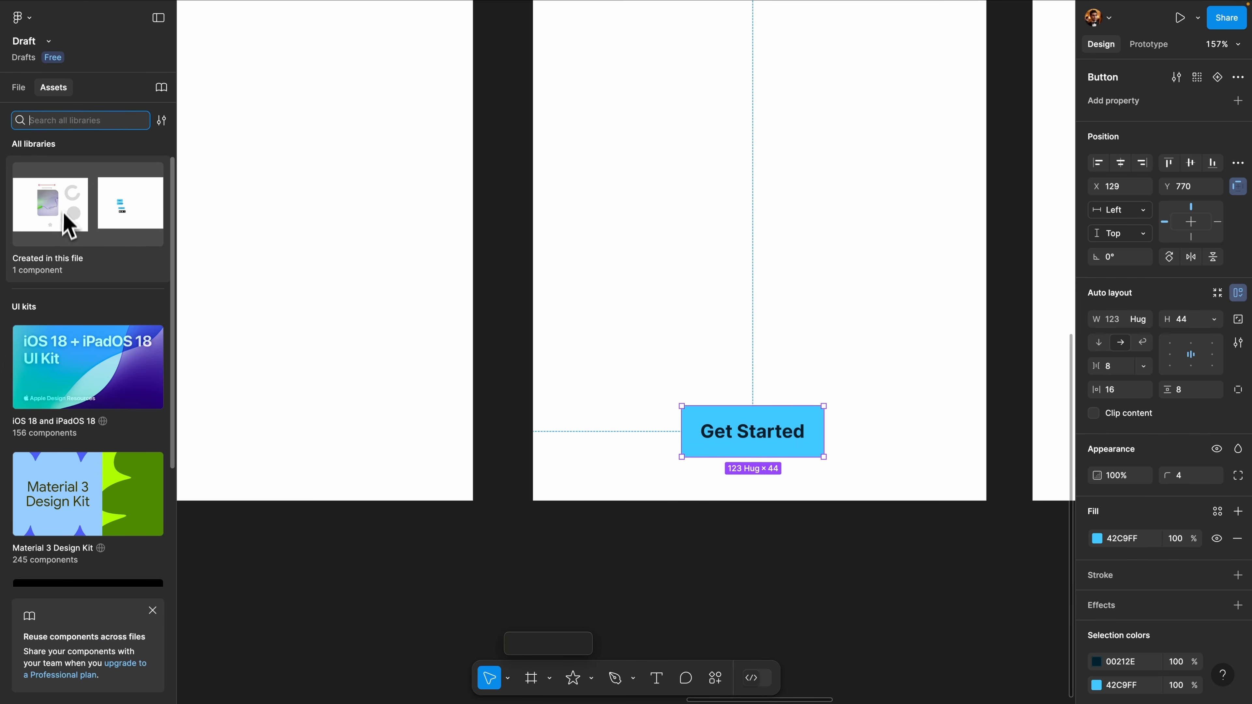
{"action": "left_click", "coordinate": [68, 232]}
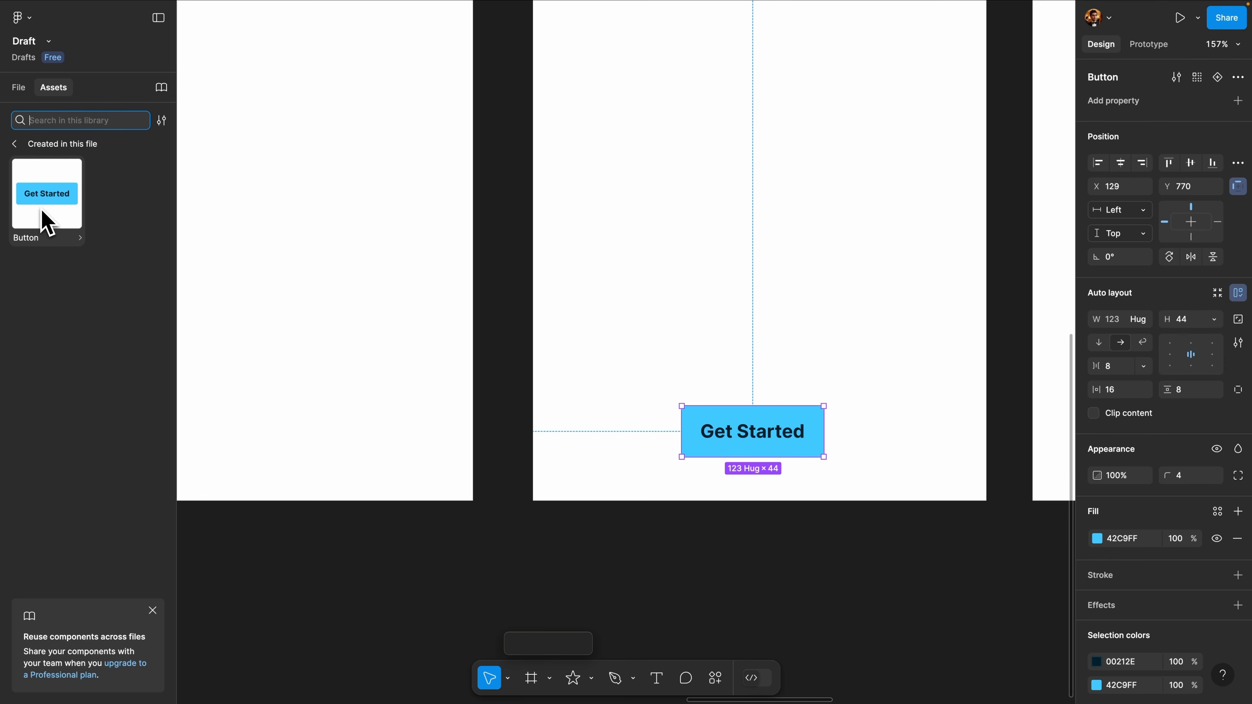
{"action": "left_click_drag", "start_coordinate": [47, 222], "coordinate": [721, 199]}
{"action": "left_click", "coordinate": [19, 89]}
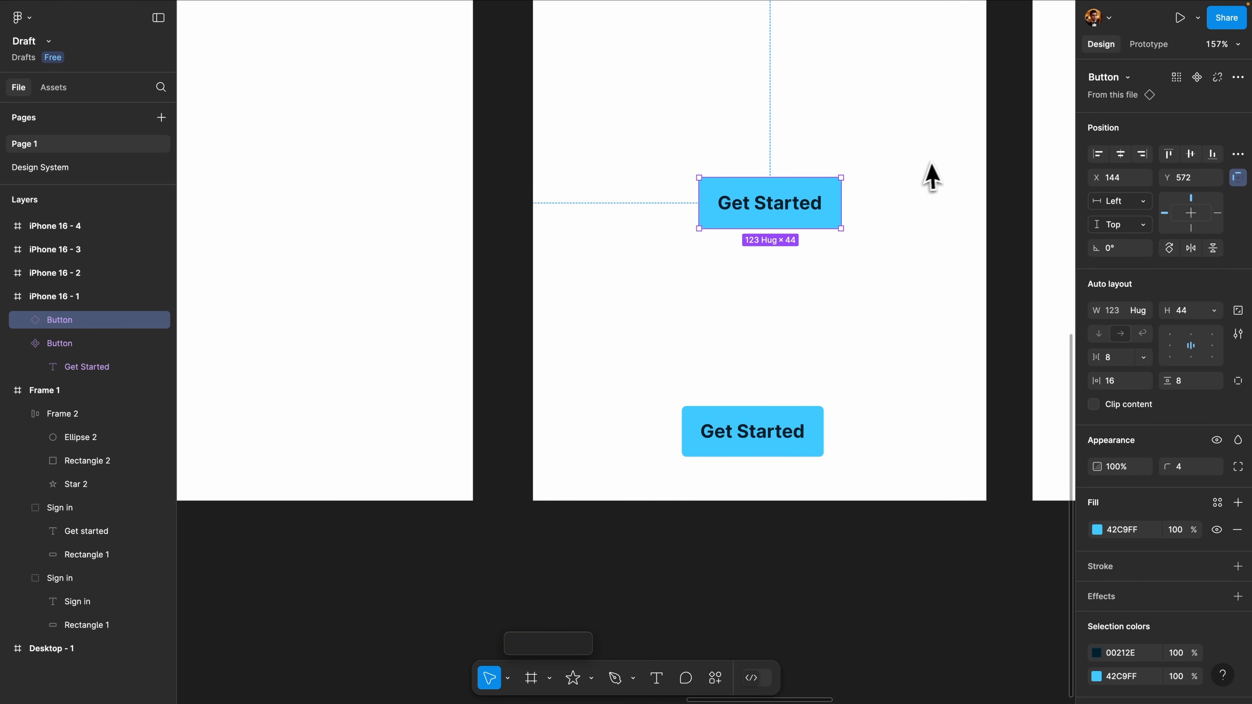
{"action": "left_click_drag", "start_coordinate": [790, 207], "coordinate": [779, 232]}
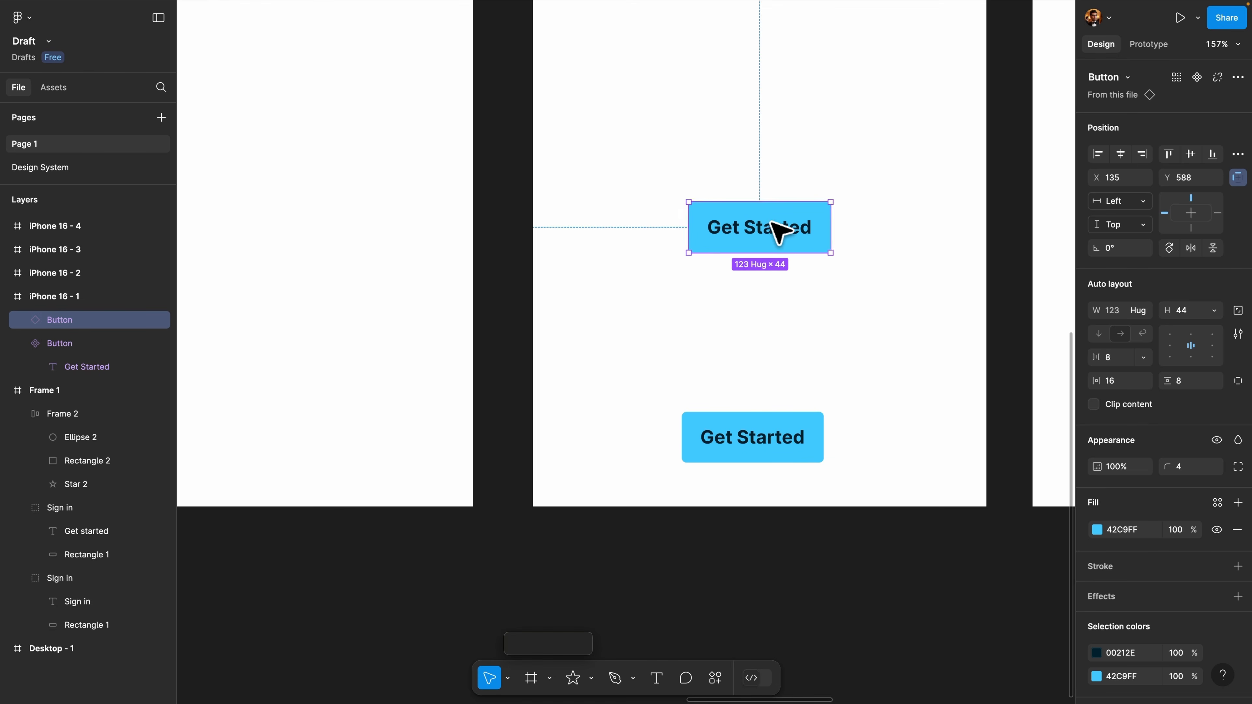
{"action": "scroll", "coordinate": [772, 222], "scroll_direction": "up", "scroll_amount": 1}
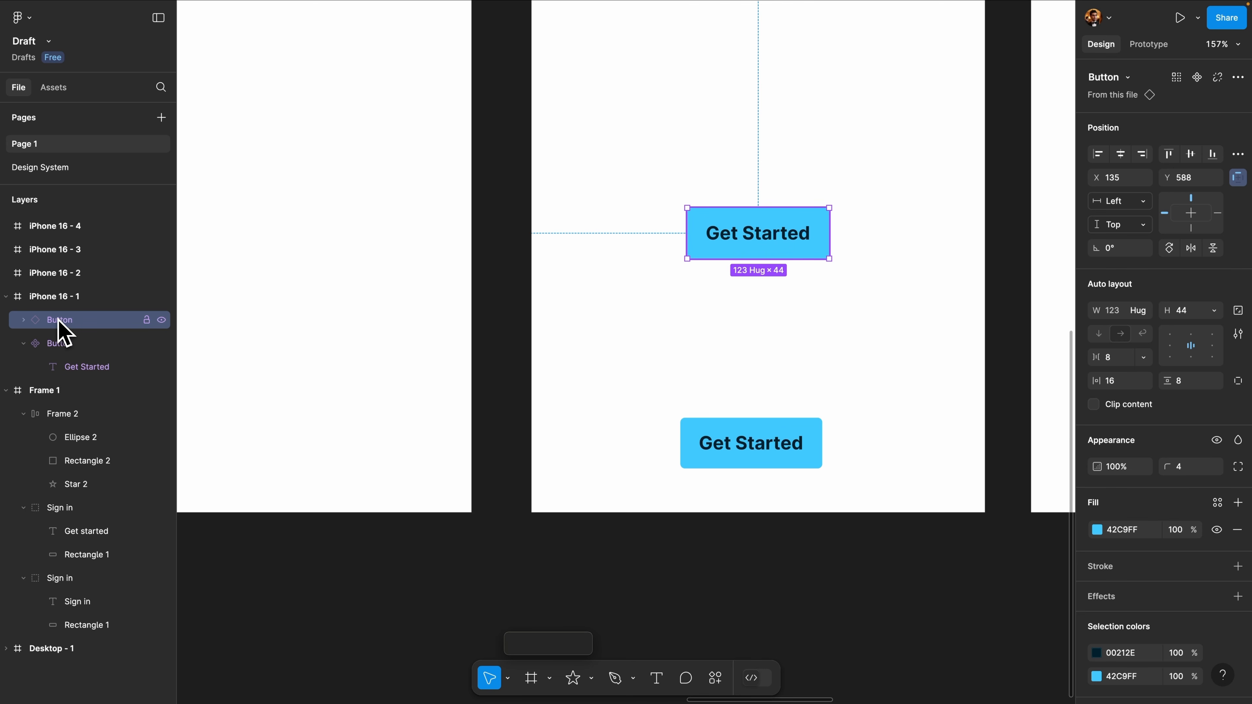
Move the Button instance to the bottom centre of iPhone 16 - 2 and duplicate it into iPhone 16 - 3 and iPhone 16 - 4
{"action": "left_click", "coordinate": [33, 348]}
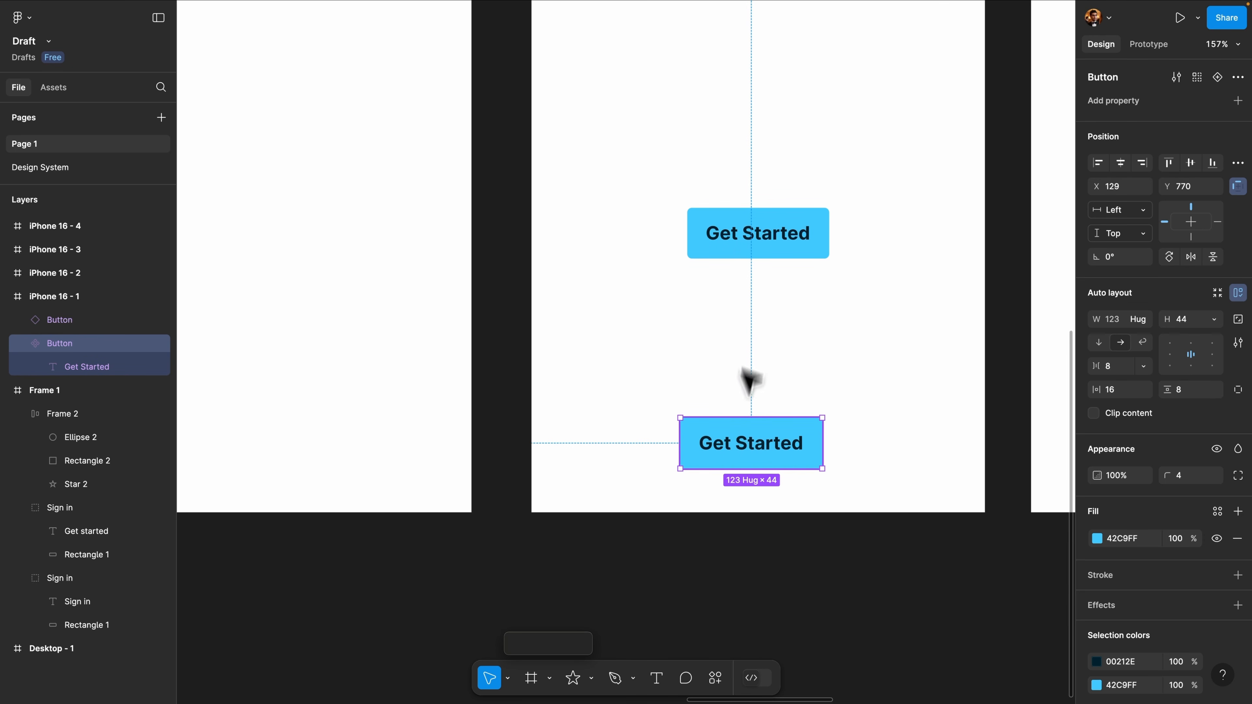
{"action": "left_click", "coordinate": [758, 246]}
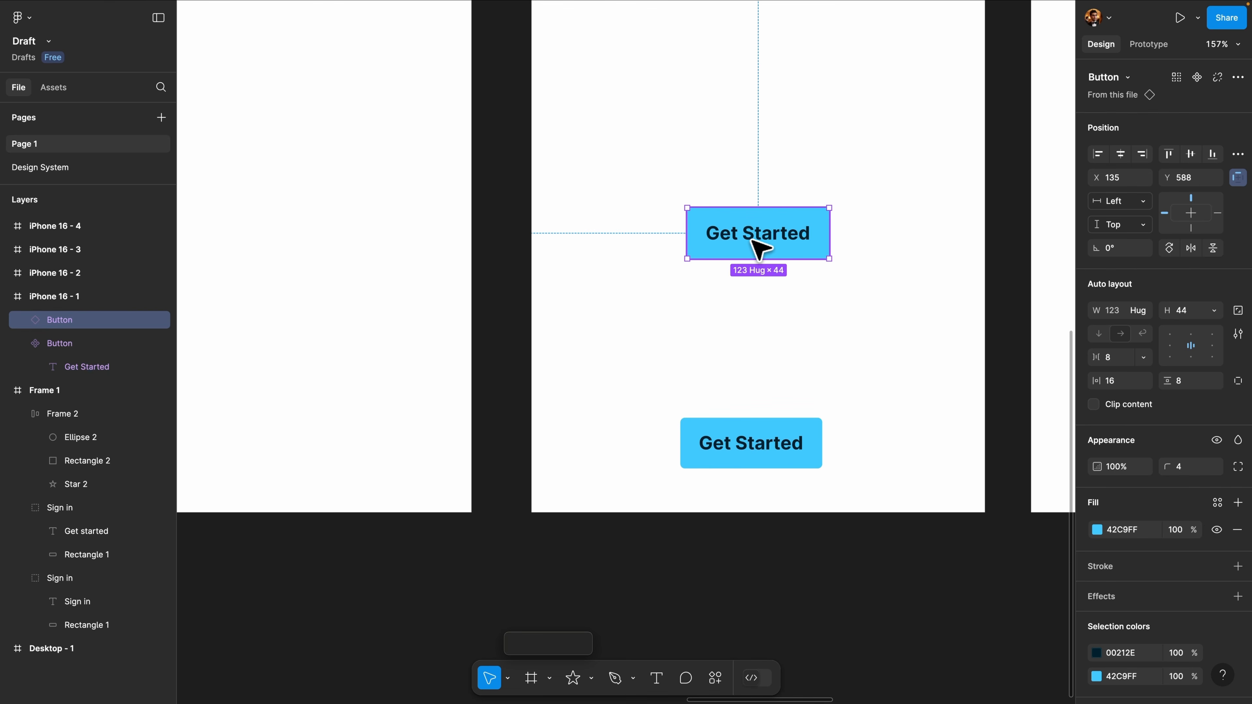
{"action": "key", "text": "Tab"}
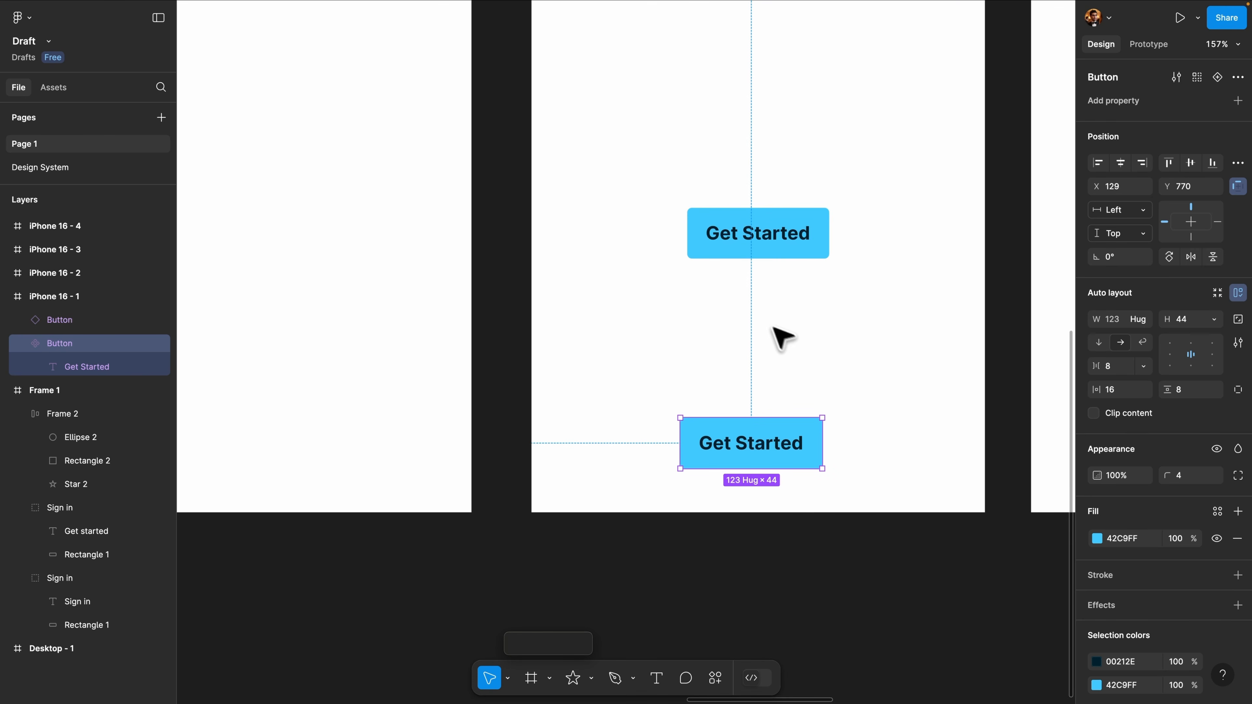
{"action": "scroll", "coordinate": [783, 336], "scroll_direction": "down", "scroll_amount": 5}
{"action": "left_click", "coordinate": [409, 326]}
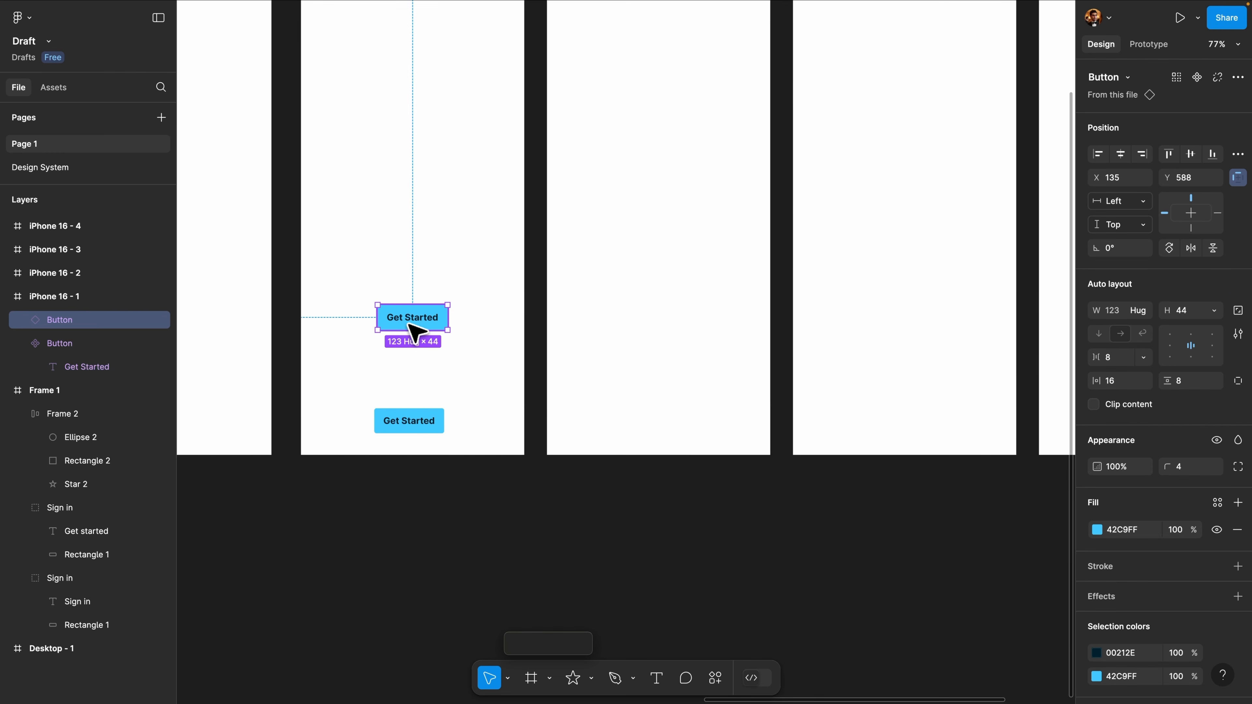
{"action": "left_click_drag", "start_coordinate": [398, 325], "coordinate": [902, 424]}
{"action": "key", "text": "super+d"}
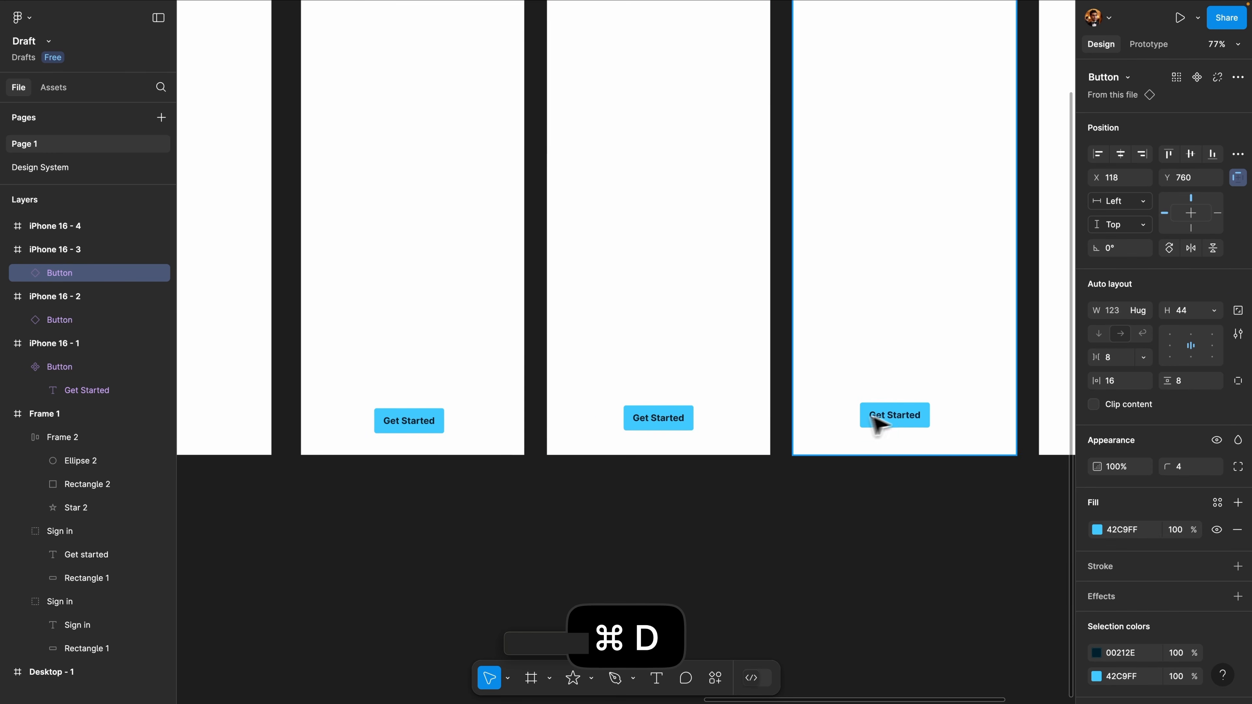
{"action": "scroll", "coordinate": [898, 426], "scroll_direction": "right", "scroll_amount": 10}
{"action": "key", "text": "super+d"}
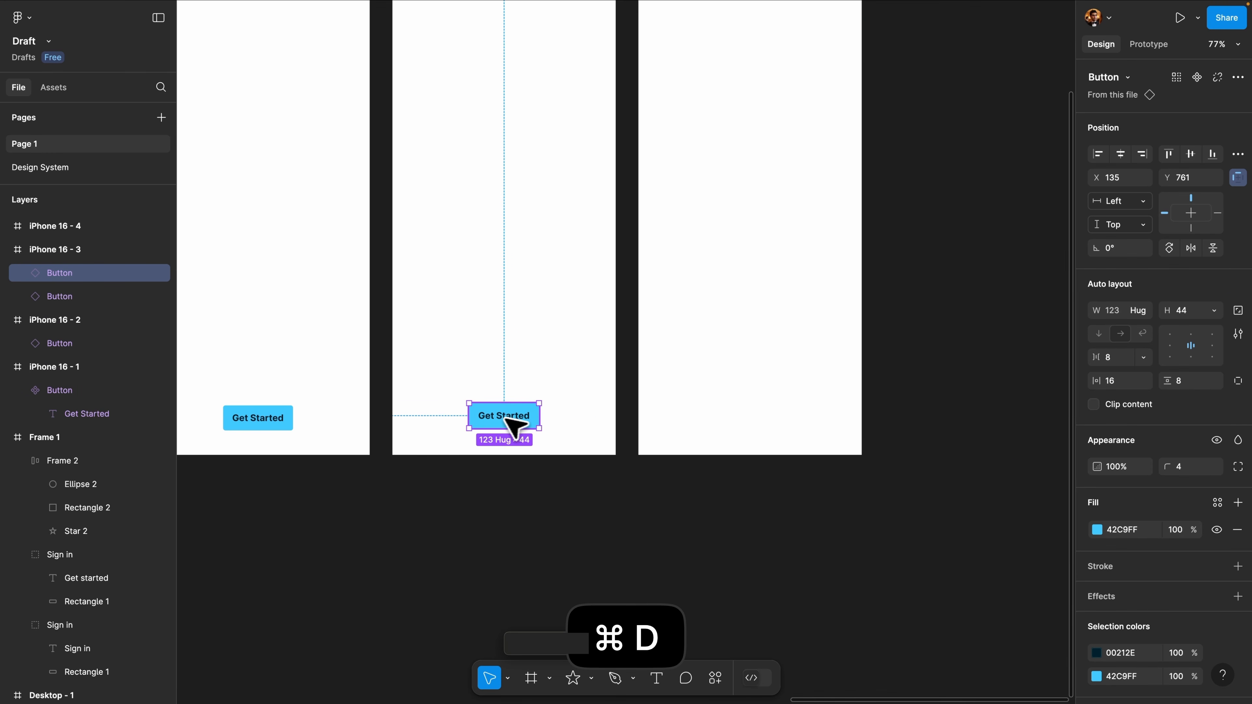
{"action": "left_click_drag", "start_coordinate": [508, 427], "coordinate": [756, 428]}
{"action": "scroll", "coordinate": [565, 407], "scroll_direction": "left", "scroll_amount": 5}
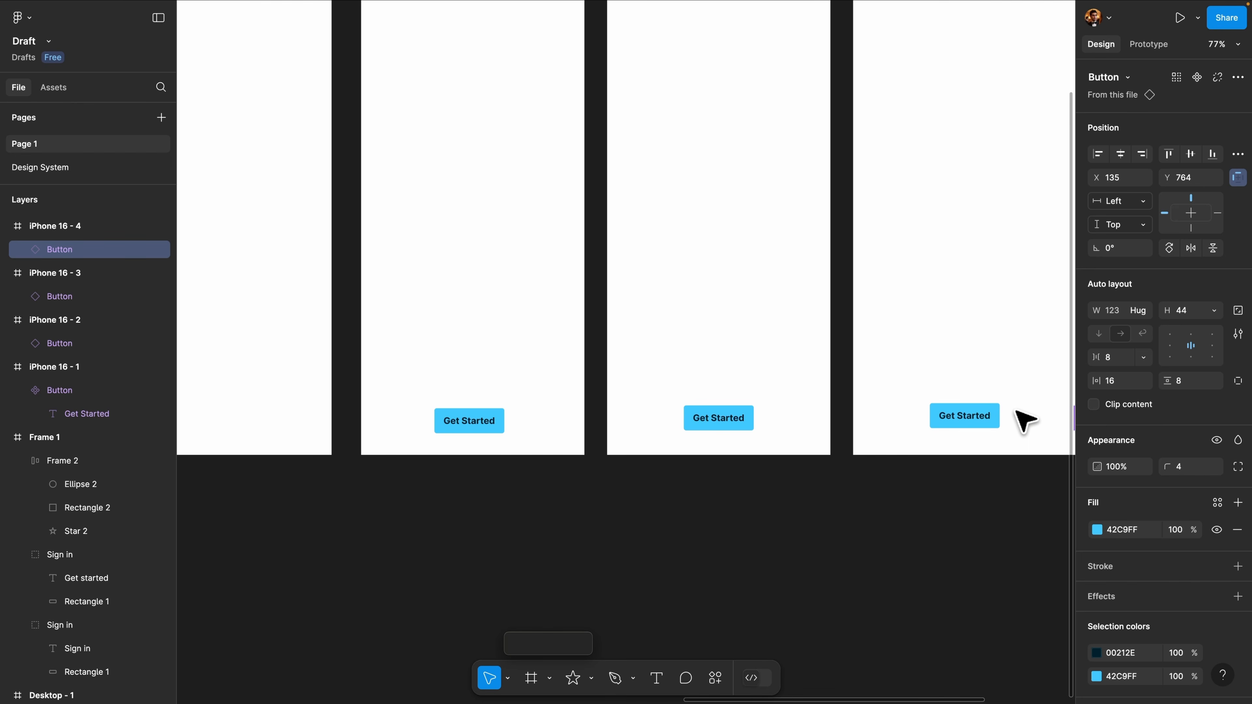
Change the fill of the main Button component in iPhone 16 - 1 to light red E96262
{"action": "left_click", "coordinate": [490, 422]}
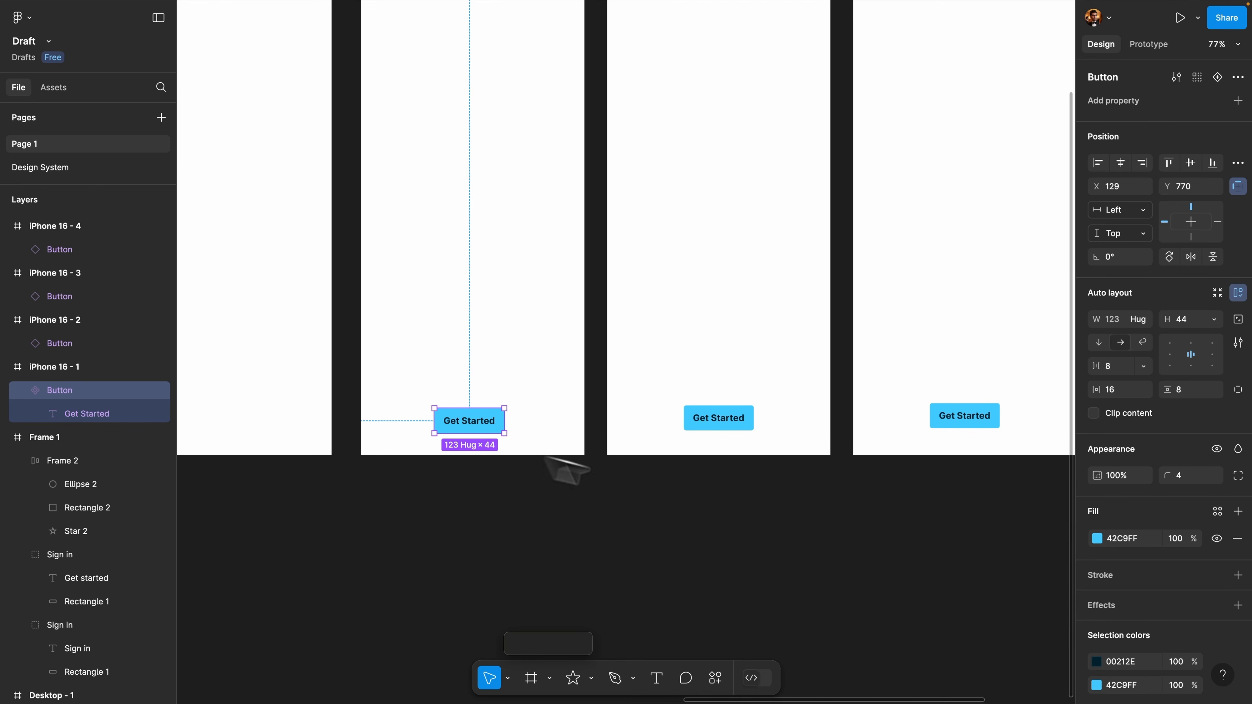
{"action": "left_click", "coordinate": [1097, 538]}
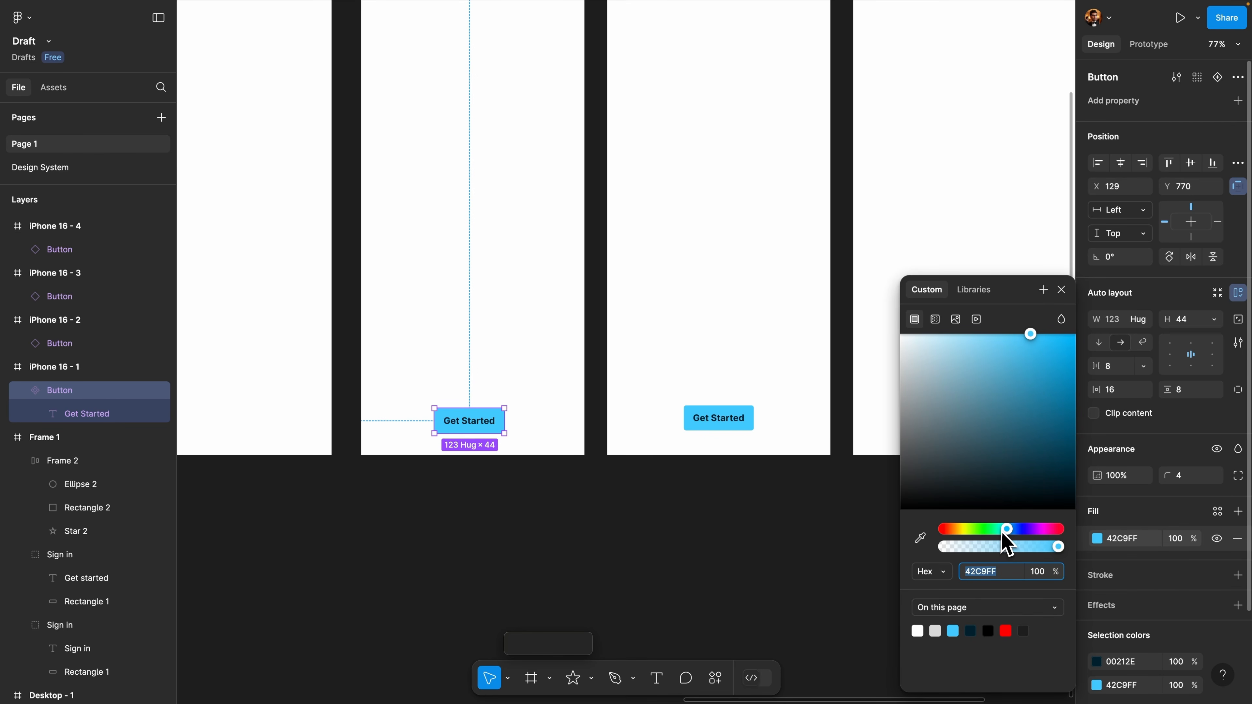
{"action": "left_click_drag", "start_coordinate": [1008, 529], "coordinate": [932, 539]}
{"action": "left_click_drag", "start_coordinate": [950, 484], "coordinate": [1076, 334]}
{"action": "scroll", "coordinate": [883, 397], "scroll_direction": "left", "scroll_amount": 3}
{"action": "left_click_drag", "start_coordinate": [1003, 376], "coordinate": [1001, 351]}
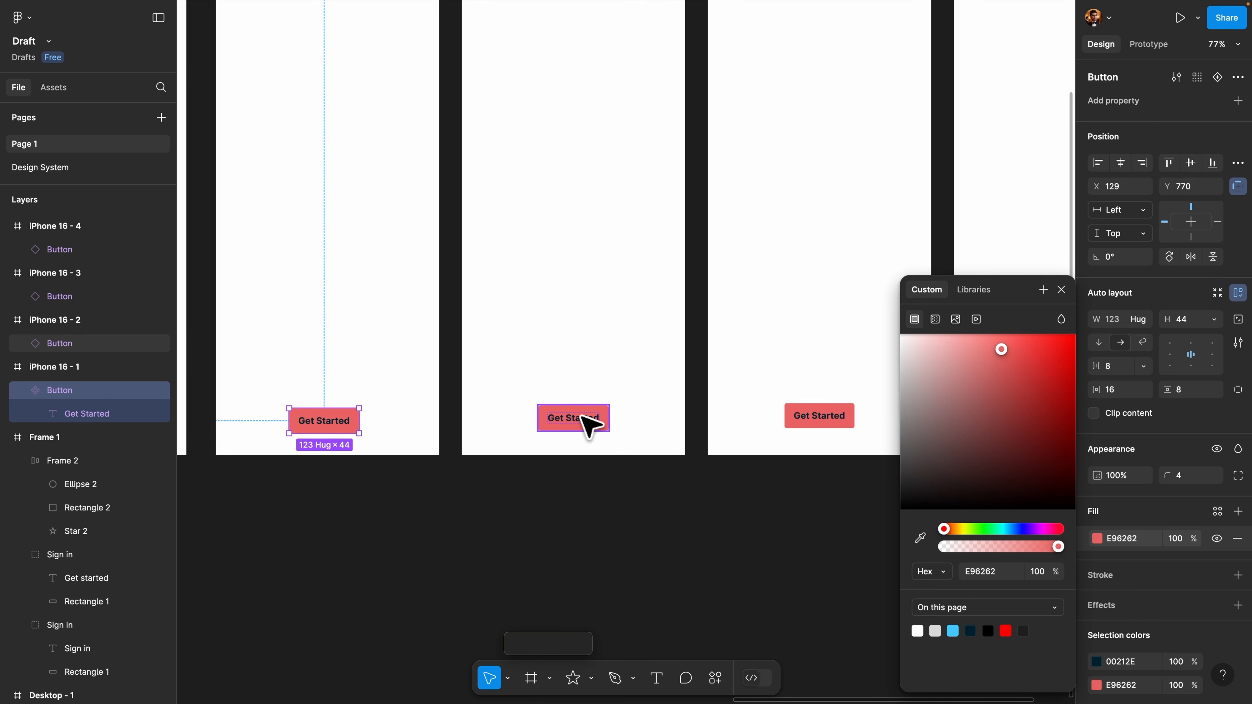
Override the fill of the Button instance in iPhone 16 - 2 with teal 62E9CC
{"action": "left_click", "coordinate": [589, 426]}
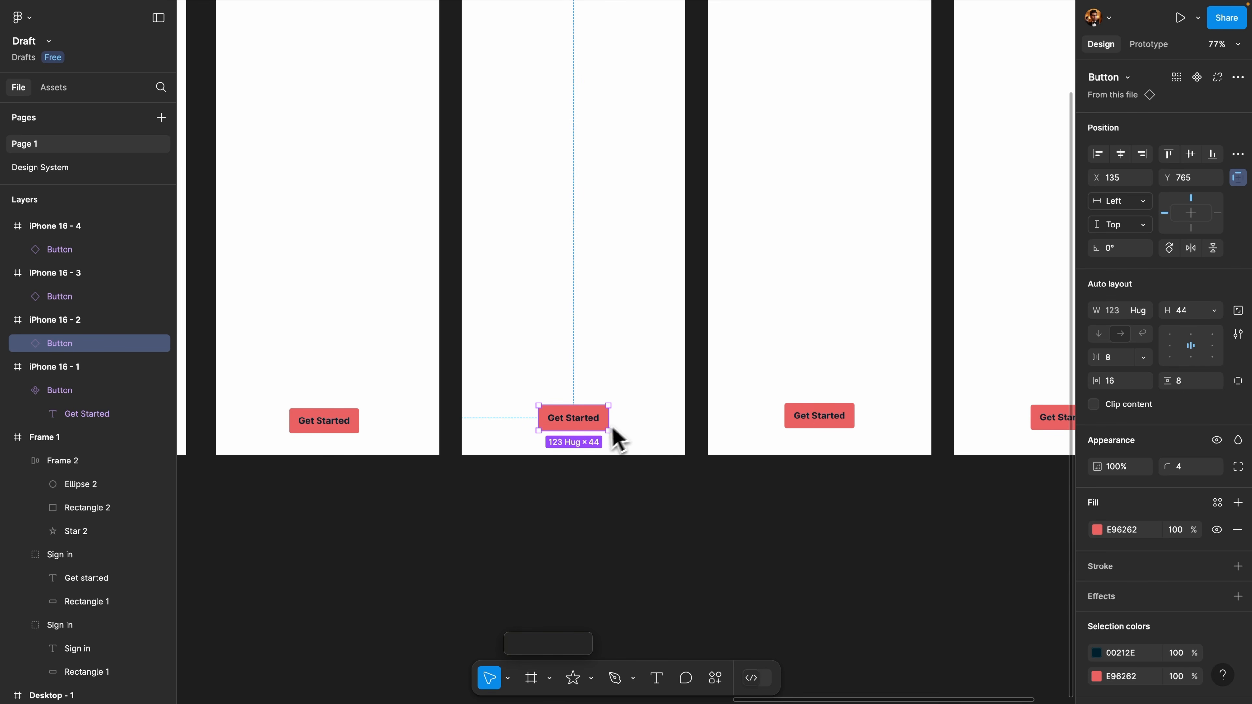
{"action": "scroll", "coordinate": [575, 423], "scroll_direction": "up", "scroll_amount": 2}
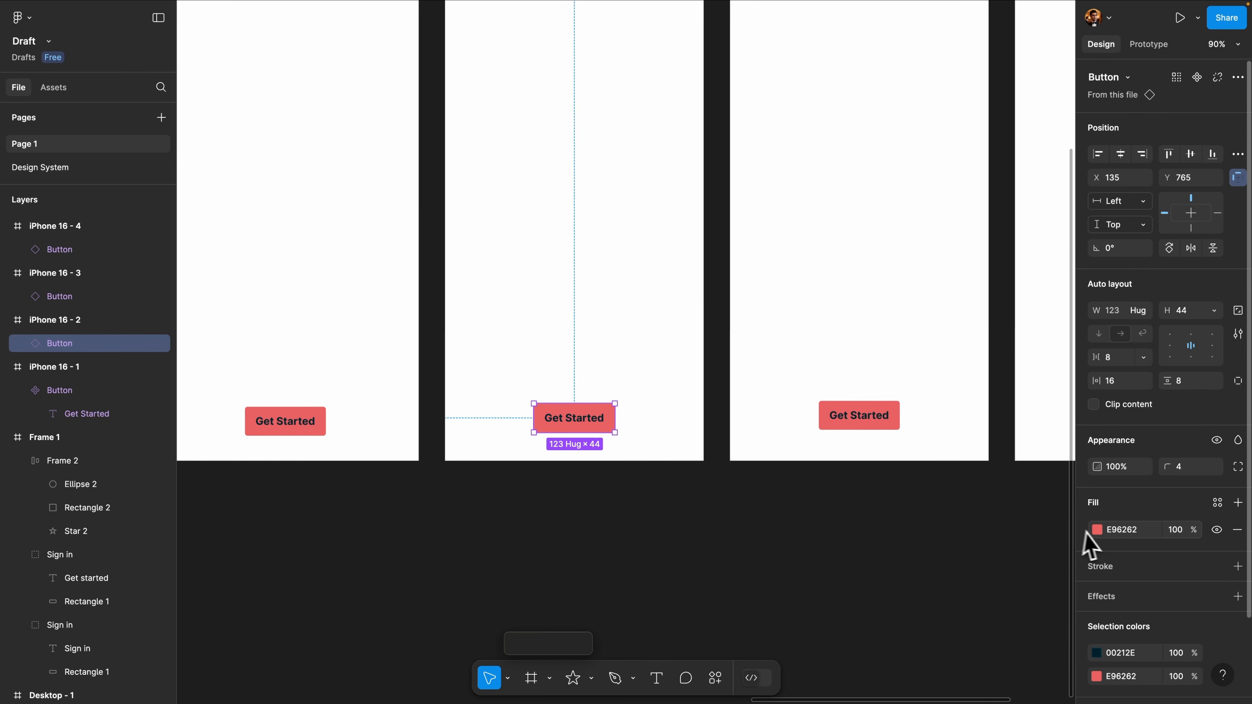
{"action": "left_click", "coordinate": [1098, 531]}
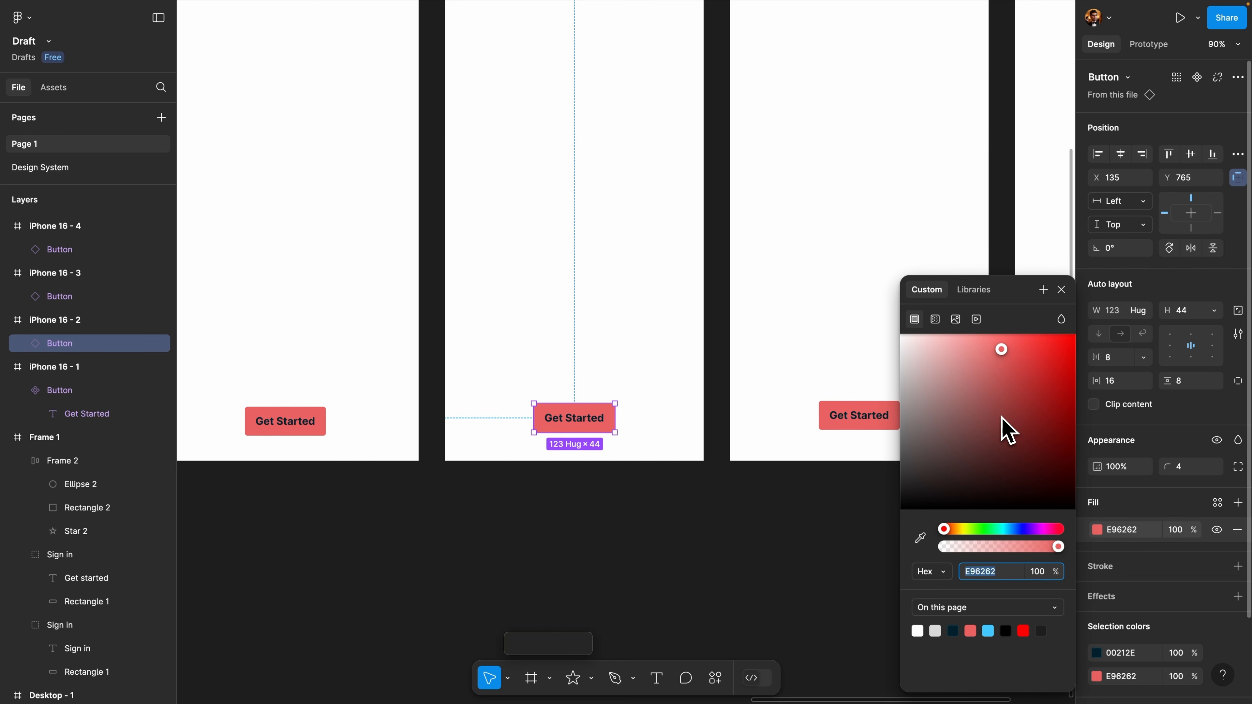
{"action": "left_click_drag", "start_coordinate": [945, 529], "coordinate": [997, 530]}
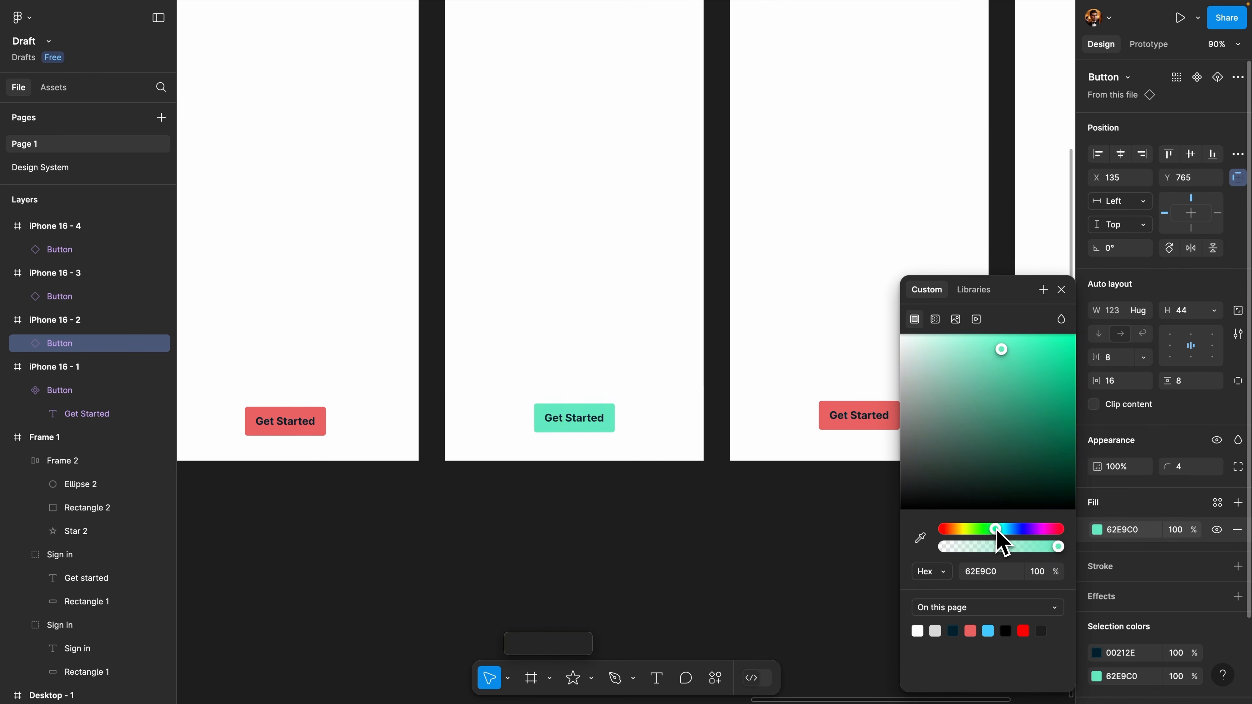
{"action": "left_click", "coordinate": [741, 526]}
{"action": "scroll", "coordinate": [721, 525], "scroll_direction": "down", "scroll_amount": 3}
{"action": "left_click", "coordinate": [636, 452]}
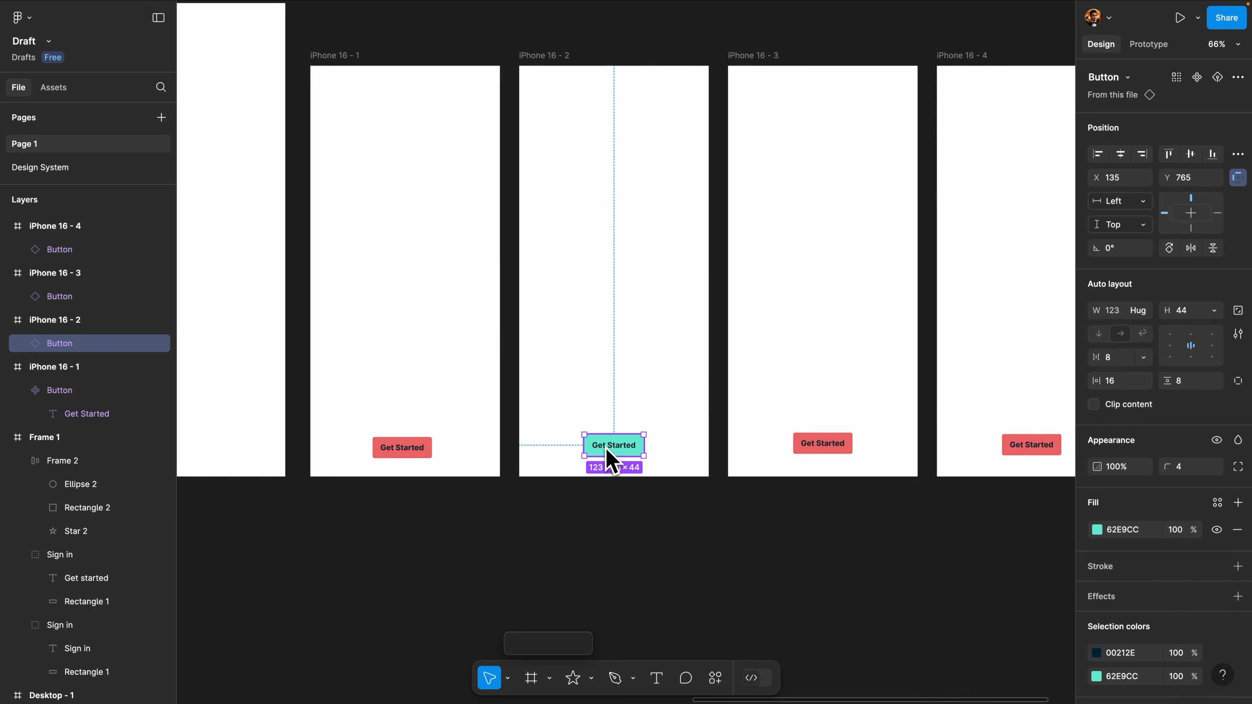
Darken the fill of the main Button component in iPhone 16 - 1 to red 9C3131
{"action": "scroll", "coordinate": [808, 442], "scroll_direction": "right", "scroll_amount": 3}
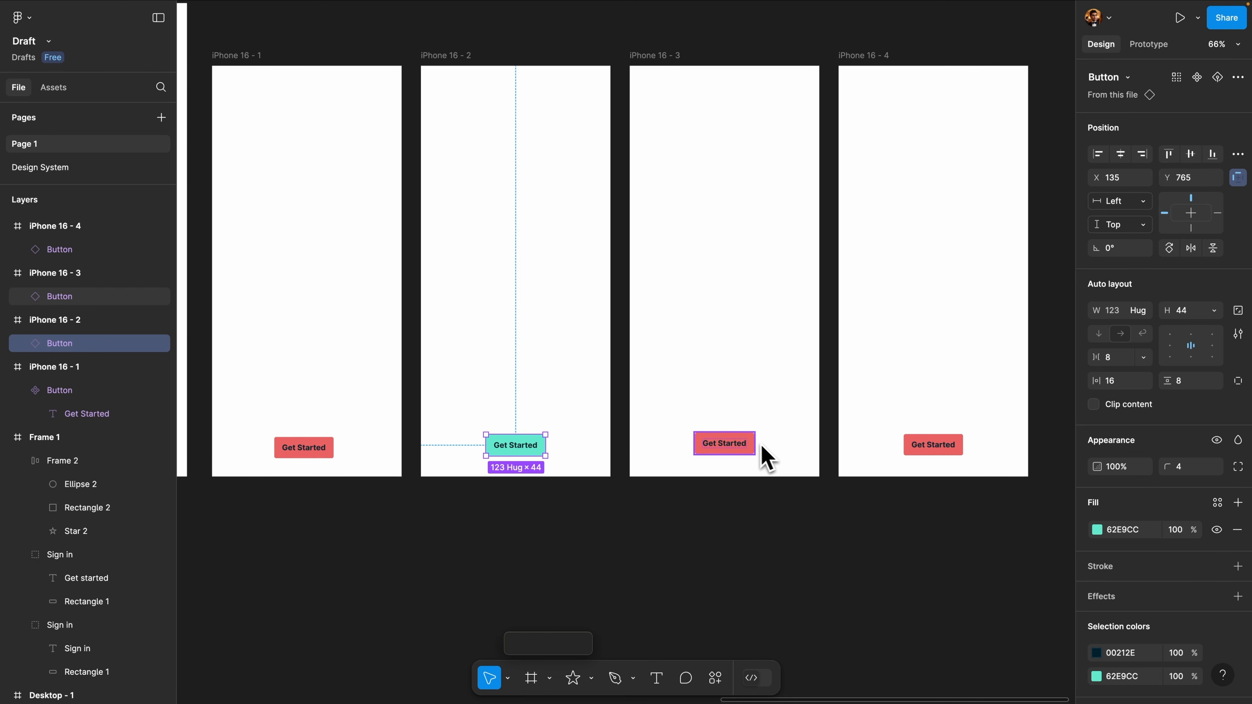
{"action": "left_click", "coordinate": [312, 455]}
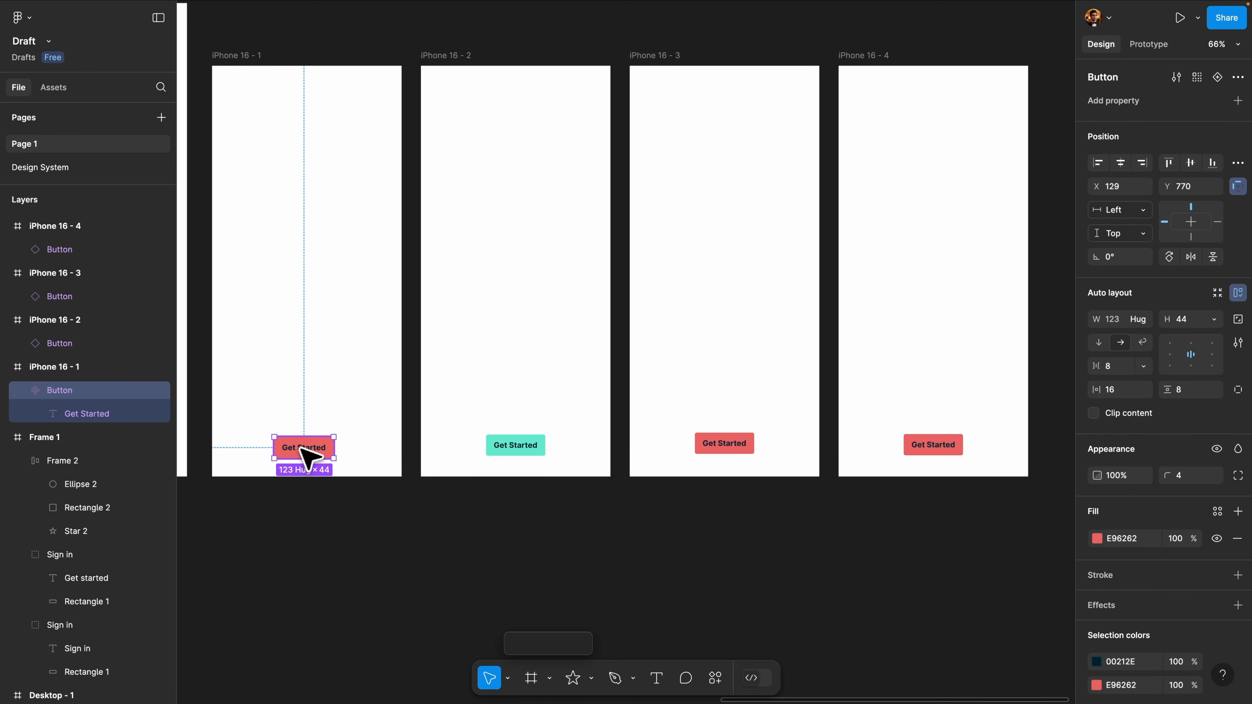
{"action": "left_click", "coordinate": [1098, 538]}
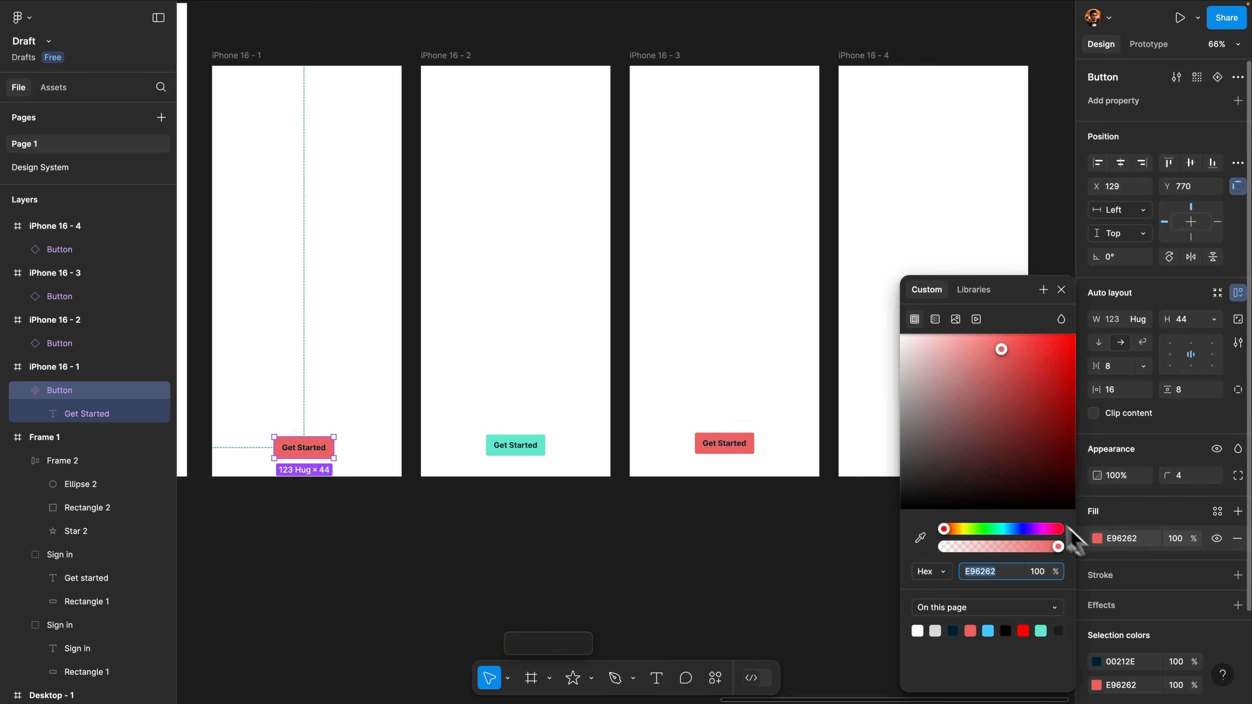
{"action": "left_click", "coordinate": [1023, 384]}
{"action": "left_click", "coordinate": [515, 445]}
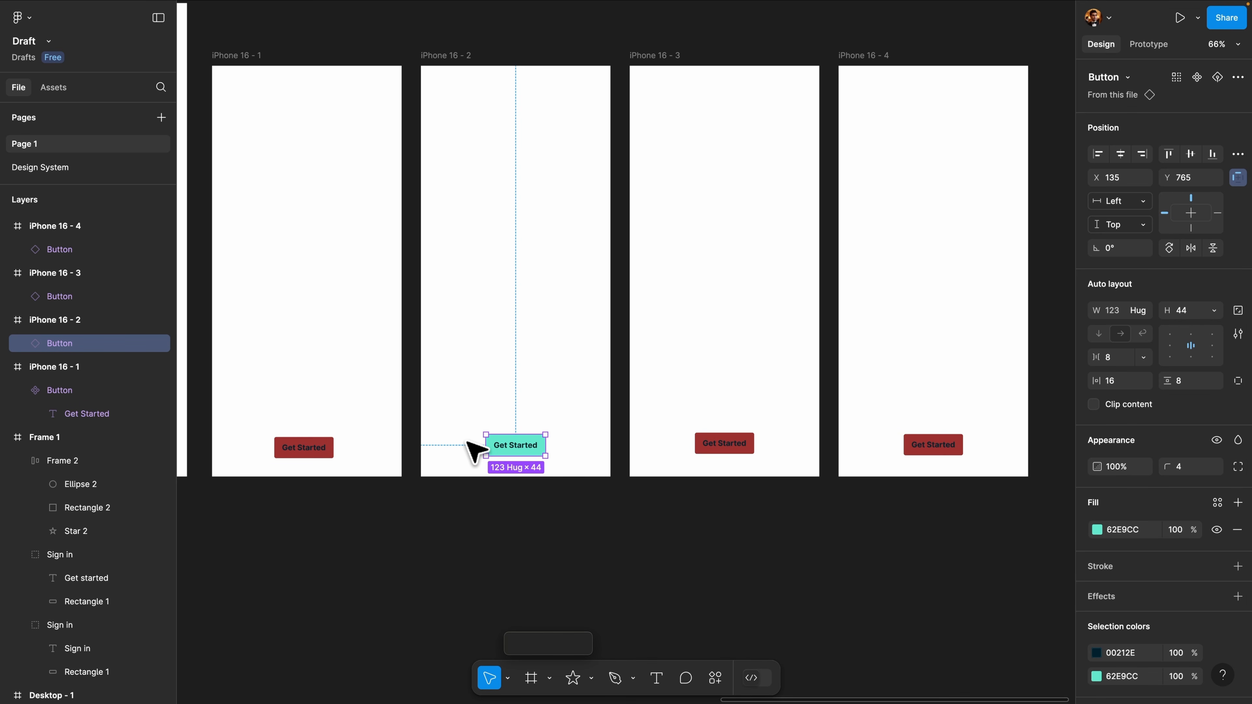
Open the fill colour of the main Button component in iPhone 16 - 1 for editing
{"action": "left_click", "coordinate": [326, 449]}
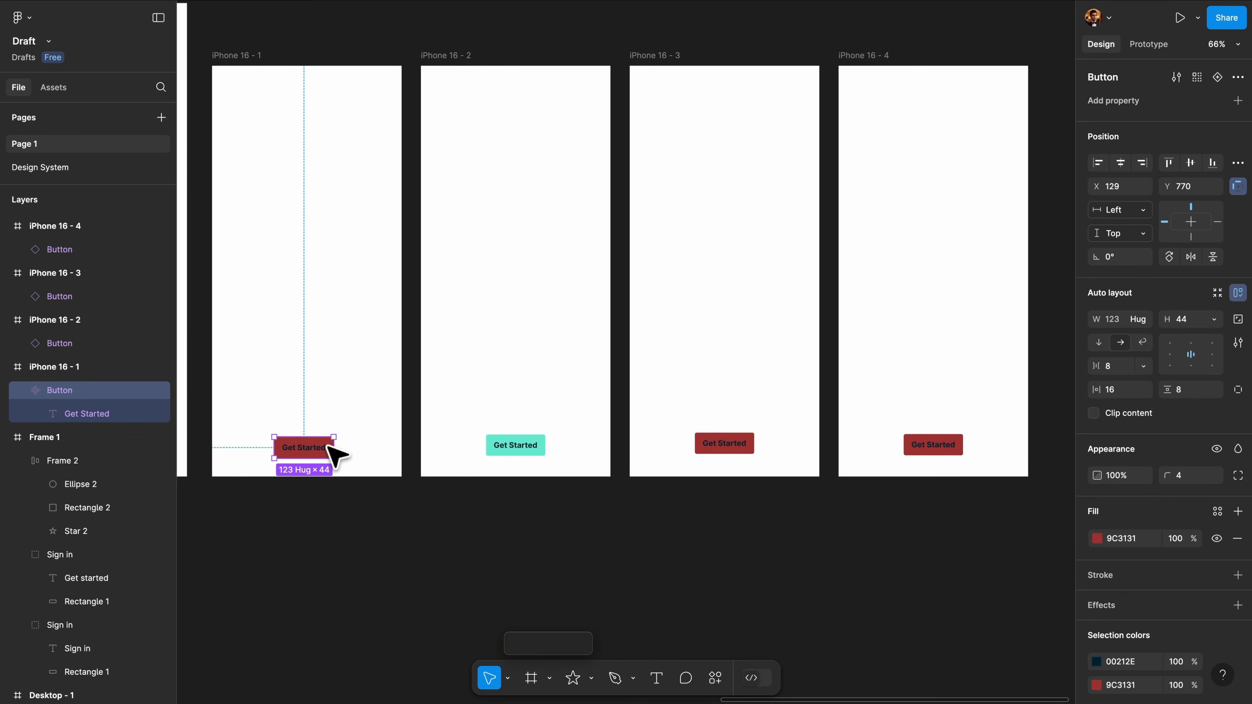
{"action": "scroll", "coordinate": [335, 454], "scroll_direction": "up", "scroll_amount": 5}
{"action": "left_click", "coordinate": [1097, 538]}
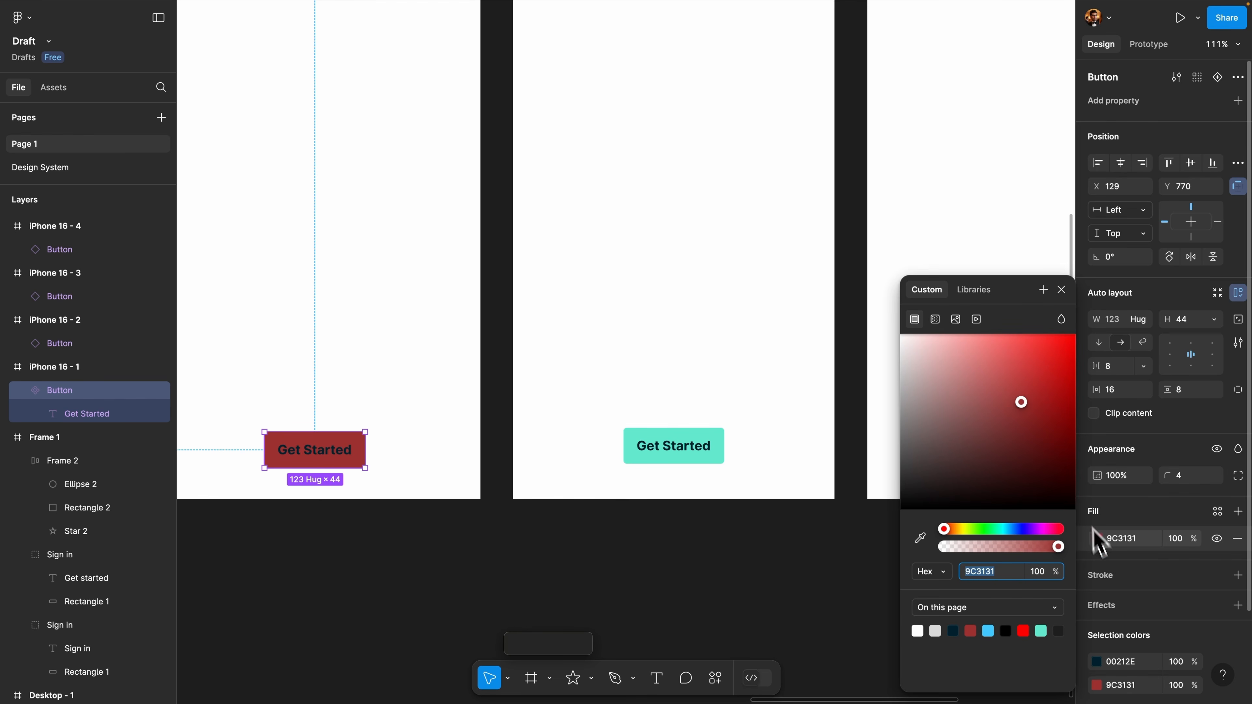
Change the main Get Started button's fill to FE7272 and set its corner radius to 38
{"action": "left_click_drag", "start_coordinate": [1000, 427], "coordinate": [1011, 368]}
{"action": "left_click", "coordinate": [1062, 290]}
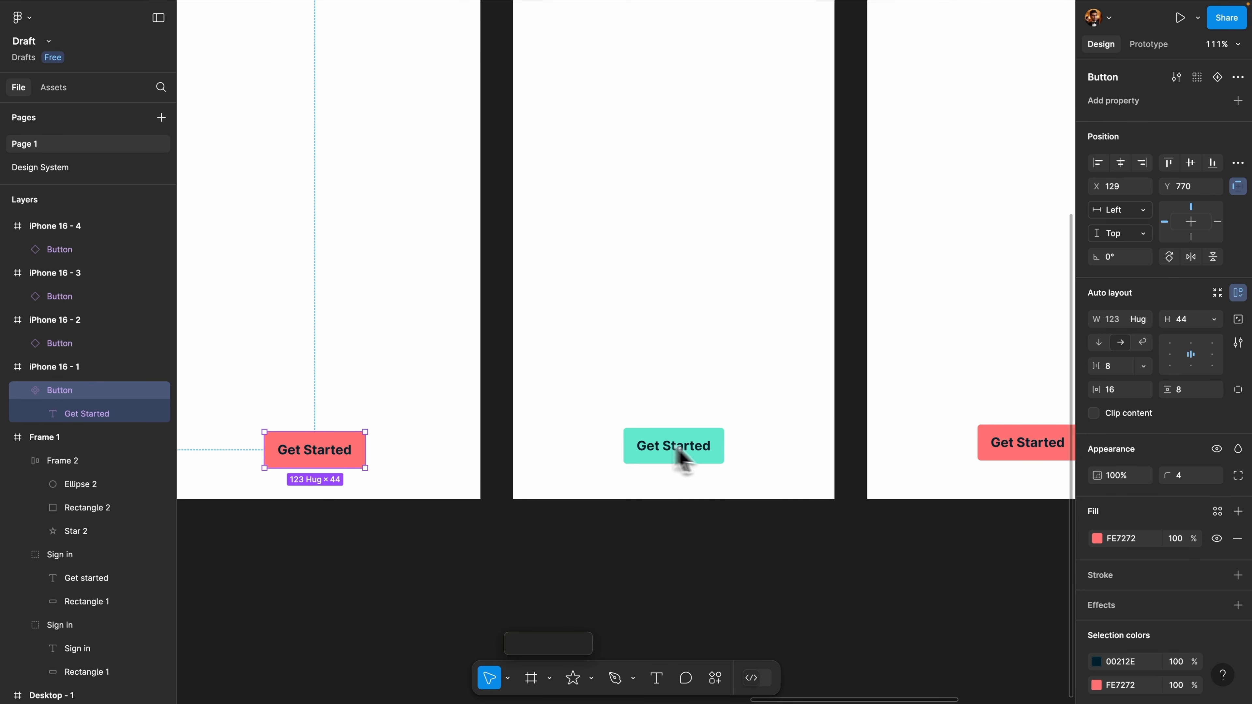
{"action": "left_click_drag", "start_coordinate": [1167, 476], "coordinate": [560, 499]}
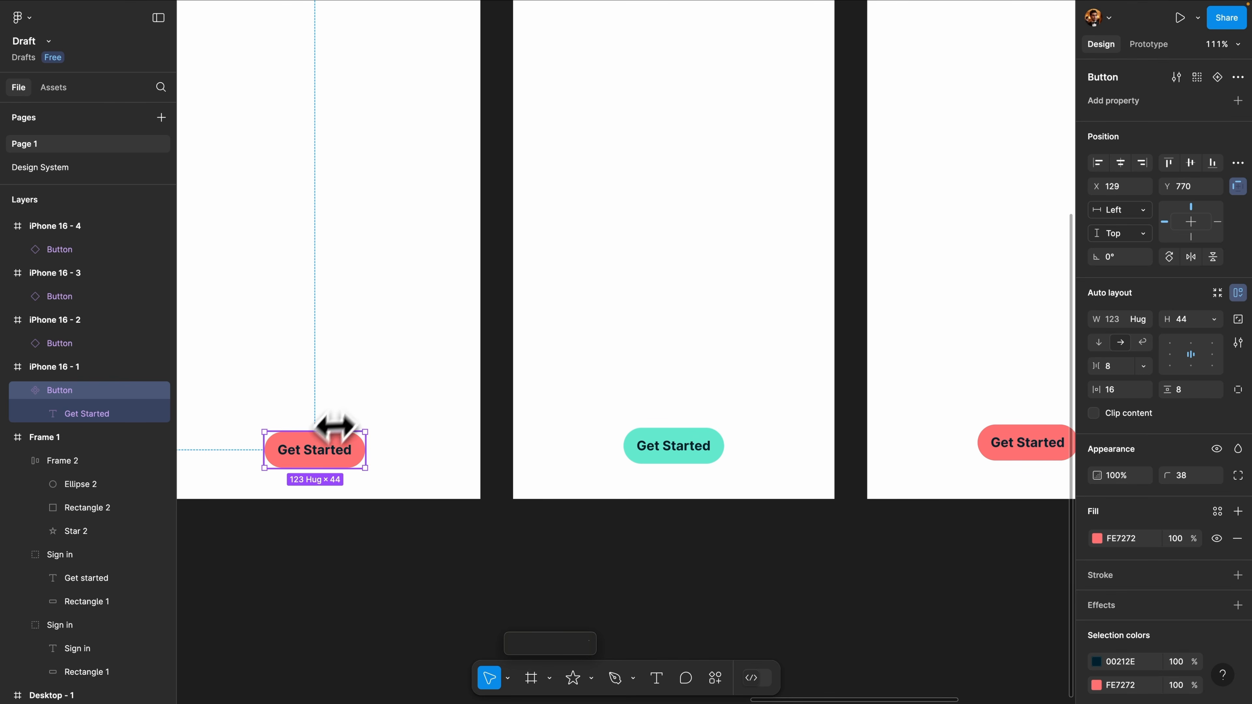
Delete the main button from iPhone 16 - 1, check the asset libraries, and undo the deletion
{"action": "scroll", "coordinate": [387, 427], "scroll_direction": "up", "scroll_amount": 2}
{"action": "scroll", "coordinate": [387, 427], "scroll_direction": "left", "scroll_amount": 2}
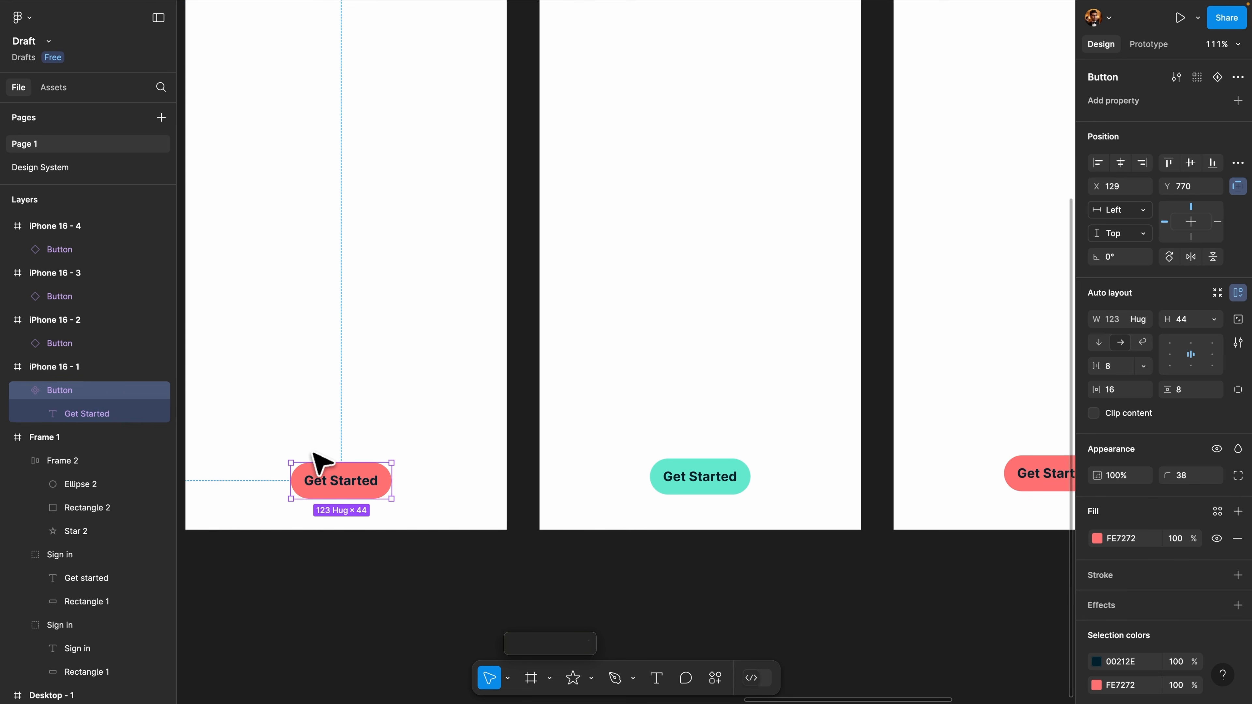
{"action": "key", "text": "BackSpace"}
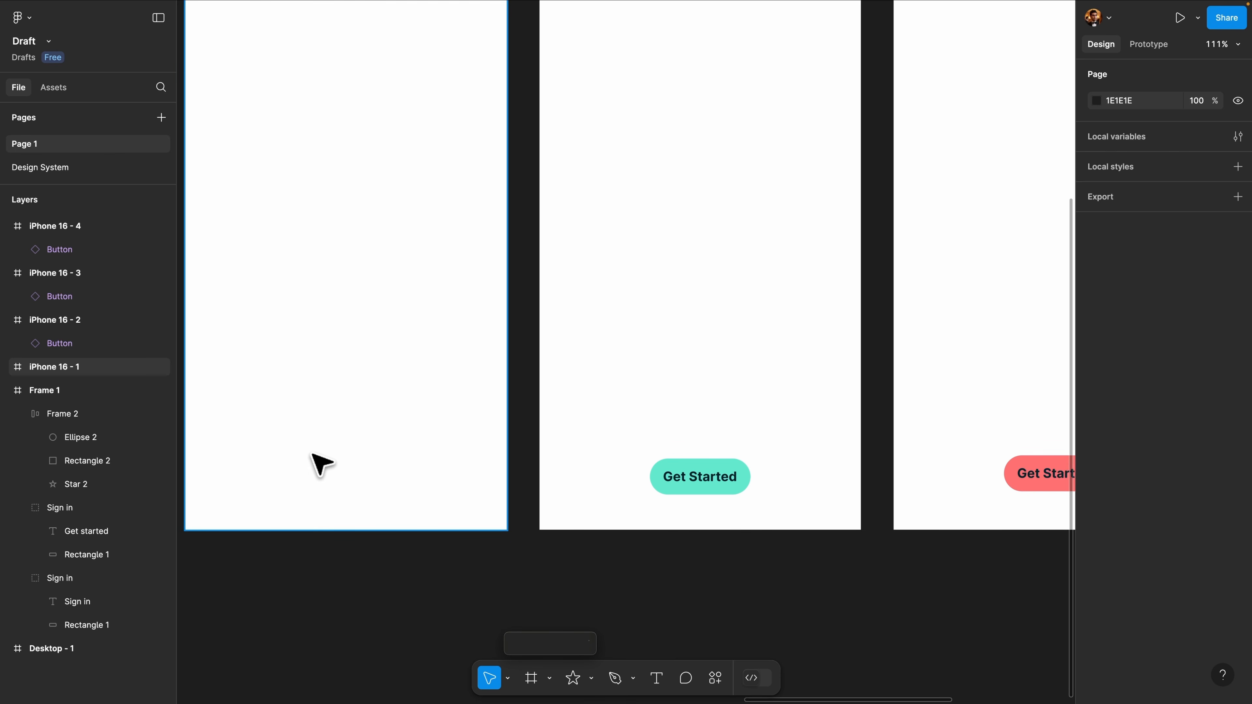
{"action": "left_click", "coordinate": [51, 88]}
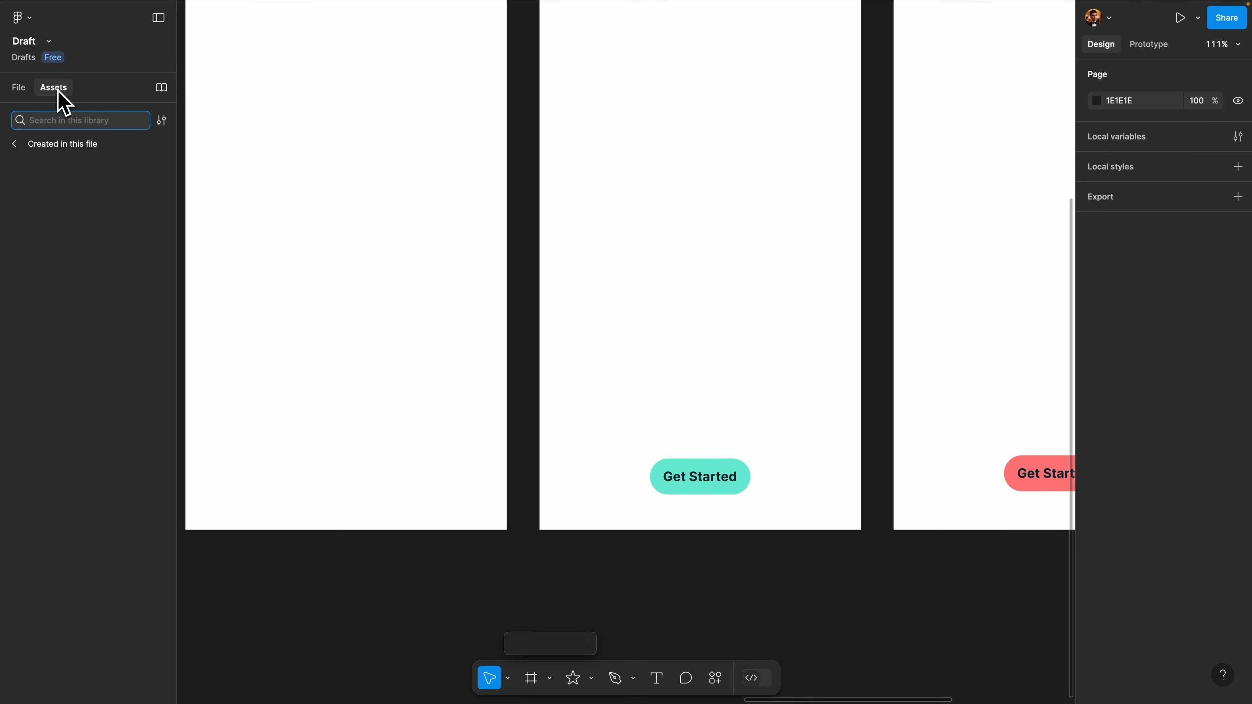
{"action": "left_click", "coordinate": [16, 144]}
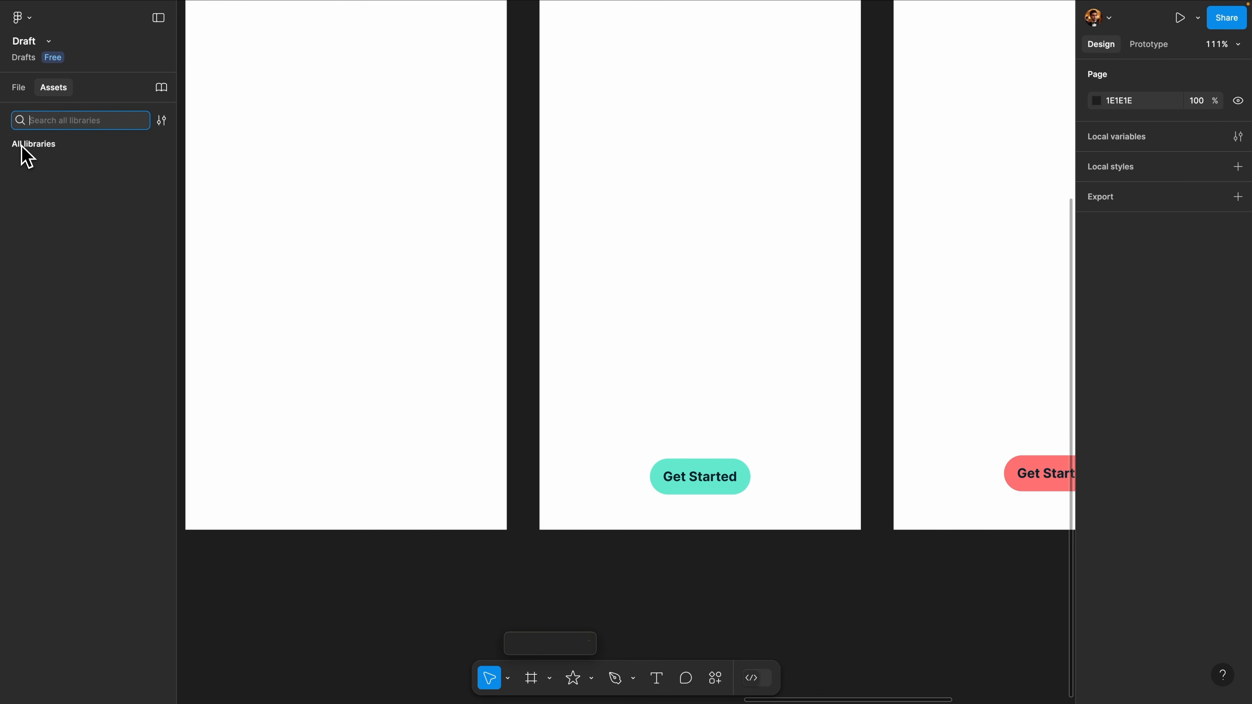
{"action": "key", "text": "super+z"}
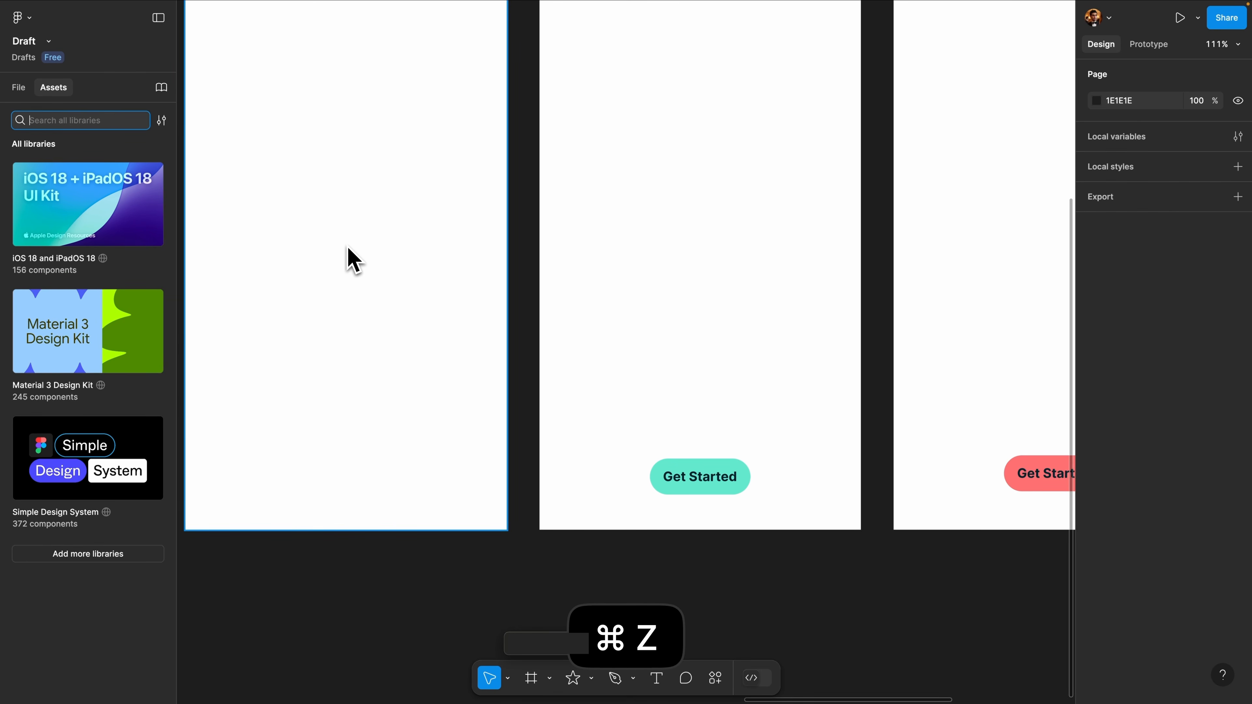
{"action": "left_click", "coordinate": [25, 93]}
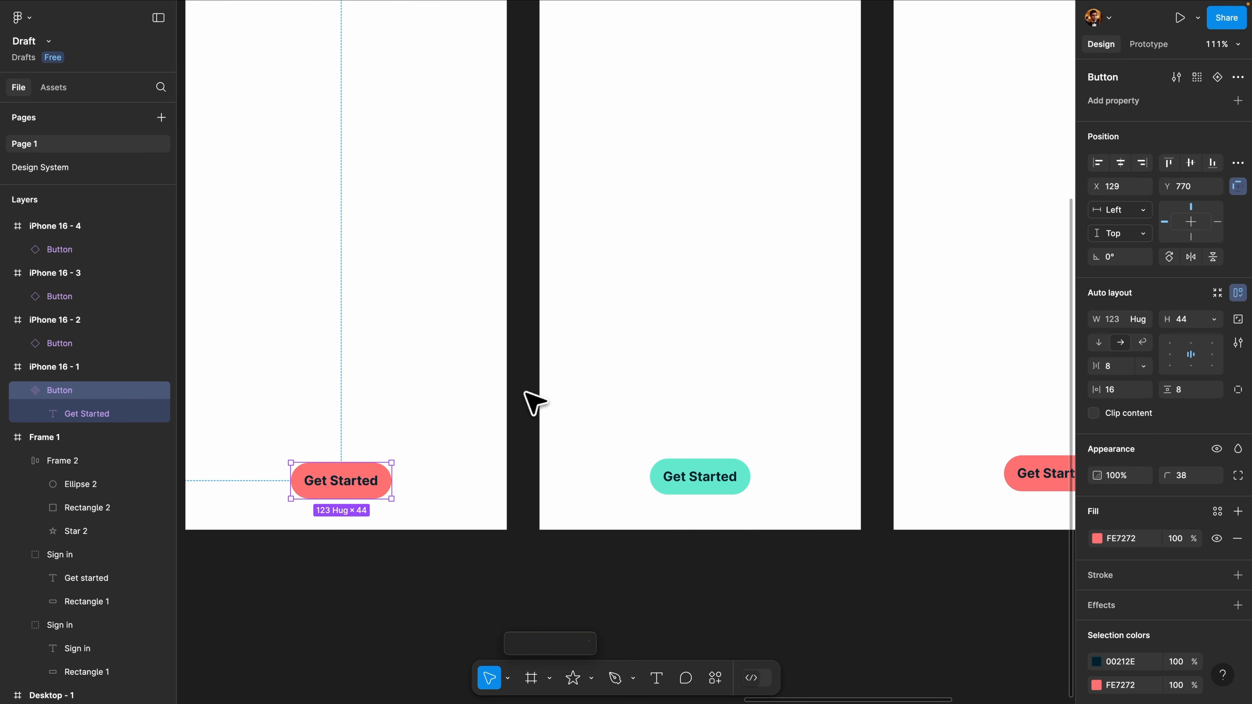
Detach the green Get Started button instance in iPhone 16 - 2 and select its Button frame
{"action": "left_click", "coordinate": [736, 486]}
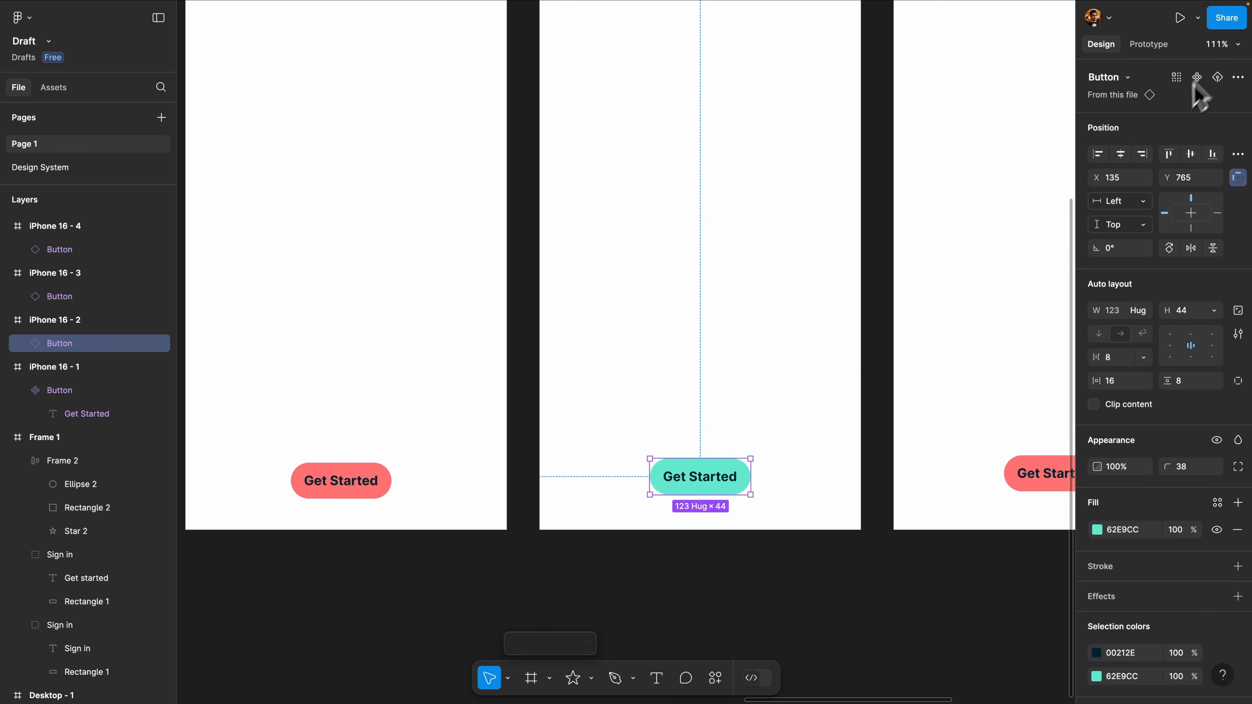
{"action": "left_click", "coordinate": [1238, 79]}
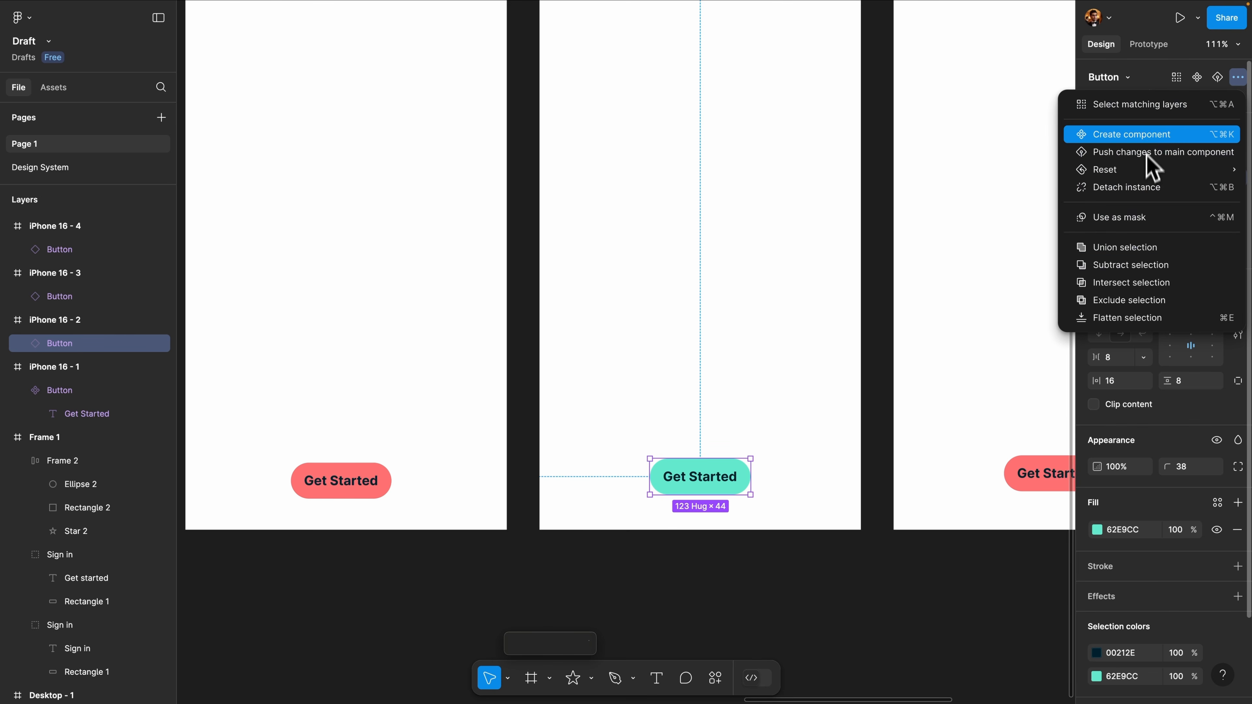
{"action": "mouse_move", "coordinate": [1142, 163]}
{"action": "left_click", "coordinate": [1134, 190]}
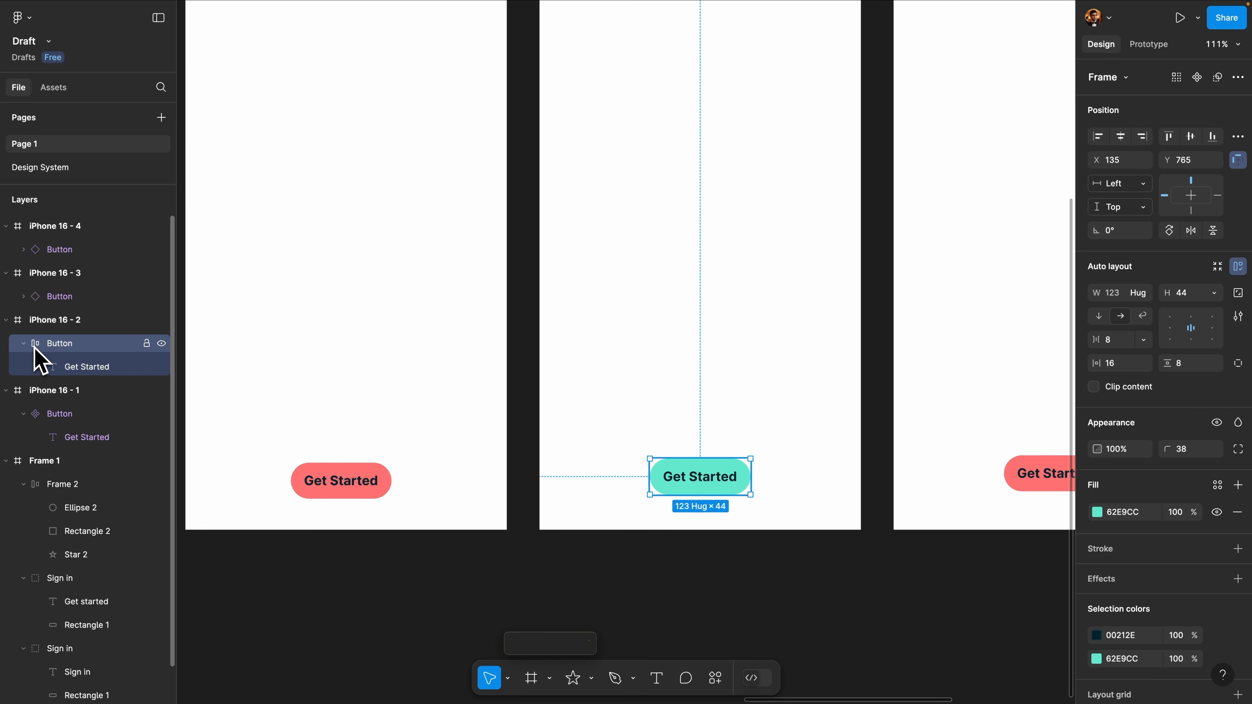
{"action": "left_click_drag", "start_coordinate": [105, 324], "coordinate": [64, 363]}
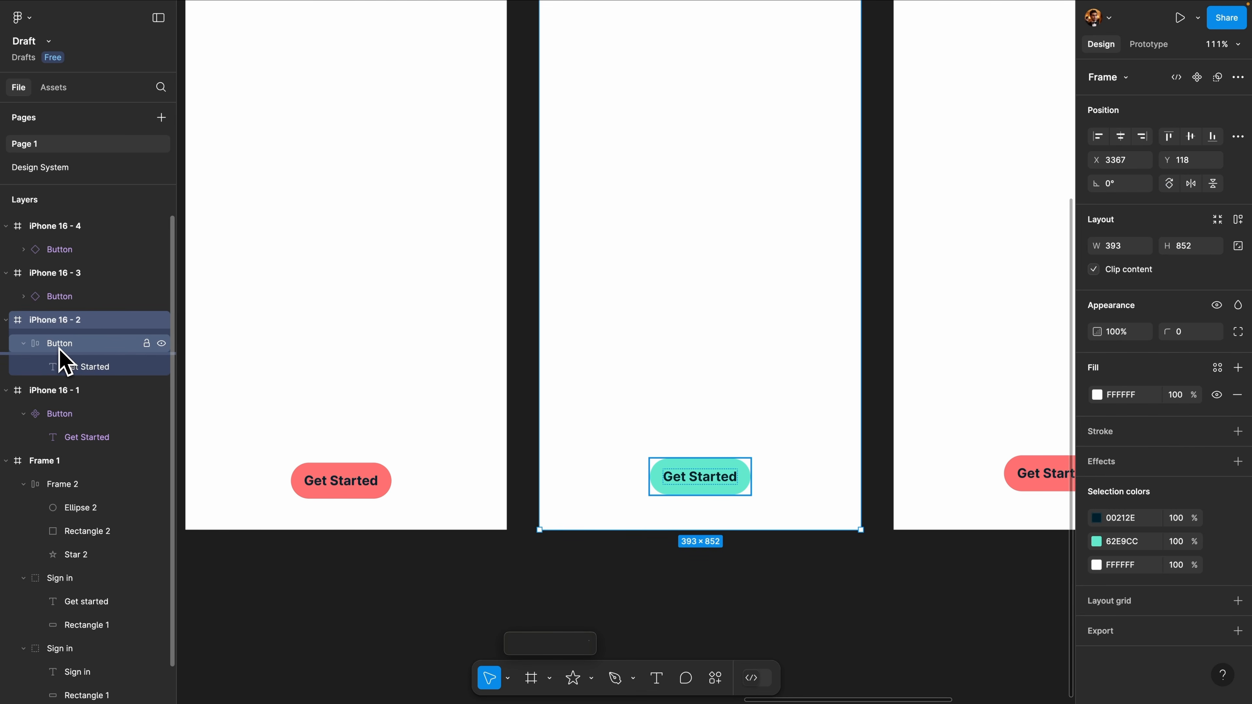
{"action": "left_click", "coordinate": [59, 349]}
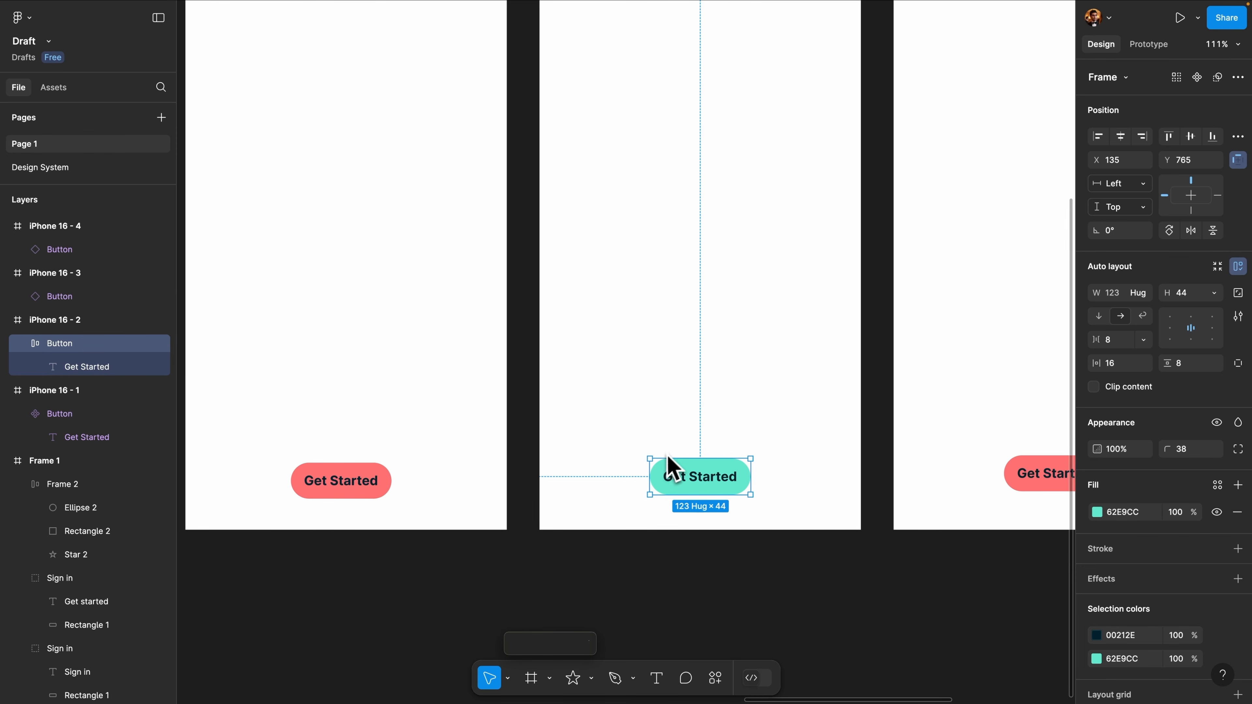
Set the corner radius of the main Get Started button in iPhone 16 - 1 to 10
{"action": "left_click", "coordinate": [333, 478]}
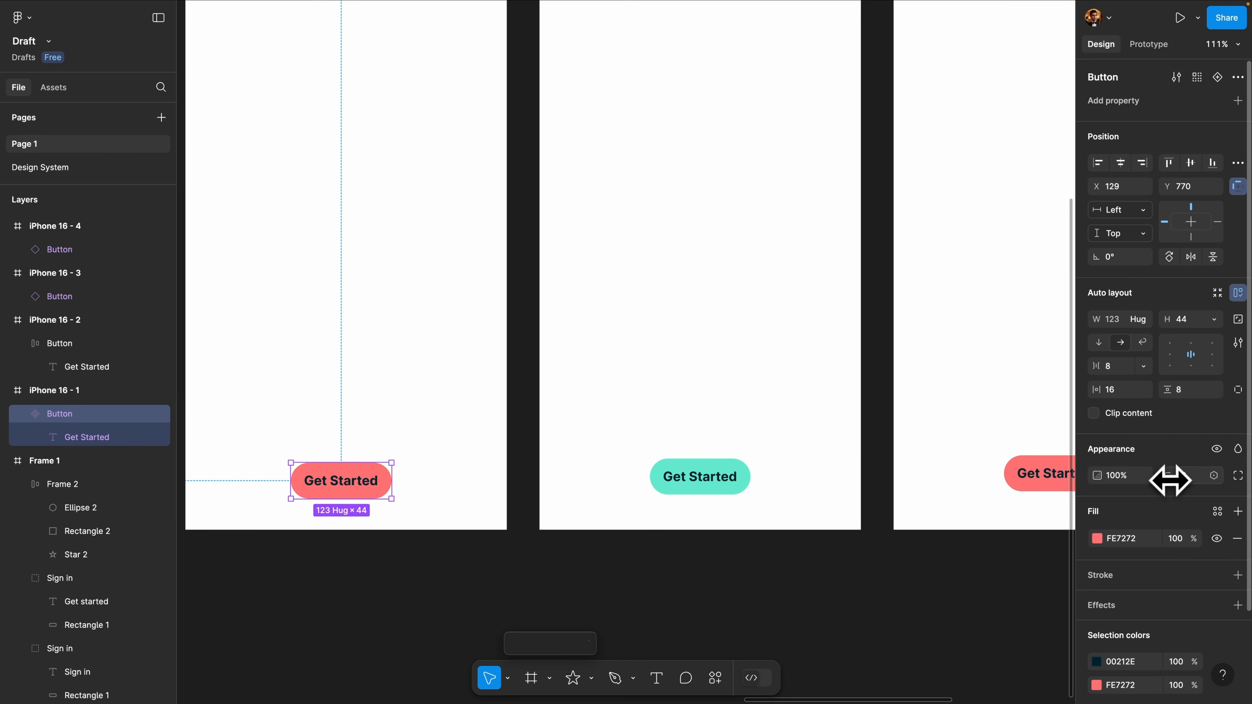
{"action": "left_click_drag", "start_coordinate": [1170, 480], "coordinate": [729, 481]}
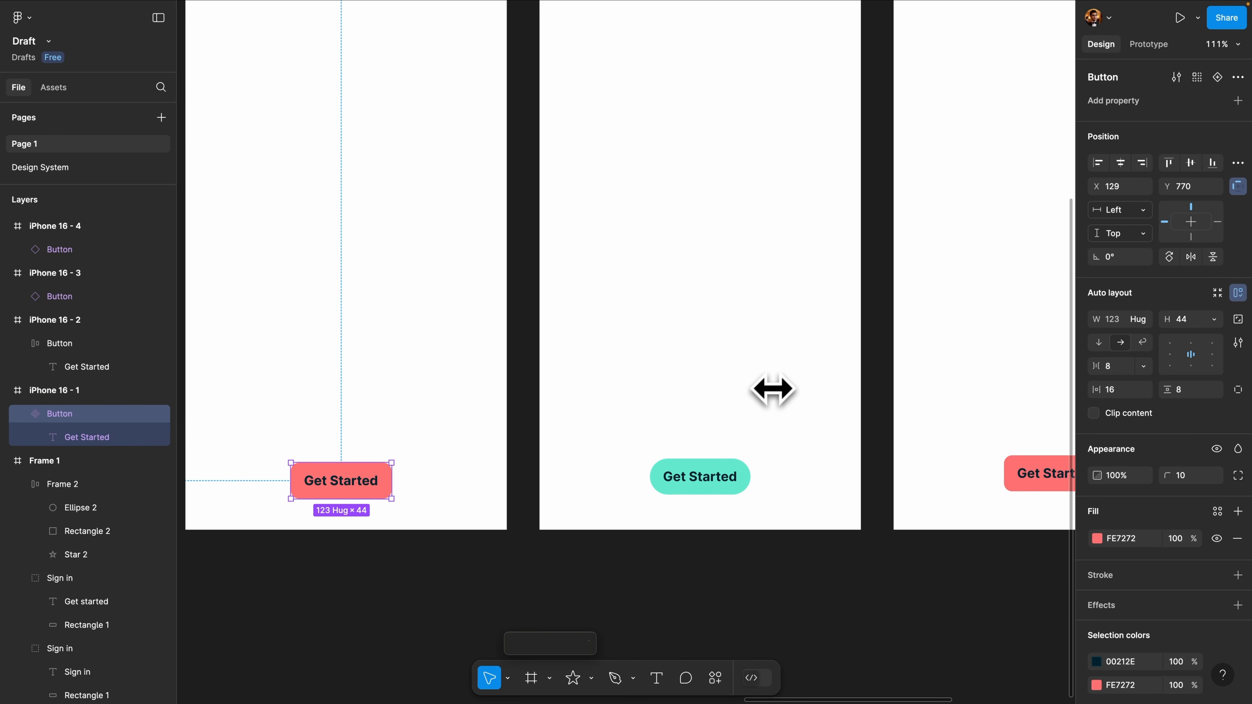
{"action": "left_click", "coordinate": [1238, 101]}
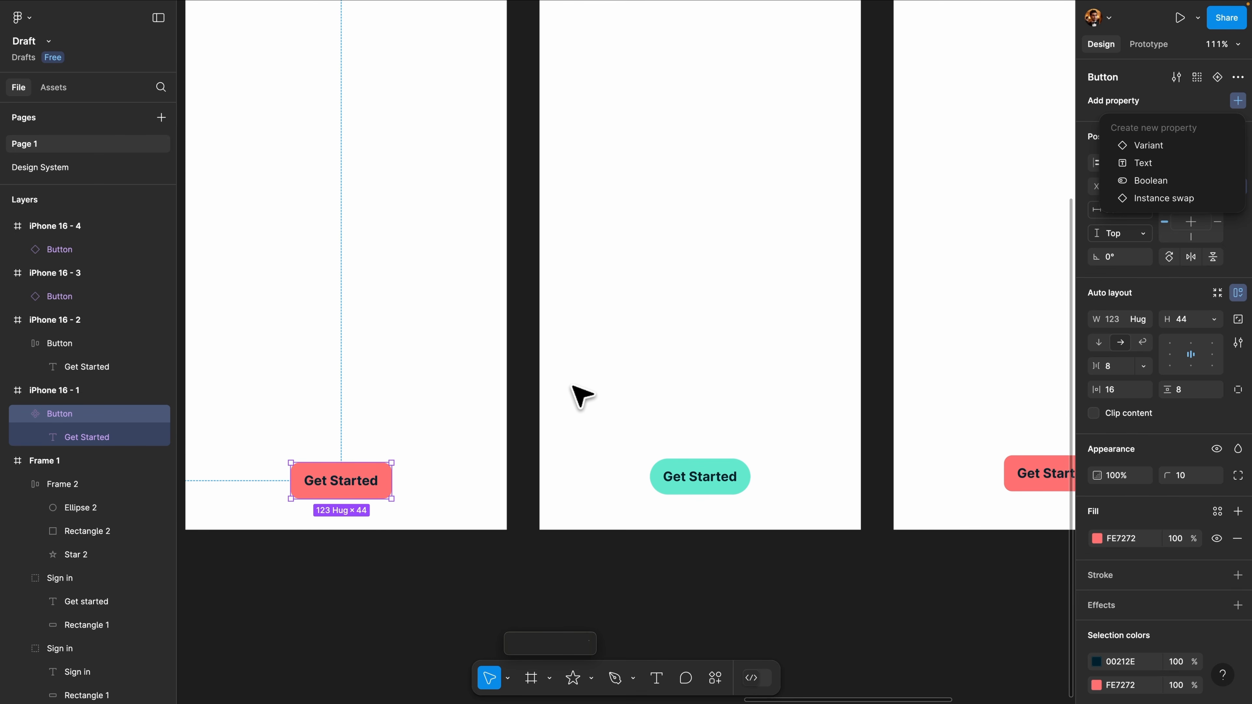
{"action": "left_click", "coordinate": [494, 425]}
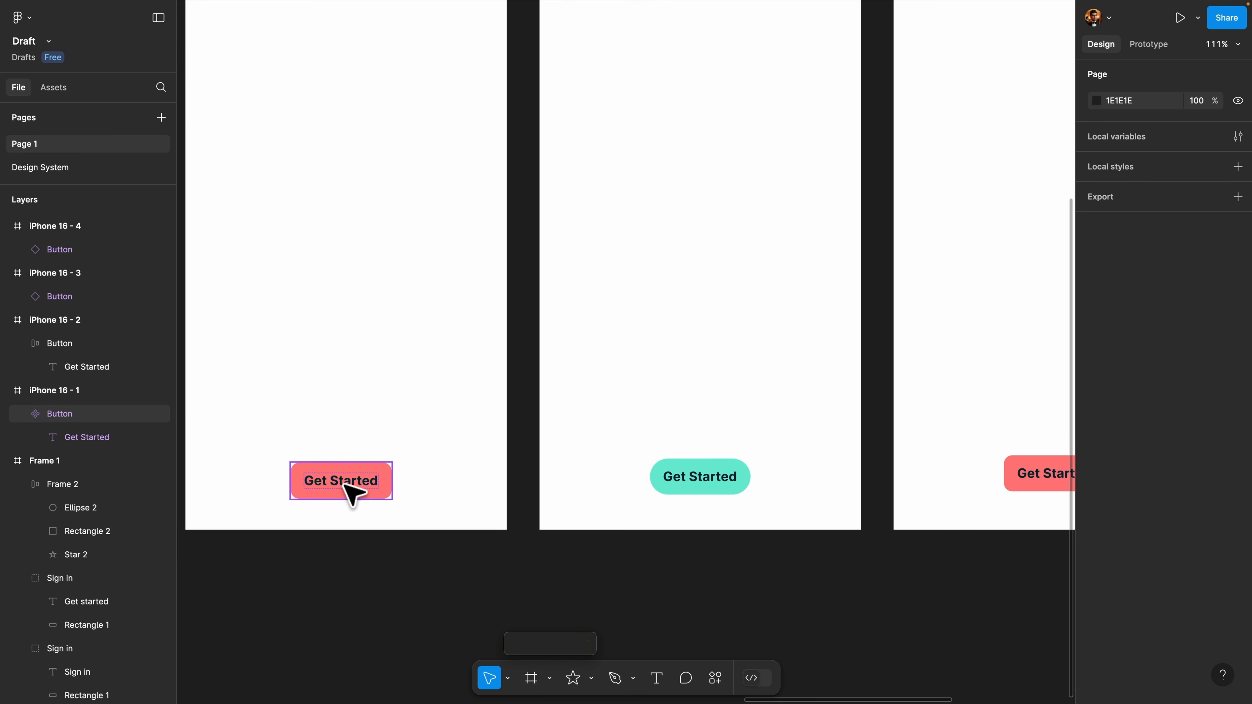
Move the main Button component out of iPhone 16 - 1 onto the empty canvas below, at about X 3061, Y 1107
{"action": "left_click", "coordinate": [356, 504]}
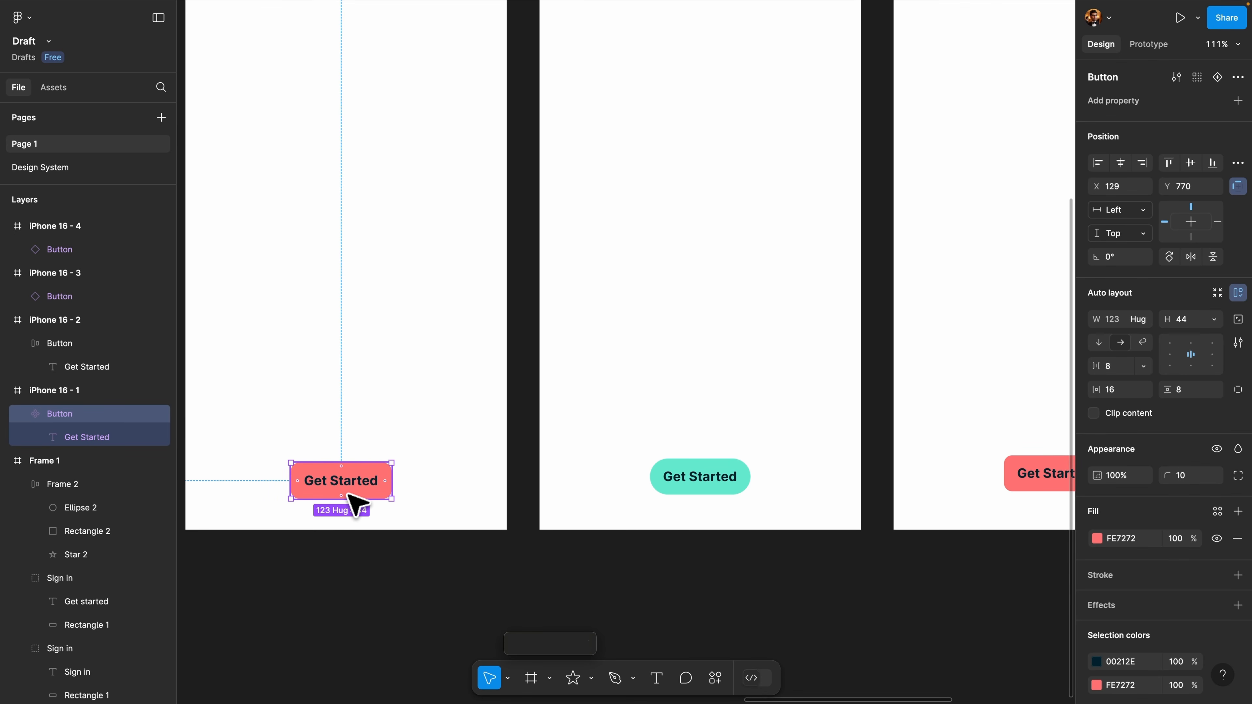
{"action": "scroll", "coordinate": [437, 472], "scroll_direction": "down", "scroll_amount": 3}
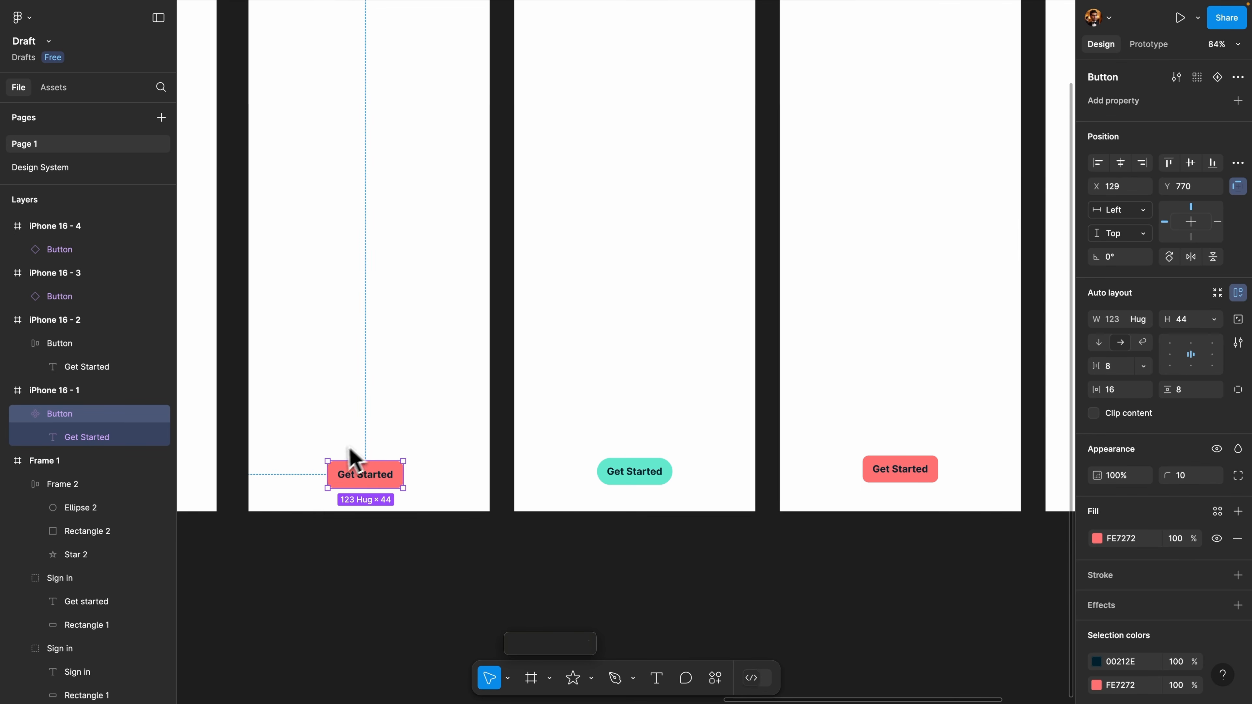
{"action": "scroll", "coordinate": [379, 464], "scroll_direction": "down", "scroll_amount": 3}
{"action": "left_click_drag", "start_coordinate": [461, 367], "coordinate": [468, 503]}
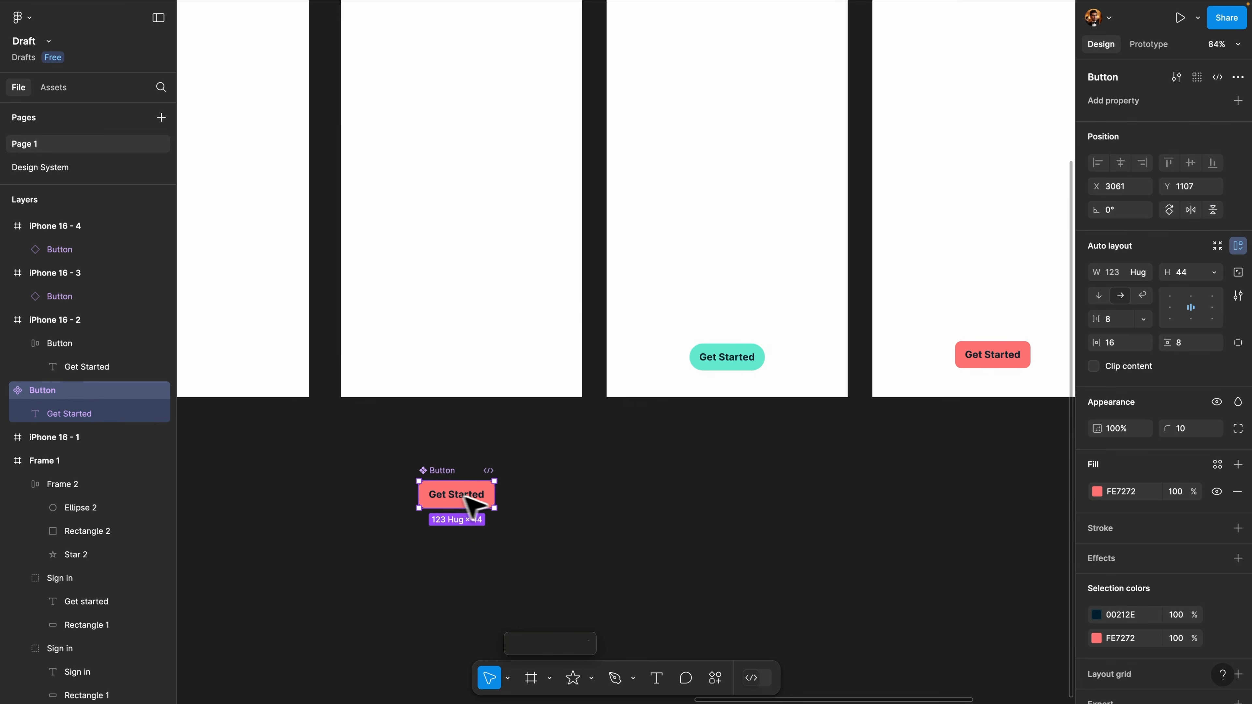
{"action": "scroll", "coordinate": [470, 503], "scroll_direction": "left", "scroll_amount": 3}
{"action": "scroll", "coordinate": [628, 532], "scroll_direction": "left", "scroll_amount": 2}
{"action": "scroll", "coordinate": [640, 538], "scroll_direction": "down", "scroll_amount": 5}
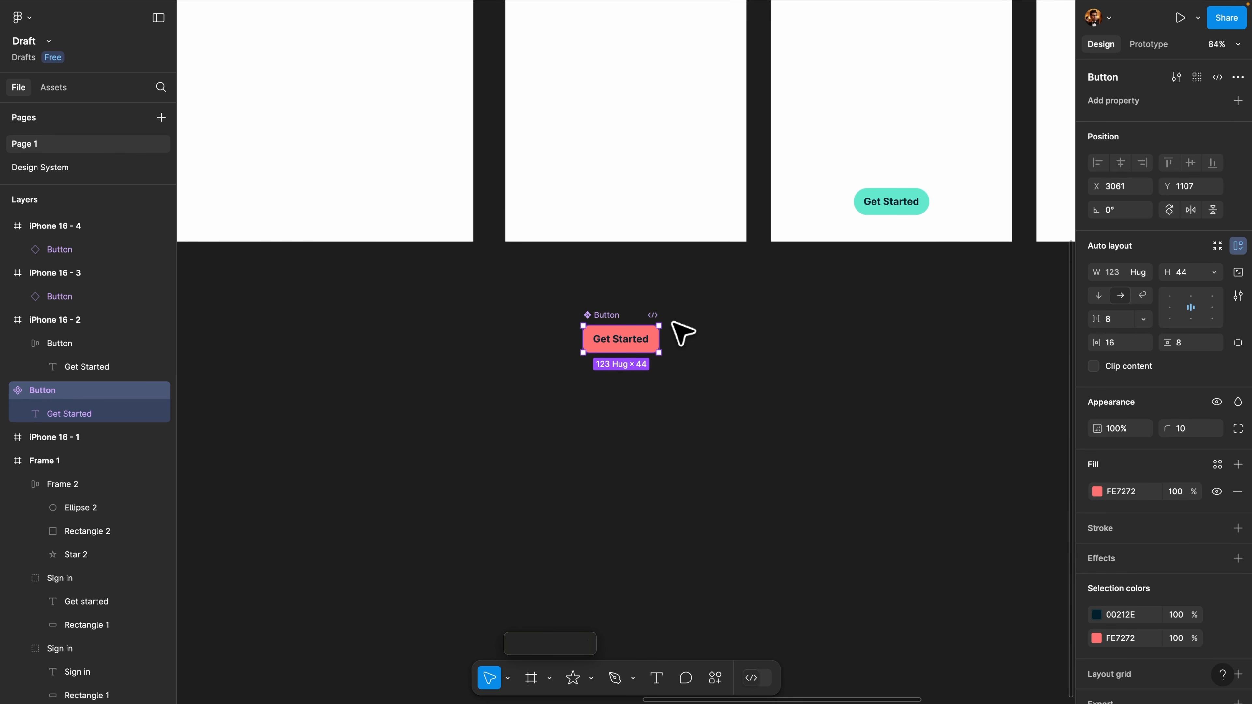
Add a second variant to the main Button component
{"action": "scroll", "coordinate": [683, 342], "scroll_direction": "up", "scroll_amount": 5}
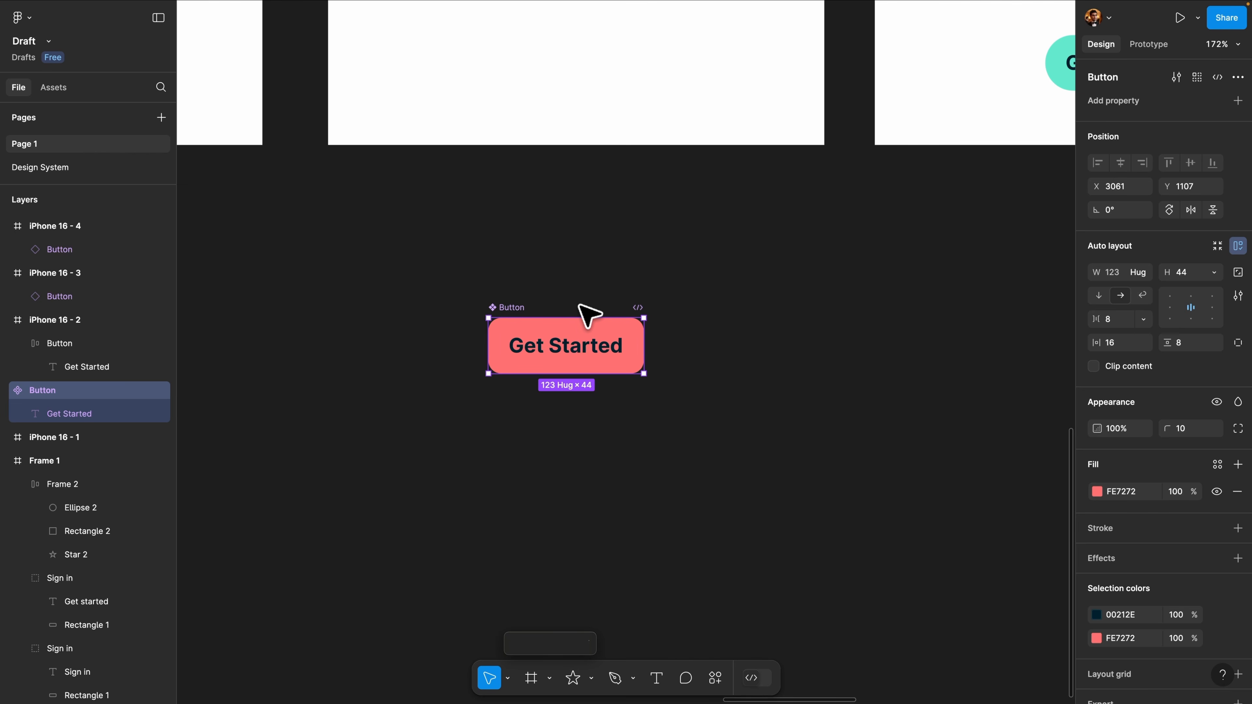
{"action": "left_click", "coordinate": [1239, 77]}
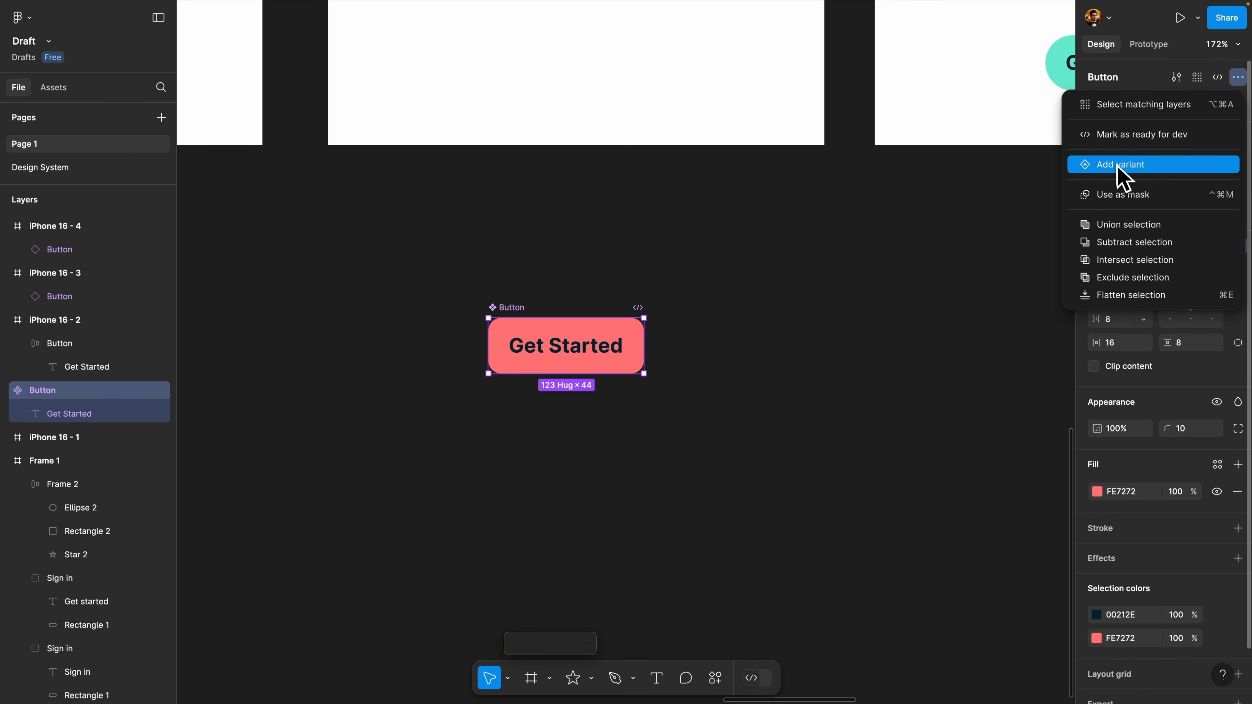
{"action": "left_click", "coordinate": [1129, 167]}
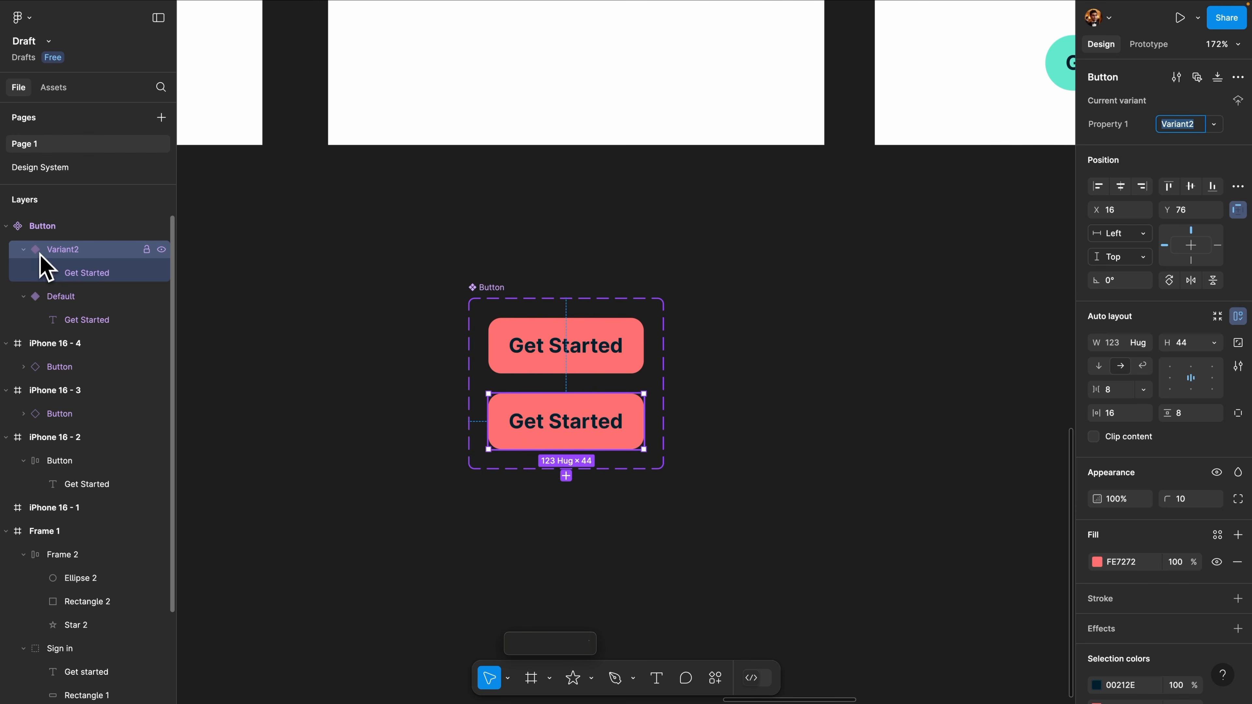
Inspect the Button component set and compare its Default and Variant2 variants
{"action": "left_click", "coordinate": [73, 292]}
{"action": "left_click", "coordinate": [73, 251]}
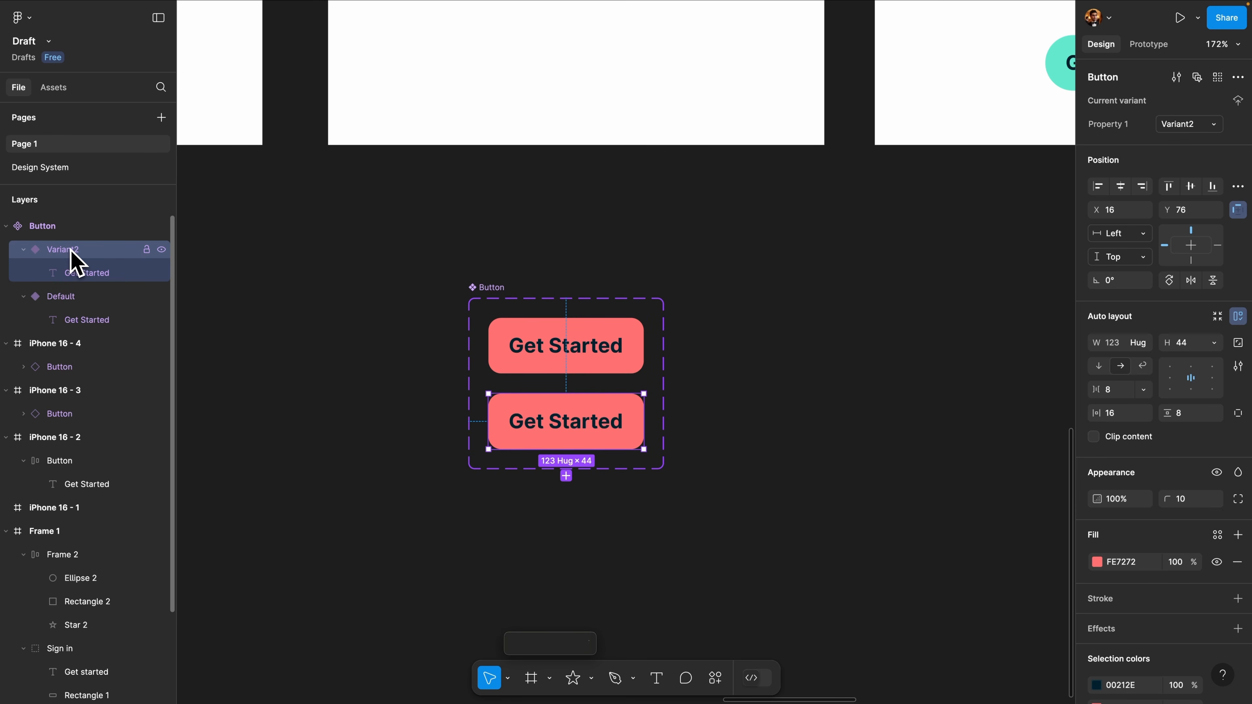
{"action": "left_click", "coordinate": [54, 228]}
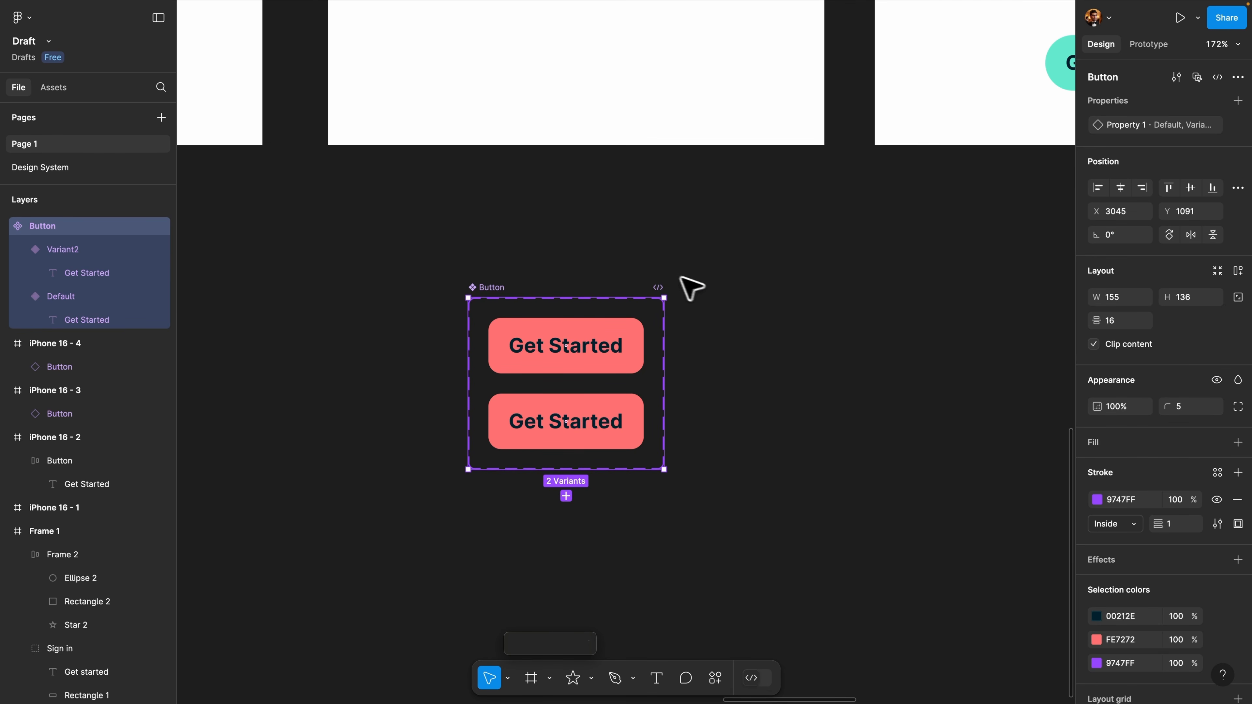
{"action": "left_click", "coordinate": [587, 328]}
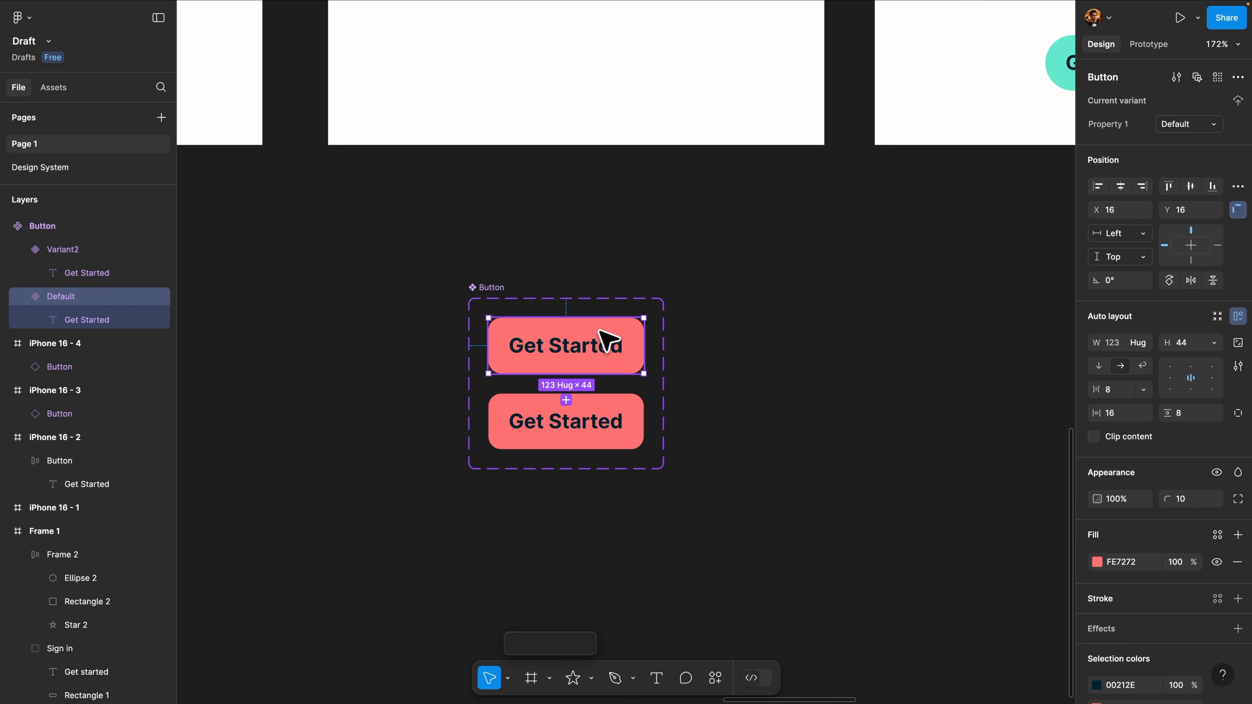
{"action": "left_click", "coordinate": [607, 424]}
{"action": "left_click", "coordinate": [601, 371]}
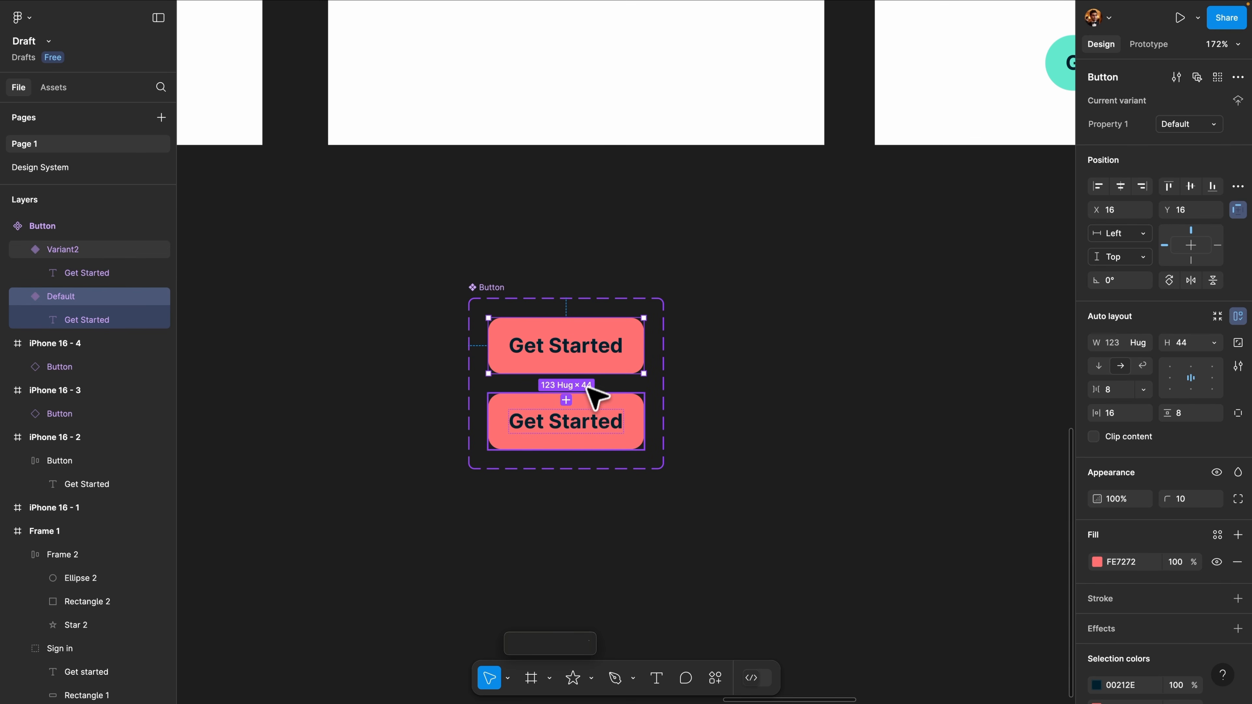
{"action": "left_click", "coordinate": [594, 410]}
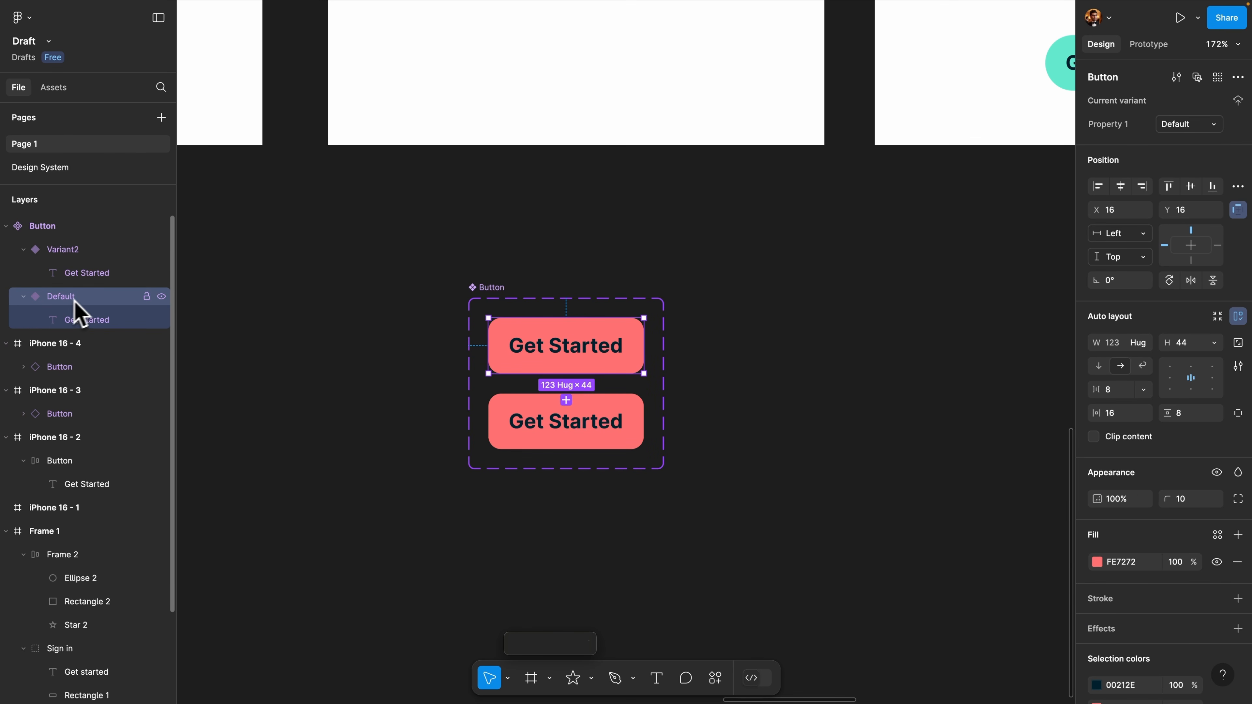
Rename the second button variant to Property 1=Hover
{"action": "double_click", "coordinate": [81, 251]}
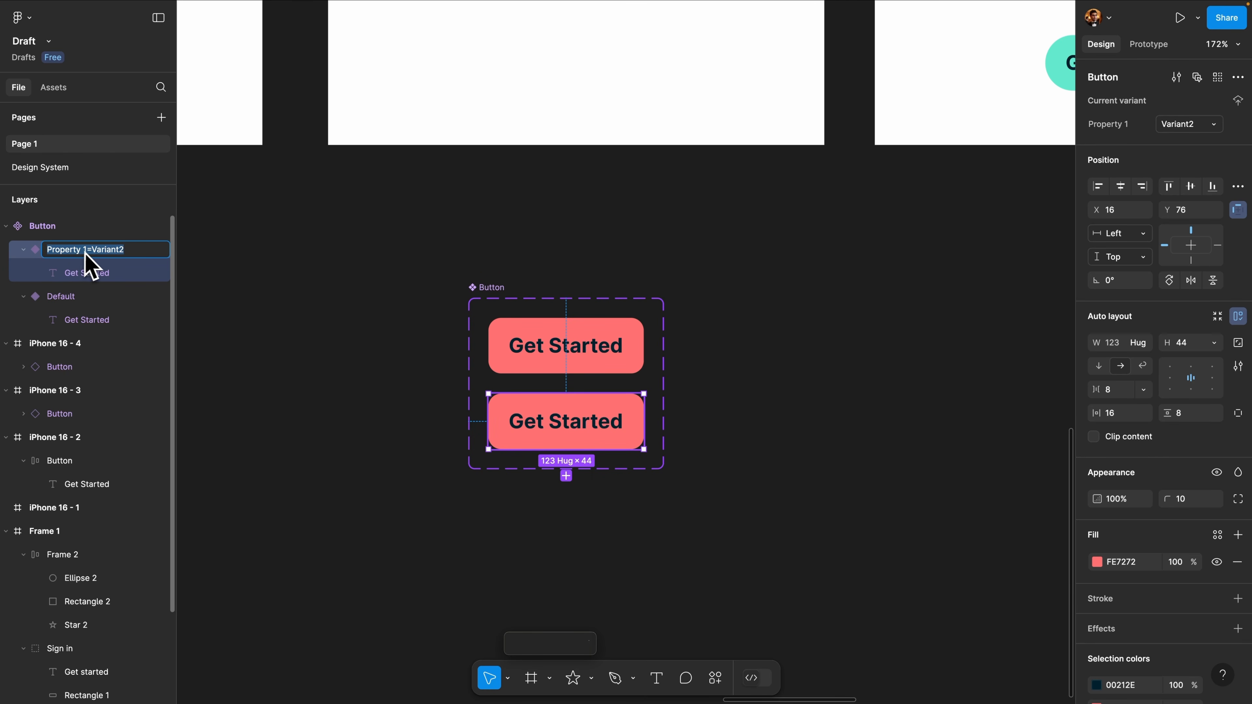
{"action": "left_click_drag", "start_coordinate": [129, 252], "coordinate": [96, 252]}
{"action": "type", "text": "Hove"}
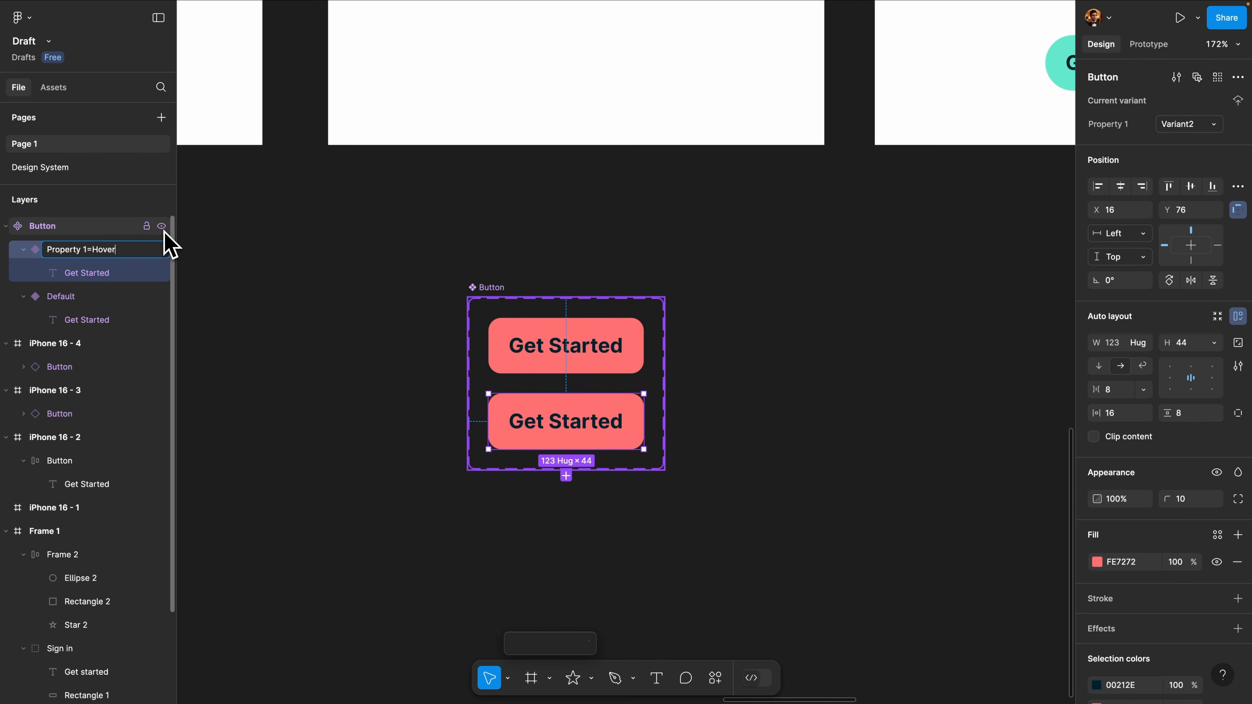
{"action": "key", "text": "Return"}
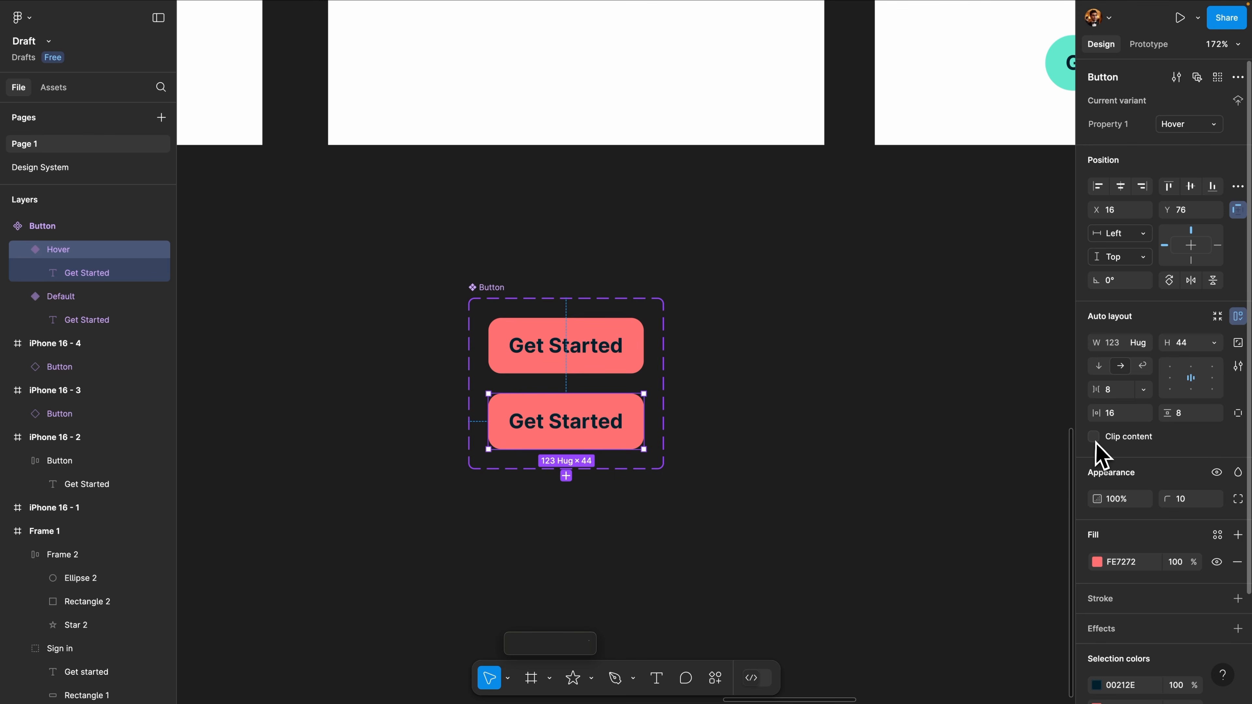
Darken the Hover variant's fill to C04D4D
{"action": "scroll", "coordinate": [1104, 548], "scroll_direction": "down", "scroll_amount": 1}
{"action": "scroll", "coordinate": [1107, 553], "scroll_direction": "down", "scroll_amount": 1}
{"action": "left_click", "coordinate": [1097, 505]}
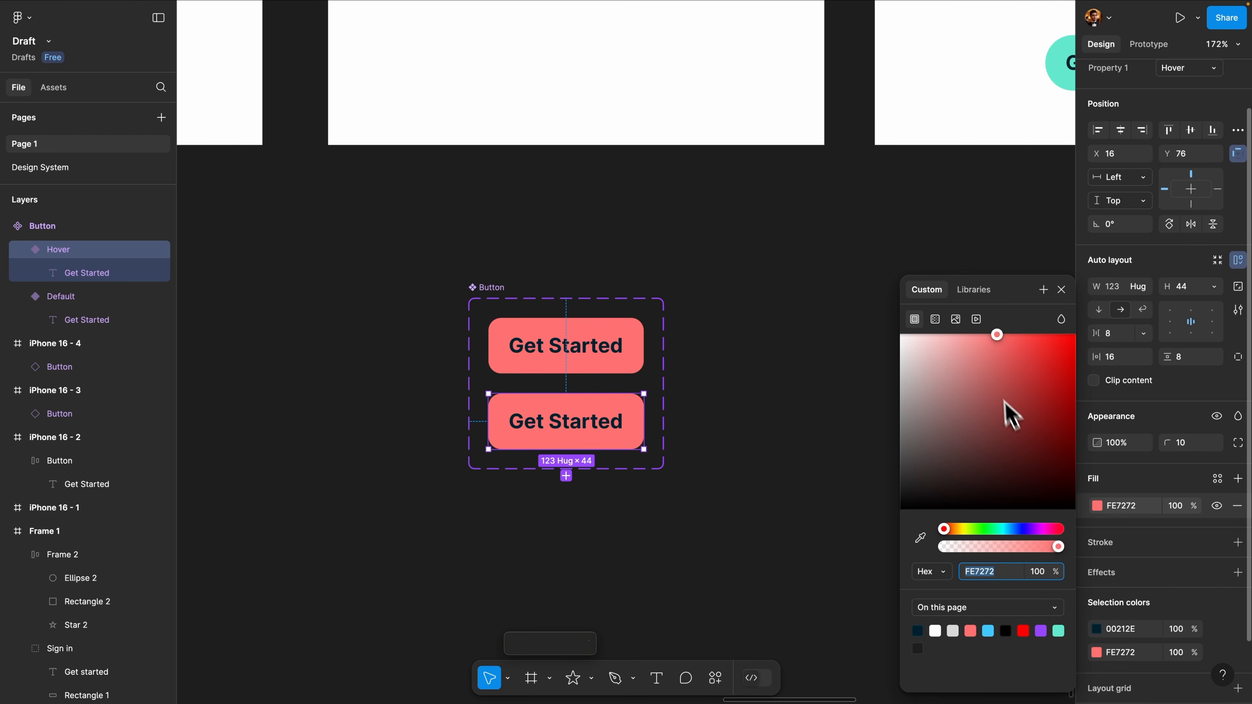
{"action": "left_click", "coordinate": [994, 356]}
{"action": "left_click", "coordinate": [995, 367]}
Add a third variant below the Hover variant in the Button component set
{"action": "left_click", "coordinate": [542, 417]}
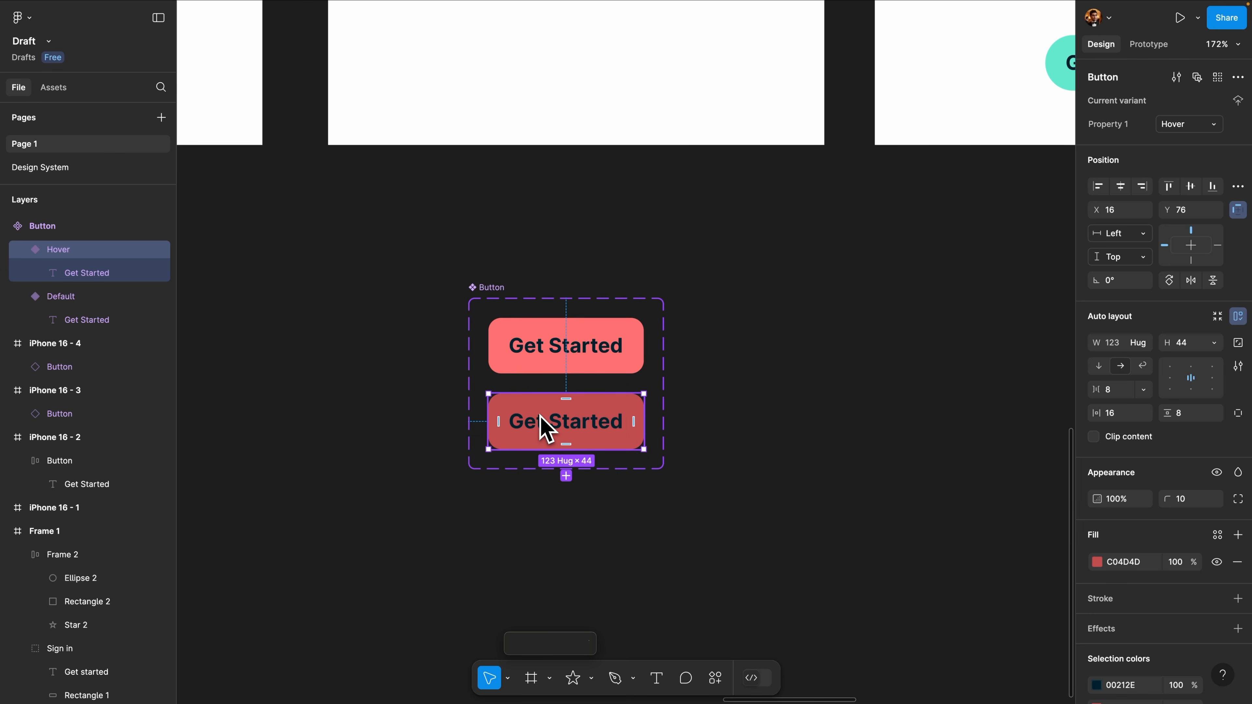
{"action": "left_click", "coordinate": [566, 475]}
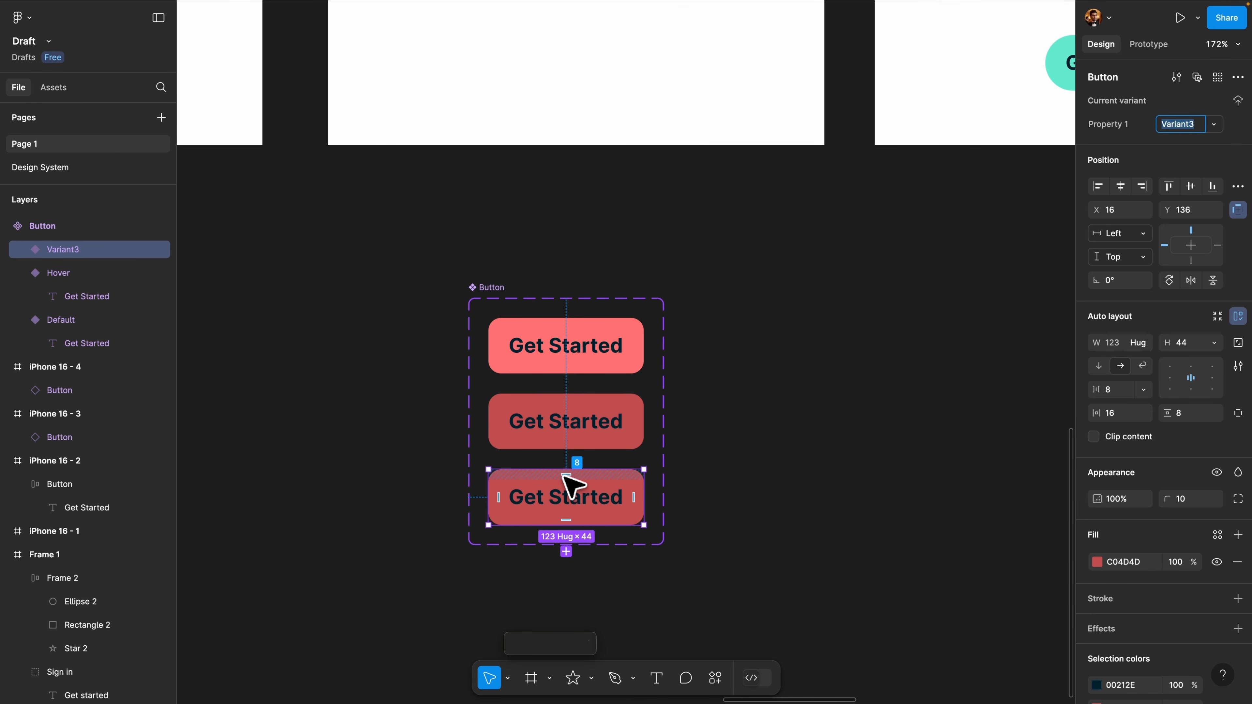
Rename the third button variant to Property 1=Pressed
{"action": "double_click", "coordinate": [75, 252]}
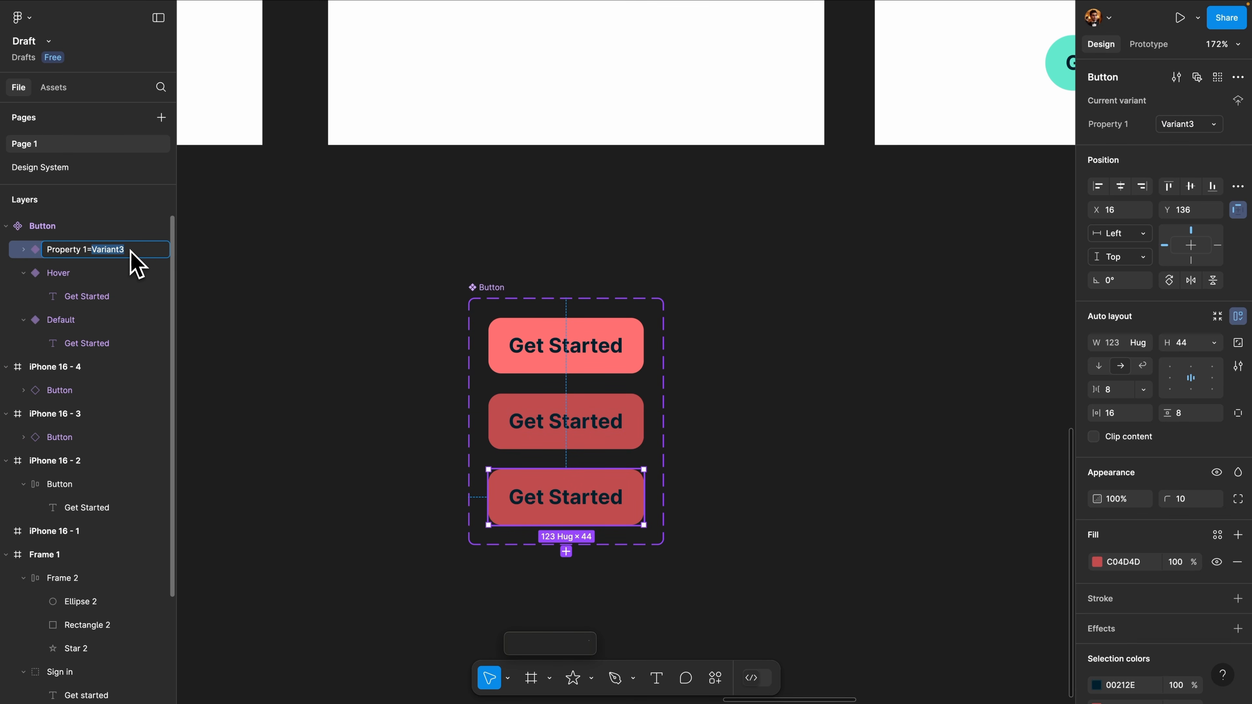
{"action": "type", "text": "Pressed"}
{"action": "key", "text": "Return"}
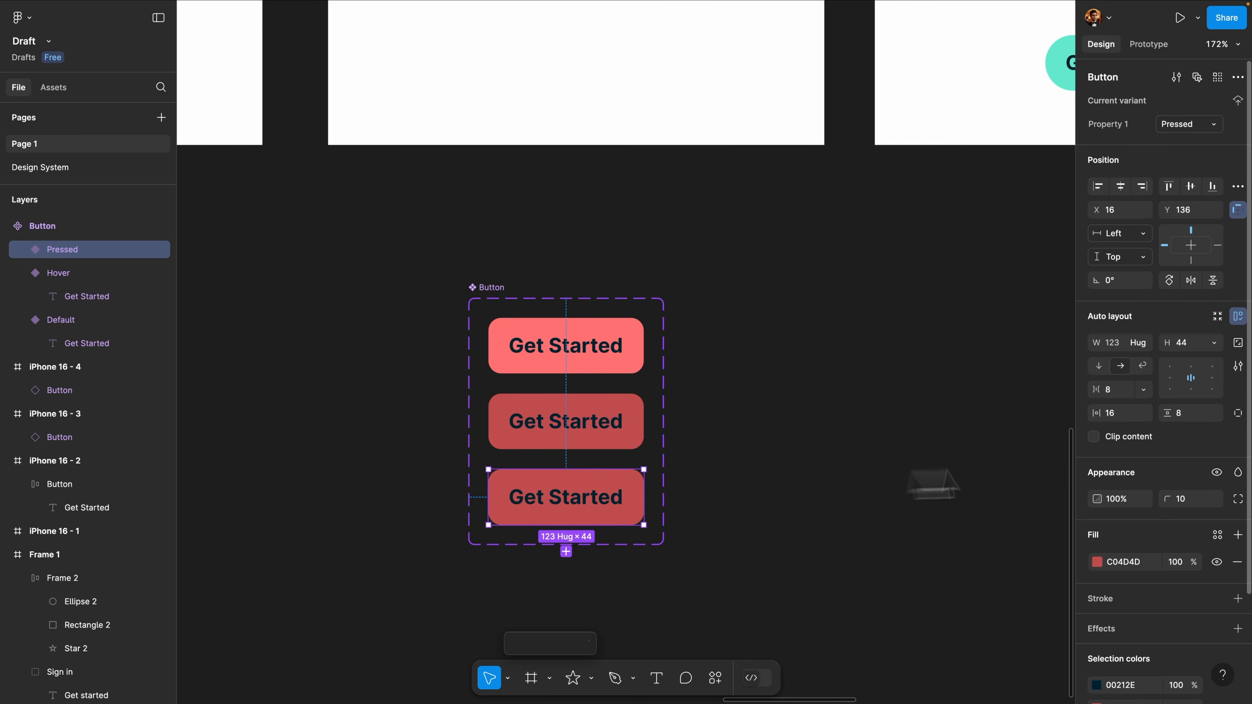
Darken the Pressed variant's fill to A22223 and clear the selection
{"action": "scroll", "coordinate": [1118, 540], "scroll_direction": "down", "scroll_amount": 1}
{"action": "left_click", "coordinate": [1097, 542]}
{"action": "left_click_drag", "start_coordinate": [1019, 461], "coordinate": [1038, 402]}
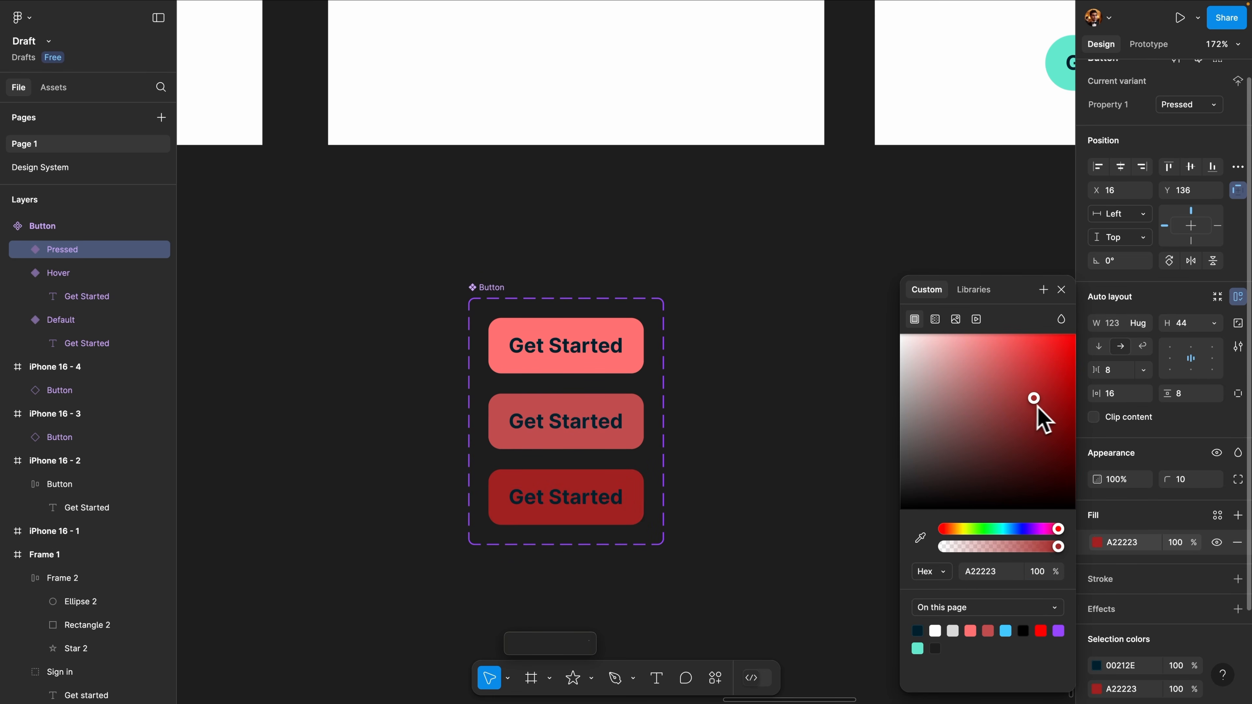
{"action": "left_click", "coordinate": [582, 505]}
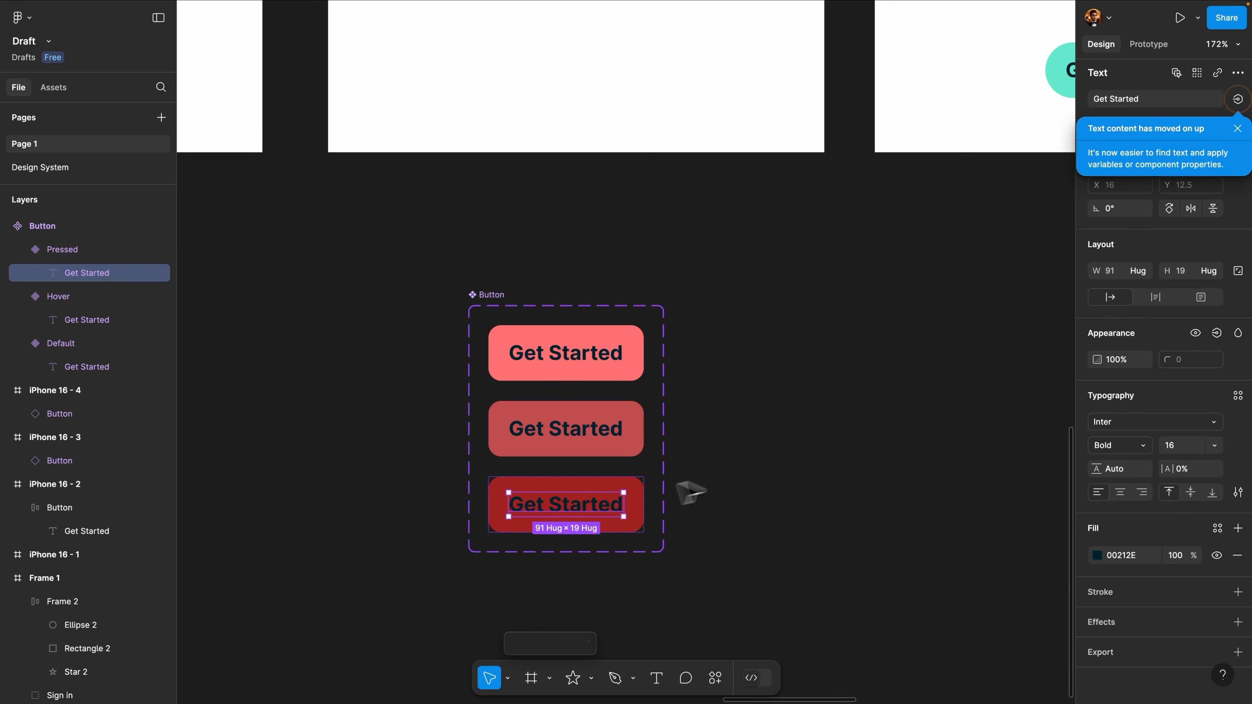
{"action": "left_click", "coordinate": [685, 495]}
{"action": "scroll", "coordinate": [556, 509], "scroll_direction": "right", "scroll_amount": 2}
{"action": "left_click", "coordinate": [557, 513]}
{"action": "key", "text": "Escape"}
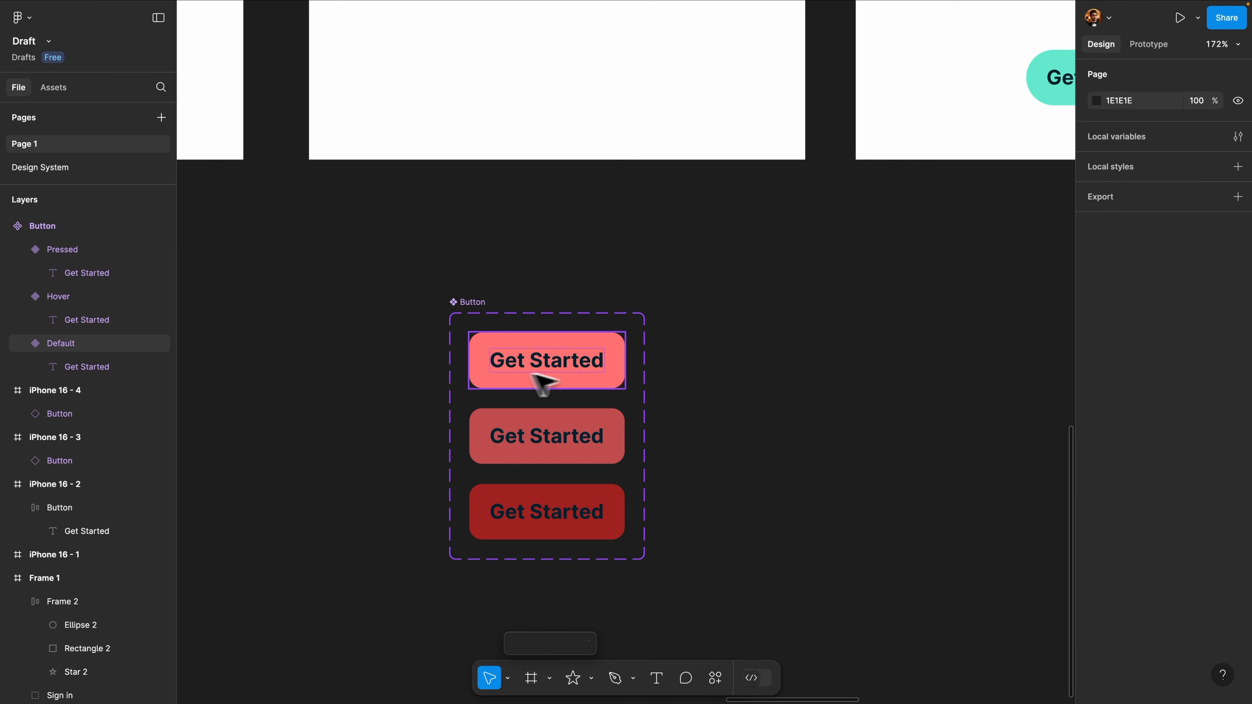
Switch the button instance in the iPhone 16 - 3 frame to the Hover variant and on to Pressed
{"action": "scroll", "coordinate": [731, 394], "scroll_direction": "right", "scroll_amount": 5}
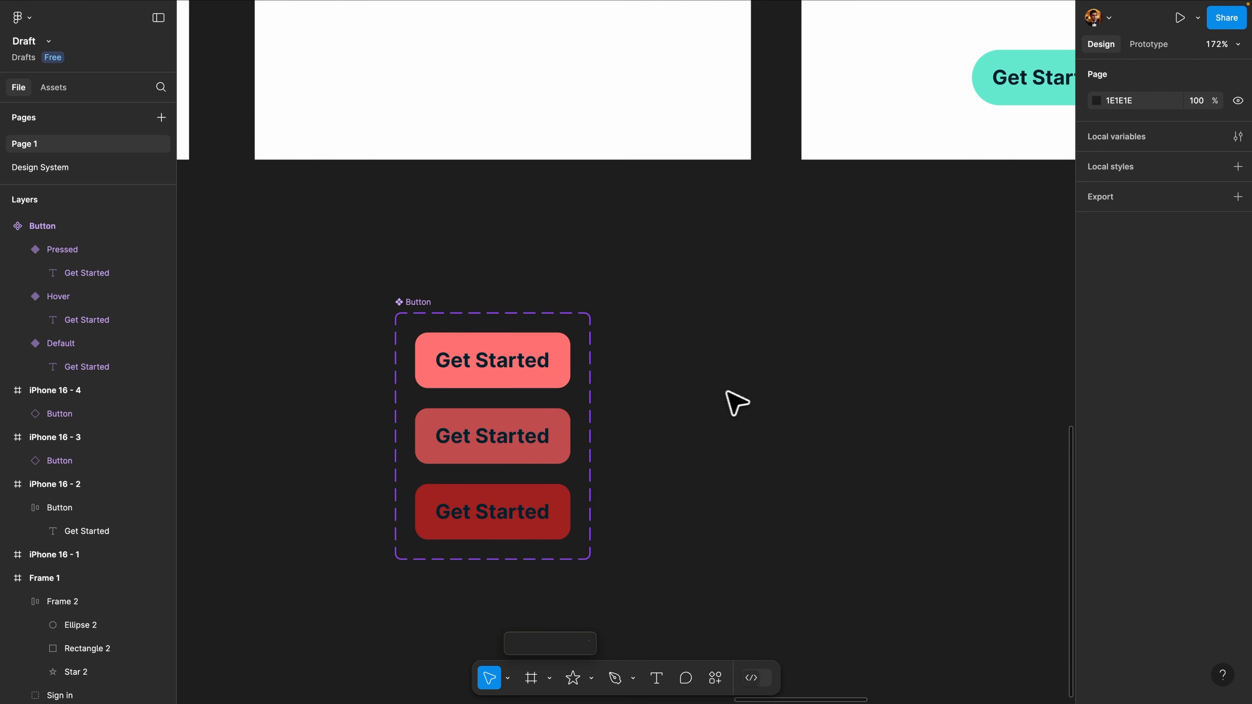
{"action": "scroll", "coordinate": [731, 395], "scroll_direction": "up", "scroll_amount": 2}
{"action": "scroll", "coordinate": [690, 392], "scroll_direction": "up", "scroll_amount": 3}
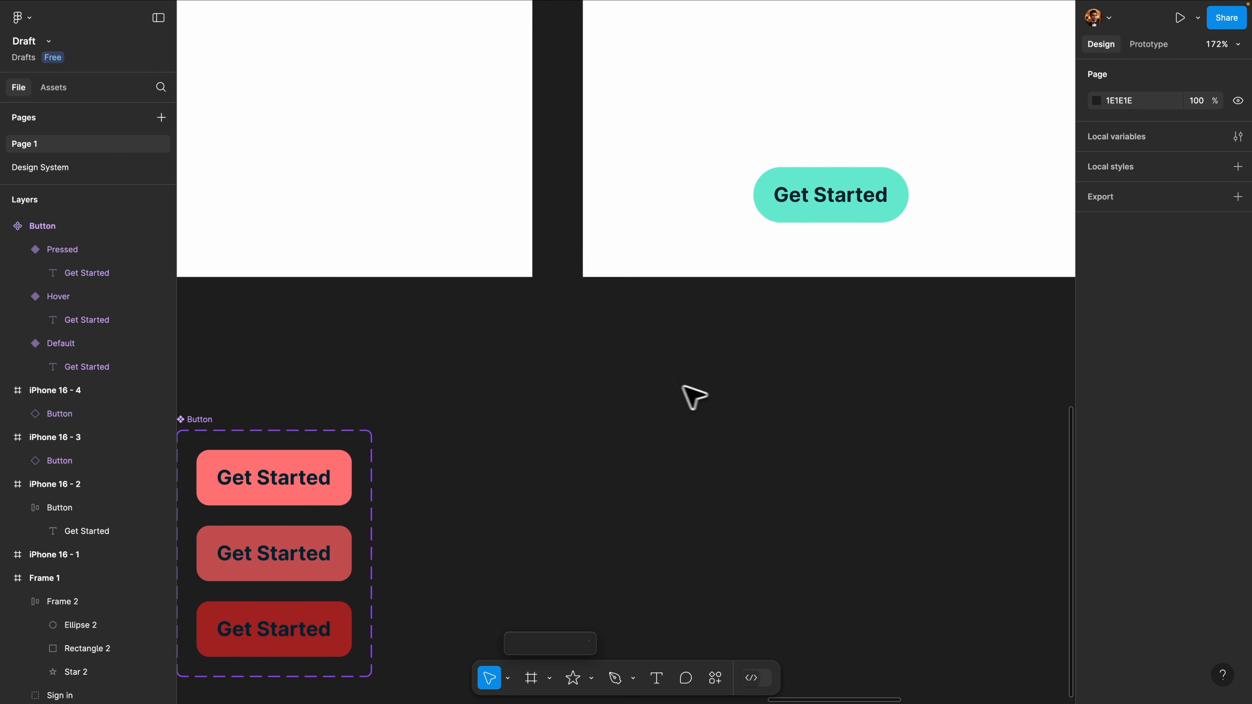
{"action": "scroll", "coordinate": [671, 387], "scroll_direction": "right", "scroll_amount": 12}
{"action": "left_click", "coordinate": [738, 348]}
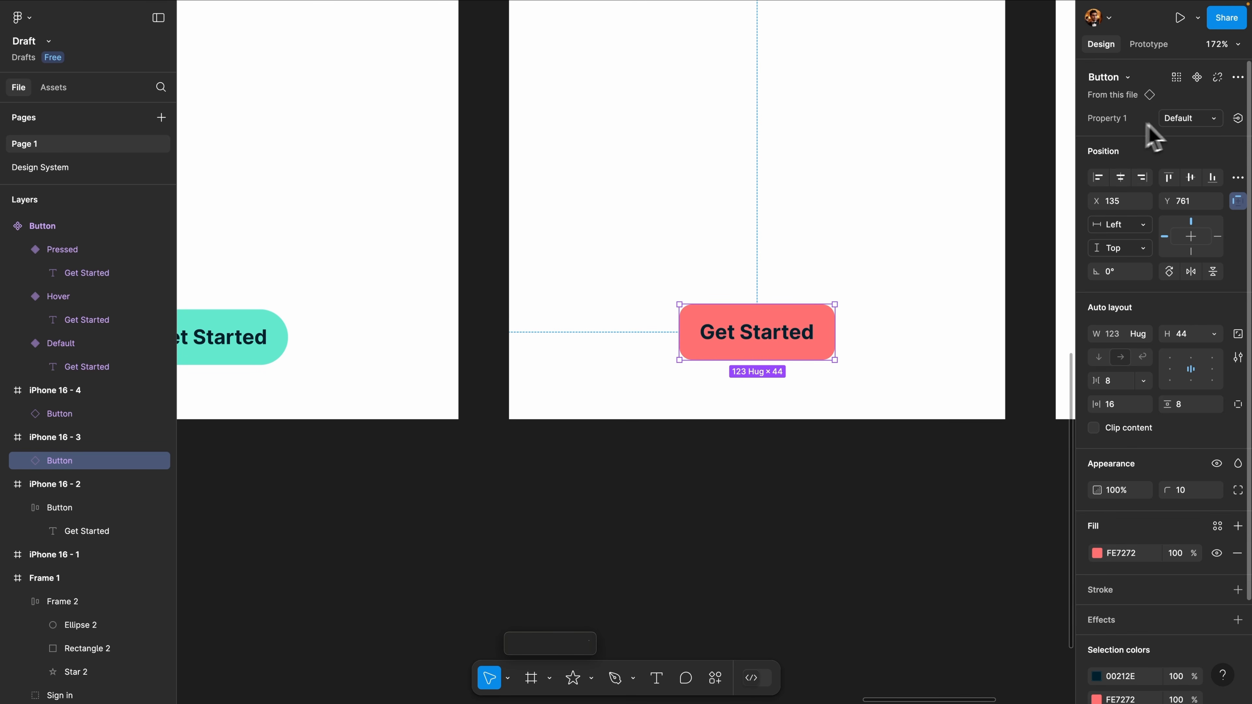
{"action": "left_click", "coordinate": [1208, 138]}
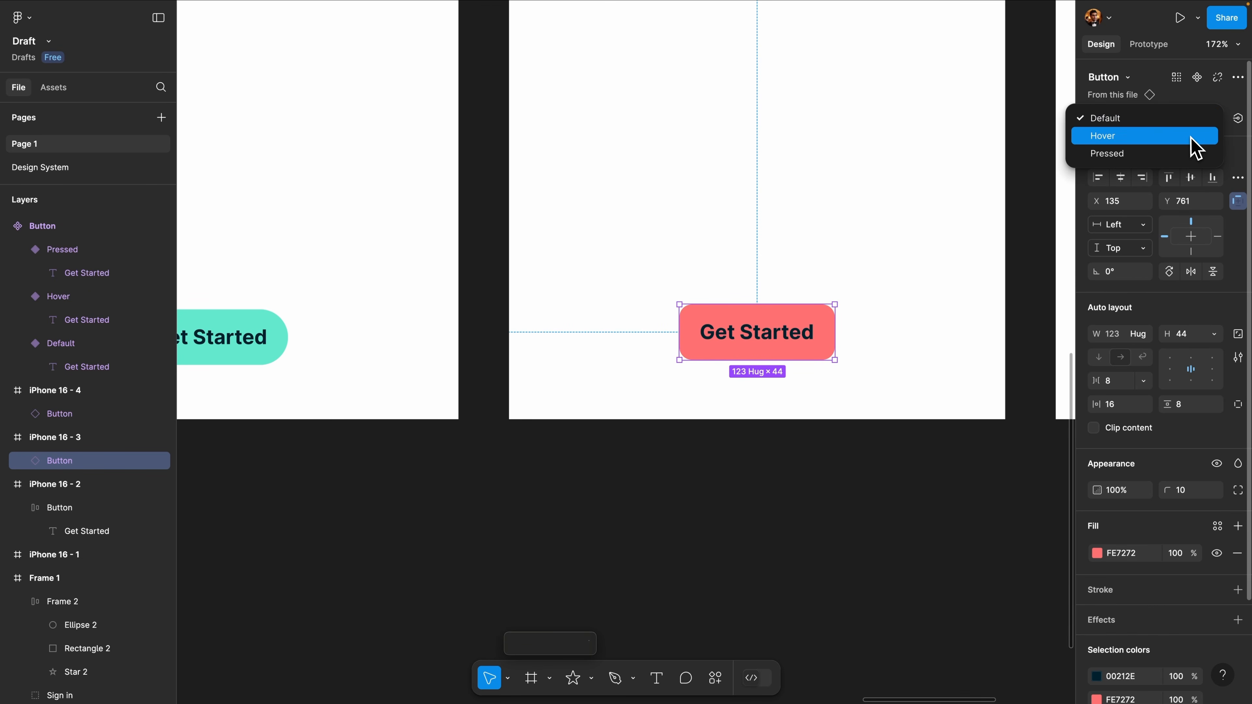
{"action": "left_click", "coordinate": [1196, 136]}
{"action": "left_click", "coordinate": [1195, 124]}
{"action": "left_click", "coordinate": [1180, 139]}
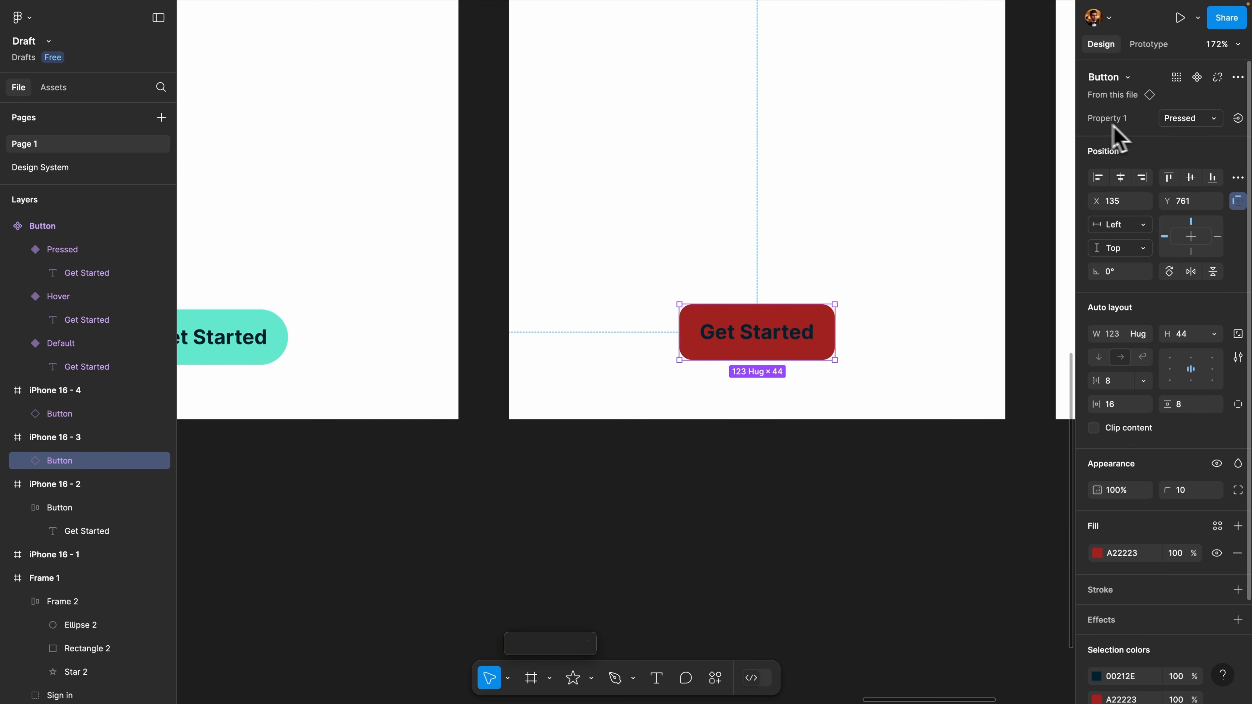
Rename the Button component set's variant property from Property 1 to State
{"action": "scroll", "coordinate": [399, 469], "scroll_direction": "down", "scroll_amount": 5}
{"action": "scroll", "coordinate": [399, 471], "scroll_direction": "left", "scroll_amount": 2}
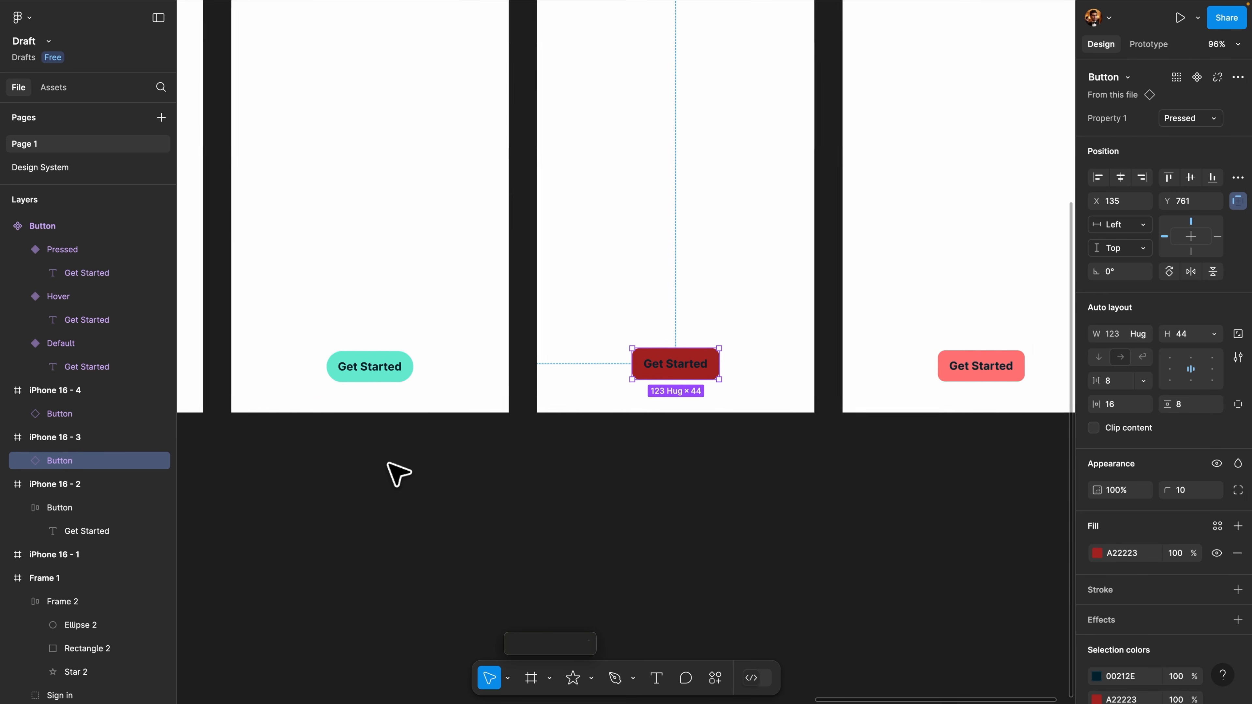
{"action": "left_click", "coordinate": [393, 480]}
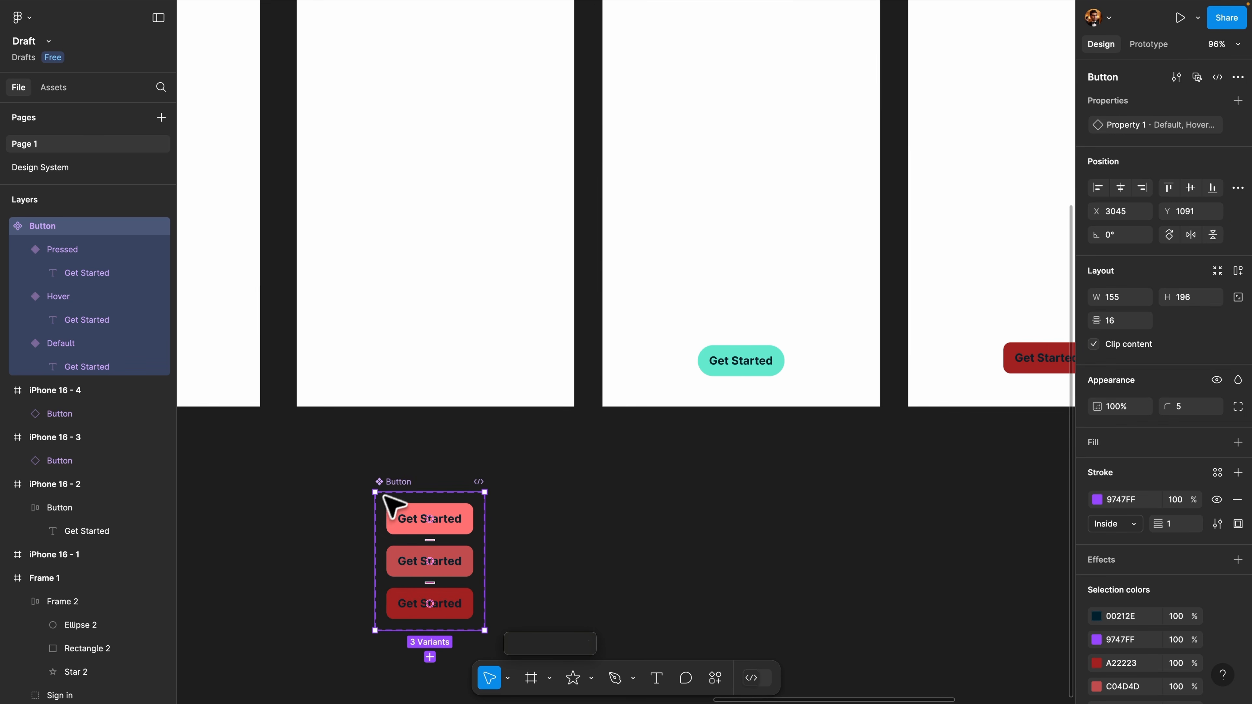
{"action": "double_click", "coordinate": [1131, 129]}
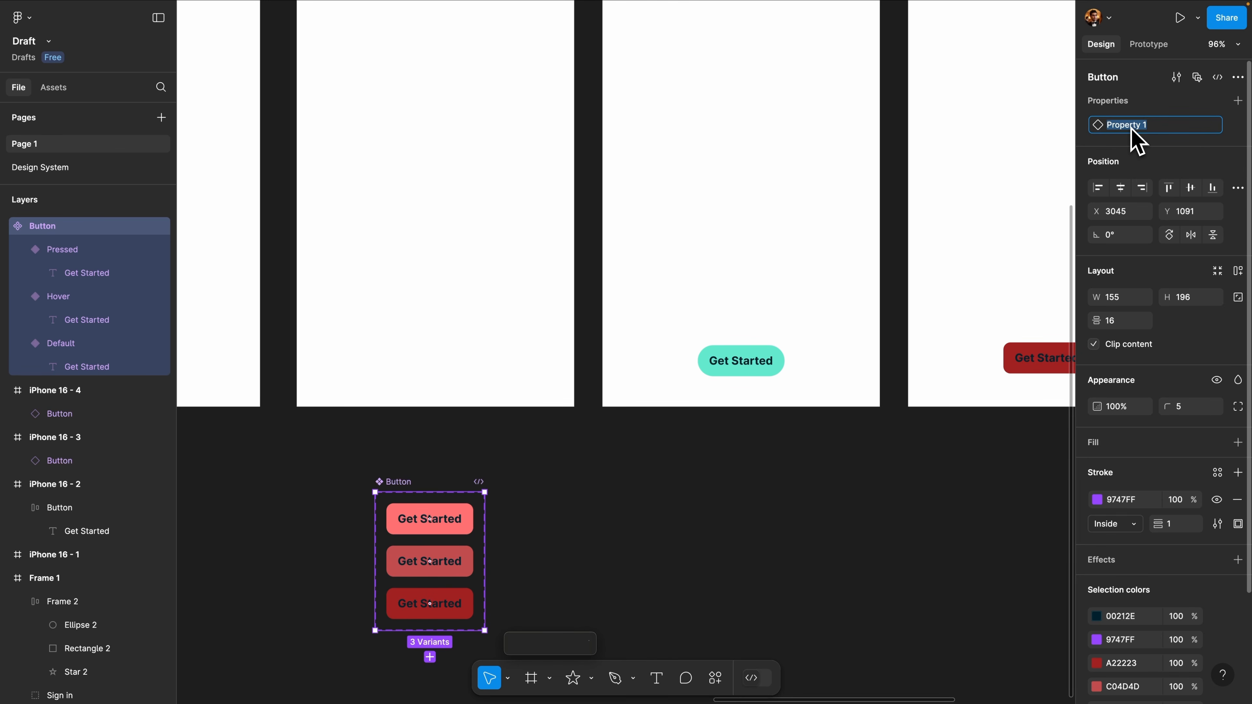
{"action": "type", "text": "State"}
{"action": "key", "text": "Return"}
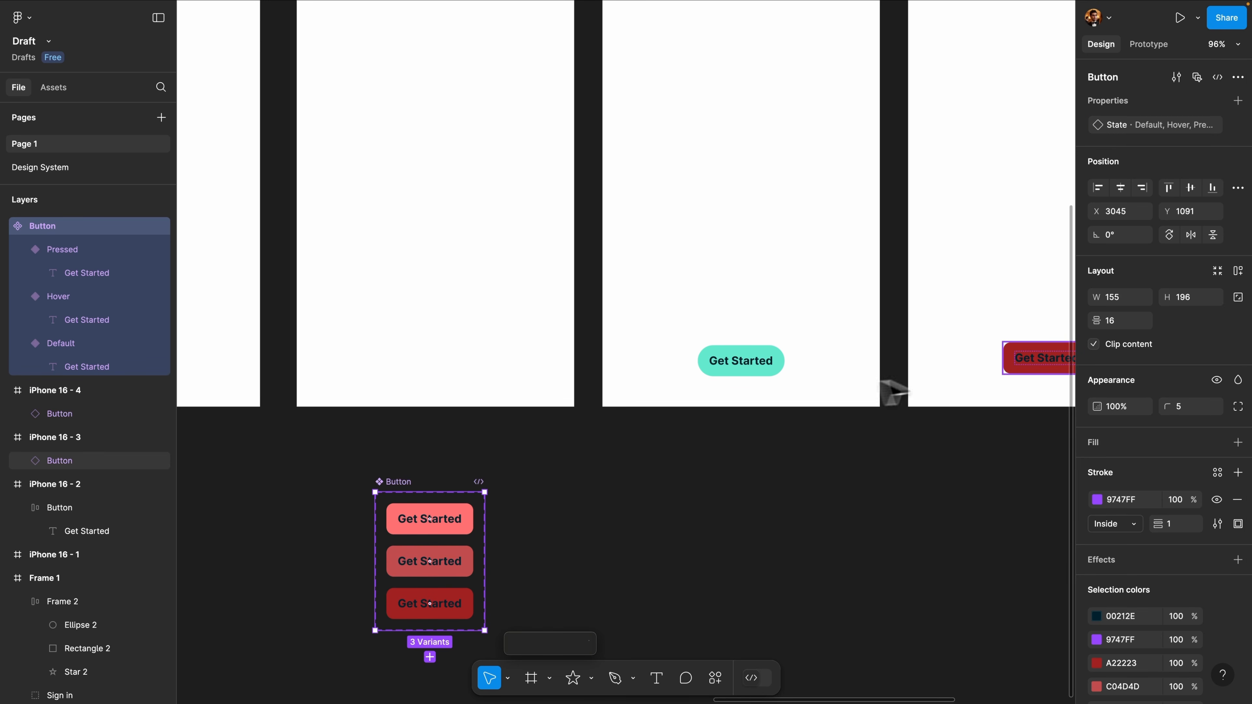
Set the State of the button instance in the iPhone 16 - 3 frame to Default
{"action": "left_click", "coordinate": [1019, 367]}
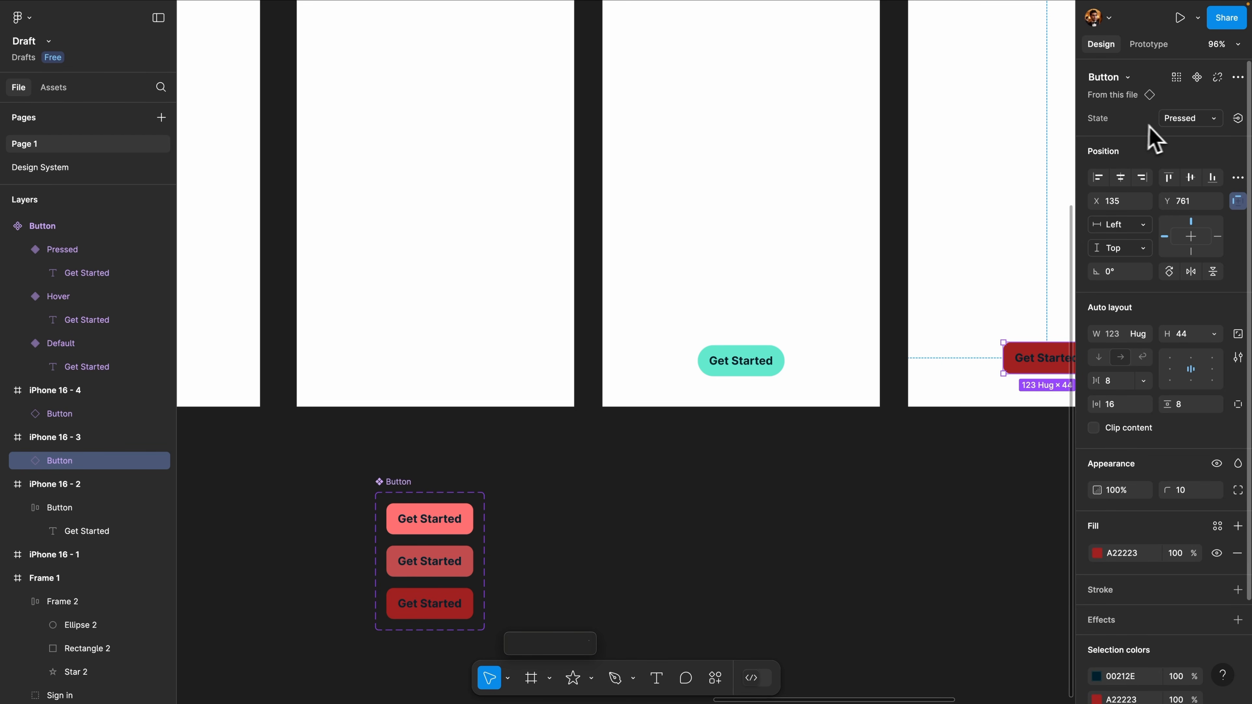
{"action": "left_click", "coordinate": [1178, 121]}
{"action": "left_click", "coordinate": [1176, 84]}
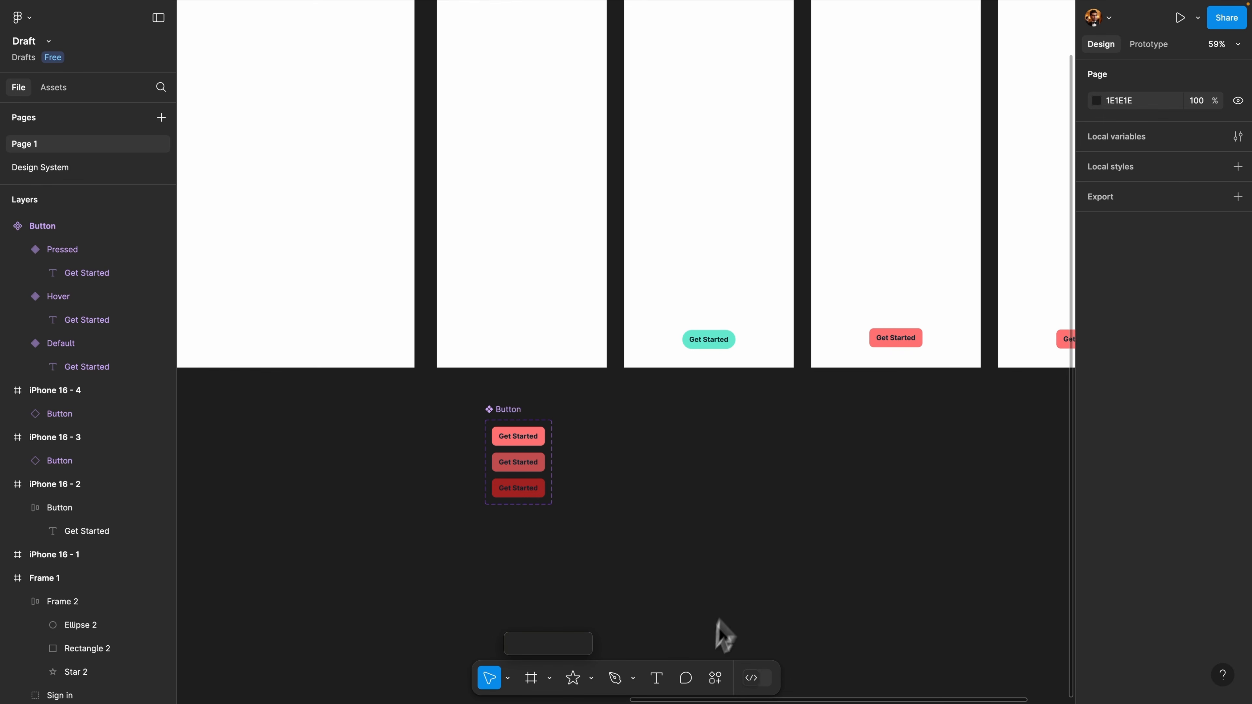
Find the Unsplash plugin among the plugins and widgets and run it
{"action": "left_click", "coordinate": [716, 679]}
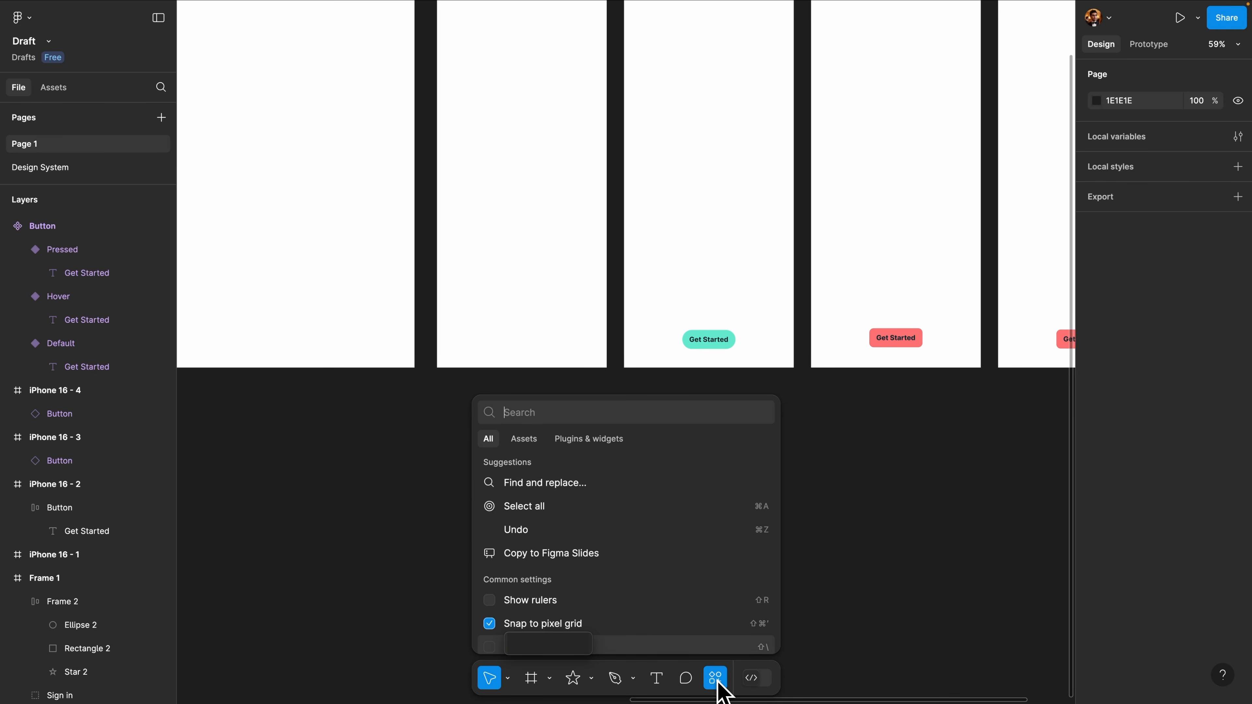
{"action": "left_click", "coordinate": [579, 447]}
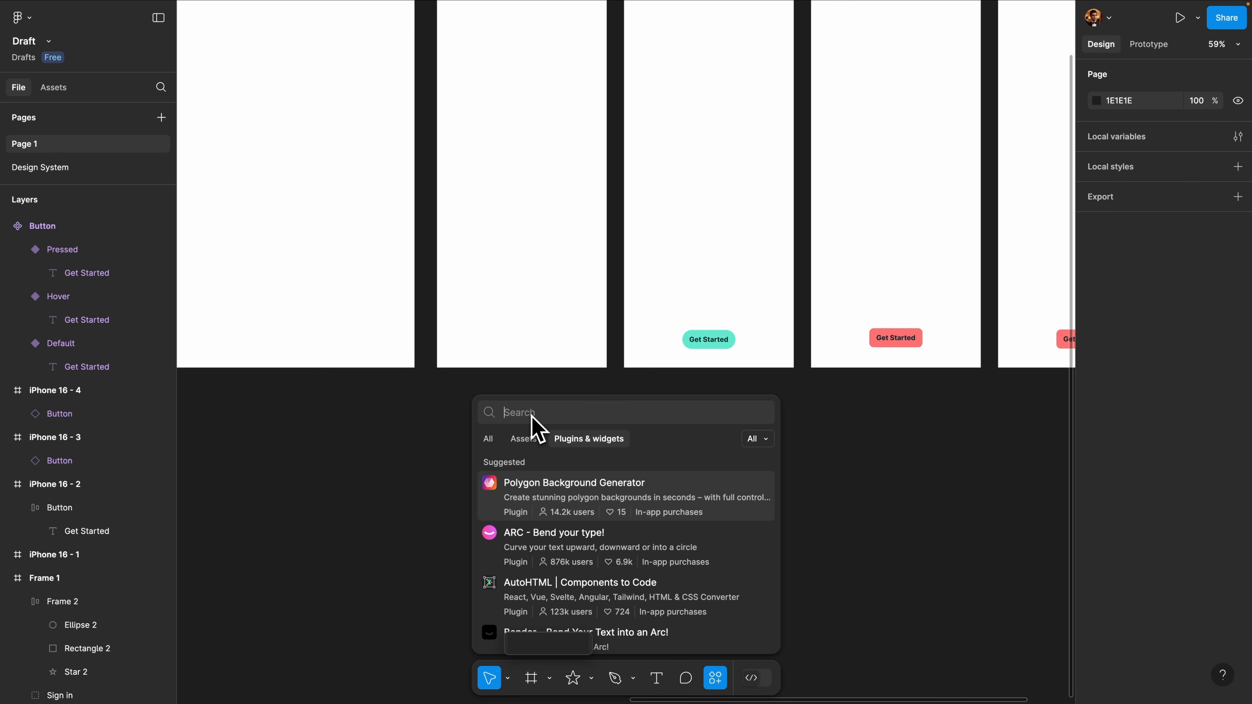
{"action": "type", "text": "uns"}
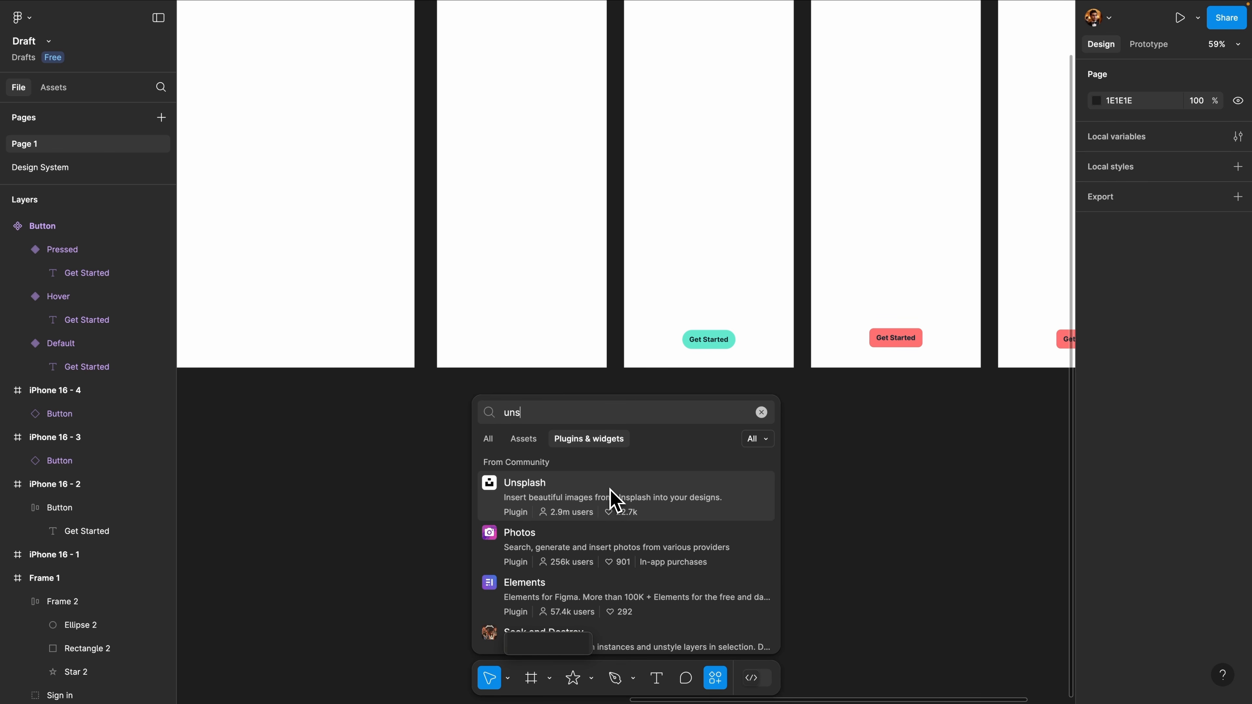
{"action": "left_click", "coordinate": [612, 499]}
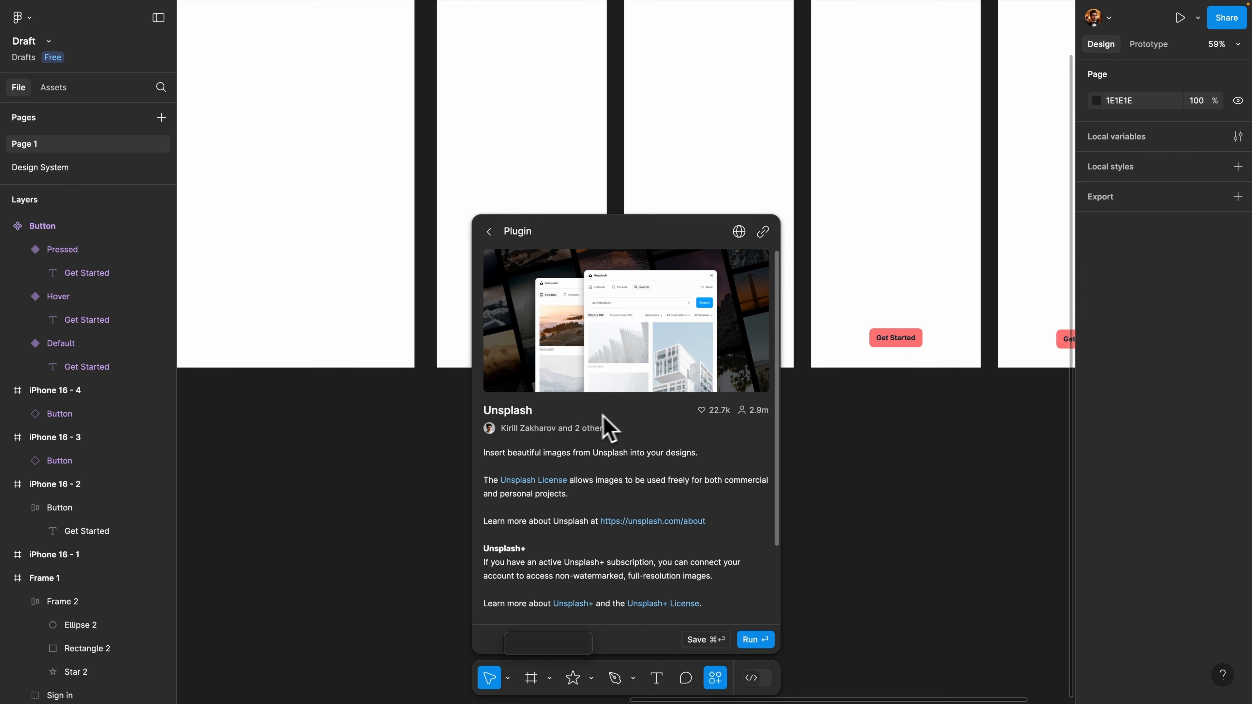
{"action": "left_click", "coordinate": [755, 640]}
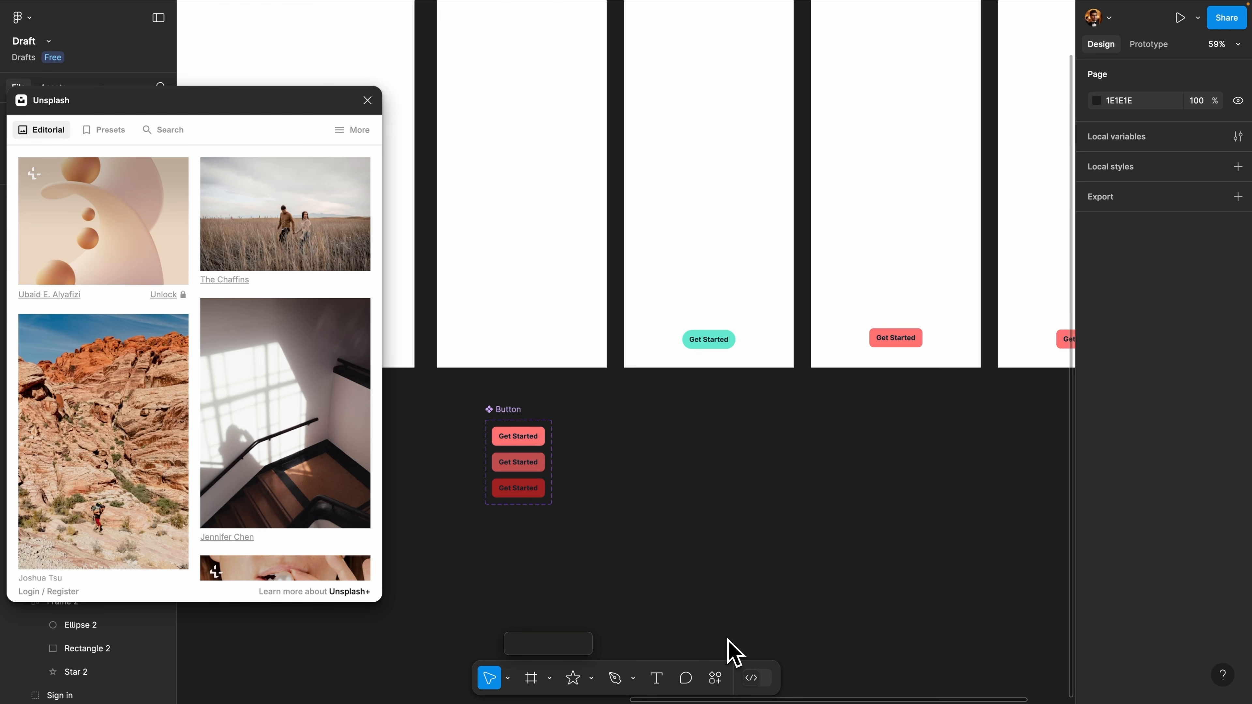
Move the Unsplash window over the canvas and insert a photo from the portrait preset
{"action": "left_click_drag", "start_coordinate": [194, 98], "coordinate": [789, 79]}
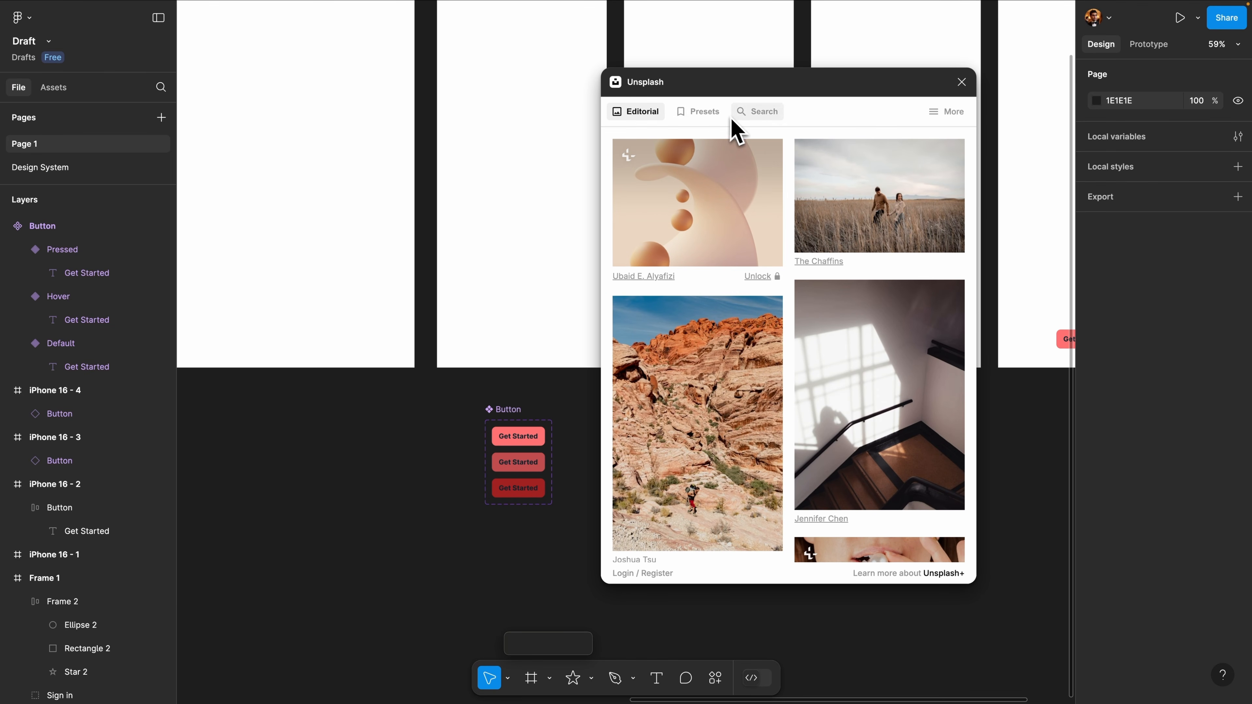
{"action": "left_click", "coordinate": [702, 113]}
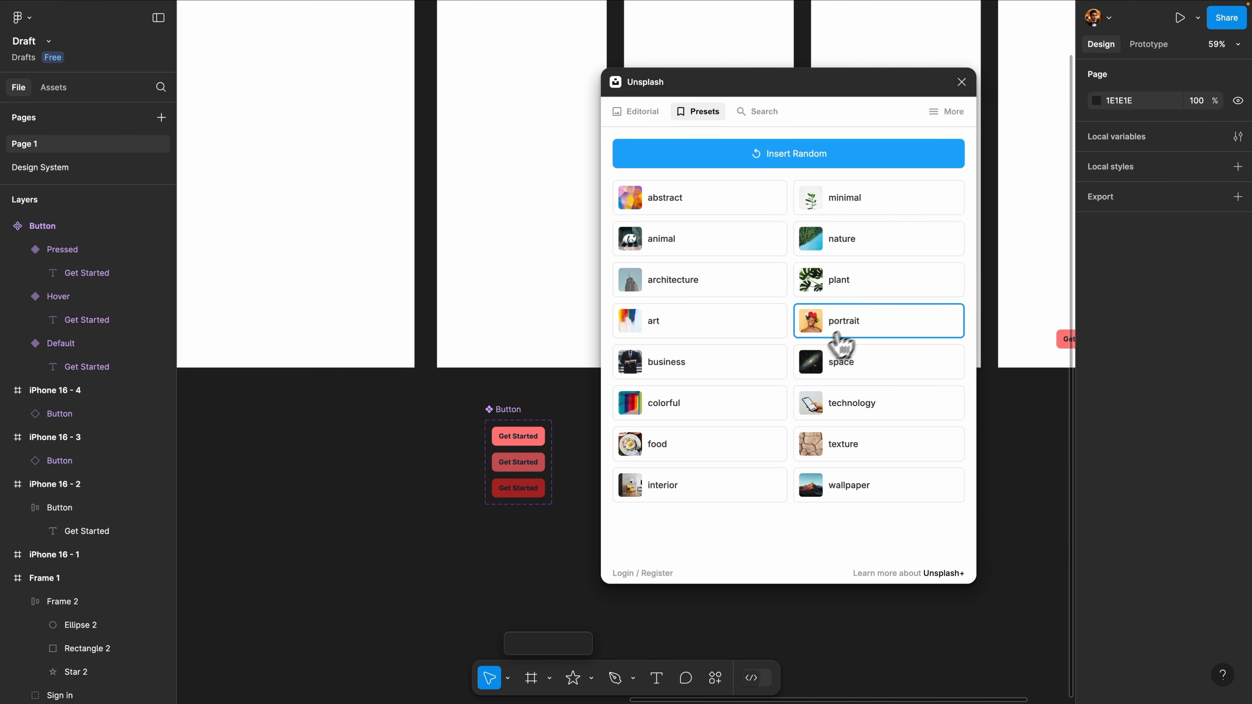
{"action": "left_click", "coordinate": [863, 336]}
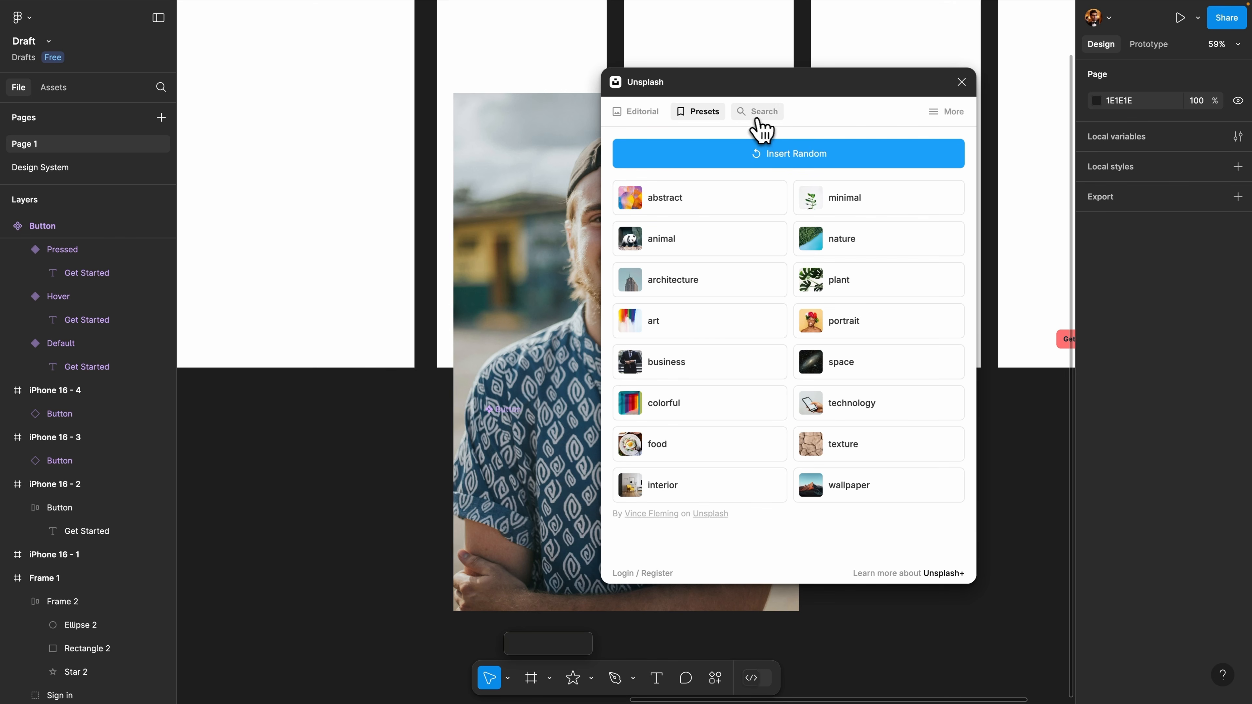
Search Unsplash for "3D product" and insert the photo of dark cosmetic bottles and a jar on an orange background
{"action": "left_click", "coordinate": [758, 118]}
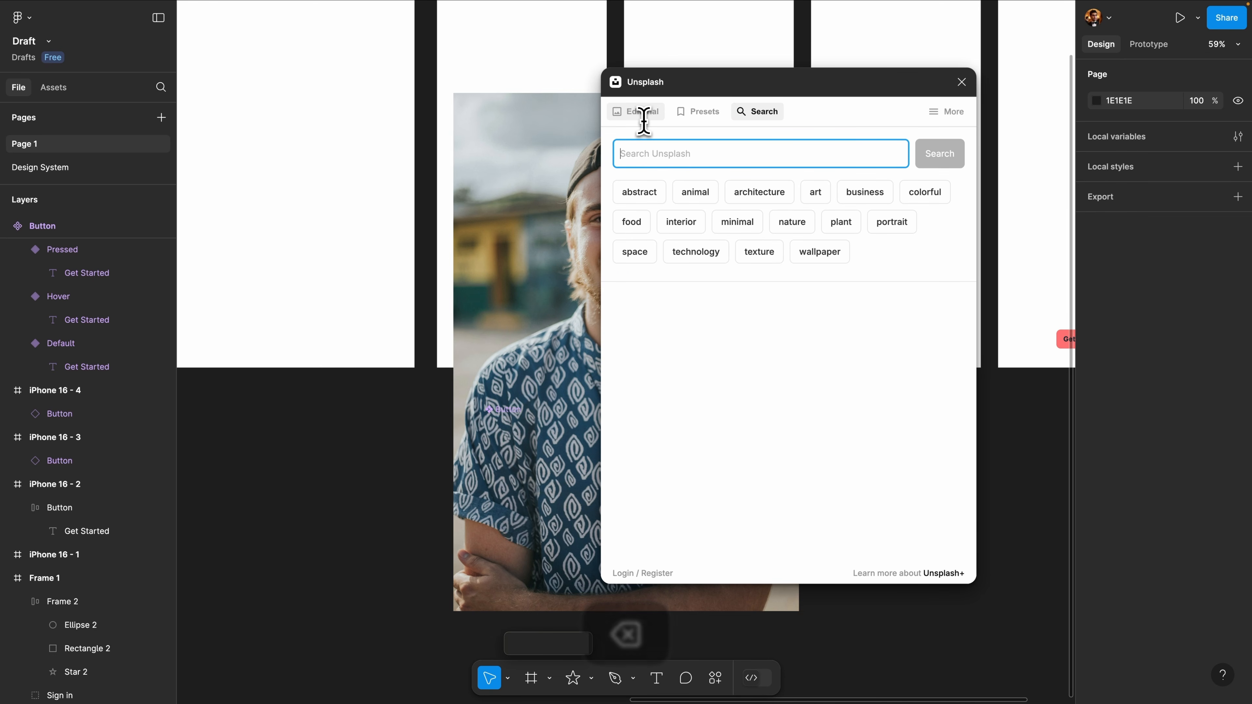
{"action": "type", "text": "3D"}
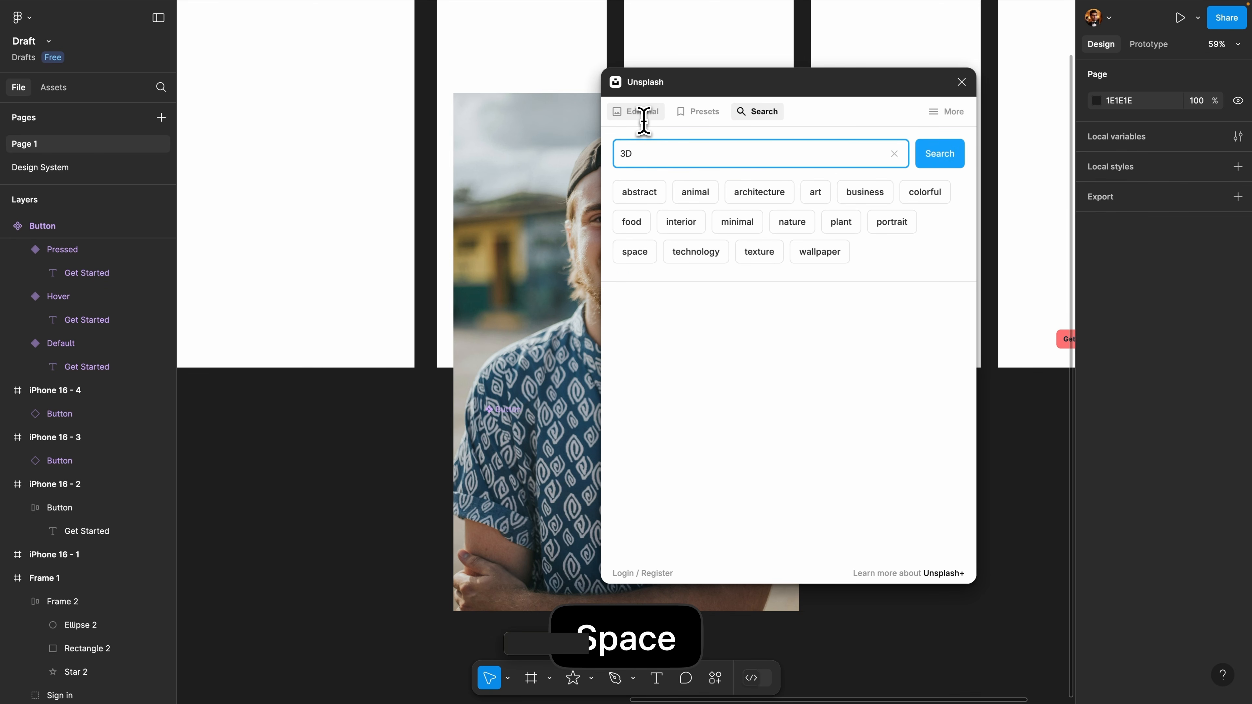
{"action": "type", "text": " product"}
{"action": "key", "text": "Return"}
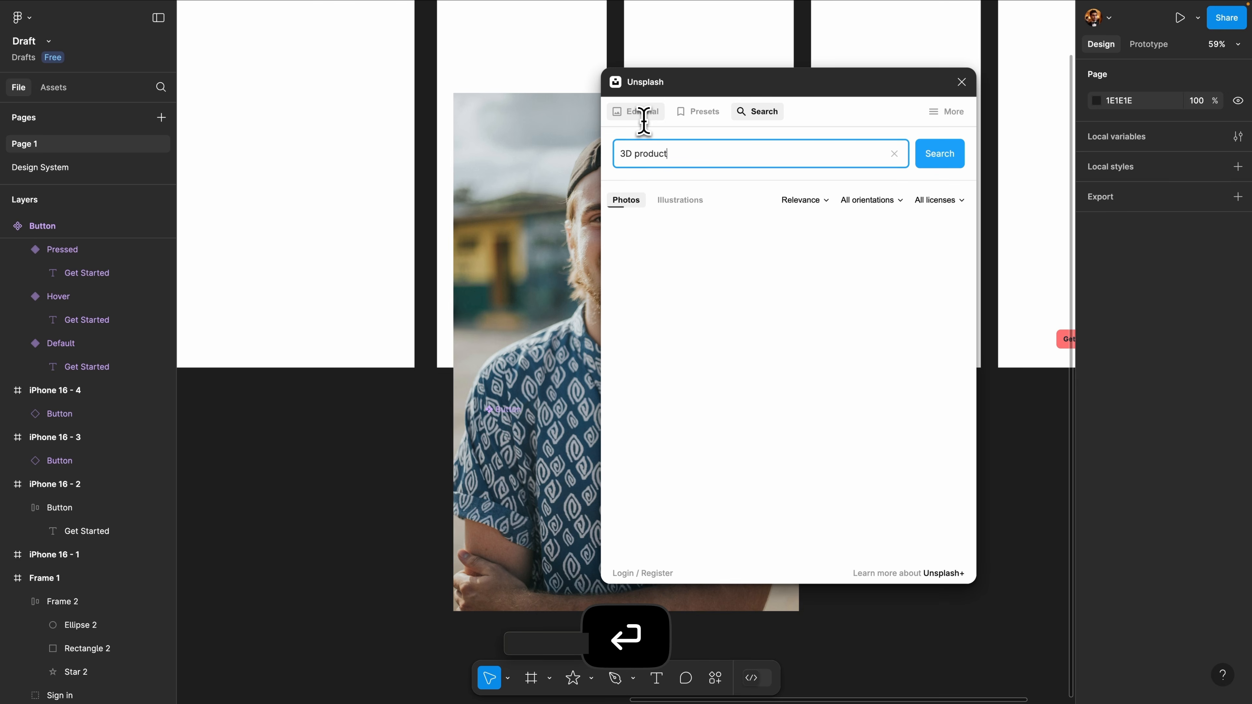
{"action": "scroll", "coordinate": [789, 287], "scroll_direction": "down", "scroll_amount": 5}
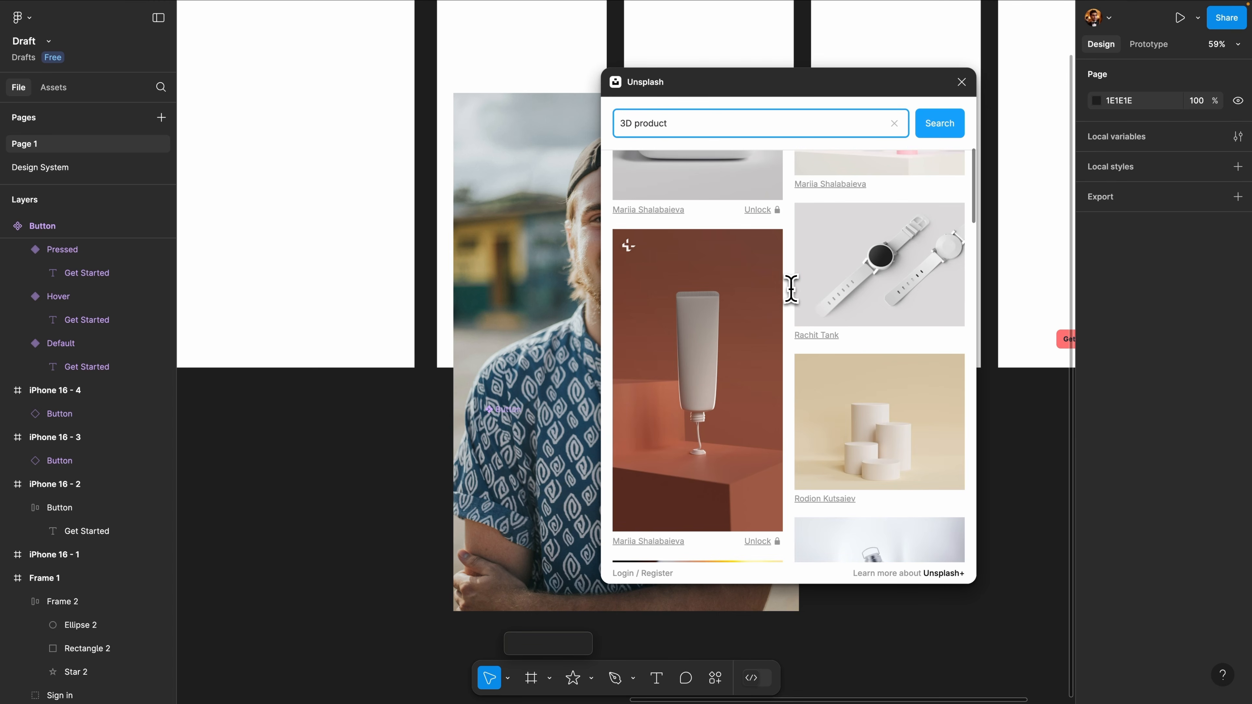
{"action": "scroll", "coordinate": [791, 289], "scroll_direction": "down", "scroll_amount": 5}
{"action": "scroll", "coordinate": [791, 289], "scroll_direction": "down", "scroll_amount": 5}
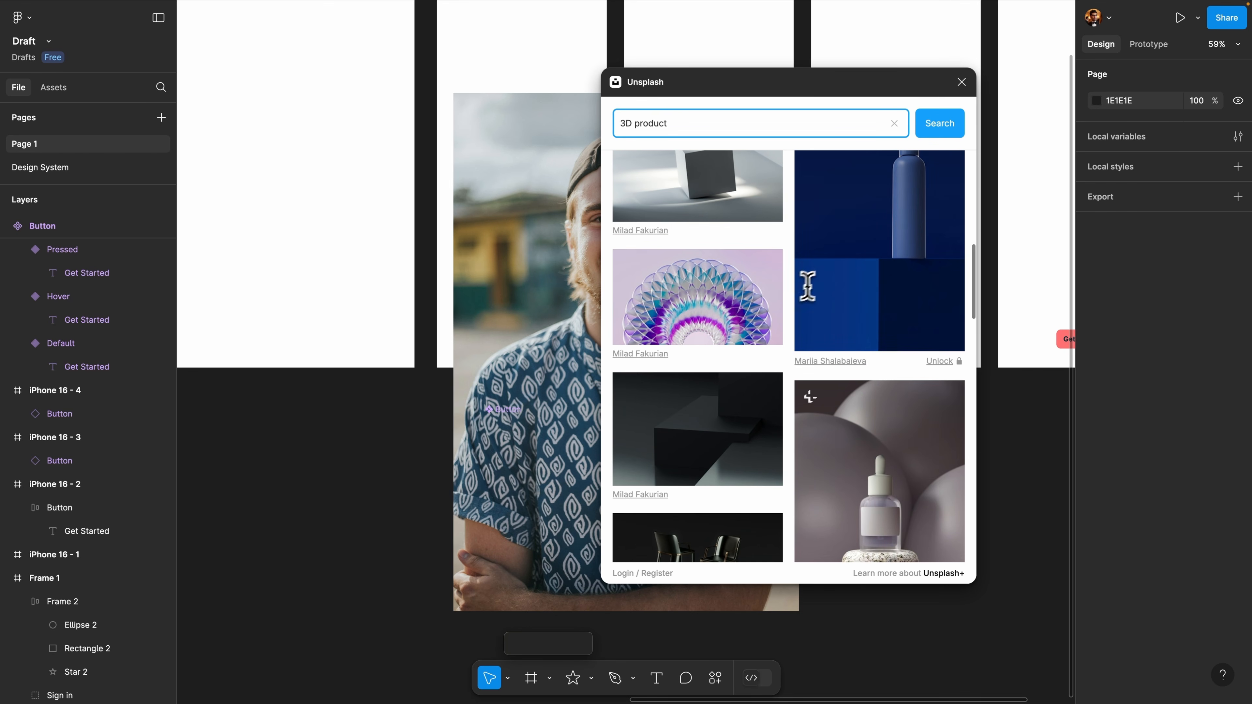
{"action": "scroll", "coordinate": [817, 269], "scroll_direction": "down", "scroll_amount": 3}
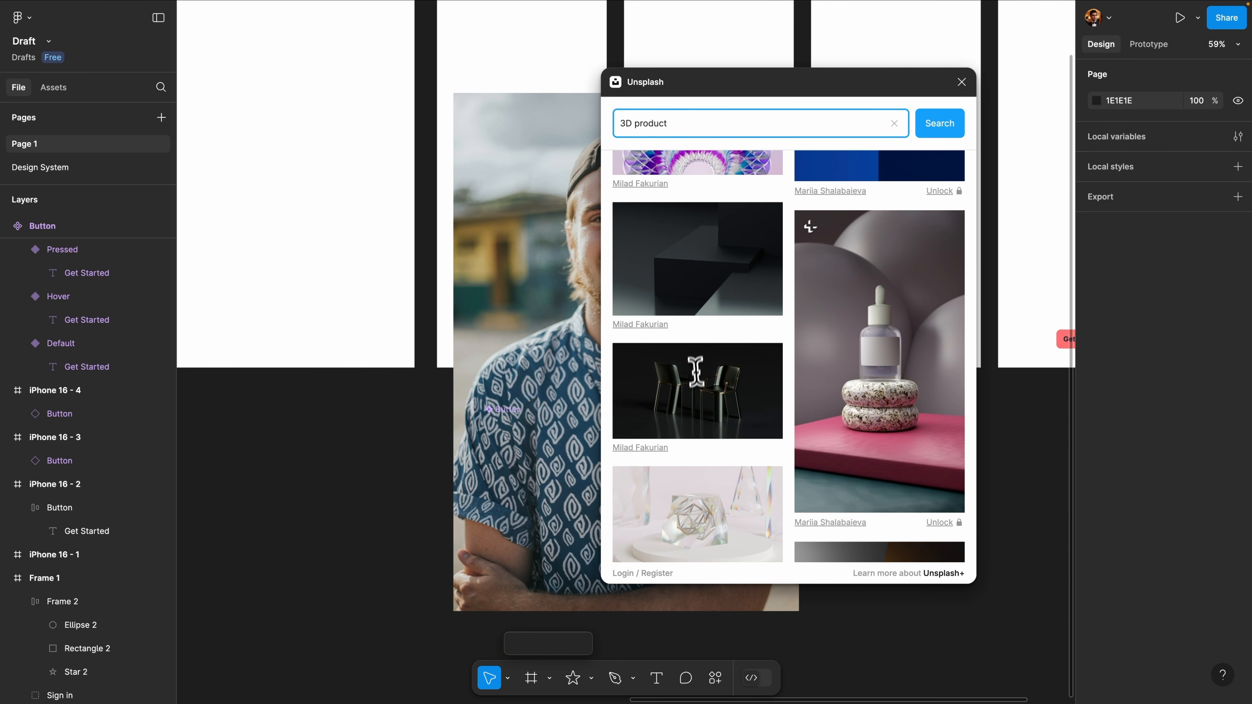
{"action": "scroll", "coordinate": [669, 372], "scroll_direction": "down", "scroll_amount": 4}
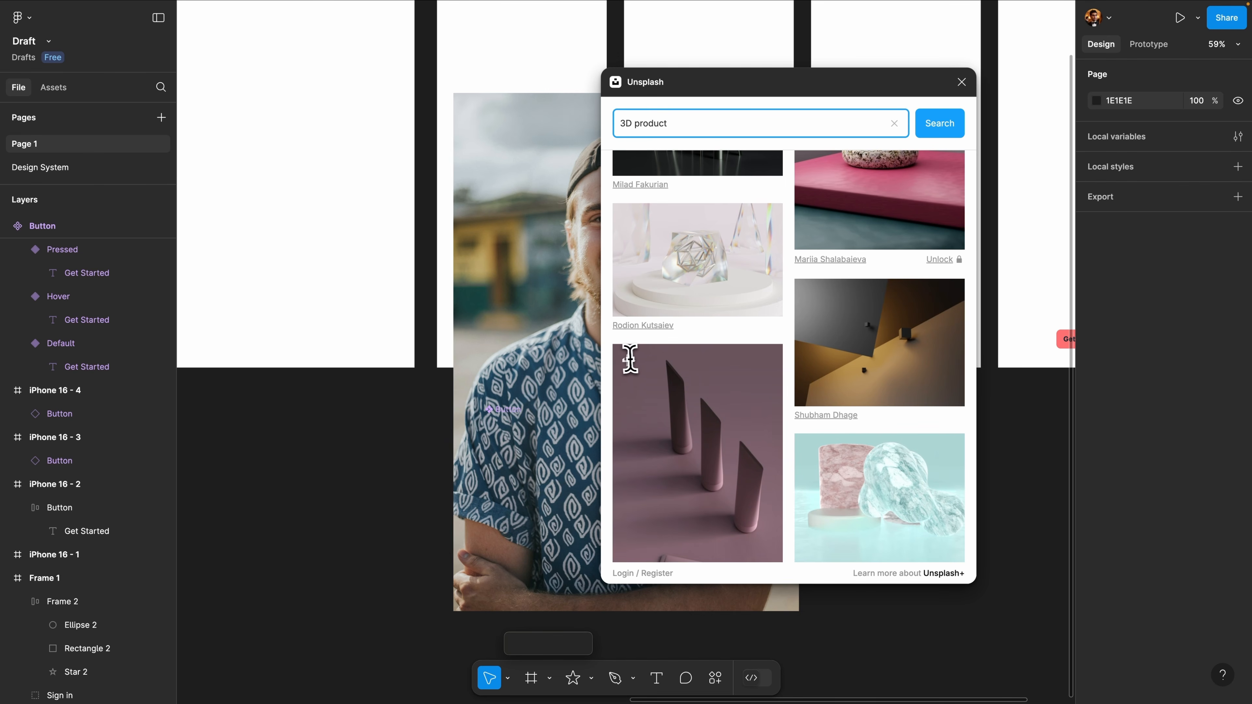
{"action": "scroll", "coordinate": [772, 363], "scroll_direction": "down", "scroll_amount": 4}
{"action": "scroll", "coordinate": [769, 360], "scroll_direction": "down", "scroll_amount": 8}
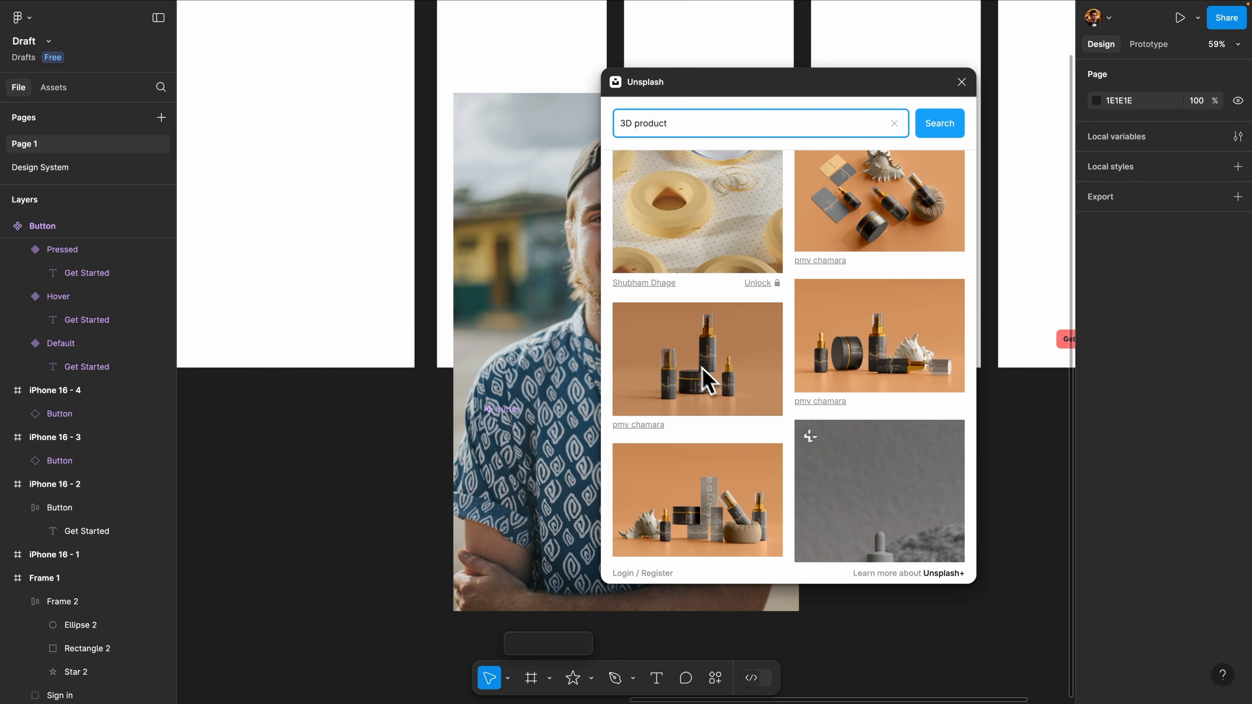
{"action": "left_click", "coordinate": [690, 368]}
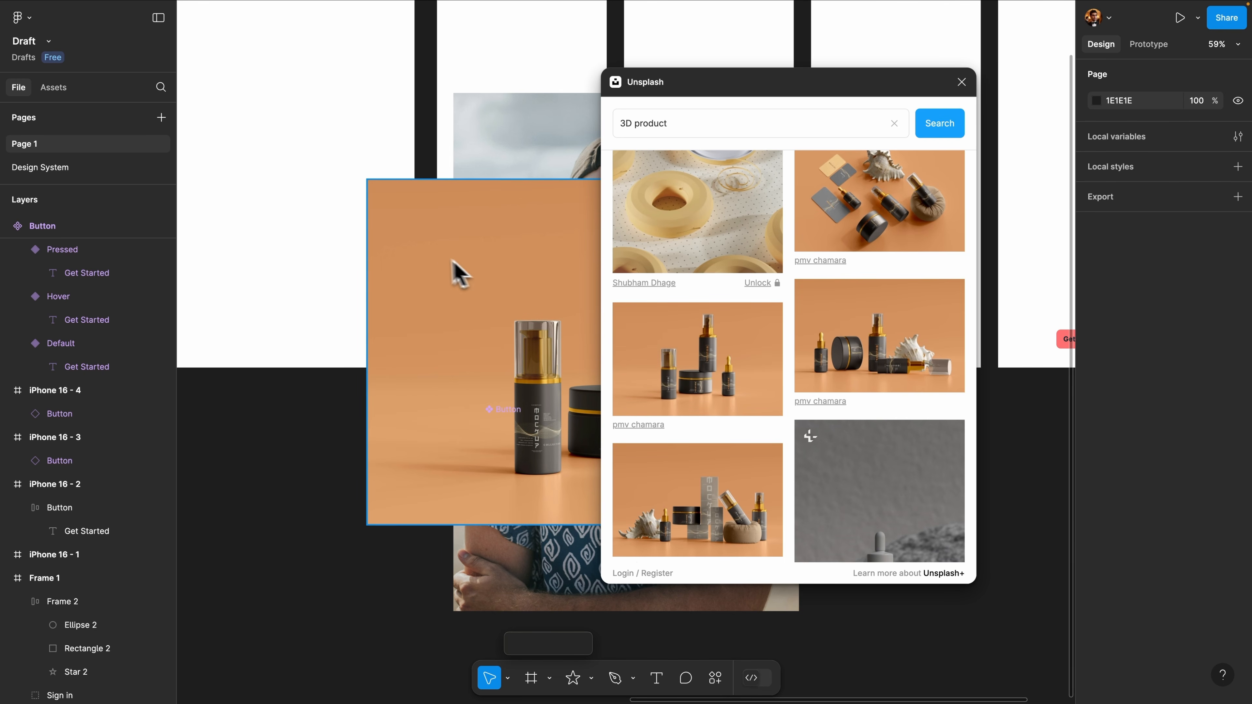
Close the Unsplash plugin and remove the two inserted photos from the canvas
{"action": "left_click", "coordinate": [962, 82]}
{"action": "left_click", "coordinate": [550, 377]}
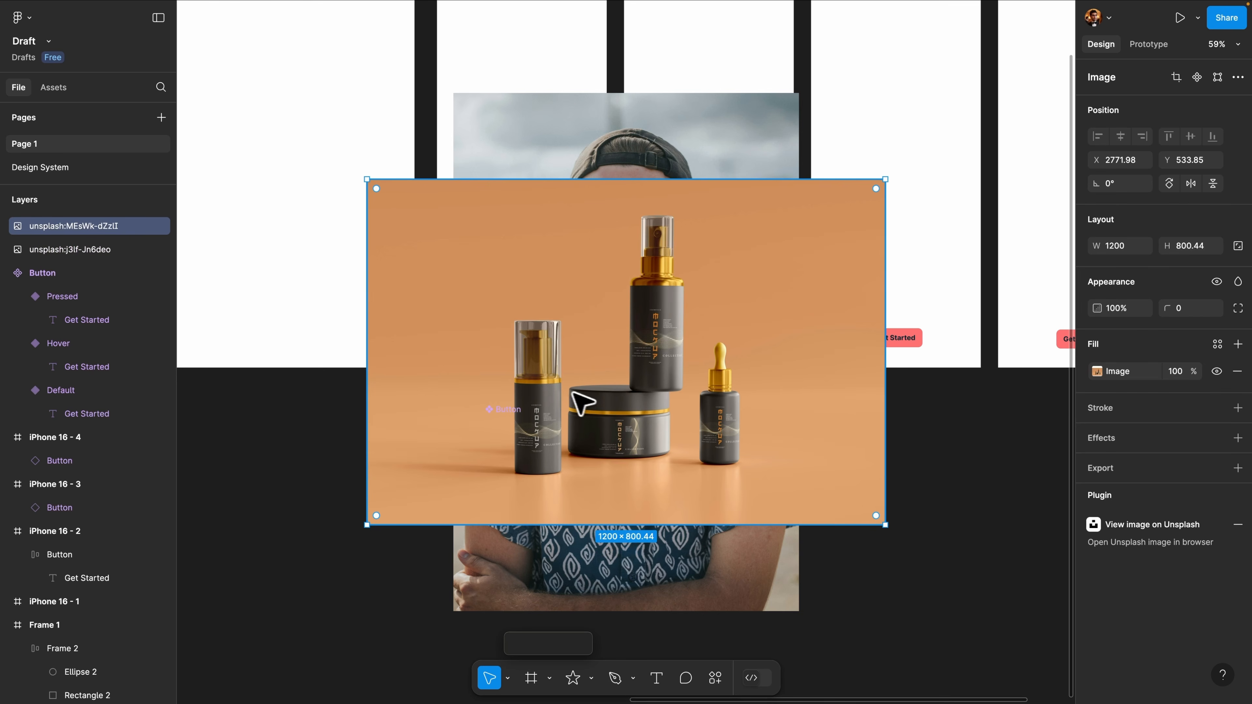
{"action": "scroll", "coordinate": [577, 399], "scroll_direction": "down", "scroll_amount": 5}
{"action": "left_click_drag", "start_coordinate": [594, 397], "coordinate": [364, 447]}
{"action": "scroll", "coordinate": [365, 447], "scroll_direction": "left", "scroll_amount": 3}
{"action": "scroll", "coordinate": [362, 439], "scroll_direction": "left", "scroll_amount": 1}
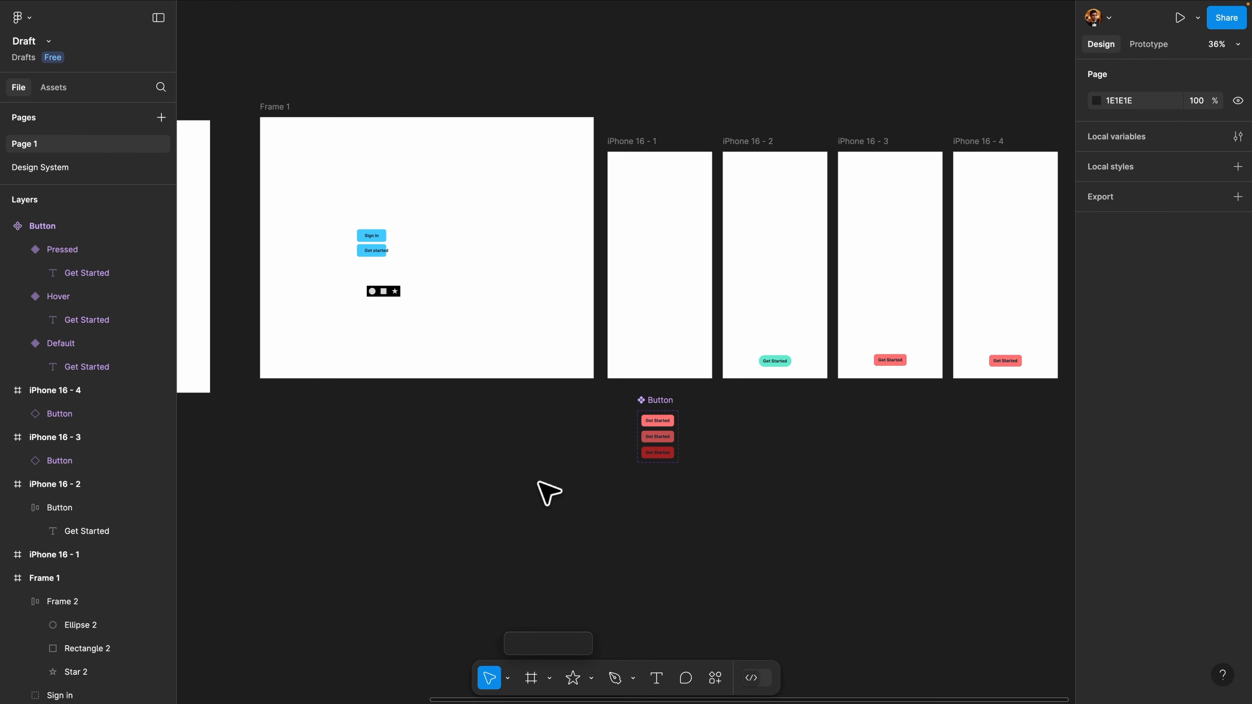
Find the html.to.design plugin among the plugins and widgets and run it
{"action": "left_click", "coordinate": [709, 682]}
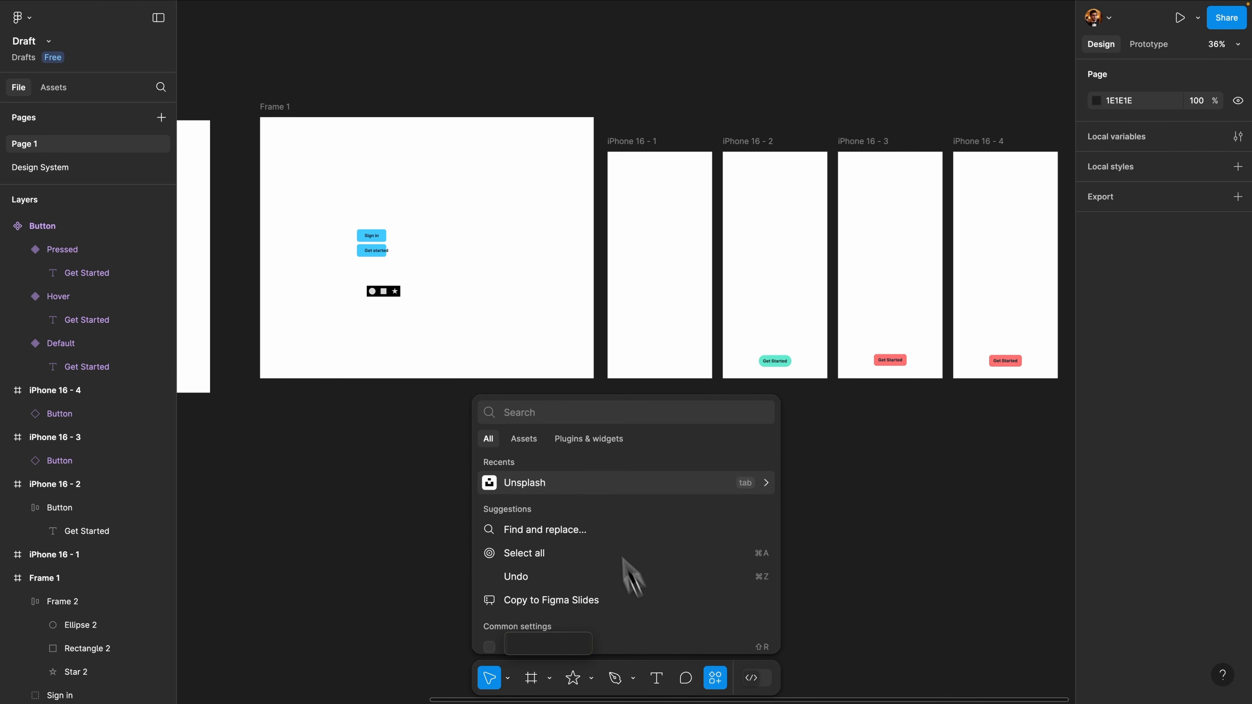
{"action": "left_click", "coordinate": [600, 440]}
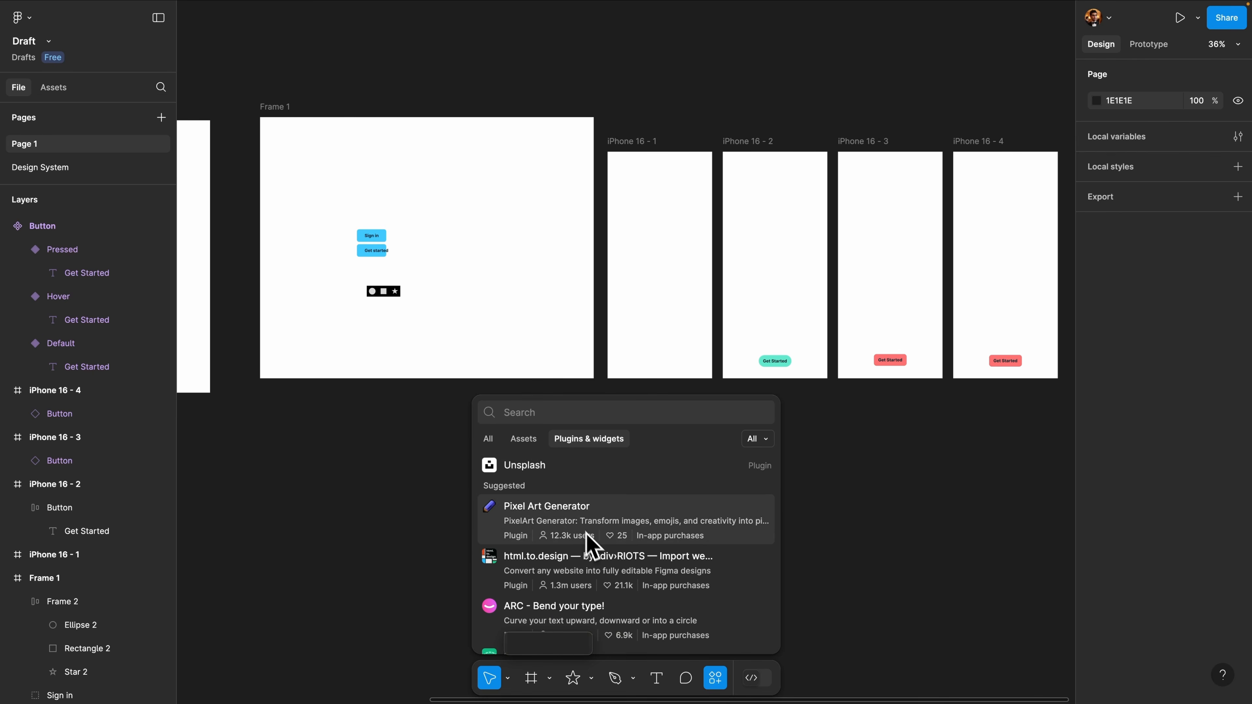
{"action": "scroll", "coordinate": [595, 555], "scroll_direction": "down", "scroll_amount": 3}
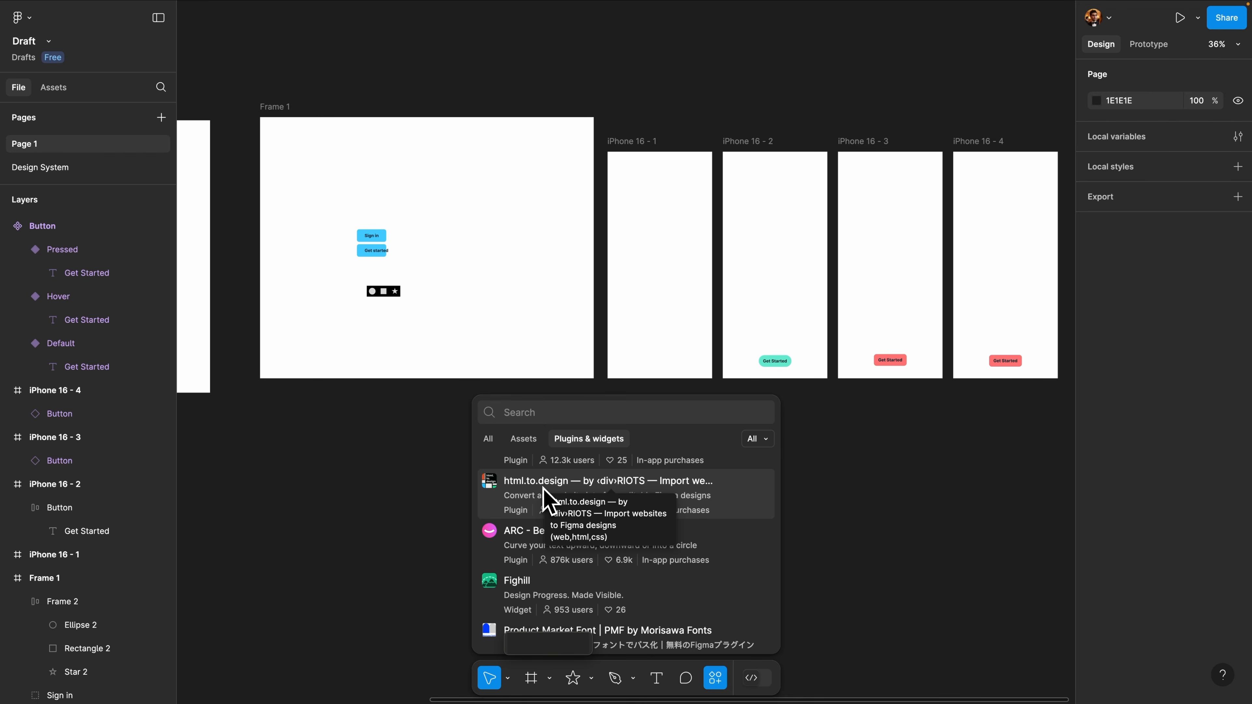
{"action": "left_click", "coordinate": [545, 499]}
{"action": "left_click", "coordinate": [749, 640]}
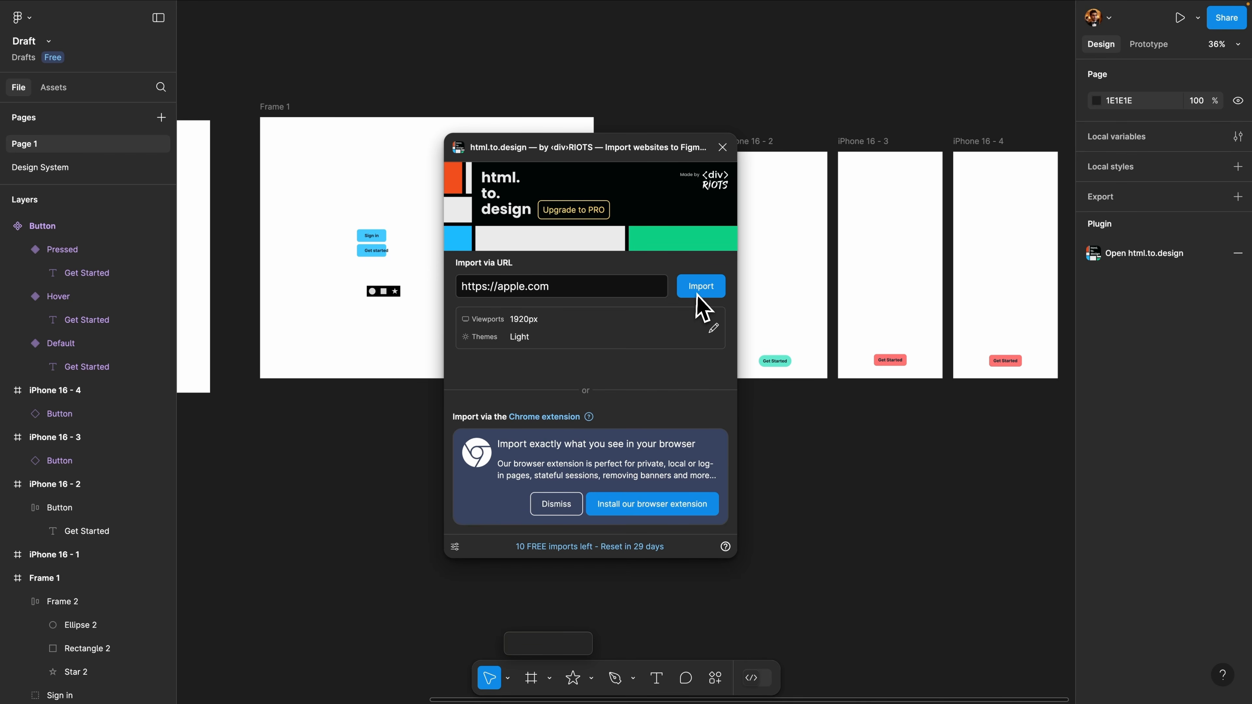
{"action": "left_click", "coordinate": [701, 287]}
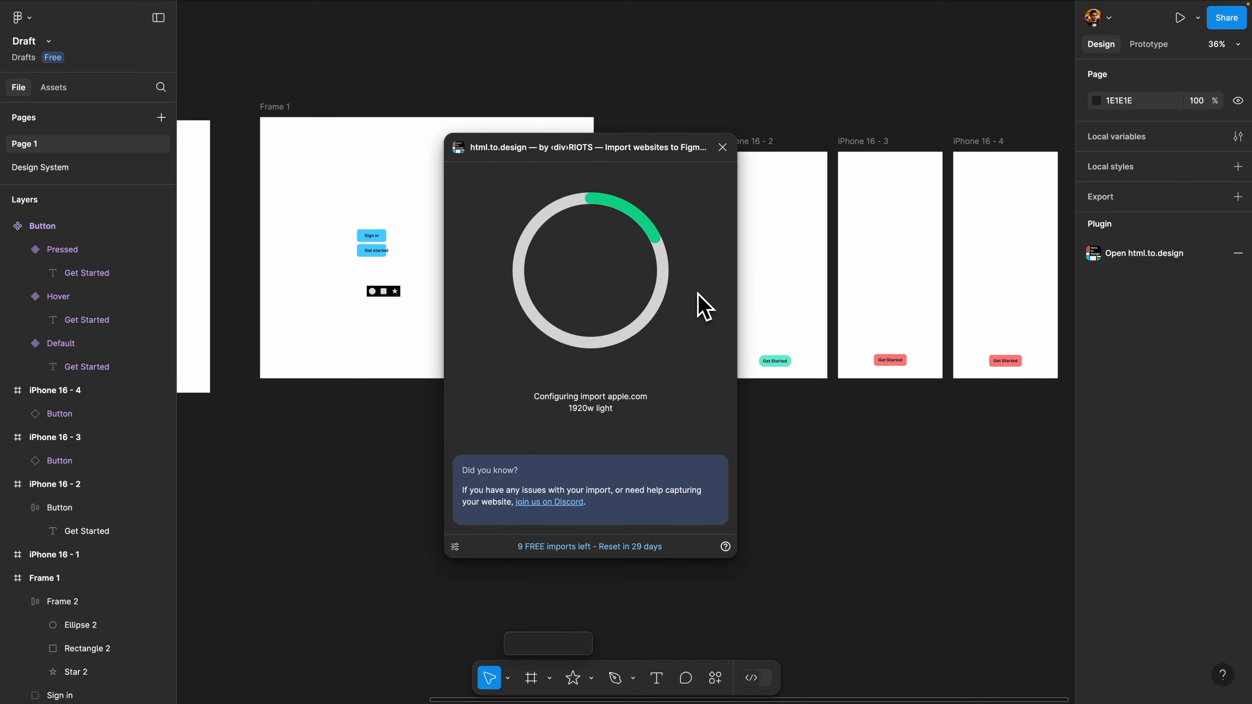
{"action": "left_click", "coordinate": [723, 147]}
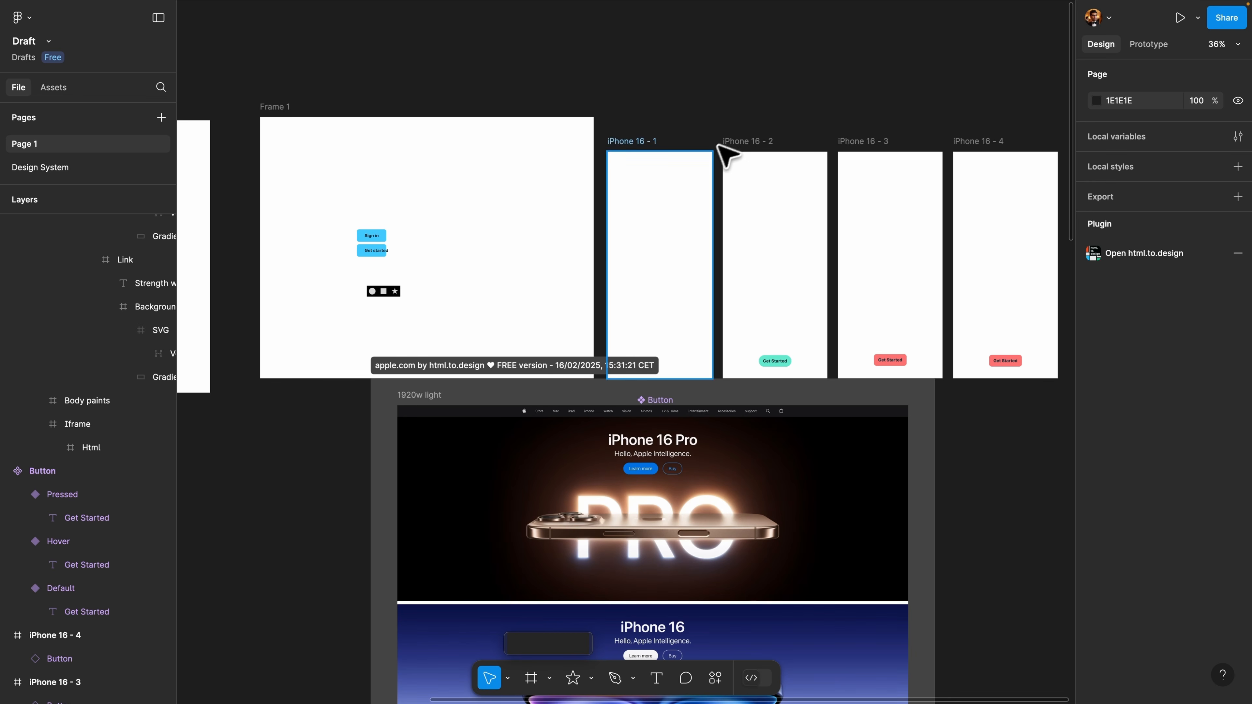
Inspect the imported page's layers, nudge the "iPhone 16 Pro" heading slightly upward and select the tagline below it
{"action": "scroll", "coordinate": [574, 446], "scroll_direction": "down", "scroll_amount": 5}
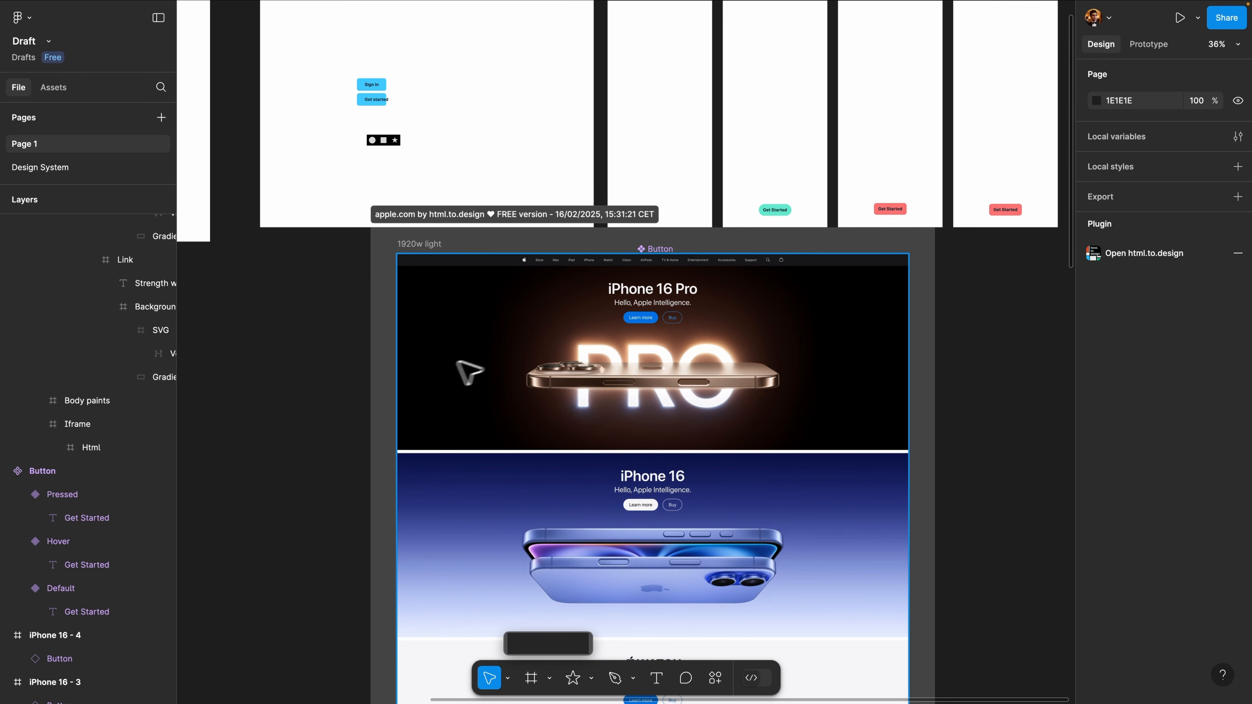
{"action": "left_click", "coordinate": [545, 285]}
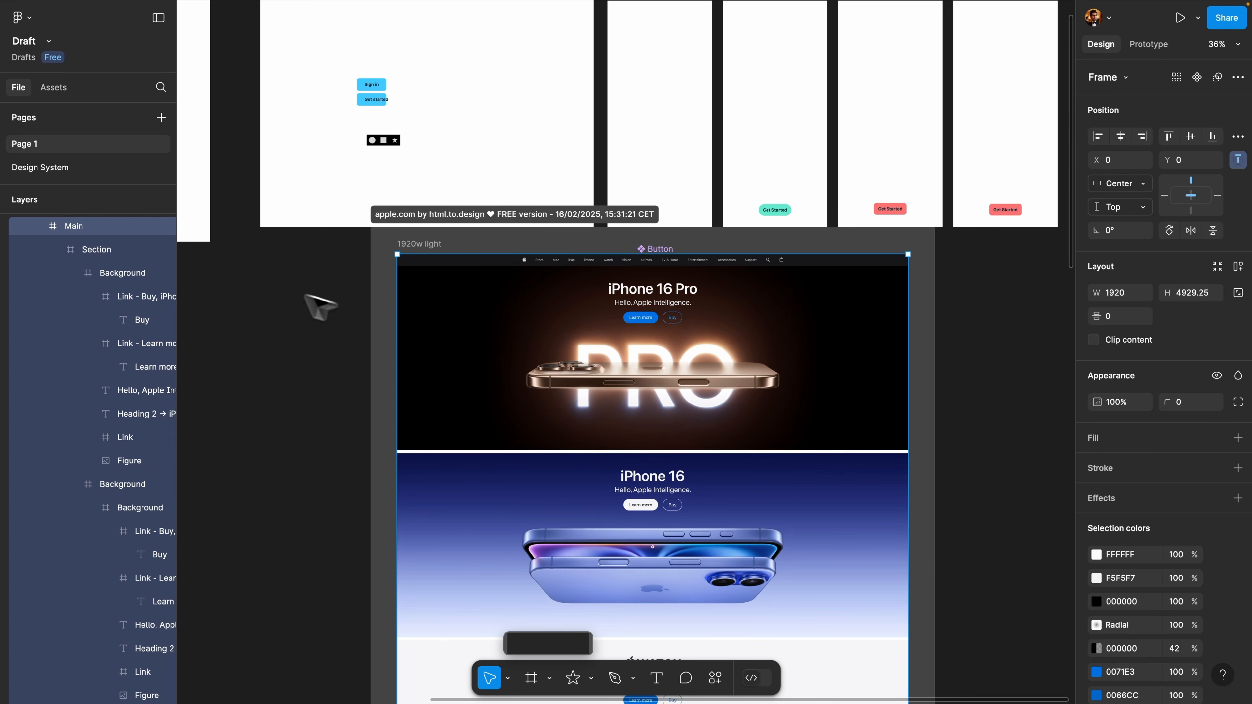
{"action": "left_click", "coordinate": [82, 251]}
{"action": "left_click", "coordinate": [116, 279]}
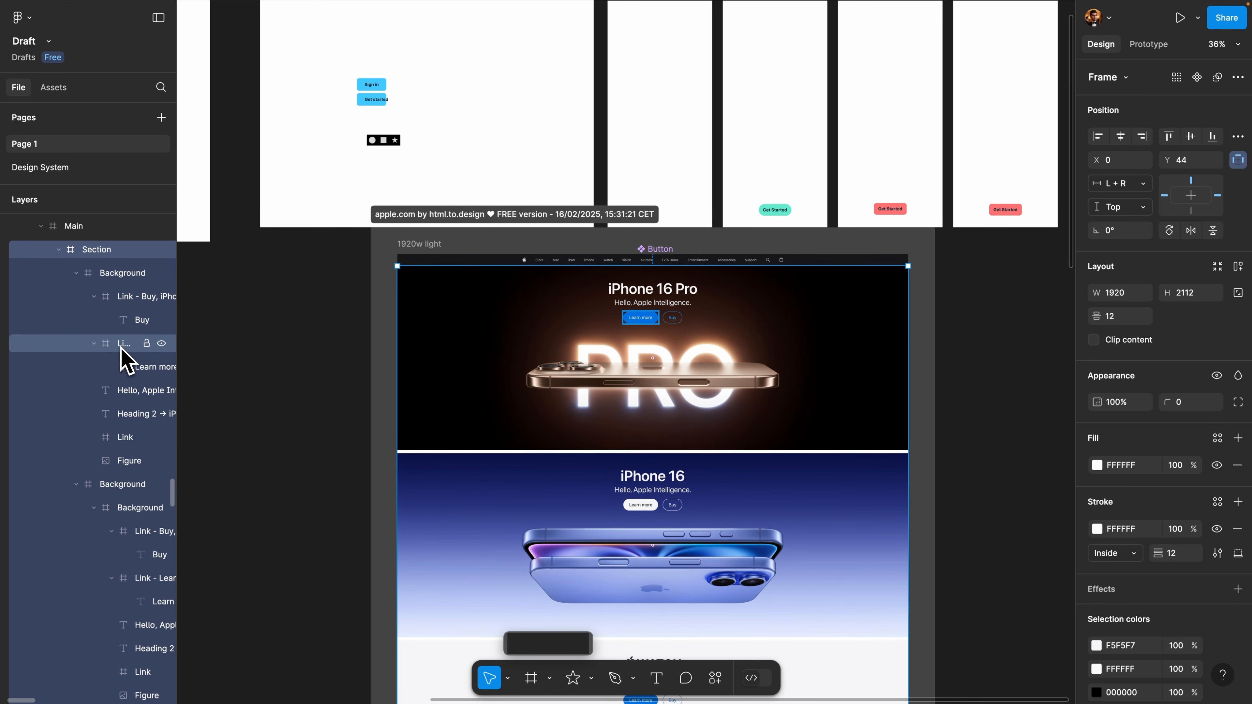
{"action": "left_click", "coordinate": [636, 289]}
{"action": "left_click_drag", "start_coordinate": [638, 290], "coordinate": [645, 287]}
{"action": "left_click", "coordinate": [637, 303]}
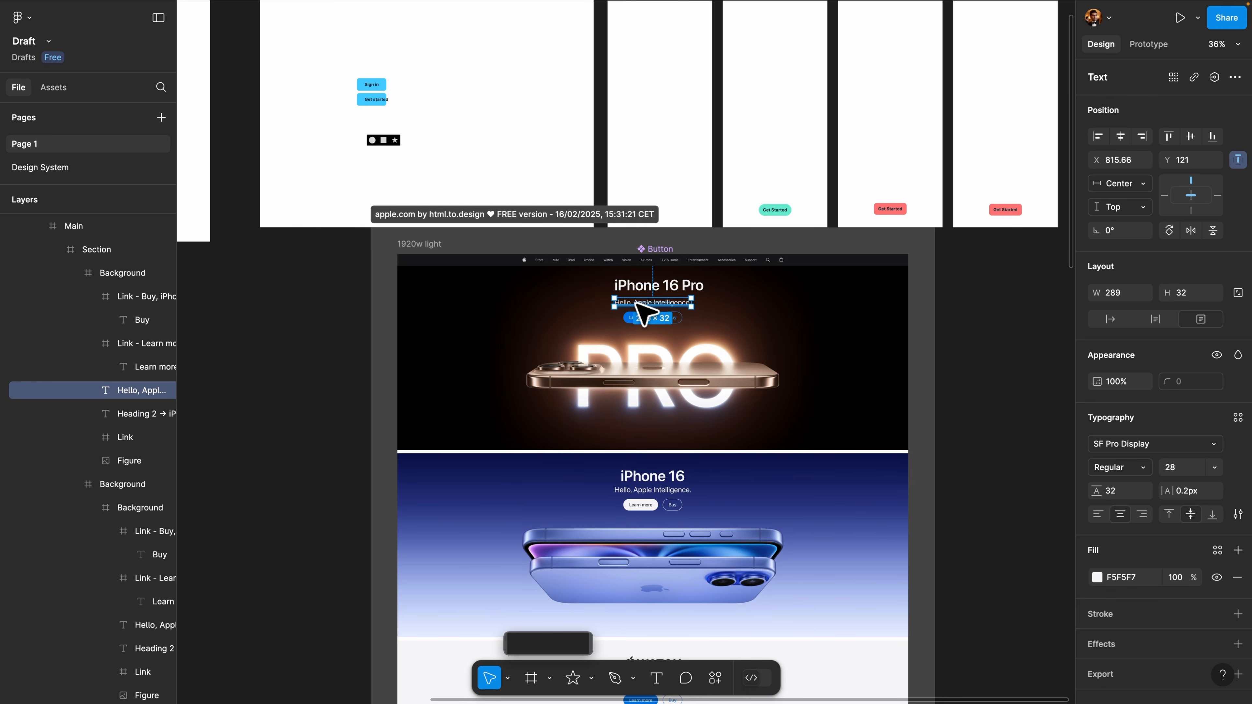
{"action": "scroll", "coordinate": [651, 432], "scroll_direction": "down", "scroll_amount": 5}
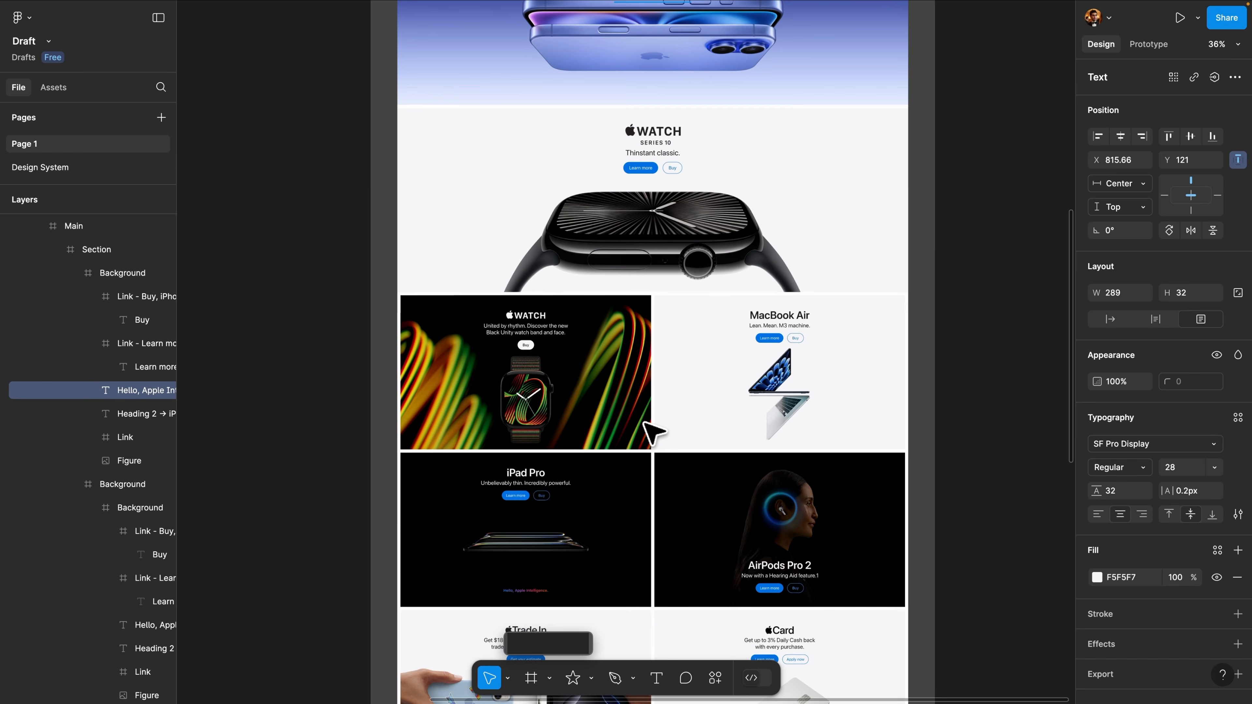
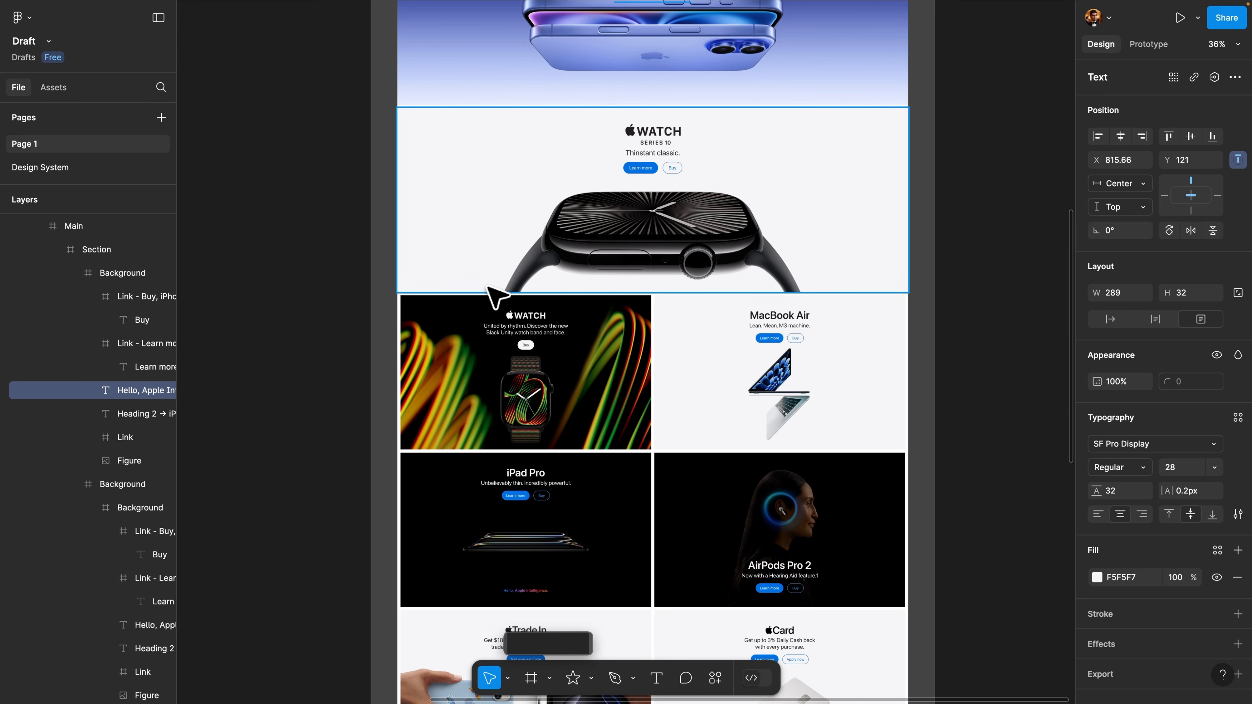
Delete the entire imported apple.com section from the canvas
{"action": "scroll", "coordinate": [488, 287], "scroll_direction": "up", "scroll_amount": 15}
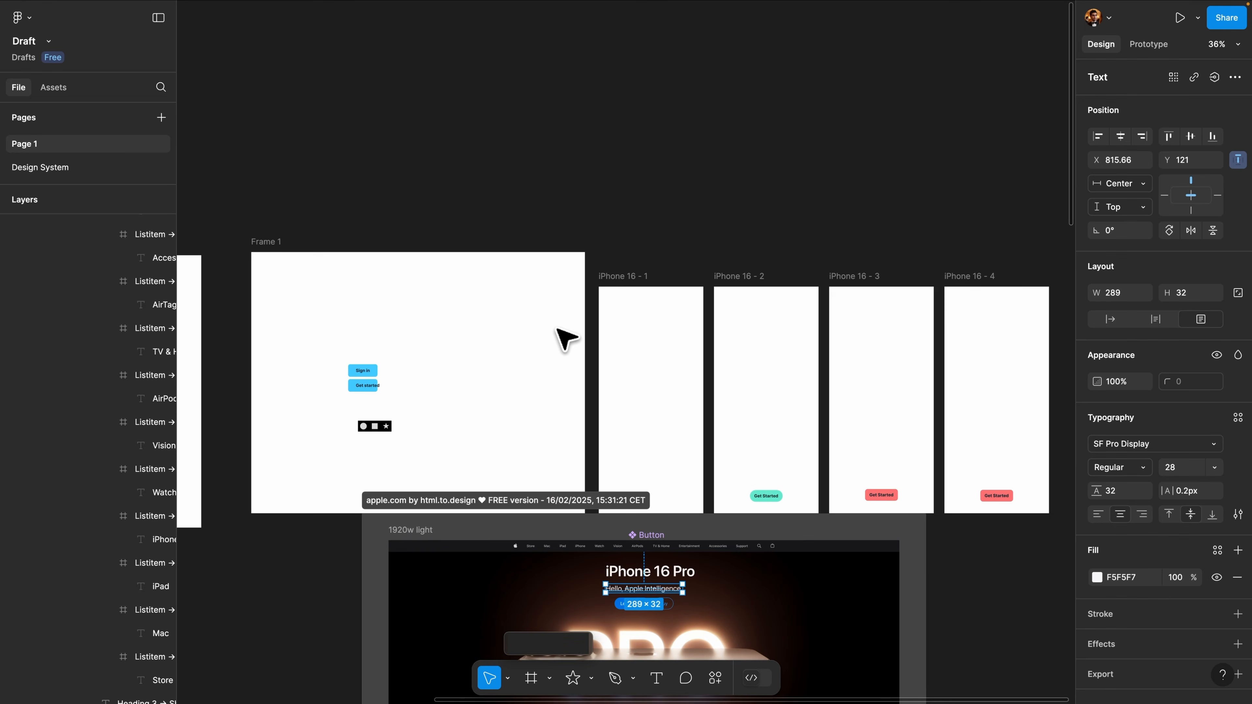
{"action": "left_click", "coordinate": [367, 527]}
{"action": "left_click", "coordinate": [414, 504]}
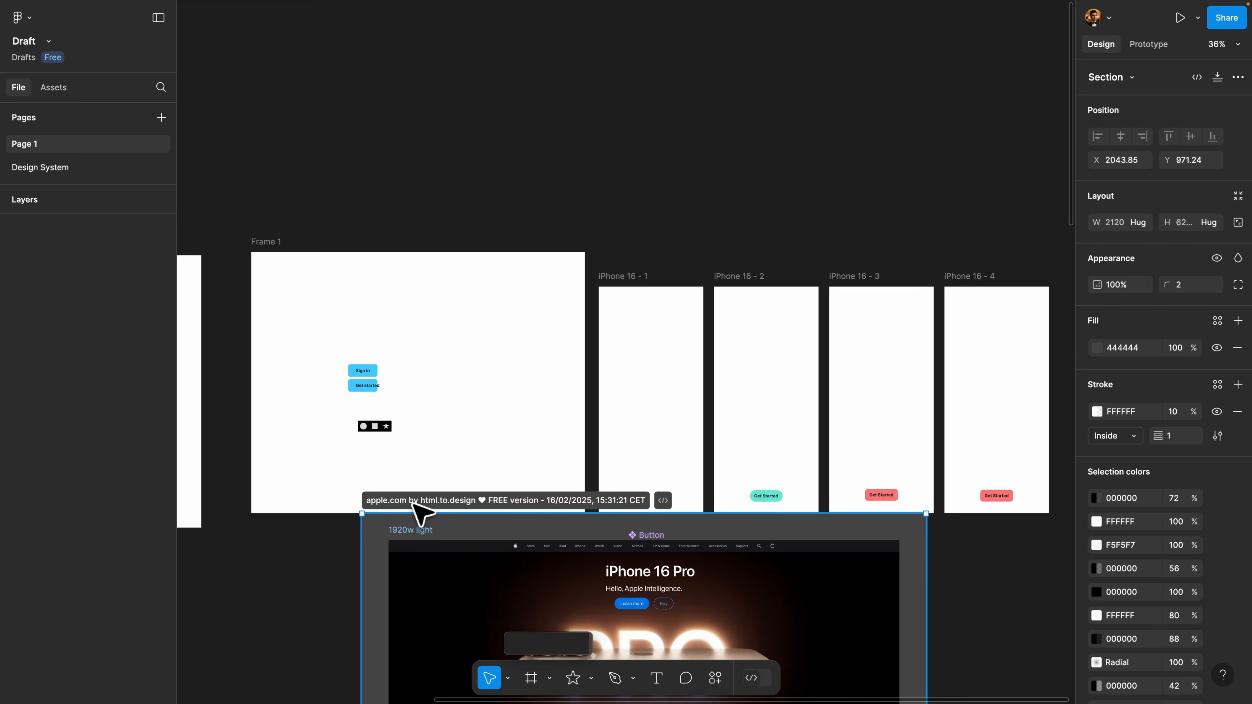
{"action": "key", "text": "BackSpace"}
Find the "ARC - Bend your type!" plugin among the plugins and widgets, view its details and close them without running it
{"action": "left_click", "coordinate": [715, 678]}
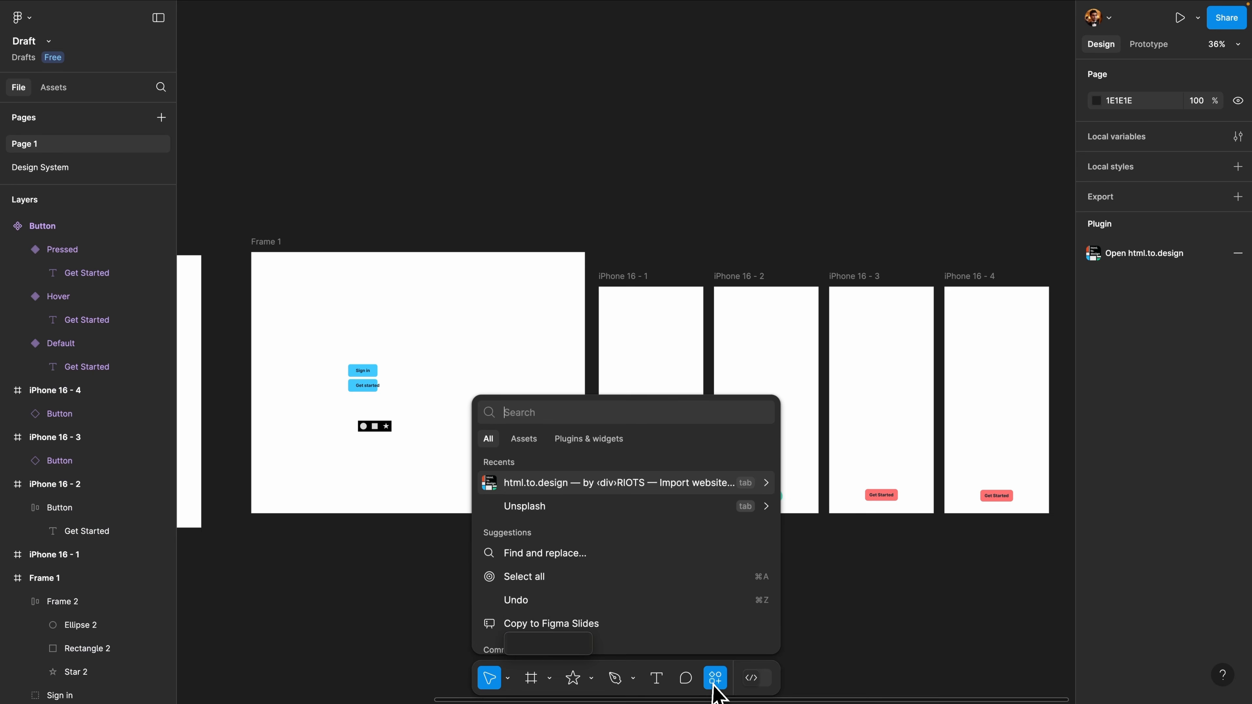
{"action": "left_click", "coordinate": [588, 439]}
{"action": "scroll", "coordinate": [603, 545], "scroll_direction": "down", "scroll_amount": 2}
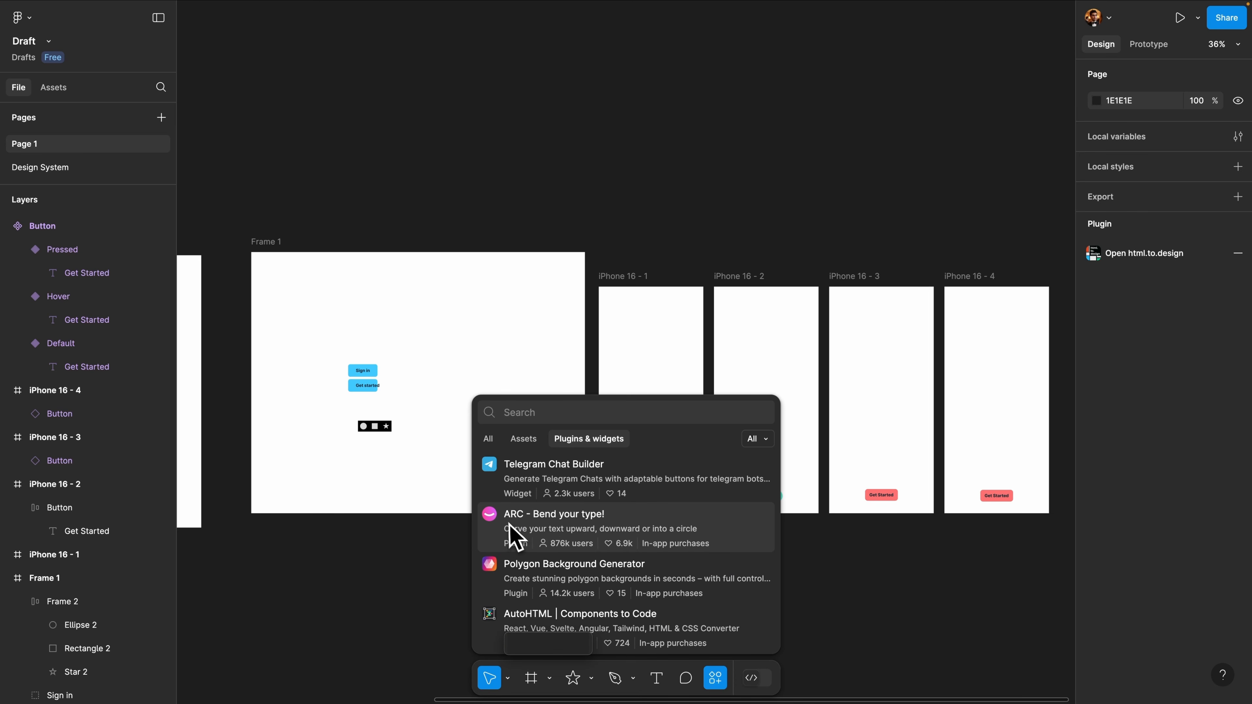
{"action": "left_click", "coordinate": [518, 526]}
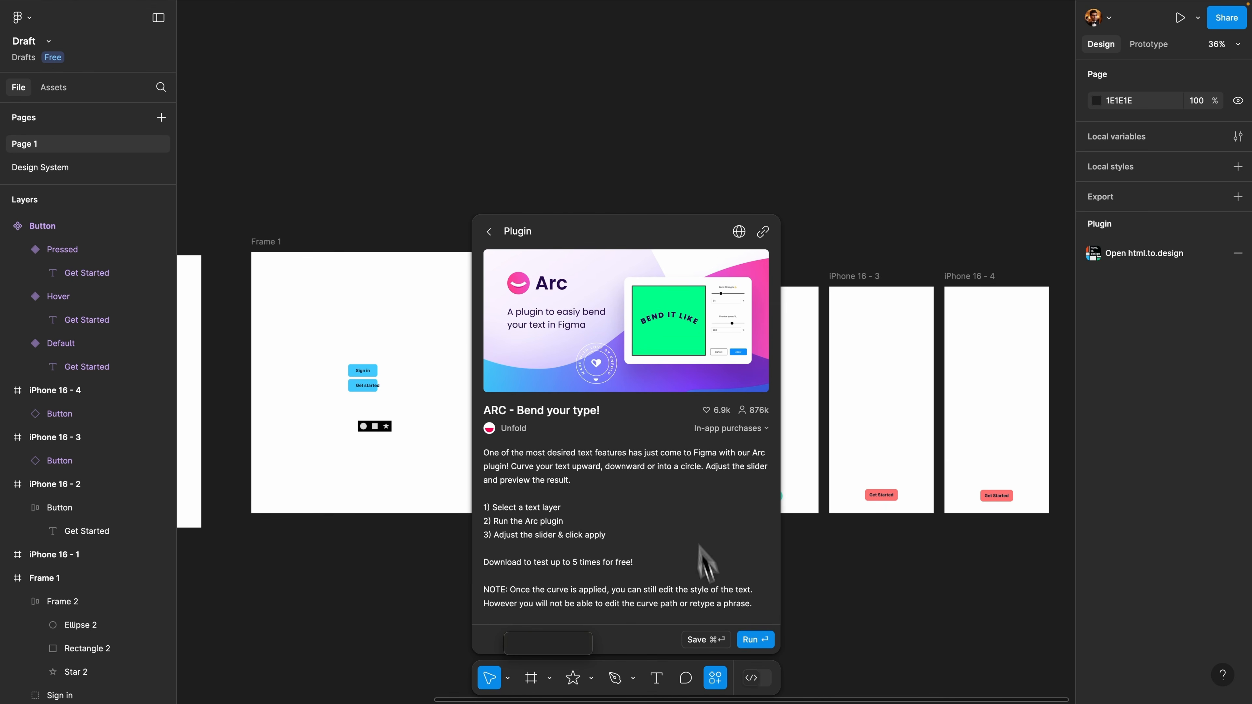
{"action": "key", "text": "Escape"}
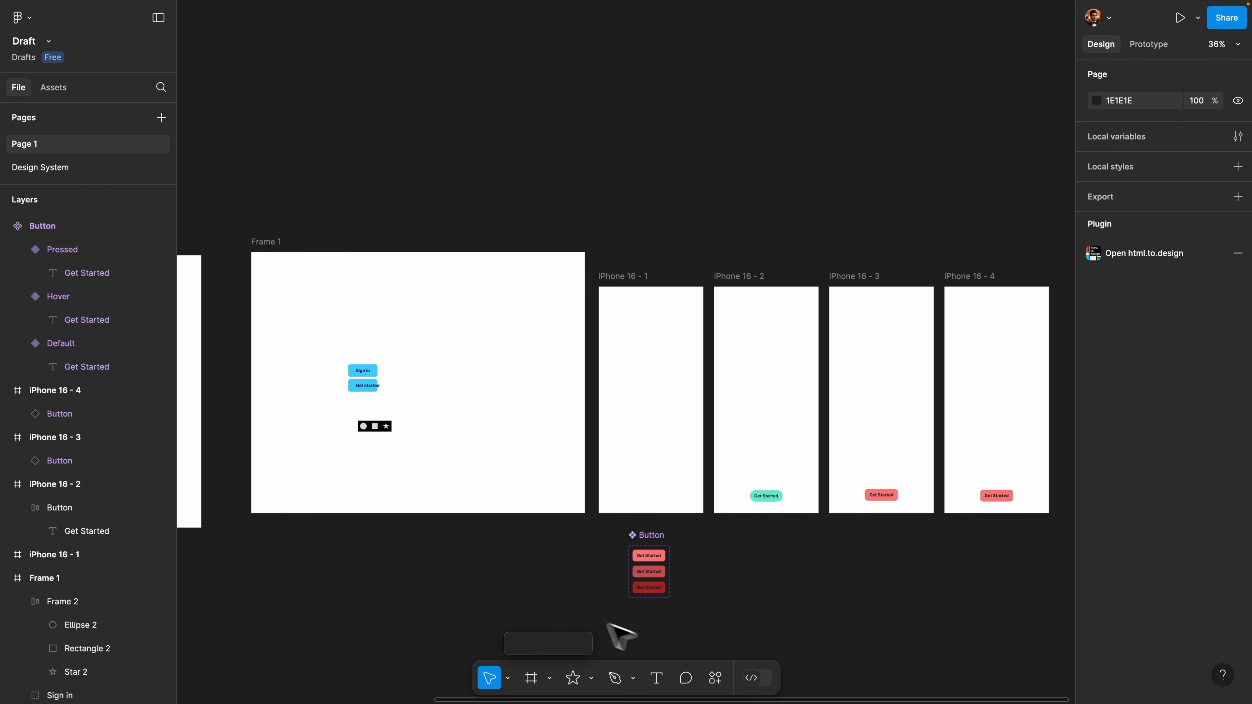
Add a text layer reading "Welcome" below the row of shape icons in Frame 1
{"action": "scroll", "coordinate": [477, 553], "scroll_direction": "left", "scroll_amount": 3}
{"action": "scroll", "coordinate": [487, 562], "scroll_direction": "left", "scroll_amount": 5}
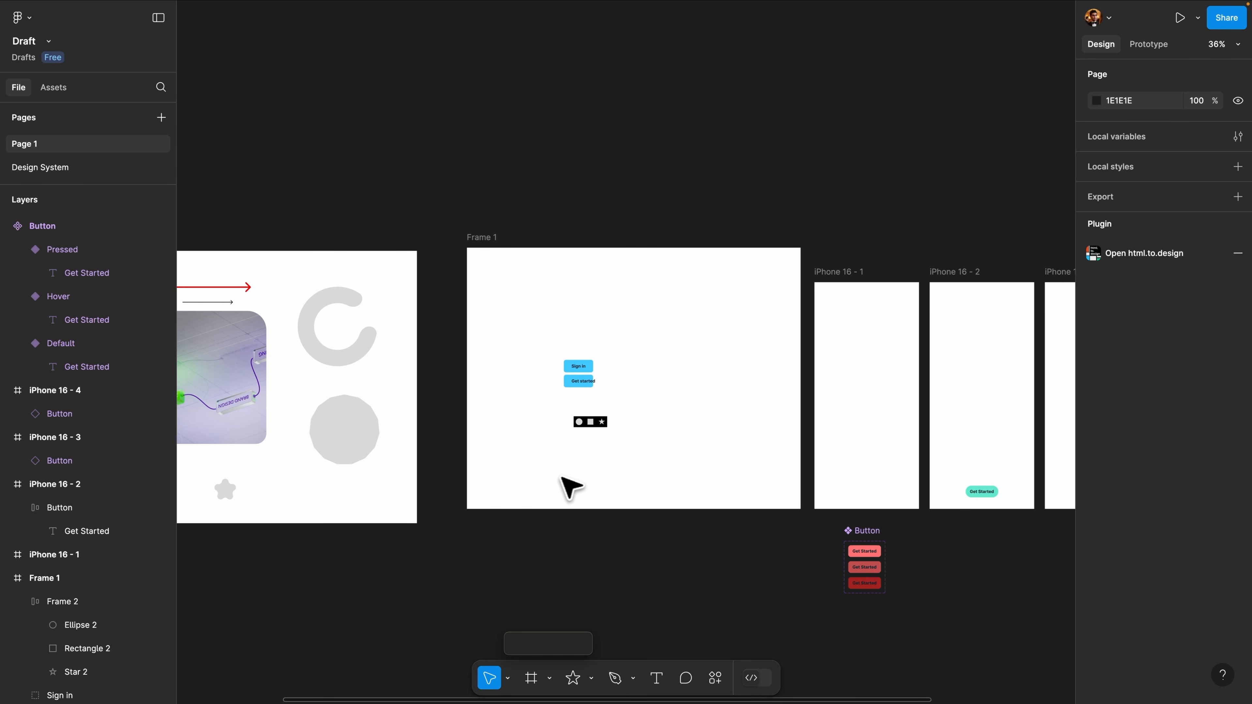
{"action": "key", "text": "t"}
{"action": "left_click", "coordinate": [577, 460]}
{"action": "scroll", "coordinate": [584, 472], "scroll_direction": "up", "scroll_amount": 5}
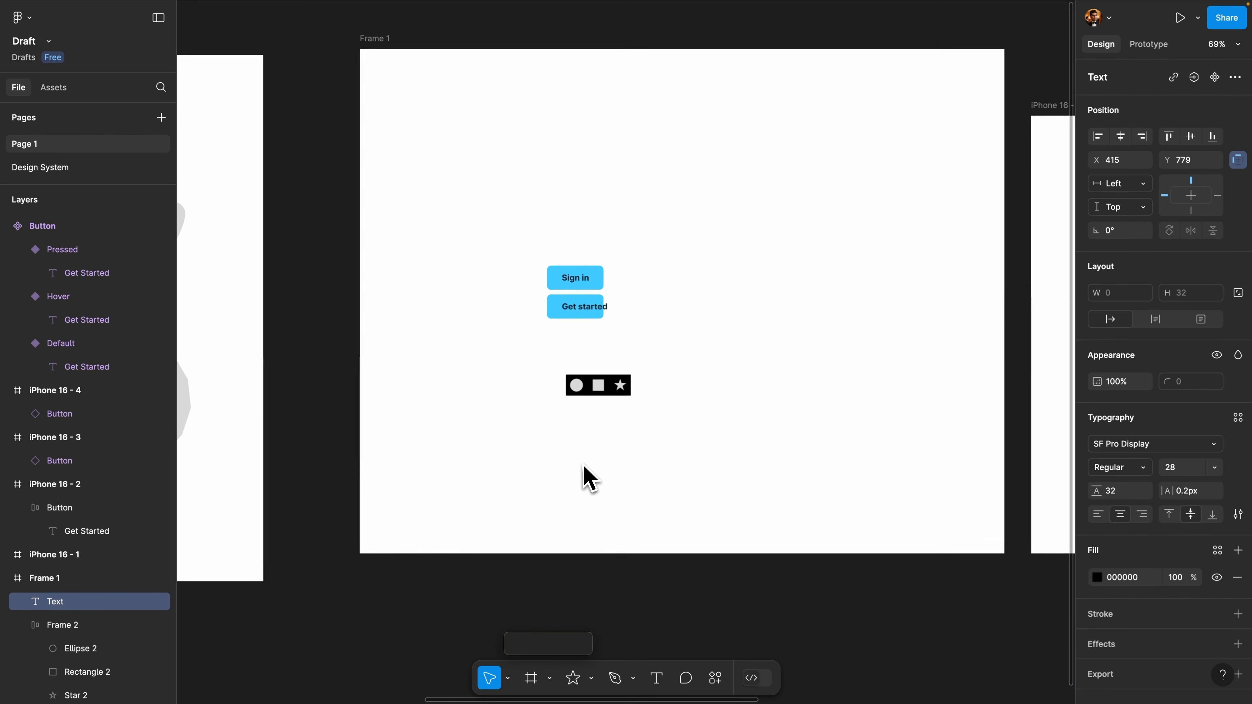
{"action": "type", "text": "Welcome"}
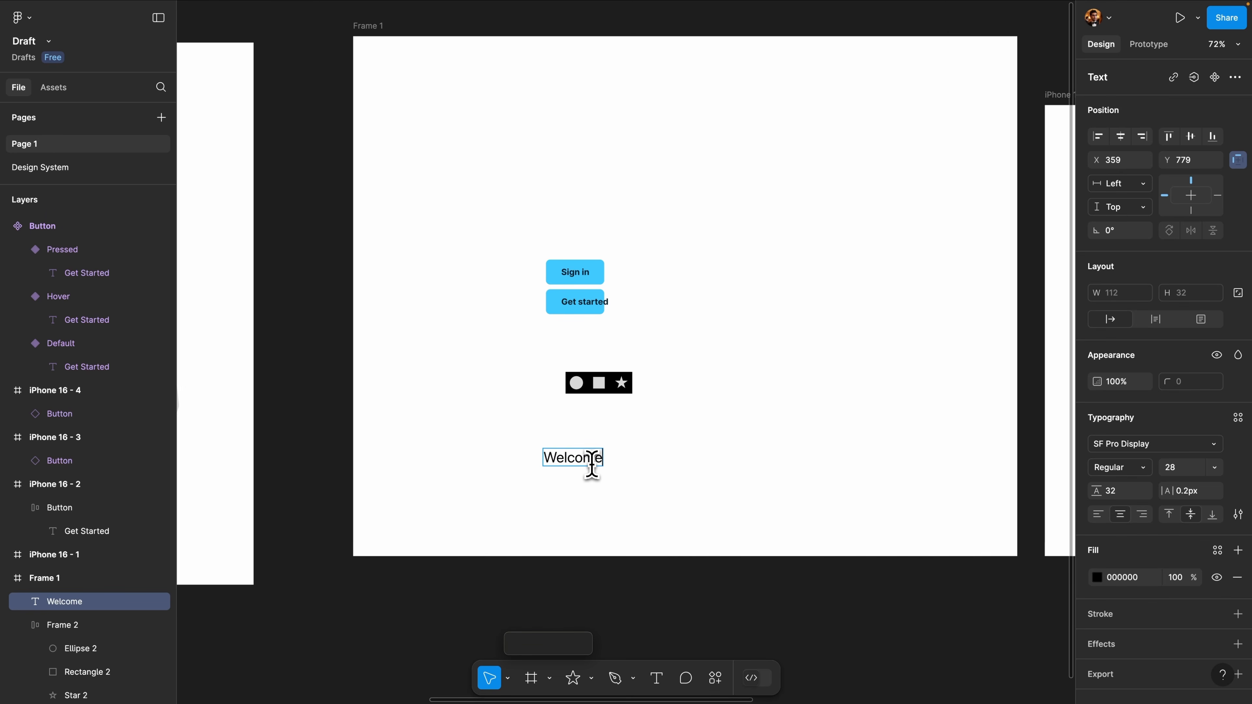
Copy and paste the word within the text layer so it reads "Welcome Welcome Welcome Welcome"
{"action": "key", "text": "super+a"}
{"action": "key", "text": "super+c"}
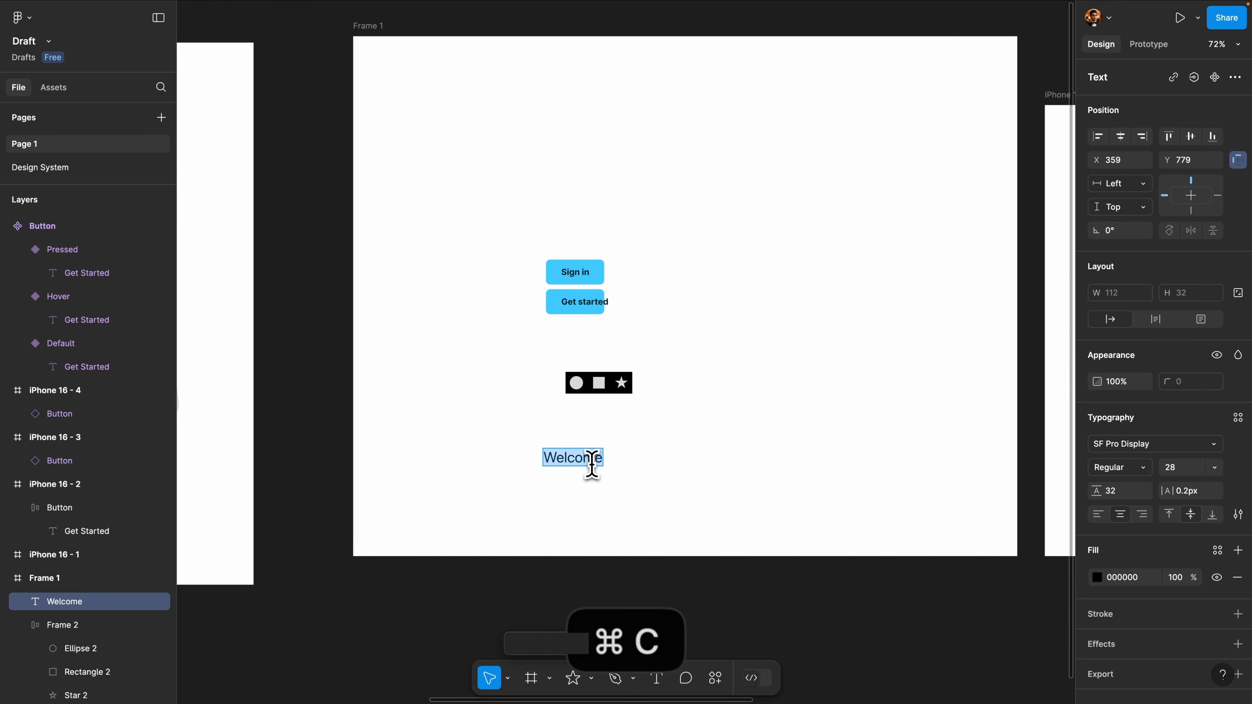
{"action": "key", "text": "Right"}
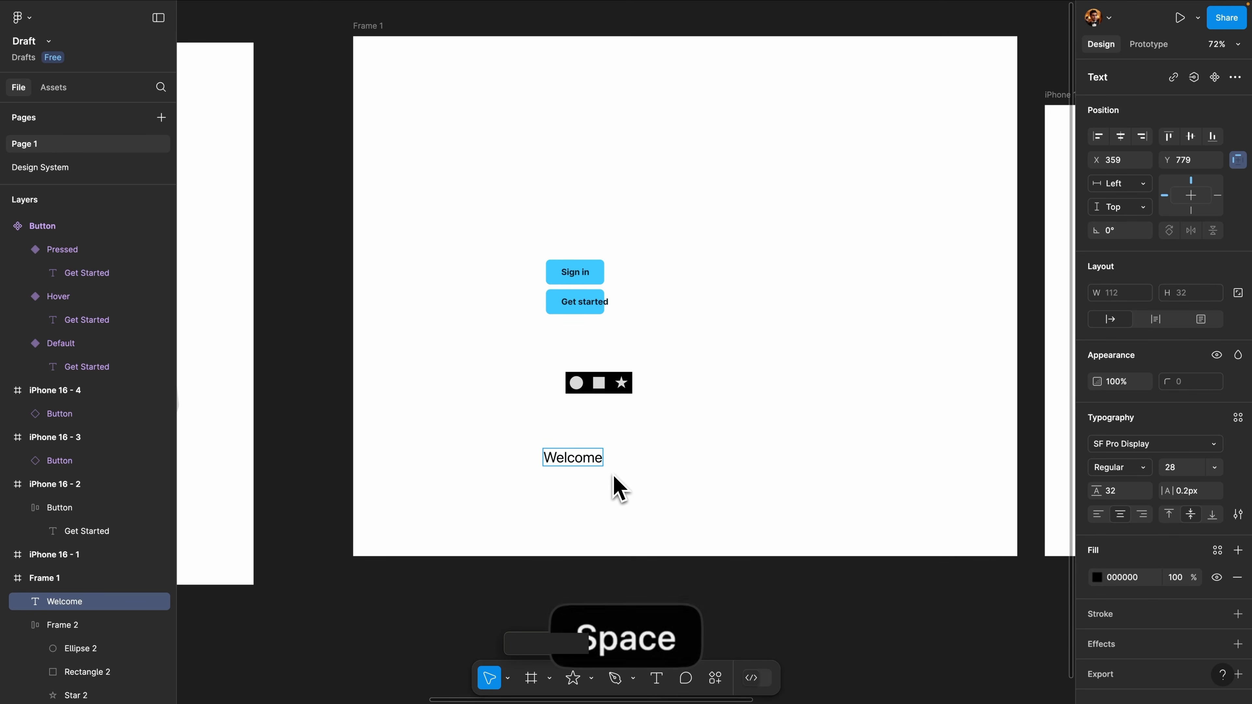
{"action": "key", "text": "super+v"}
{"action": "key", "text": "super+v"}
{"action": "left_click", "coordinate": [604, 459]}
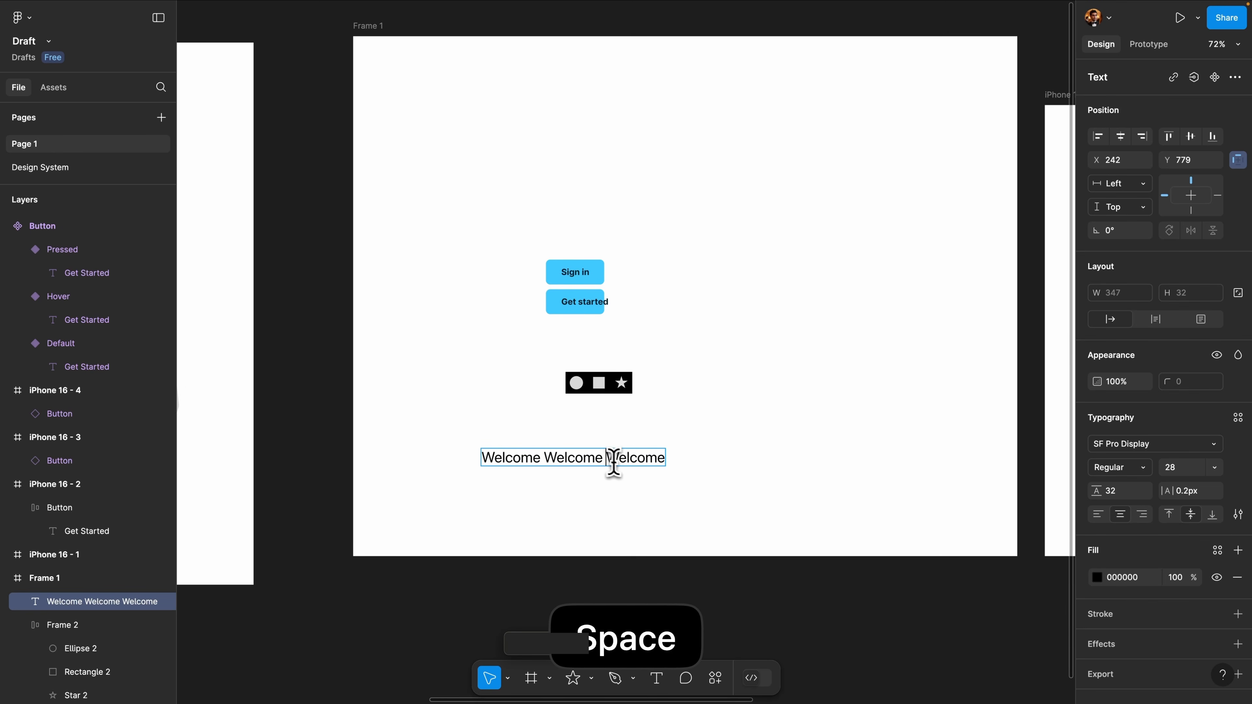
{"action": "key", "text": "super+v"}
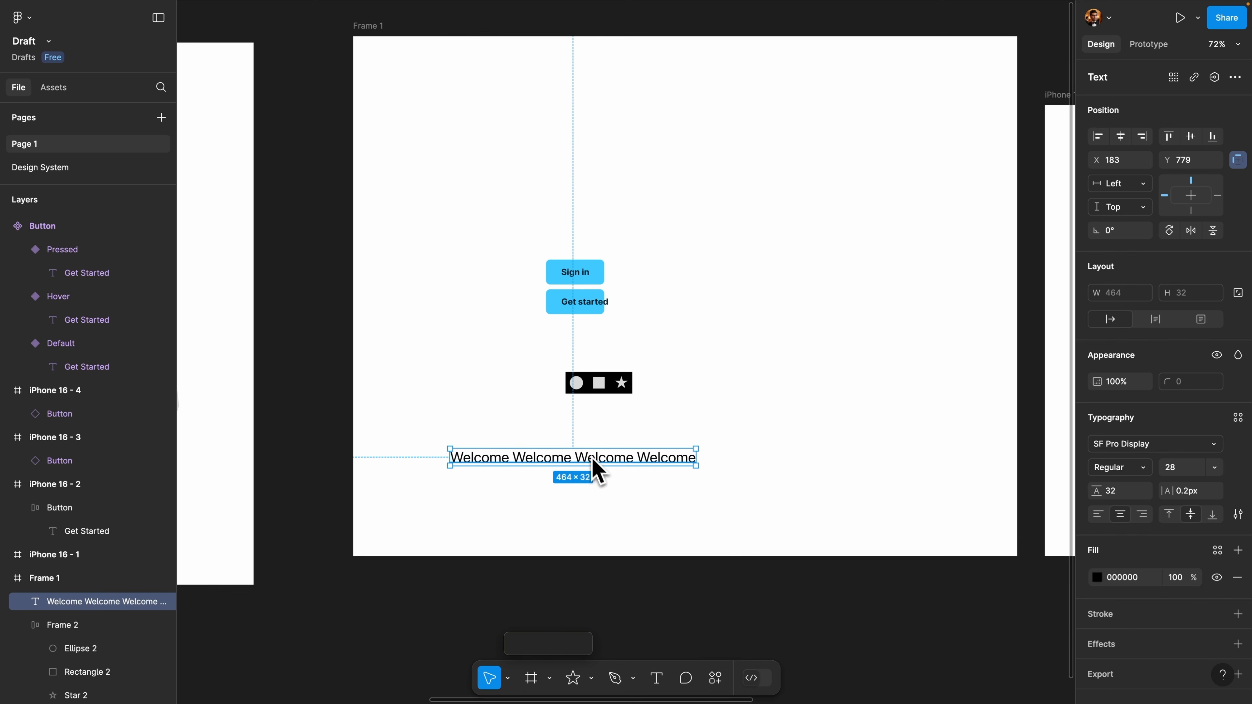
Bend the Welcome text with the ARC plugin at 33% bend strength, apply it and move the curved copy upward
{"action": "left_click", "coordinate": [716, 677]}
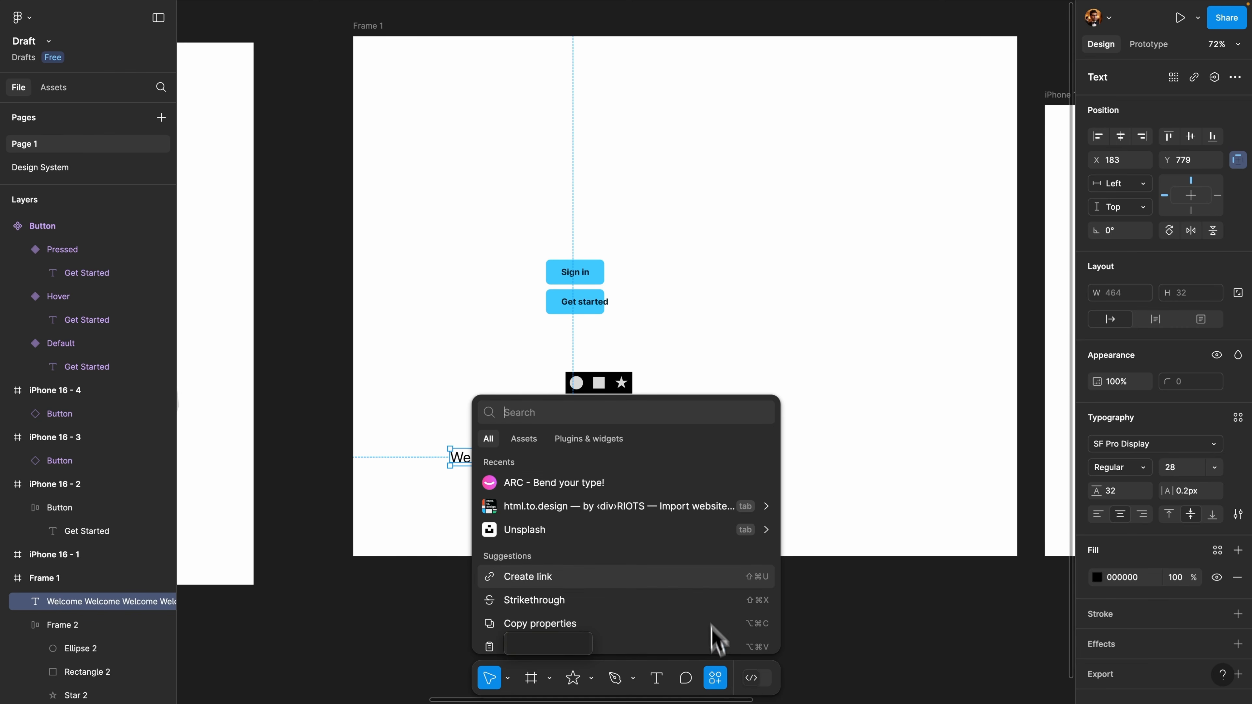
{"action": "left_click", "coordinate": [618, 489]}
{"action": "left_click_drag", "start_coordinate": [665, 234], "coordinate": [991, 131]}
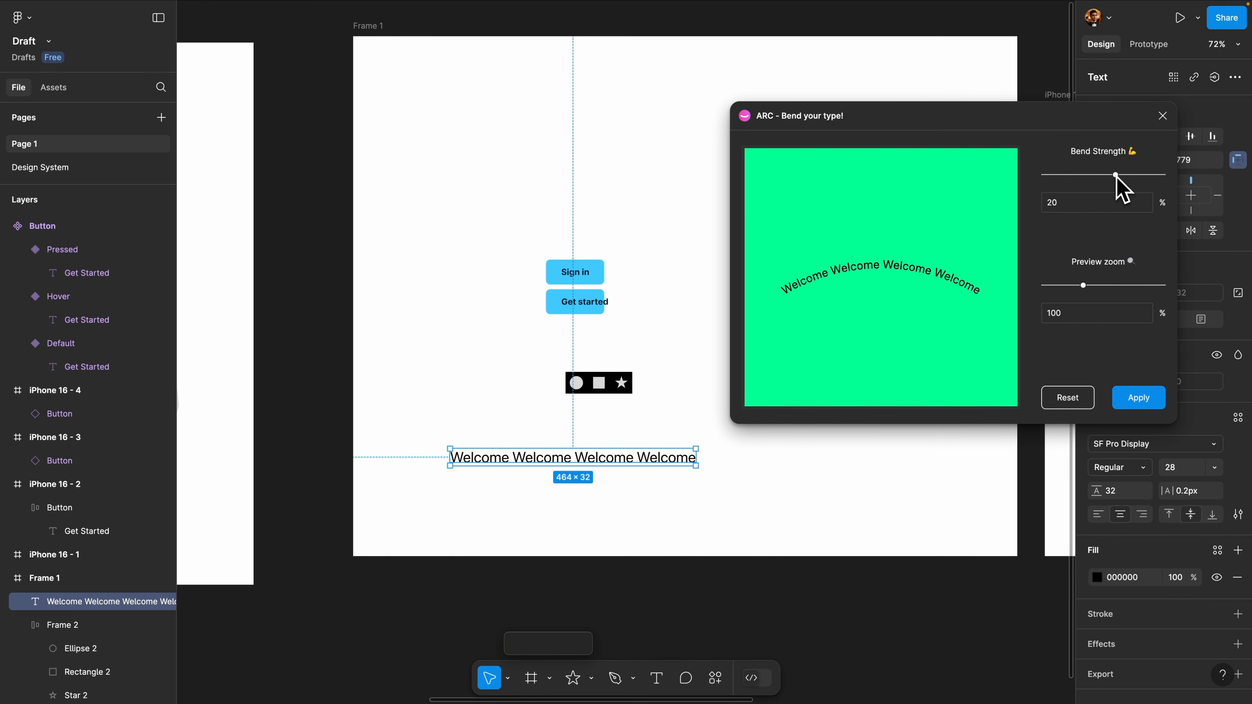
{"action": "mouse_move", "coordinate": [1117, 175]}
{"action": "left_mouse_down"}
{"action": "mouse_move", "coordinate": [1080, 176]}
{"action": "mouse_move", "coordinate": [1125, 177]}
{"action": "left_mouse_up"}
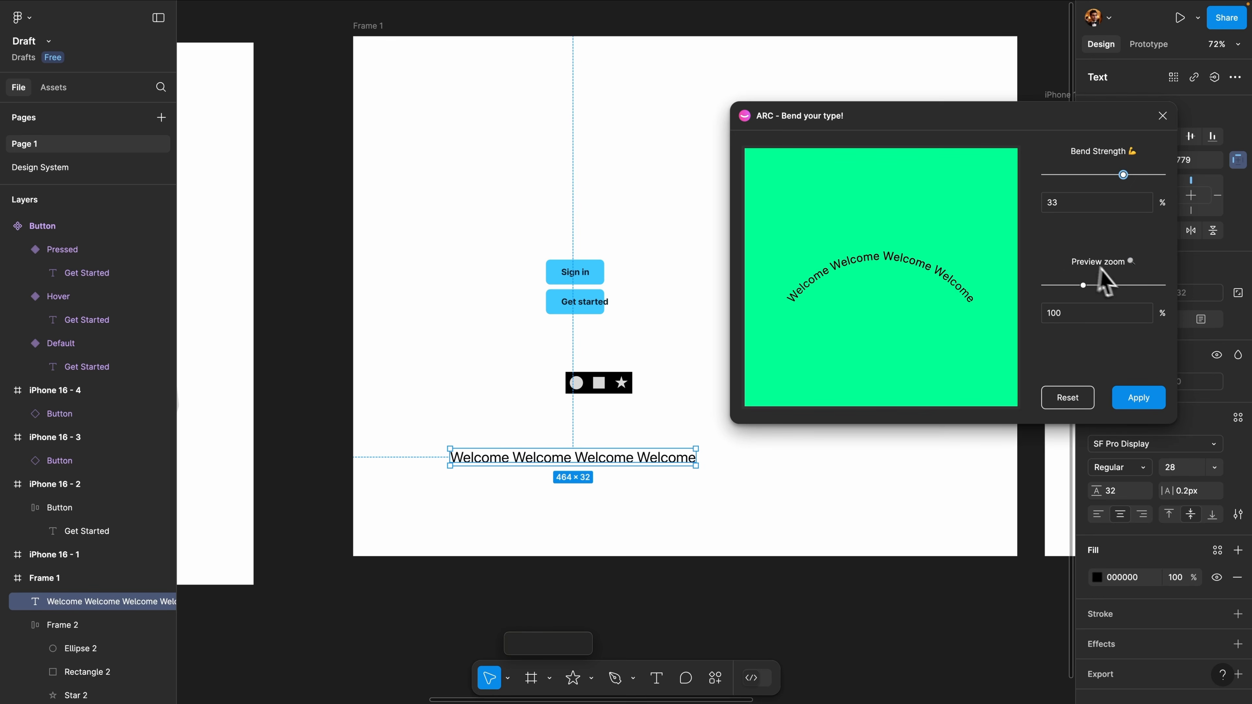
{"action": "left_click", "coordinate": [1146, 399]}
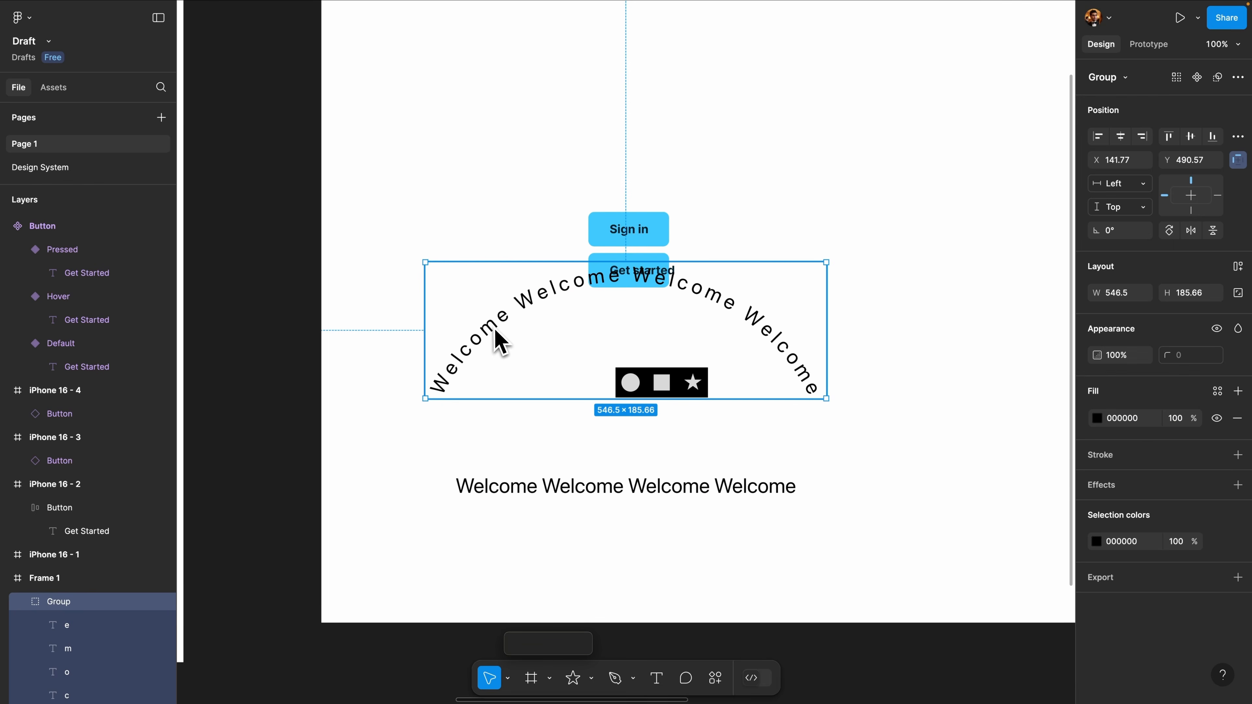
{"action": "left_click_drag", "start_coordinate": [497, 336], "coordinate": [557, 130]}
In the Positivus landing page file, show the 12-column layout grid on the Home frame
{"action": "scroll", "coordinate": [641, 451], "scroll_direction": "down", "scroll_amount": 6}
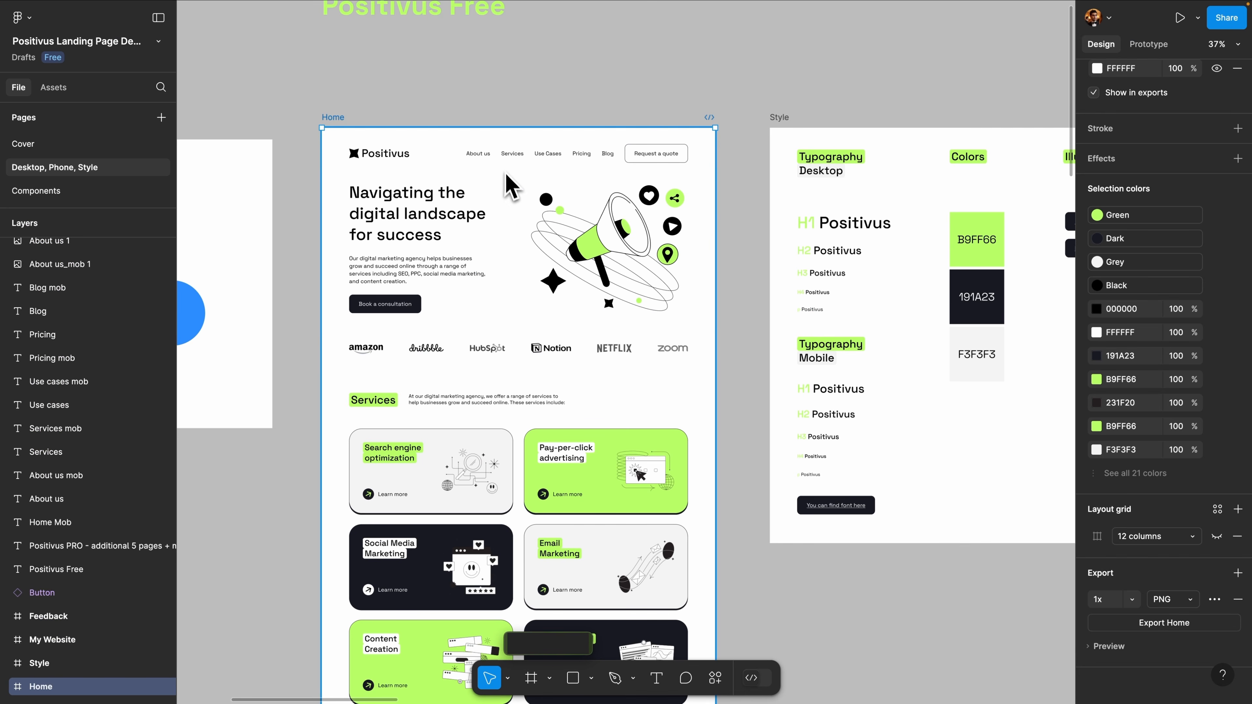
{"action": "scroll", "coordinate": [513, 192], "scroll_direction": "down", "scroll_amount": 3}
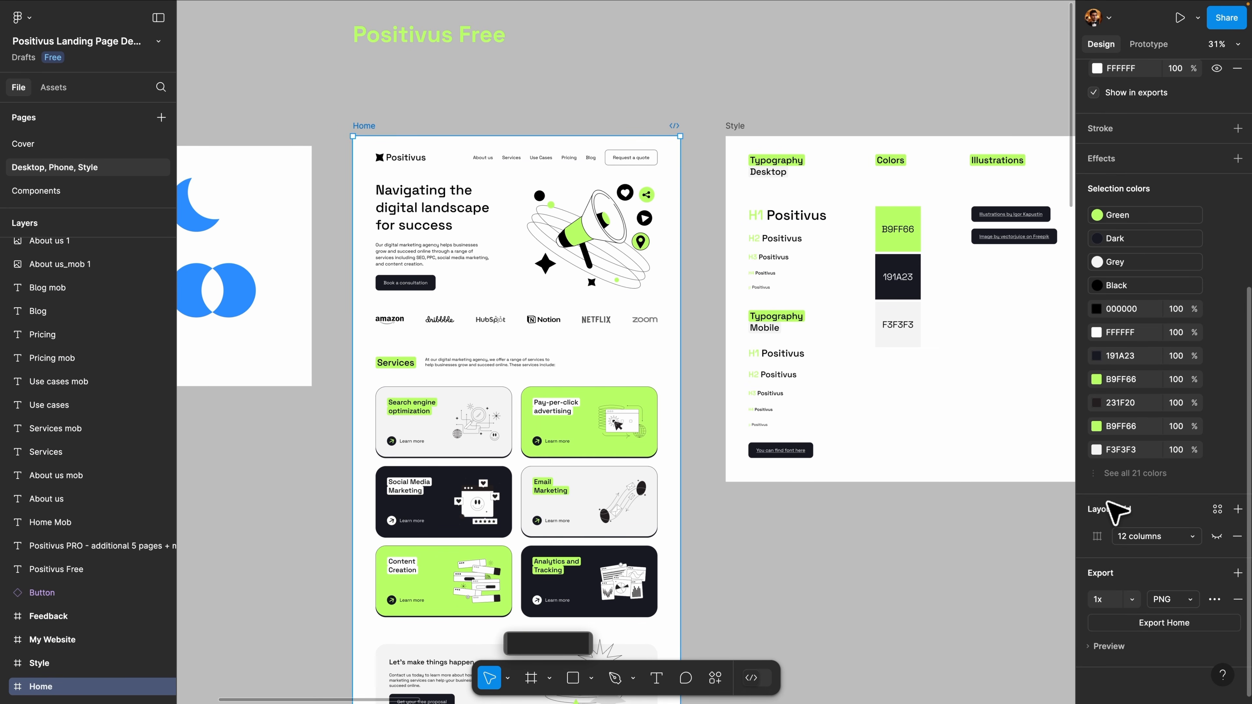
{"action": "left_click", "coordinate": [1217, 538]}
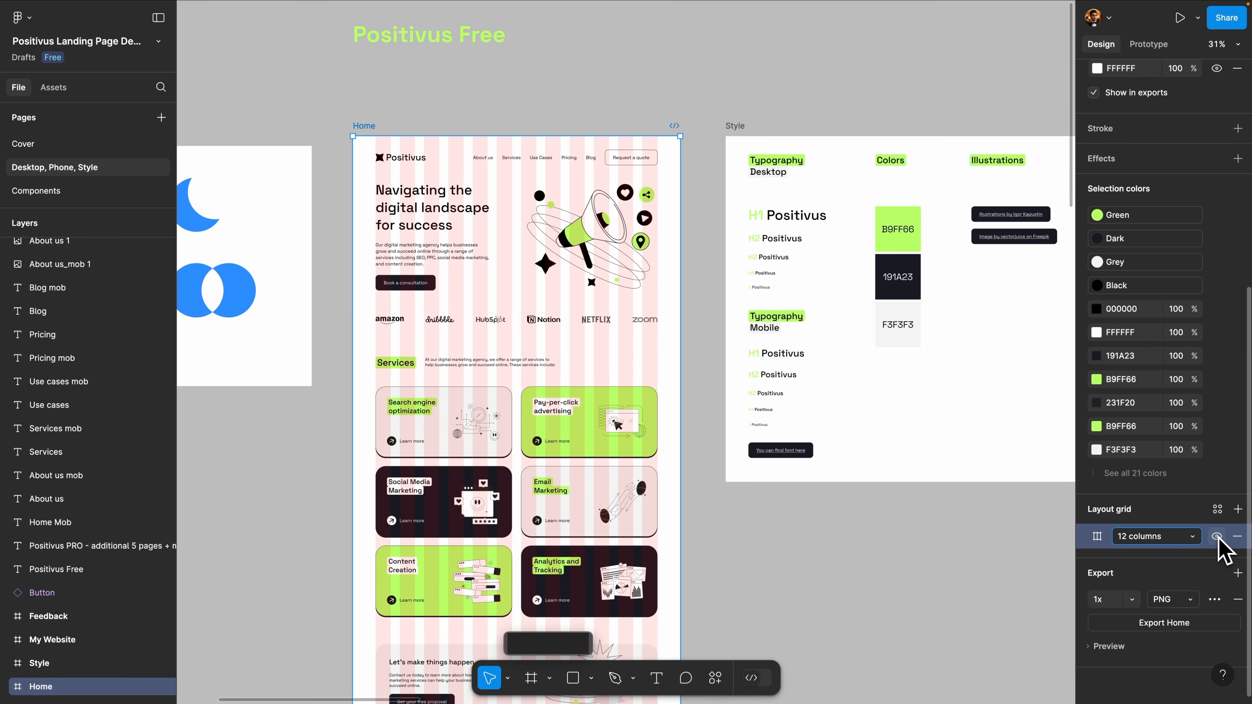
Change the Home frame's layout grid type to Grid
{"action": "scroll", "coordinate": [384, 130], "scroll_direction": "up", "scroll_amount": 5}
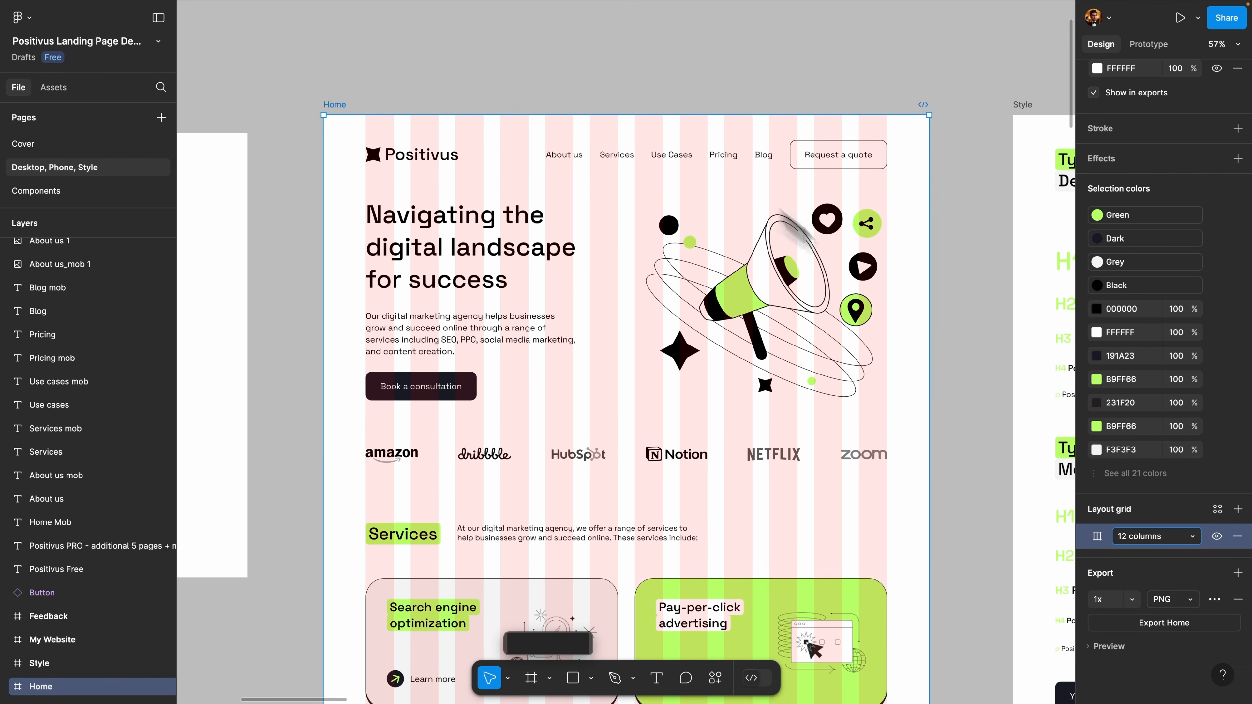
{"action": "left_click", "coordinate": [1172, 542]}
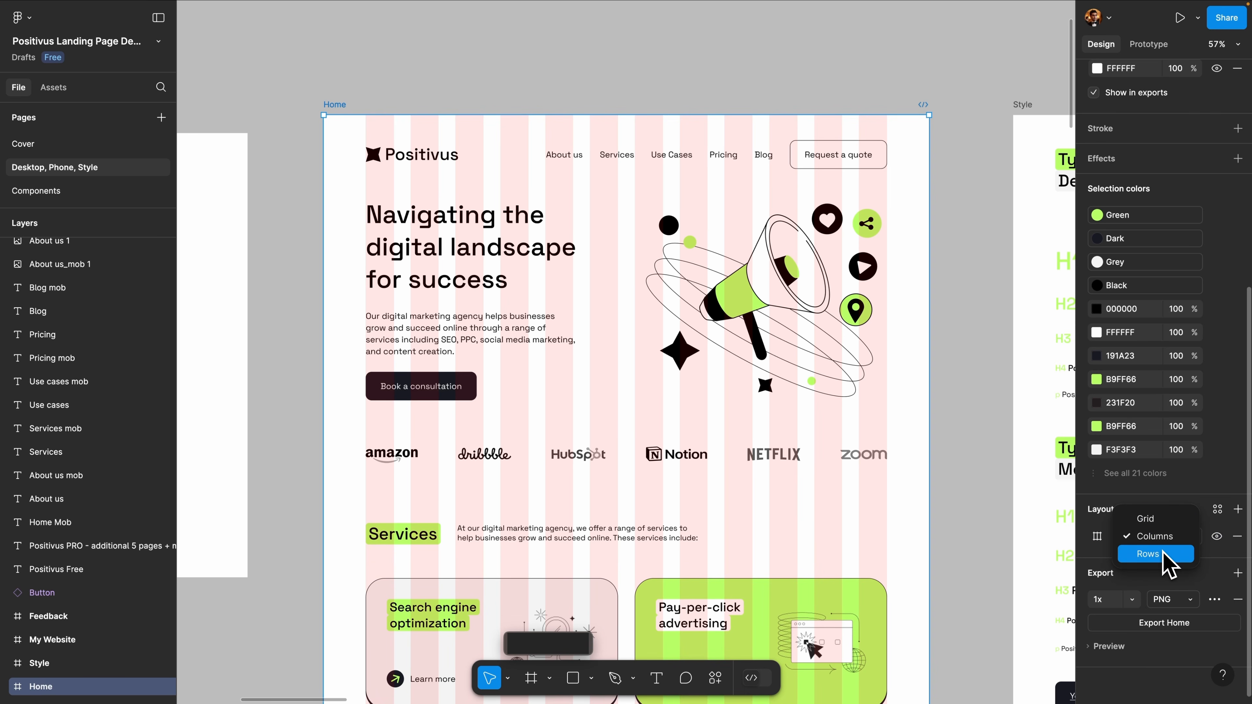
{"action": "left_click", "coordinate": [1150, 519]}
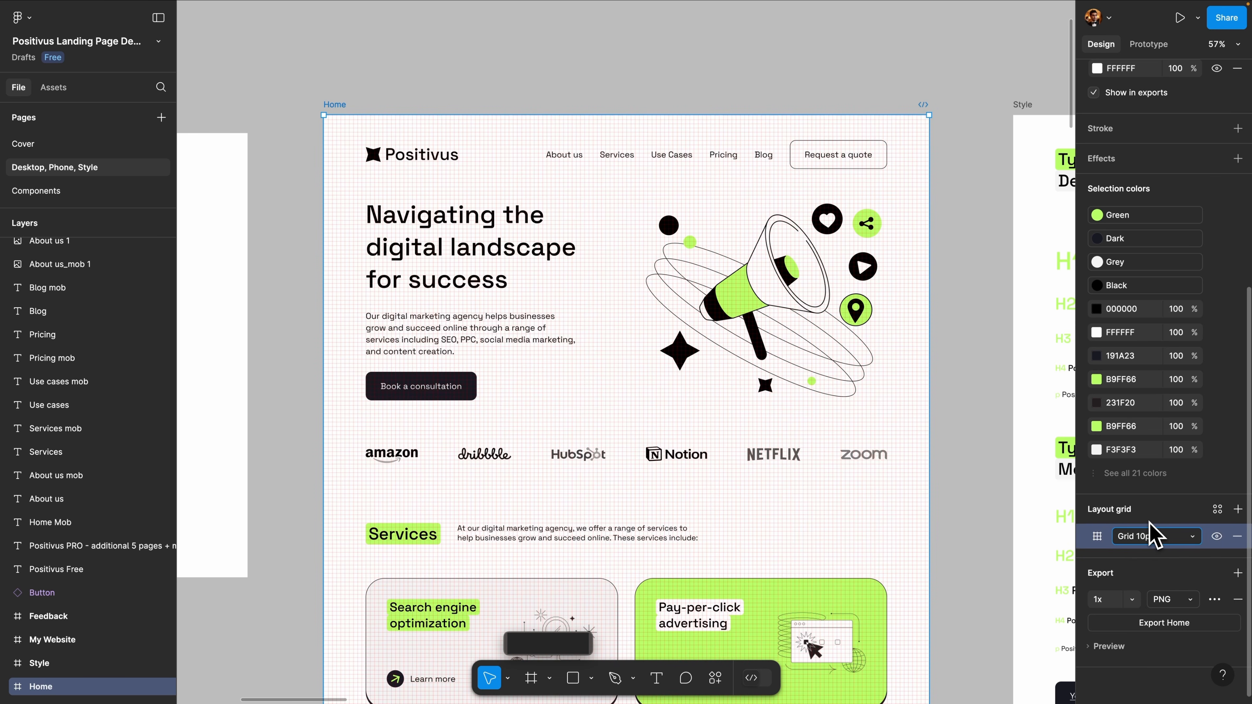
Switch the Home frame's layout grid to Columns, try Rows, and return it to Columns
{"action": "left_click", "coordinate": [1109, 538]}
{"action": "left_click", "coordinate": [1147, 553]}
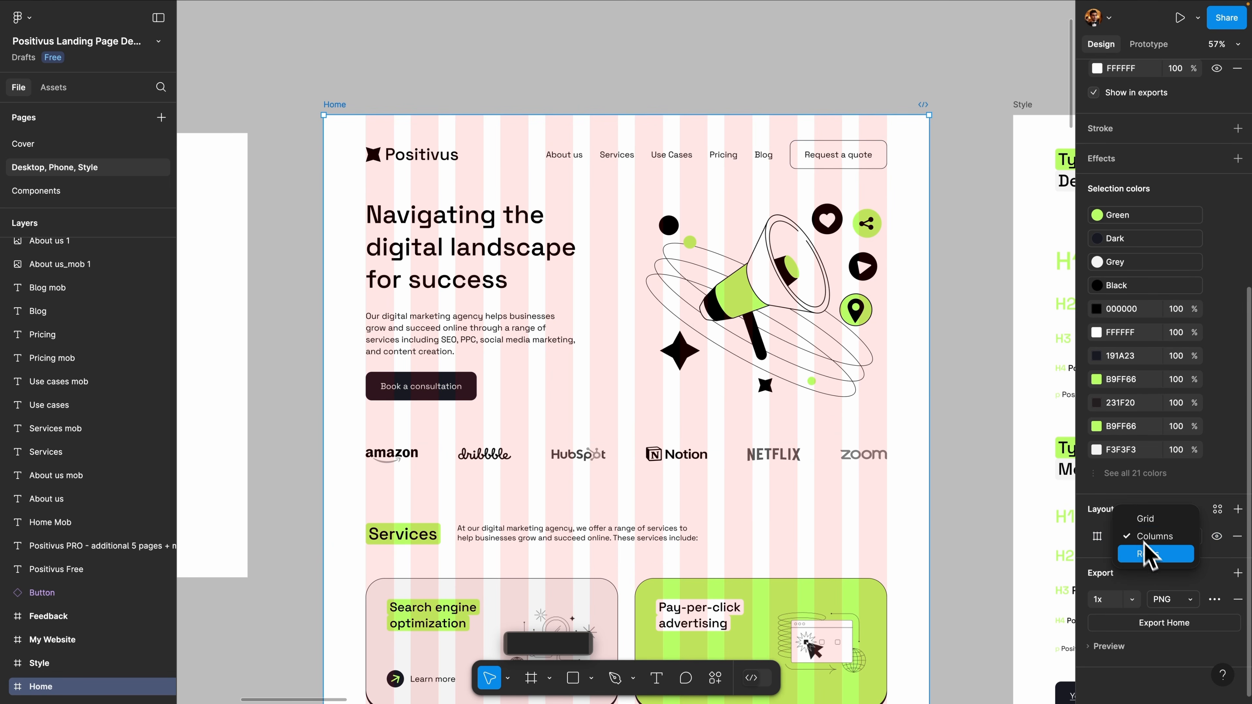
{"action": "left_click", "coordinate": [1149, 554]}
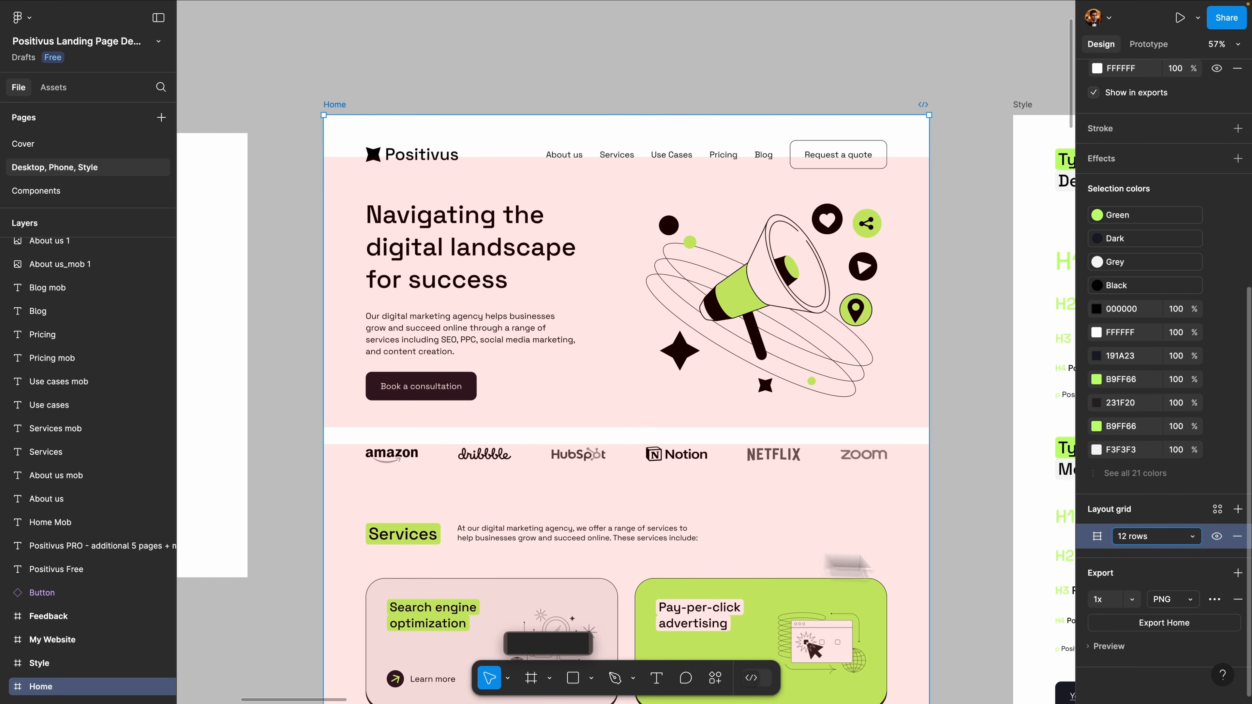
{"action": "left_click", "coordinate": [1191, 536]}
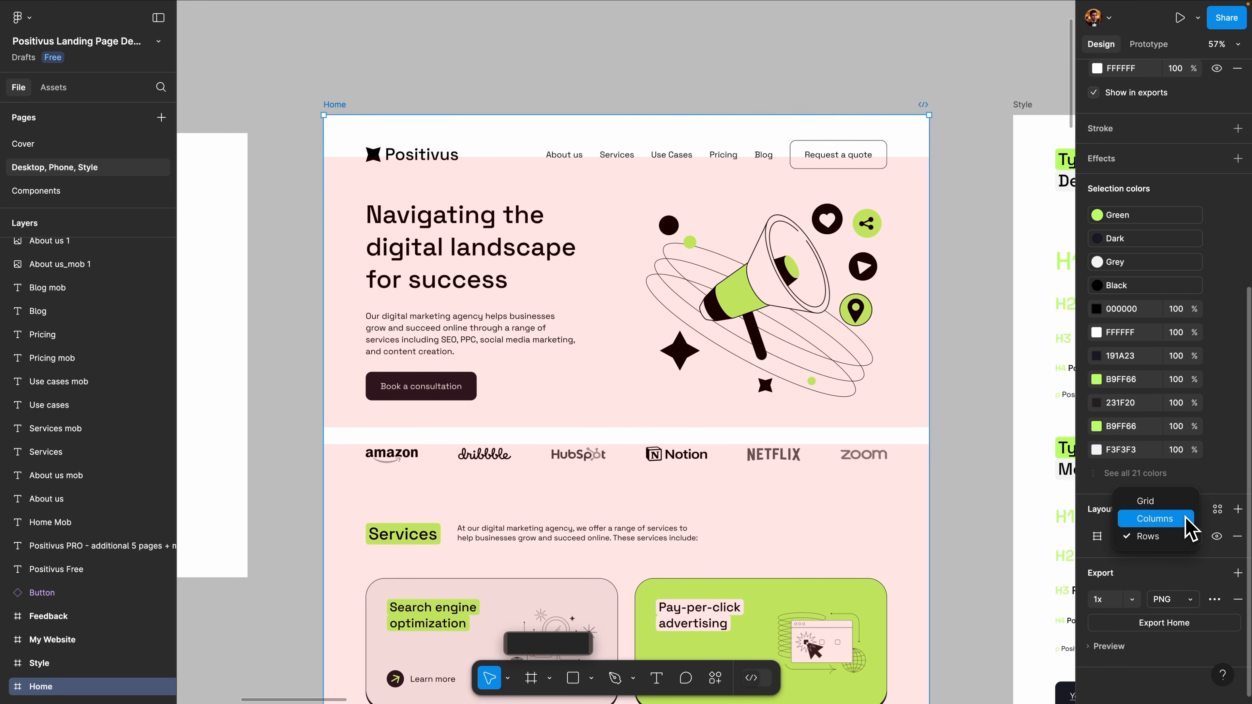
{"action": "left_click", "coordinate": [1186, 520]}
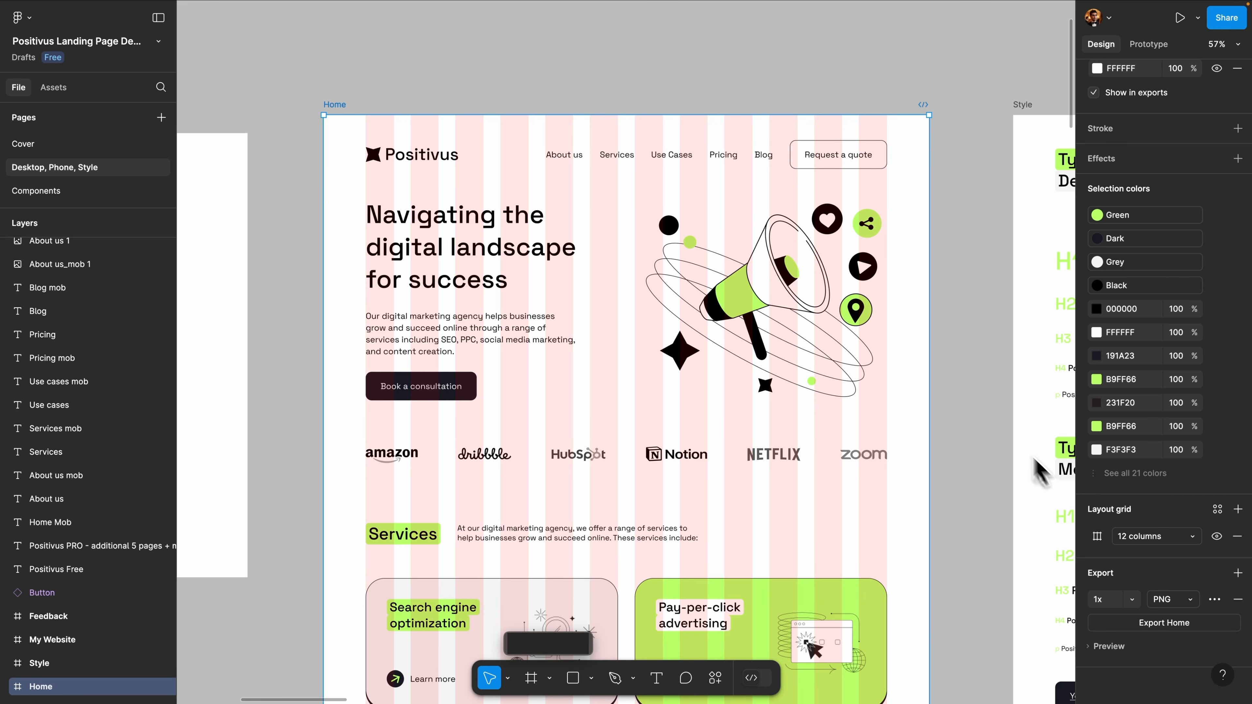
Draw a new frame about 706 × 958 in the empty area below the Style frame
{"action": "scroll", "coordinate": [1011, 378], "scroll_direction": "down", "scroll_amount": 5}
{"action": "scroll", "coordinate": [1014, 378], "scroll_direction": "right", "scroll_amount": 5}
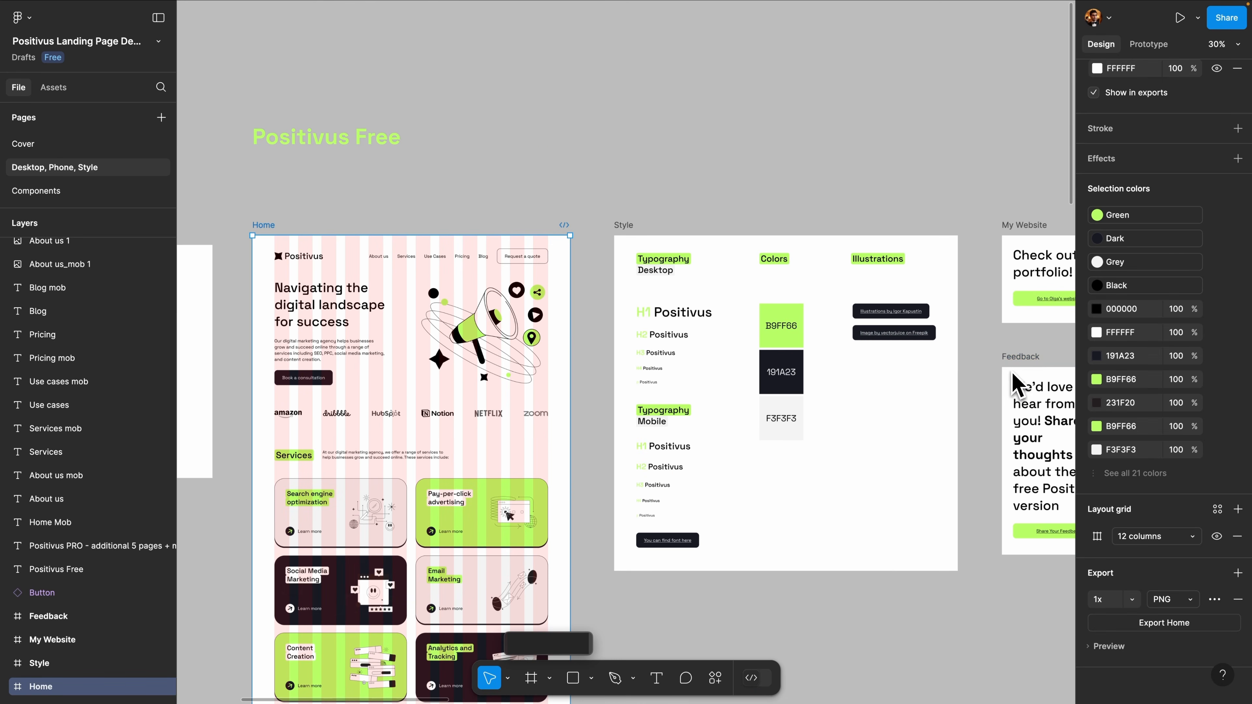
{"action": "scroll", "coordinate": [735, 323], "scroll_direction": "down", "scroll_amount": 5}
{"action": "scroll", "coordinate": [735, 324], "scroll_direction": "left", "scroll_amount": 3}
{"action": "key", "text": "a"}
{"action": "left_click_drag", "start_coordinate": [786, 313], "coordinate": [936, 520]}
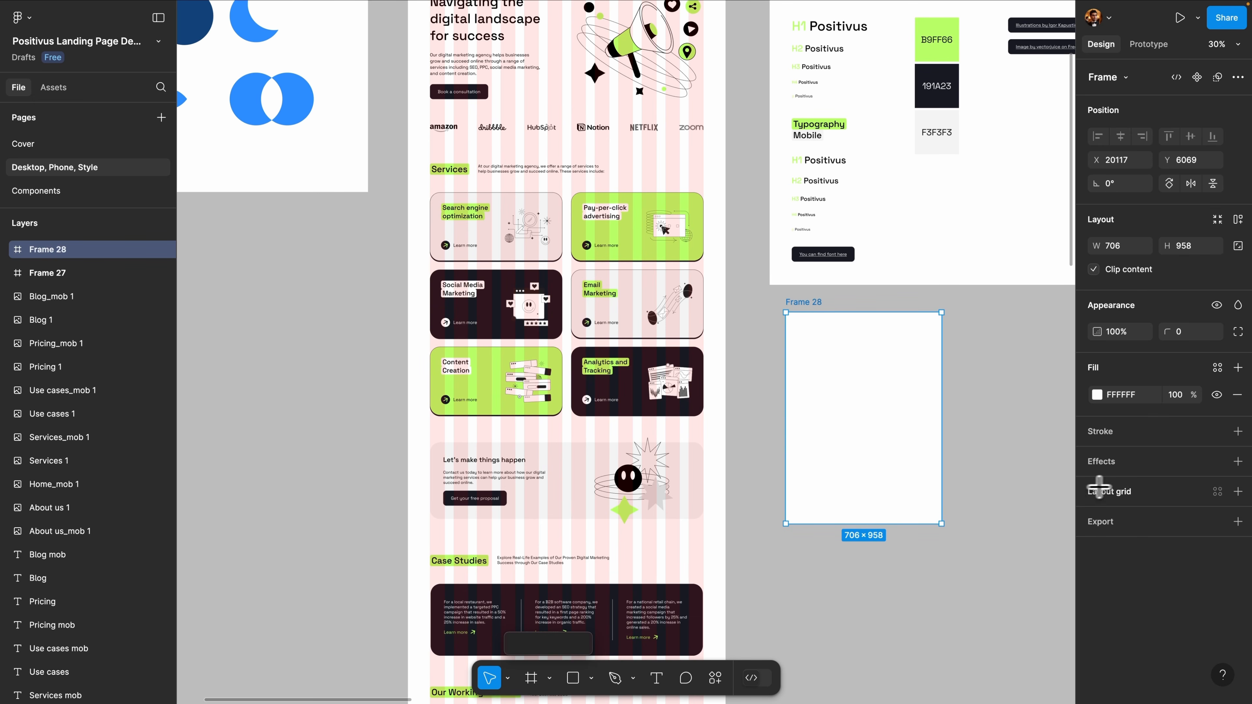
Add a layout grid to the new frame and set its type to Columns
{"action": "left_click", "coordinate": [1238, 492]}
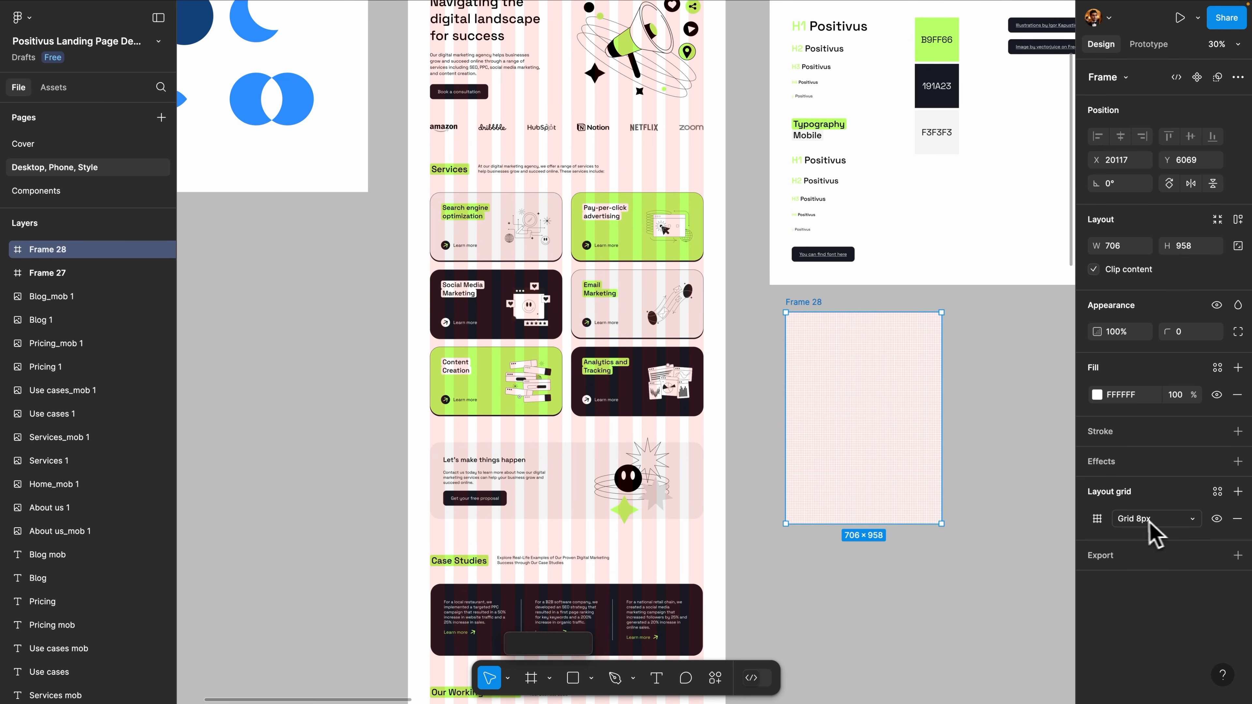
{"action": "scroll", "coordinate": [892, 409], "scroll_direction": "up", "scroll_amount": 3}
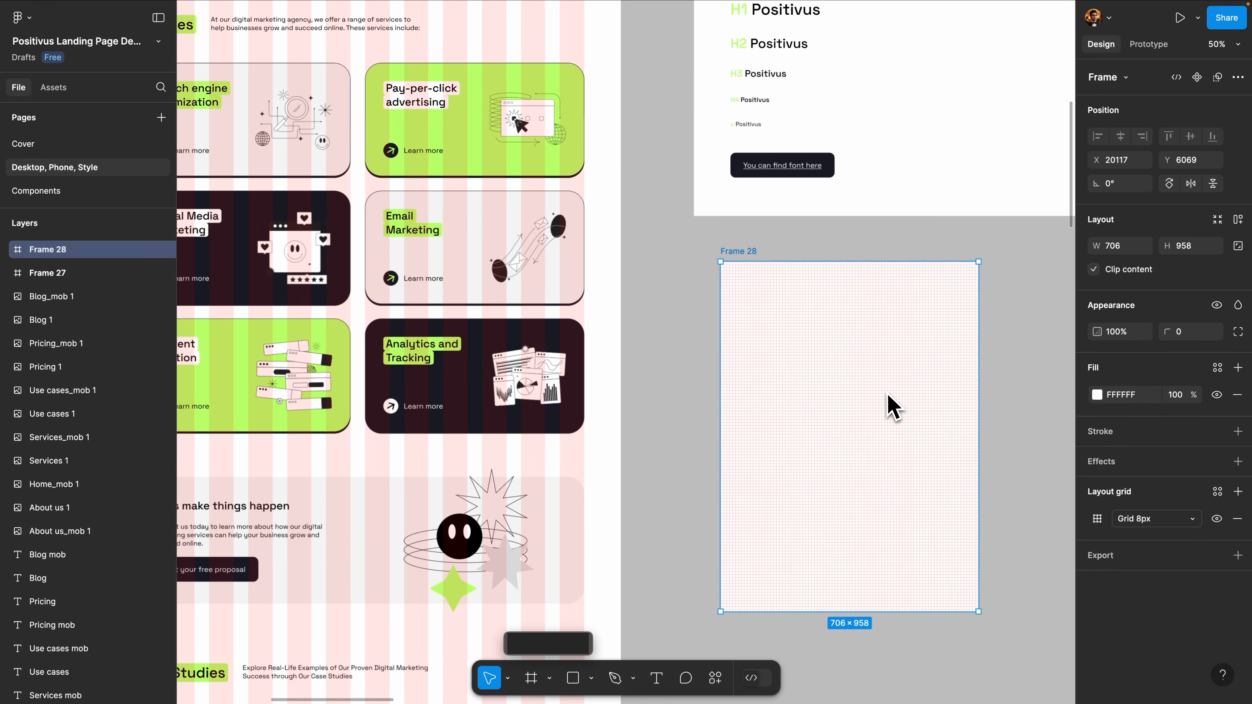
{"action": "left_click", "coordinate": [1138, 515]}
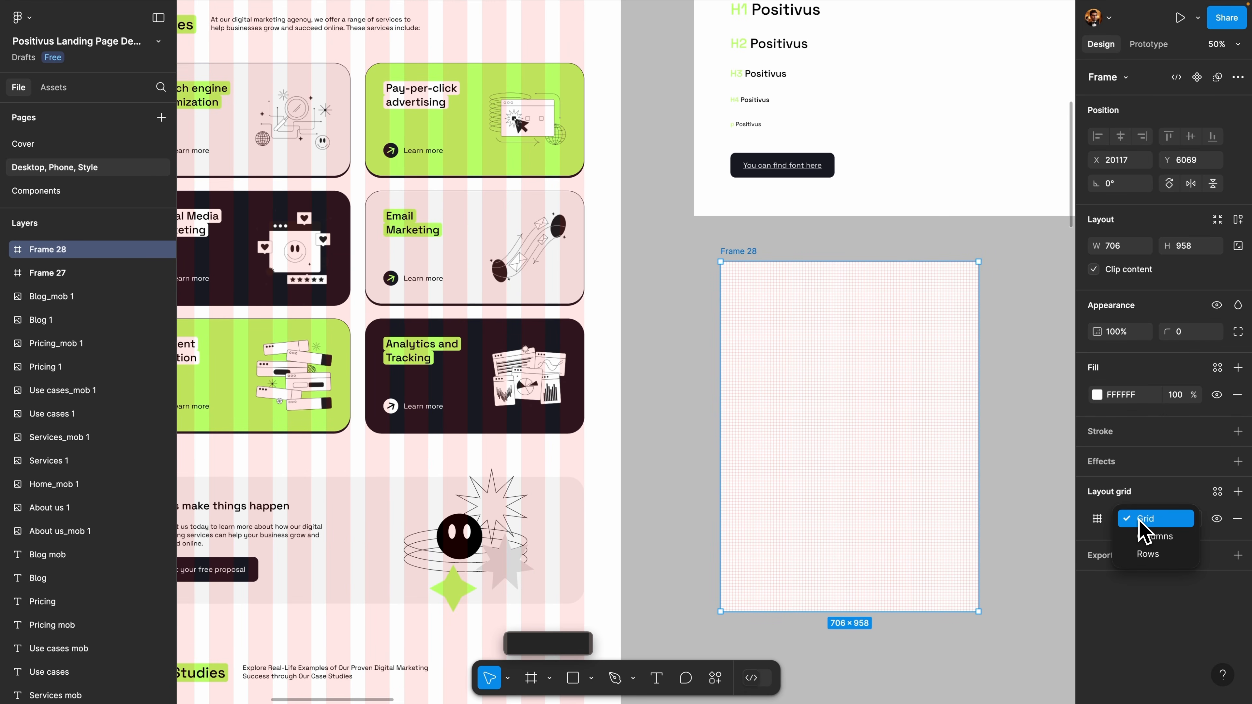
{"action": "left_click", "coordinate": [1147, 537]}
{"action": "scroll", "coordinate": [741, 363], "scroll_direction": "down", "scroll_amount": 3}
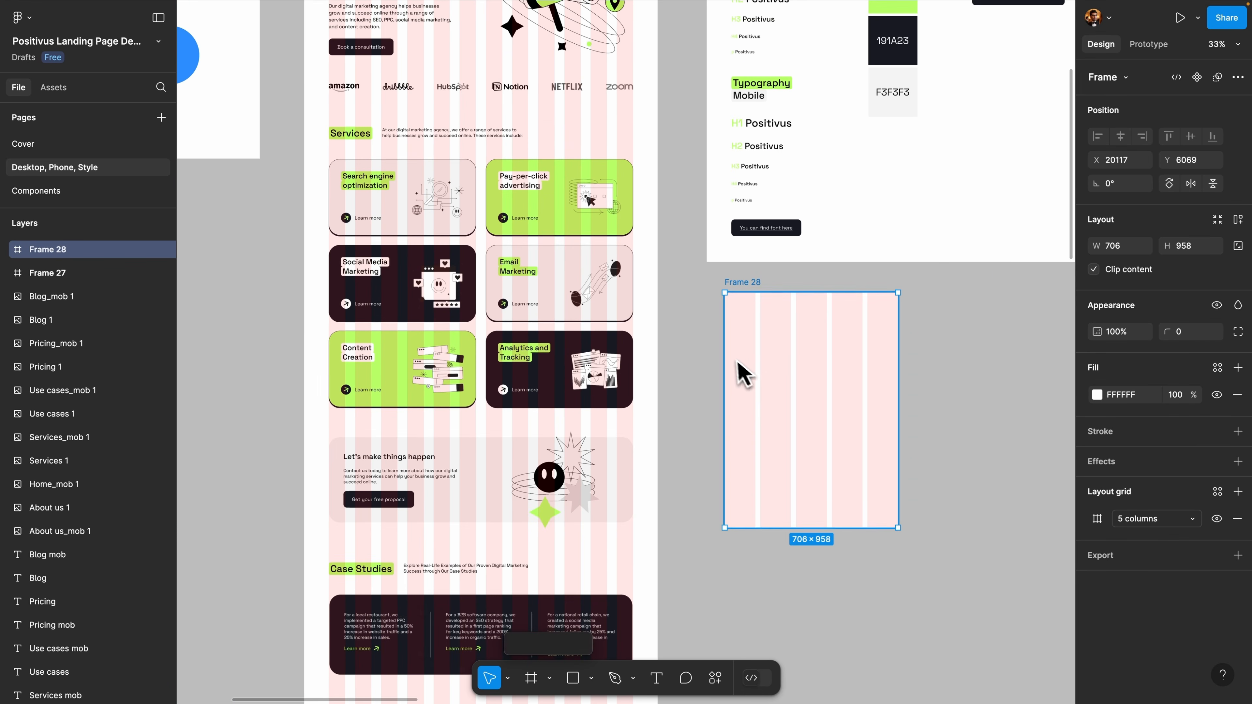
Open the Home frame's column grid settings and move the settings window higher
{"action": "scroll", "coordinate": [860, 447], "scroll_direction": "up", "scroll_amount": 5}
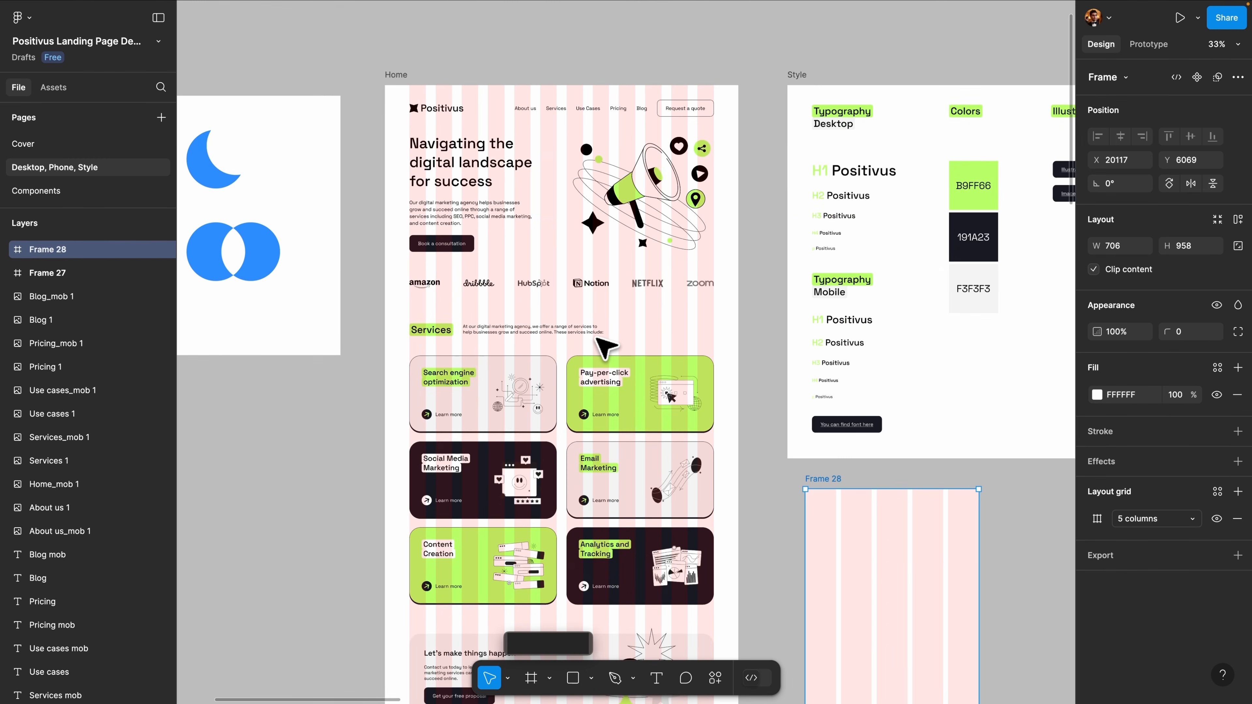
{"action": "left_click", "coordinate": [396, 75]}
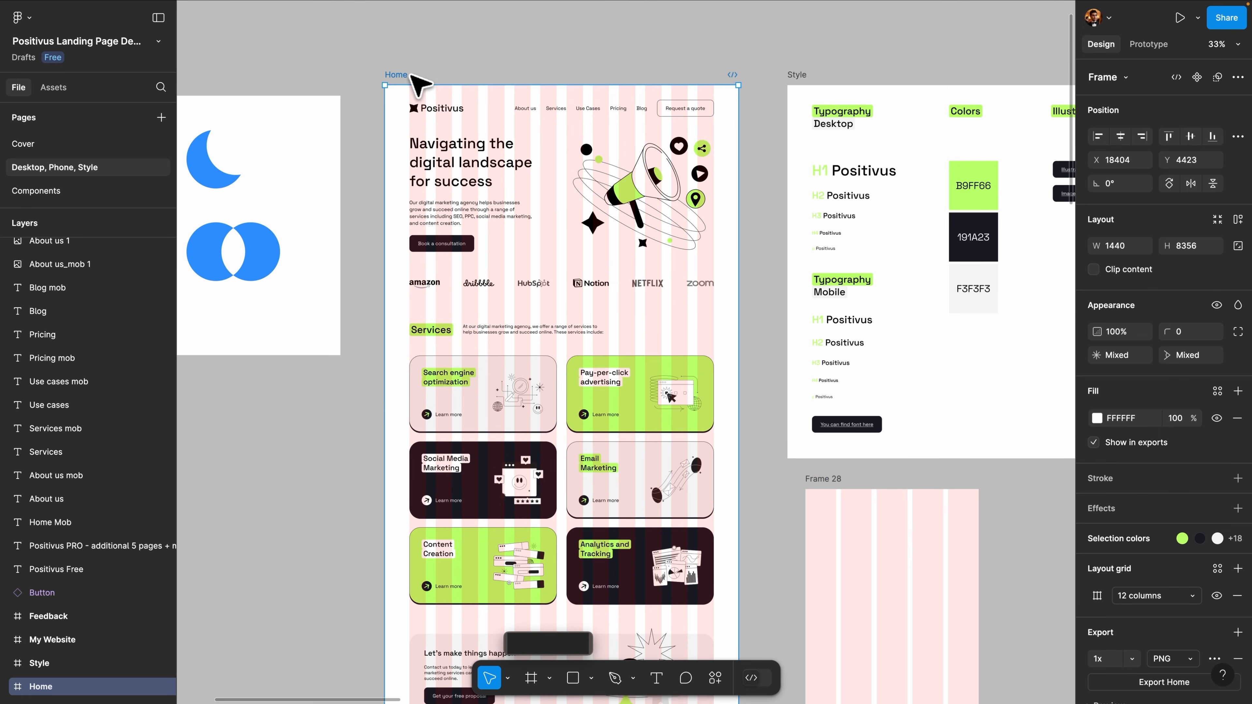
{"action": "scroll", "coordinate": [1110, 498], "scroll_direction": "down", "scroll_amount": 2}
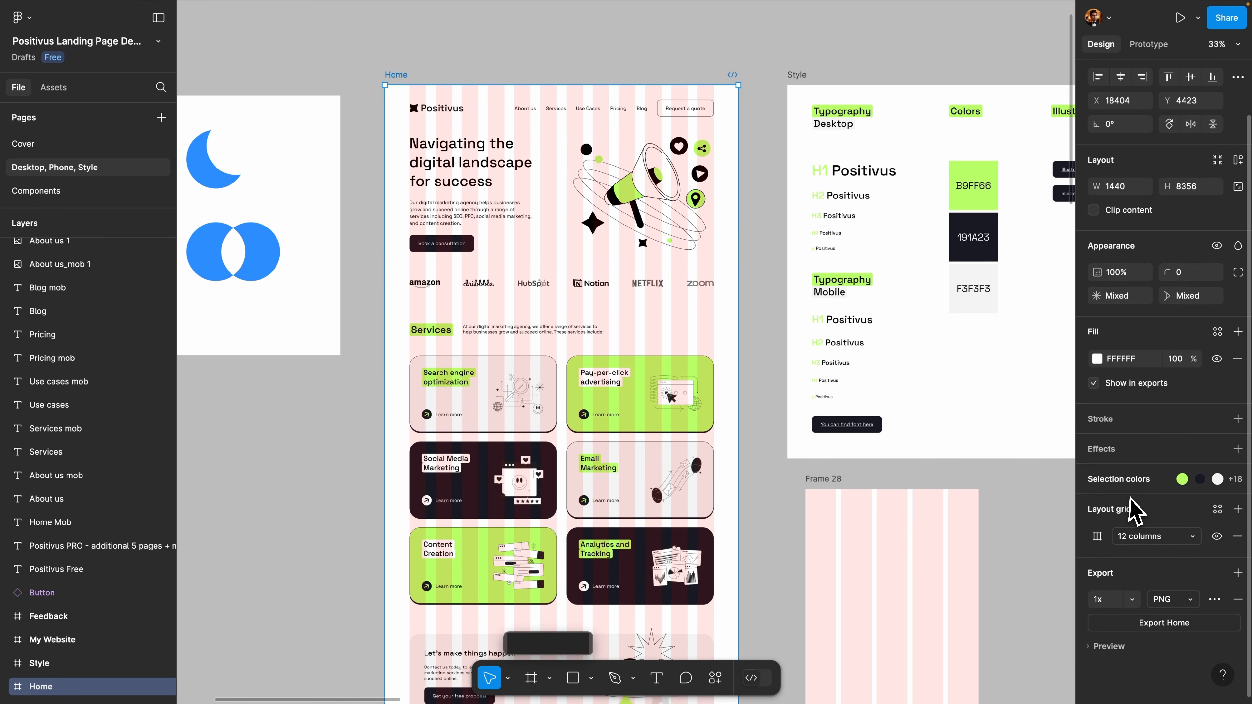
{"action": "left_click", "coordinate": [1097, 537]}
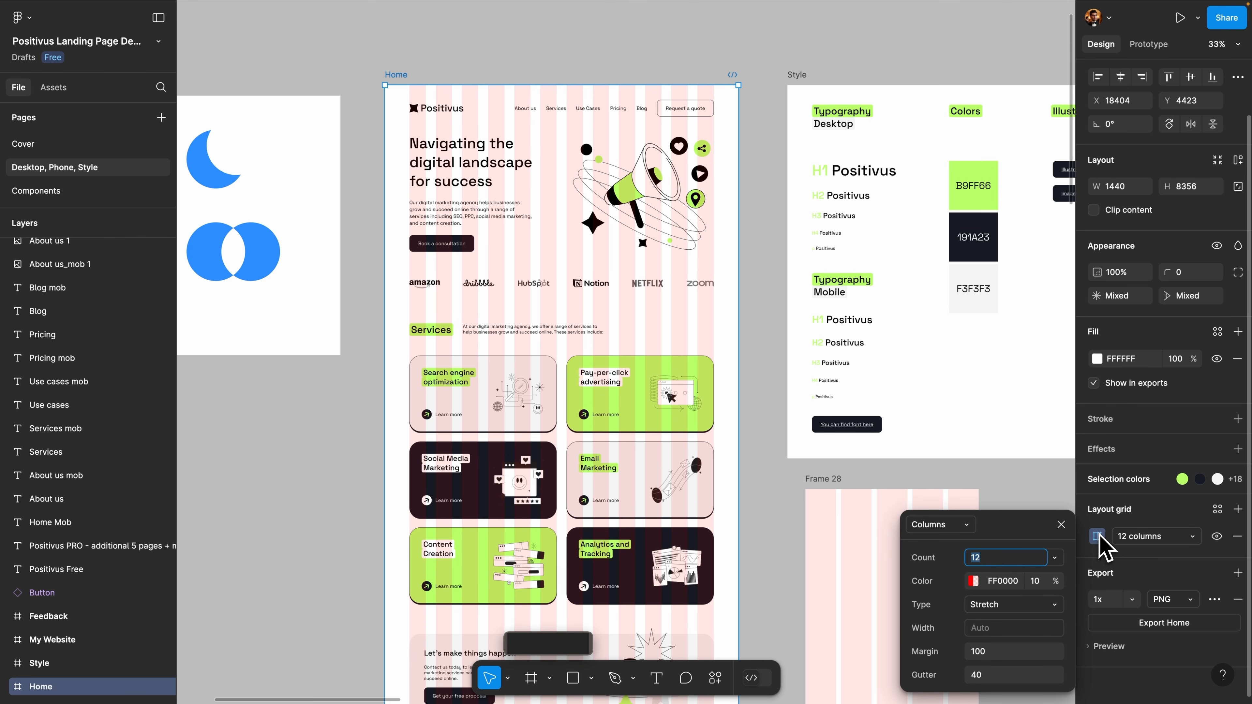
{"action": "left_click_drag", "start_coordinate": [1034, 538], "coordinate": [1035, 404]}
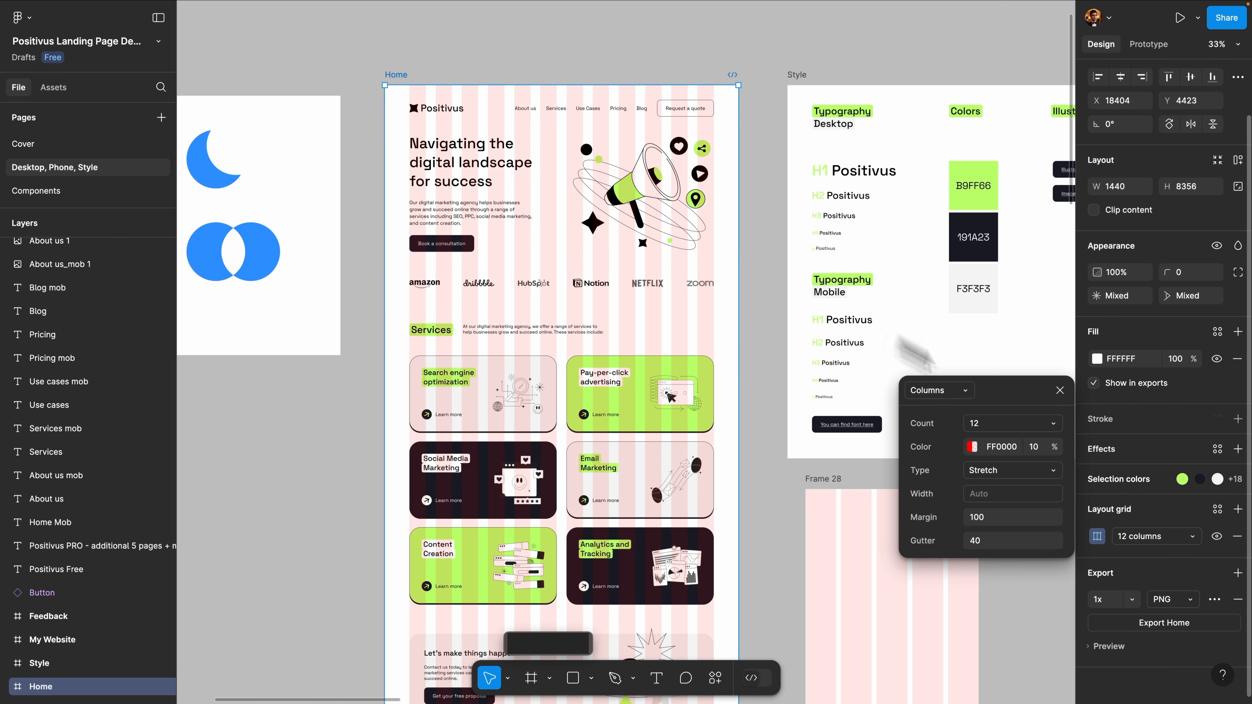
Try a column count of 16 on the Home frame's grid and set it back to 12
{"action": "left_click", "coordinate": [984, 425]}
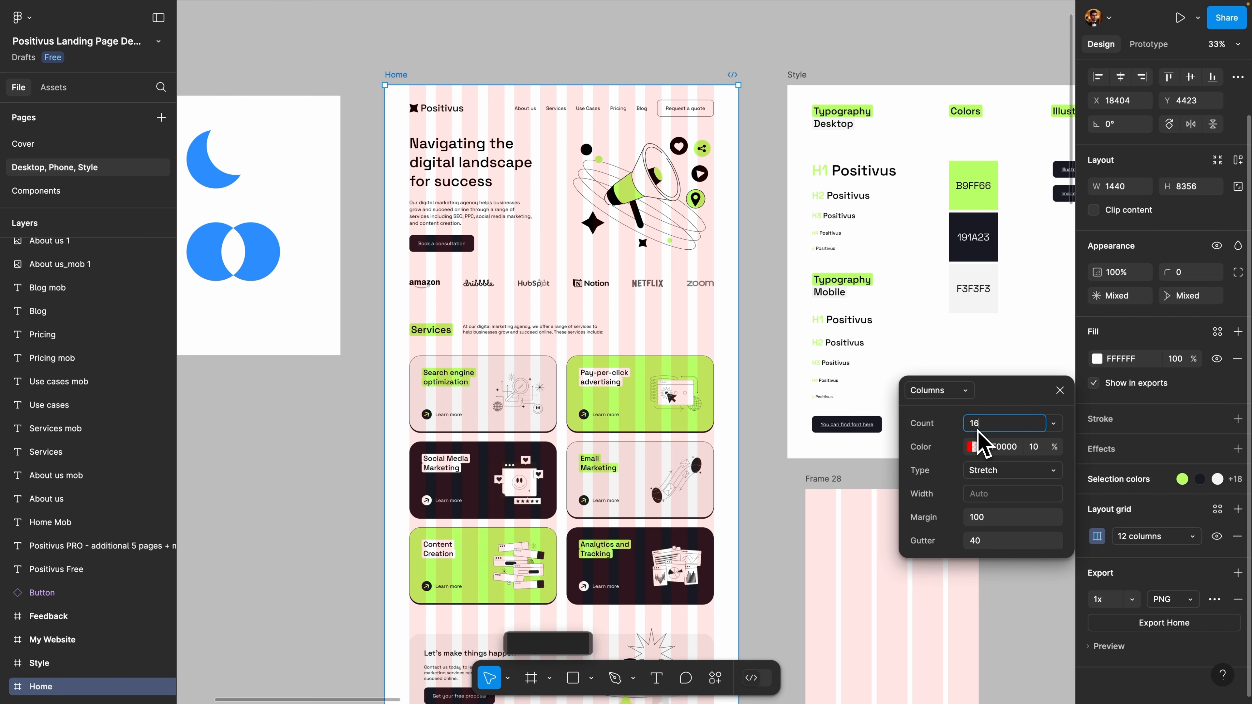
{"action": "type", "text": "16"}
{"action": "key", "text": "Return"}
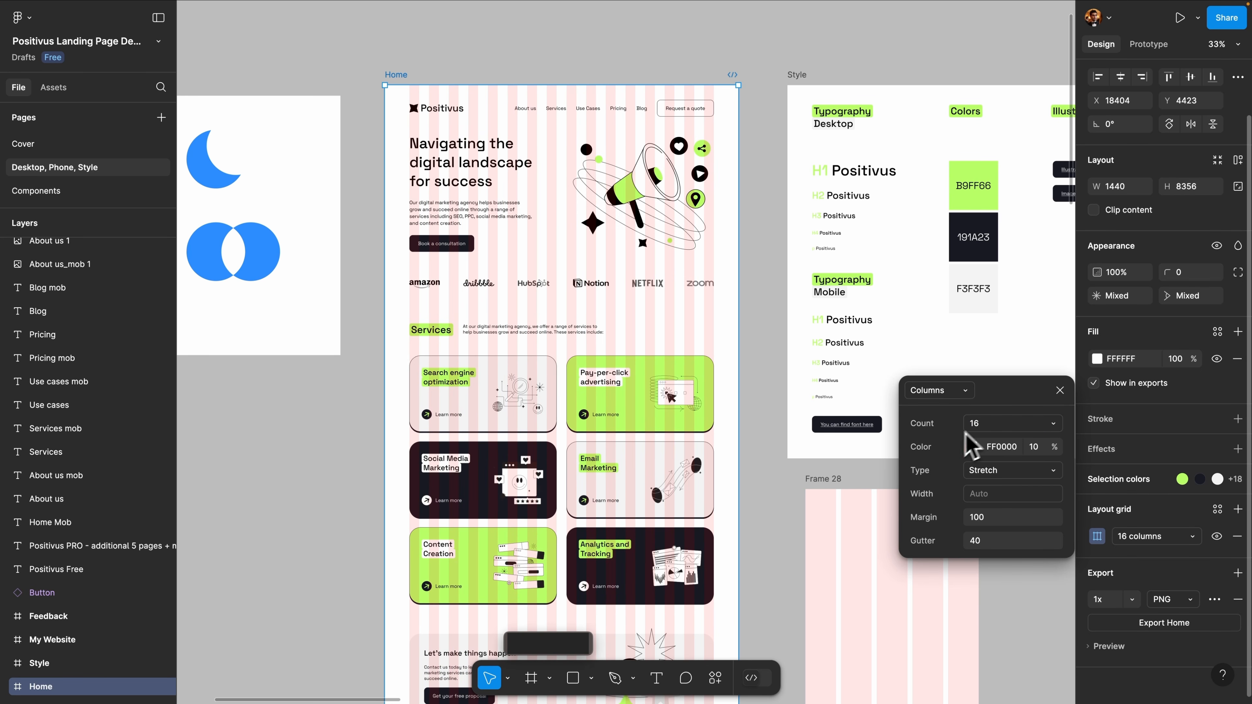
{"action": "left_click", "coordinate": [983, 423]}
{"action": "type", "text": "12"}
{"action": "key", "text": "Return"}
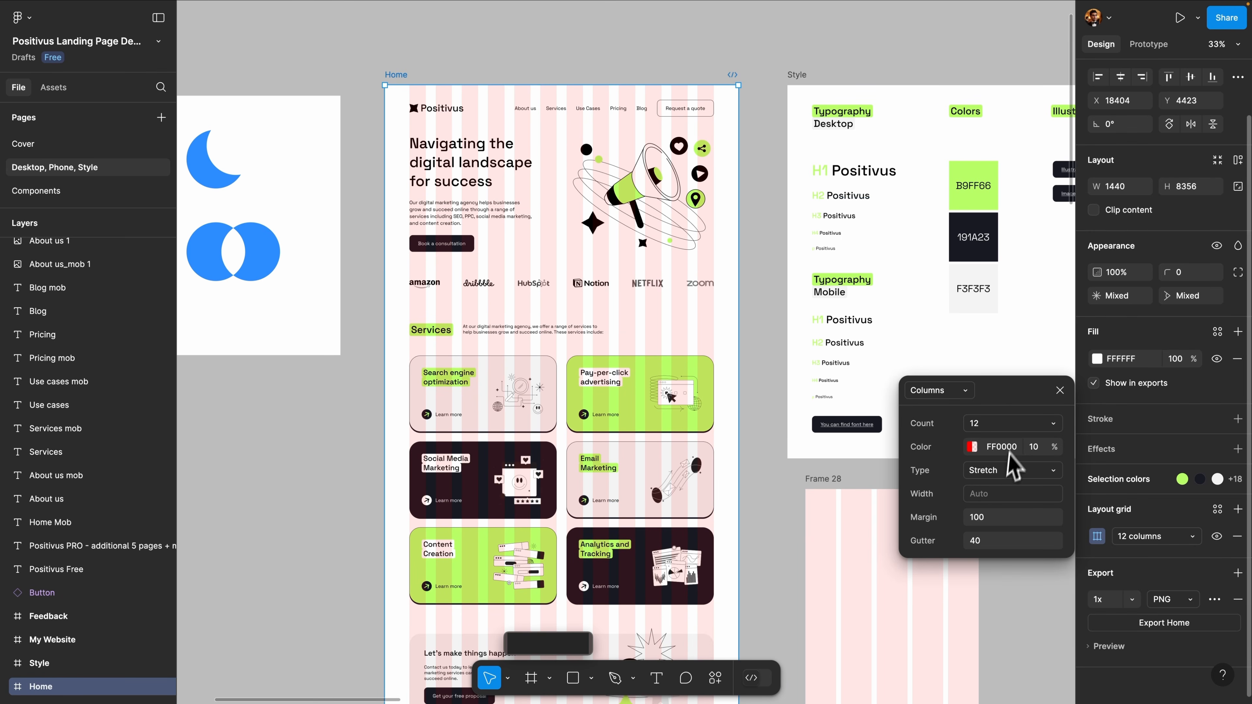
Try the Left, Right and Center types for the Home frame's columns and return to Stretch
{"action": "left_click", "coordinate": [1001, 473]}
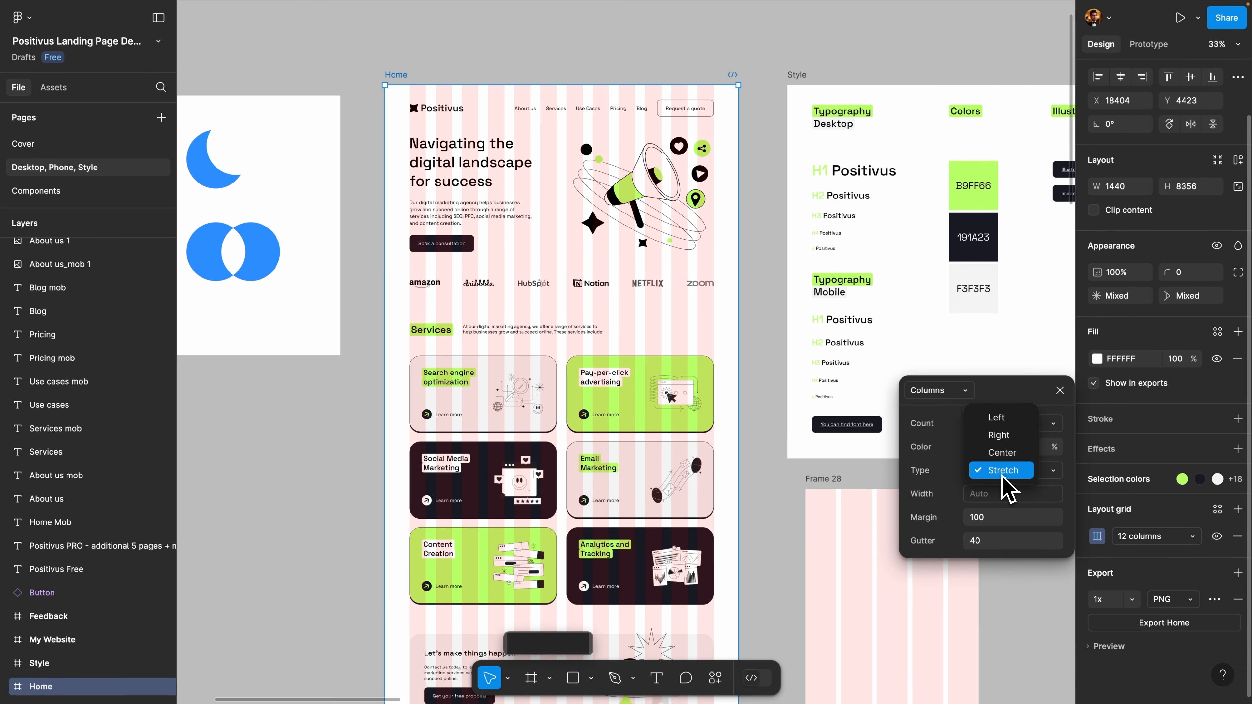
{"action": "left_click", "coordinate": [996, 418]}
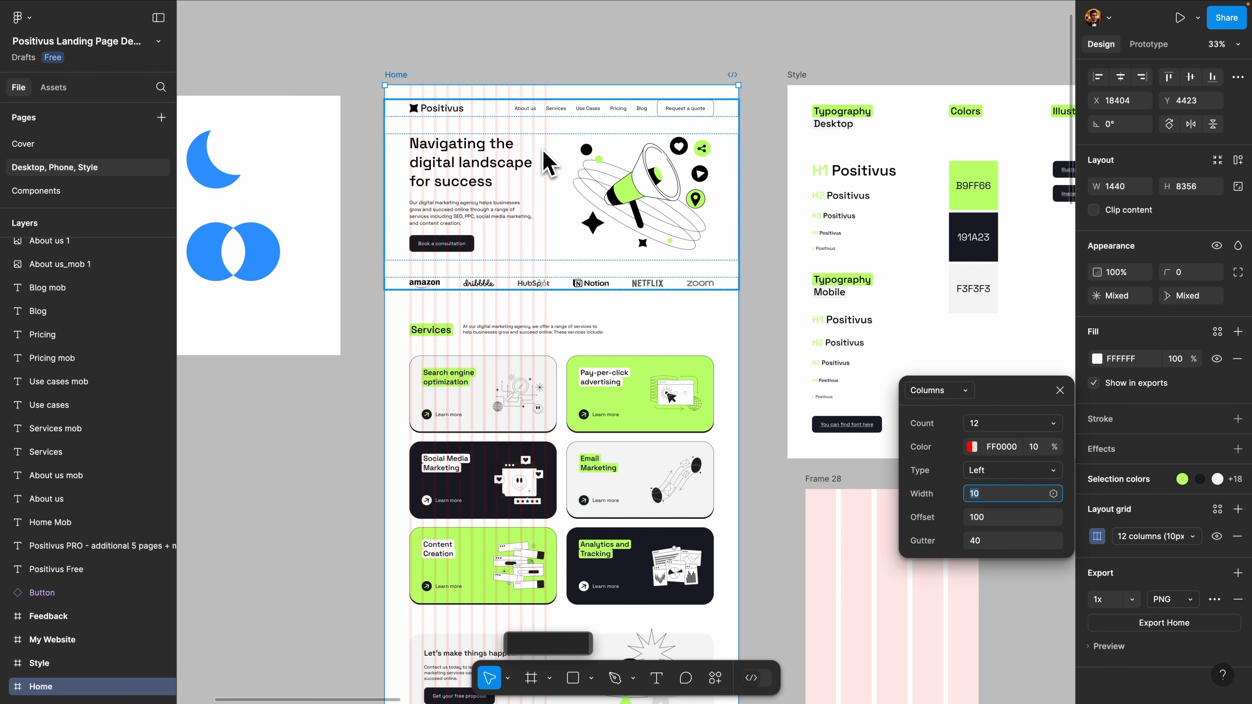
{"action": "left_click", "coordinate": [994, 471]}
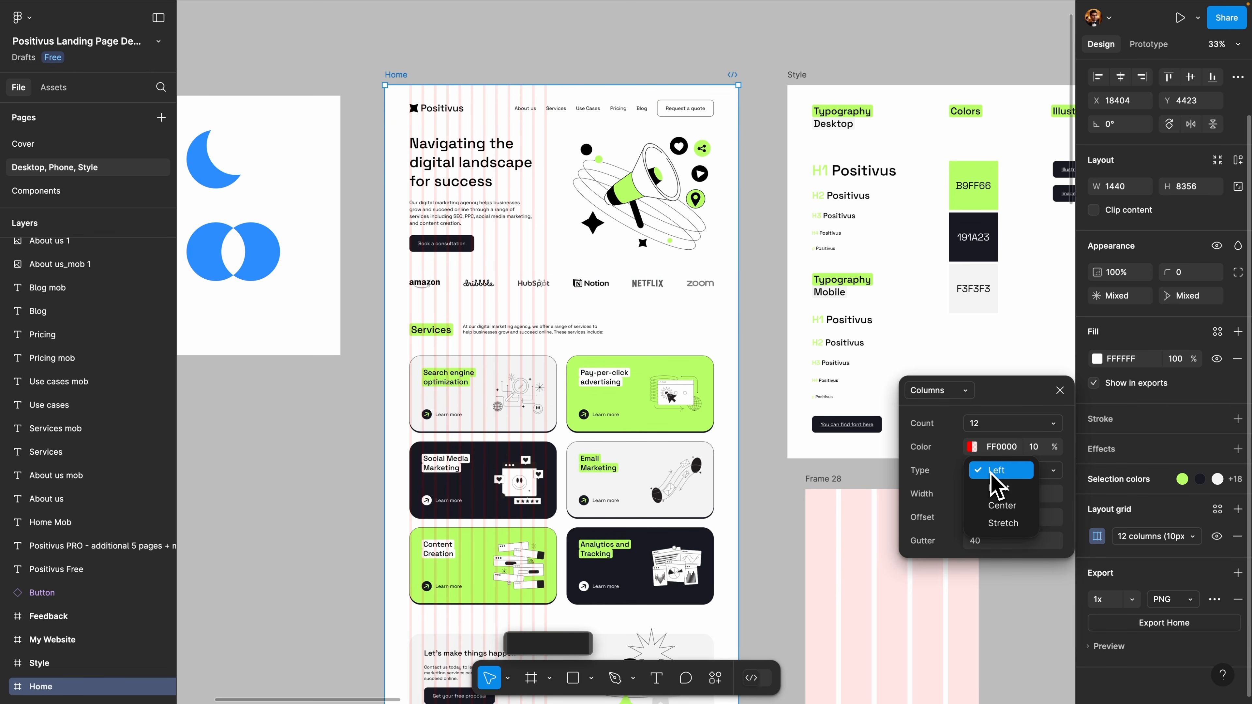
{"action": "left_click", "coordinate": [996, 489]}
{"action": "left_click", "coordinate": [996, 476]}
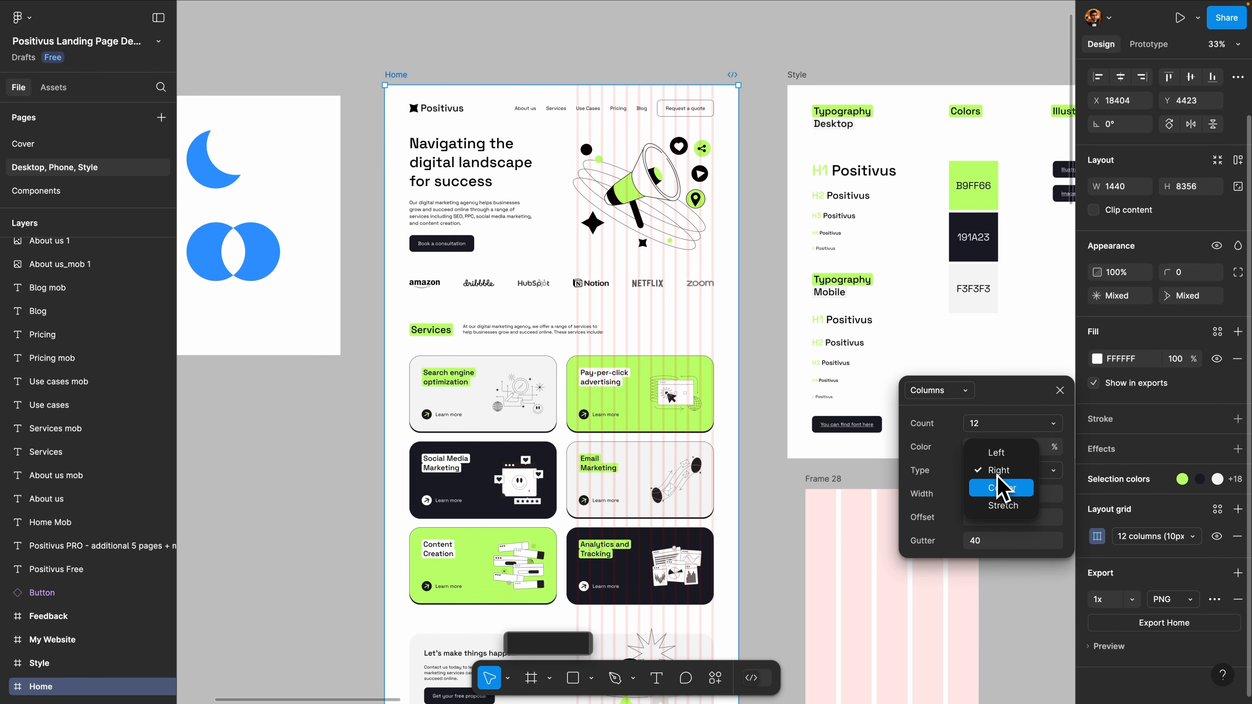
{"action": "left_click", "coordinate": [997, 490]}
{"action": "left_click", "coordinate": [1003, 471]}
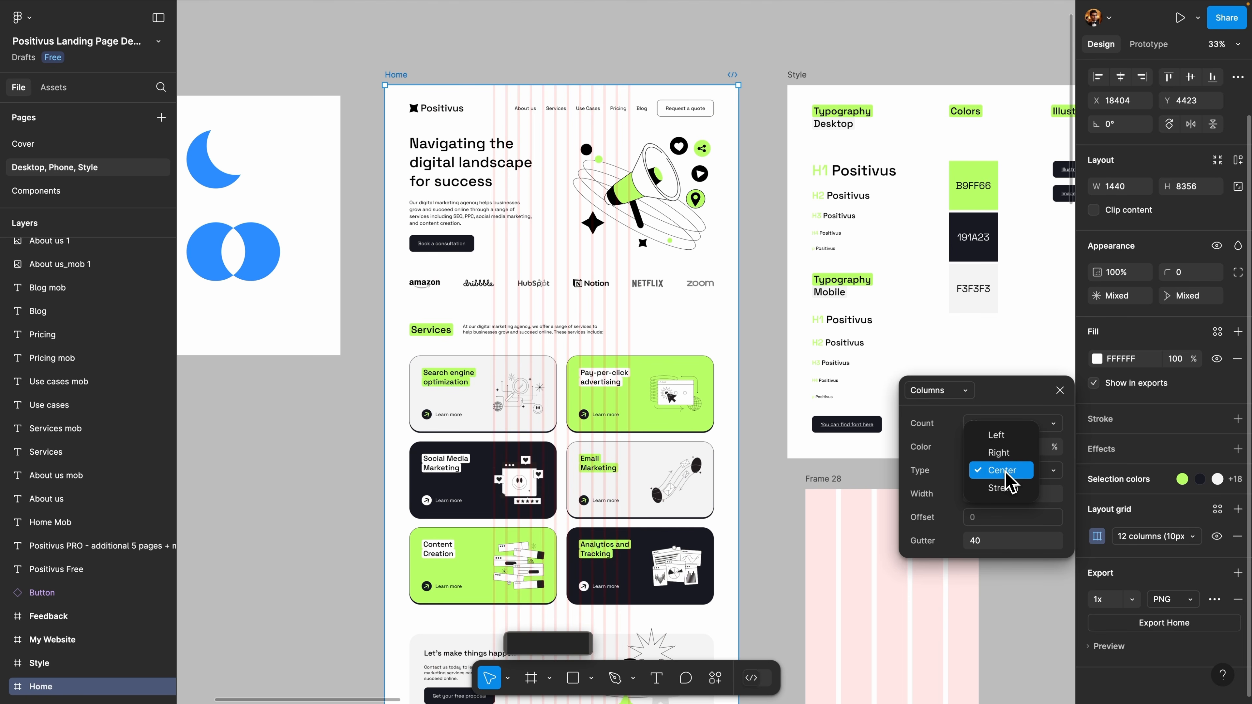
{"action": "left_click", "coordinate": [1004, 488]}
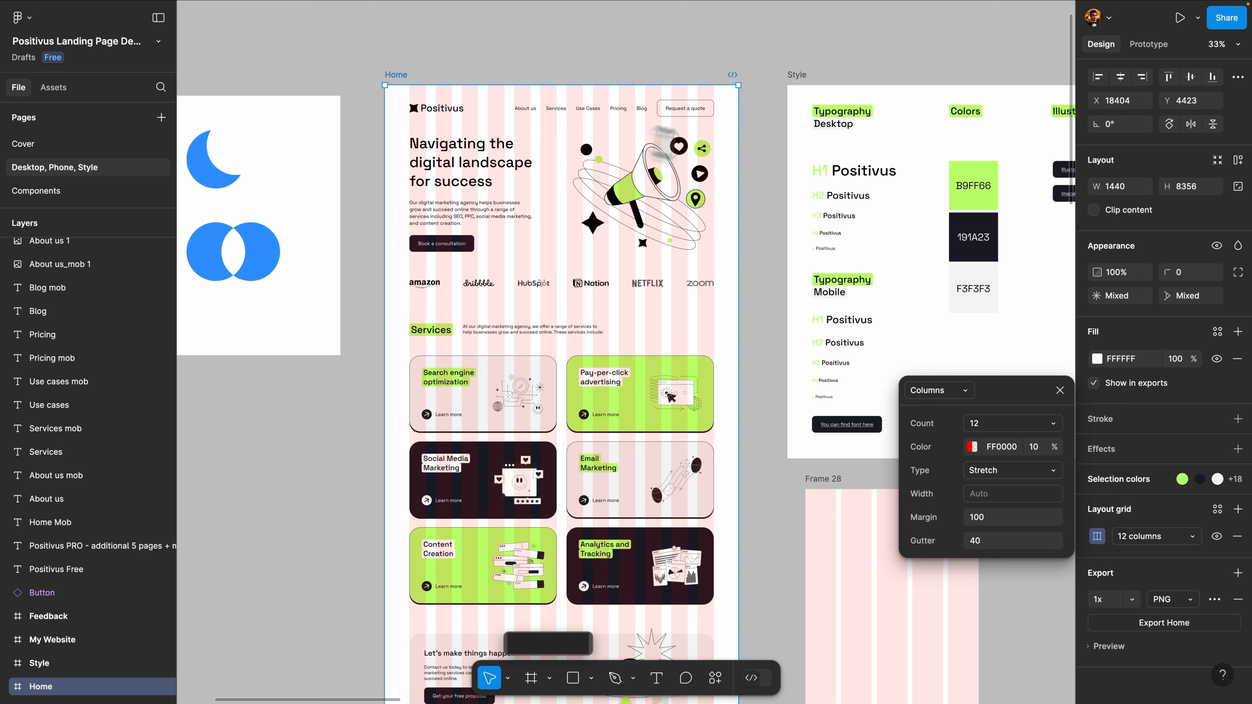
Try widening the Home frame to about 1531 to test the stretched columns, and undo the resize
{"action": "mouse_move", "coordinate": [742, 176]}
{"action": "left_mouse_down"}
{"action": "mouse_move", "coordinate": [769, 177]}
{"action": "mouse_move", "coordinate": [721, 176]}
{"action": "mouse_move", "coordinate": [761, 176]}
{"action": "left_mouse_up"}
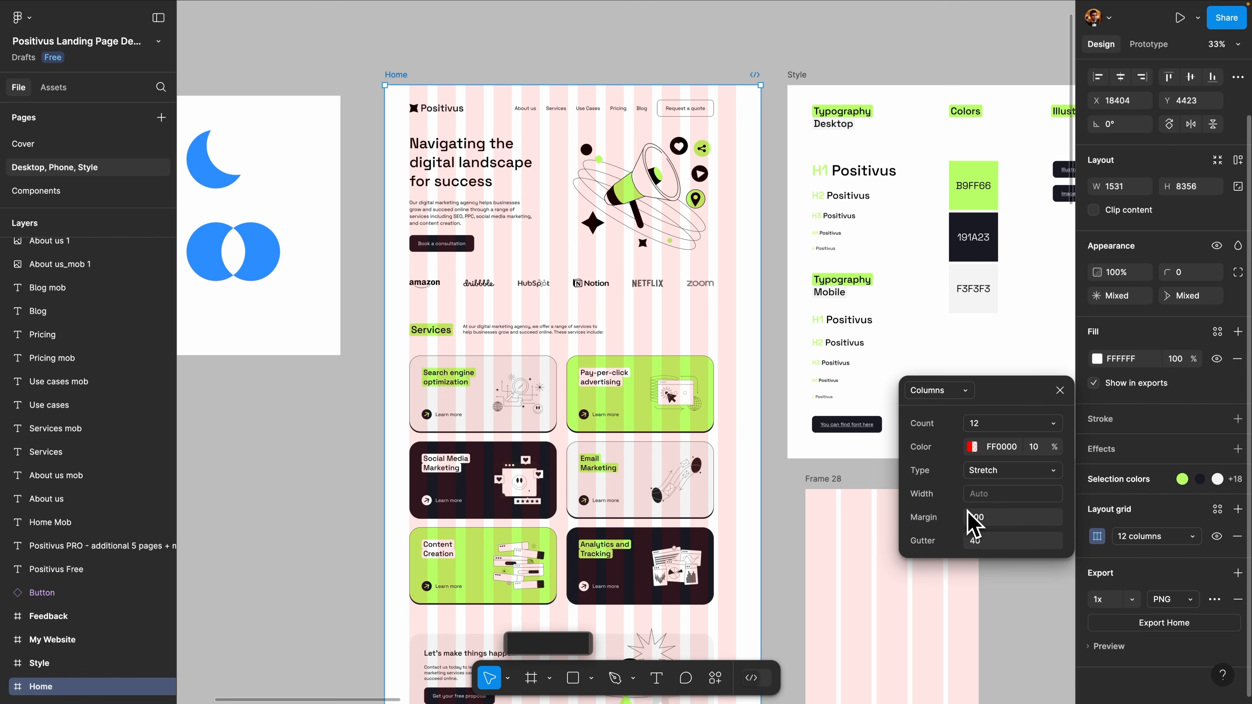
{"action": "key", "text": "super+z"}
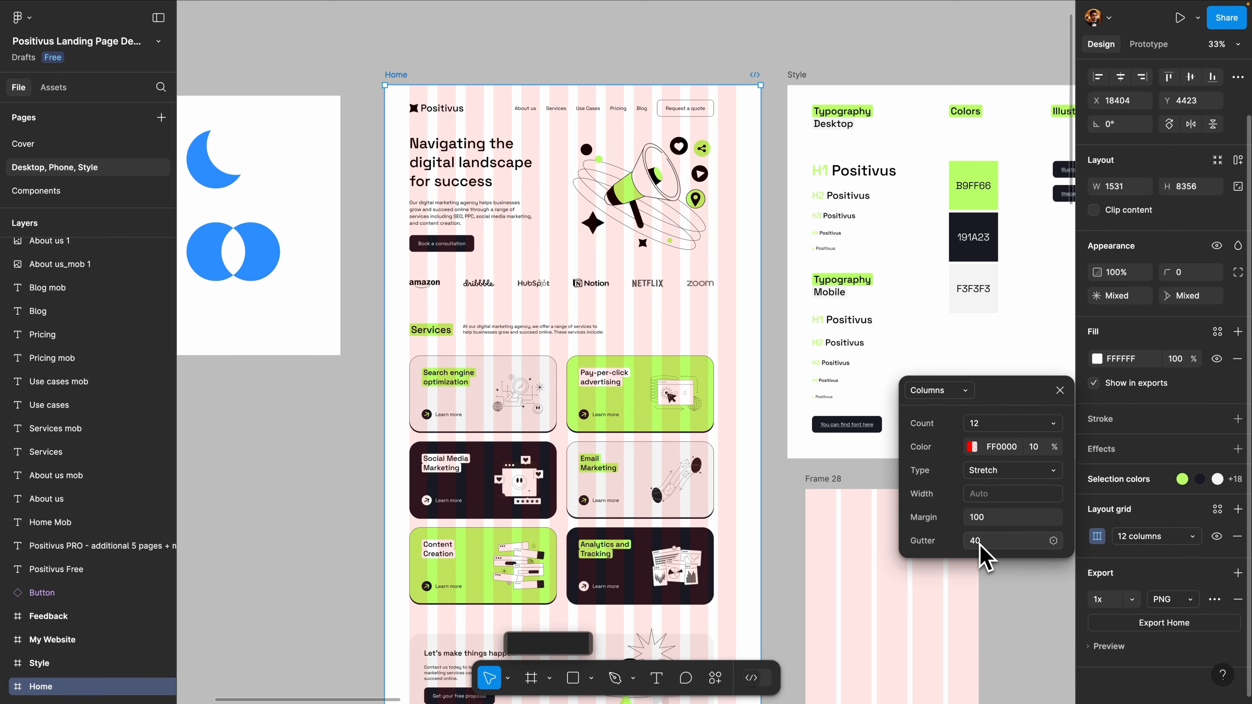
{"action": "key", "text": "super+z"}
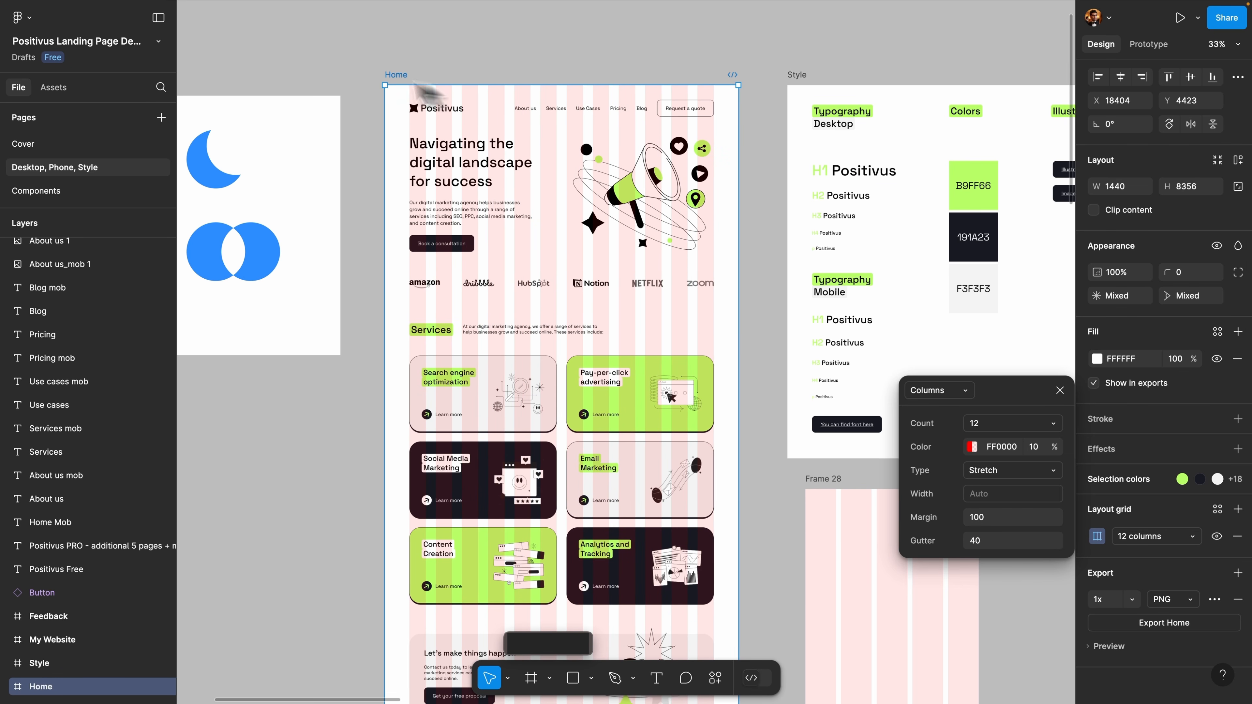
Try a column grid margin of 150 on the Home frame and undo the margin change
{"action": "scroll", "coordinate": [577, 71], "scroll_direction": "up", "scroll_amount": 5}
{"action": "scroll", "coordinate": [475, 124], "scroll_direction": "right", "scroll_amount": 2}
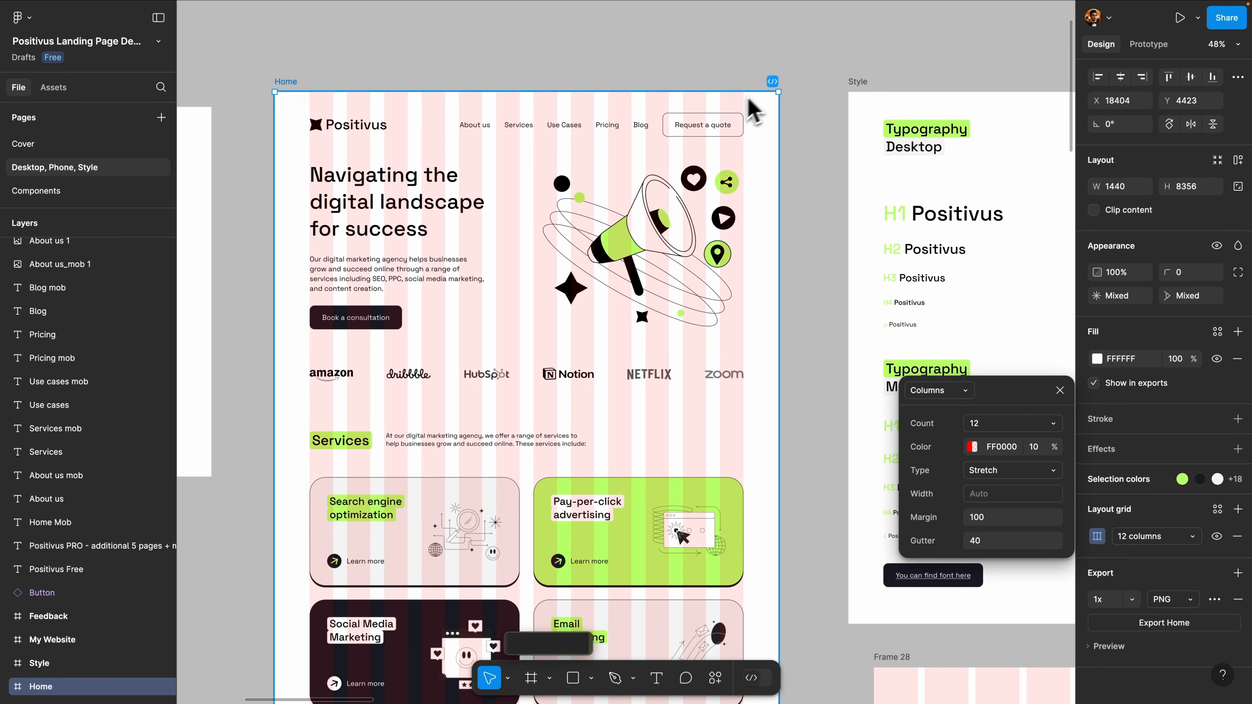
{"action": "left_click", "coordinate": [994, 517]}
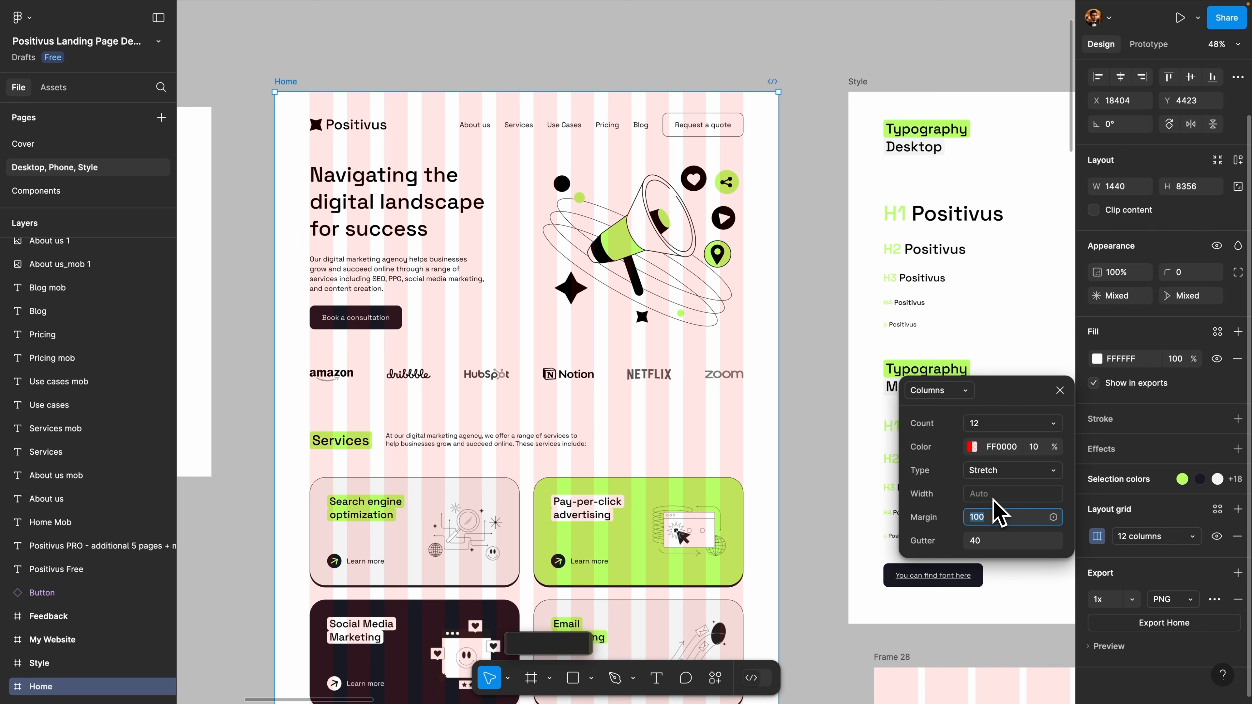
{"action": "type", "text": "150"}
{"action": "key", "text": "Return"}
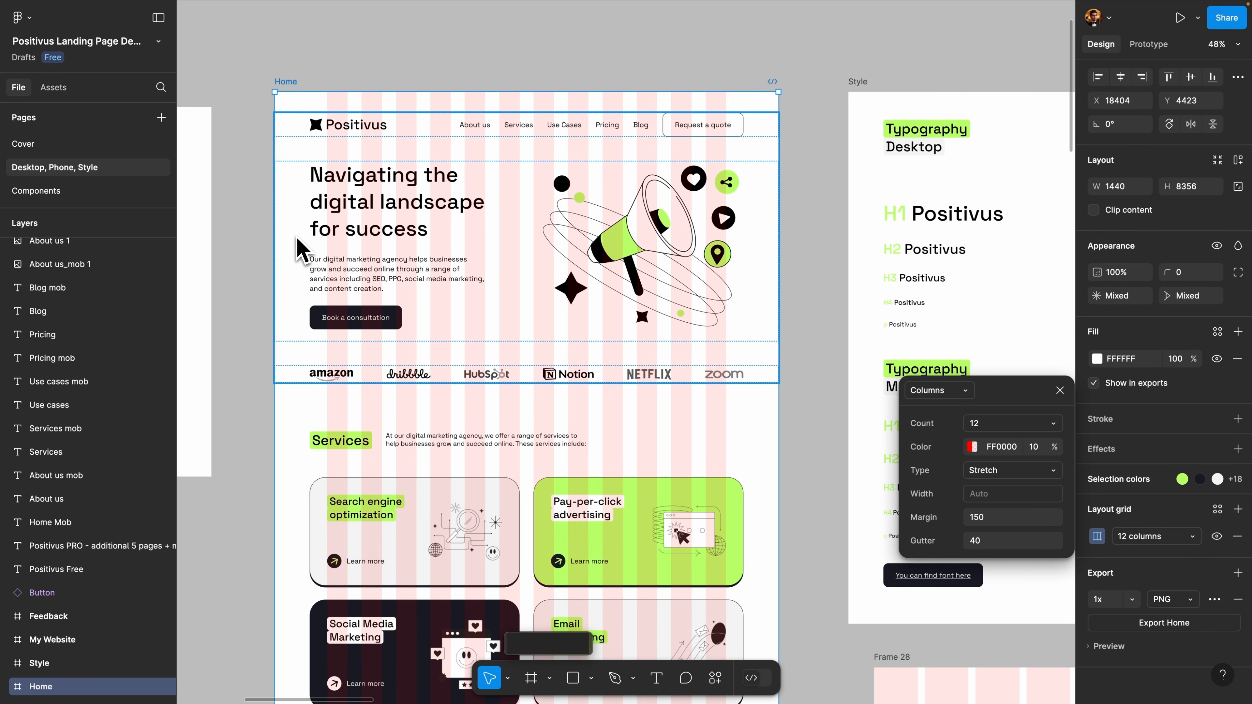
{"action": "key", "text": "super+z"}
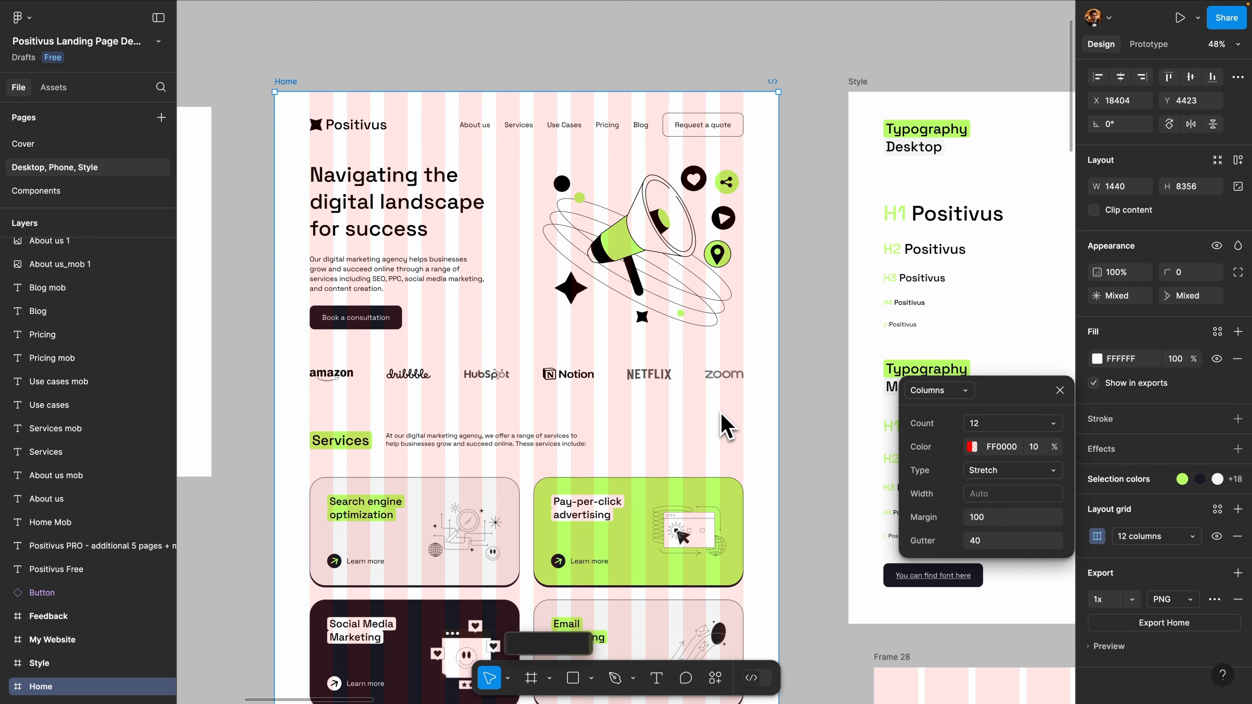
Set the gutter of the Home frame's column grid to 32
{"action": "left_click", "coordinate": [998, 541]}
{"action": "type", "text": "32"}
{"action": "key", "text": "Return"}
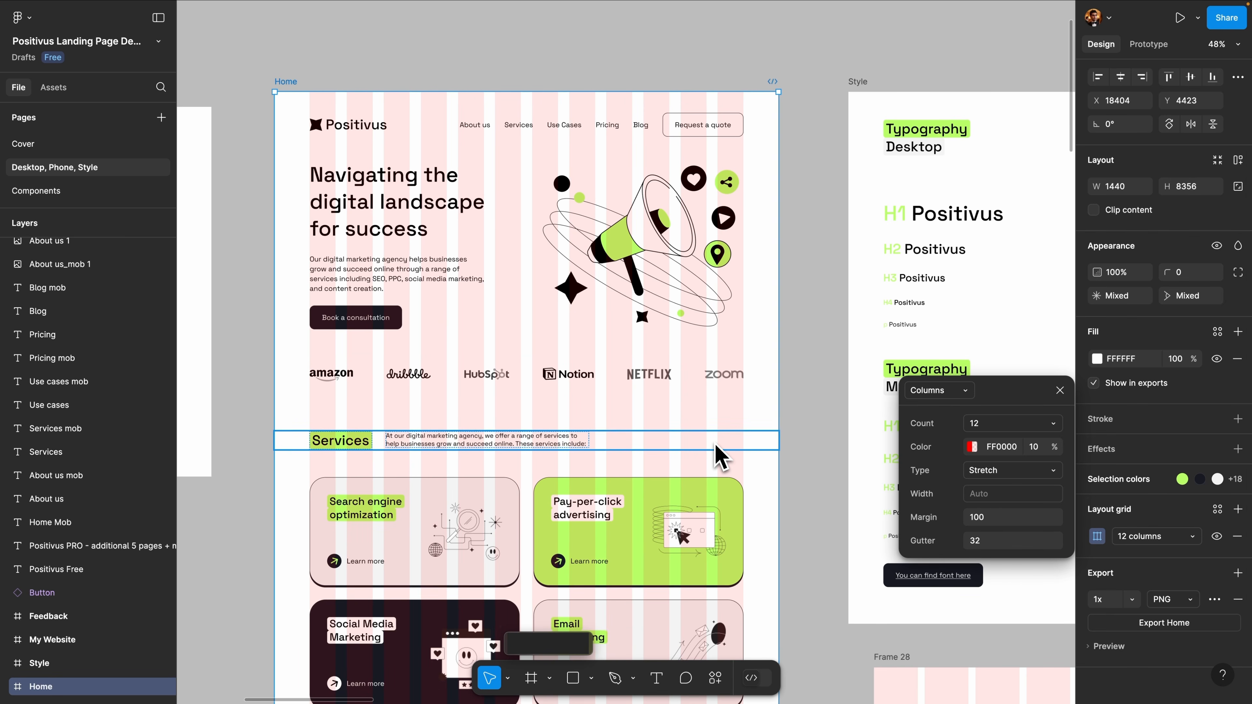
Set the Home frame's column gutter to 60, close the grid settings and deselect the frame
{"action": "left_click", "coordinate": [1000, 541]}
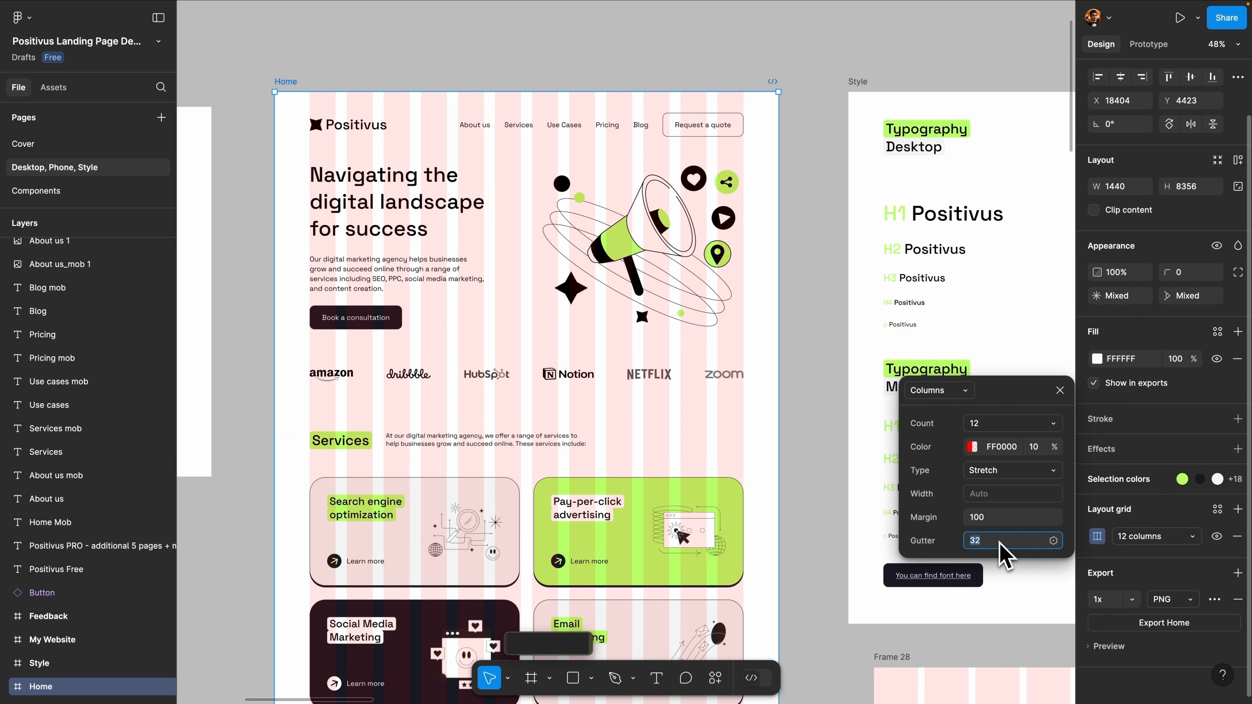
{"action": "type", "text": "60"}
{"action": "key", "text": "Return"}
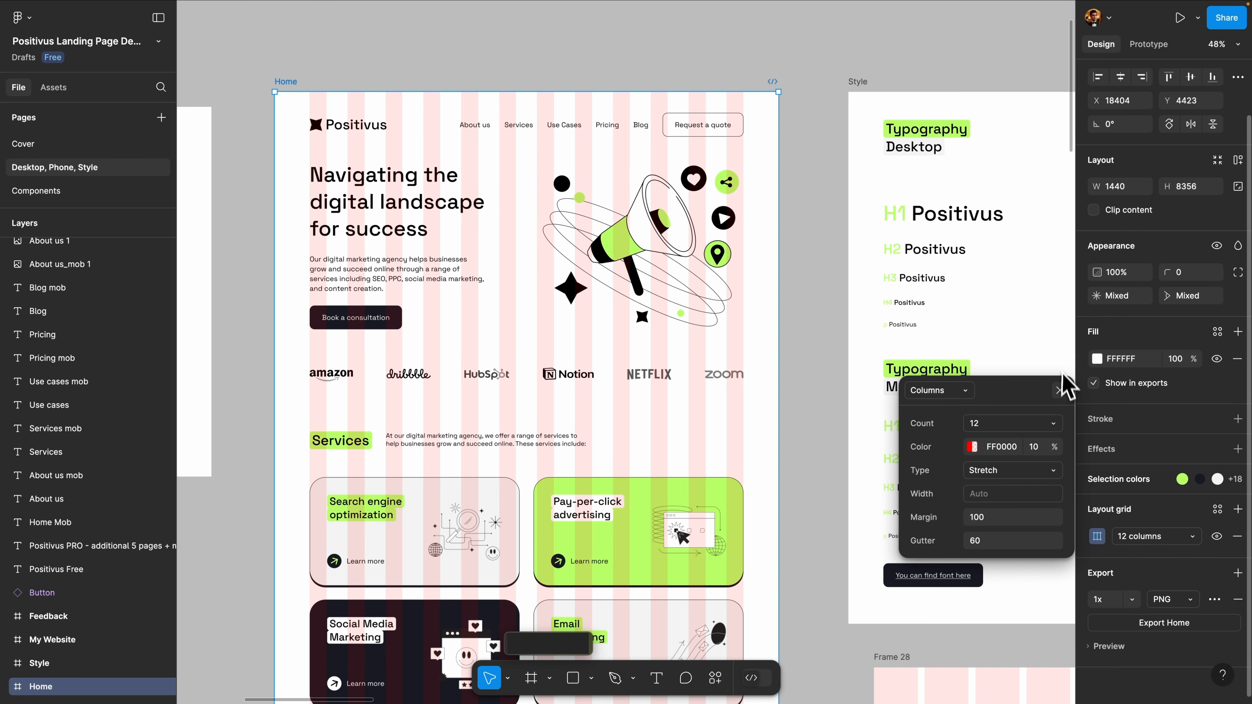
{"action": "left_click", "coordinate": [1060, 390]}
{"action": "key", "text": "Escape"}
{"action": "scroll", "coordinate": [621, 439], "scroll_direction": "up", "scroll_amount": 3}
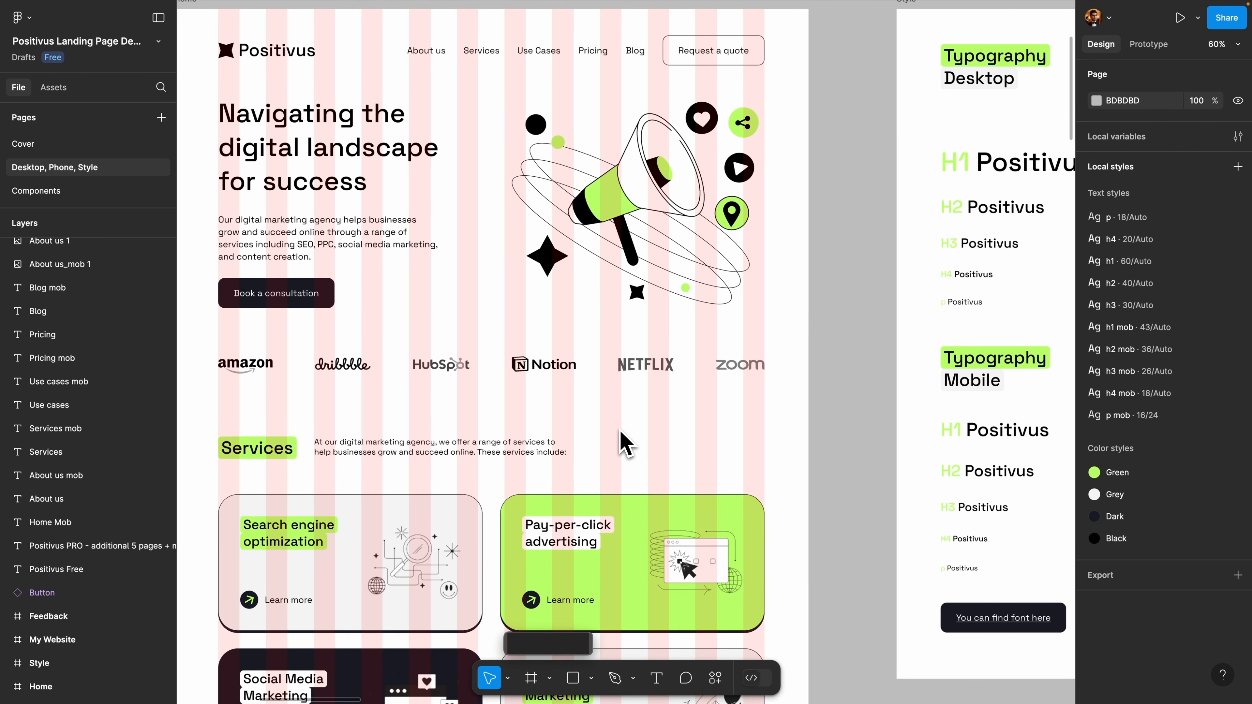
{"action": "scroll", "coordinate": [621, 439], "scroll_direction": "up", "scroll_amount": 1}
{"action": "scroll", "coordinate": [620, 439], "scroll_direction": "down", "scroll_amount": 1}
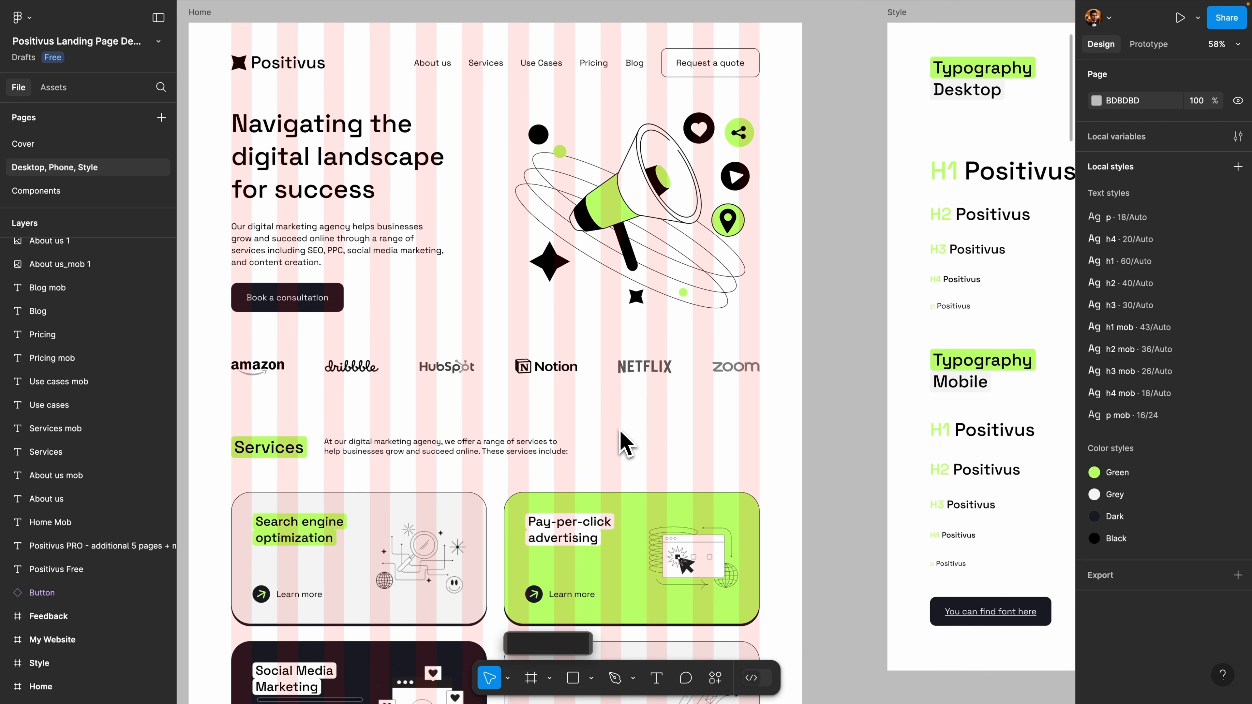
{"action": "scroll", "coordinate": [620, 439], "scroll_direction": "down", "scroll_amount": 1}
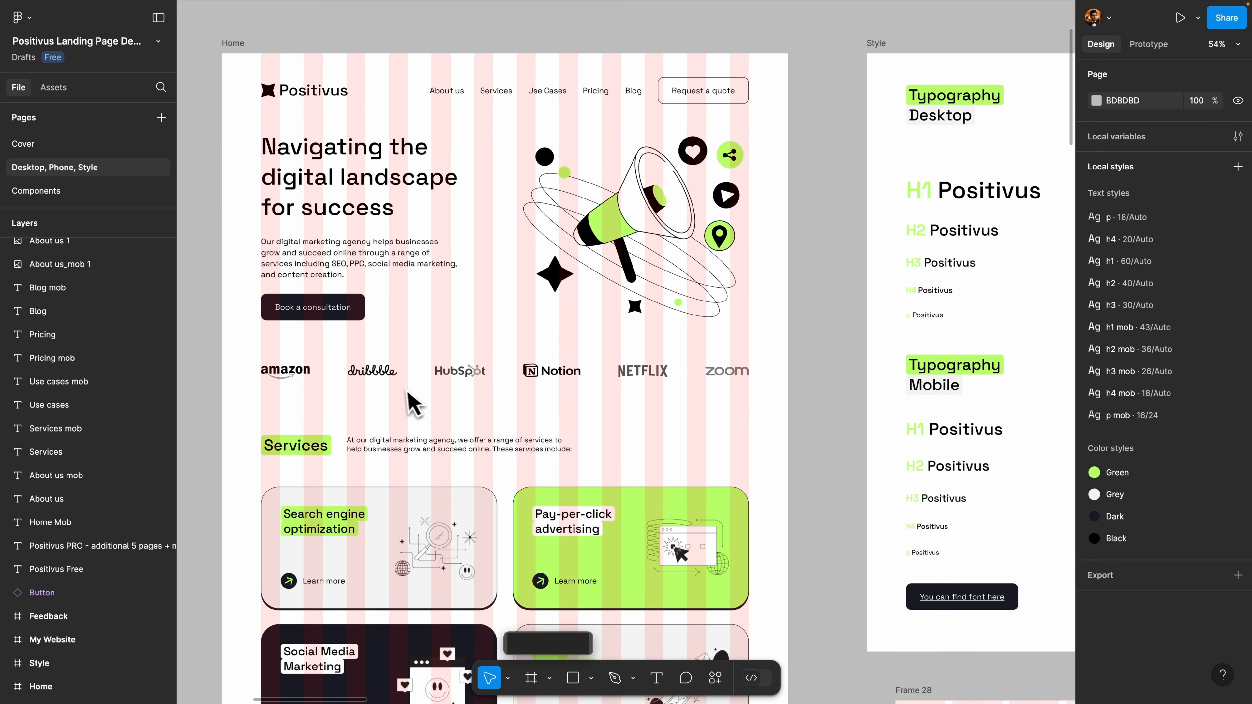
Leave the landing page file for the file browser and open the Community's mobile apps design templates
{"action": "left_click", "coordinate": [20, 17]}
{"action": "left_click", "coordinate": [53, 48]}
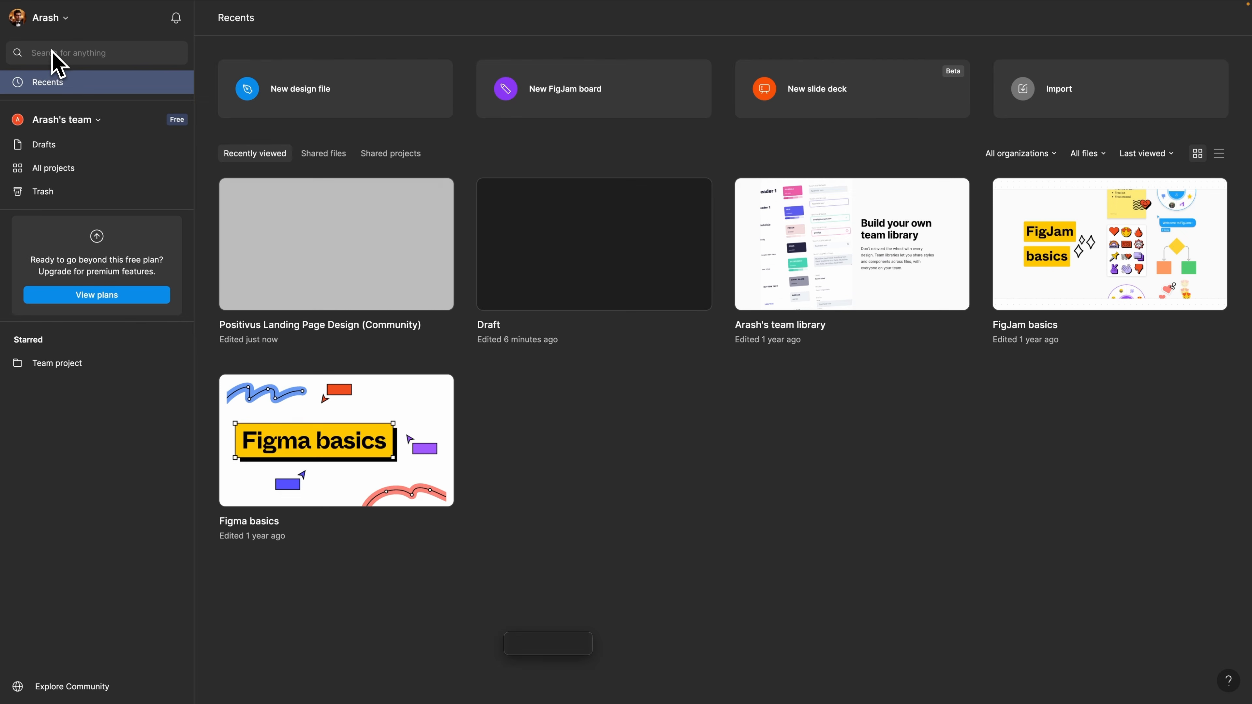
{"action": "left_click", "coordinate": [74, 681]}
{"action": "left_click", "coordinate": [177, 18]}
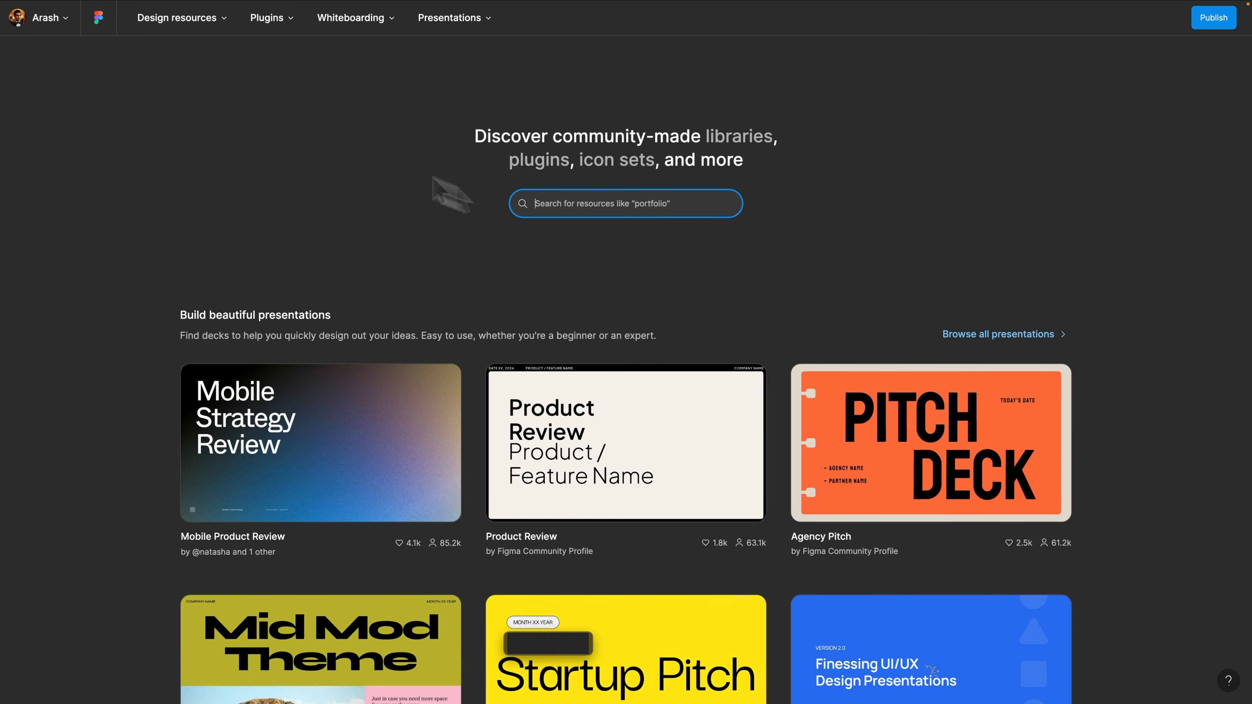
{"action": "left_click", "coordinate": [651, 116]}
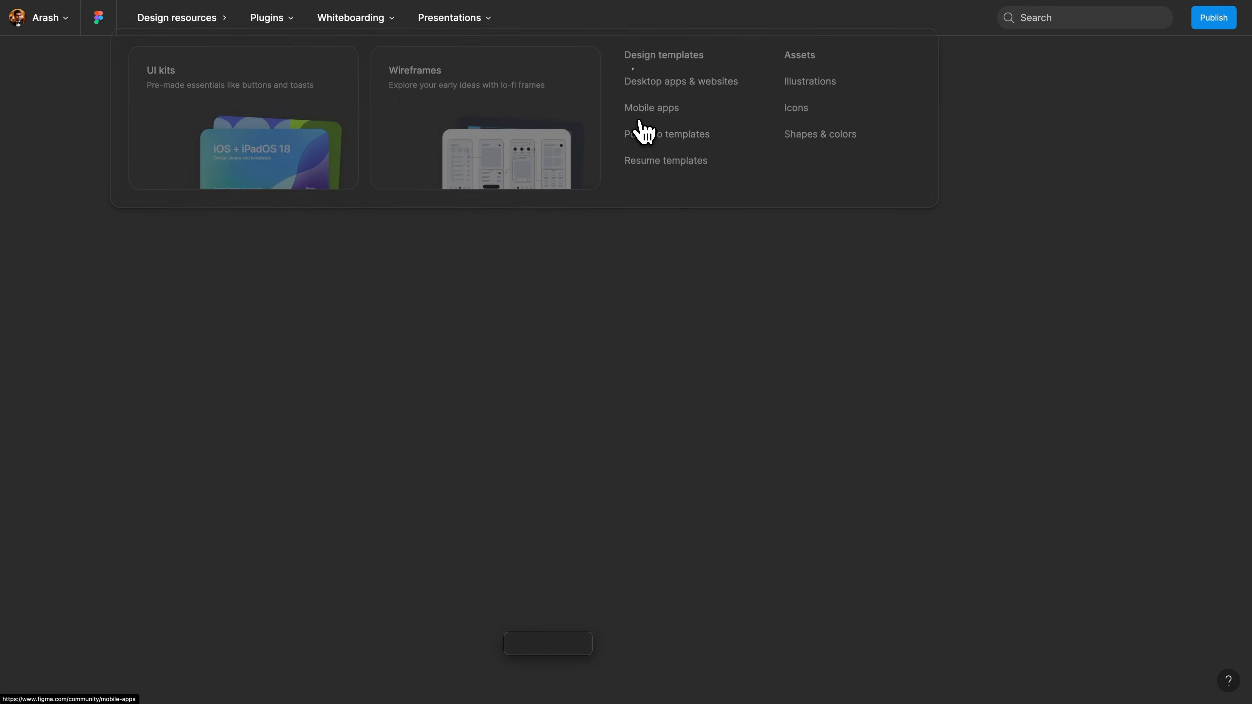
Find the Online Groceries App UI template, open it as a Figma file and switch to its Design page
{"action": "scroll", "coordinate": [645, 237], "scroll_direction": "down", "scroll_amount": 3}
{"action": "scroll", "coordinate": [656, 260], "scroll_direction": "down", "scroll_amount": 10}
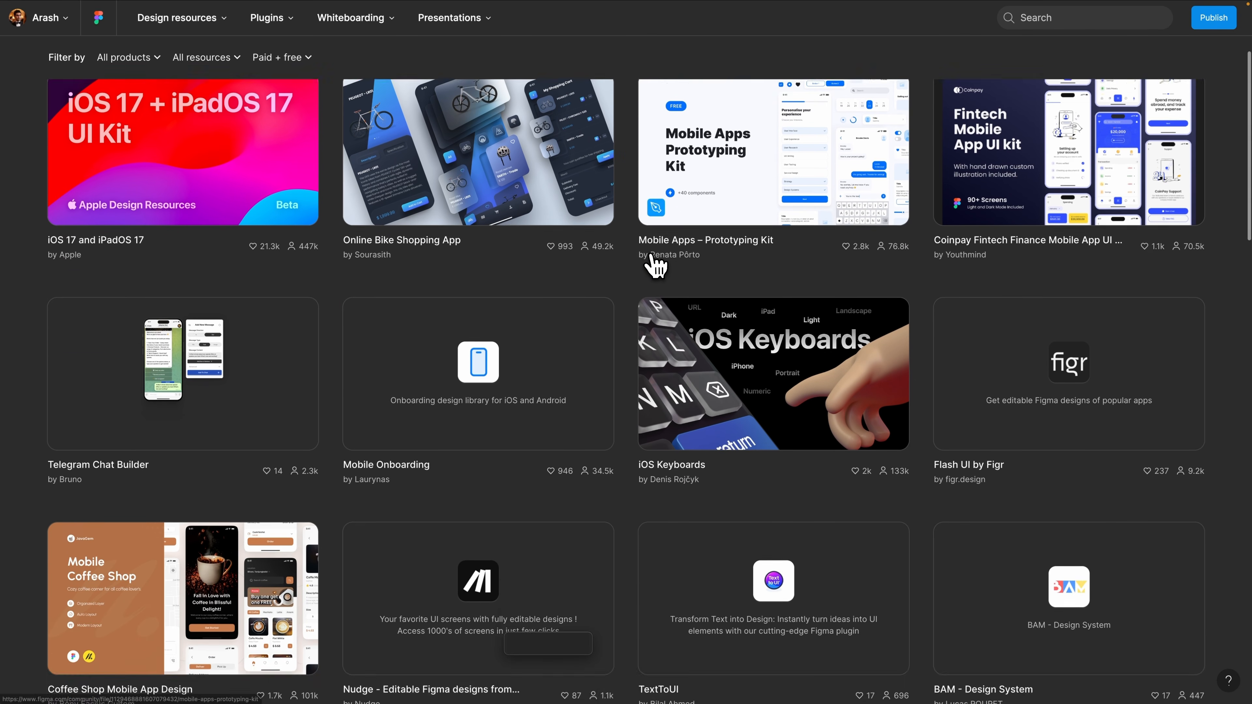
{"action": "scroll", "coordinate": [653, 267], "scroll_direction": "down", "scroll_amount": 8}
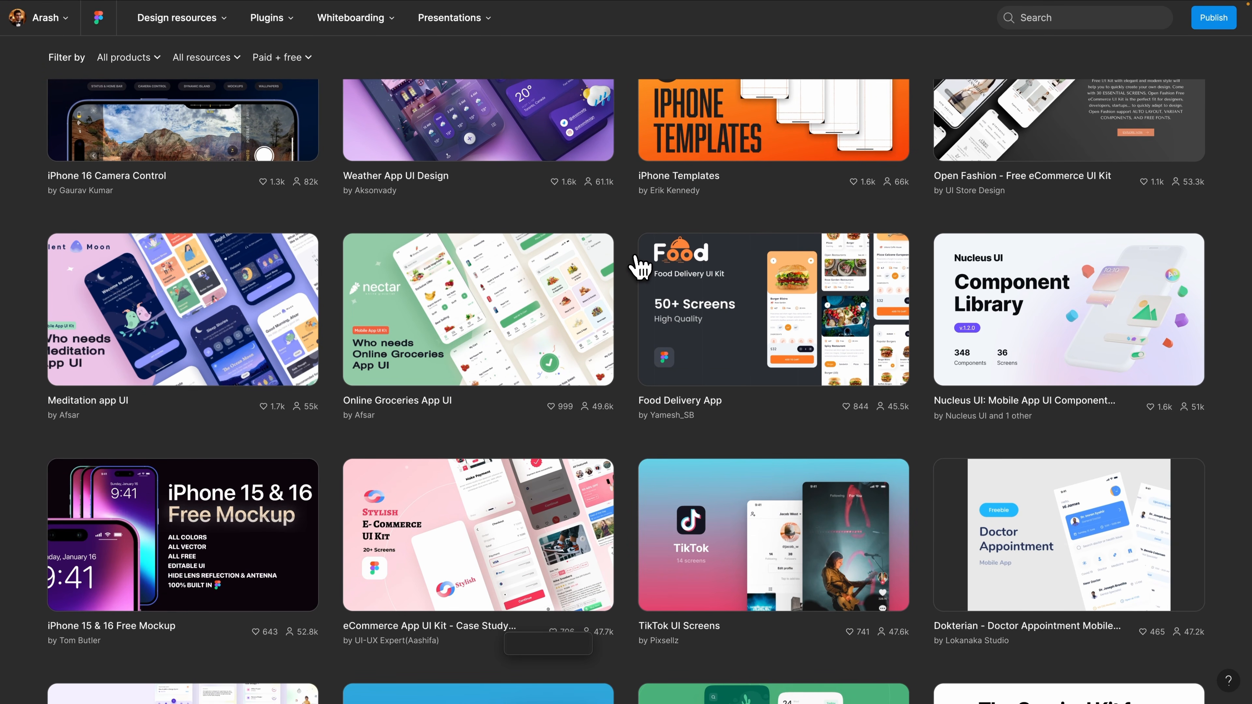
{"action": "left_click", "coordinate": [497, 289]}
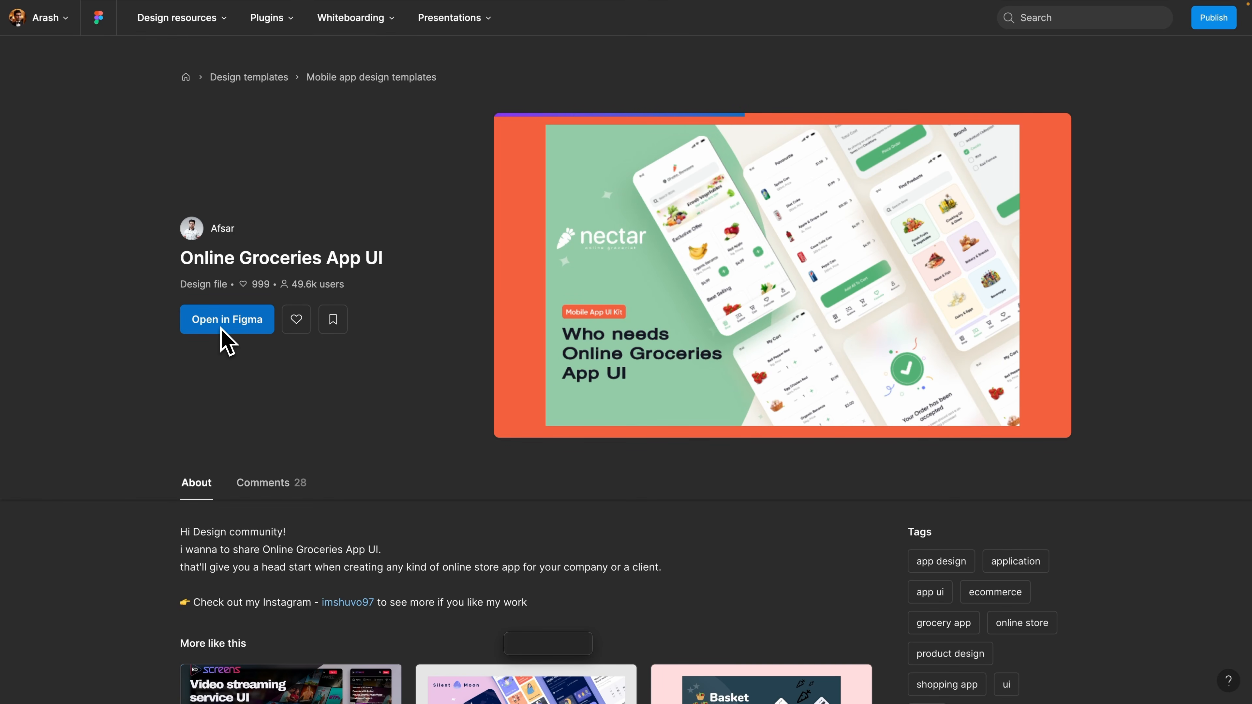
{"action": "left_click", "coordinate": [221, 326]}
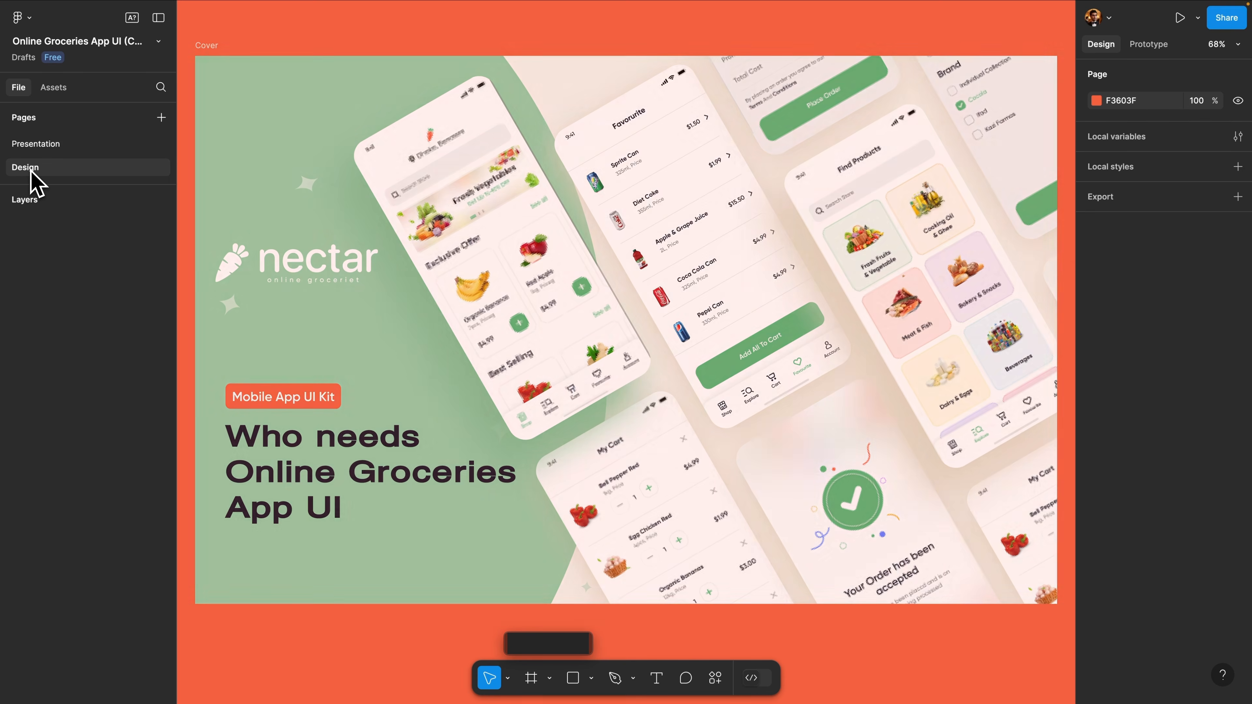
{"action": "left_click", "coordinate": [31, 171]}
{"action": "scroll", "coordinate": [424, 177], "scroll_direction": "up", "scroll_amount": 3}
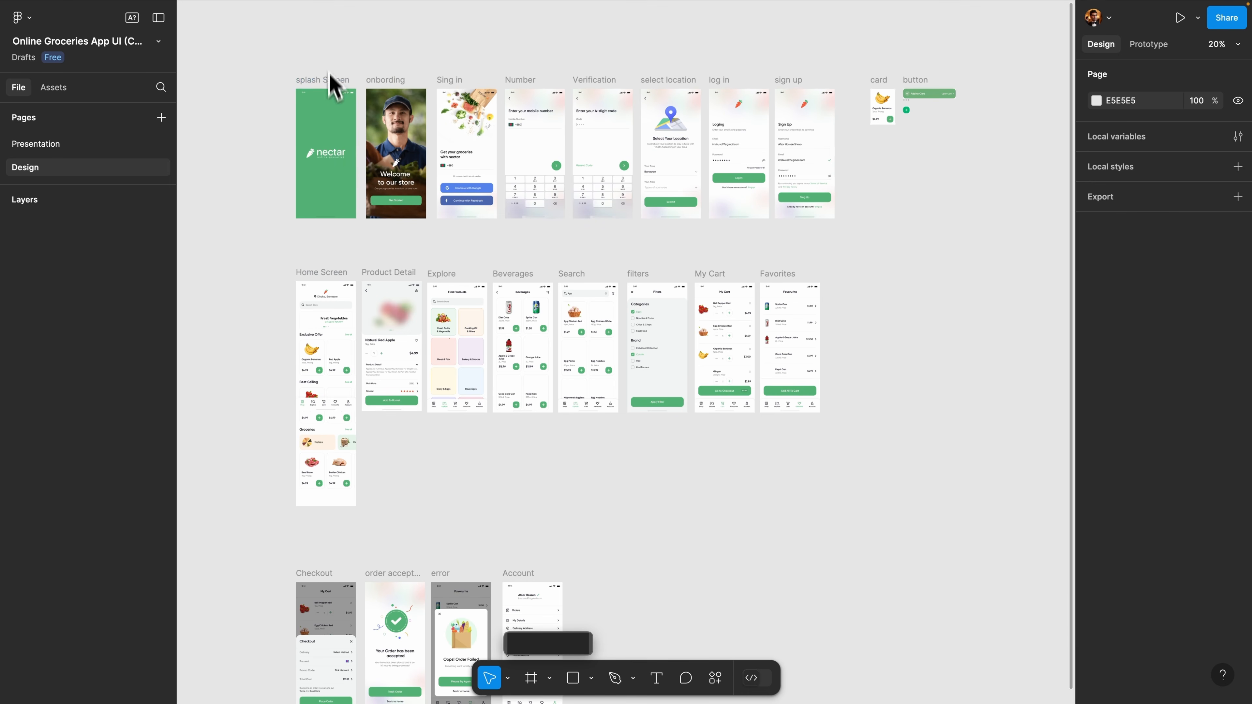
Examine the grocery app screens, comparing the Home Screen's product cards with the Product Detail frame
{"action": "scroll", "coordinate": [299, 131], "scroll_direction": "up", "scroll_amount": 5}
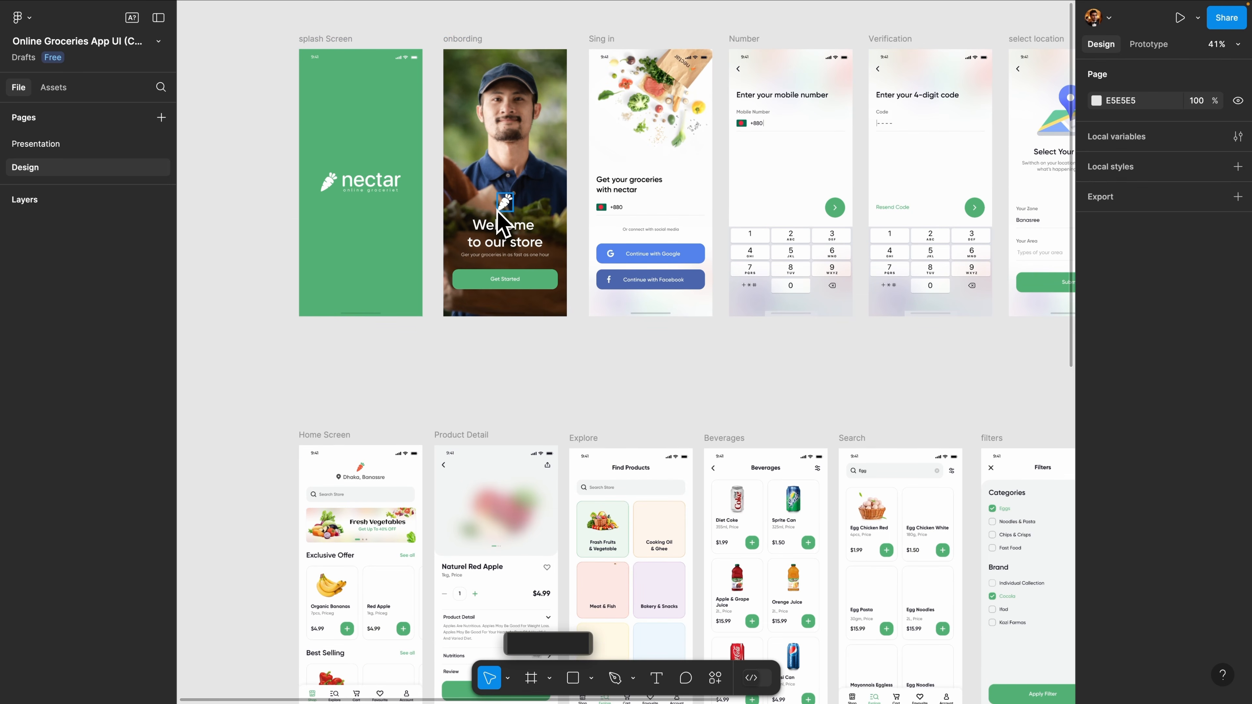
{"action": "scroll", "coordinate": [704, 235], "scroll_direction": "down", "scroll_amount": 5}
{"action": "scroll", "coordinate": [704, 235], "scroll_direction": "left", "scroll_amount": 3}
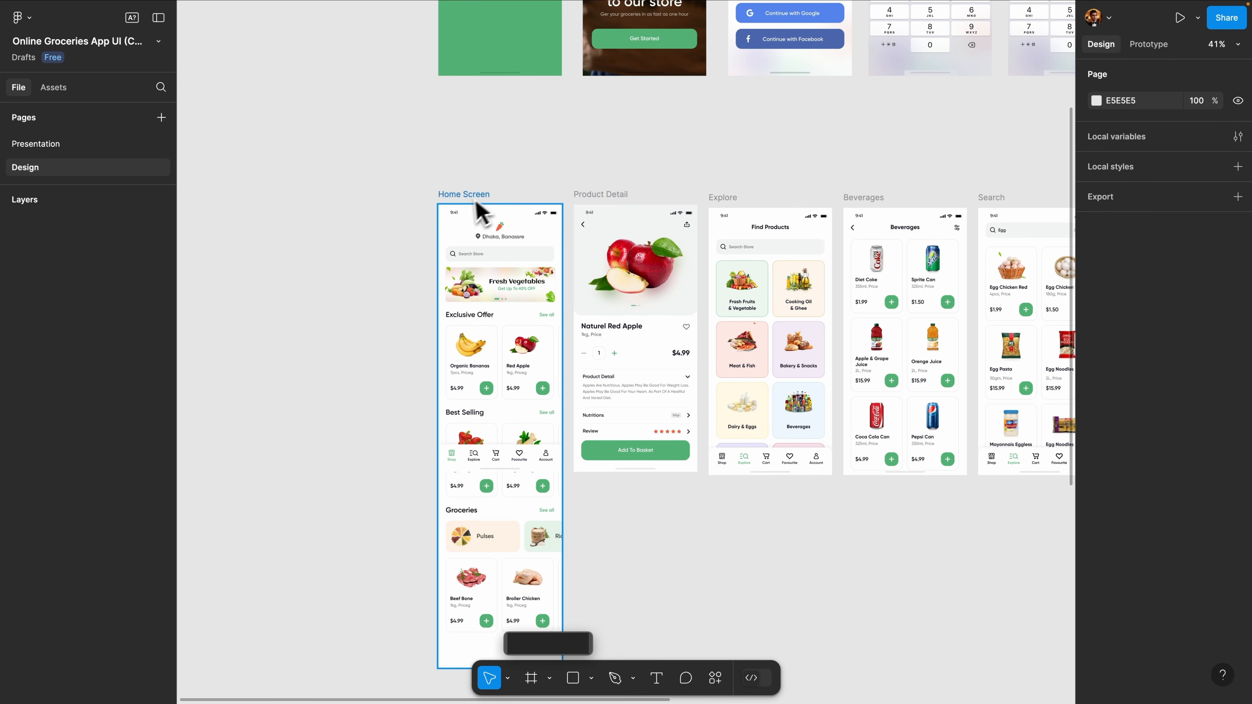
{"action": "scroll", "coordinate": [476, 204], "scroll_direction": "up", "scroll_amount": 3}
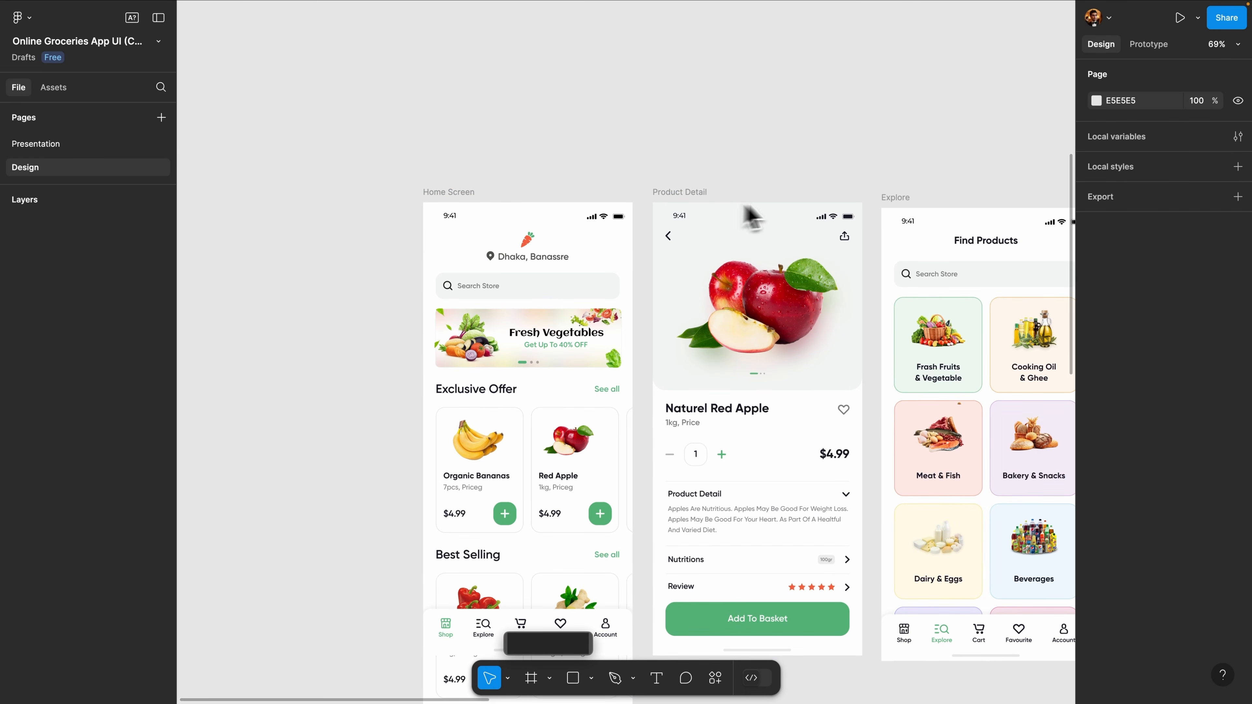
{"action": "scroll", "coordinate": [620, 224], "scroll_direction": "down", "scroll_amount": 3}
{"action": "scroll", "coordinate": [621, 224], "scroll_direction": "left", "scroll_amount": 2}
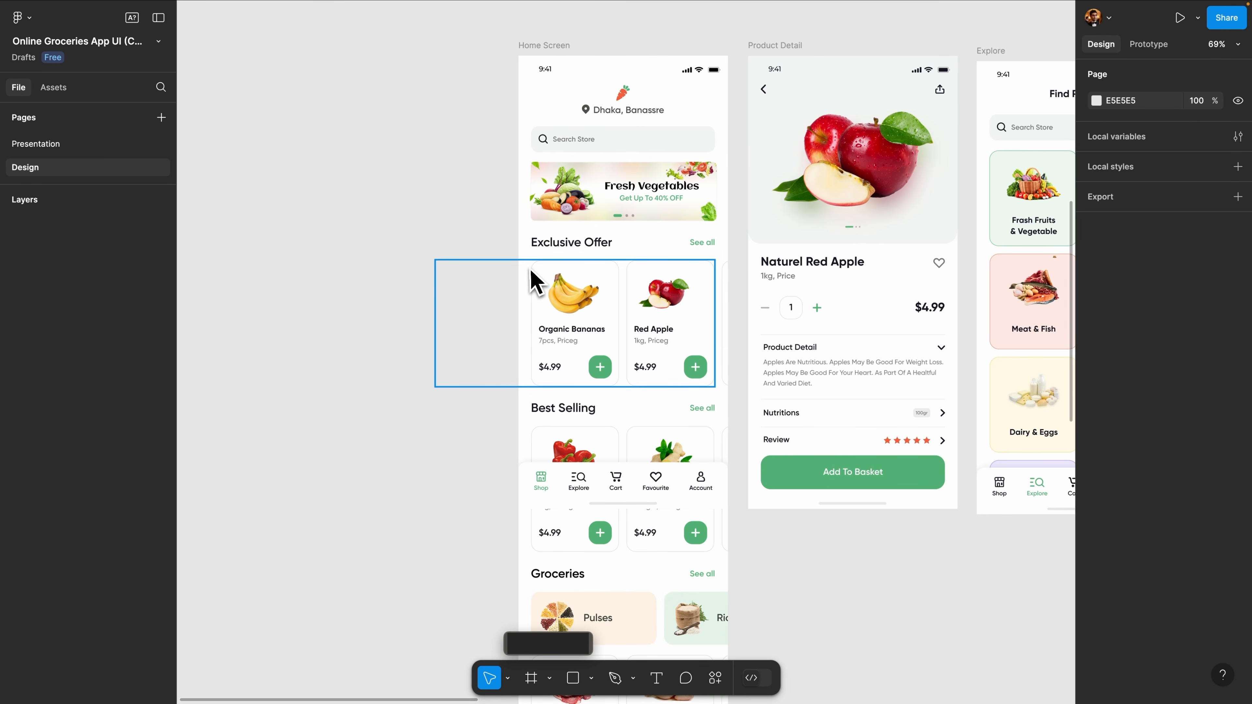
{"action": "scroll", "coordinate": [567, 140], "scroll_direction": "up", "scroll_amount": 3}
{"action": "scroll", "coordinate": [568, 140], "scroll_direction": "right", "scroll_amount": 1}
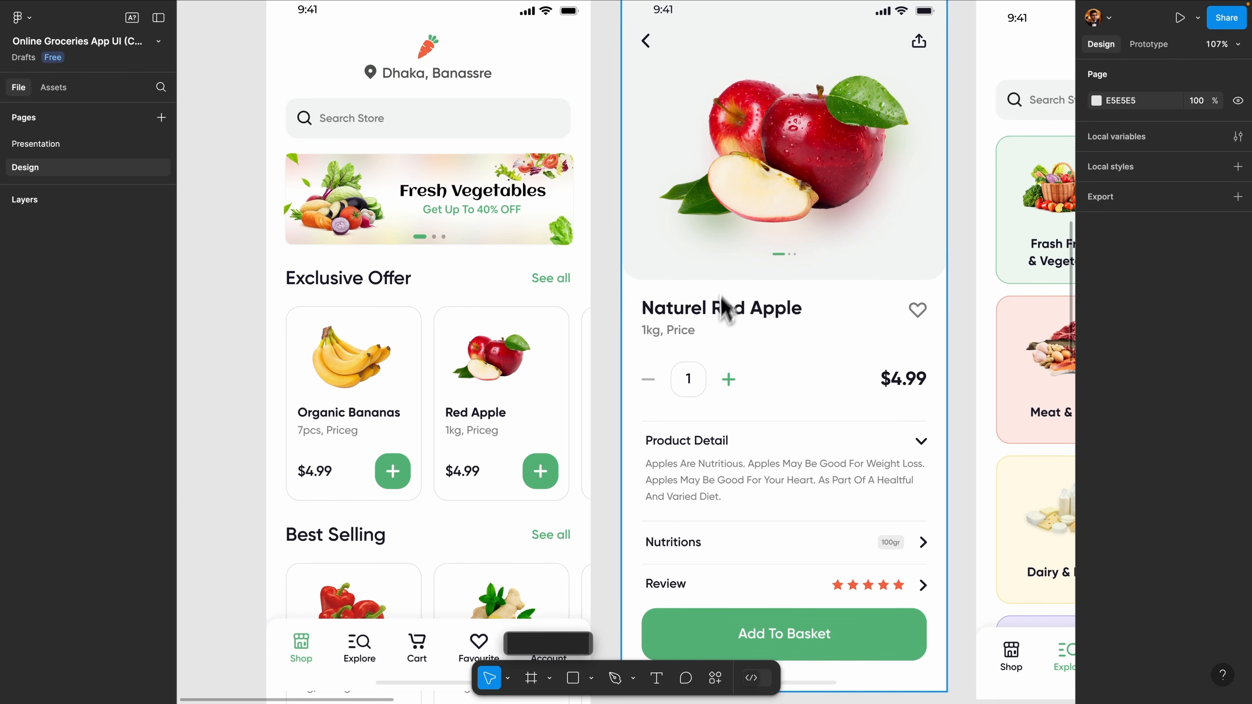
{"action": "scroll", "coordinate": [724, 309], "scroll_direction": "down", "scroll_amount": 3}
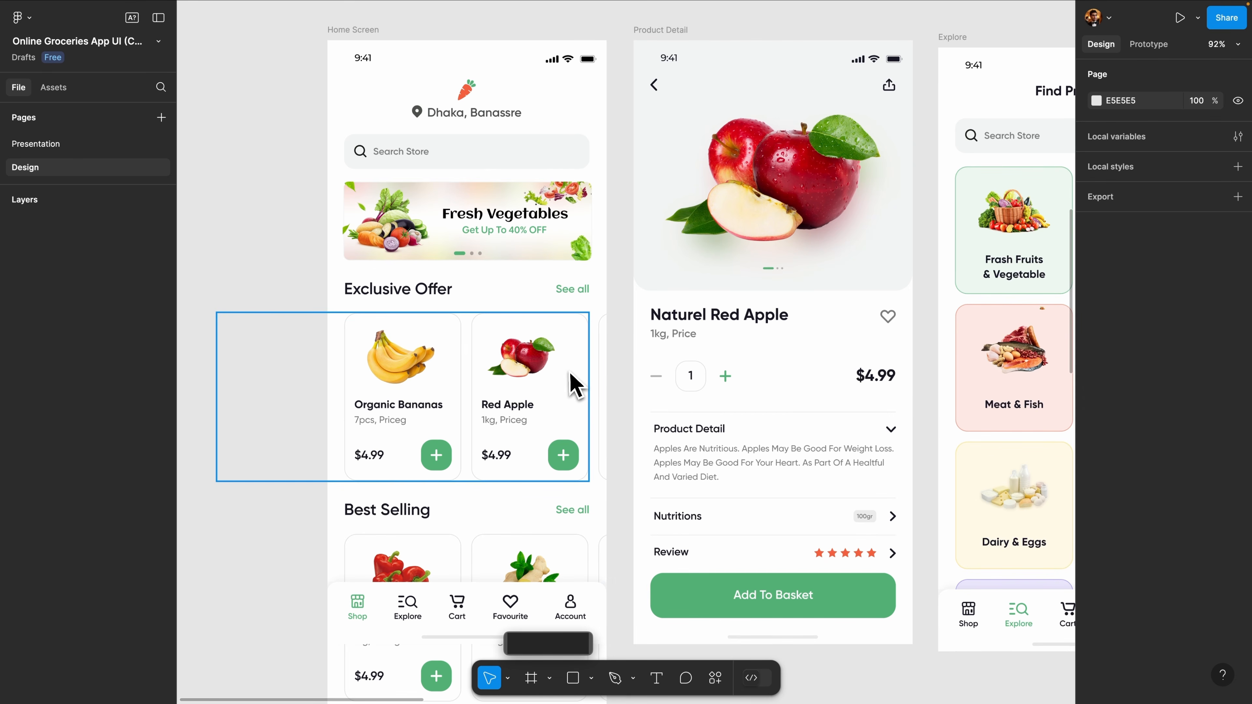
Connect the Red Apple card on the Home Screen to the Product Detail frame with a prototype interaction
{"action": "double_click", "coordinate": [541, 377]}
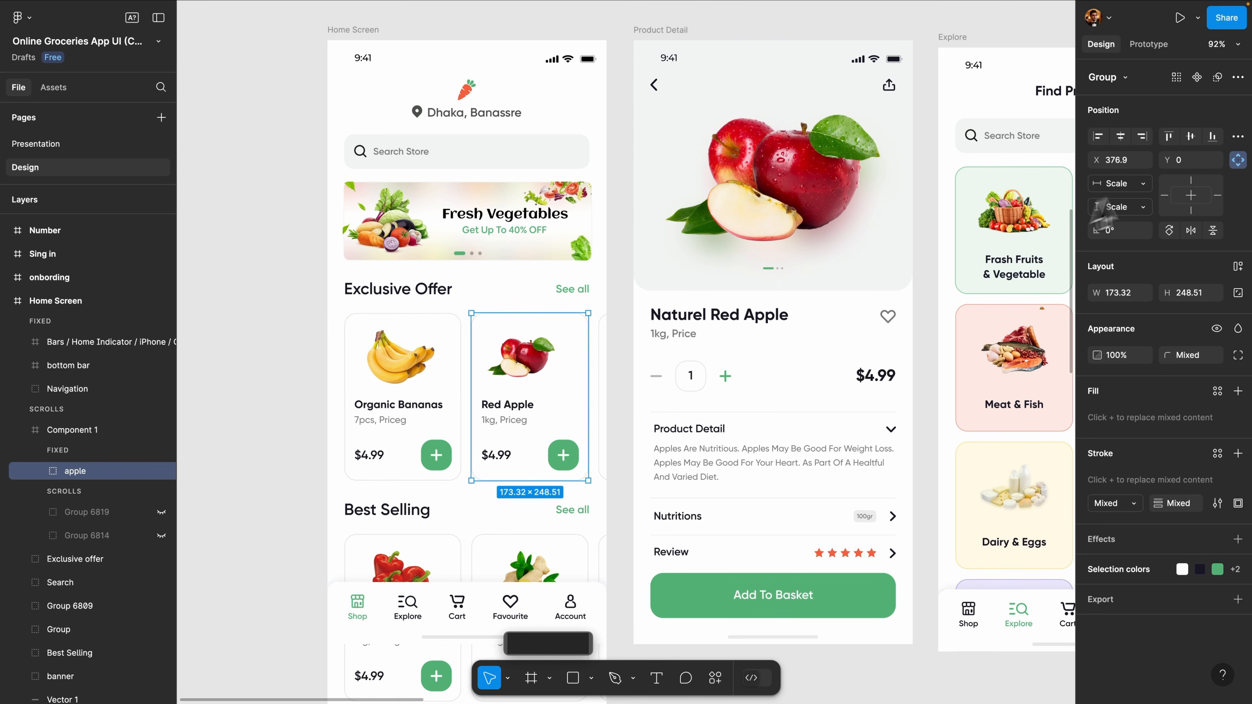
{"action": "left_click", "coordinate": [1148, 46]}
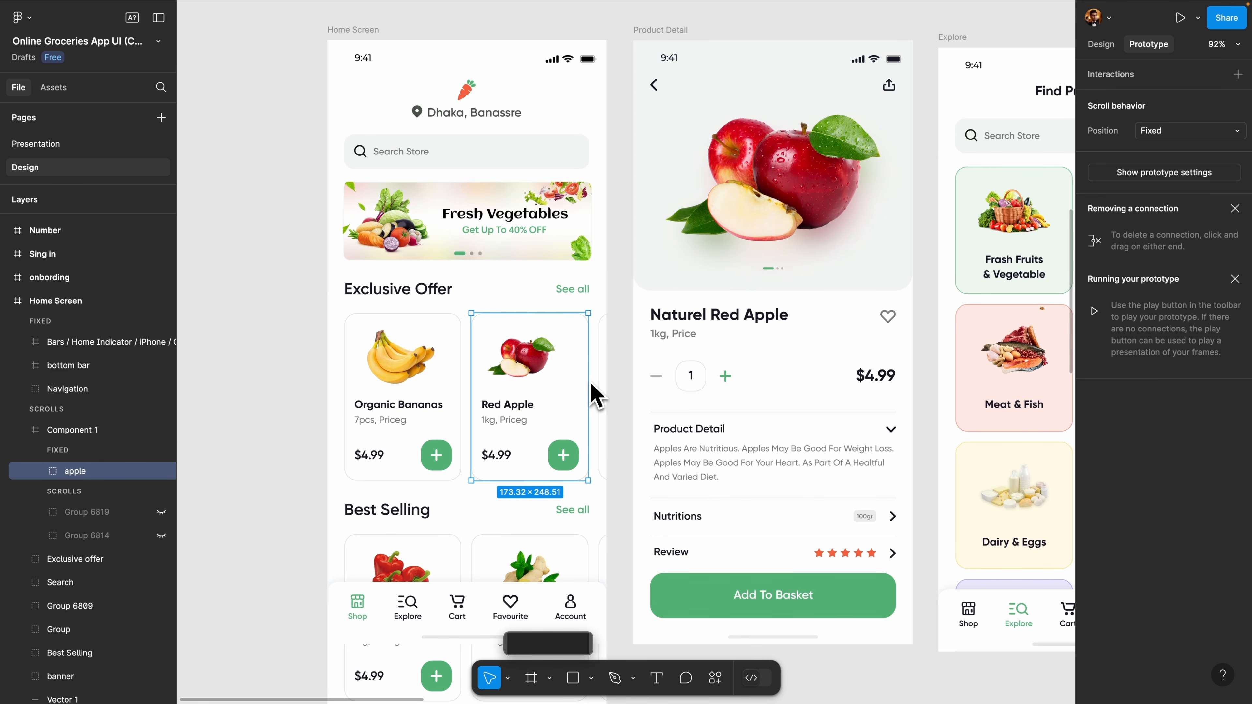
{"action": "scroll", "coordinate": [592, 403], "scroll_direction": "up", "scroll_amount": 5}
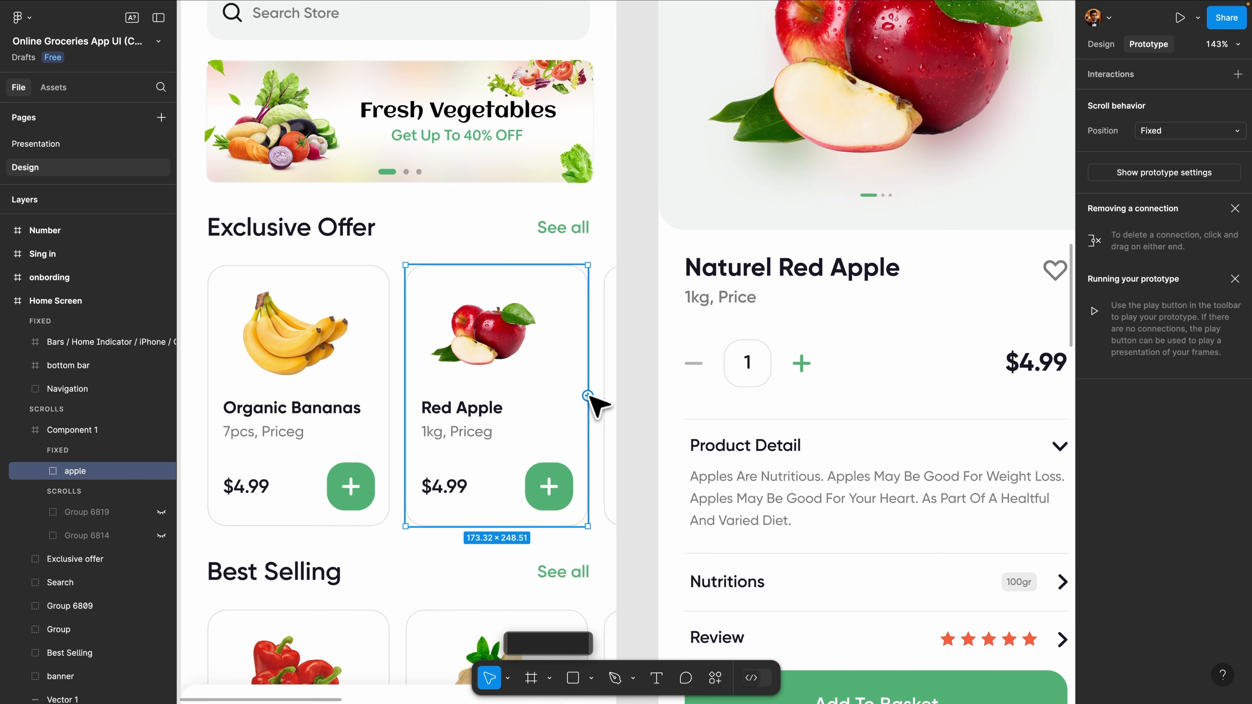
{"action": "left_click_drag", "start_coordinate": [587, 396], "coordinate": [701, 320]}
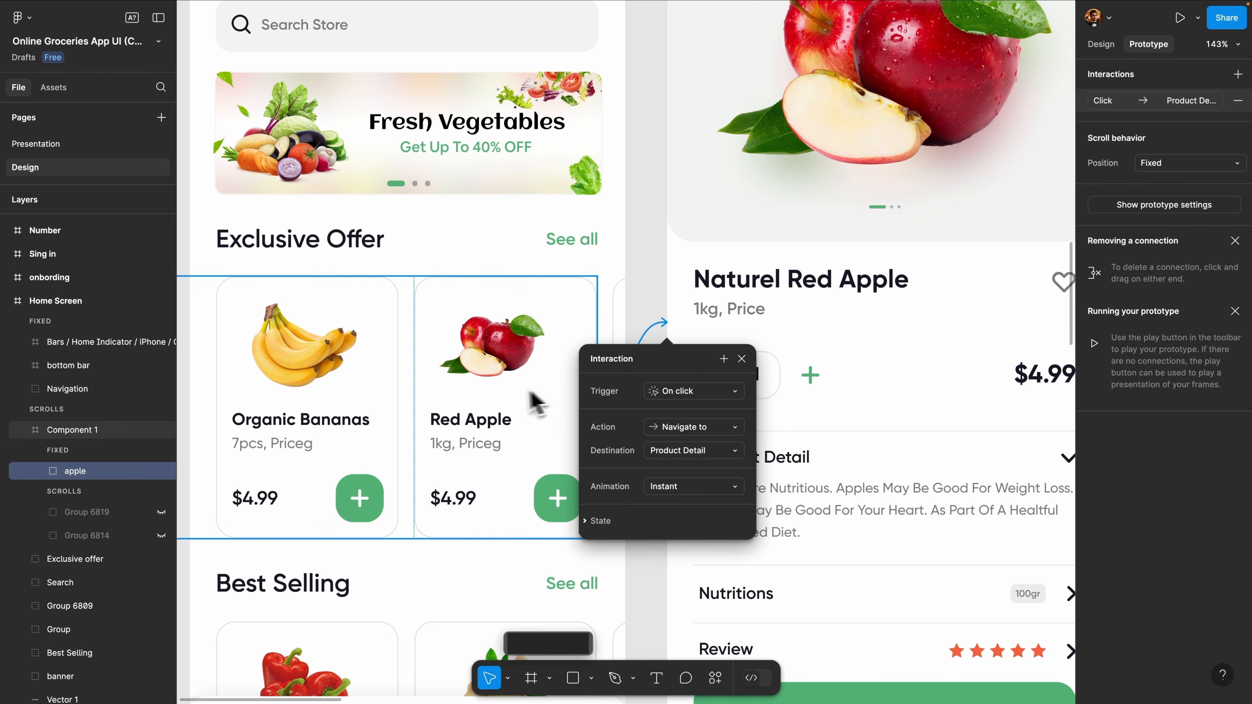
Review the Red Apple interaction's trigger and action options, keeping On click and Navigate to
{"action": "left_click", "coordinate": [686, 395]}
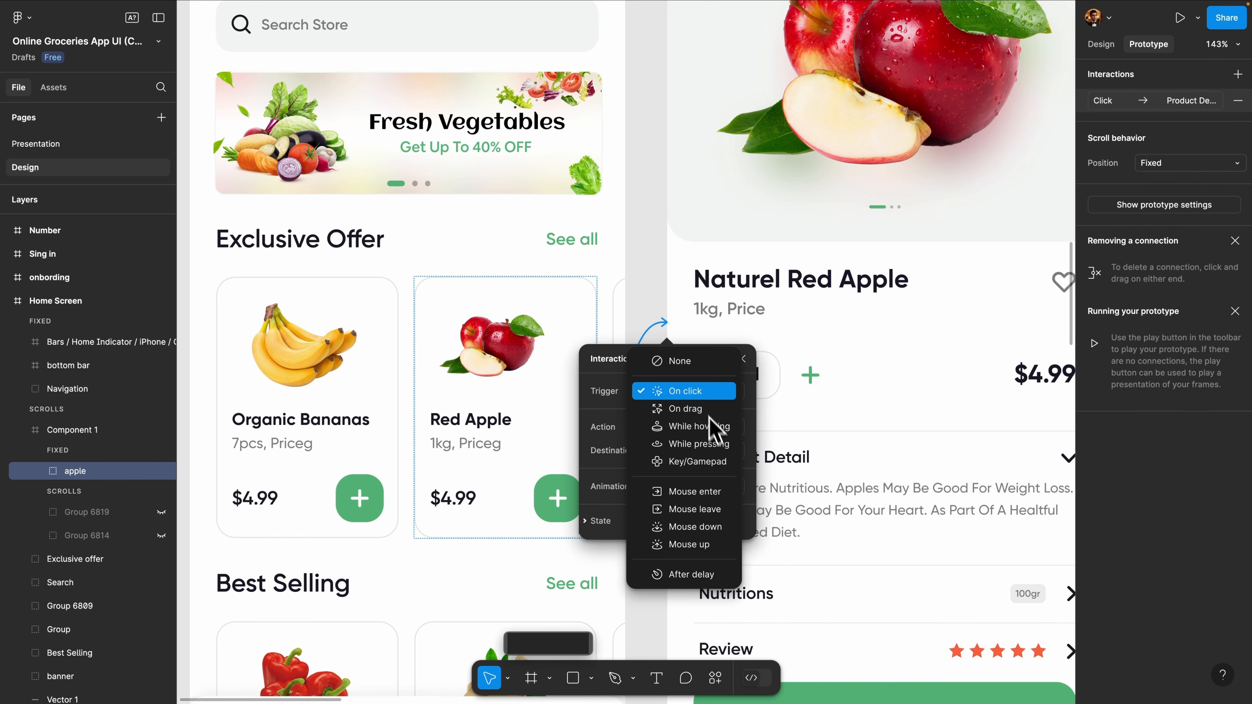
{"action": "left_click", "coordinate": [688, 394]}
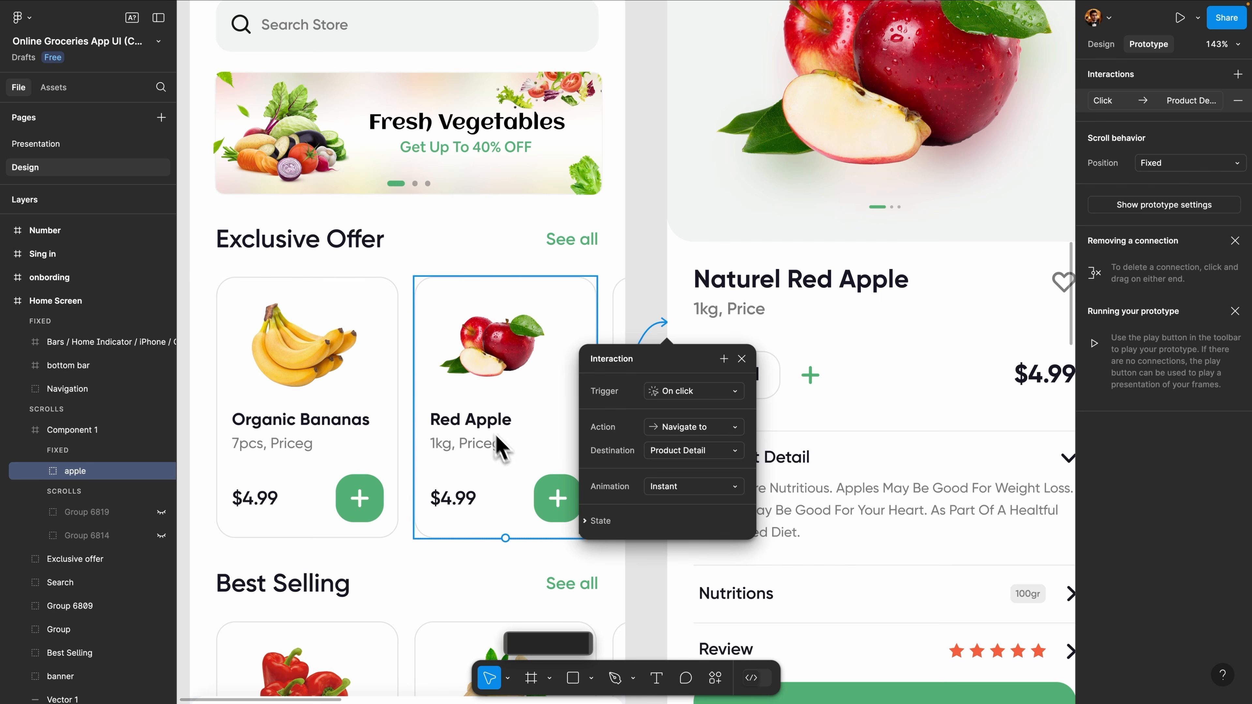
{"action": "left_click", "coordinate": [718, 428]}
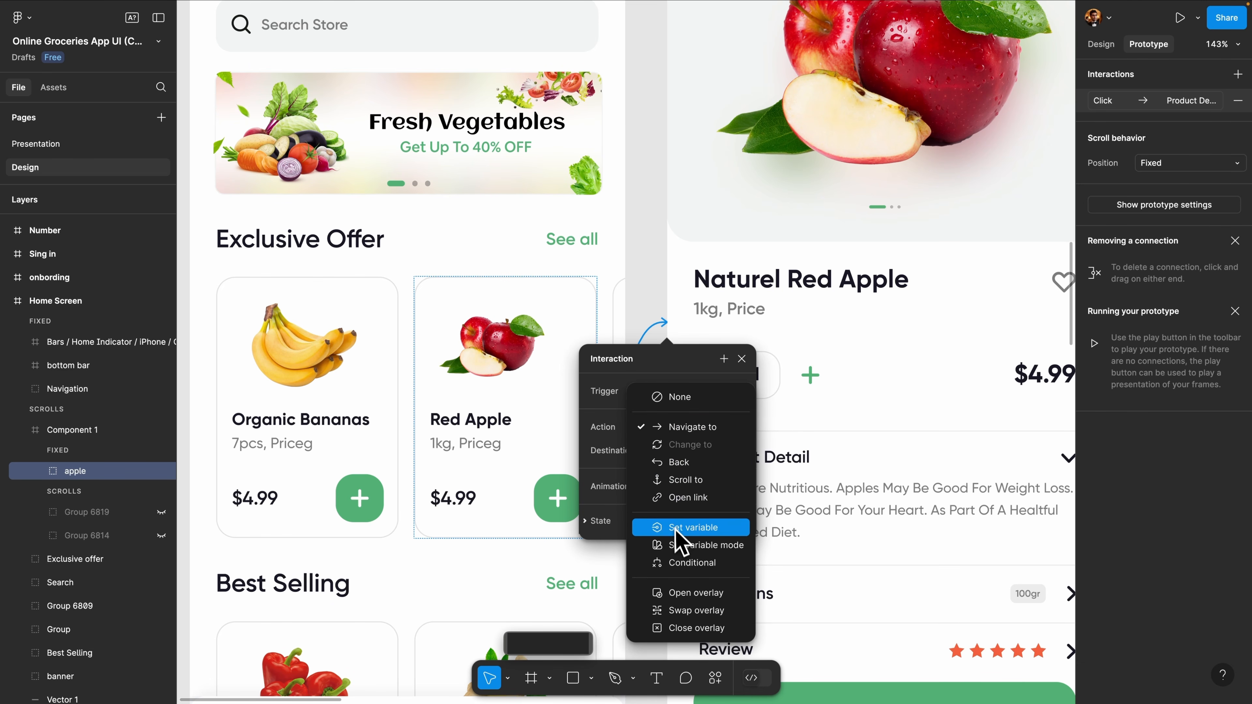
{"action": "left_click", "coordinate": [667, 428]}
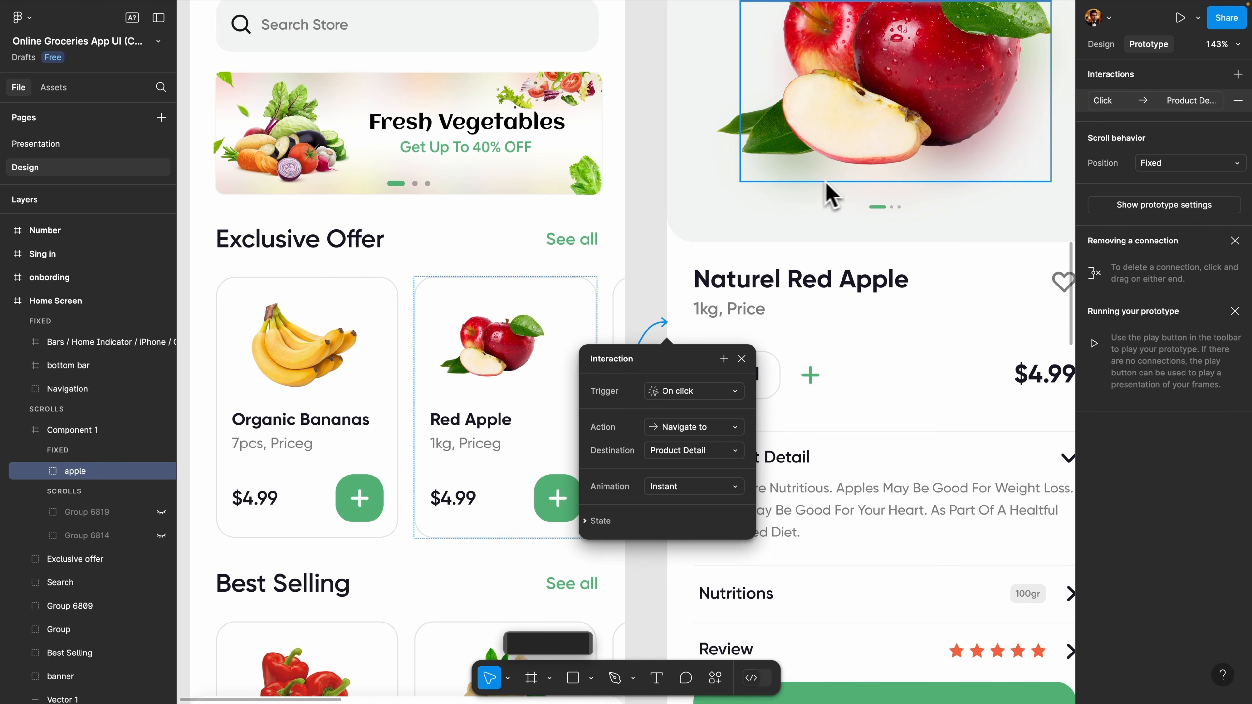
Preview Flow 1 from the Home Screen, follow the Red Apple card to its detail screen and close the preview
{"action": "scroll", "coordinate": [651, 409], "scroll_direction": "down", "scroll_amount": 5}
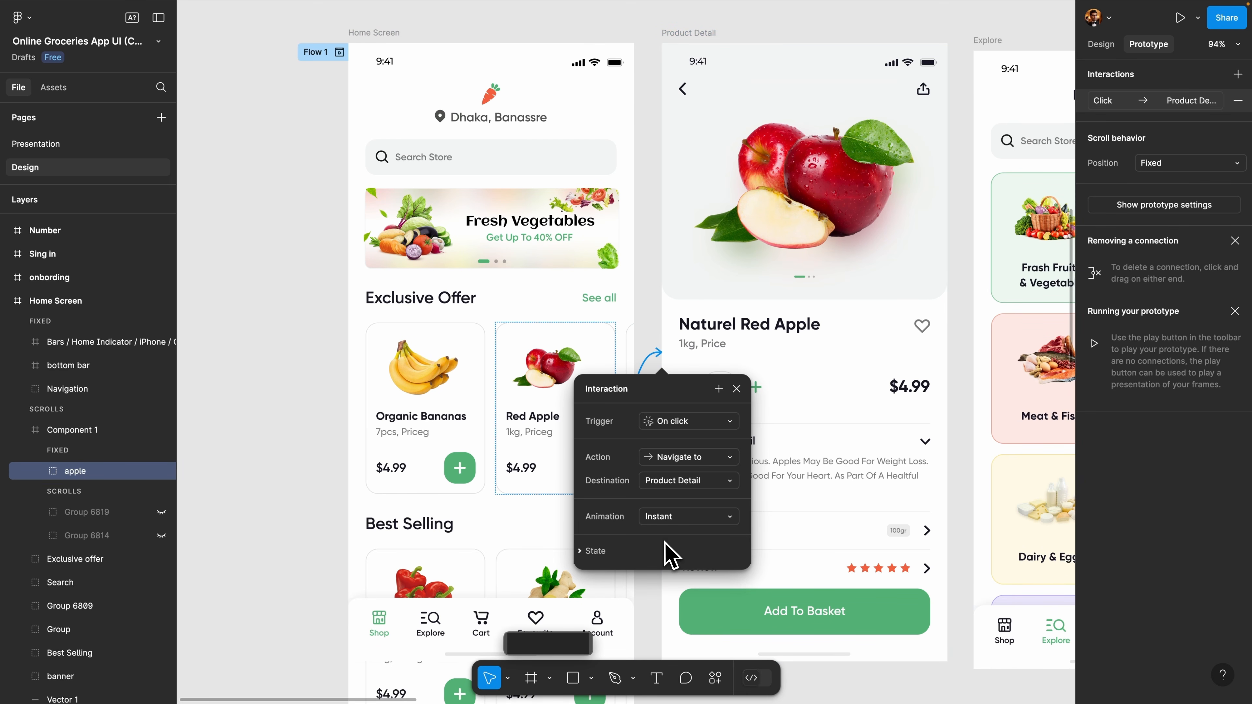
{"action": "scroll", "coordinate": [584, 369], "scroll_direction": "right", "scroll_amount": 1}
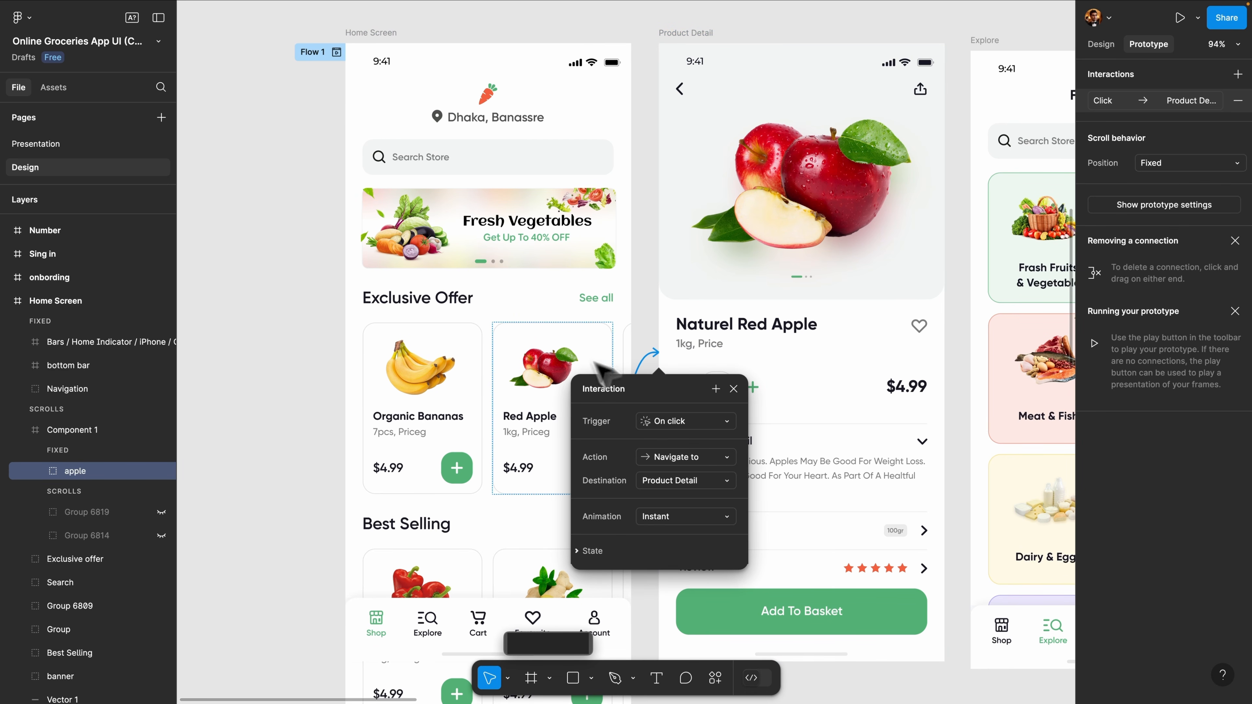
{"action": "left_click", "coordinate": [337, 52]}
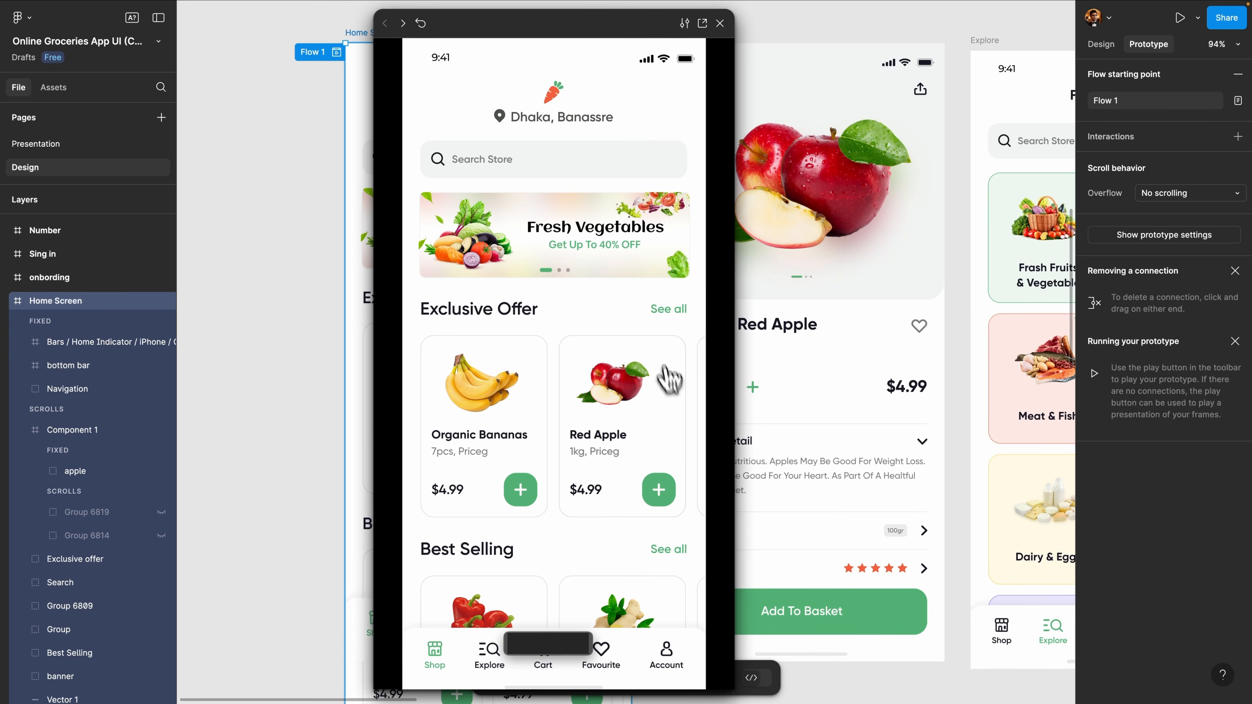
{"action": "left_click", "coordinate": [635, 405]}
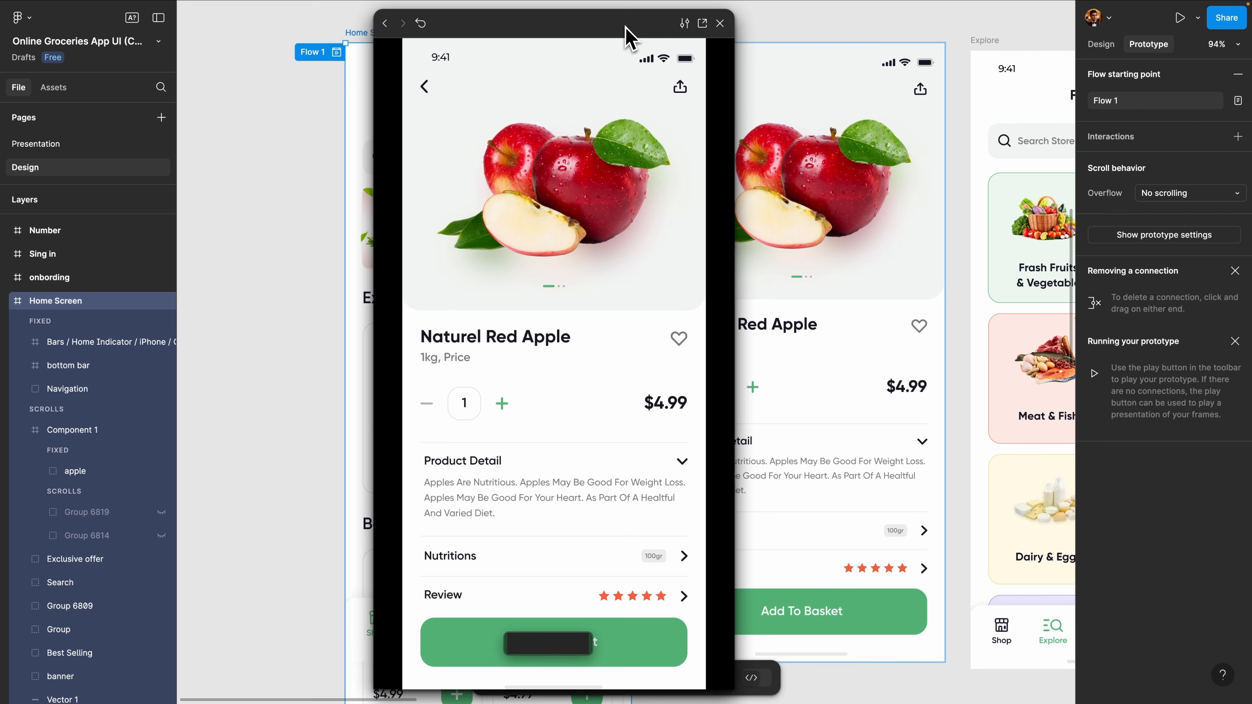
{"action": "left_click_drag", "start_coordinate": [629, 34], "coordinate": [365, 42]}
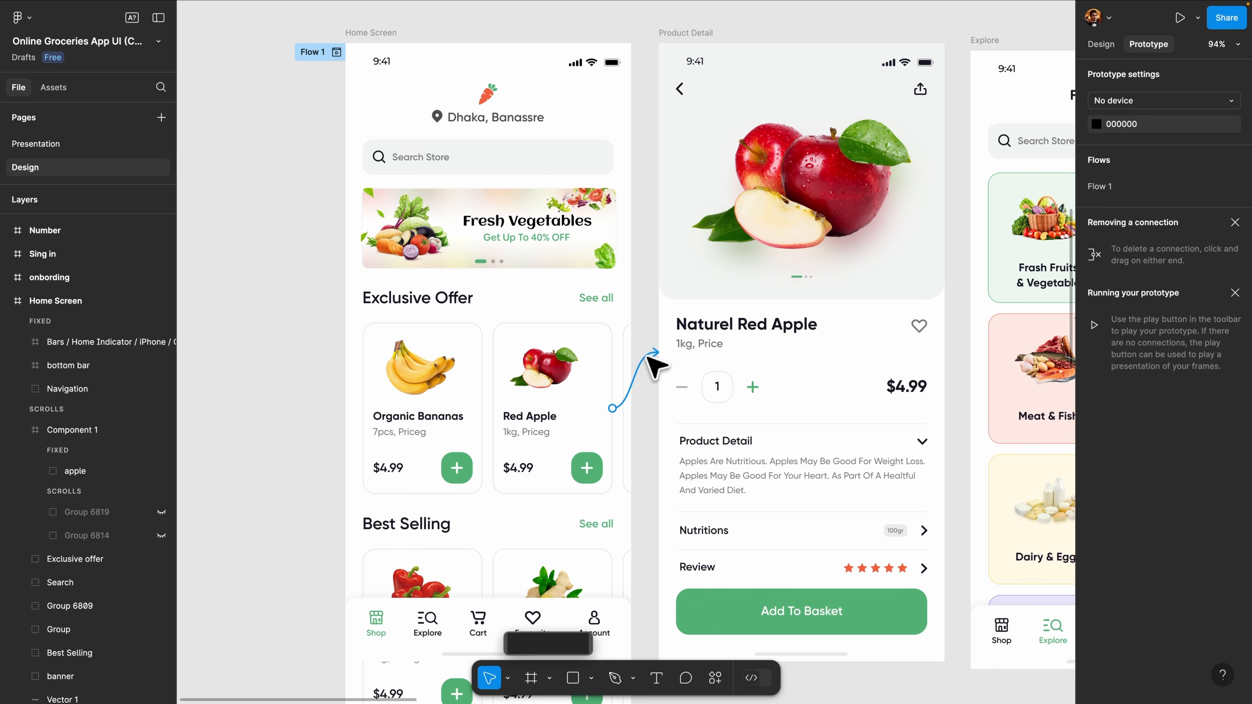
Set the animation of the Red Apple card's interaction to Smart animate and close the interaction settings
{"action": "left_click", "coordinate": [643, 375]}
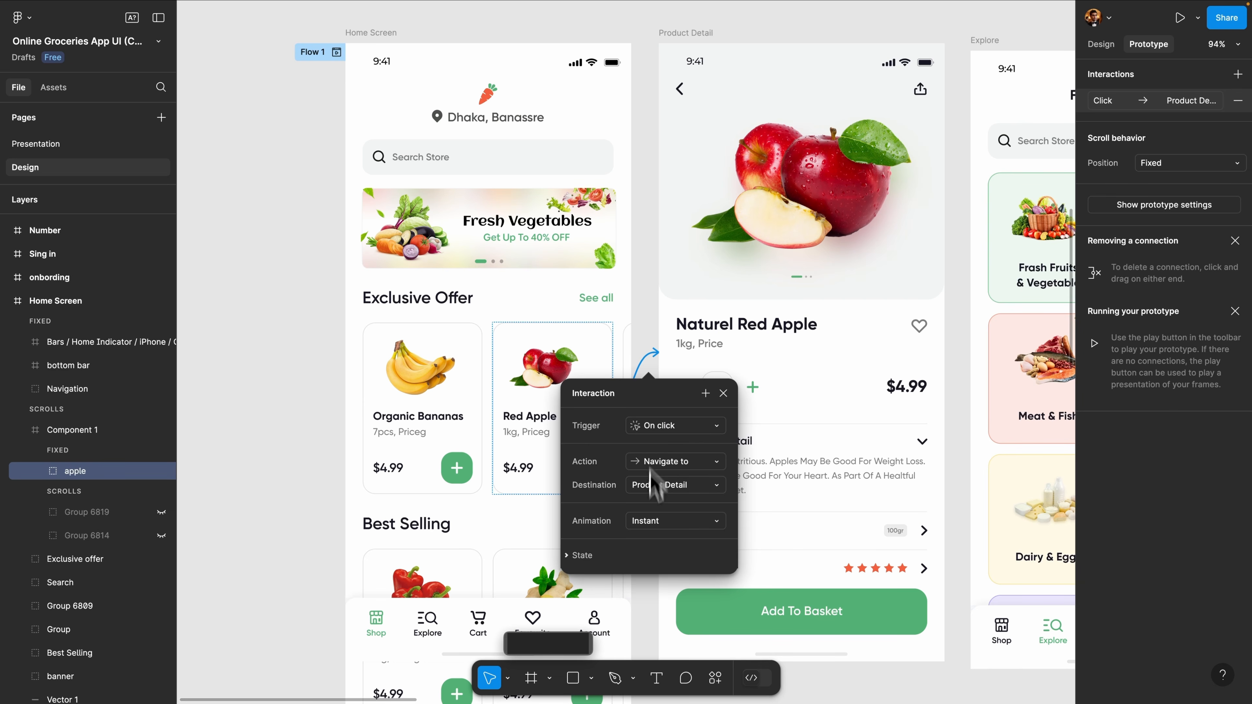
{"action": "left_click", "coordinate": [649, 522]}
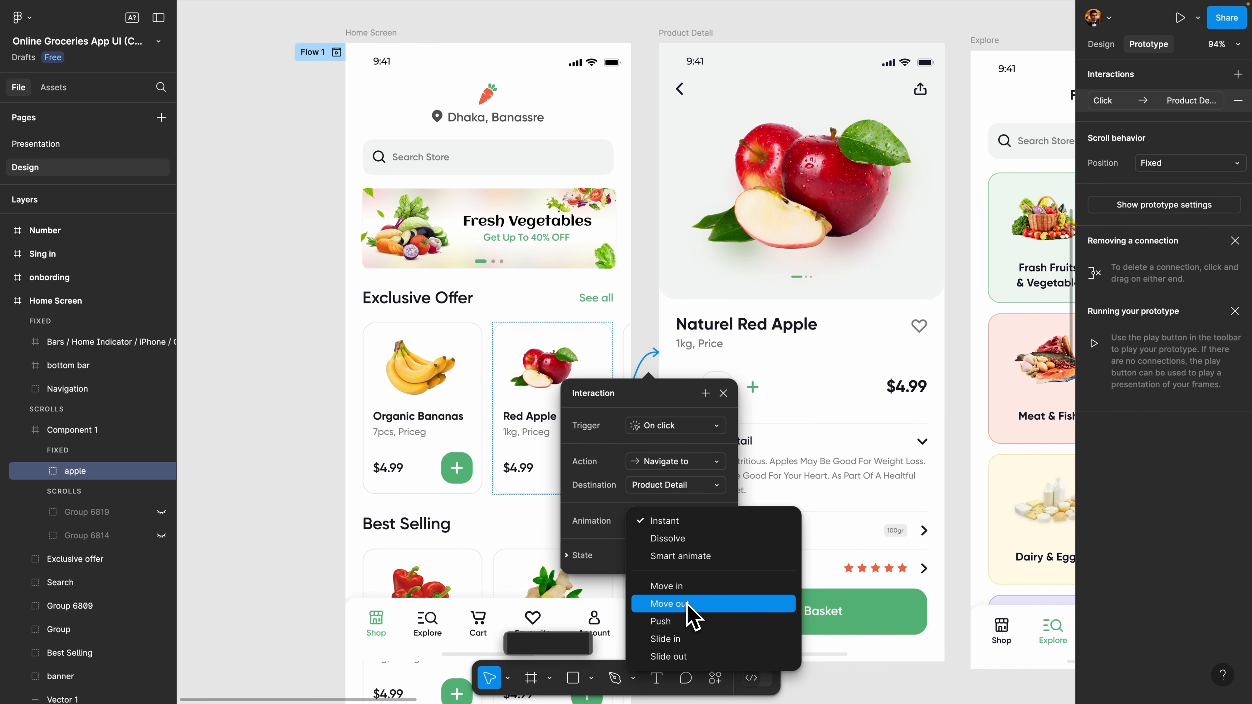
{"action": "left_click", "coordinate": [676, 557]}
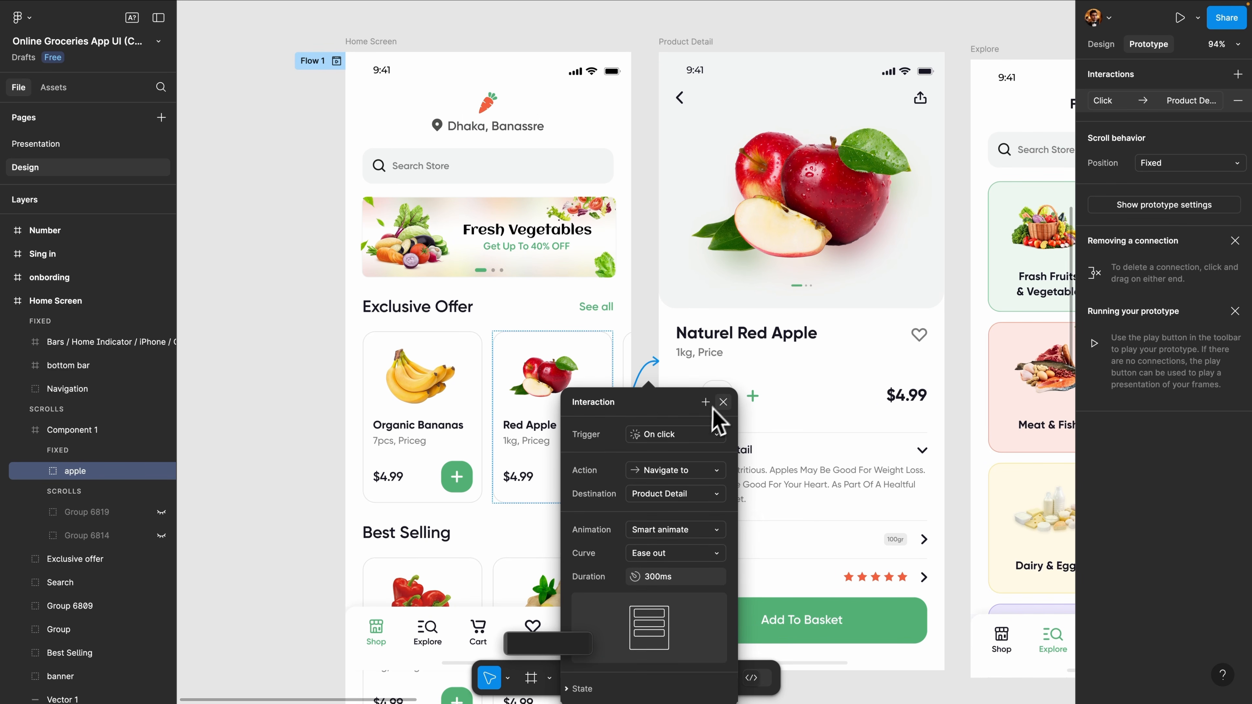
{"action": "left_click", "coordinate": [723, 402]}
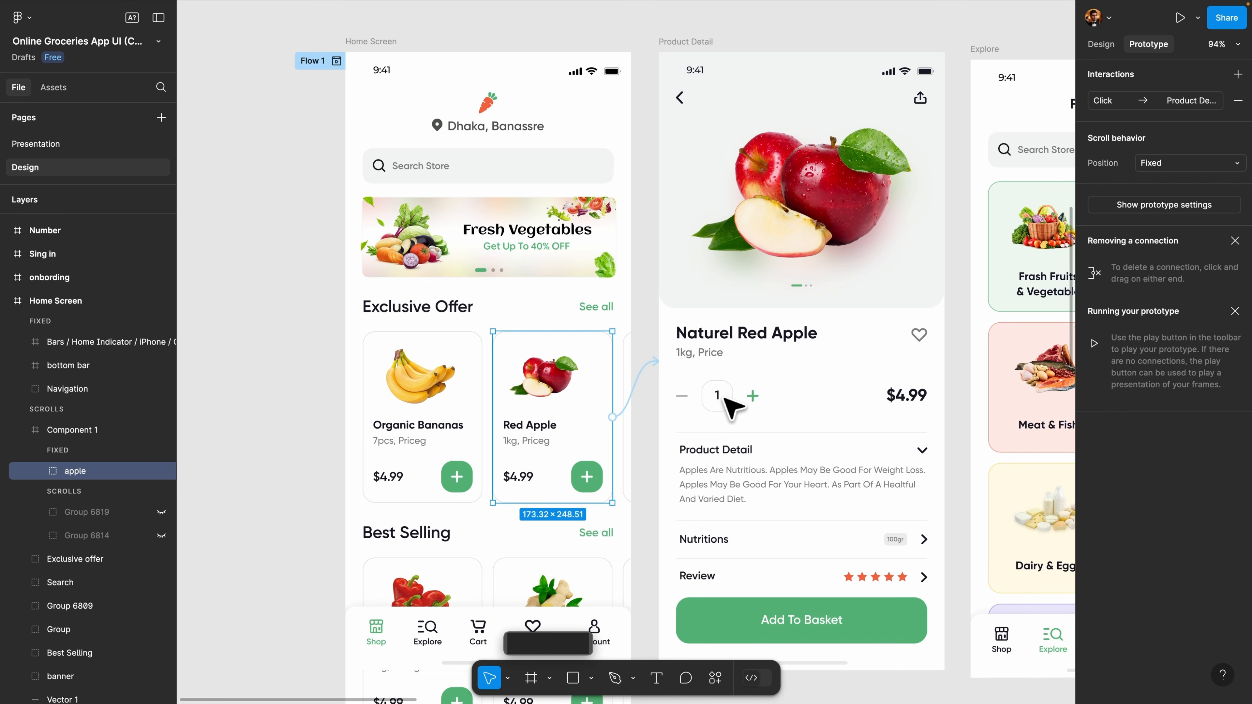
Replay Flow 1 to test the Smart animate transition from the Red Apple card, and close the preview
{"action": "left_click", "coordinate": [337, 62]}
{"action": "left_click", "coordinate": [363, 391]}
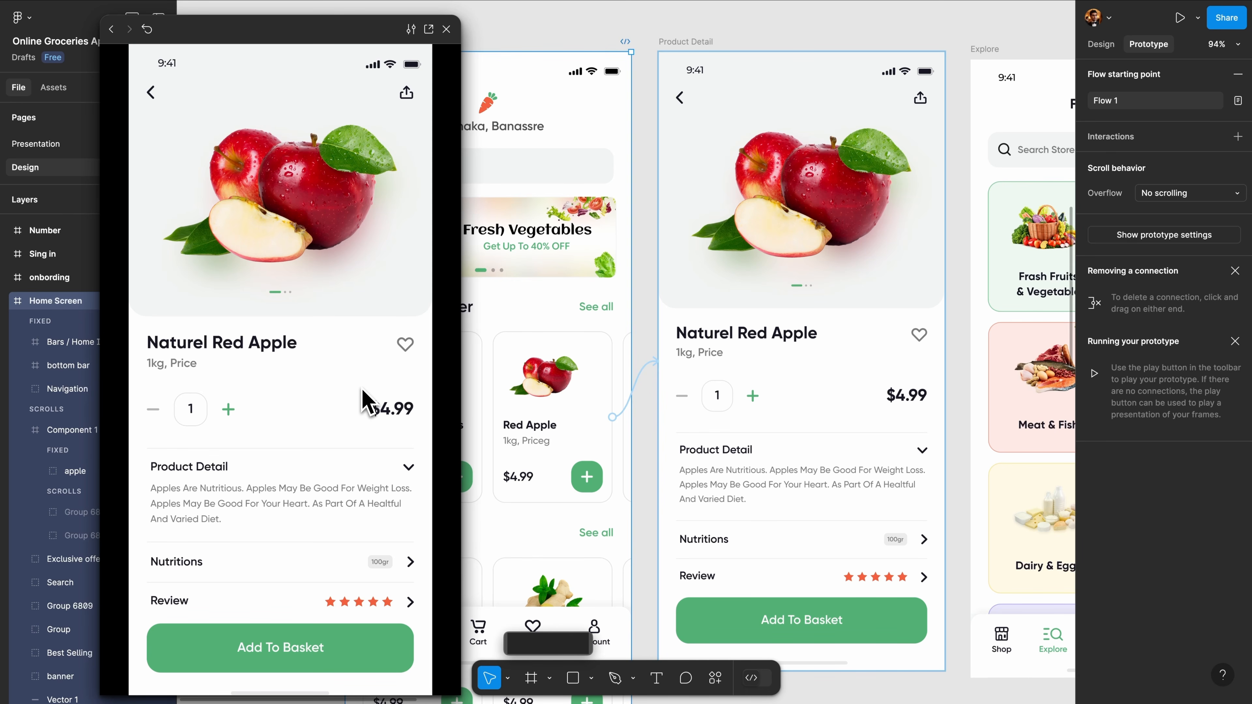
{"action": "left_click", "coordinate": [446, 29]}
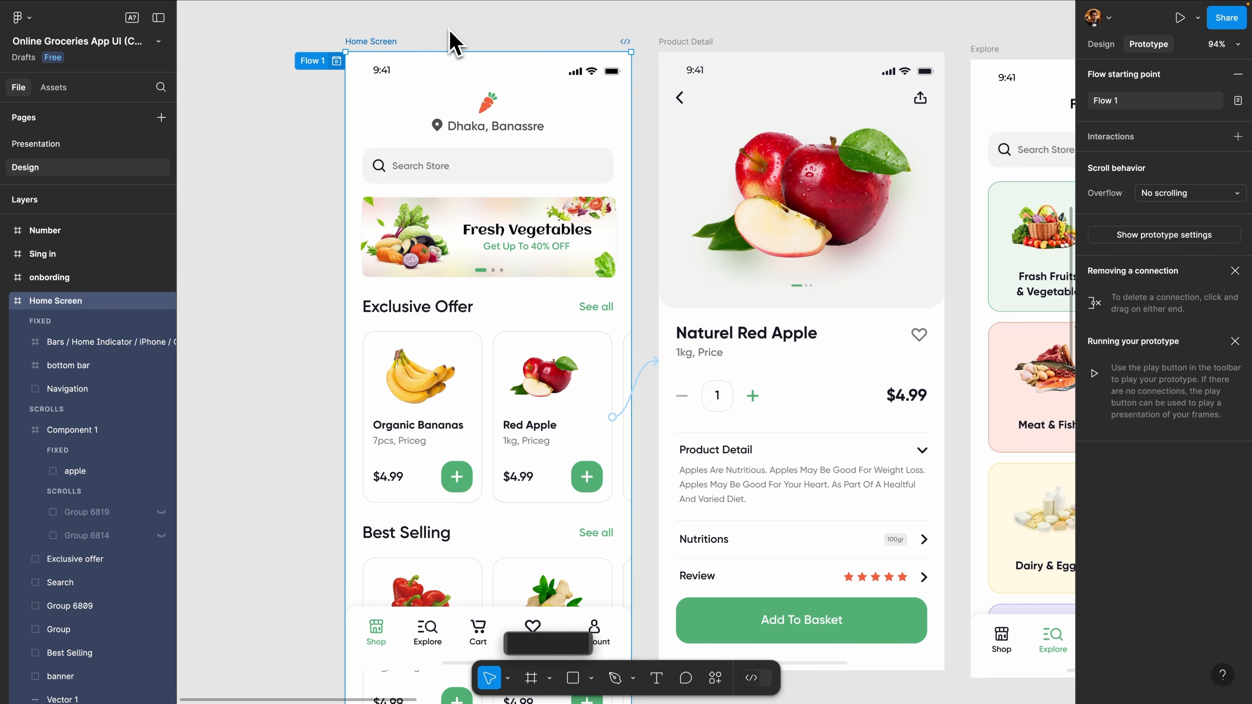
In the Draft file, draw a 600 × 383 frame beside the Button component set and place a Button instance in it
{"action": "left_click", "coordinate": [283, 29]}
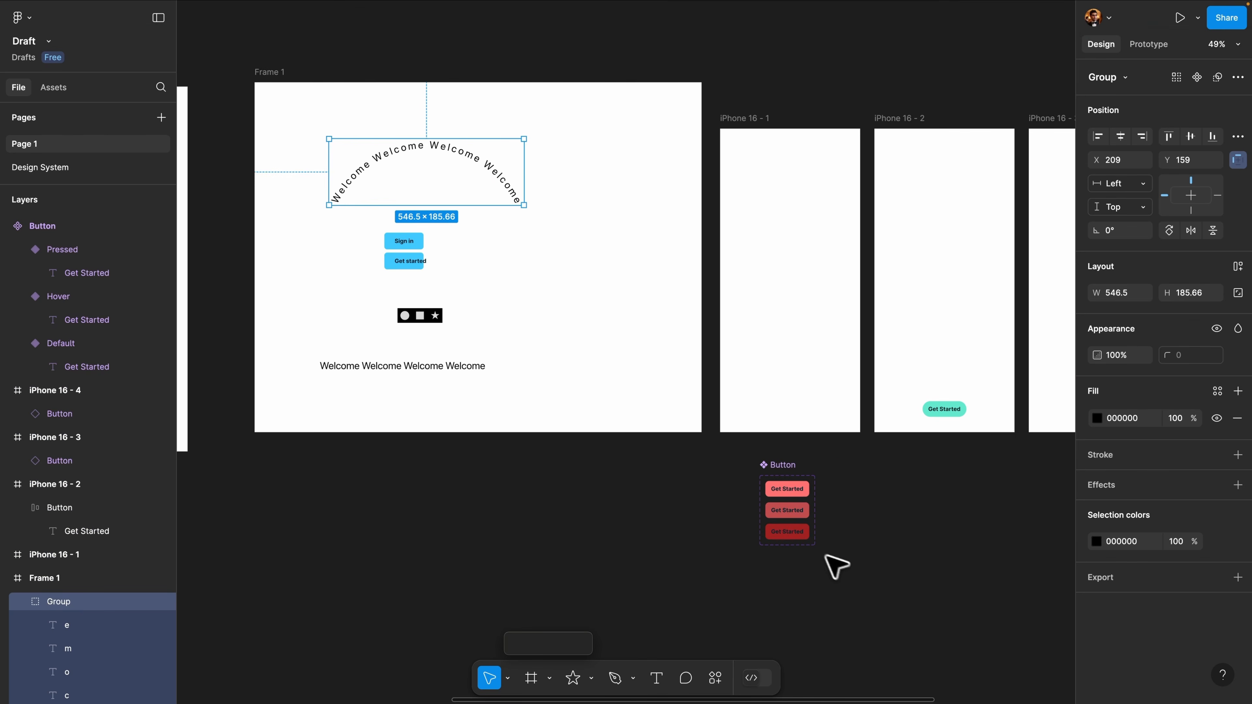
{"action": "scroll", "coordinate": [819, 552], "scroll_direction": "up", "scroll_amount": 10}
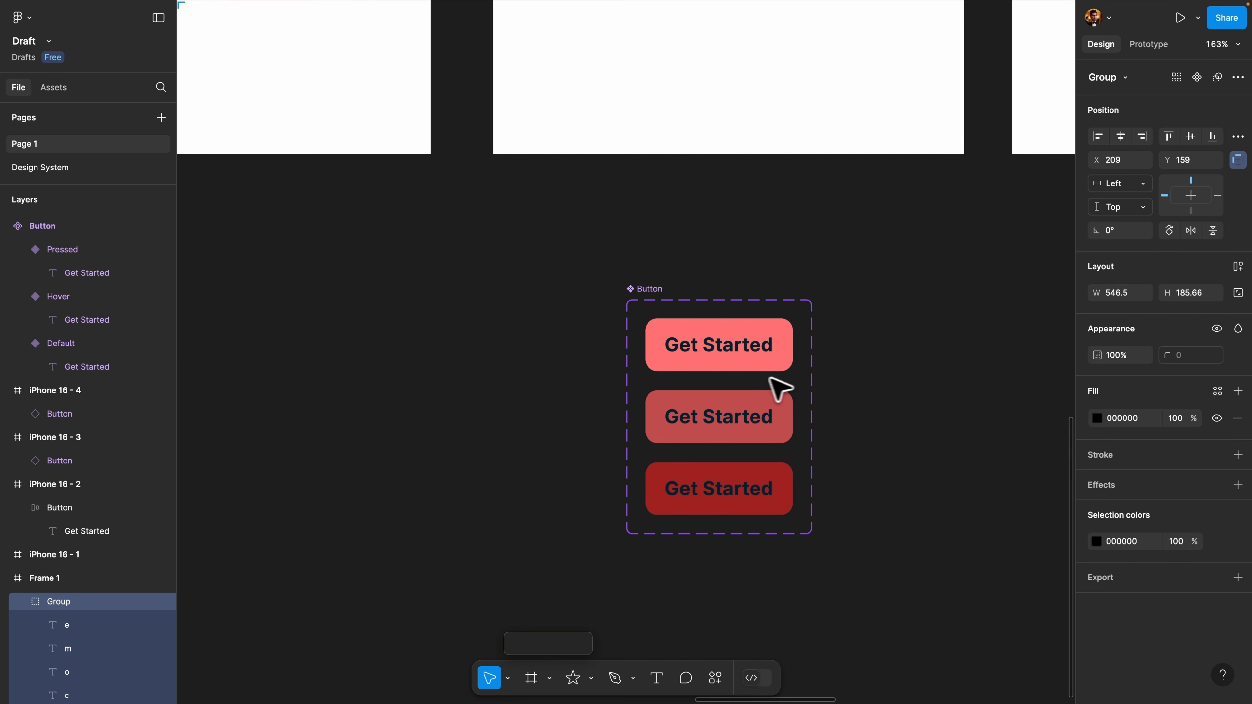
{"action": "left_click", "coordinate": [827, 394]}
{"action": "scroll", "coordinate": [755, 353], "scroll_direction": "down", "scroll_amount": 5}
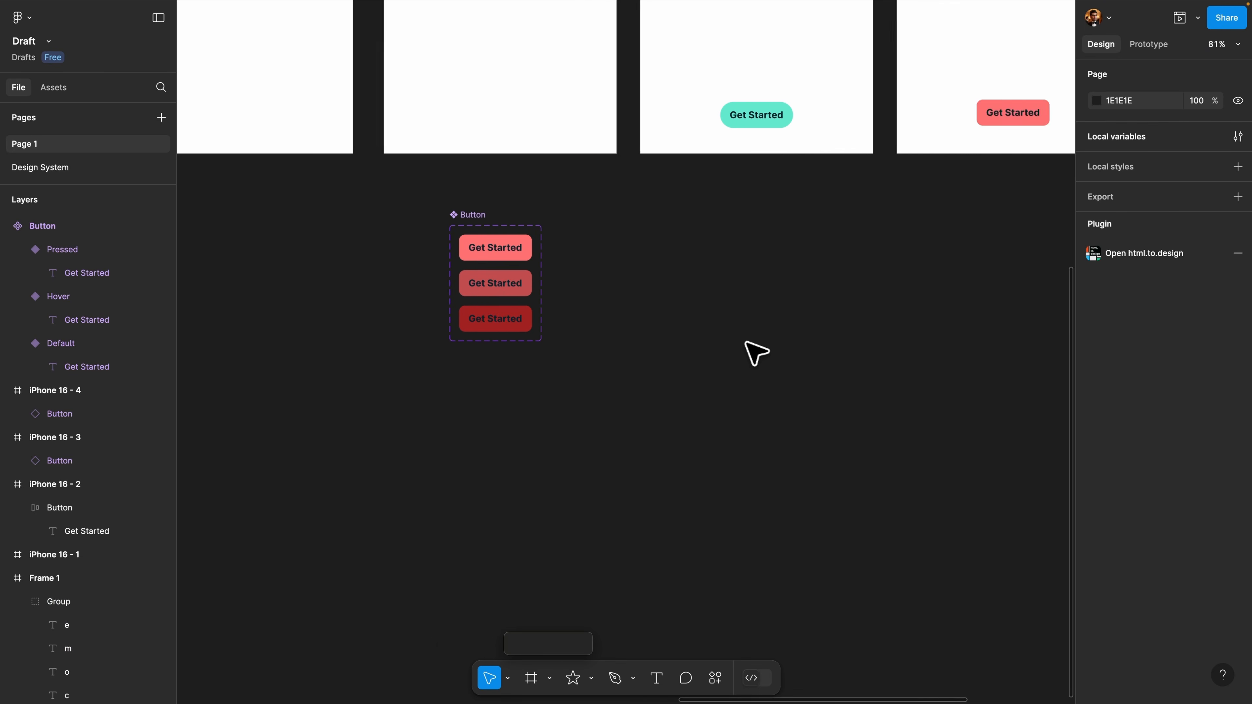
{"action": "key", "text": "a"}
{"action": "left_click_drag", "start_coordinate": [552, 209], "coordinate": [908, 436]}
{"action": "left_click", "coordinate": [46, 87]}
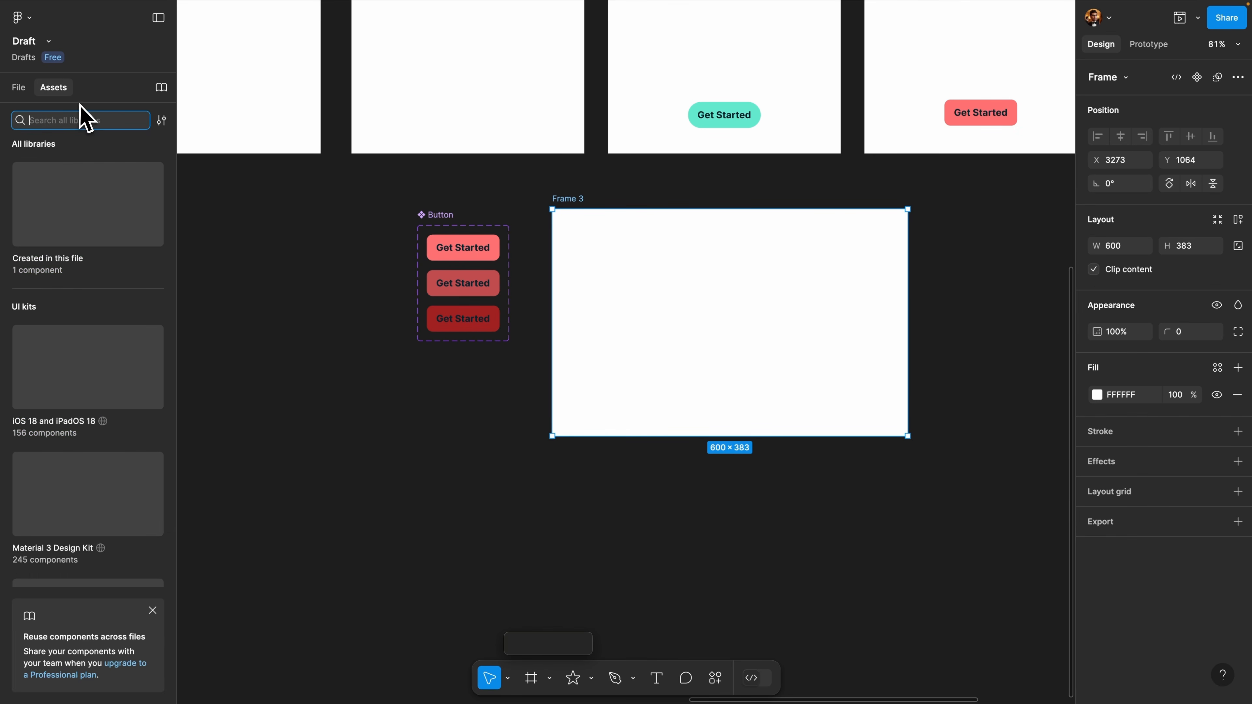
{"action": "left_click_drag", "start_coordinate": [59, 194], "coordinate": [742, 325]}
Preview Frame 3 with its Get Started button, enlarge the preview and close it
{"action": "left_click", "coordinate": [568, 199]}
{"action": "scroll", "coordinate": [833, 318], "scroll_direction": "up", "scroll_amount": 3}
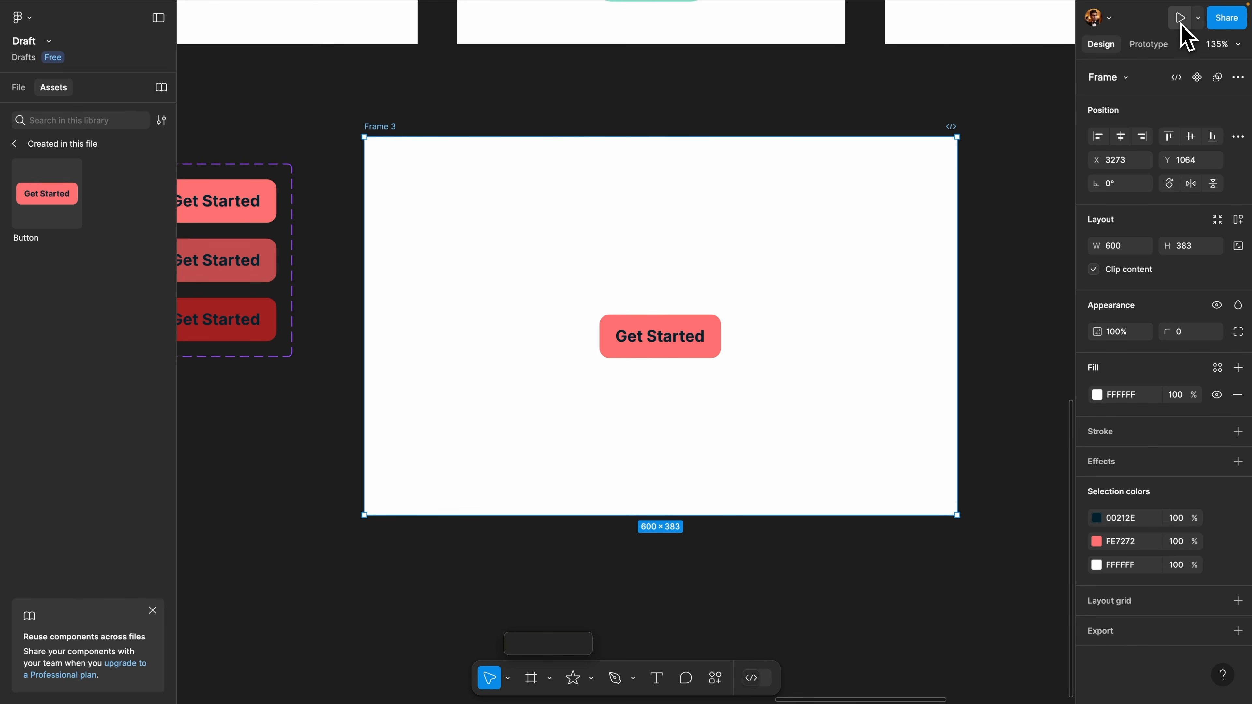
{"action": "left_click", "coordinate": [1198, 19]}
{"action": "left_click", "coordinate": [1157, 71]}
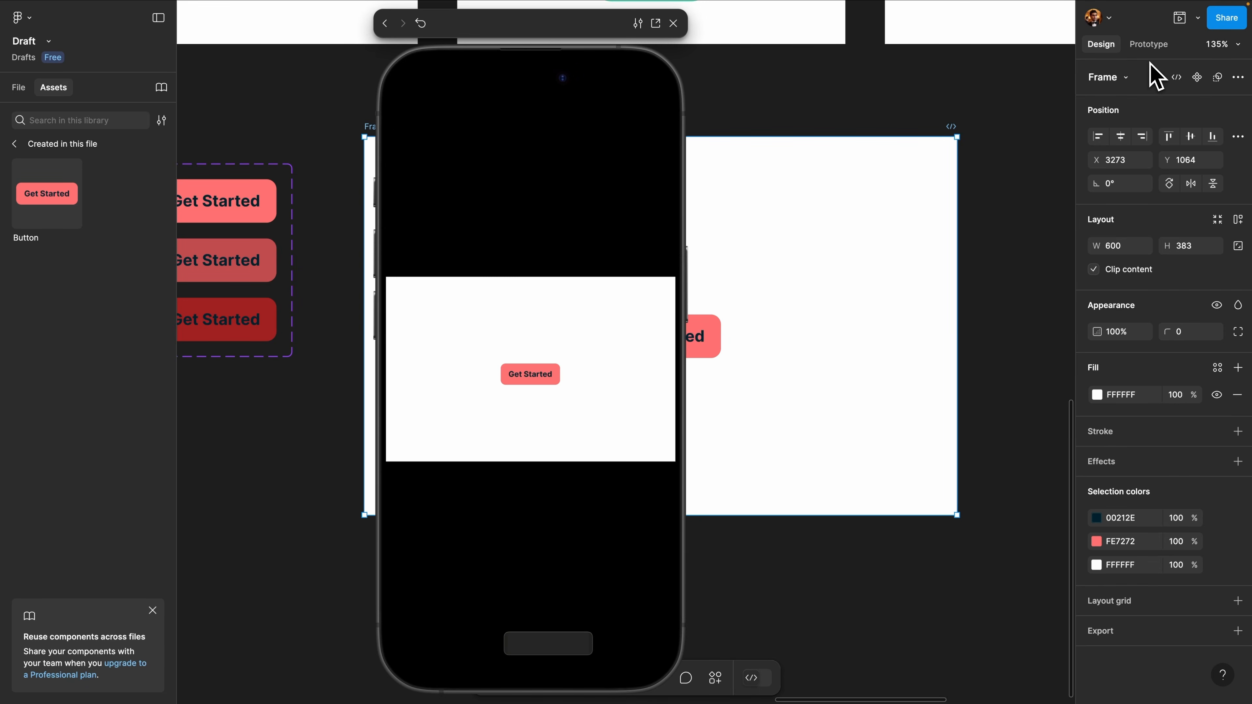
{"action": "left_click_drag", "start_coordinate": [687, 188], "coordinate": [816, 170]}
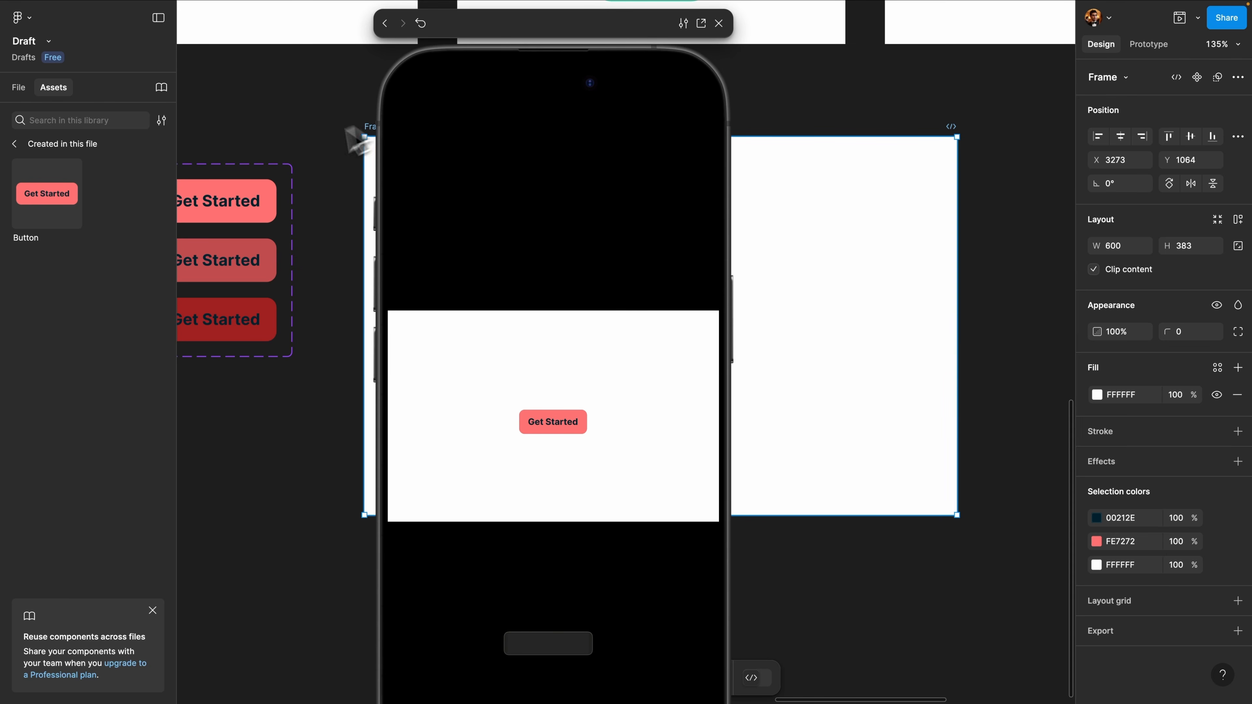
{"action": "scroll", "coordinate": [325, 153], "scroll_direction": "left", "scroll_amount": 3}
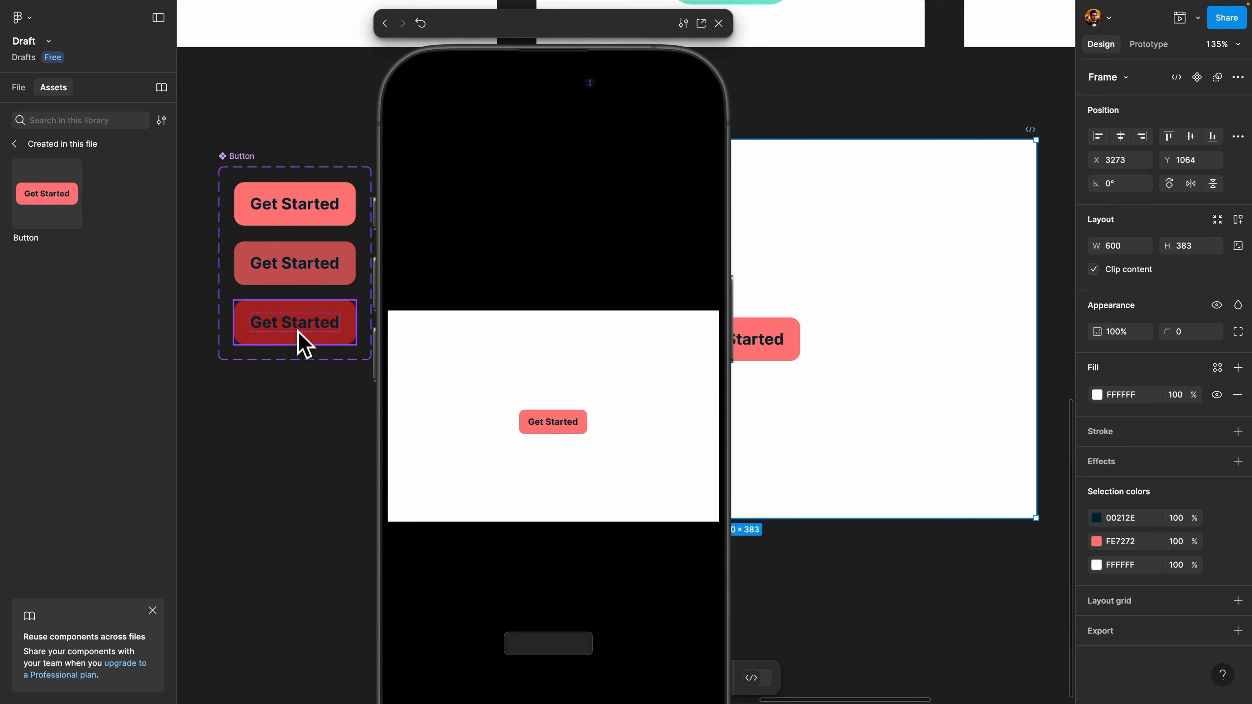
{"action": "left_click", "coordinate": [719, 23]}
Connect the Button component's Default variant to its Hover variant with a prototype interaction
{"action": "left_click", "coordinate": [503, 204]}
{"action": "scroll", "coordinate": [501, 209], "scroll_direction": "up", "scroll_amount": 5}
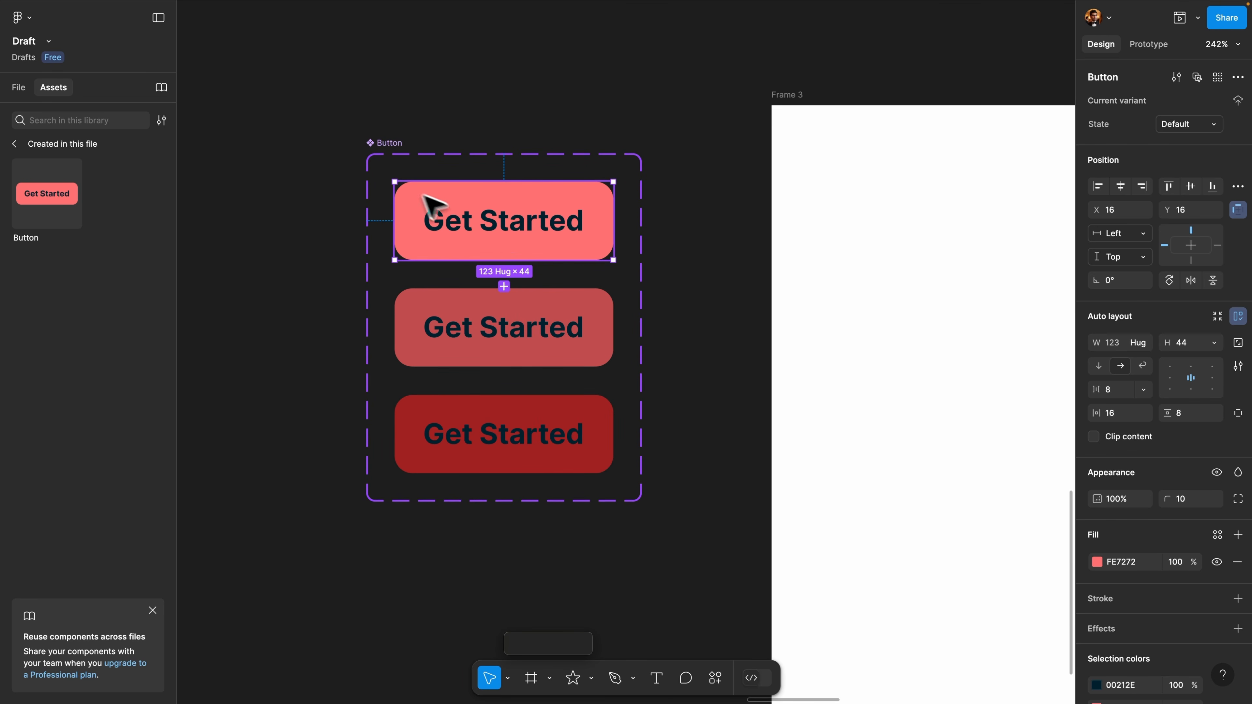
{"action": "left_click", "coordinate": [18, 88]}
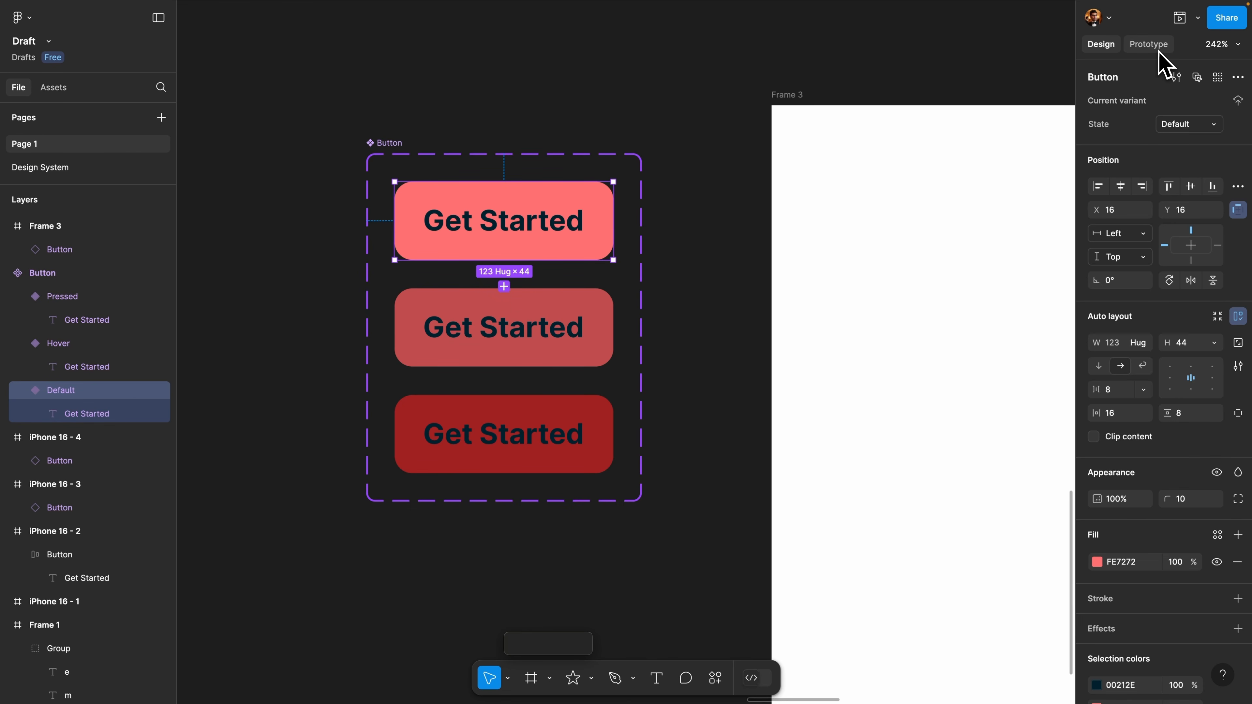
{"action": "left_click", "coordinate": [1150, 44]}
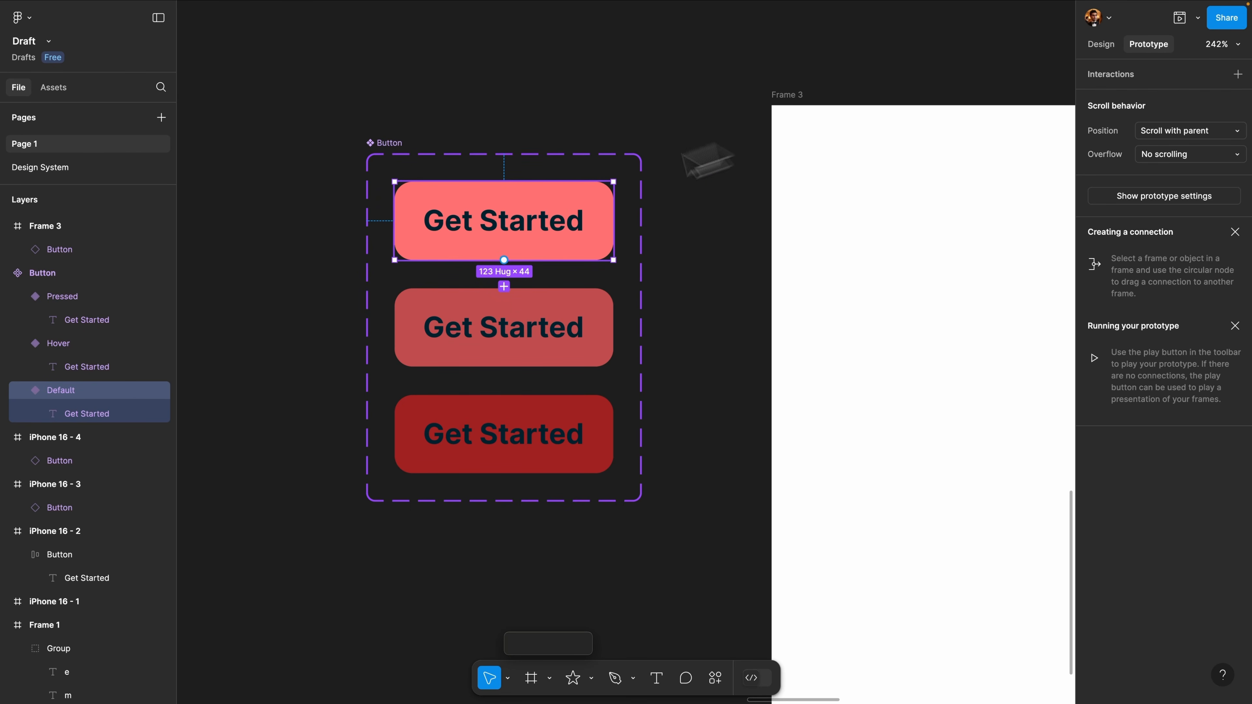
{"action": "left_click_drag", "start_coordinate": [505, 260], "coordinate": [497, 301]}
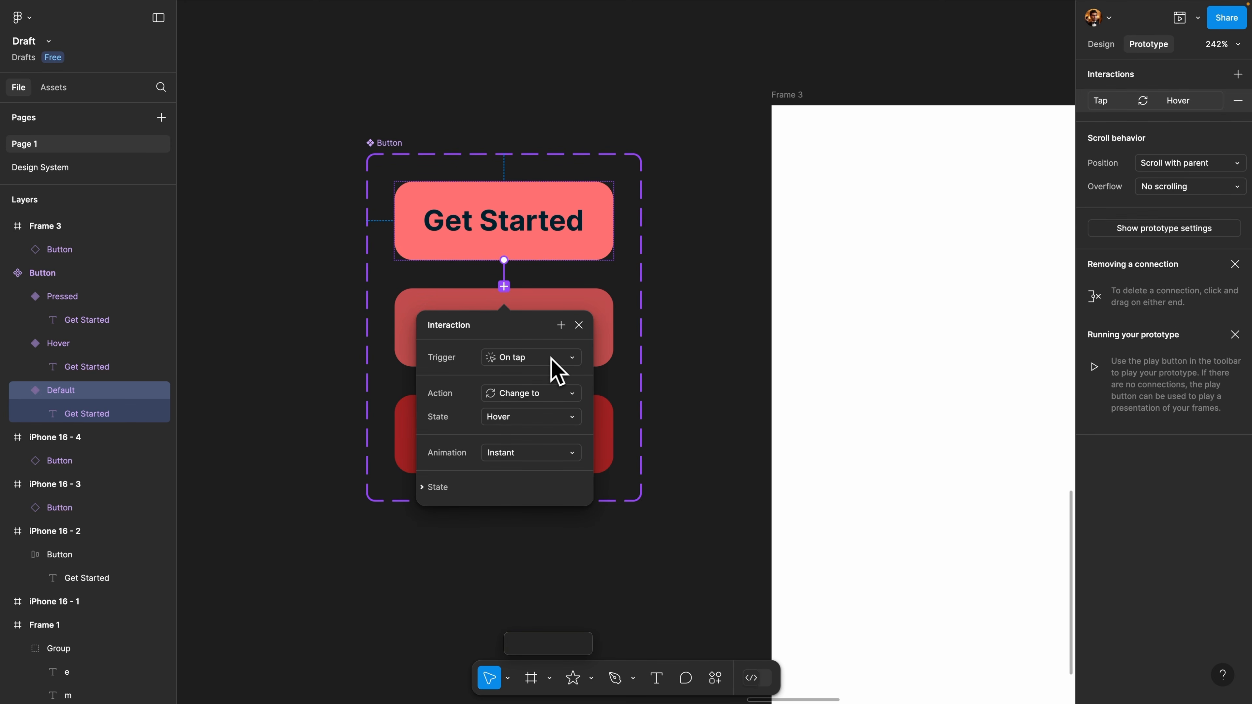
Set the Default variant's interaction to trigger While hovering and animate with Smart animate
{"action": "left_click", "coordinate": [535, 362]}
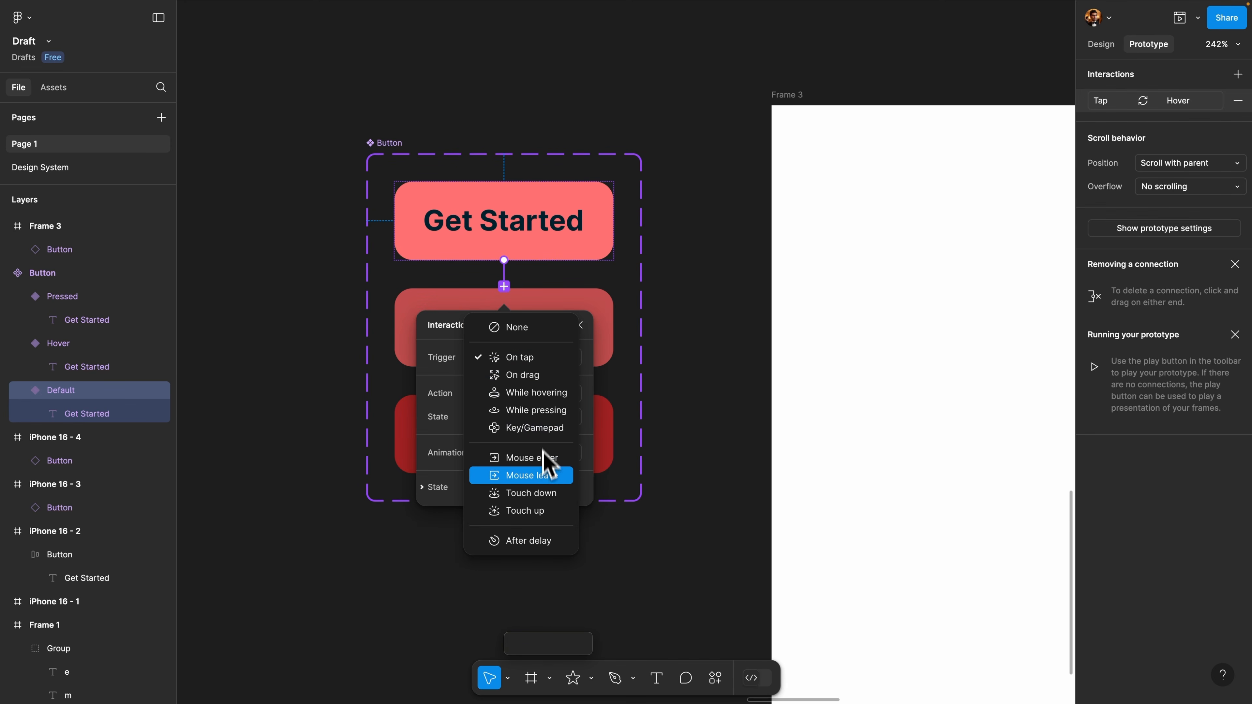
{"action": "left_click", "coordinate": [550, 395]}
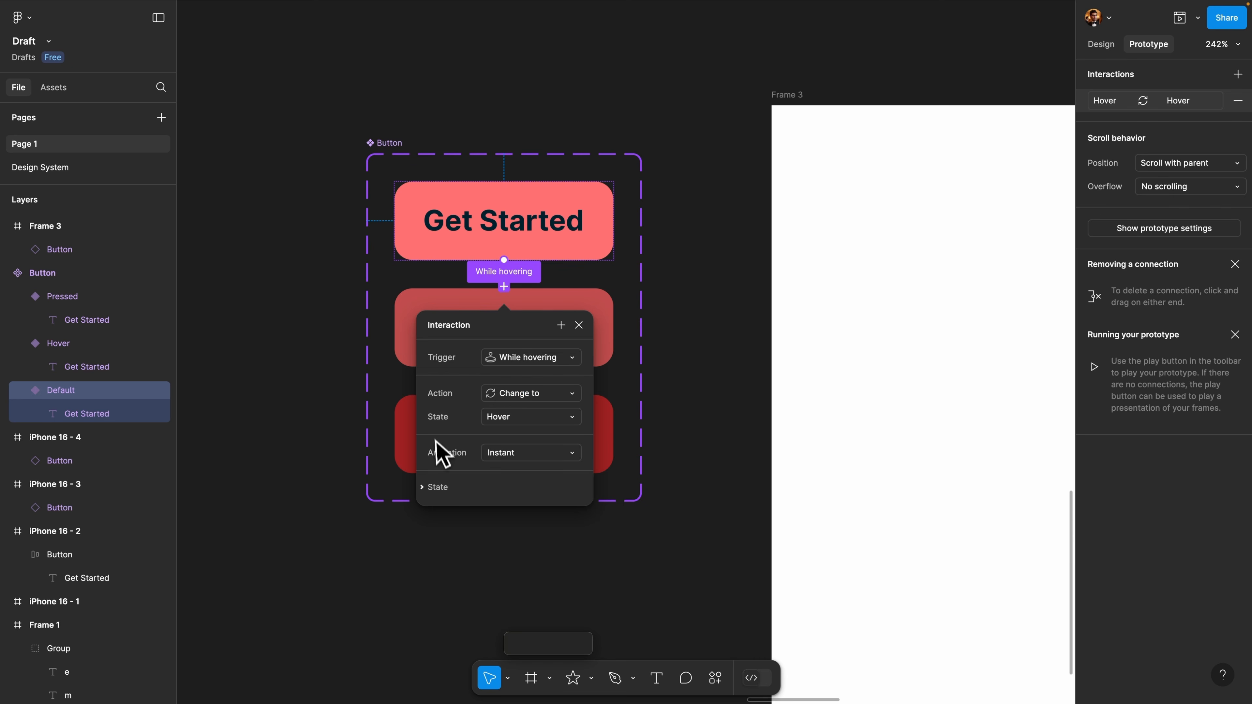
{"action": "left_click", "coordinate": [489, 456]}
{"action": "left_click", "coordinate": [524, 498]}
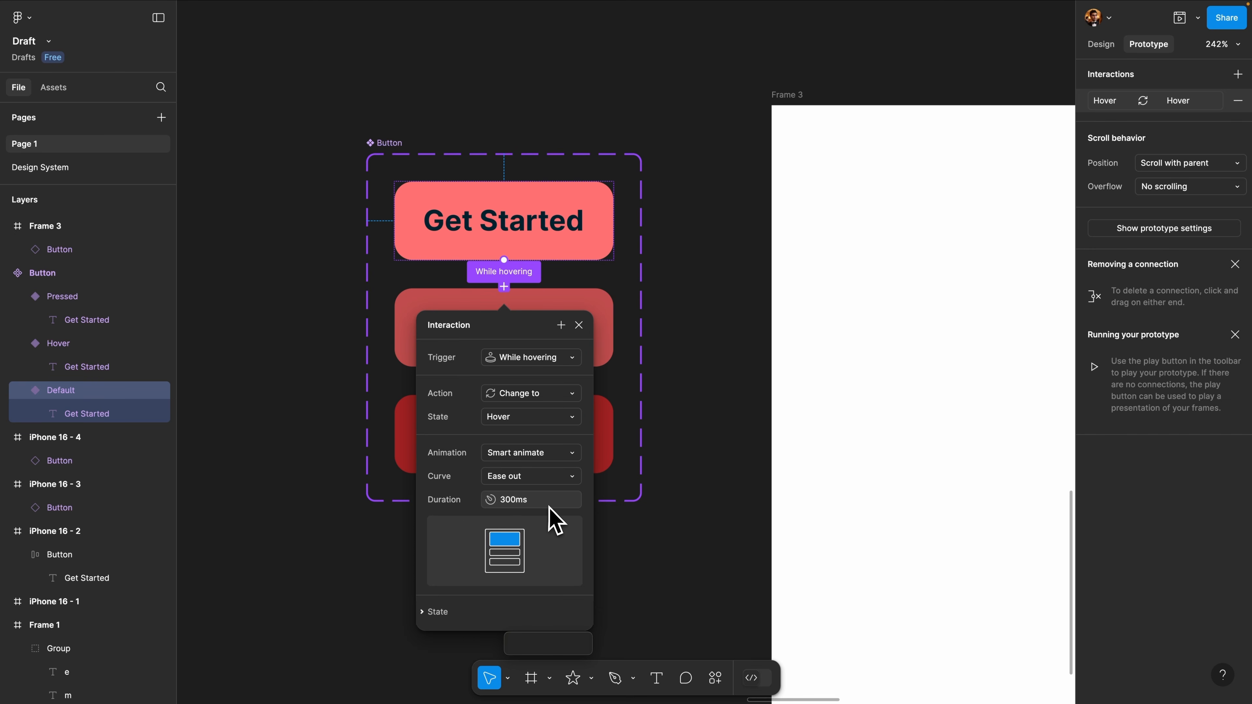
Connect the Hover variant to the Pressed variant, keeping the On tap trigger and Smart animate, and close the interaction settings
{"action": "left_click", "coordinate": [481, 325]}
{"action": "left_click", "coordinate": [478, 330]}
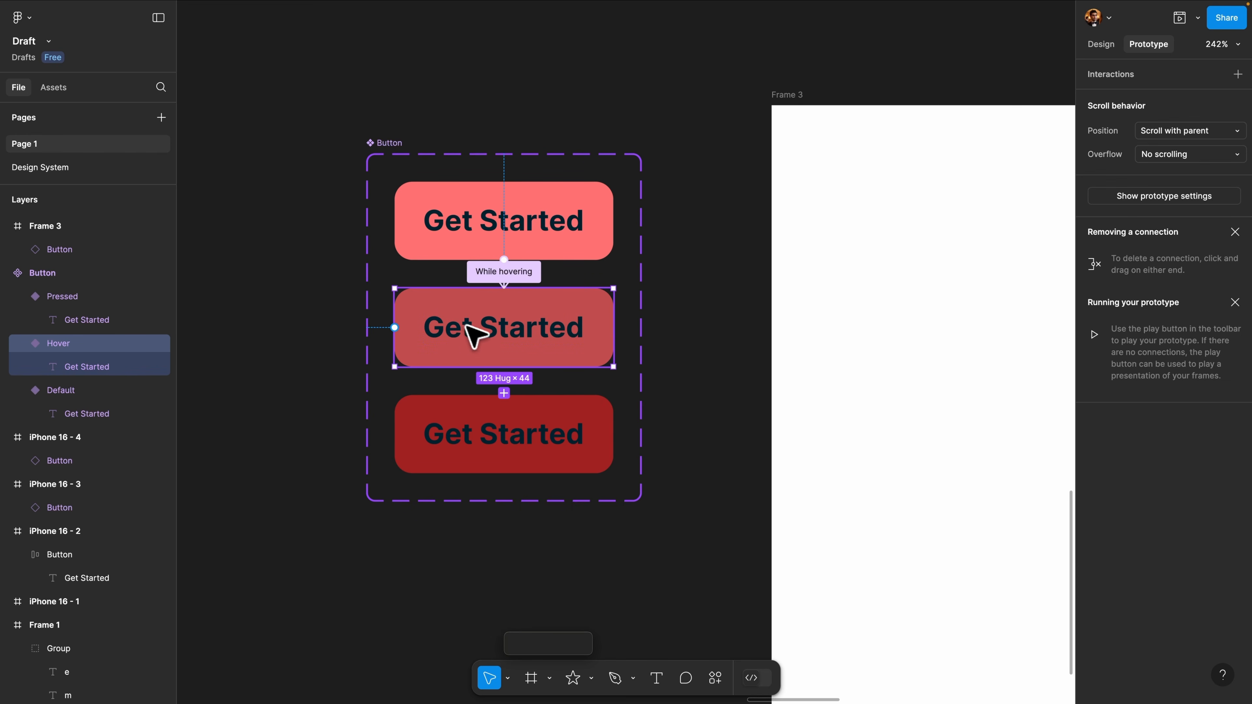
{"action": "left_click_drag", "start_coordinate": [493, 367], "coordinate": [489, 418]}
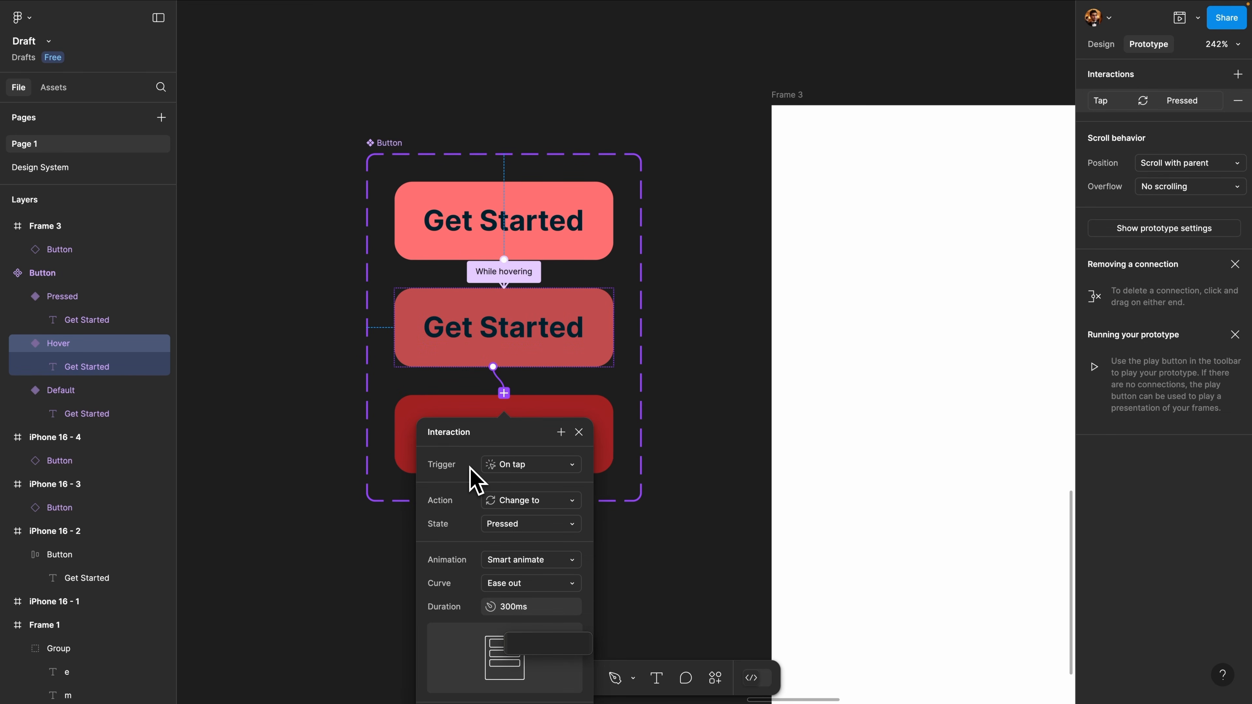
{"action": "left_click", "coordinate": [515, 468]}
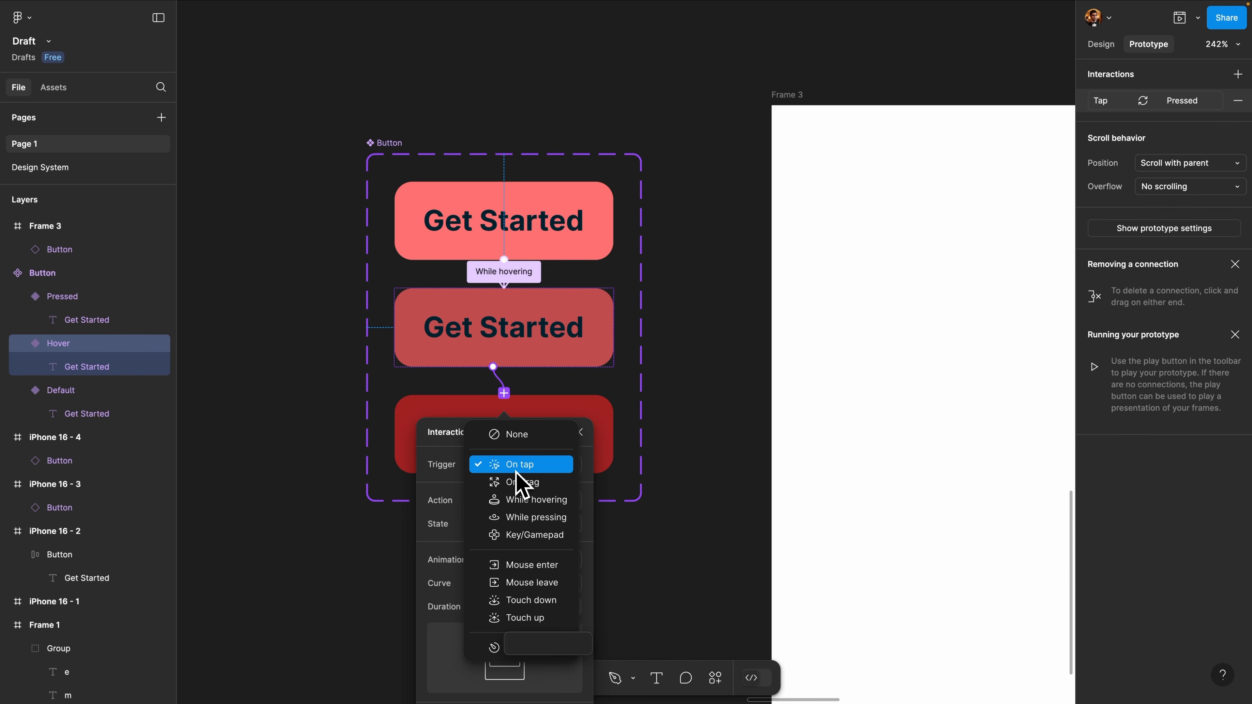
{"action": "left_click", "coordinate": [586, 447]}
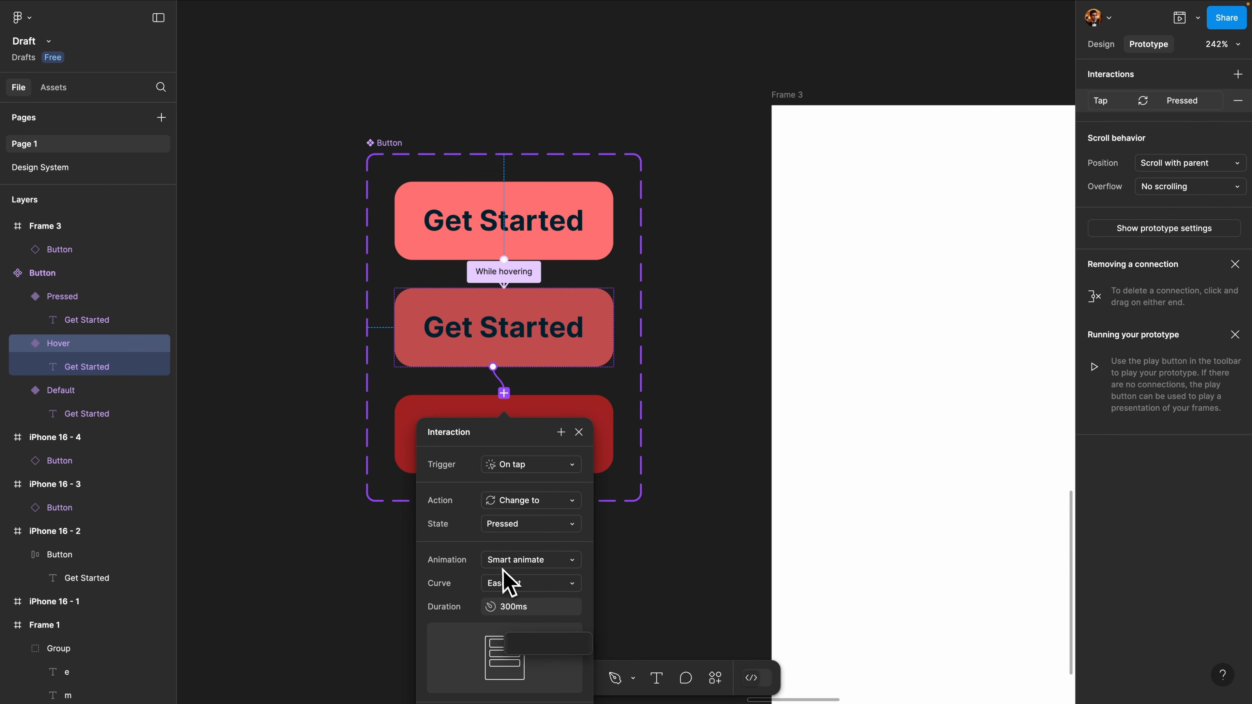
{"action": "left_click", "coordinate": [579, 432]}
Preview Frame 3 and test the Get Started button's hover and pressed interactions
{"action": "scroll", "coordinate": [700, 434], "scroll_direction": "down", "scroll_amount": 2}
{"action": "scroll", "coordinate": [708, 425], "scroll_direction": "down", "scroll_amount": 3}
{"action": "scroll", "coordinate": [708, 426], "scroll_direction": "right", "scroll_amount": 5}
{"action": "left_click", "coordinate": [366, 228]}
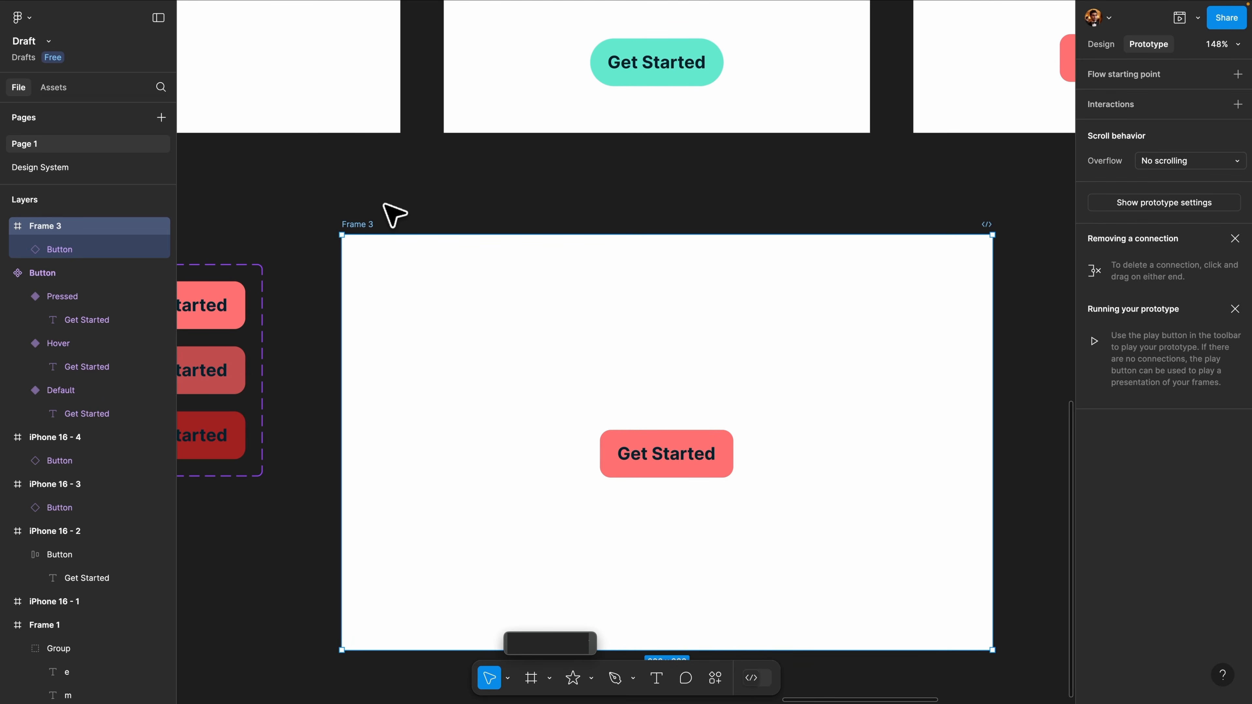
{"action": "key", "text": "shift+space"}
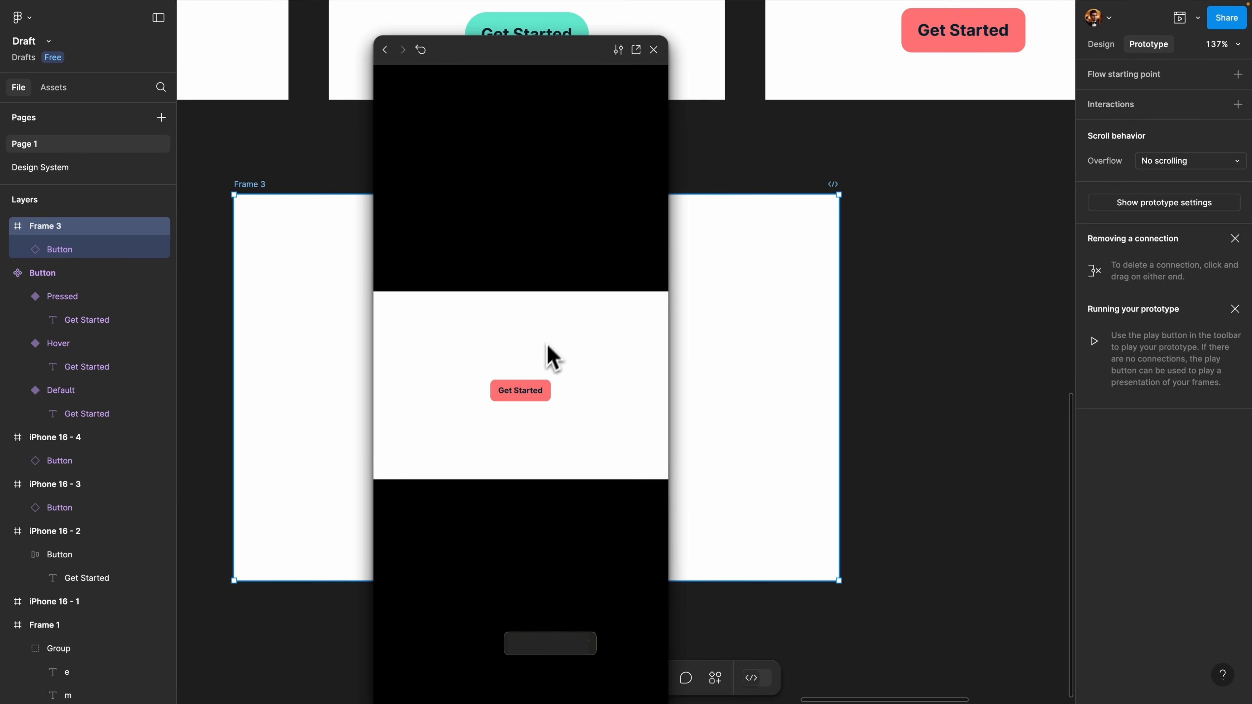
{"action": "left_click", "coordinate": [525, 400]}
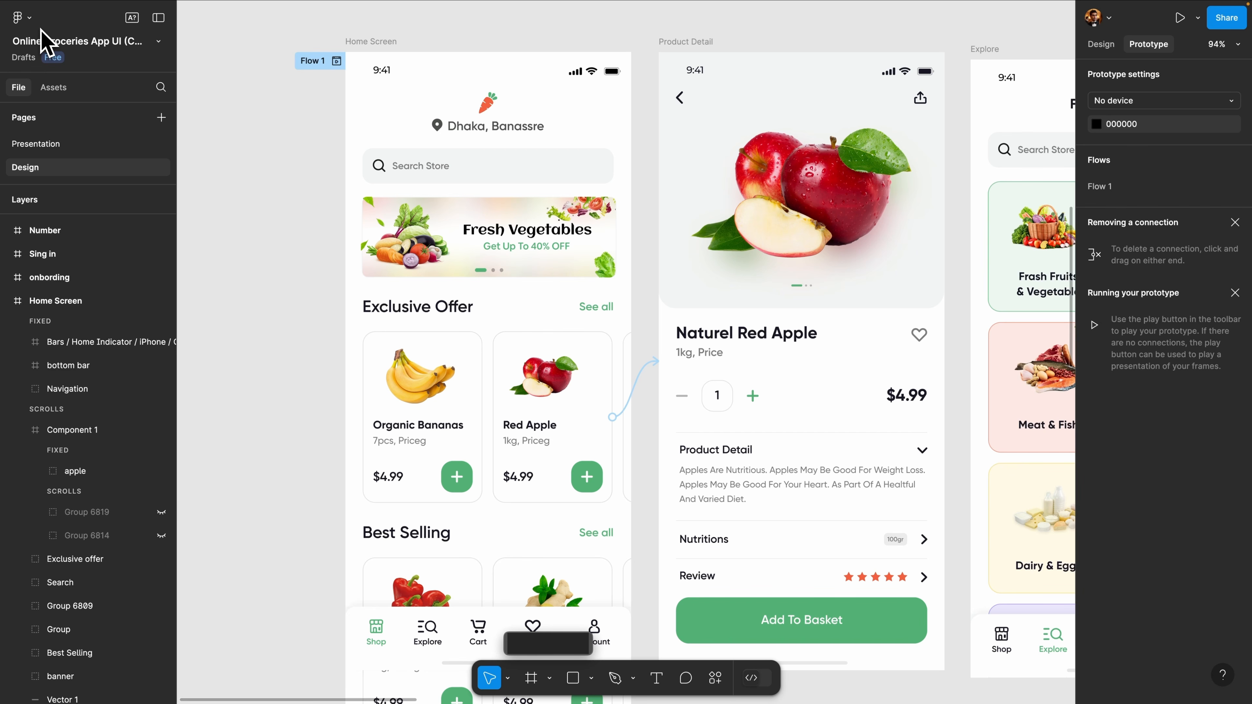
Review the commands for creating, saving and exporting files in the Online Groceries App UI file
{"action": "left_click", "coordinate": [25, 19]}
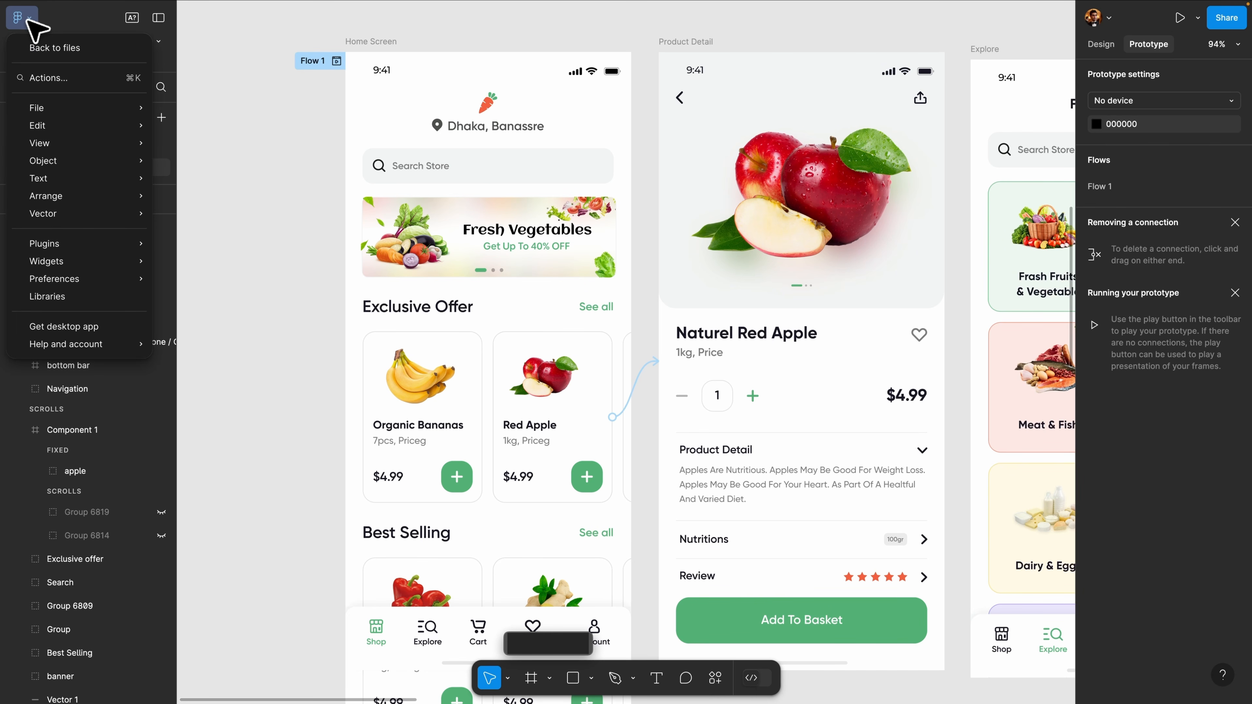
{"action": "mouse_move", "coordinate": [47, 114]}
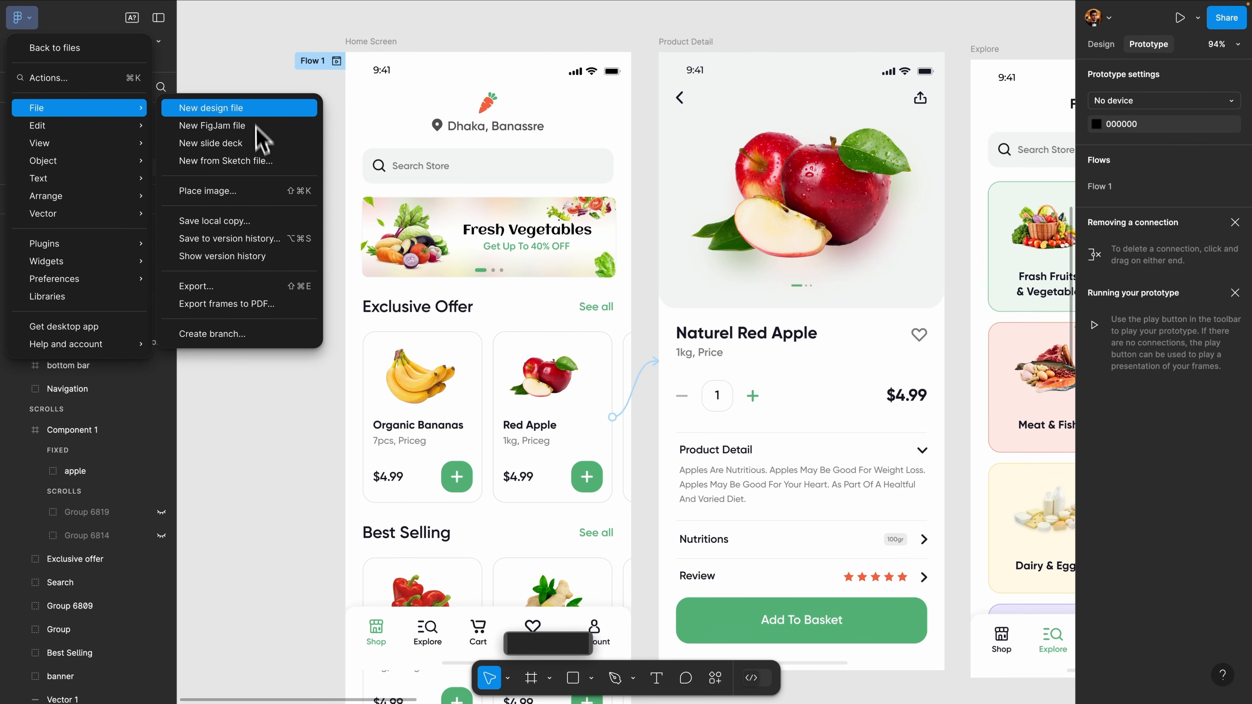
{"action": "left_click", "coordinate": [250, 80]}
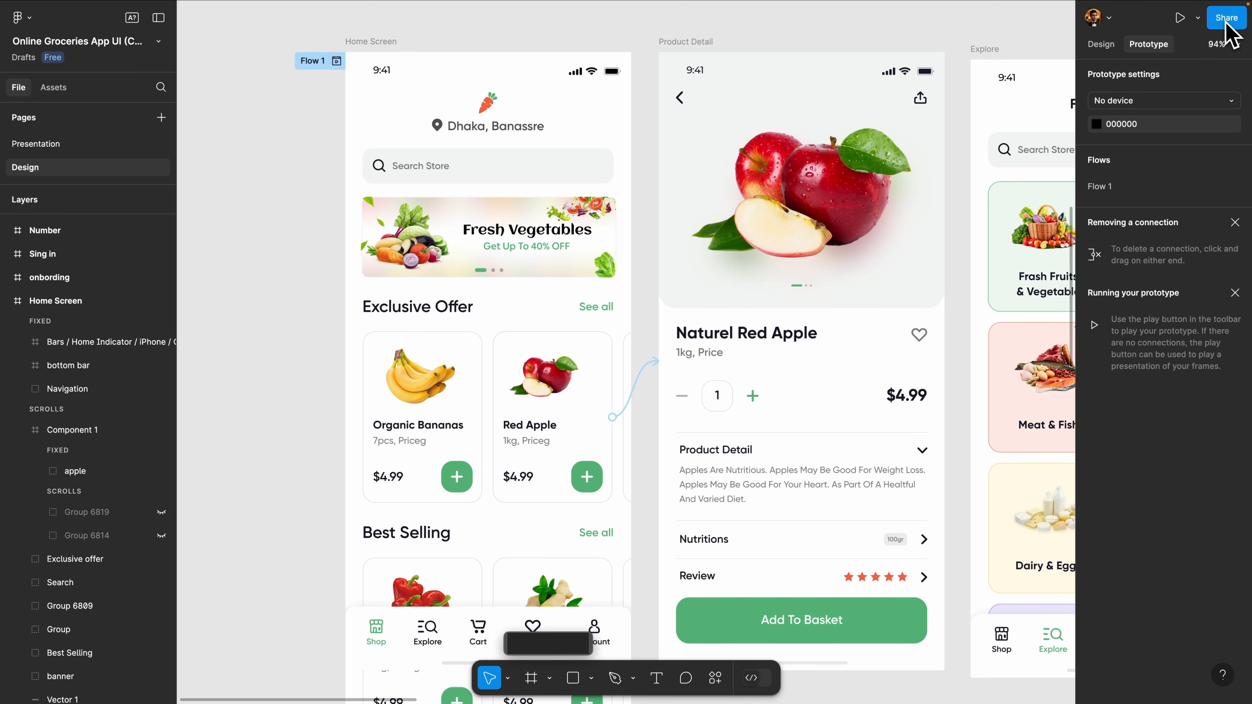
Open the sharing options of the Online Groceries App UI file and copy its link
{"action": "left_click", "coordinate": [1226, 20]}
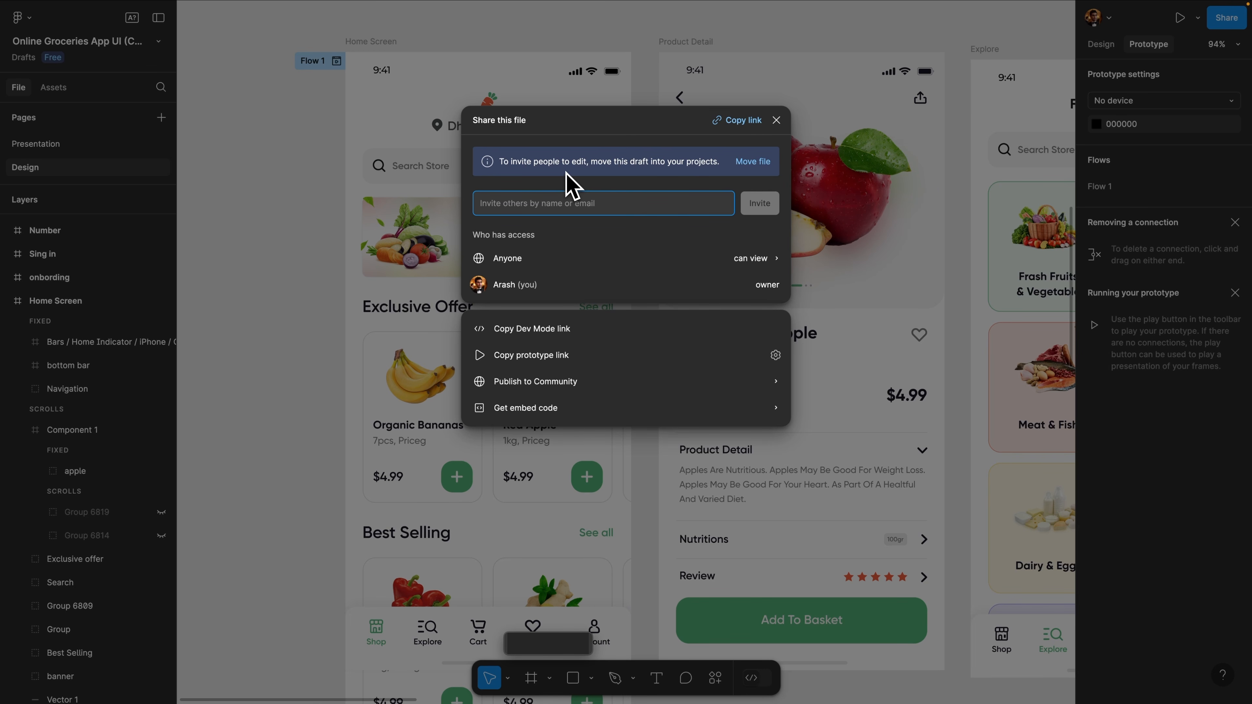
{"action": "left_click", "coordinate": [745, 124]}
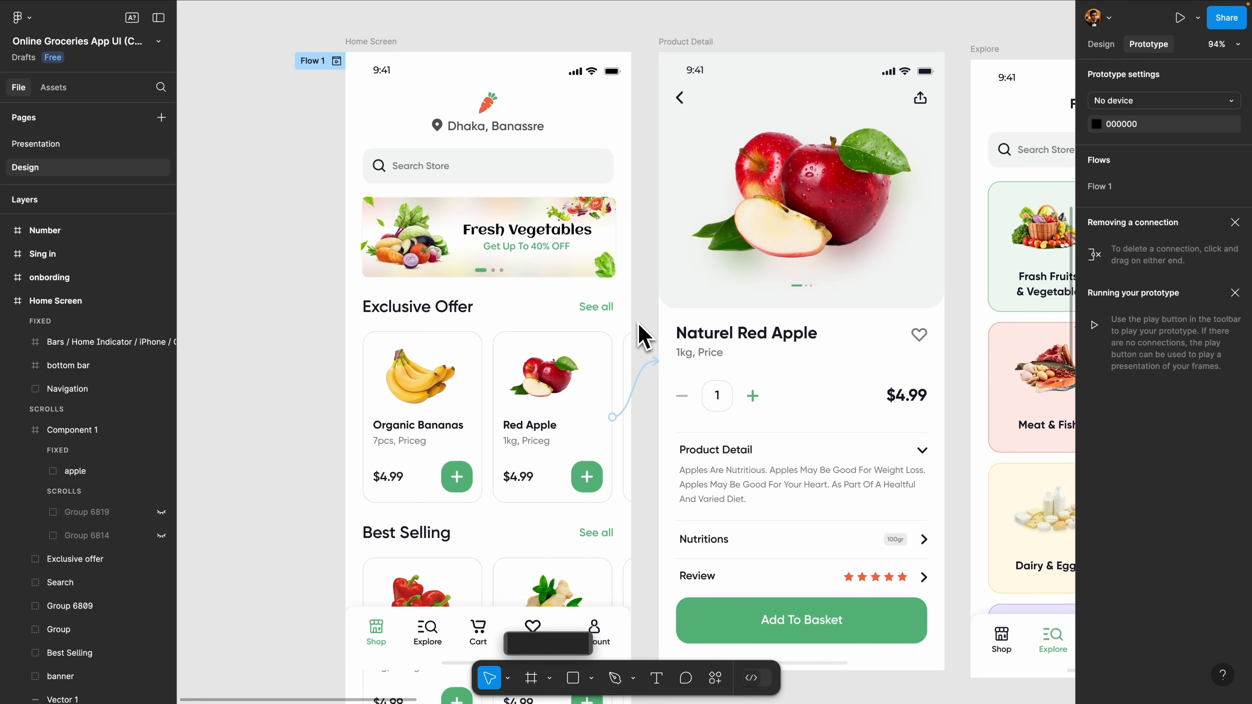
Post the comment "This button could use a darker shade of green." on the Add To Basket button of the Product Detail screen
{"action": "left_click", "coordinate": [686, 679]}
{"action": "scroll", "coordinate": [628, 282], "scroll_direction": "down", "scroll_amount": 5}
{"action": "scroll", "coordinate": [629, 282], "scroll_direction": "right", "scroll_amount": 5}
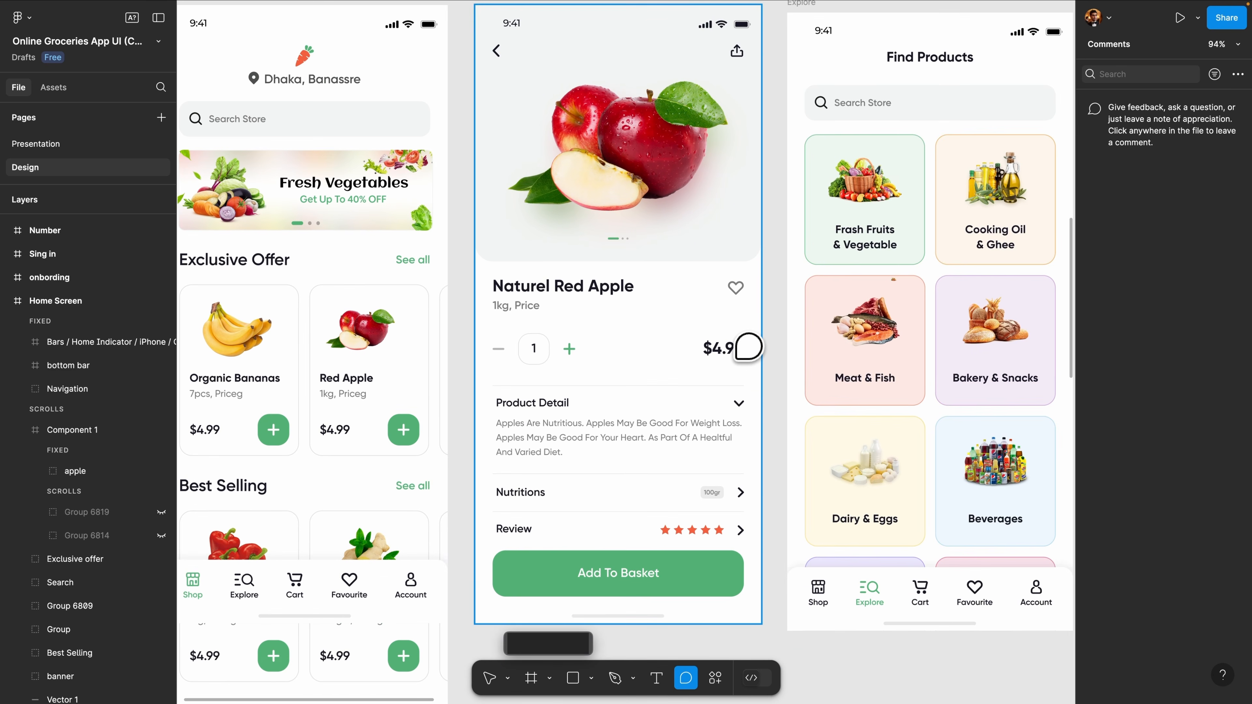
{"action": "scroll", "coordinate": [721, 349], "scroll_direction": "down", "scroll_amount": 3}
{"action": "scroll", "coordinate": [722, 350], "scroll_direction": "left", "scroll_amount": 1}
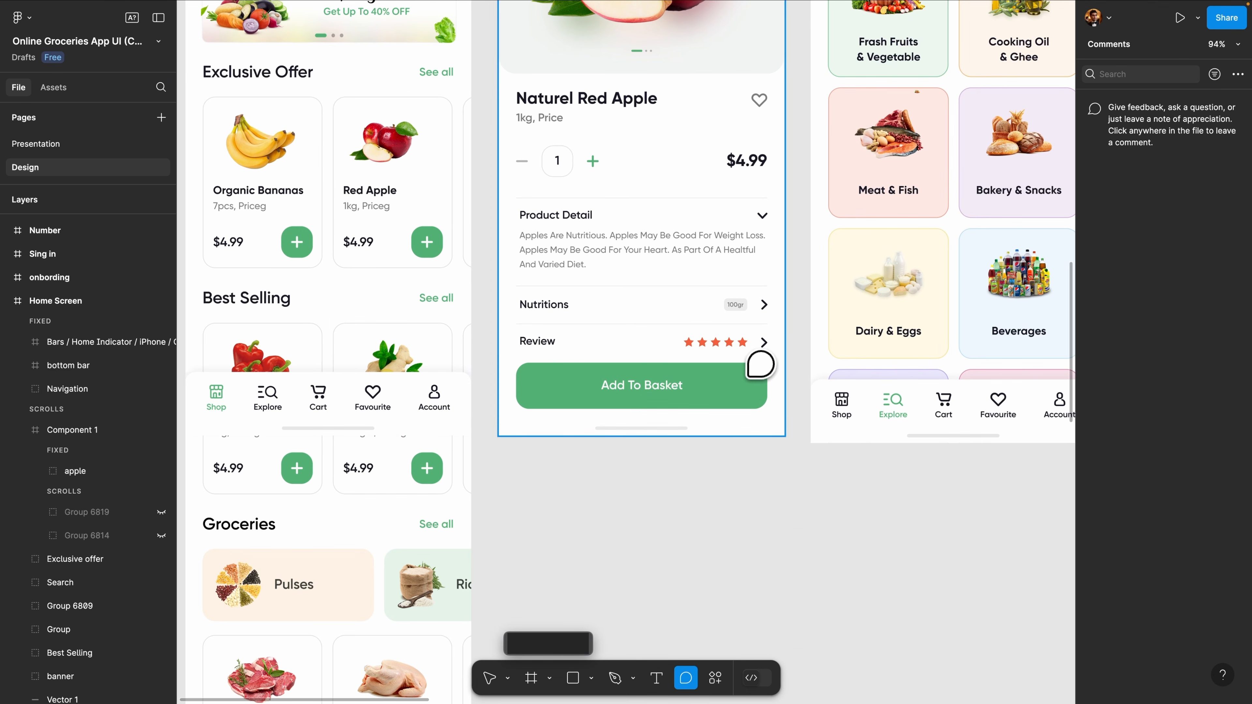
{"action": "left_click", "coordinate": [736, 377]}
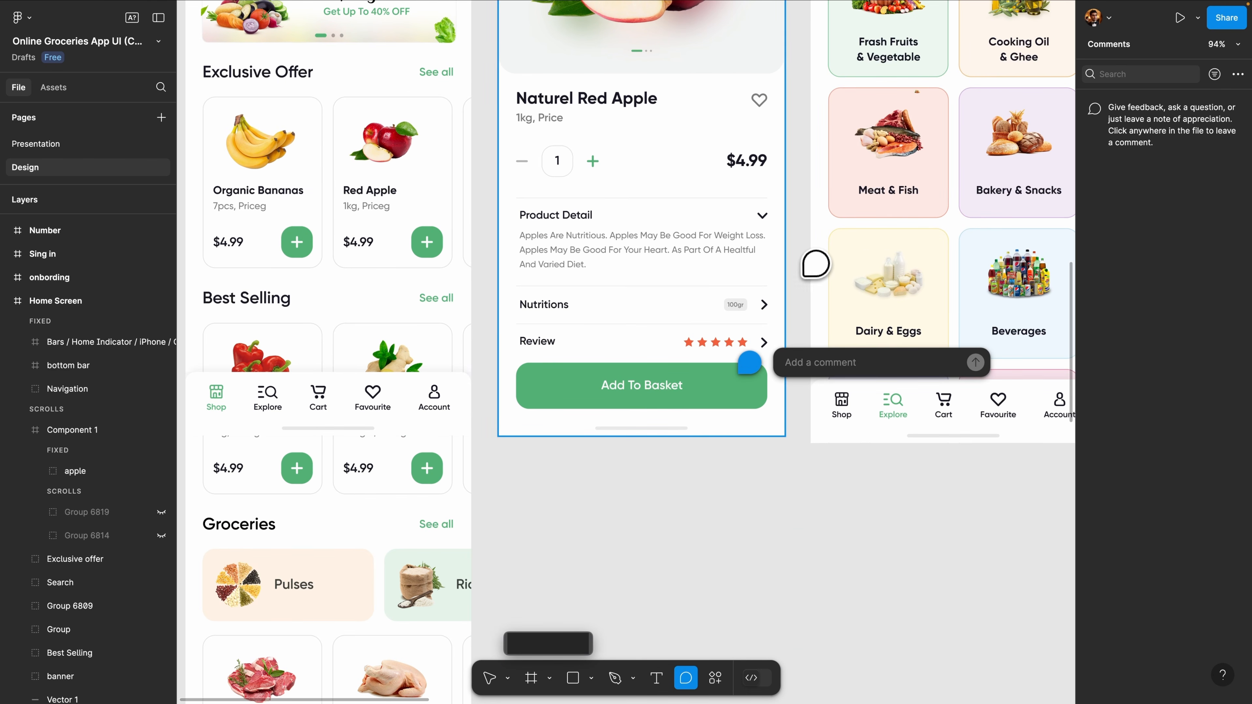
{"action": "type", "text": "This "}
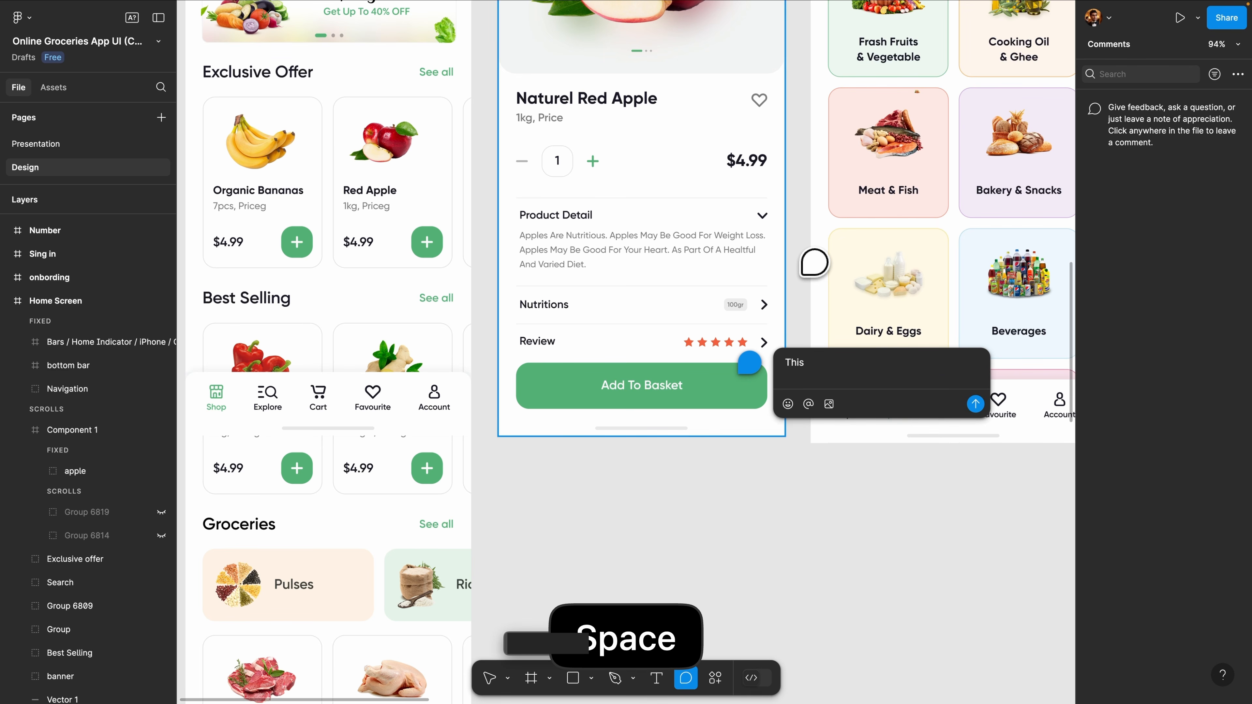
{"action": "type", "text": "button could use a darker shade of green."}
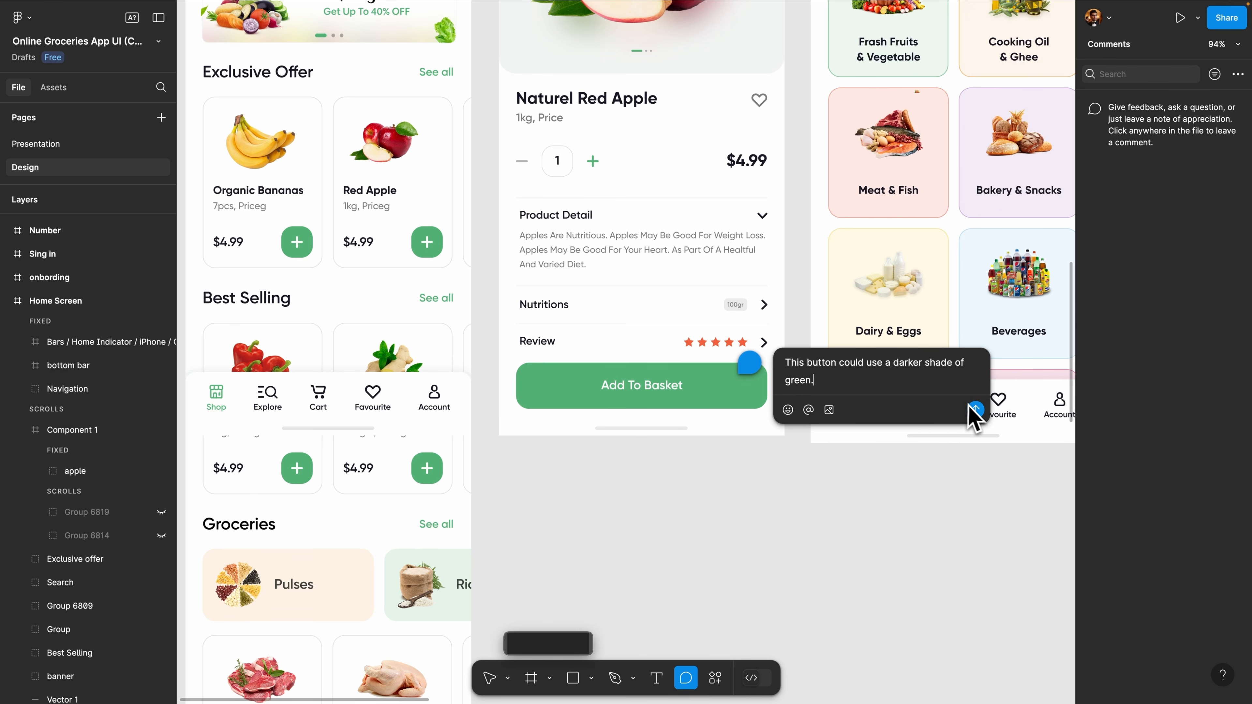
{"action": "left_click", "coordinate": [976, 404]}
Reply "Done." to the comment on the Add To Basket button
{"action": "left_click", "coordinate": [1178, 159]}
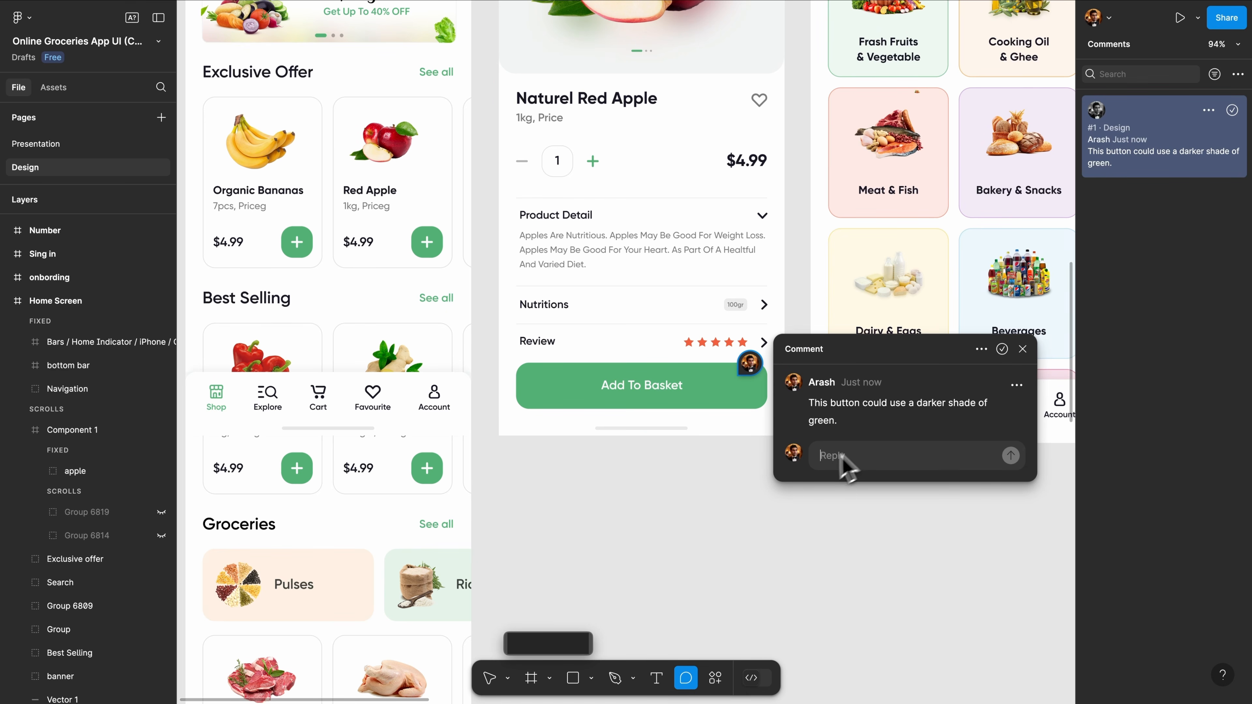
{"action": "left_click", "coordinate": [829, 446]}
{"action": "type", "text": "Done."}
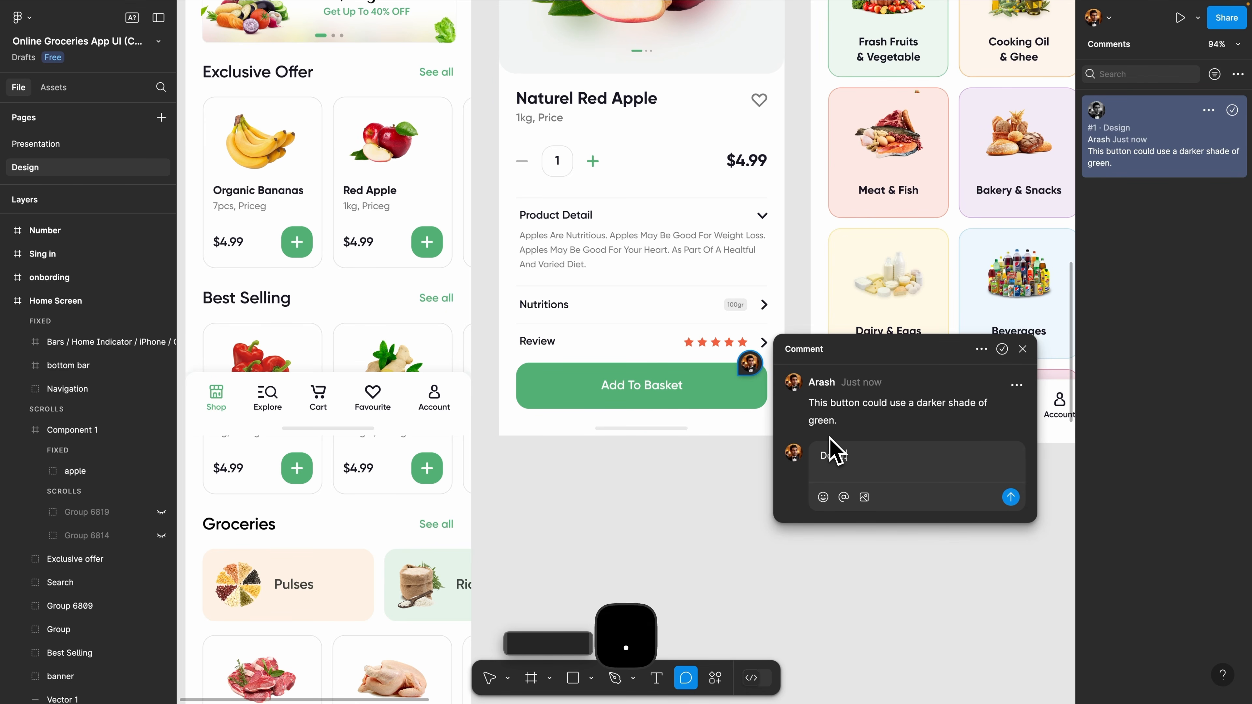
{"action": "left_click", "coordinate": [1011, 498]}
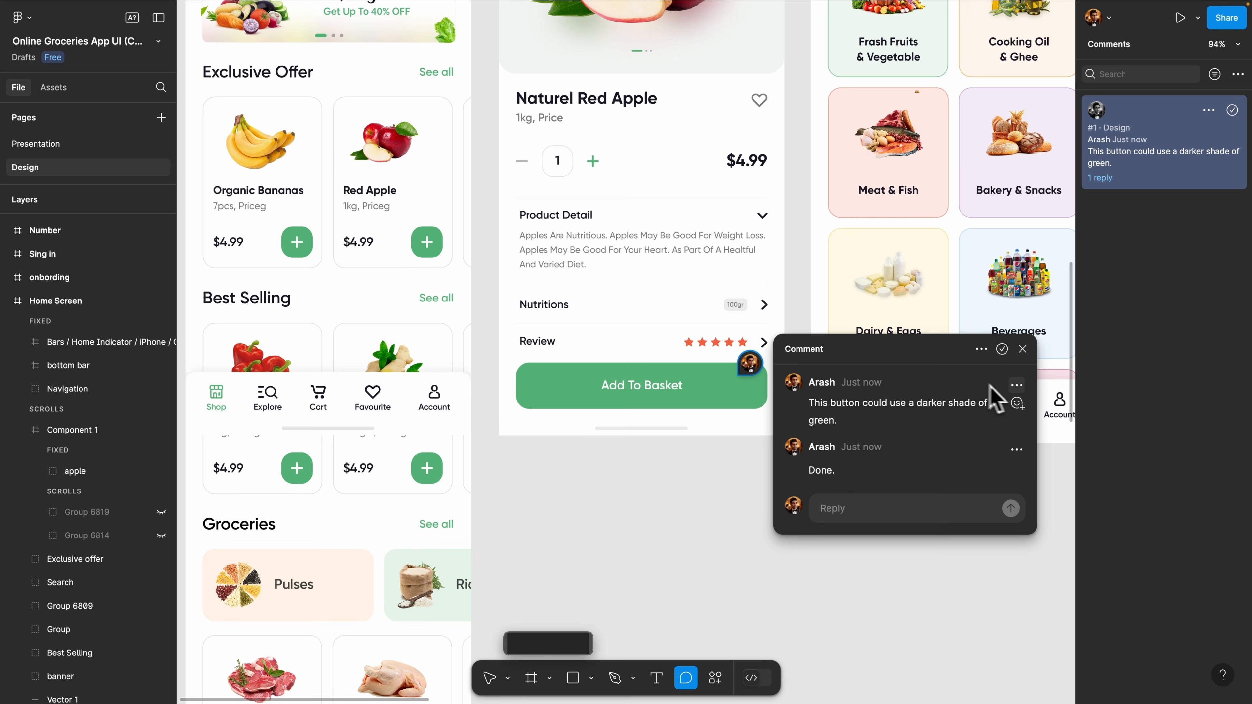
Mark the comment on the Add To Basket button as resolved
{"action": "left_click", "coordinate": [1002, 349]}
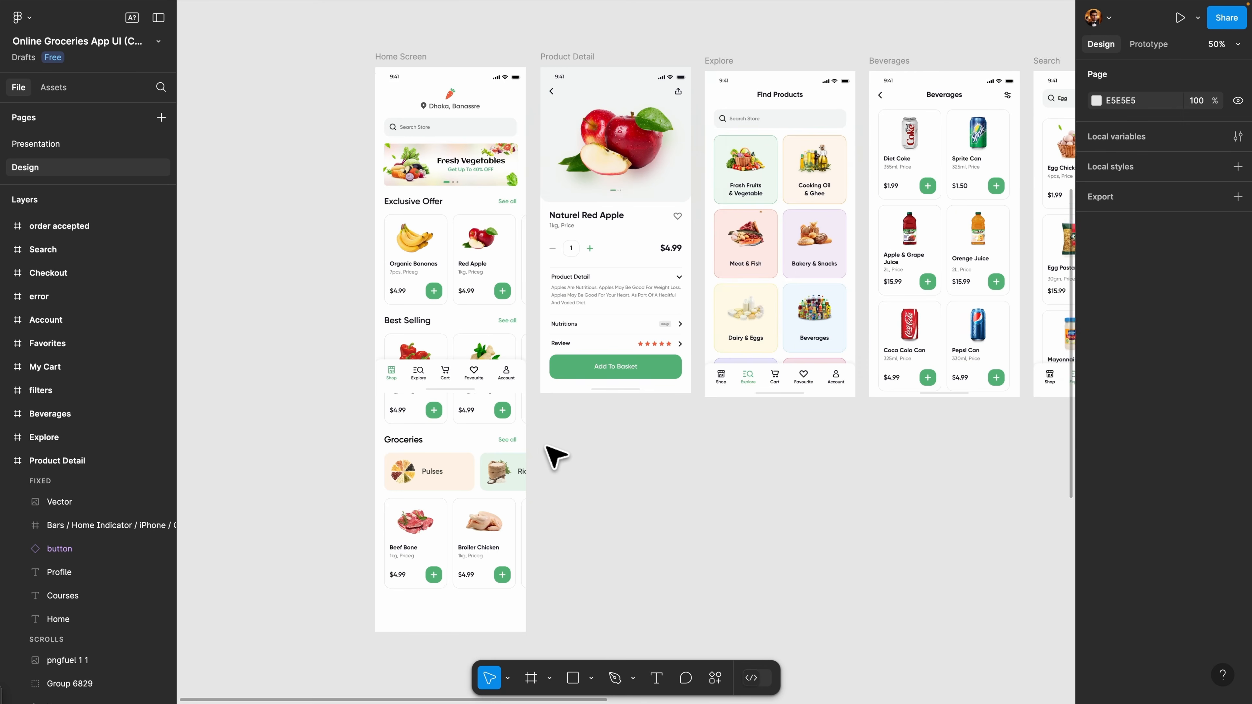
Draw a frame in the empty canvas area beside the Home Screen and resize it to about 668 × 466
{"action": "scroll", "coordinate": [548, 456], "scroll_direction": "left", "scroll_amount": 10}
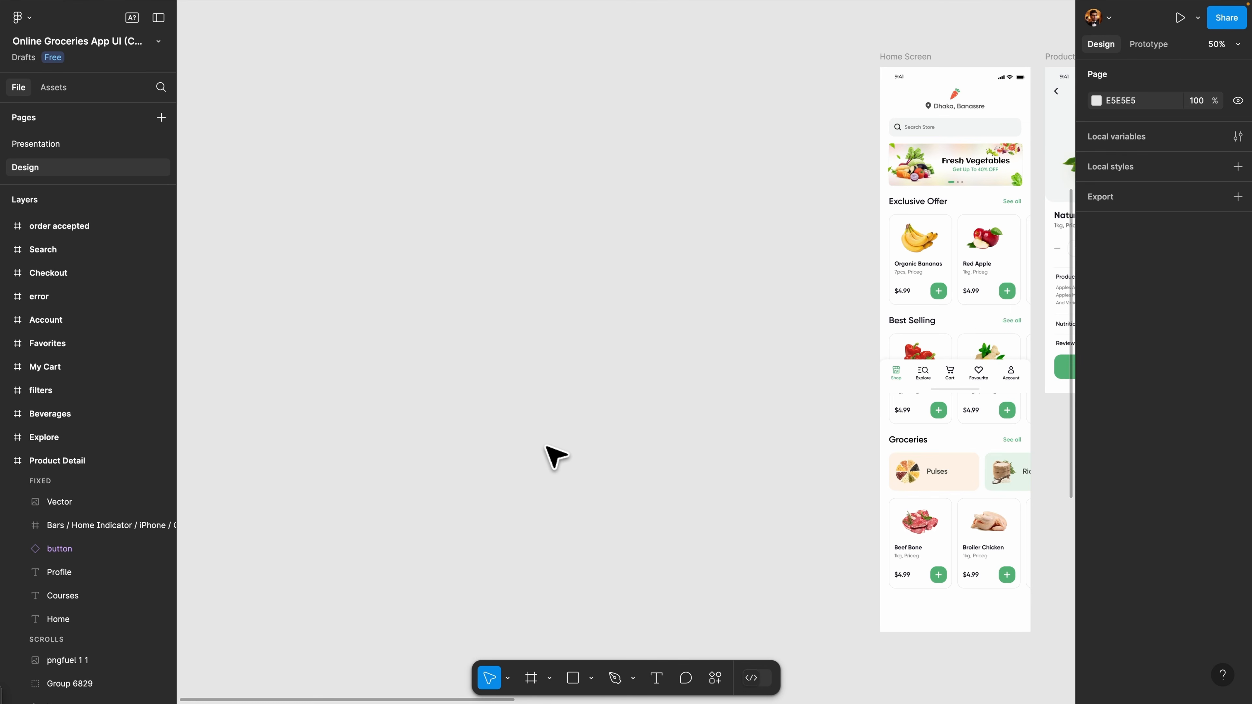
{"action": "key", "text": "a"}
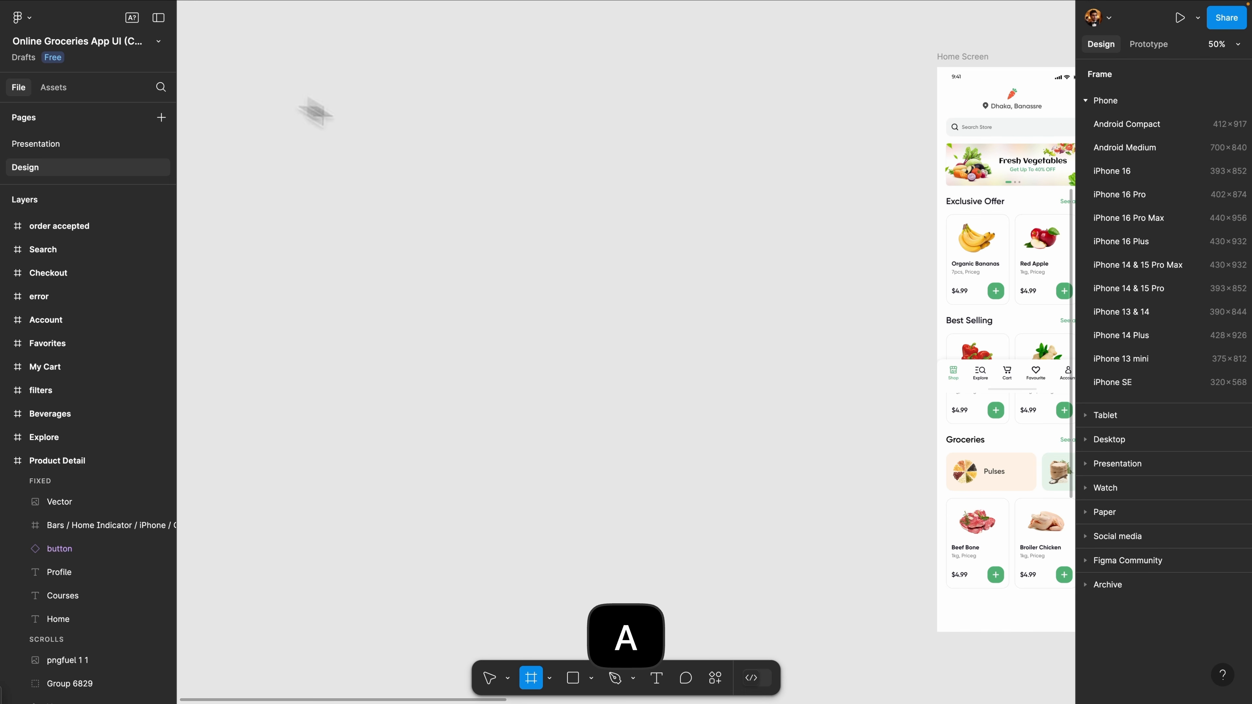
{"action": "left_click_drag", "start_coordinate": [287, 94], "coordinate": [761, 421]}
{"action": "scroll", "coordinate": [400, 209], "scroll_direction": "left", "scroll_amount": 2}
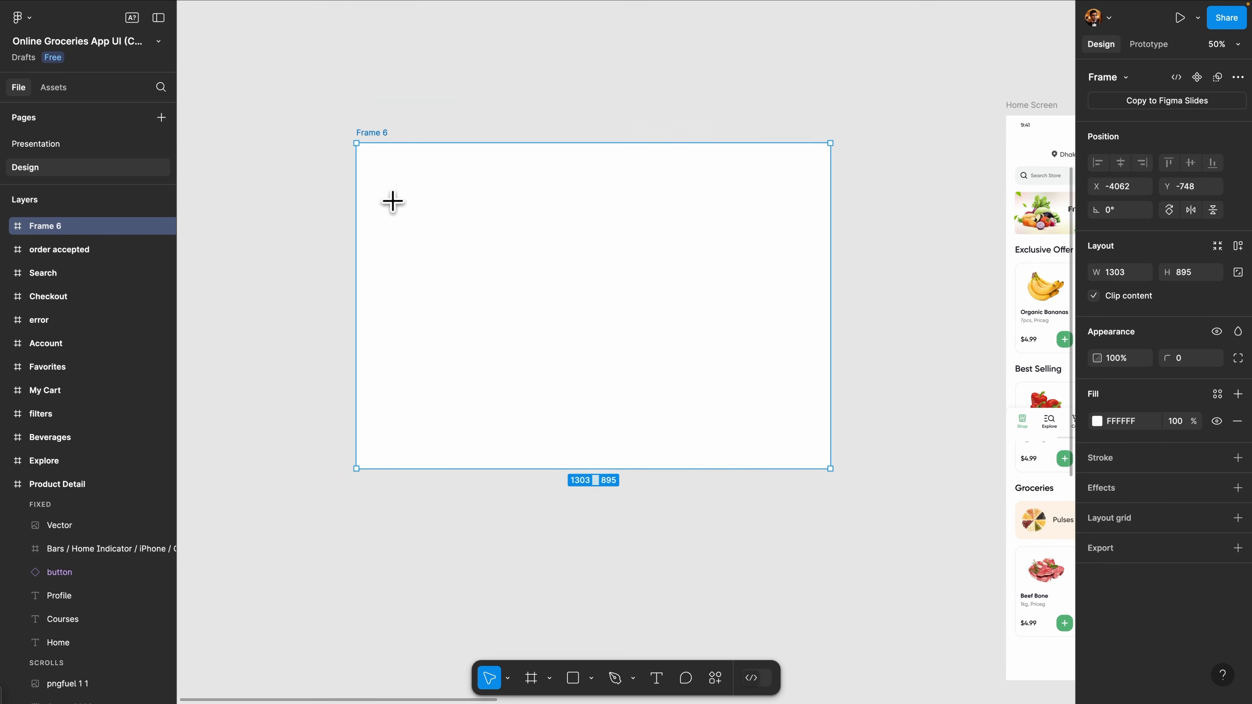
{"action": "scroll", "coordinate": [509, 238], "scroll_direction": "up", "scroll_amount": 3}
{"action": "left_click_drag", "start_coordinate": [935, 544], "coordinate": [626, 338]}
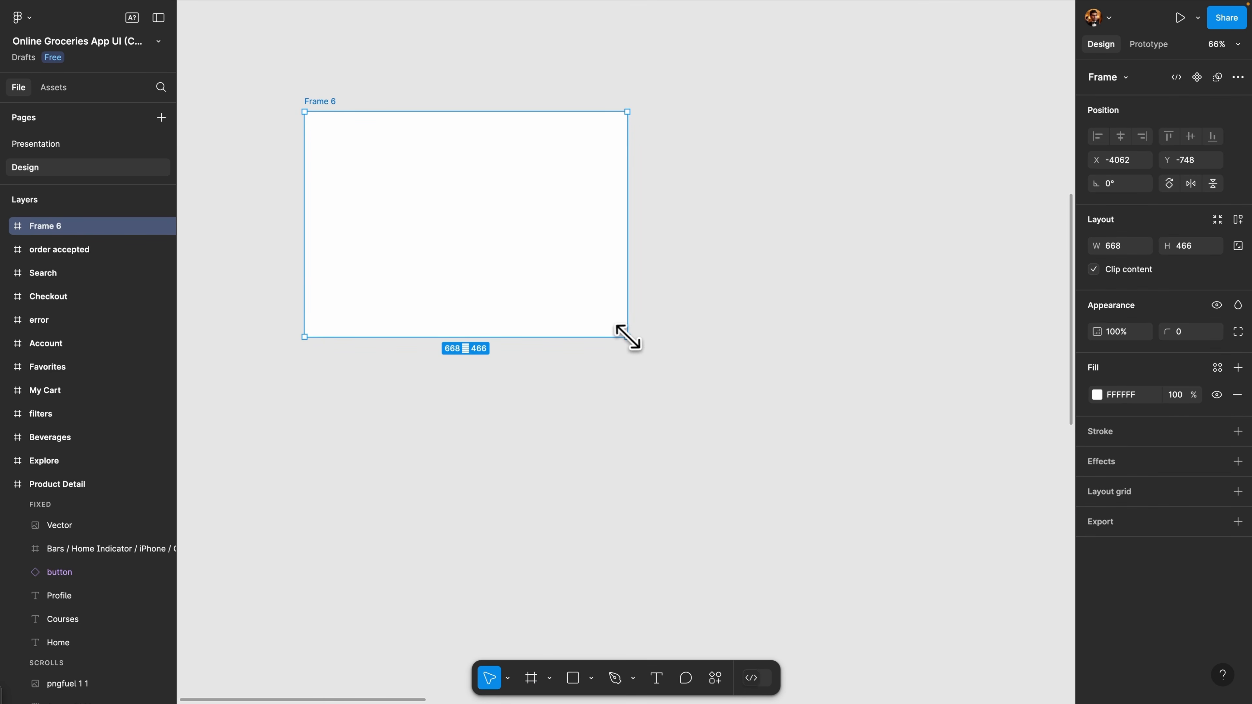
Draw a circle about 181 × 181 near the middle of the new frame with the Ellipse tool
{"action": "scroll", "coordinate": [400, 189], "scroll_direction": "up", "scroll_amount": 2}
{"action": "scroll", "coordinate": [399, 190], "scroll_direction": "left", "scroll_amount": 2}
{"action": "scroll", "coordinate": [447, 260], "scroll_direction": "up", "scroll_amount": 5}
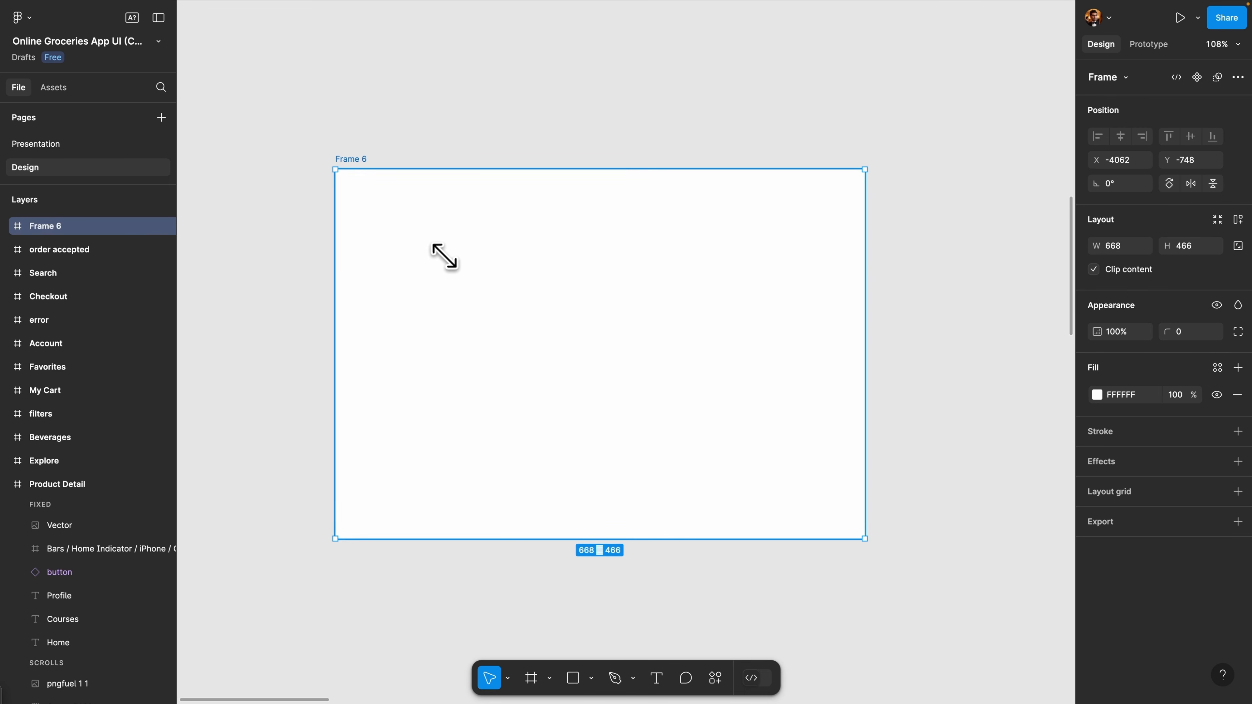
{"action": "left_click", "coordinate": [592, 678]}
{"action": "left_click", "coordinate": [606, 589]}
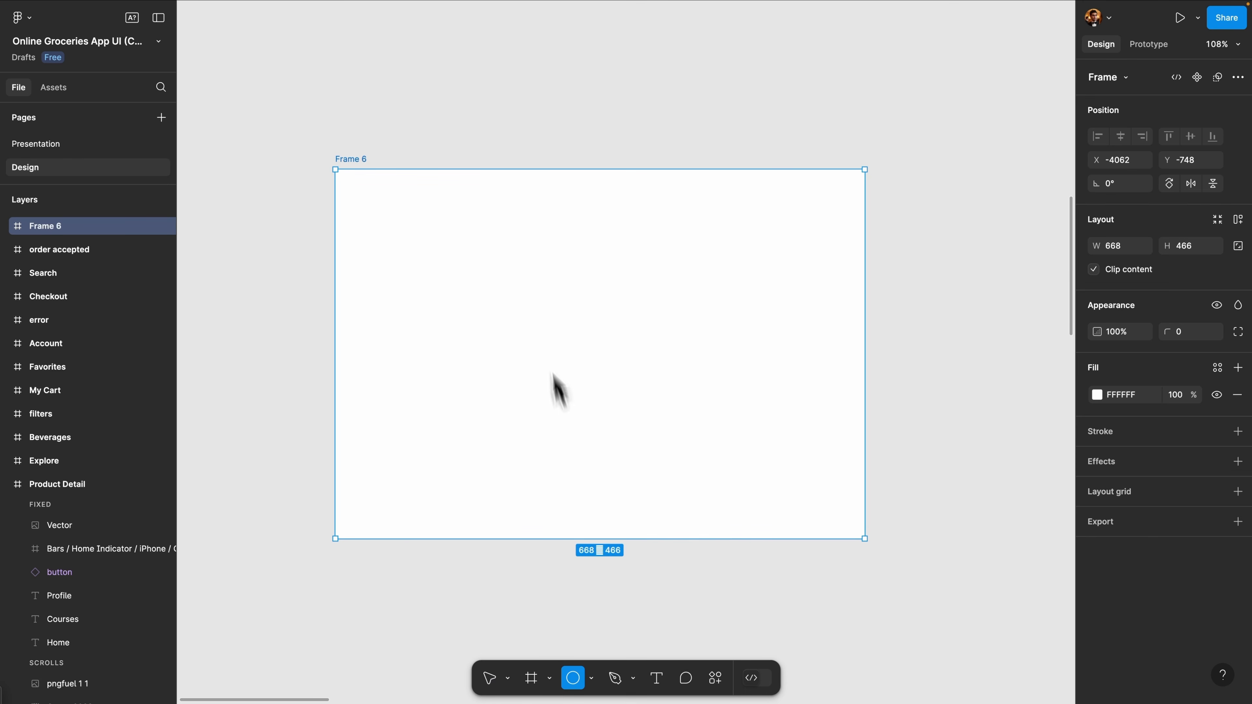
{"action": "left_click_drag", "start_coordinate": [524, 280], "coordinate": [669, 423]}
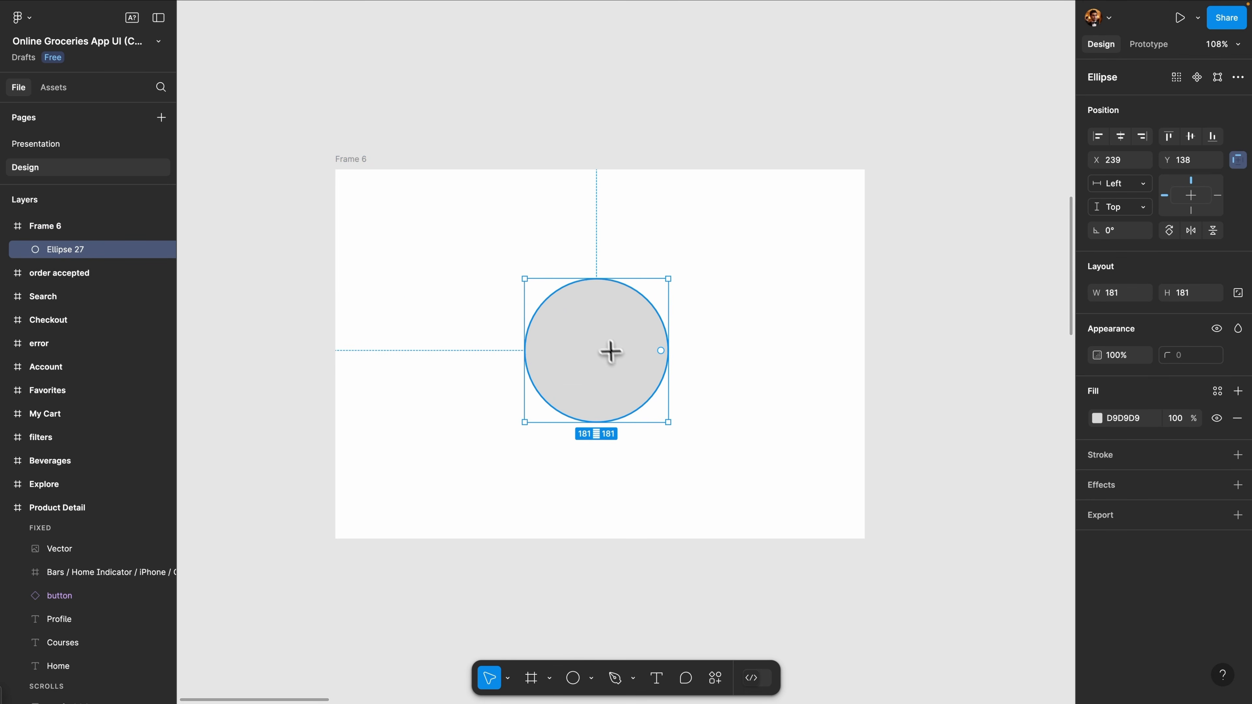
Fill the circle with the page's green colour 53B175
{"action": "left_click", "coordinate": [1097, 418]}
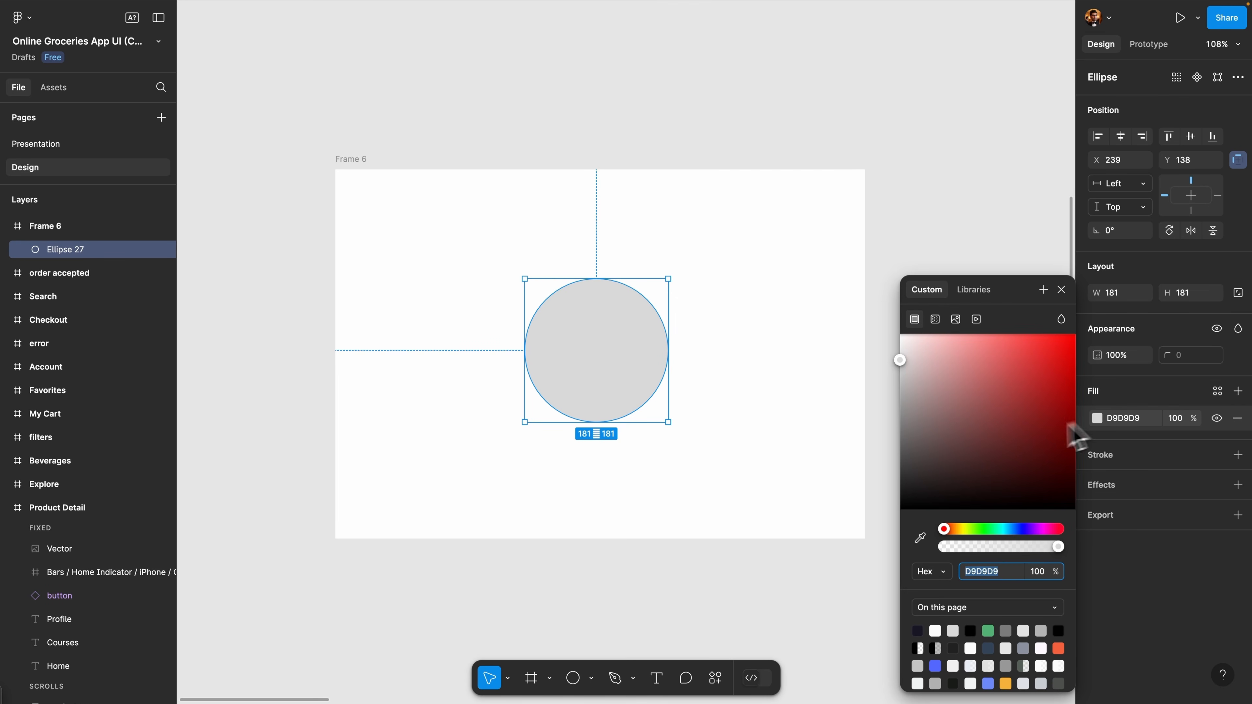
{"action": "left_click", "coordinate": [988, 631]}
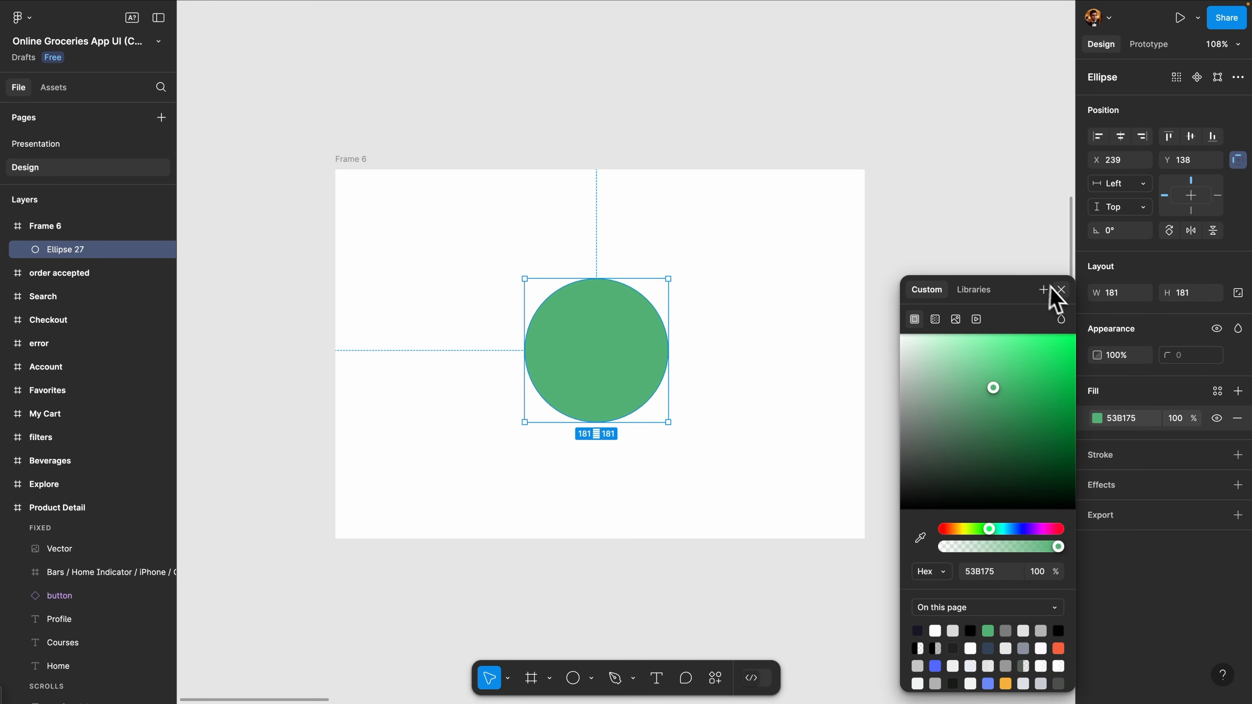
{"action": "left_click", "coordinate": [1062, 290]}
Rename the new frame as Frame
{"action": "scroll", "coordinate": [597, 192], "scroll_direction": "up", "scroll_amount": 3}
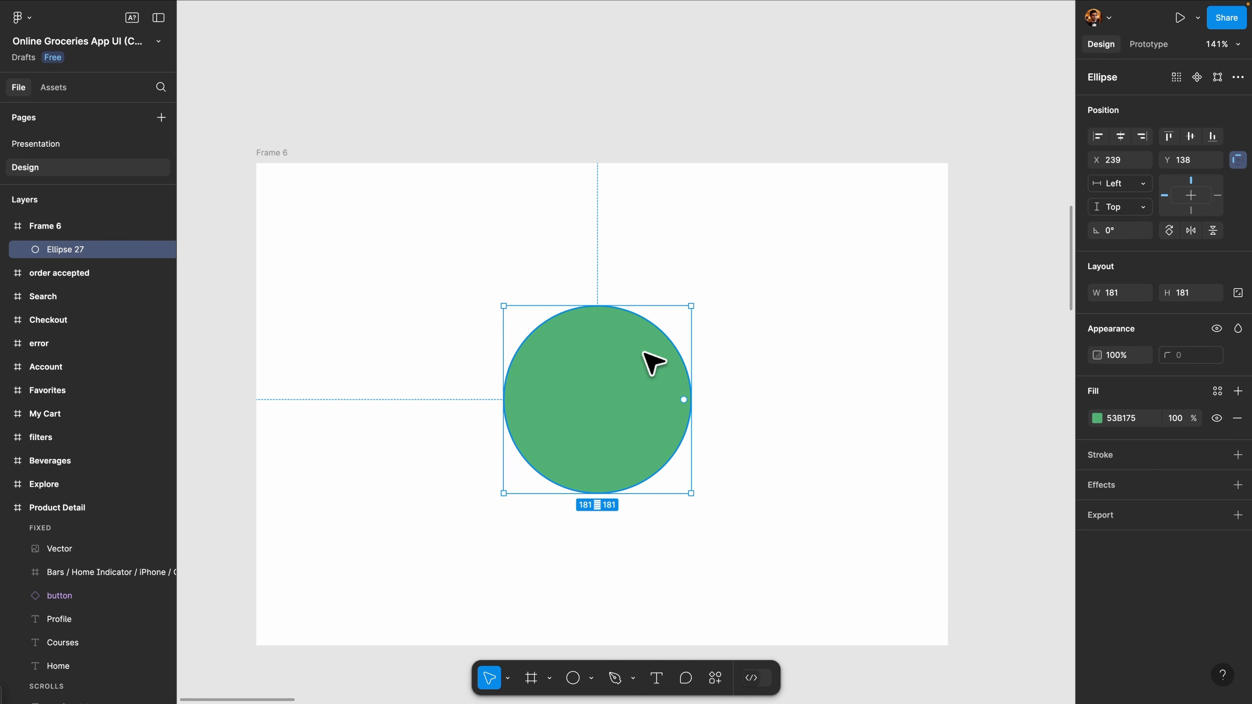
{"action": "left_click", "coordinate": [279, 154]}
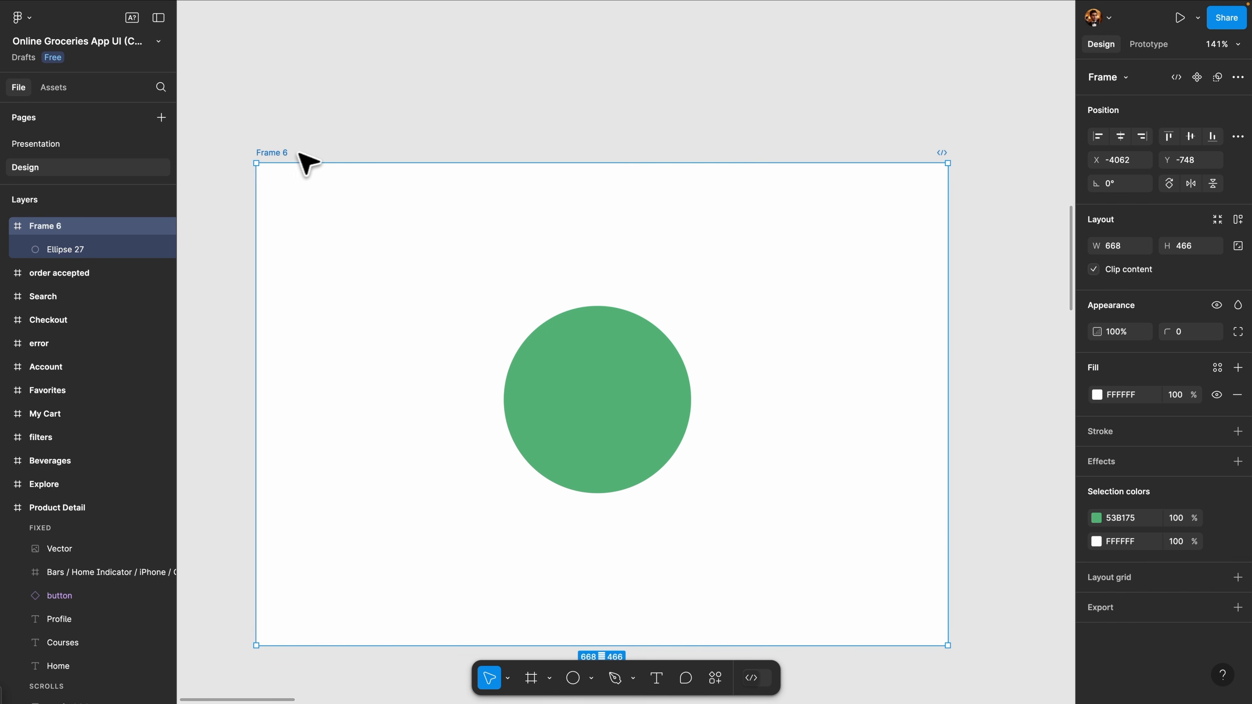
{"action": "double_click", "coordinate": [59, 227]}
{"action": "key", "text": "BackSpace"}
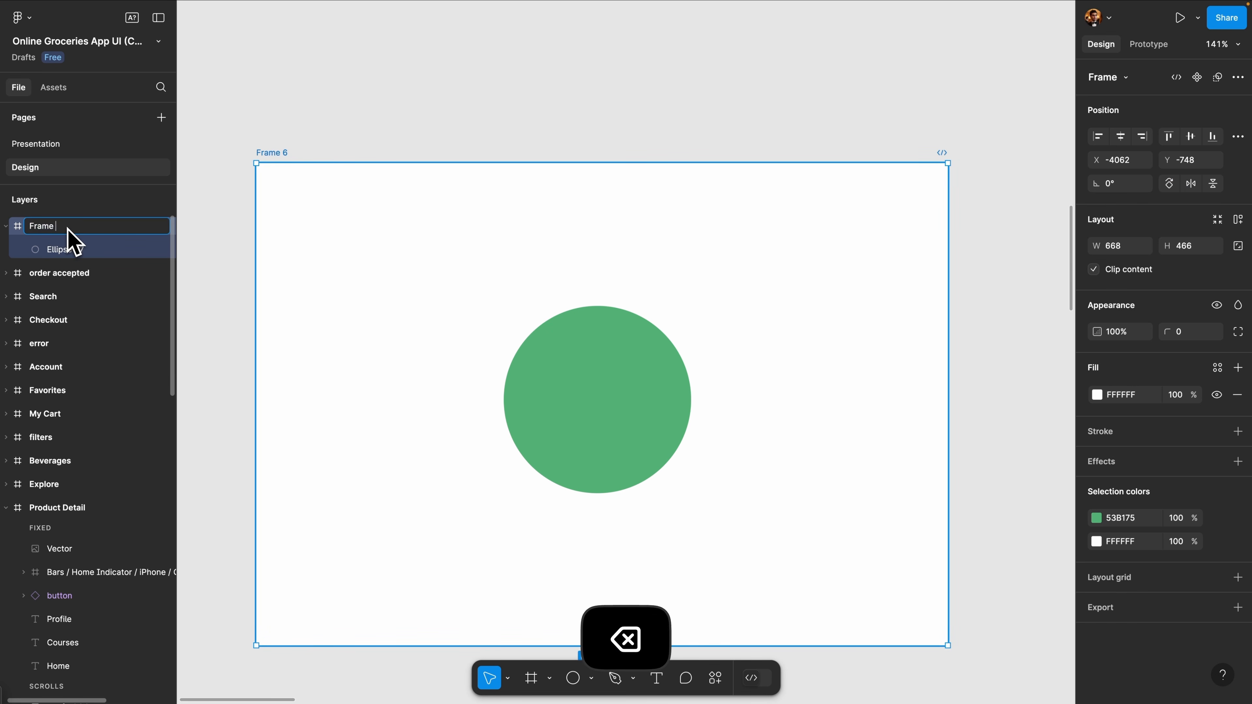
{"action": "left_click", "coordinate": [595, 372]}
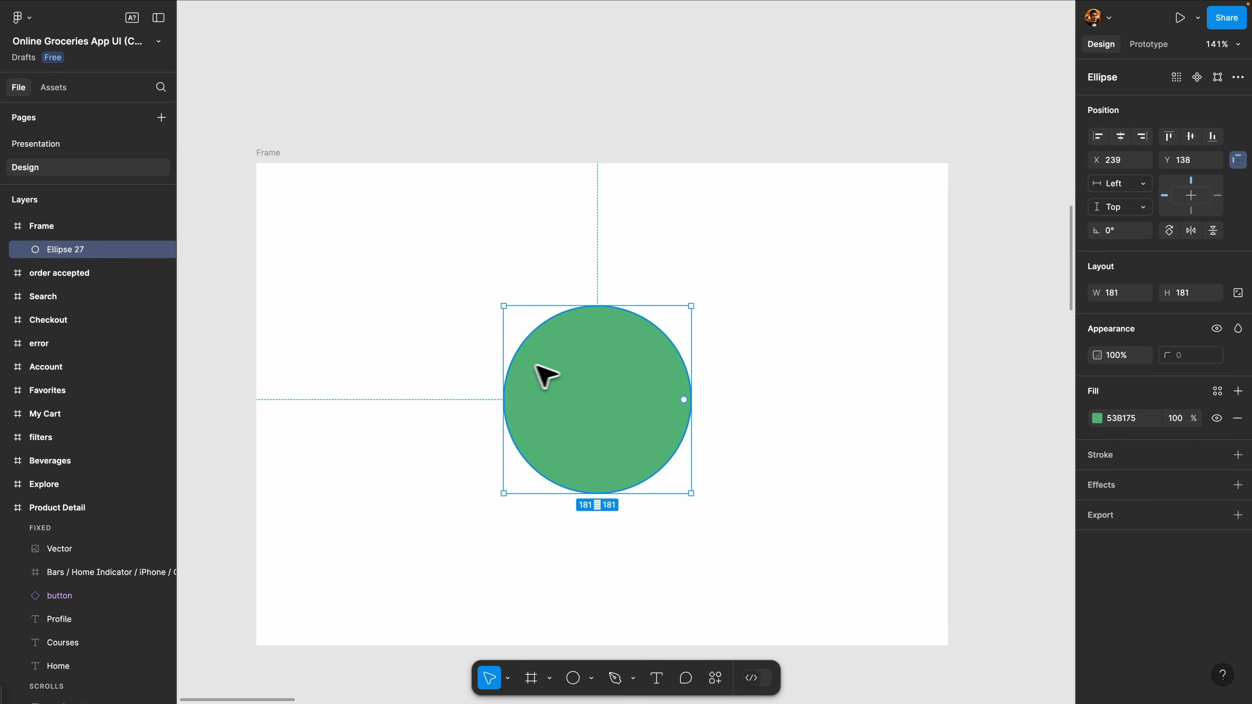
Examine the horizontal and vertical constraint options available for the circle inside the frame
{"action": "left_click", "coordinate": [270, 170]}
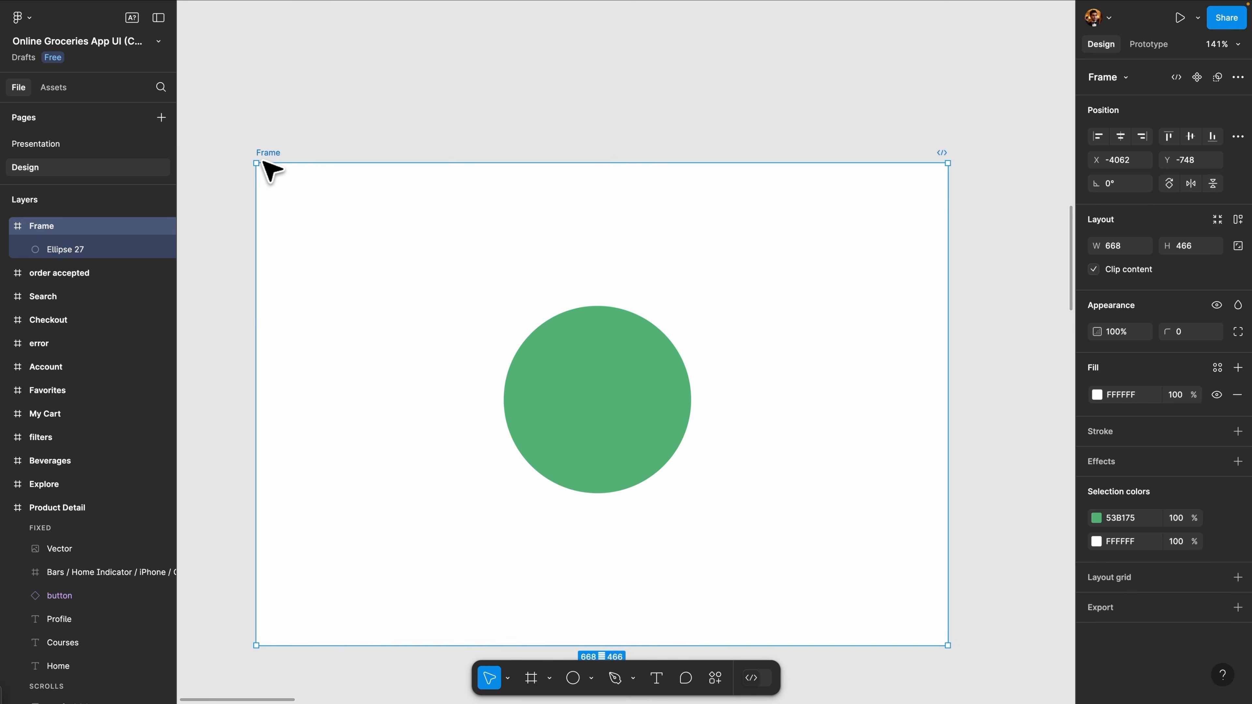
{"action": "left_click", "coordinate": [551, 339]}
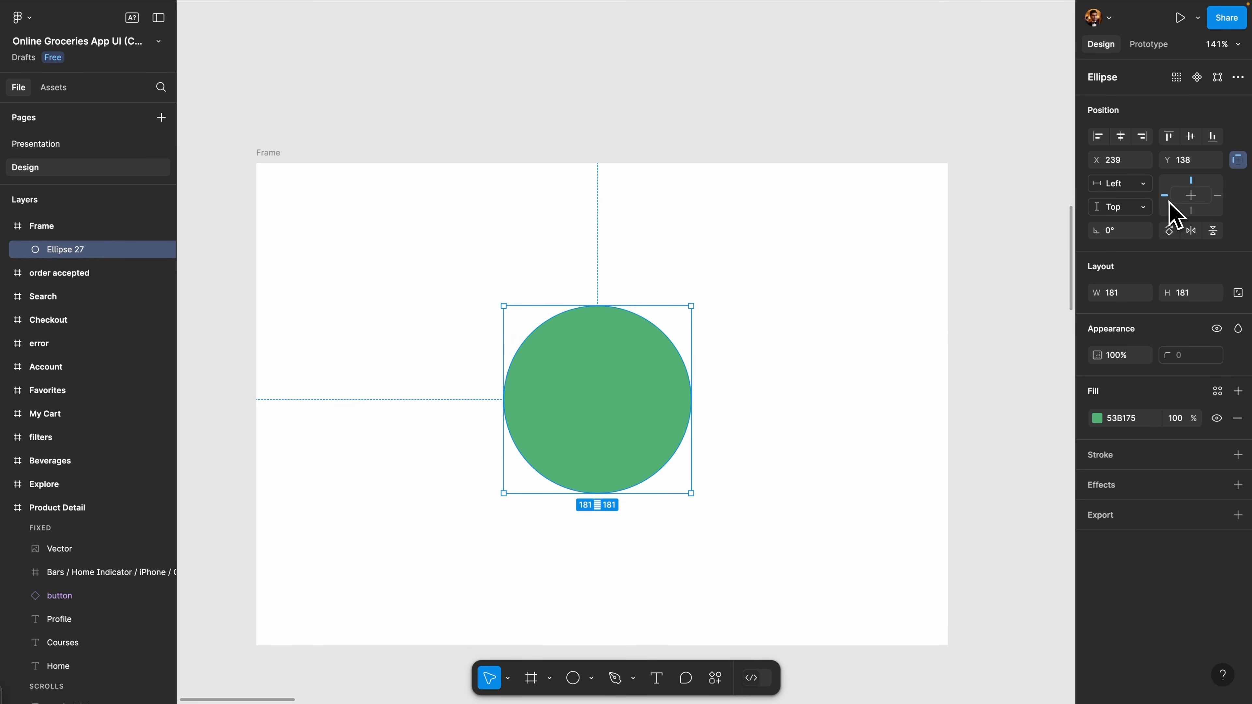
{"action": "left_click", "coordinate": [1143, 185]}
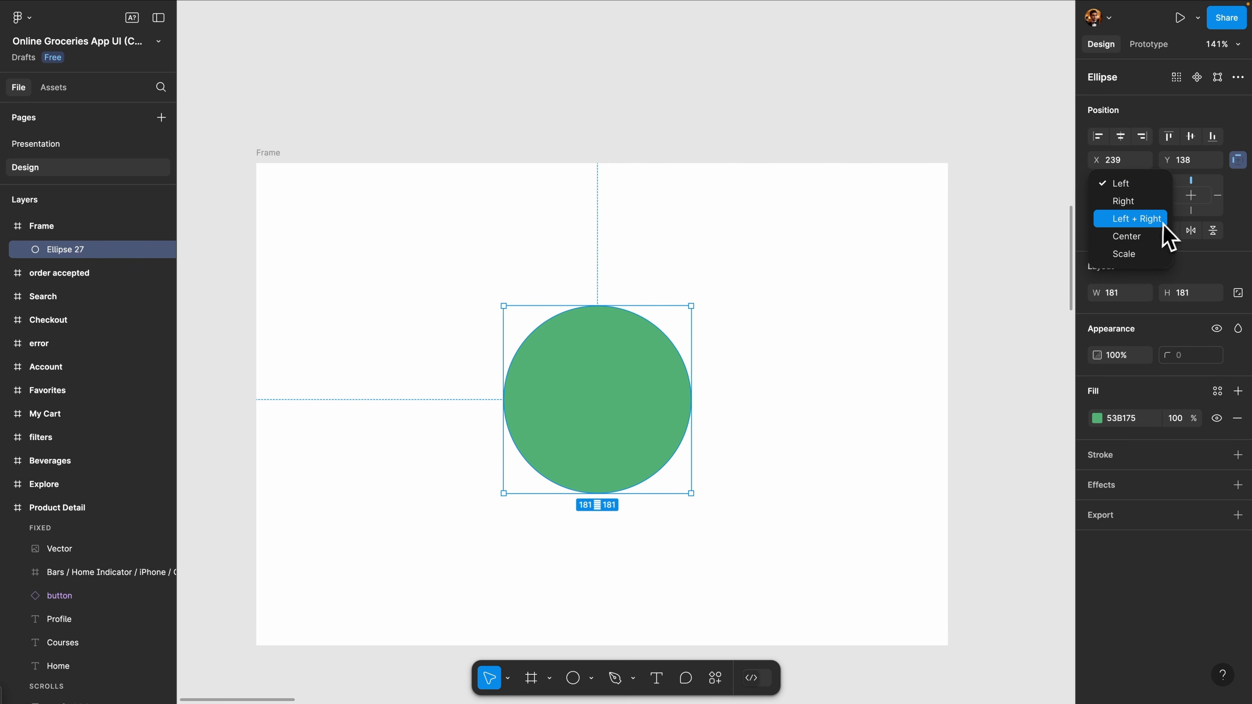
{"action": "left_click", "coordinate": [1191, 266]}
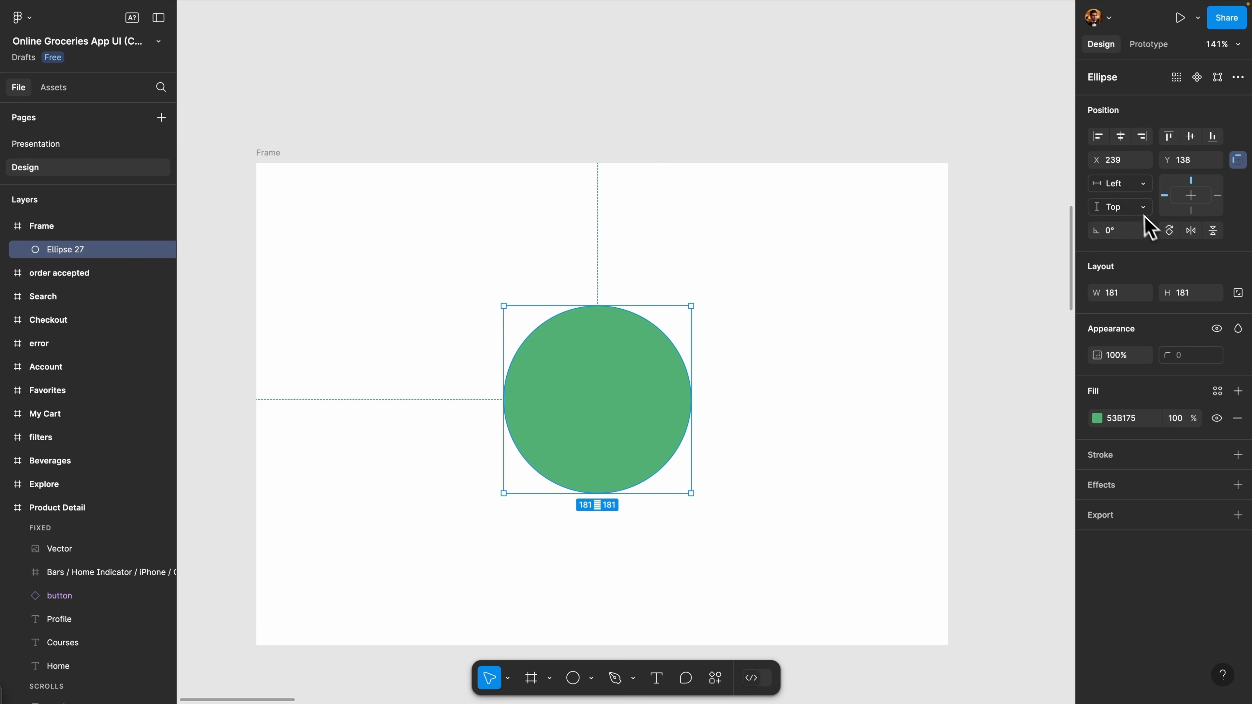
{"action": "left_click", "coordinate": [1137, 206]}
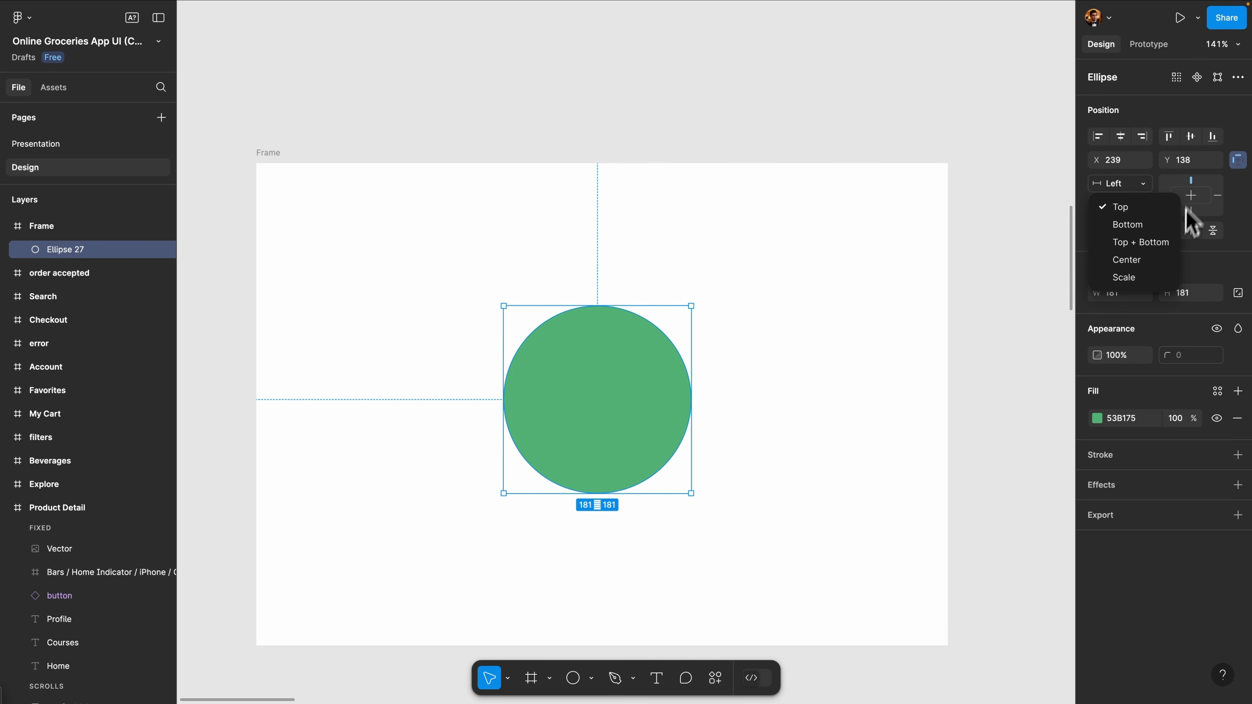
{"action": "left_click", "coordinate": [701, 212]}
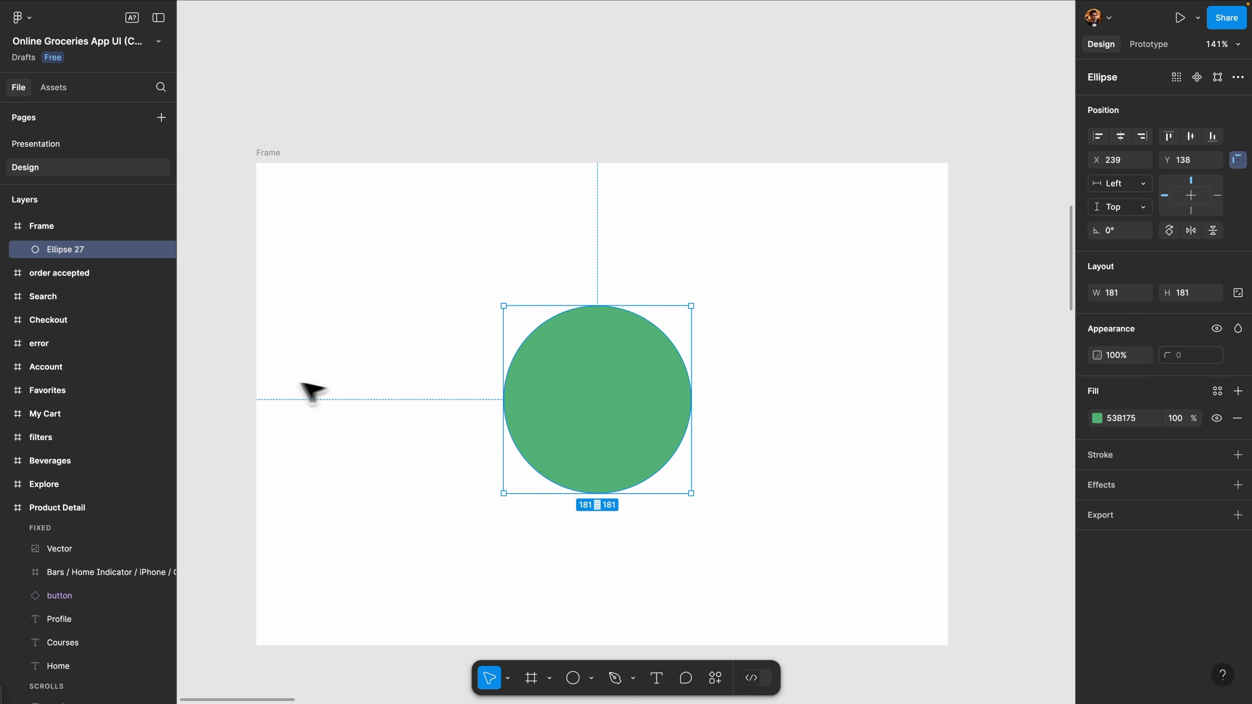
Test the circle's Left and Top constraints by widening the frame to about 775, followed by making it narrower and taller
{"action": "left_click", "coordinate": [275, 163]}
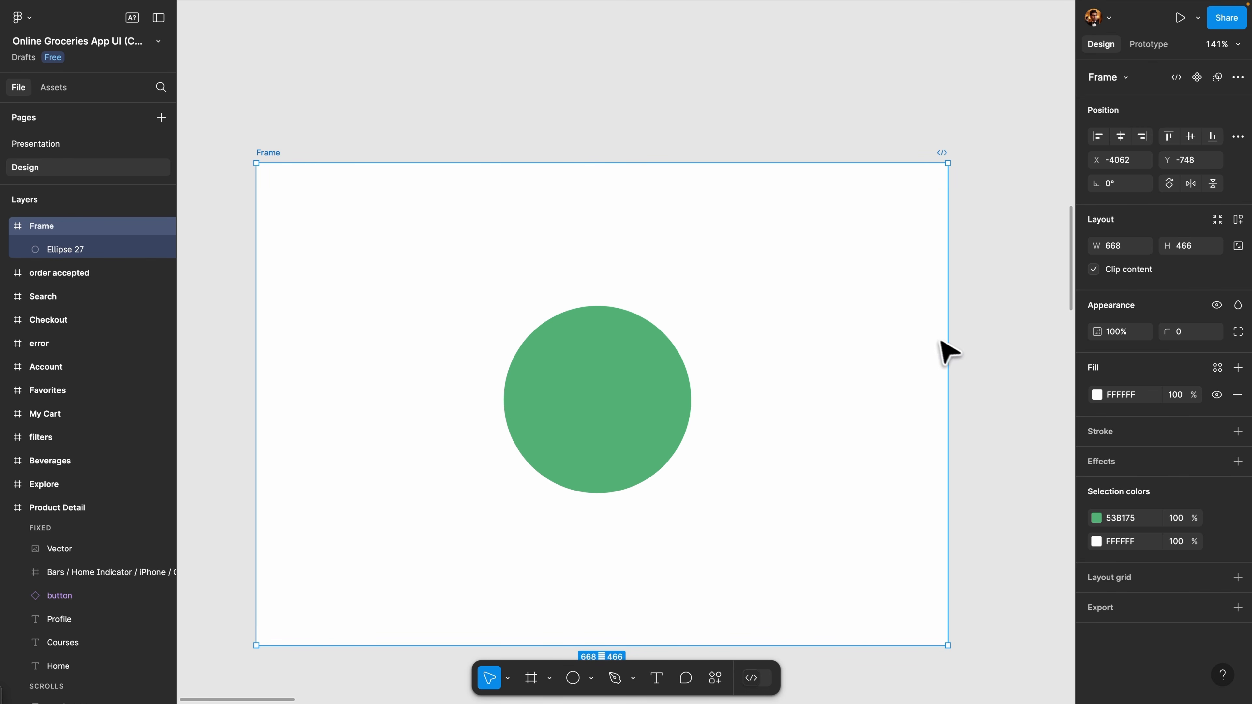
{"action": "left_click", "coordinate": [515, 390]}
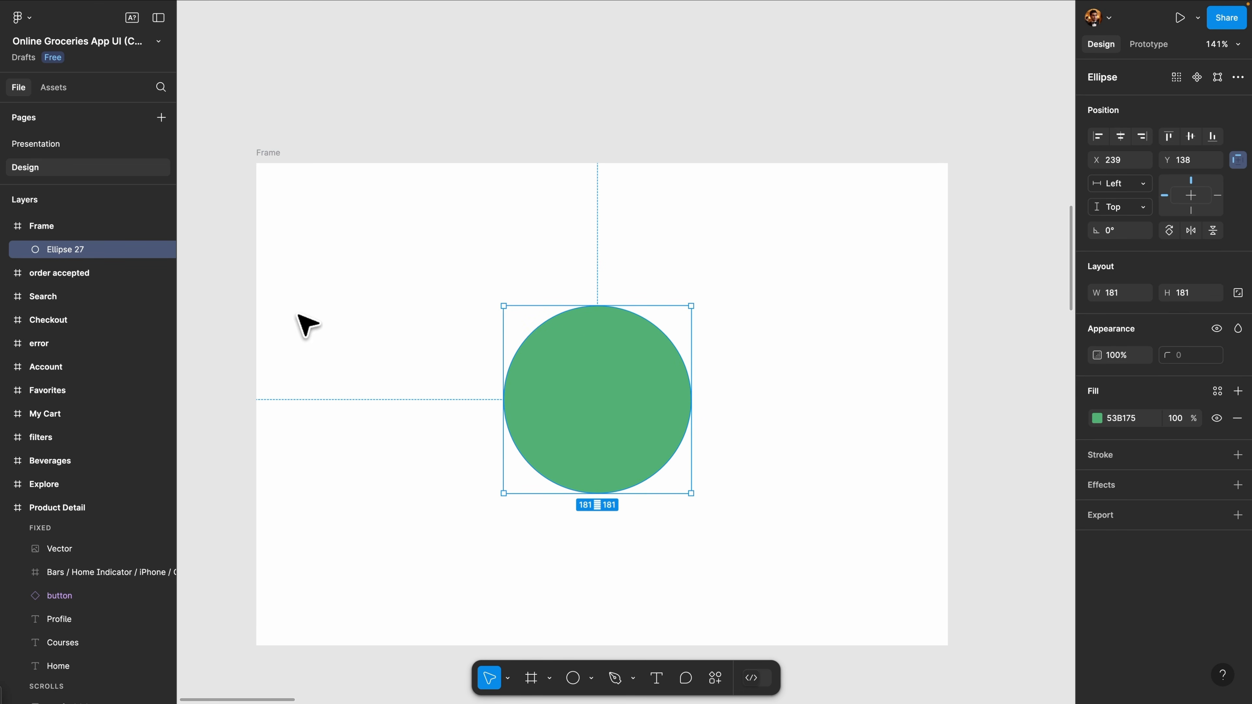
{"action": "left_click", "coordinate": [279, 172]}
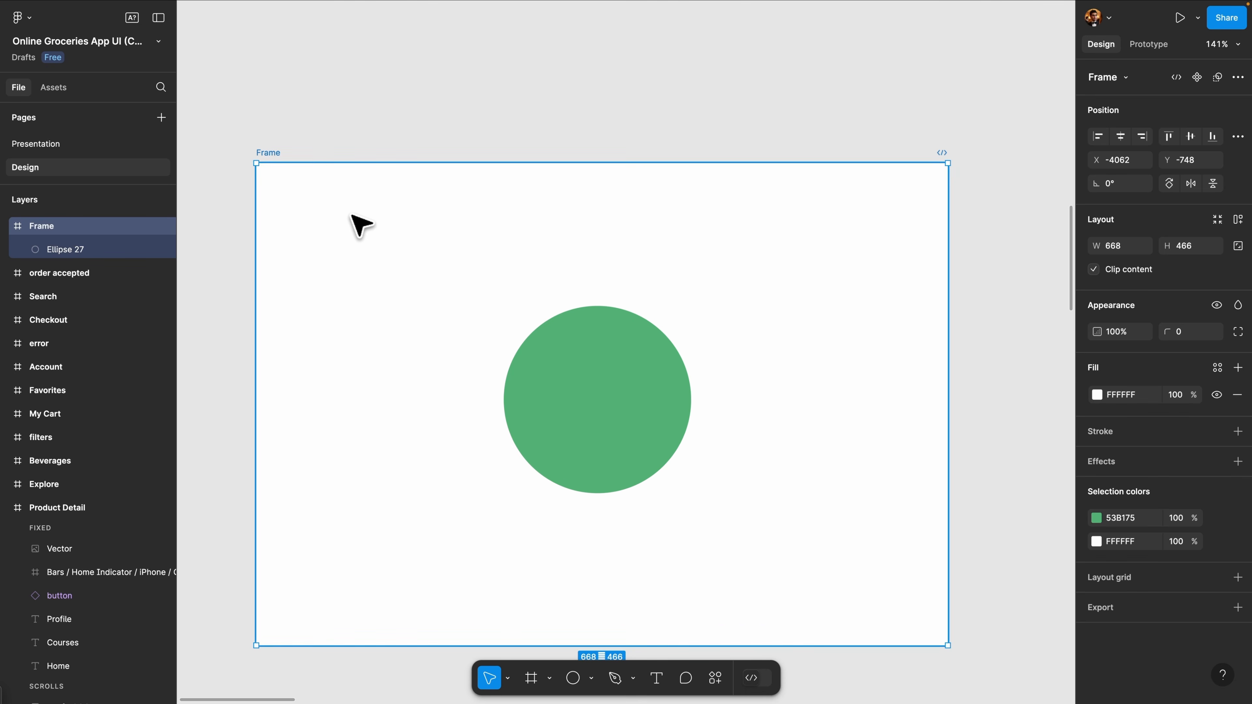
{"action": "scroll", "coordinate": [349, 220], "scroll_direction": "down", "scroll_amount": 2}
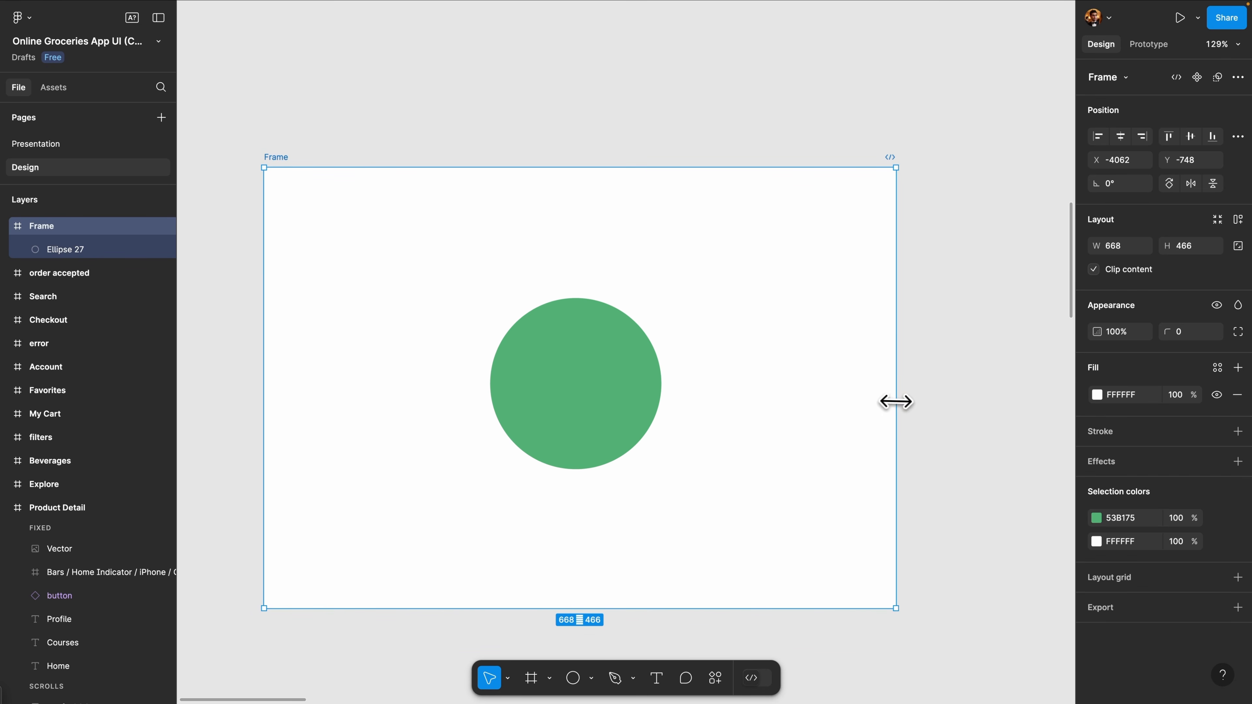
{"action": "left_click_drag", "start_coordinate": [896, 401], "coordinate": [955, 403]}
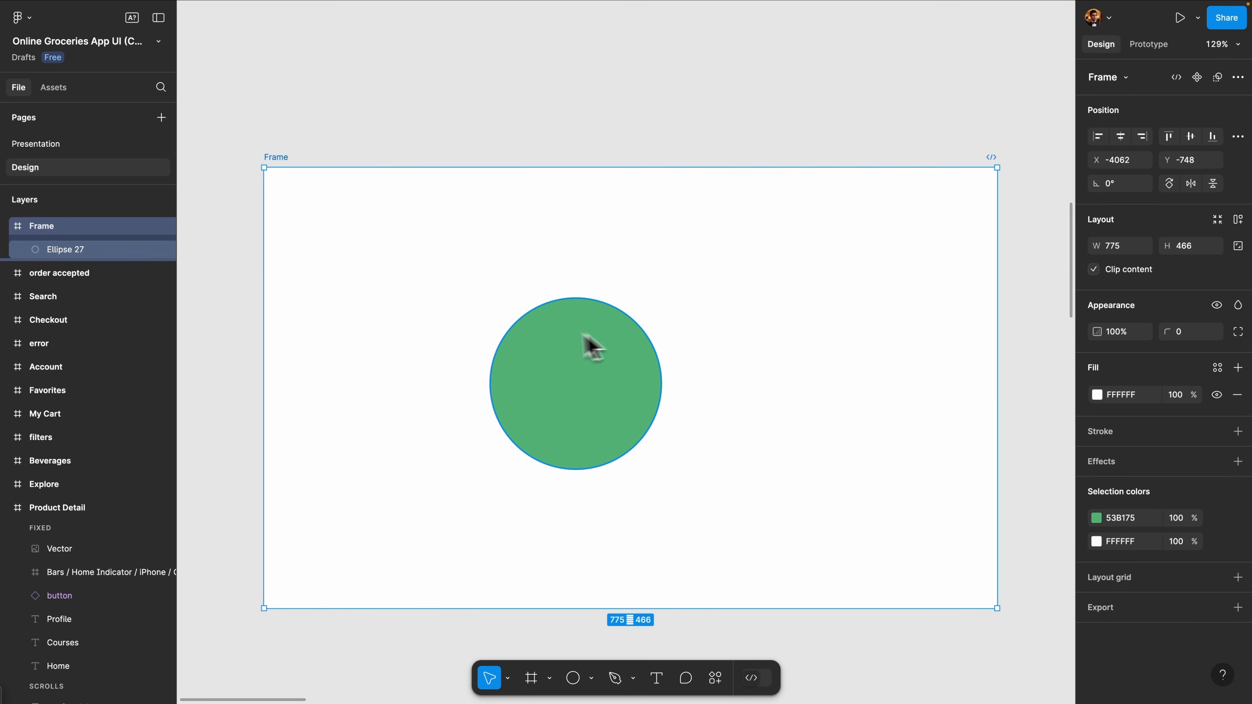
{"action": "scroll", "coordinate": [641, 444], "scroll_direction": "down", "scroll_amount": 3}
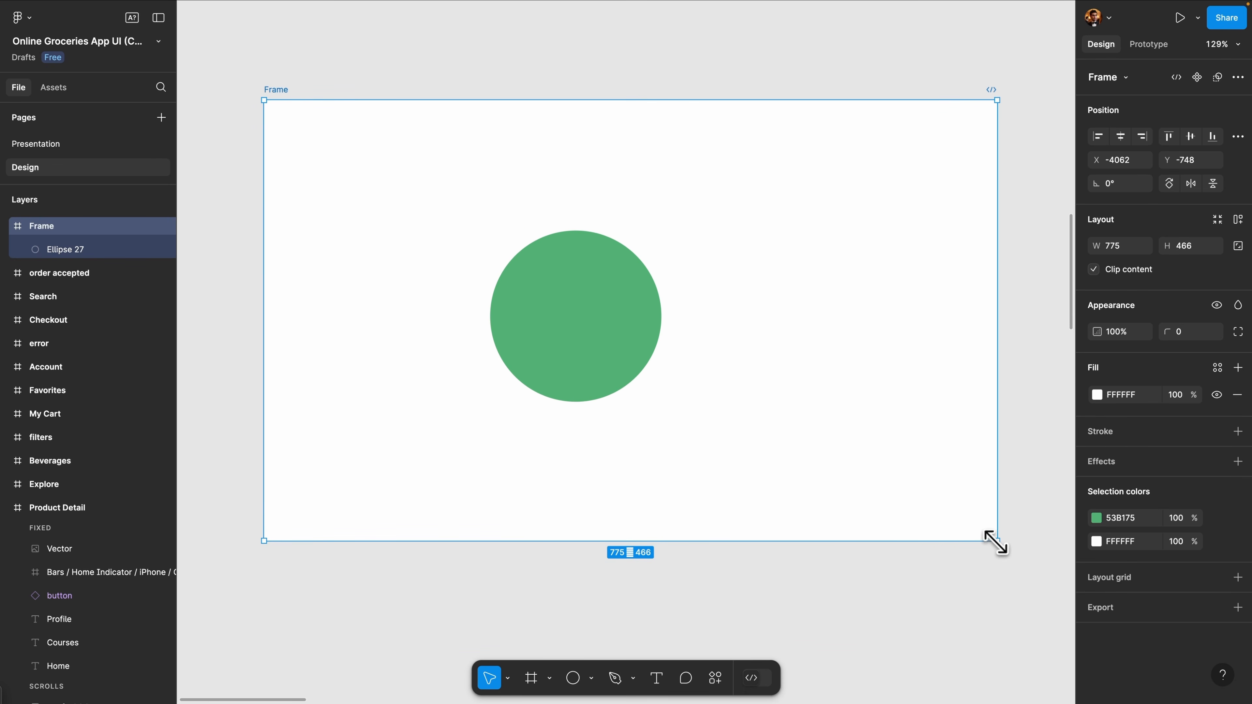
{"action": "left_click_drag", "start_coordinate": [997, 541], "coordinate": [944, 567]}
Set the circle's horizontal constraint to Right and test it by resizing the frame to about 838 × 521
{"action": "left_click", "coordinate": [631, 336]}
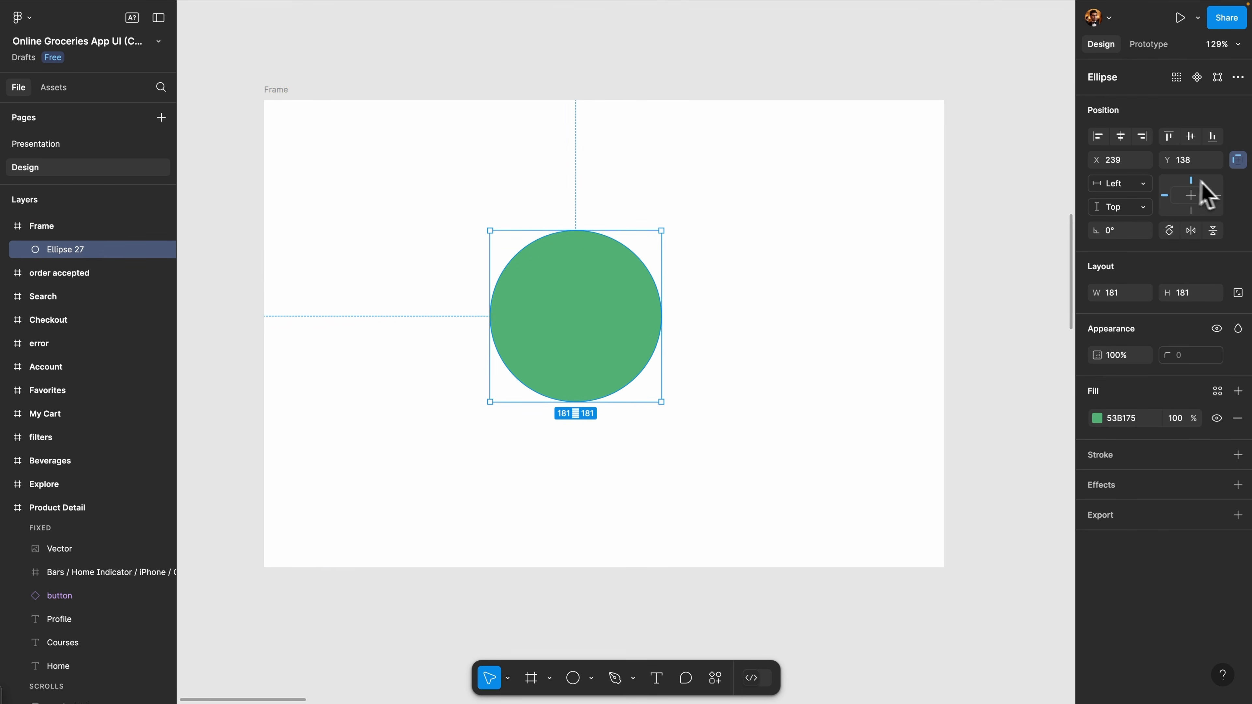
{"action": "left_click", "coordinate": [1218, 196]}
{"action": "scroll", "coordinate": [754, 227], "scroll_direction": "down", "scroll_amount": 3}
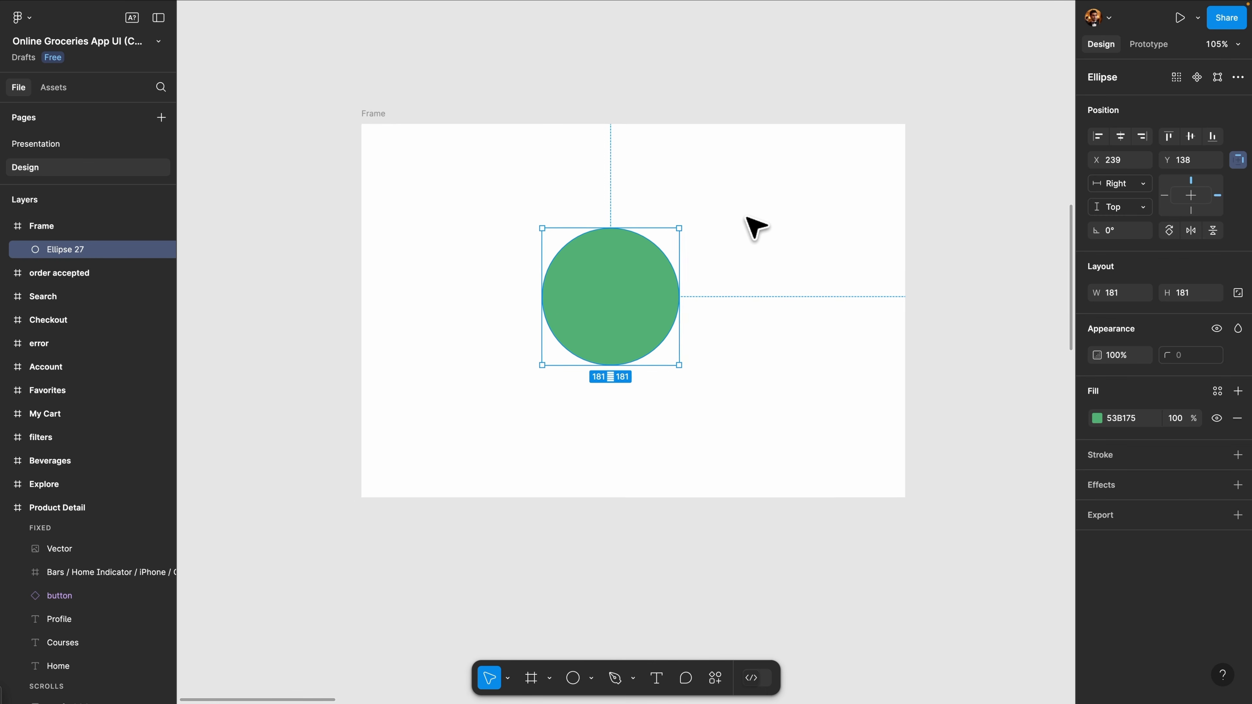
{"action": "scroll", "coordinate": [746, 217], "scroll_direction": "right", "scroll_amount": 1}
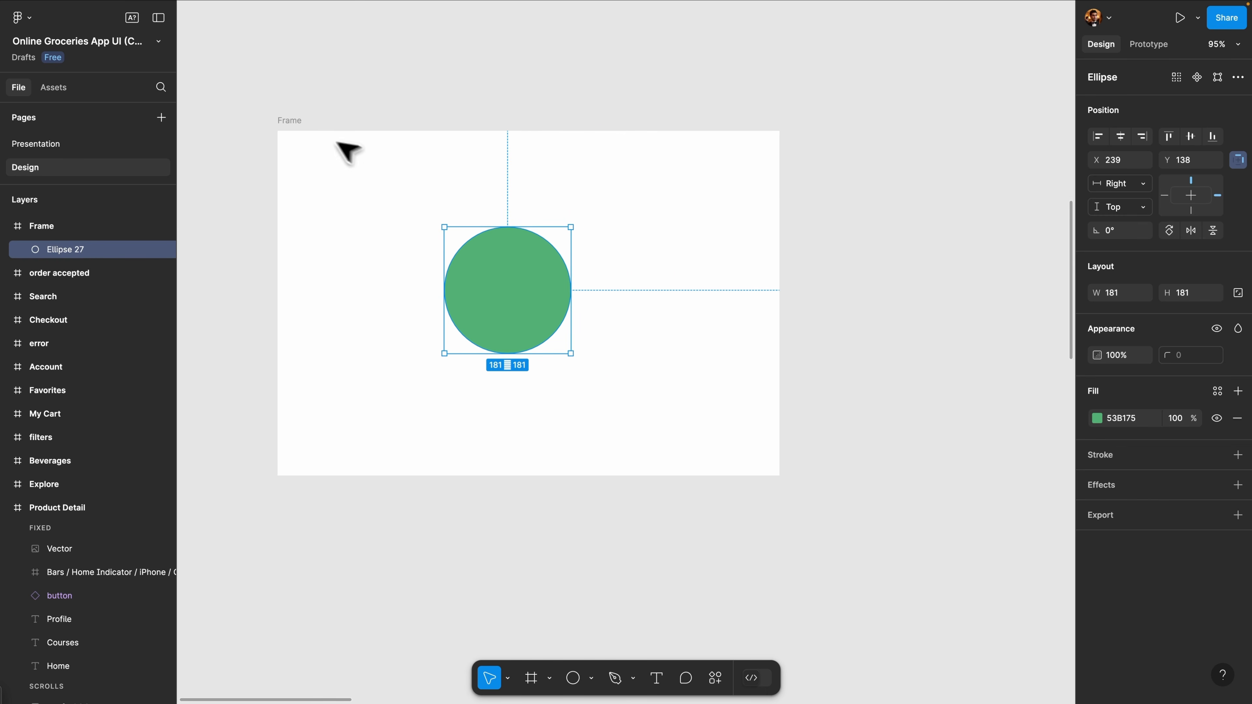
{"action": "left_click", "coordinate": [291, 121]}
{"action": "left_click_drag", "start_coordinate": [780, 476], "coordinate": [862, 494]}
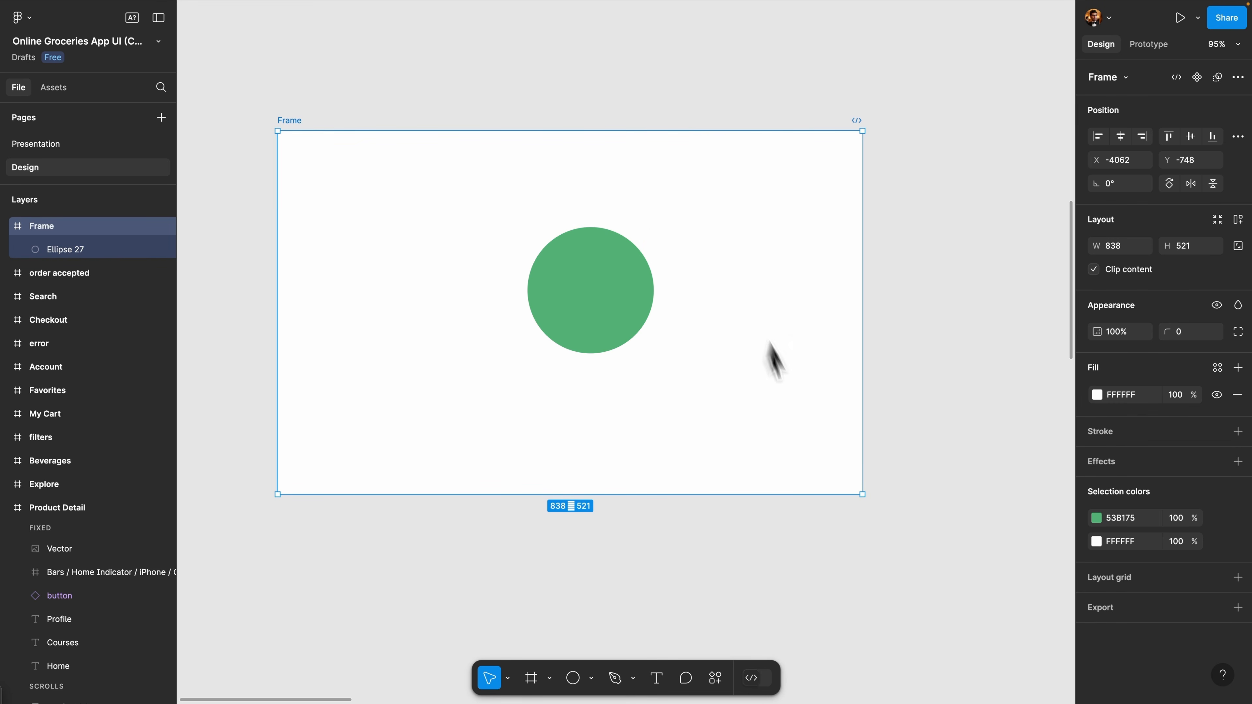
{"action": "left_click_drag", "start_coordinate": [864, 496], "coordinate": [716, 474]}
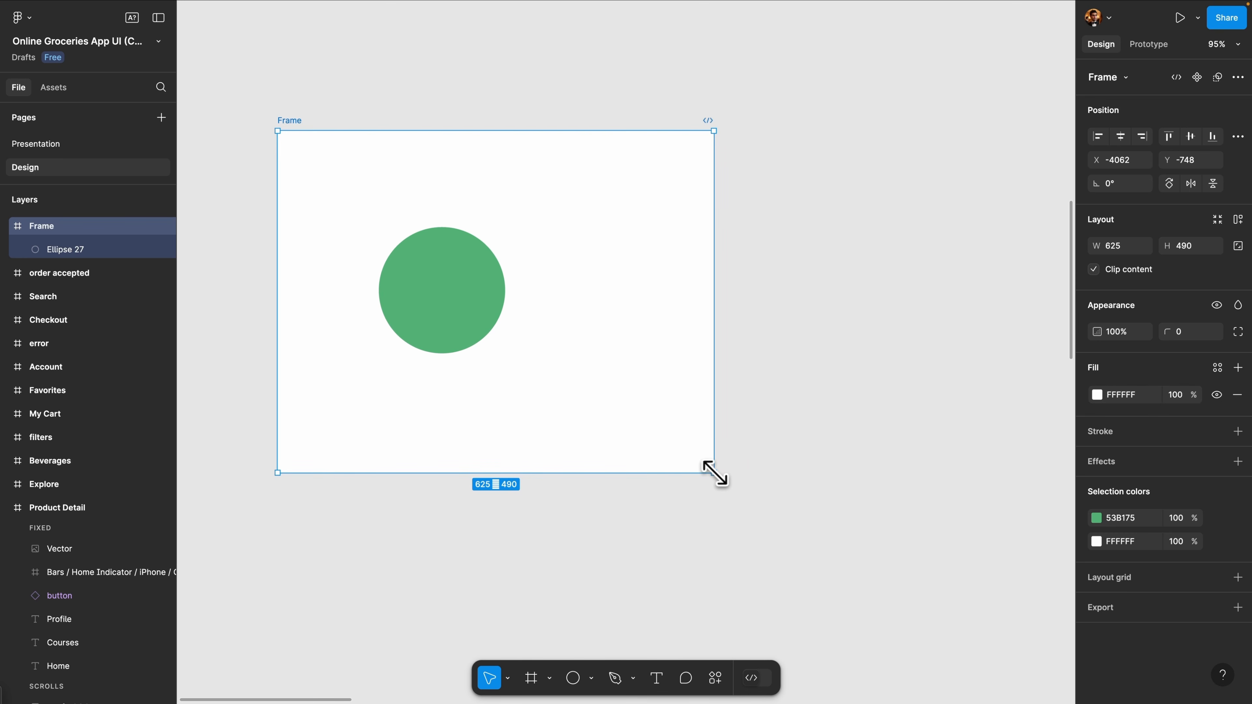
{"action": "key", "text": "super+z"}
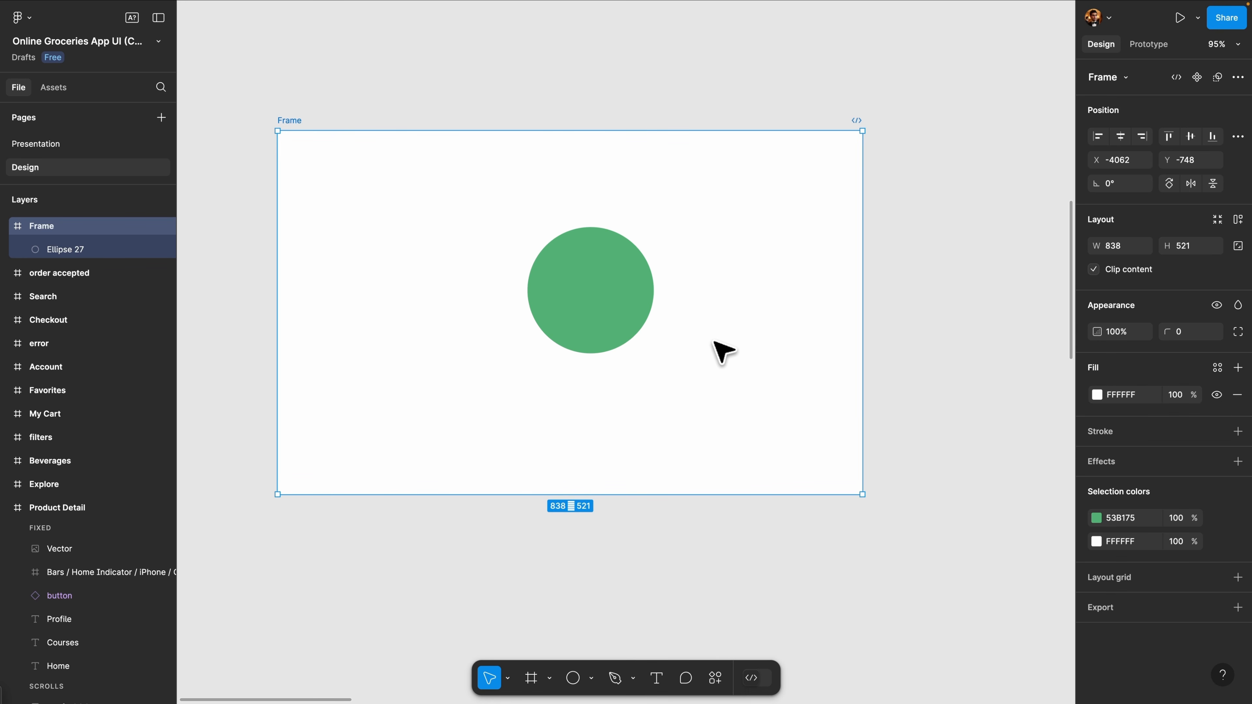
Centre the circle horizontally and vertically in the frame and set both of its constraints to Center
{"action": "left_click", "coordinate": [619, 306]}
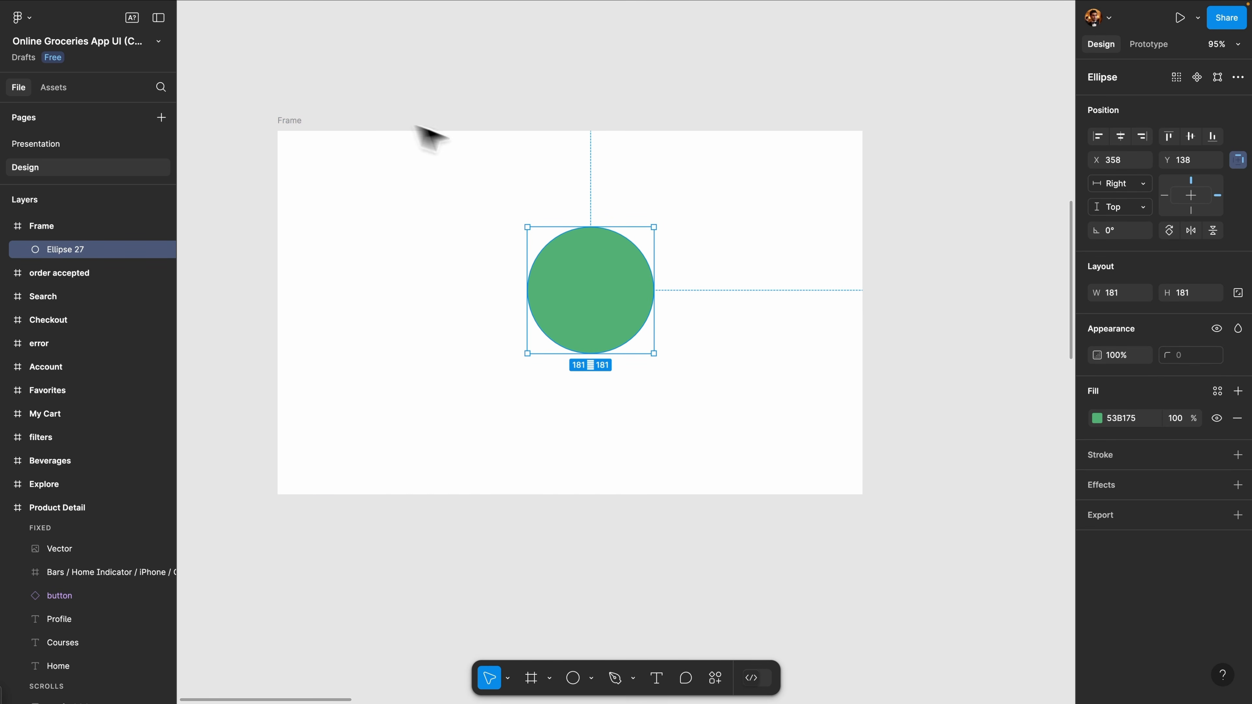
{"action": "left_click", "coordinate": [1126, 140]}
{"action": "left_click", "coordinate": [1191, 138]}
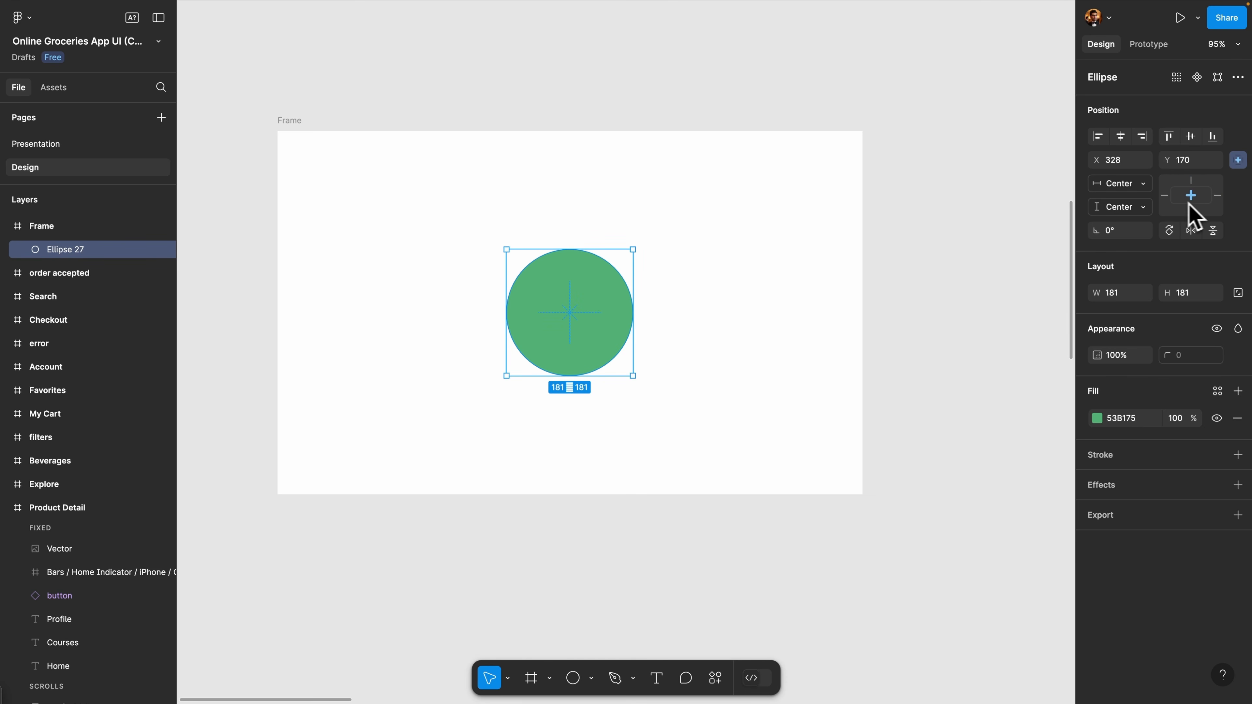
Test the circle's Center constraints by resizing the frame to about 774 × 592
{"action": "left_click", "coordinate": [295, 122]}
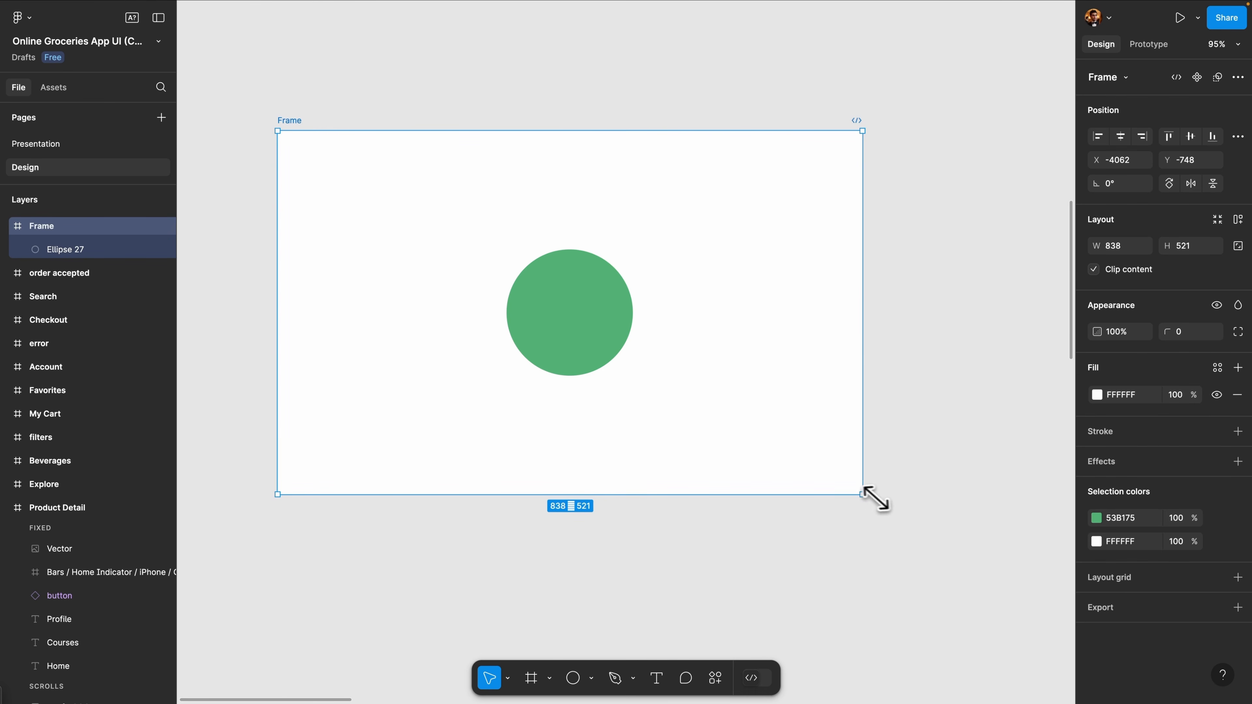
{"action": "left_click_drag", "start_coordinate": [862, 495], "coordinate": [818, 544]}
Set the circle's horizontal constraint to Left + Right, test it by widening the frame to about 894, and undo the resize
{"action": "key", "text": "Return"}
{"action": "left_click", "coordinate": [1121, 183]}
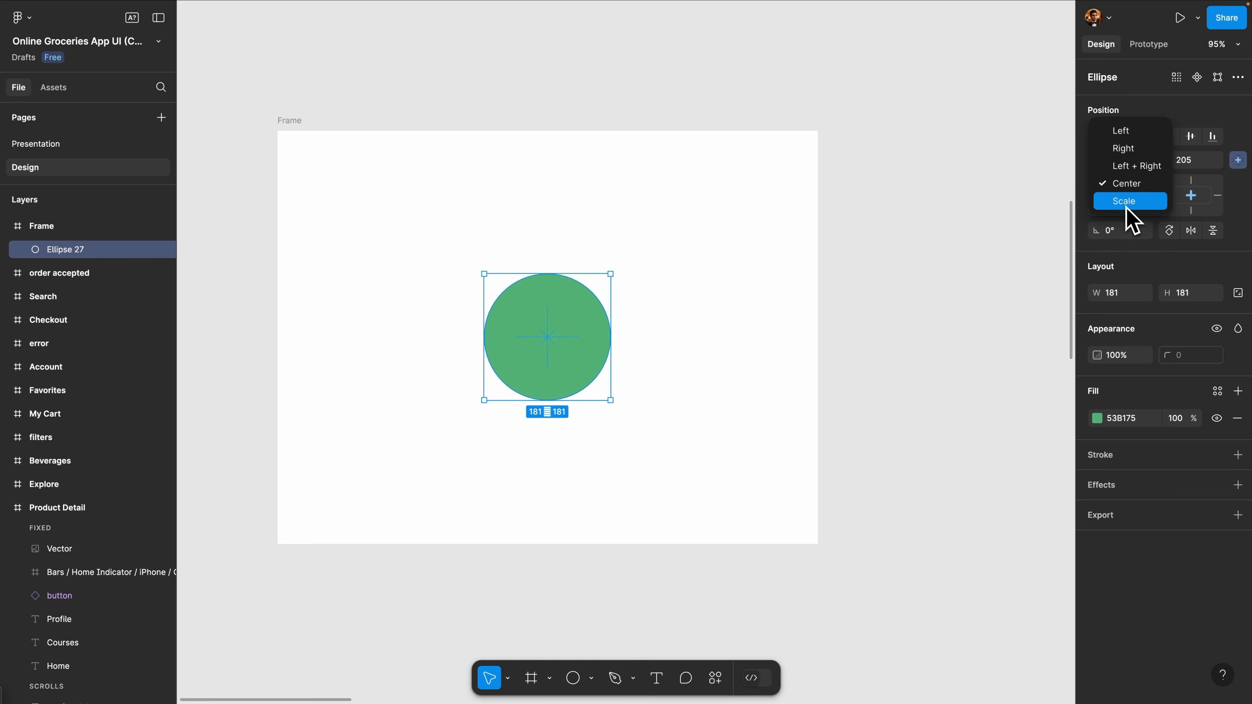
{"action": "left_click", "coordinate": [1134, 167]}
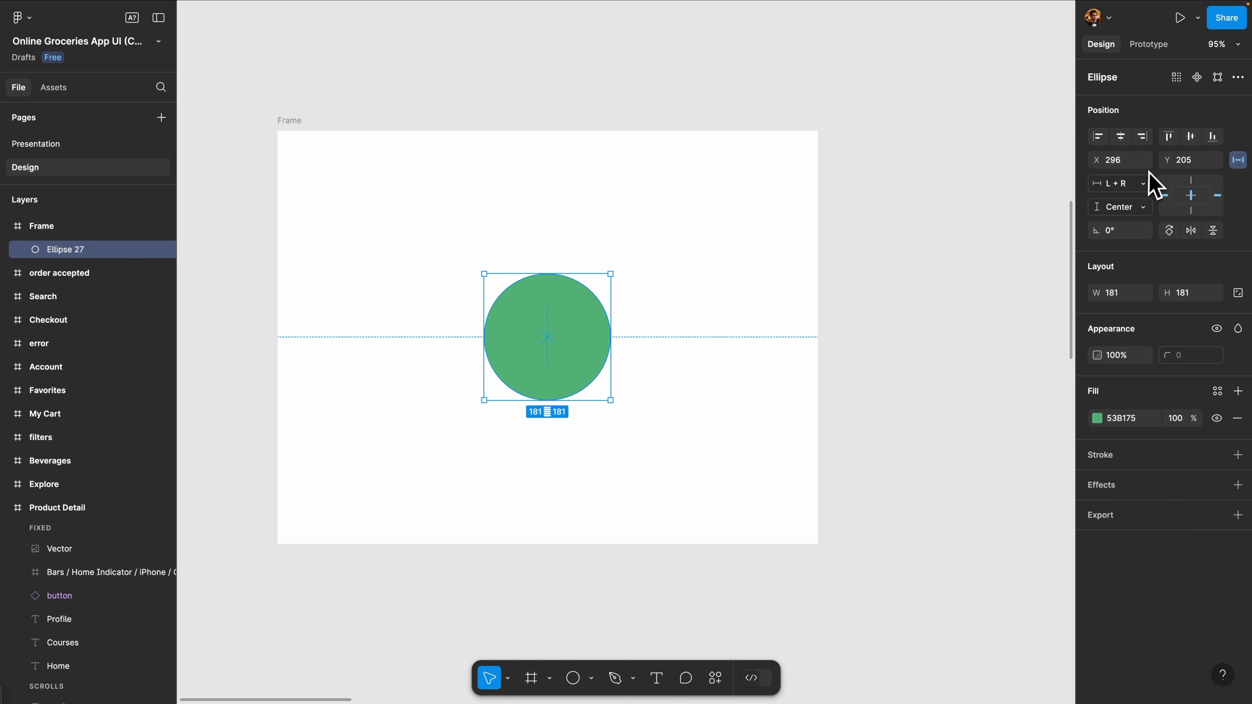
{"action": "left_click", "coordinate": [301, 121]}
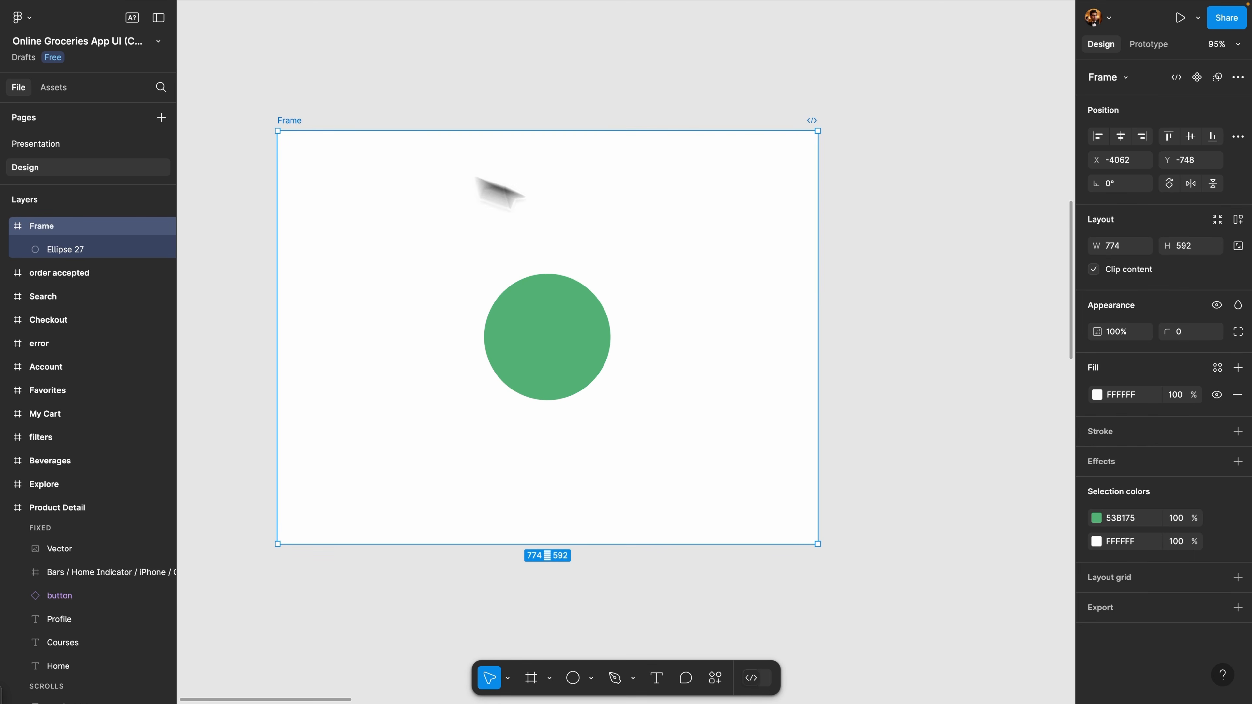
{"action": "left_click_drag", "start_coordinate": [818, 282], "coordinate": [901, 284]}
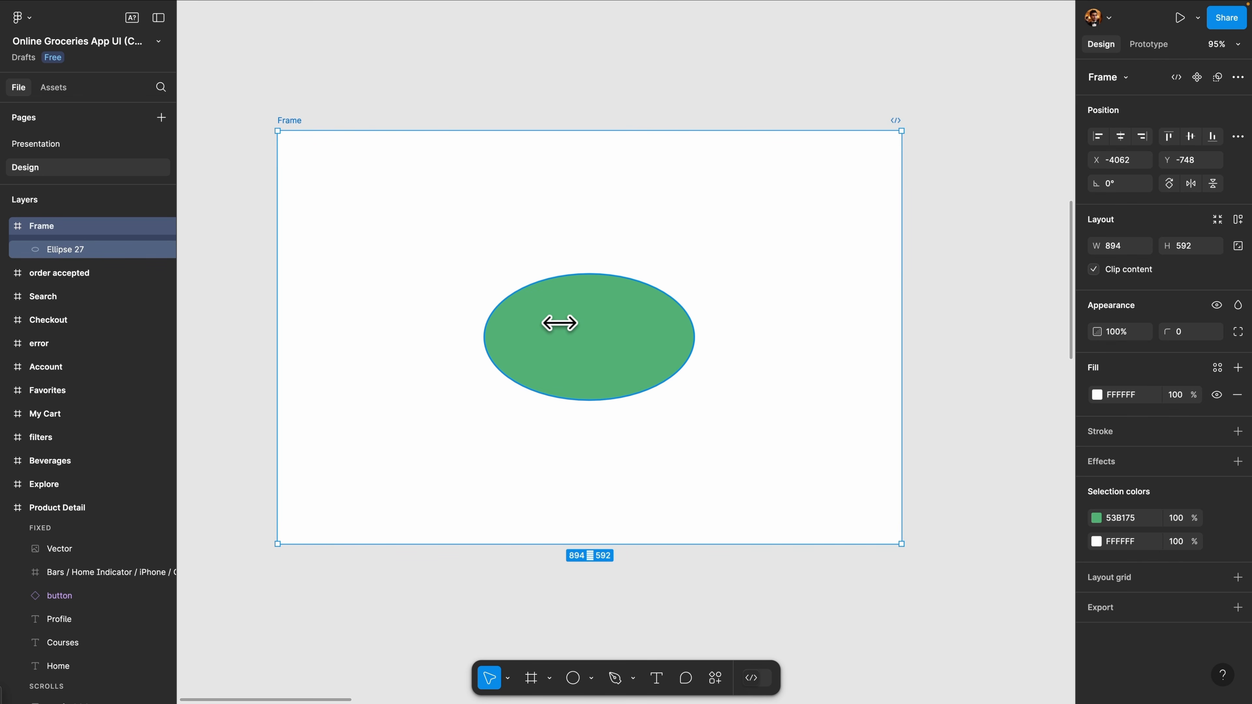
{"action": "key", "text": "super+z"}
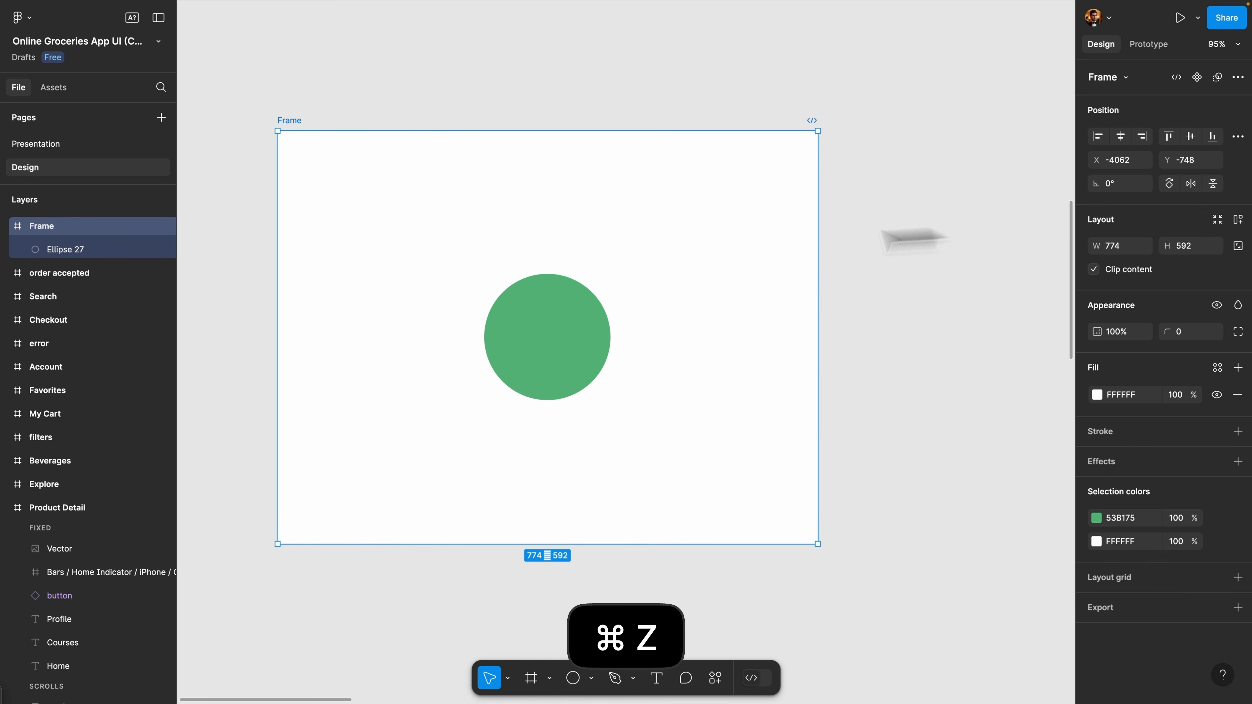
Set the circle's horizontal constraint to Scale and test it by widening the frame to about 1028
{"action": "left_click", "coordinate": [540, 291]}
{"action": "left_click", "coordinate": [1143, 185]}
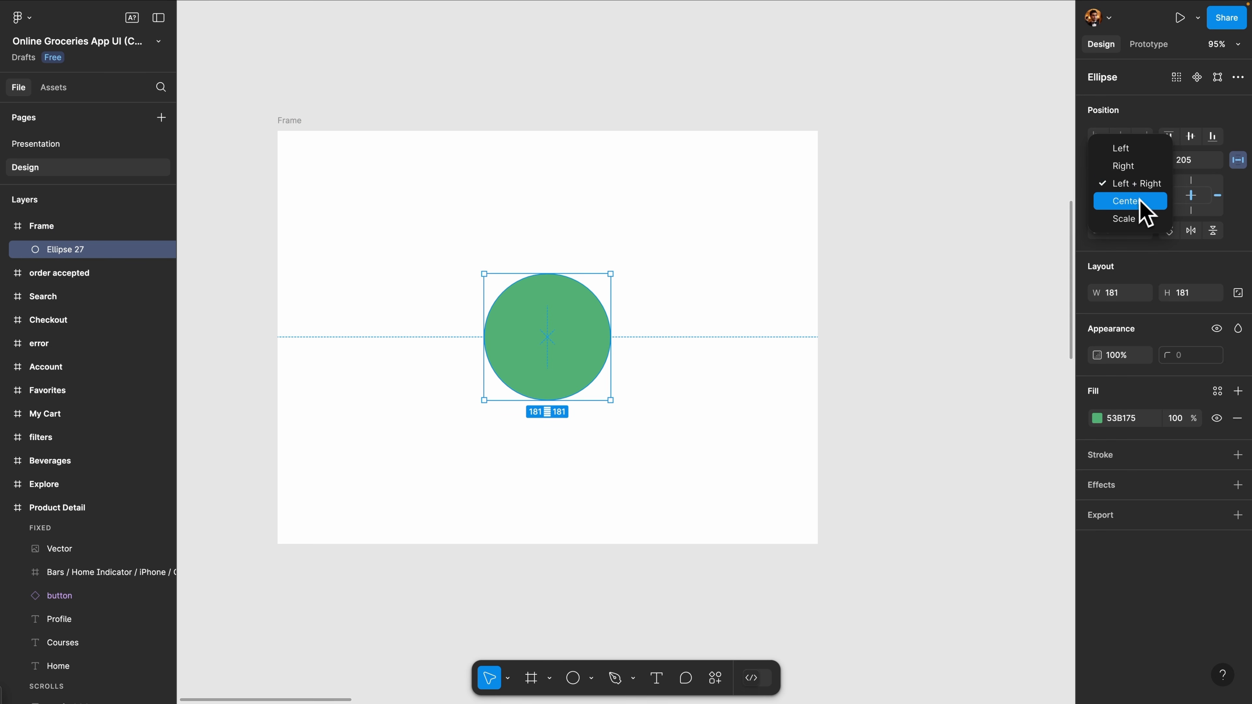
{"action": "left_click", "coordinate": [1136, 220]}
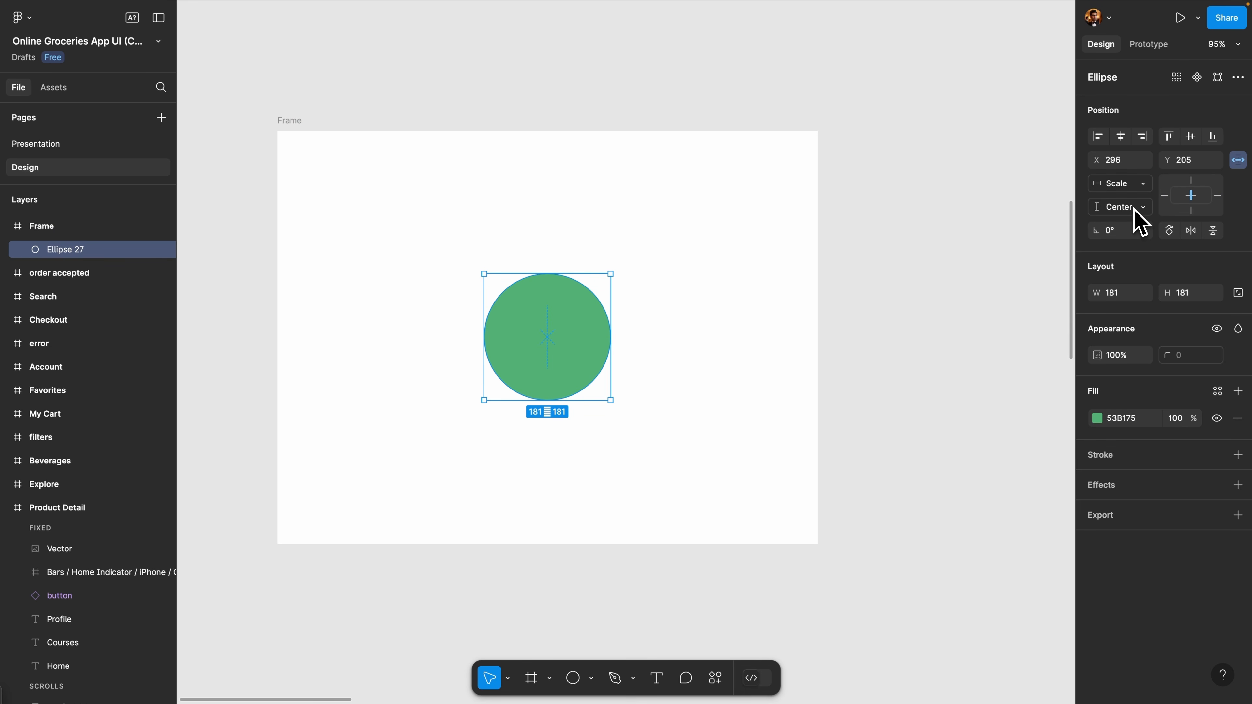
{"action": "left_click", "coordinate": [315, 138]}
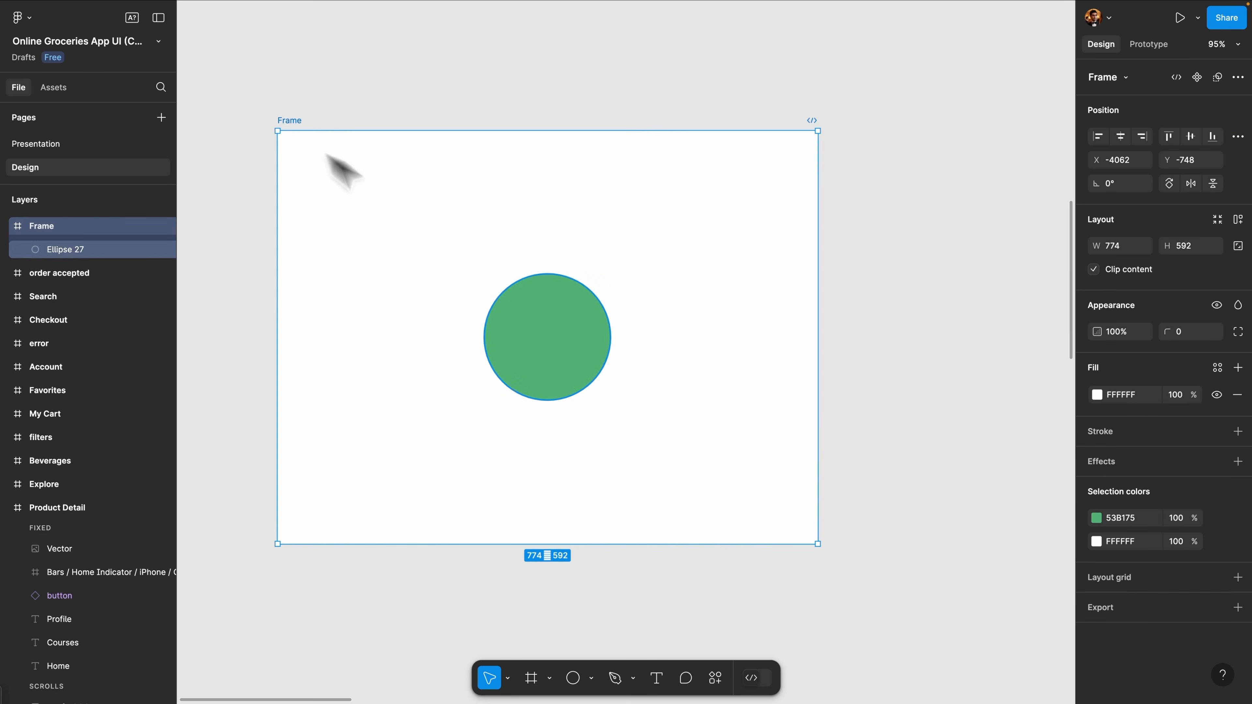
{"action": "left_click_drag", "start_coordinate": [818, 423], "coordinate": [995, 419]}
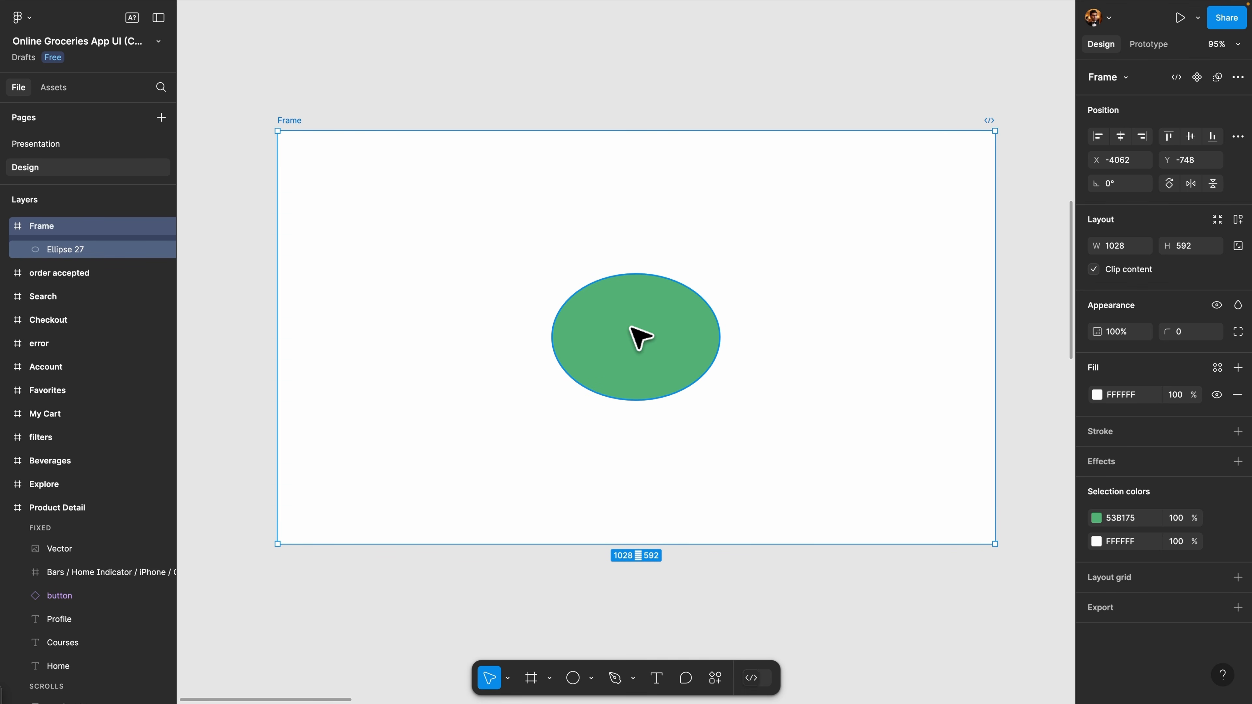
{"action": "left_click", "coordinate": [636, 337]}
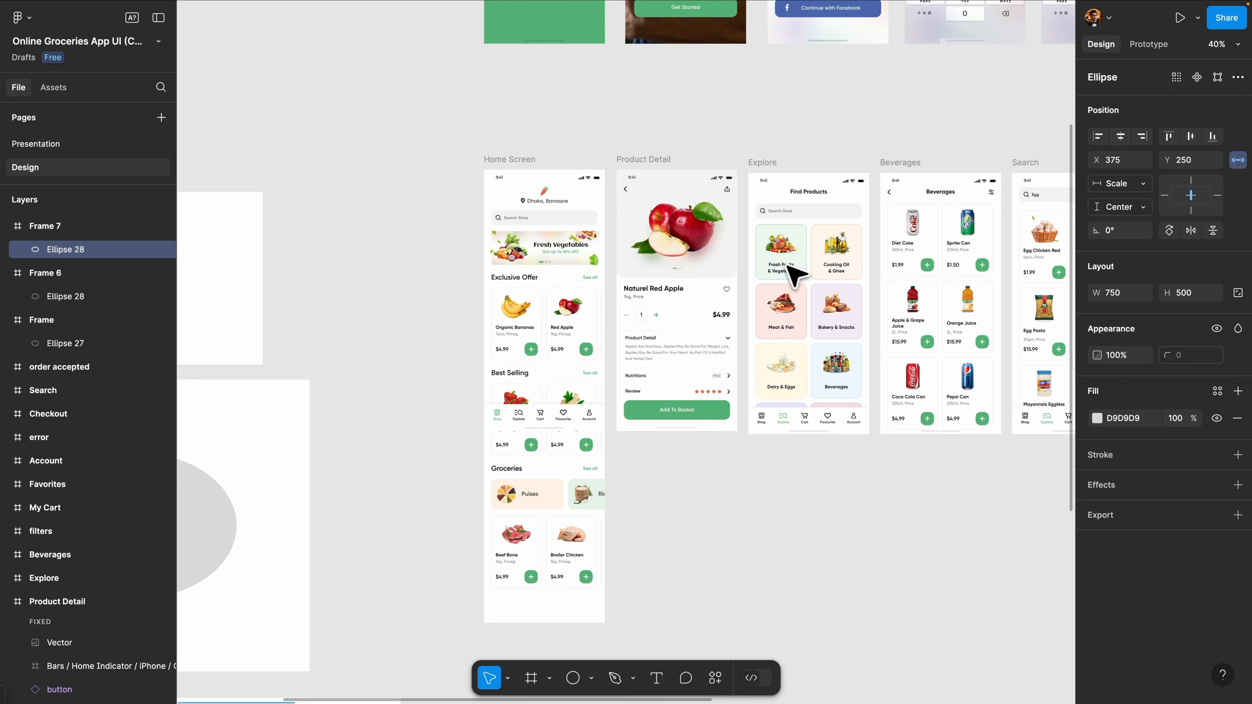
Try stretching the Explore screen's frame to a height of about 1193 to test its bottom bar, and undo the resize
{"action": "scroll", "coordinate": [794, 350], "scroll_direction": "right", "scroll_amount": 3}
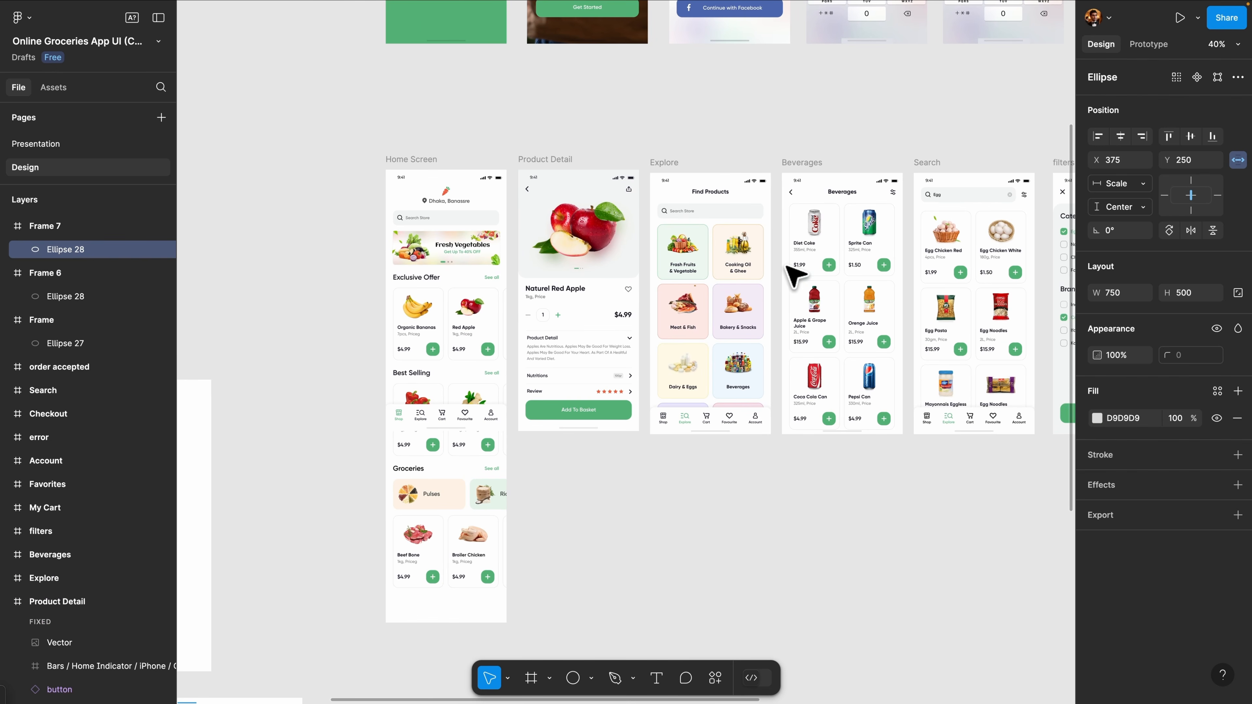
{"action": "scroll", "coordinate": [735, 252], "scroll_direction": "up", "scroll_amount": 5}
{"action": "left_click", "coordinate": [570, 87]}
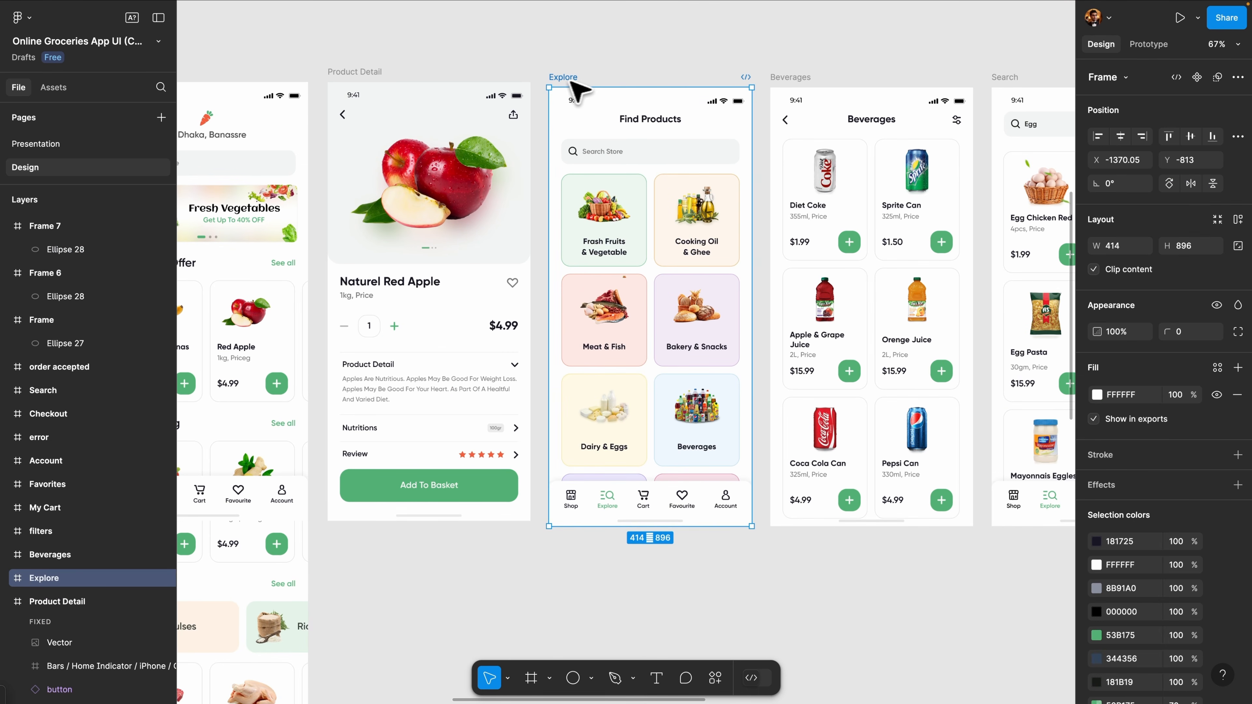
{"action": "scroll", "coordinate": [725, 116], "scroll_direction": "down", "scroll_amount": 3}
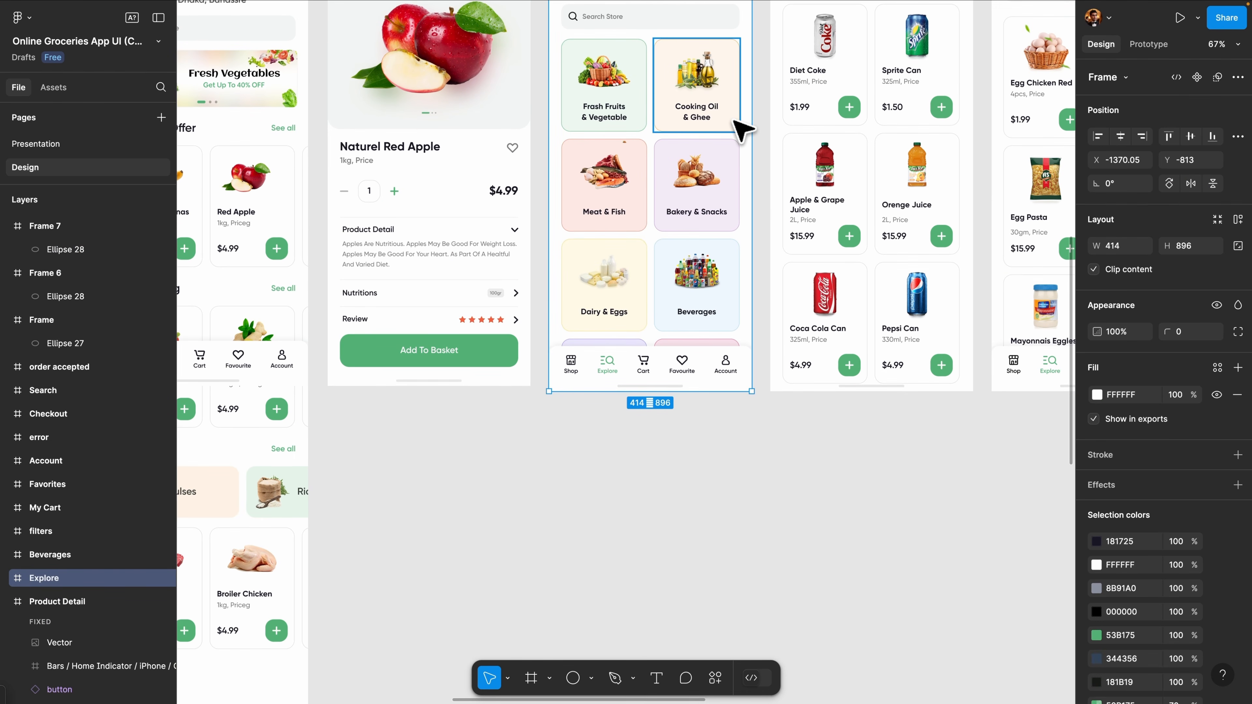
{"action": "scroll", "coordinate": [740, 129], "scroll_direction": "up", "scroll_amount": 1}
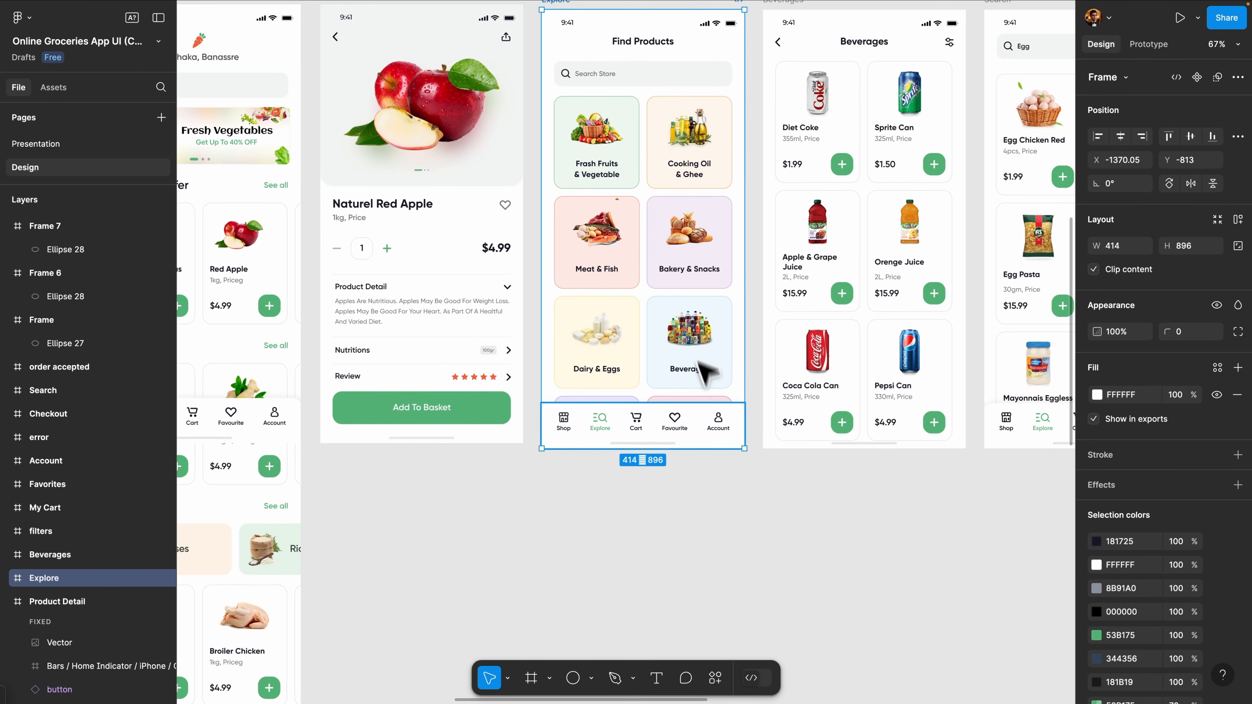
{"action": "left_click_drag", "start_coordinate": [718, 446], "coordinate": [717, 594]}
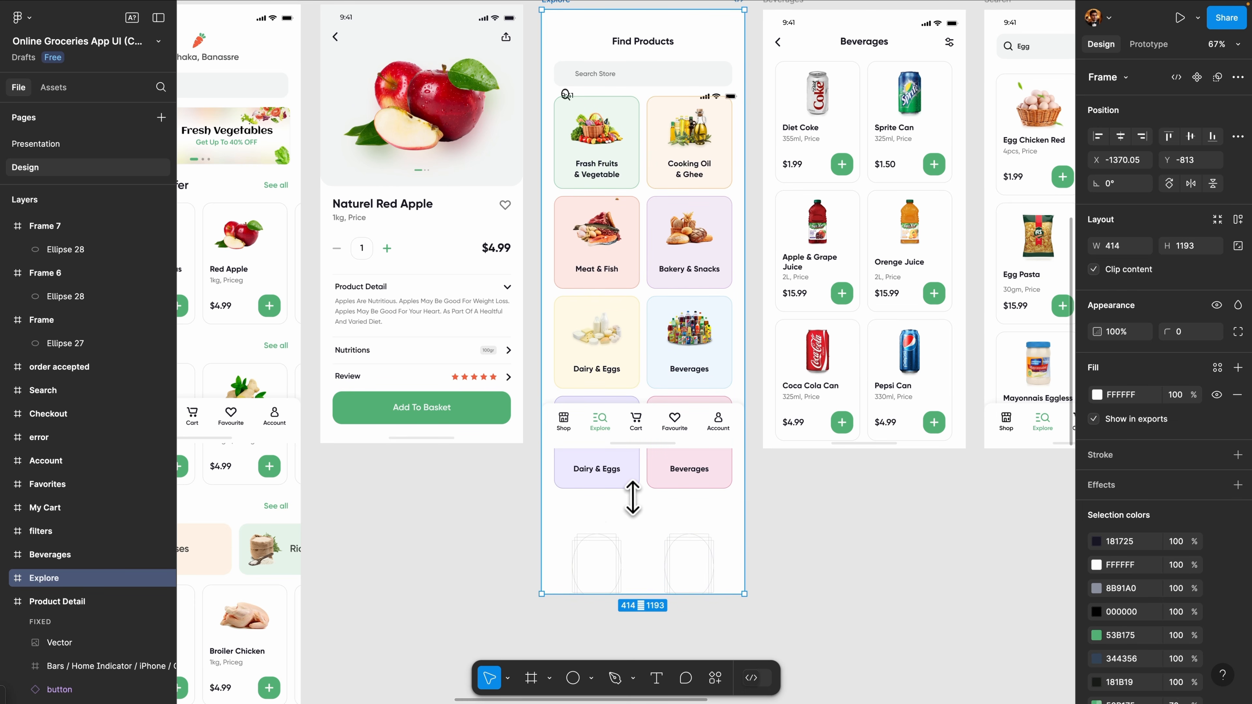
{"action": "scroll", "coordinate": [572, 491], "scroll_direction": "up", "scroll_amount": 4}
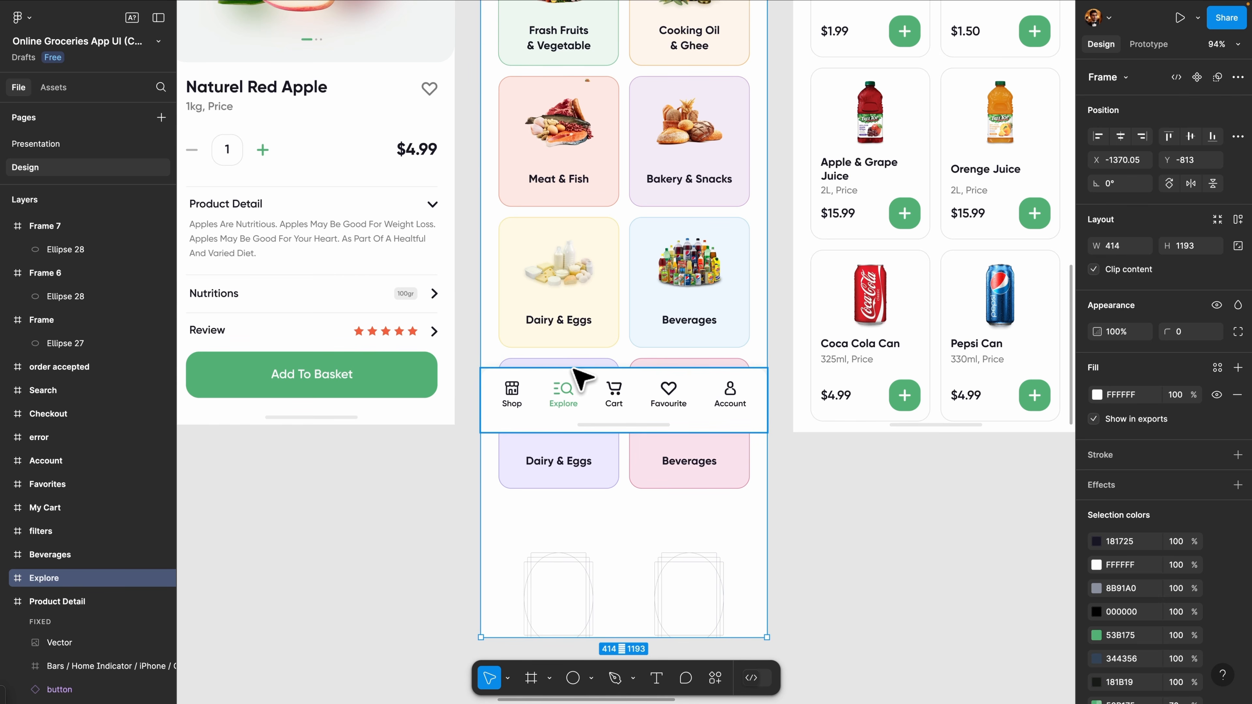
{"action": "key", "text": "super+z"}
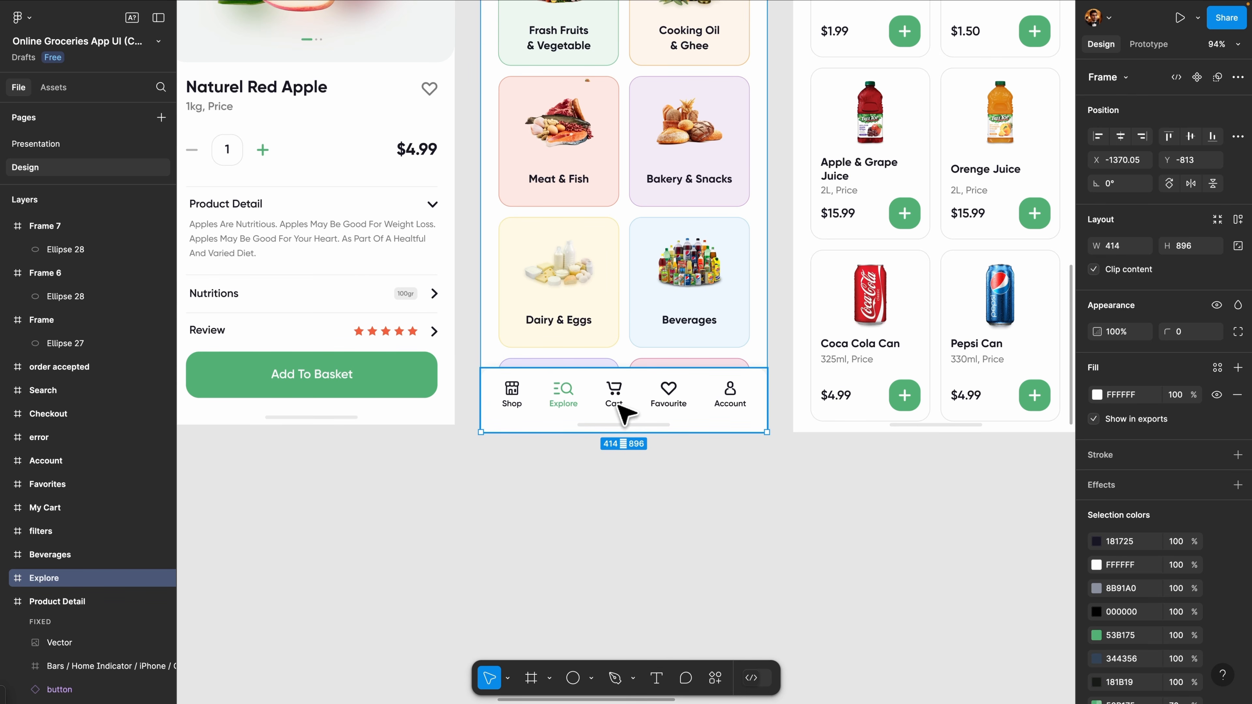
Set the Explore bottom bar's vertical constraint to Bottom and test it by temporarily making the Explore frame taller
{"action": "left_click", "coordinate": [617, 402]}
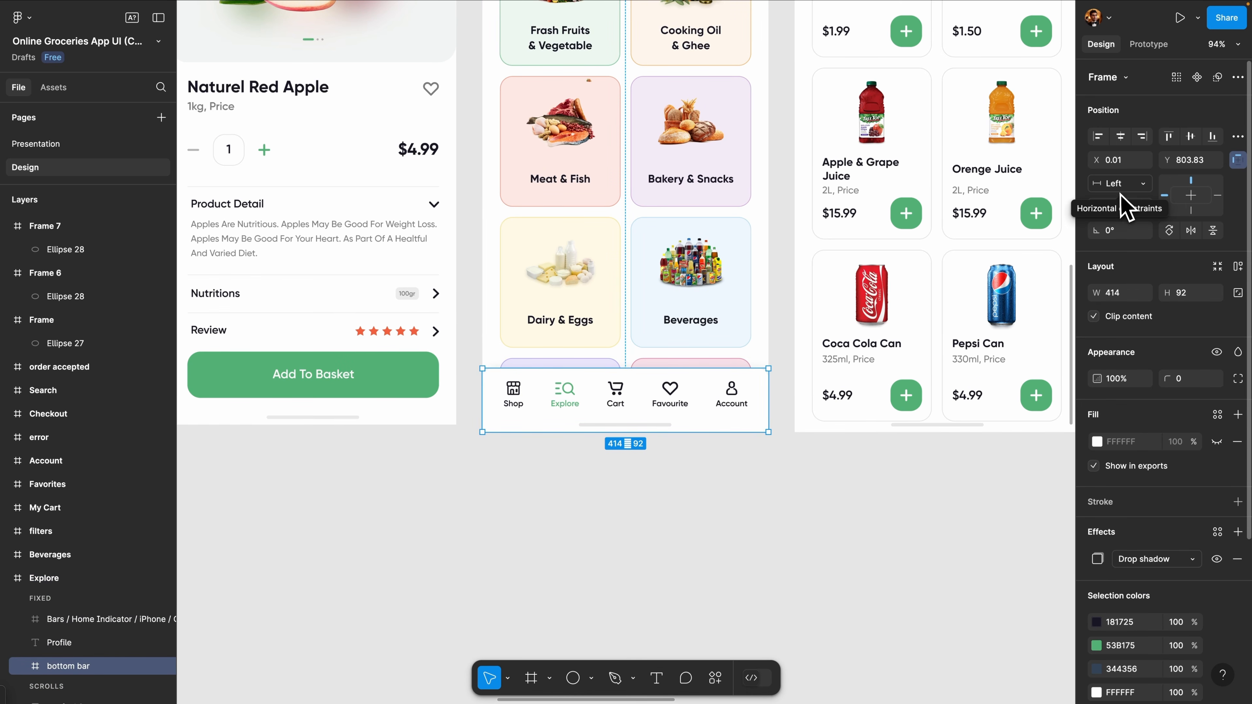
{"action": "left_click", "coordinate": [1191, 211]}
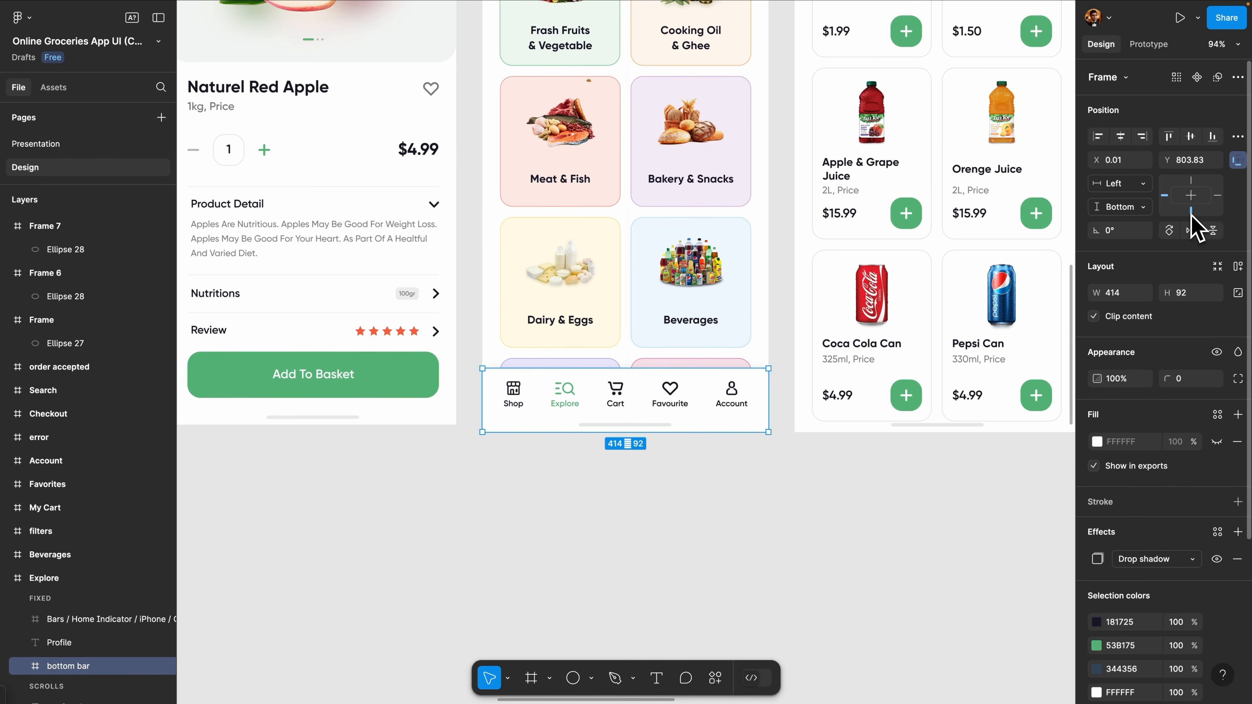
{"action": "scroll", "coordinate": [592, 236], "scroll_direction": "down", "scroll_amount": 5}
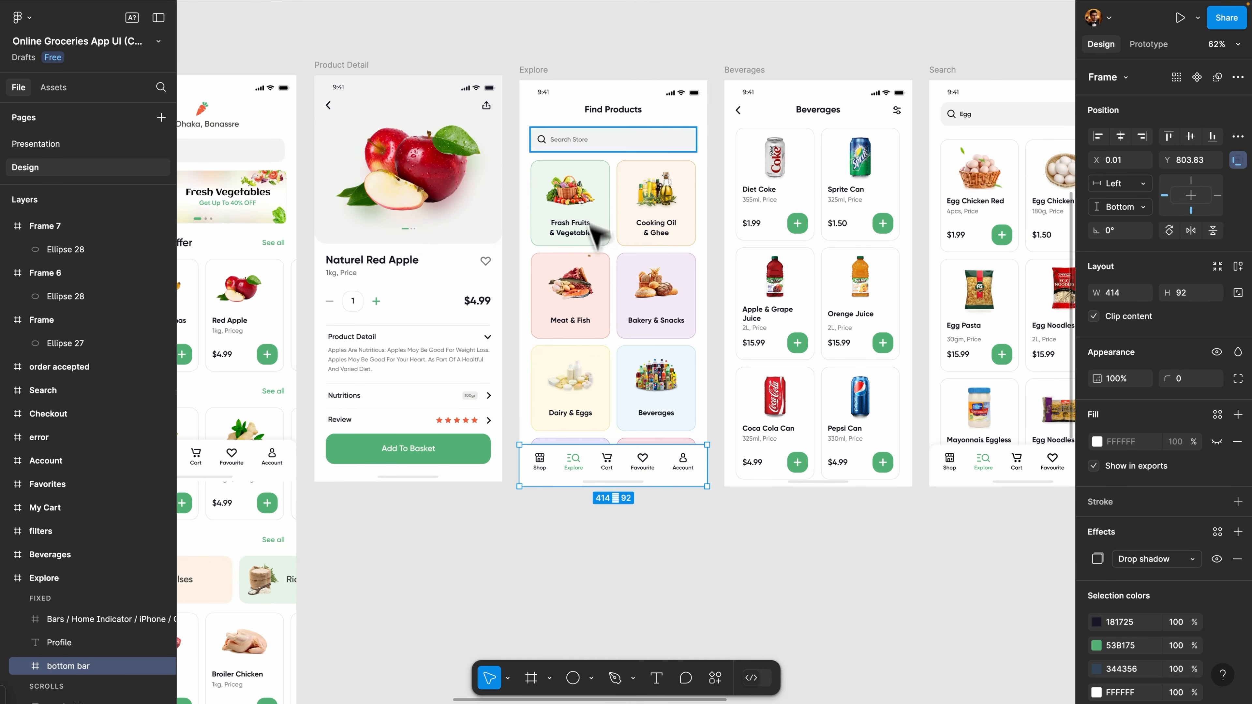
{"action": "left_click", "coordinate": [530, 72]}
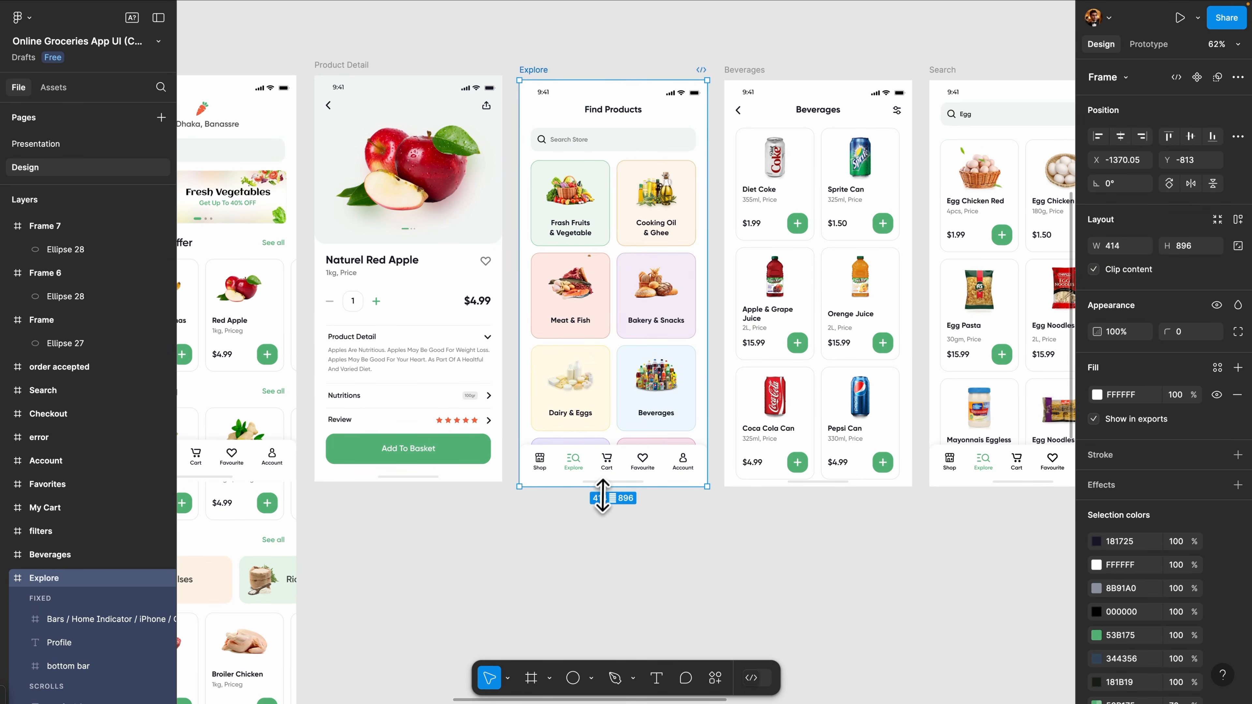
{"action": "left_click_drag", "start_coordinate": [602, 487], "coordinate": [606, 559]}
{"action": "key", "text": "super+z"}
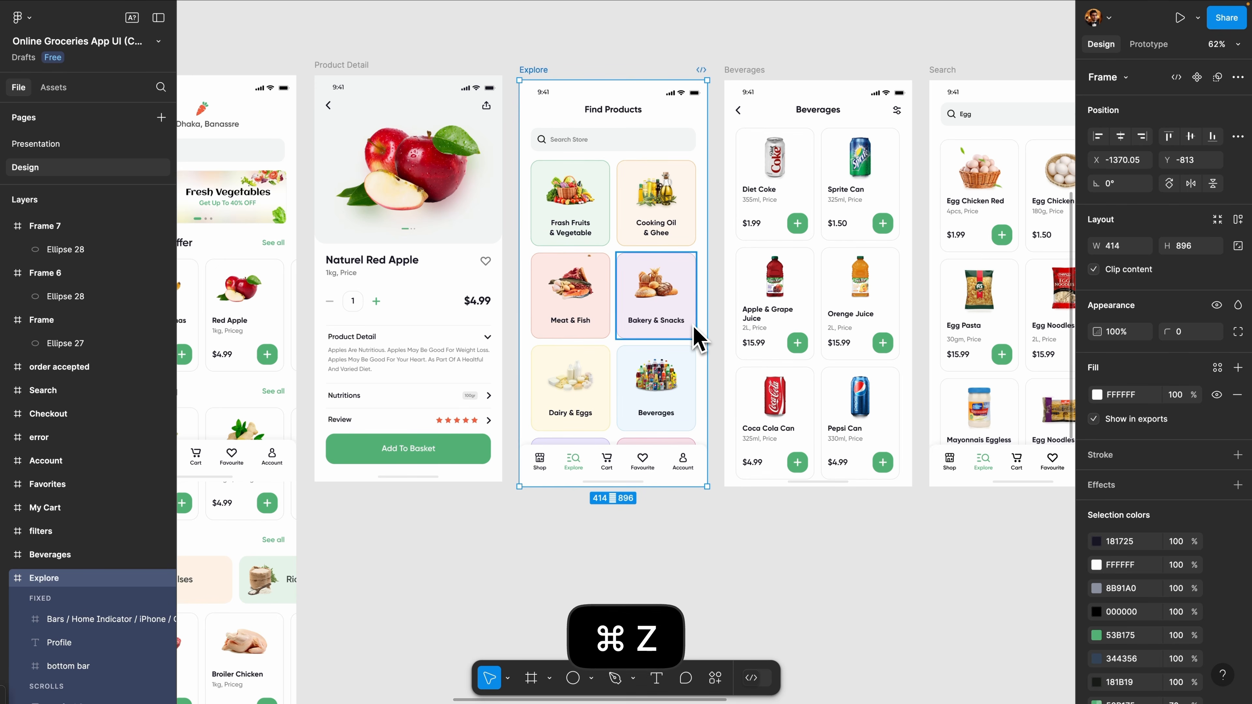
{"action": "left_click", "coordinate": [675, 462]}
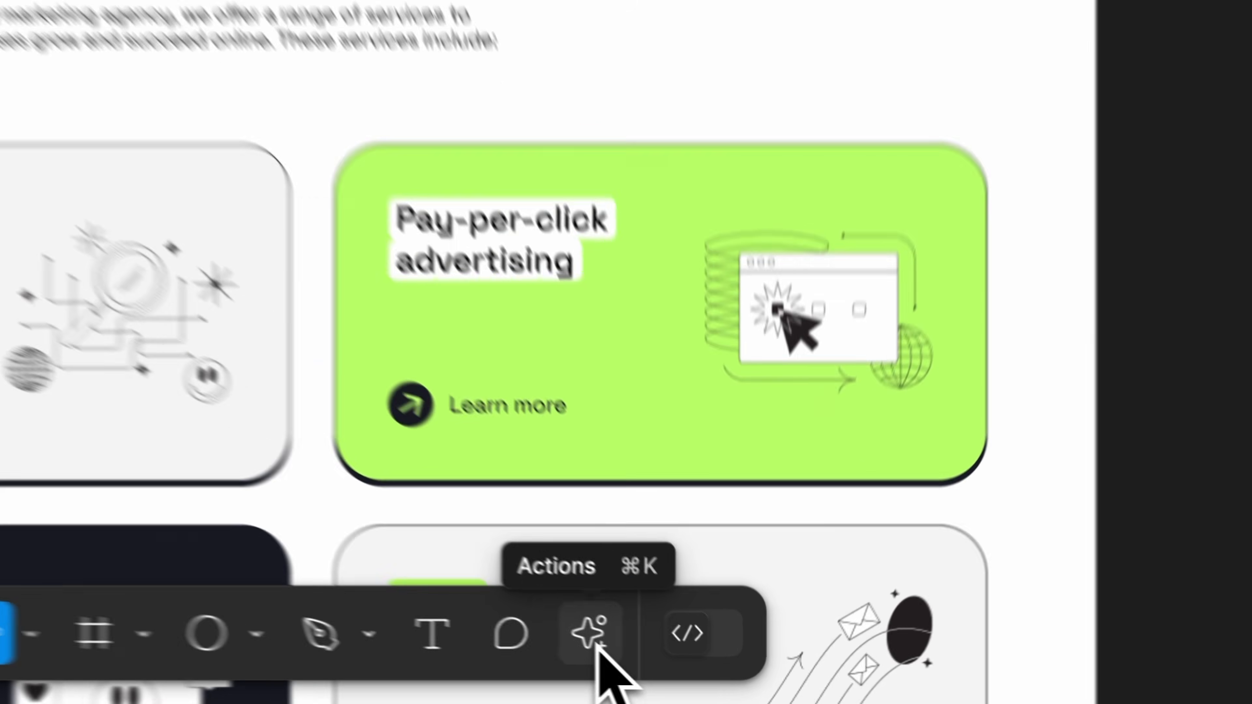
Rename the layers inside frame 1 of the Home page with the AI Rename layers action
{"action": "left_click", "coordinate": [716, 680]}
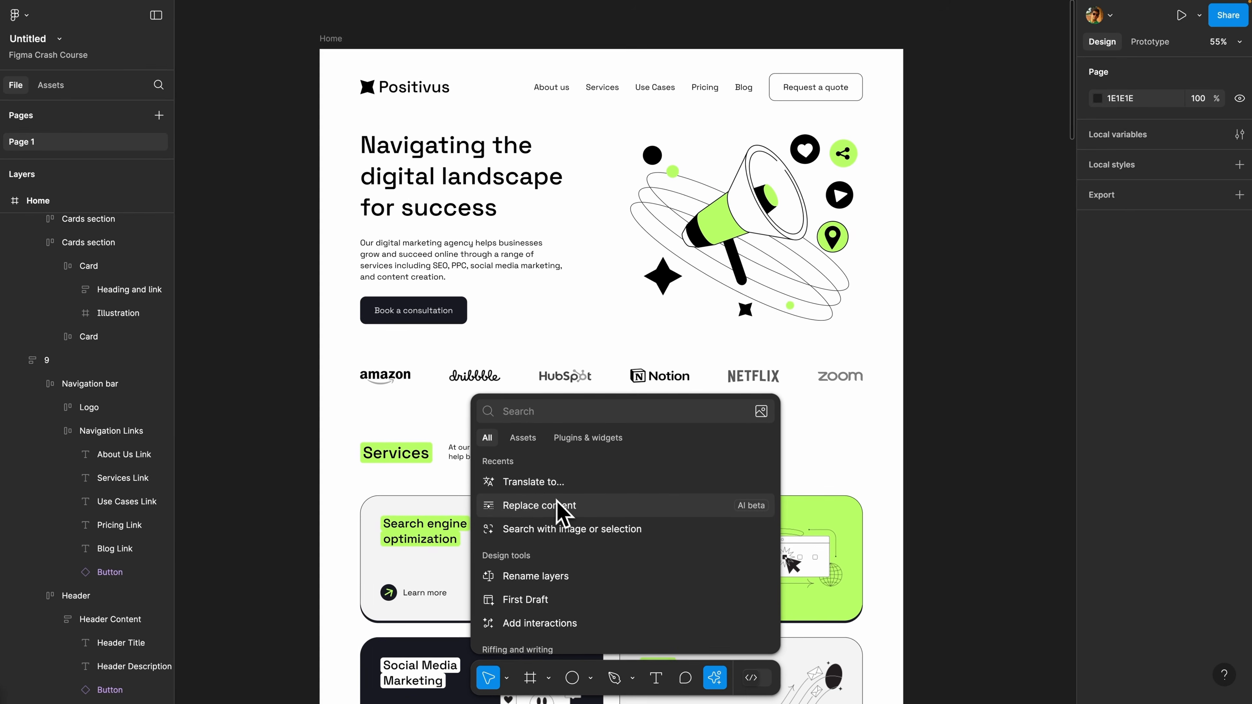
{"action": "scroll", "coordinate": [541, 537], "scroll_direction": "down", "scroll_amount": 3}
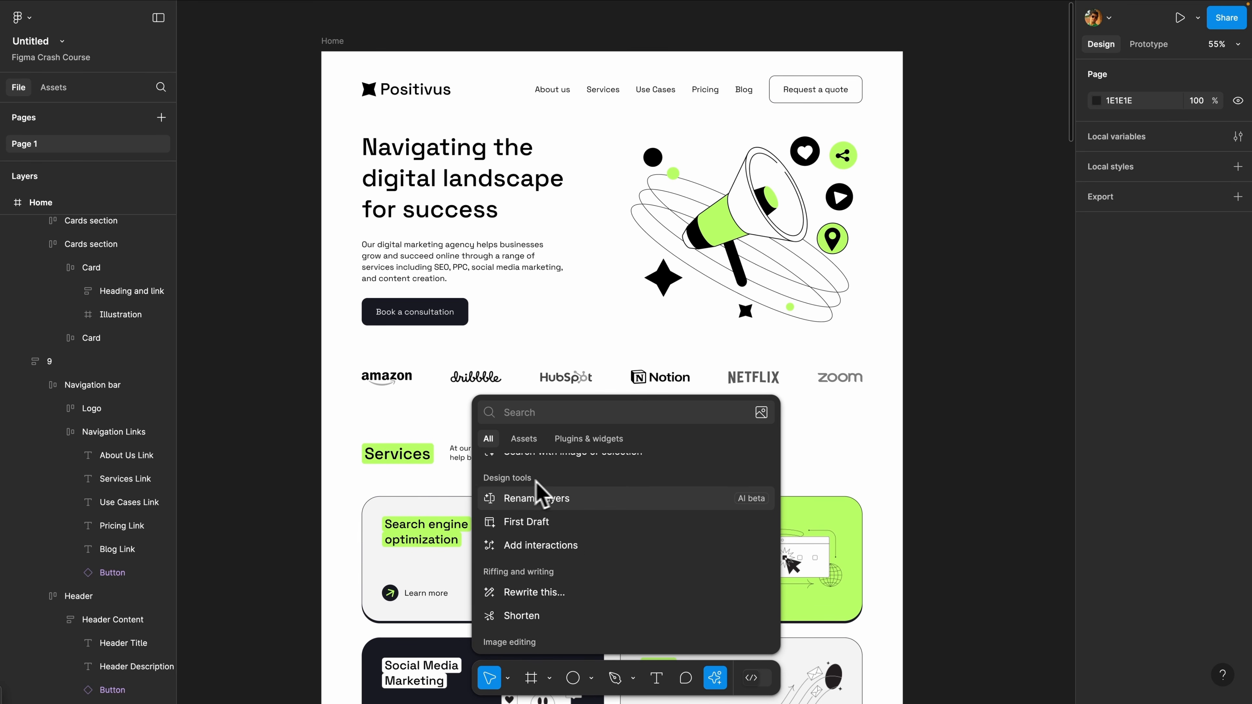
{"action": "scroll", "coordinate": [551, 496], "scroll_direction": "down", "scroll_amount": 2}
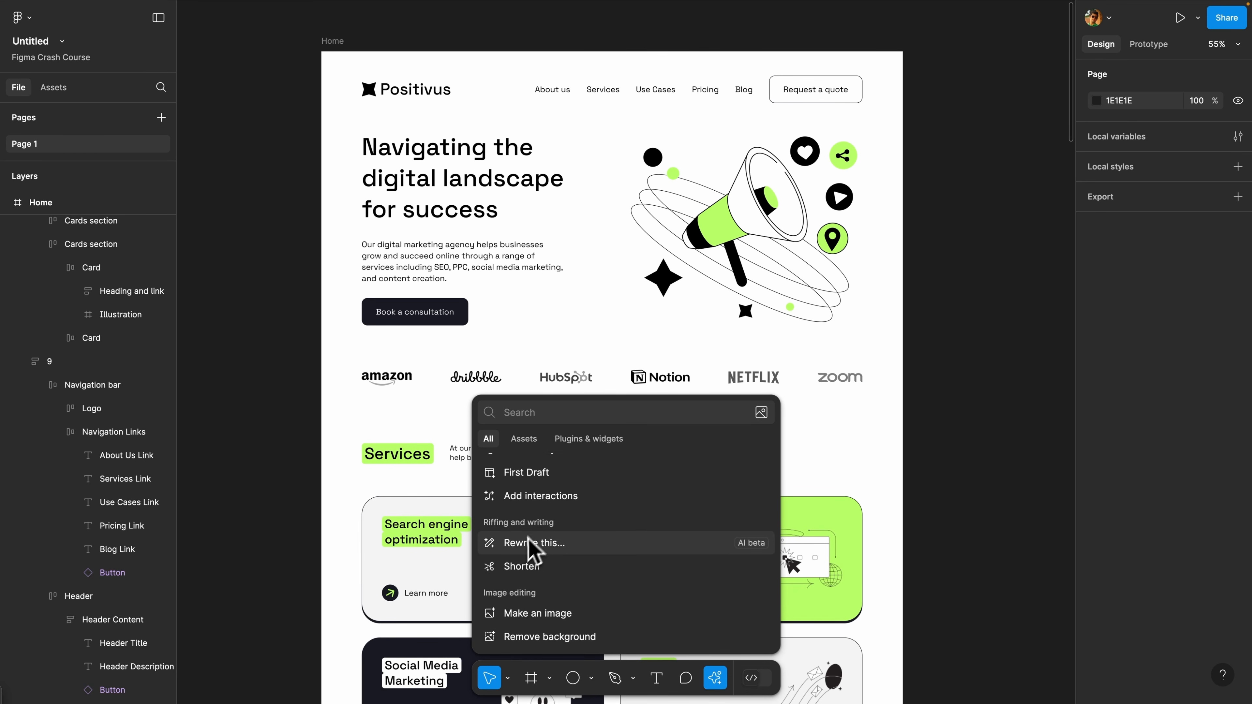
{"action": "scroll", "coordinate": [547, 602], "scroll_direction": "up", "scroll_amount": 3}
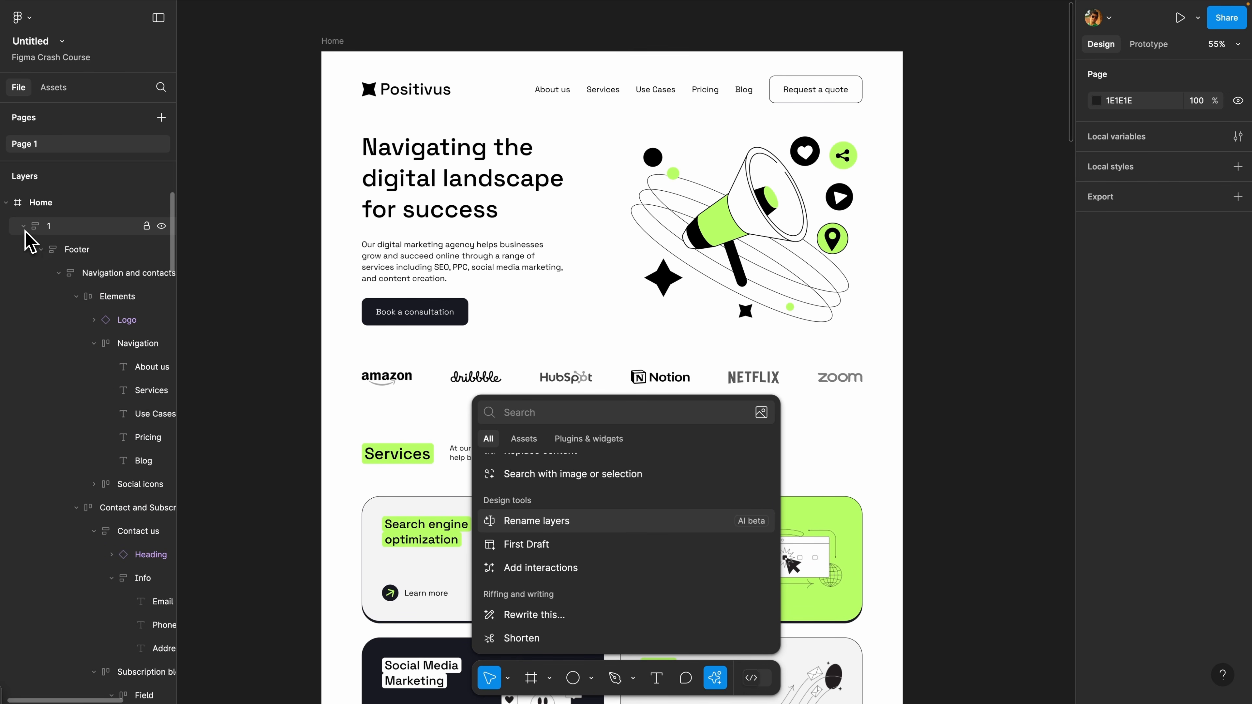
{"action": "left_click", "coordinate": [24, 227]}
{"action": "left_click", "coordinate": [24, 226]}
{"action": "left_click", "coordinate": [73, 229]}
{"action": "left_click", "coordinate": [715, 678]}
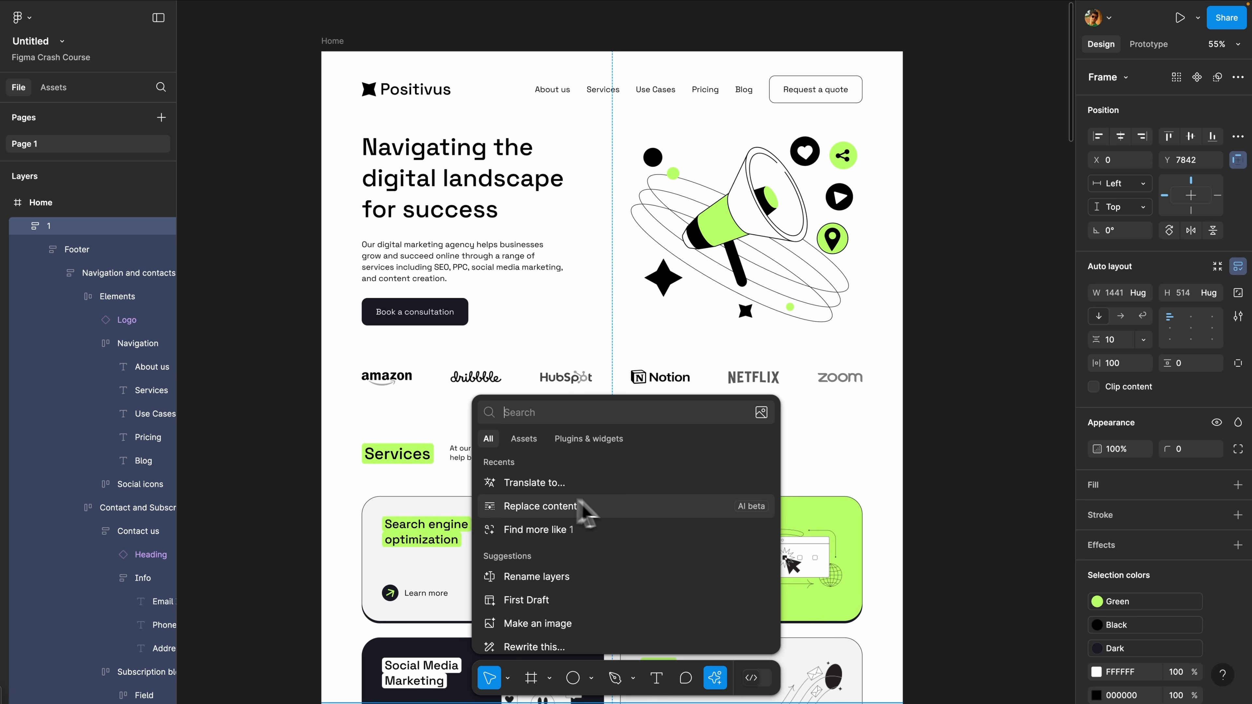
{"action": "left_click", "coordinate": [587, 573]}
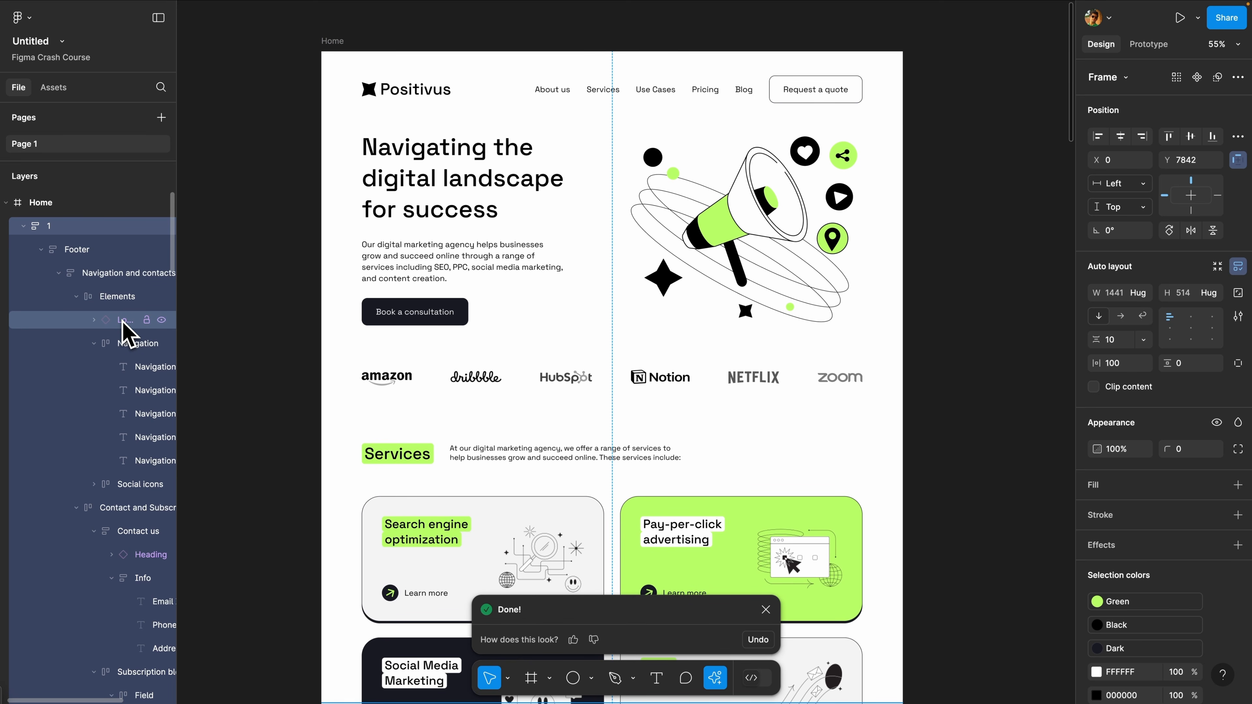
{"action": "left_click", "coordinate": [764, 609]}
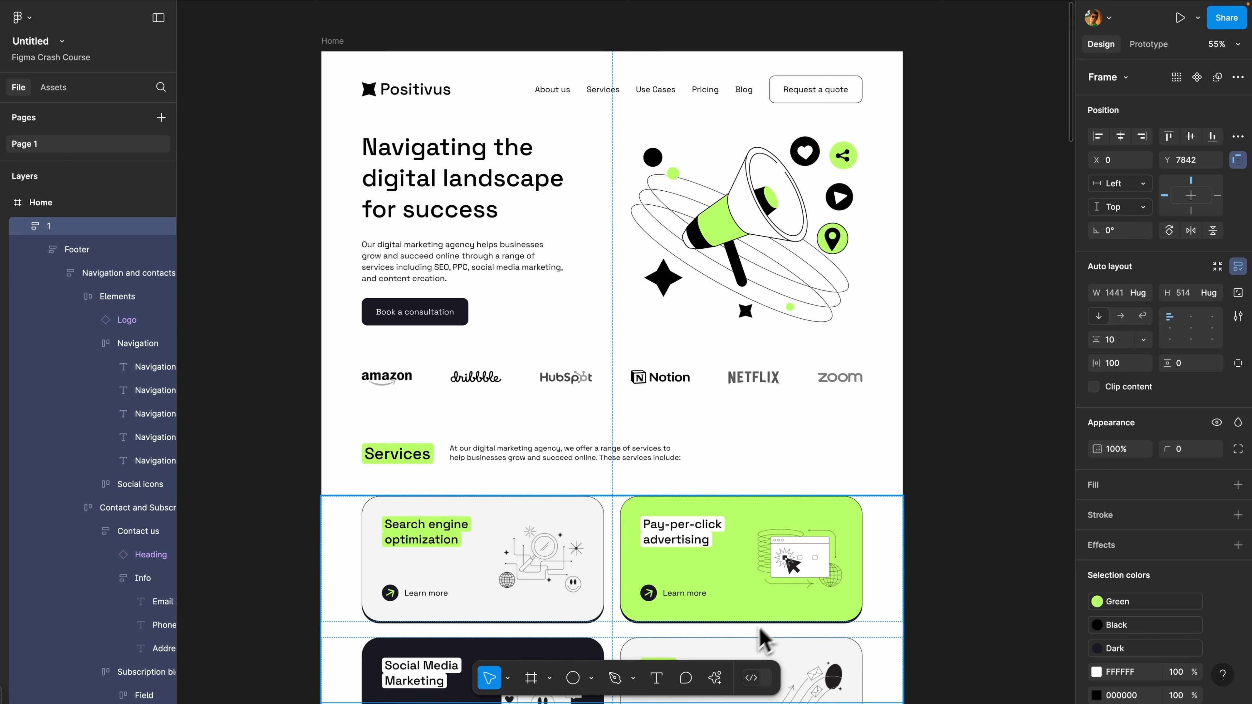
Start the First Draft AI action and choose the Basic app library for it
{"action": "left_click", "coordinate": [715, 678]}
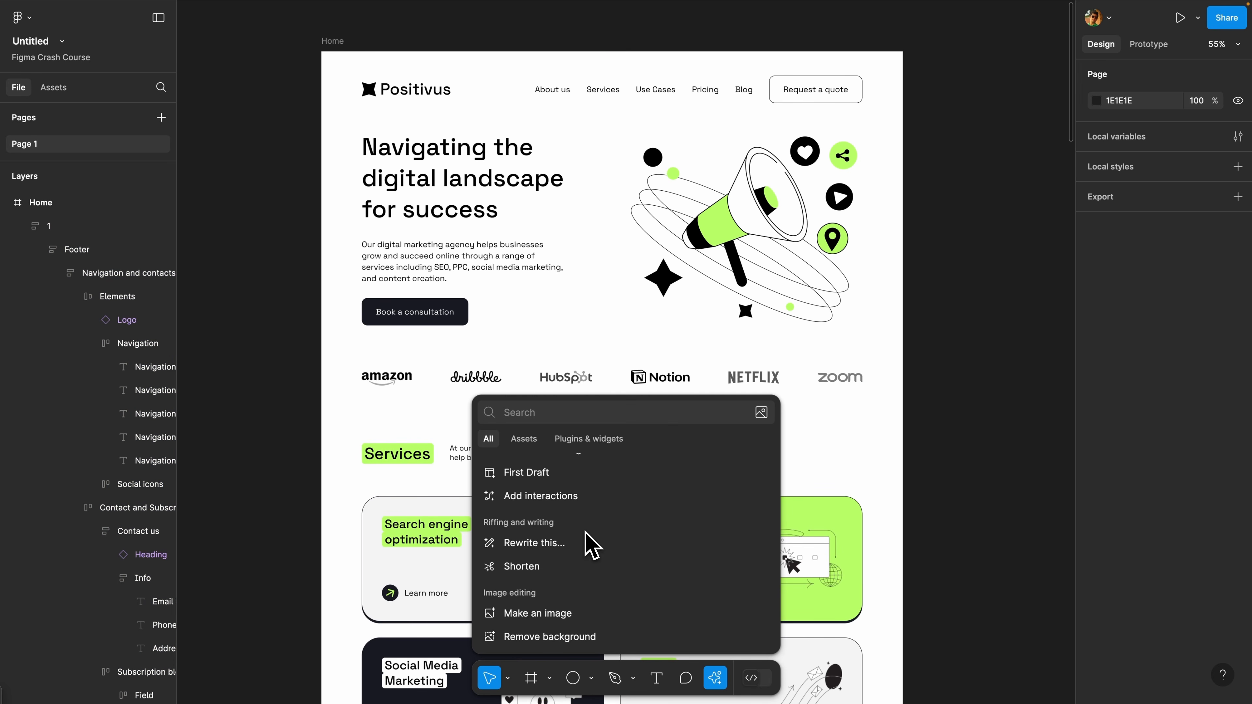
{"action": "scroll", "coordinate": [589, 543], "scroll_direction": "up", "scroll_amount": 2}
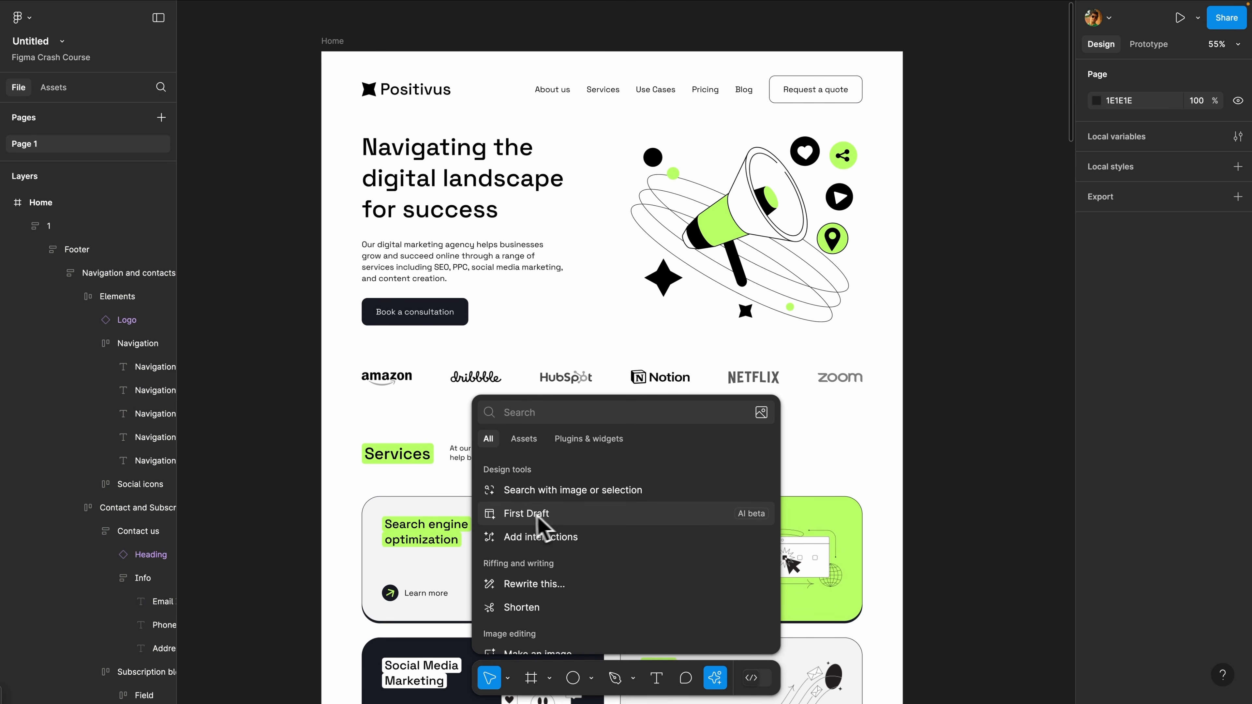
{"action": "left_click", "coordinate": [590, 515]}
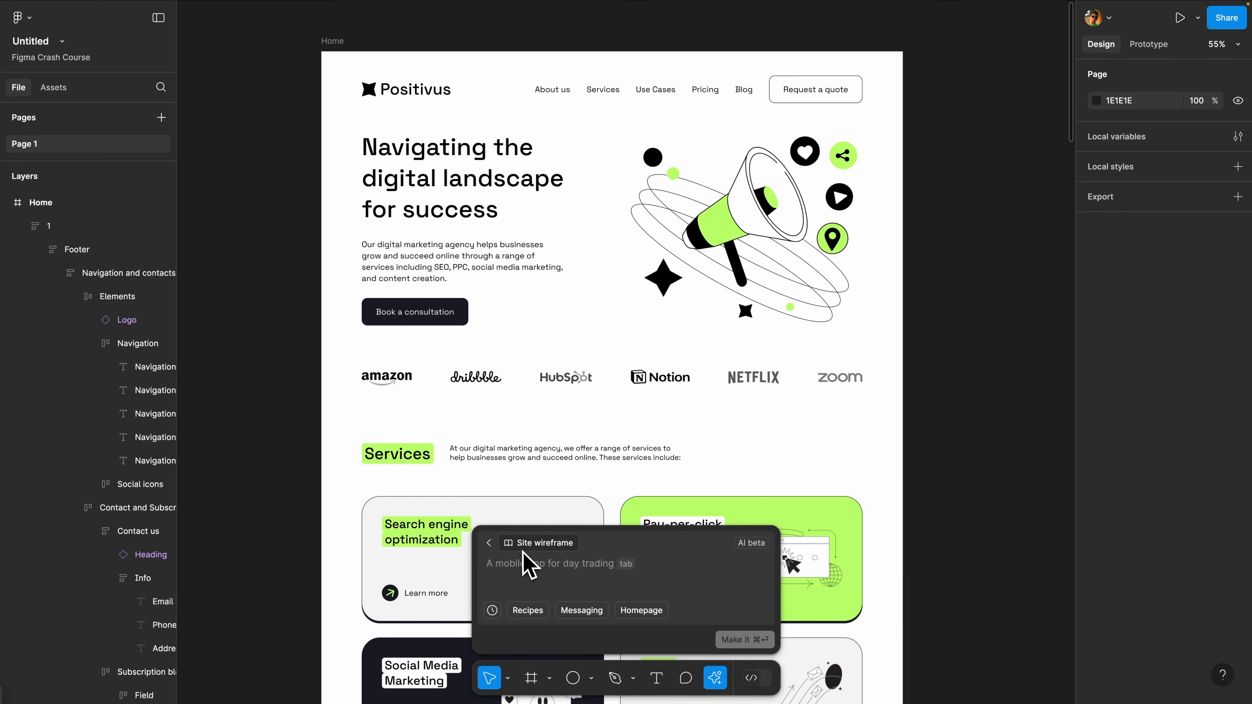
{"action": "left_click", "coordinate": [546, 549]}
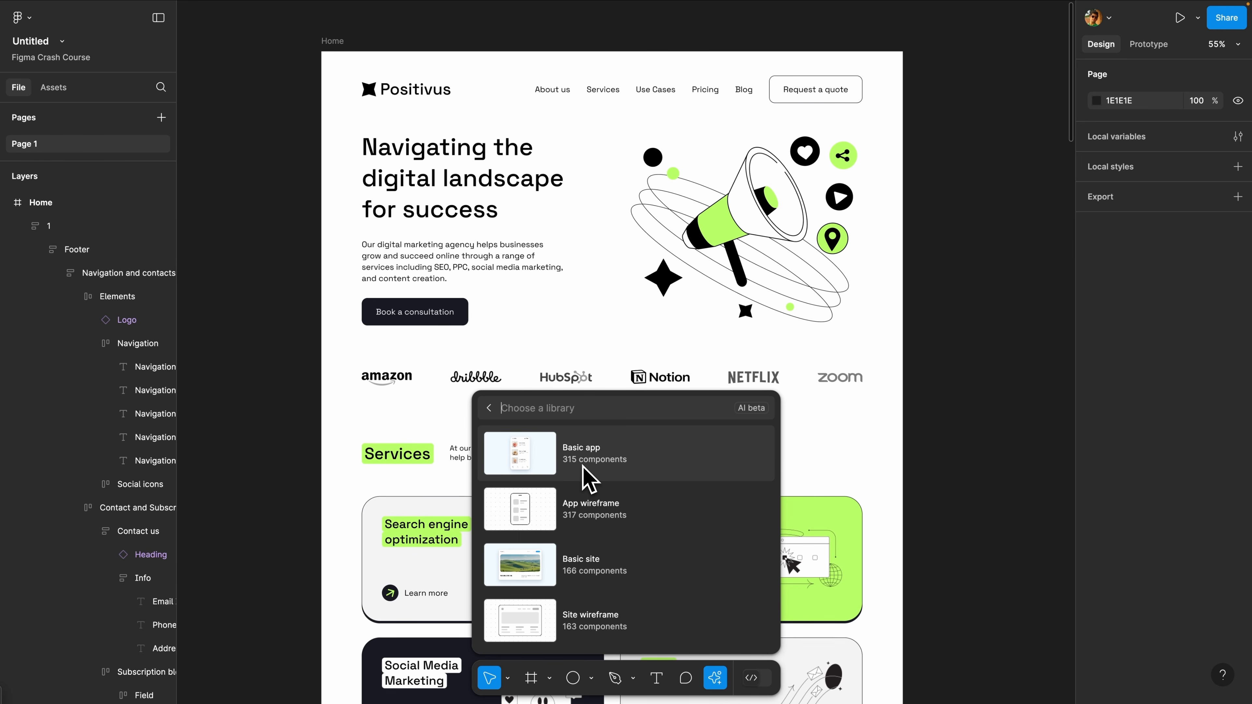
{"action": "left_click", "coordinate": [604, 484]}
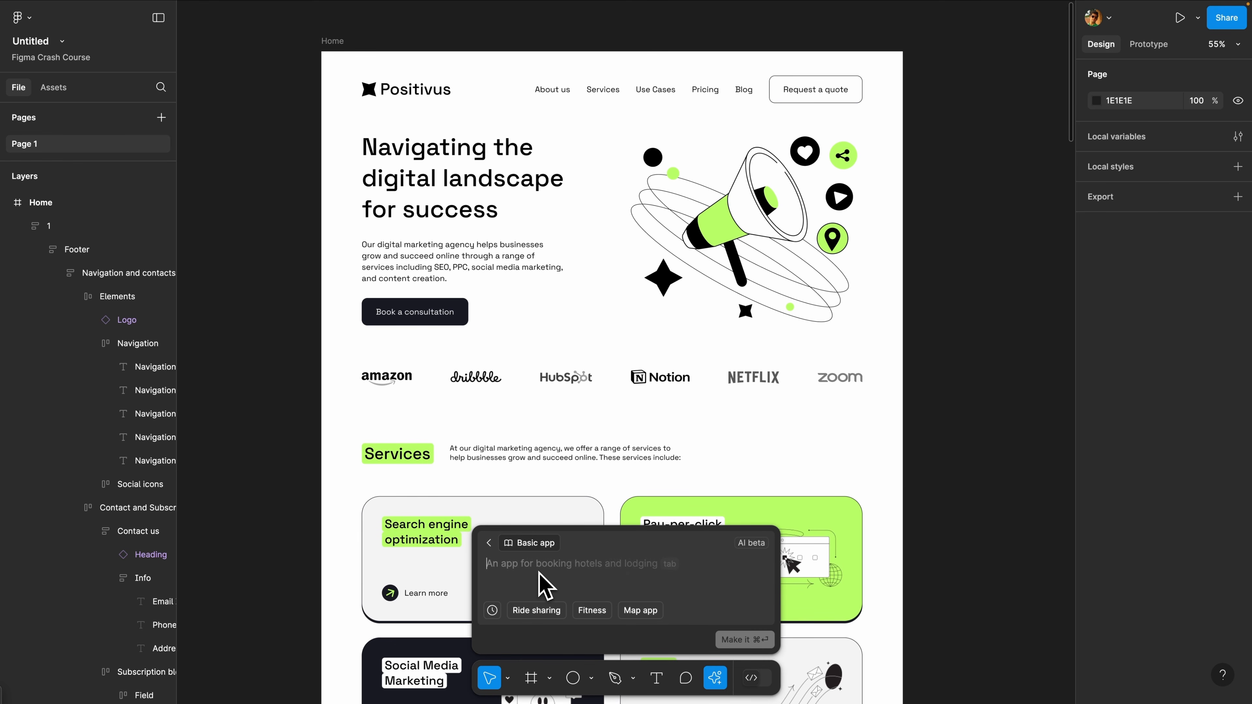
Generate a design from the prompt "An app for a fitness company"
{"action": "type", "text": "A"}
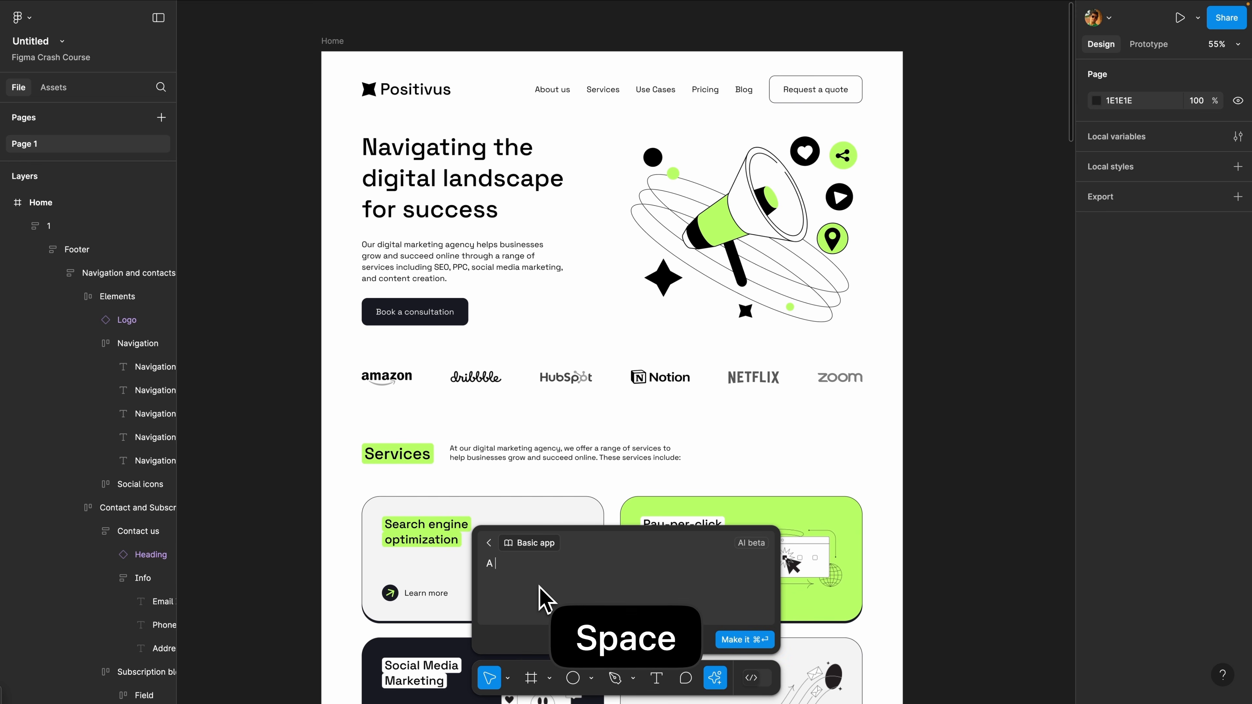
{"action": "type", "text": "n app f"}
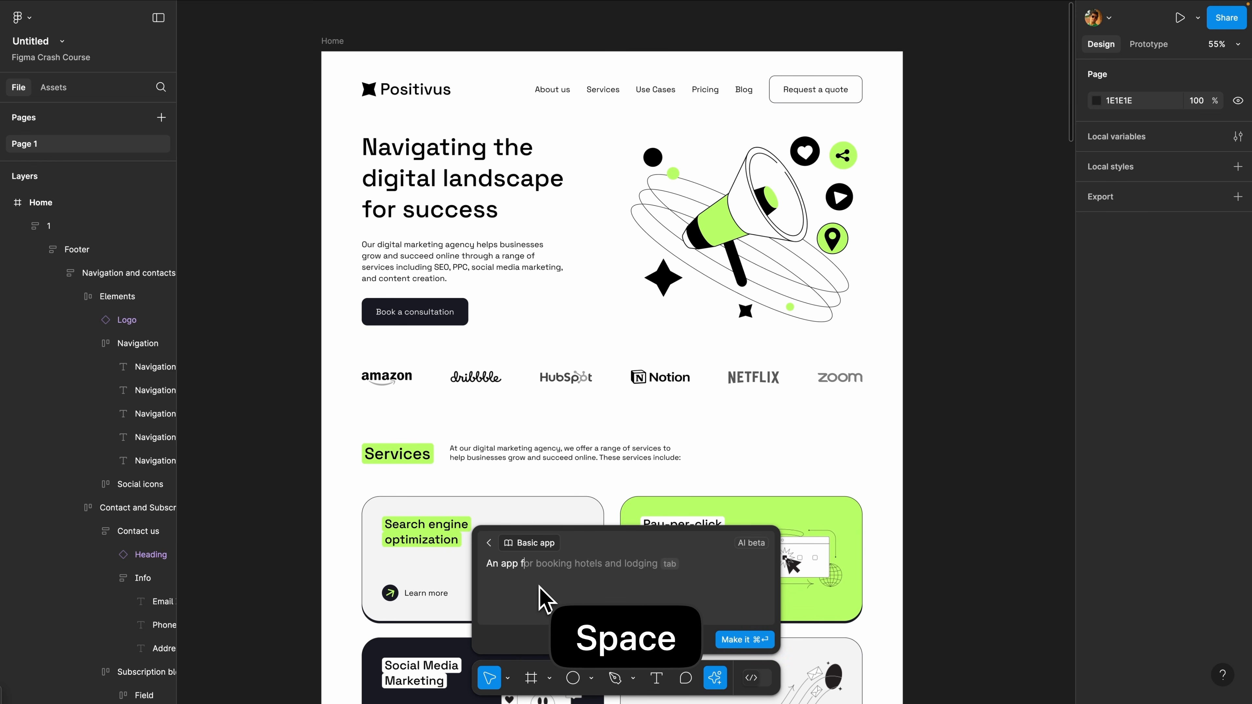
{"action": "type", "text": "or a fit"}
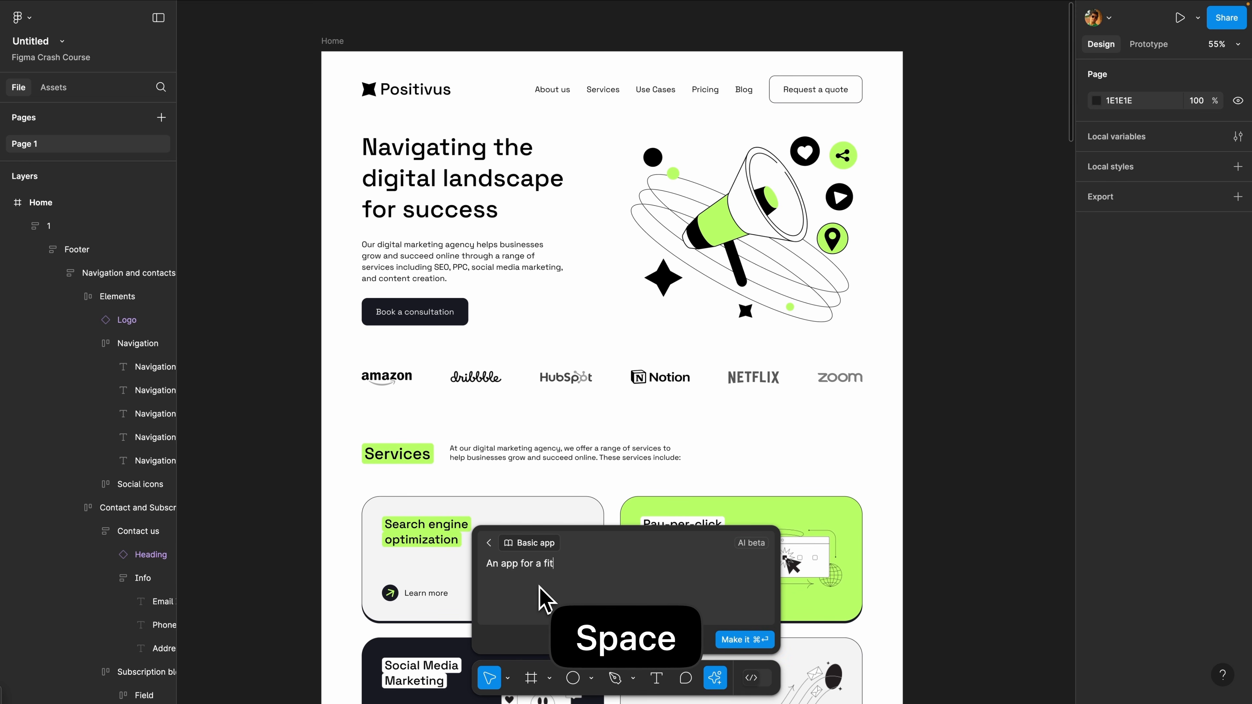
{"action": "type", "text": "ness company"}
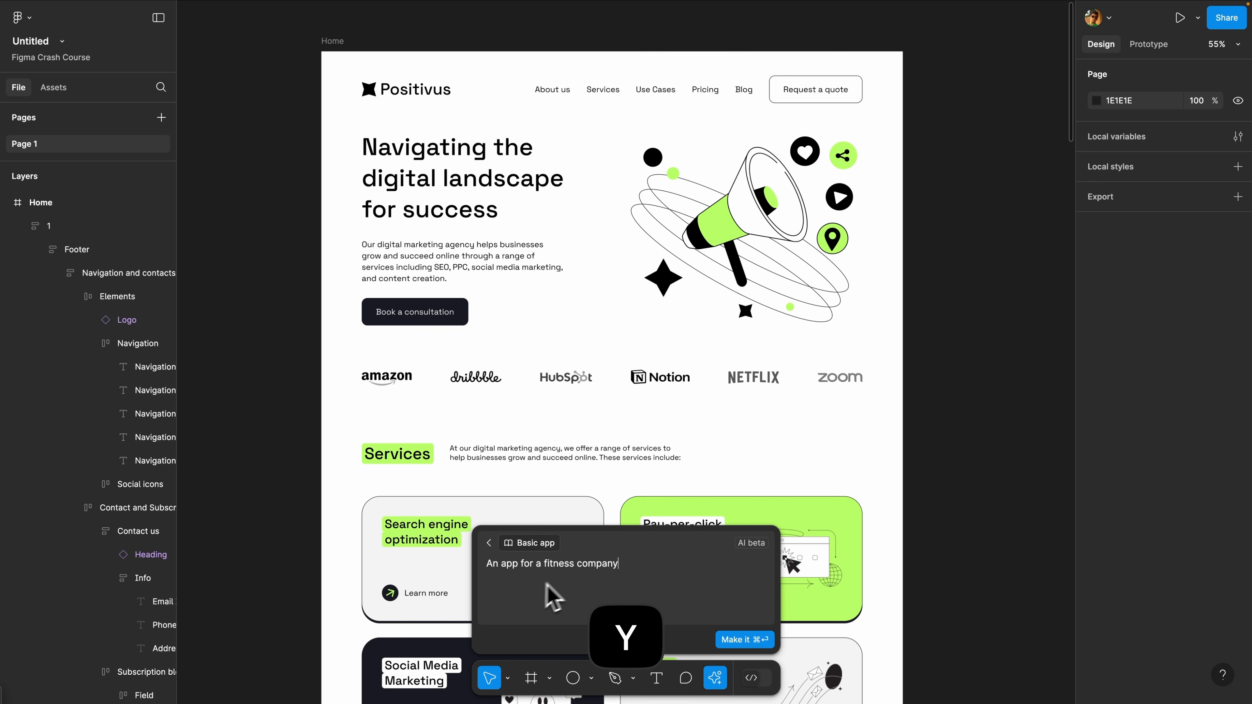
{"action": "left_click", "coordinate": [742, 640]}
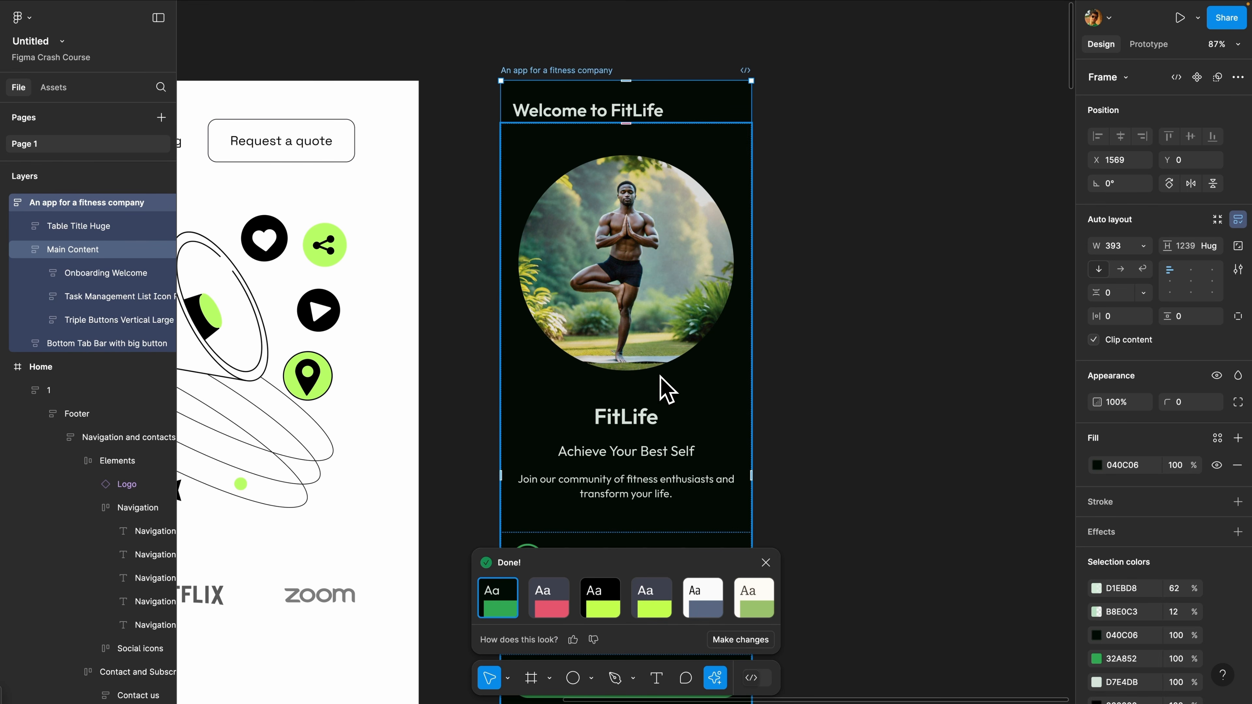
Examine the generated fitness app screen from its welcome header and hero image down to the bottom tab bar
{"action": "scroll", "coordinate": [617, 148], "scroll_direction": "down", "scroll_amount": 2}
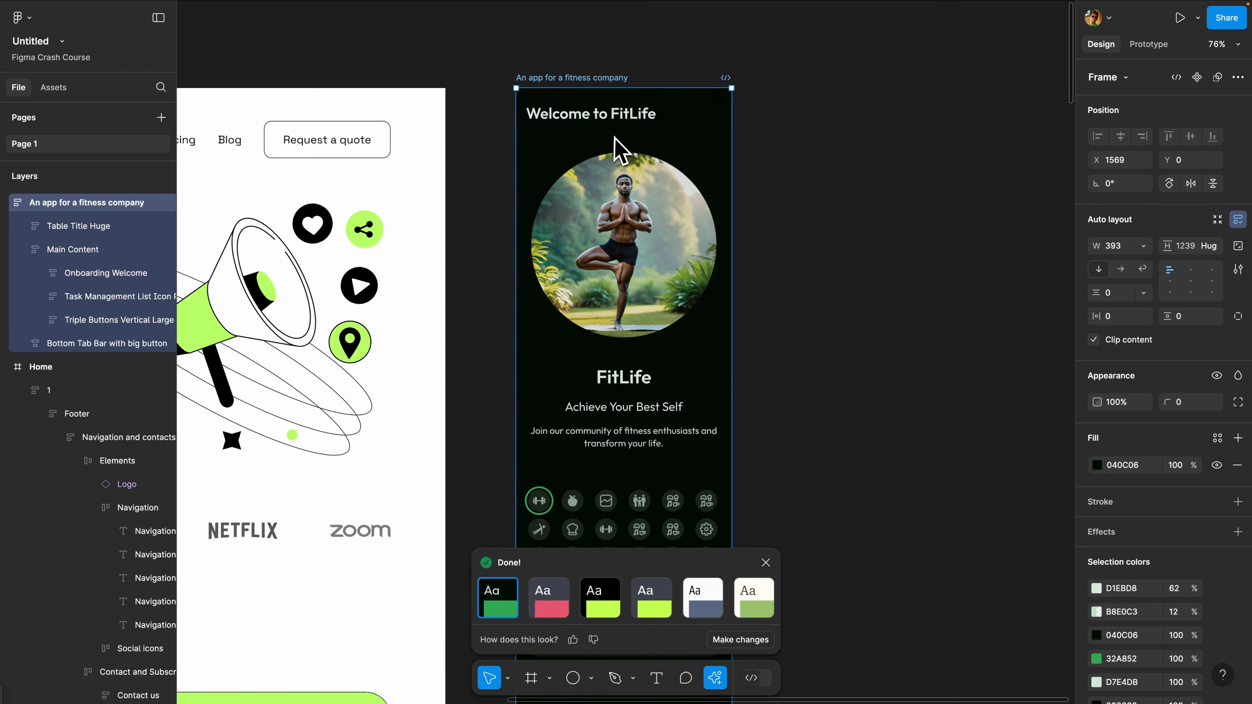
{"action": "scroll", "coordinate": [616, 148], "scroll_direction": "down", "scroll_amount": 3}
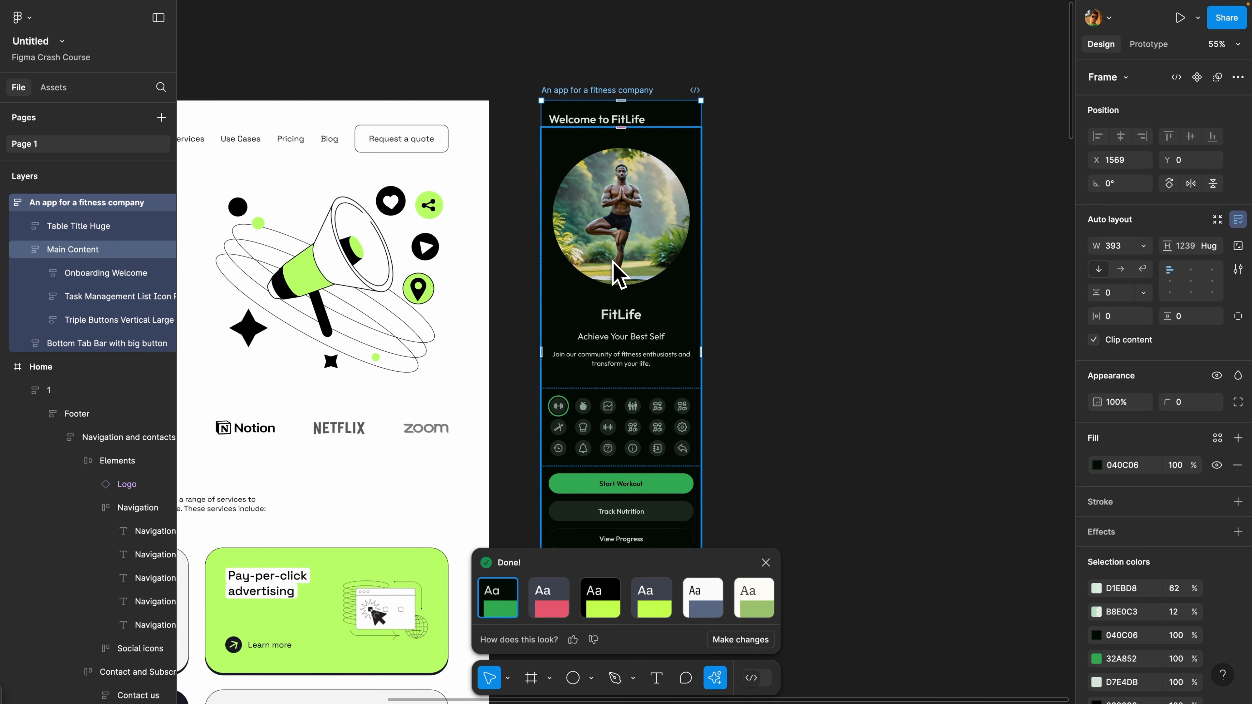
{"action": "scroll", "coordinate": [616, 273], "scroll_direction": "up", "scroll_amount": 5}
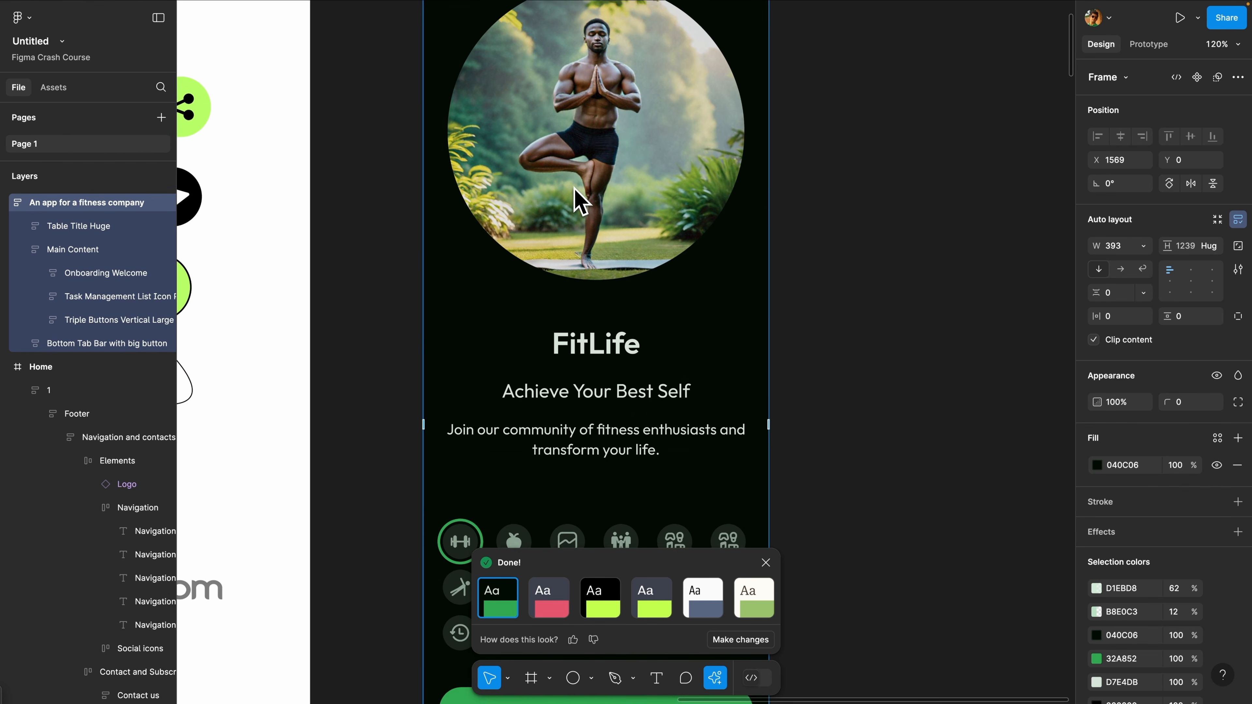
{"action": "scroll", "coordinate": [581, 202], "scroll_direction": "down", "scroll_amount": 4}
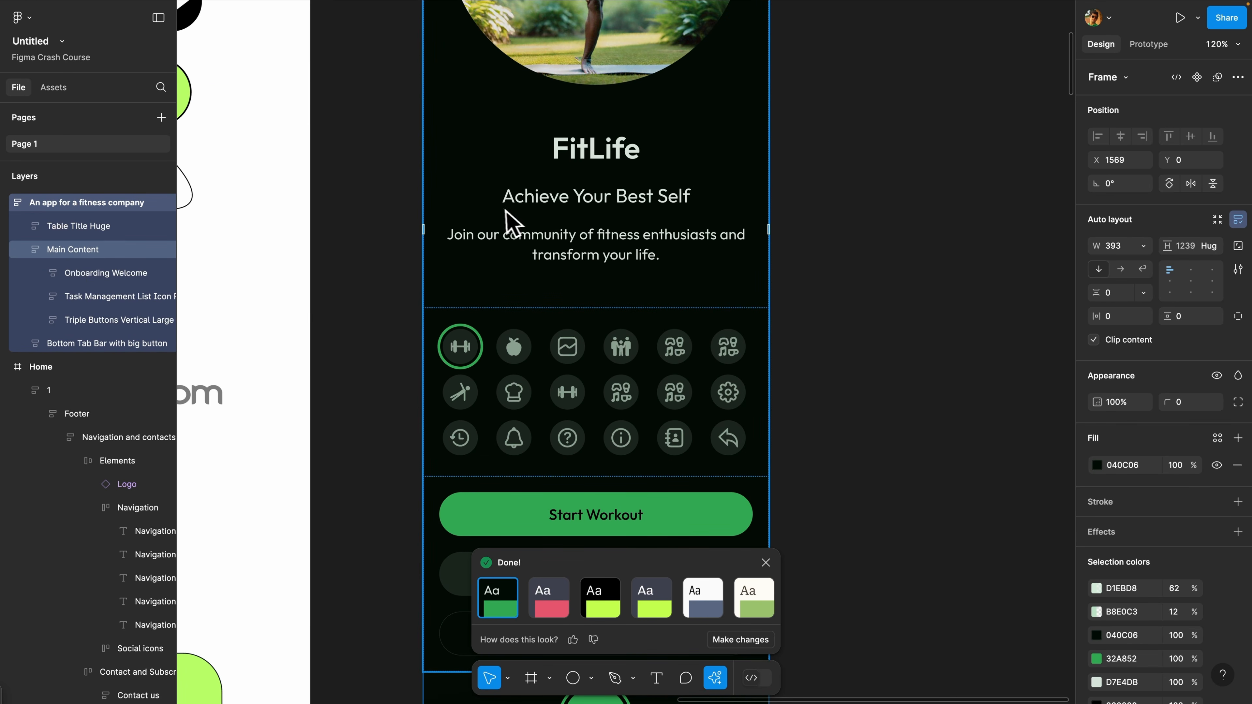
{"action": "scroll", "coordinate": [557, 290], "scroll_direction": "down", "scroll_amount": 1}
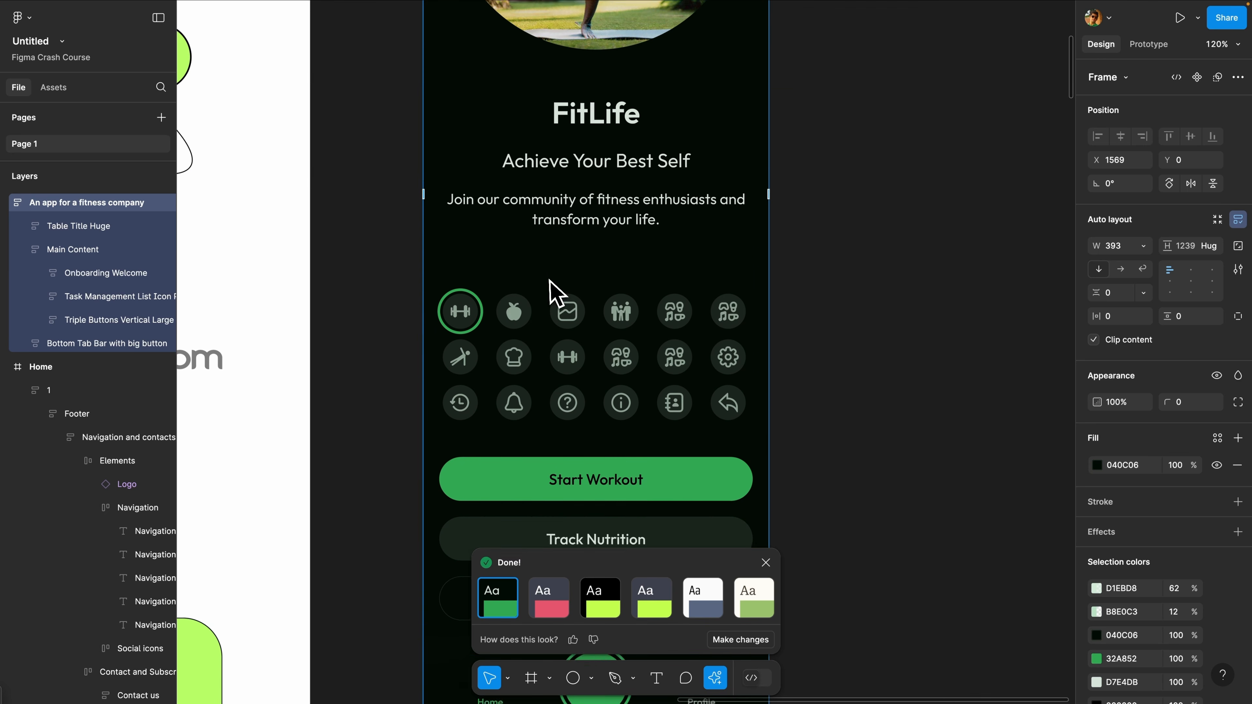
{"action": "scroll", "coordinate": [557, 291], "scroll_direction": "down", "scroll_amount": 2}
{"action": "scroll", "coordinate": [695, 215], "scroll_direction": "down", "scroll_amount": 2}
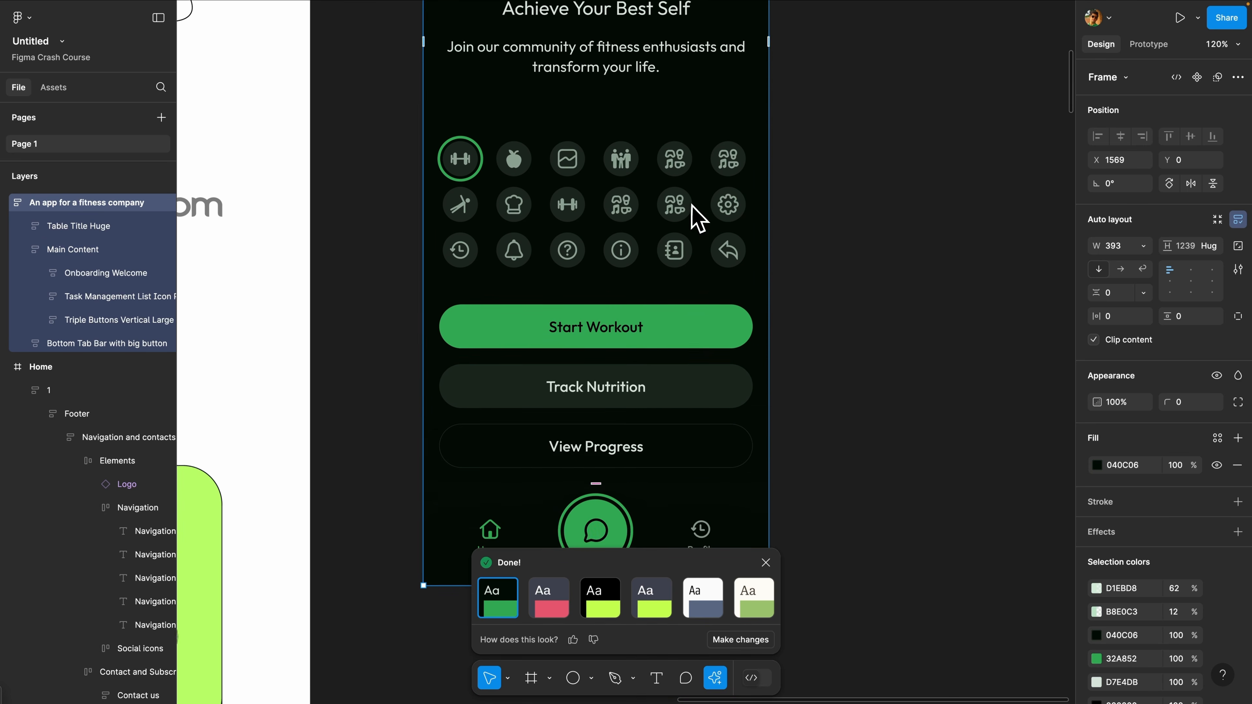
{"action": "scroll", "coordinate": [696, 227], "scroll_direction": "down", "scroll_amount": 2}
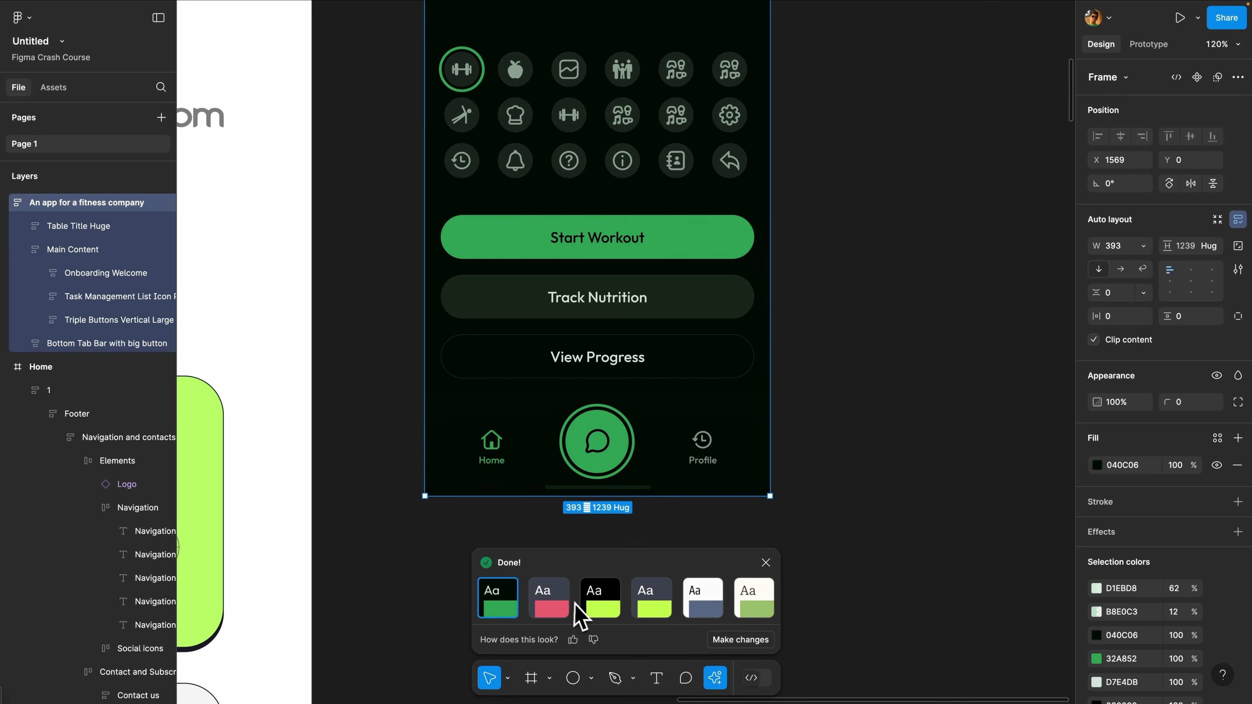
Try the alternative themes on the fitness app draft, ending with the white theme with slate-blue accents
{"action": "left_click", "coordinate": [552, 605]}
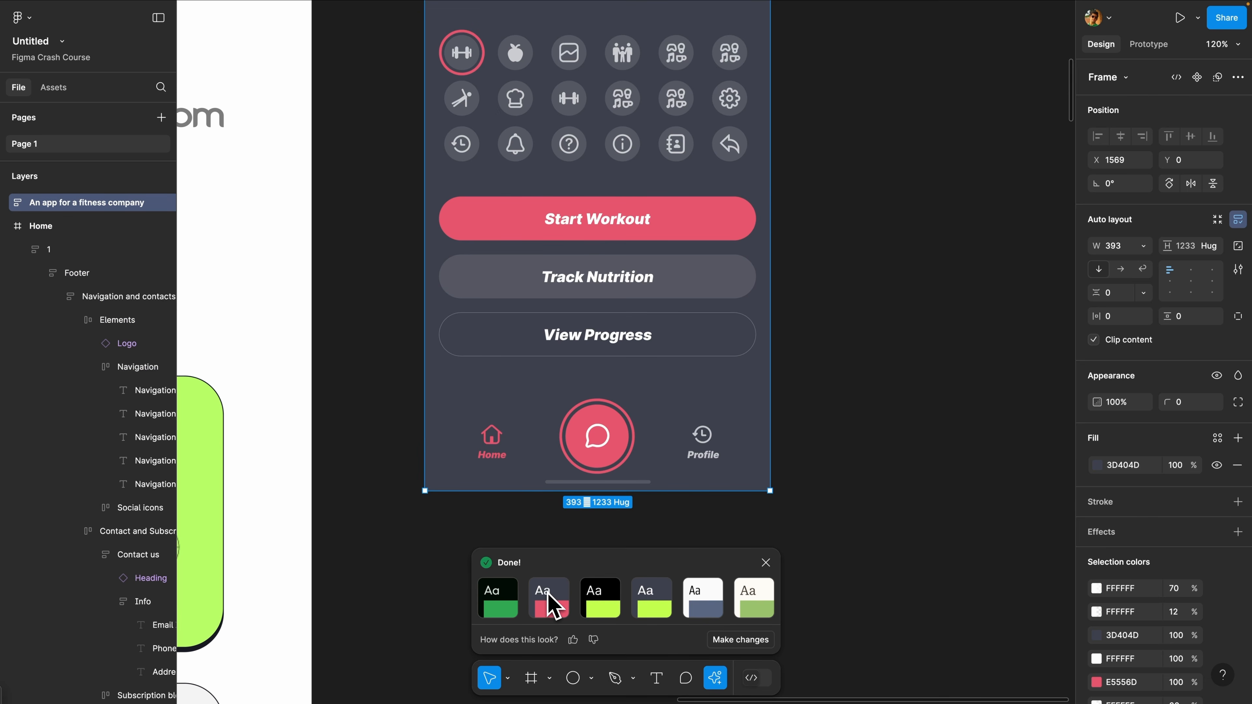
{"action": "scroll", "coordinate": [572, 404], "scroll_direction": "down", "scroll_amount": 5}
{"action": "left_click", "coordinate": [612, 602]}
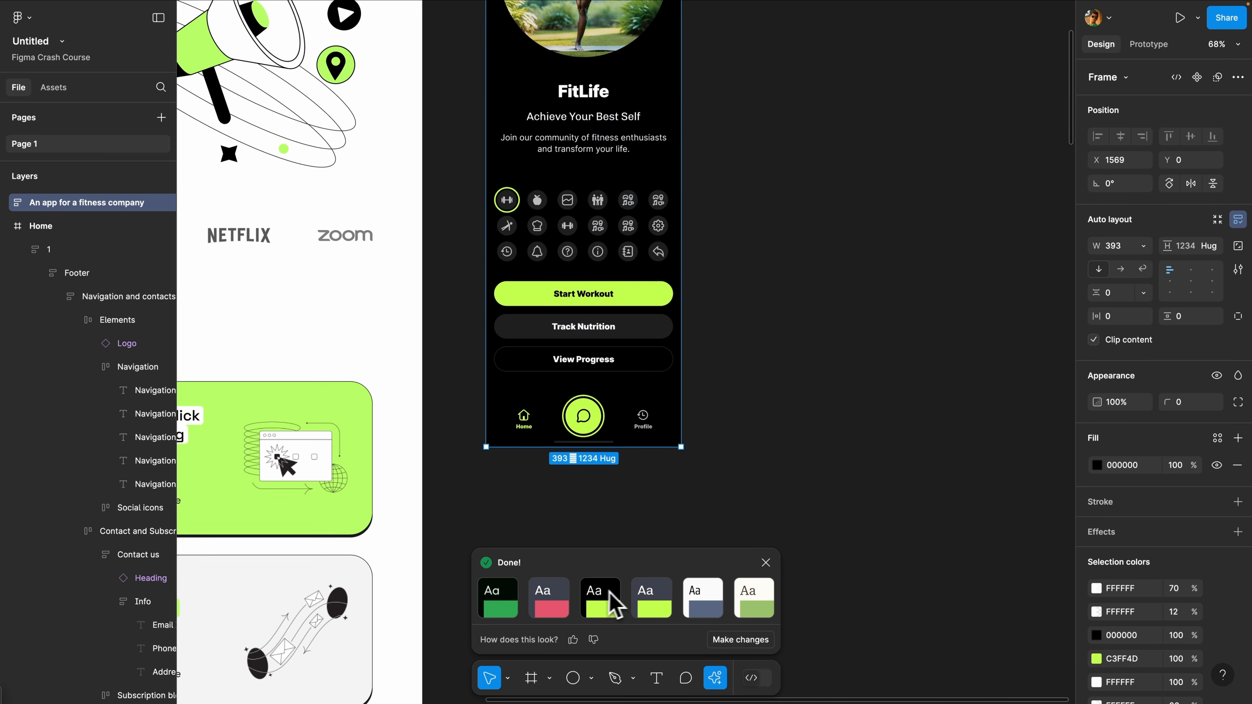
{"action": "left_click", "coordinate": [652, 599]}
{"action": "left_click", "coordinate": [703, 603]}
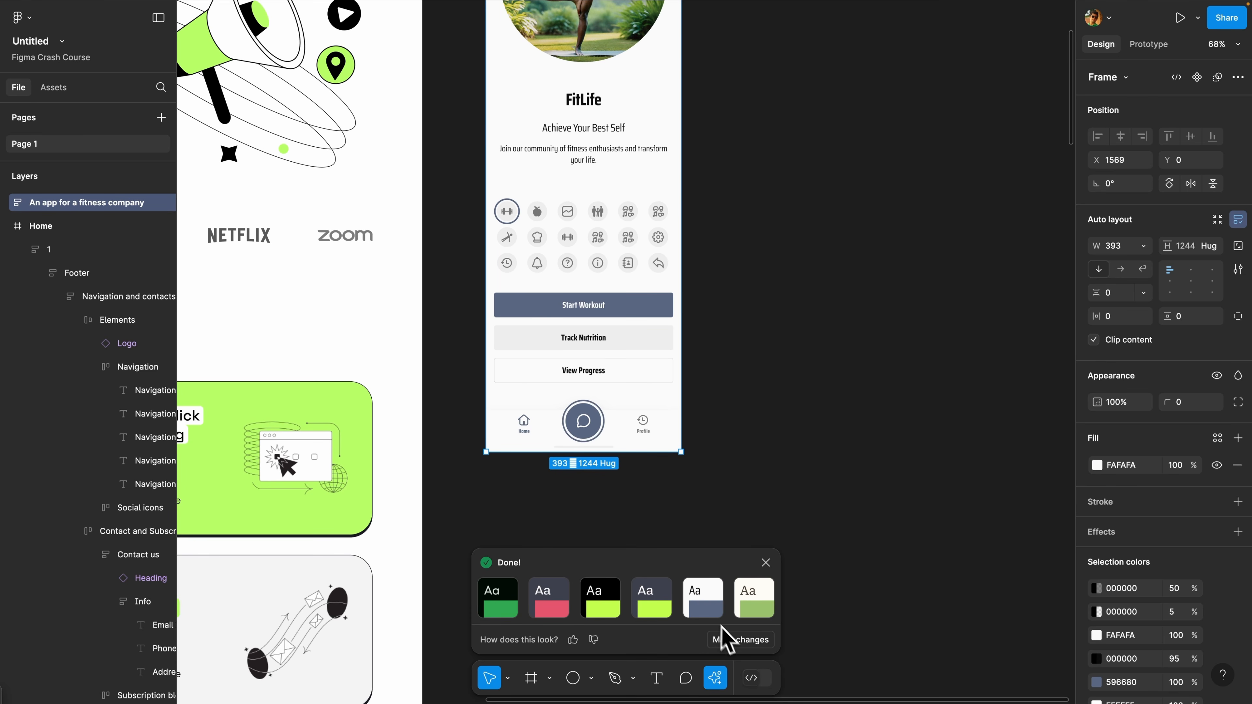
Change the draft's style by raising the corner radius to its maximum and reducing the spacing to just over a third of its range
{"action": "left_click", "coordinate": [737, 641]}
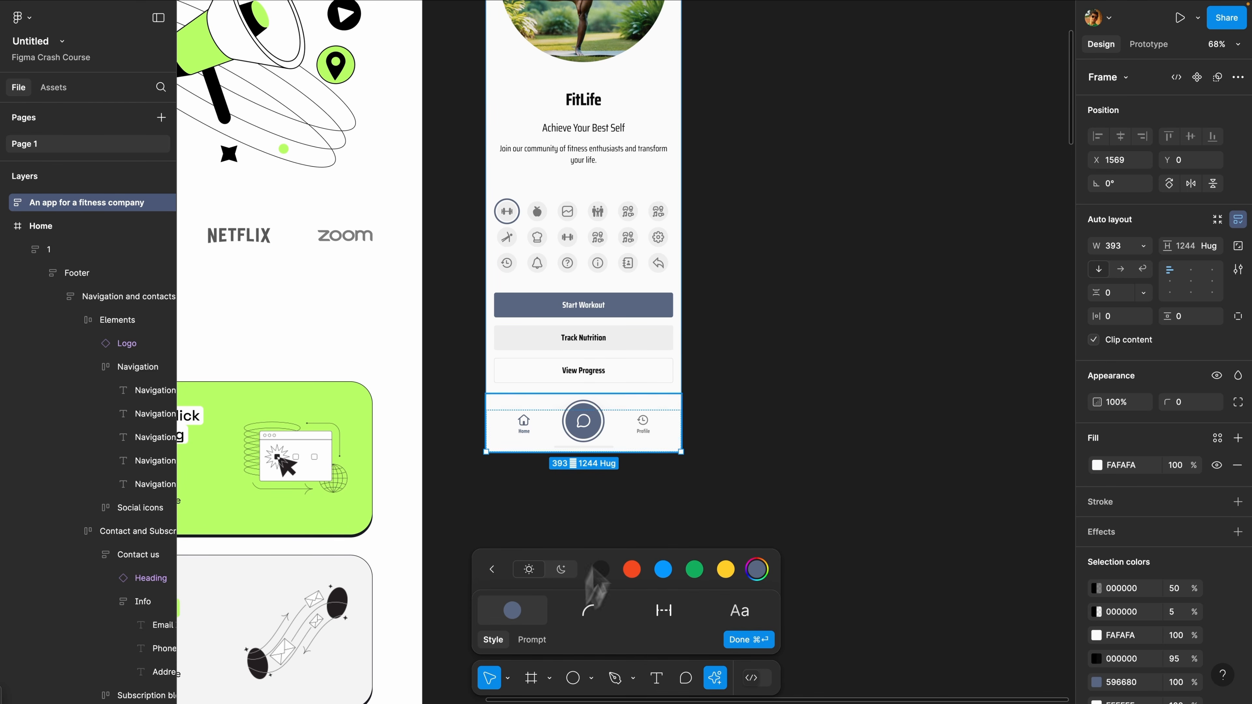
{"action": "scroll", "coordinate": [641, 246], "scroll_direction": "up", "scroll_amount": 5}
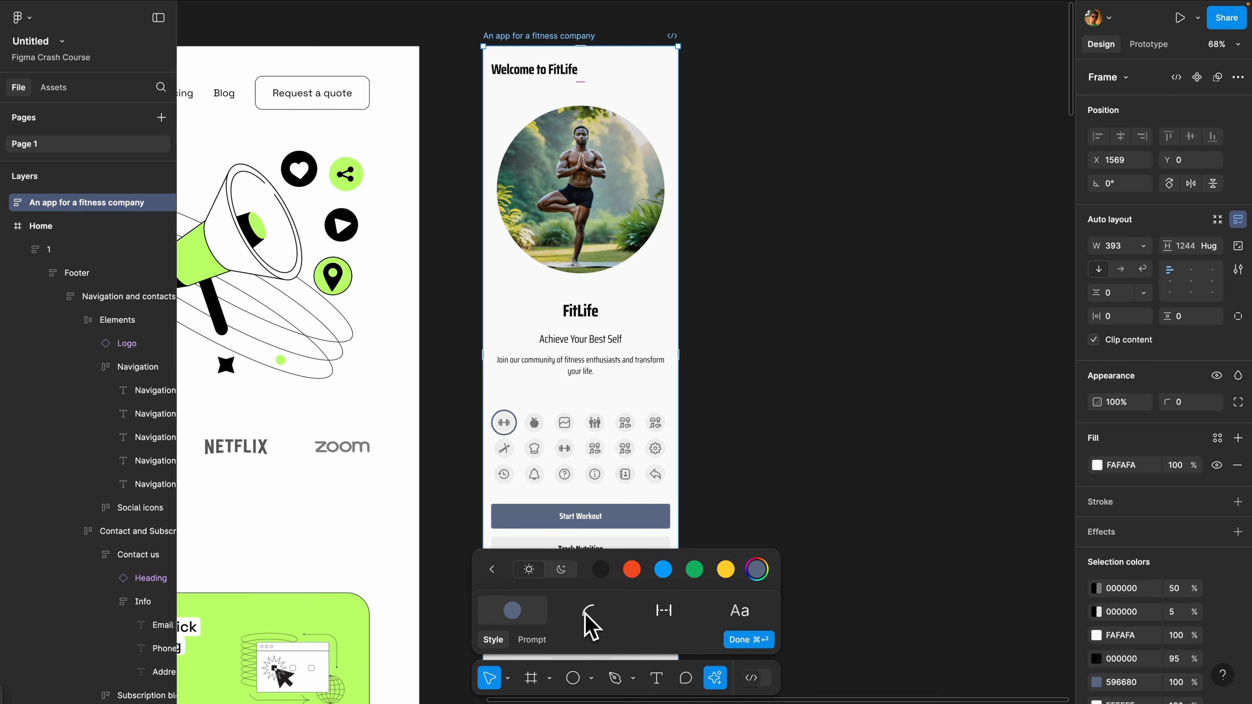
{"action": "left_click", "coordinate": [590, 617]}
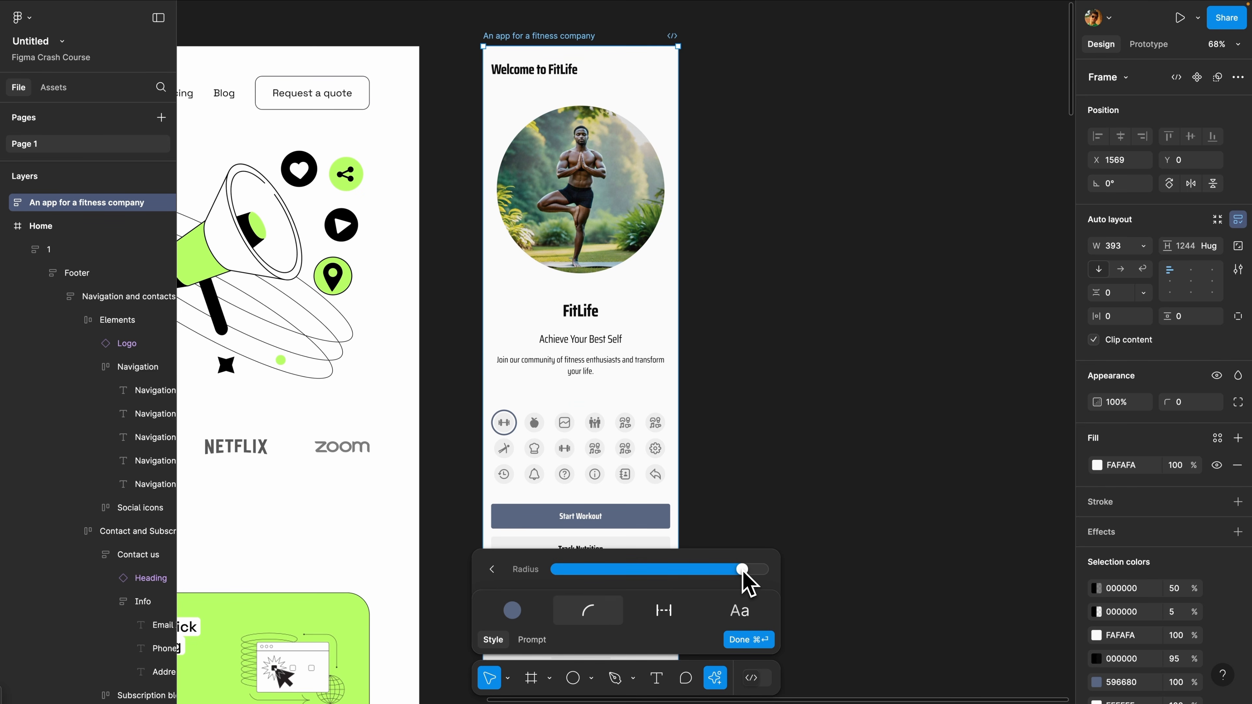
{"action": "mouse_move", "coordinate": [747, 585]}
{"action": "left_mouse_down"}
{"action": "mouse_move", "coordinate": [596, 576]}
{"action": "mouse_move", "coordinate": [748, 580]}
{"action": "left_mouse_up"}
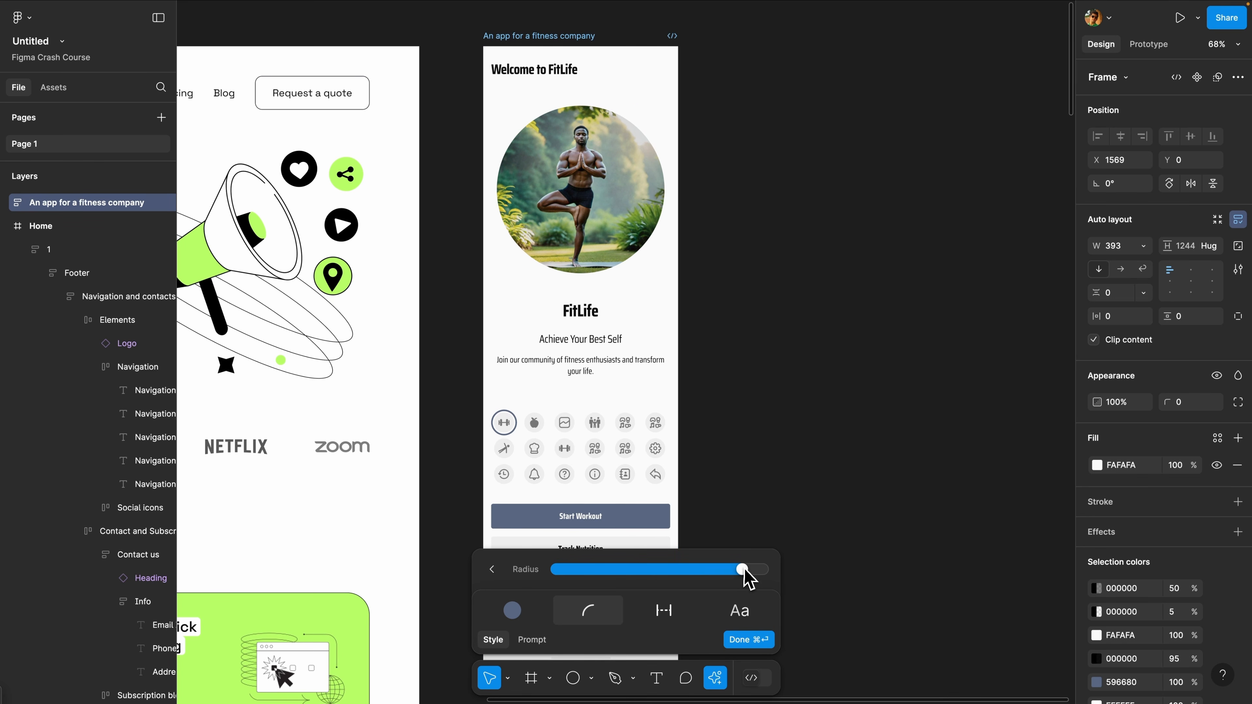
{"action": "scroll", "coordinate": [559, 536], "scroll_direction": "down", "scroll_amount": 3}
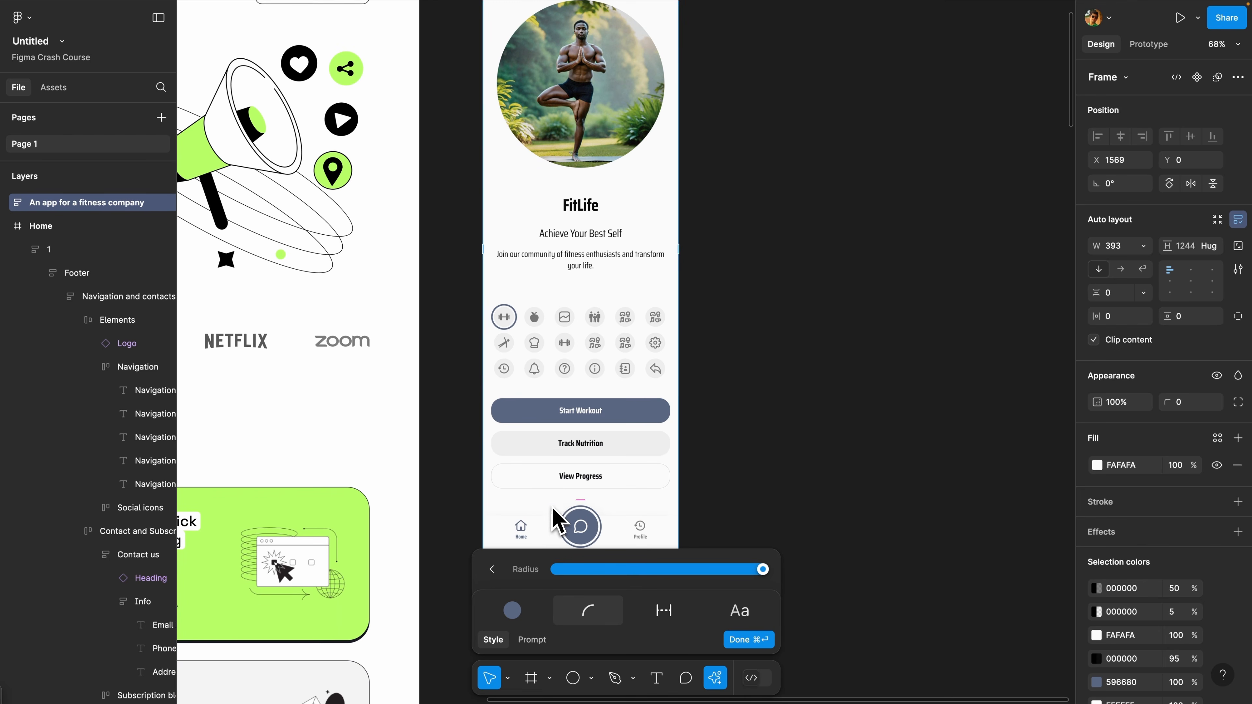
{"action": "left_click", "coordinate": [665, 612]}
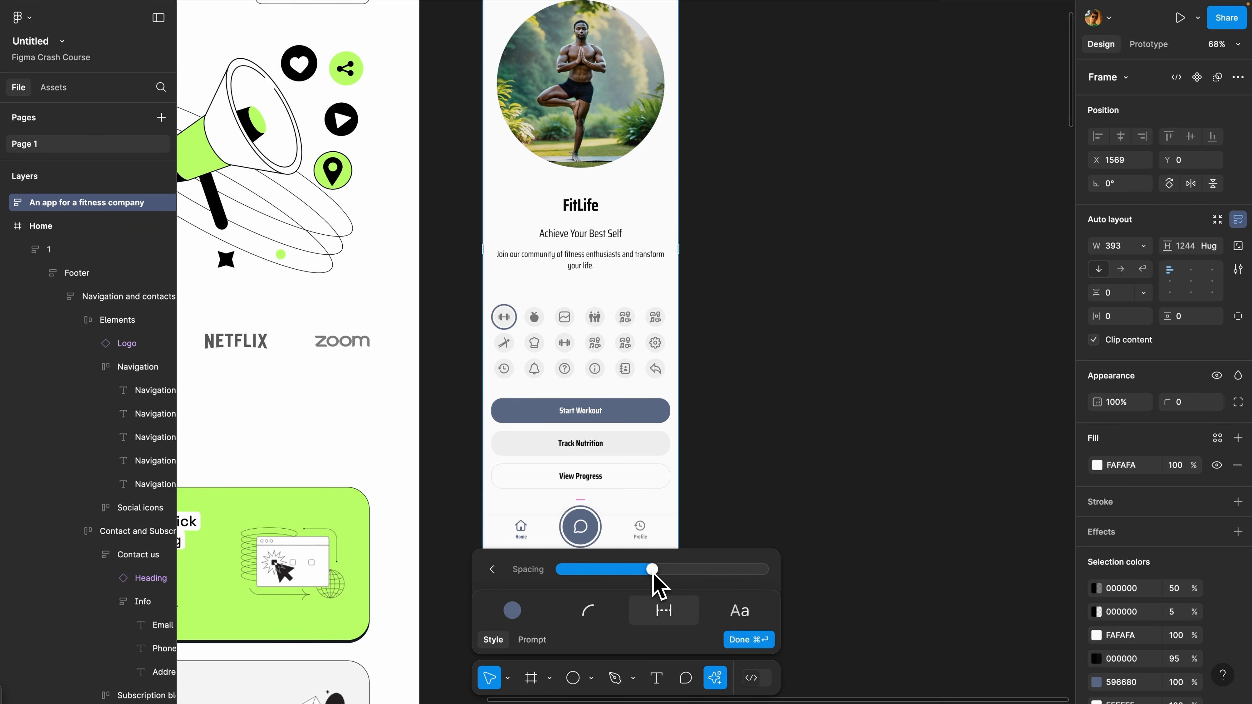
{"action": "mouse_move", "coordinate": [653, 573]}
{"action": "left_mouse_down"}
{"action": "mouse_move", "coordinate": [720, 573]}
{"action": "mouse_move", "coordinate": [635, 574]}
{"action": "left_mouse_up"}
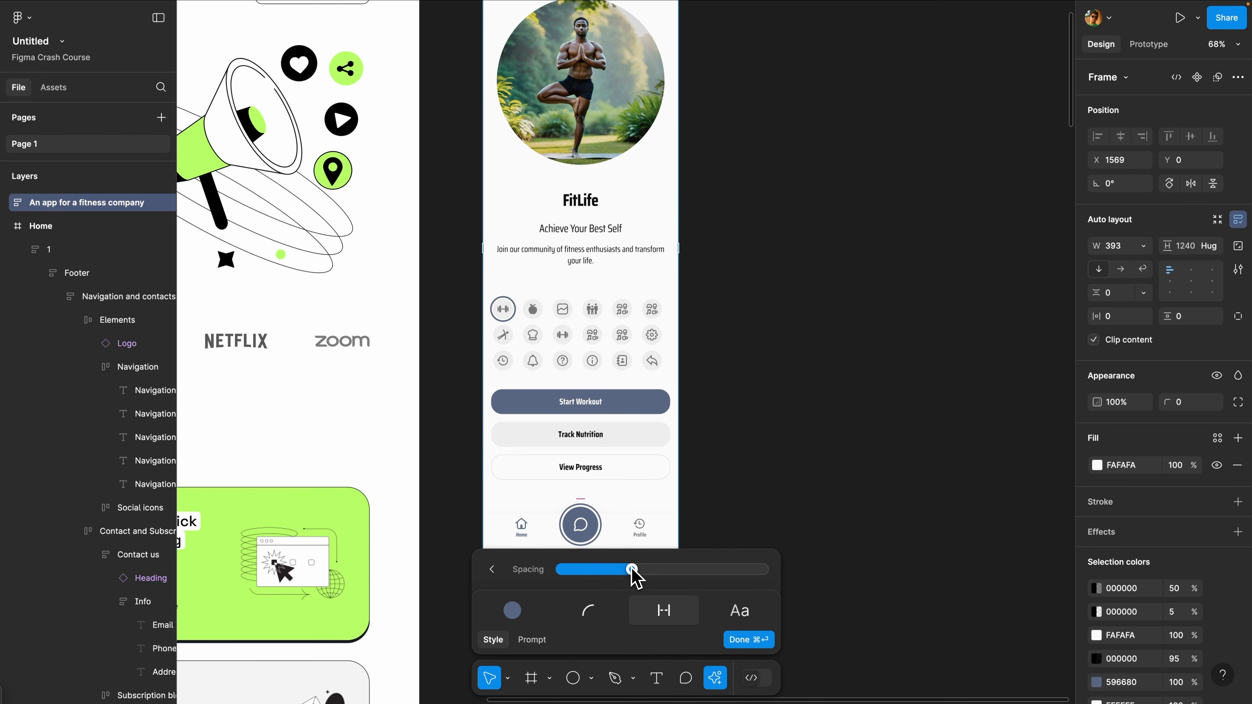
Try several title fonts on the fitness app draft, ending with the monospaced one, and leave the style settings
{"action": "left_click", "coordinate": [740, 612]}
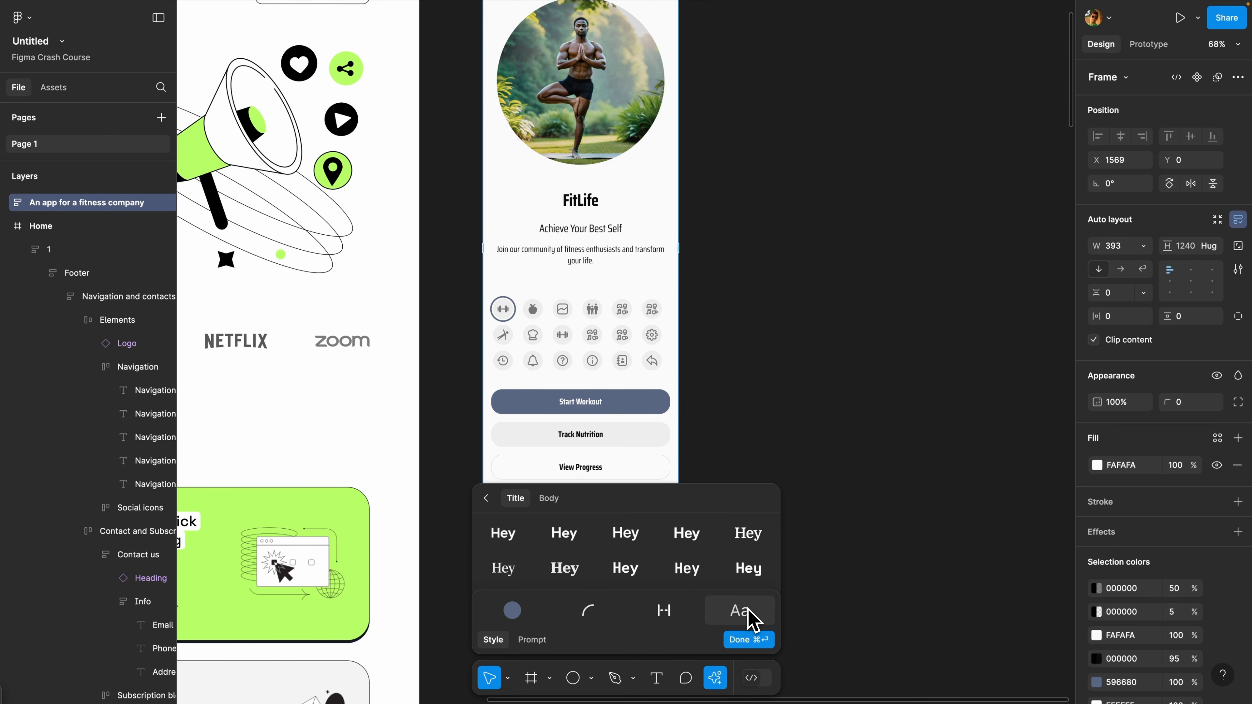
{"action": "left_click", "coordinate": [635, 537]}
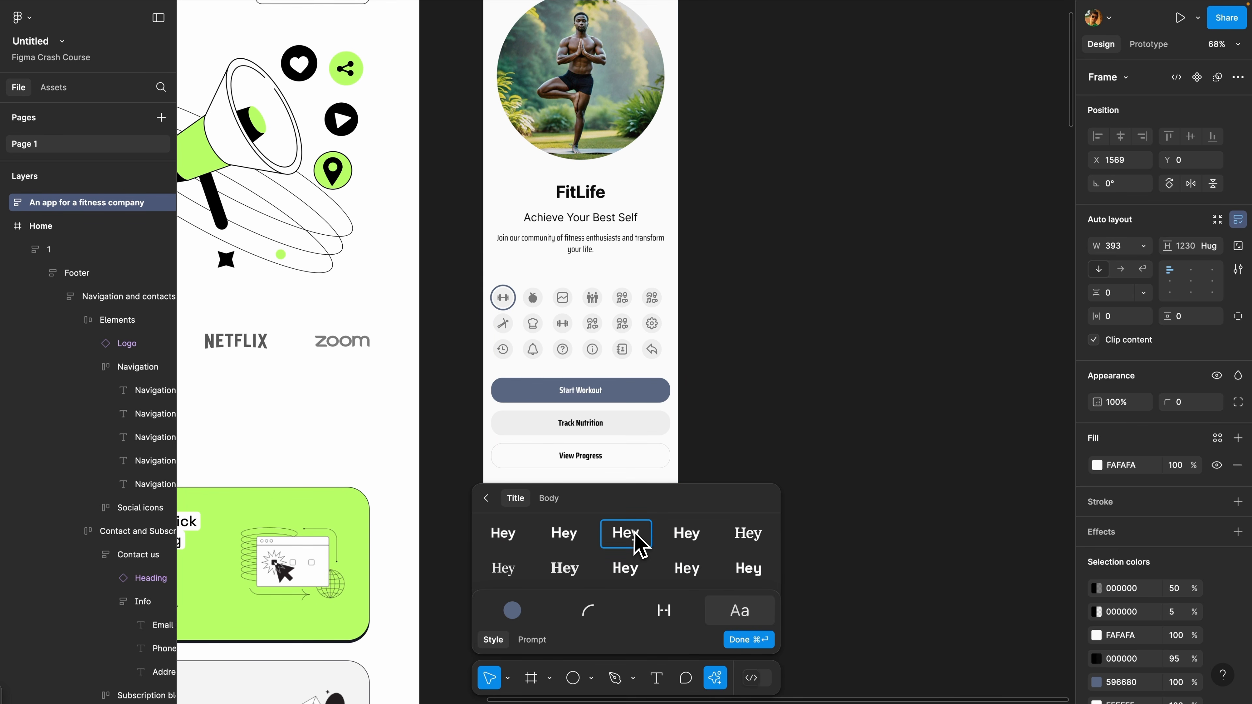
{"action": "left_click", "coordinate": [667, 537]}
{"action": "left_click", "coordinate": [677, 575]}
{"action": "left_click", "coordinate": [635, 578]}
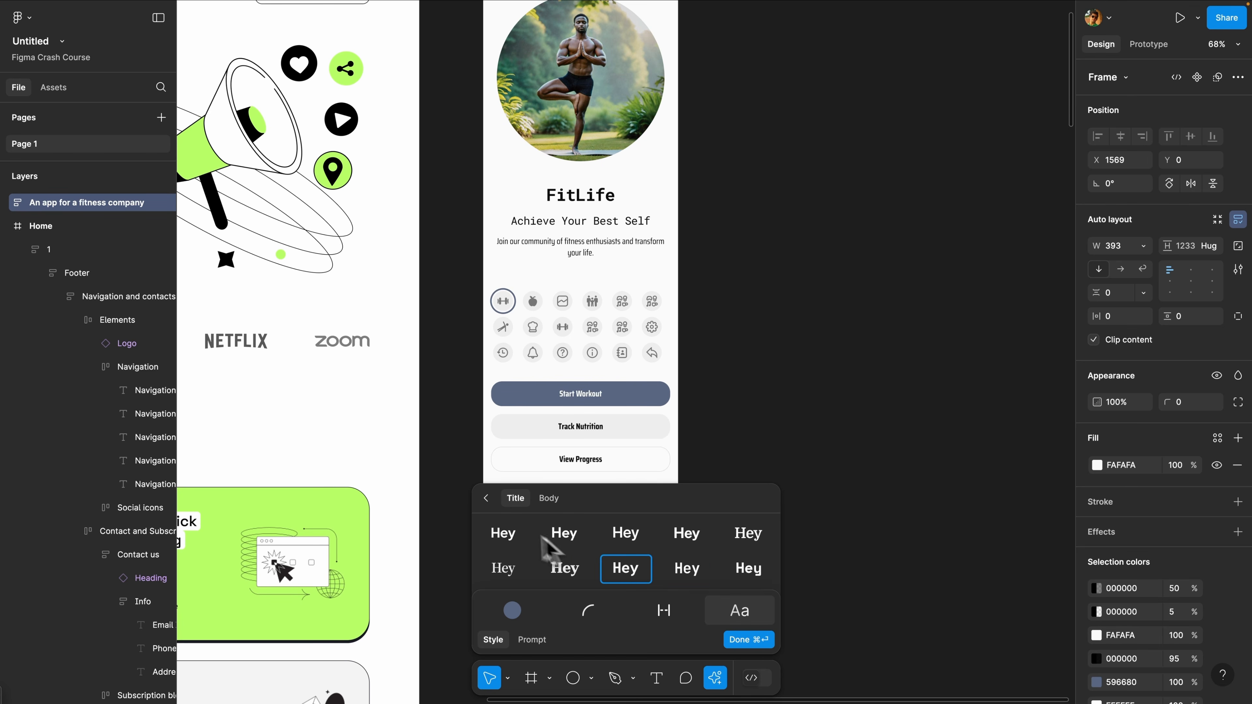
{"action": "left_click", "coordinate": [486, 499]}
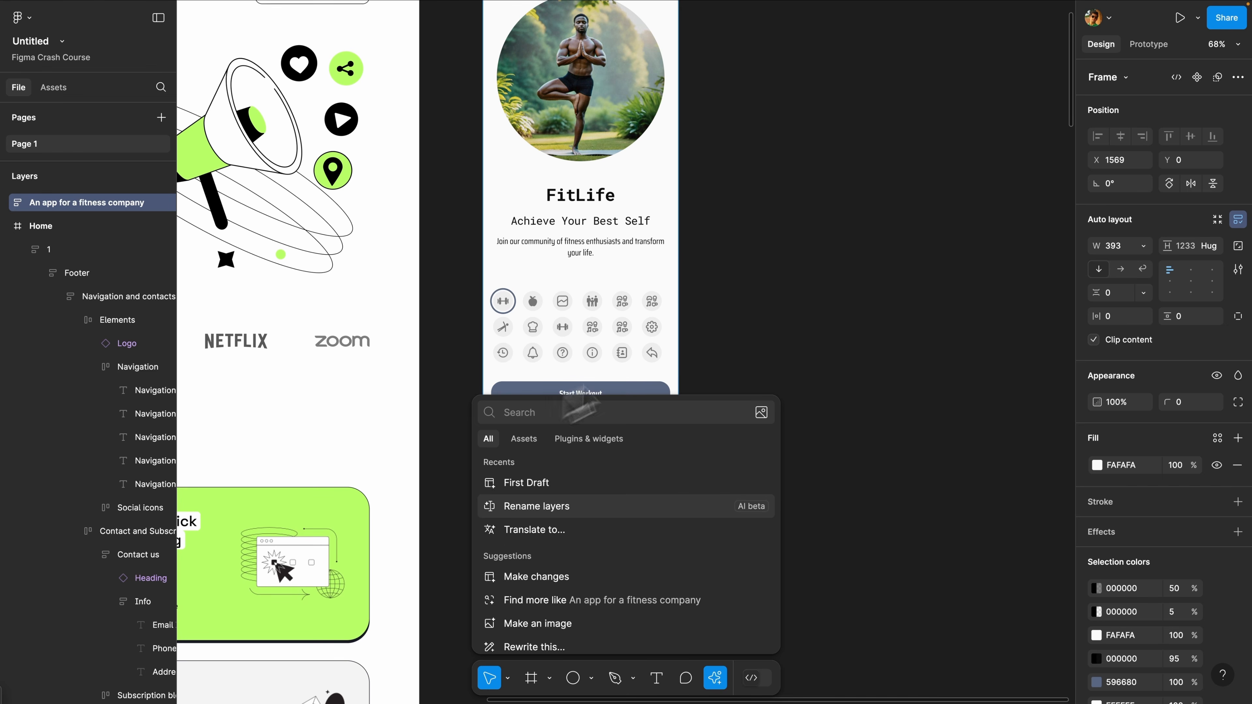
Generate a First Draft design using the Basic site library and the prompt "A landing page for an interior design company."
{"action": "left_click", "coordinate": [560, 484]}
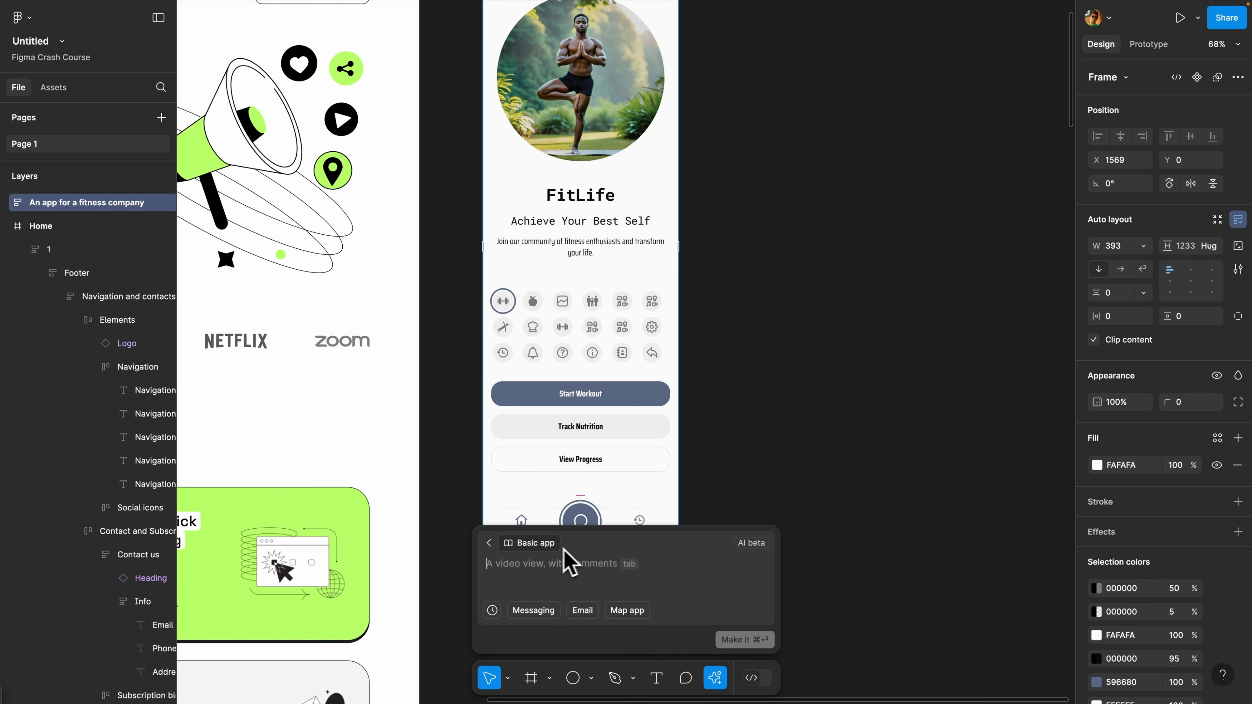
{"action": "left_click", "coordinate": [549, 548]}
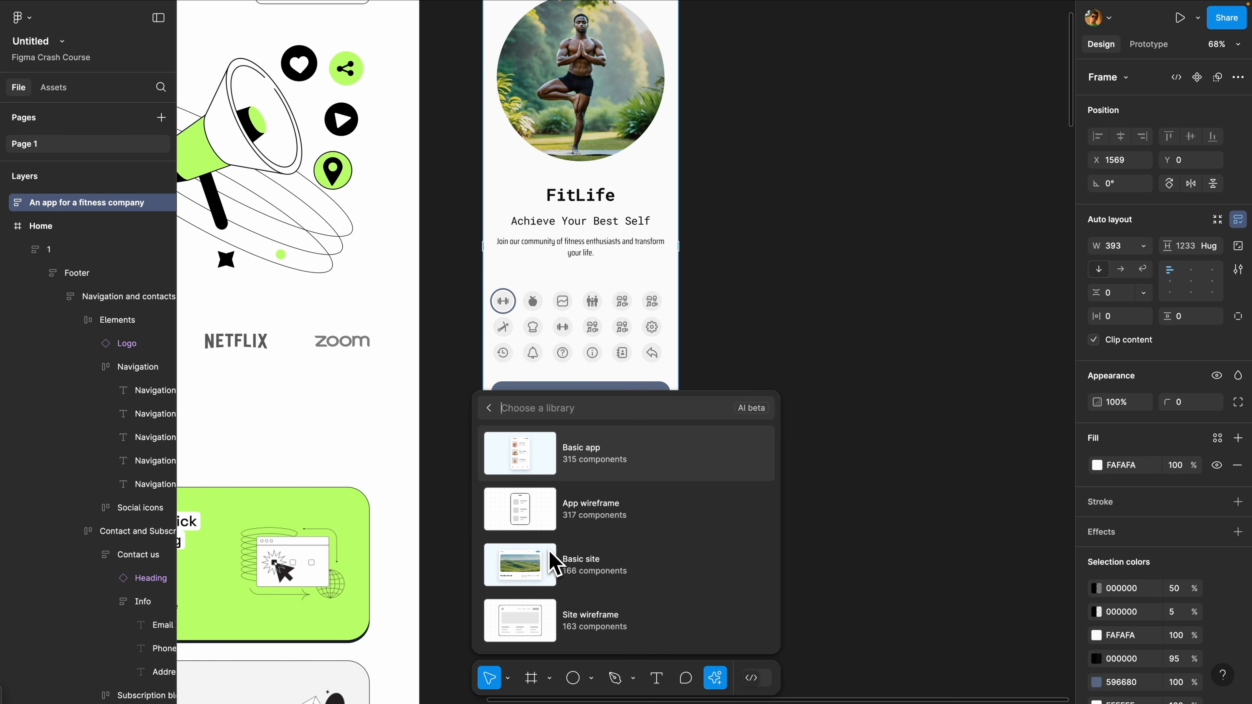
{"action": "left_click", "coordinate": [636, 582]}
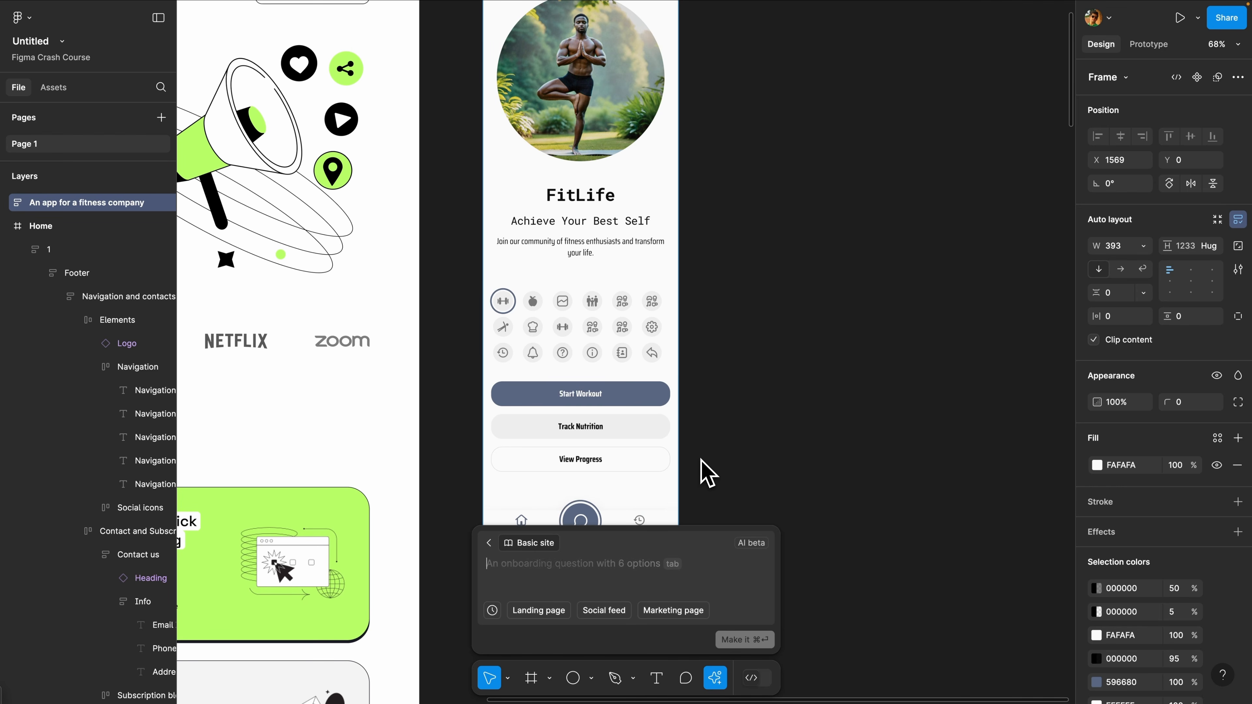
{"action": "type", "text": "A landing "}
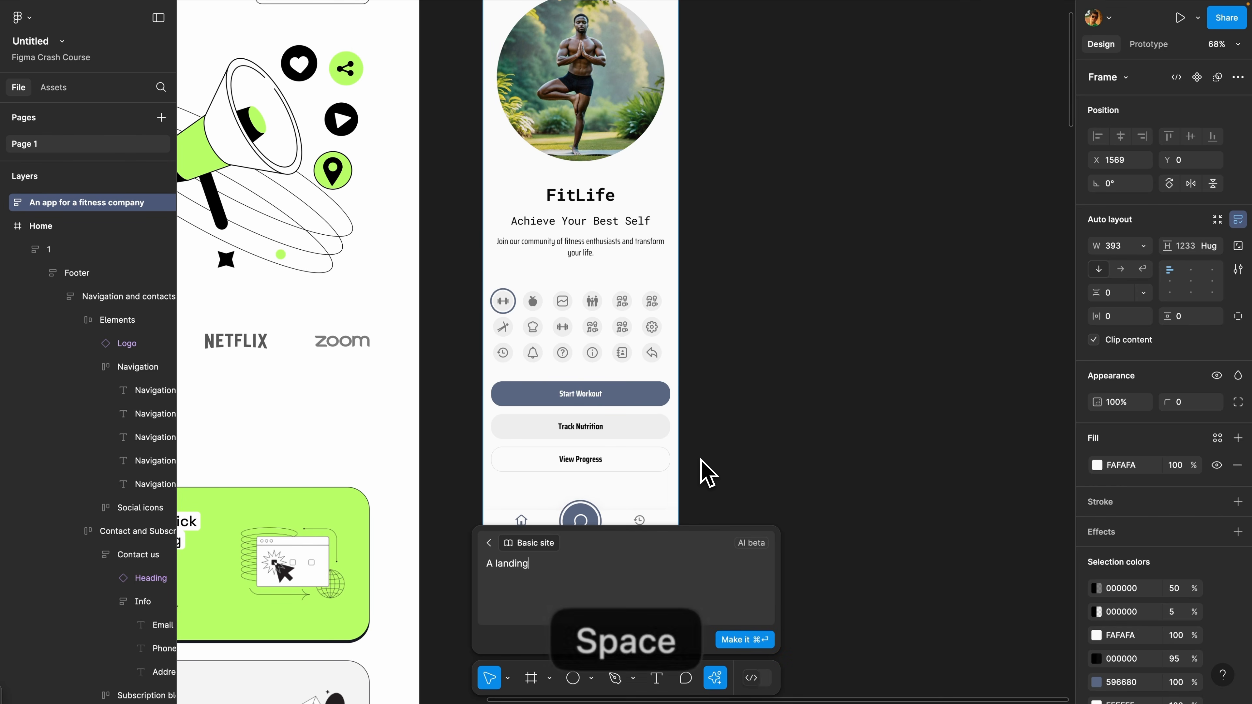
{"action": "type", "text": "page for "}
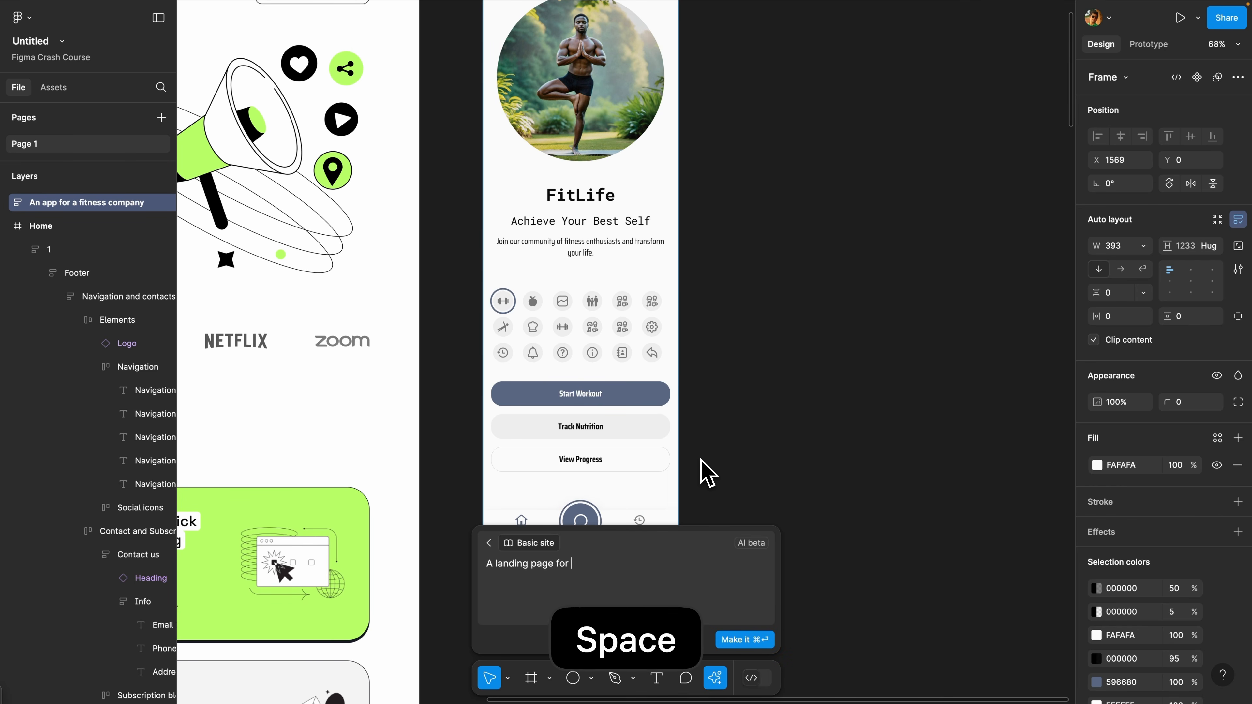
{"action": "type", "text": "an interior design company."}
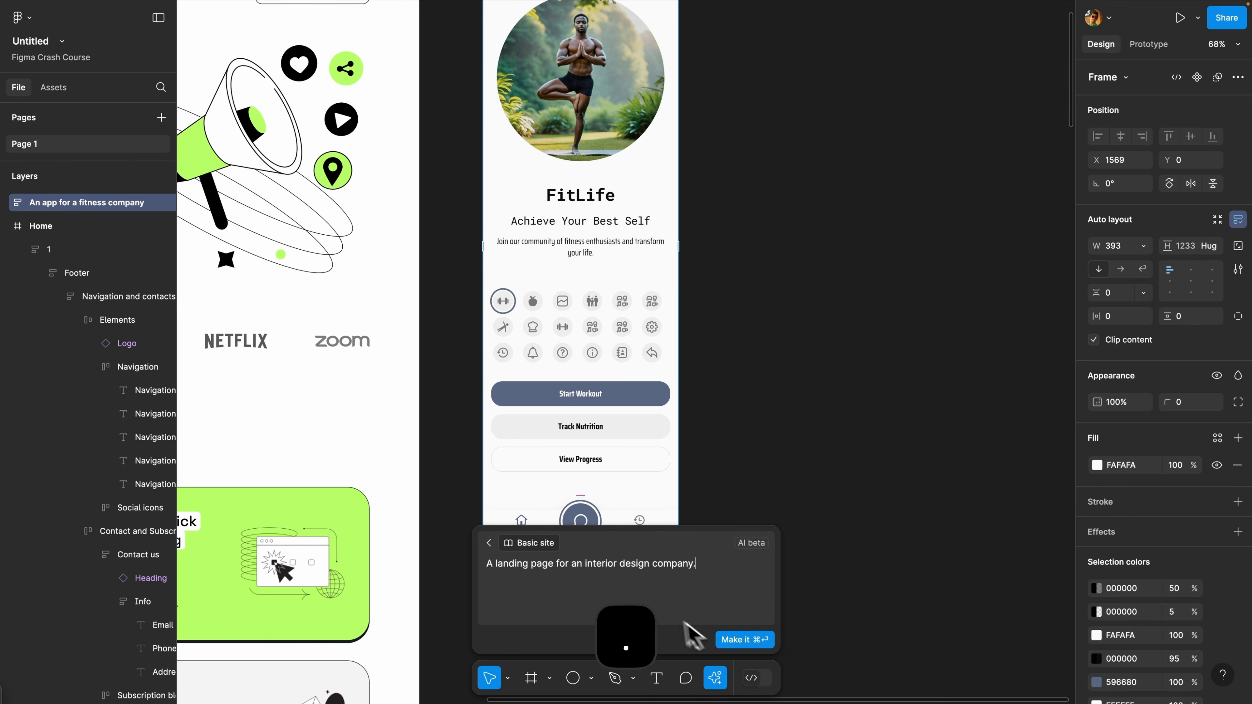
{"action": "key", "text": "super+Return"}
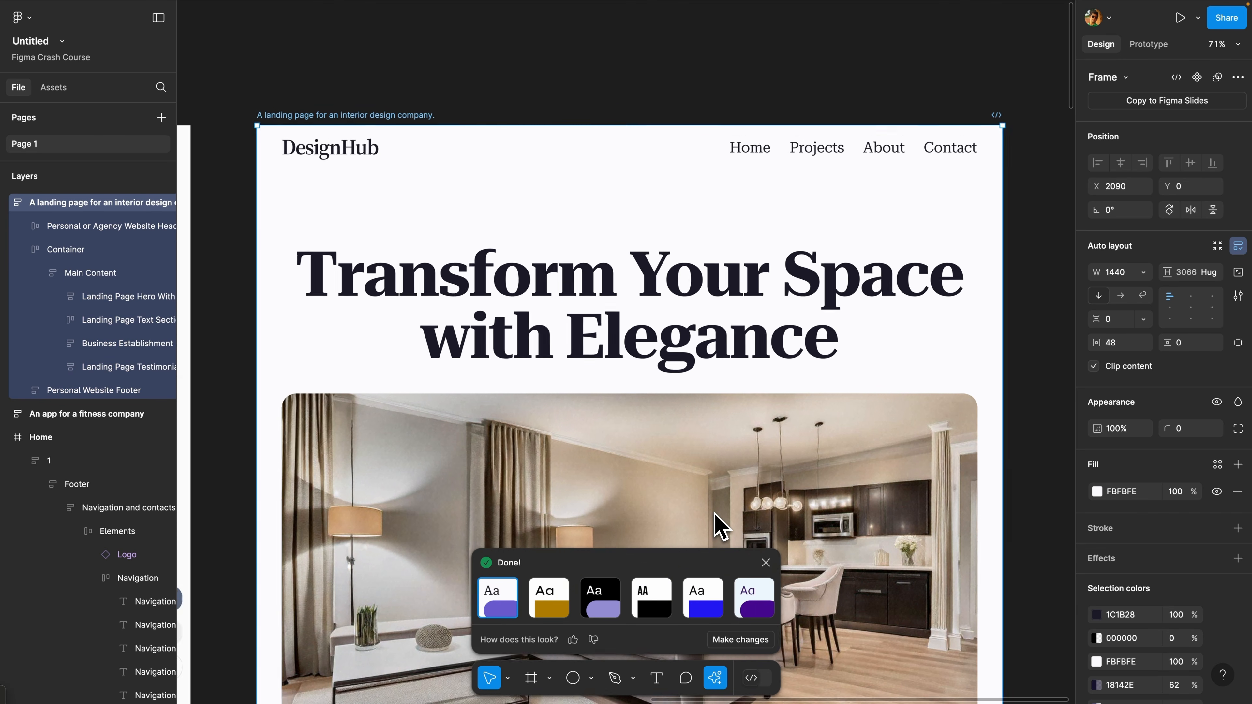
Examine the generated interior design landing page from its header and hero image down through services and testimonials to the footer
{"action": "scroll", "coordinate": [720, 527], "scroll_direction": "down", "scroll_amount": 2}
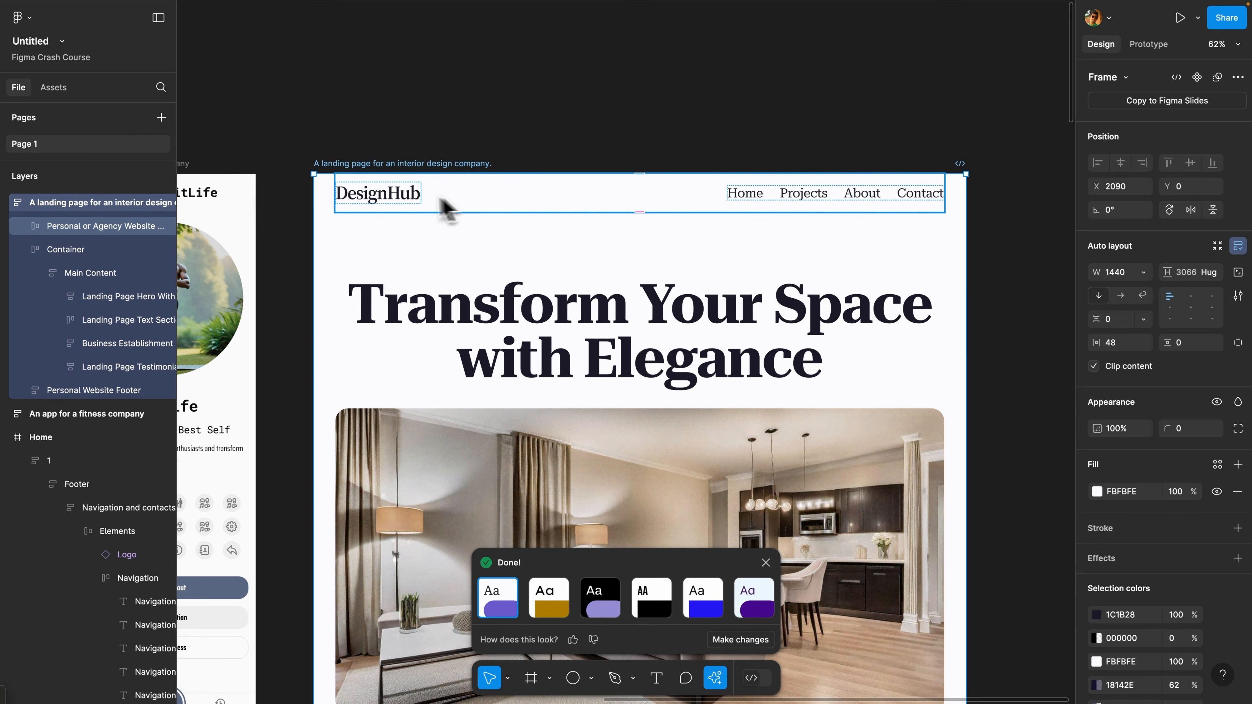
{"action": "scroll", "coordinate": [603, 280], "scroll_direction": "down", "scroll_amount": 2}
{"action": "scroll", "coordinate": [600, 279], "scroll_direction": "down", "scroll_amount": 3}
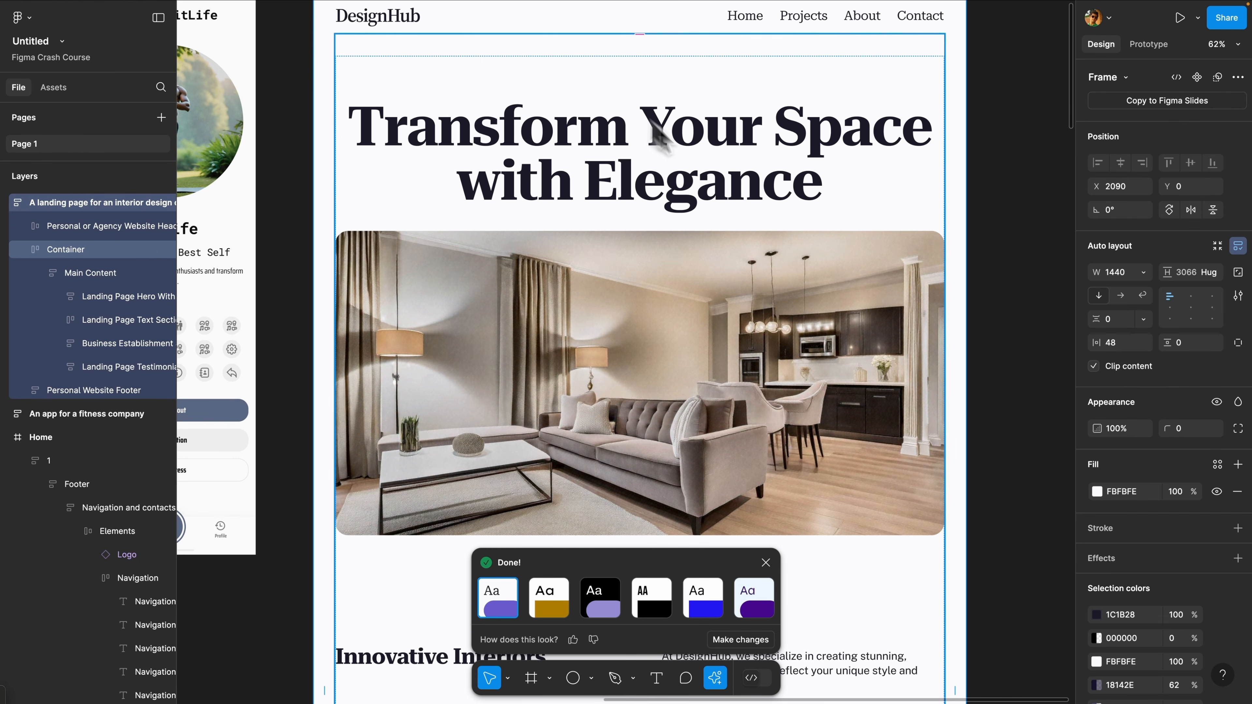
{"action": "scroll", "coordinate": [641, 212], "scroll_direction": "down", "scroll_amount": 5}
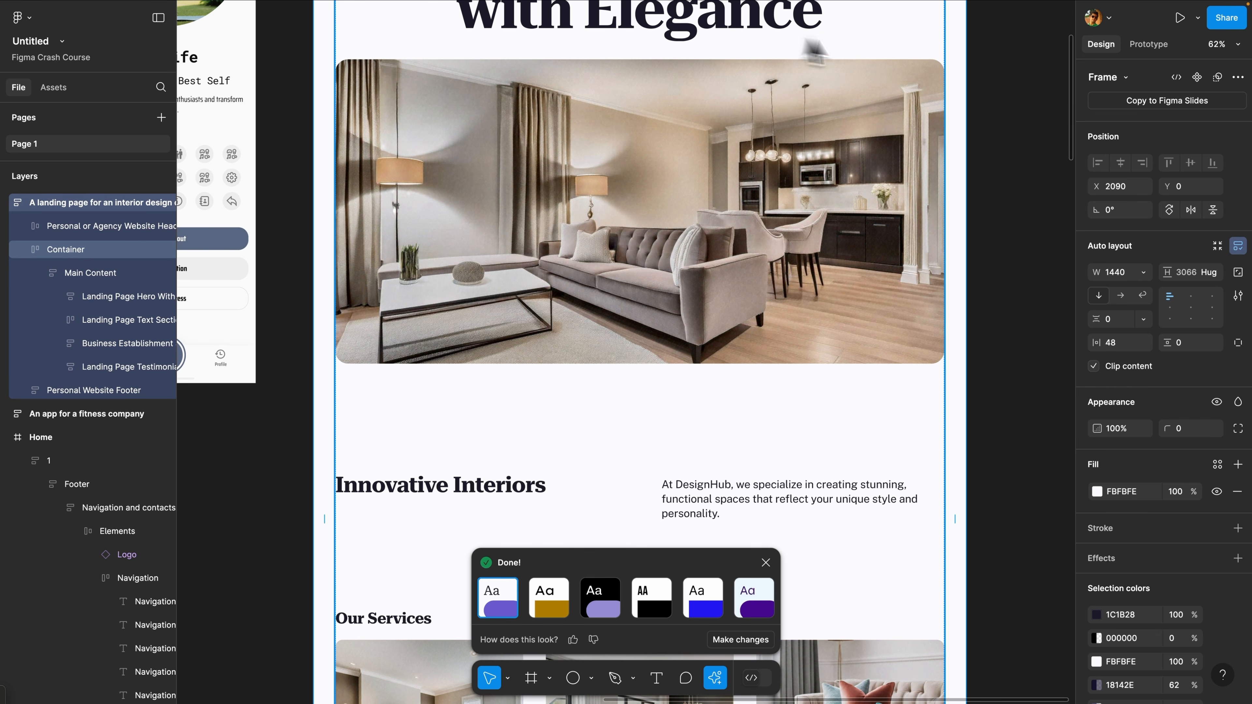
{"action": "scroll", "coordinate": [784, 333], "scroll_direction": "down", "scroll_amount": 3}
{"action": "scroll", "coordinate": [777, 333], "scroll_direction": "down", "scroll_amount": 10}
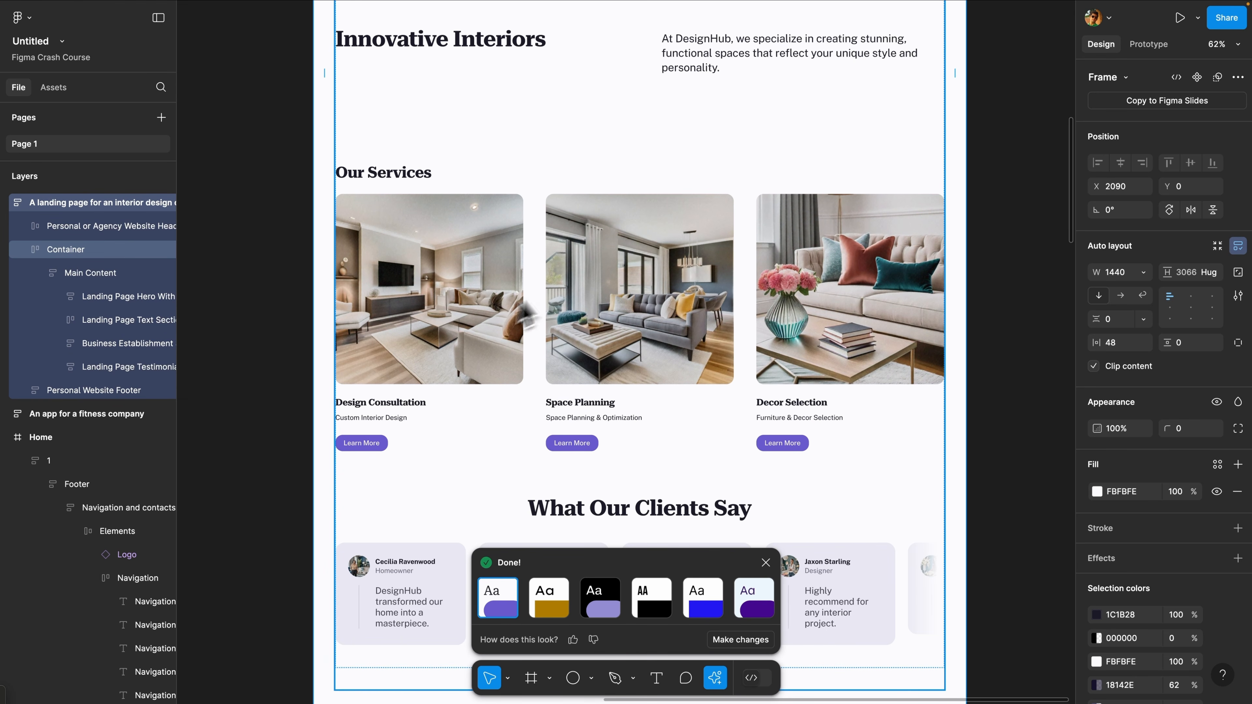
{"action": "scroll", "coordinate": [523, 330], "scroll_direction": "down", "scroll_amount": 3}
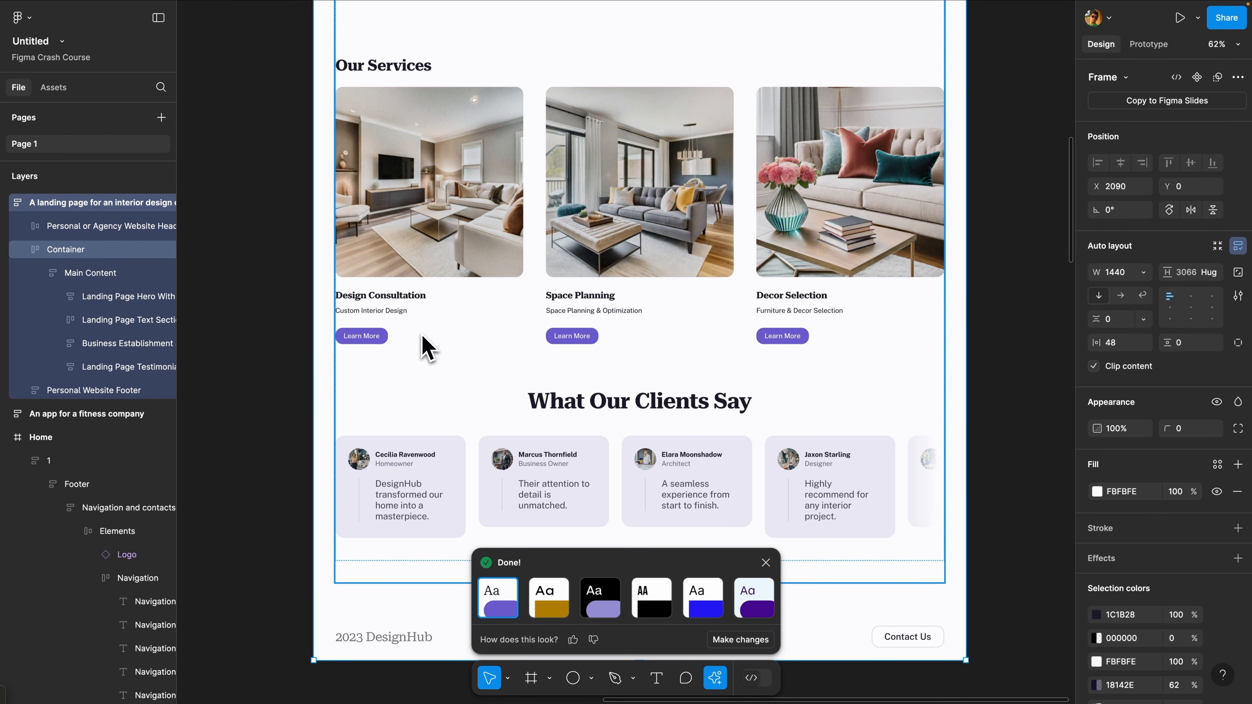
{"action": "scroll", "coordinate": [424, 341], "scroll_direction": "down", "scroll_amount": 1}
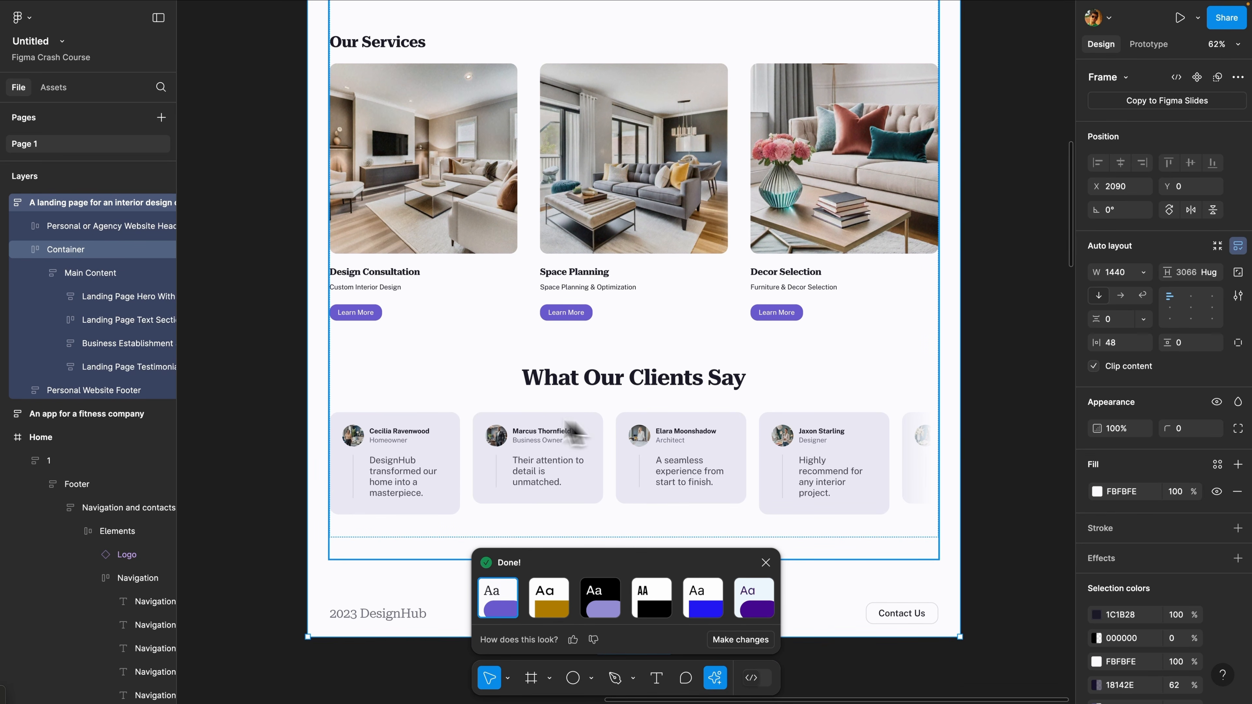
{"action": "scroll", "coordinate": [602, 461], "scroll_direction": "down", "scroll_amount": 4}
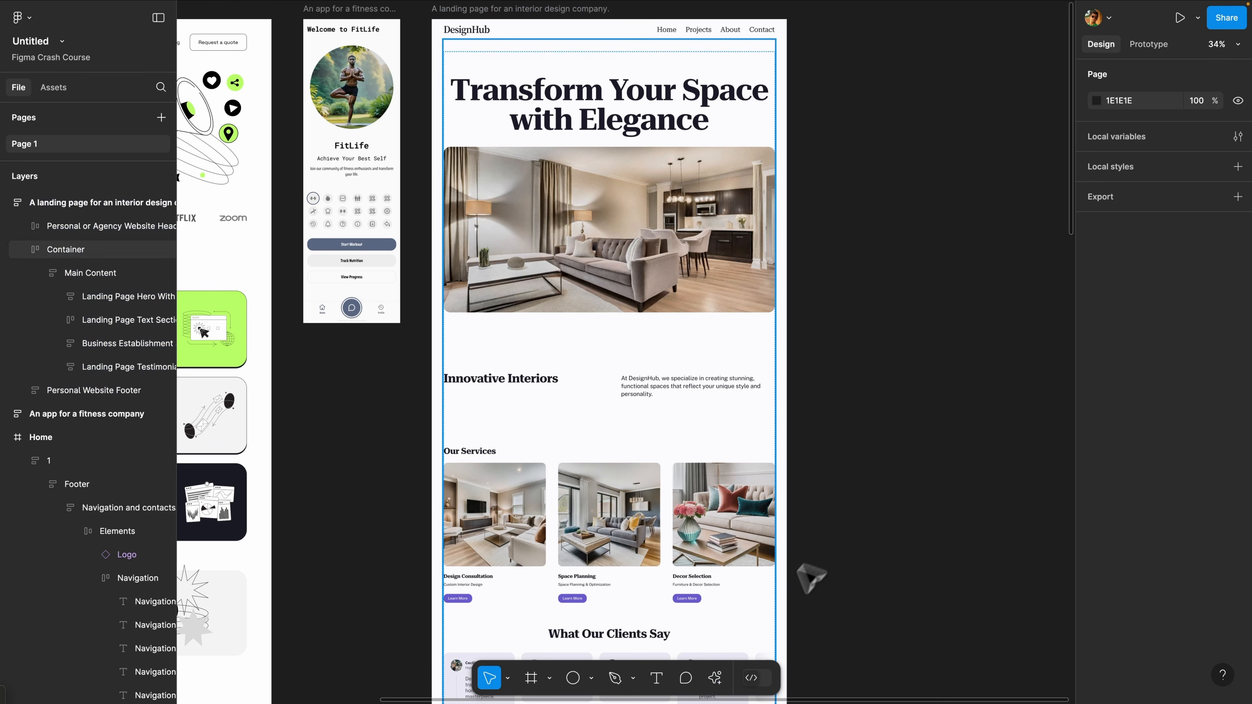
Generate an AI image from the suggested prompt "Macro shot of a lovely ladybug" and place it on the empty canvas beside the landing page
{"action": "left_click", "coordinate": [715, 677]}
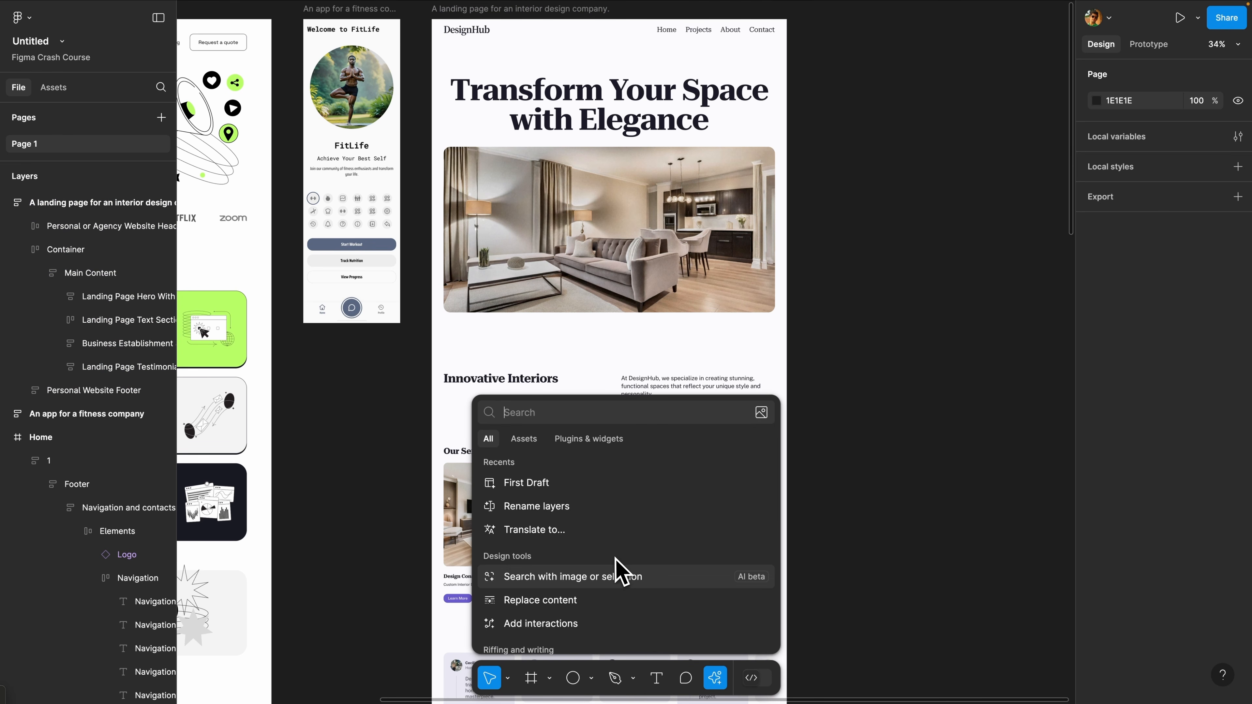
{"action": "scroll", "coordinate": [621, 575], "scroll_direction": "down", "scroll_amount": 3}
{"action": "scroll", "coordinate": [591, 587], "scroll_direction": "down", "scroll_amount": 2}
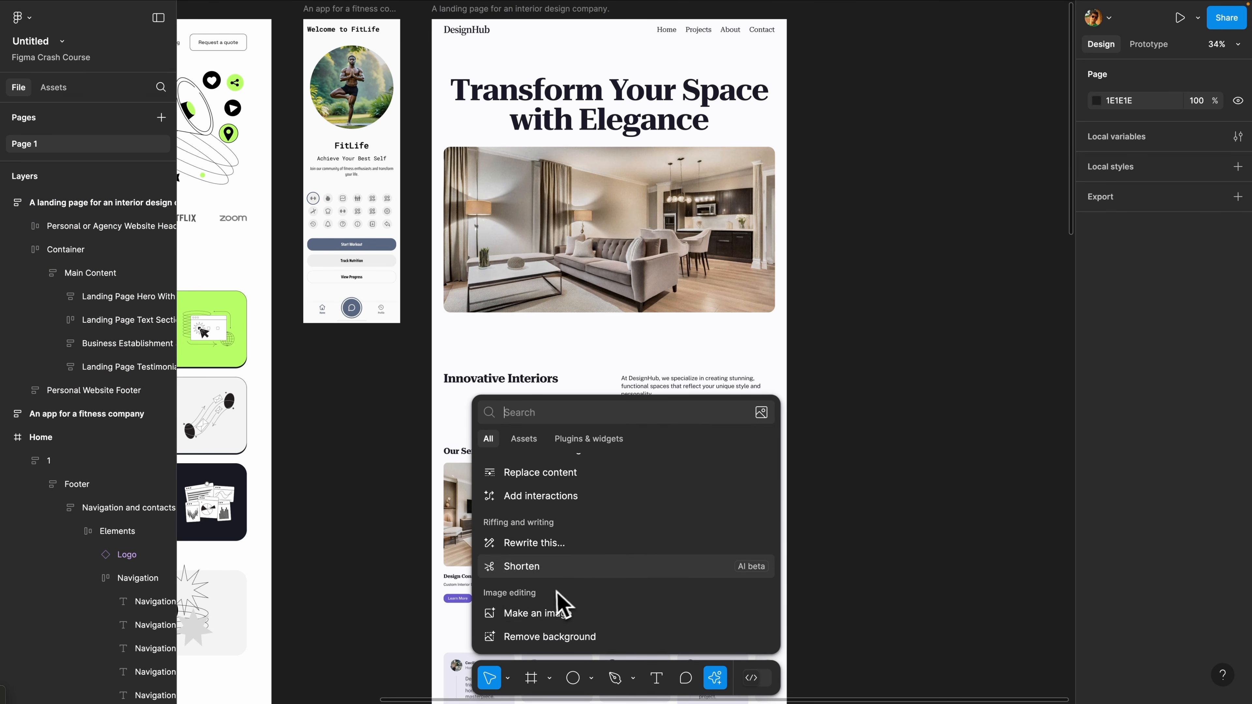
{"action": "left_click", "coordinate": [567, 617]}
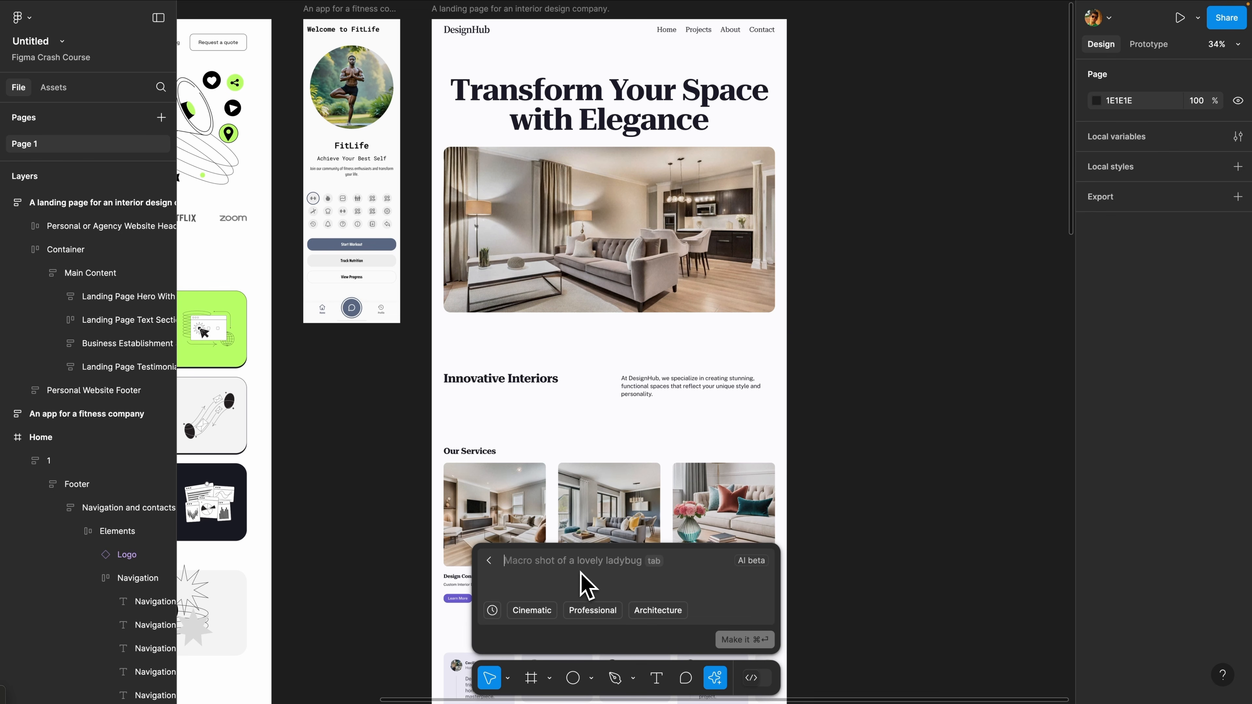
{"action": "key", "text": "Tab"}
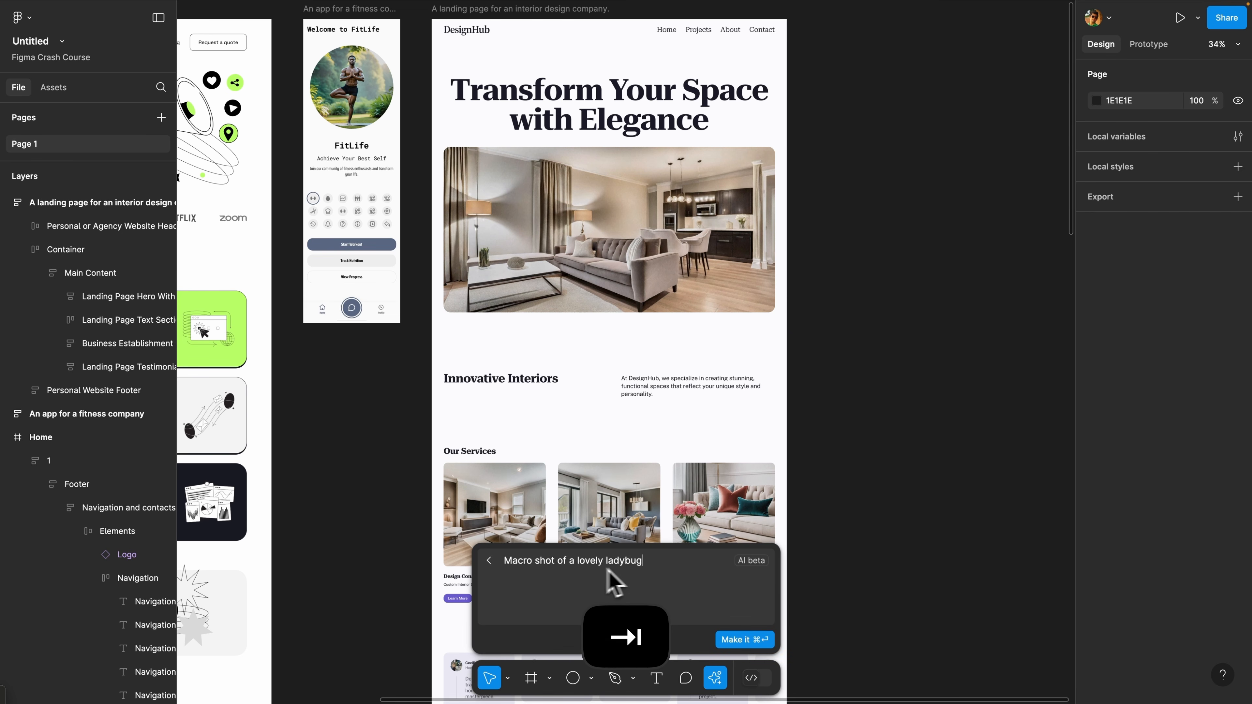
{"action": "left_click", "coordinate": [744, 641]}
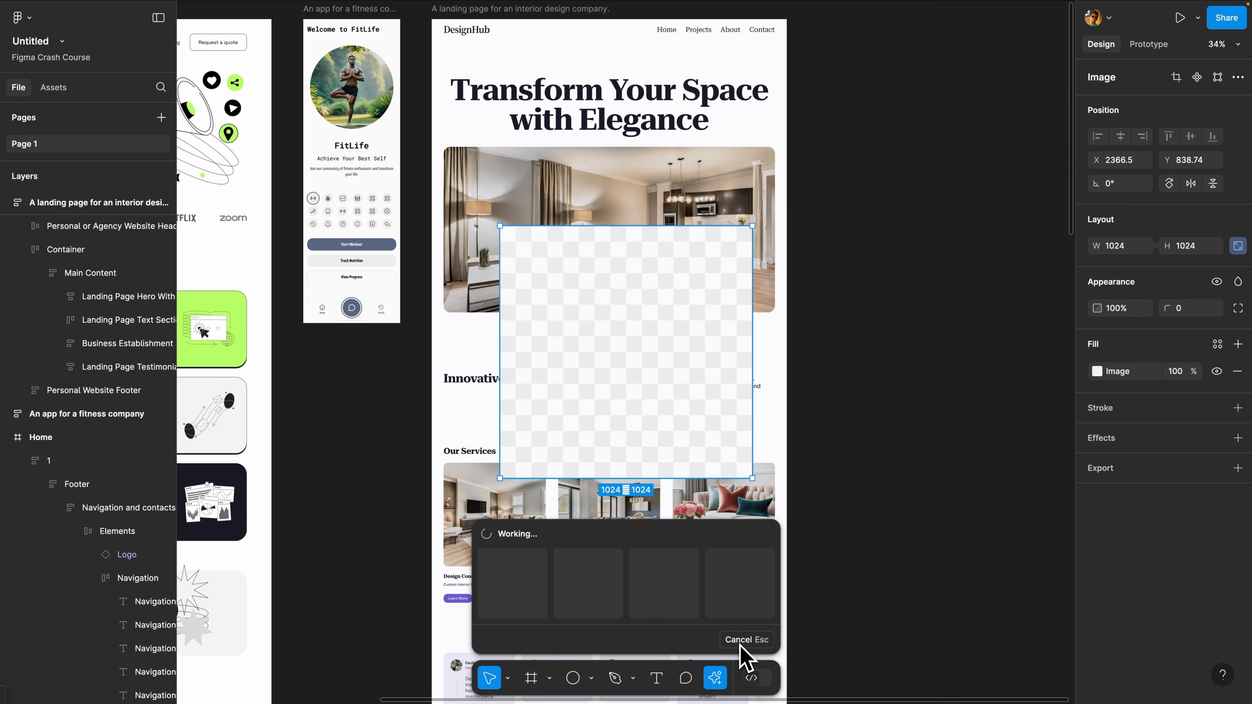
{"action": "left_click_drag", "start_coordinate": [626, 397], "coordinate": [917, 385]}
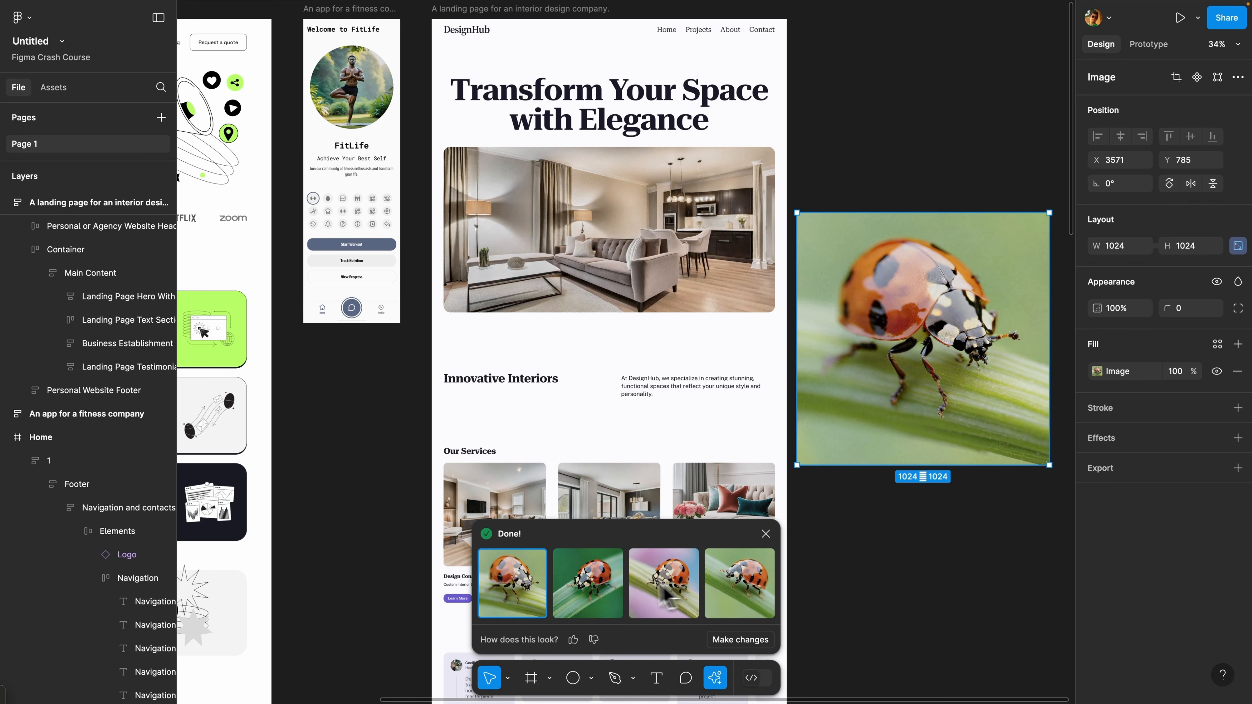
Try the other generated ladybug variations, ending with the fourth one on a light green background
{"action": "left_click", "coordinate": [598, 588]}
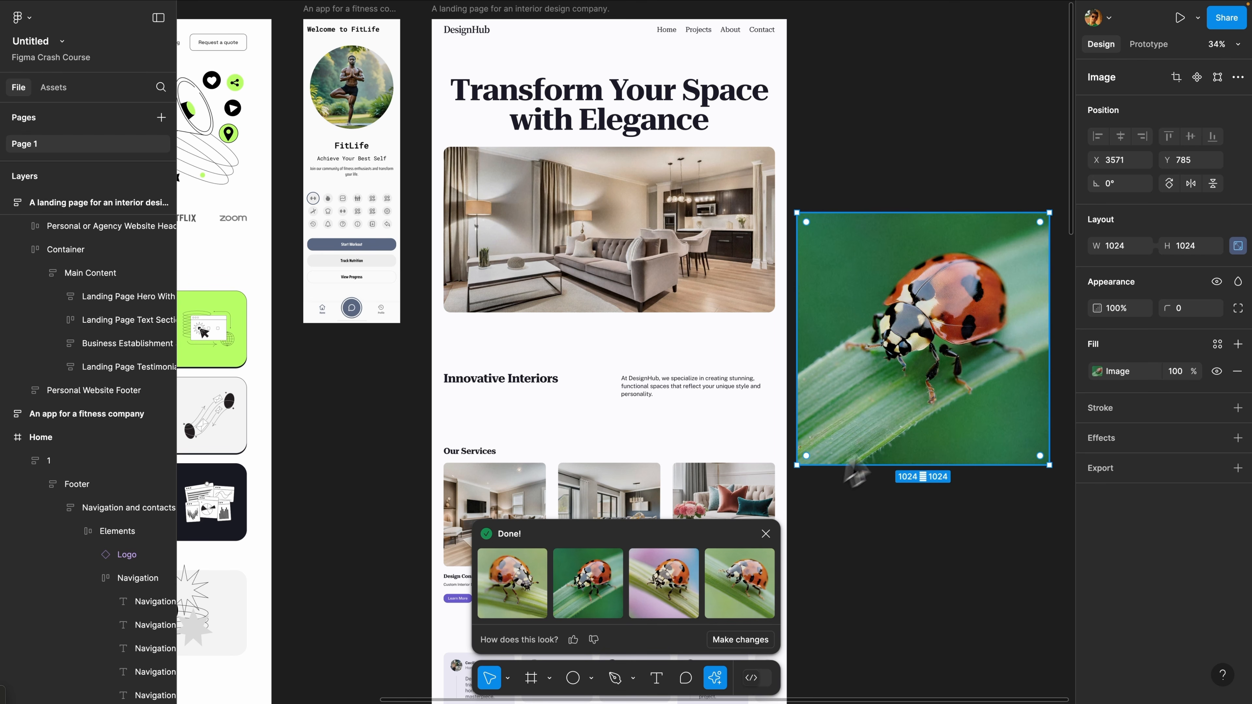
{"action": "left_click", "coordinate": [670, 572]}
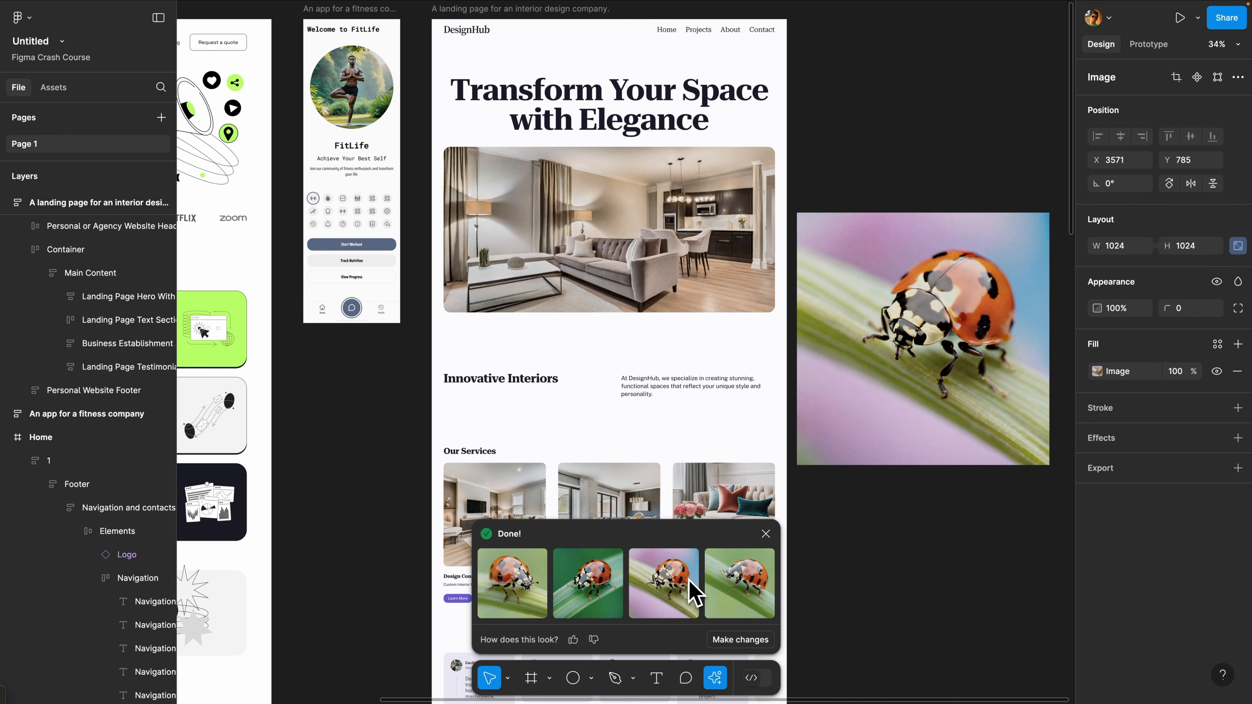
{"action": "left_click", "coordinate": [738, 592]}
Remove the background from the ladybug image with the AI action and deselect the image
{"action": "left_click", "coordinate": [718, 679]}
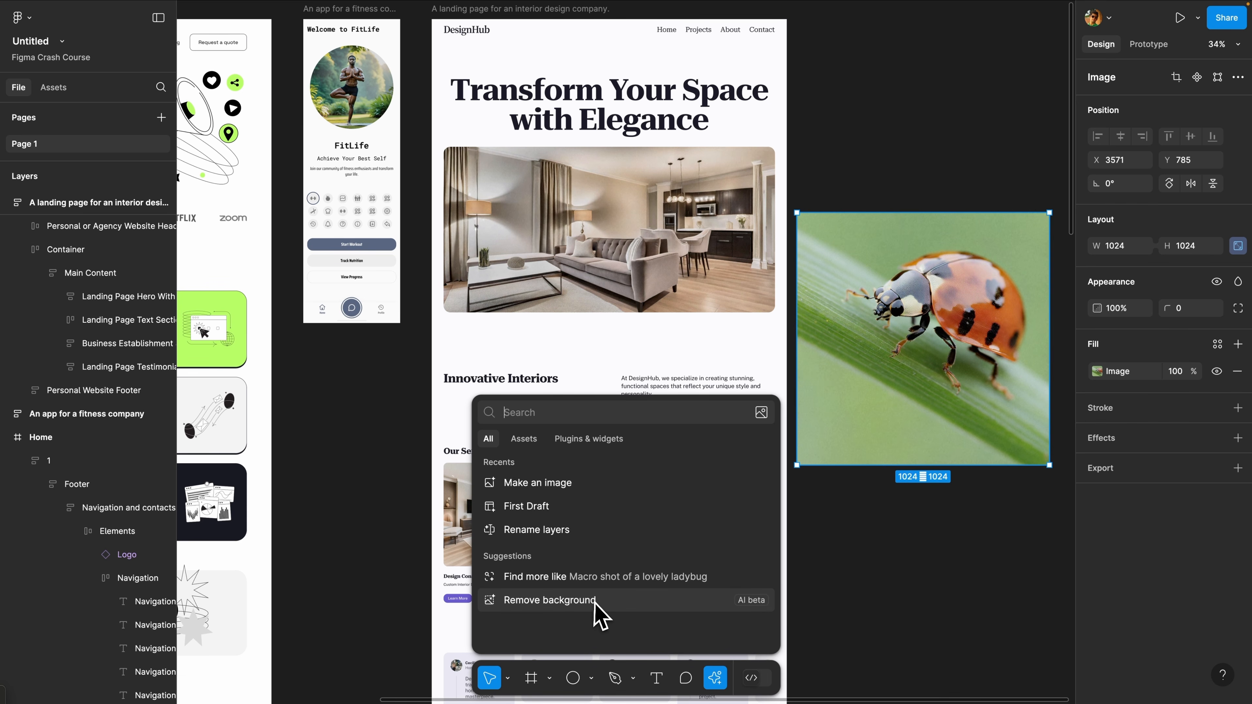
{"action": "left_click", "coordinate": [562, 605]}
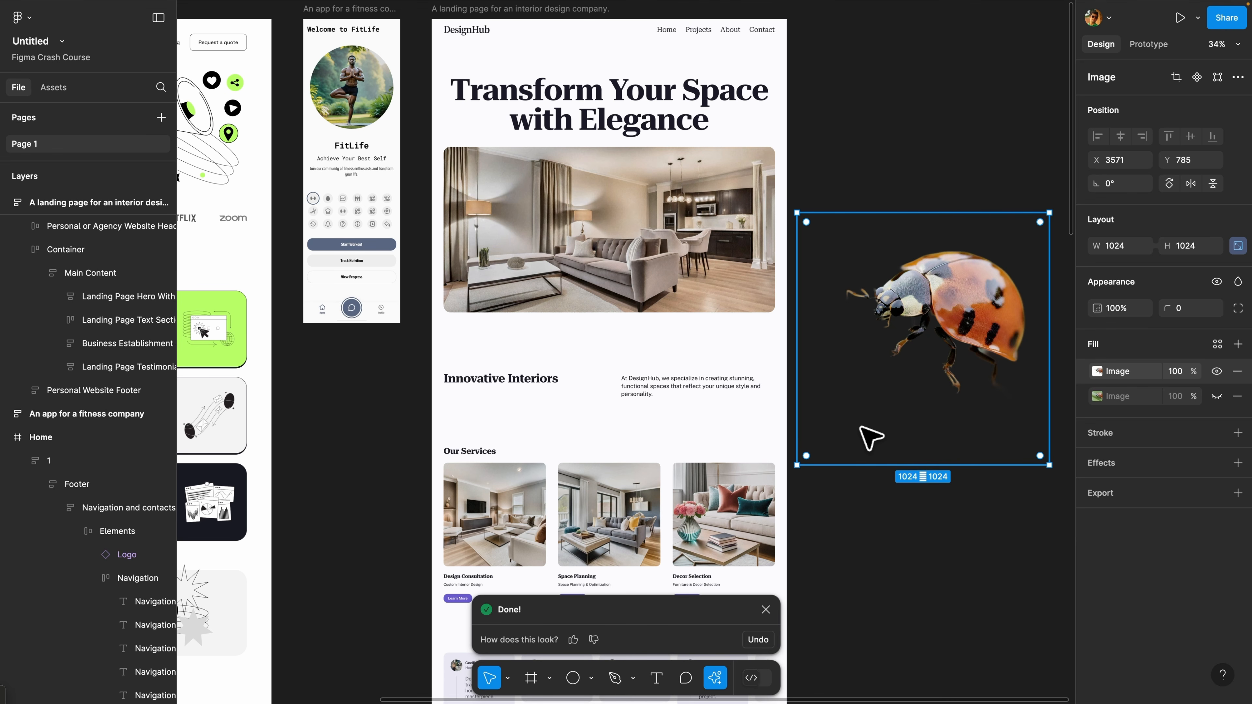
{"action": "key", "text": "Escape"}
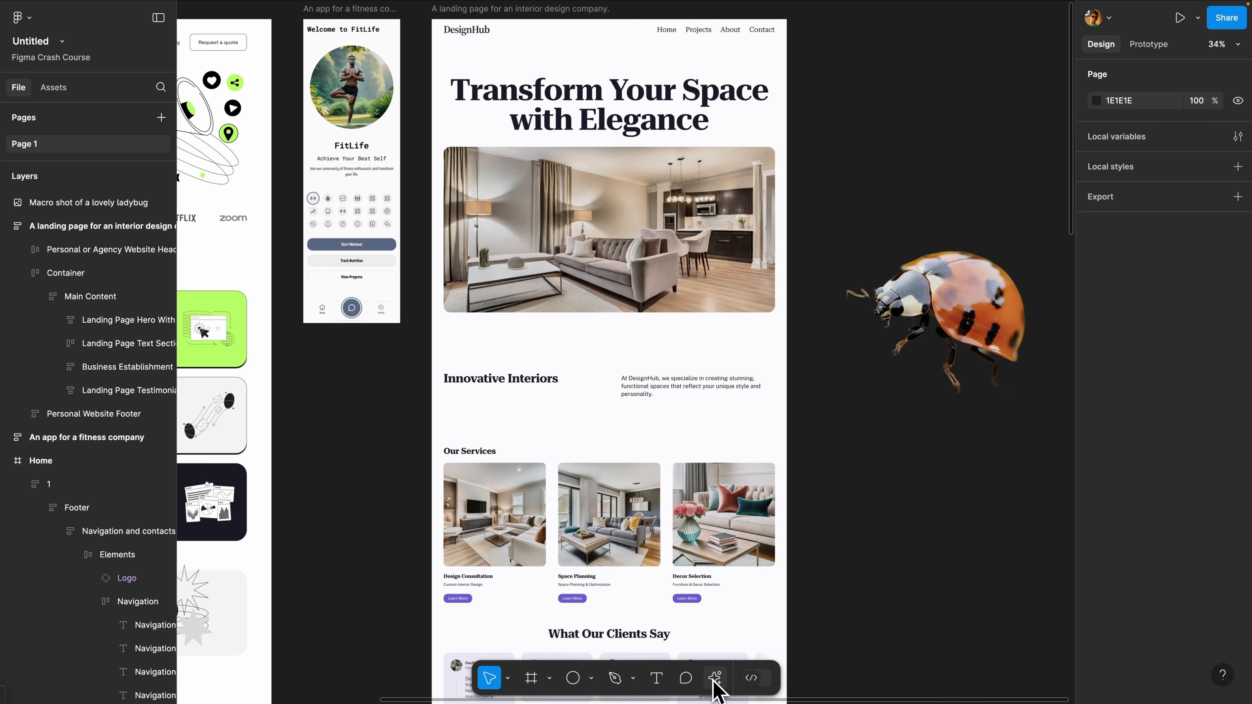
Translate the Home page's top section, with its navigation bar and hero text, into German using the AI translation action
{"action": "left_click", "coordinate": [715, 678]}
{"action": "scroll", "coordinate": [625, 587], "scroll_direction": "down", "scroll_amount": 3}
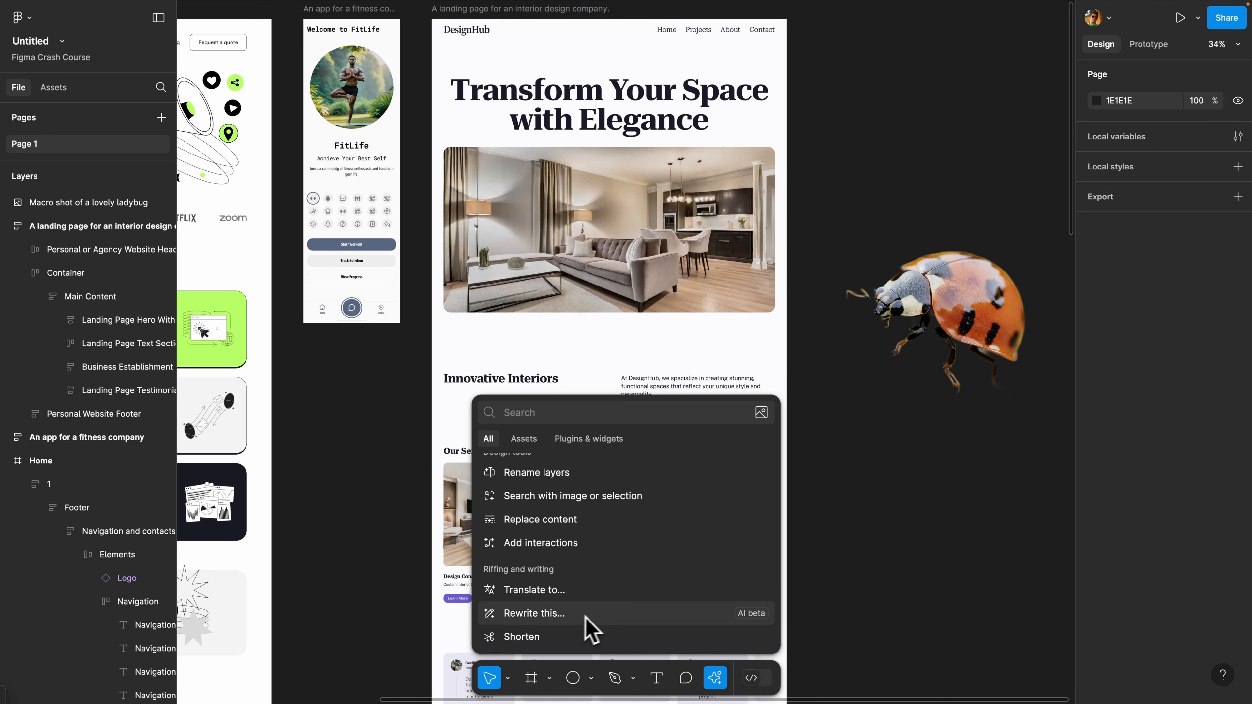
{"action": "scroll", "coordinate": [424, 481], "scroll_direction": "left", "scroll_amount": 10}
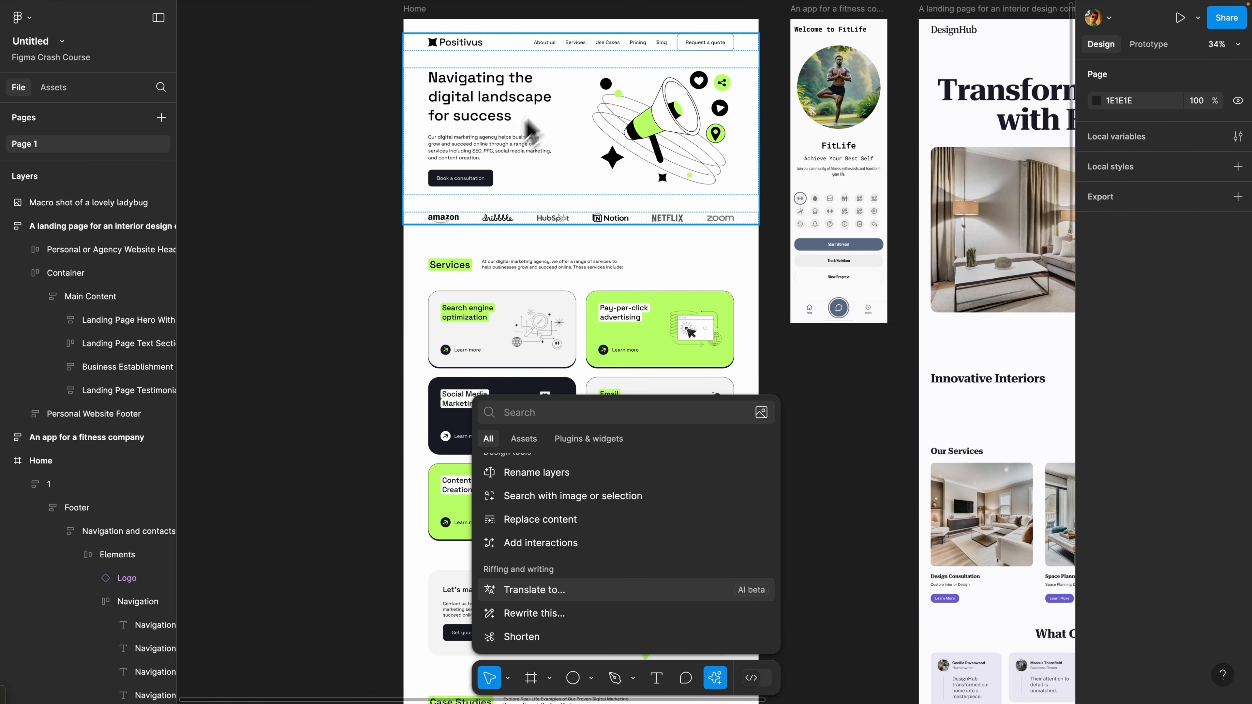
{"action": "scroll", "coordinate": [495, 148], "scroll_direction": "up", "scroll_amount": 5}
{"action": "left_click", "coordinate": [442, 132]}
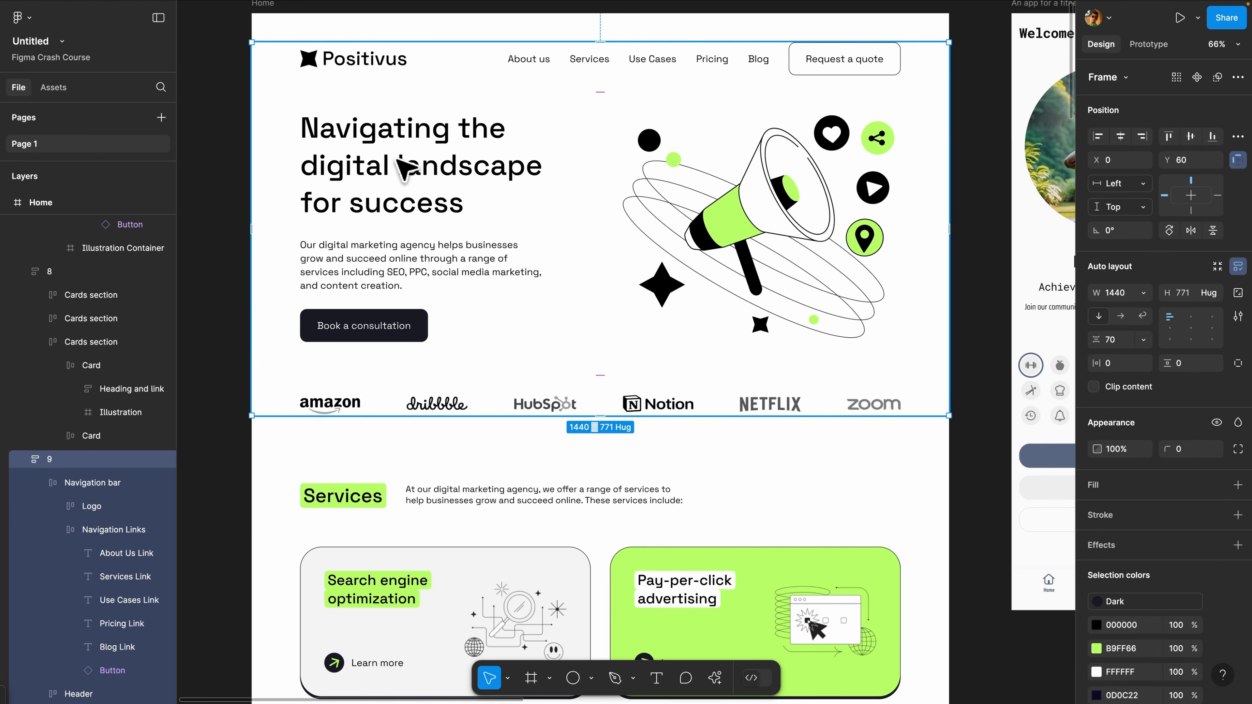
{"action": "left_click", "coordinate": [713, 679]}
{"action": "scroll", "coordinate": [577, 567], "scroll_direction": "down", "scroll_amount": 1}
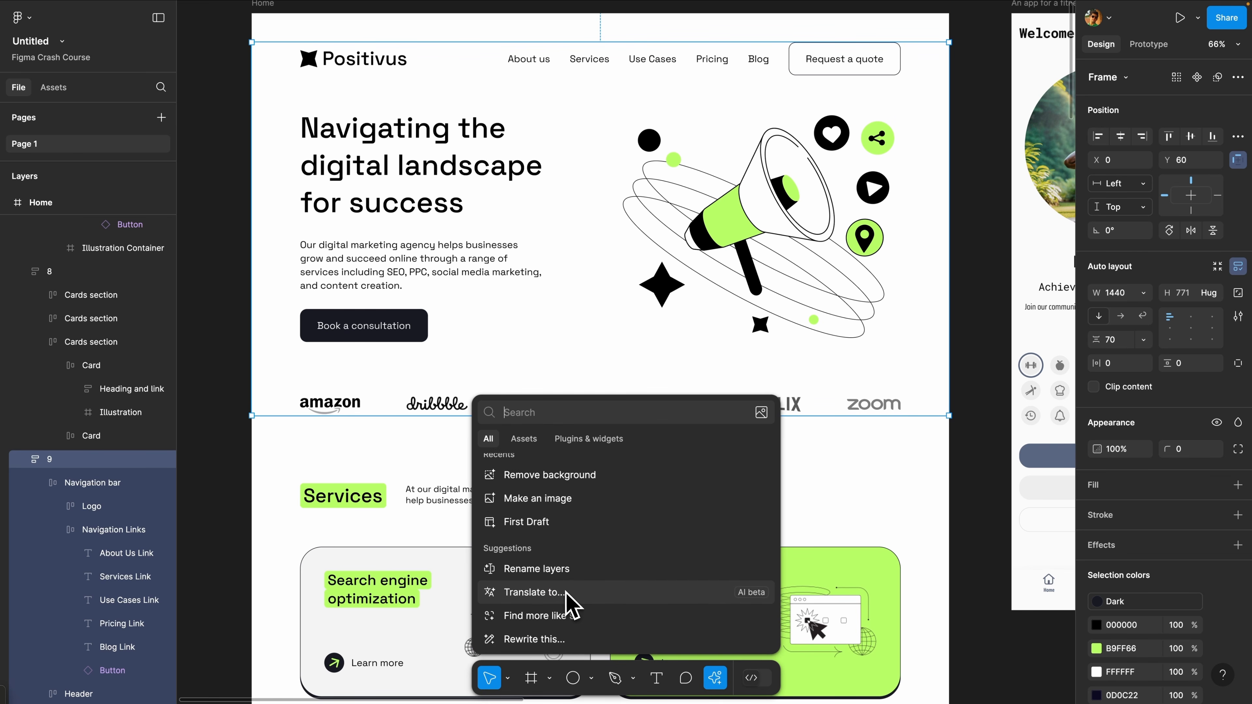
{"action": "left_click", "coordinate": [587, 593]}
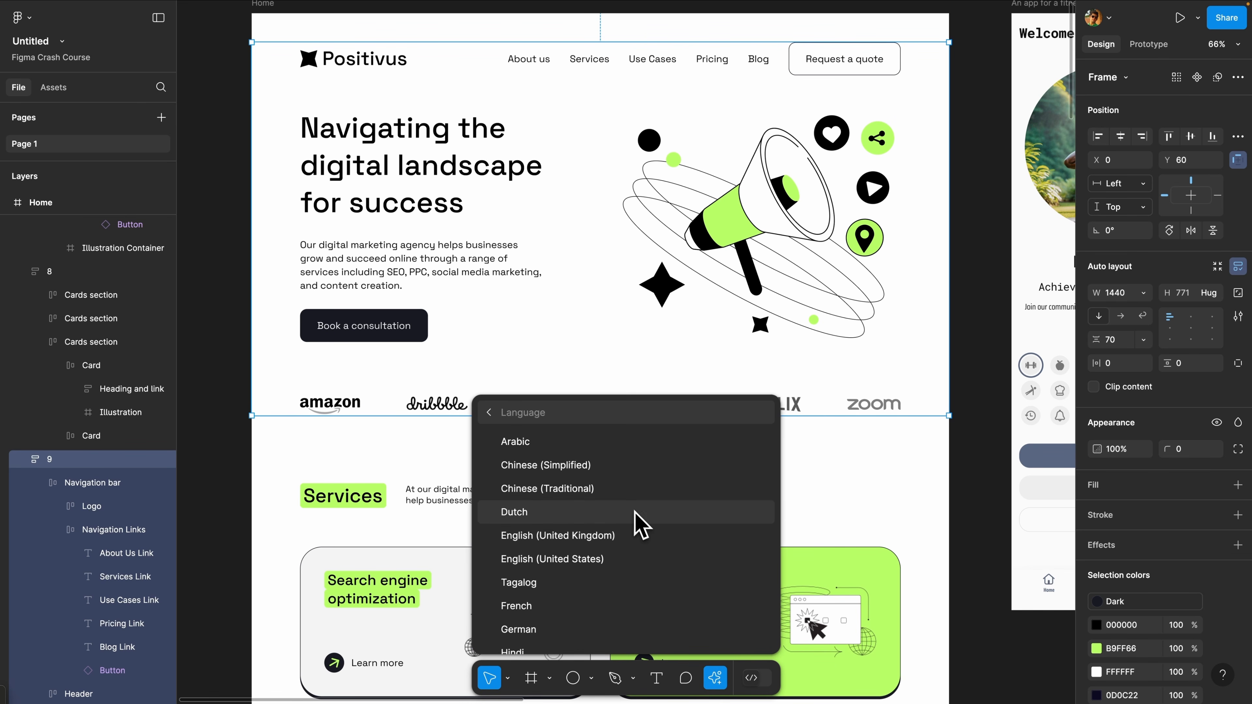
{"action": "scroll", "coordinate": [644, 555], "scroll_direction": "down", "scroll_amount": 2}
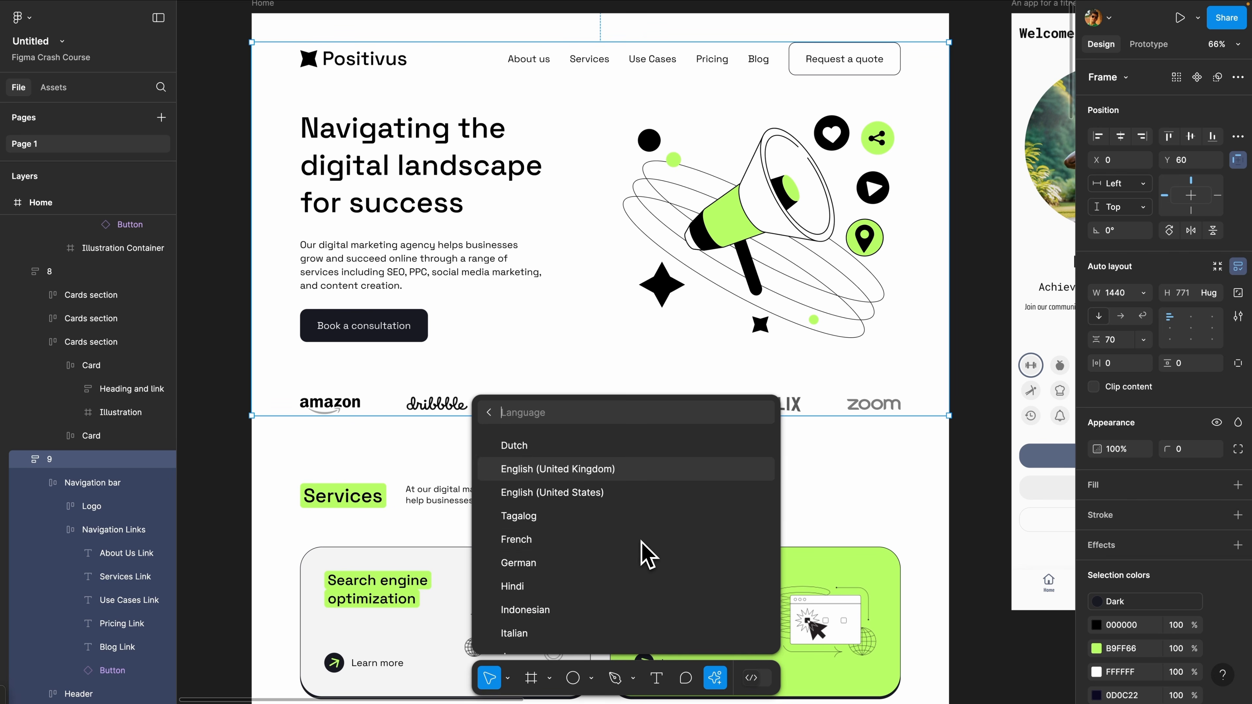
{"action": "left_click", "coordinate": [601, 566]}
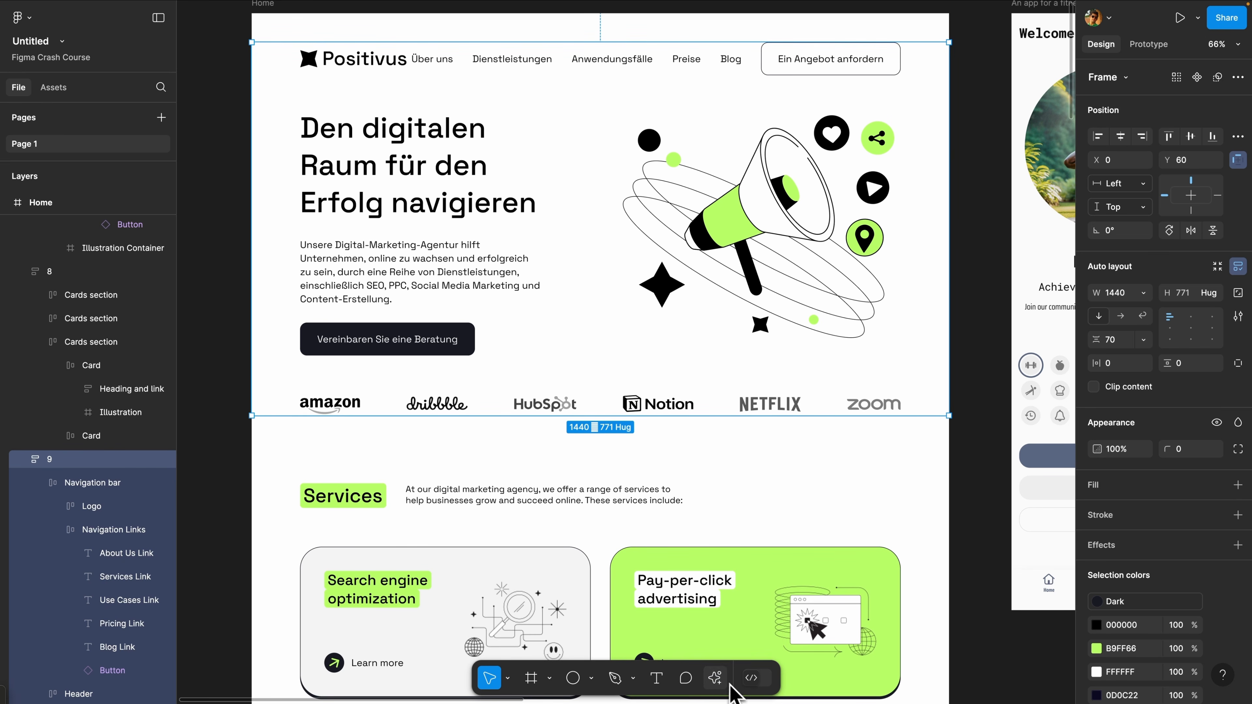
Clear the selection of the translated section and switch the file to Dev Mode
{"action": "left_click", "coordinate": [716, 680]}
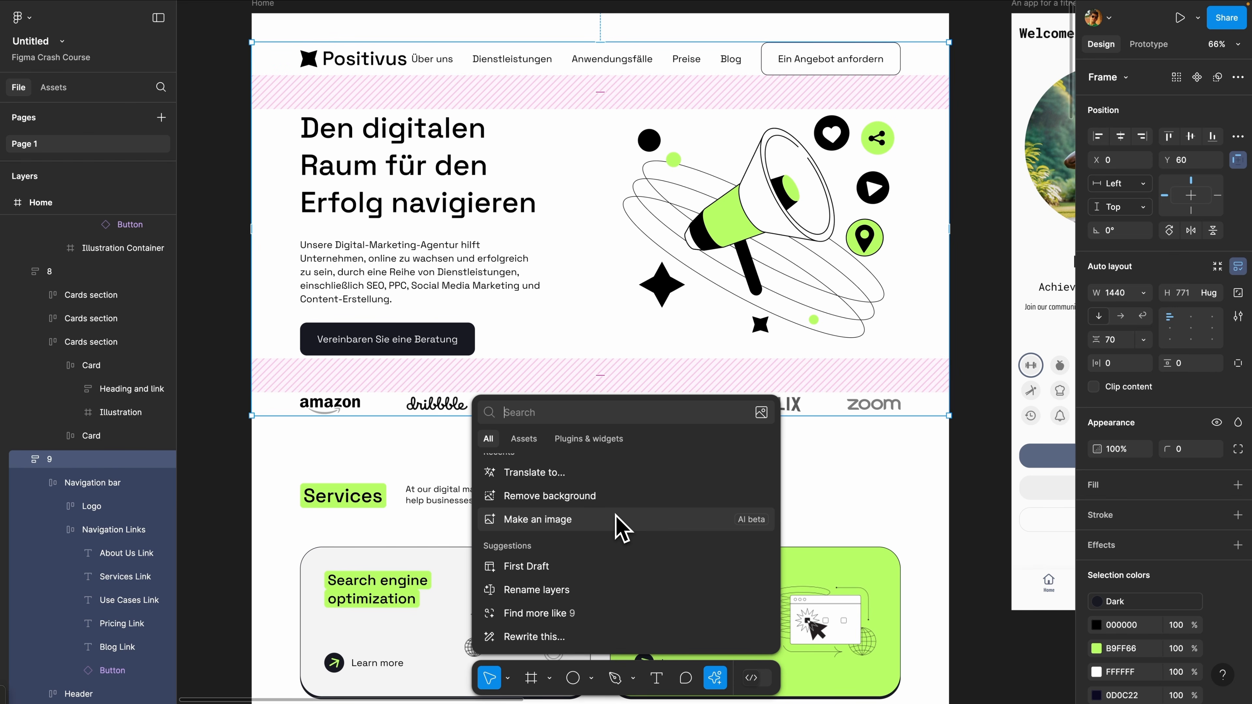
{"action": "left_click", "coordinate": [966, 609]}
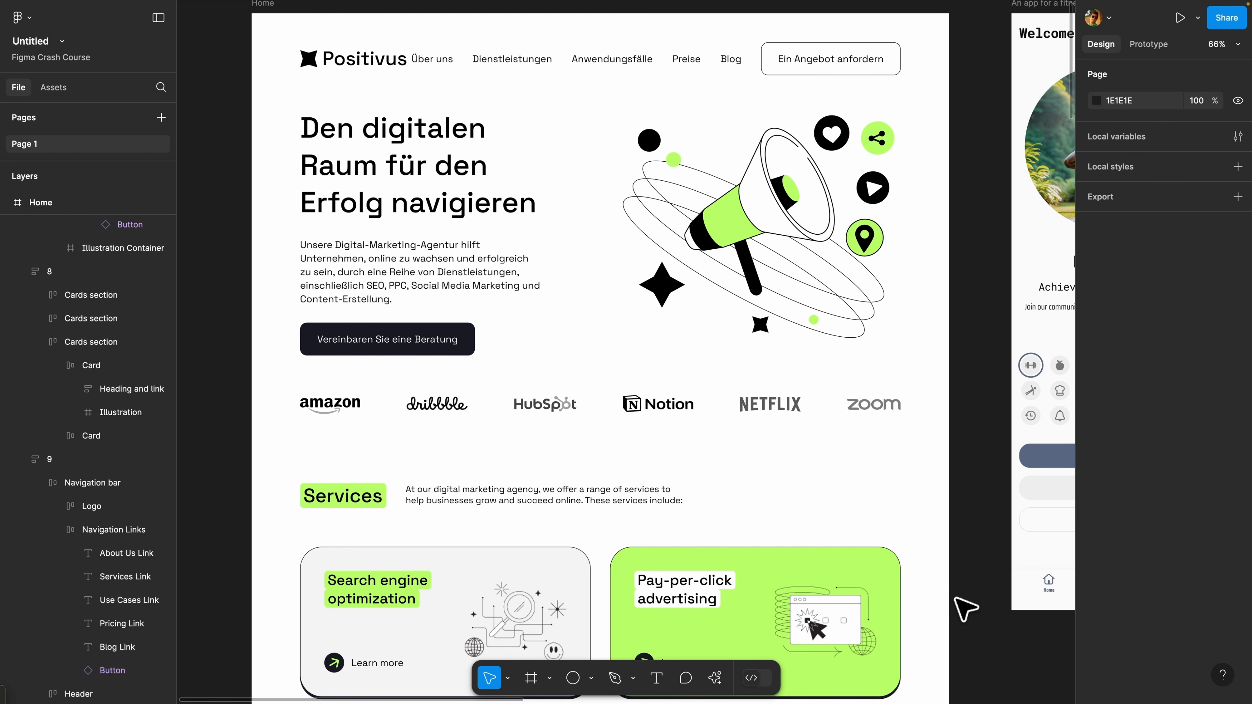
{"action": "left_click", "coordinate": [754, 680]}
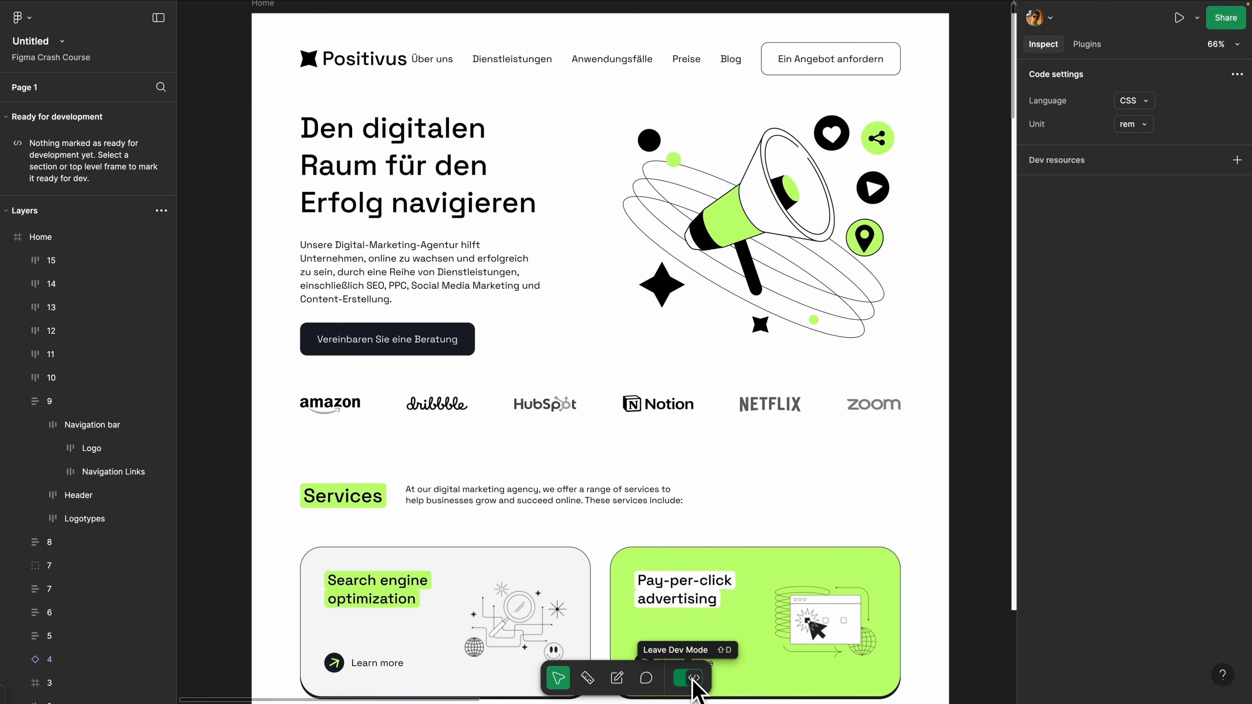
Select the hero heading on the Home page and inspect its CSS layout and typography code
{"action": "scroll", "coordinate": [542, 424], "scroll_direction": "up", "scroll_amount": 1}
{"action": "left_click", "coordinate": [370, 163]}
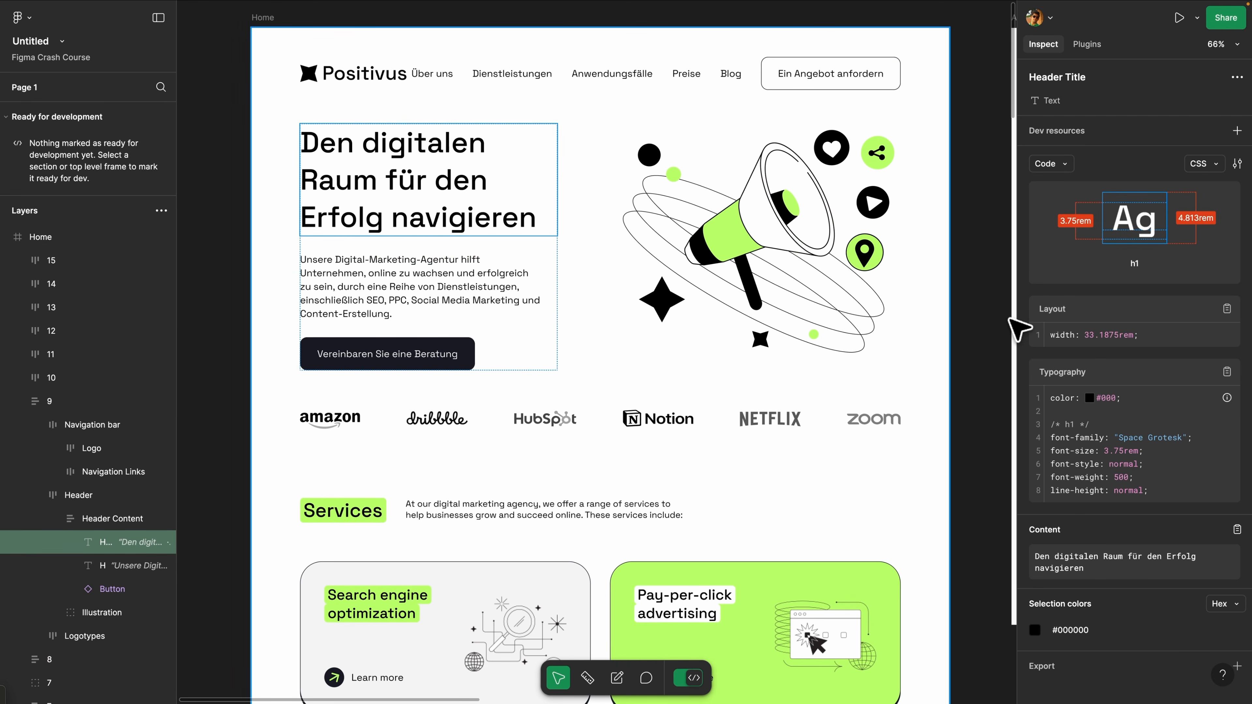
{"action": "scroll", "coordinate": [1104, 385], "scroll_direction": "down", "scroll_amount": 1}
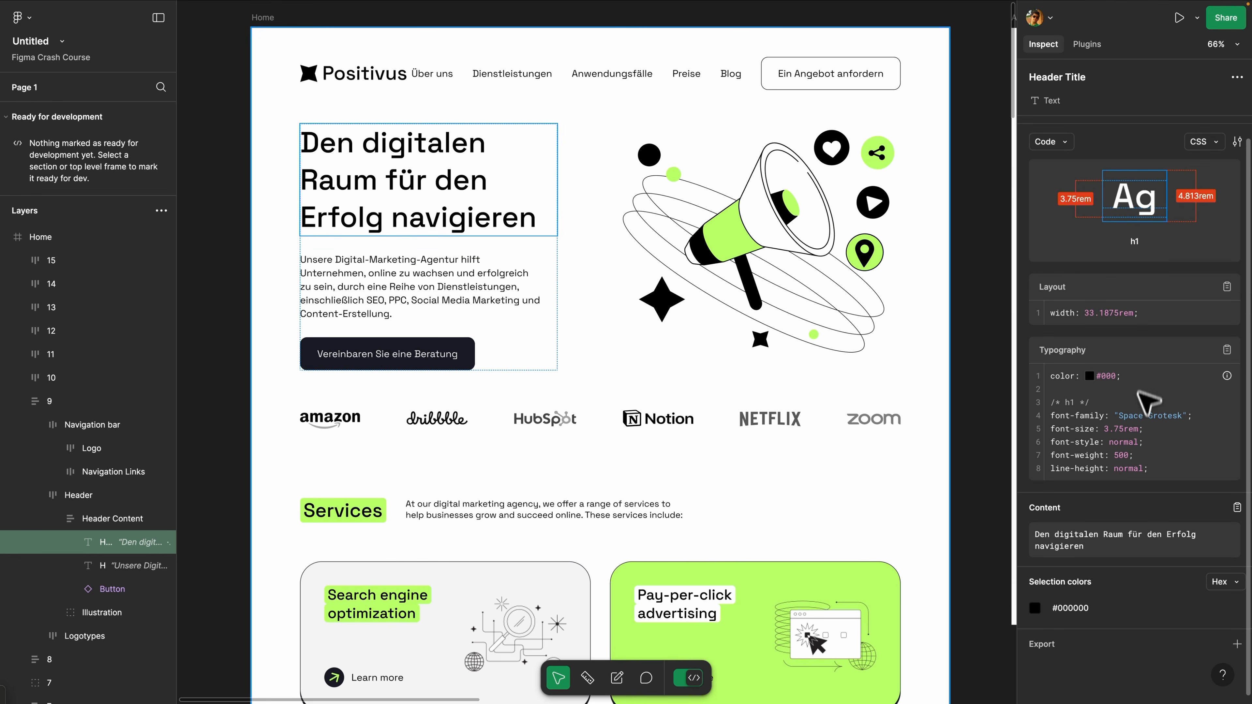
{"action": "scroll", "coordinate": [1104, 409], "scroll_direction": "up", "scroll_amount": 1}
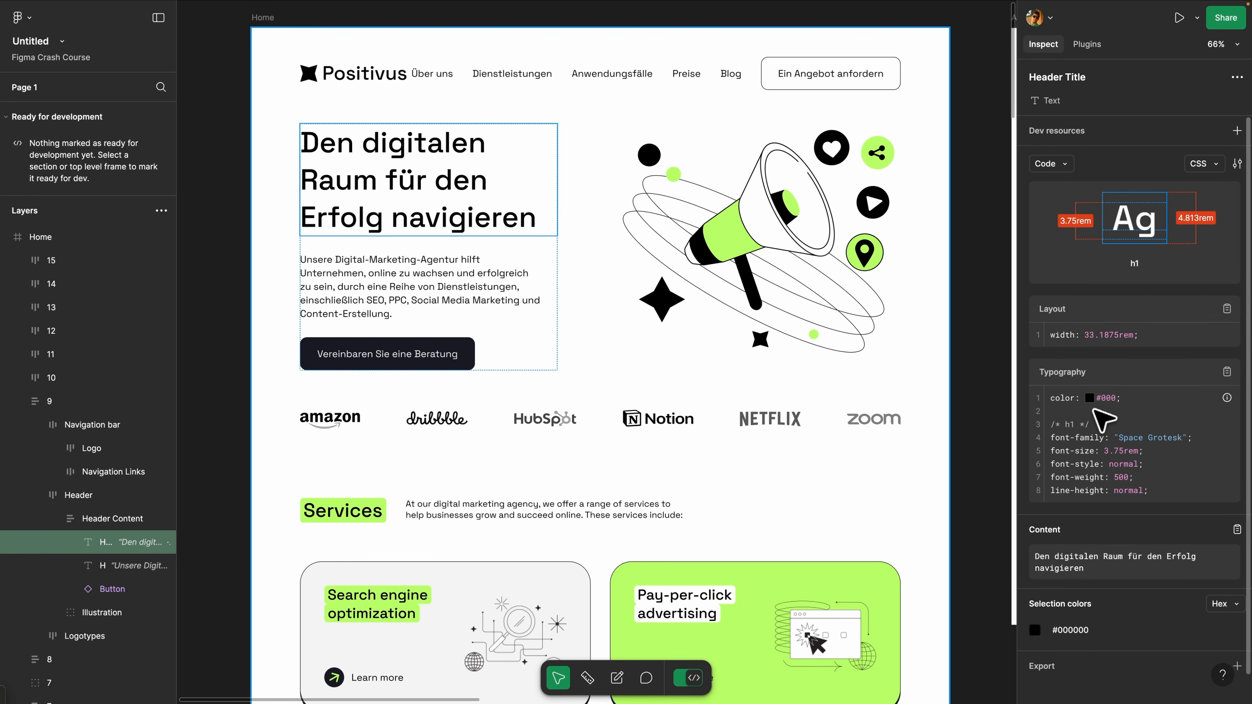
Change the code language for the hero heading from CSS to SwiftUI for iOS
{"action": "left_click", "coordinate": [1208, 167]}
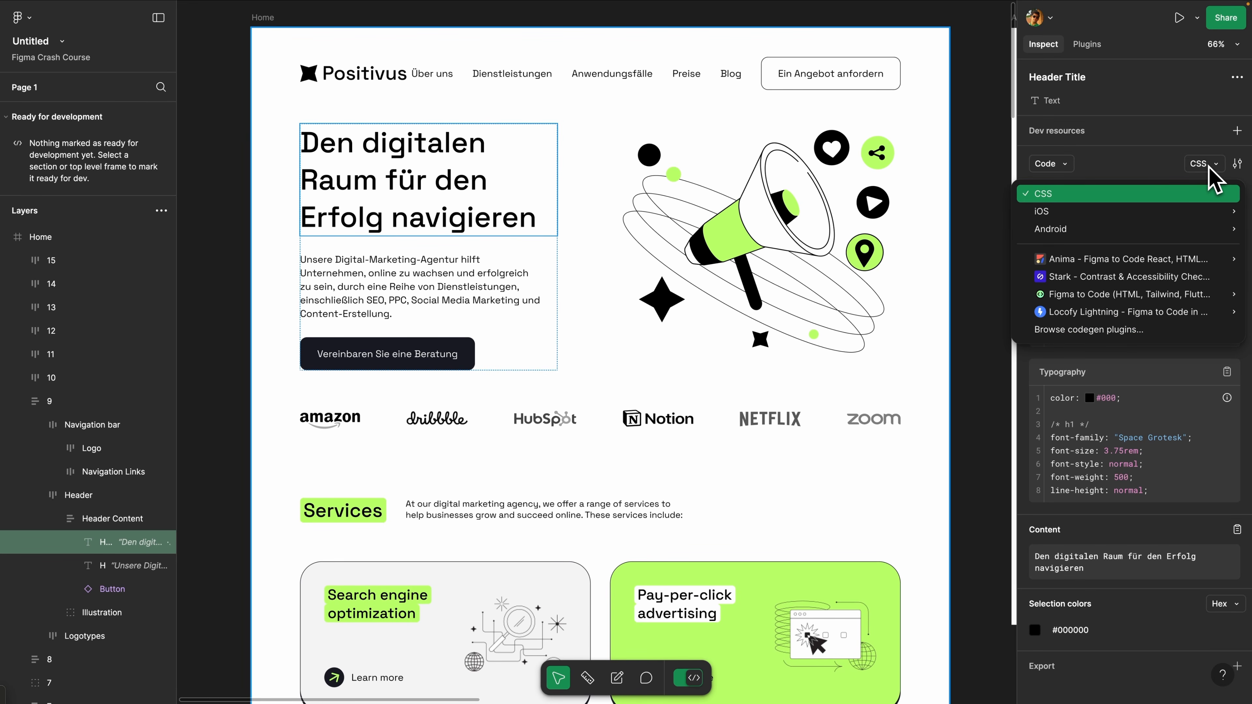
{"action": "mouse_move", "coordinate": [1152, 220]}
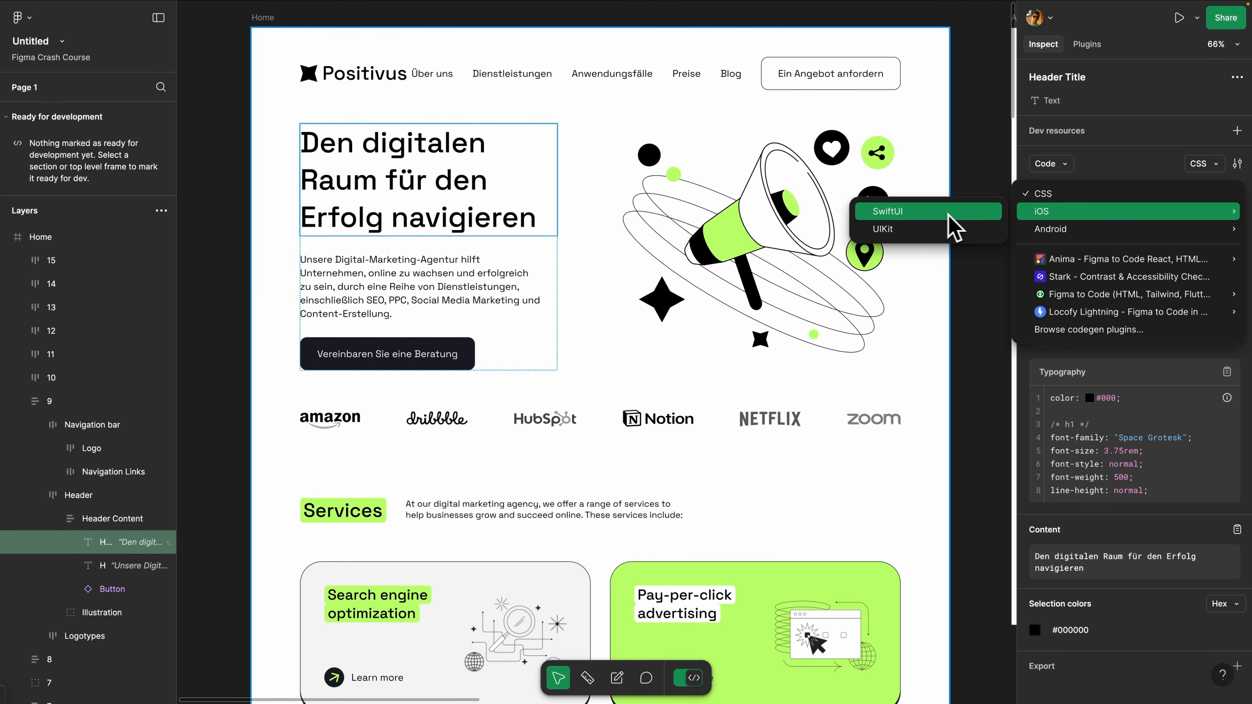
{"action": "left_click", "coordinate": [937, 213]}
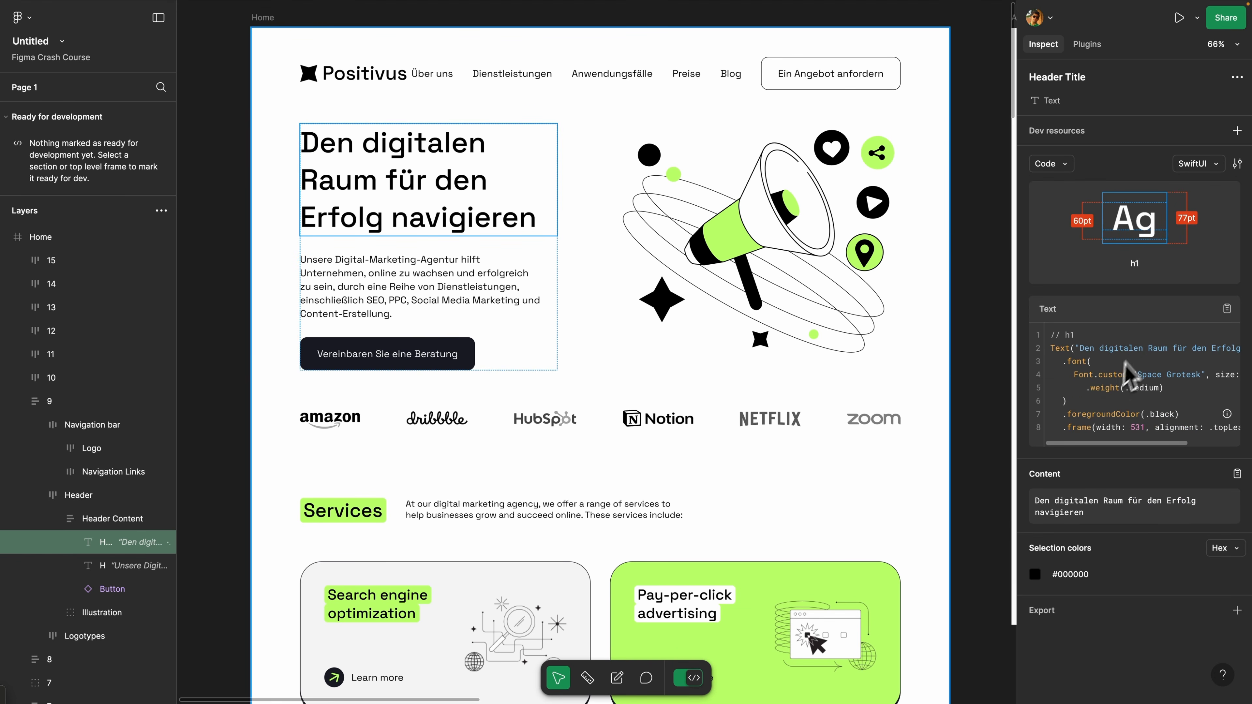